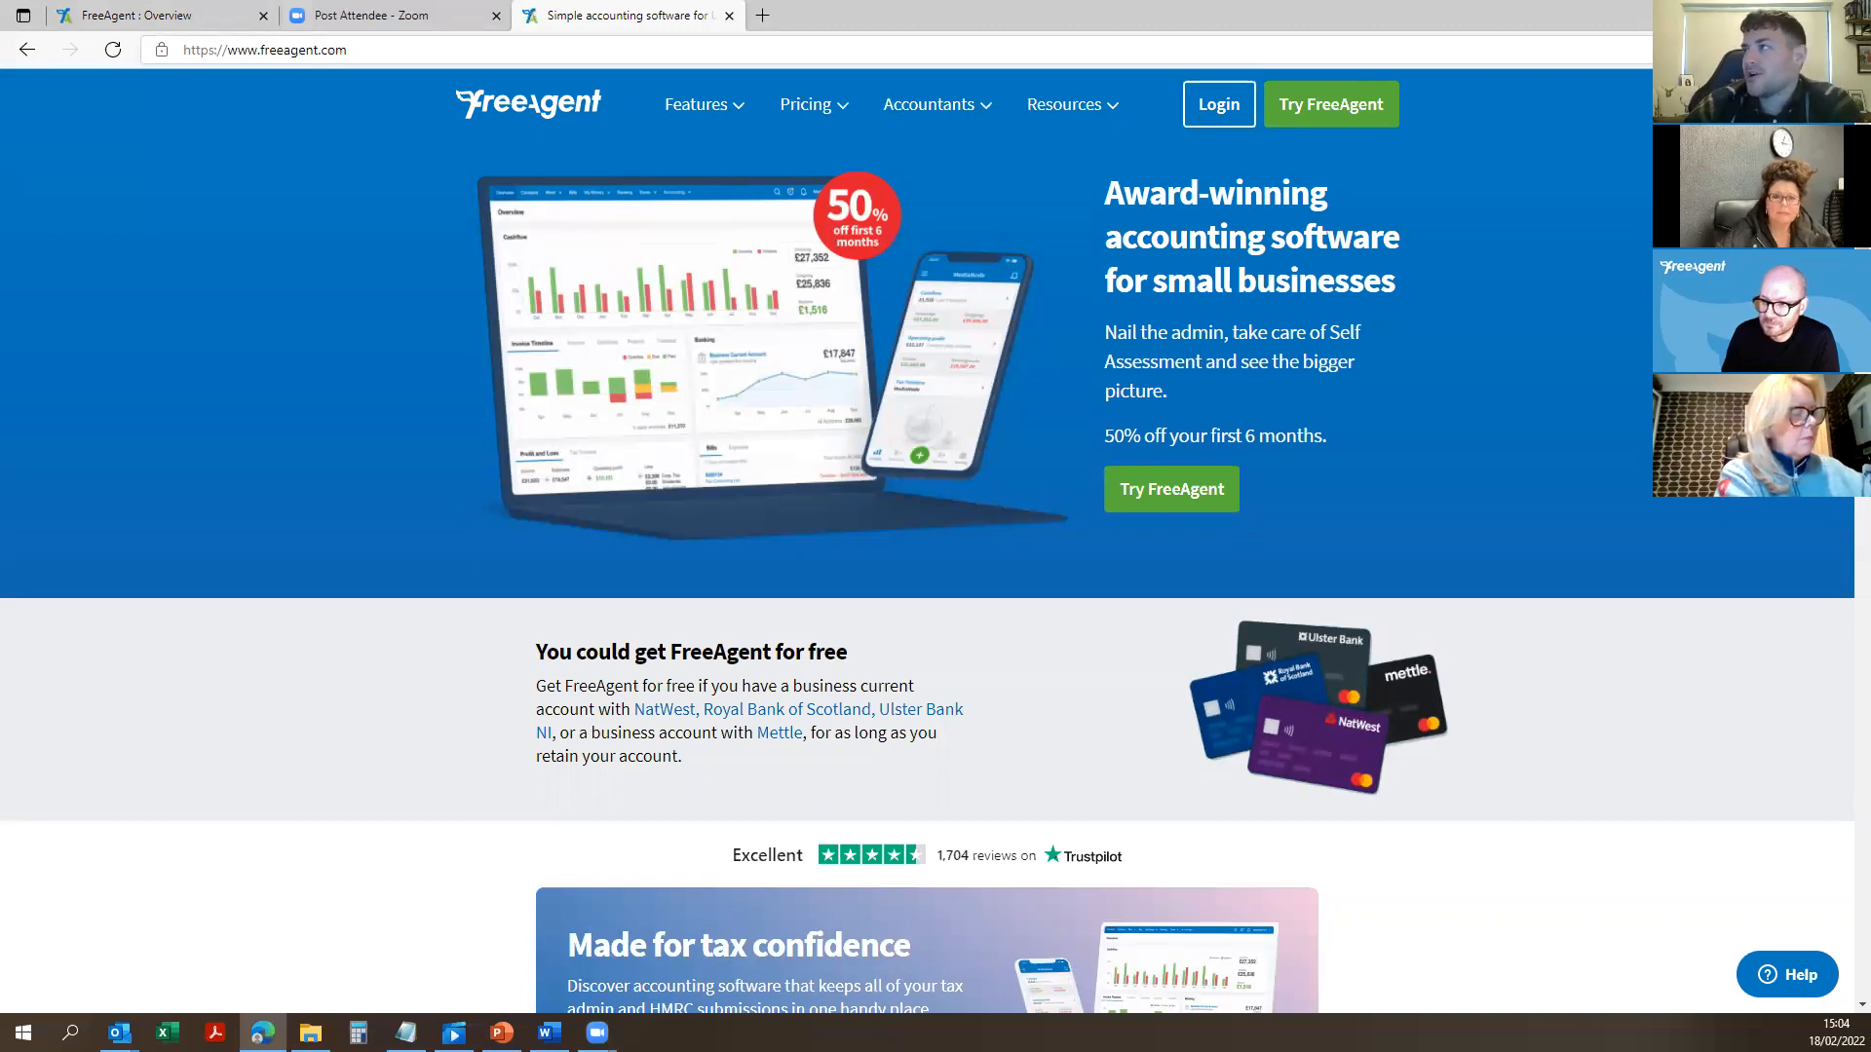
Step: Sign in to the FreeAgent demo company account using the saved credentials
left_click(1251, 107)
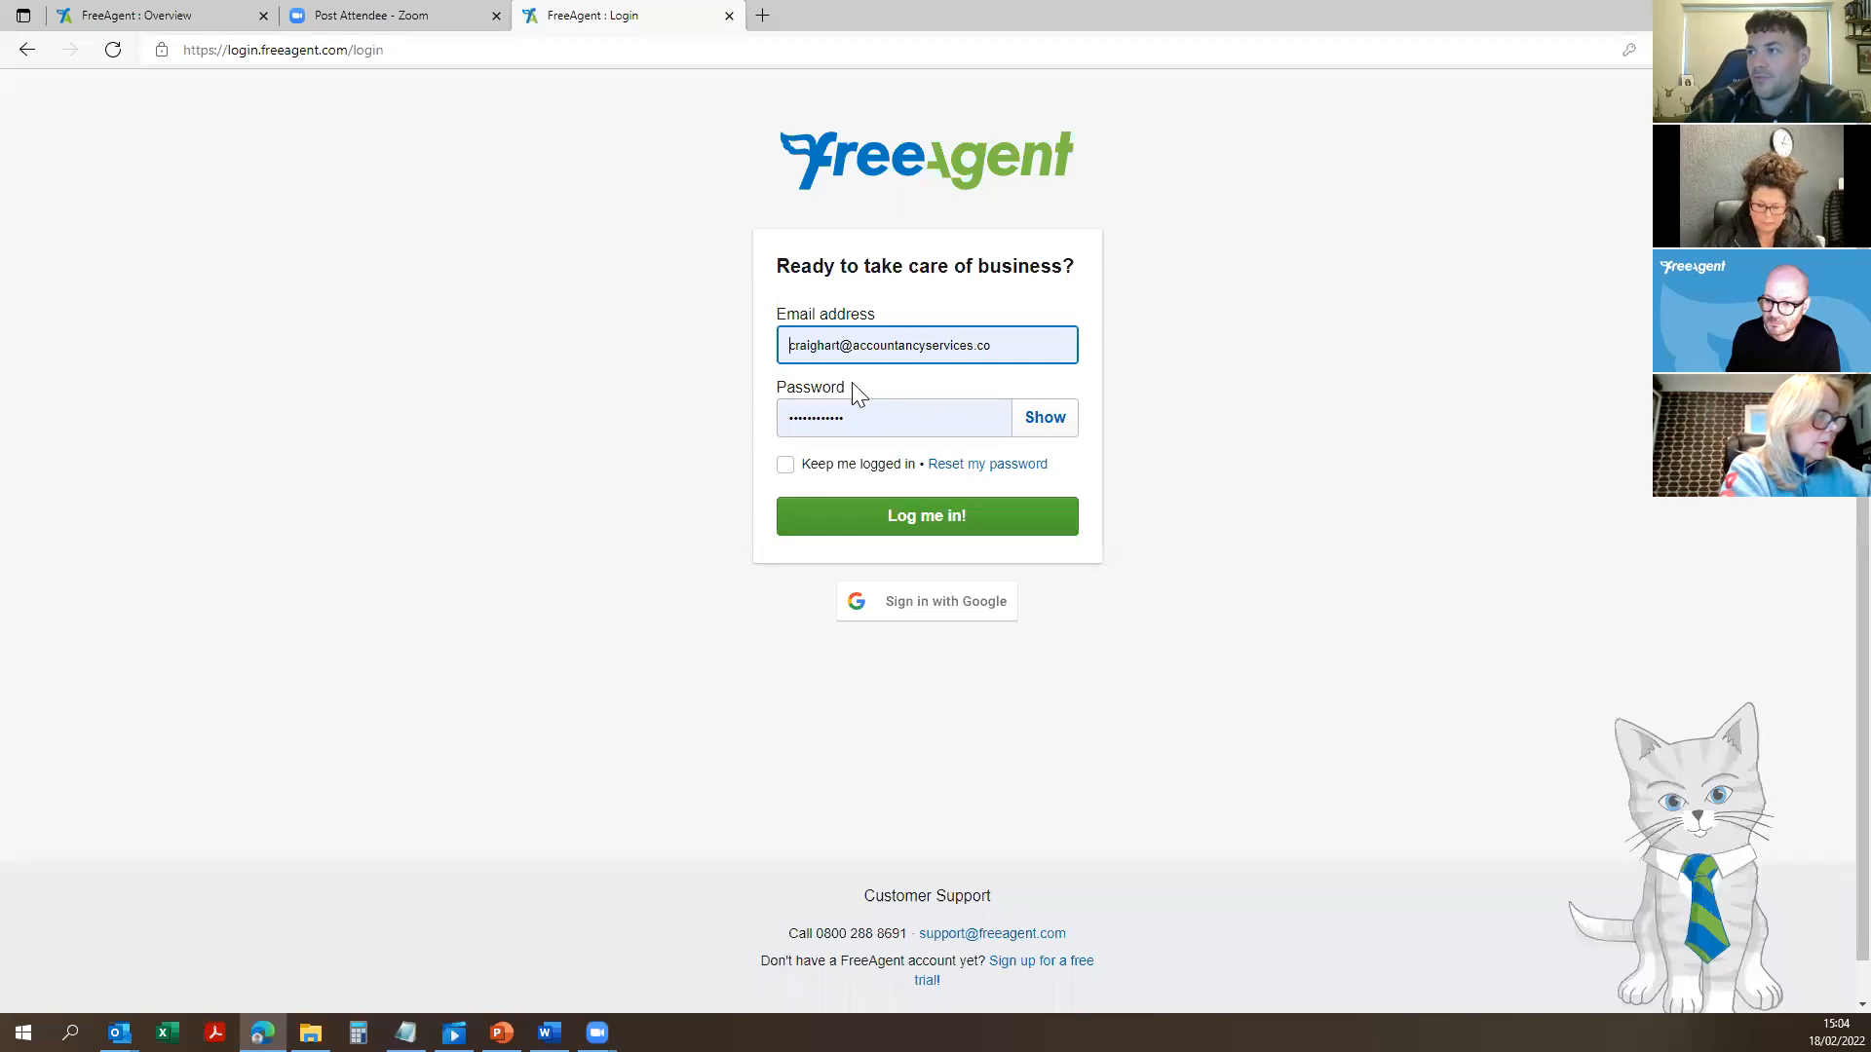
left_click(234, 17)
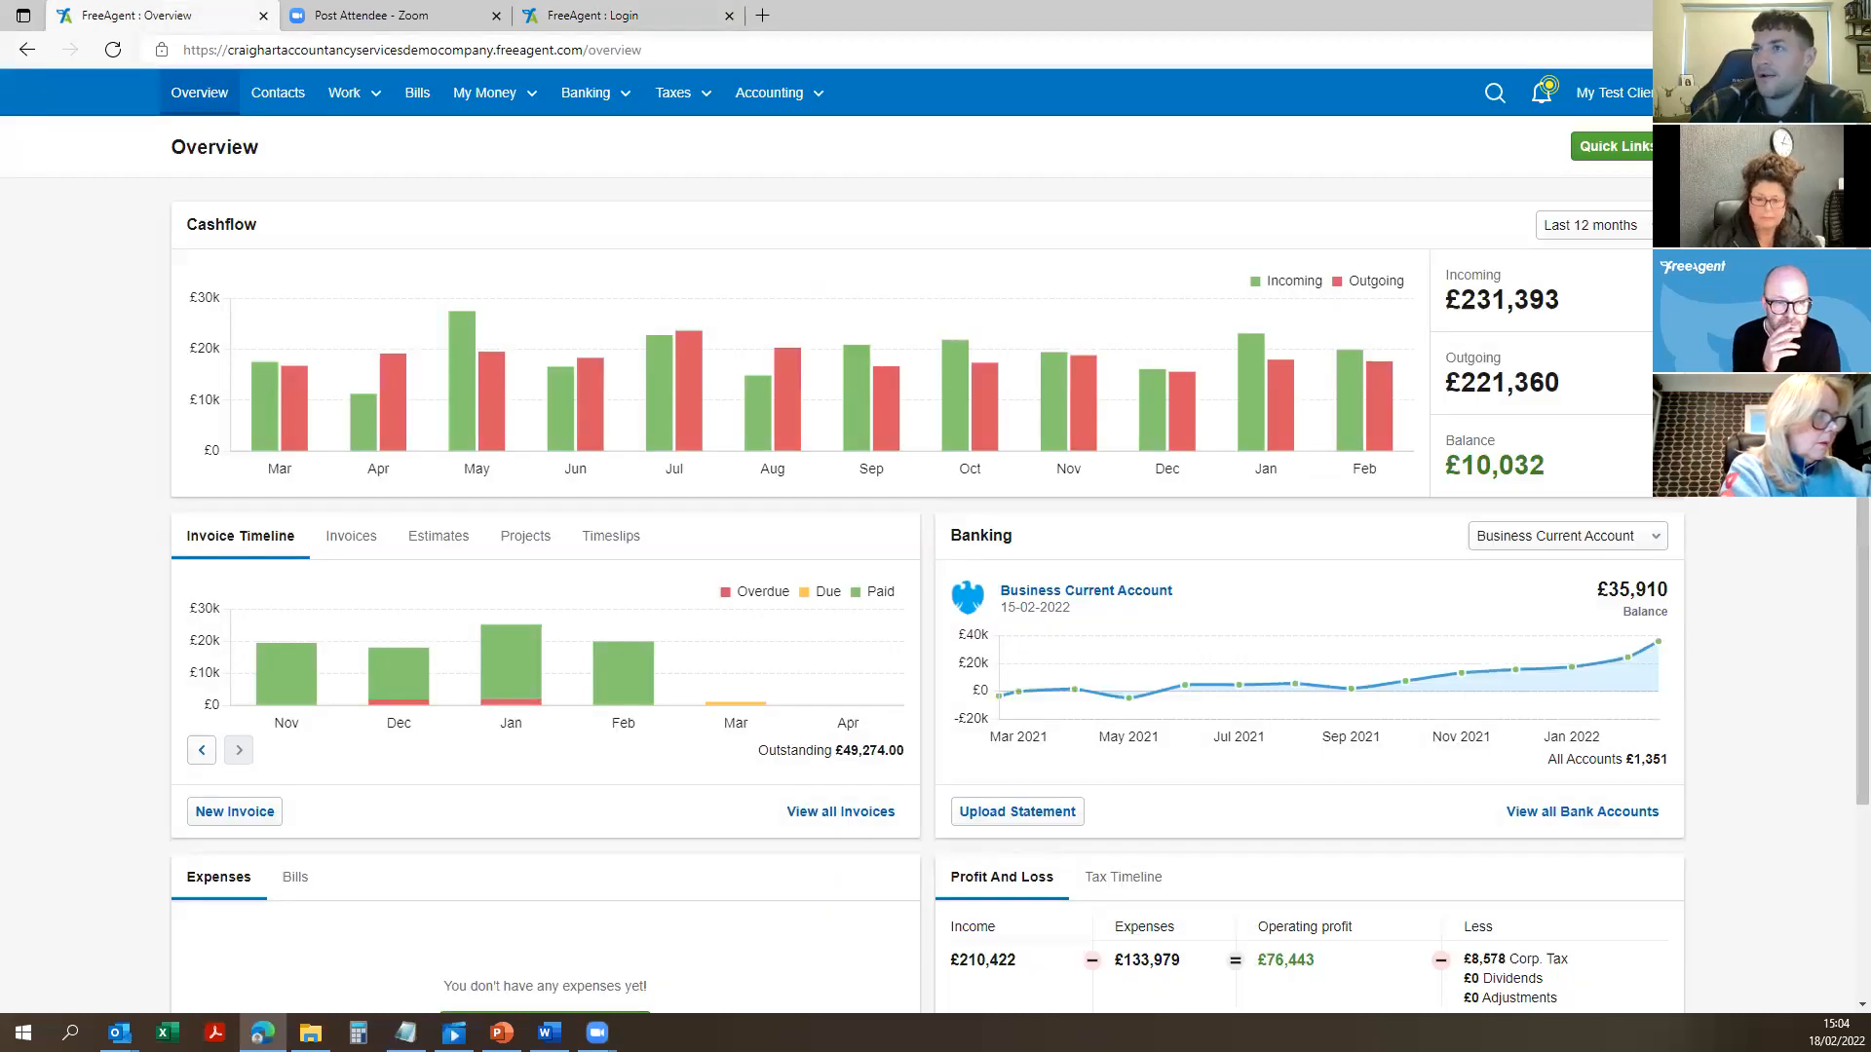
mouse_move(670, 407)
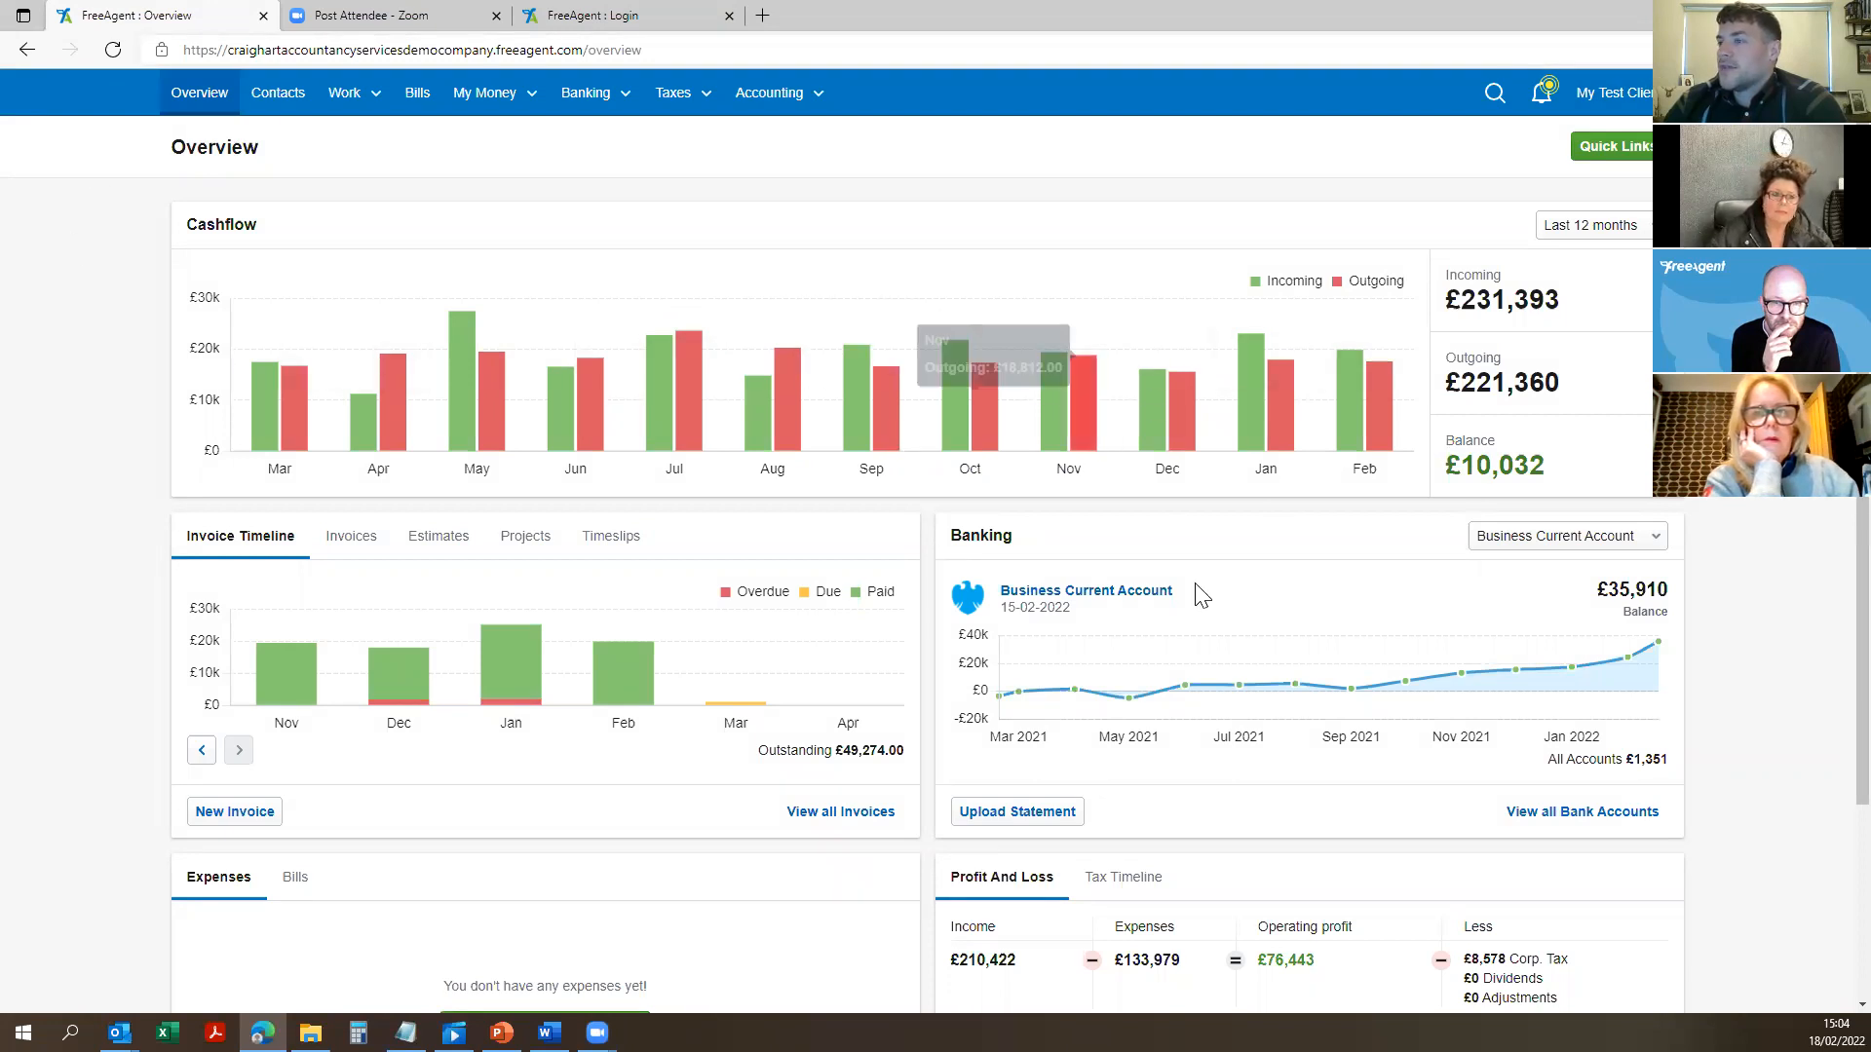
mouse_move(1331, 671)
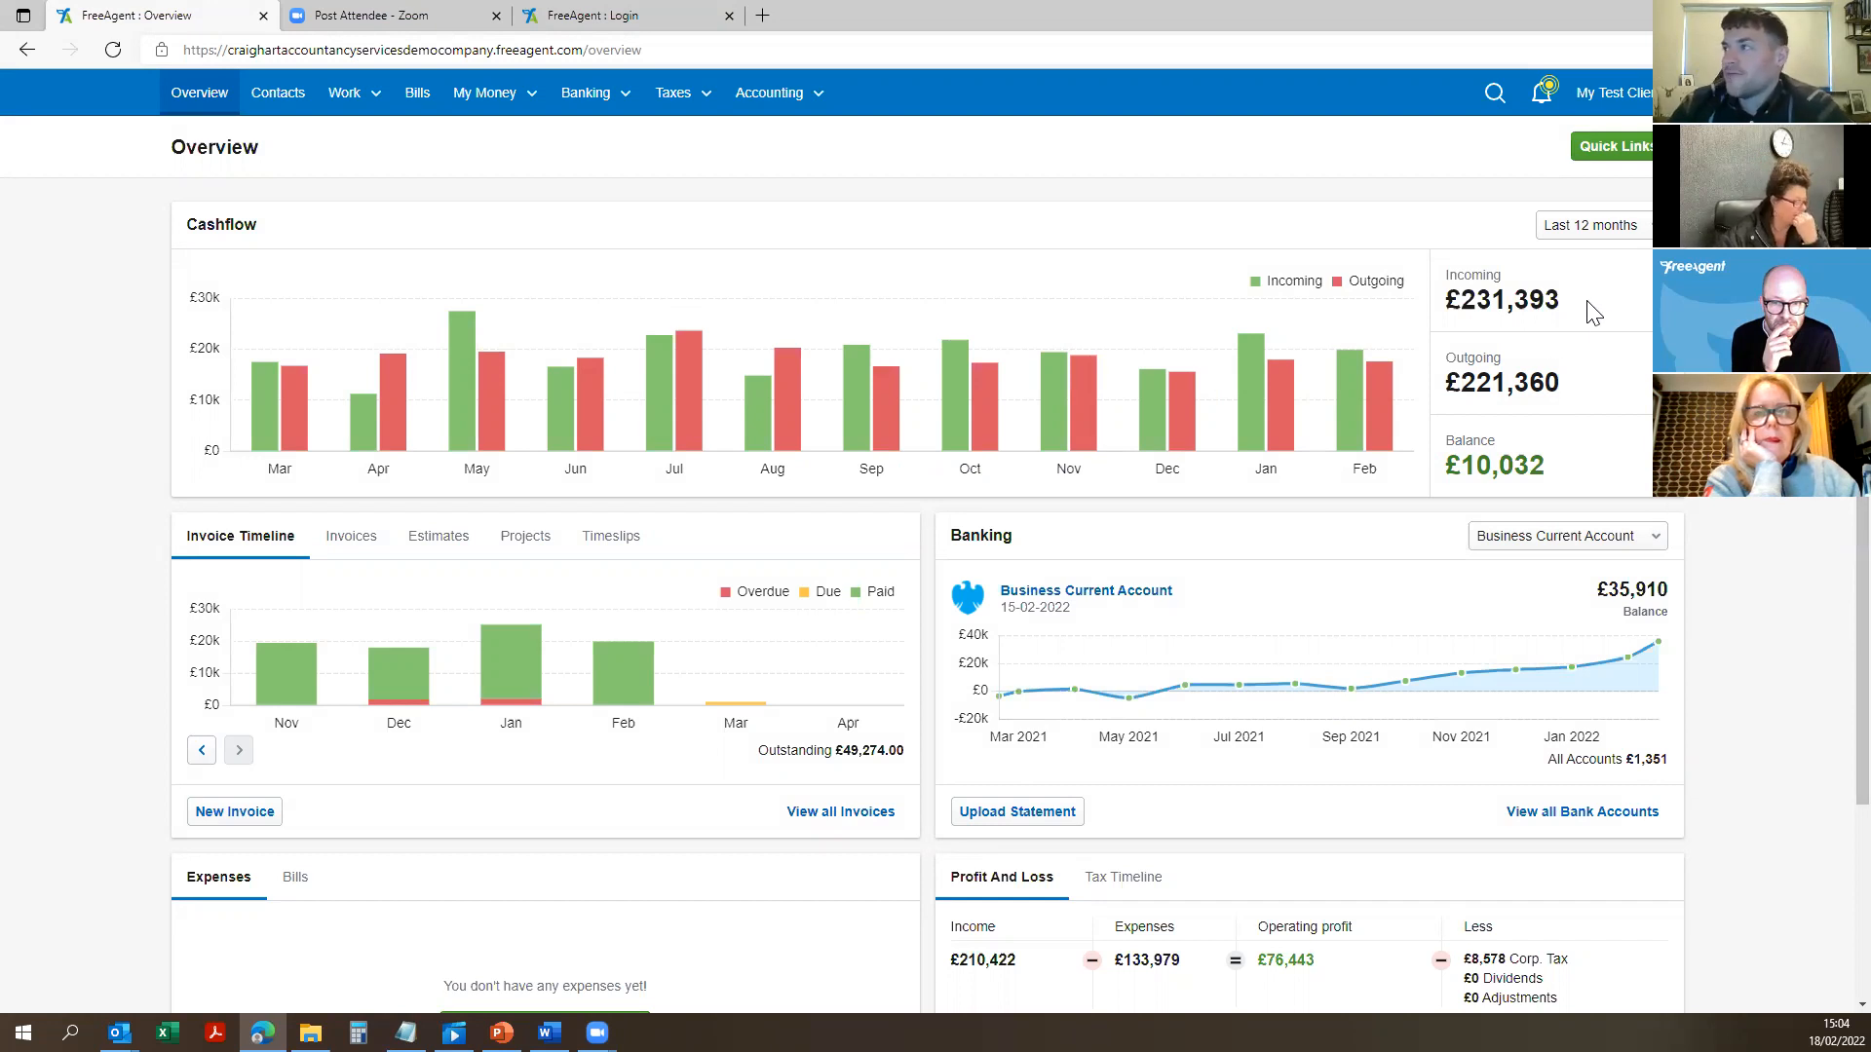
left_click_drag(1586, 302, 1446, 273)
left_click(1610, 391)
left_click_drag(1613, 401, 1449, 356)
left_click_drag(1566, 472, 1436, 430)
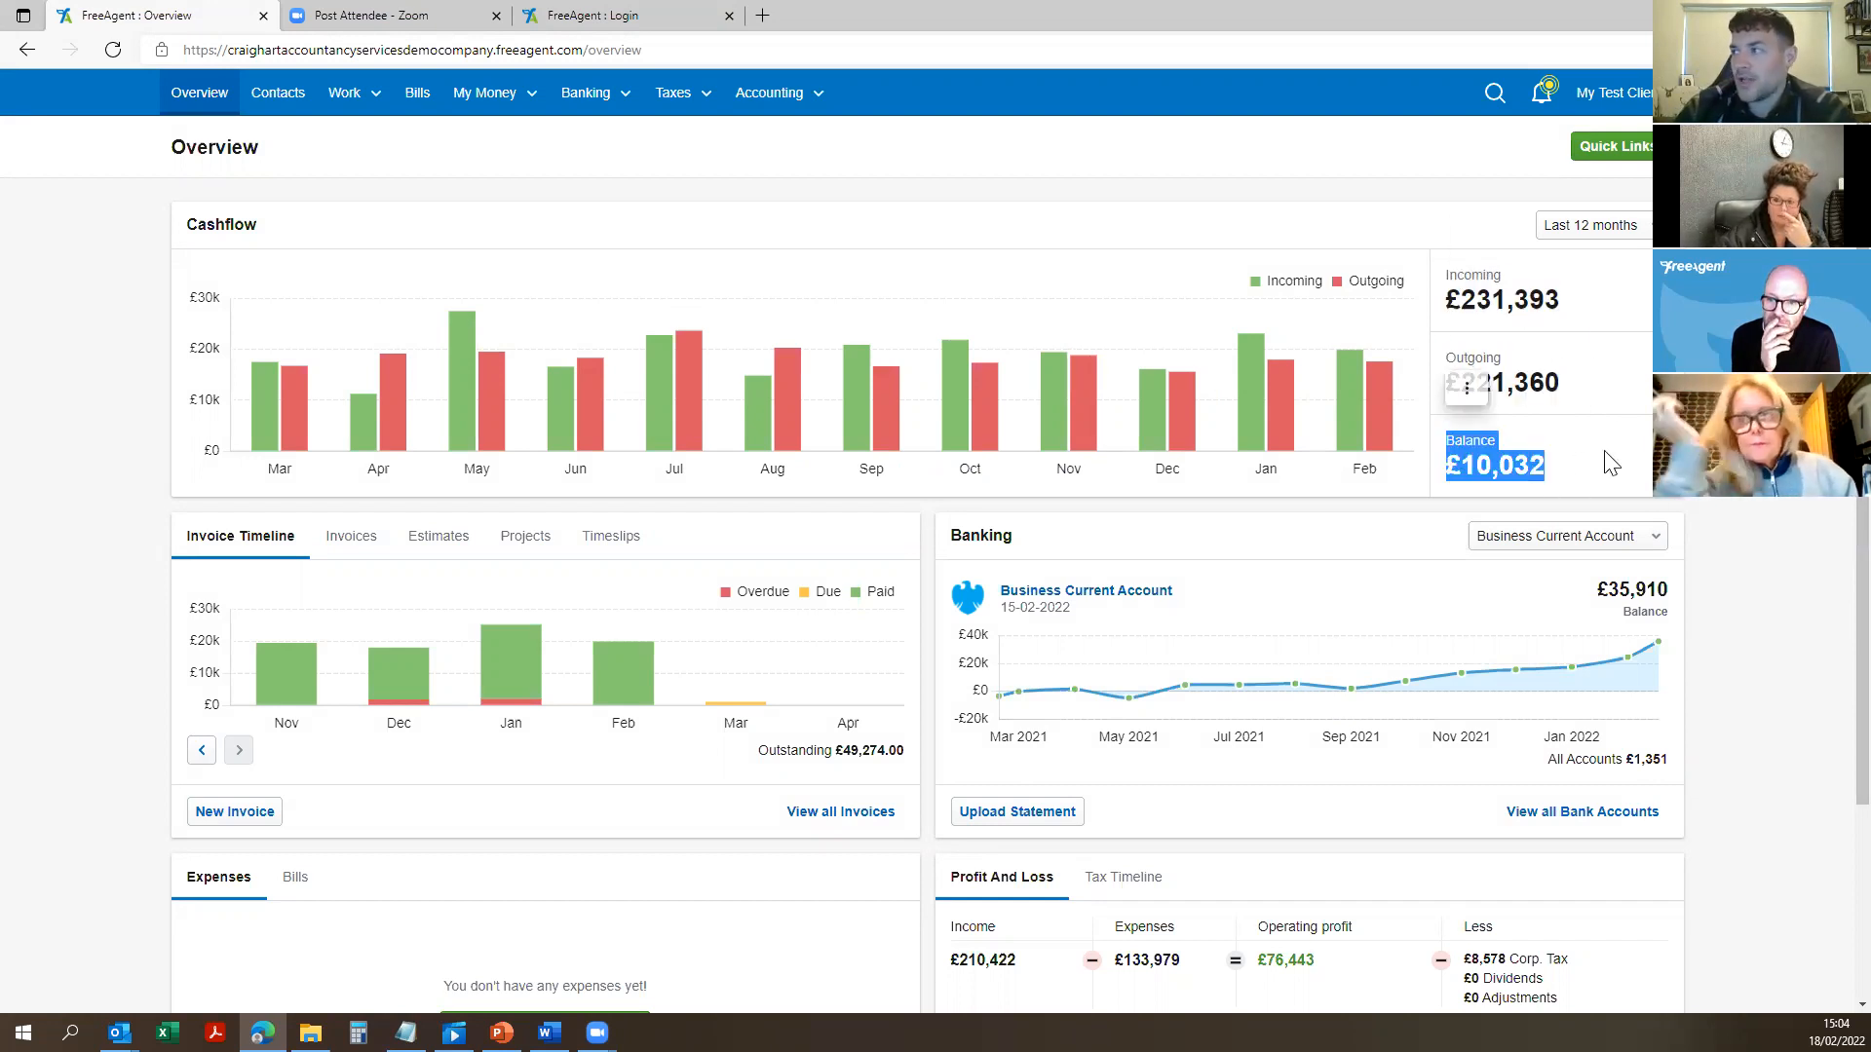
left_click(1654, 460)
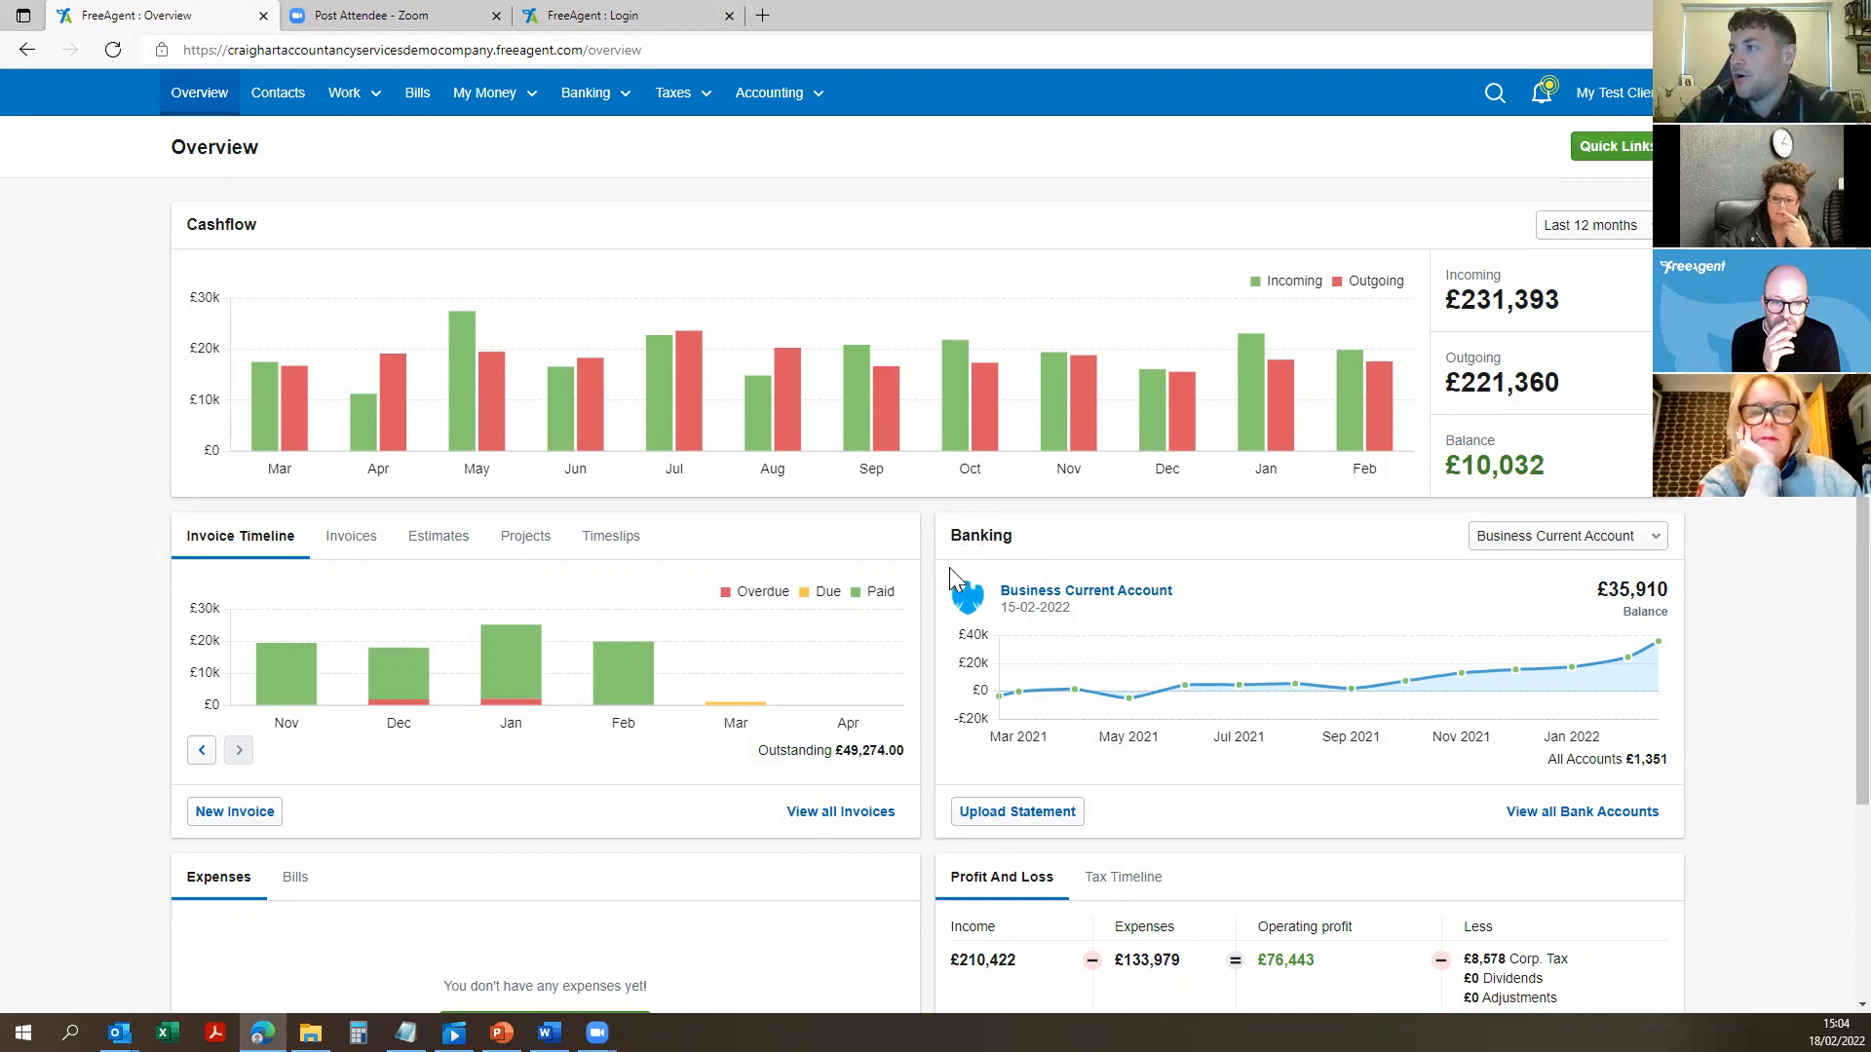
mouse_move(1516, 689)
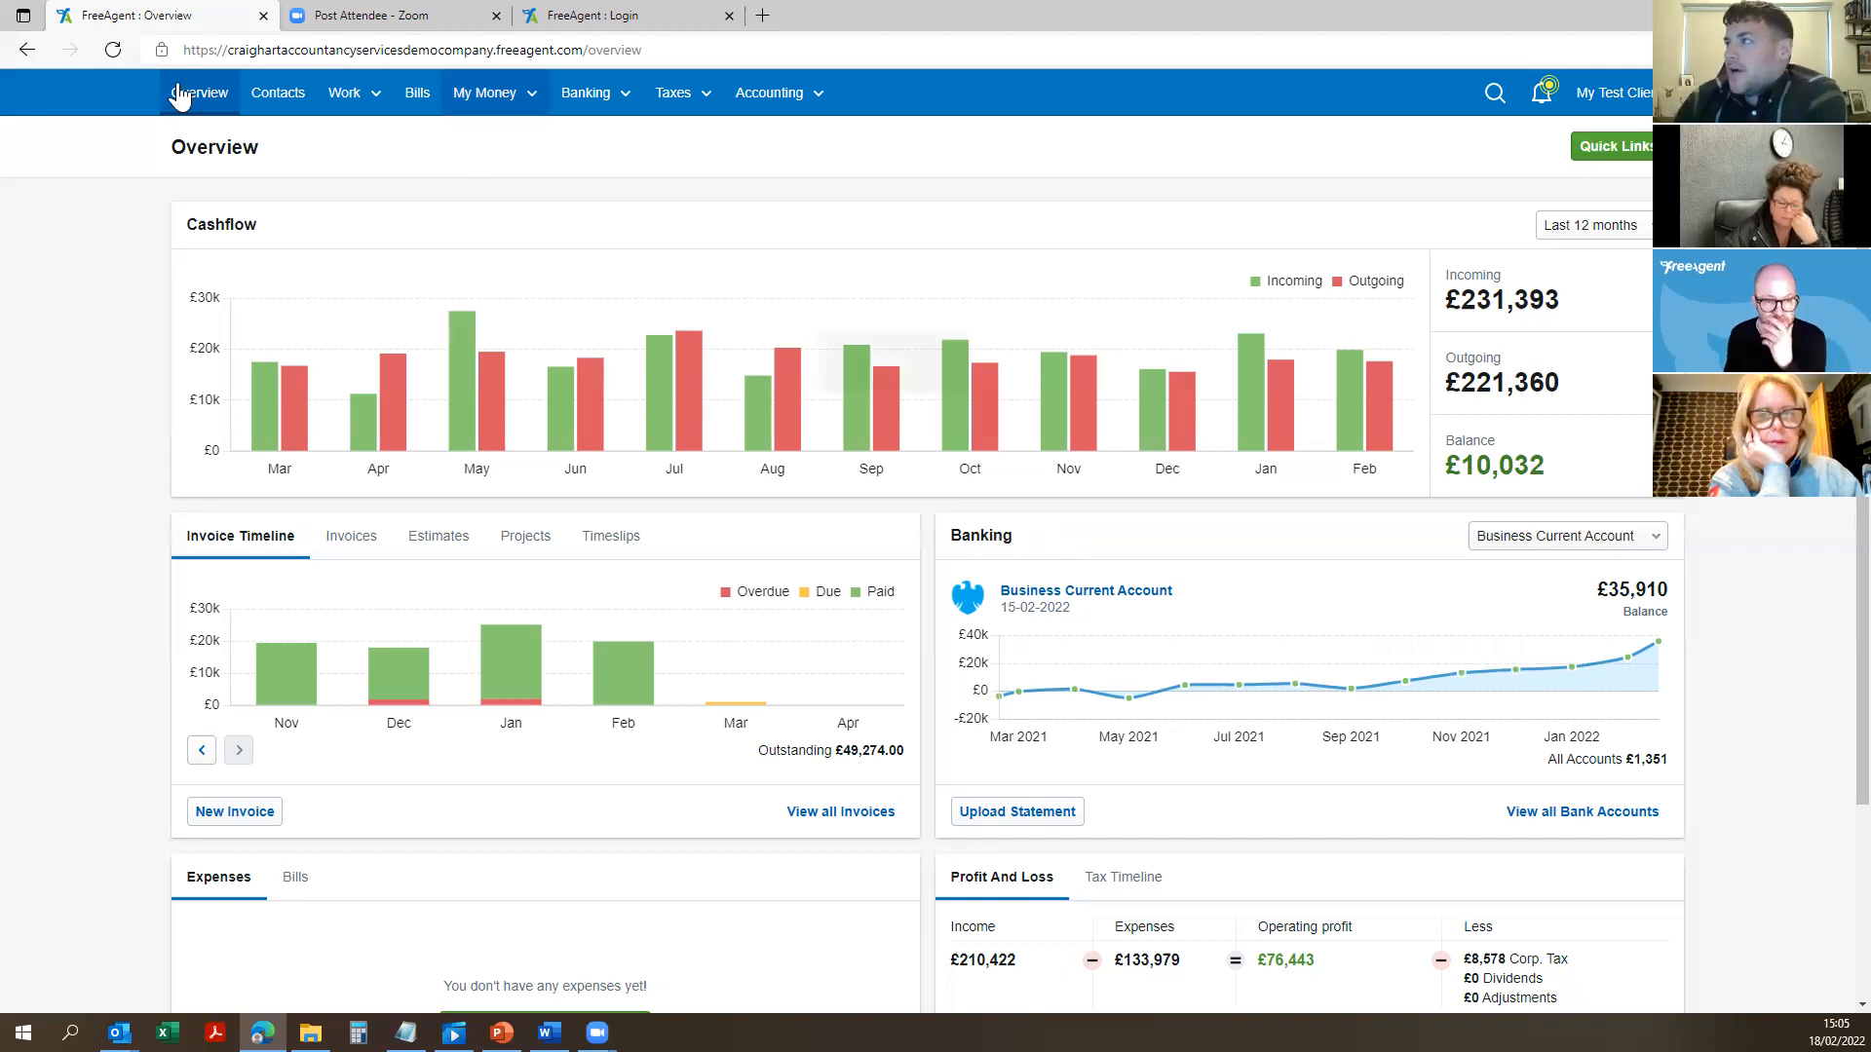
Step: Go through the My Test Client menu to Settings and open the Users list
left_click(770, 94)
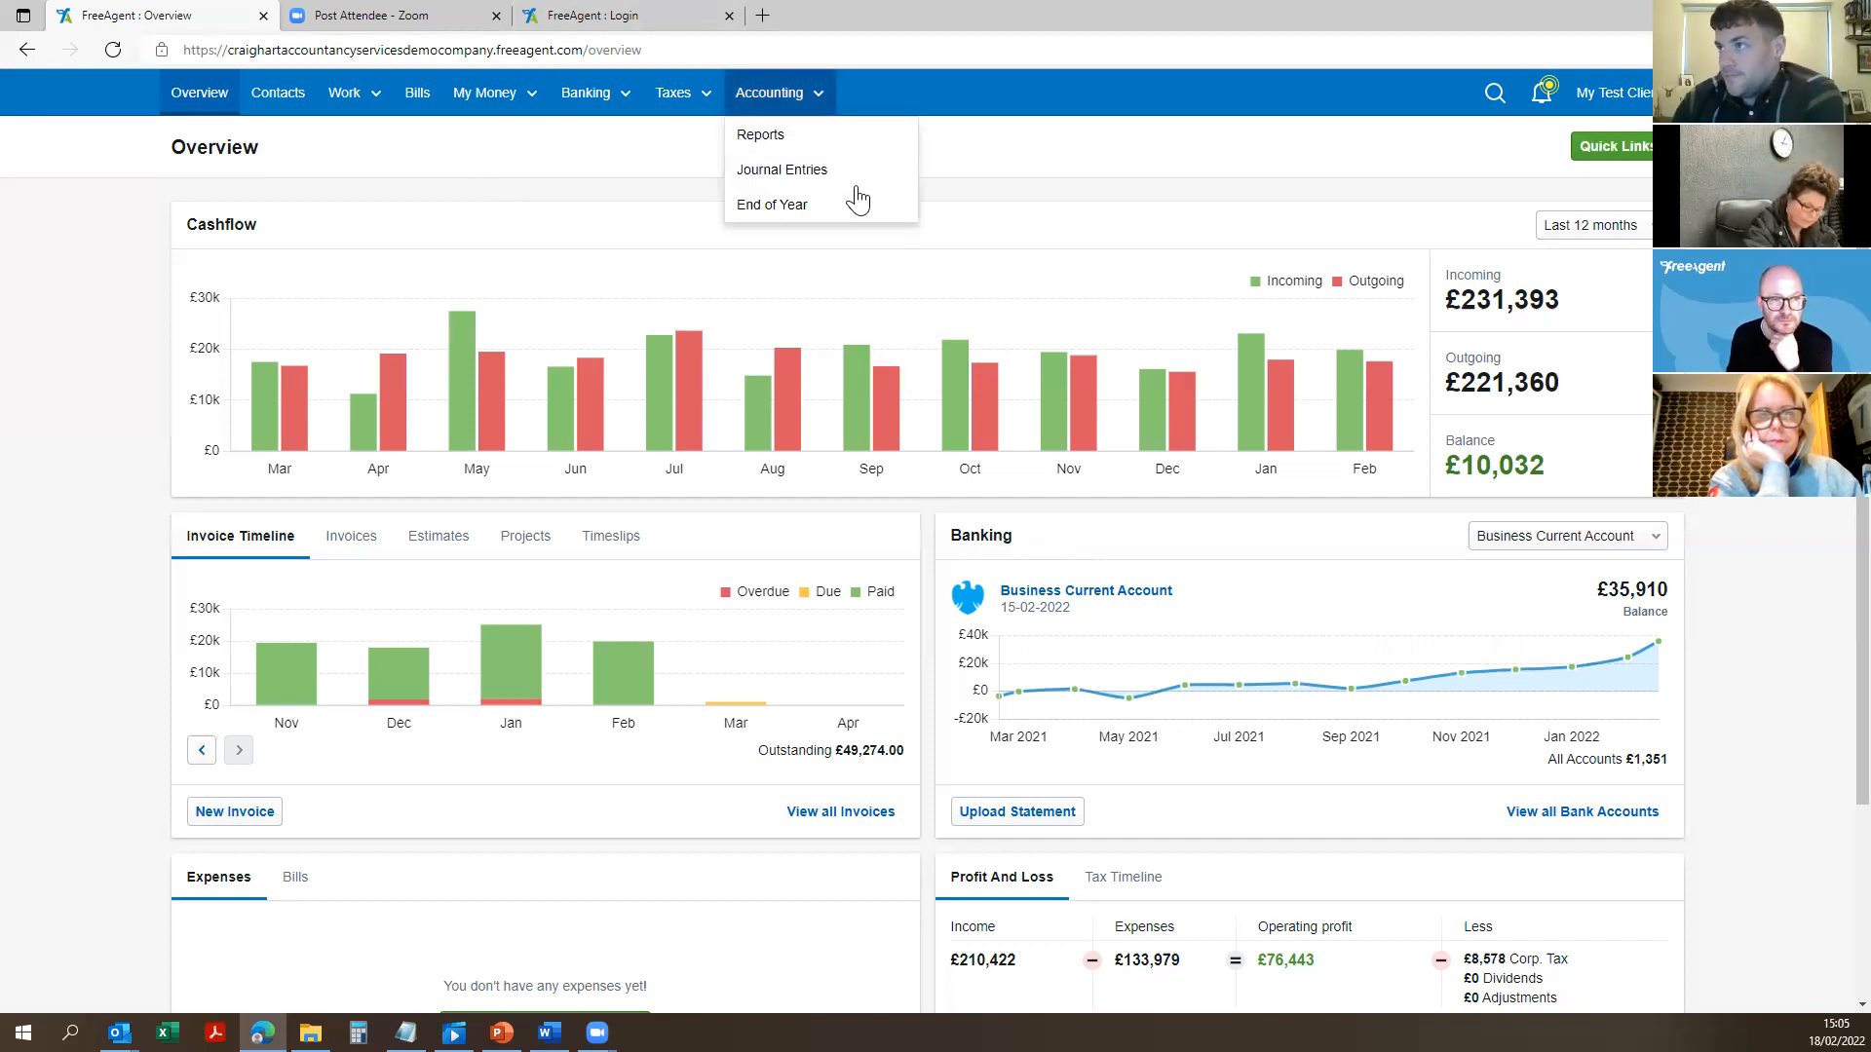
left_click(1607, 93)
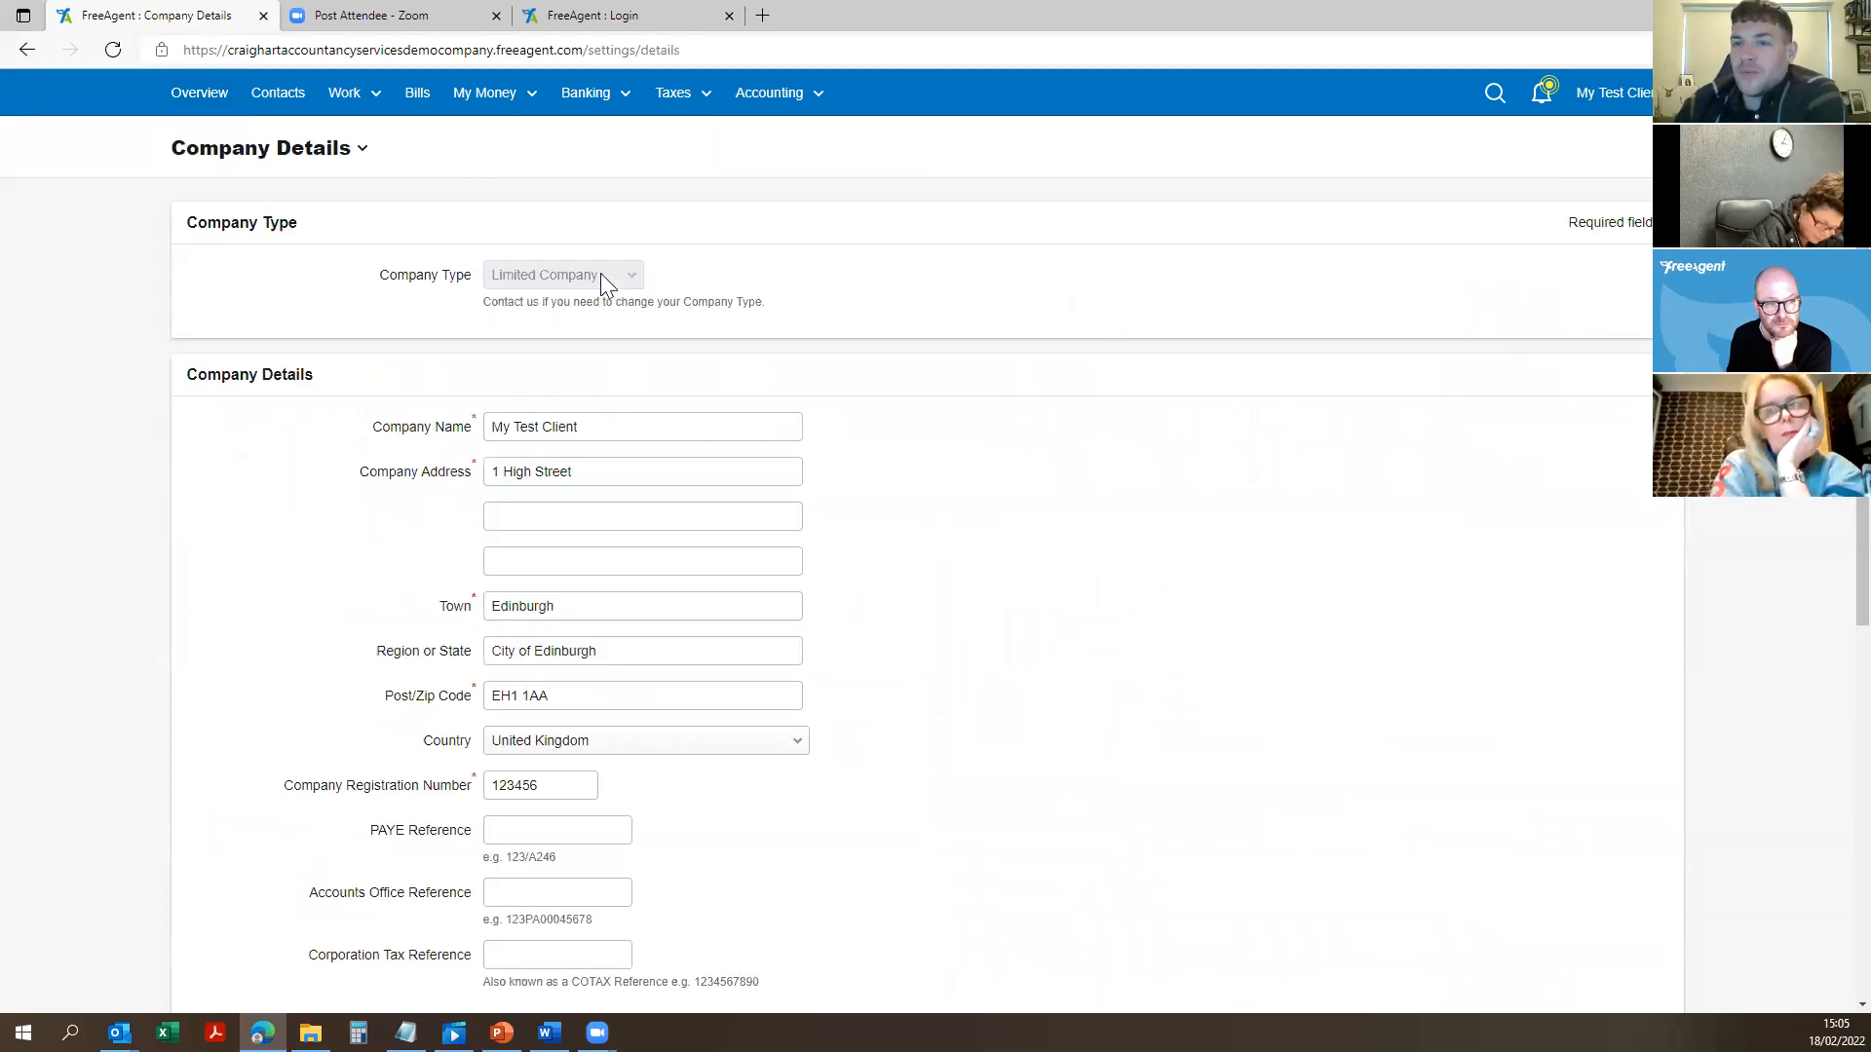
left_click_drag(631, 431, 453, 404)
left_click(990, 580)
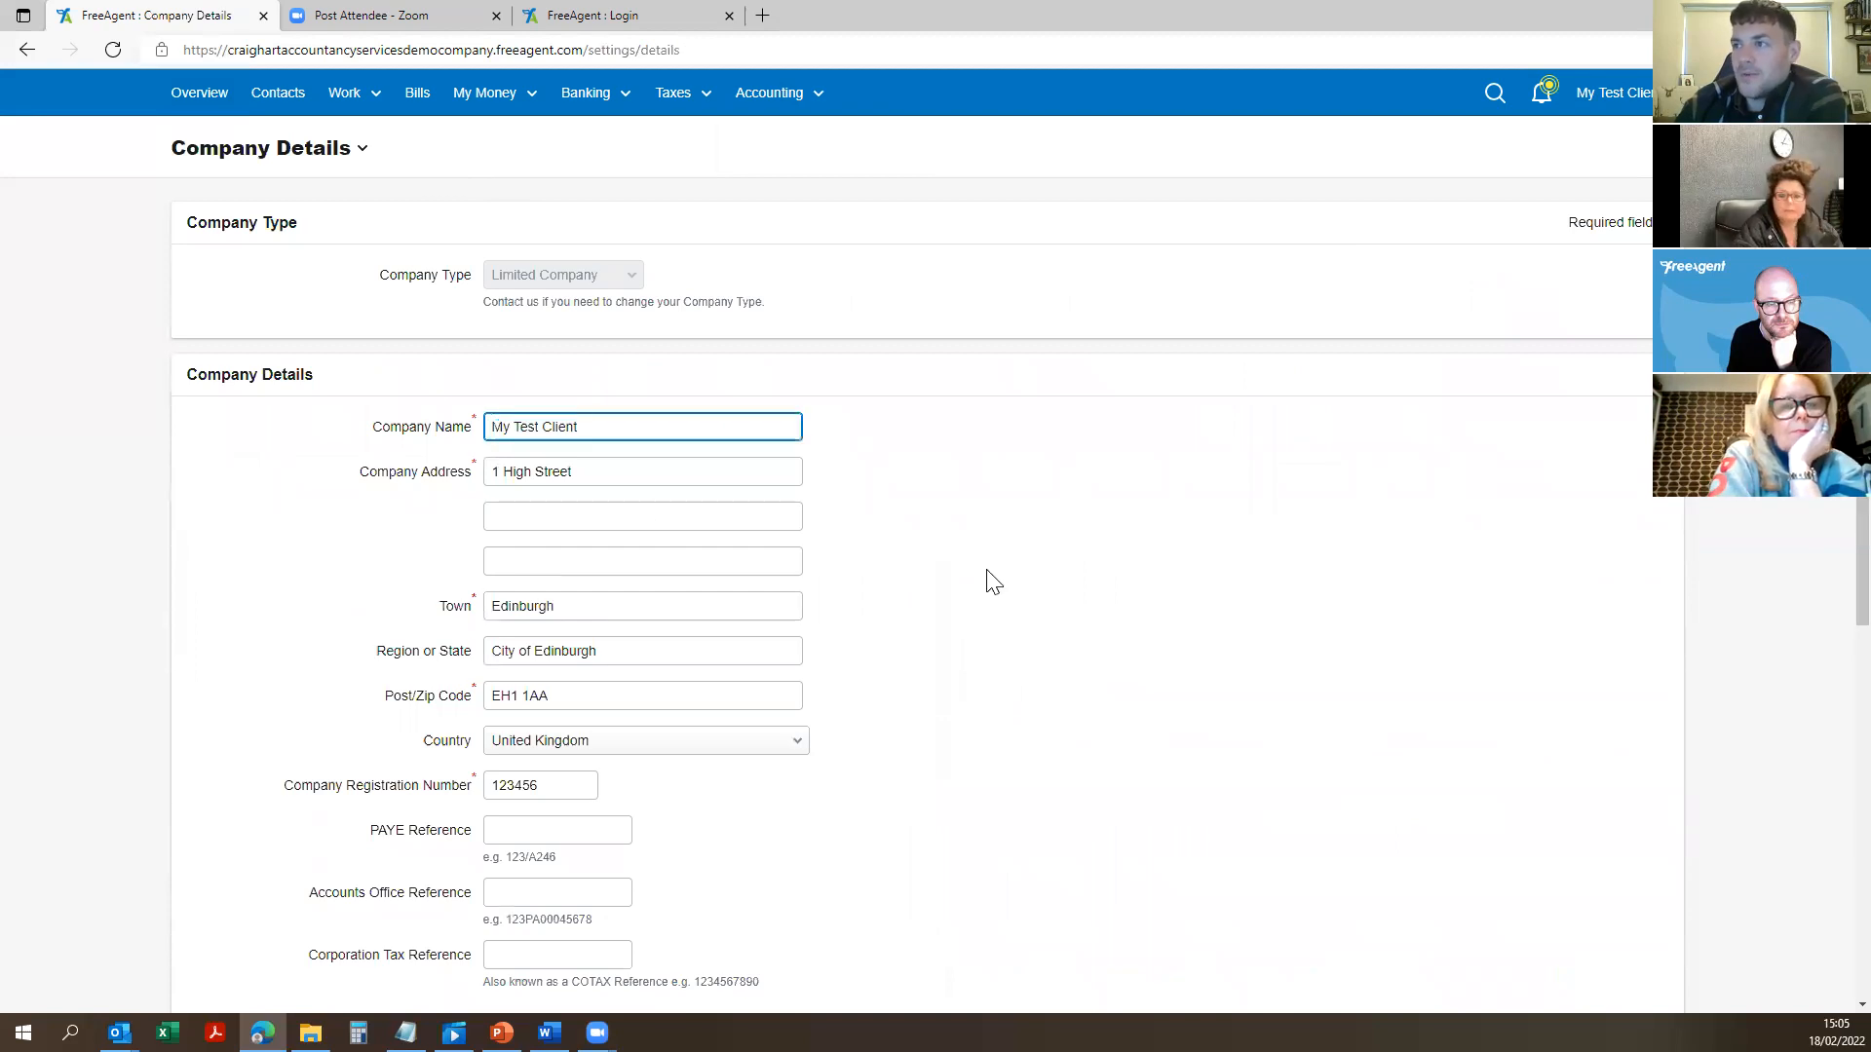
scroll(526, 614, "down", 4)
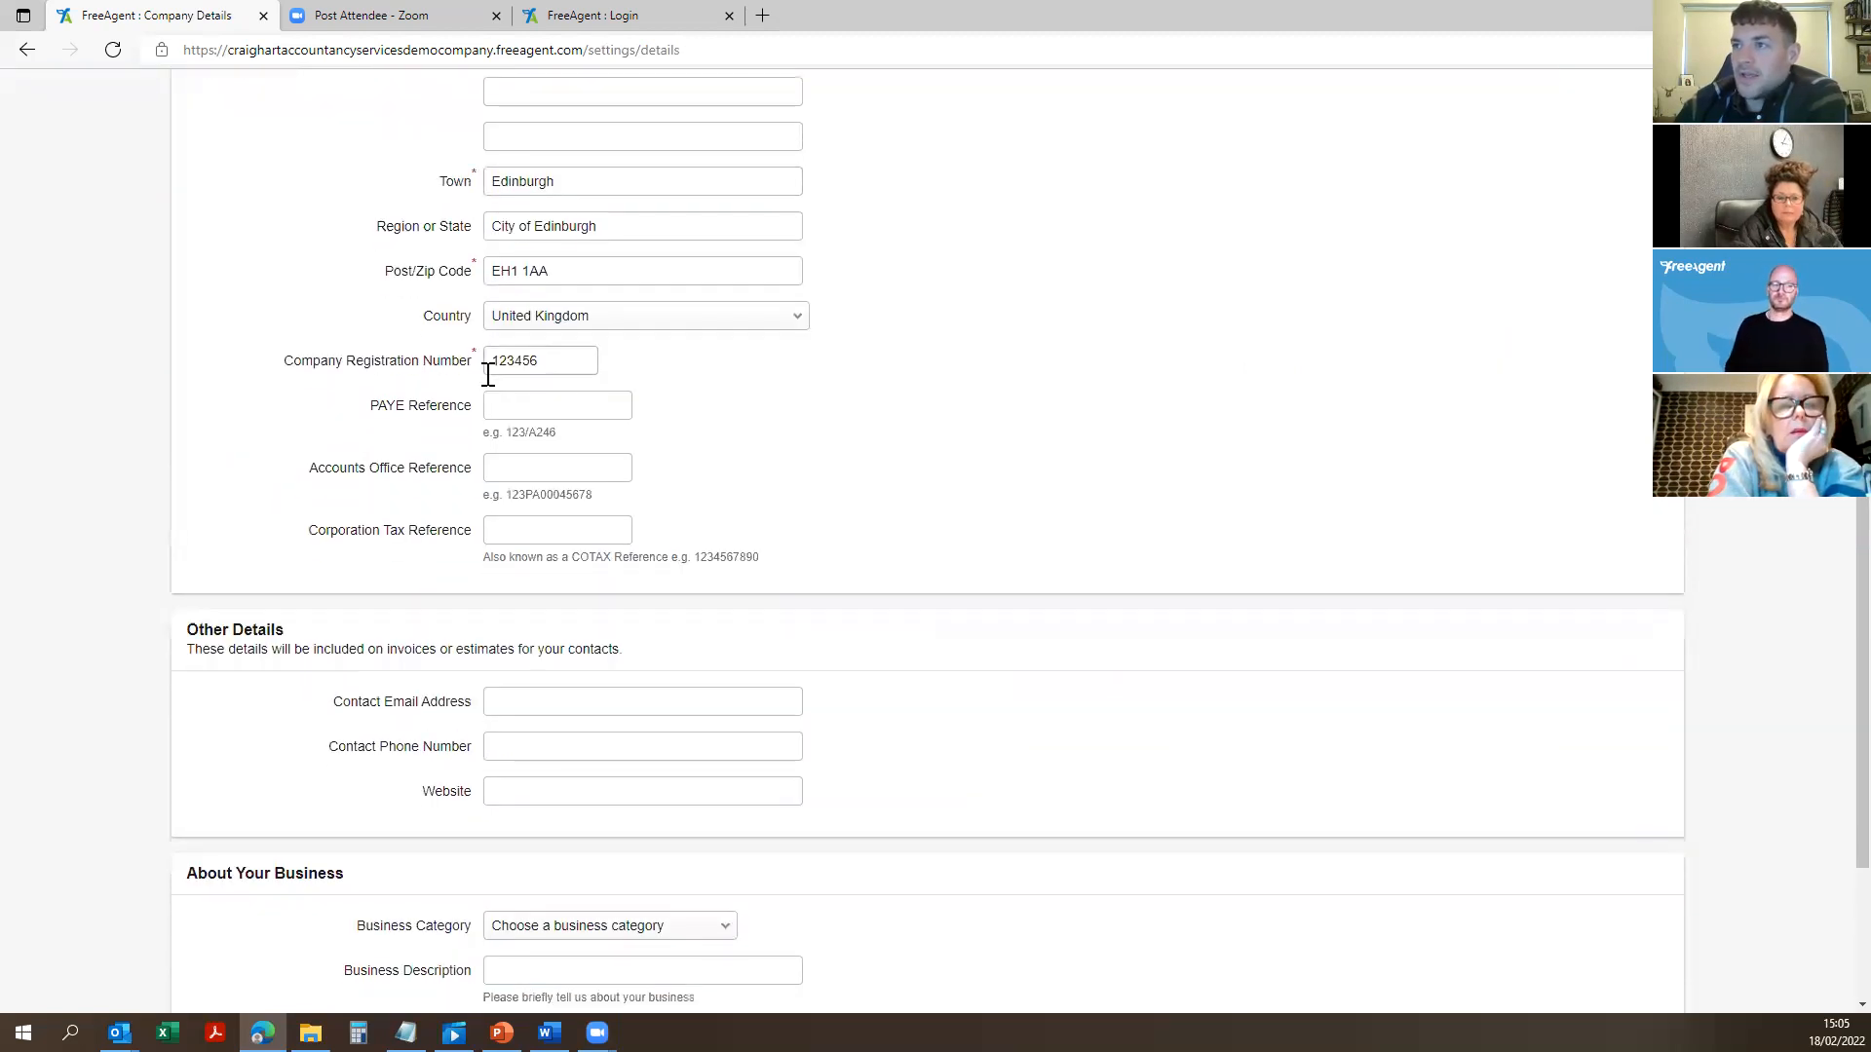
scroll(543, 533, "down", 3)
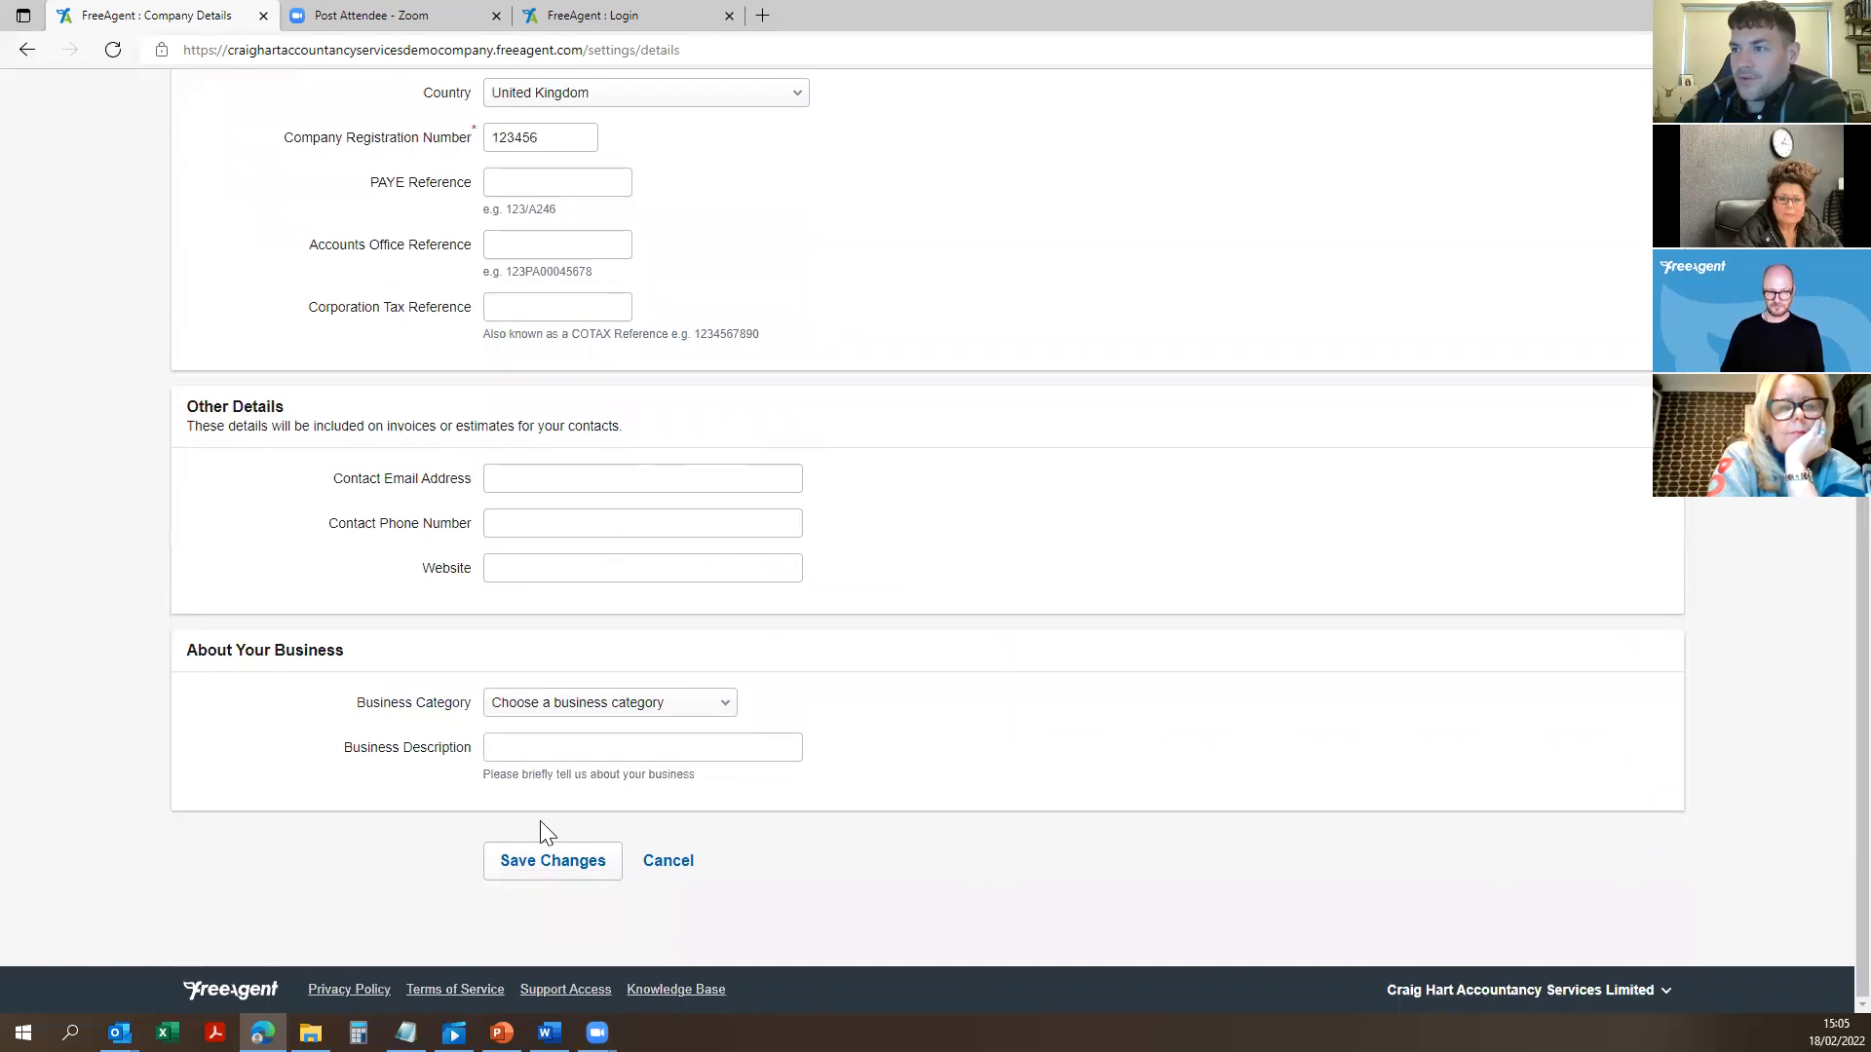
scroll(738, 555, "up", 8)
left_click(765, 98)
left_click(1592, 103)
left_click(1578, 167)
left_click(811, 292)
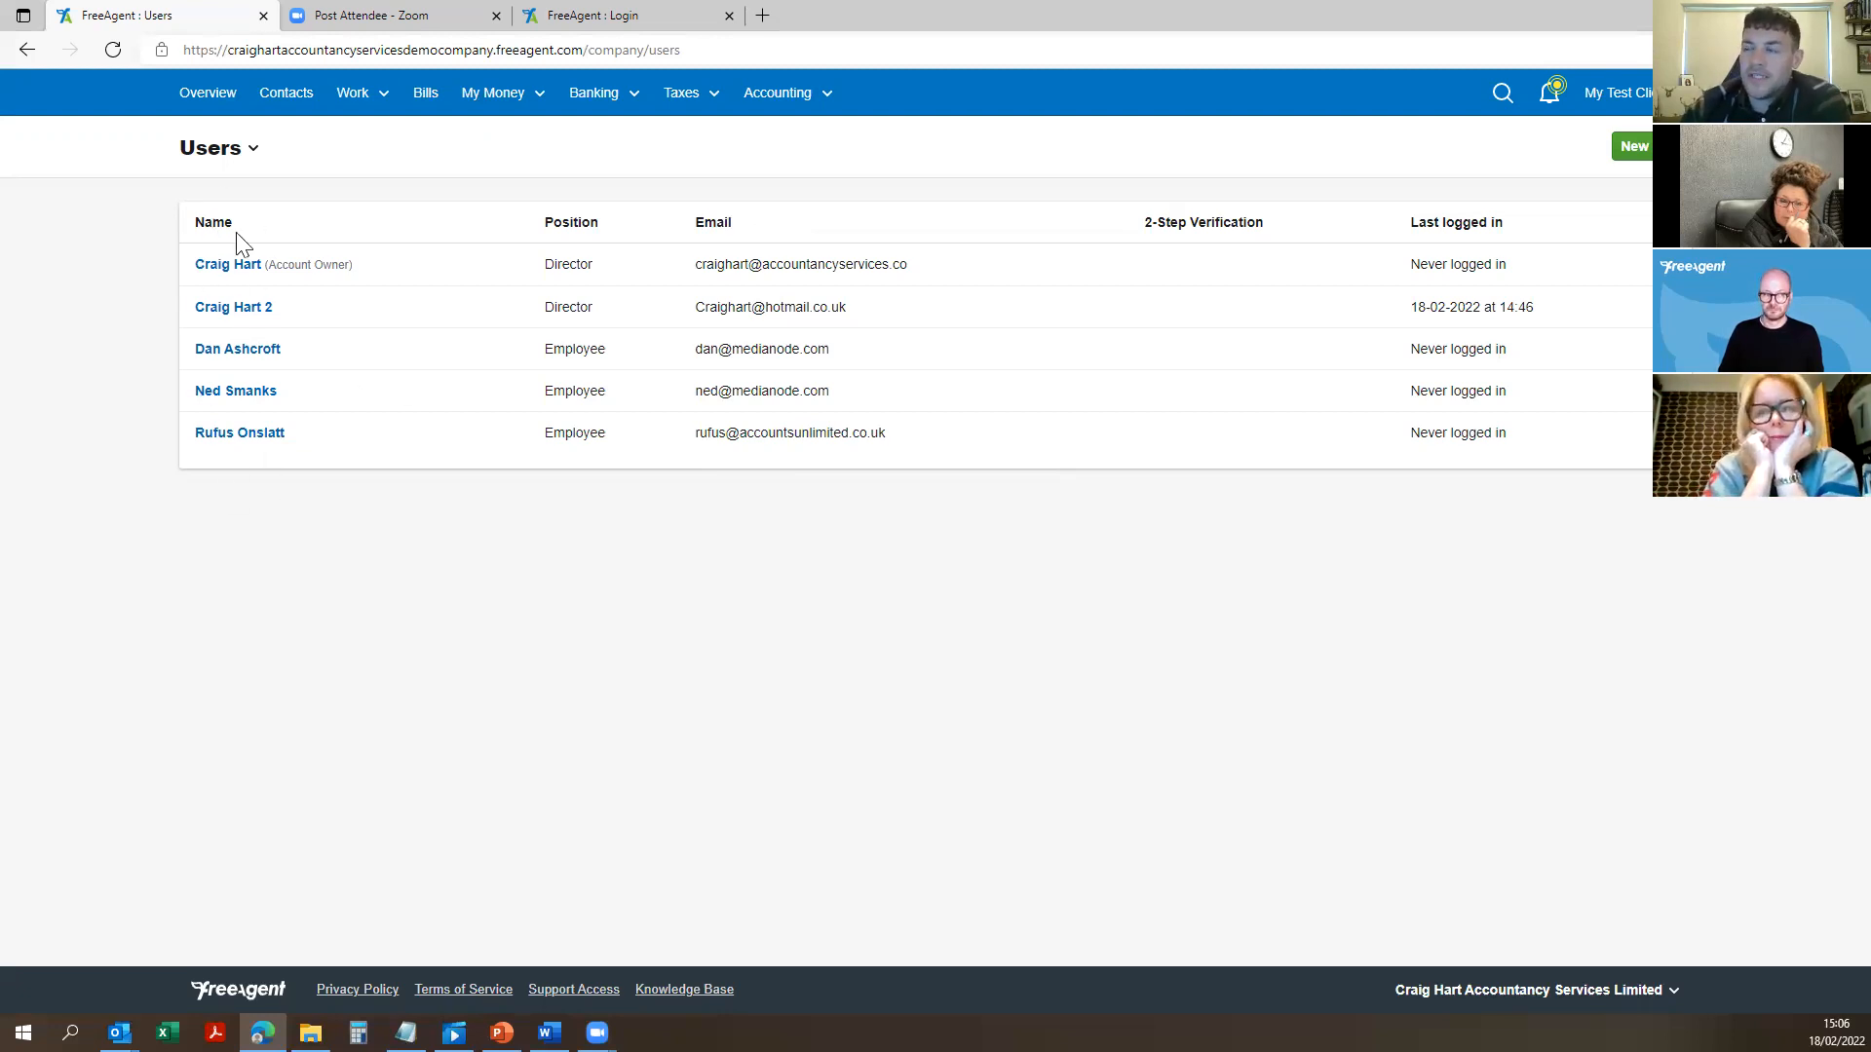
Step: Open the first employee's user record from the Users list
left_click_drag(884, 432, 125, 370)
left_click(123, 368)
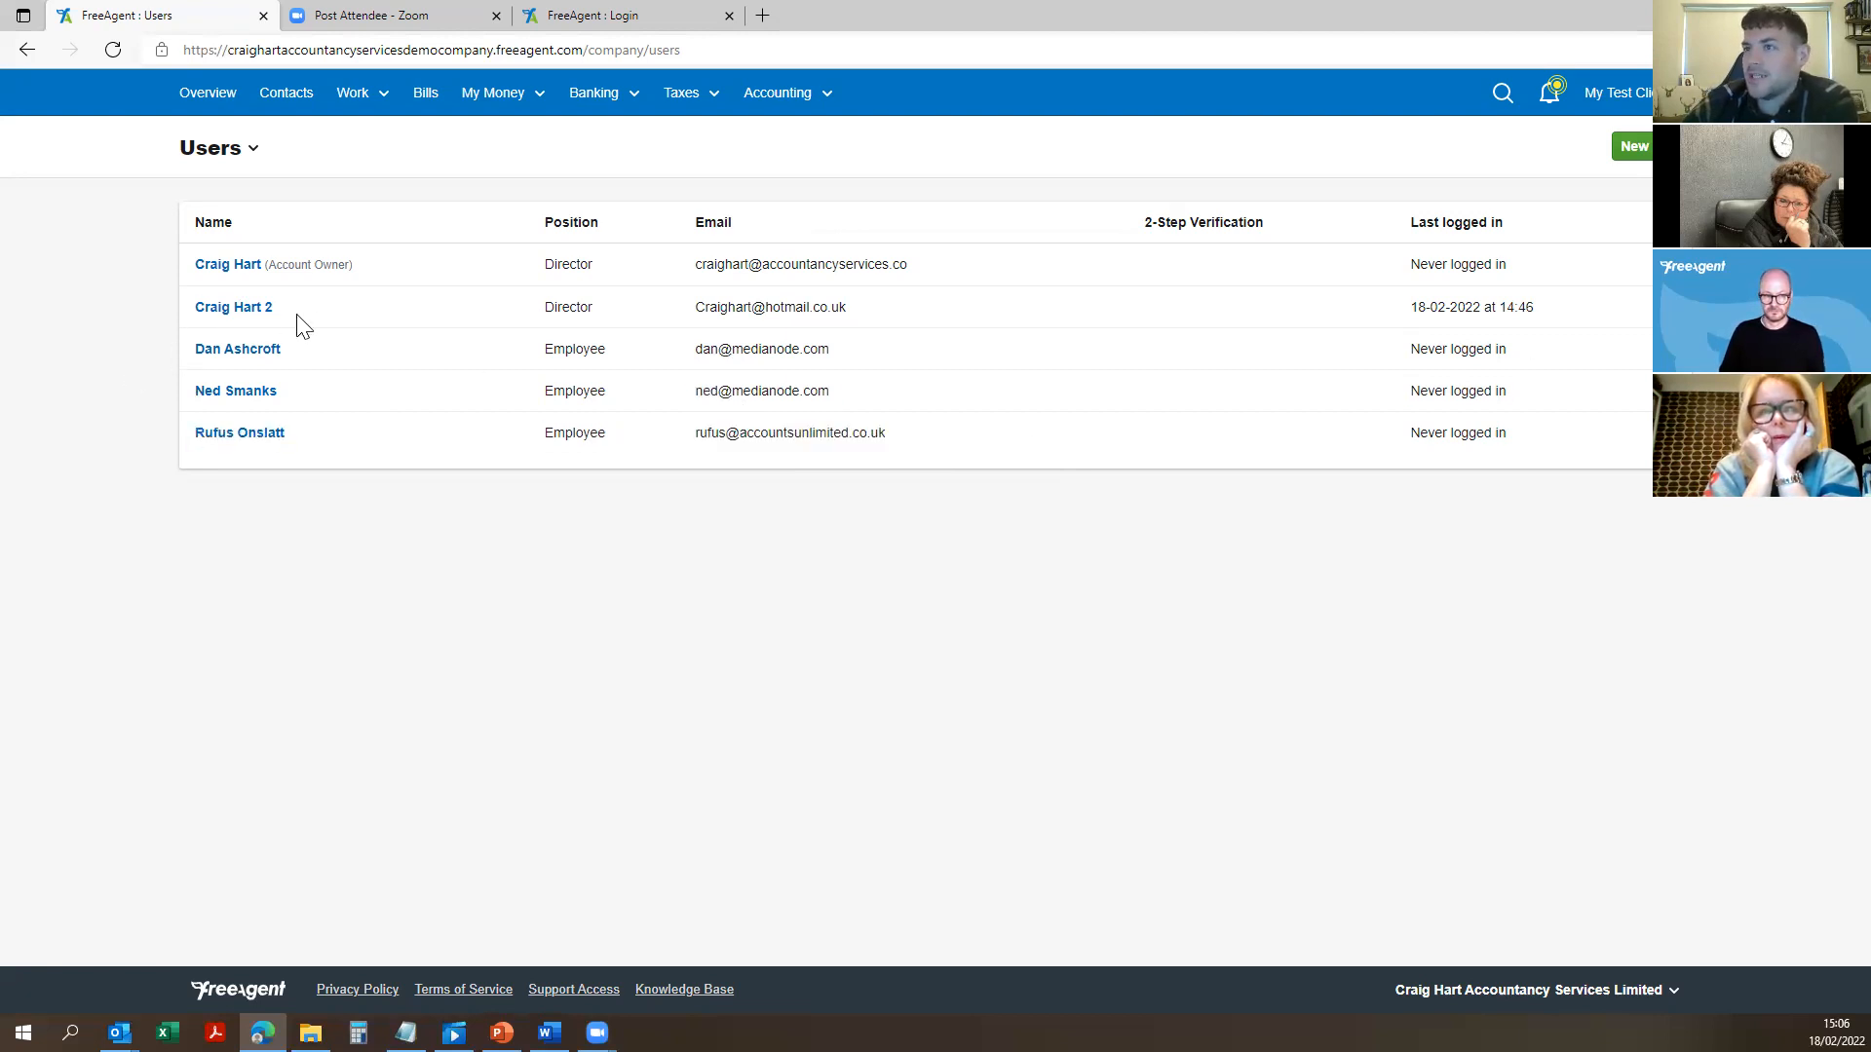
left_click(209, 350)
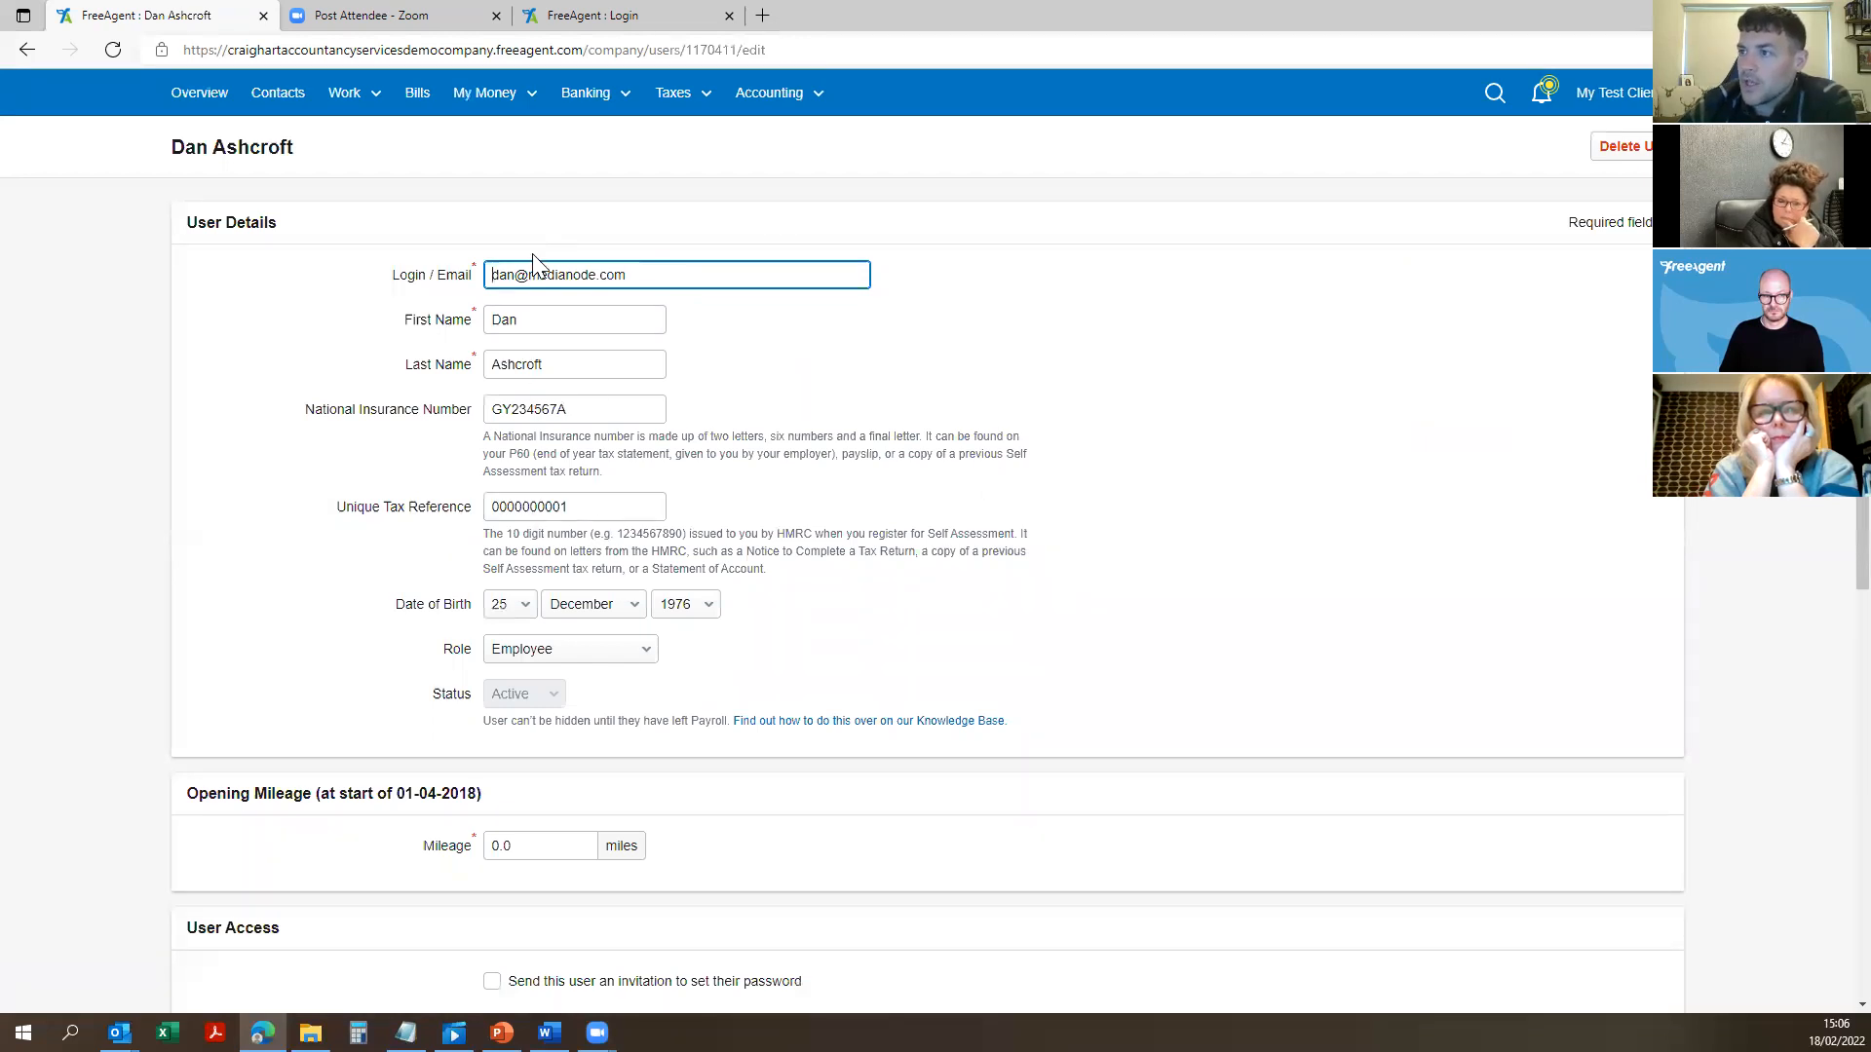
Step: Drop that employee's User Permissions slider from Full Access to No Access
left_click_drag(567, 409, 435, 421)
left_click(742, 516)
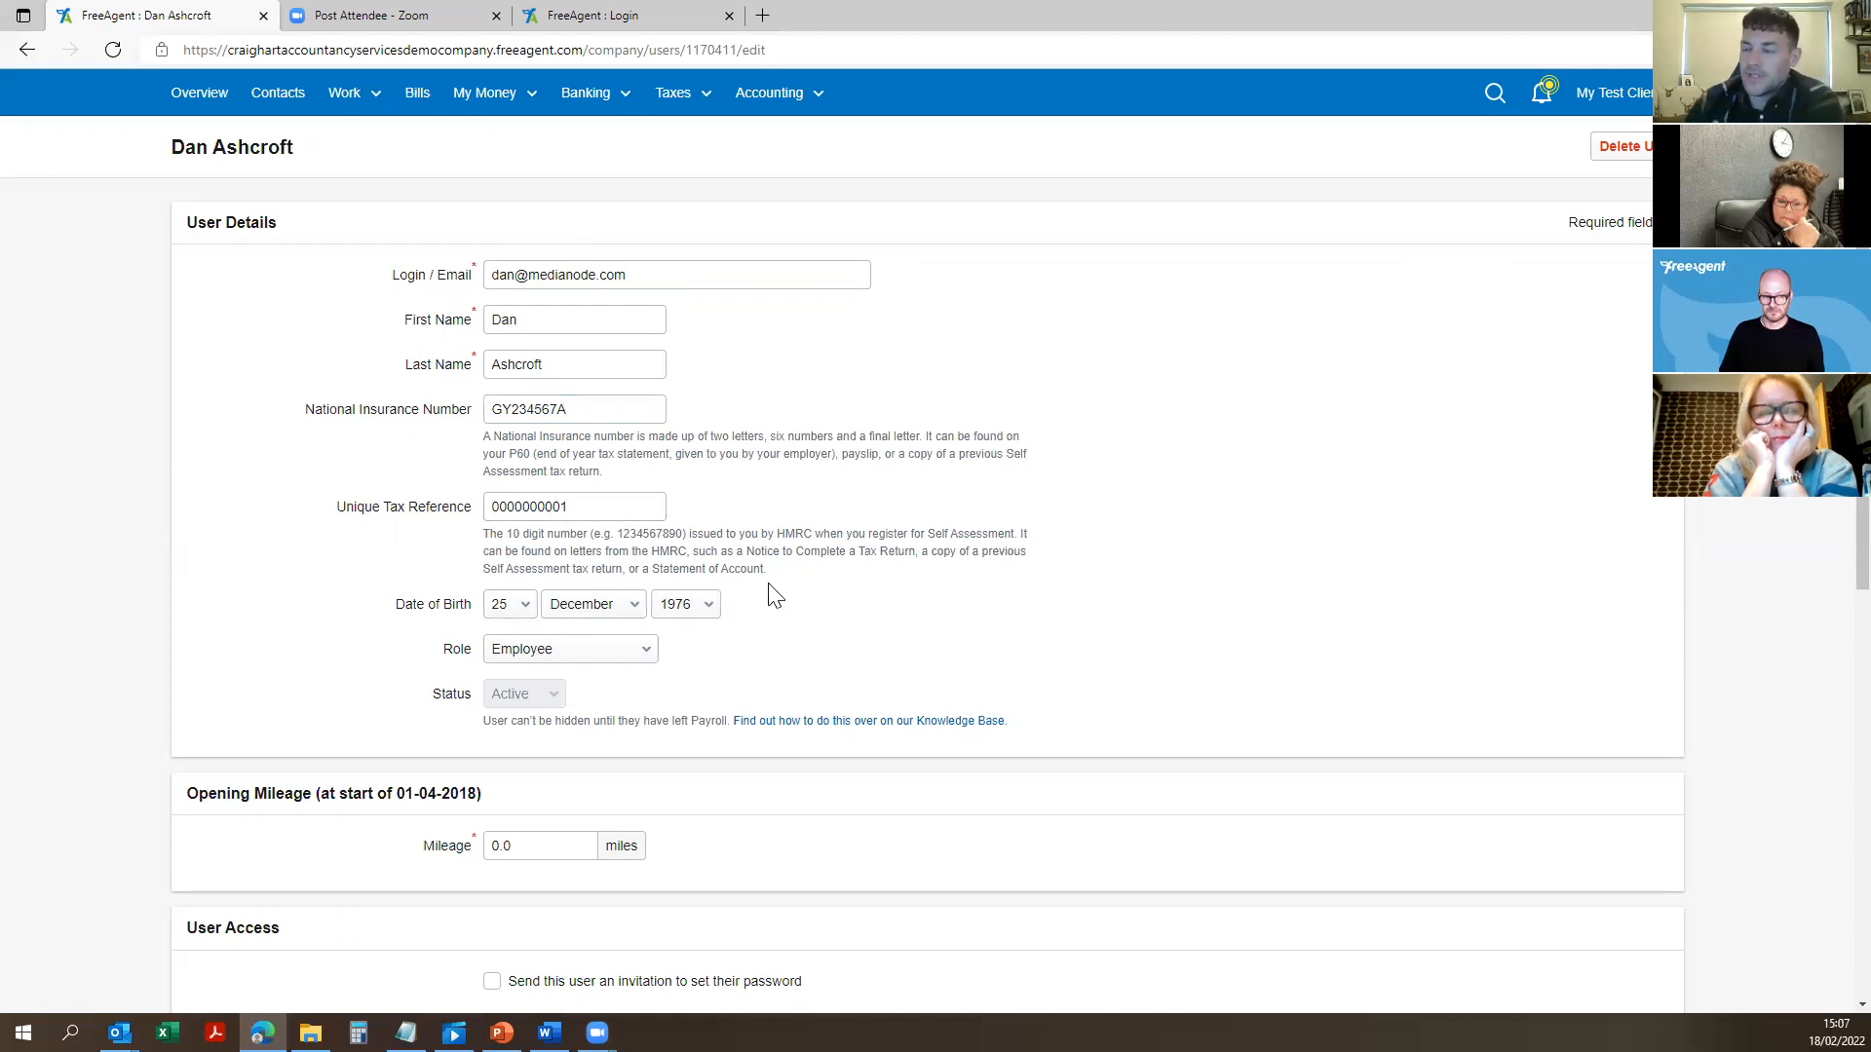
scroll(755, 545, "down", 3)
scroll(633, 531, "down", 3)
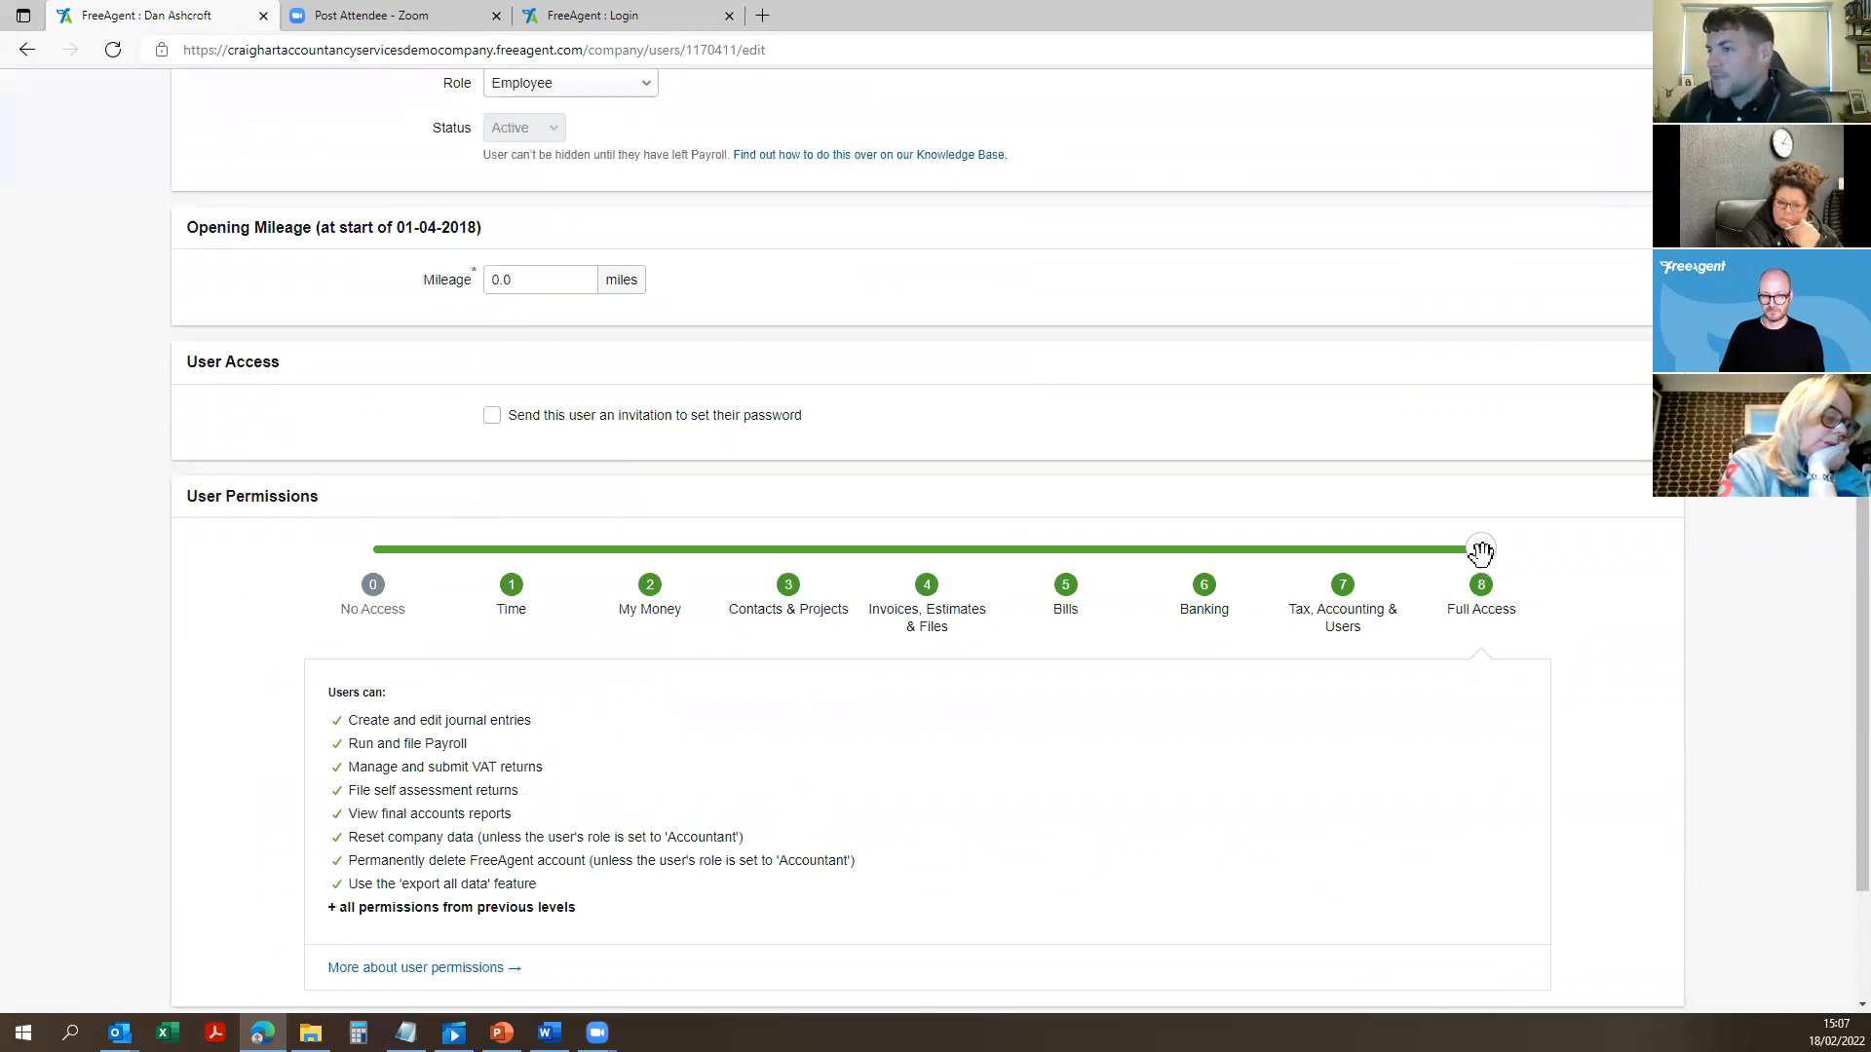
scroll(1542, 383, "down", 3)
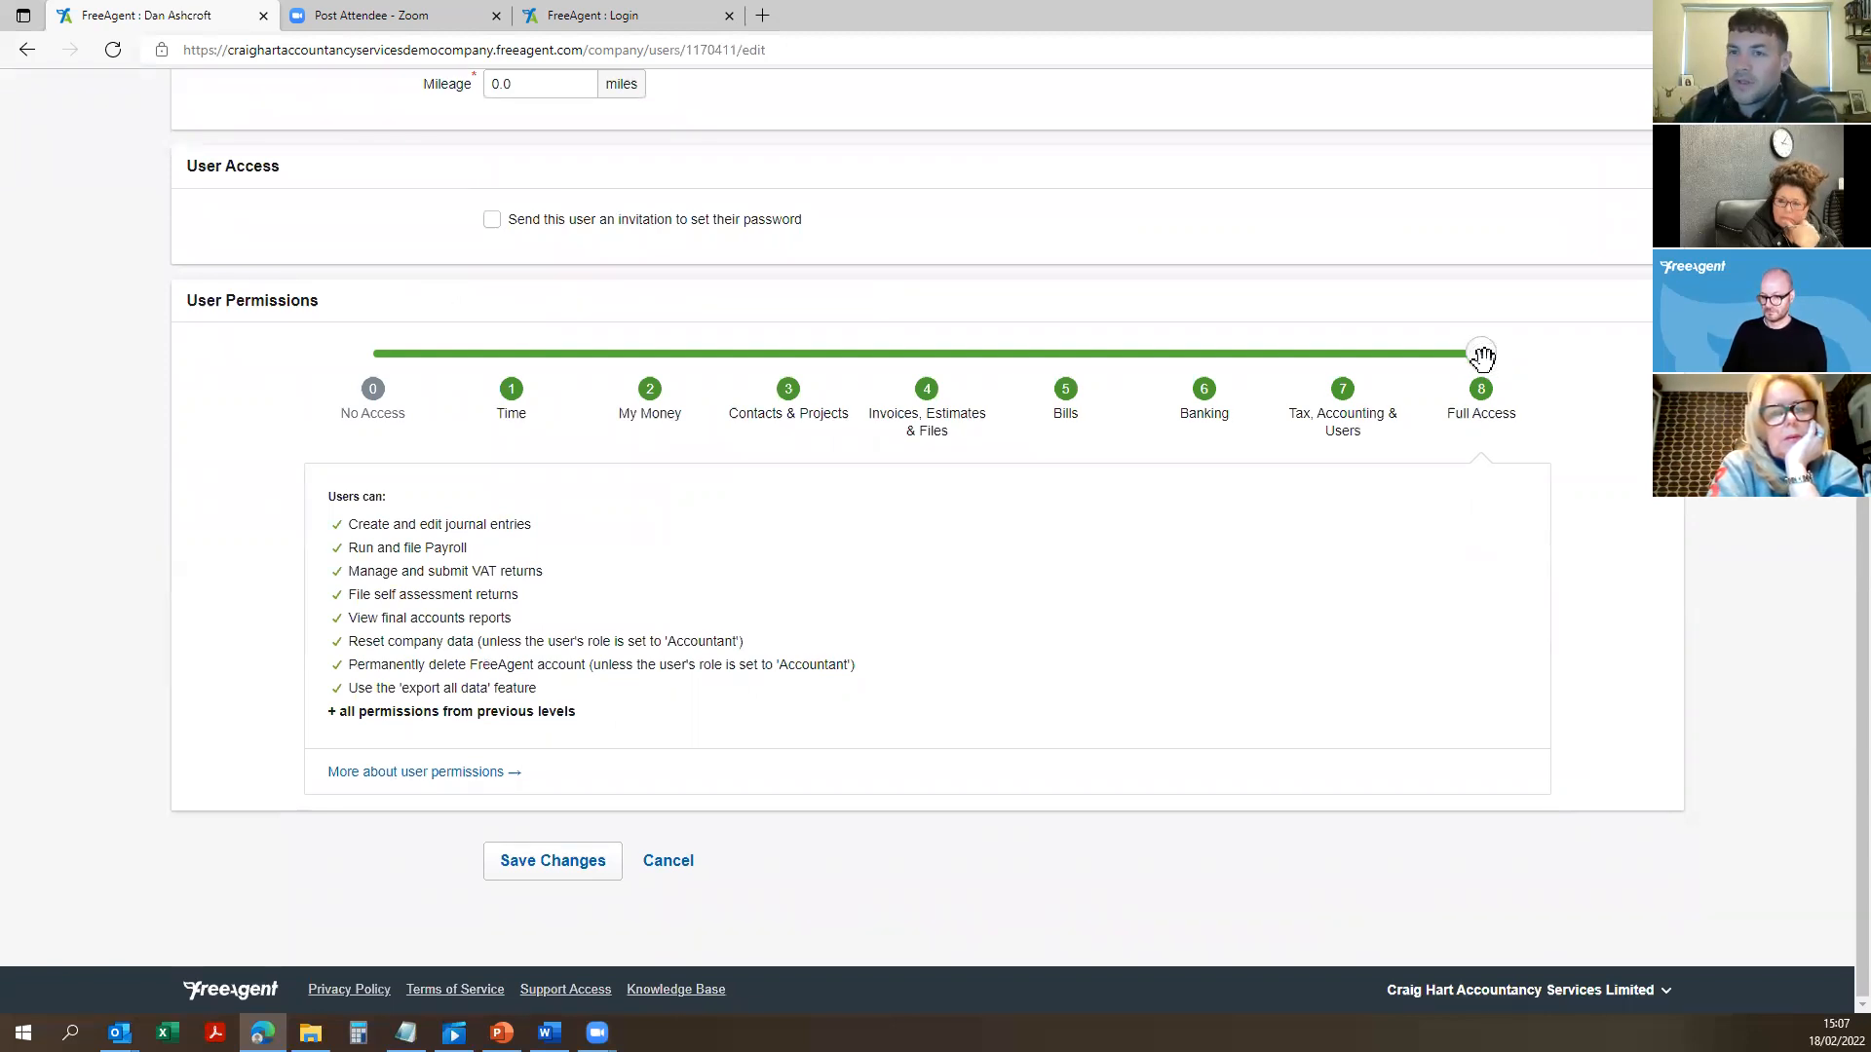
left_click_drag(1481, 357, 400, 514)
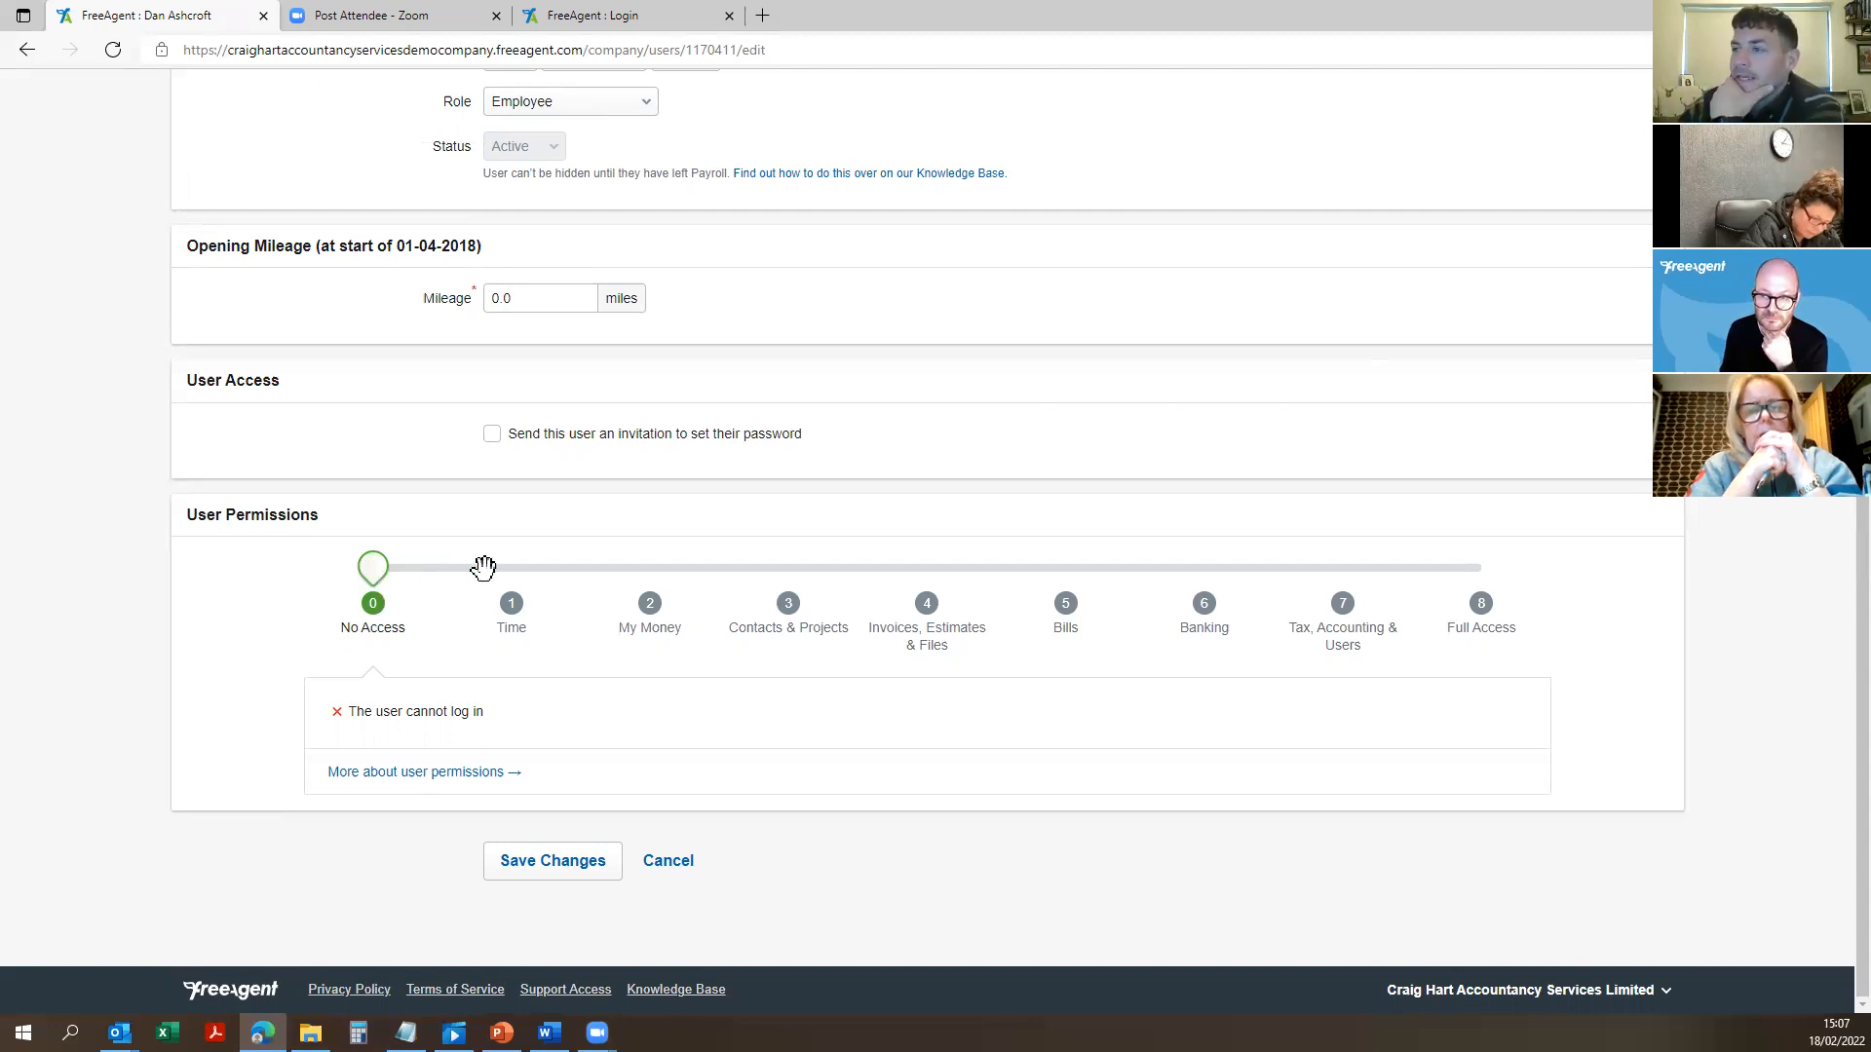
Step: Try the permission levels My Money, Invoices, Estimates & Files, Tax, Accounting & Users, and Contacts & Projects
left_click(629, 571)
scroll(630, 585, "down", 1)
left_click_drag(648, 447, 1479, 351)
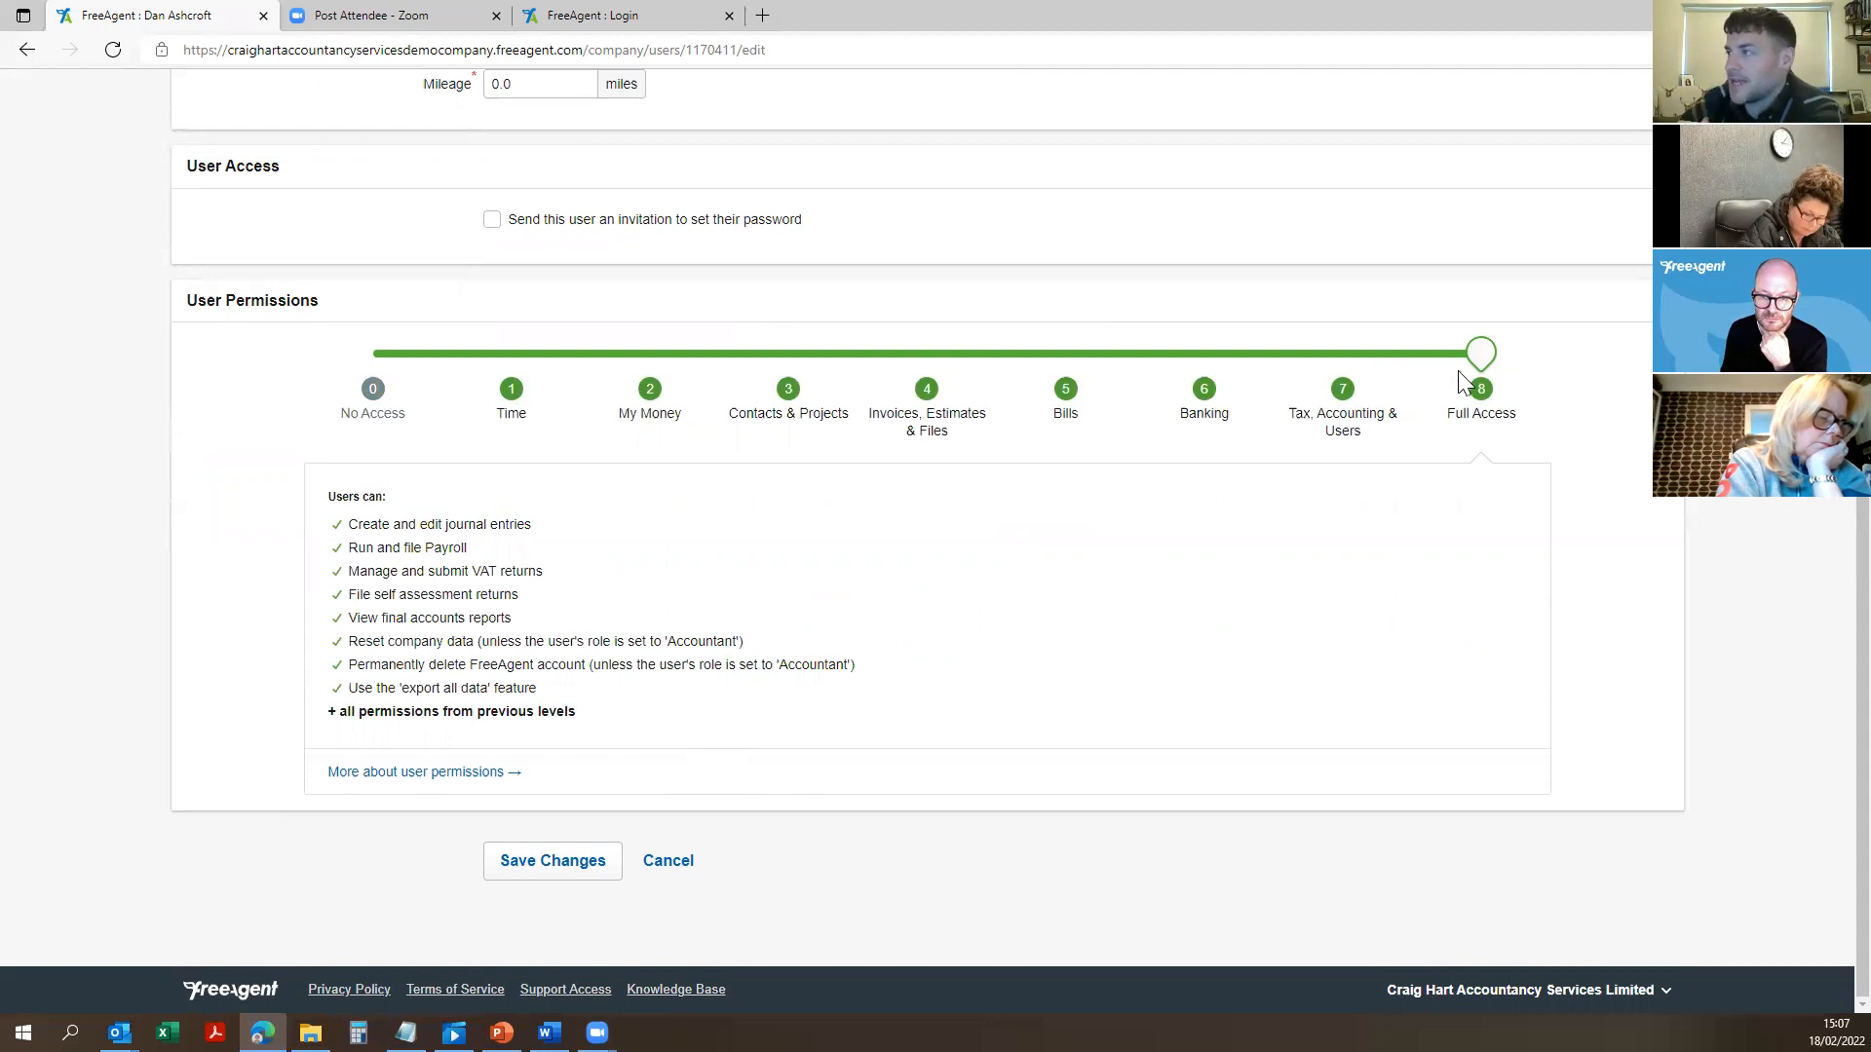
left_click_drag(1482, 353, 1356, 349)
left_click(927, 390)
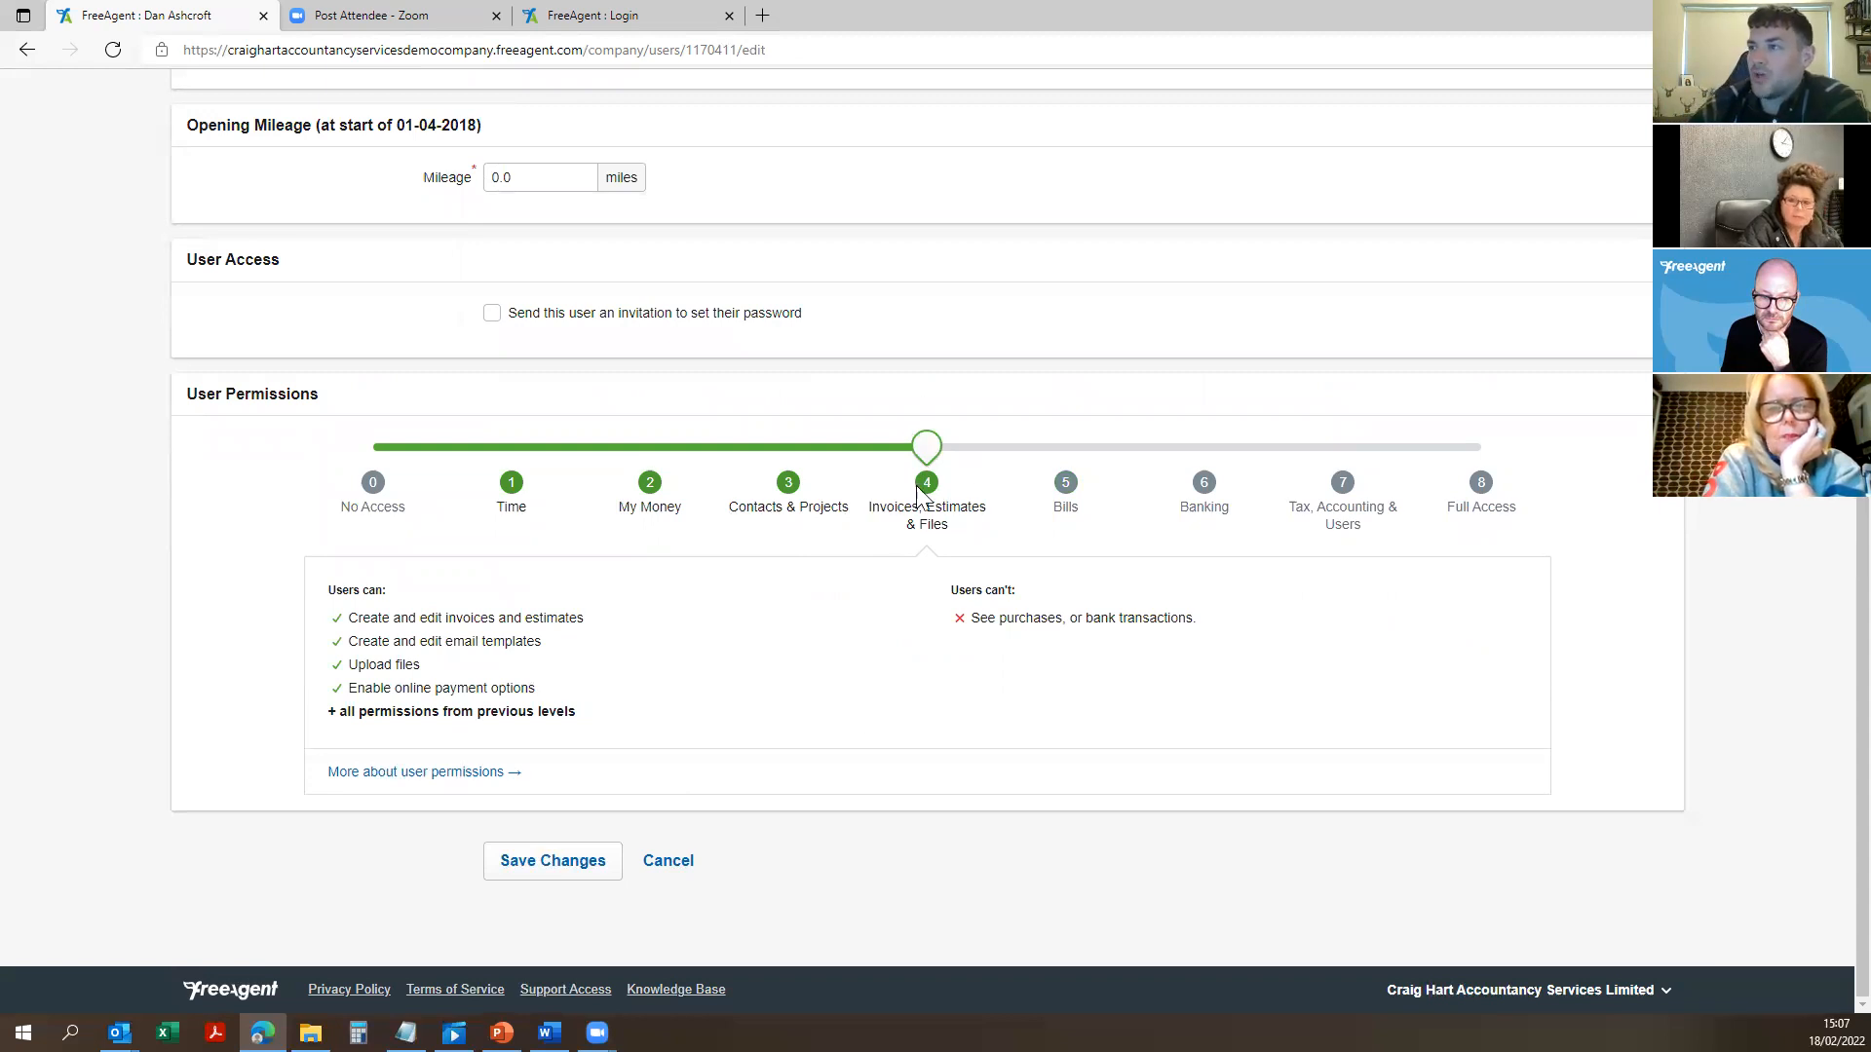
left_click_drag(927, 446, 1629, 508)
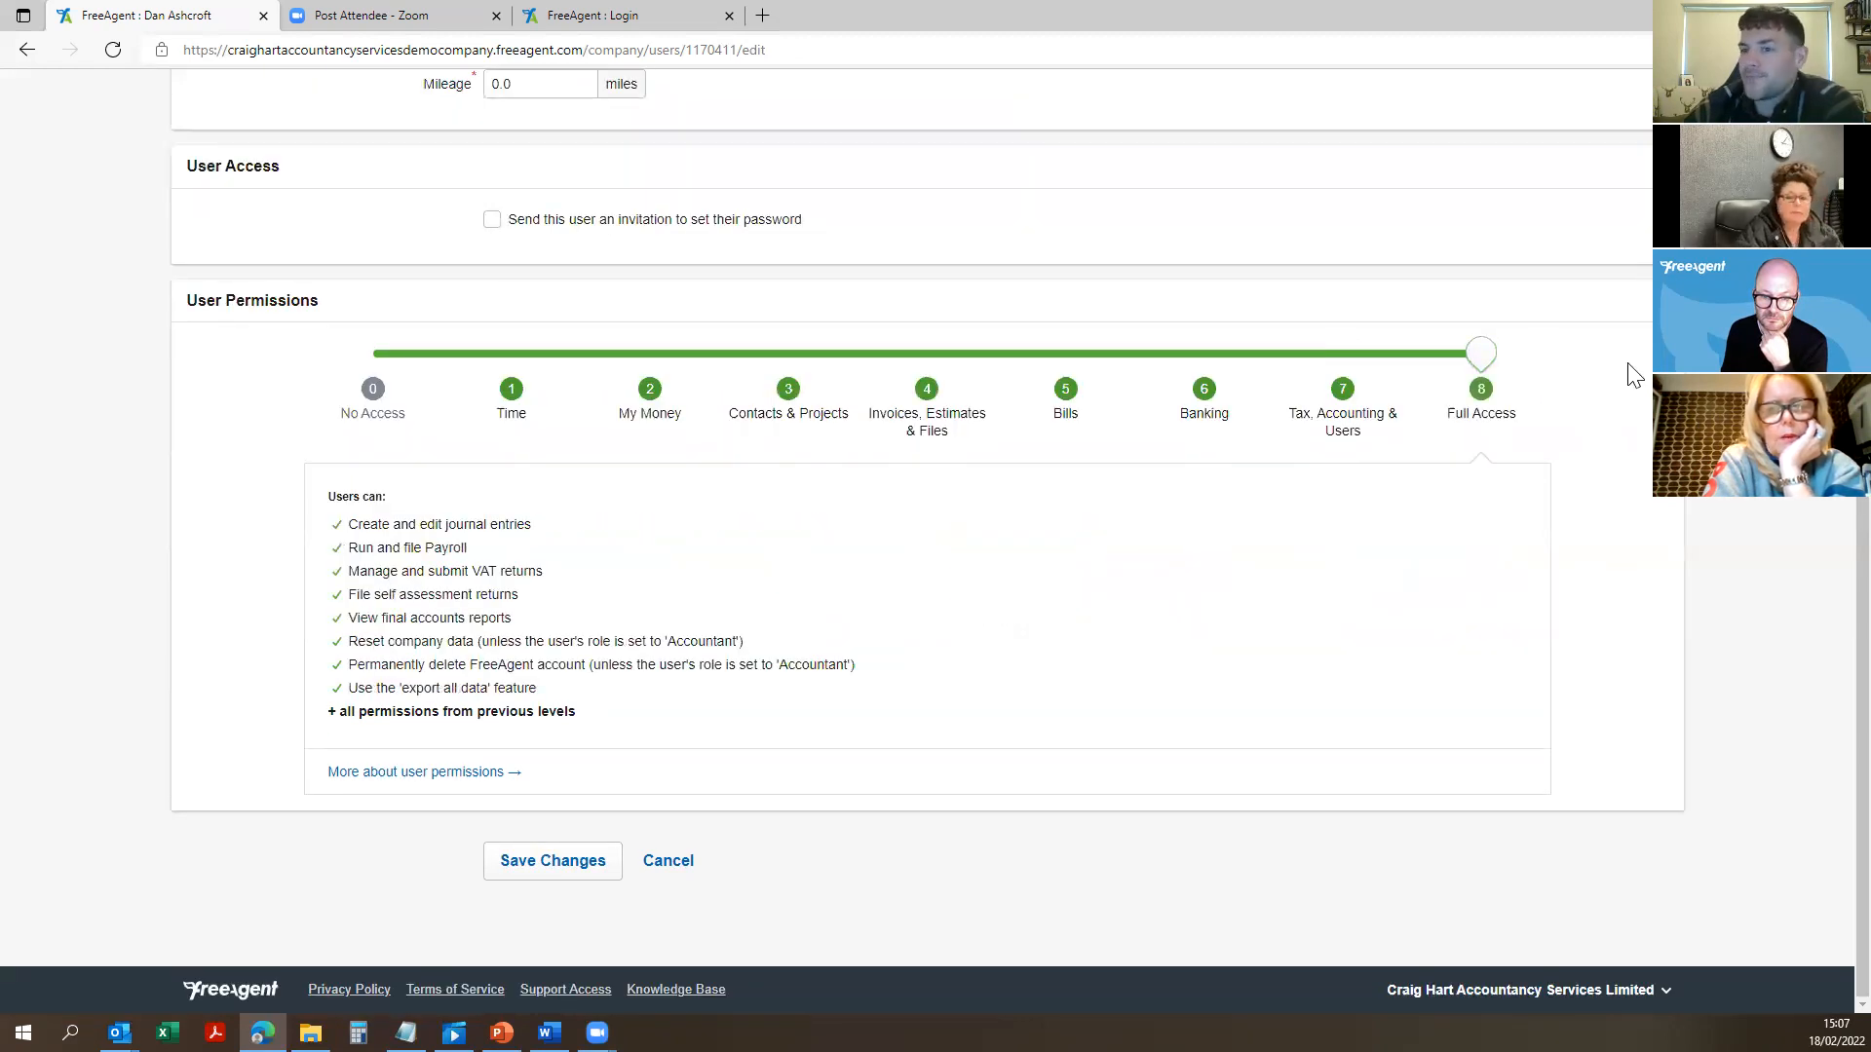
Step: Cancel the employee edit without saving, returning to the Users list
scroll(1153, 477, "up", 8)
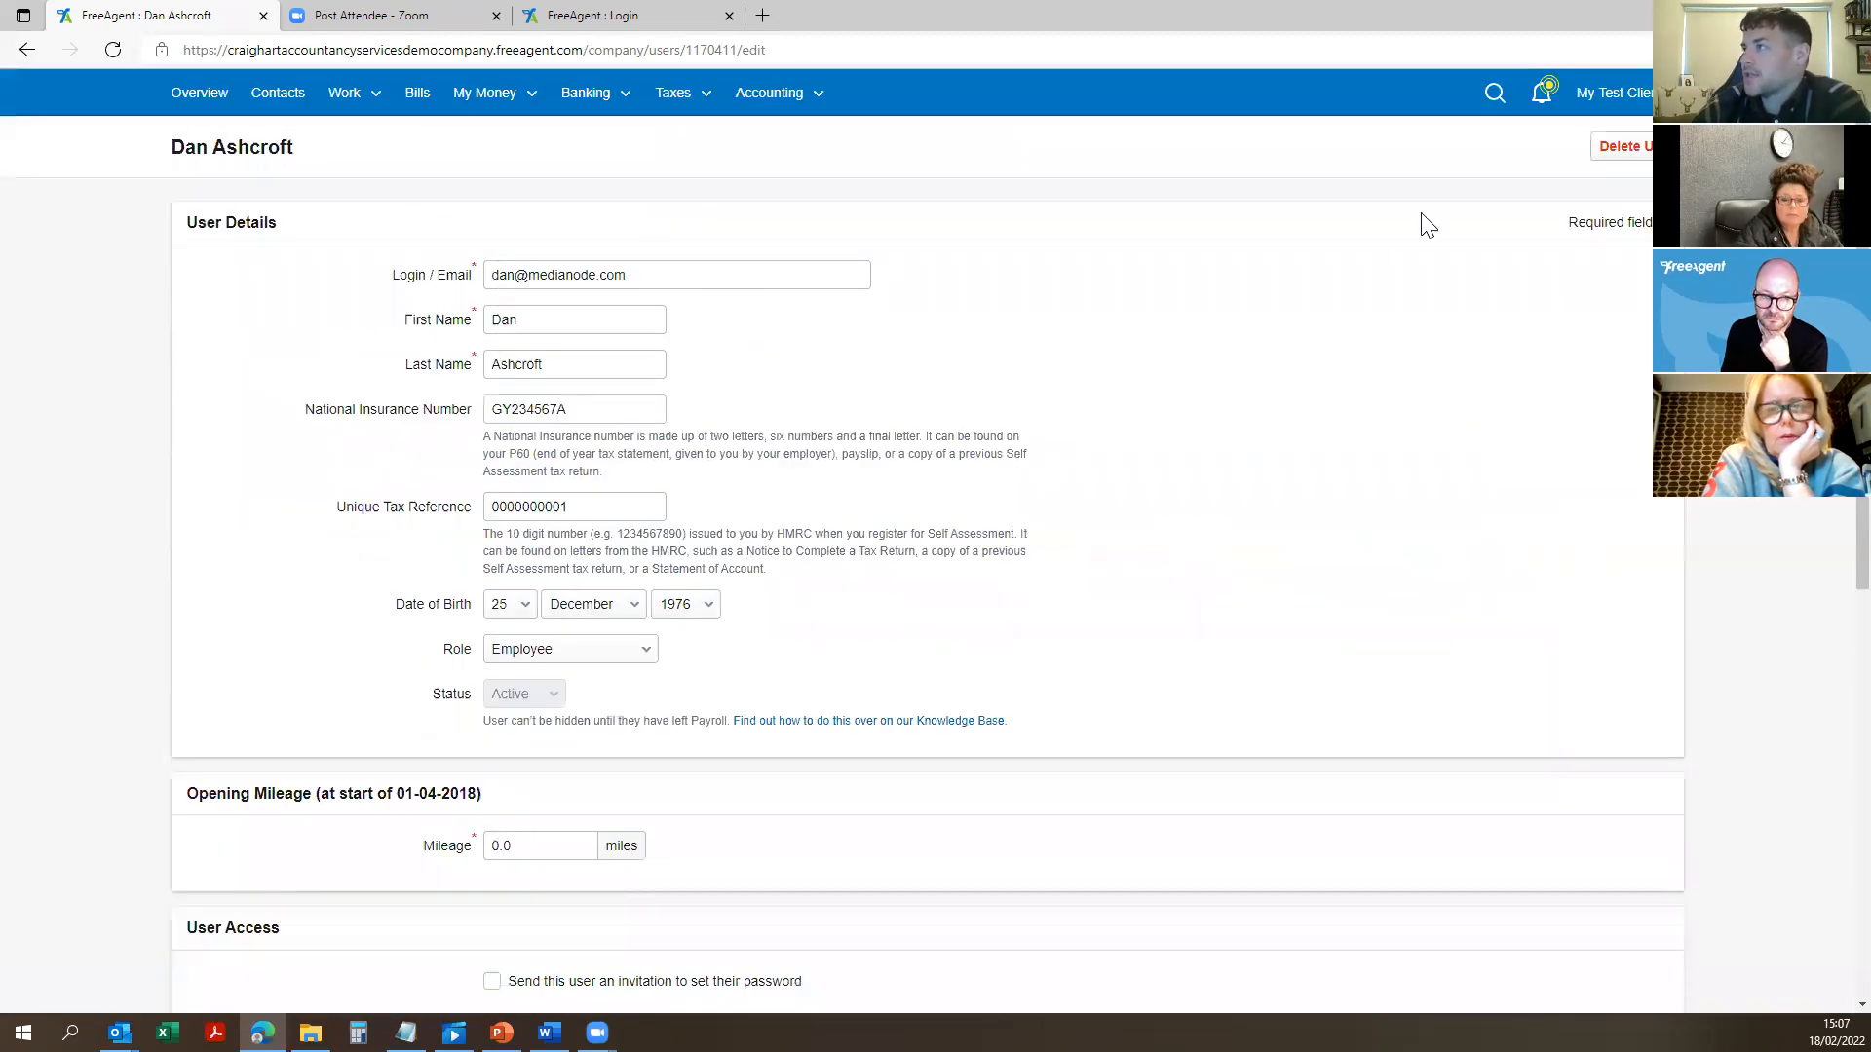
scroll(827, 467, "down", 1)
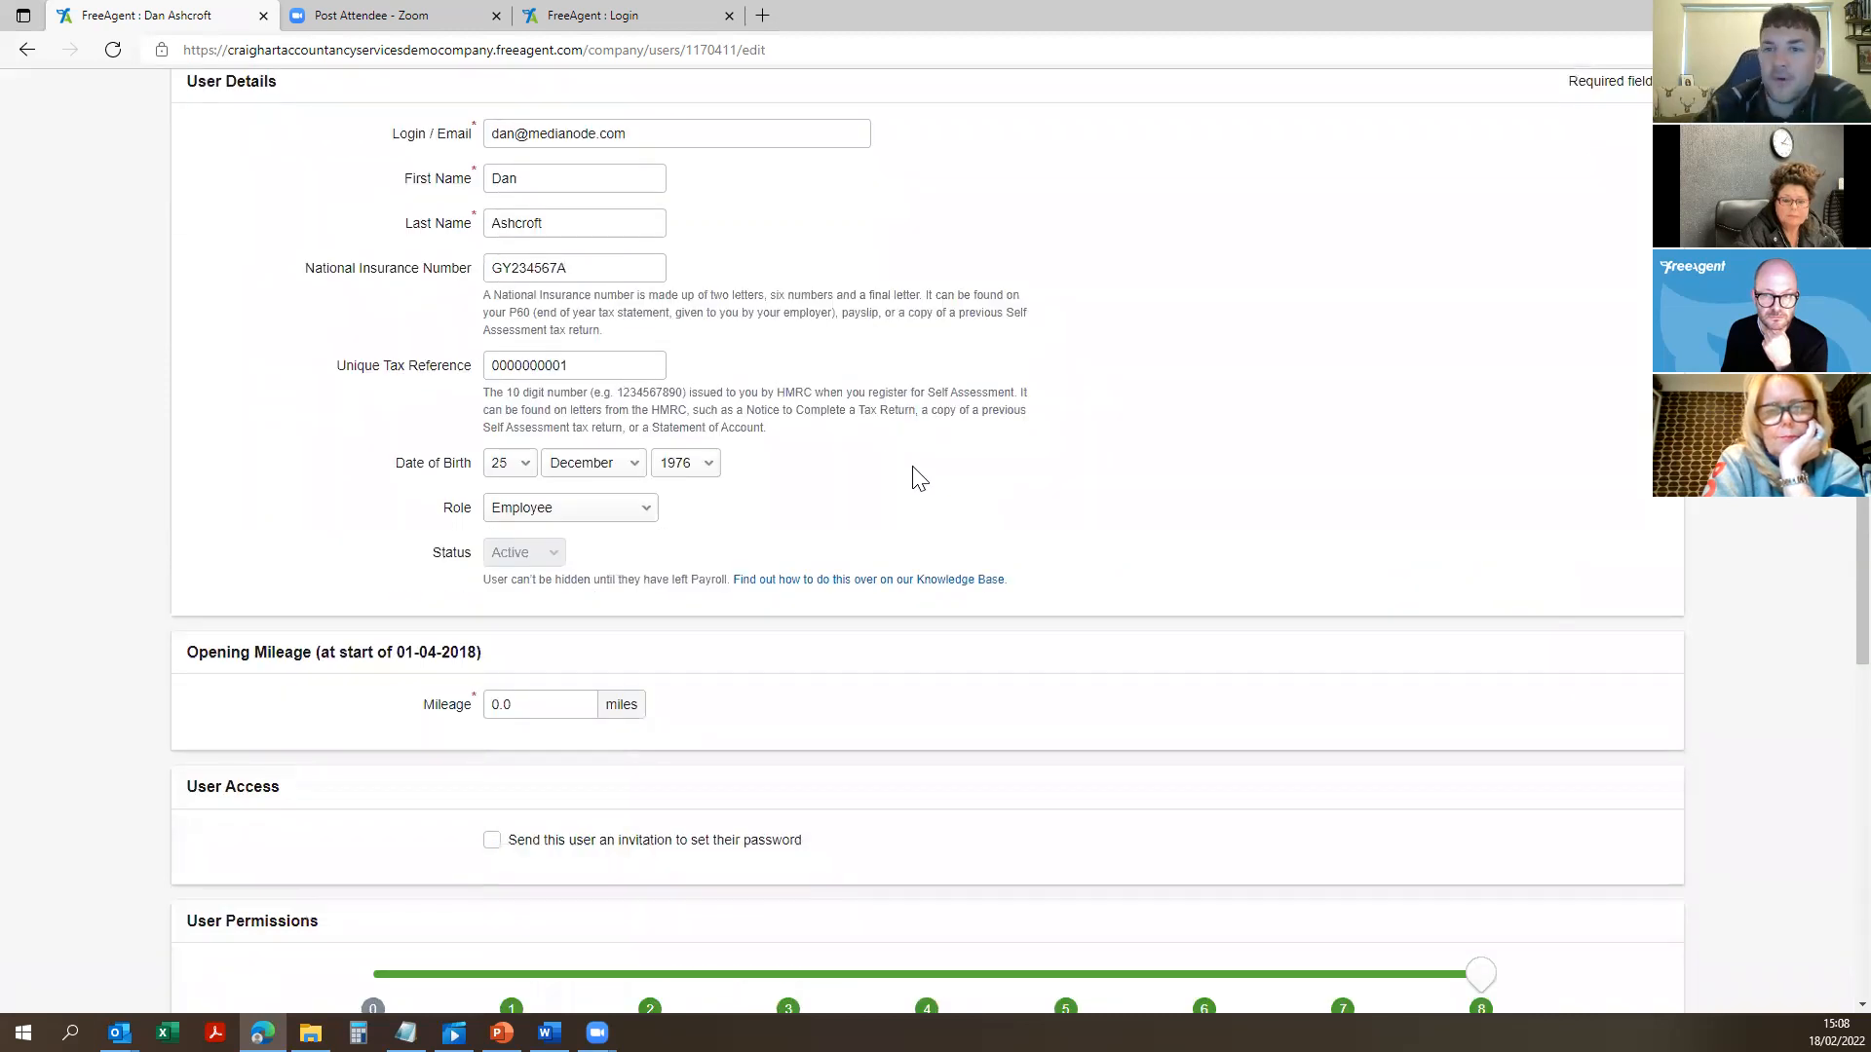
scroll(731, 656, "down", 5)
left_click(663, 861)
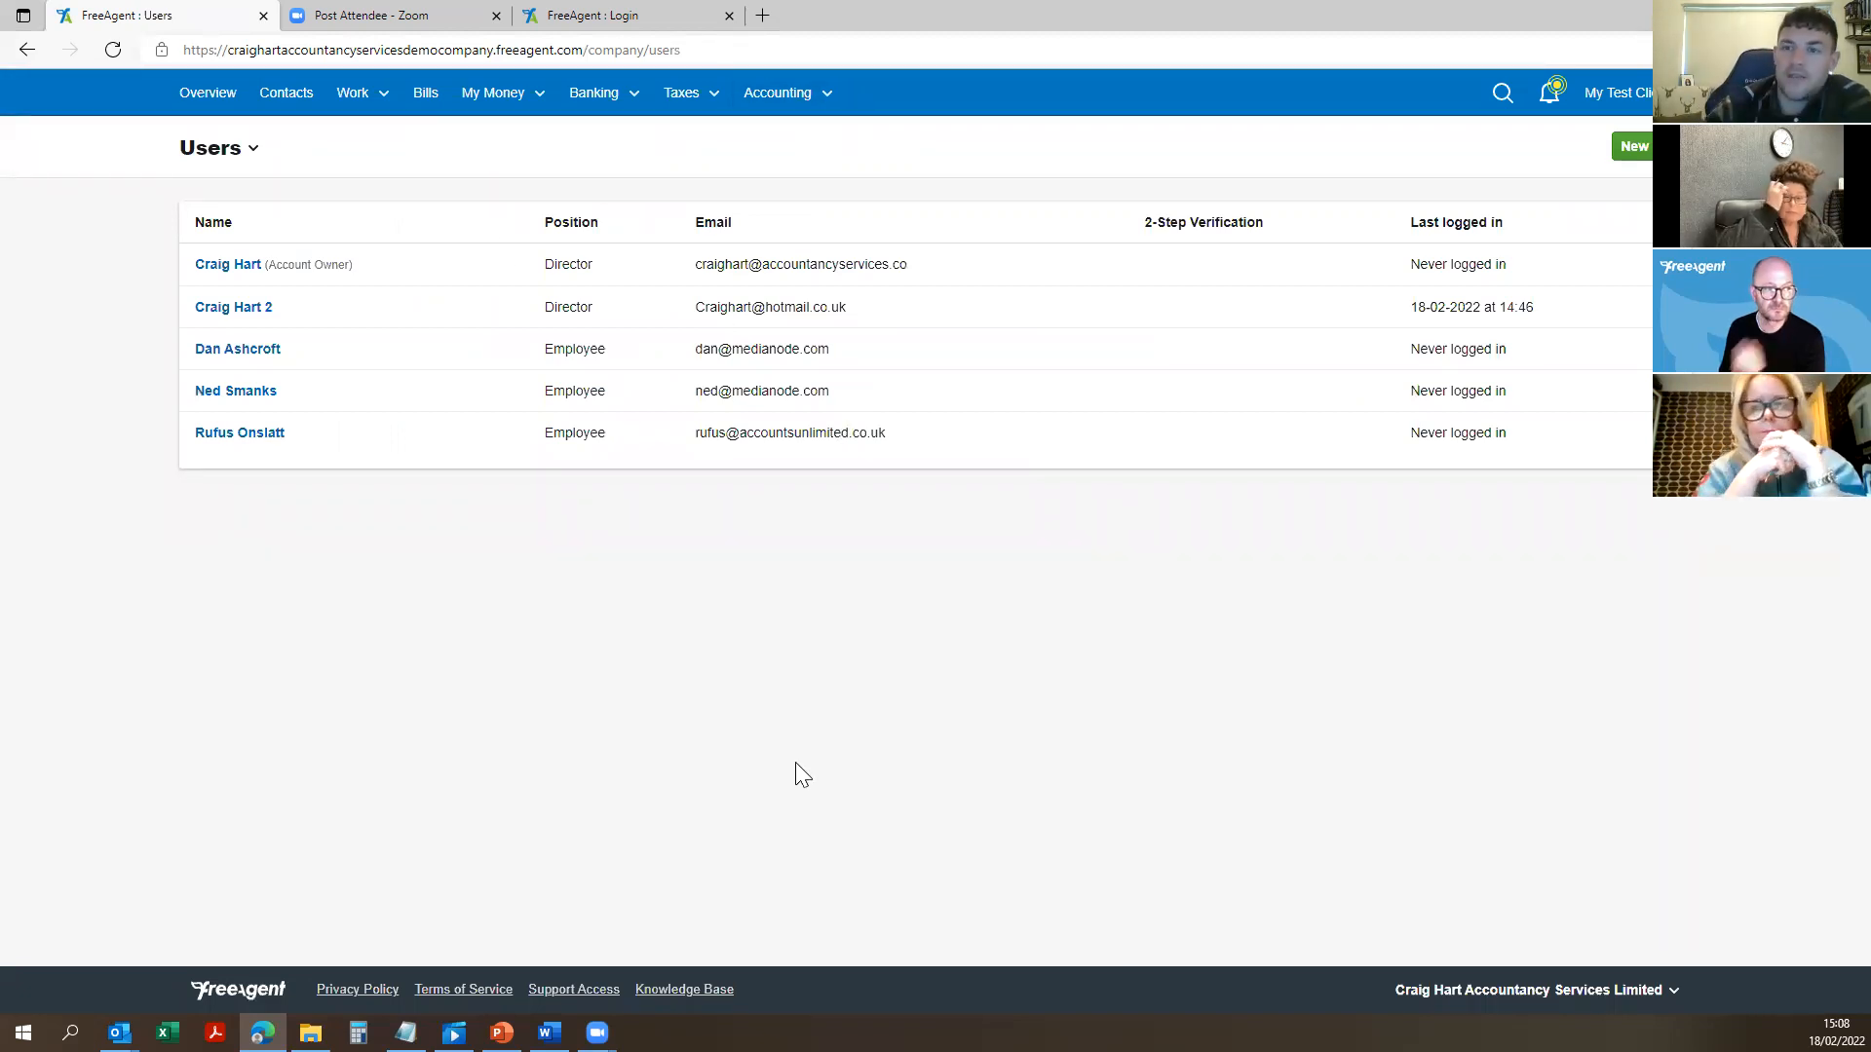
left_click(795, 99)
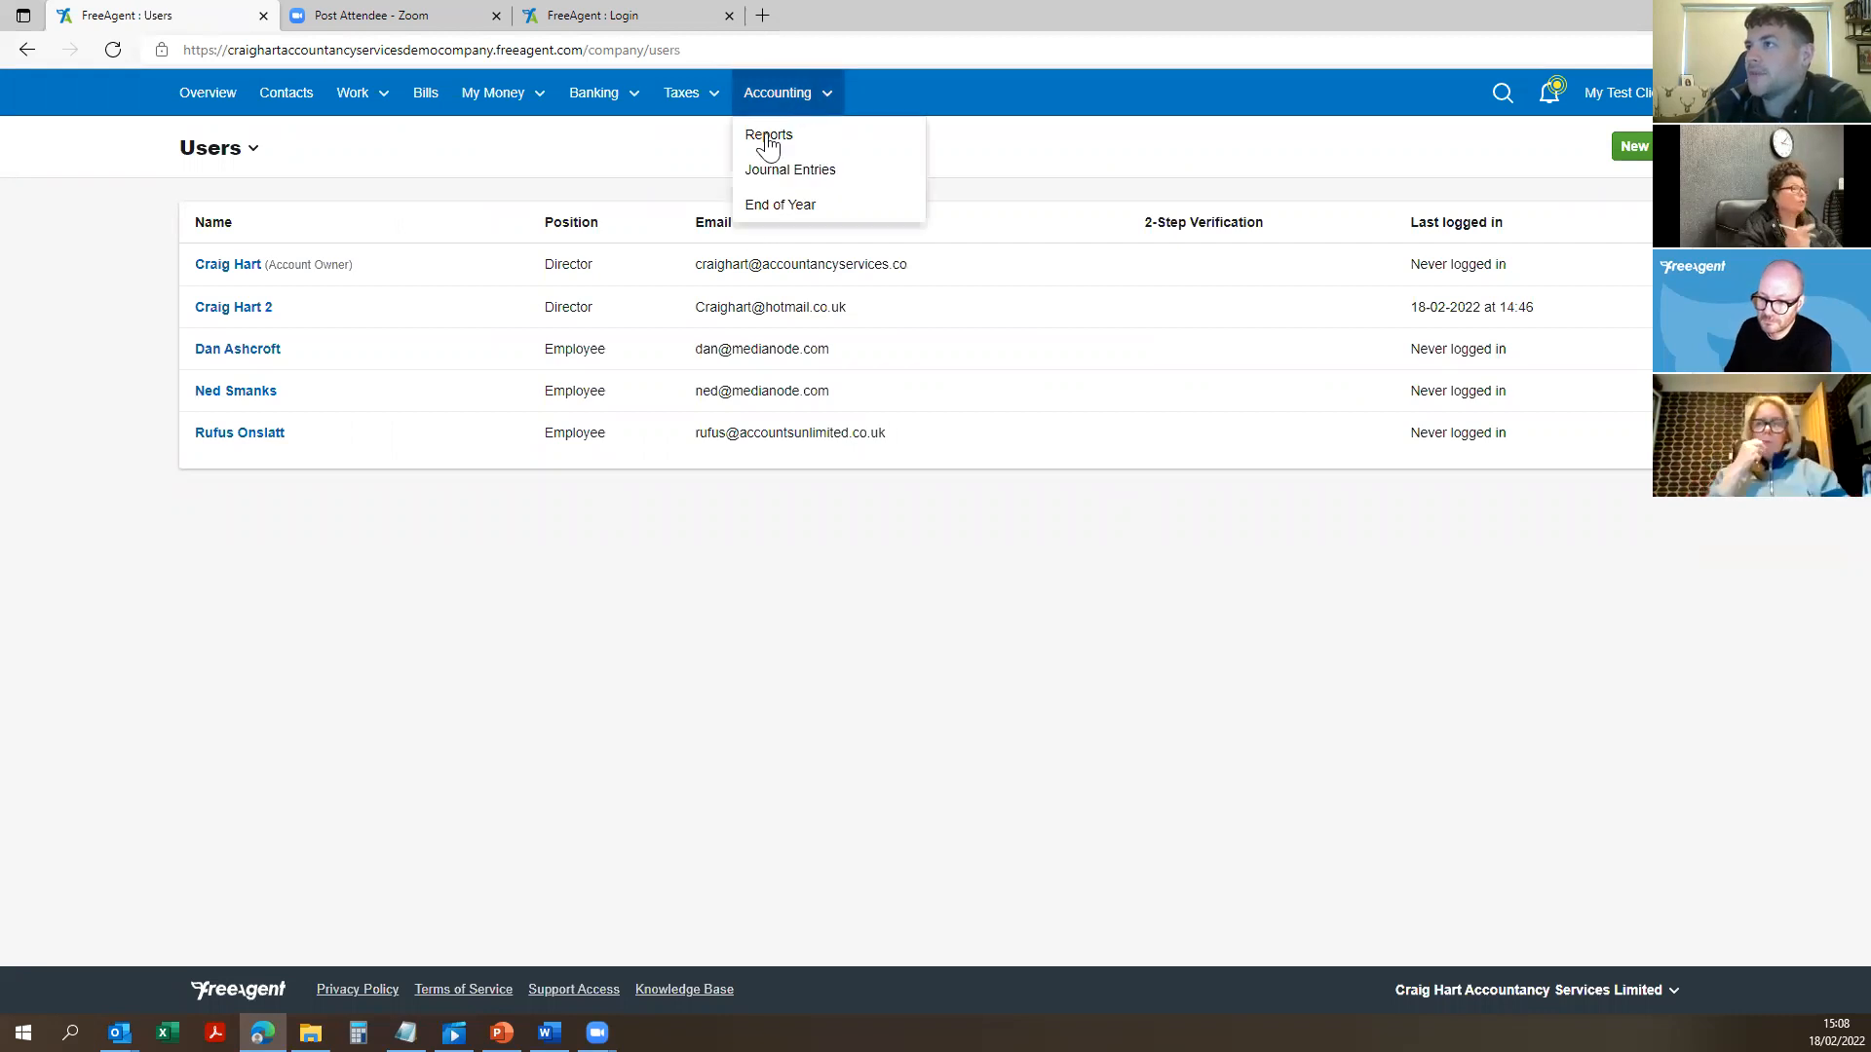
left_click(1645, 107)
left_click(1549, 167)
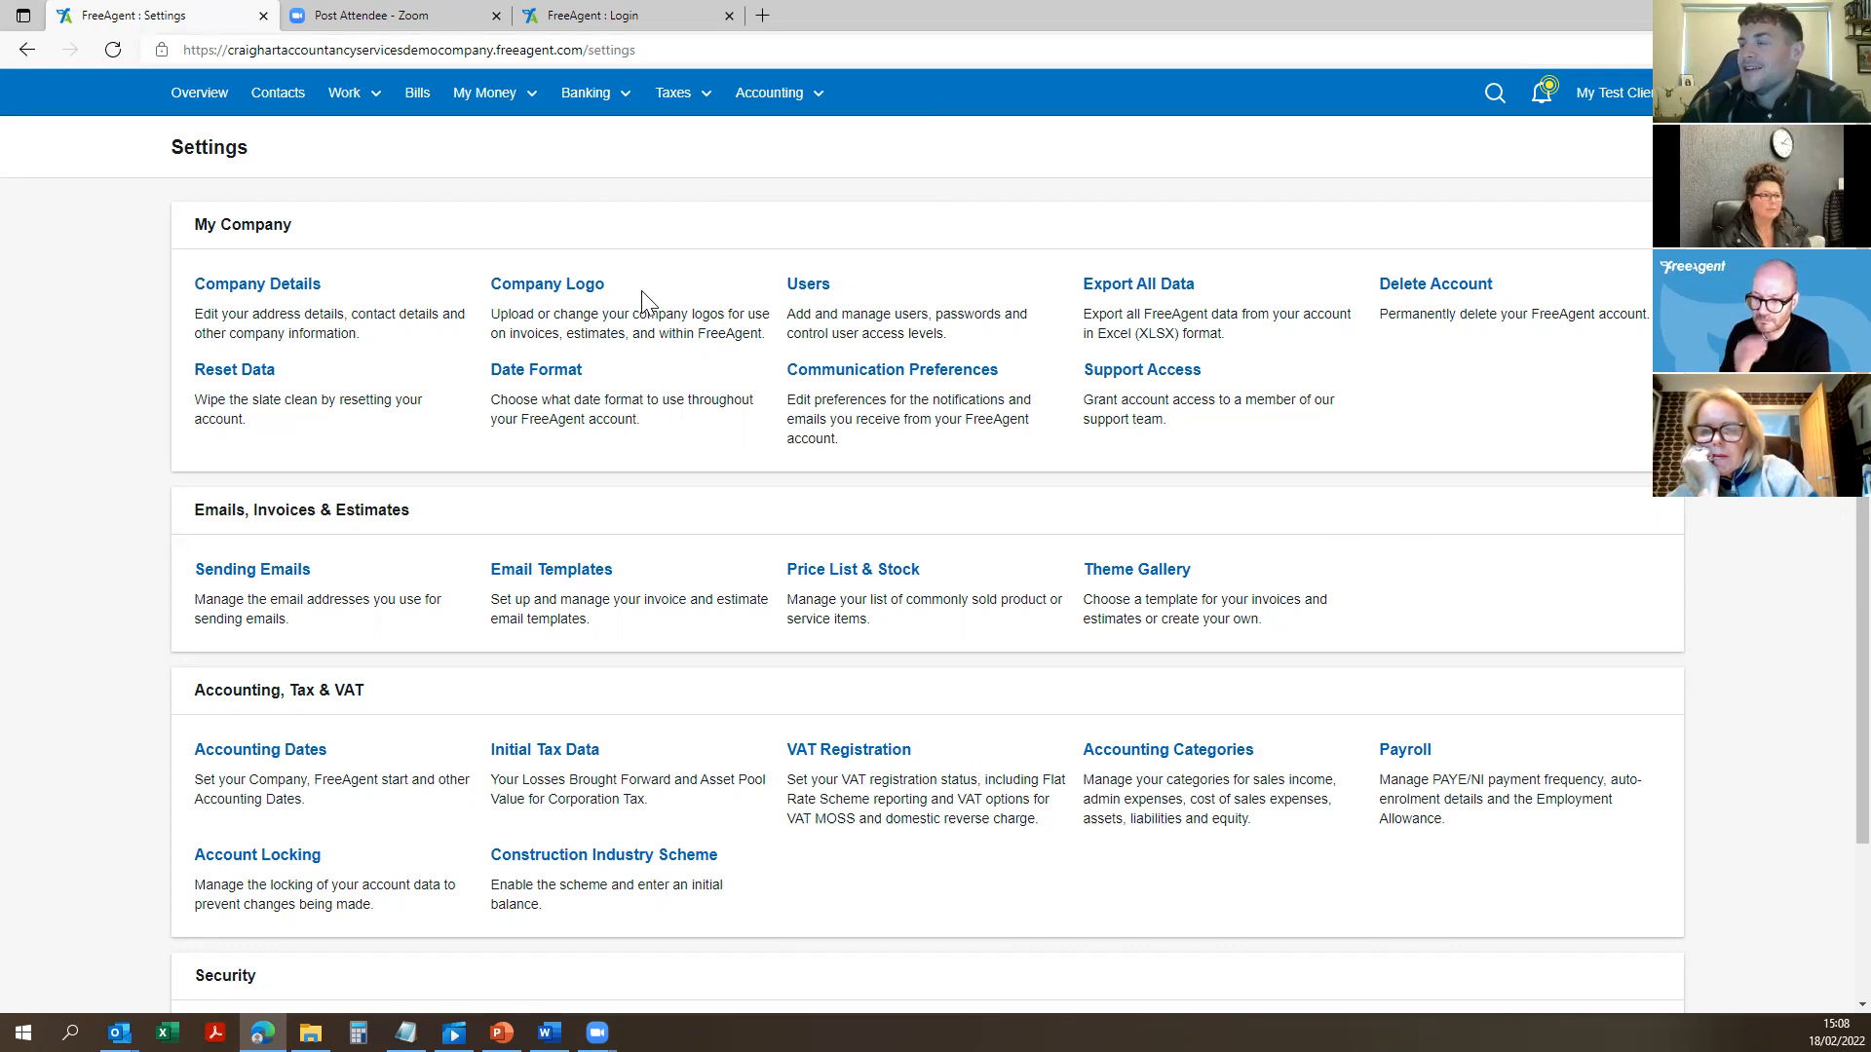
mouse_move(1637, 94)
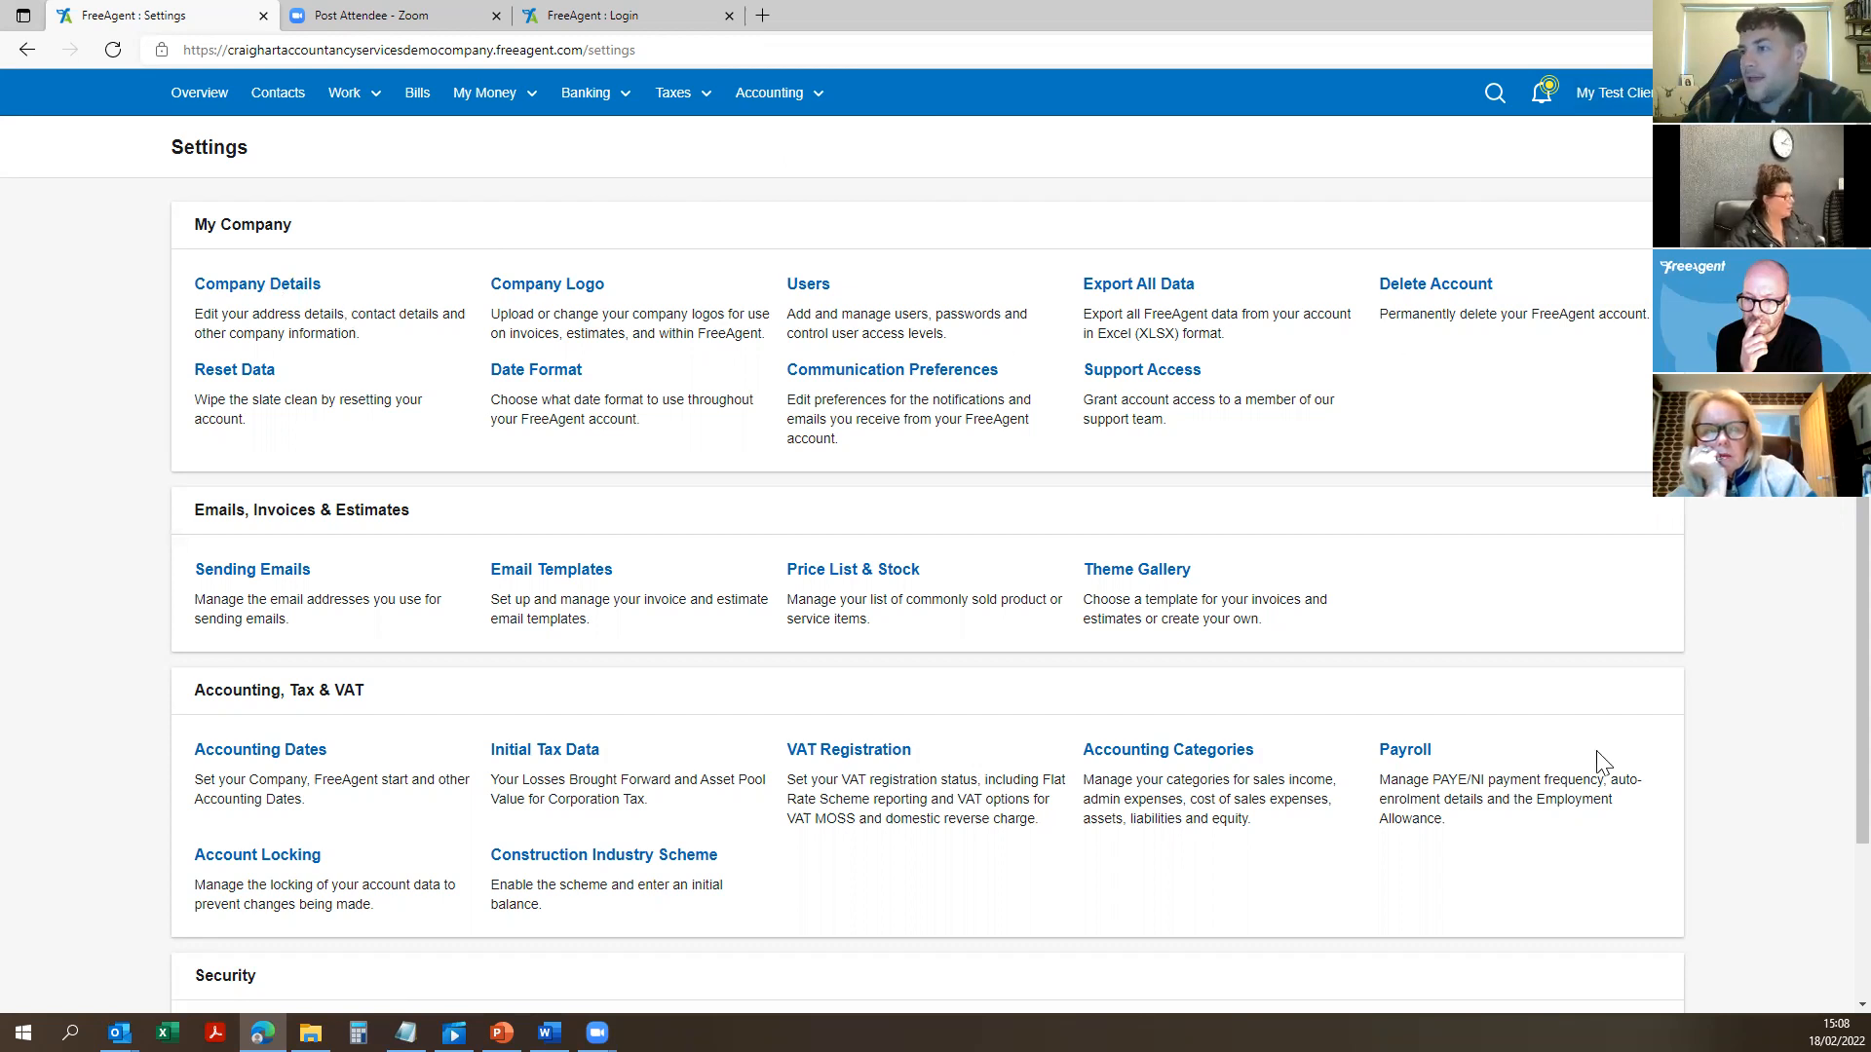
scroll(1196, 394, "down", 2)
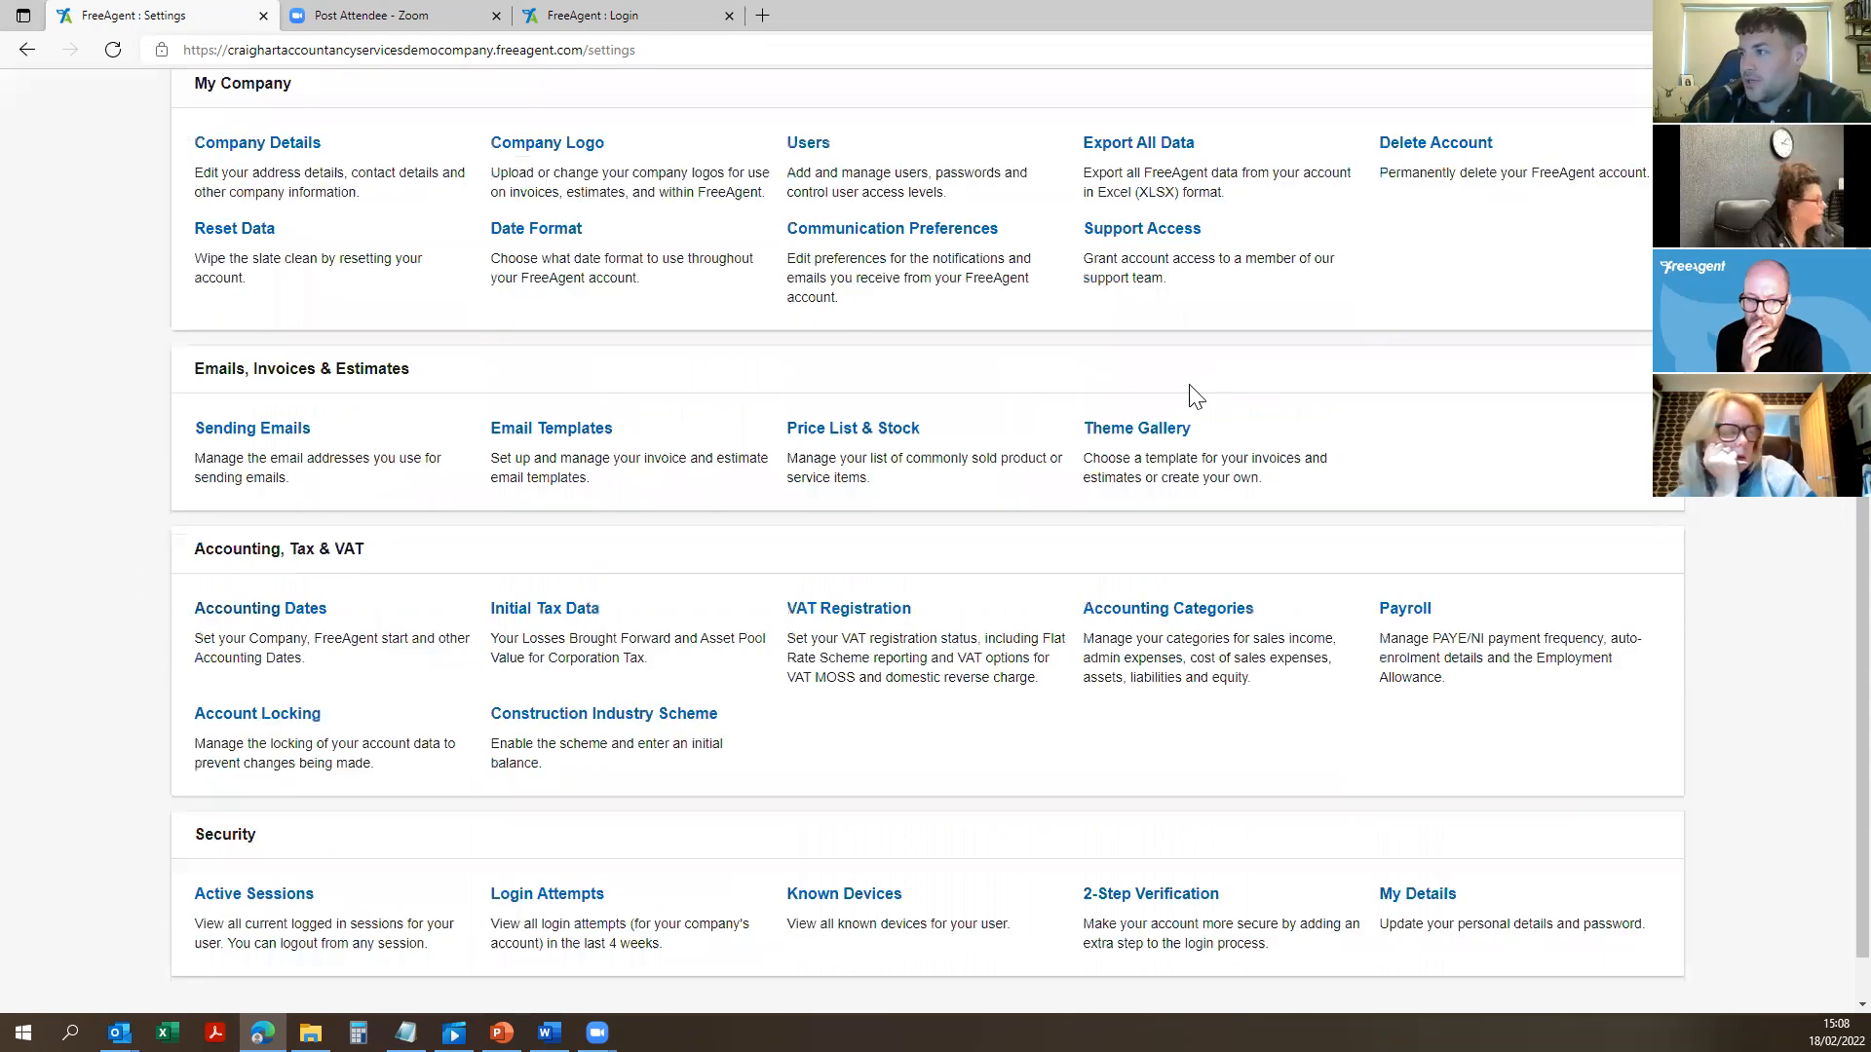
scroll(1705, 707, "down", 1)
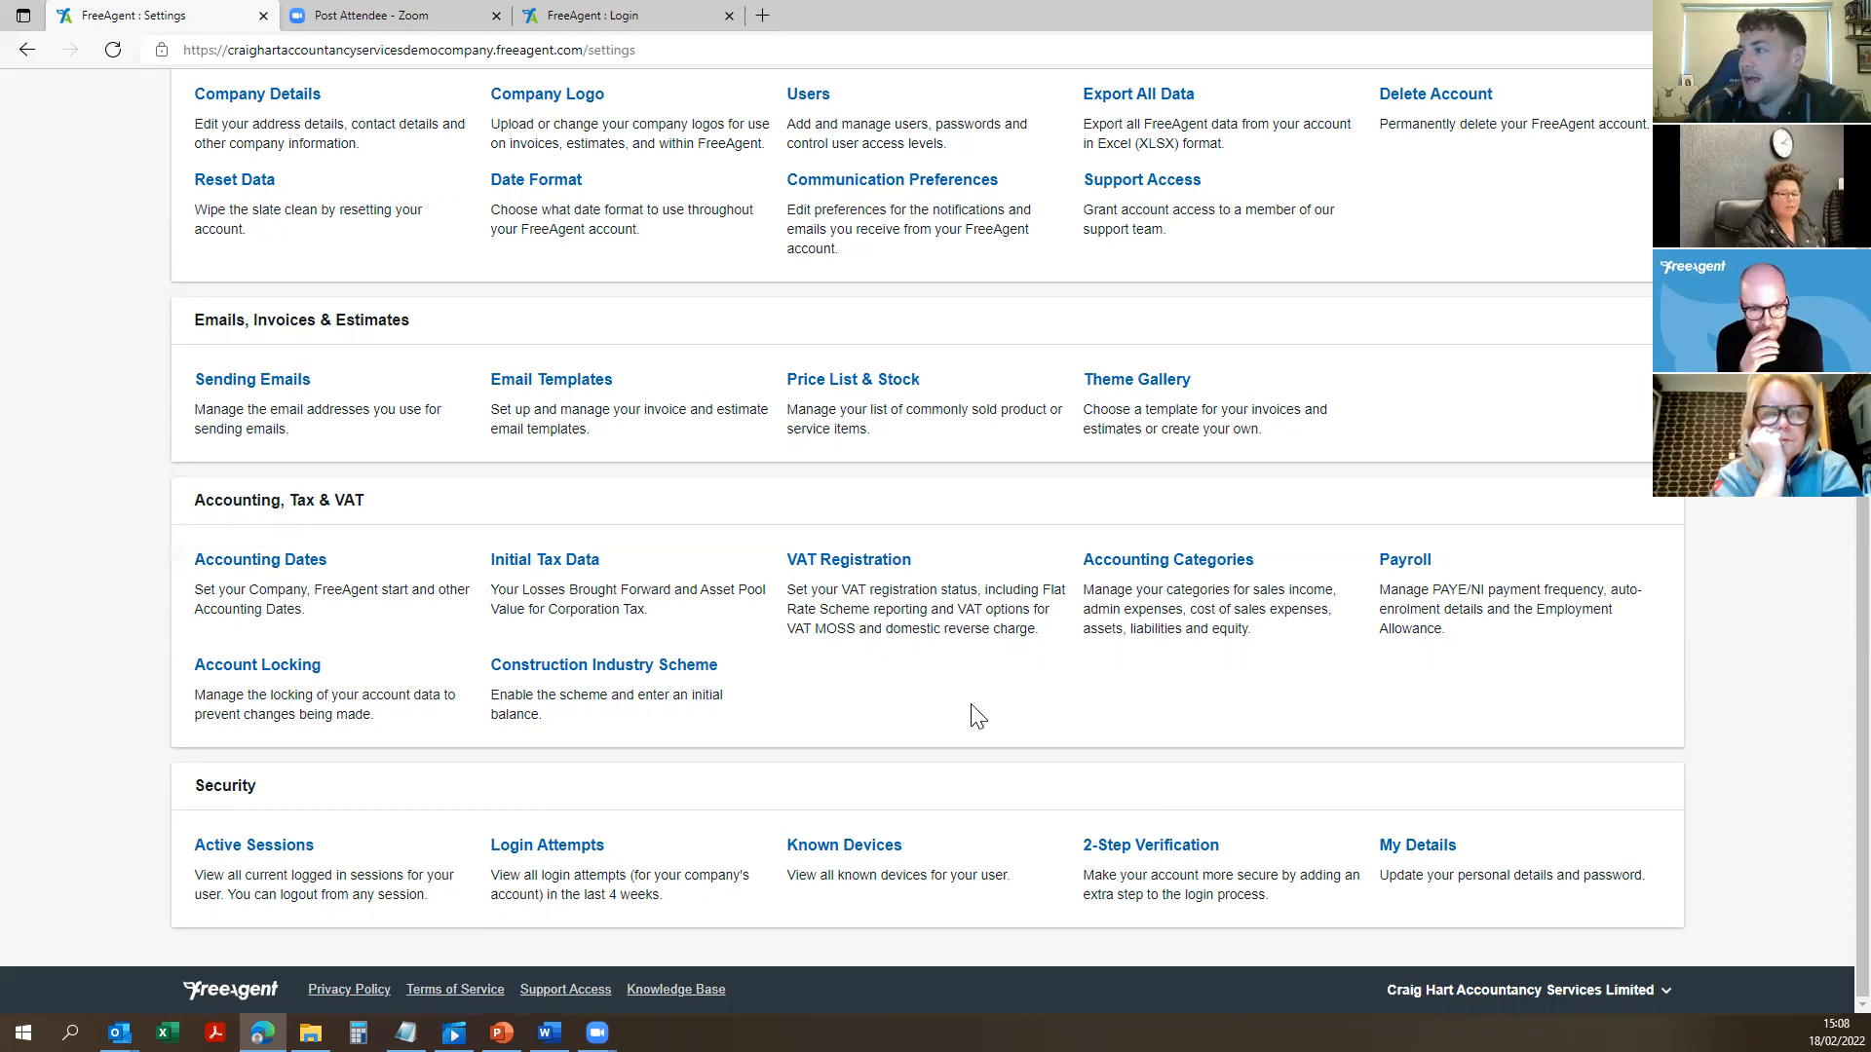
scroll(914, 703, "up", 2)
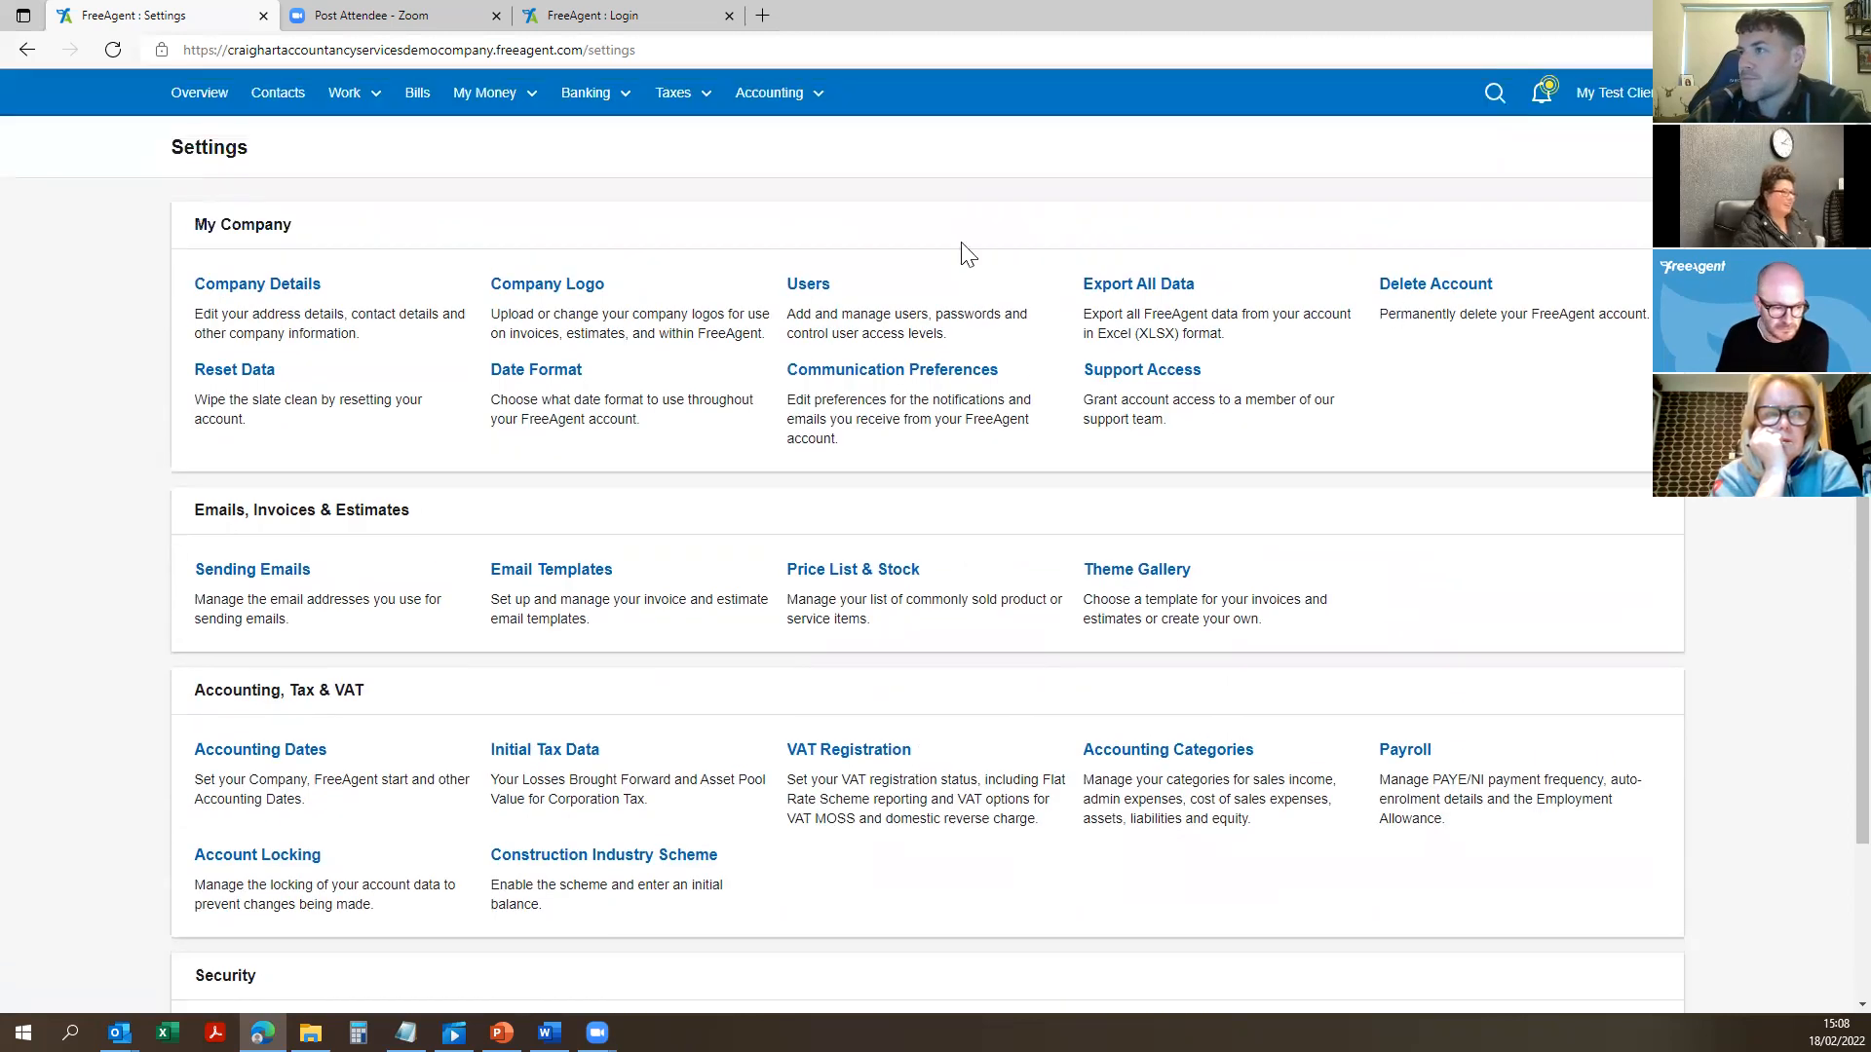
Step: Open the Business Current Account's transactions through Banking > Bank Accounts
left_click(199, 93)
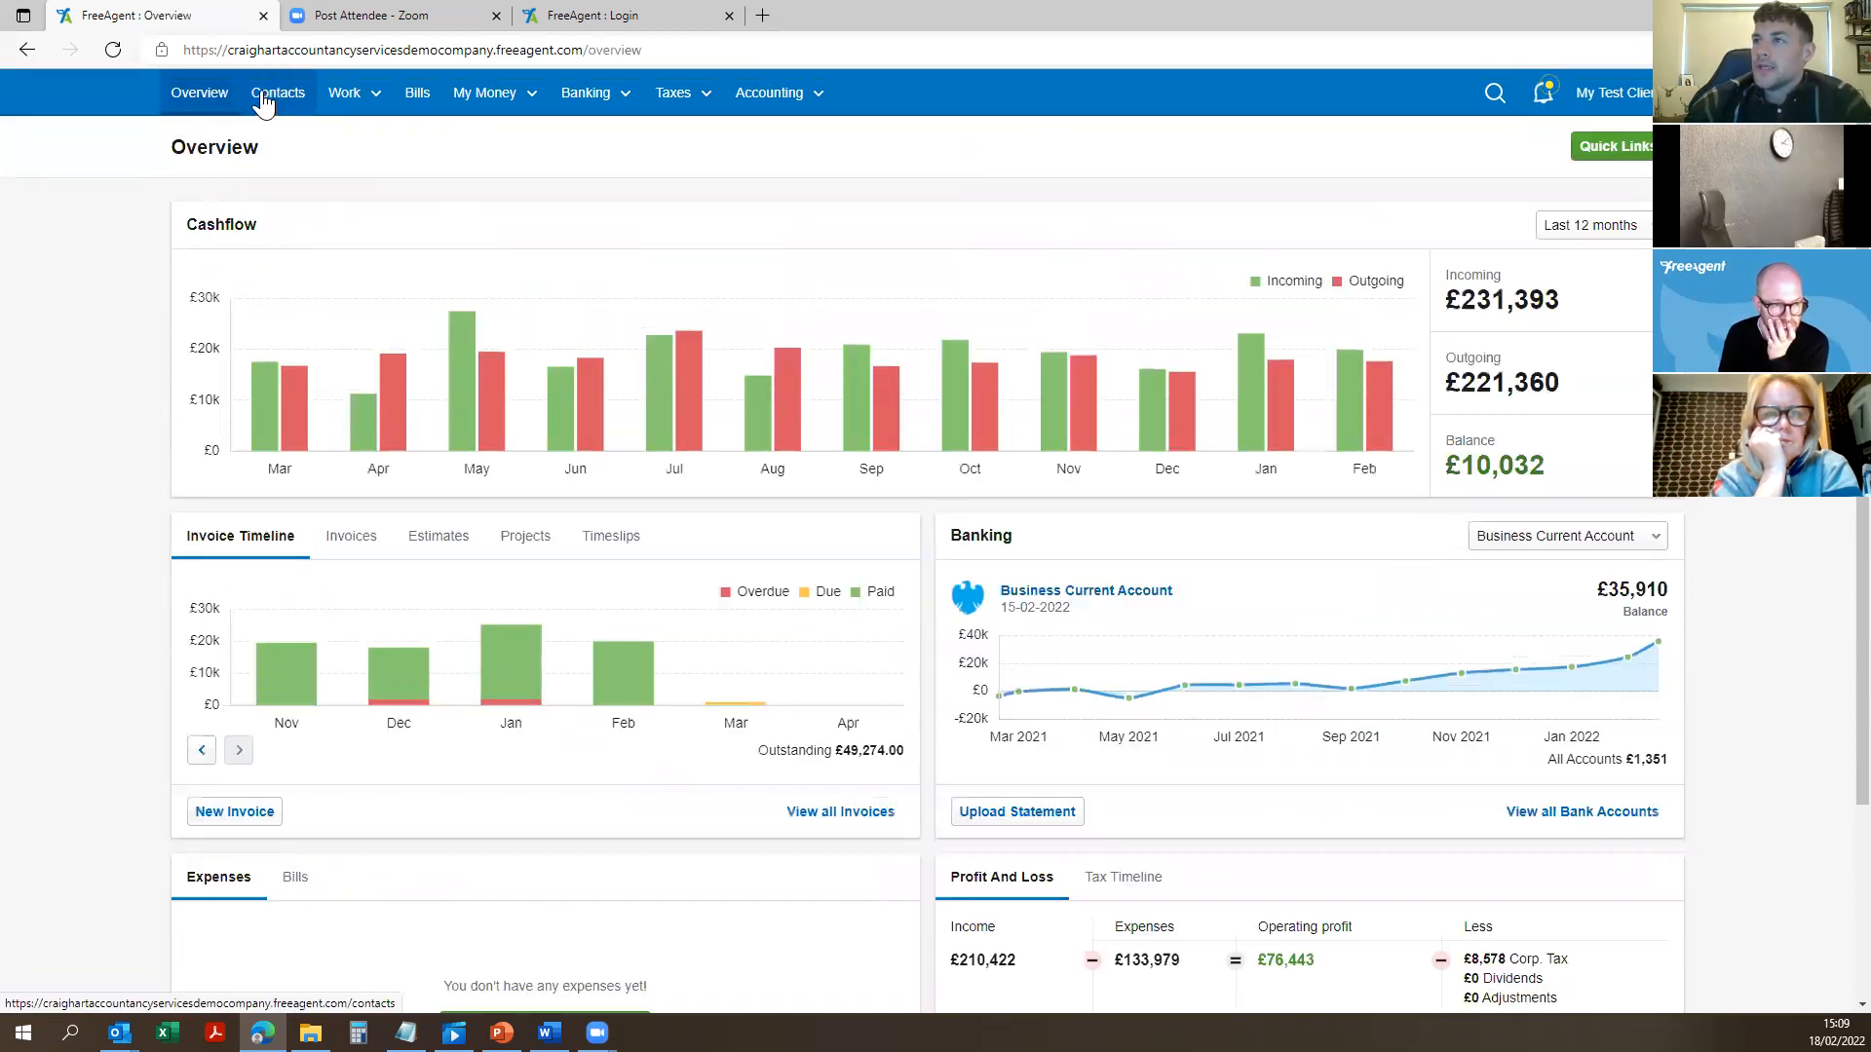
left_click(602, 93)
left_click(598, 137)
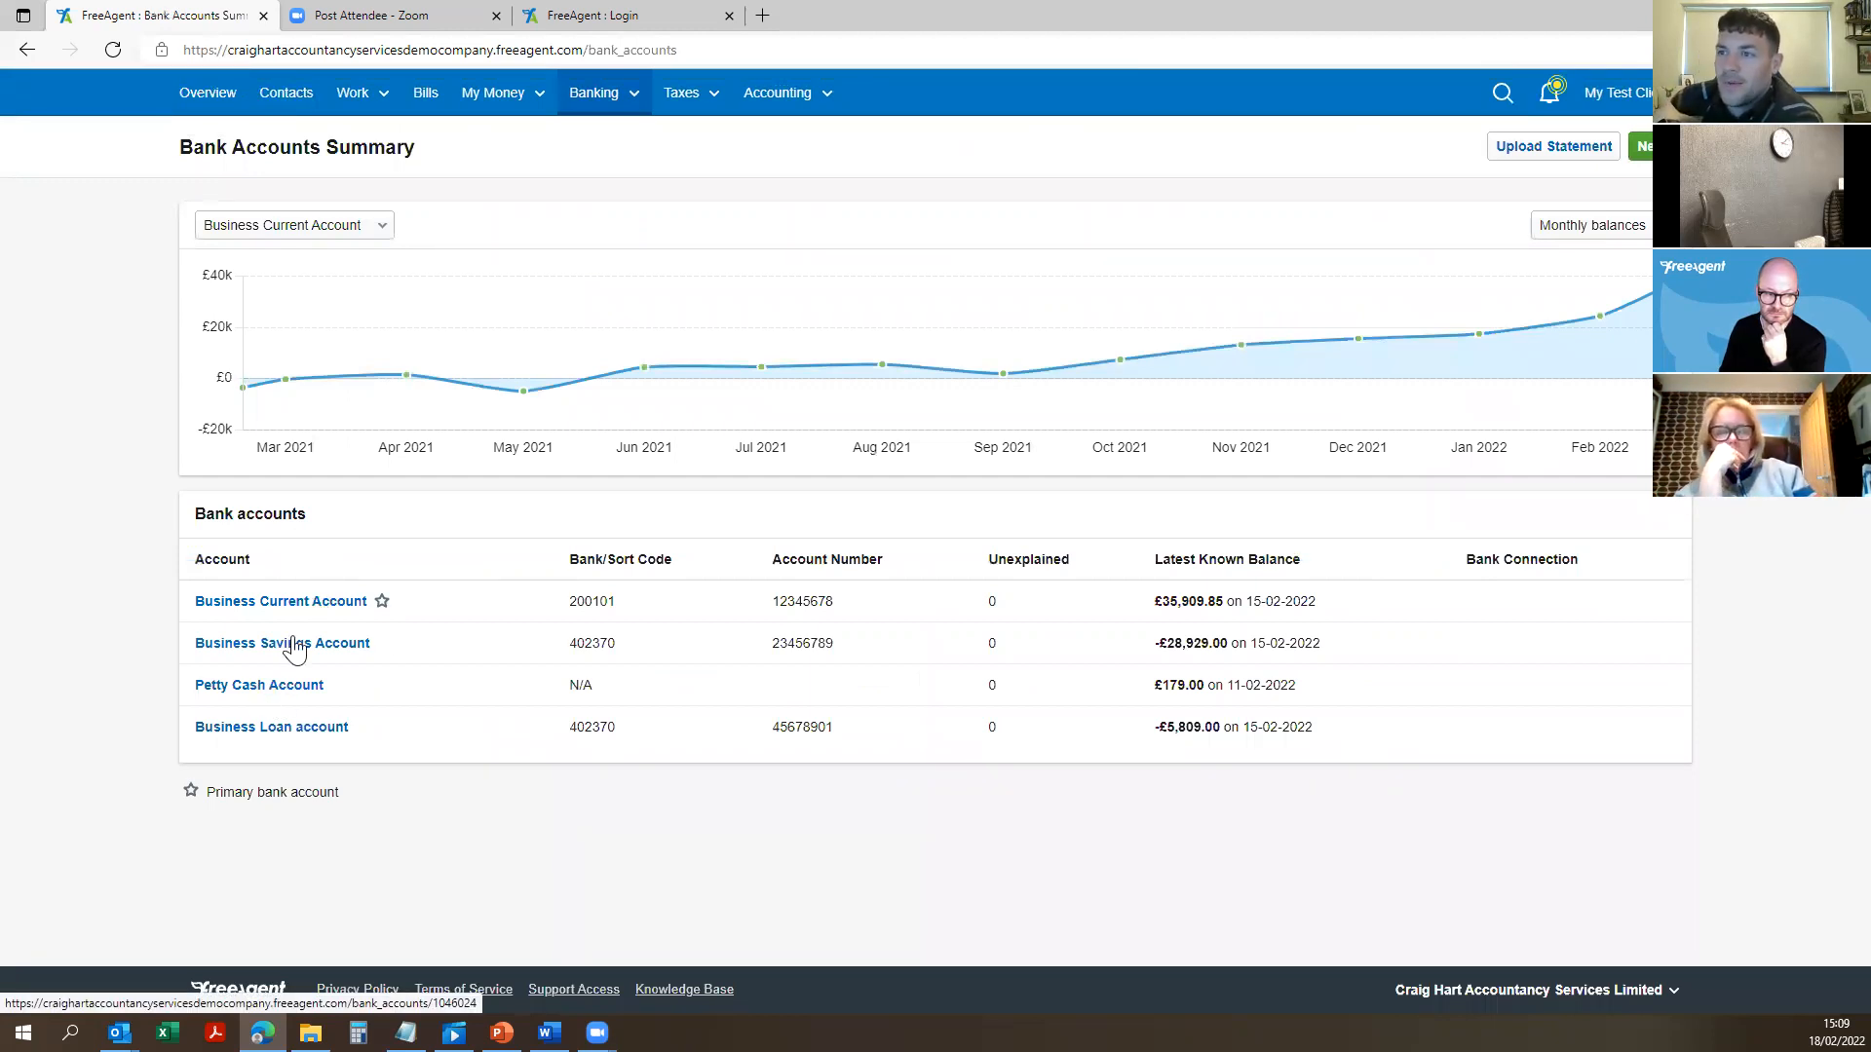
left_click(295, 606)
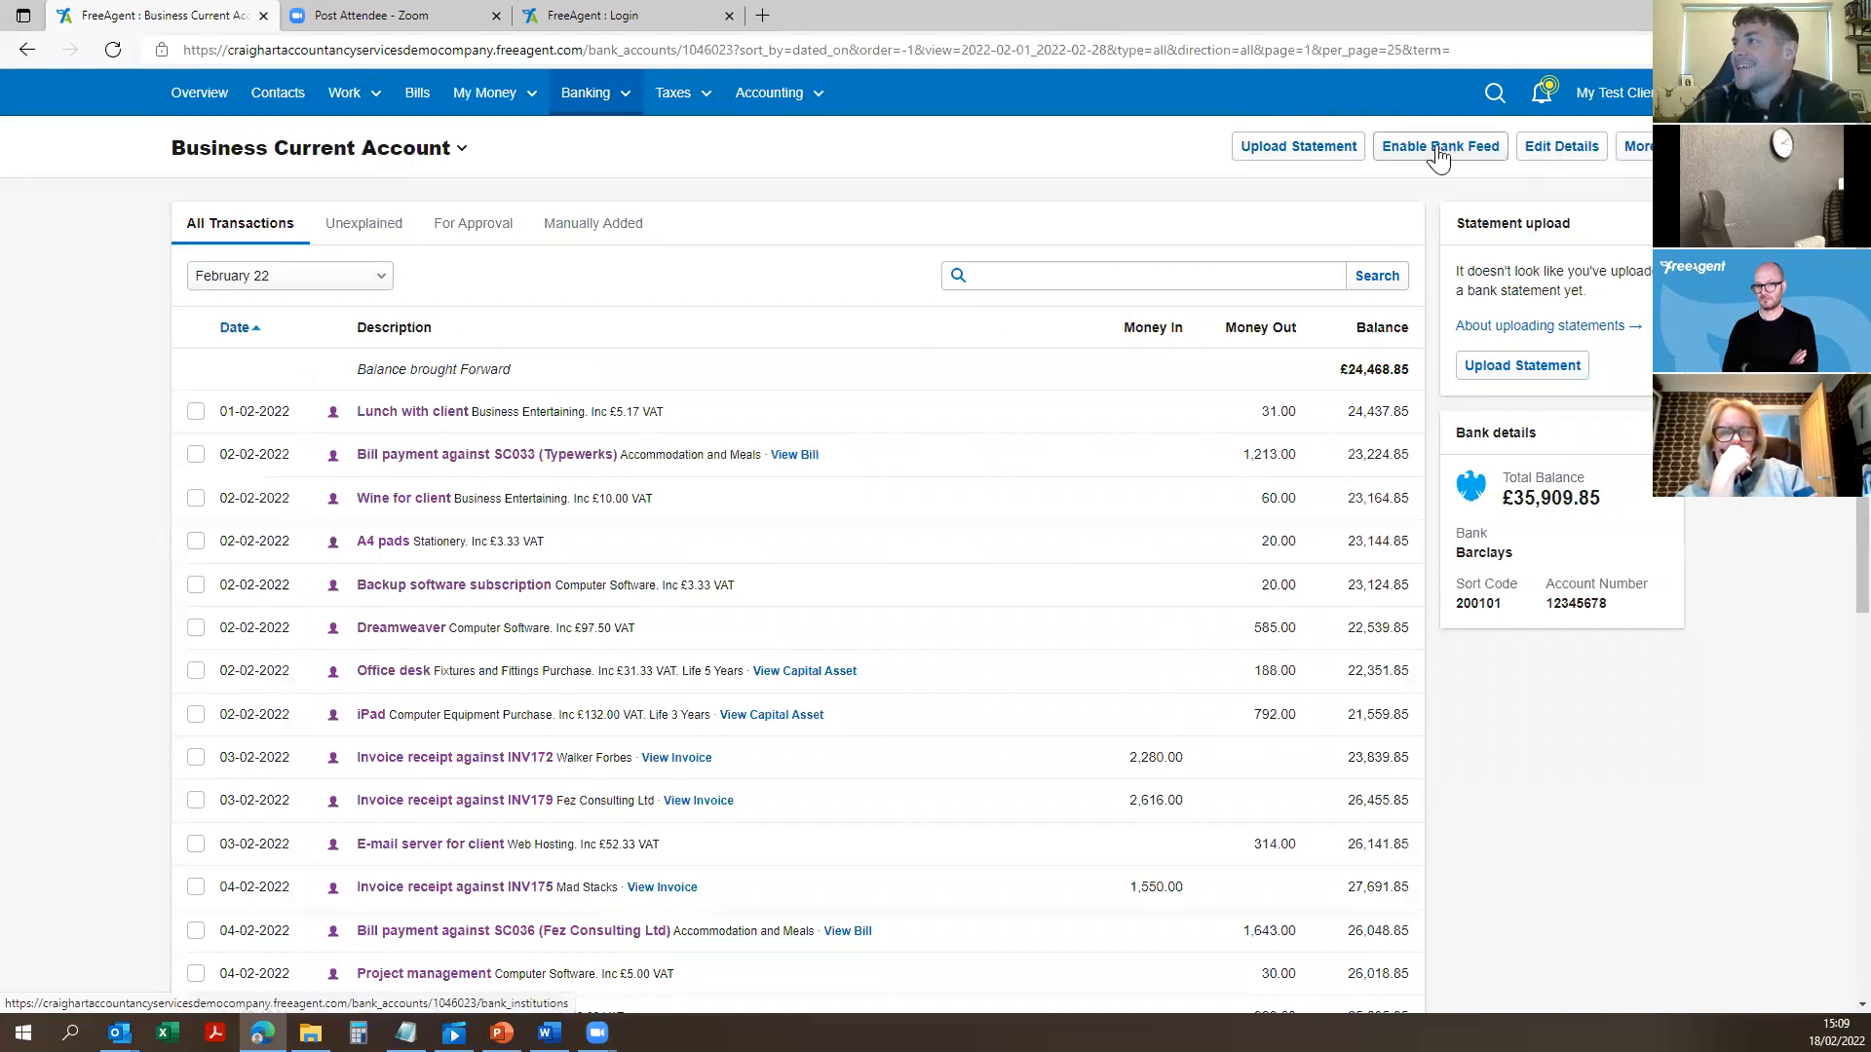
scroll(726, 351, "down", 1)
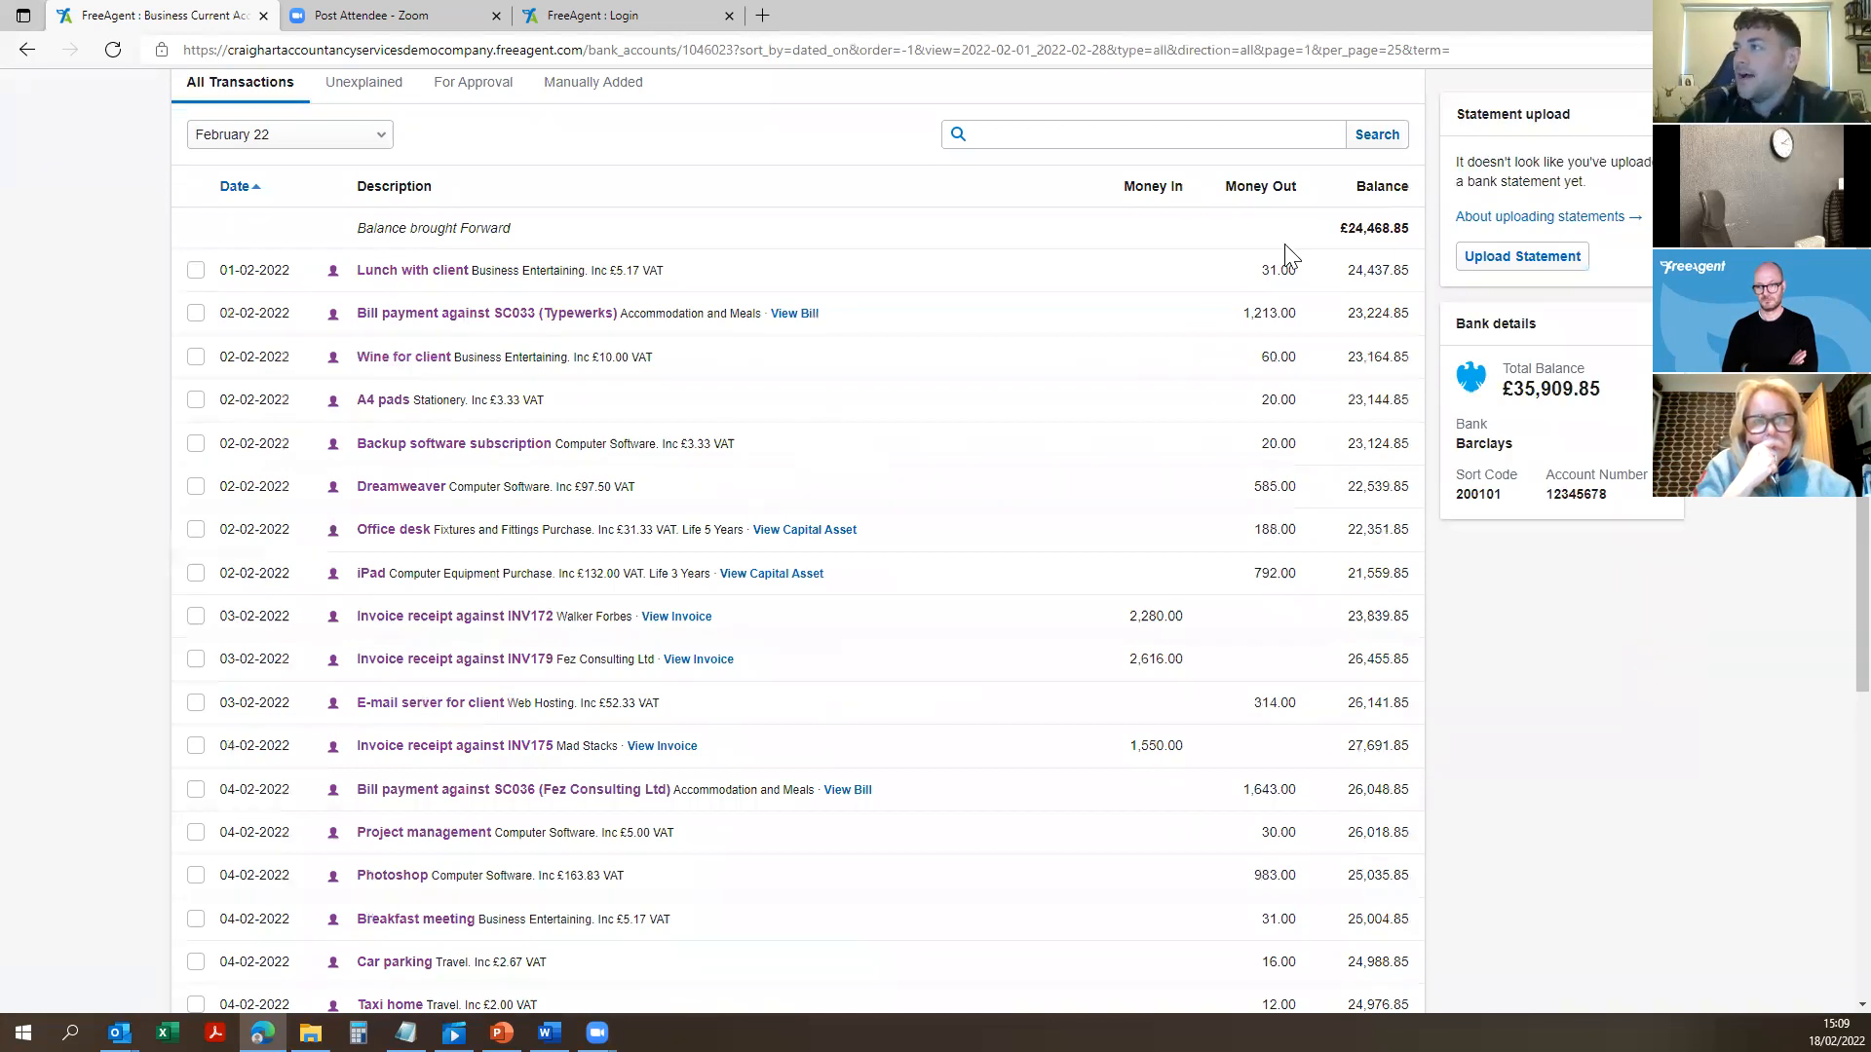
scroll(1115, 604, "up", 2)
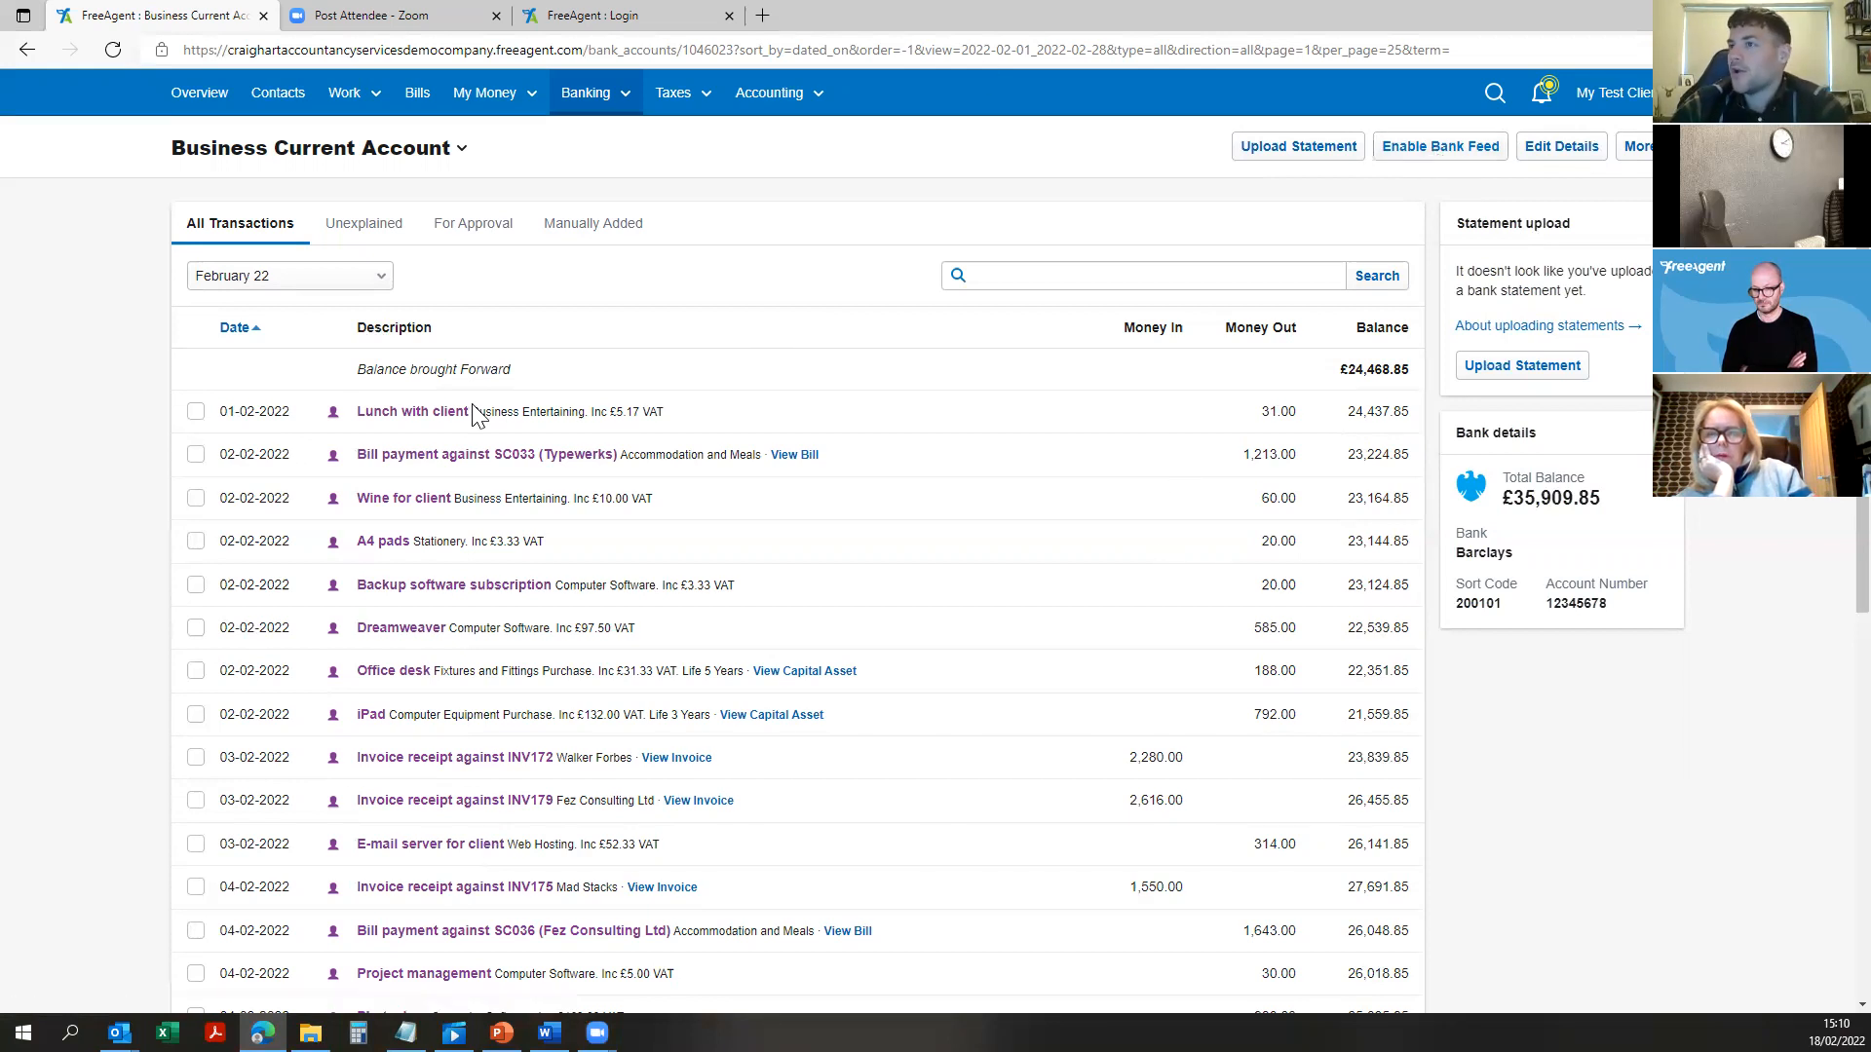
Step: Expand the £188.00 Office desk transaction's edit form
left_click(388, 417)
left_click(388, 417)
scroll(747, 594, "down", 1)
left_click(409, 522)
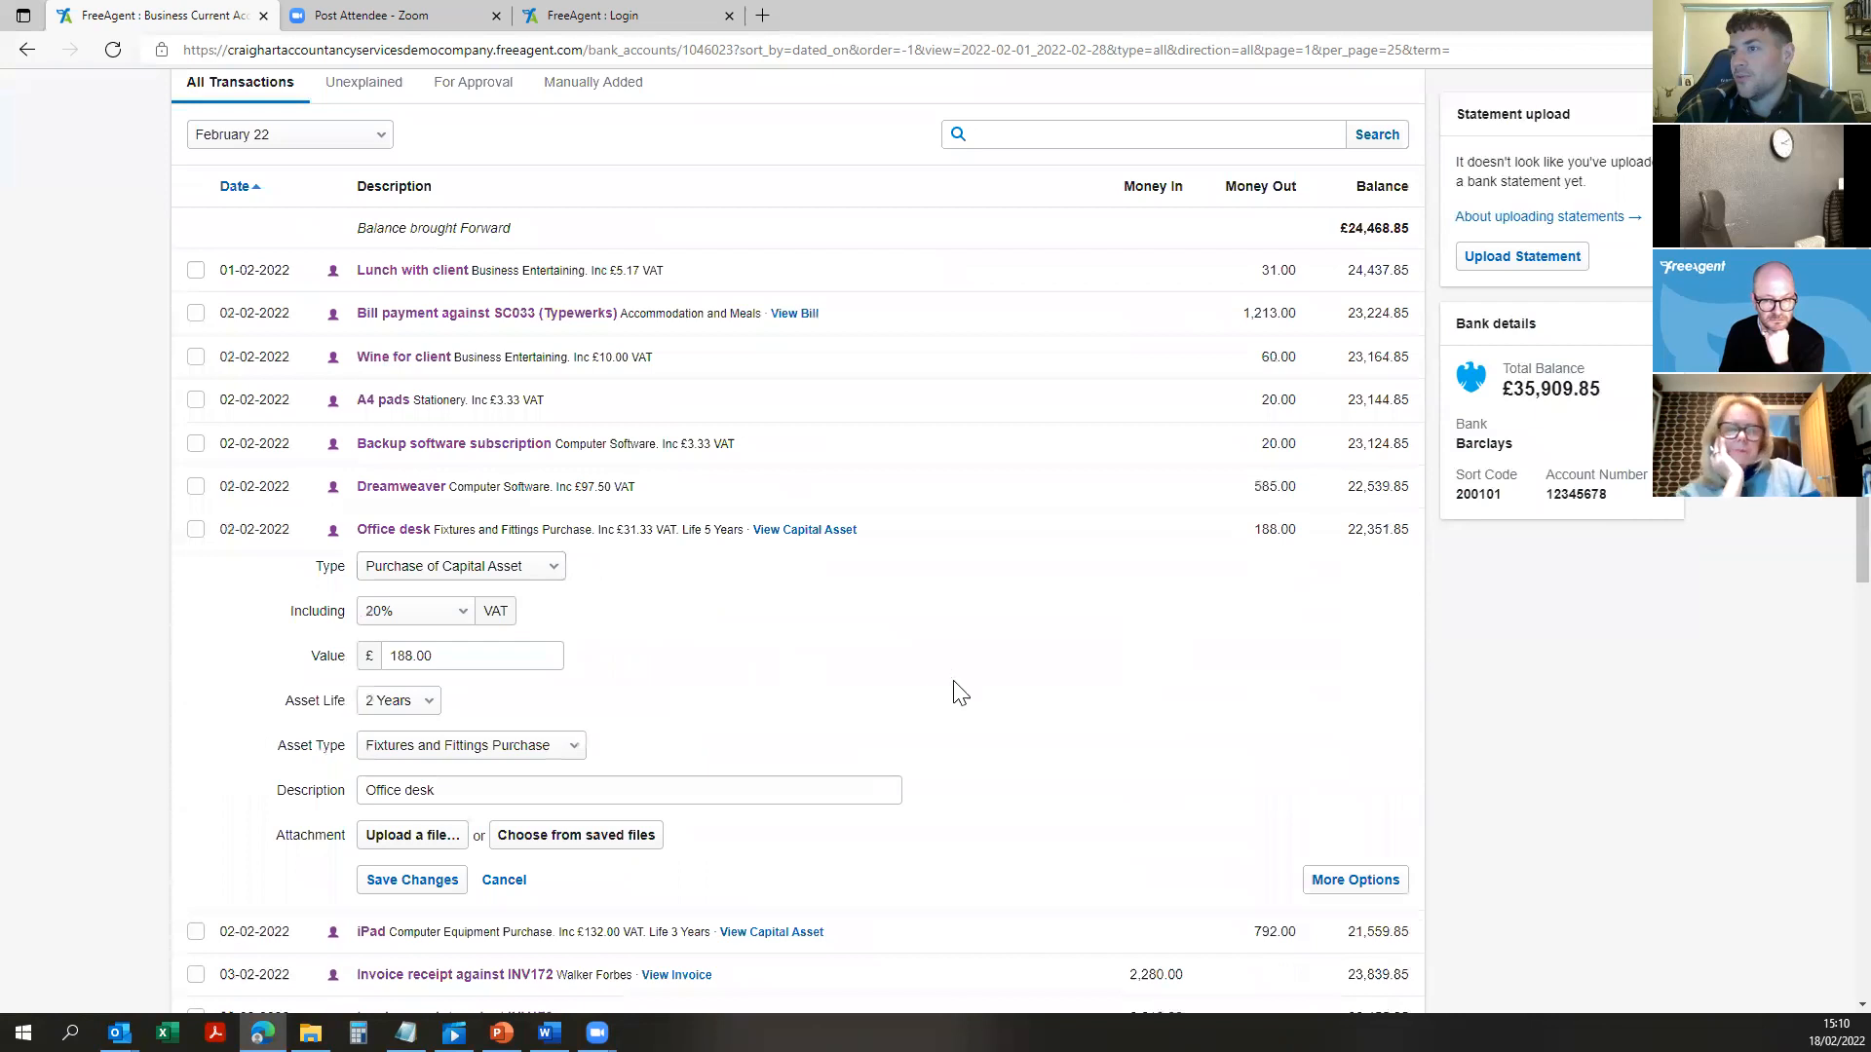
scroll(809, 602, "down", 1)
left_click_drag(497, 646, 310, 645)
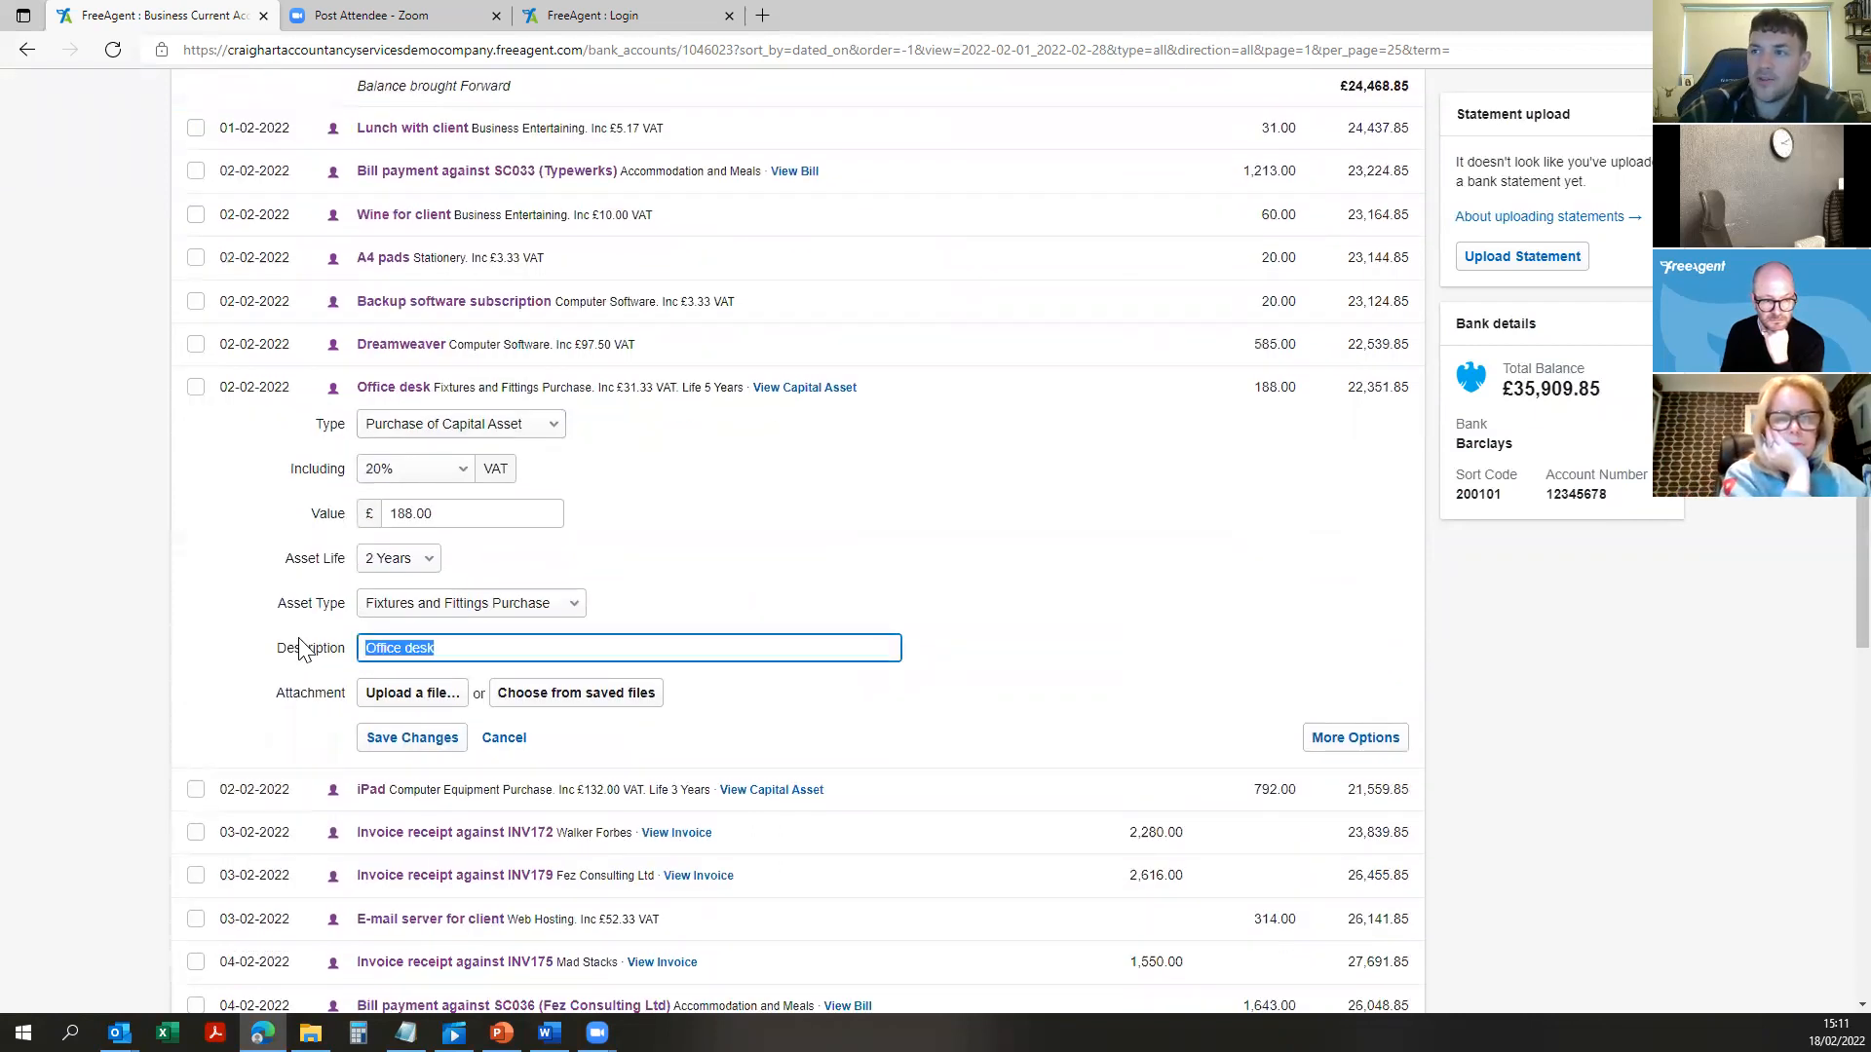
left_click(494, 647)
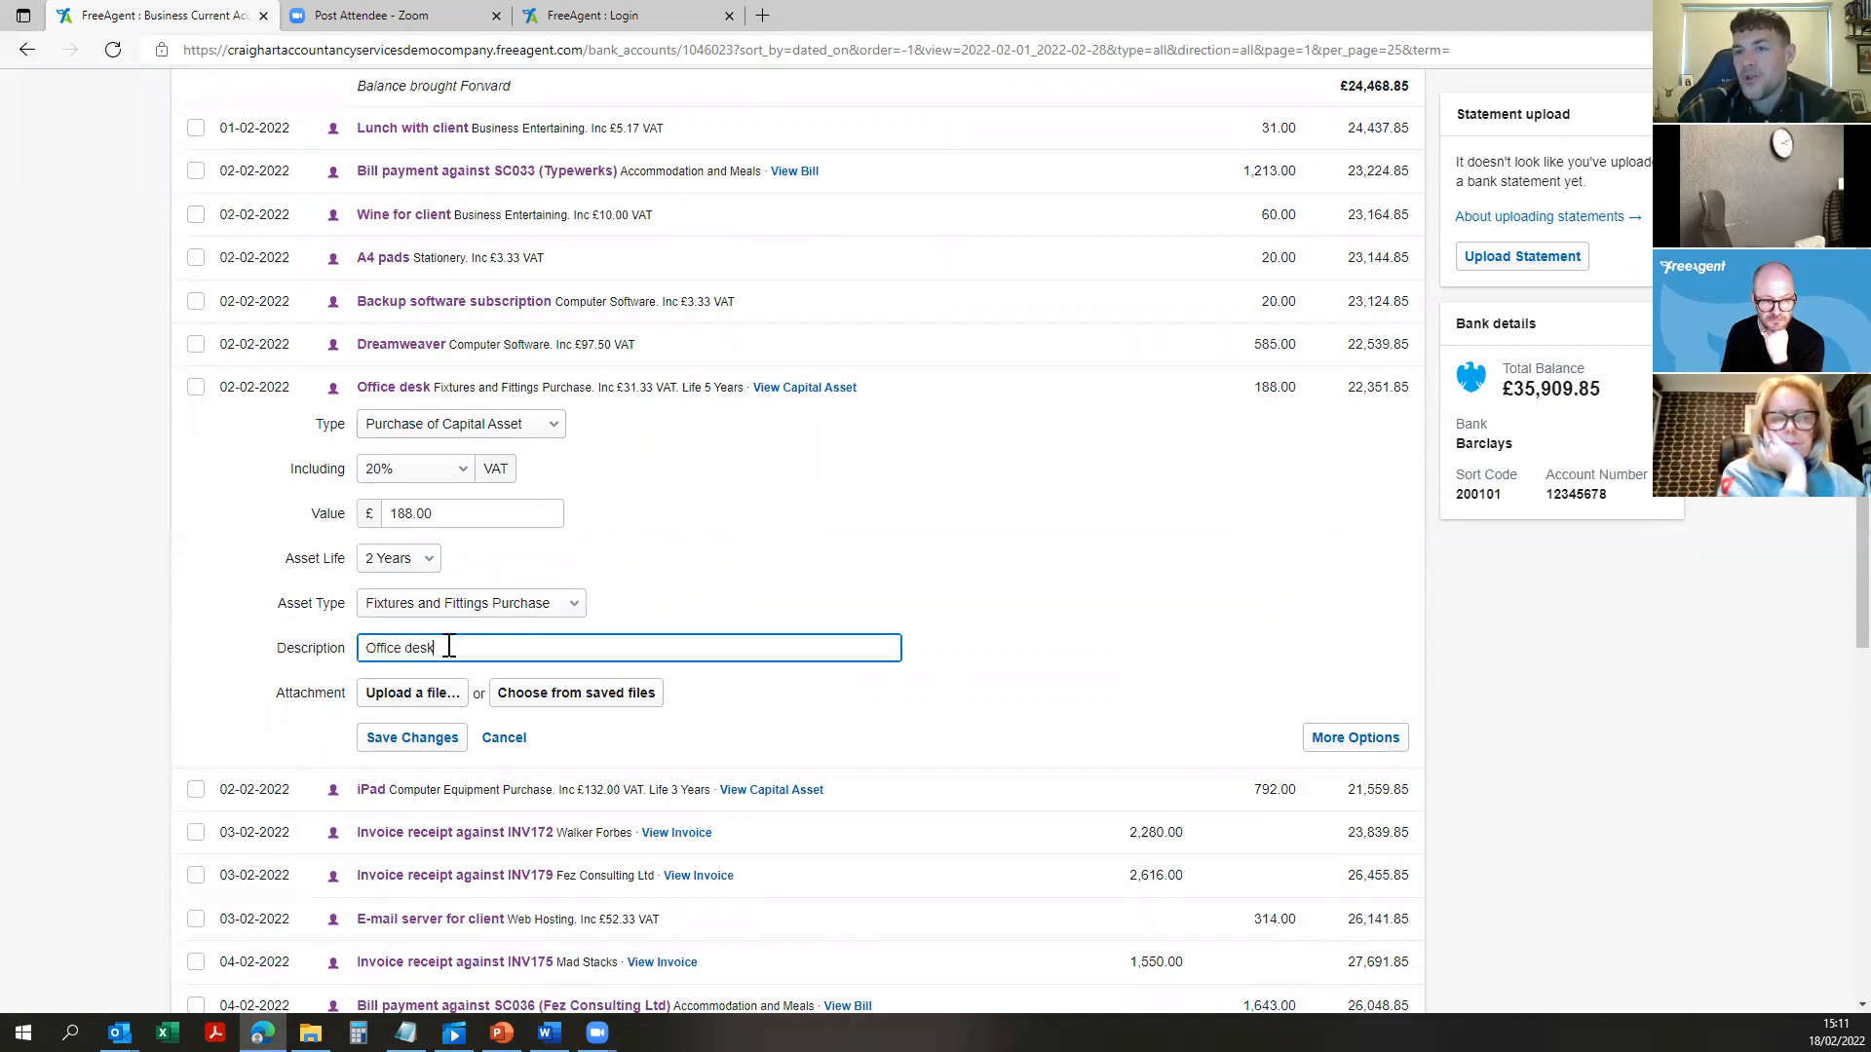
Step: Set the Office desk transaction type to Payment
left_click(468, 425)
left_click(419, 466)
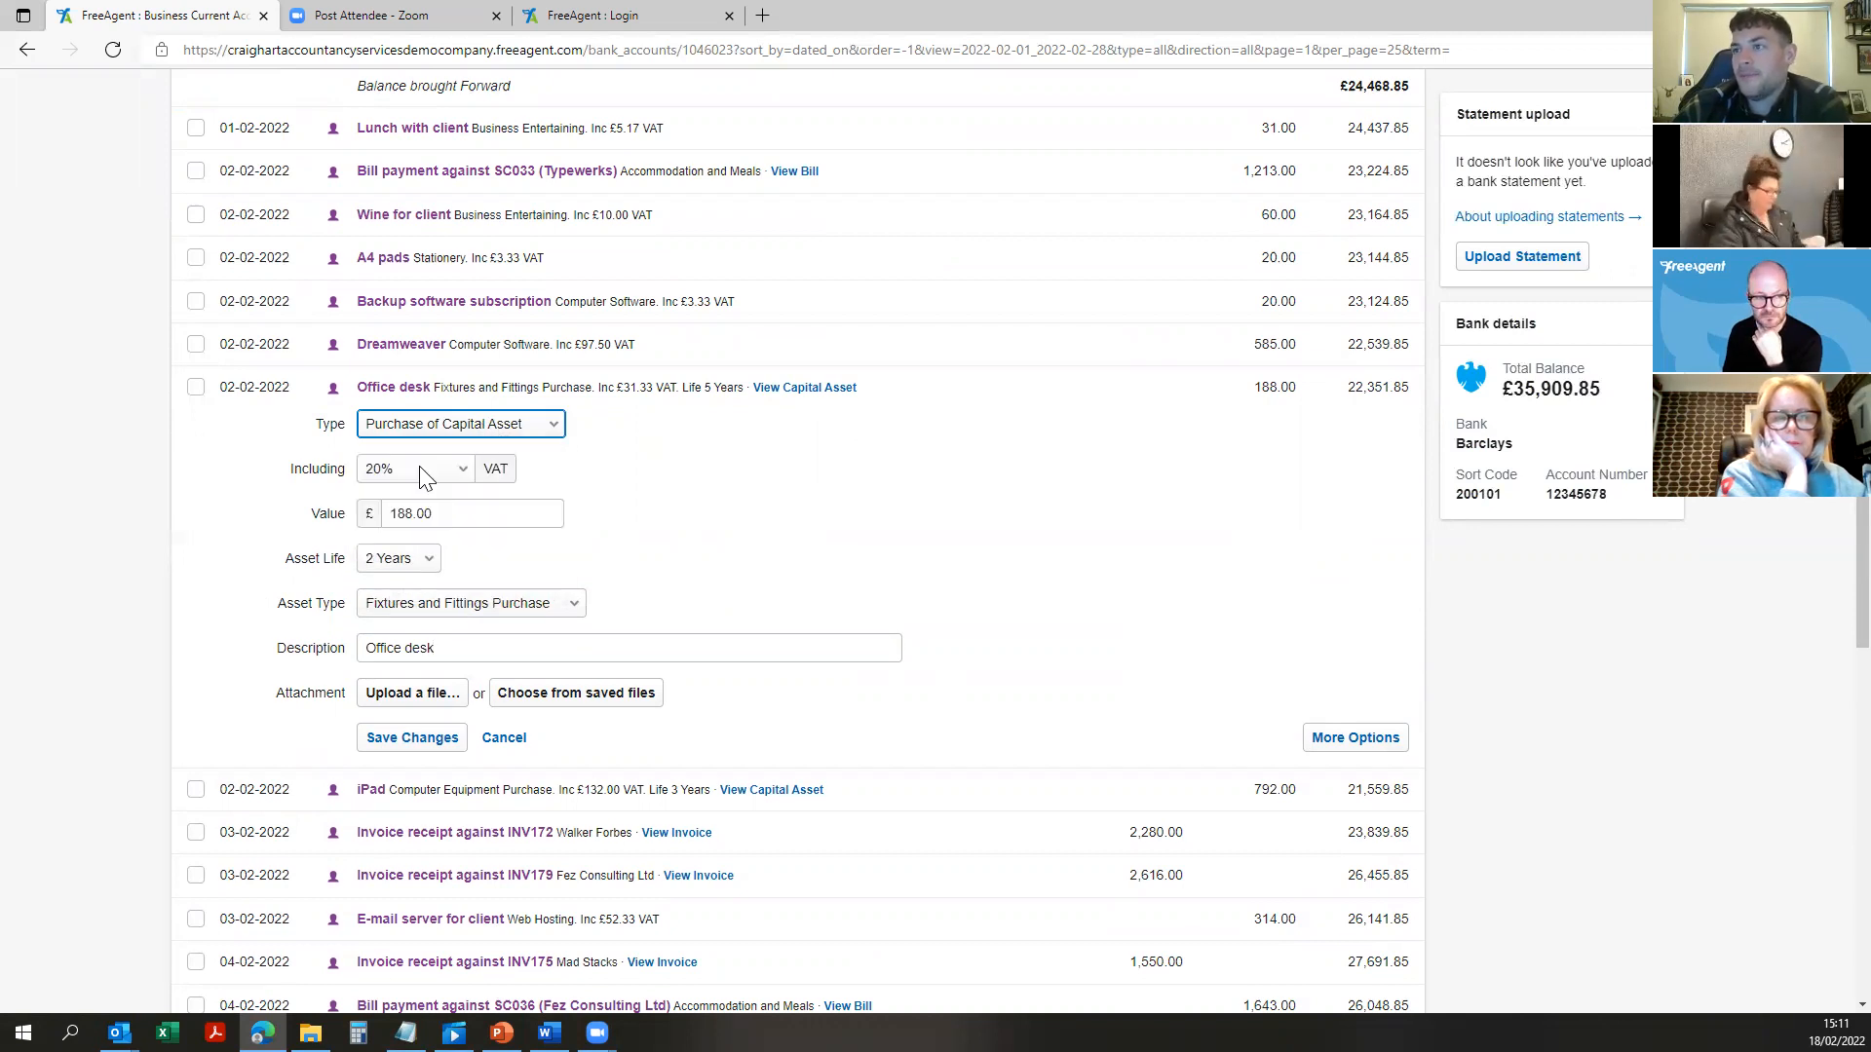
left_click(481, 424)
left_click(450, 468)
left_click(464, 427)
left_click(452, 468)
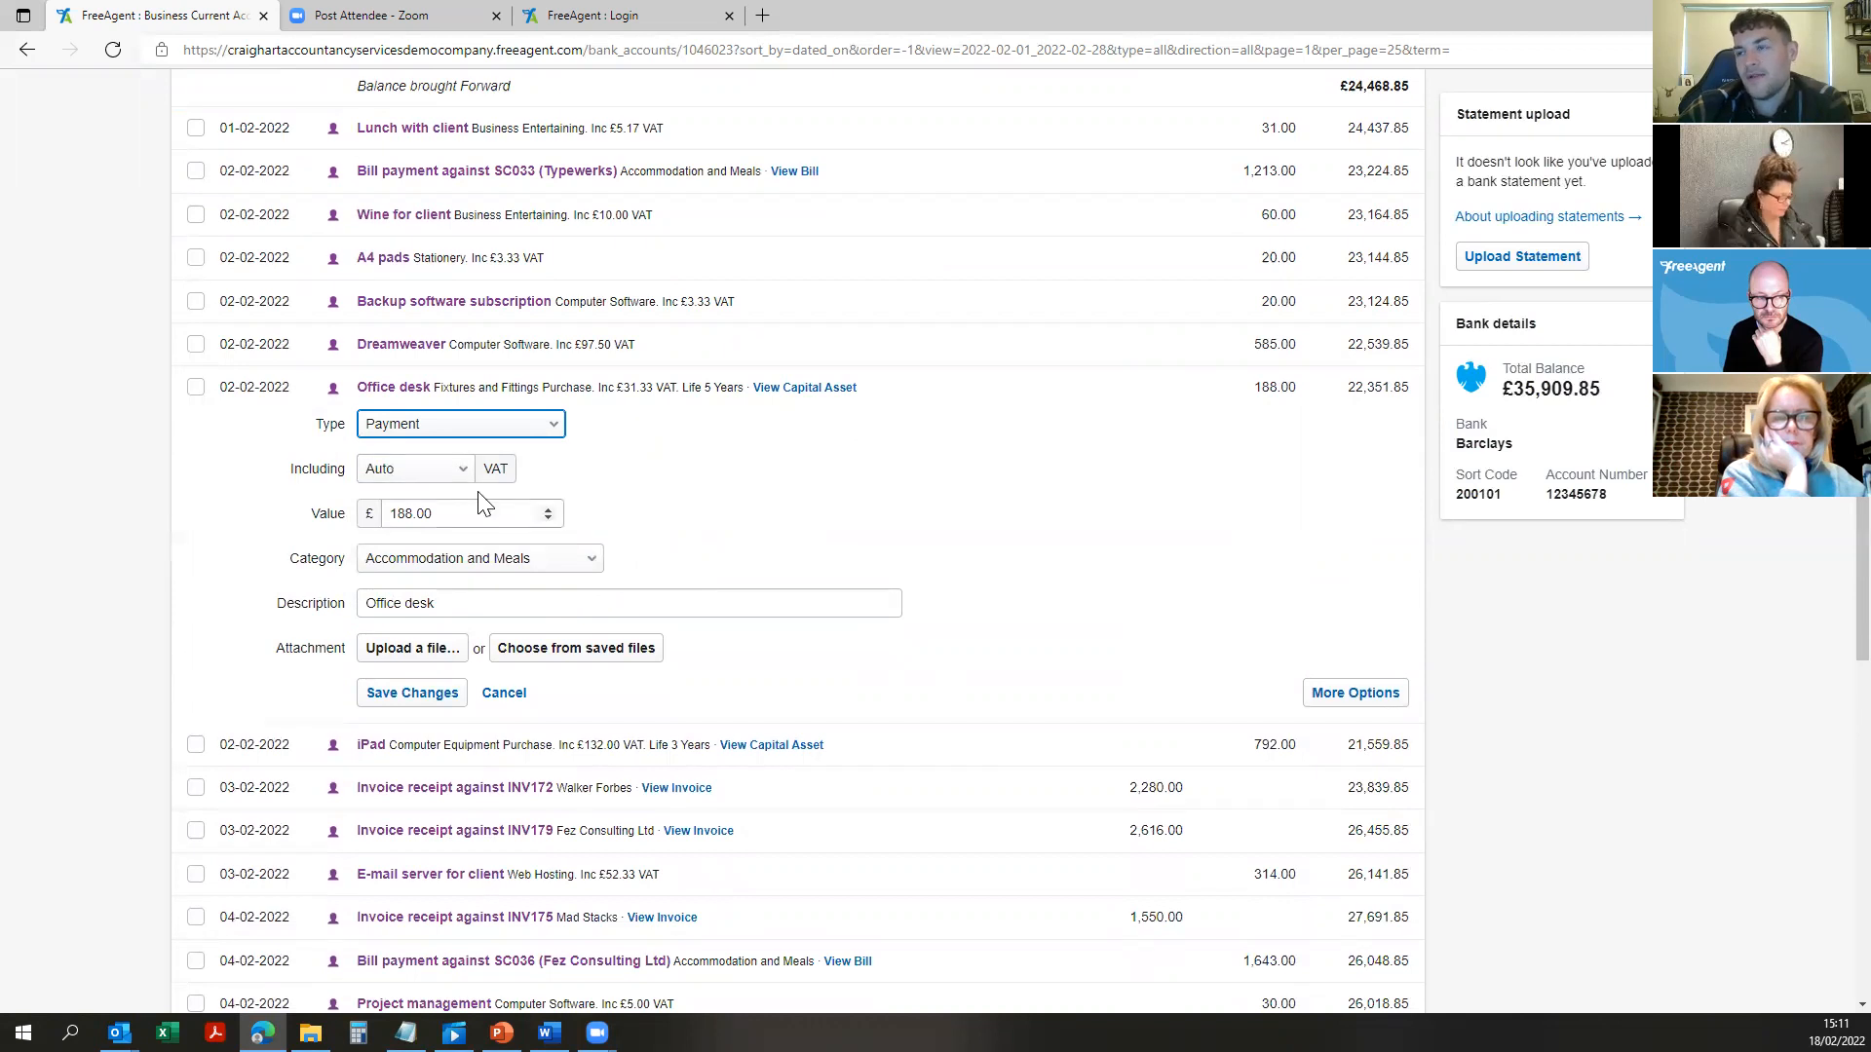
Step: Categorise it as Office Equipment with 20% VAT and save the changes
left_click(535, 561)
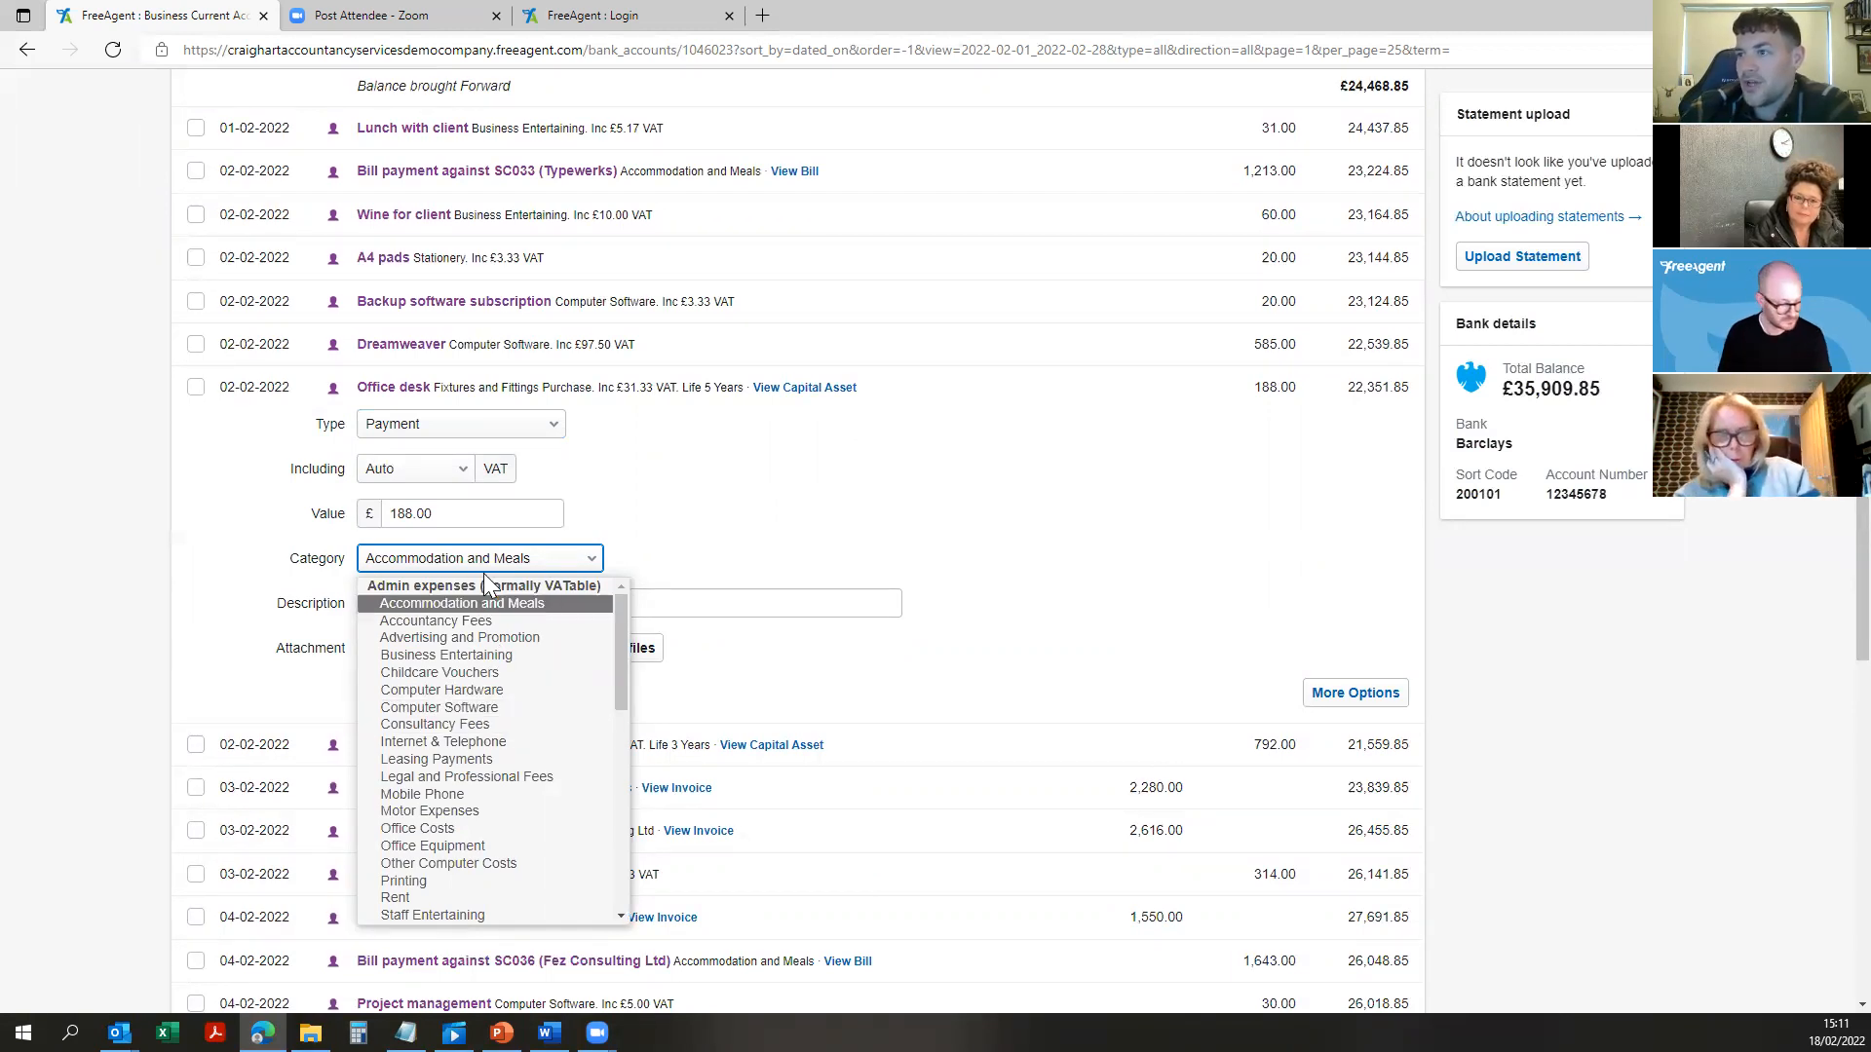
left_click(478, 602)
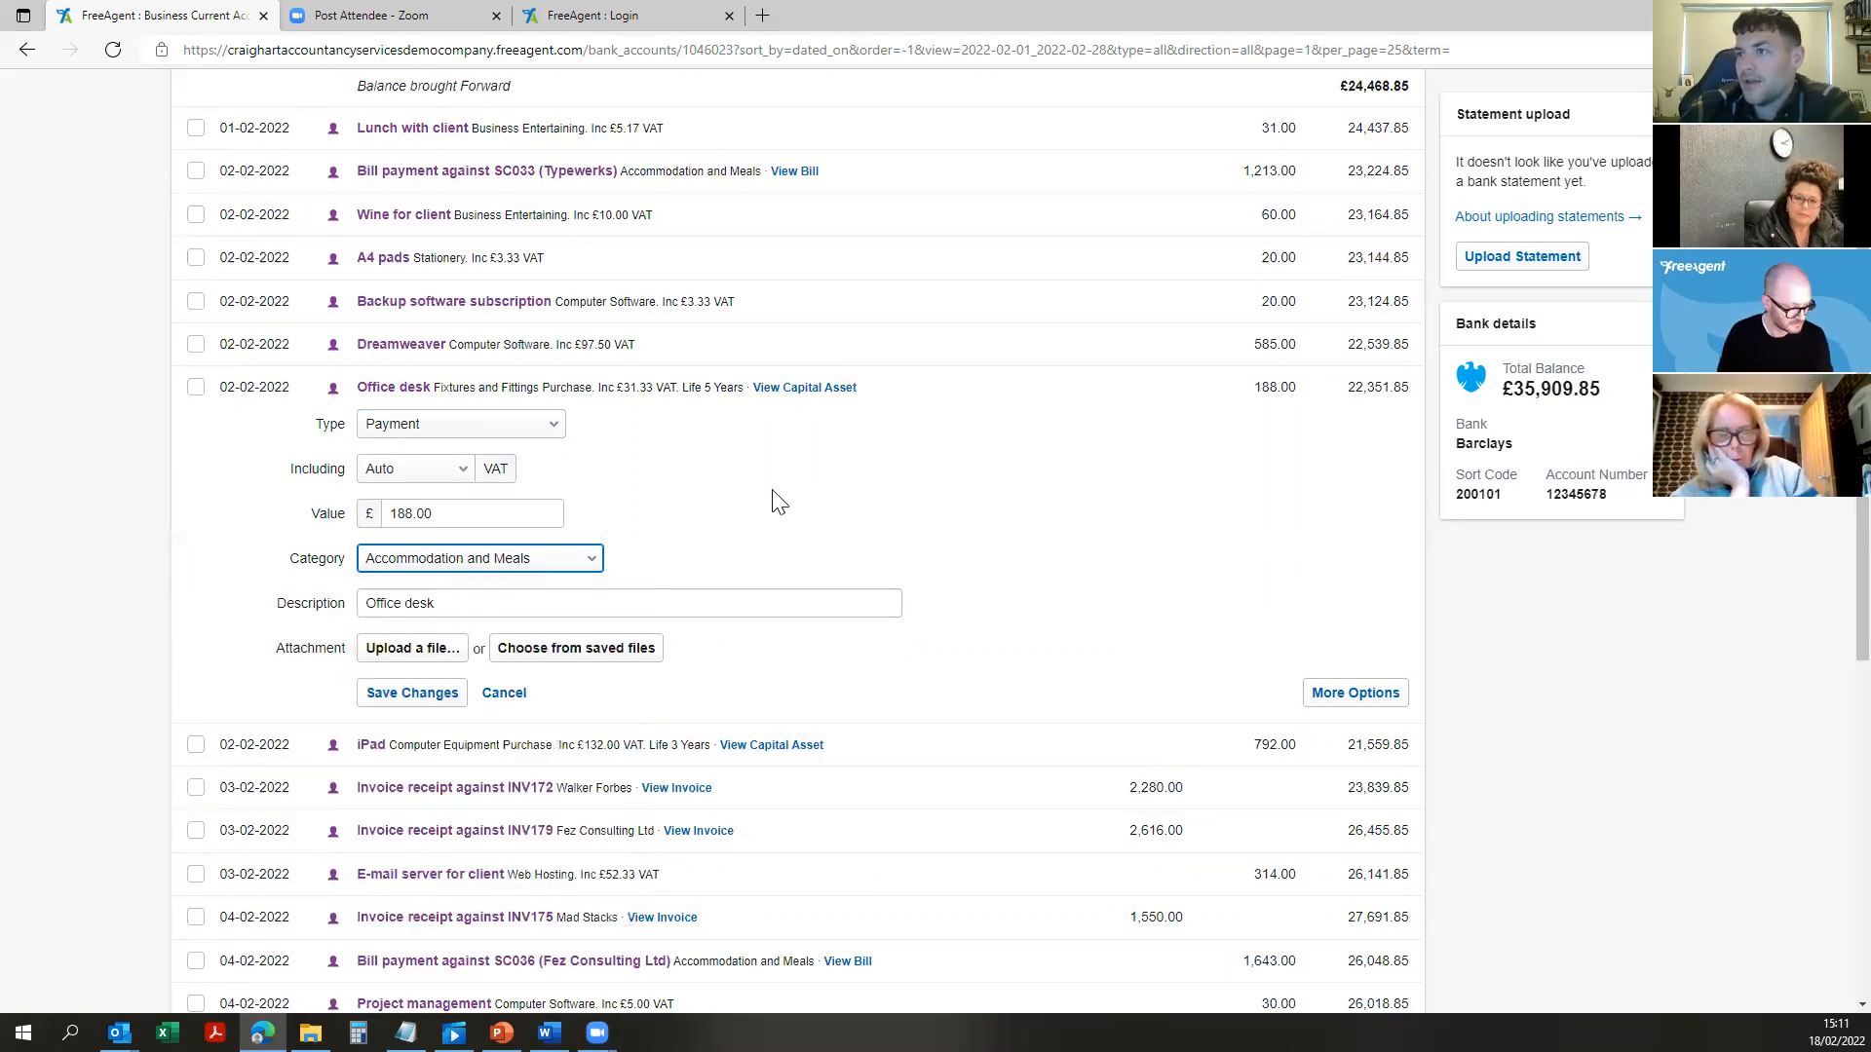
left_click(502, 558)
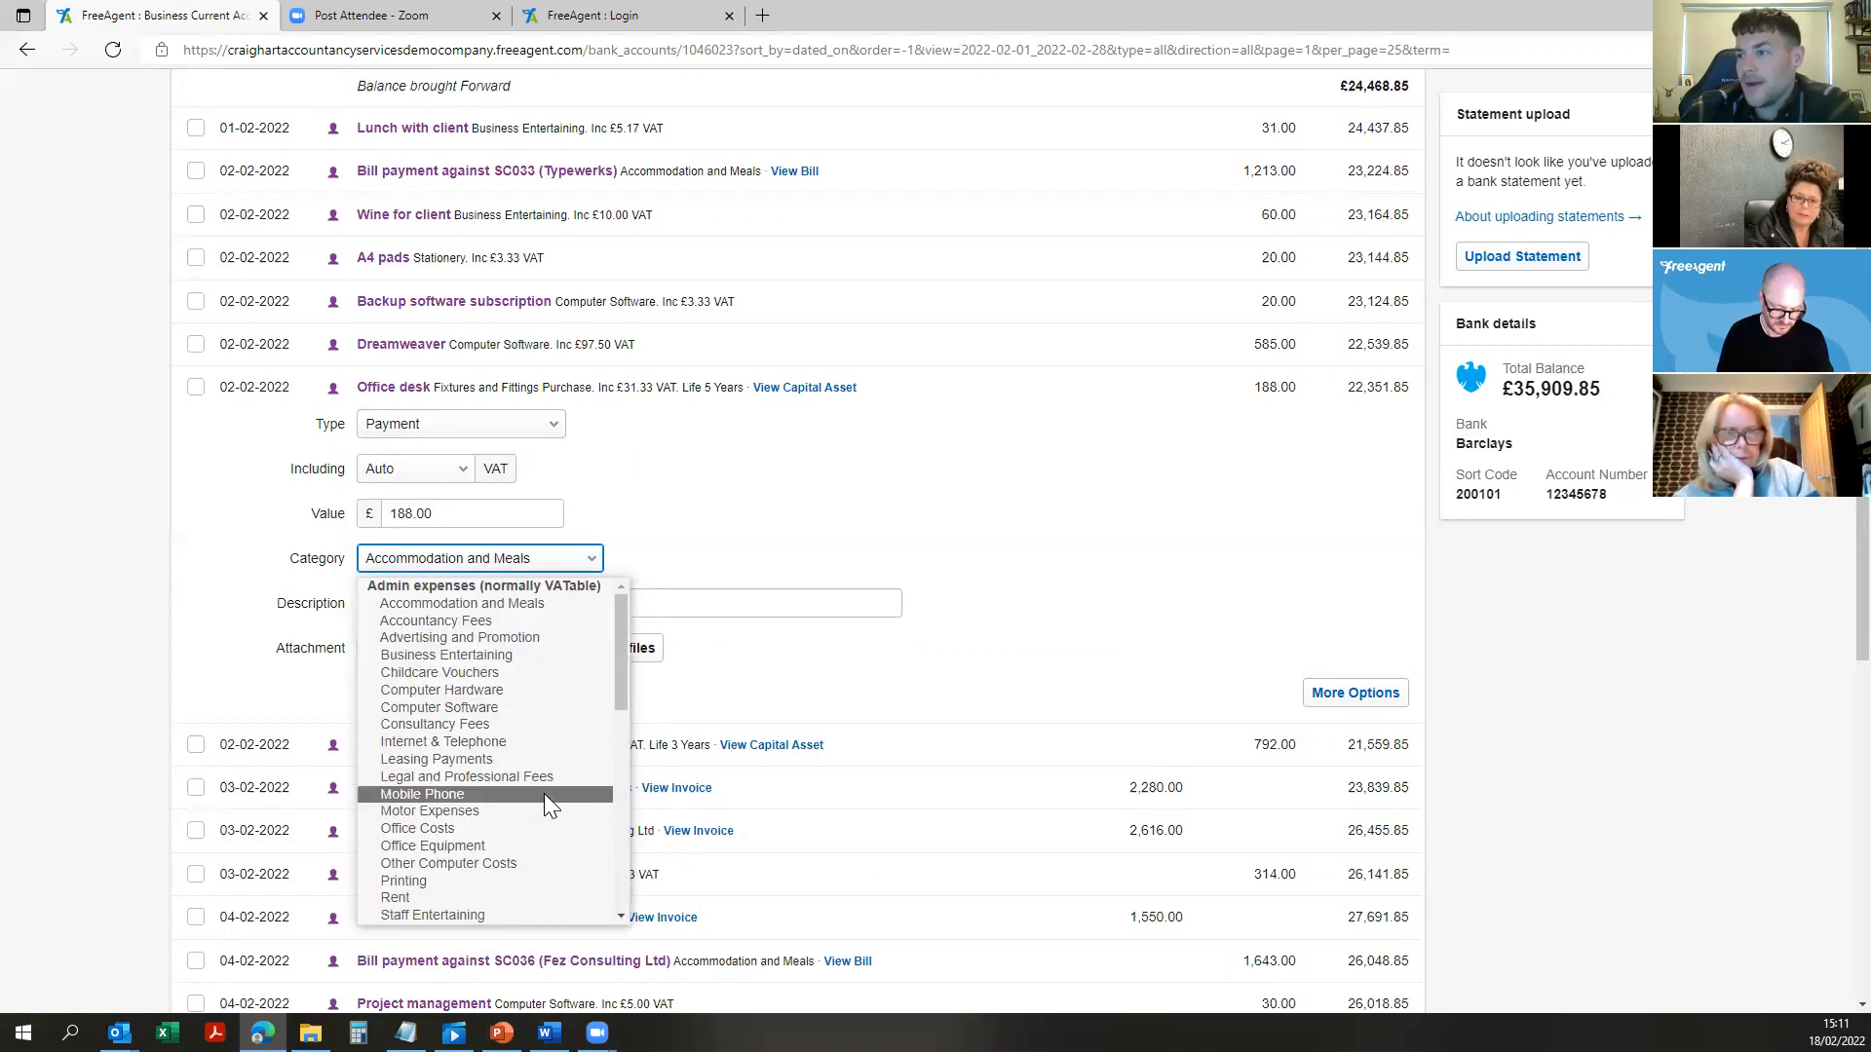
left_click(528, 846)
left_click(432, 469)
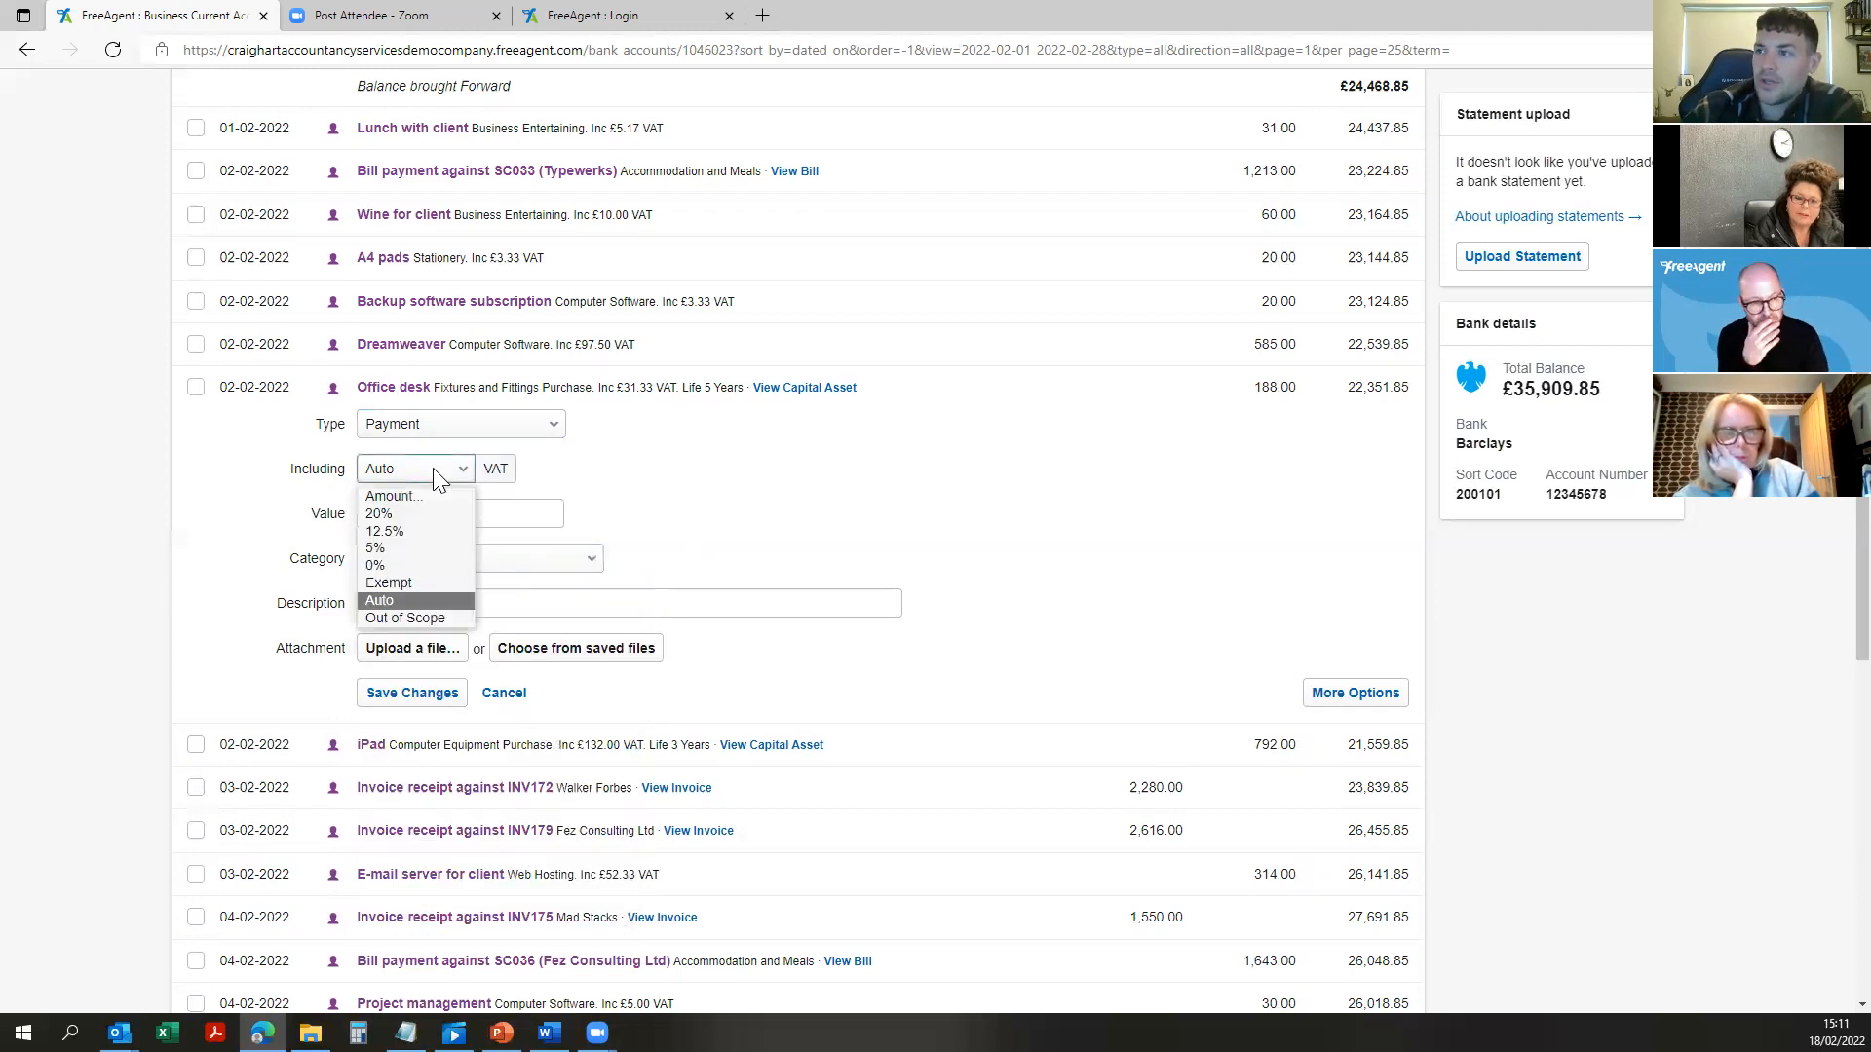
left_click(425, 519)
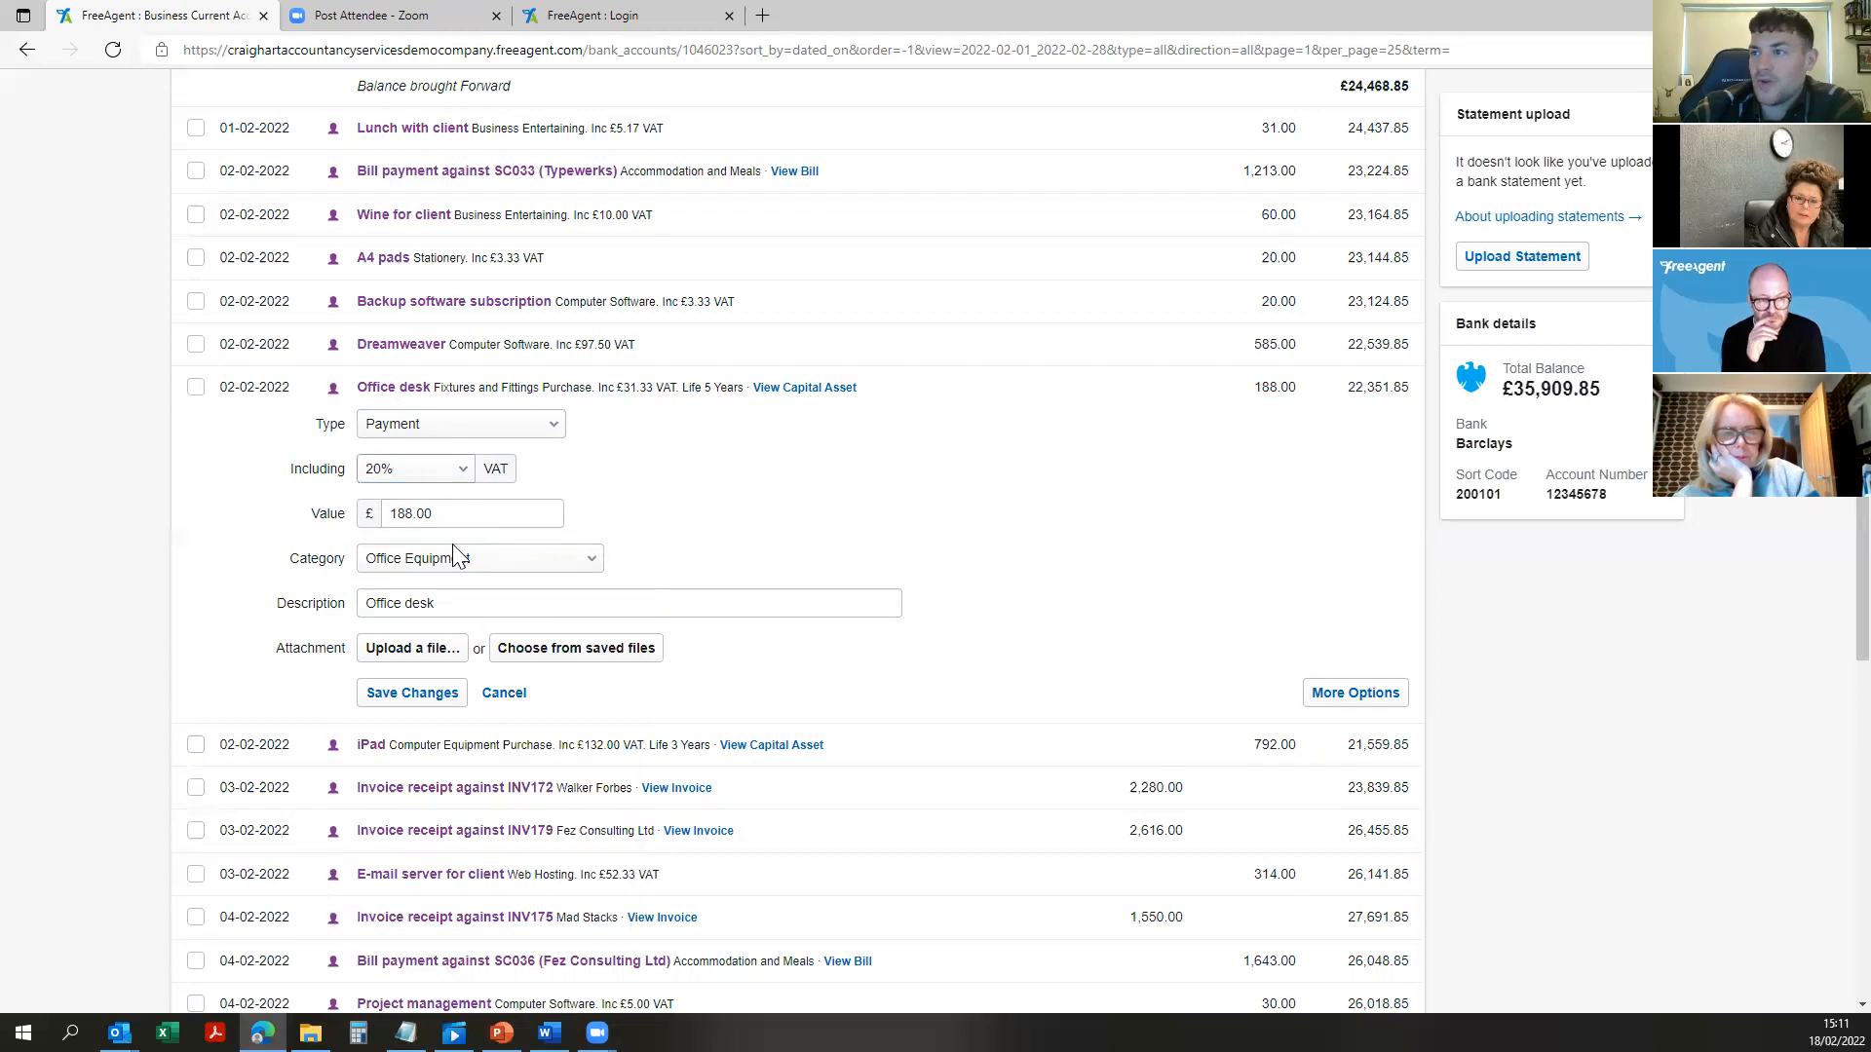
left_click(407, 695)
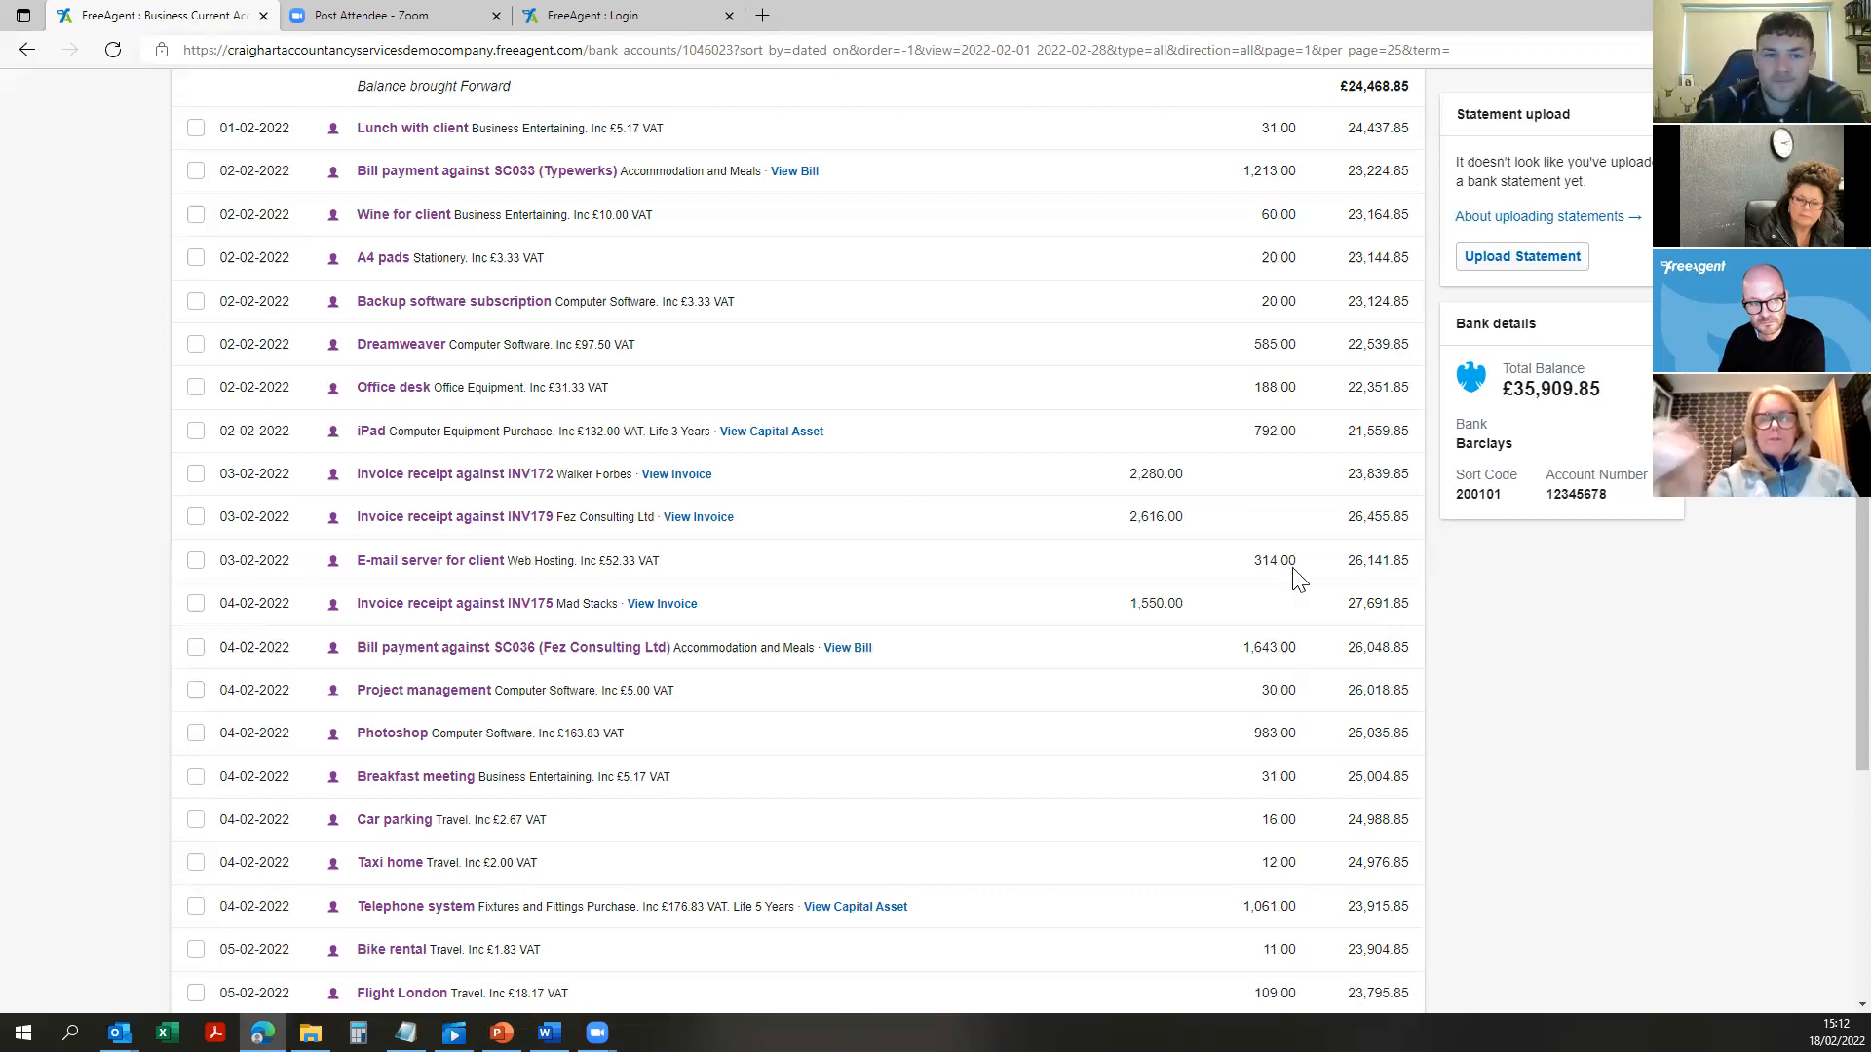
Step: Scroll back to the top and go to the Contacts page
scroll(1236, 389, "up", 3)
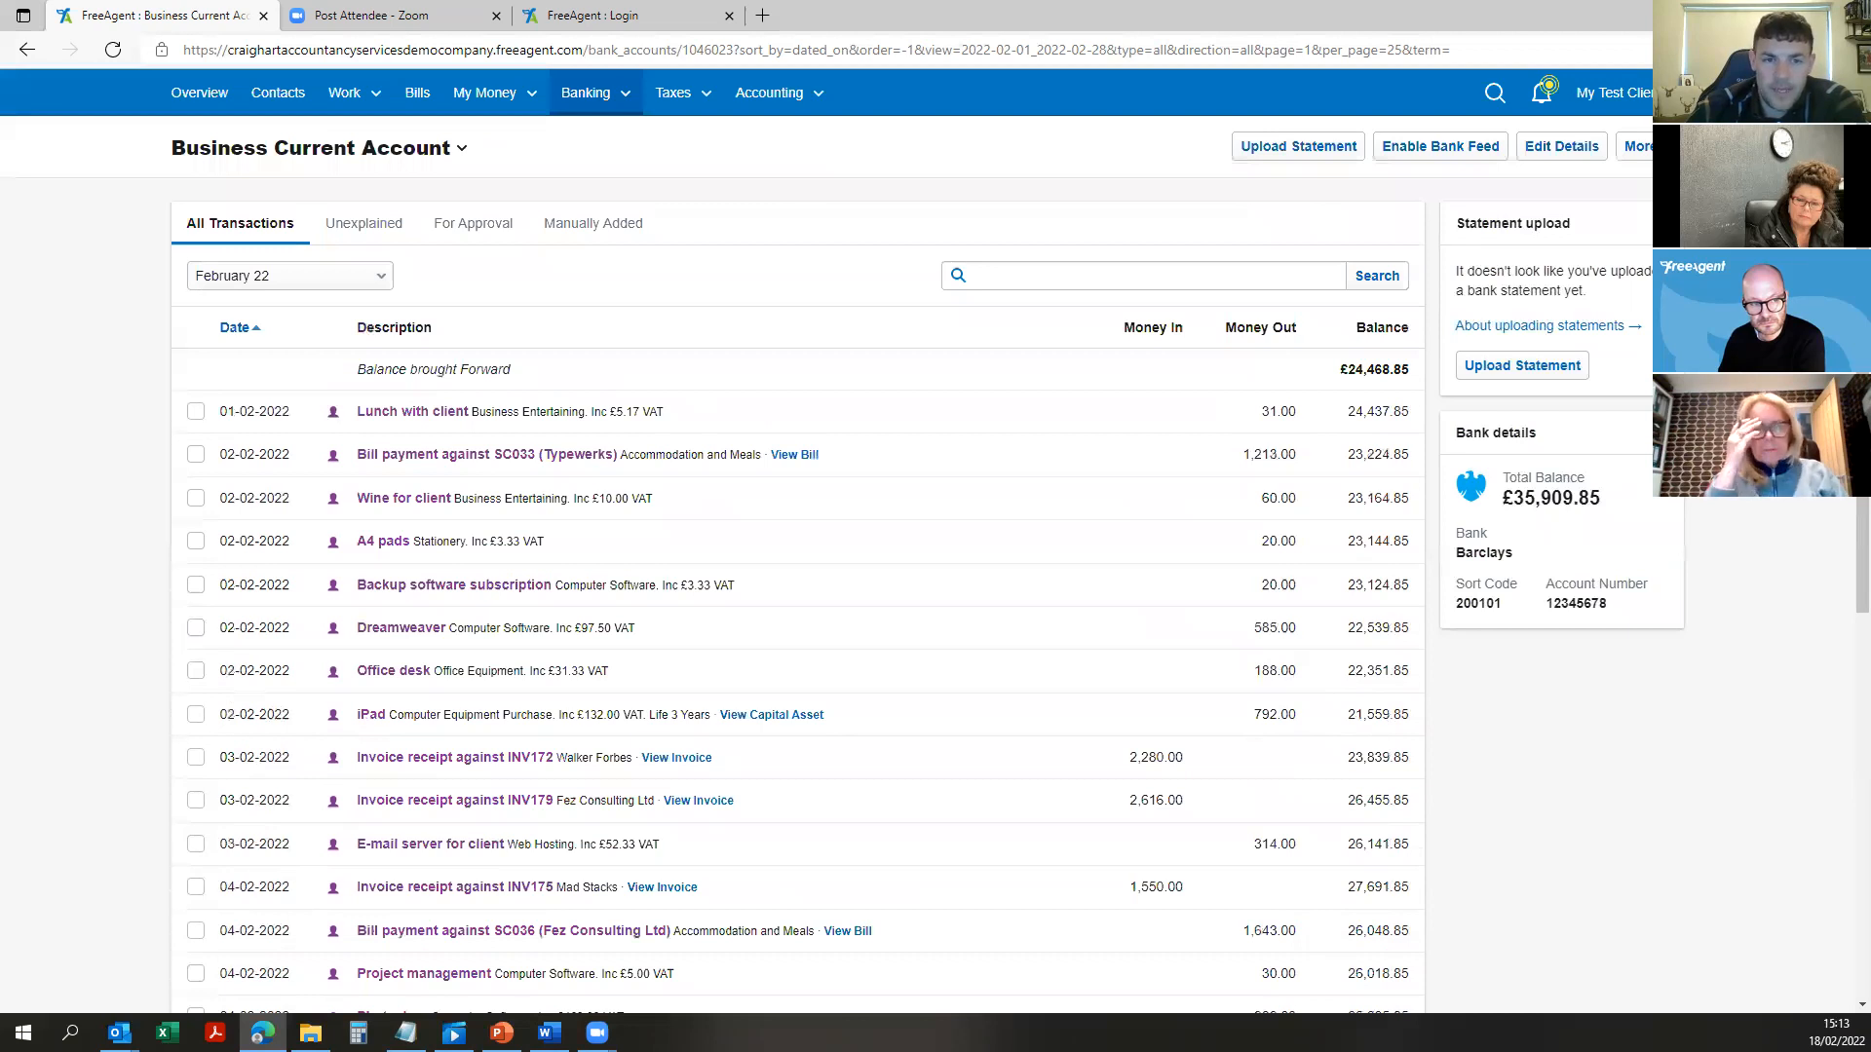
key("alt+Tab")
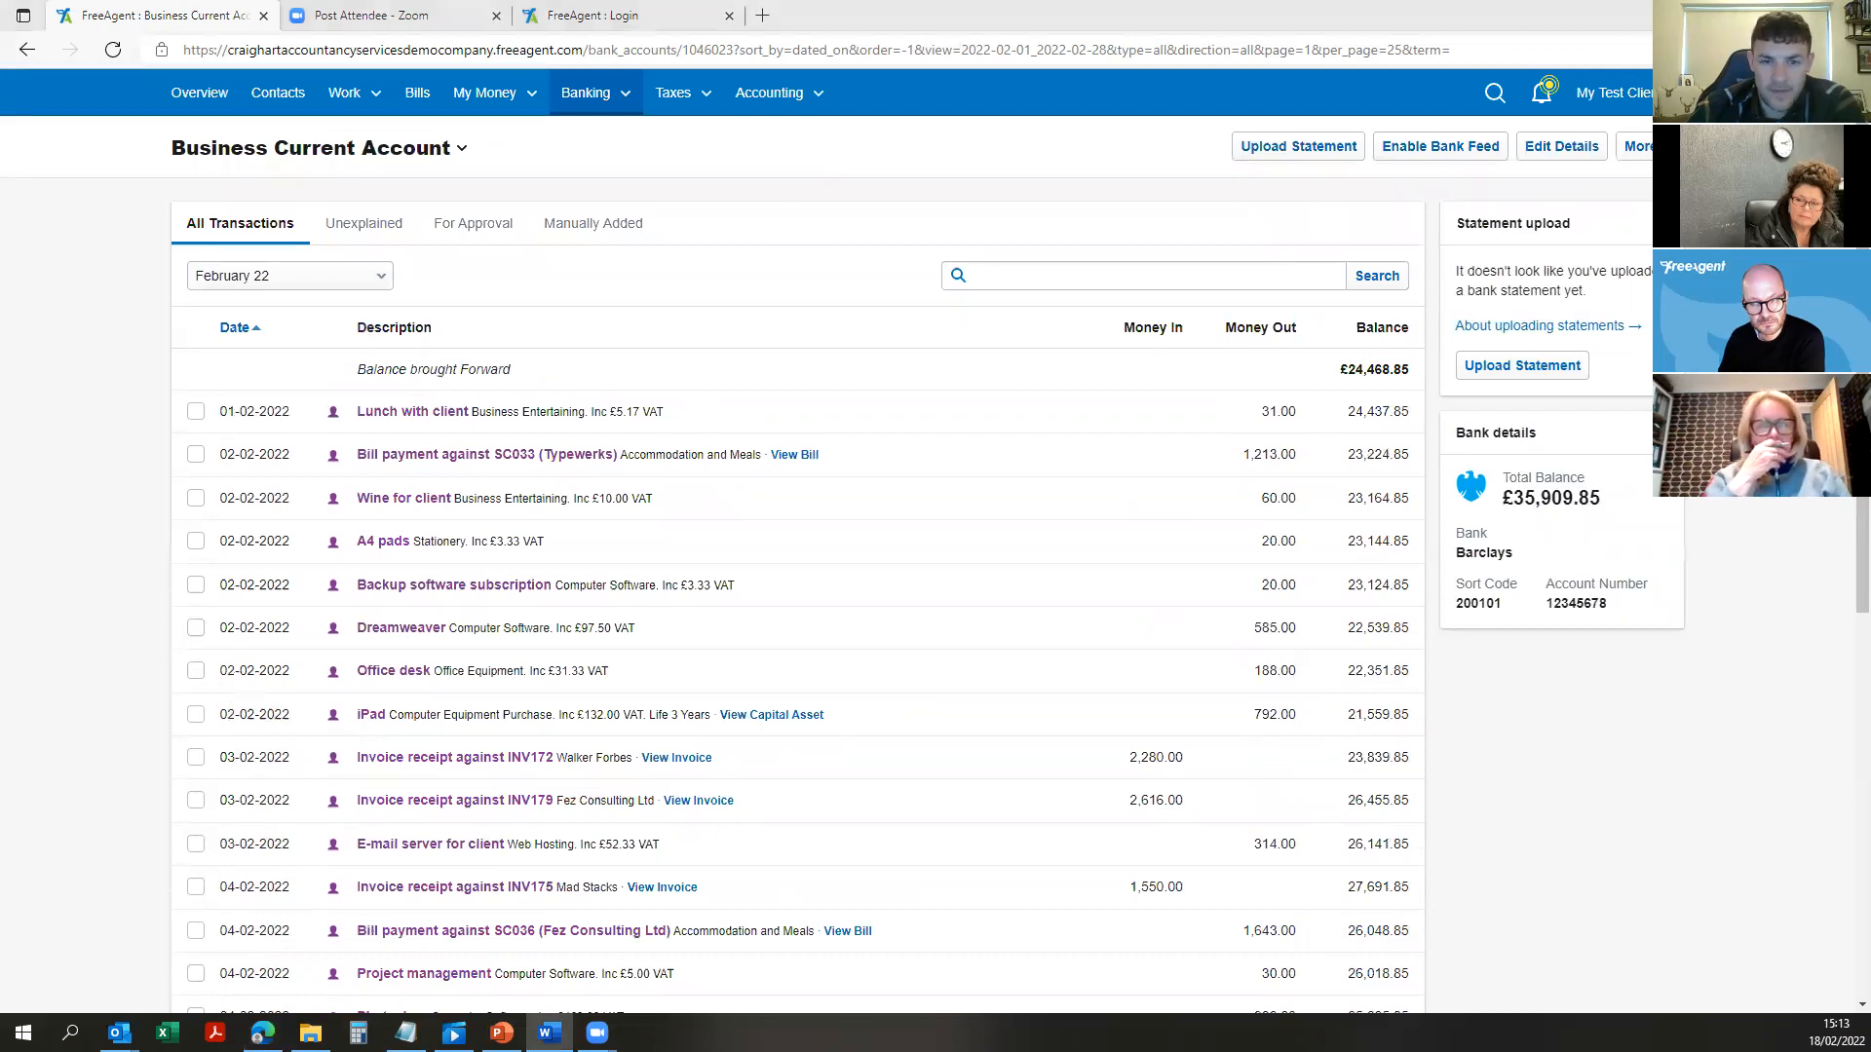
left_click(278, 94)
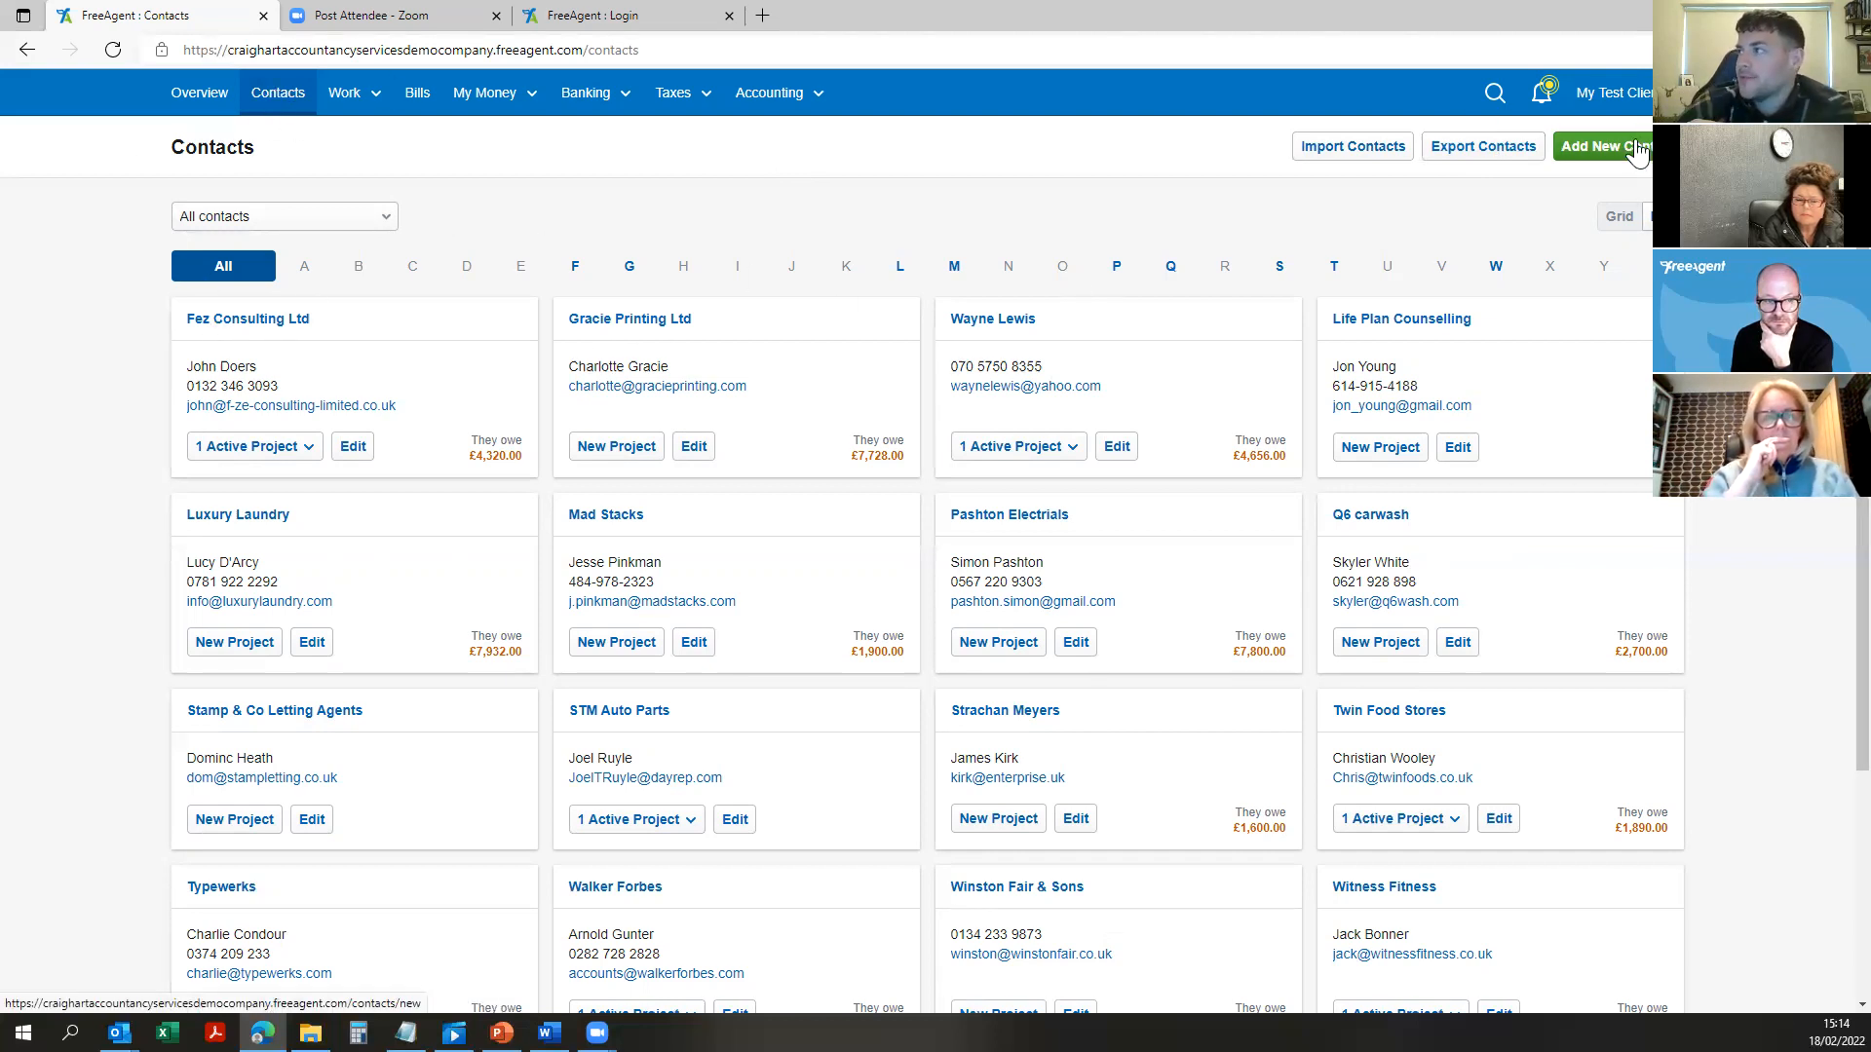
Step: Start a new client contact with the contact's first and last name, company name and e-mail
left_click(1607, 148)
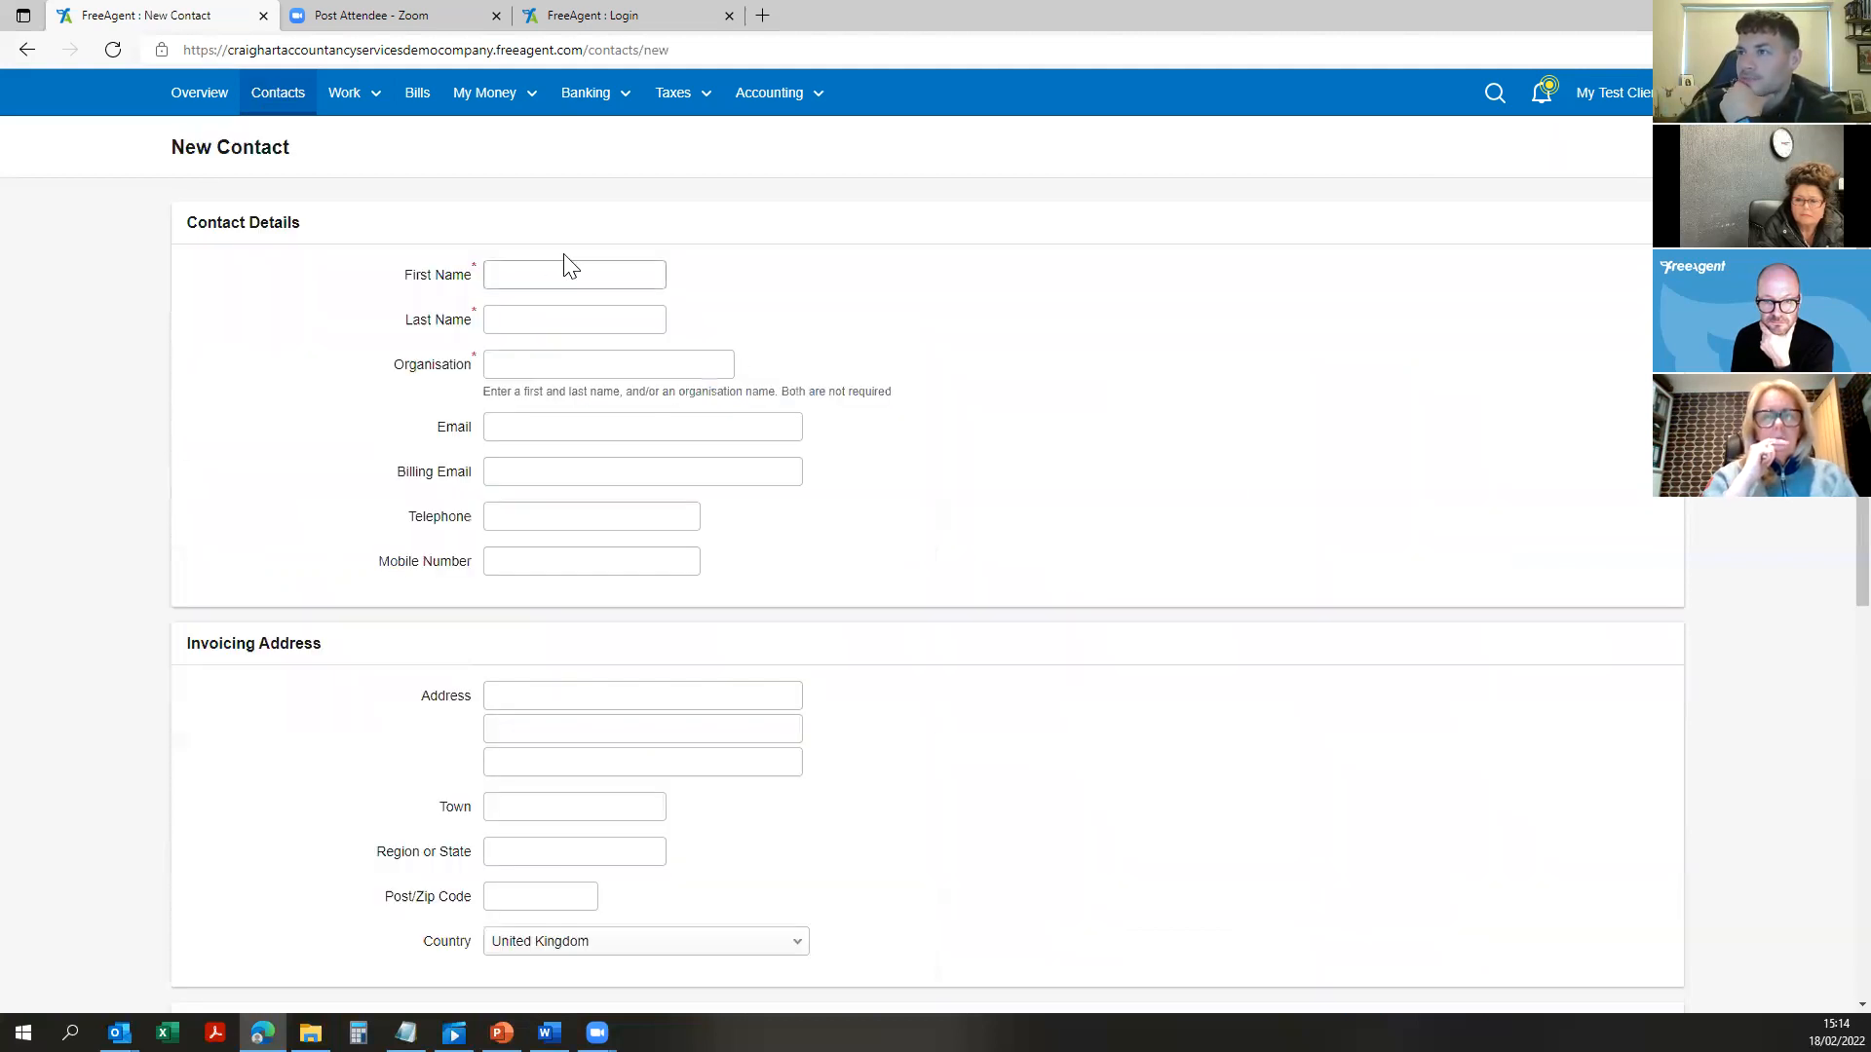
left_click(545, 361)
left_click(555, 276)
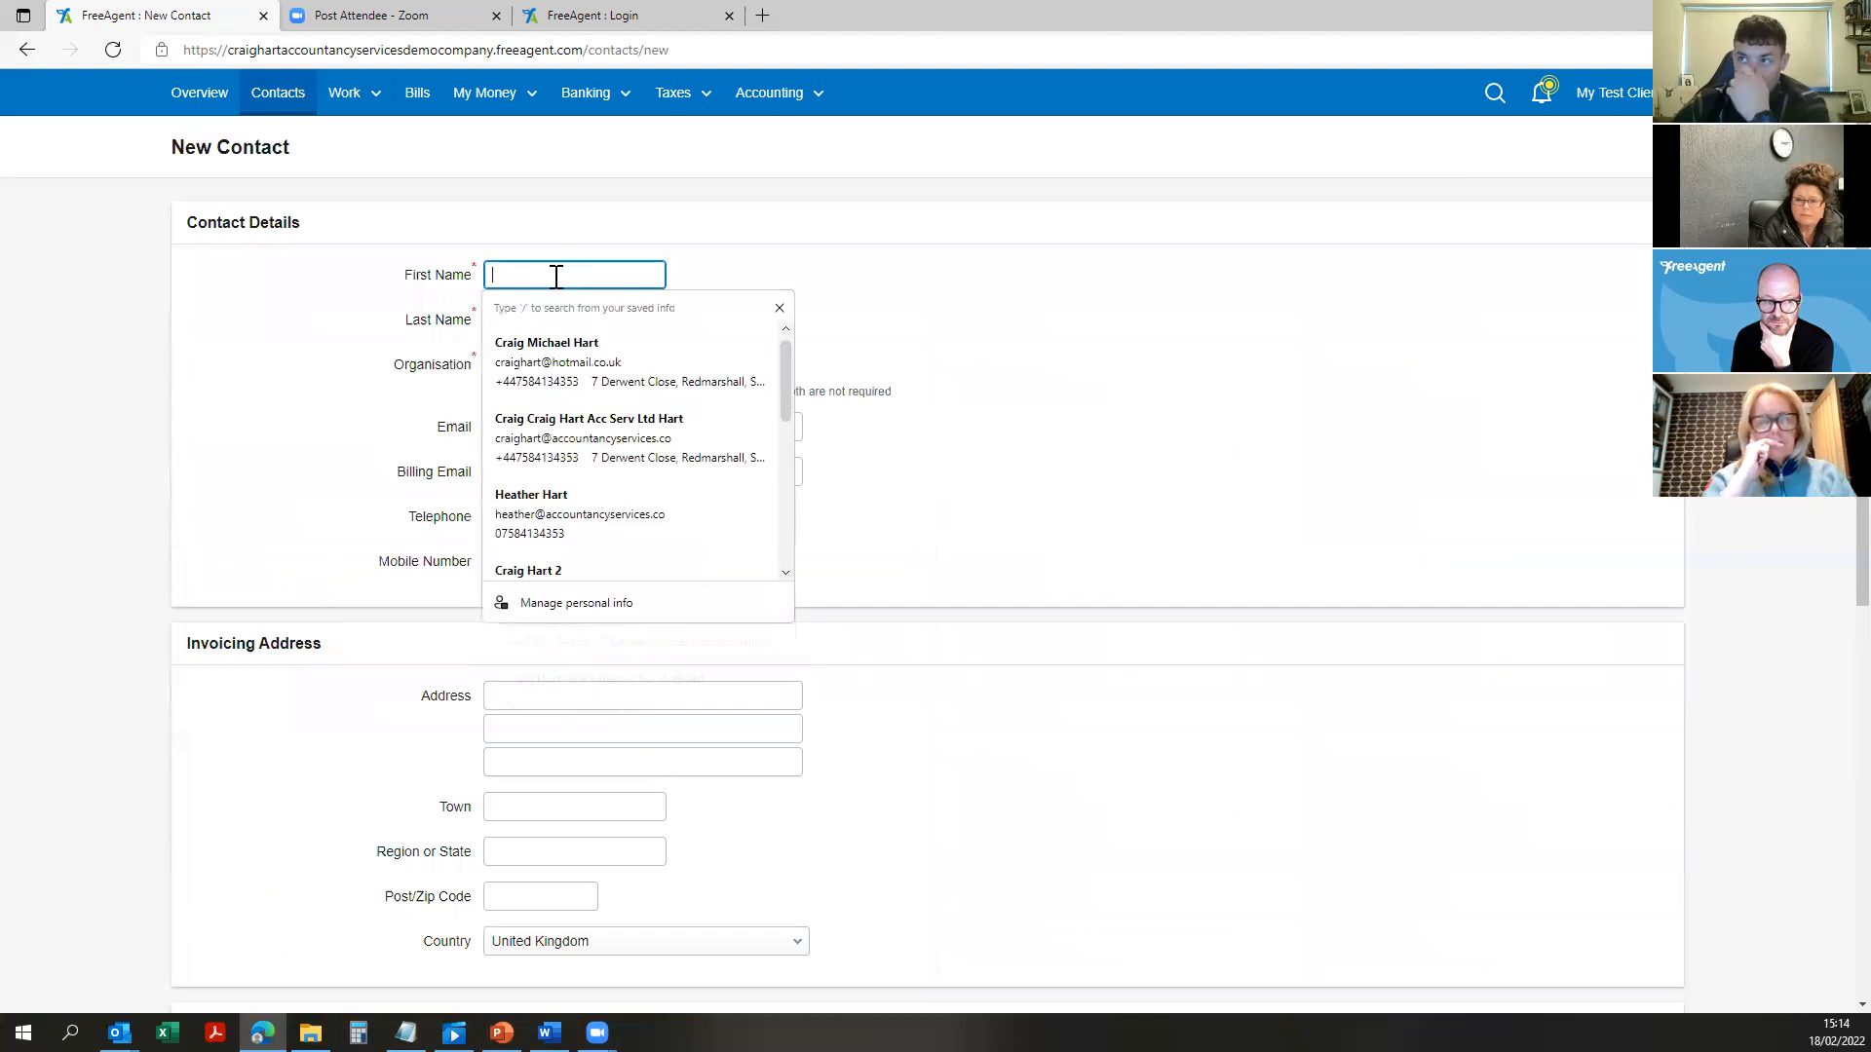
left_click(1095, 269)
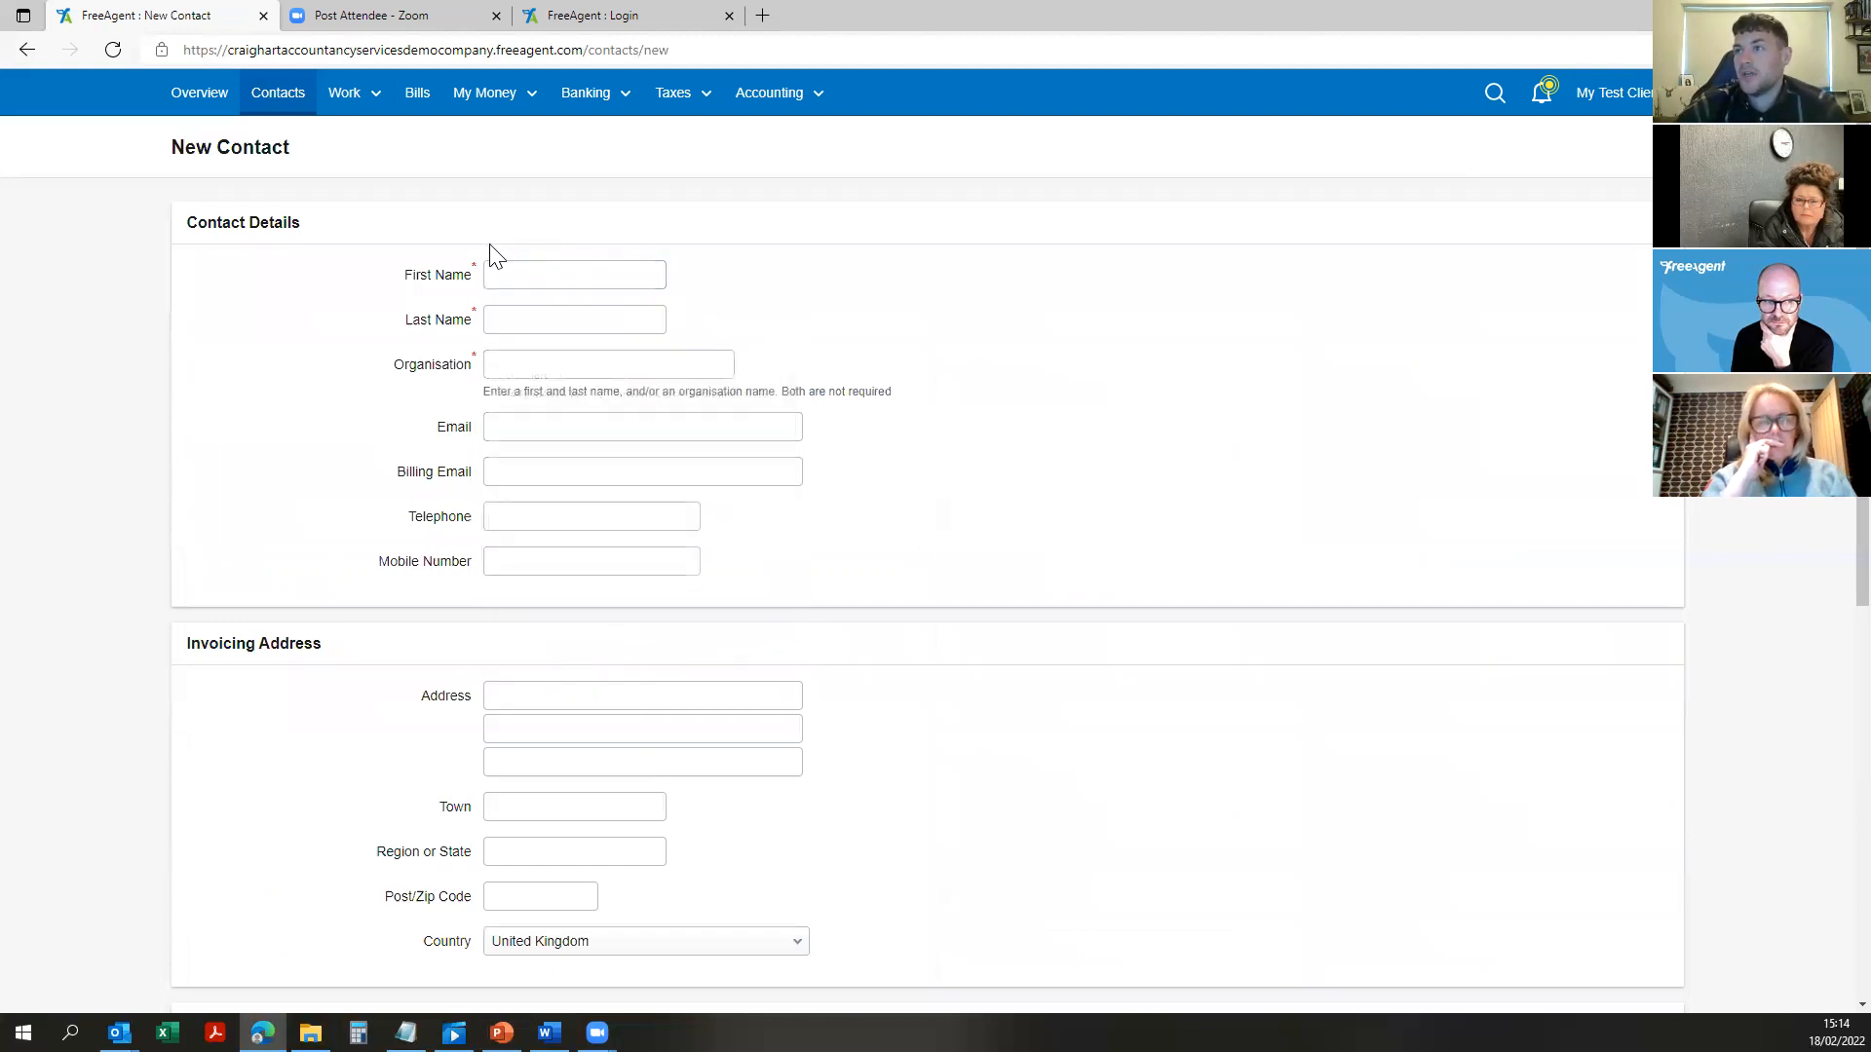
left_click(596, 273)
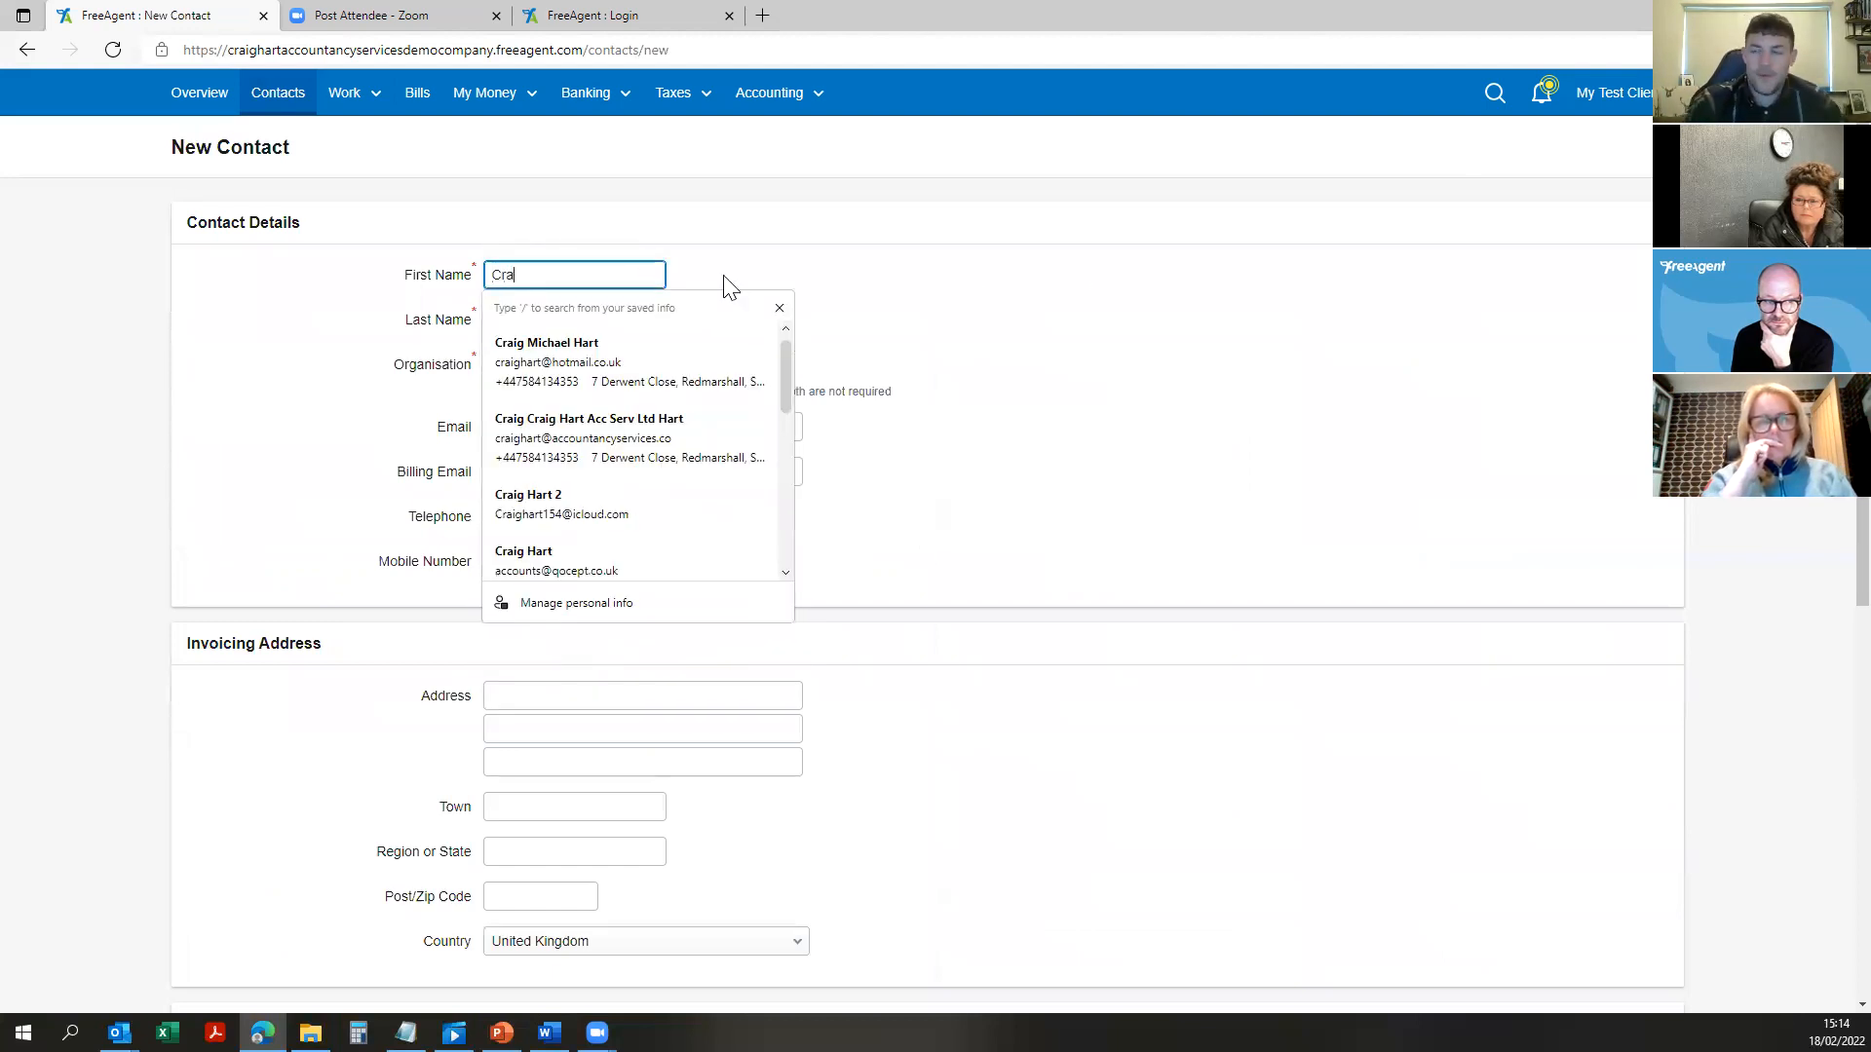
key("Tab")
key("Tab")
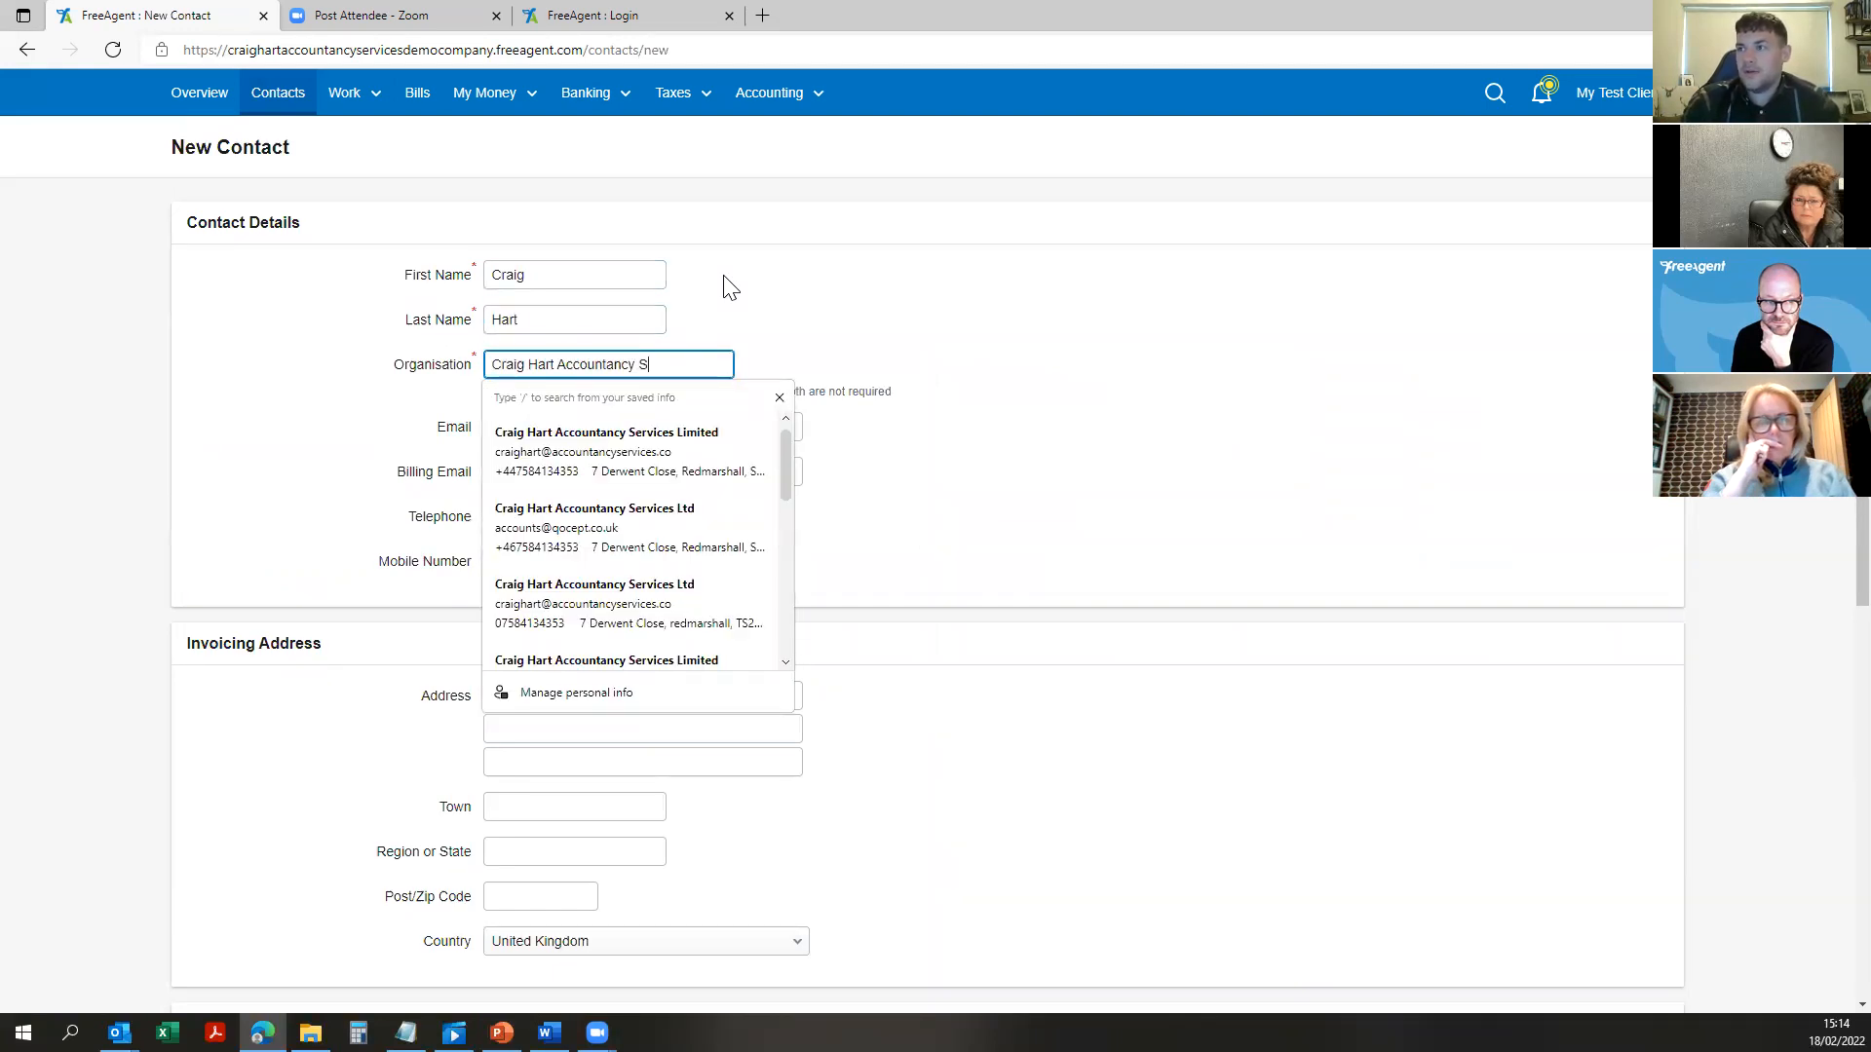
key("Tab")
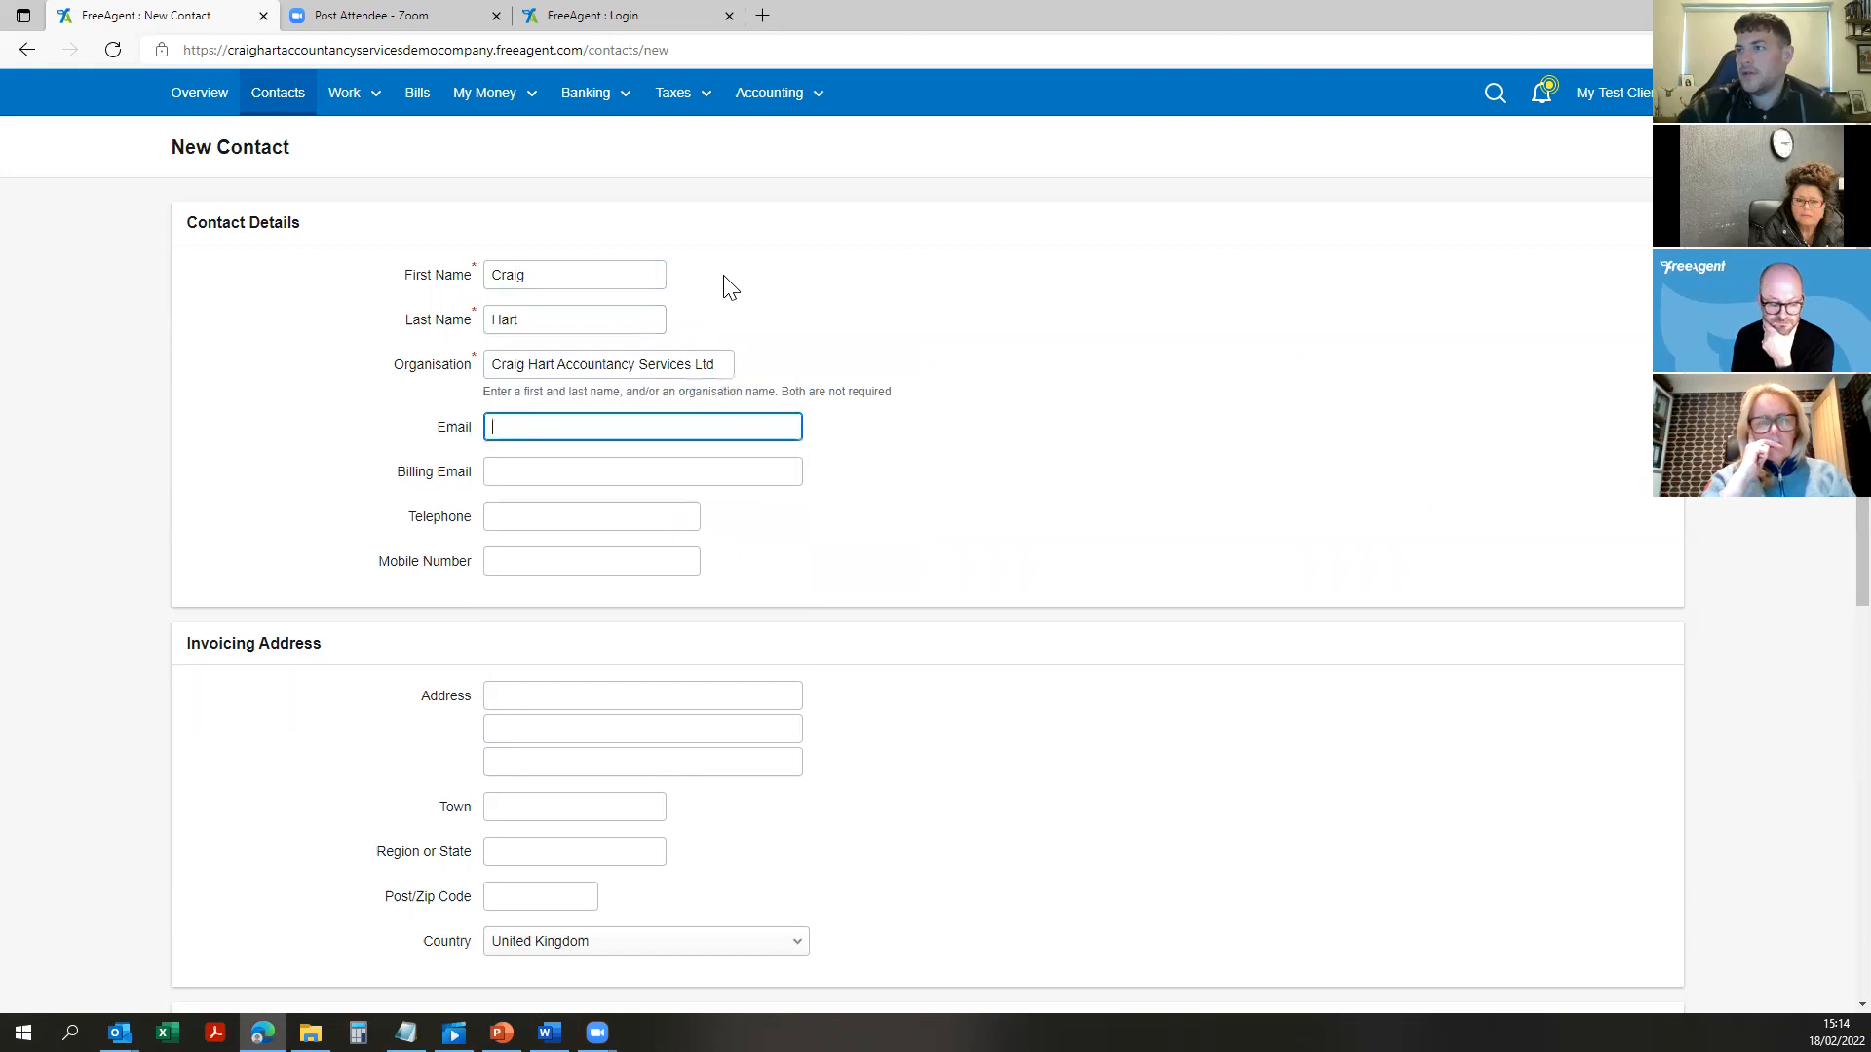
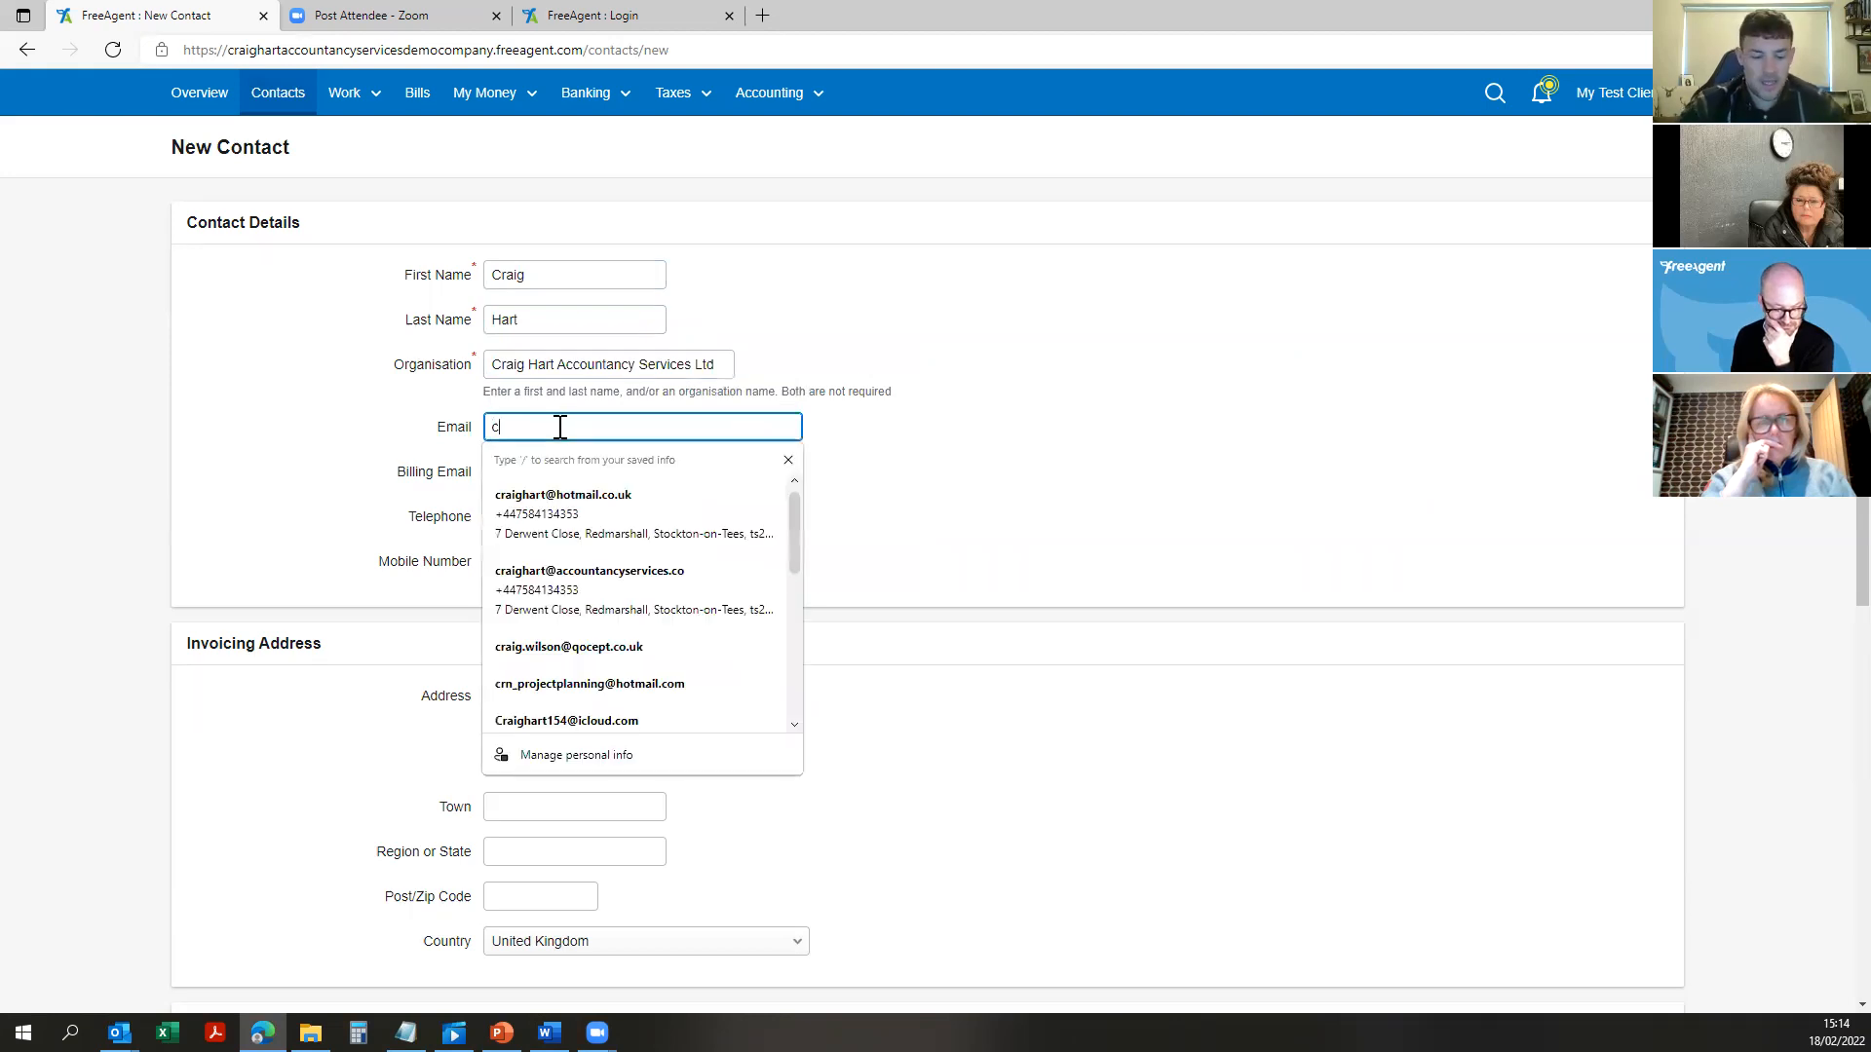
key("Tab")
Step: Skip the telephone and address fields, dismissing their autofill suggestions
left_click(534, 517)
left_click(413, 584)
scroll(672, 672, "down", 3)
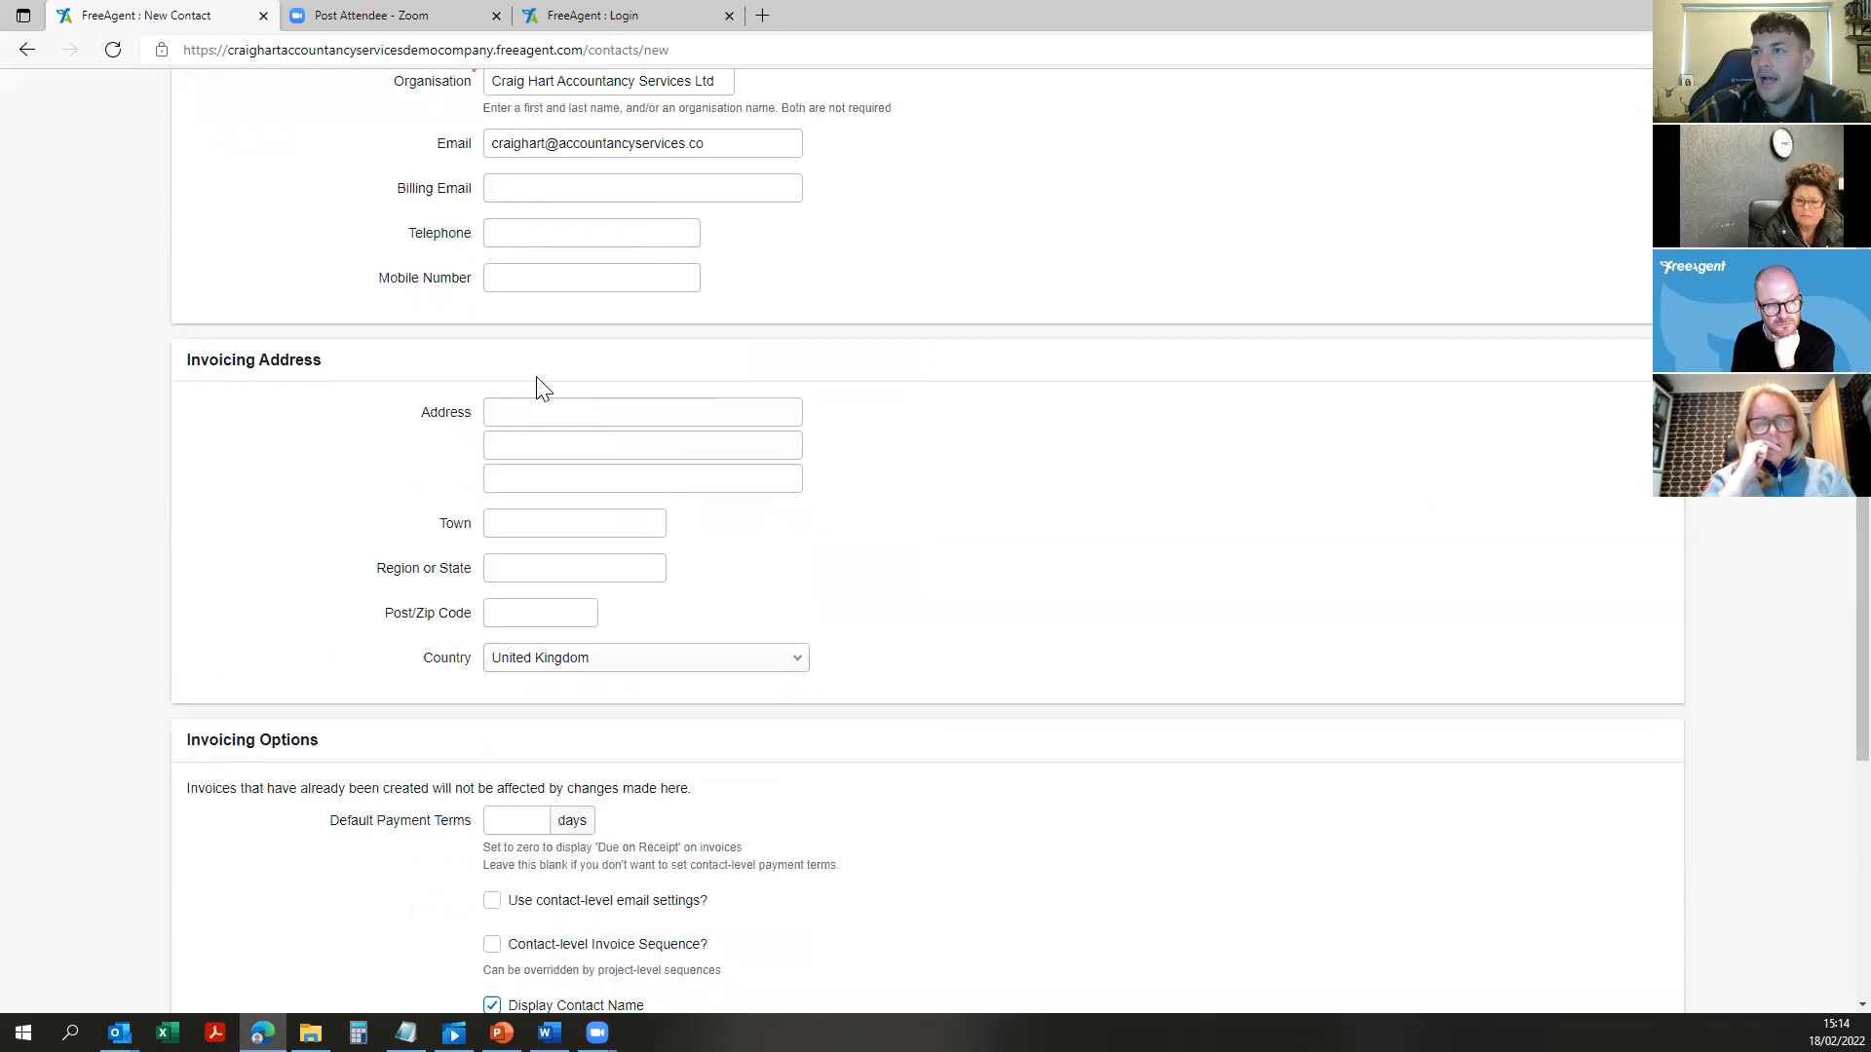
left_click(536, 415)
left_click(1003, 497)
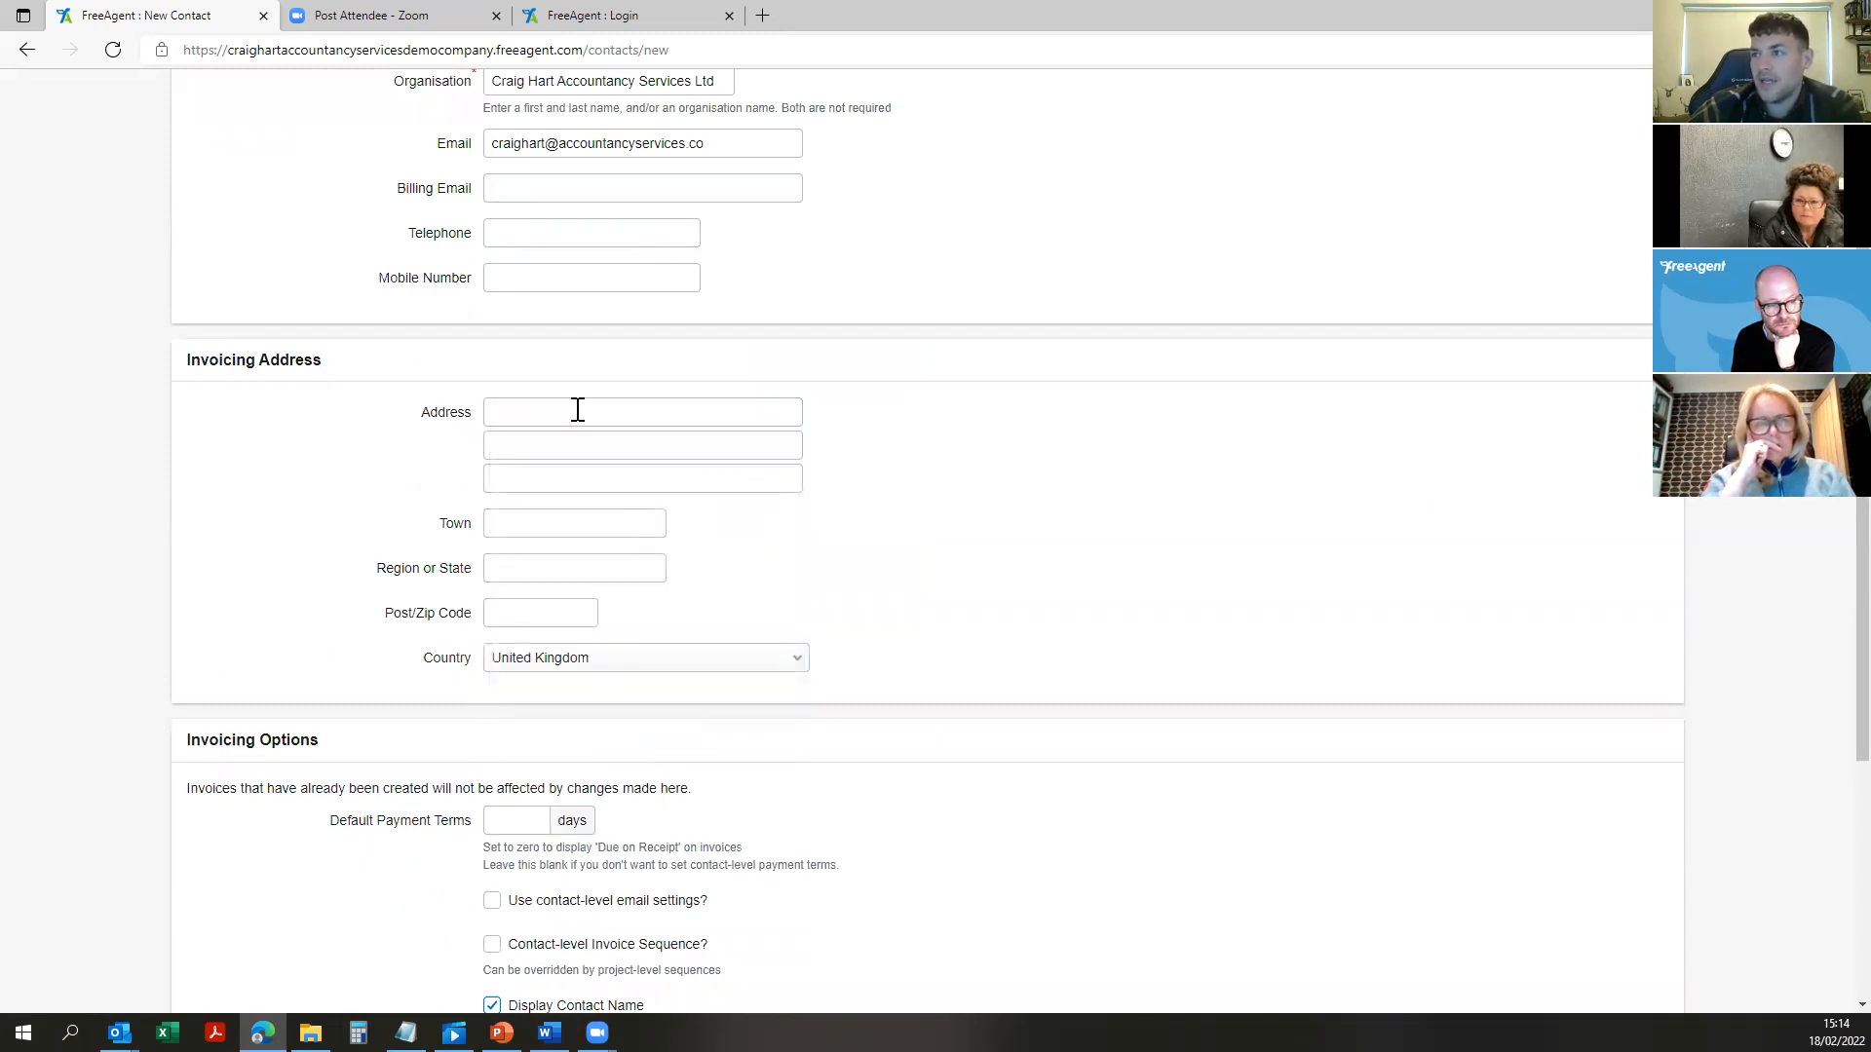
scroll(546, 682, "down", 3)
Step: Enter 0 as the contact's default payment terms, replacing an initial 7
left_click(520, 529)
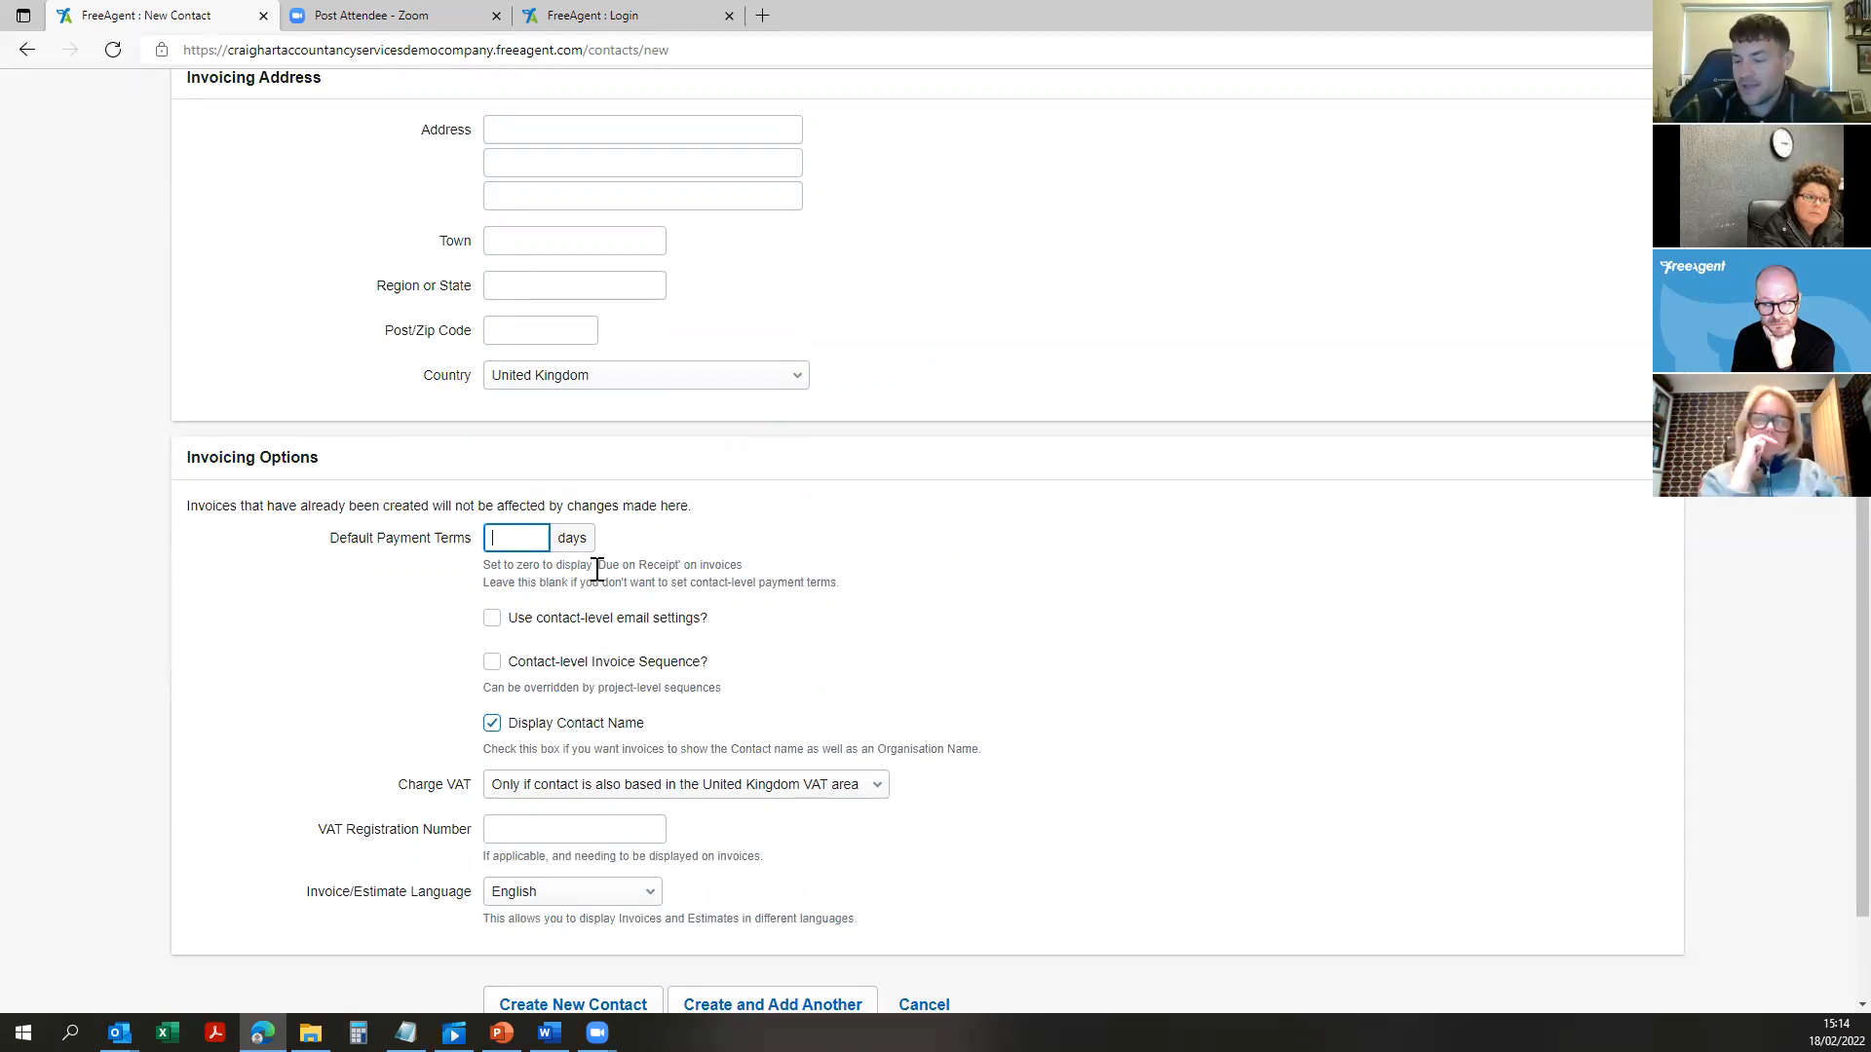
type("7")
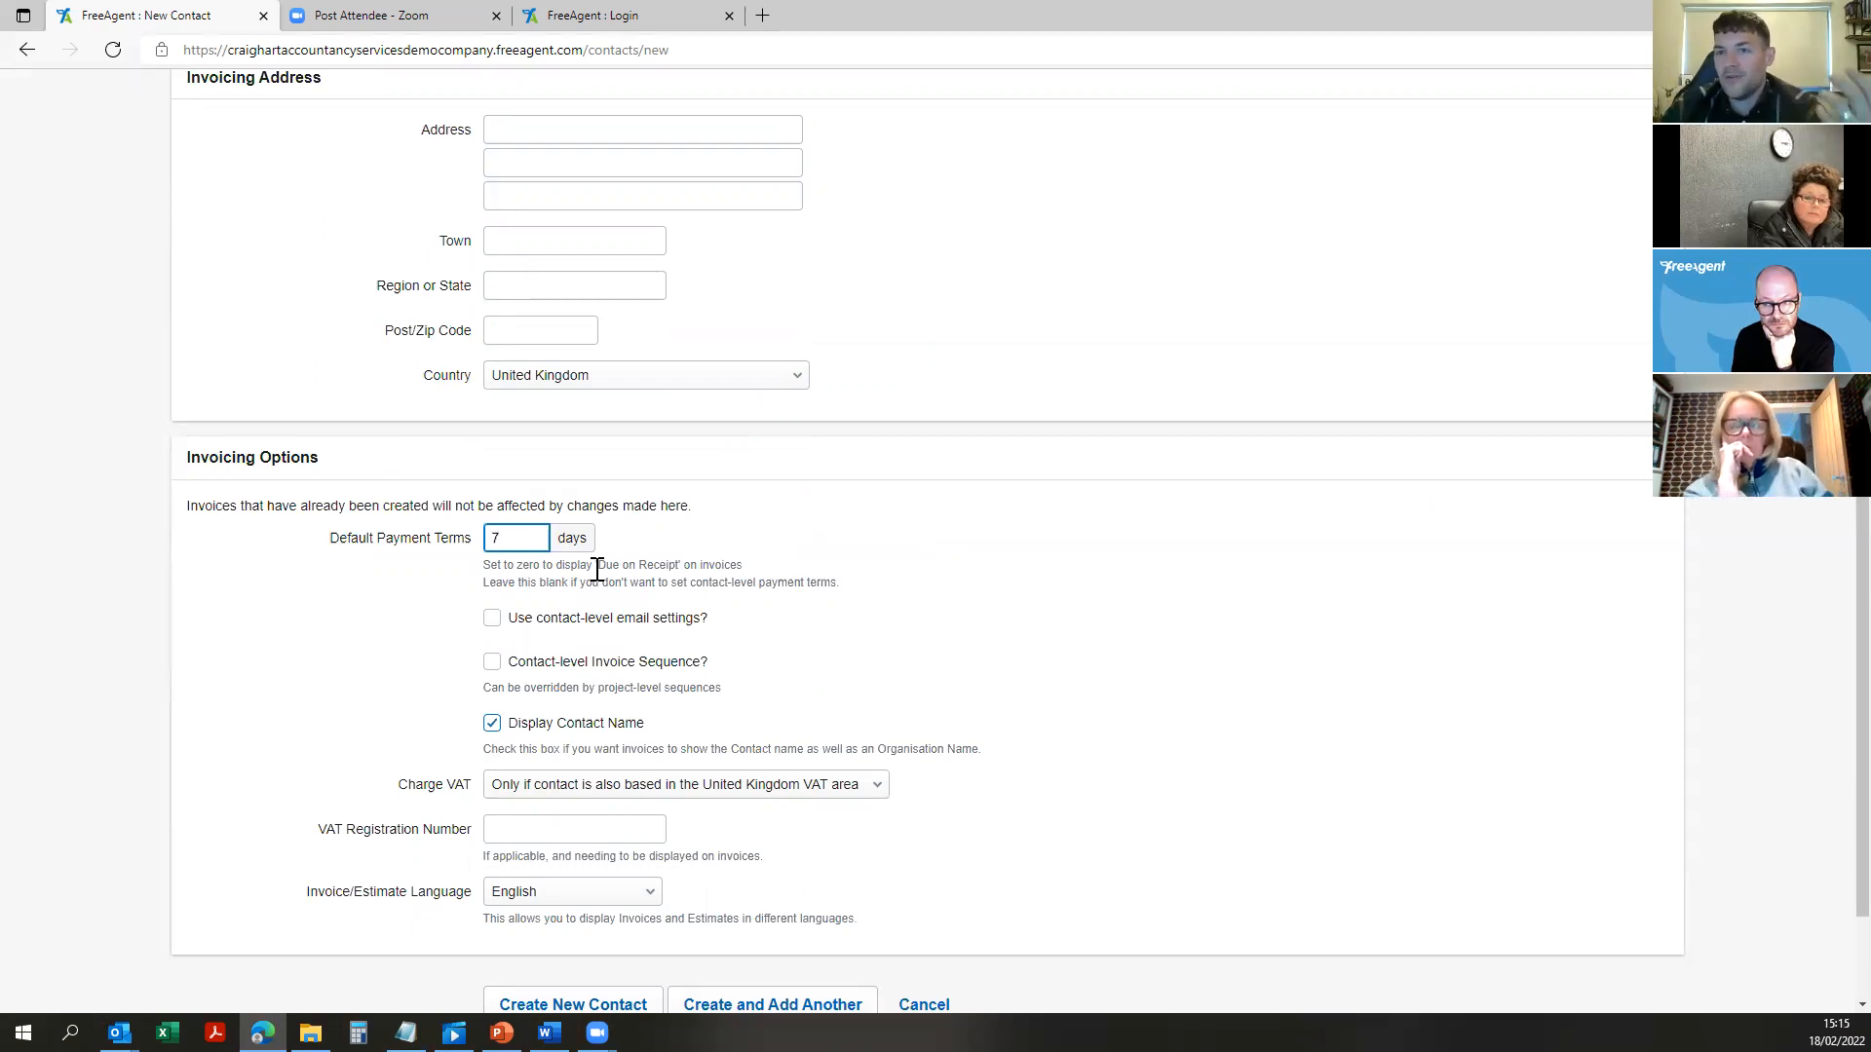
key("BackSpace")
type("0")
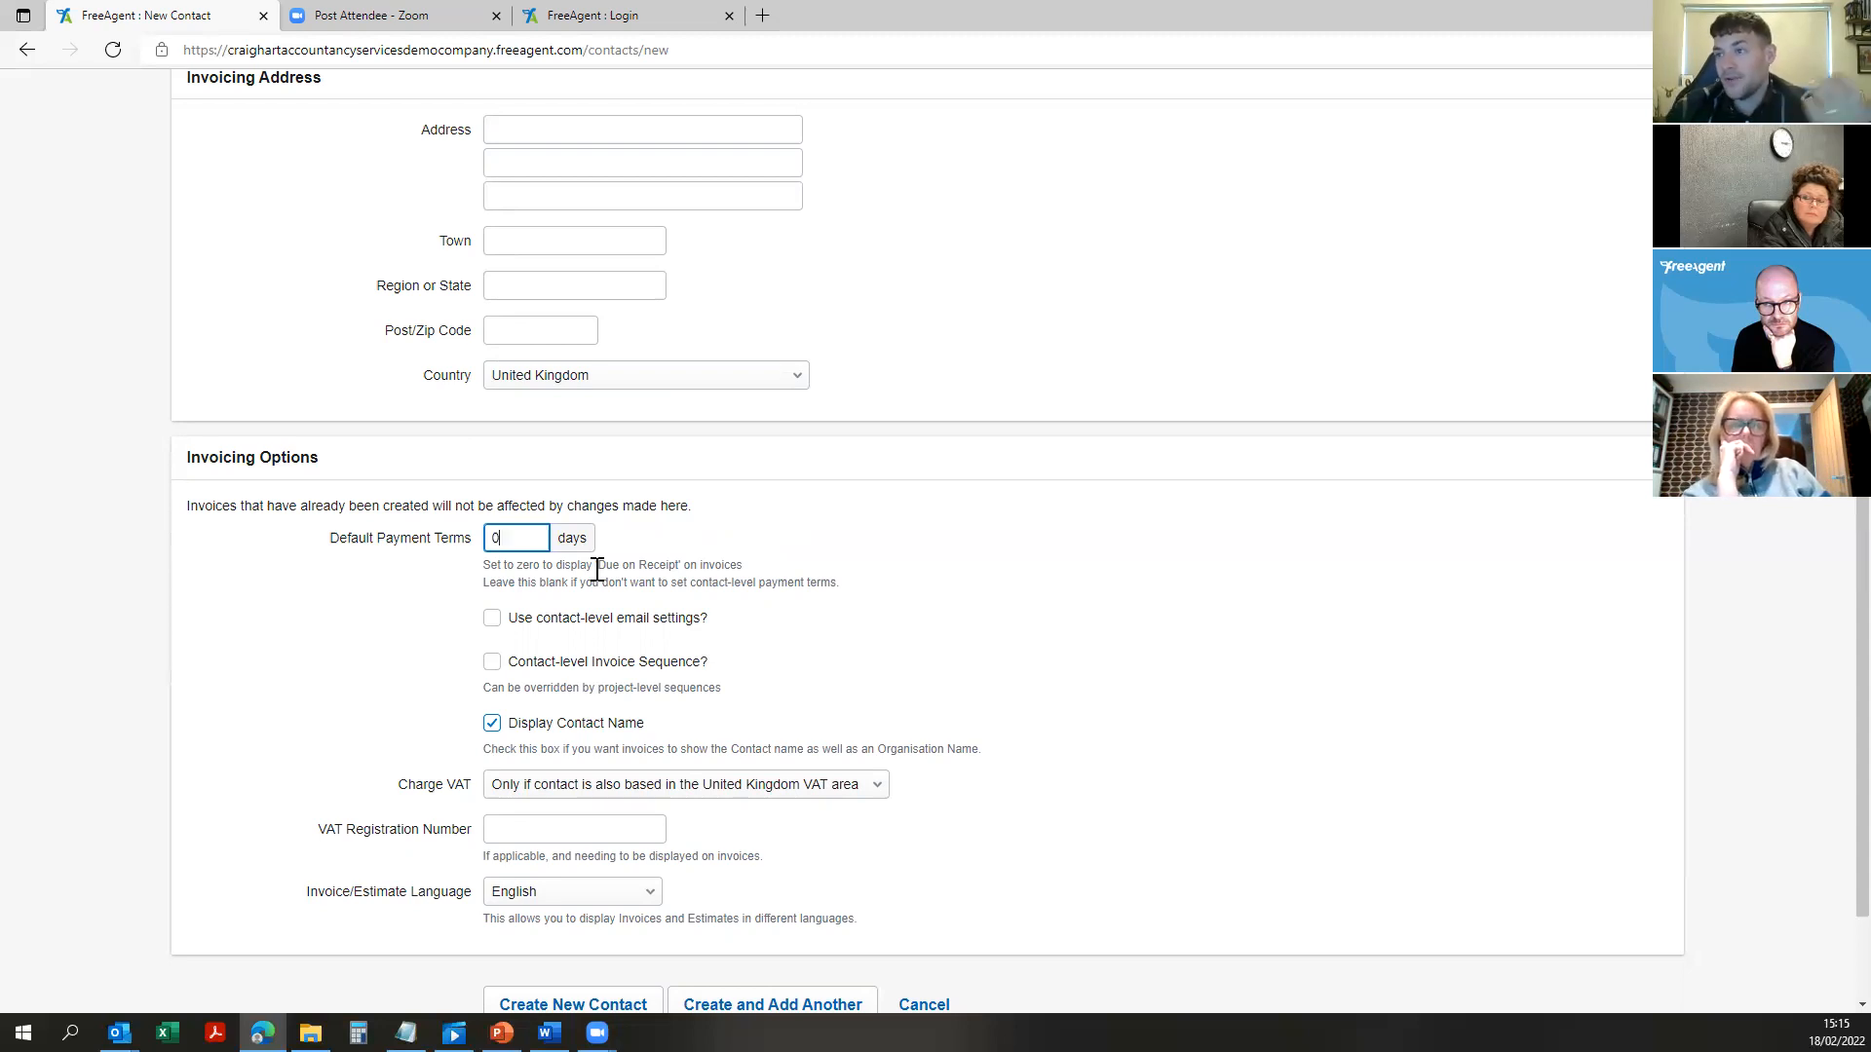
left_click(1218, 553)
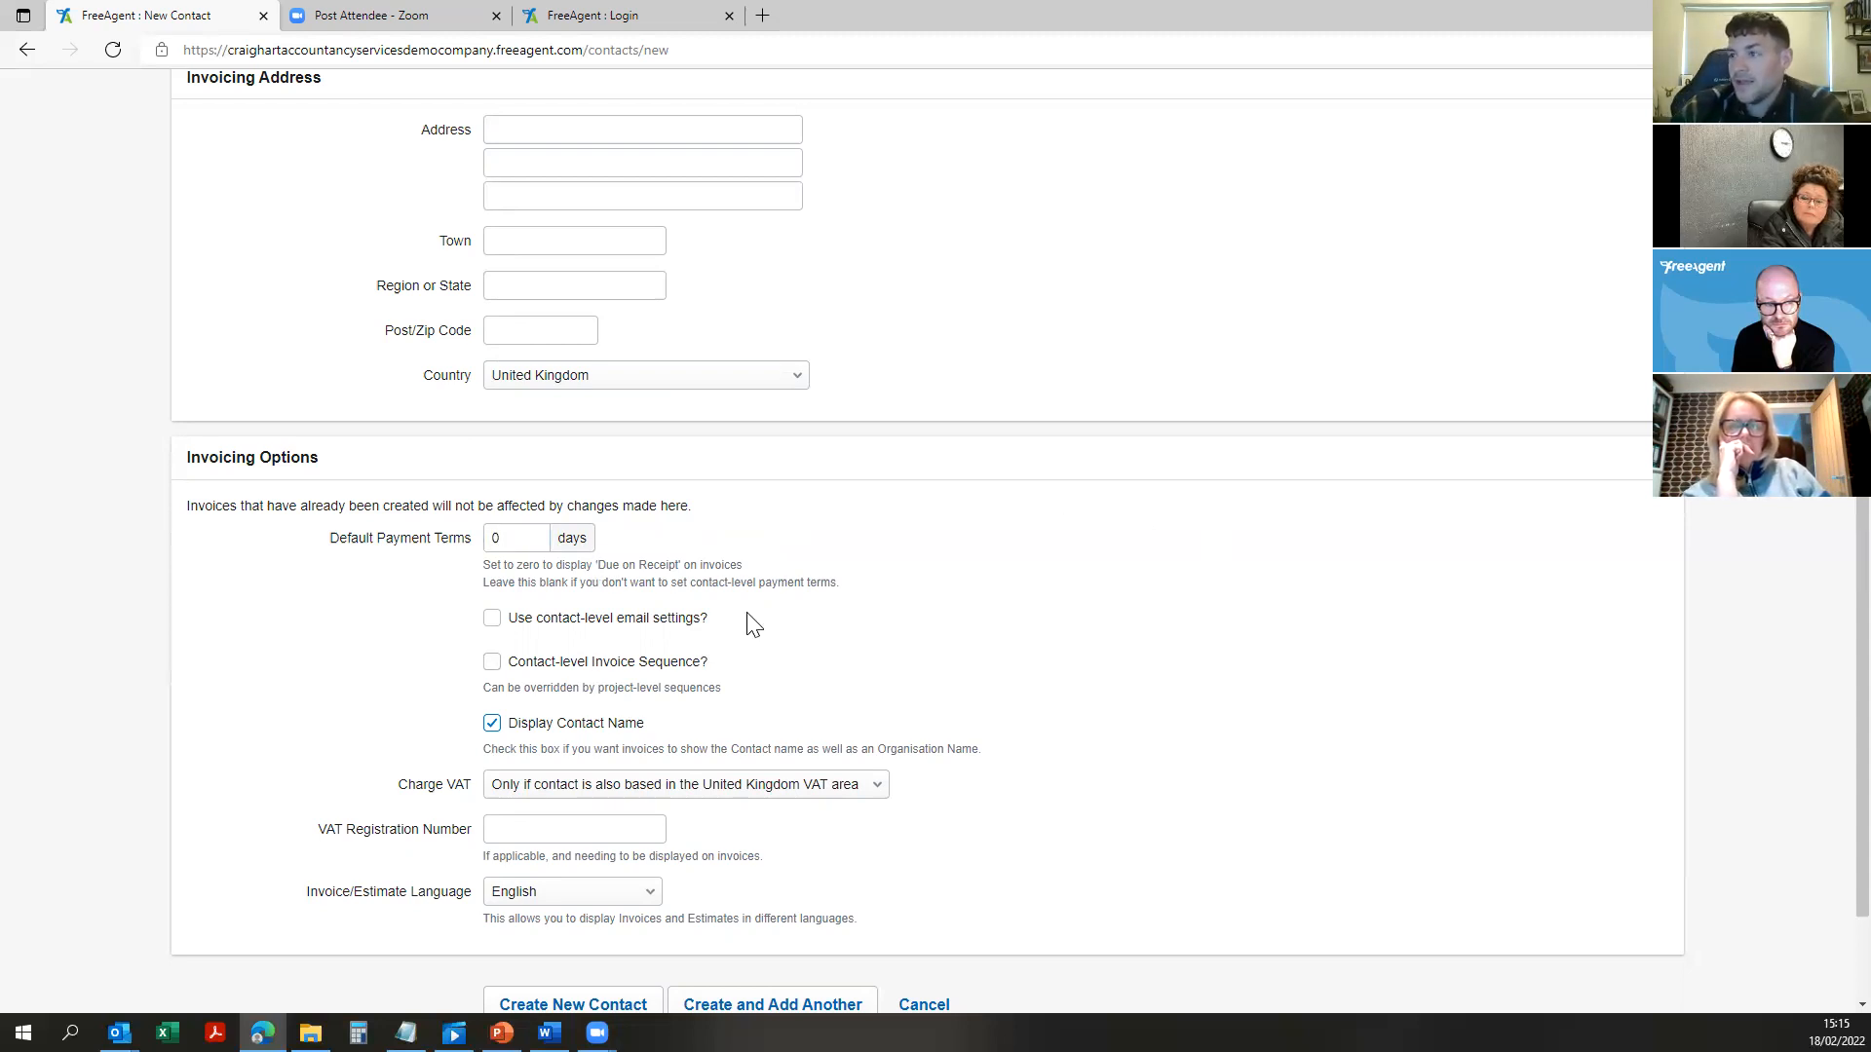
left_click(524, 535)
Step: Try Charge VAT 'Always', revert to 'Only if contact is also based in the UK VAT area', and create the contact
scroll(856, 570, "down", 2)
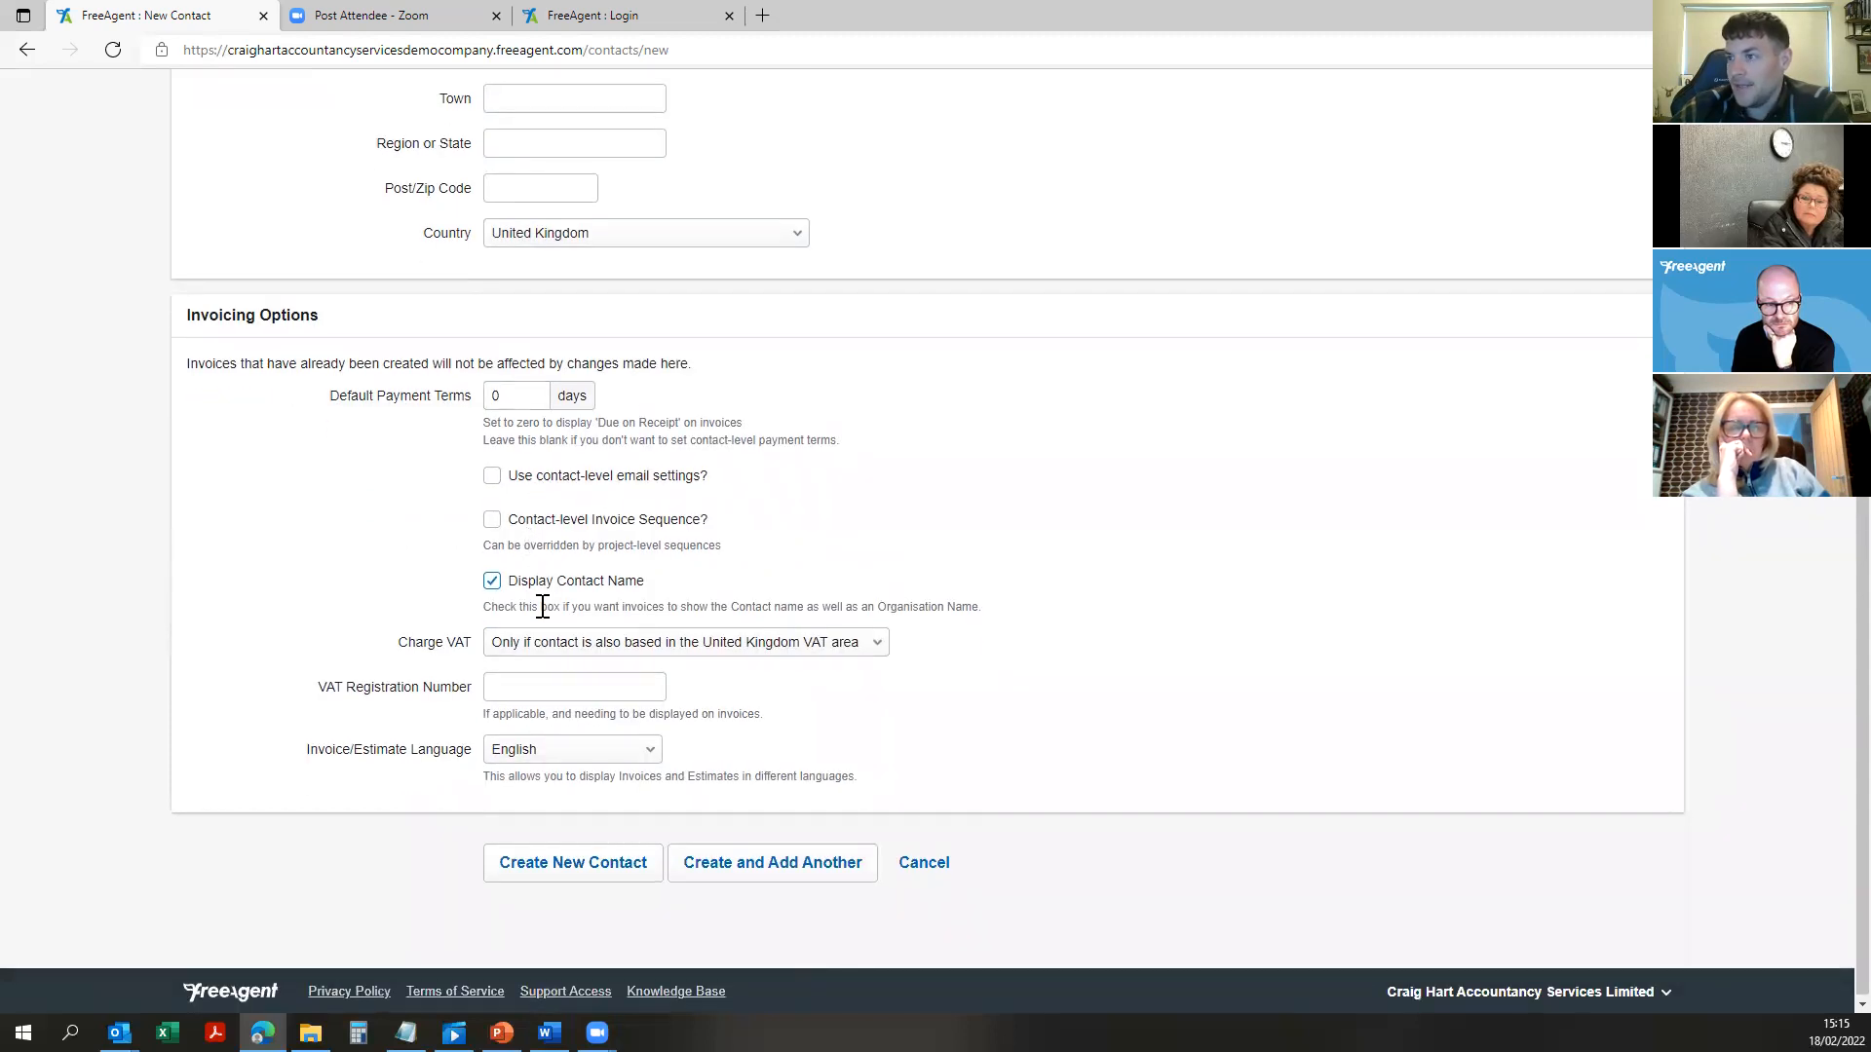
left_click(855, 645)
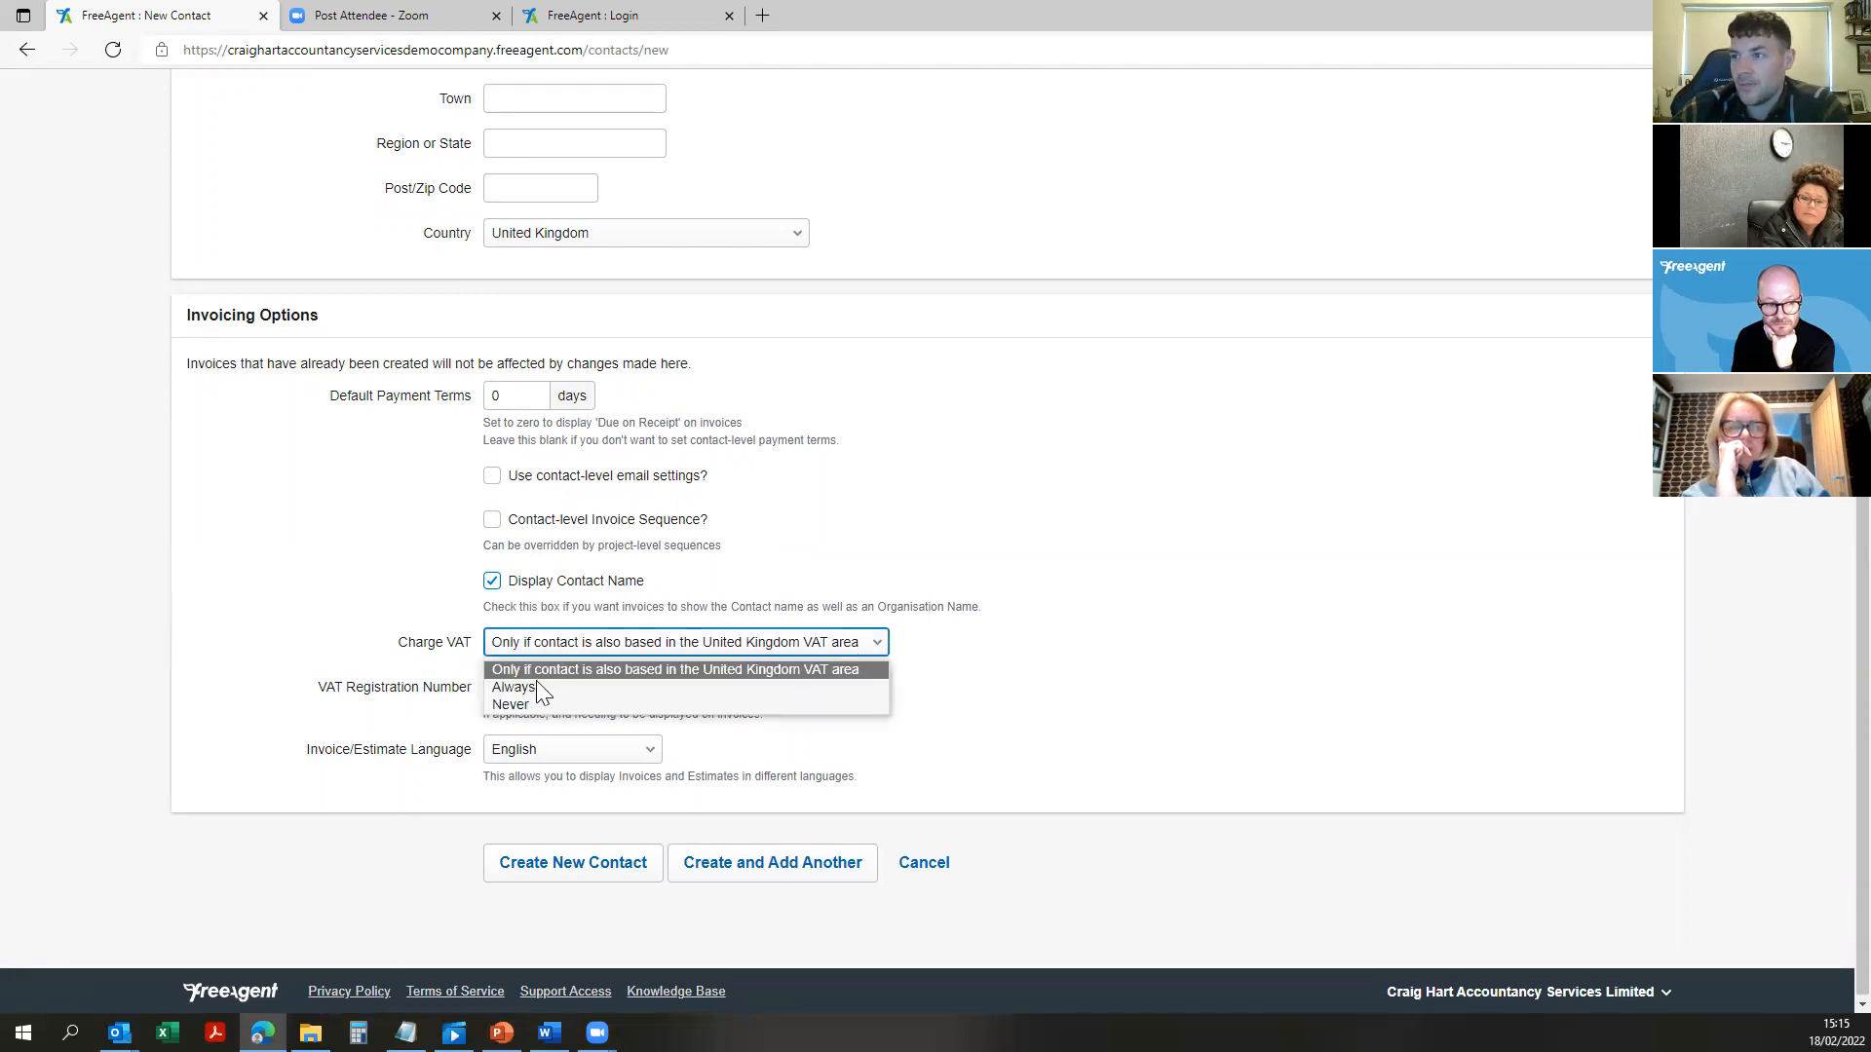
left_click(436, 665)
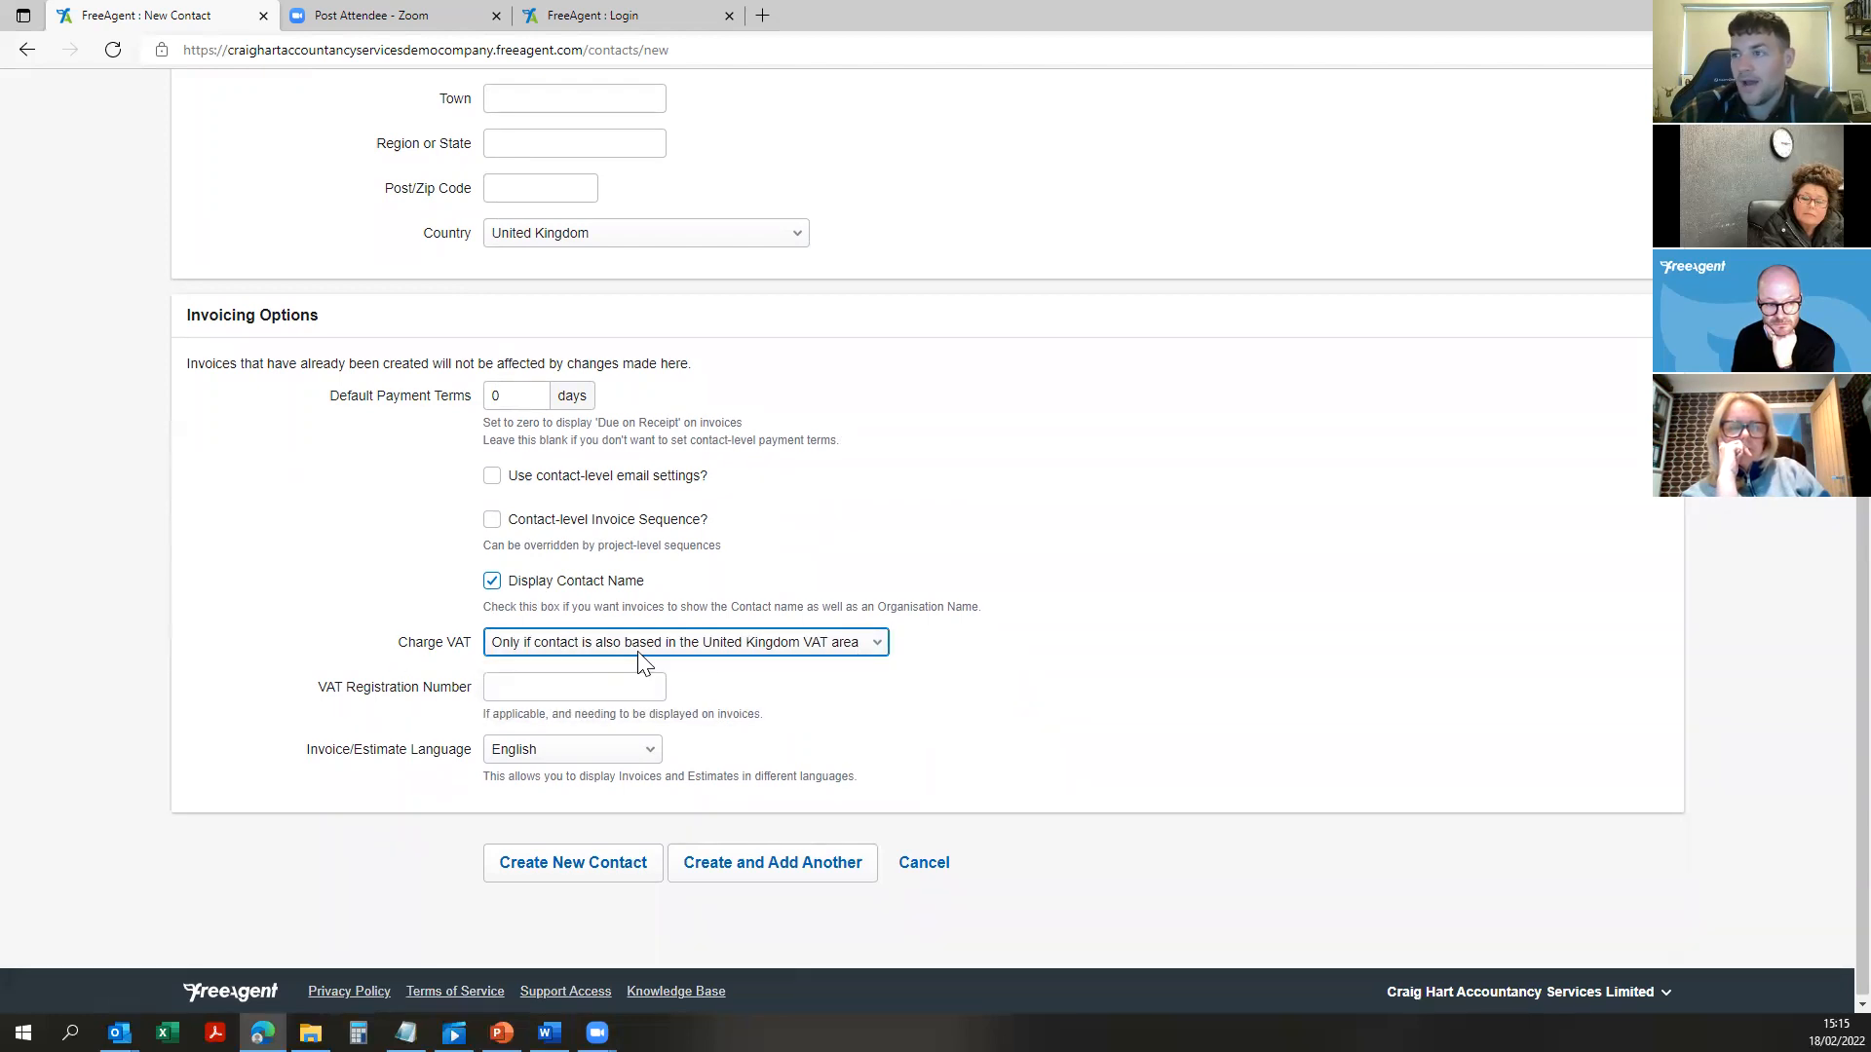
left_click(716, 648)
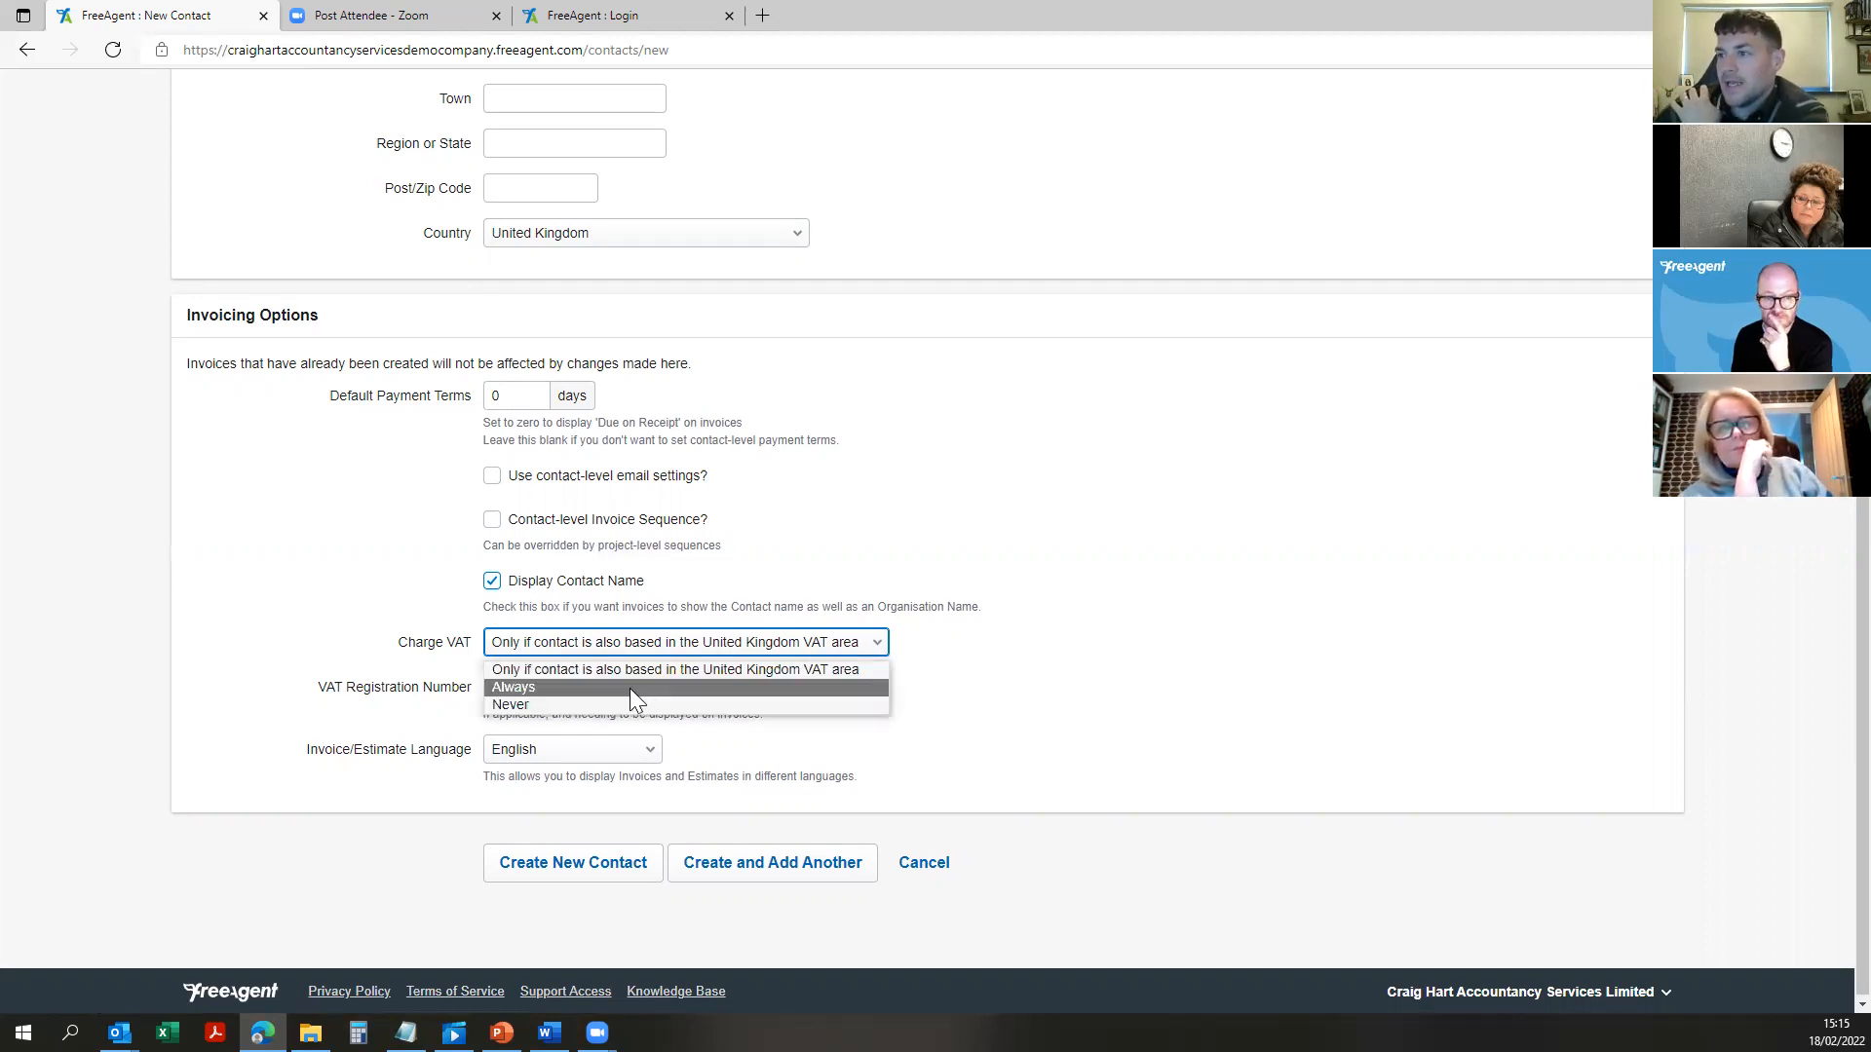
left_click(599, 651)
left_click(684, 638)
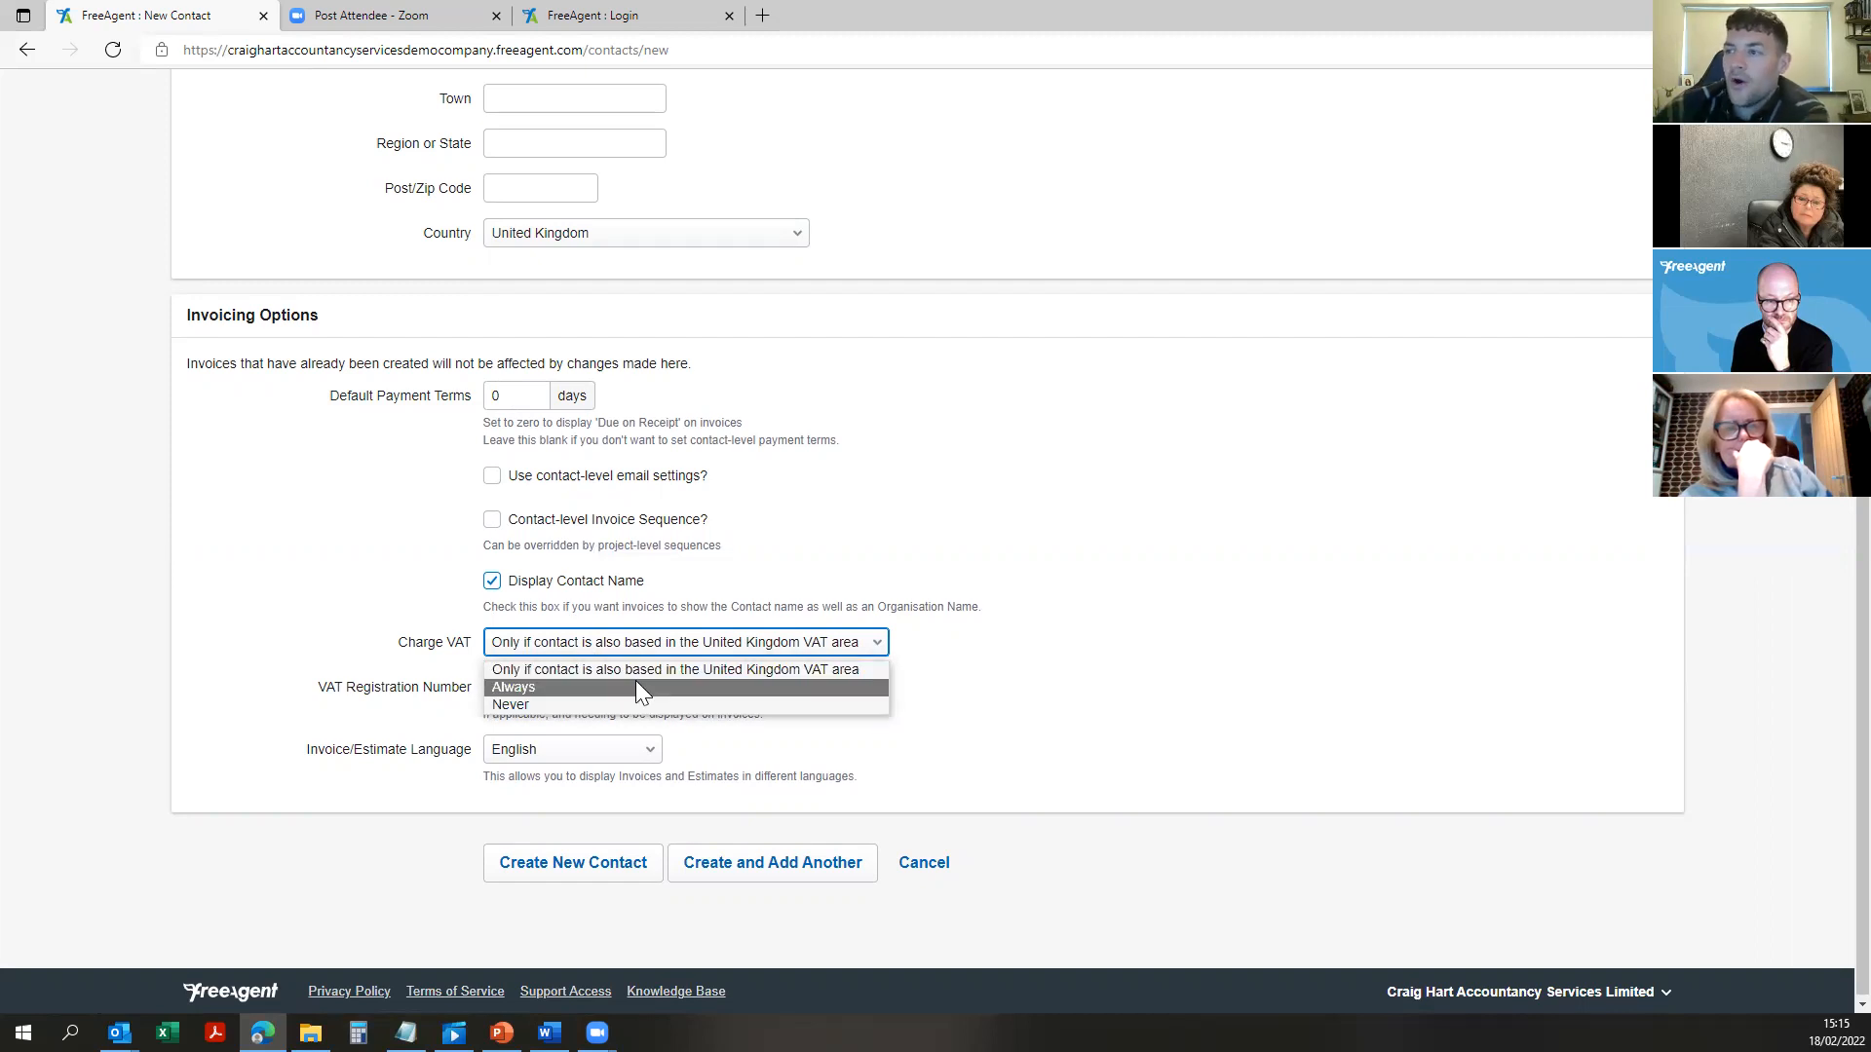
left_click(635, 690)
left_click(647, 643)
left_click(655, 671)
left_click(934, 651)
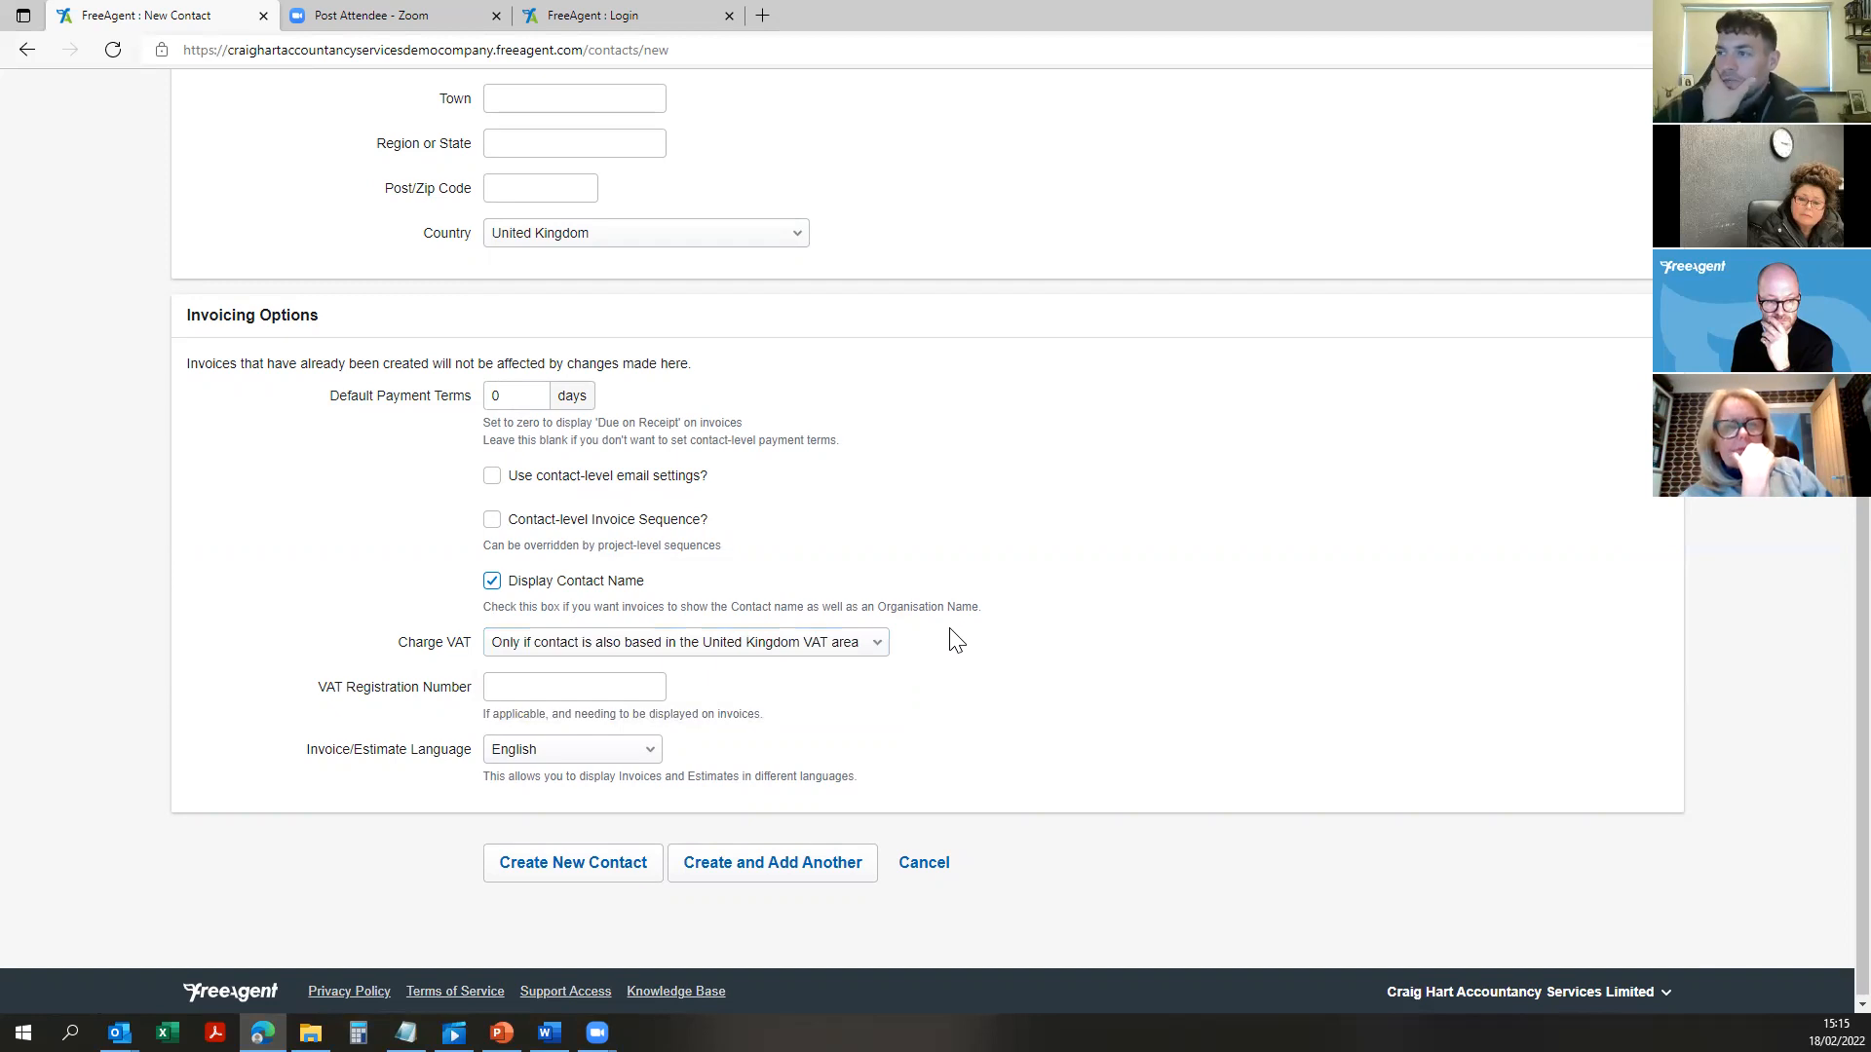
left_click(575, 685)
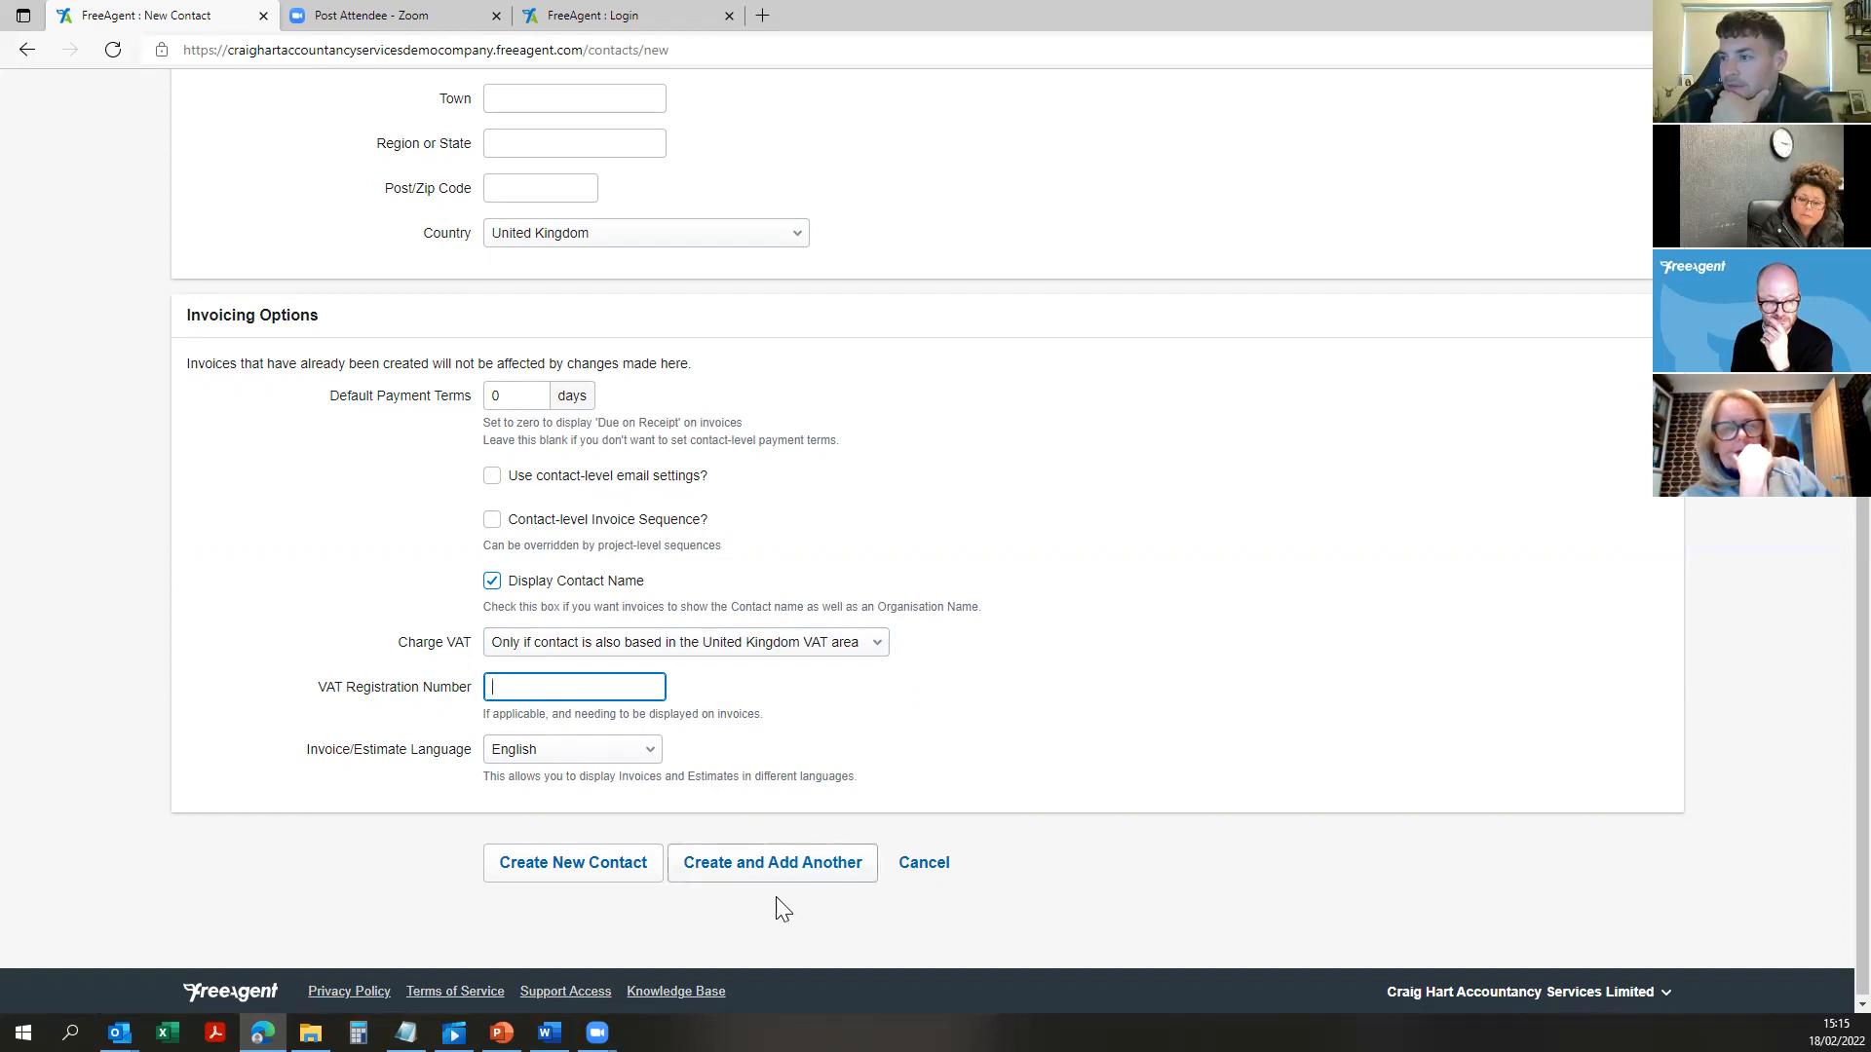
left_click(584, 870)
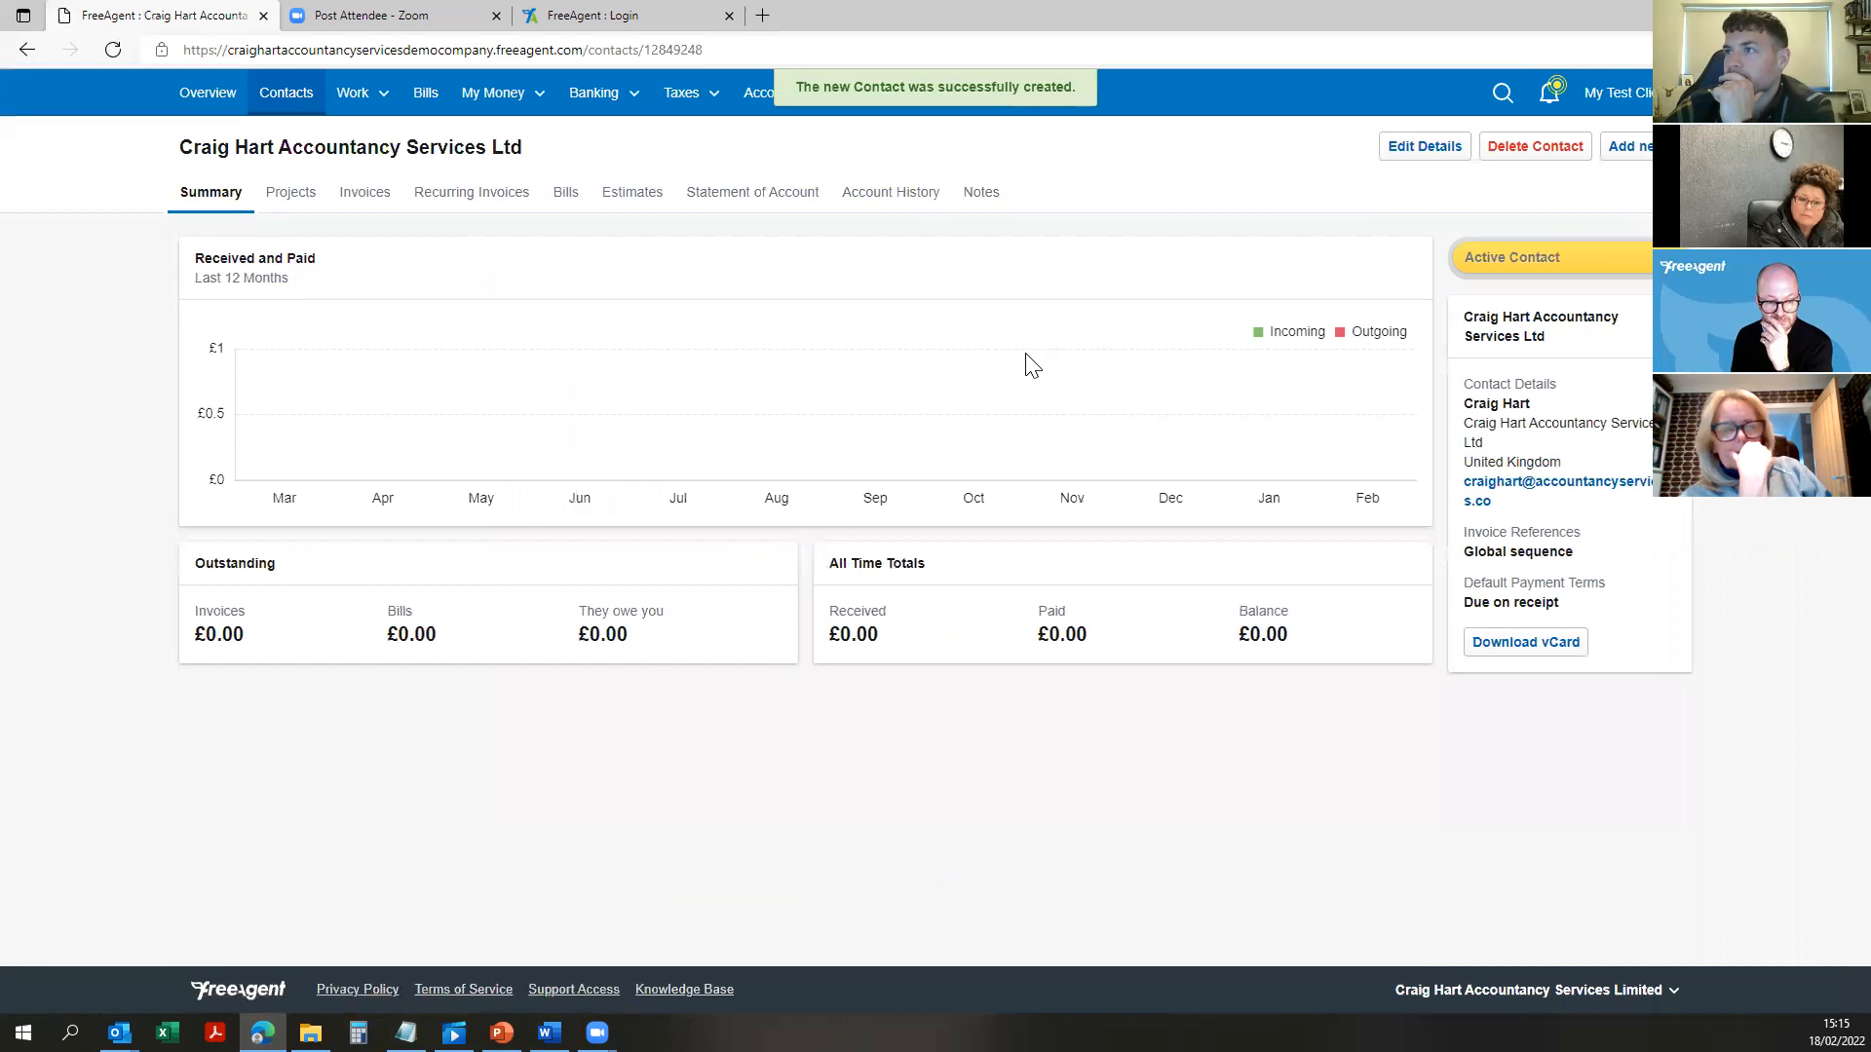
Step: Switch to the contact's empty Invoices tab and bring up the Add new menu
left_click_drag(584, 161, 180, 163)
left_click(362, 192)
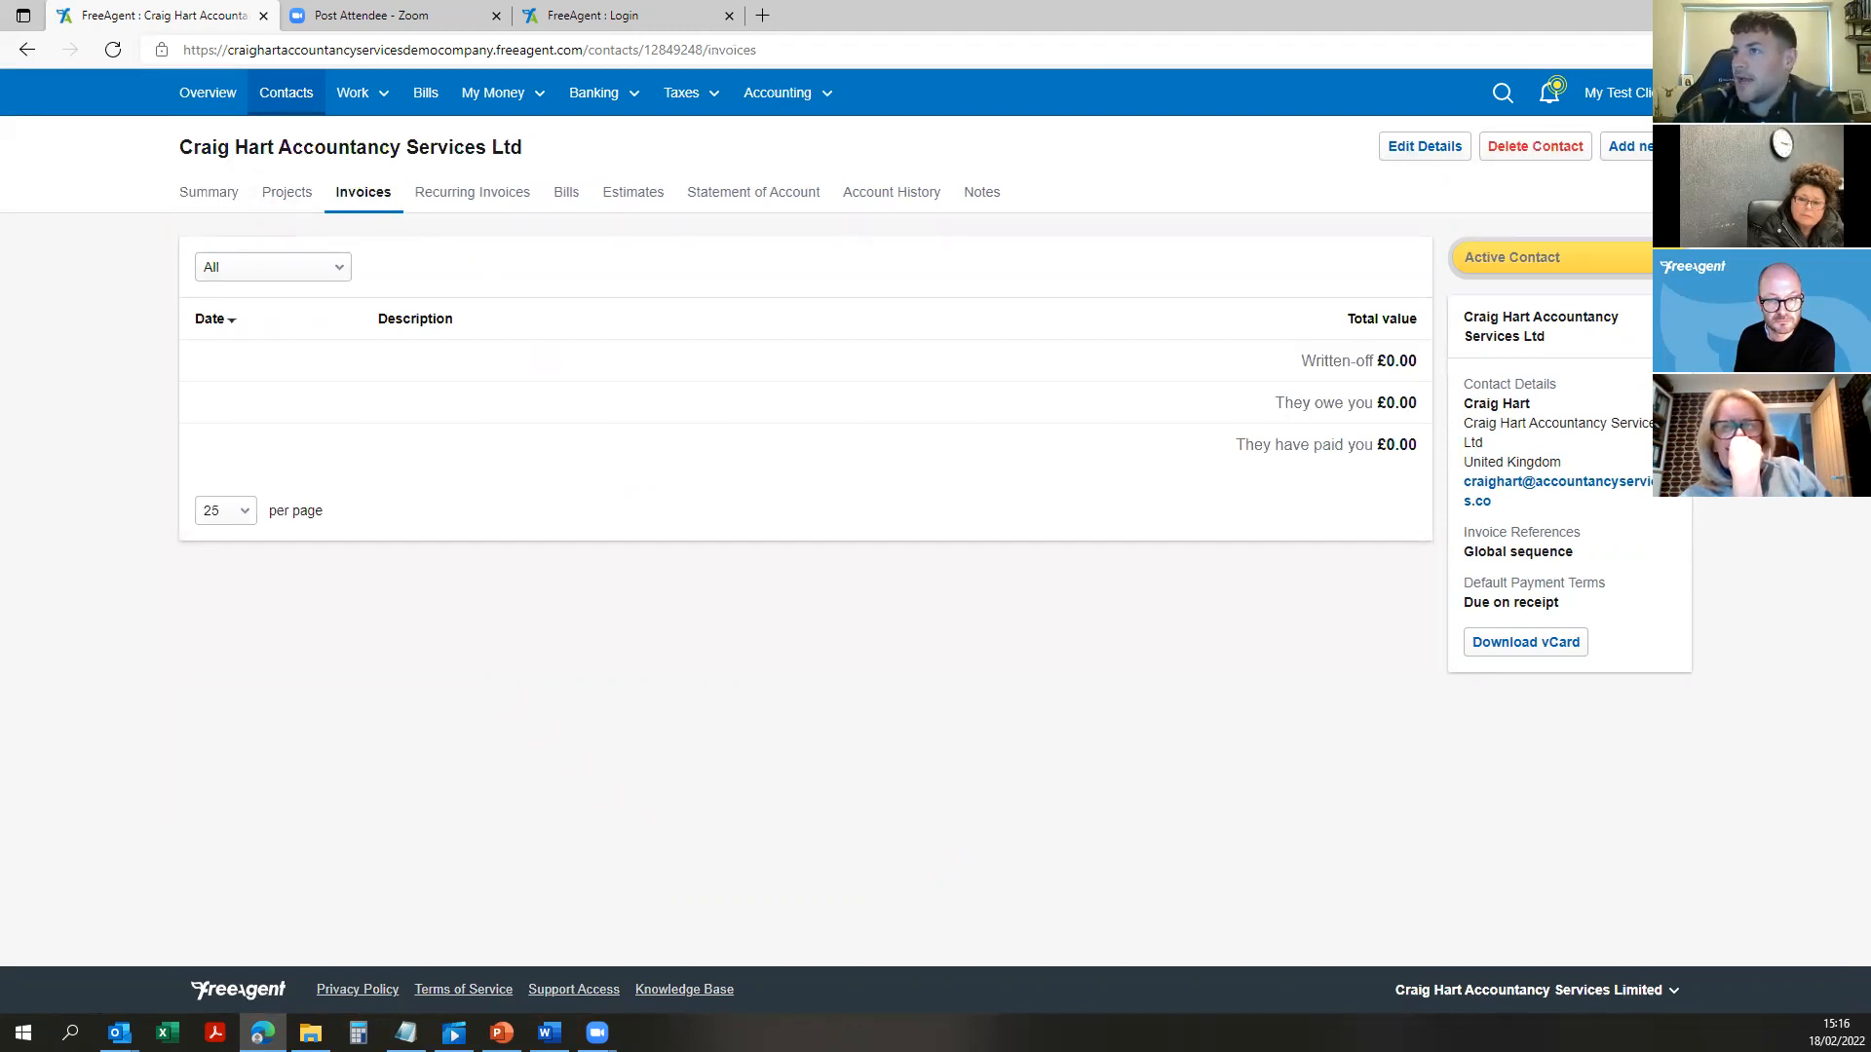
left_click(1625, 146)
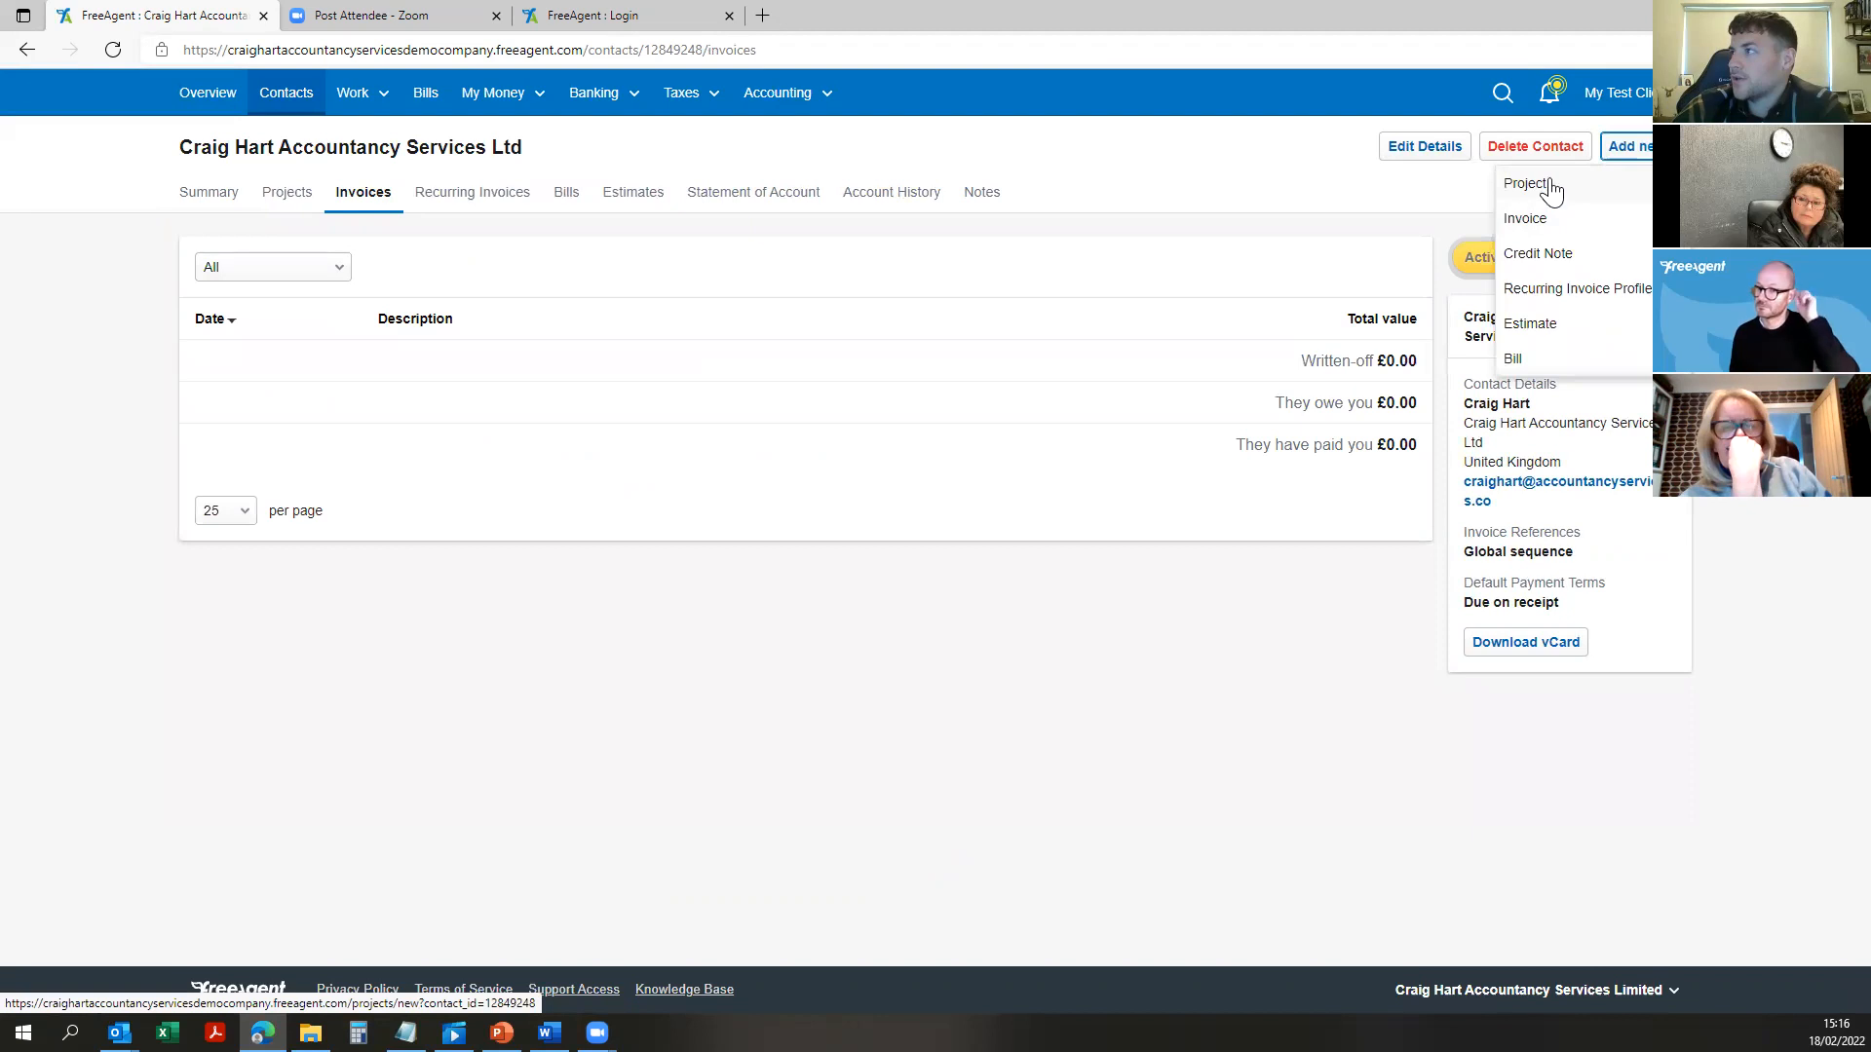
Step: Start a new invoice for the contact and check reference INV182 and the payment terms
left_click(1557, 234)
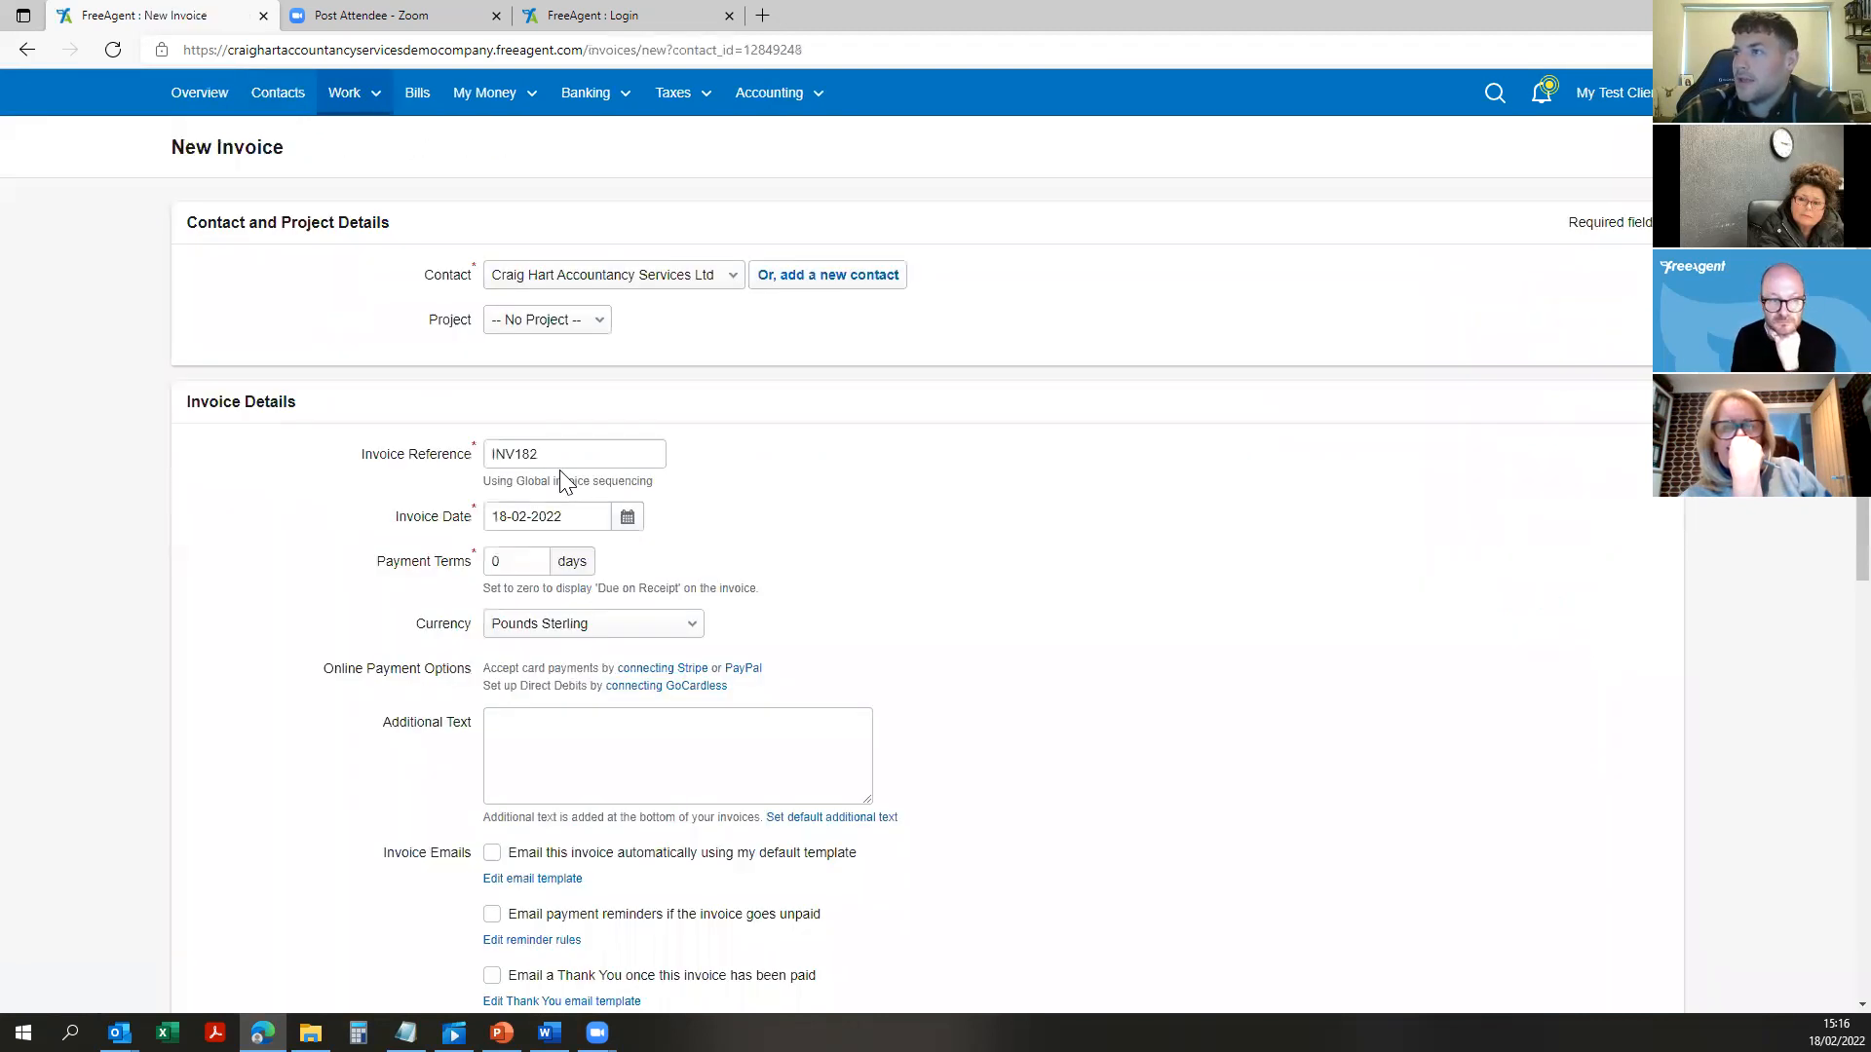
scroll(673, 399, "down", 2)
left_click(573, 310)
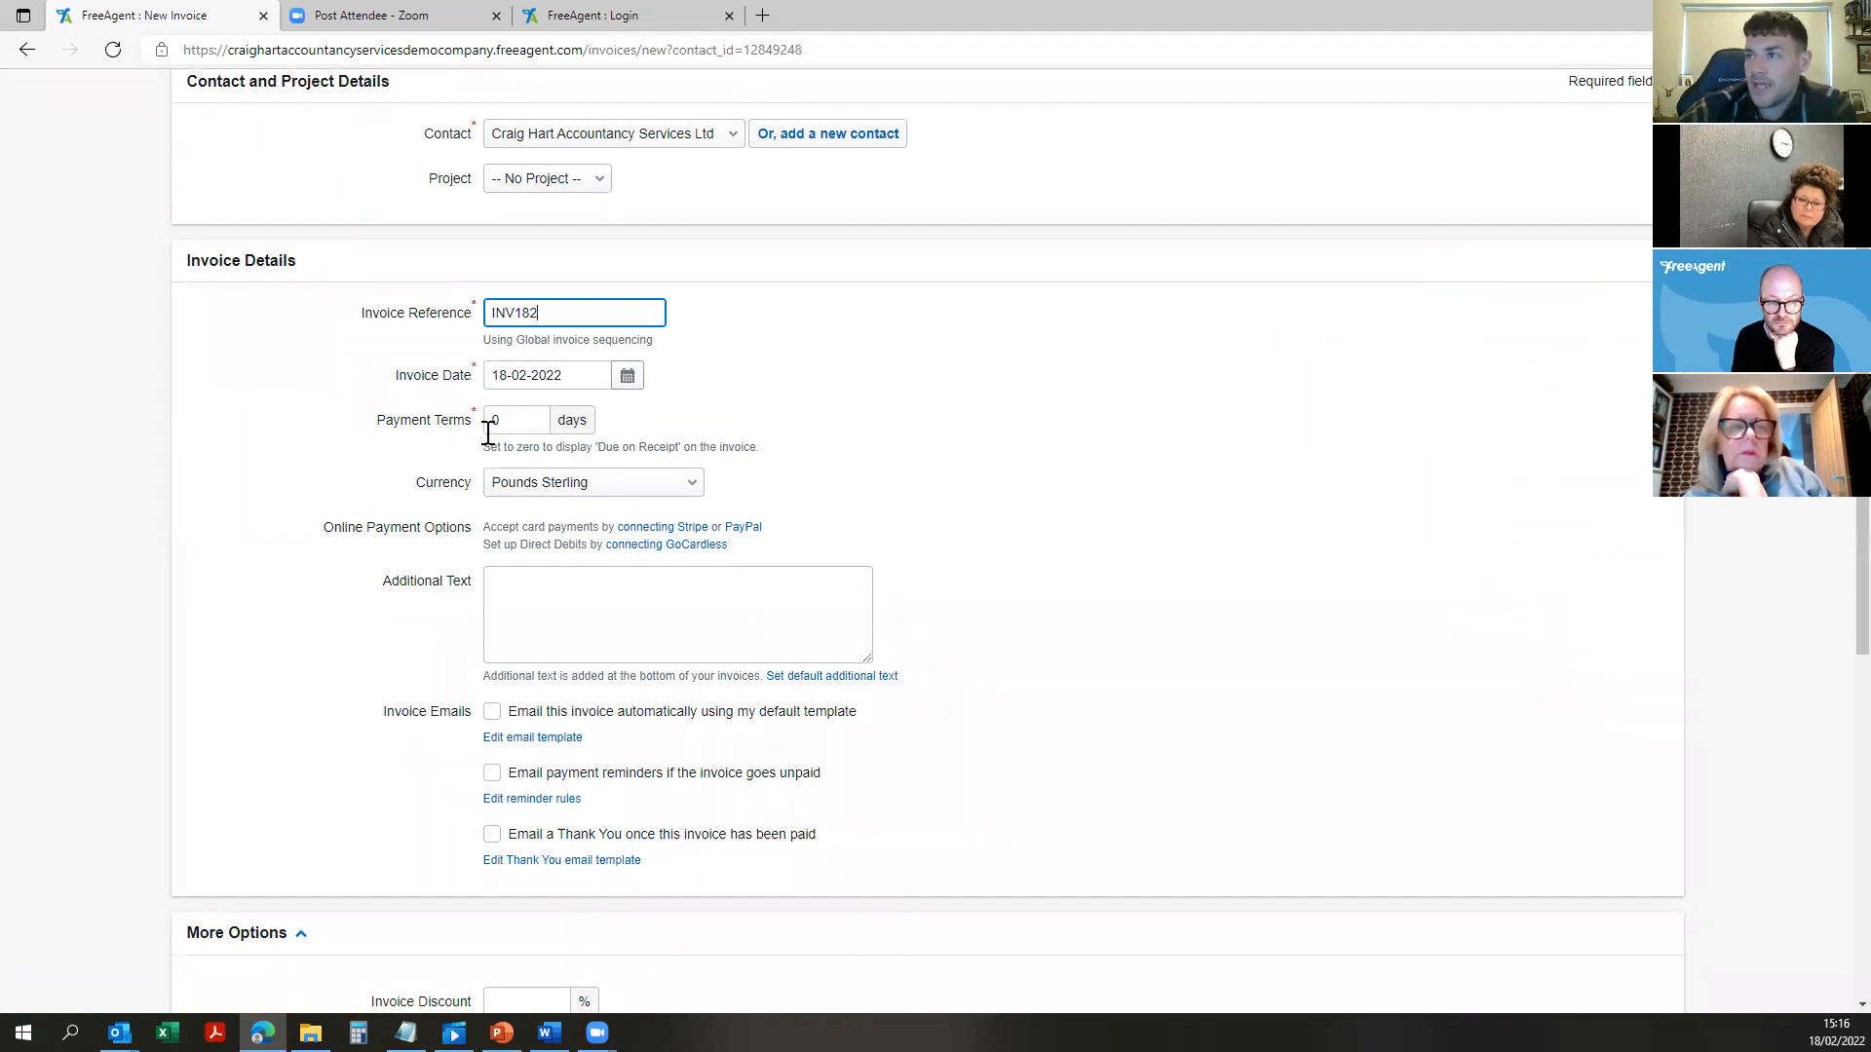
left_click(518, 420)
left_click(716, 407)
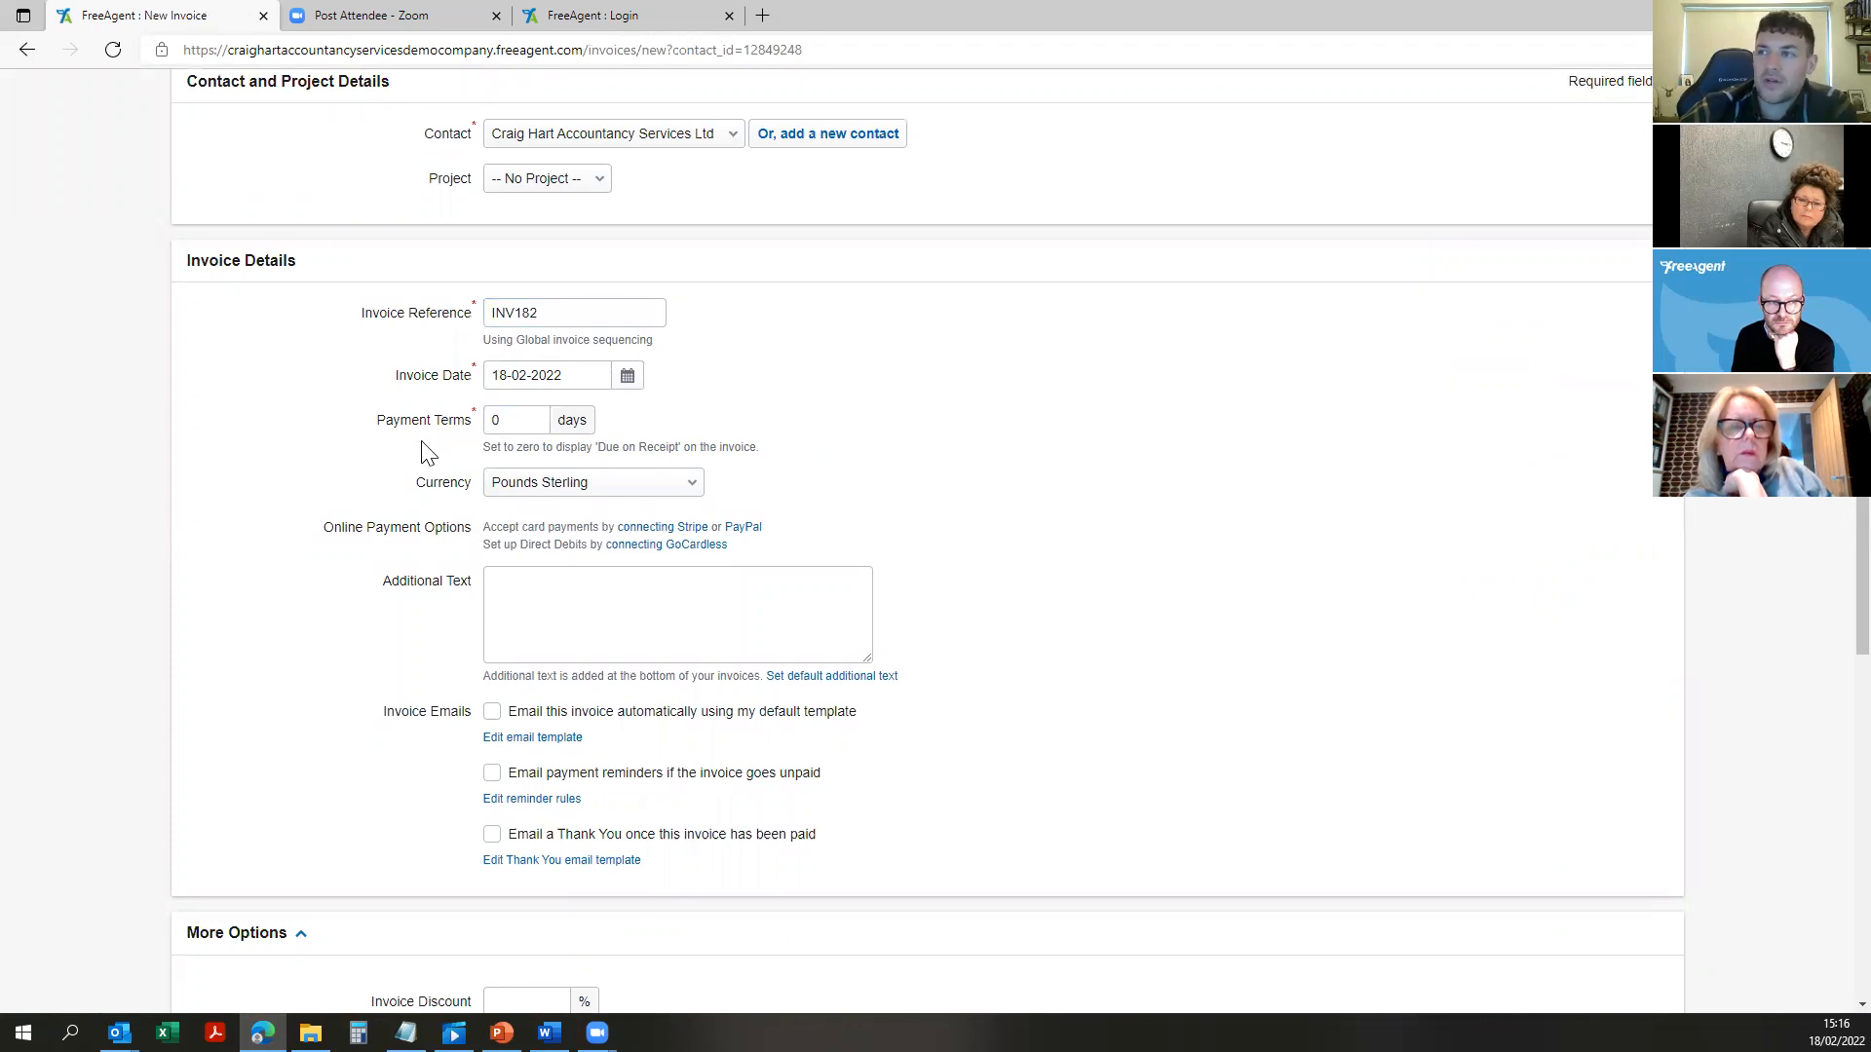
Step: Review the additional text box, then set the invoice date to 21 February 2022
left_click(710, 622)
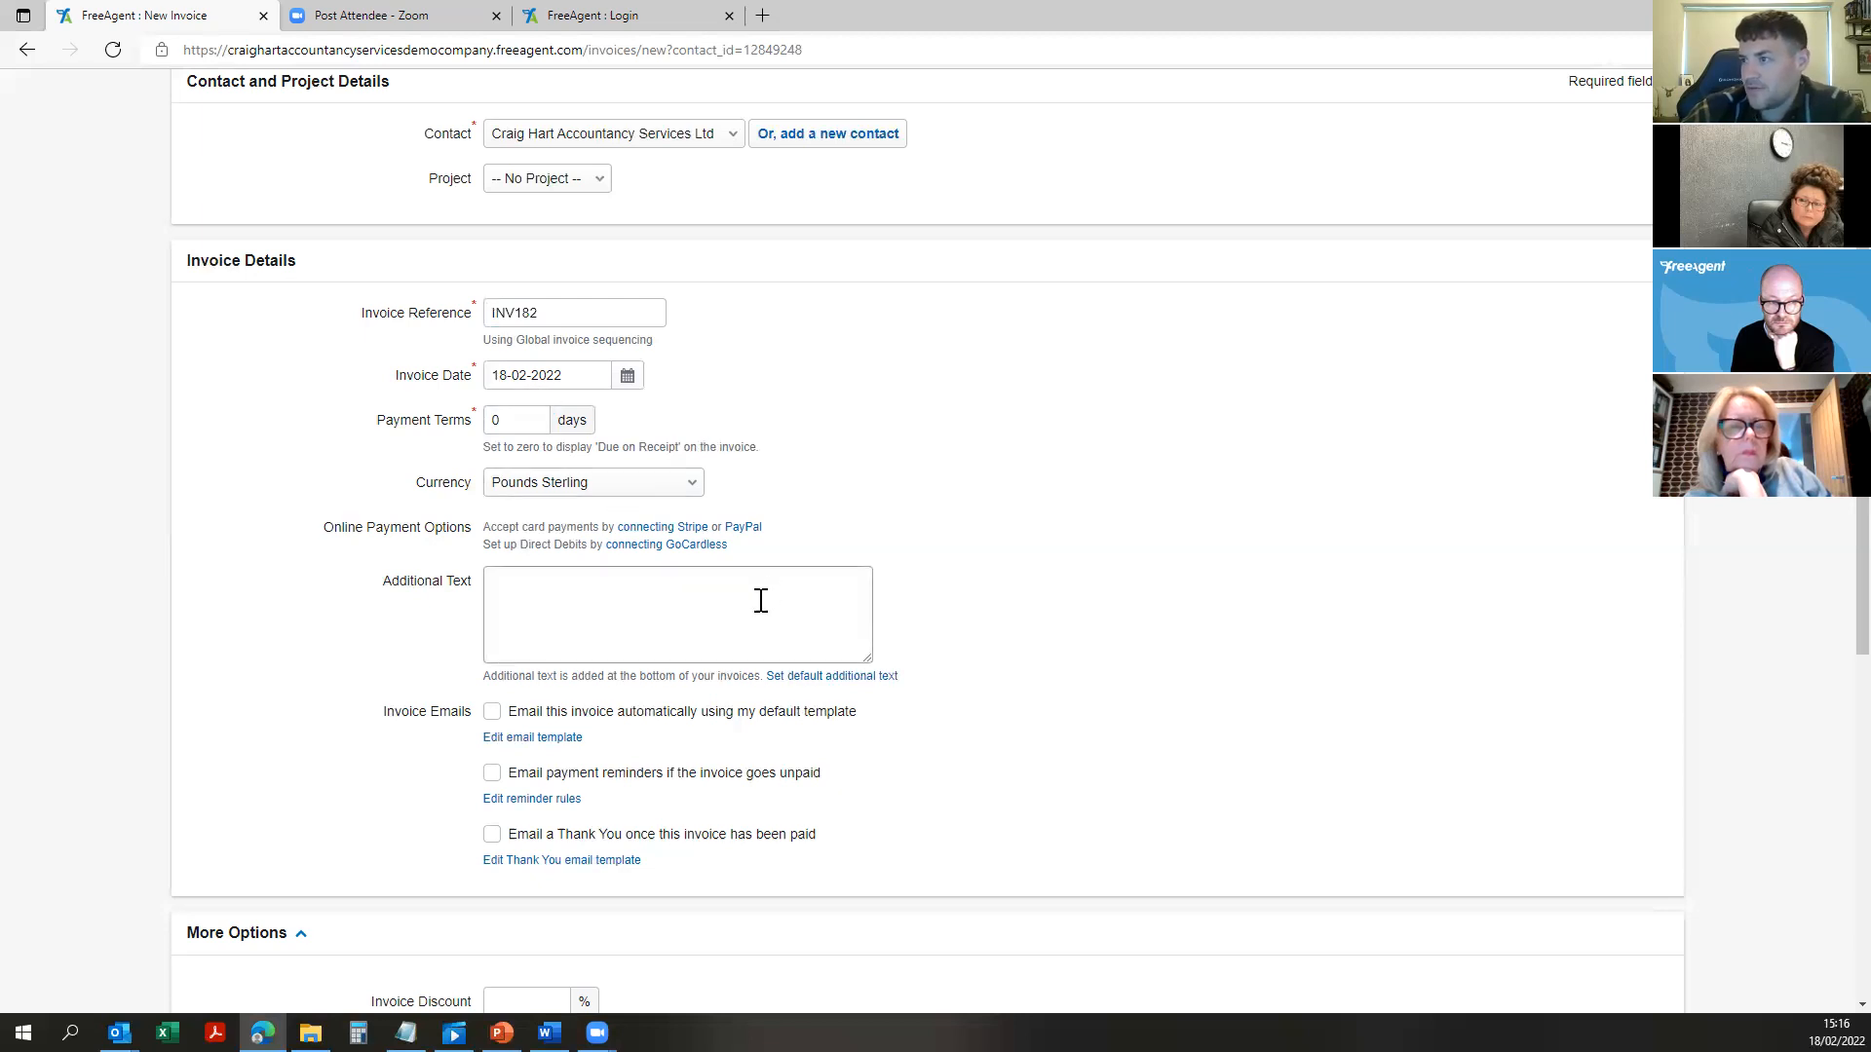
left_click(515, 585)
scroll(541, 568, "down", 1)
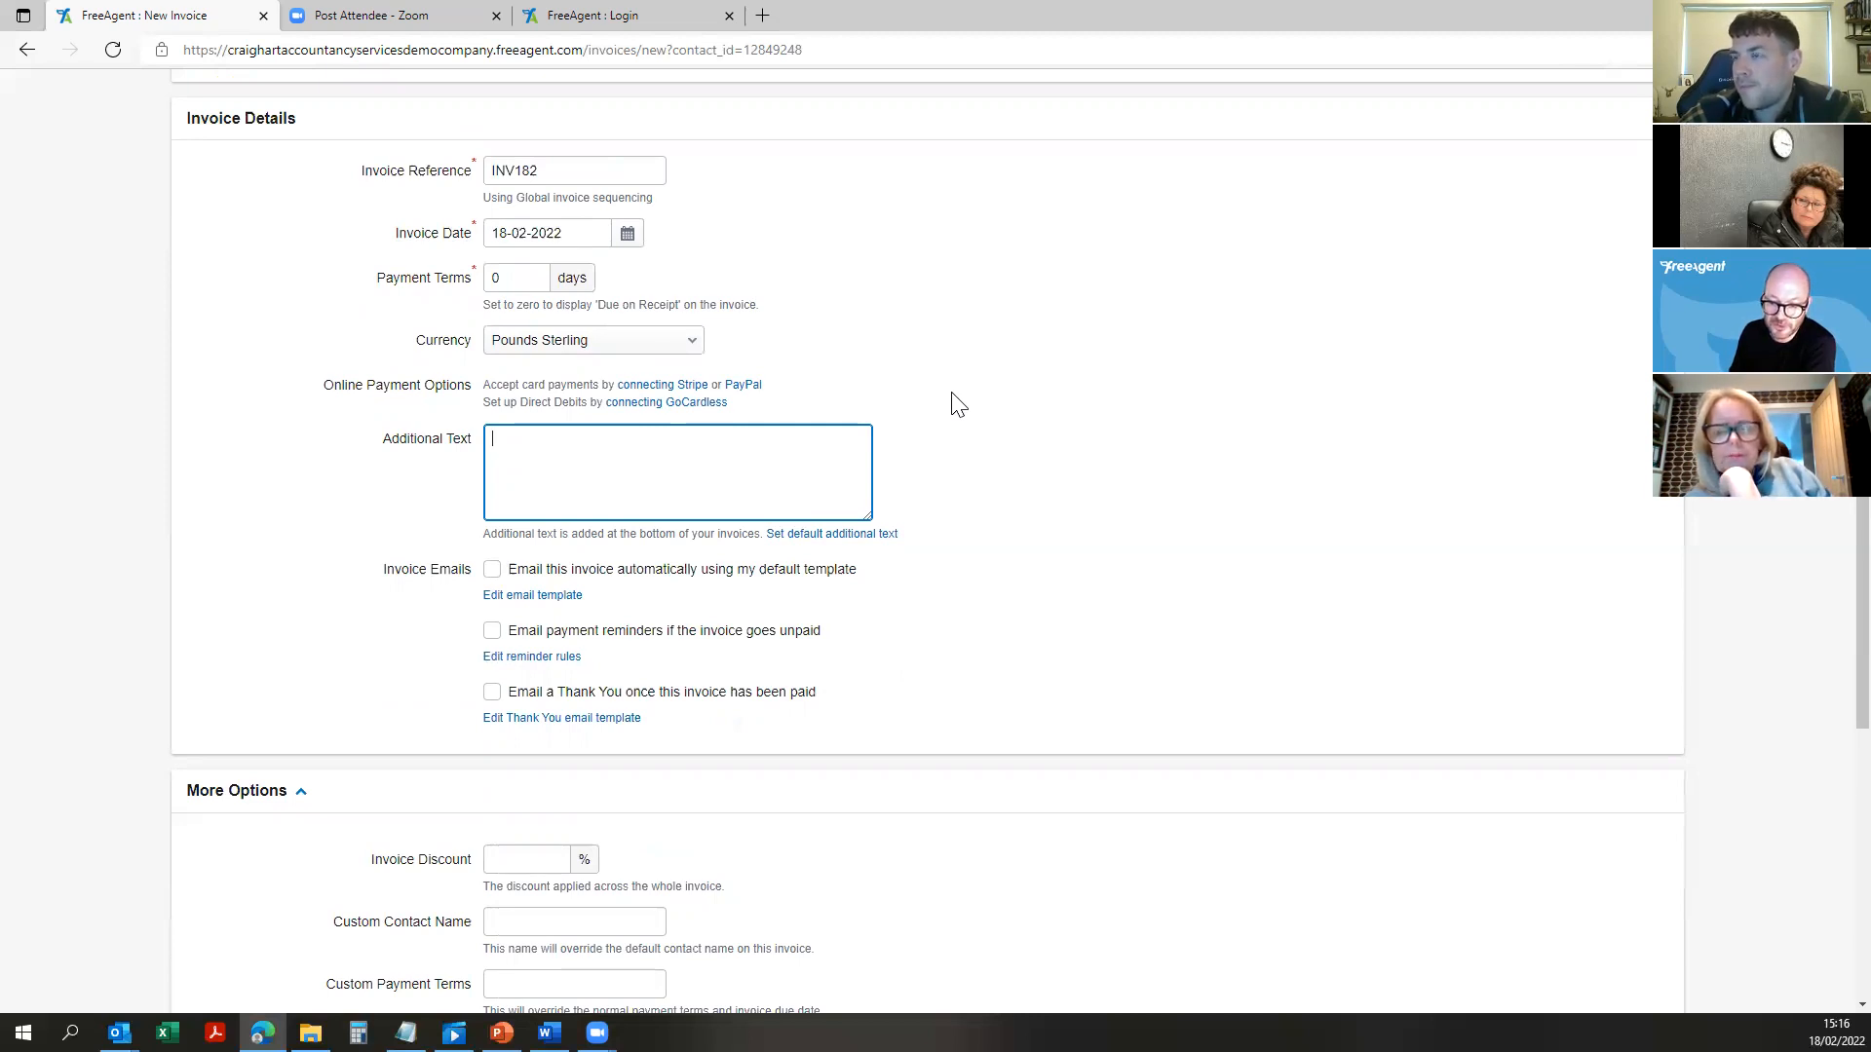
left_click(631, 237)
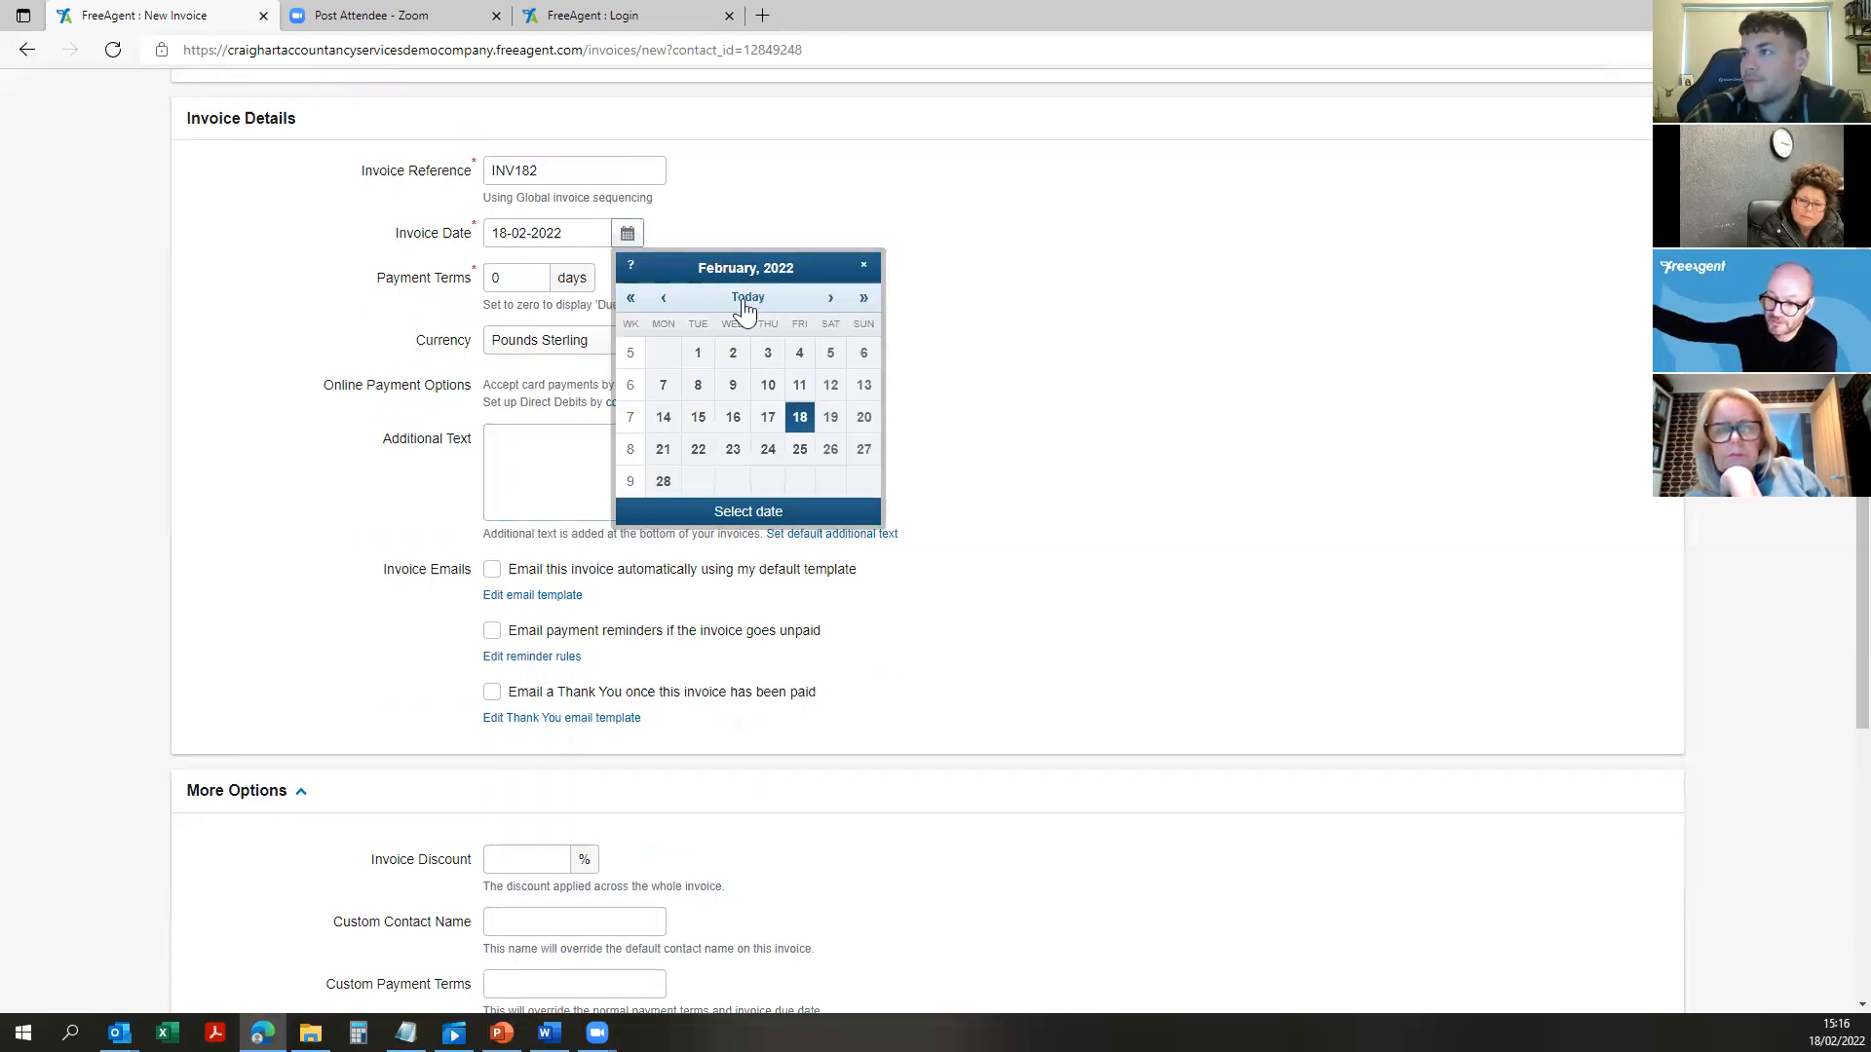
left_click(663, 453)
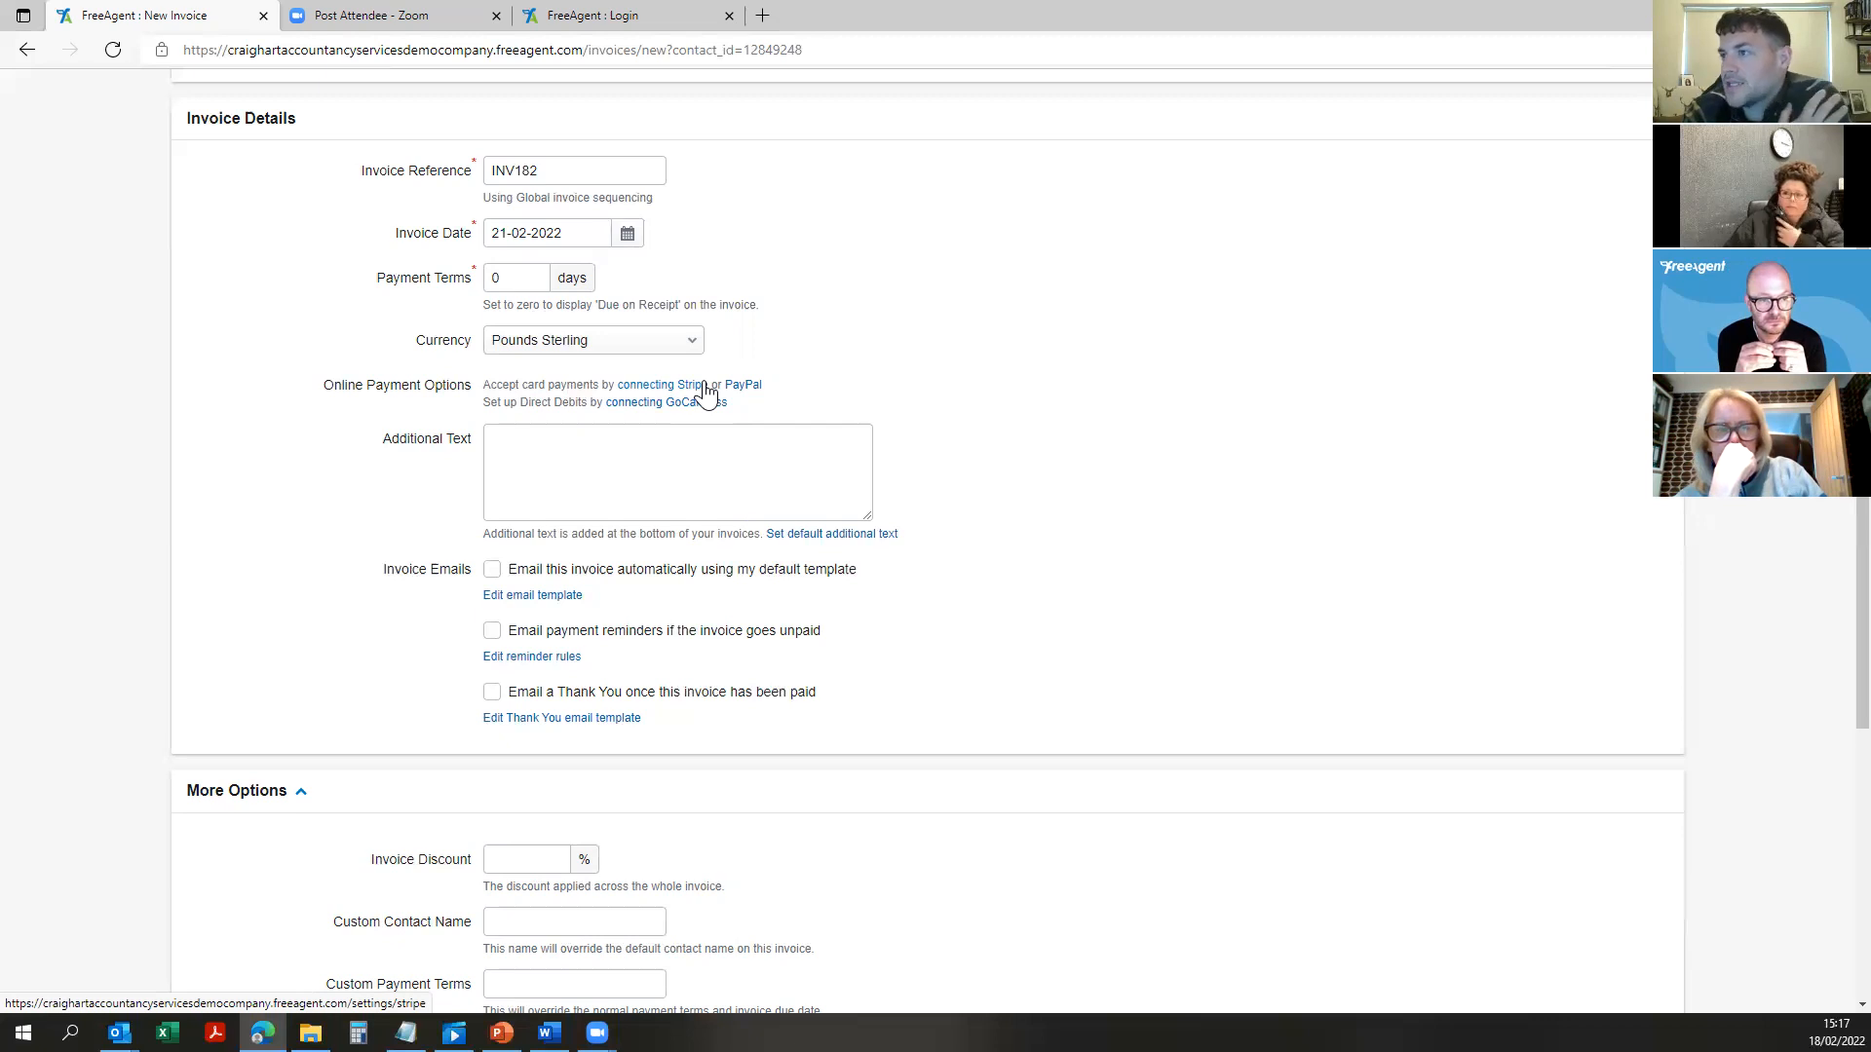
Step: Tick 'Email this invoice automatically' and review the email template's recipient, subject and greeting
left_click(491, 570)
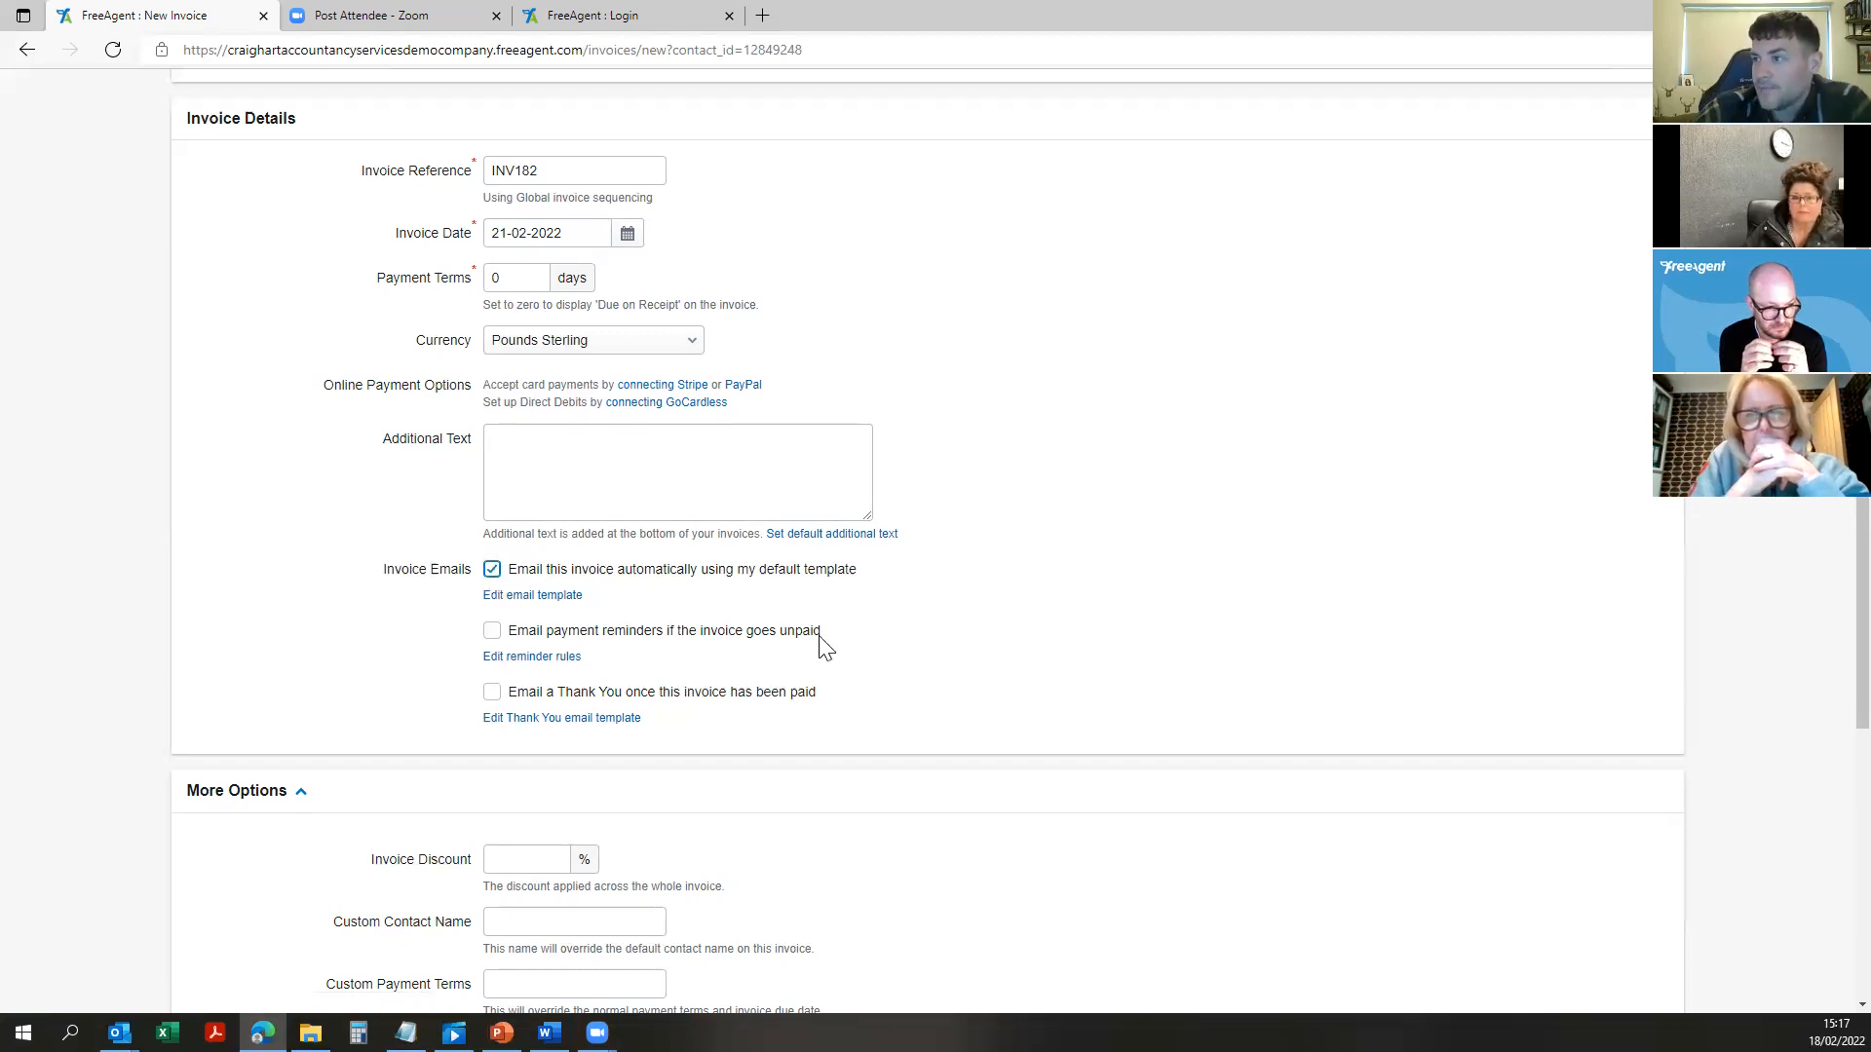
left_click(532, 596)
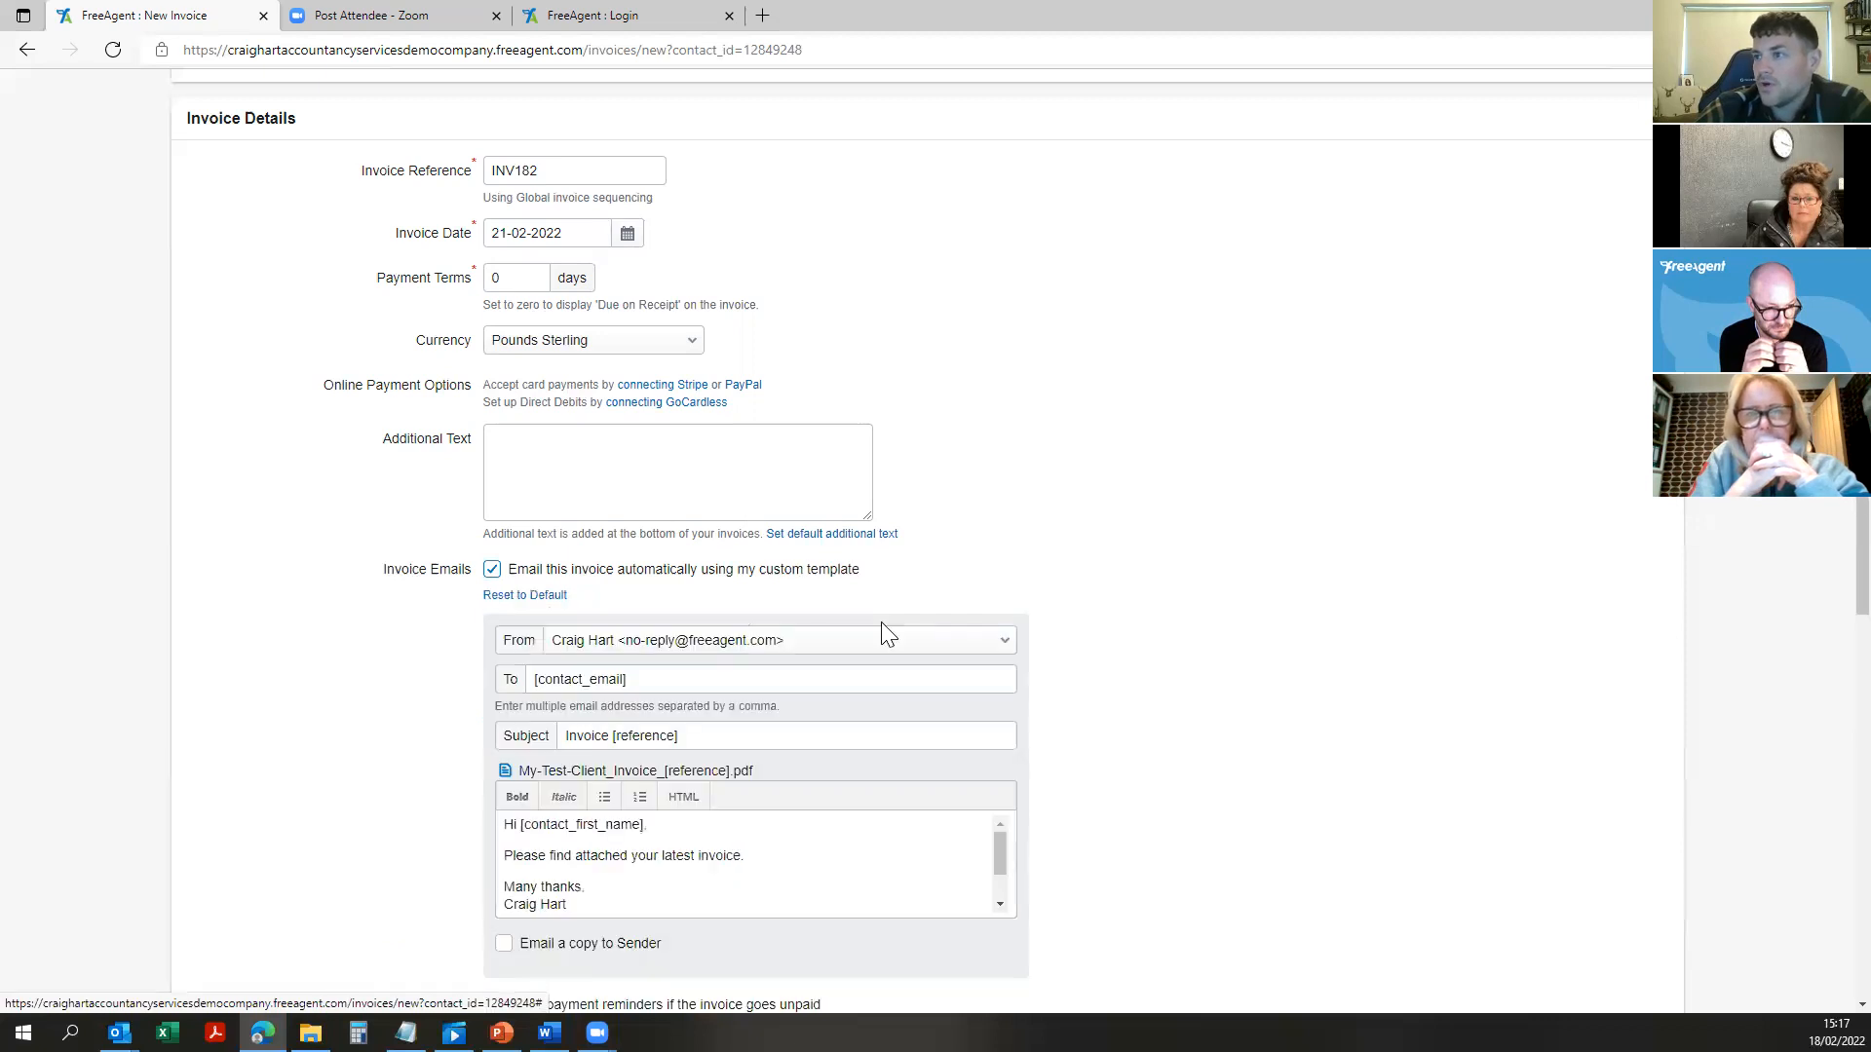
scroll(892, 499, "down", 2)
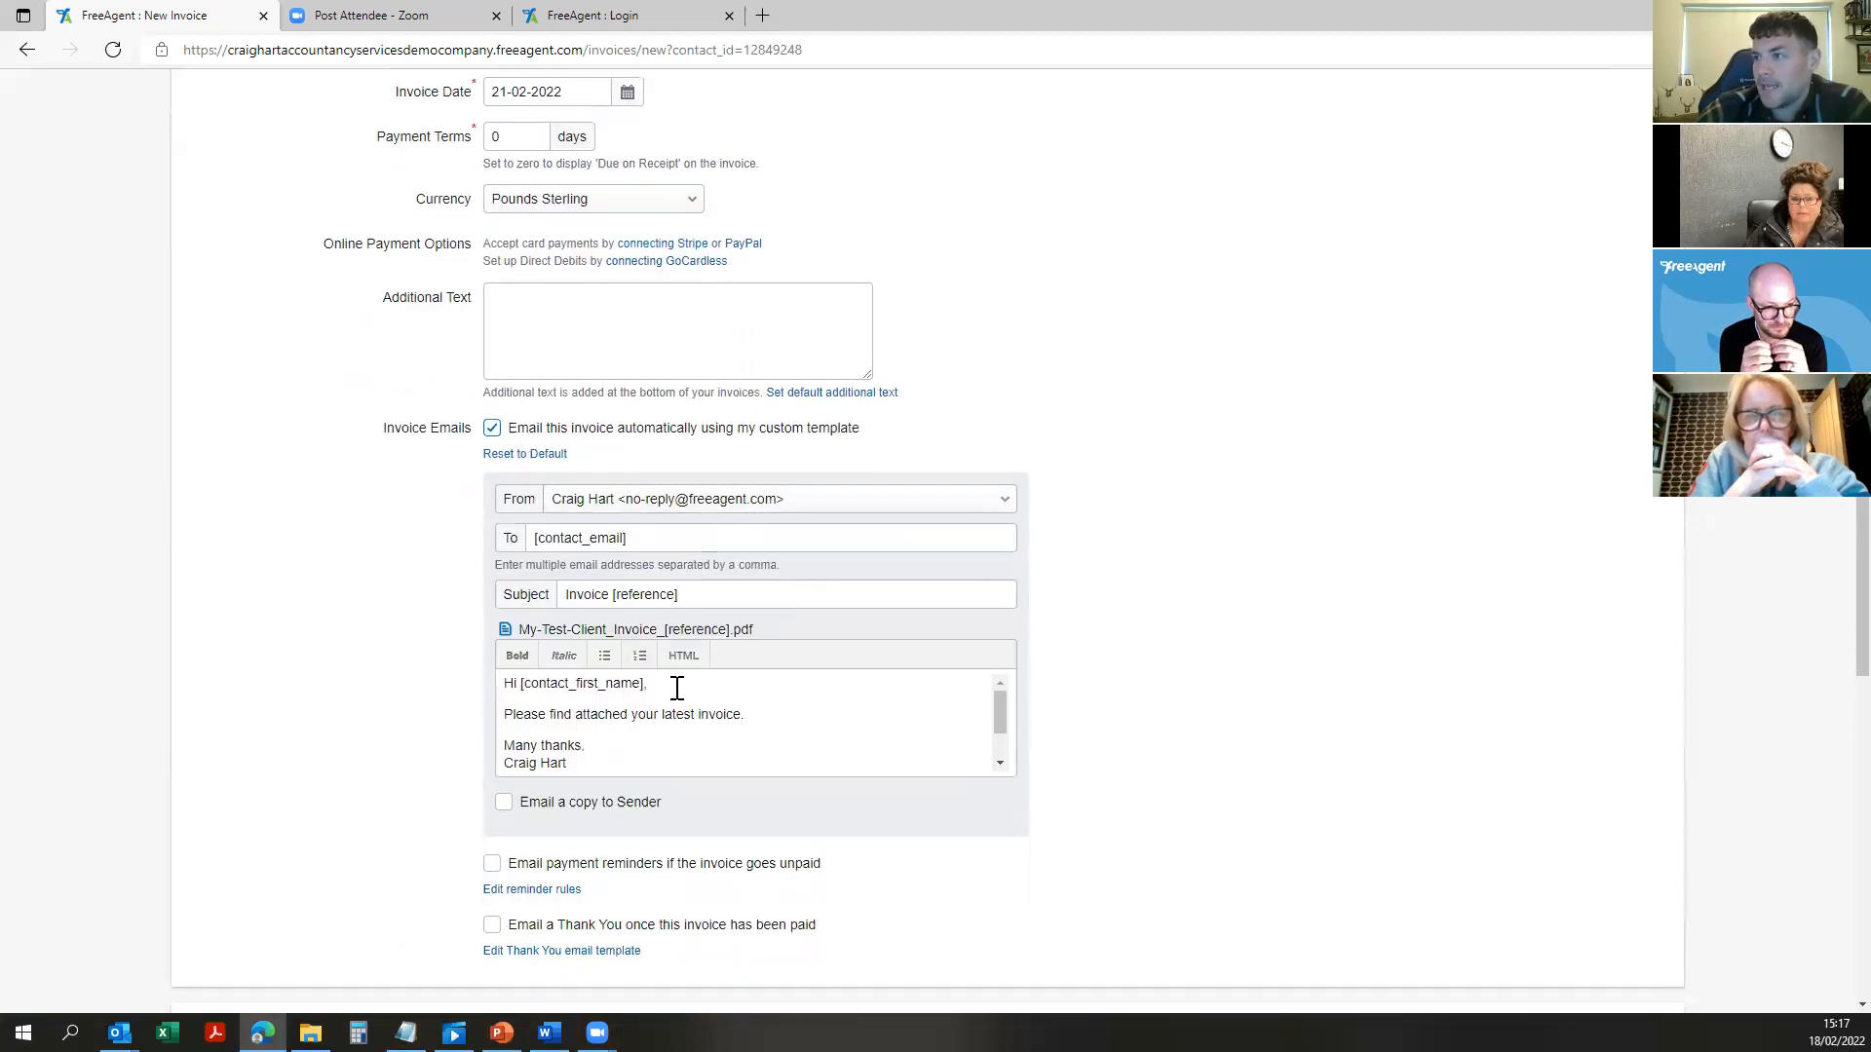
left_click(706, 540)
left_click(731, 592)
left_click_drag(731, 592, 474, 565)
left_click(363, 591)
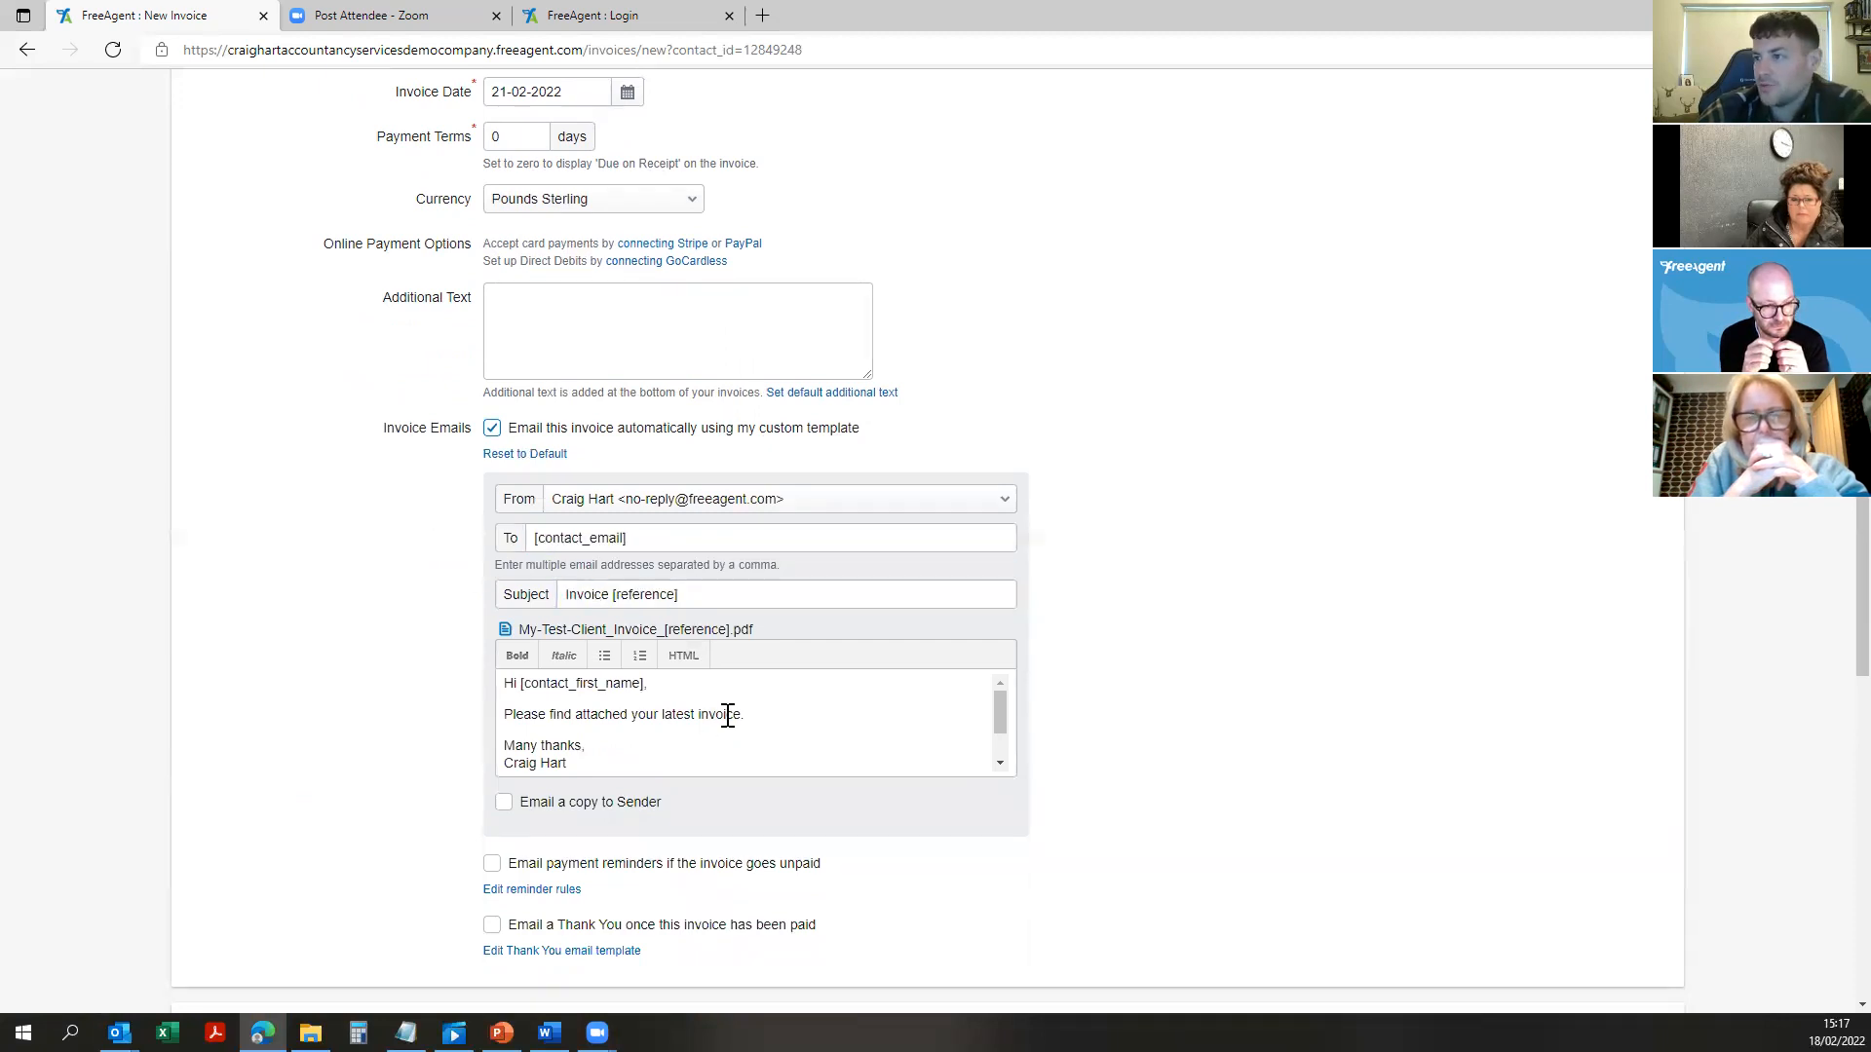
left_click_drag(672, 694, 521, 670)
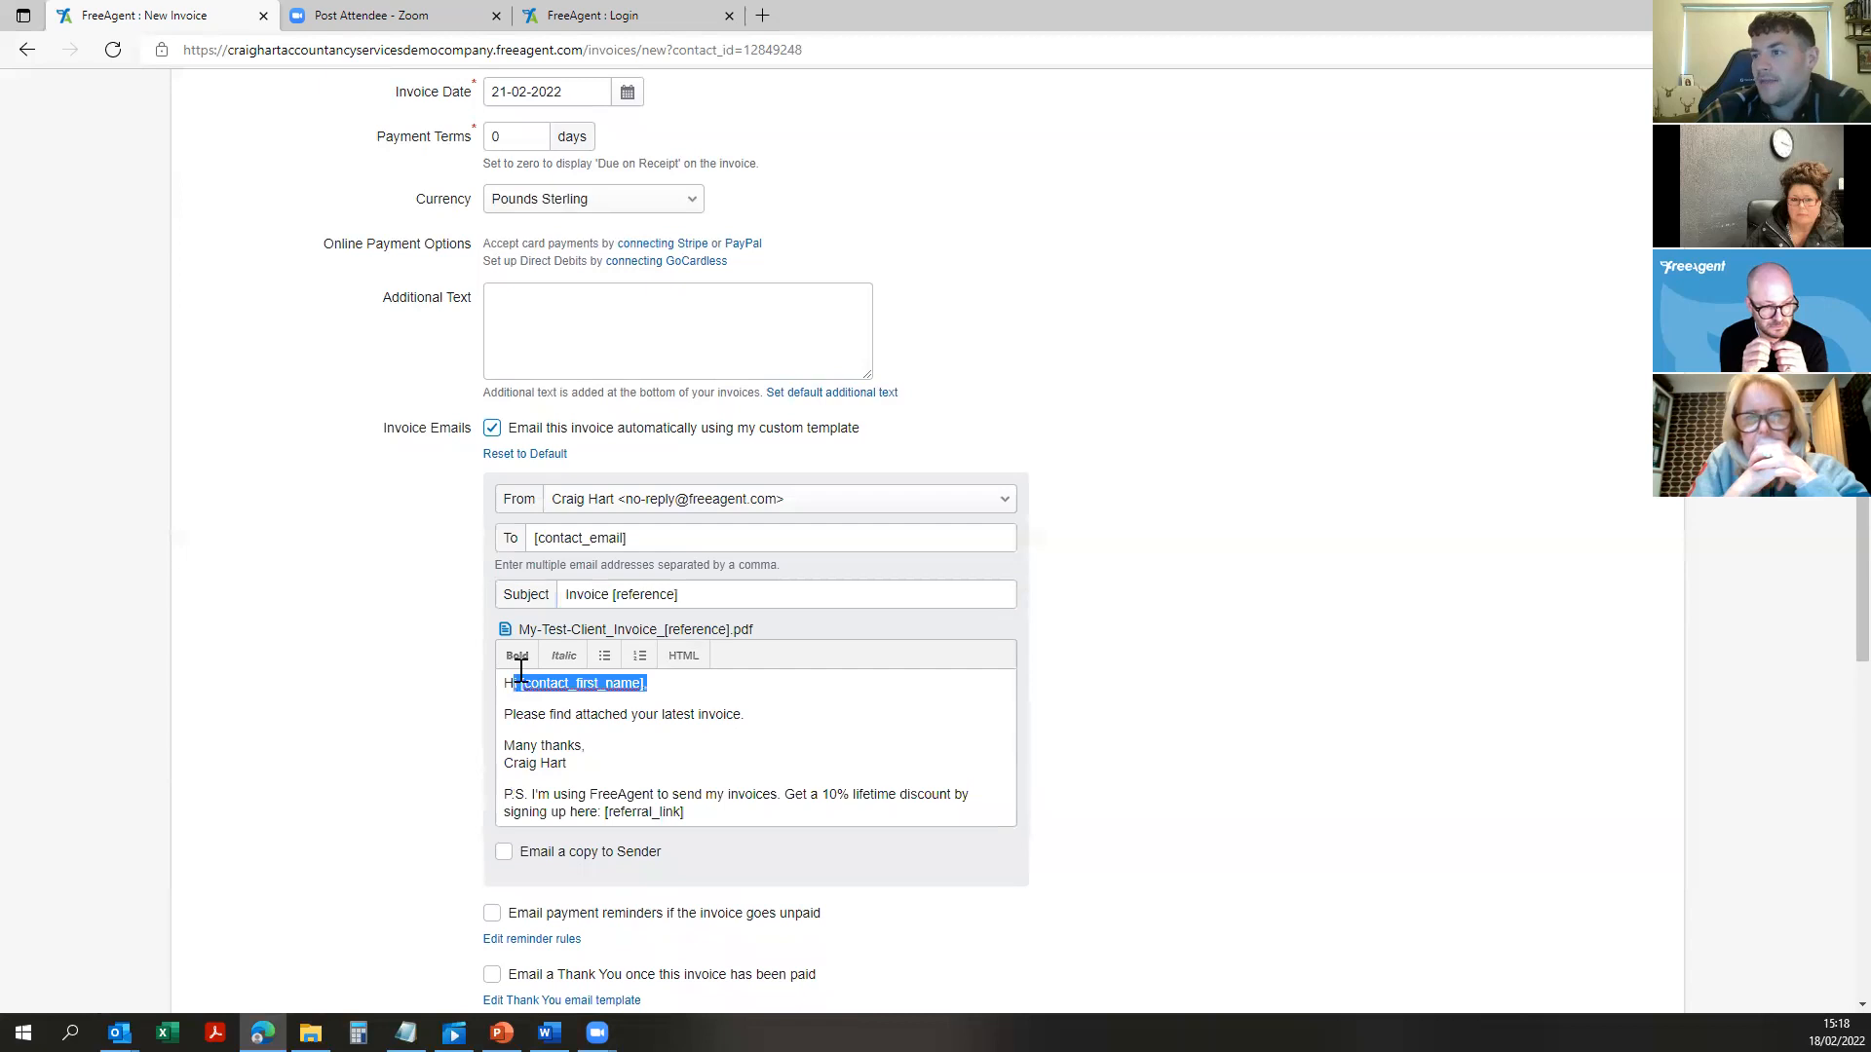
left_click(761, 738)
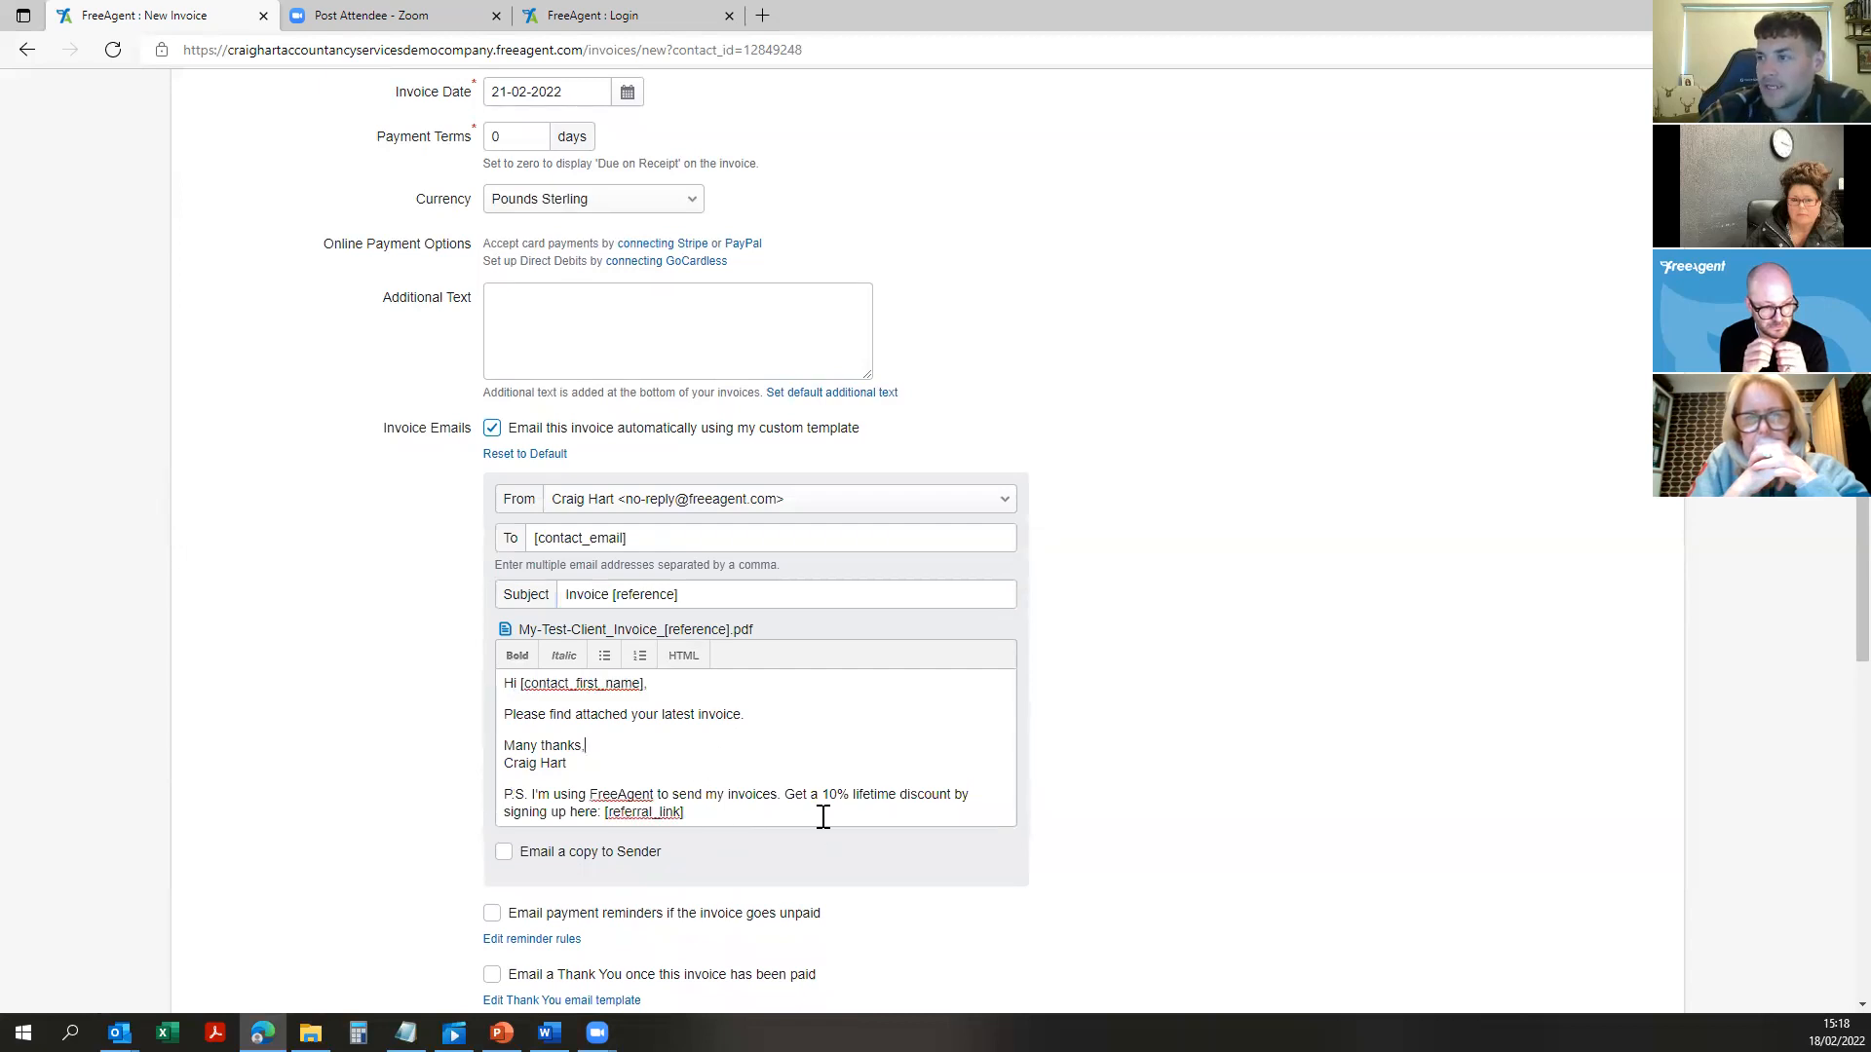
Step: Tick 'Email payment reminders if the invoice goes unpaid'
scroll(365, 602, "down", 1)
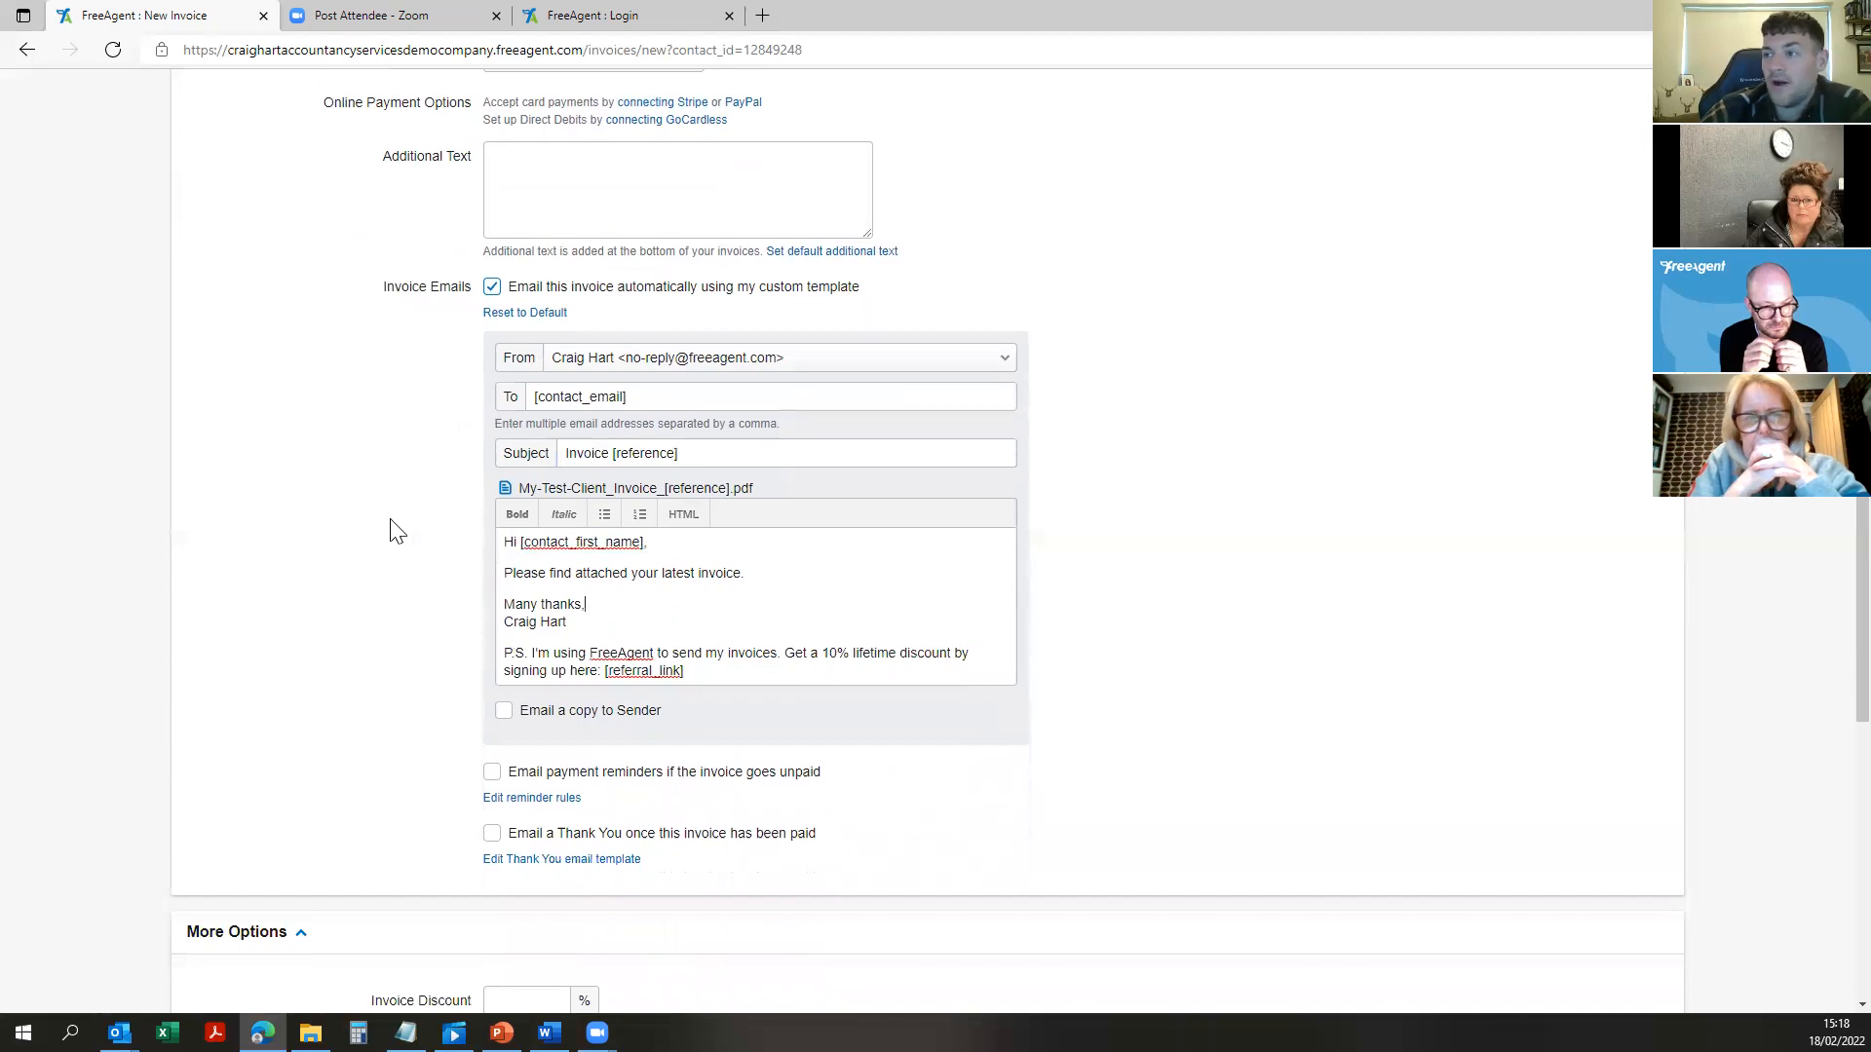
scroll(404, 507, "down", 2)
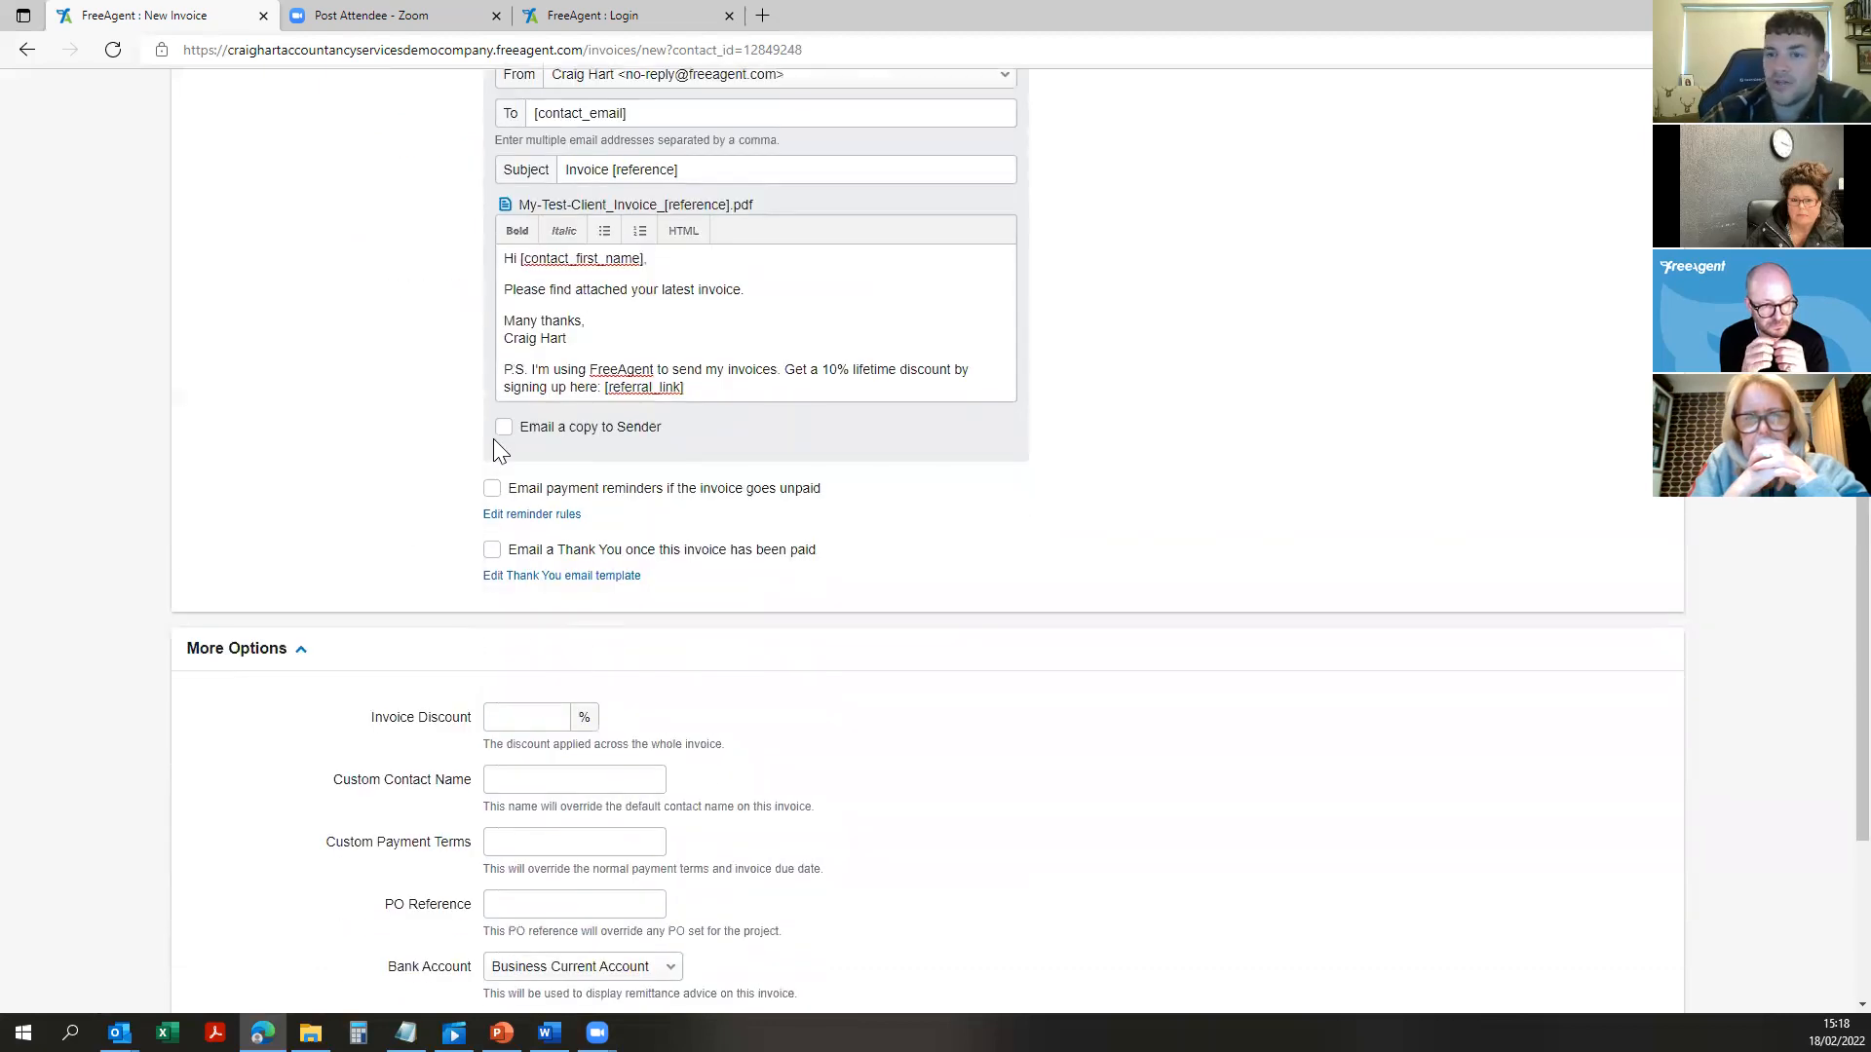
left_click(492, 490)
Step: Open the invoice reminder rules and look at the Quick Send reminder template
left_click(534, 516)
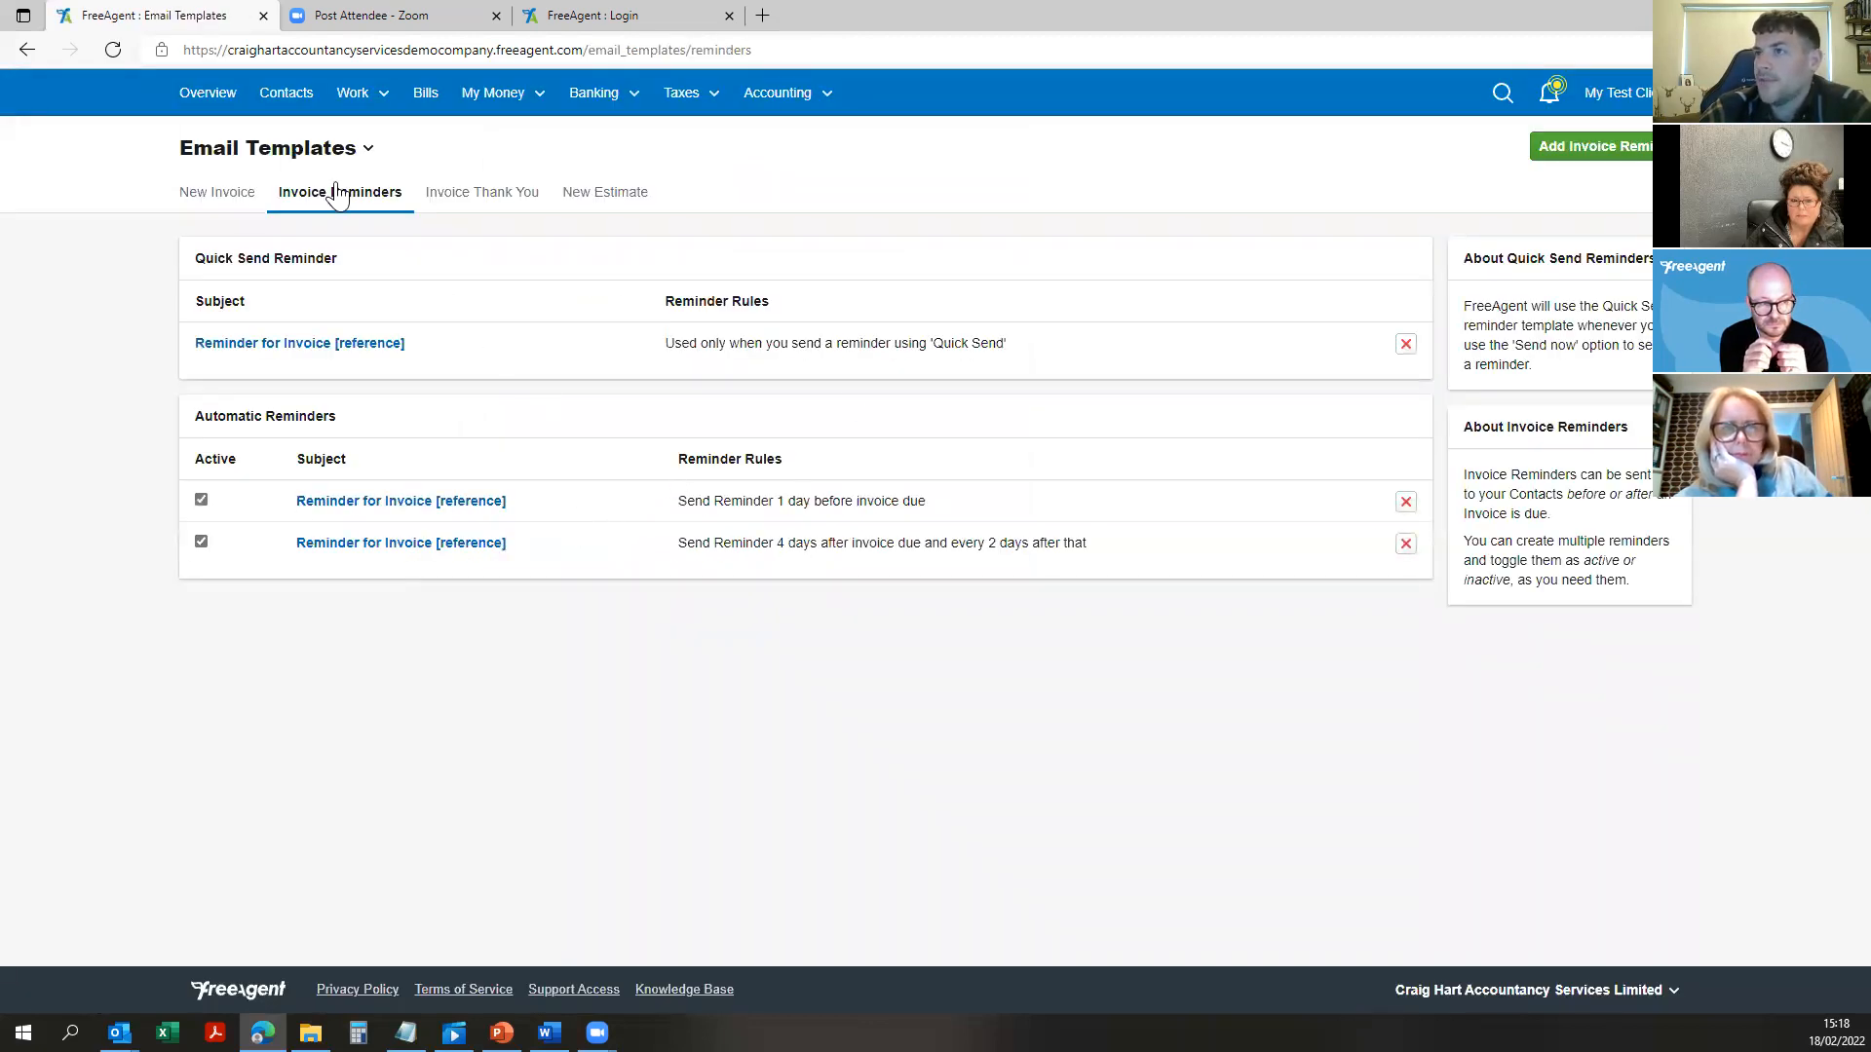
left_click(283, 347)
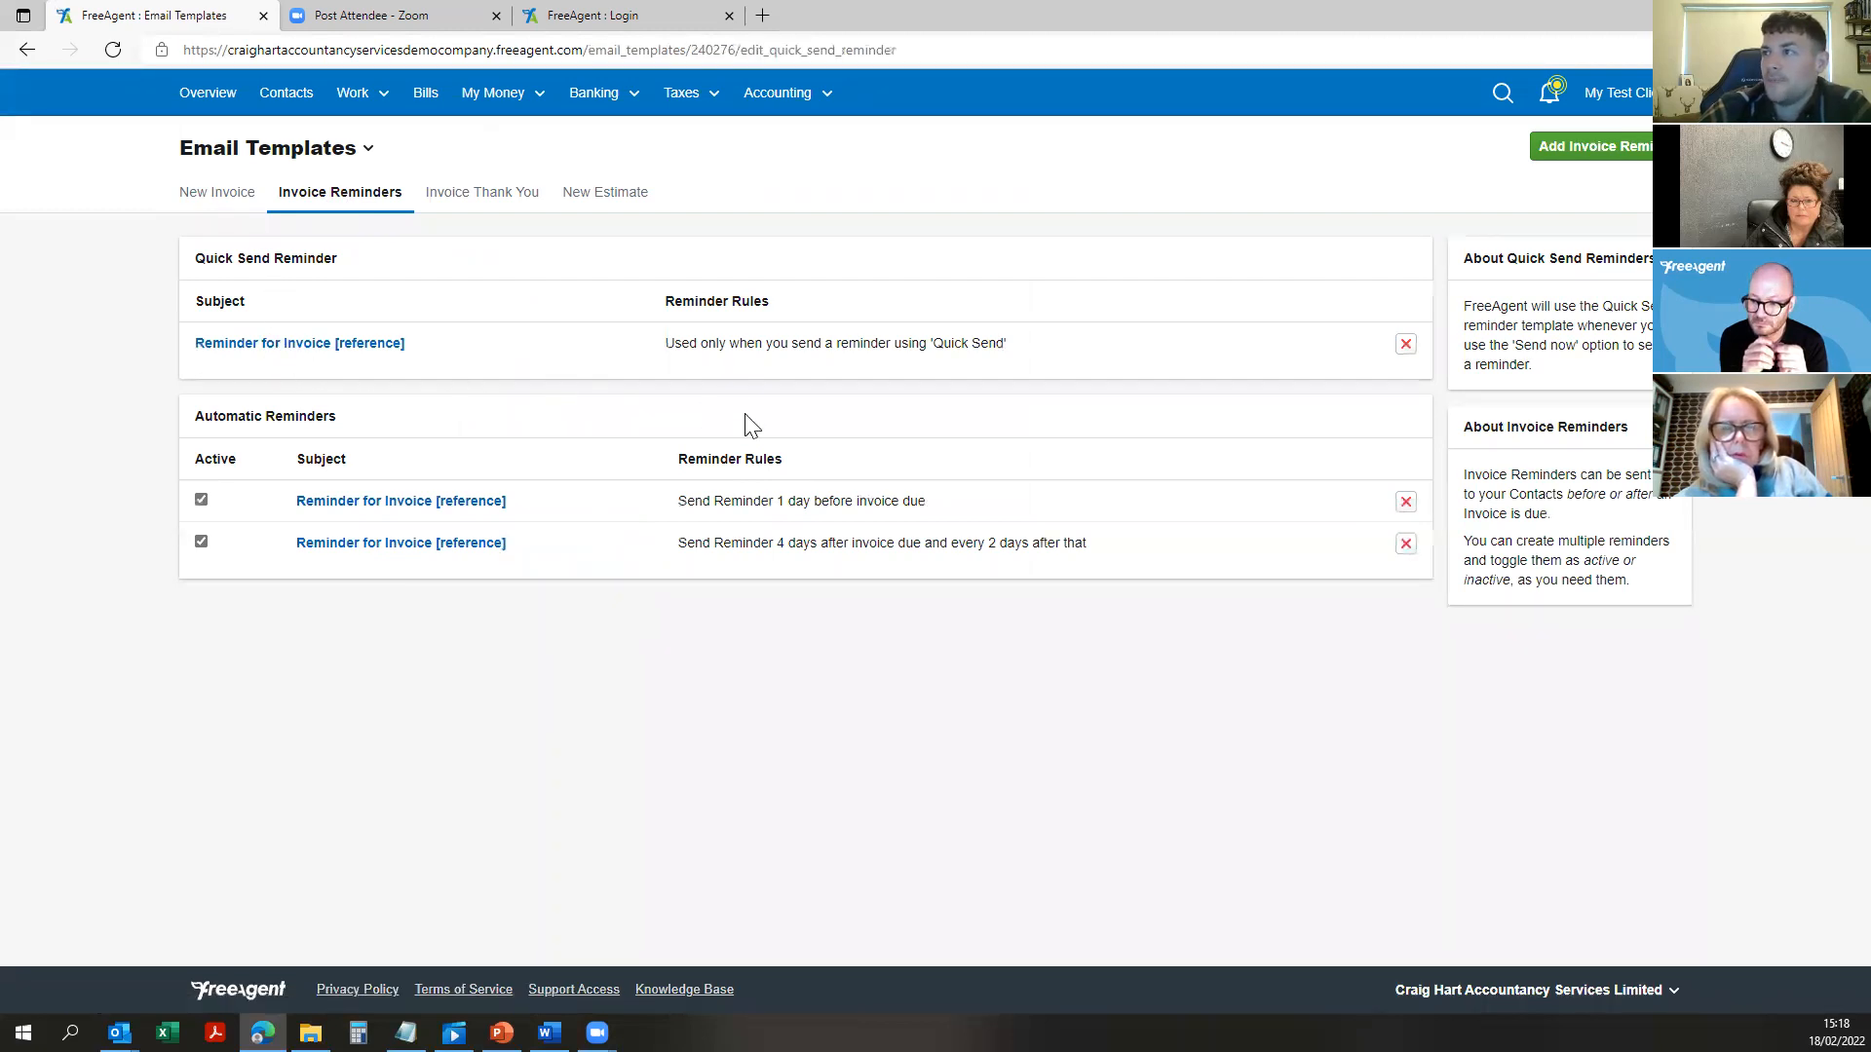
left_click(26, 51)
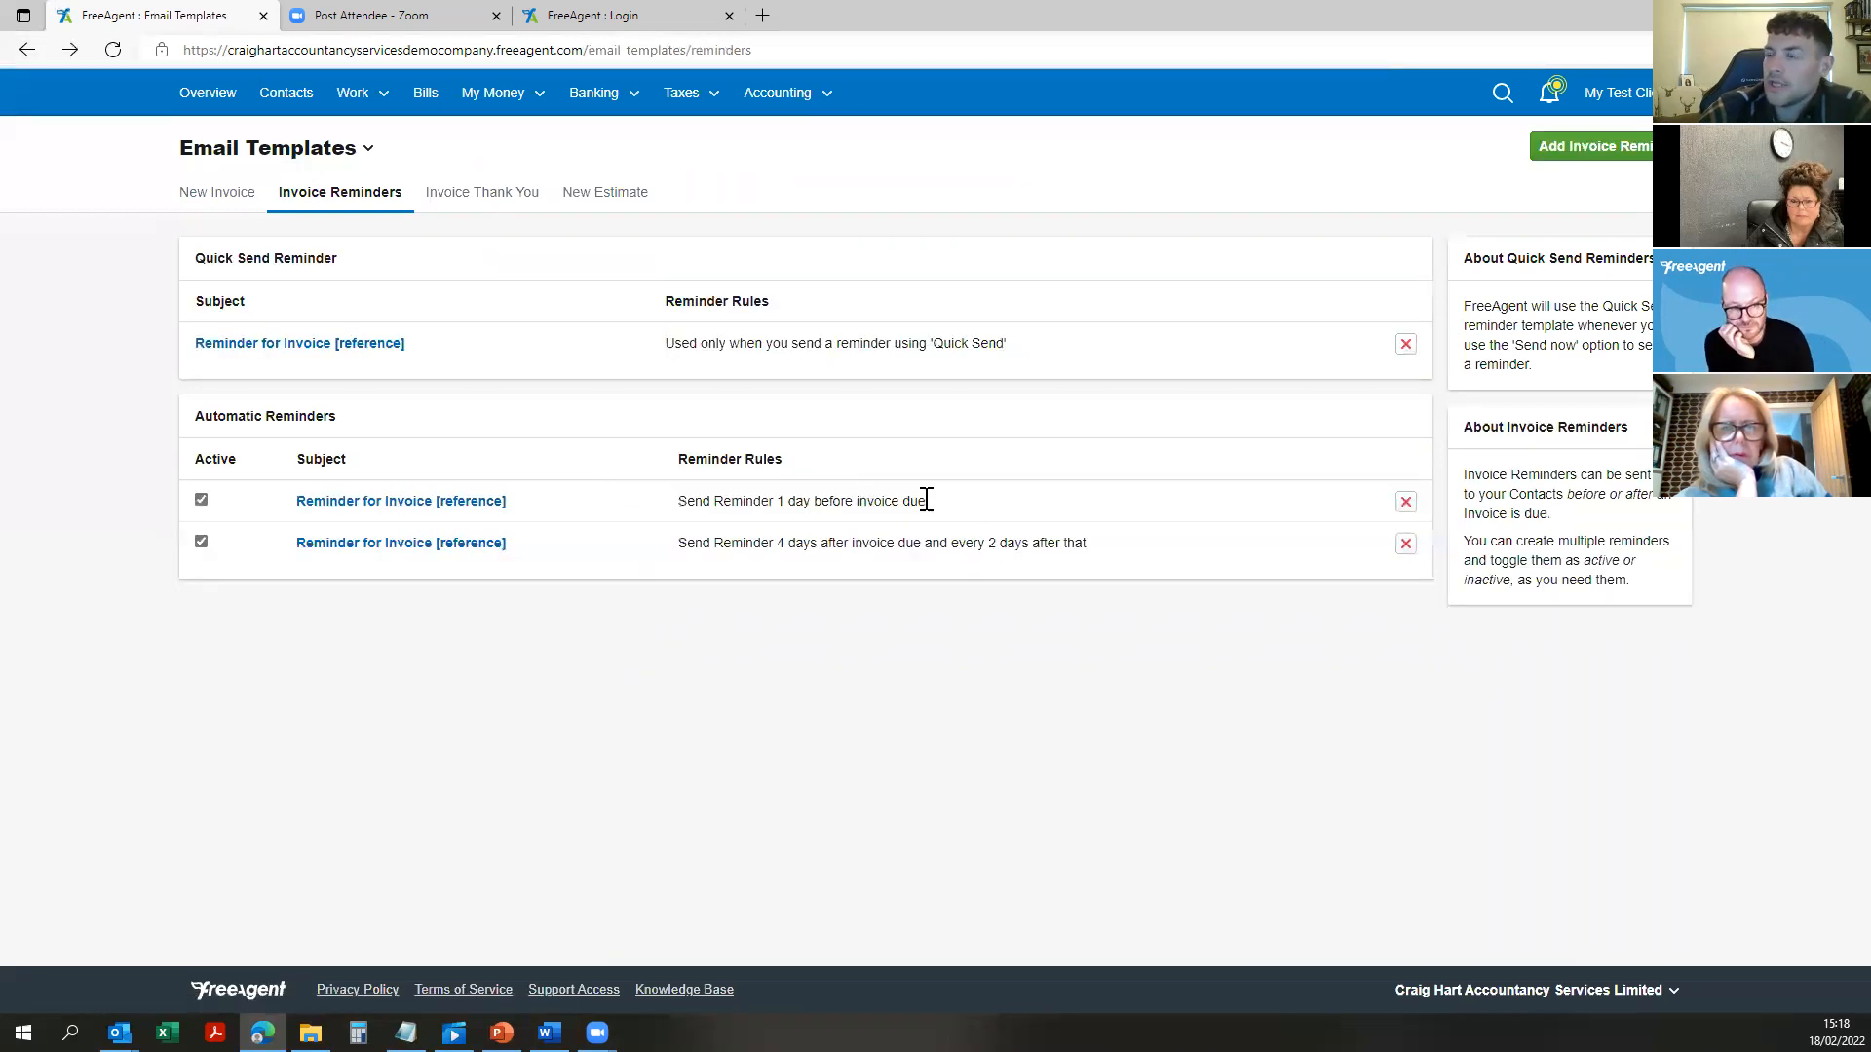
Step: Review the 1-day-before and 4-days-after, every-2-days reminder rules, then return to the invoice form
left_click_drag(927, 500, 679, 500)
left_click(712, 492)
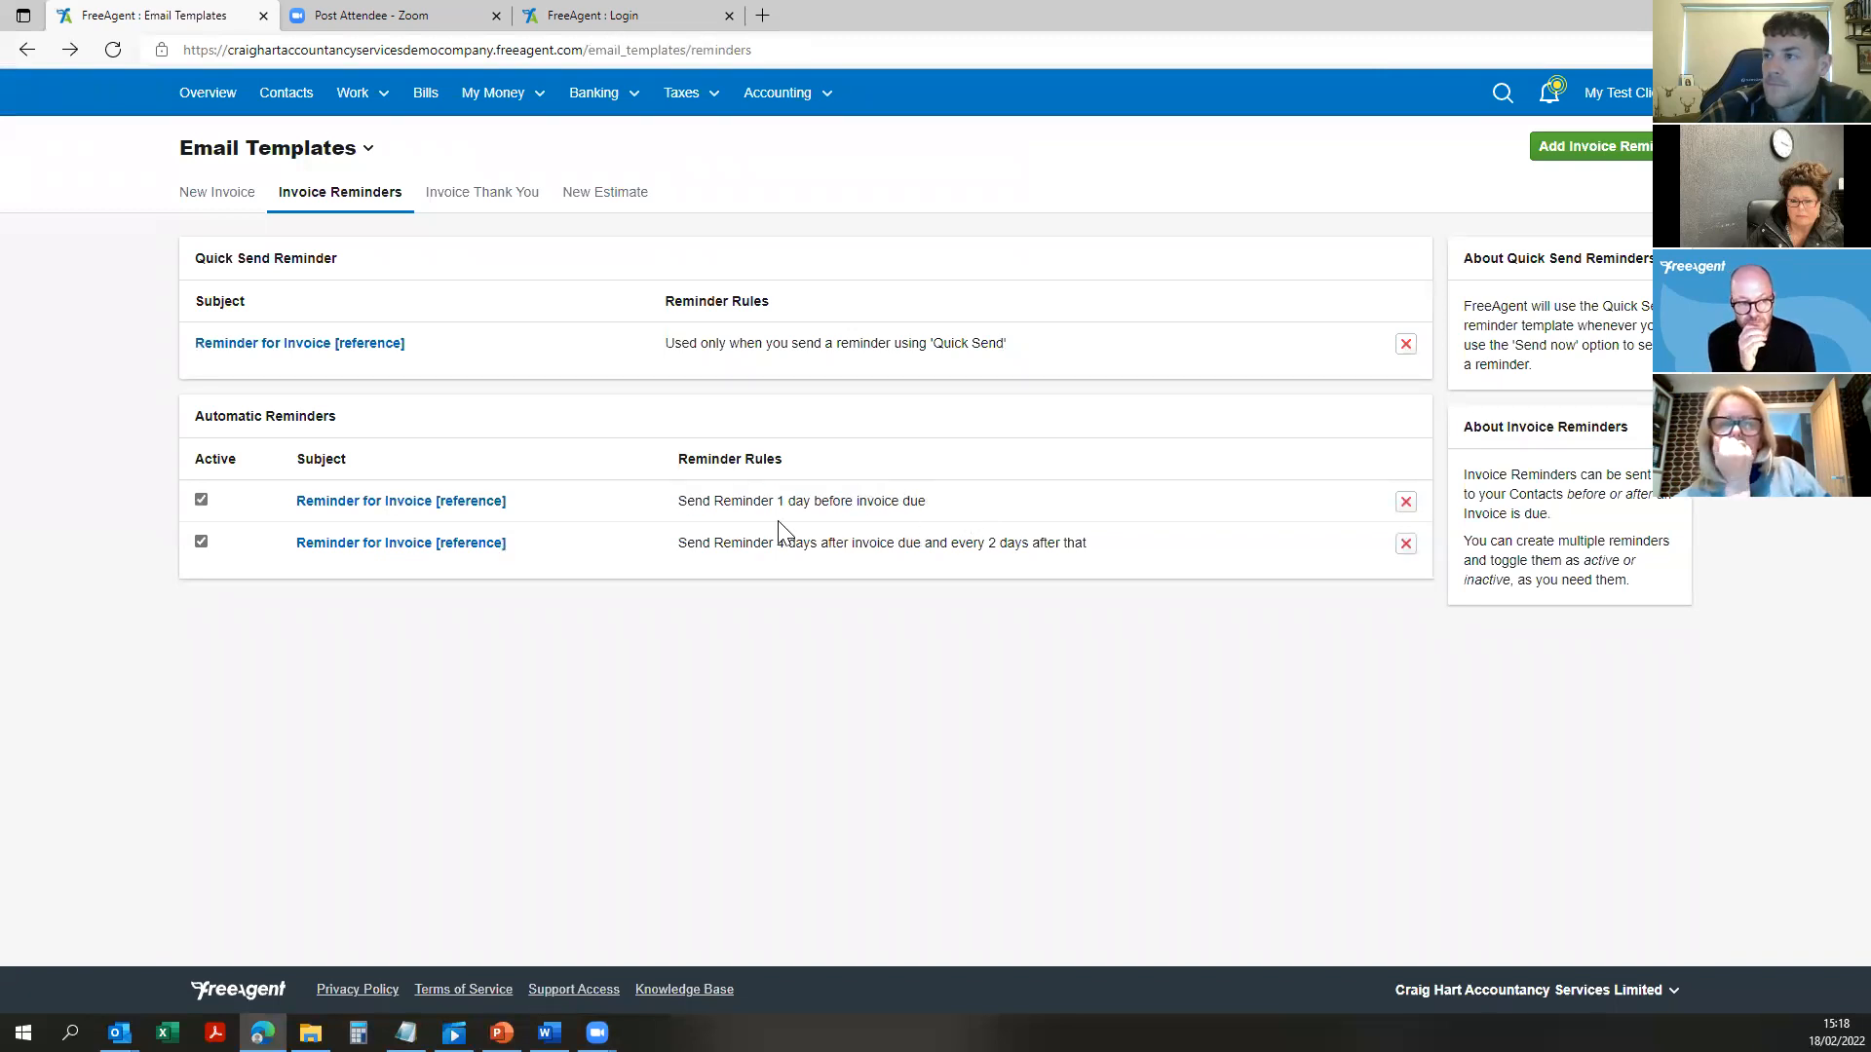
left_click_drag(930, 503, 610, 505)
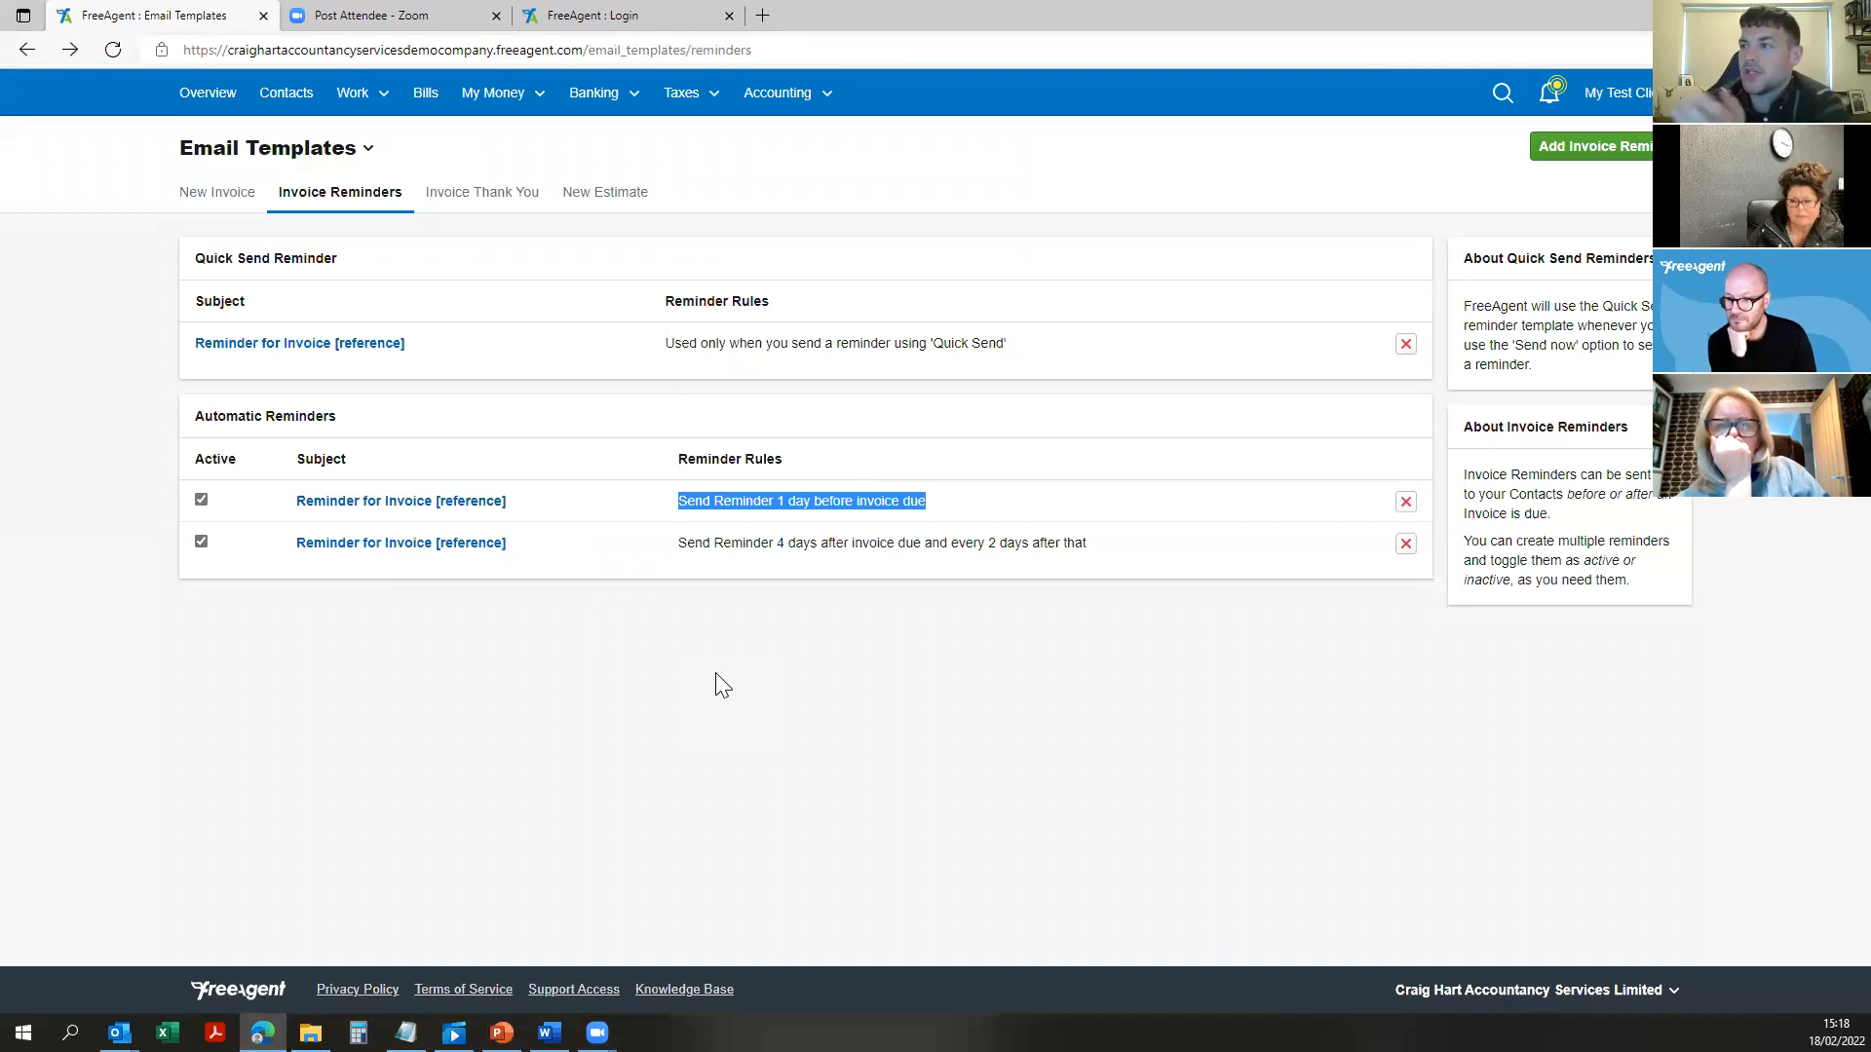
left_click_drag(933, 502, 664, 507)
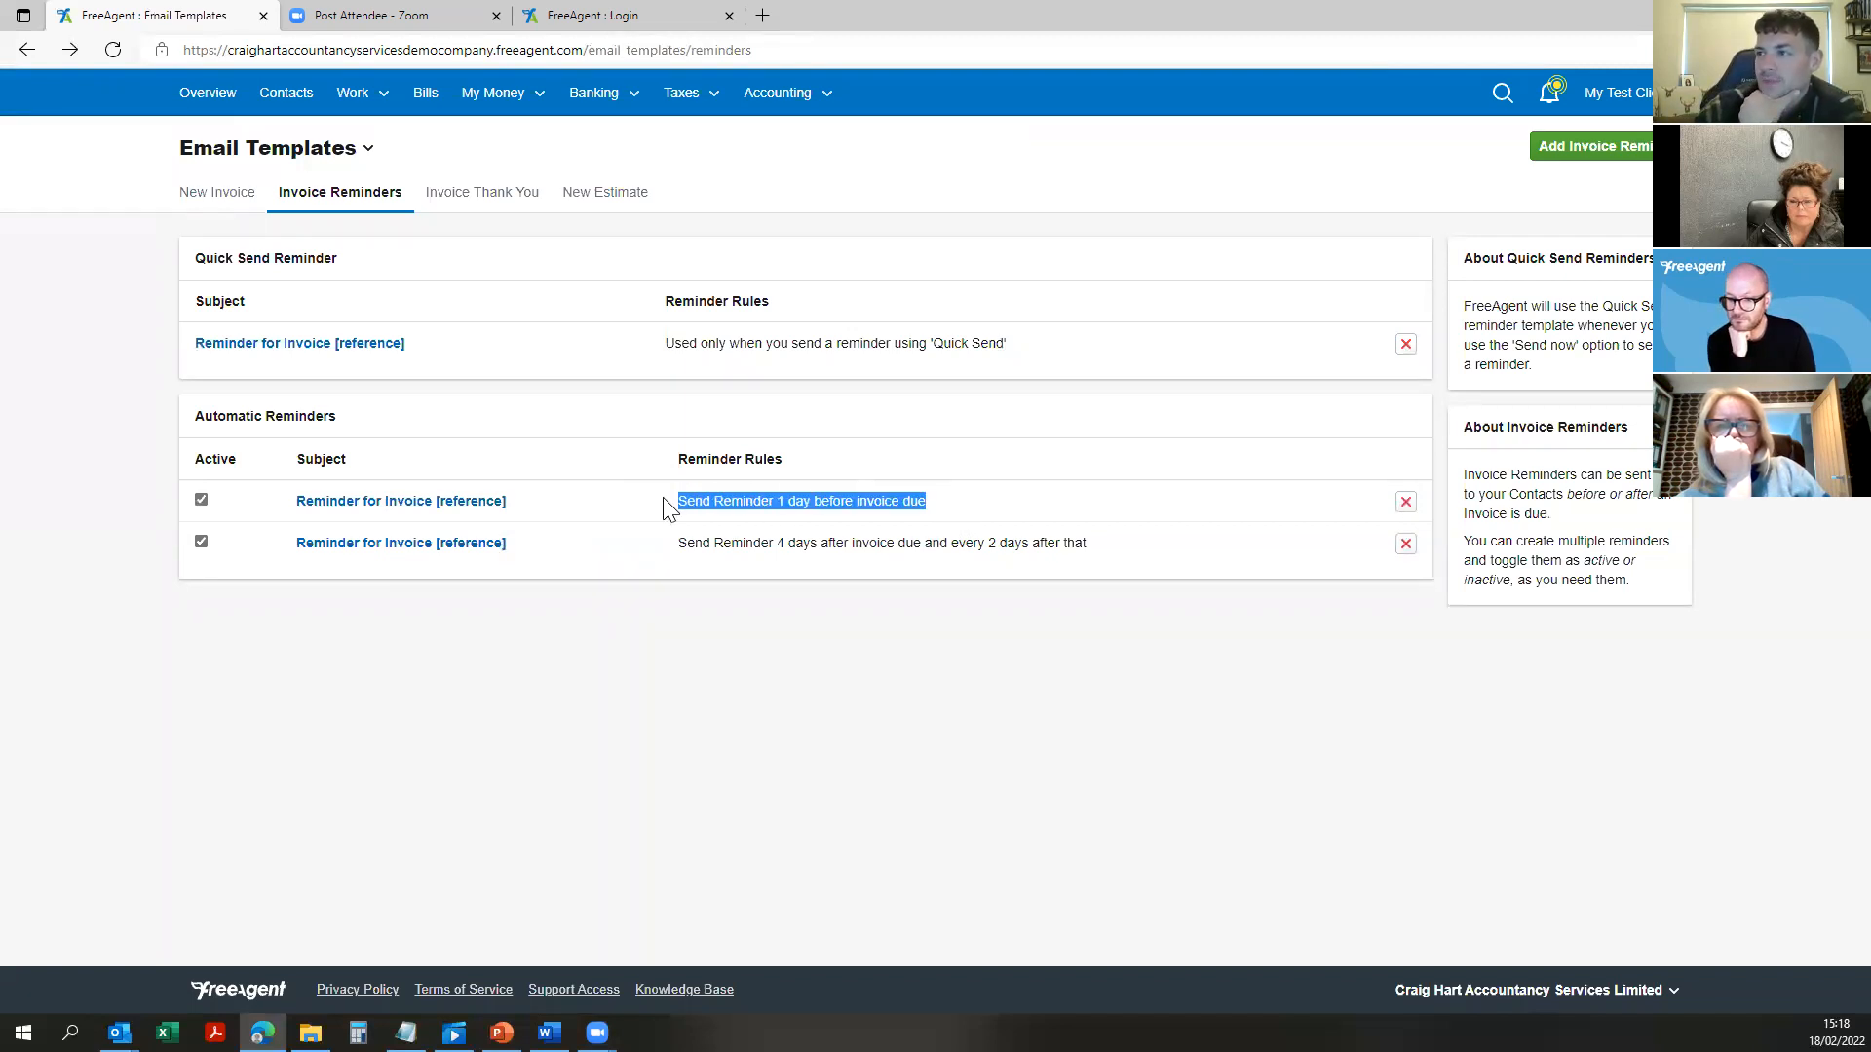
left_click(986, 567)
left_click_drag(1128, 563, 555, 538)
left_click(687, 567)
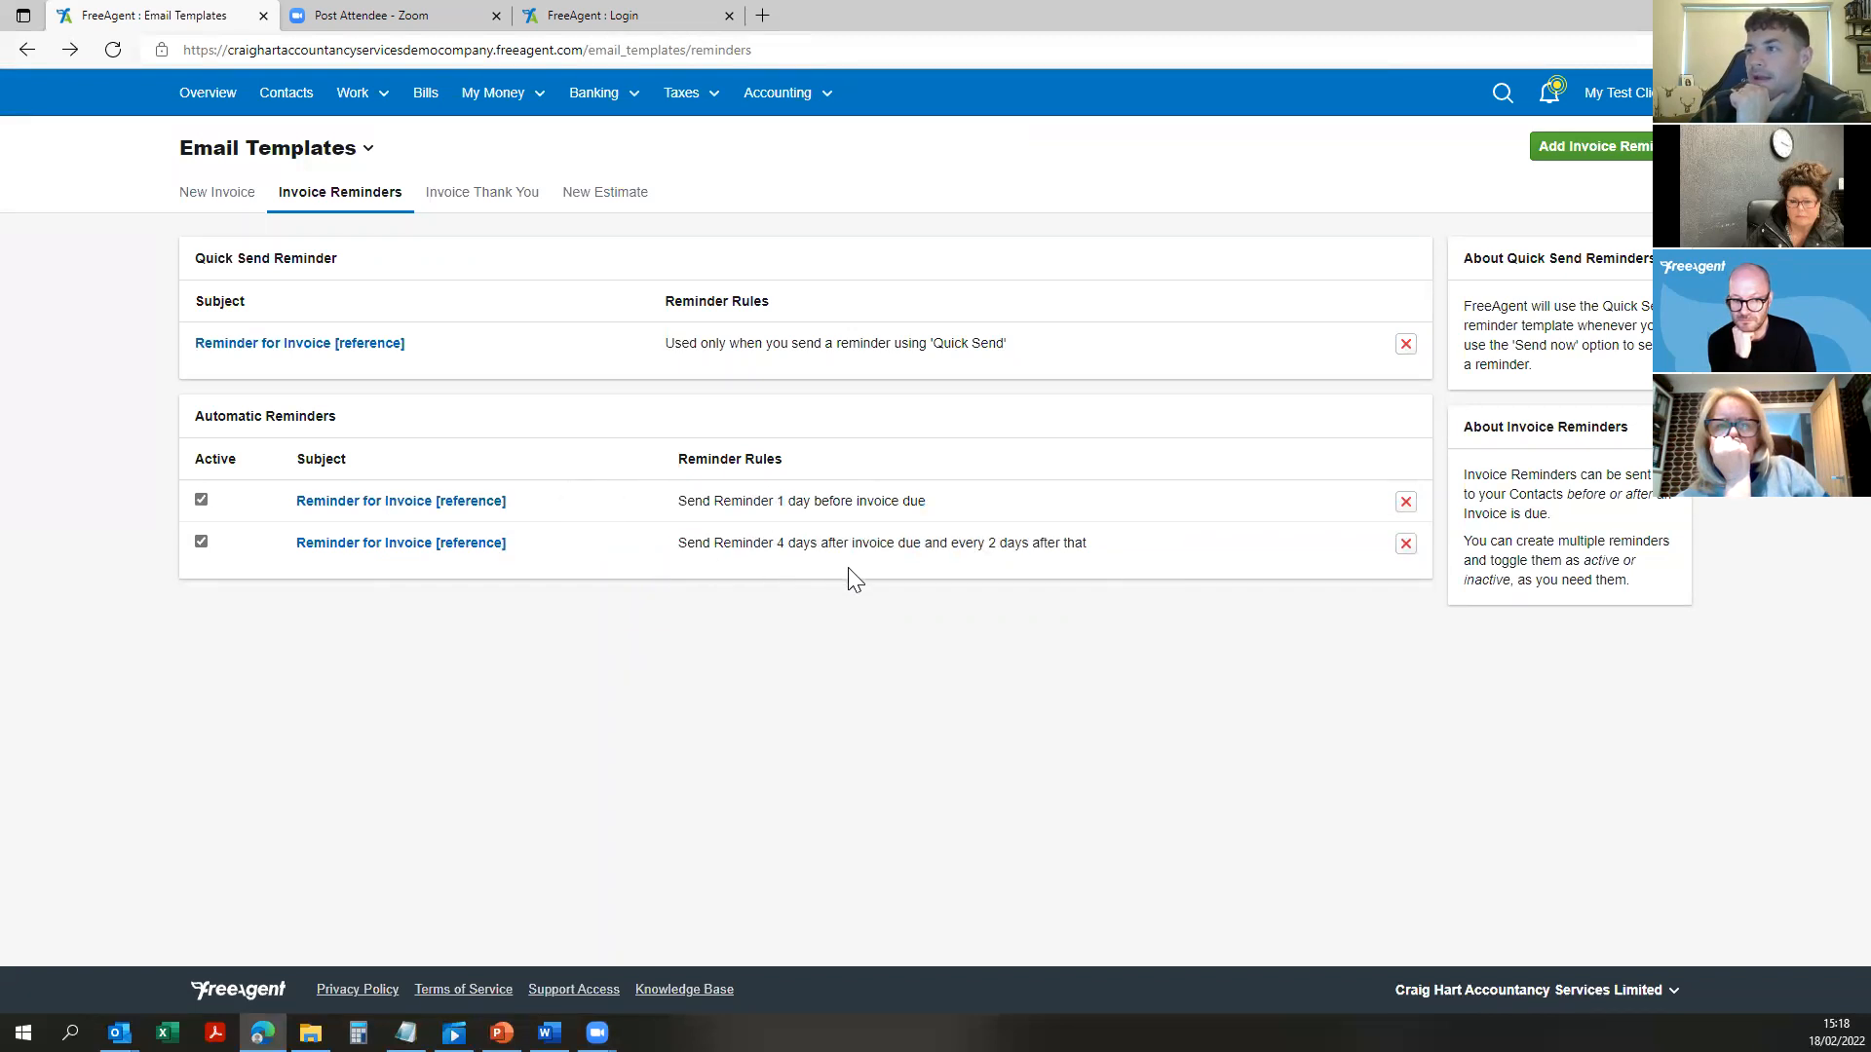
left_click_drag(1142, 553, 681, 543)
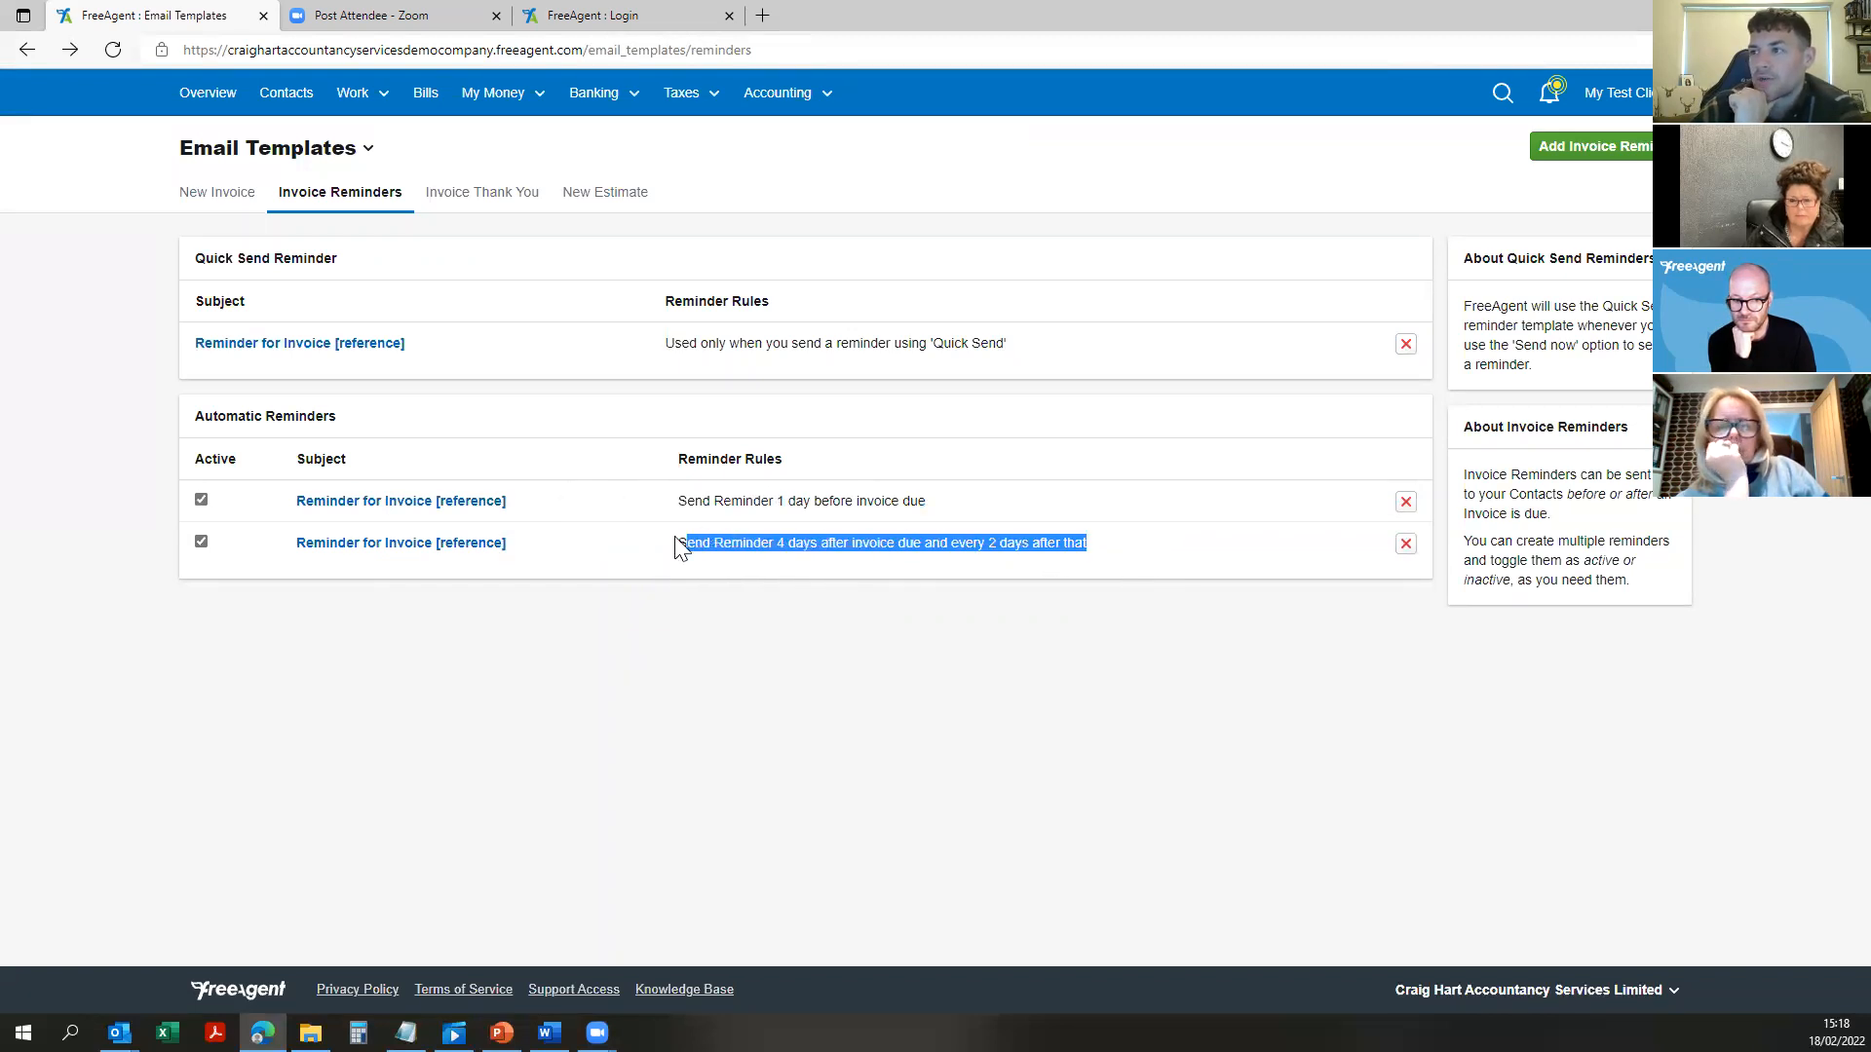
left_click_drag(1116, 554, 964, 606)
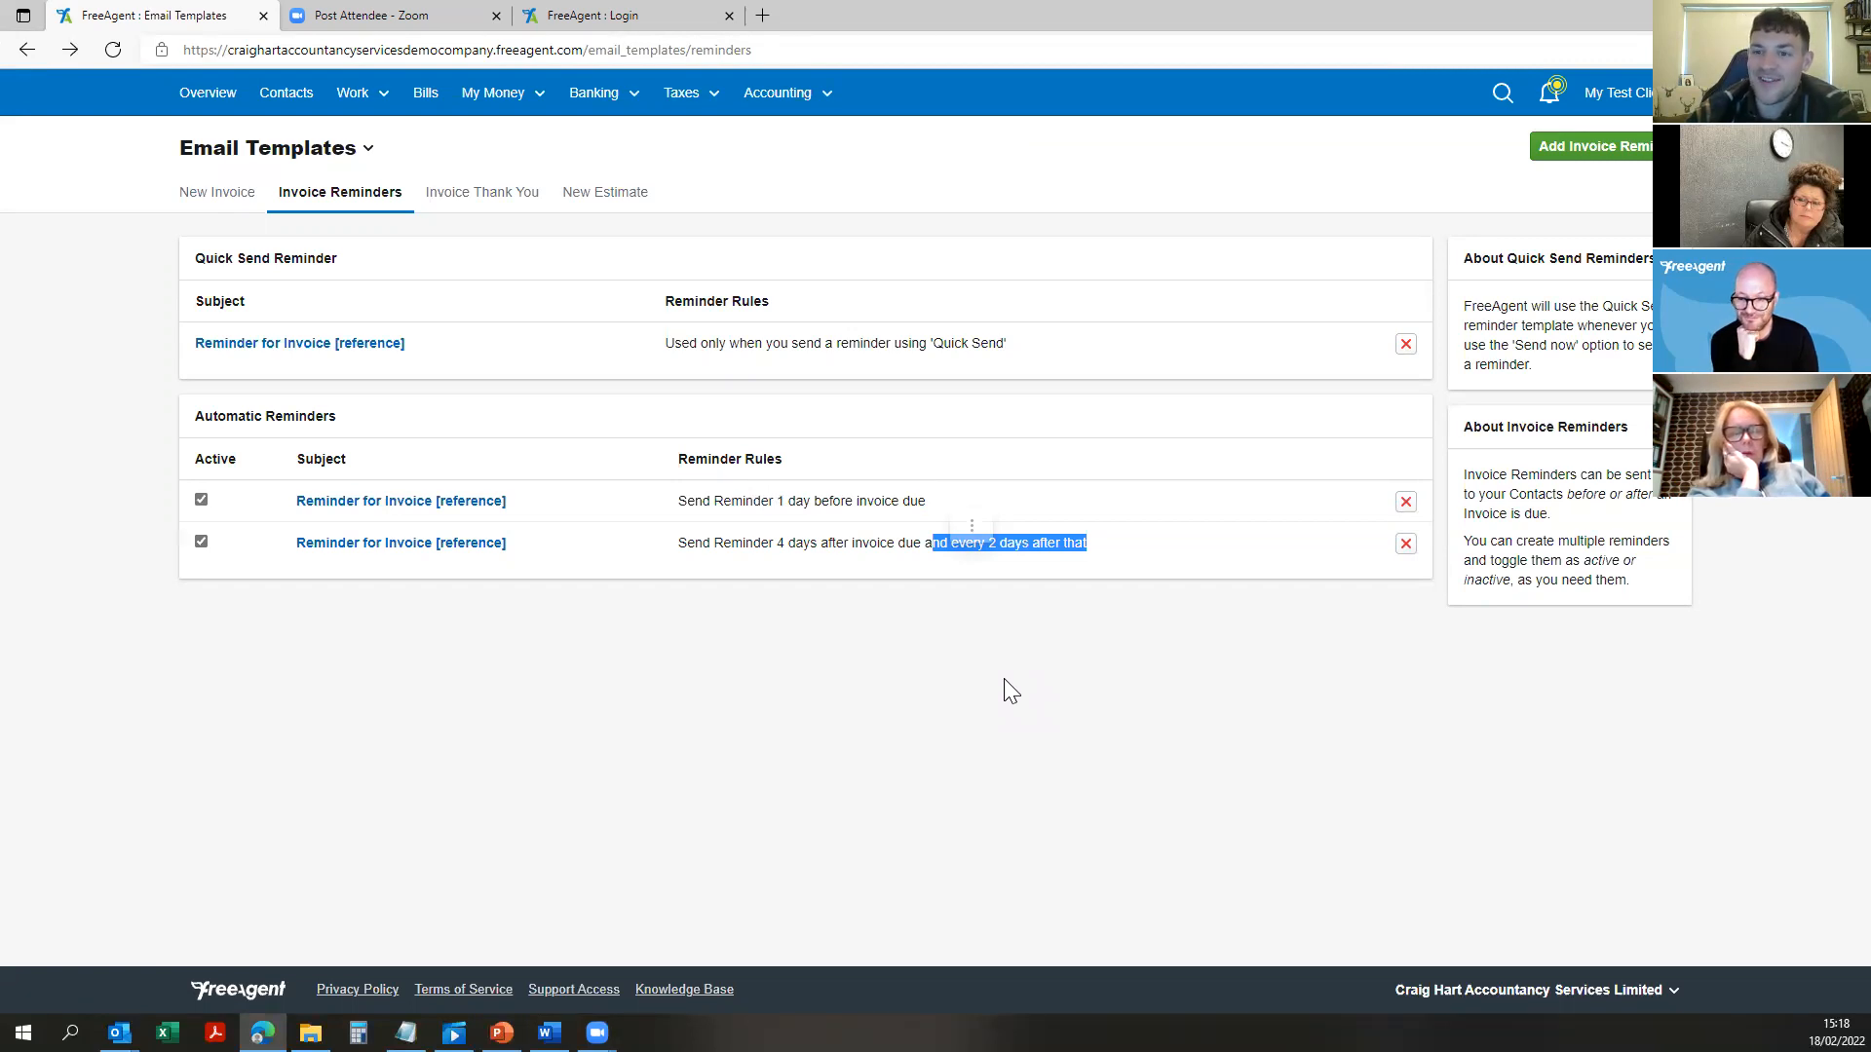
left_click(1003, 680)
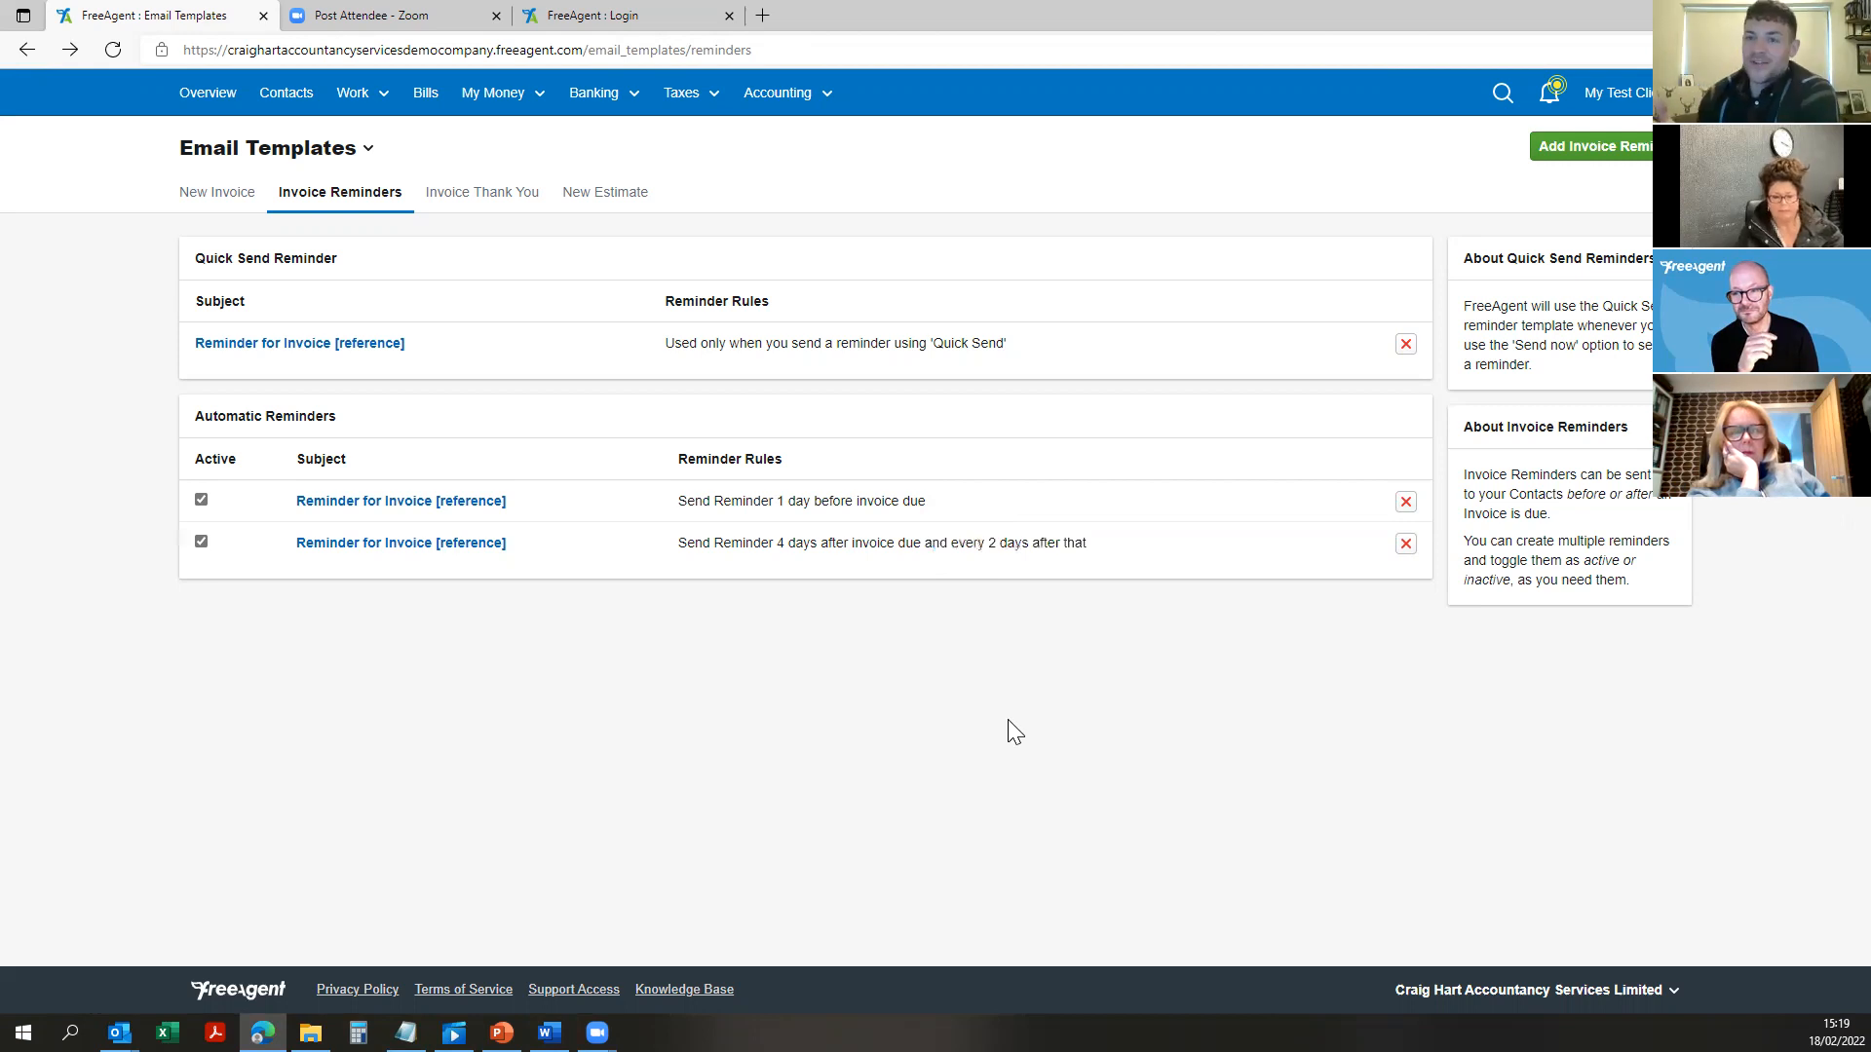
left_click(27, 51)
Step: Tick 'Email a Thank You once this invoice has been paid' so all three invoice emails are on
scroll(60, 183, "down", 8)
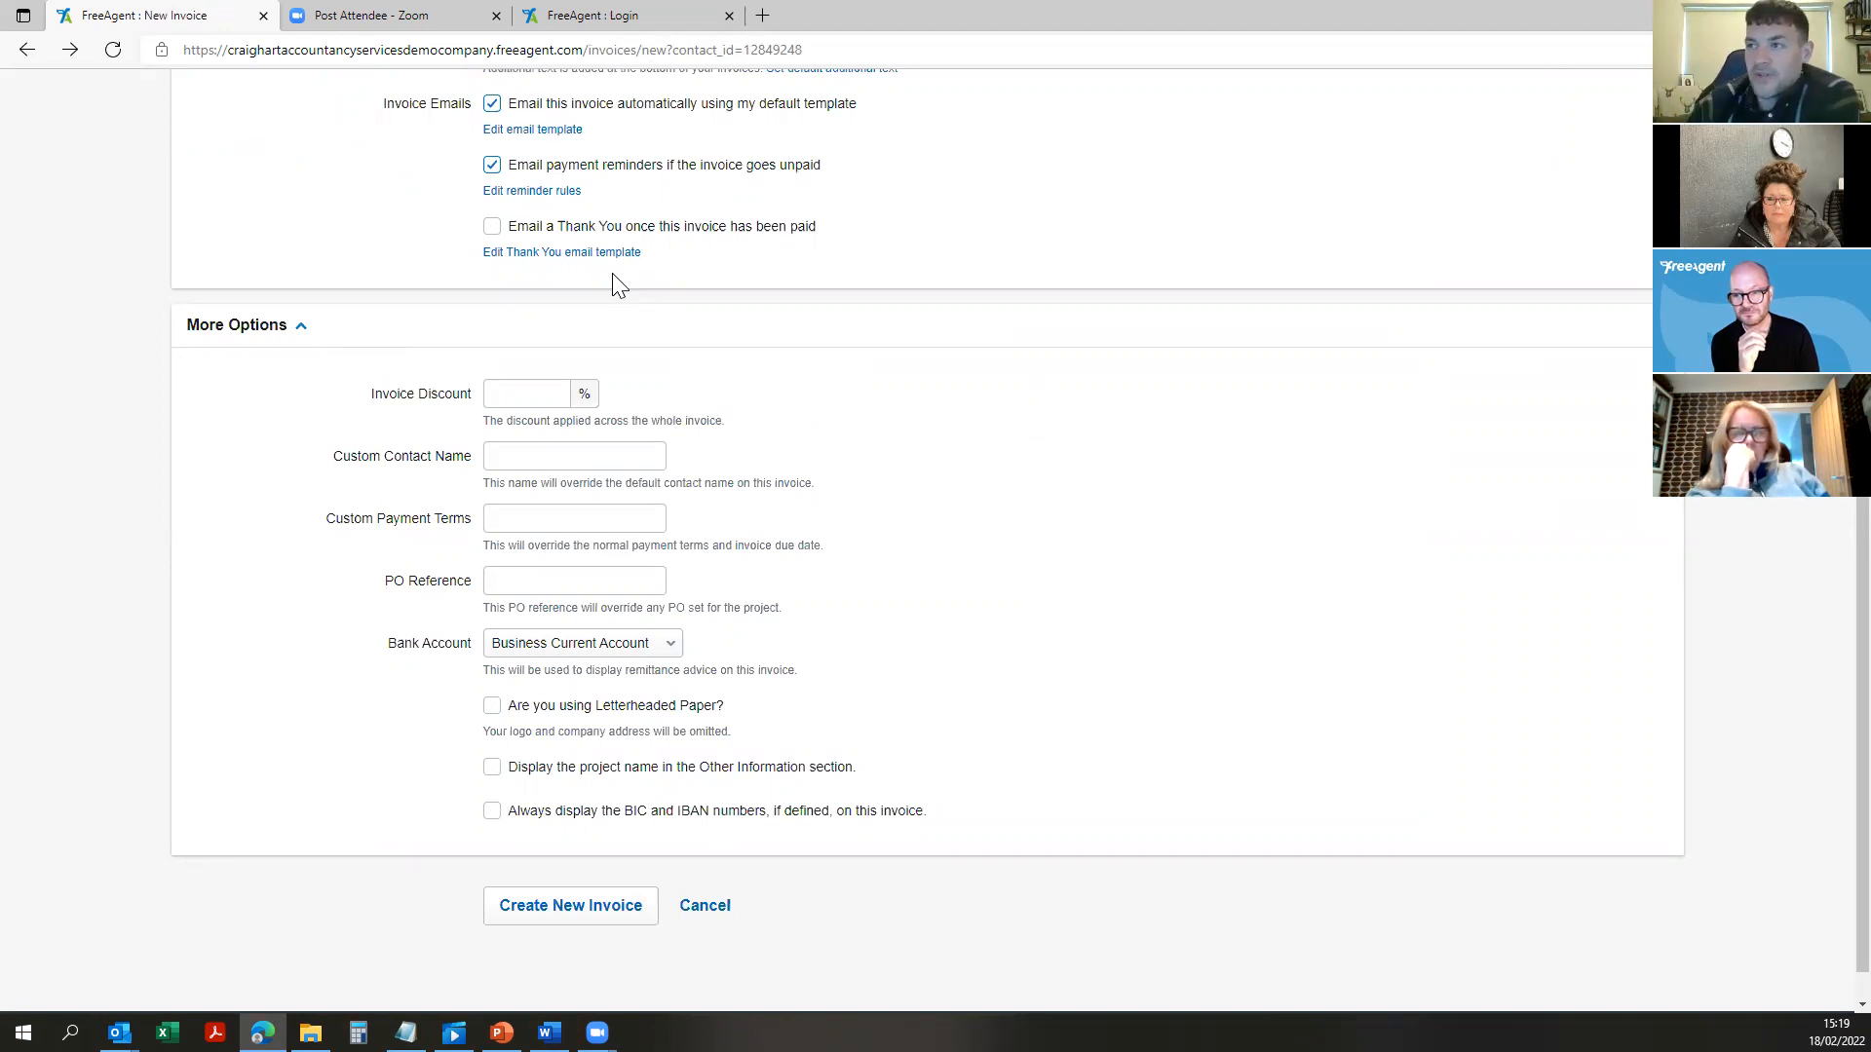
scroll(998, 363, "up", 1)
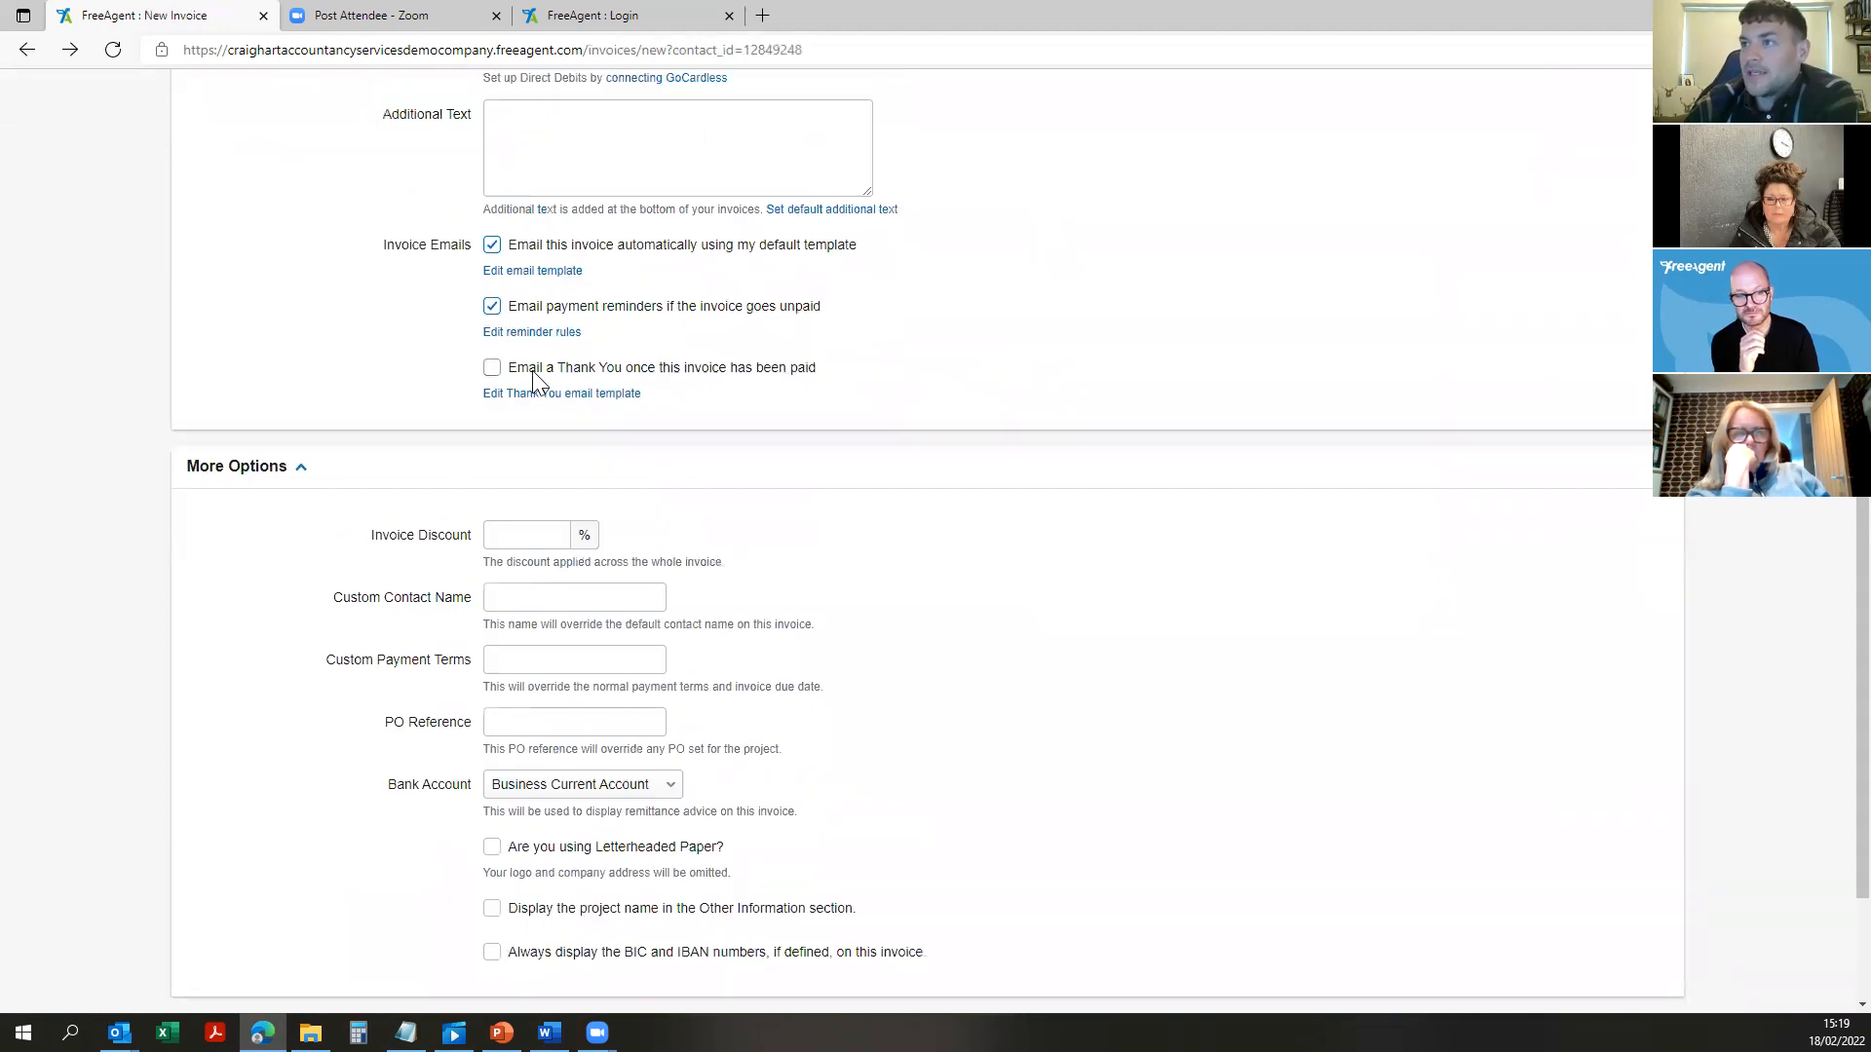
left_click(491, 370)
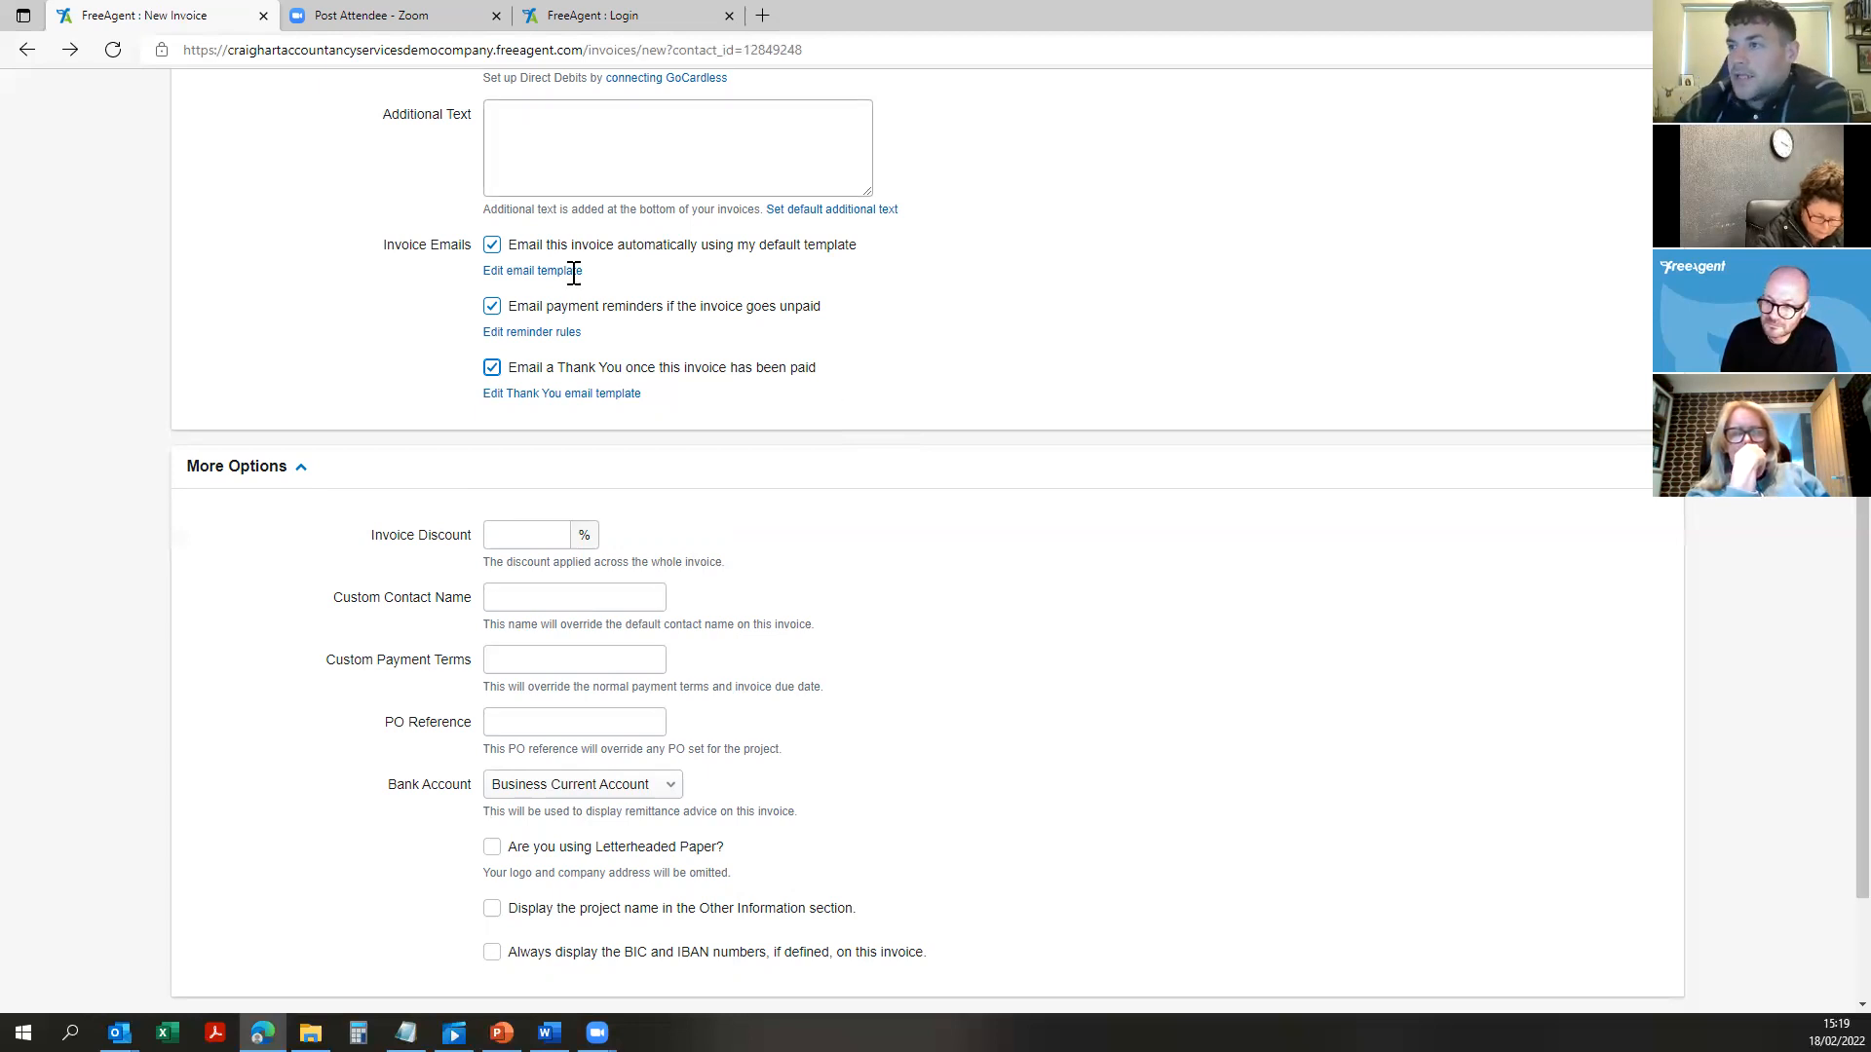
left_click(530, 536)
scroll(568, 378, "down", 2)
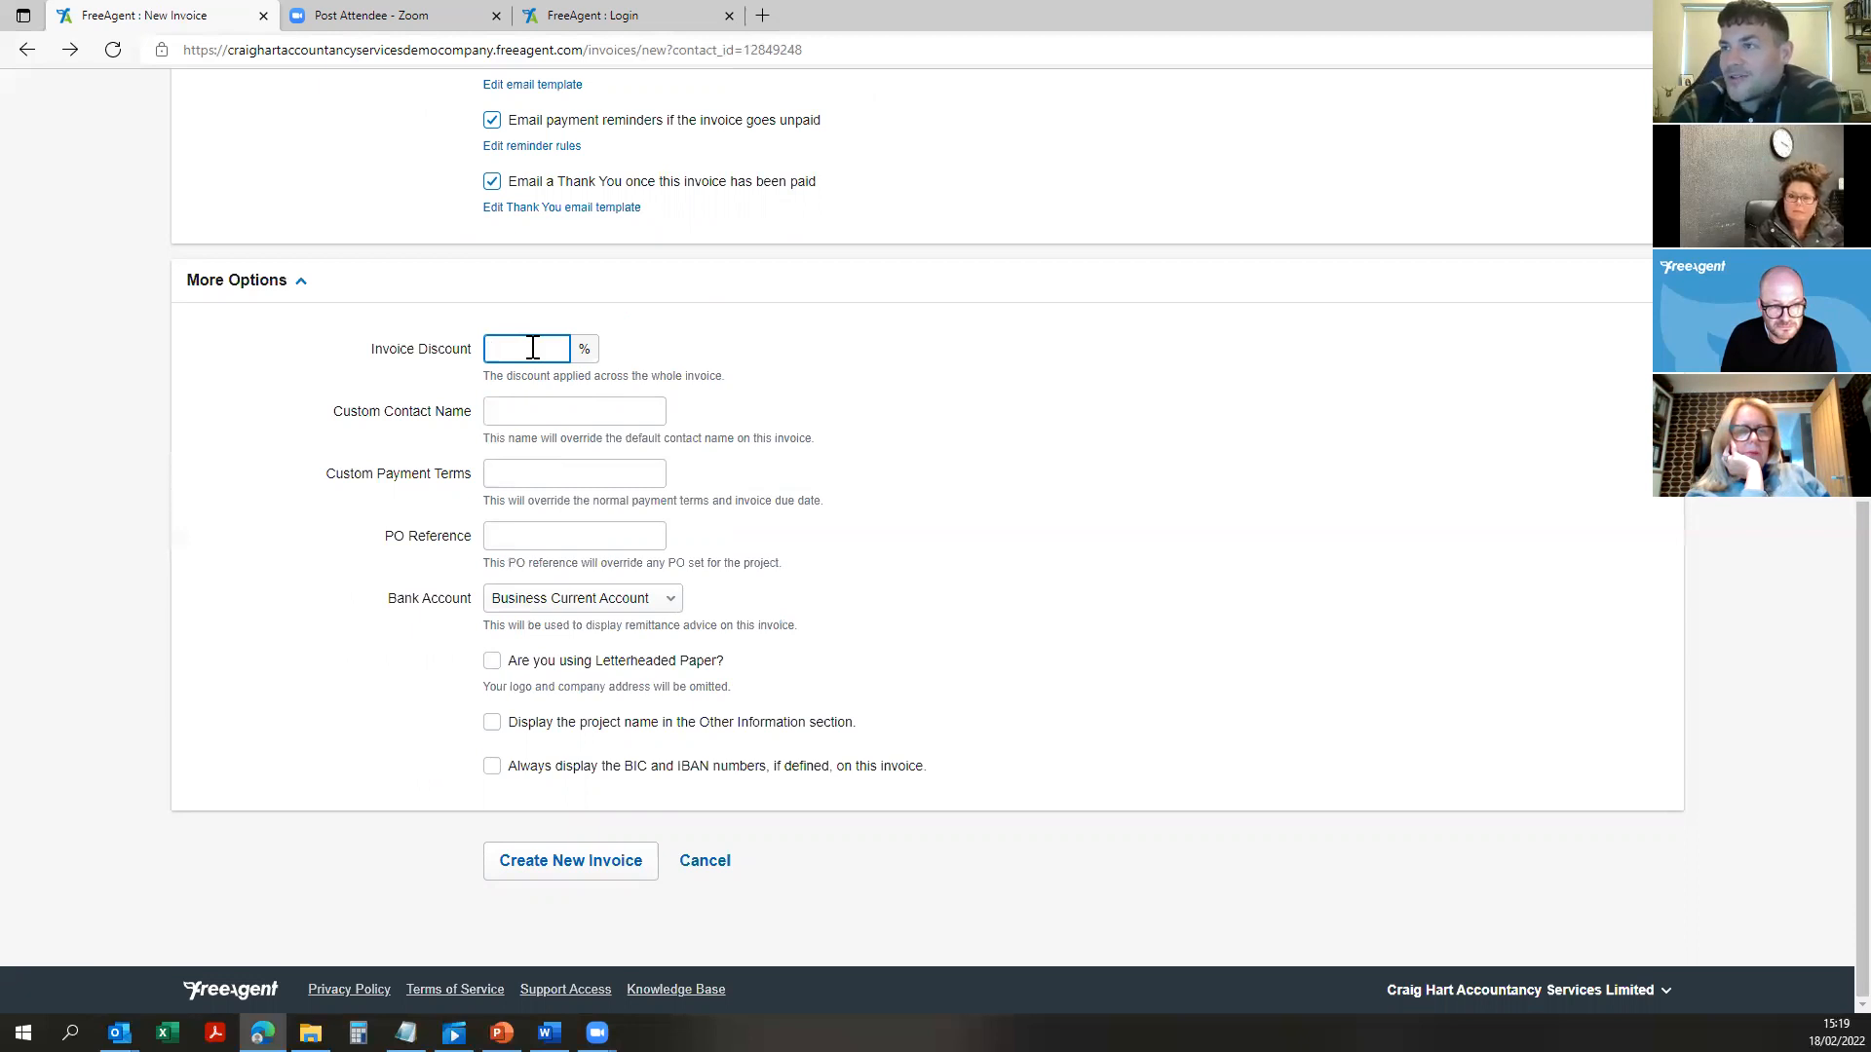
left_click(587, 536)
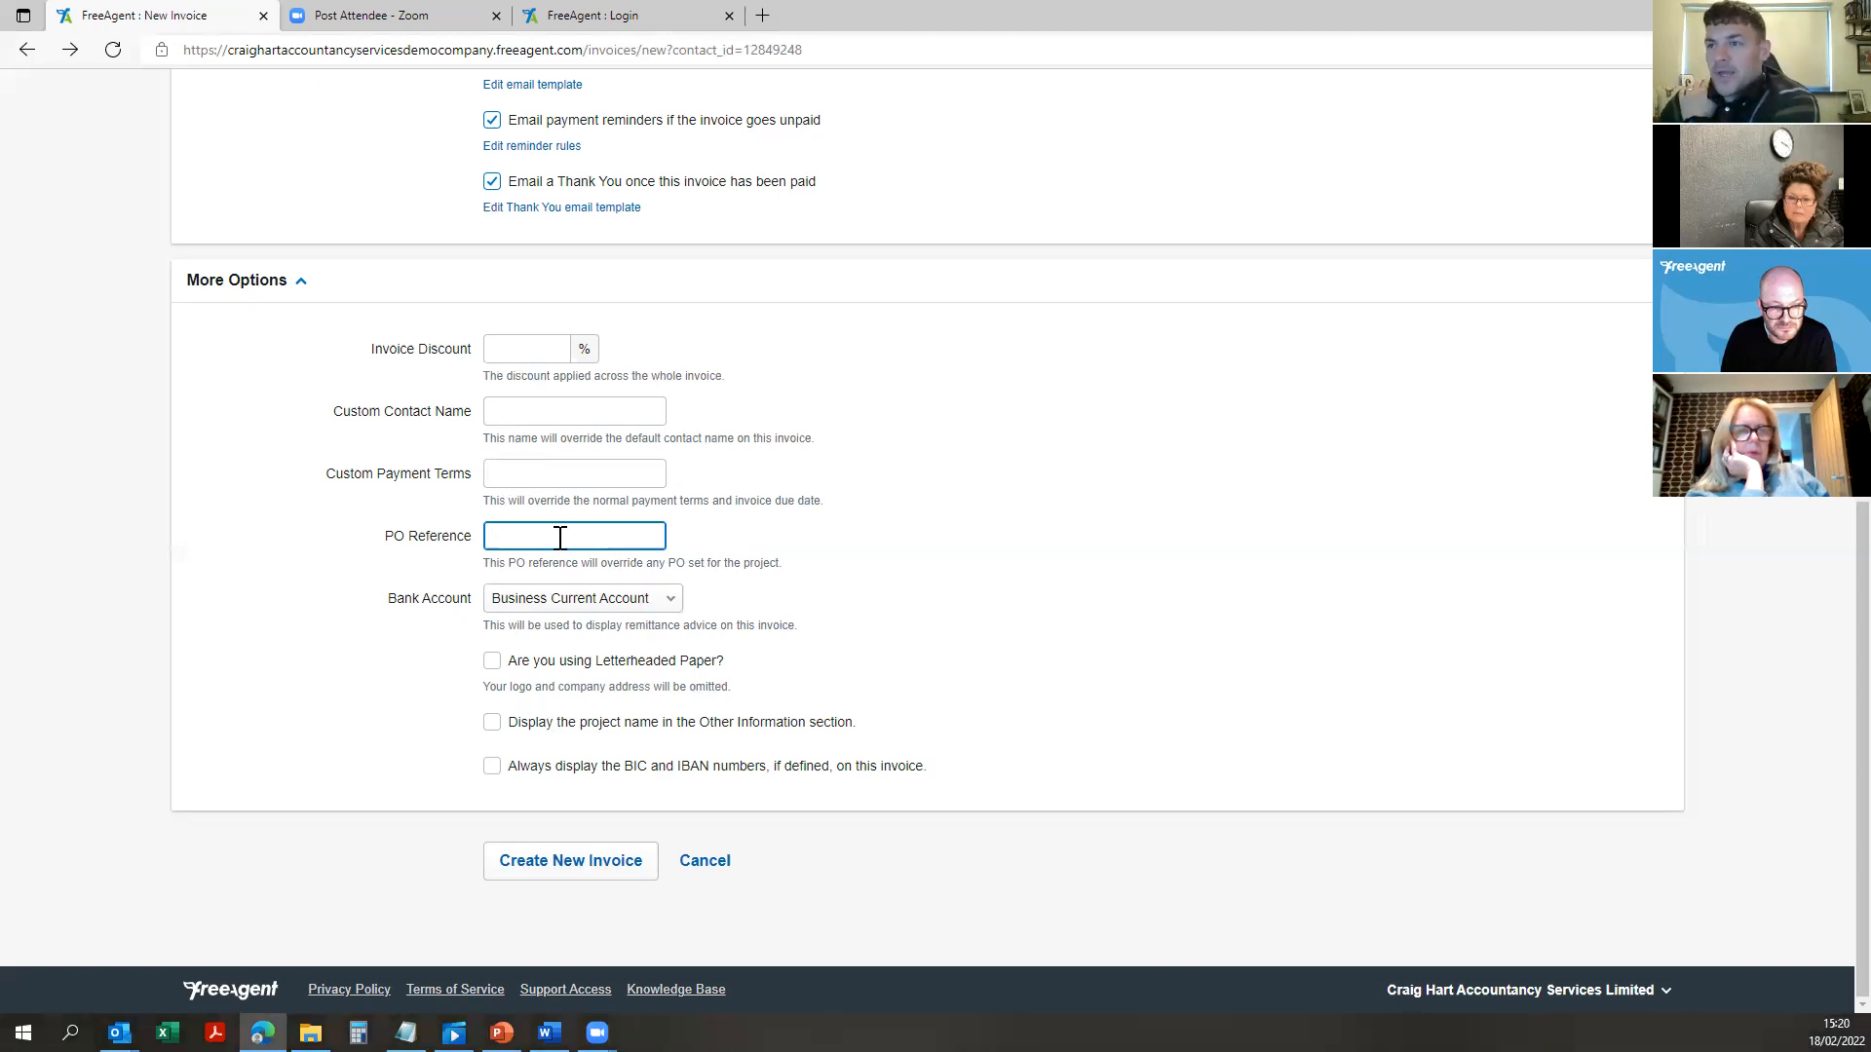
left_click(547, 474)
left_click(698, 617)
left_click(585, 599)
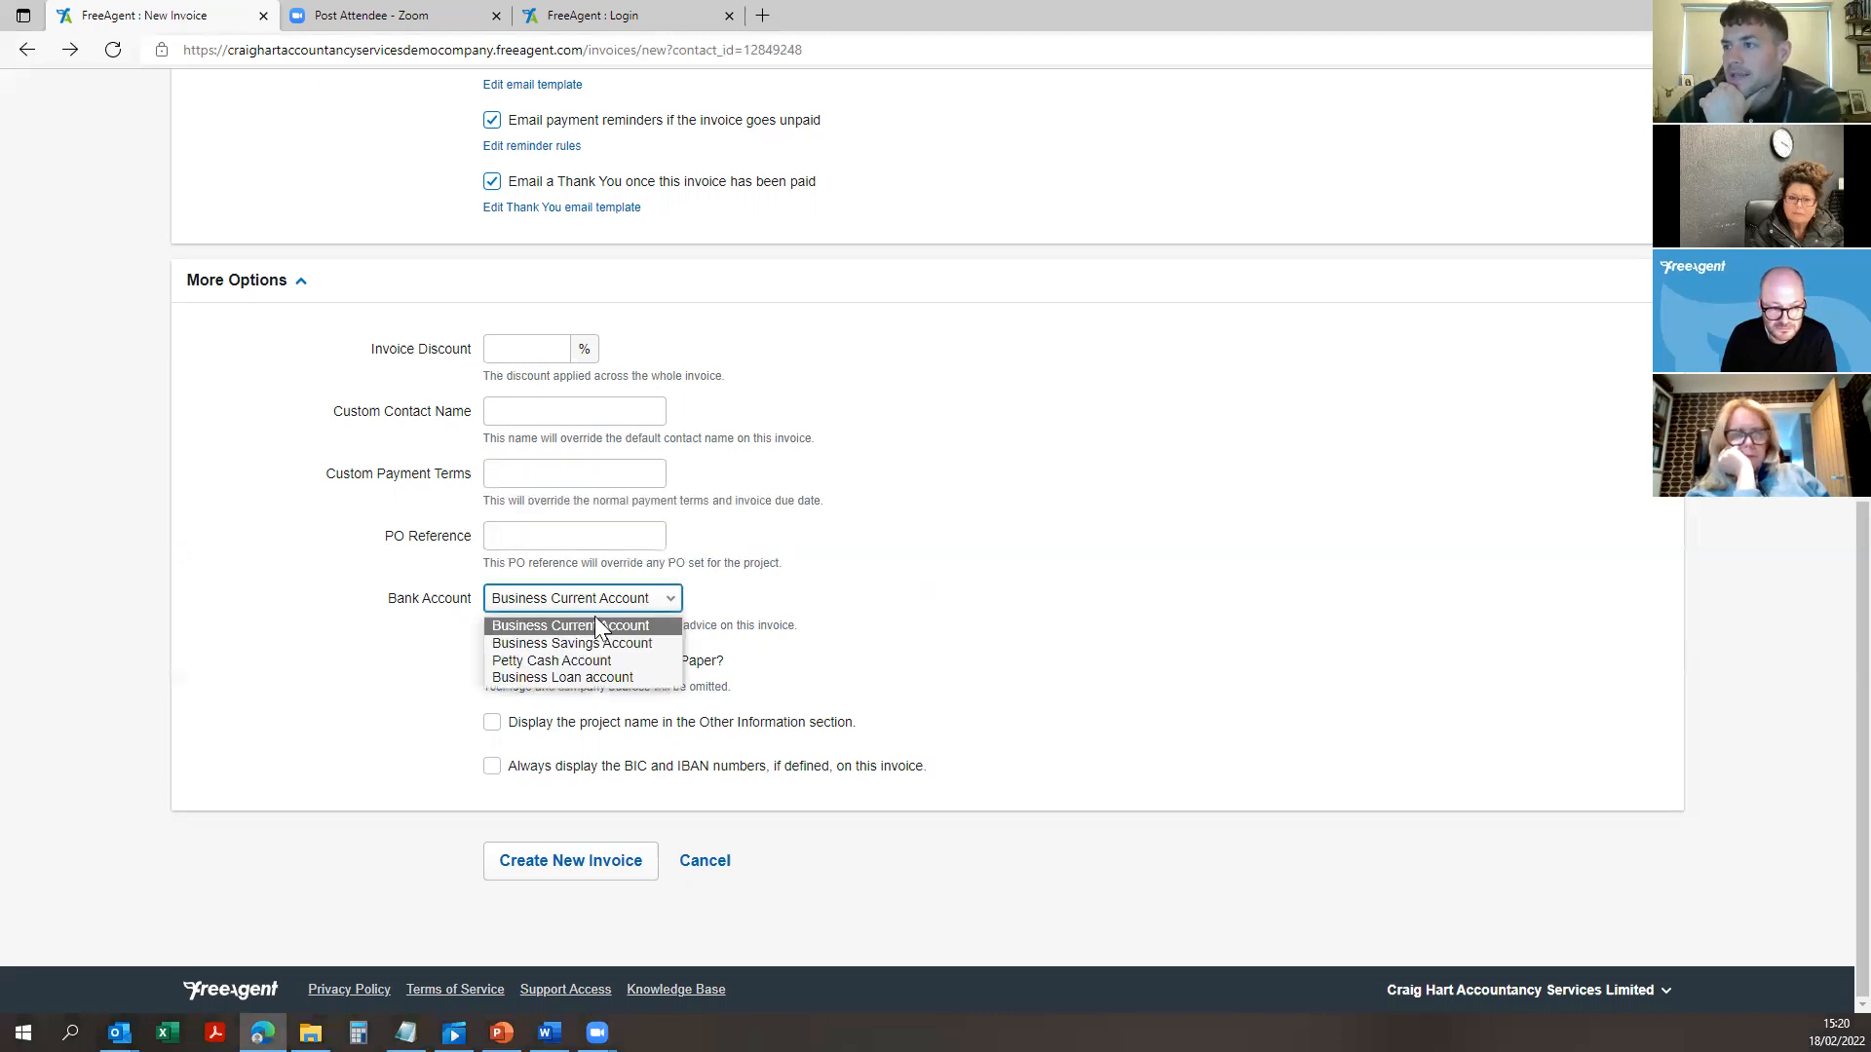
left_click(544, 627)
left_click(639, 602)
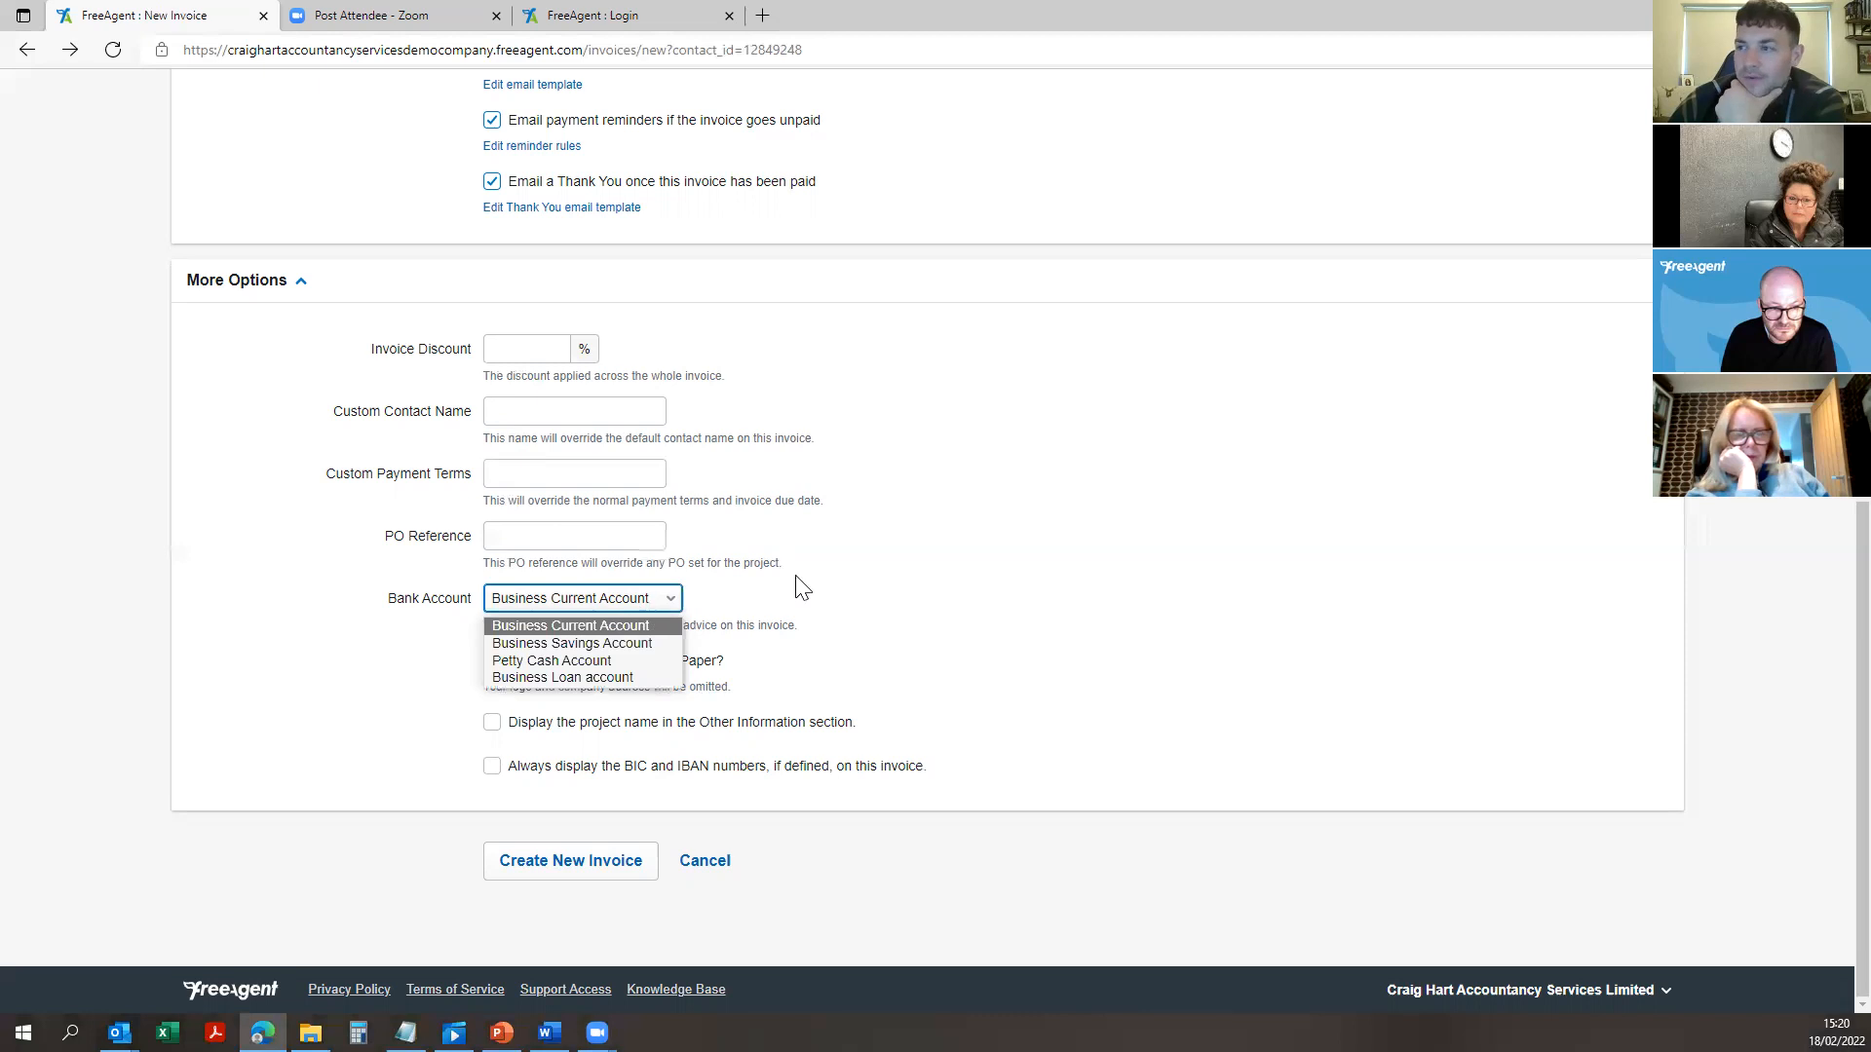
left_click(823, 620)
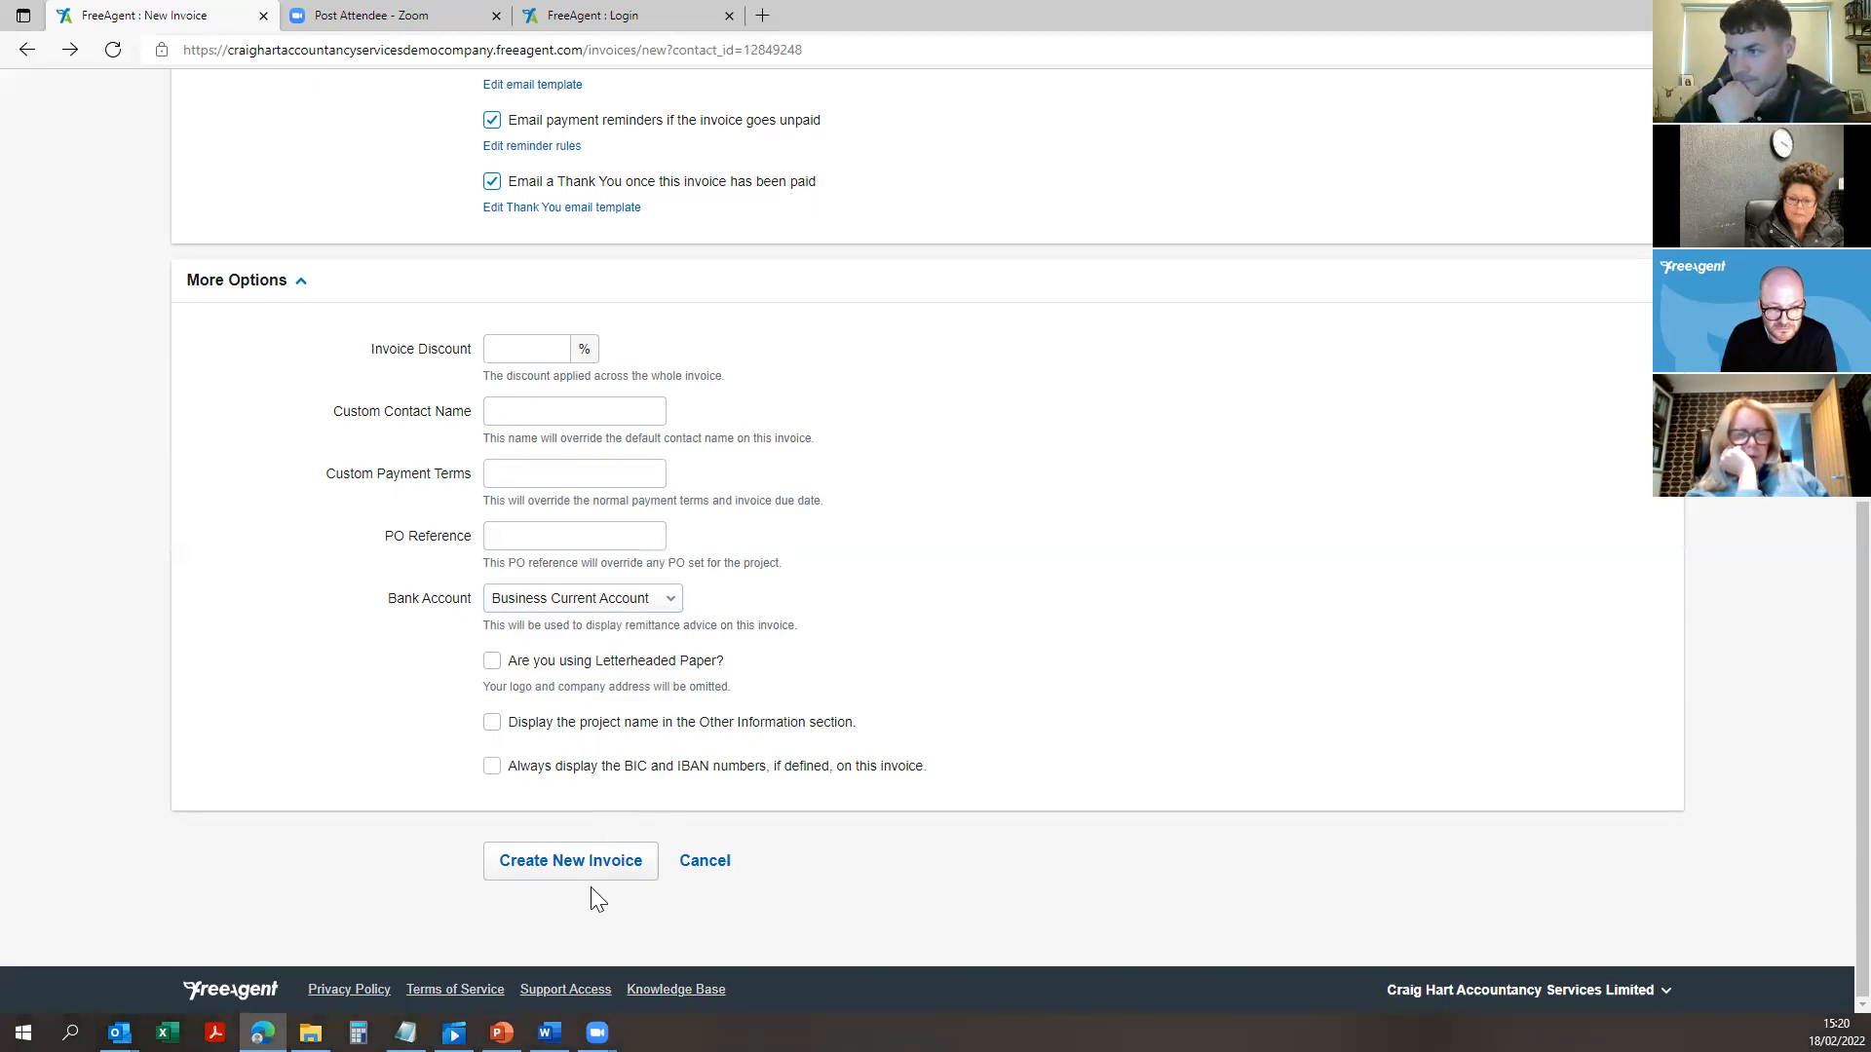
scroll(710, 494, "up", 8)
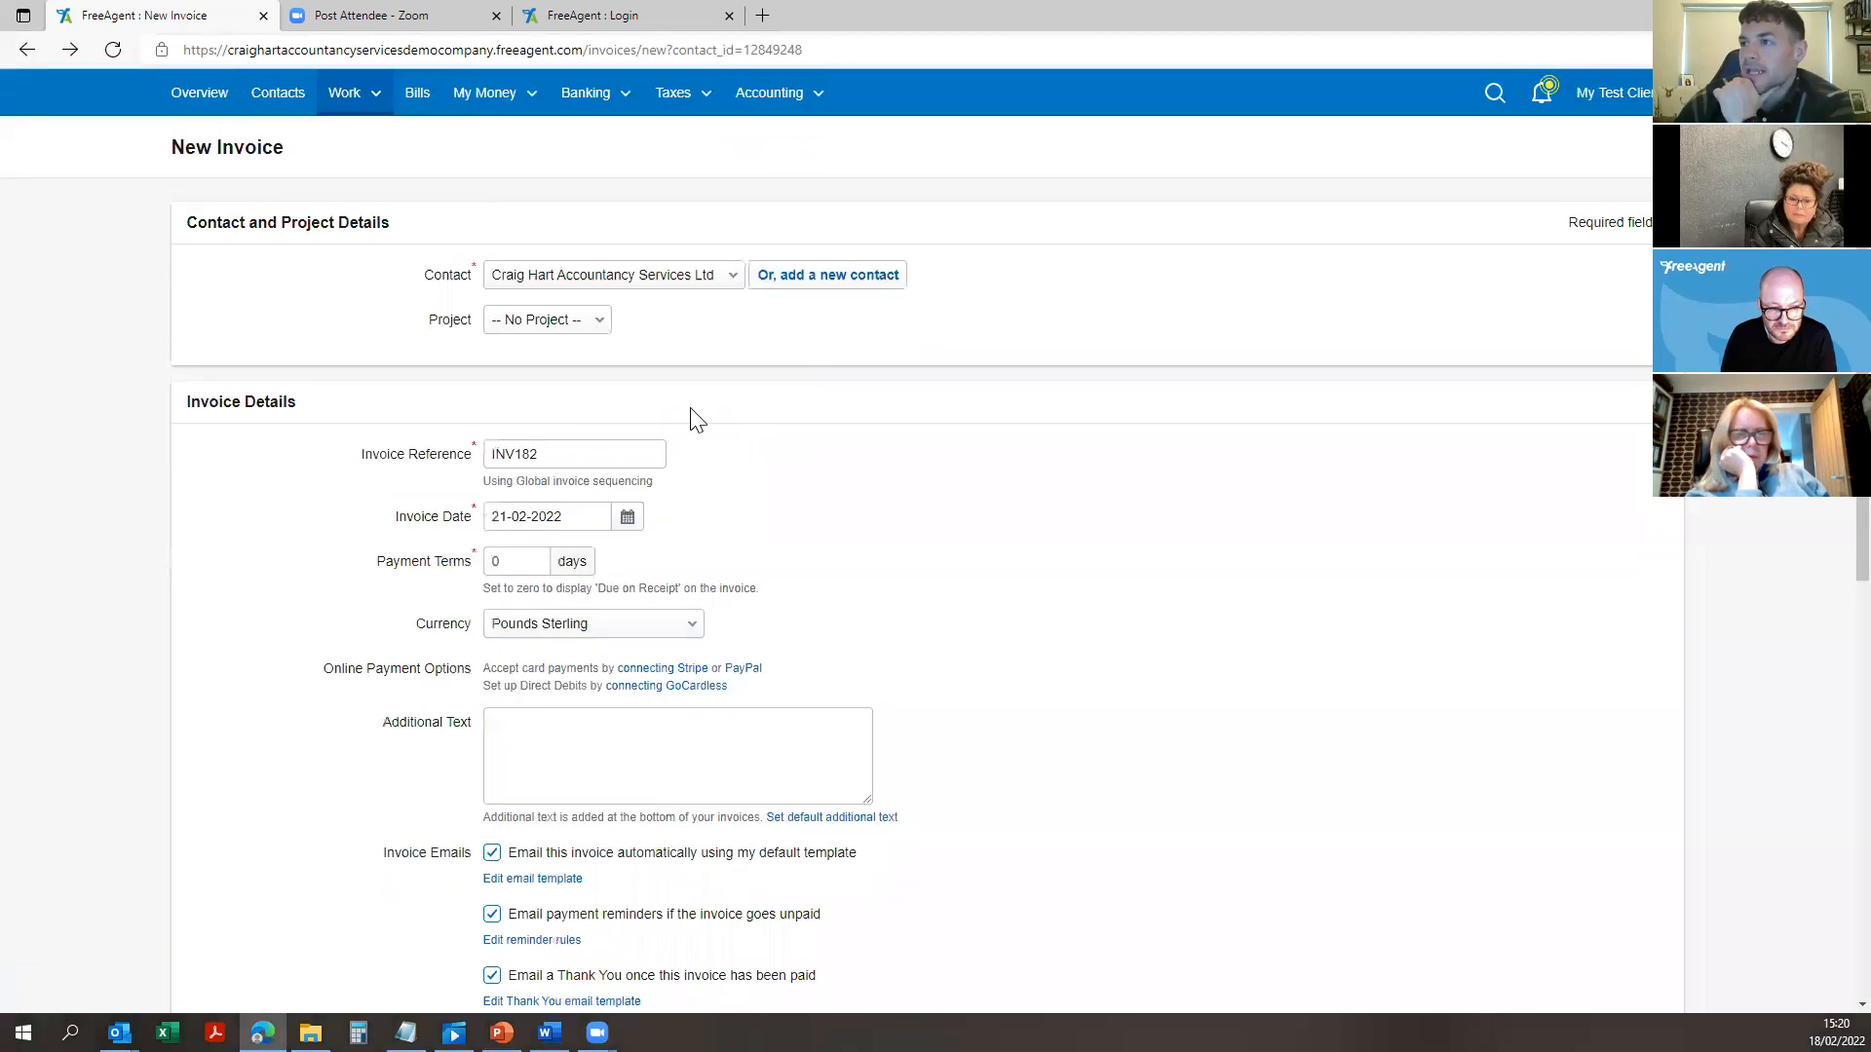
scroll(697, 419, "down", 8)
Step: Save INV182 as a £0.00 draft and open Settings from the My Test Client account menu
left_click(560, 862)
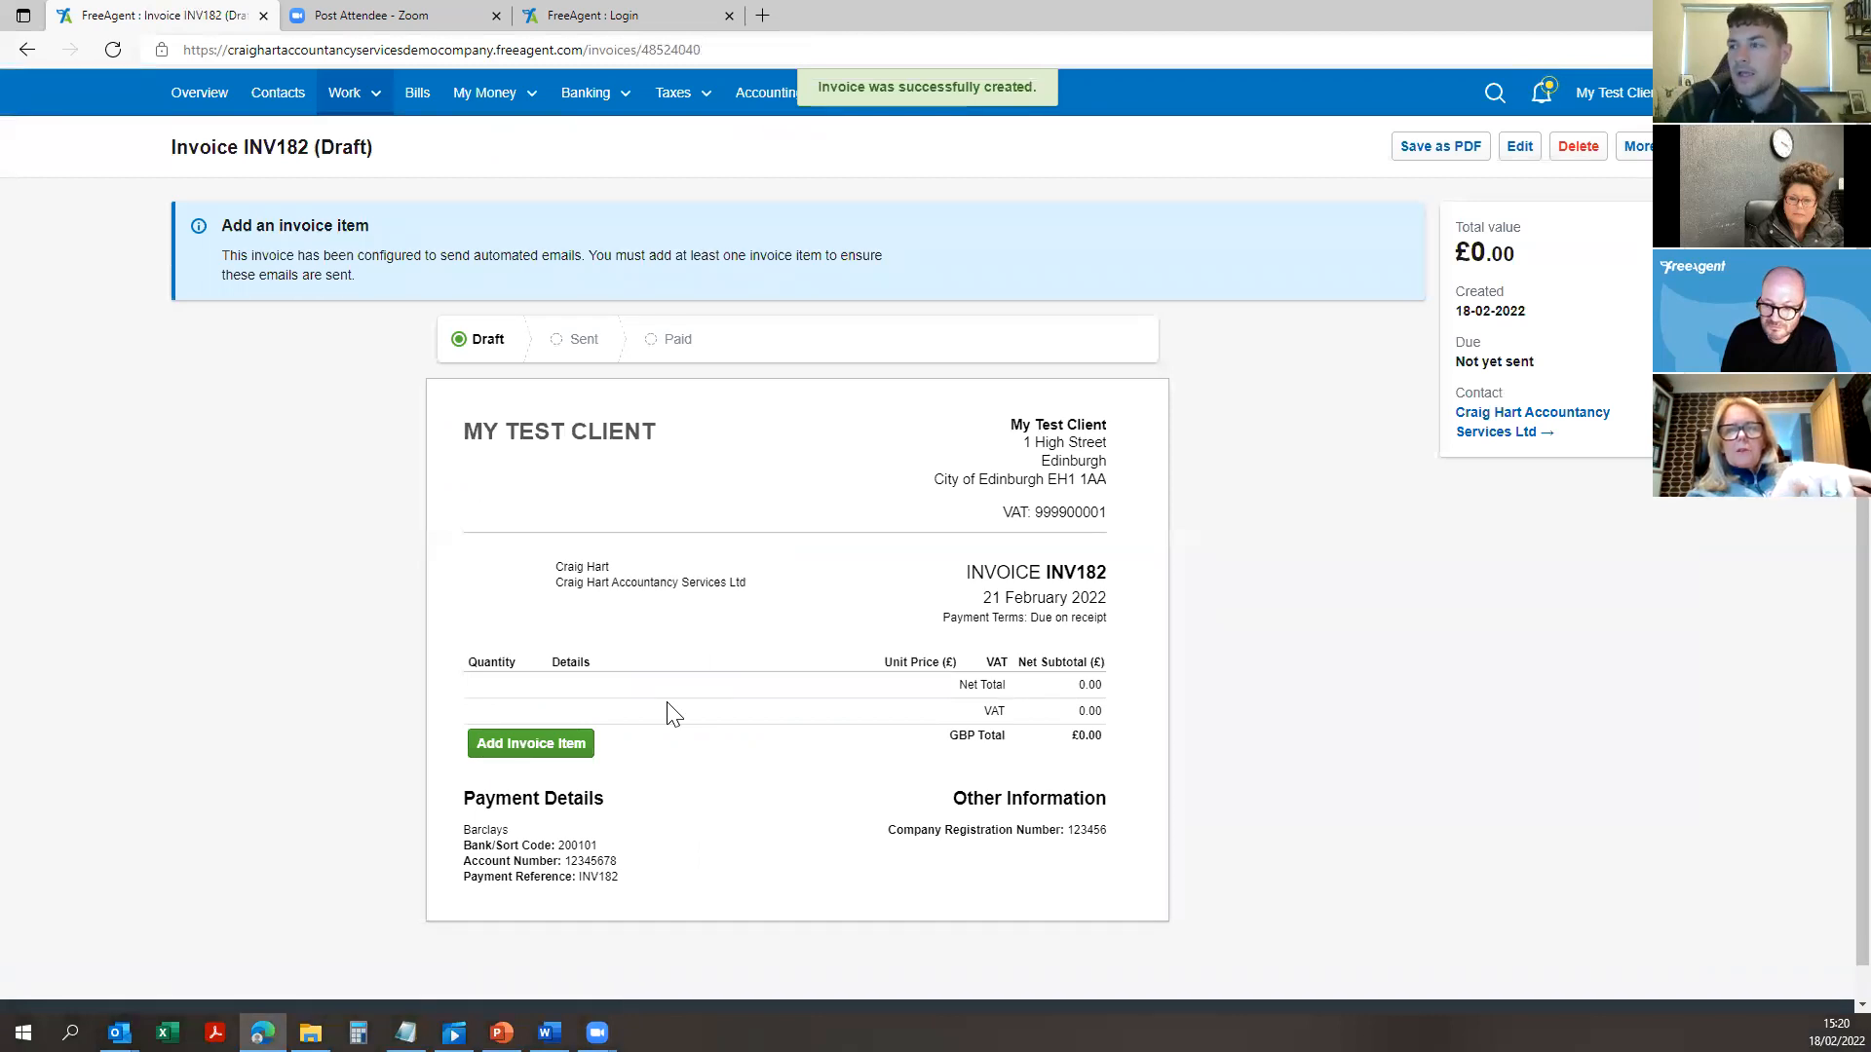
scroll(755, 672, "down", 1)
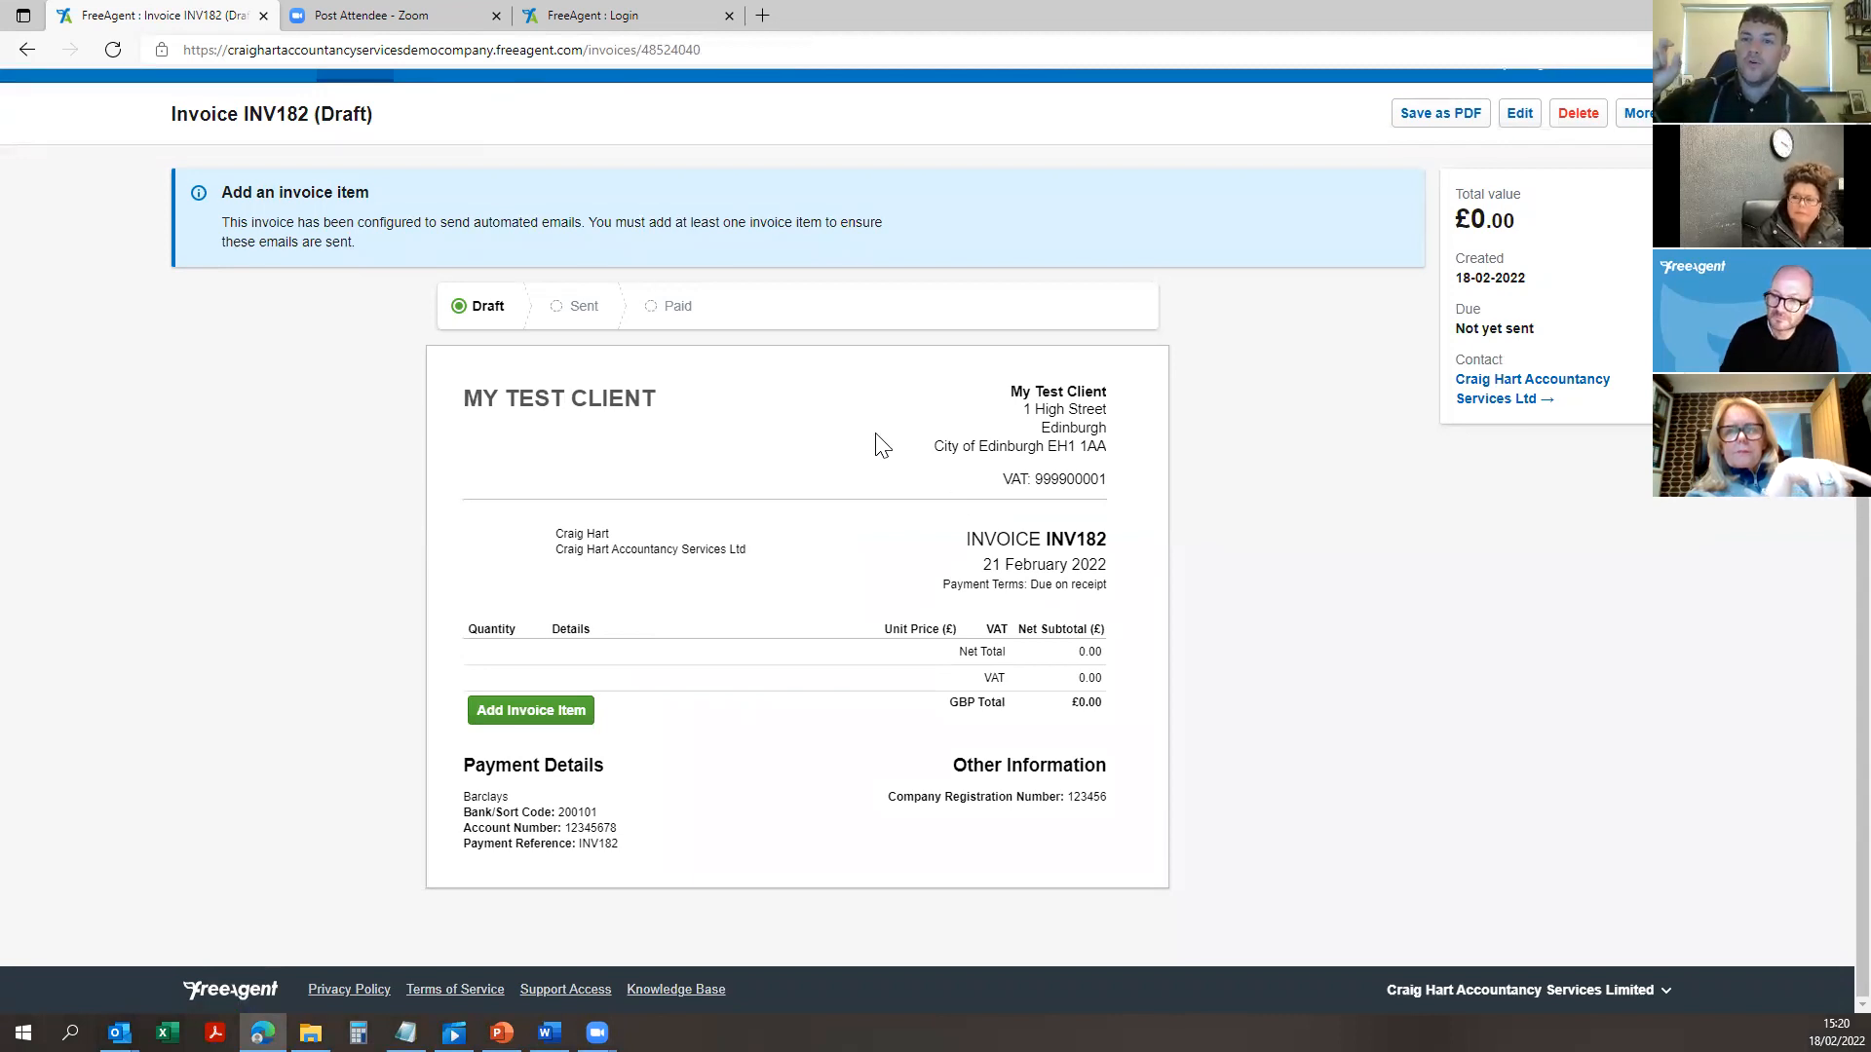
scroll(1374, 234, "up", 1)
left_click(1603, 92)
left_click(1544, 175)
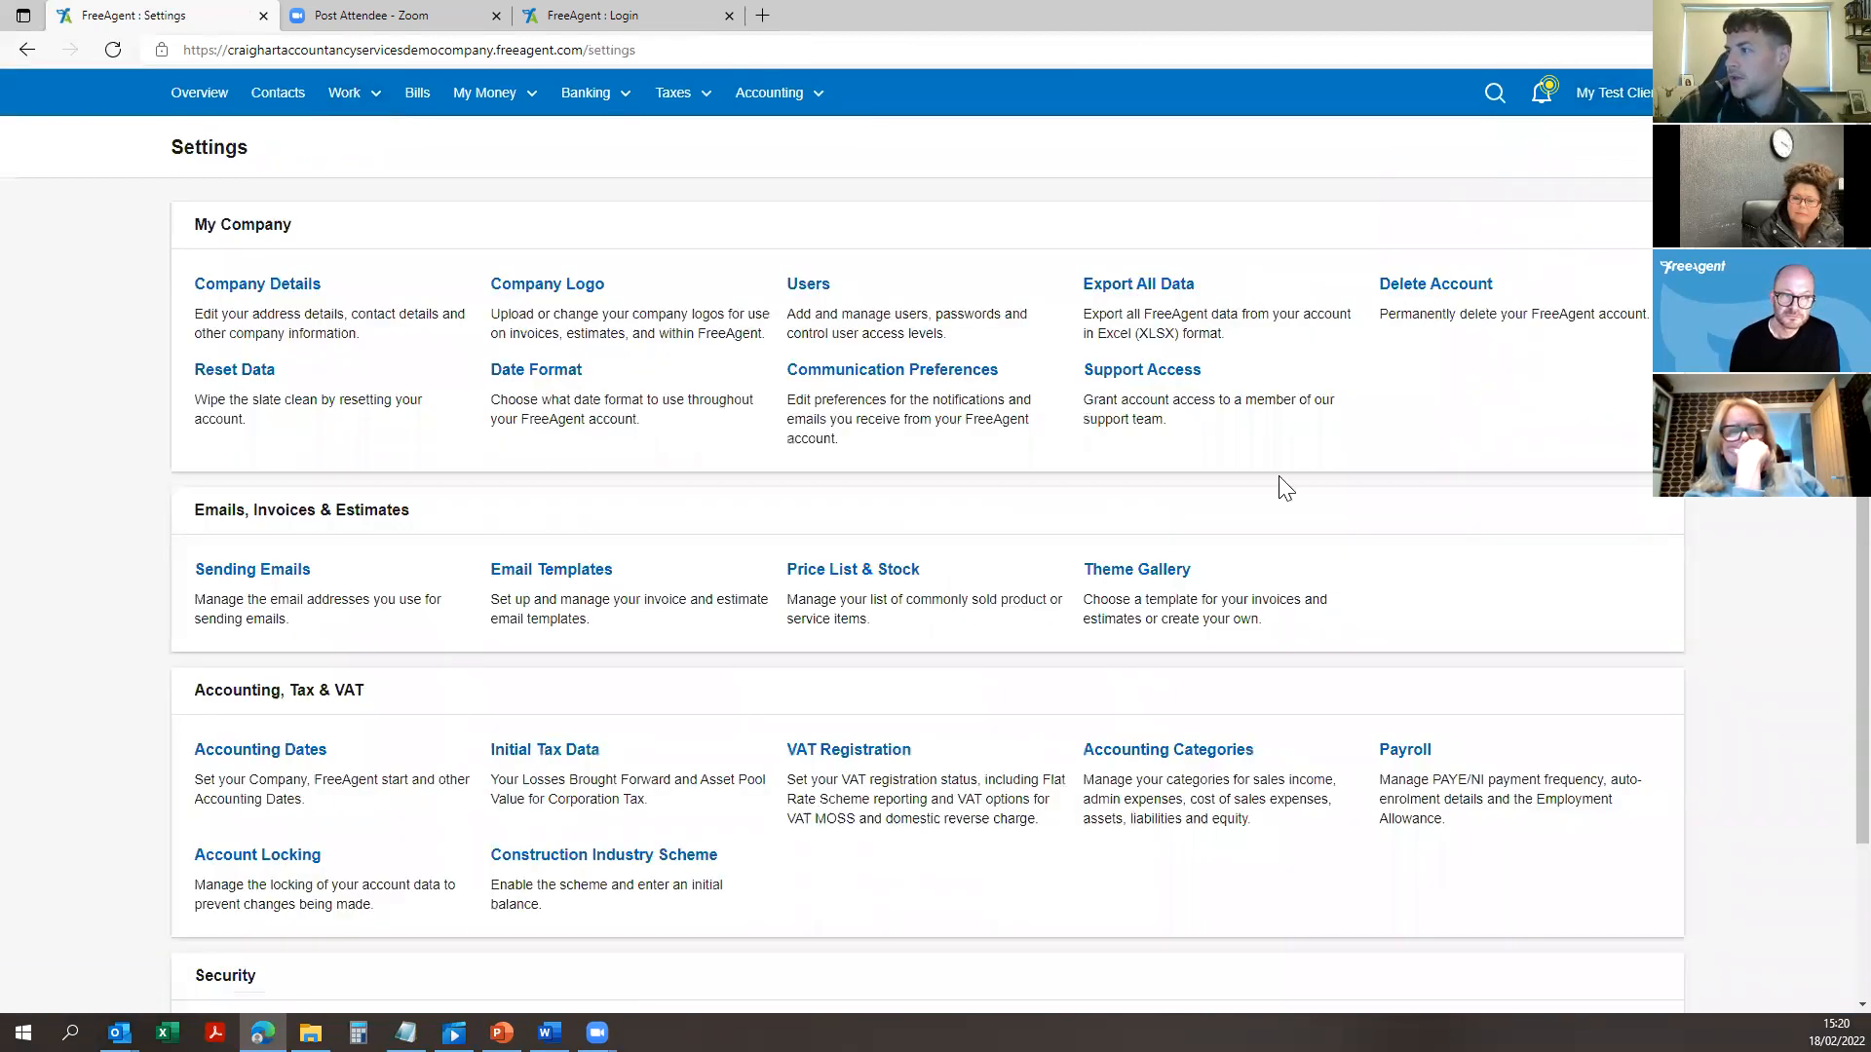
Step: Look at the Company Logo upload page, then return to Settings
scroll(1284, 487, "down", 2)
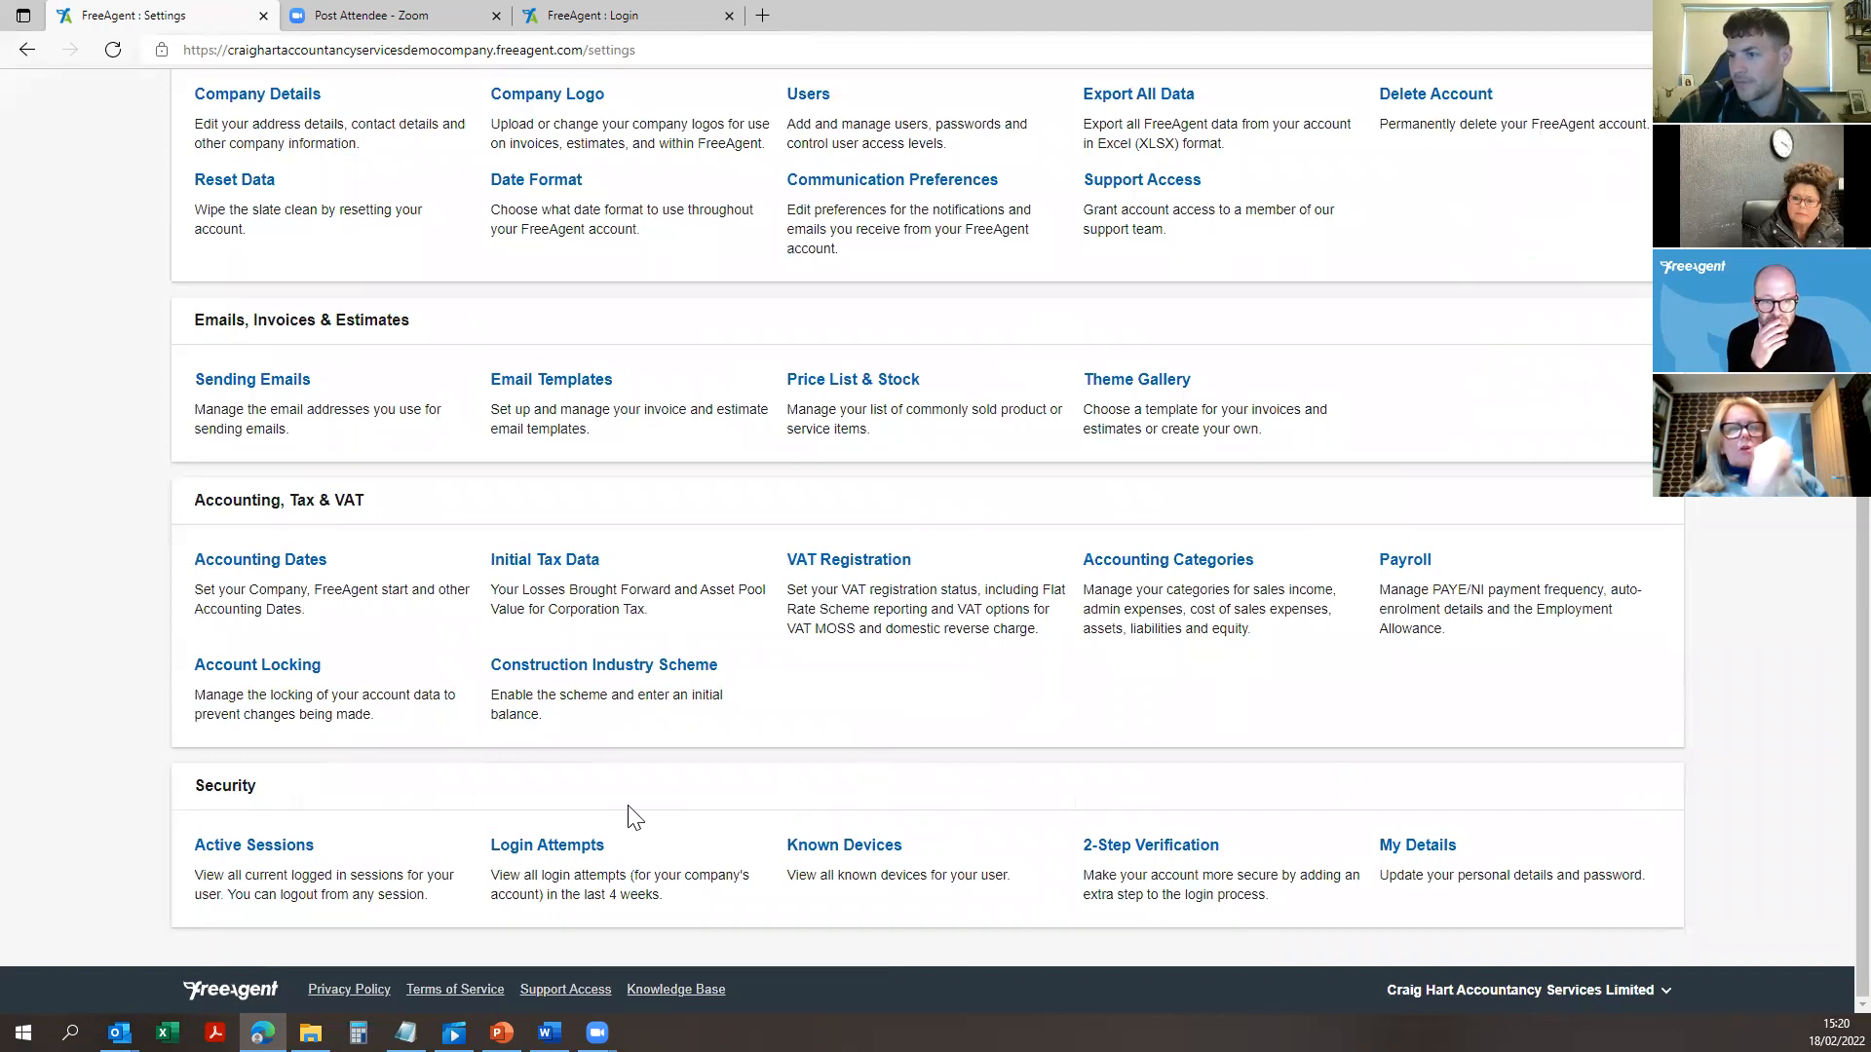
scroll(629, 816, "up", 2)
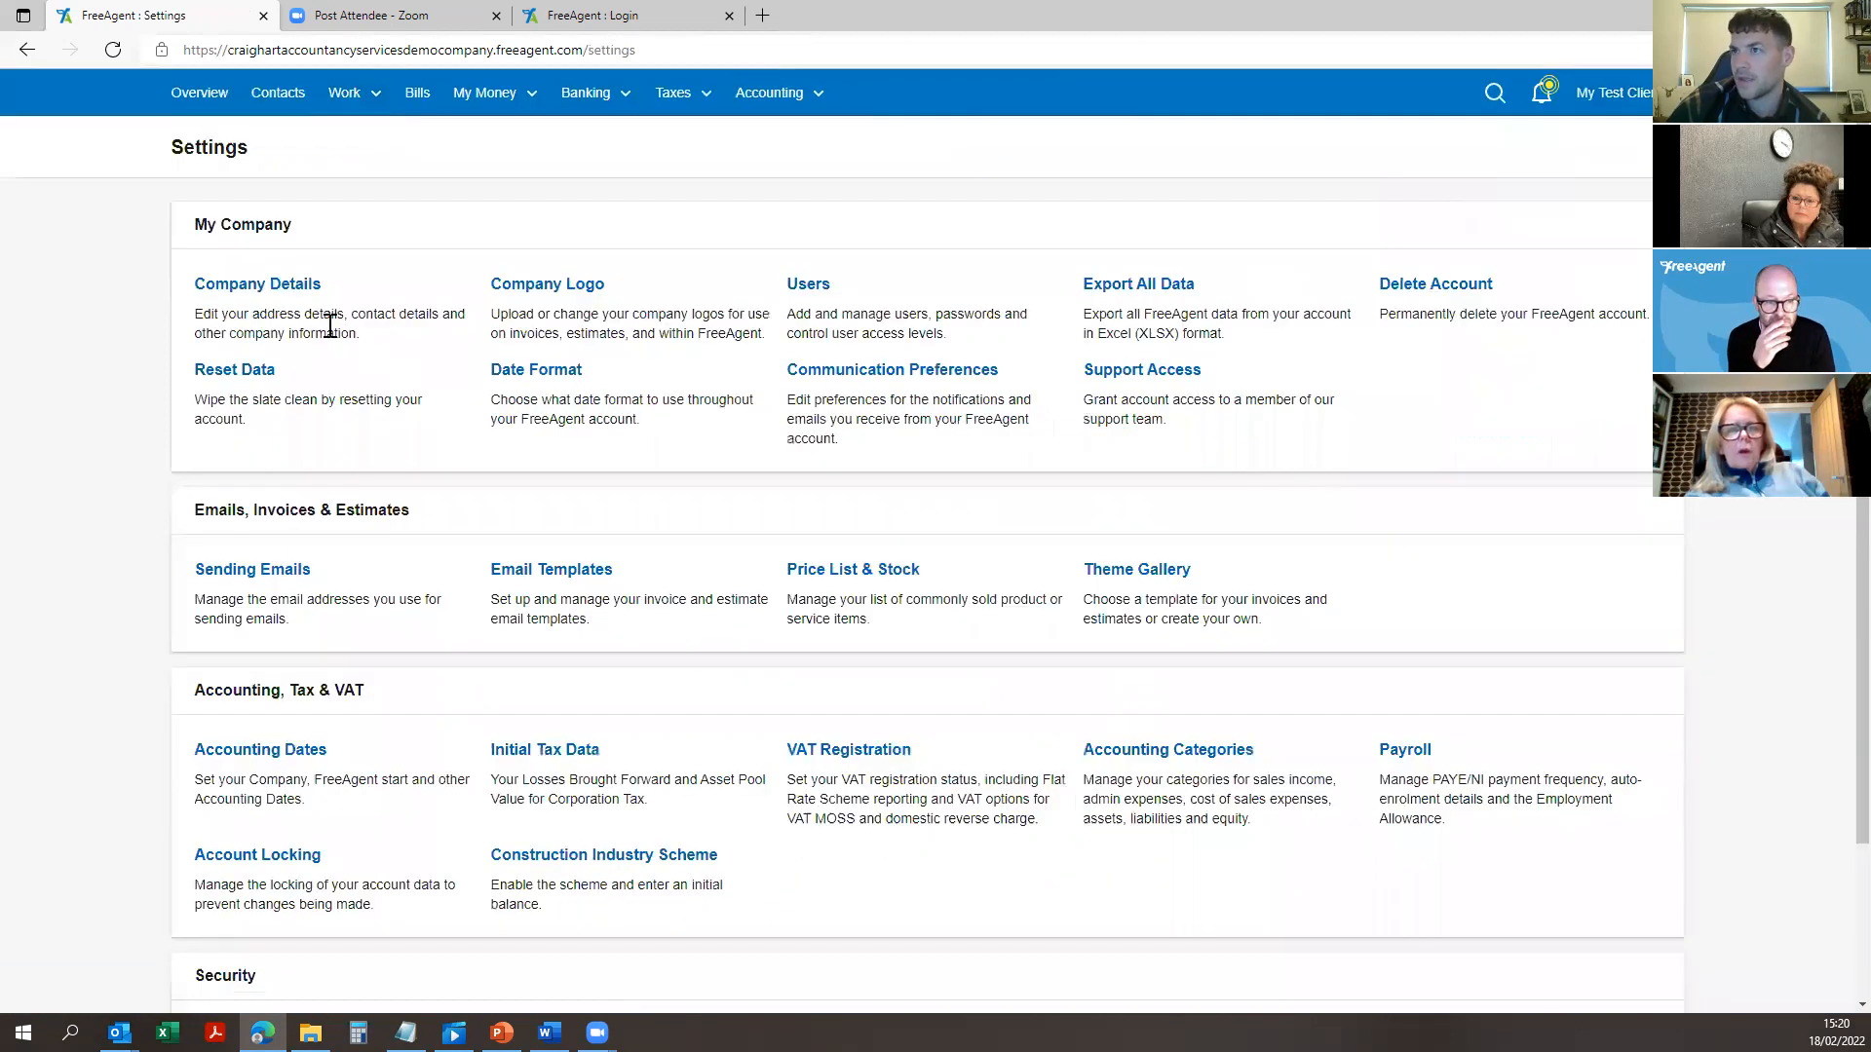
left_click(577, 294)
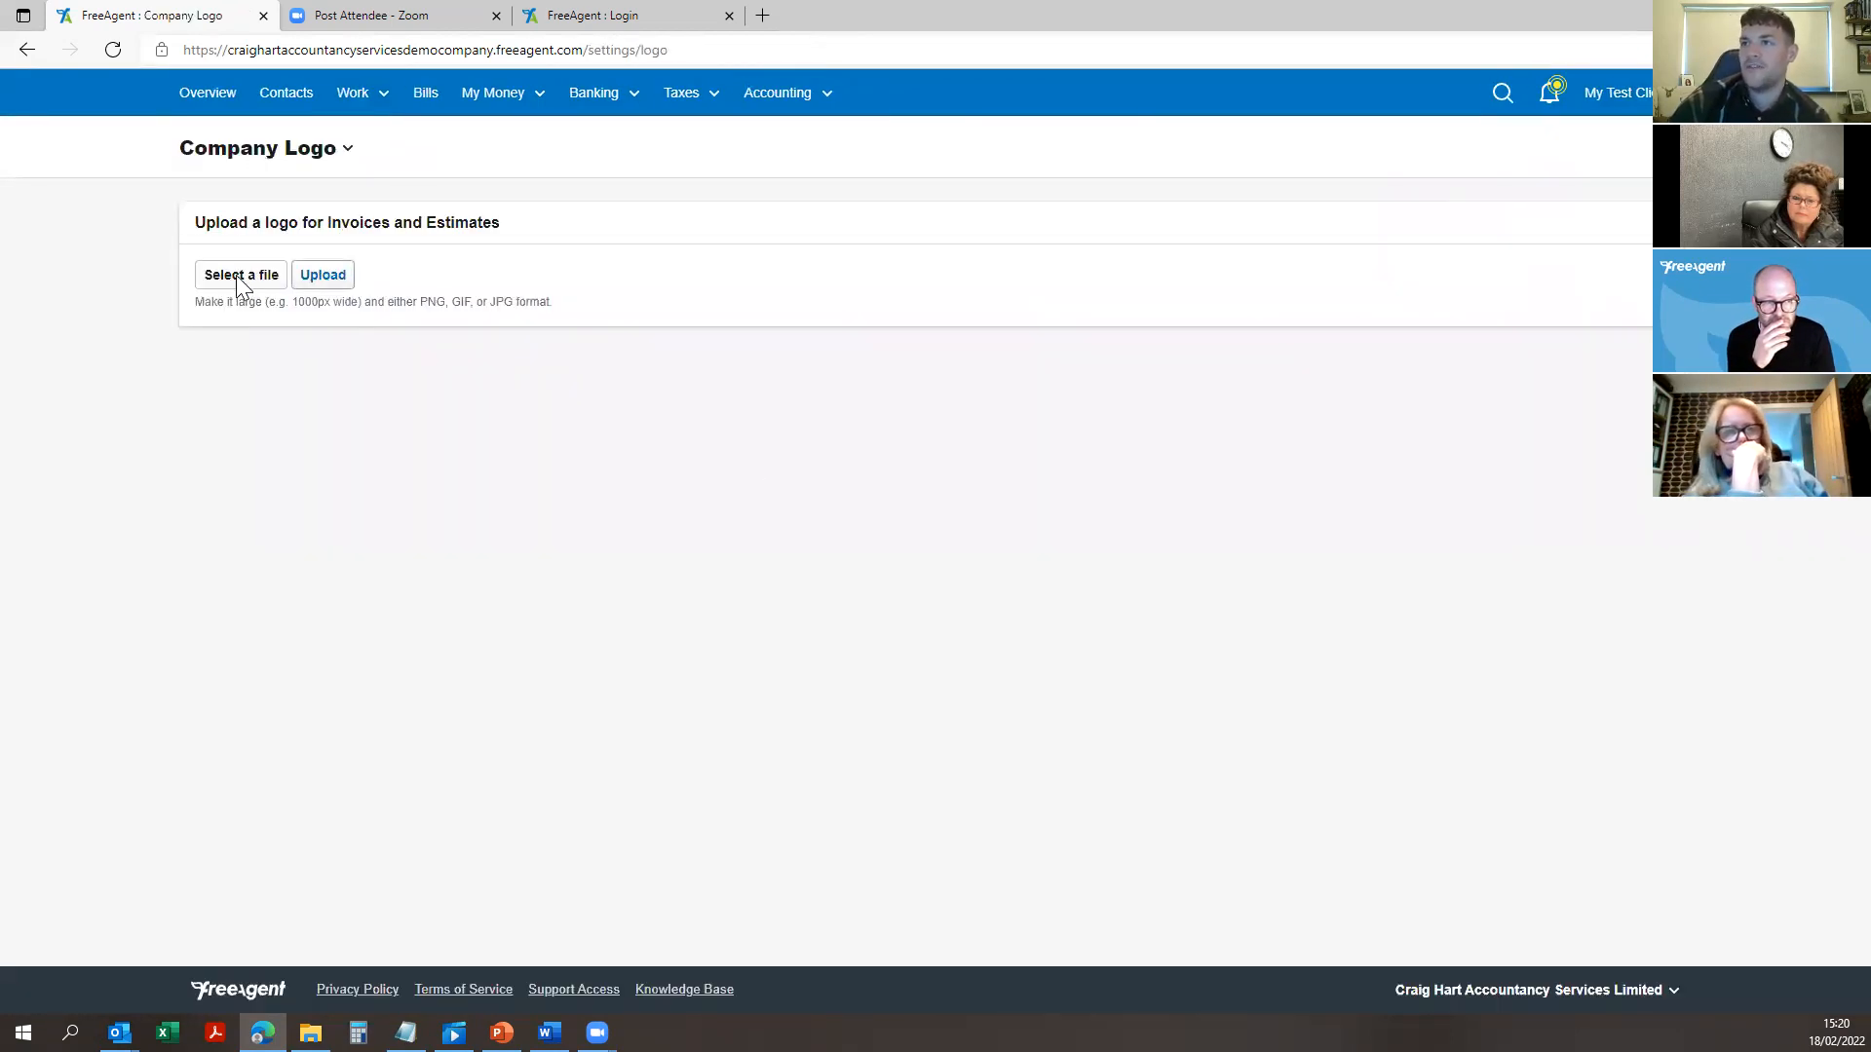
left_click(1612, 92)
left_click(1578, 174)
Step: Open draft invoice INV182 from Work > Invoicing
left_click(346, 92)
left_click(380, 242)
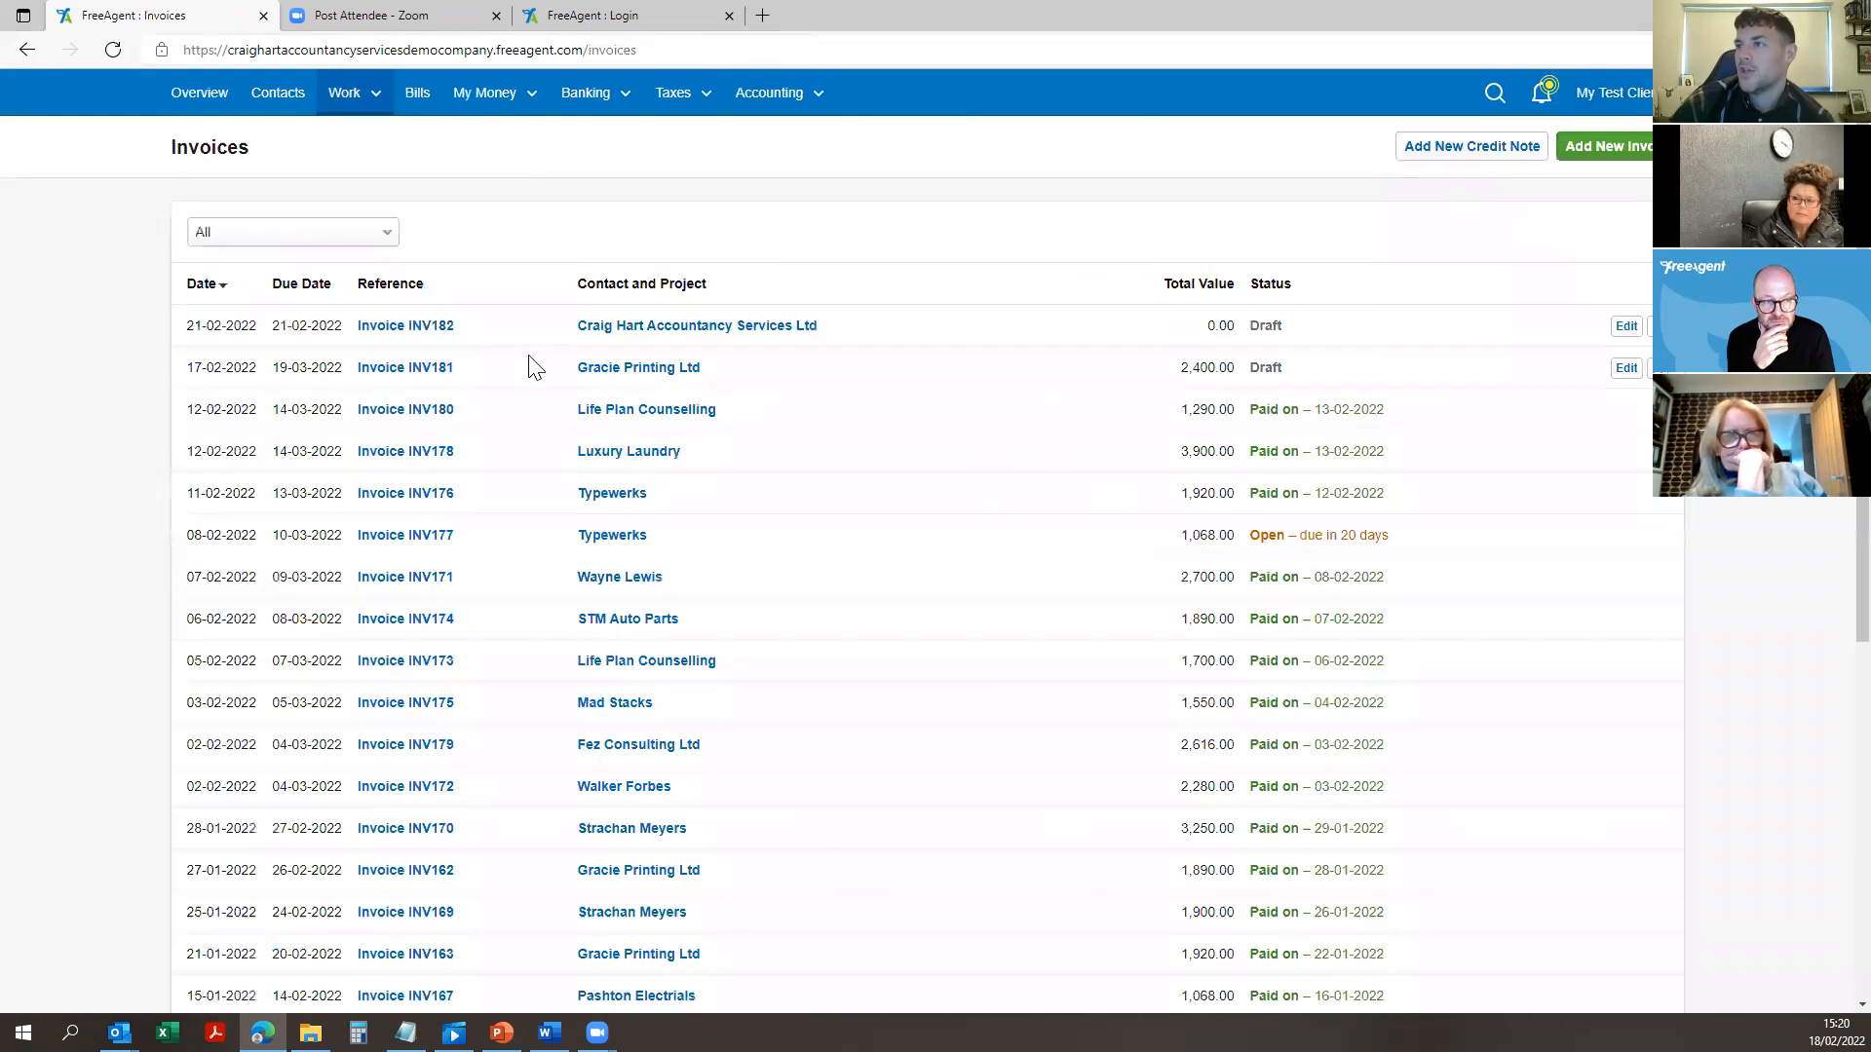
left_click(403, 329)
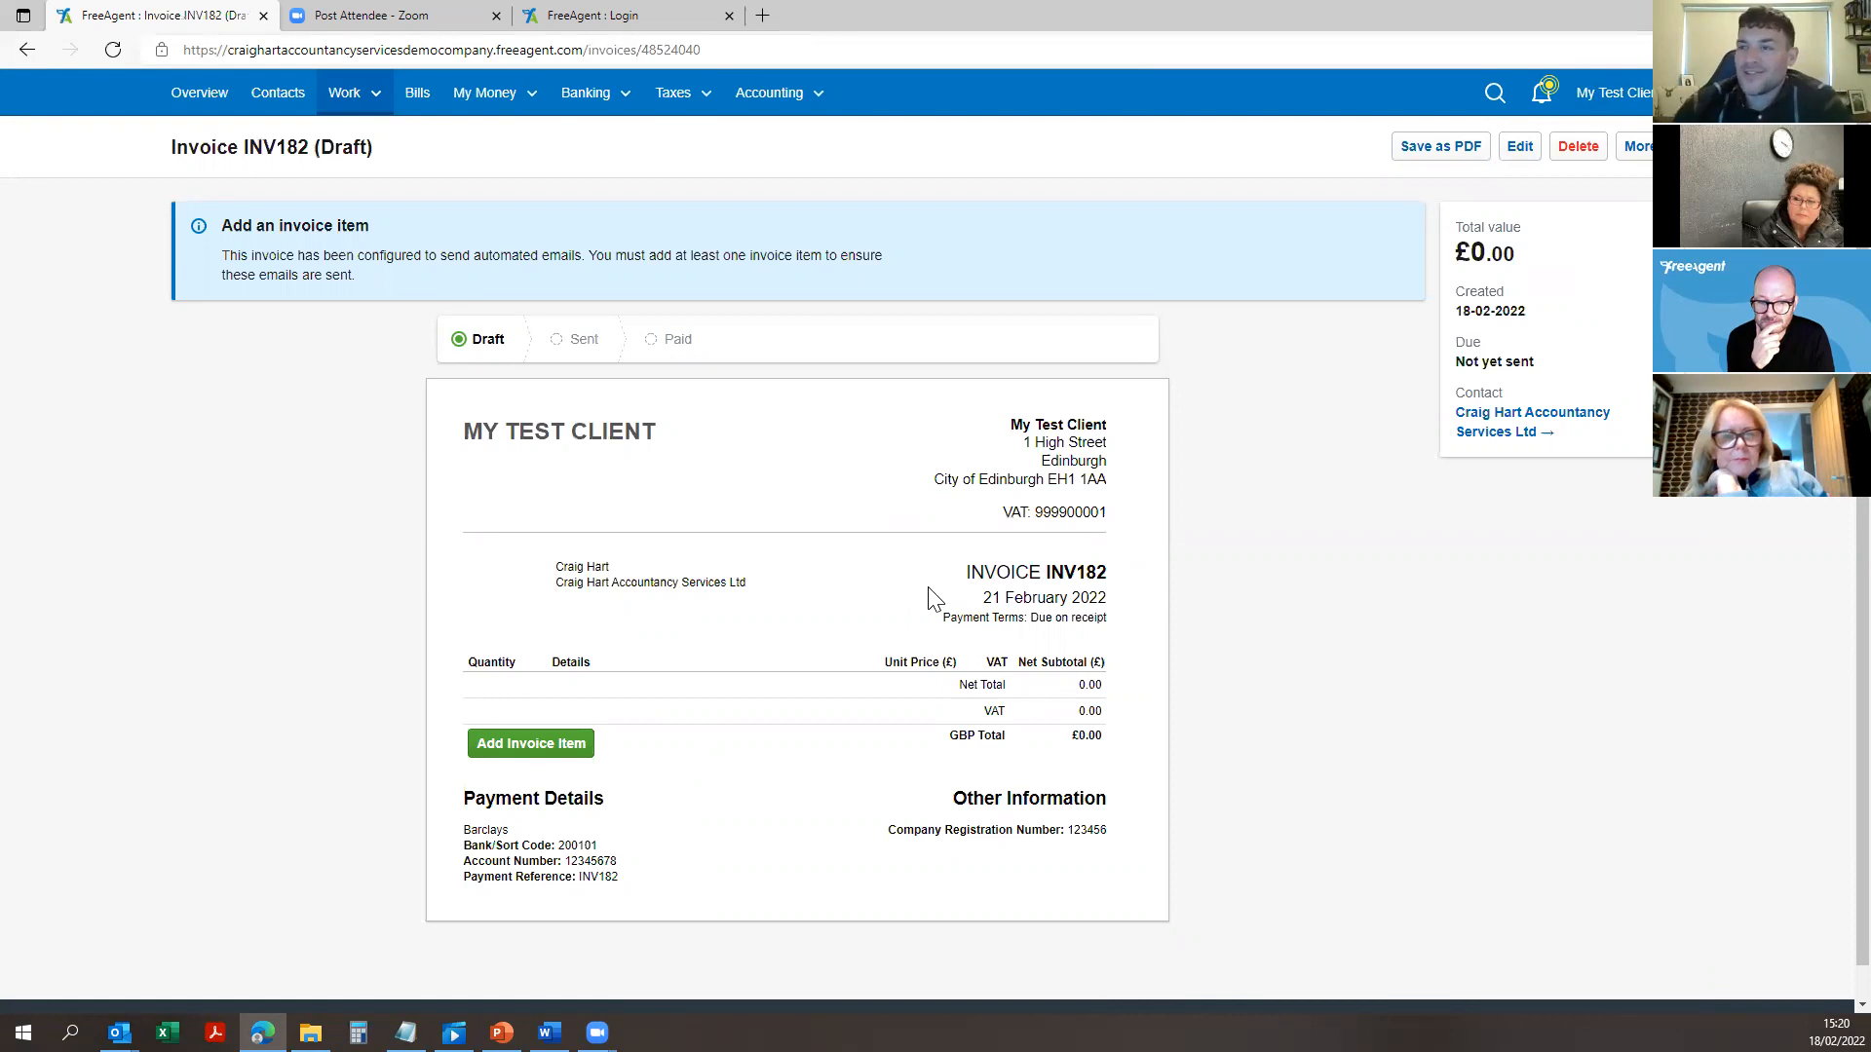
Step: Open the Add Invoice Item dialog on draft INV182, defaulting to 1:00 Hours at Standard 20% VAT
left_click_drag(1018, 526, 1065, 534)
left_click(1135, 521)
left_click(1065, 534)
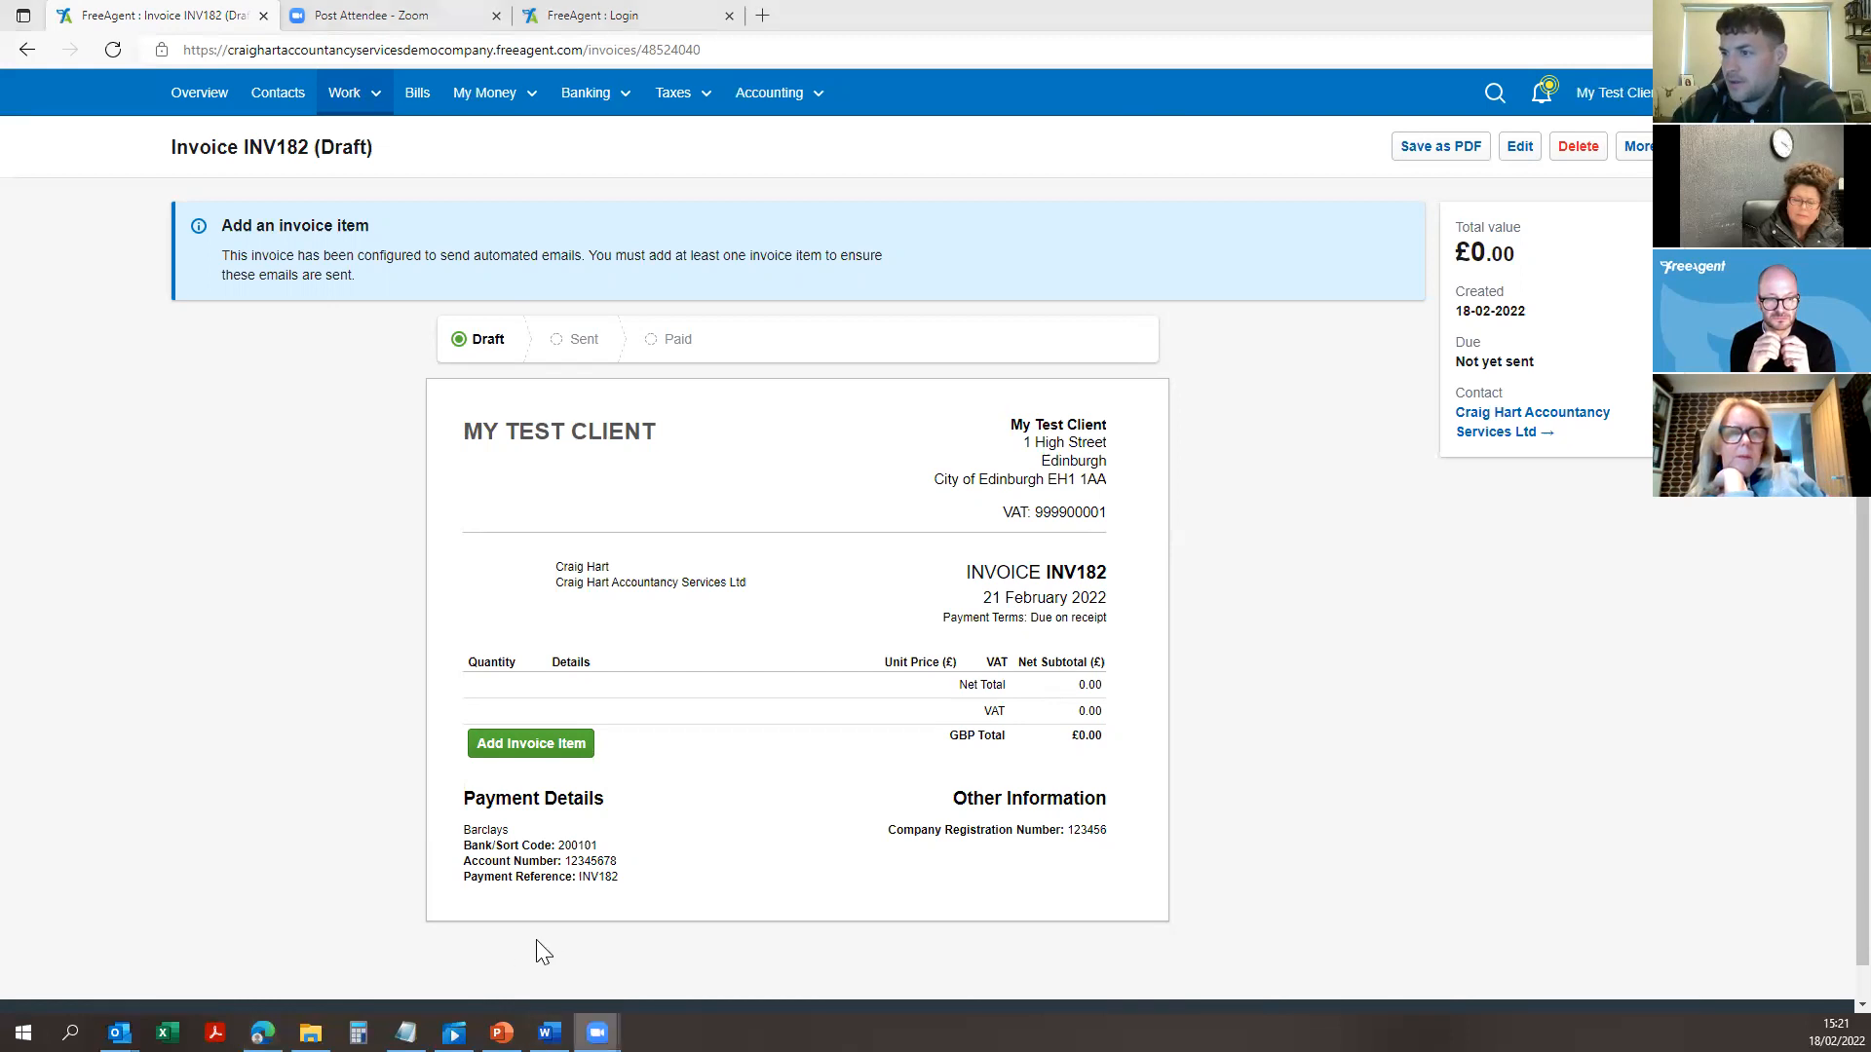
left_click(597, 1033)
left_click(689, 969)
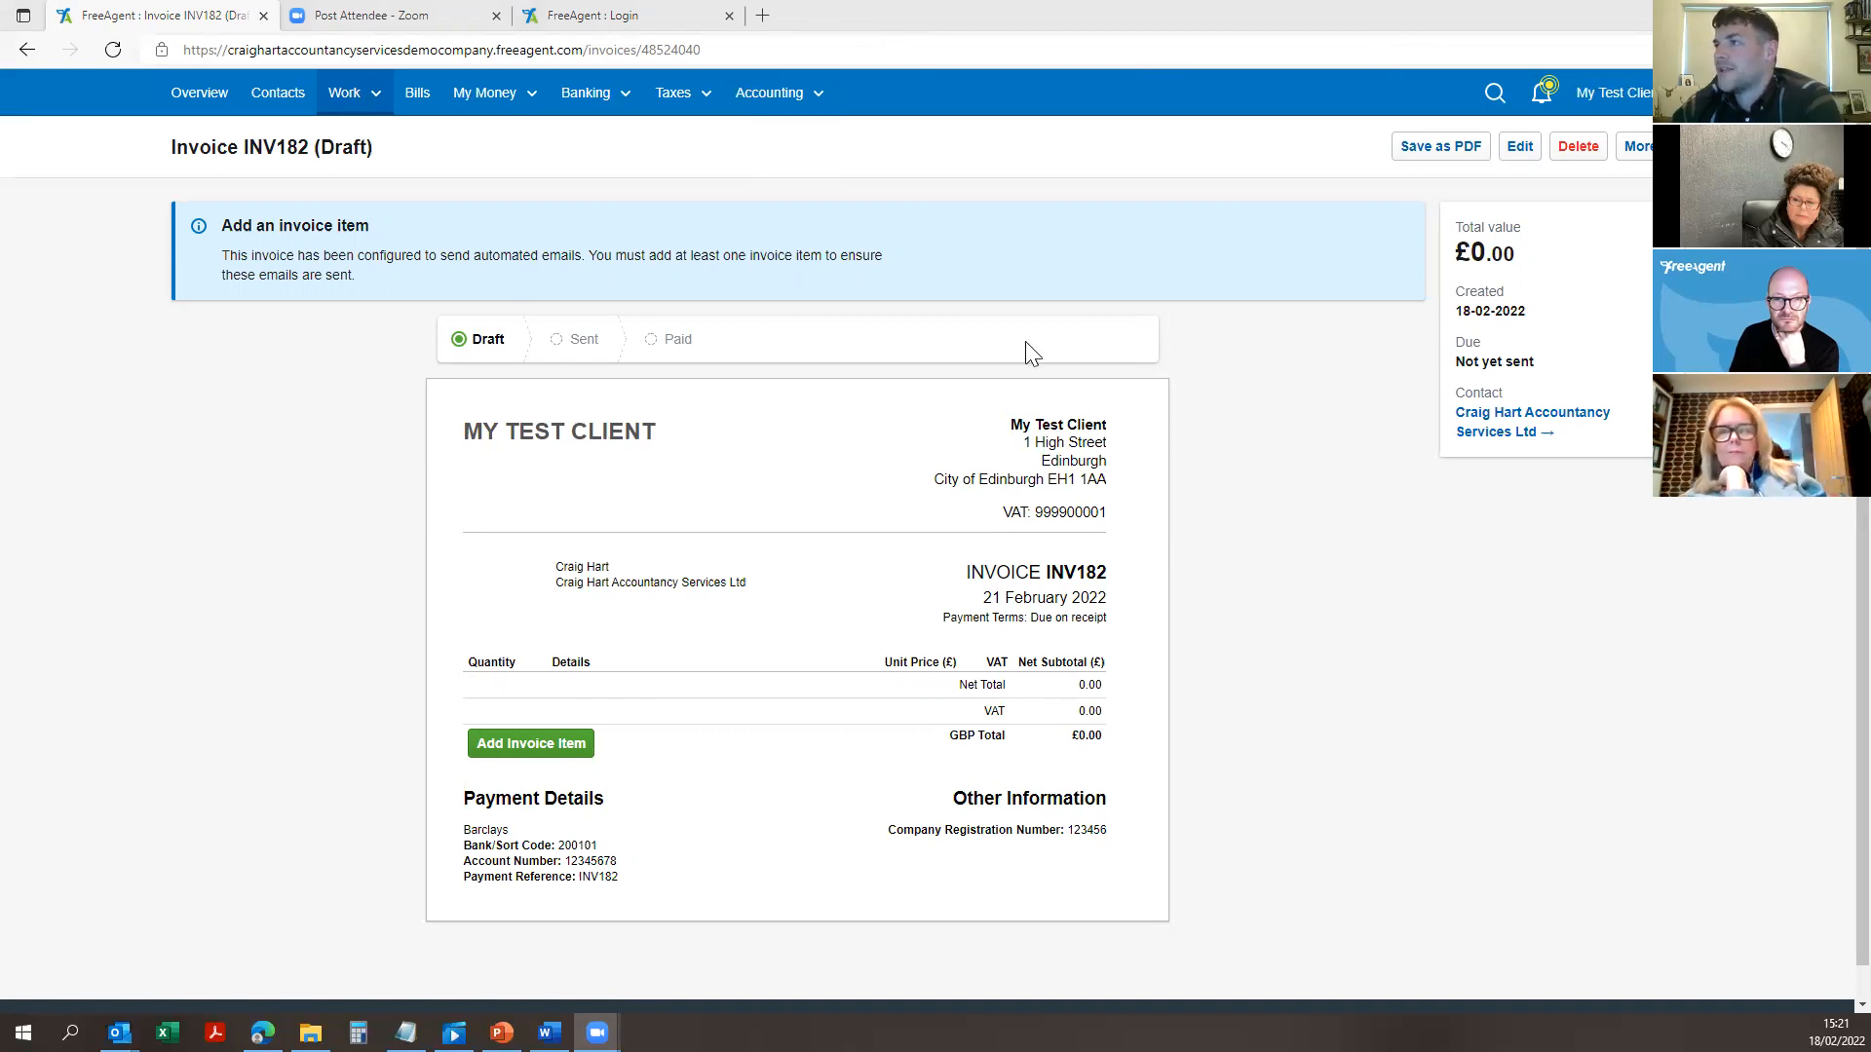
left_click(857, 414)
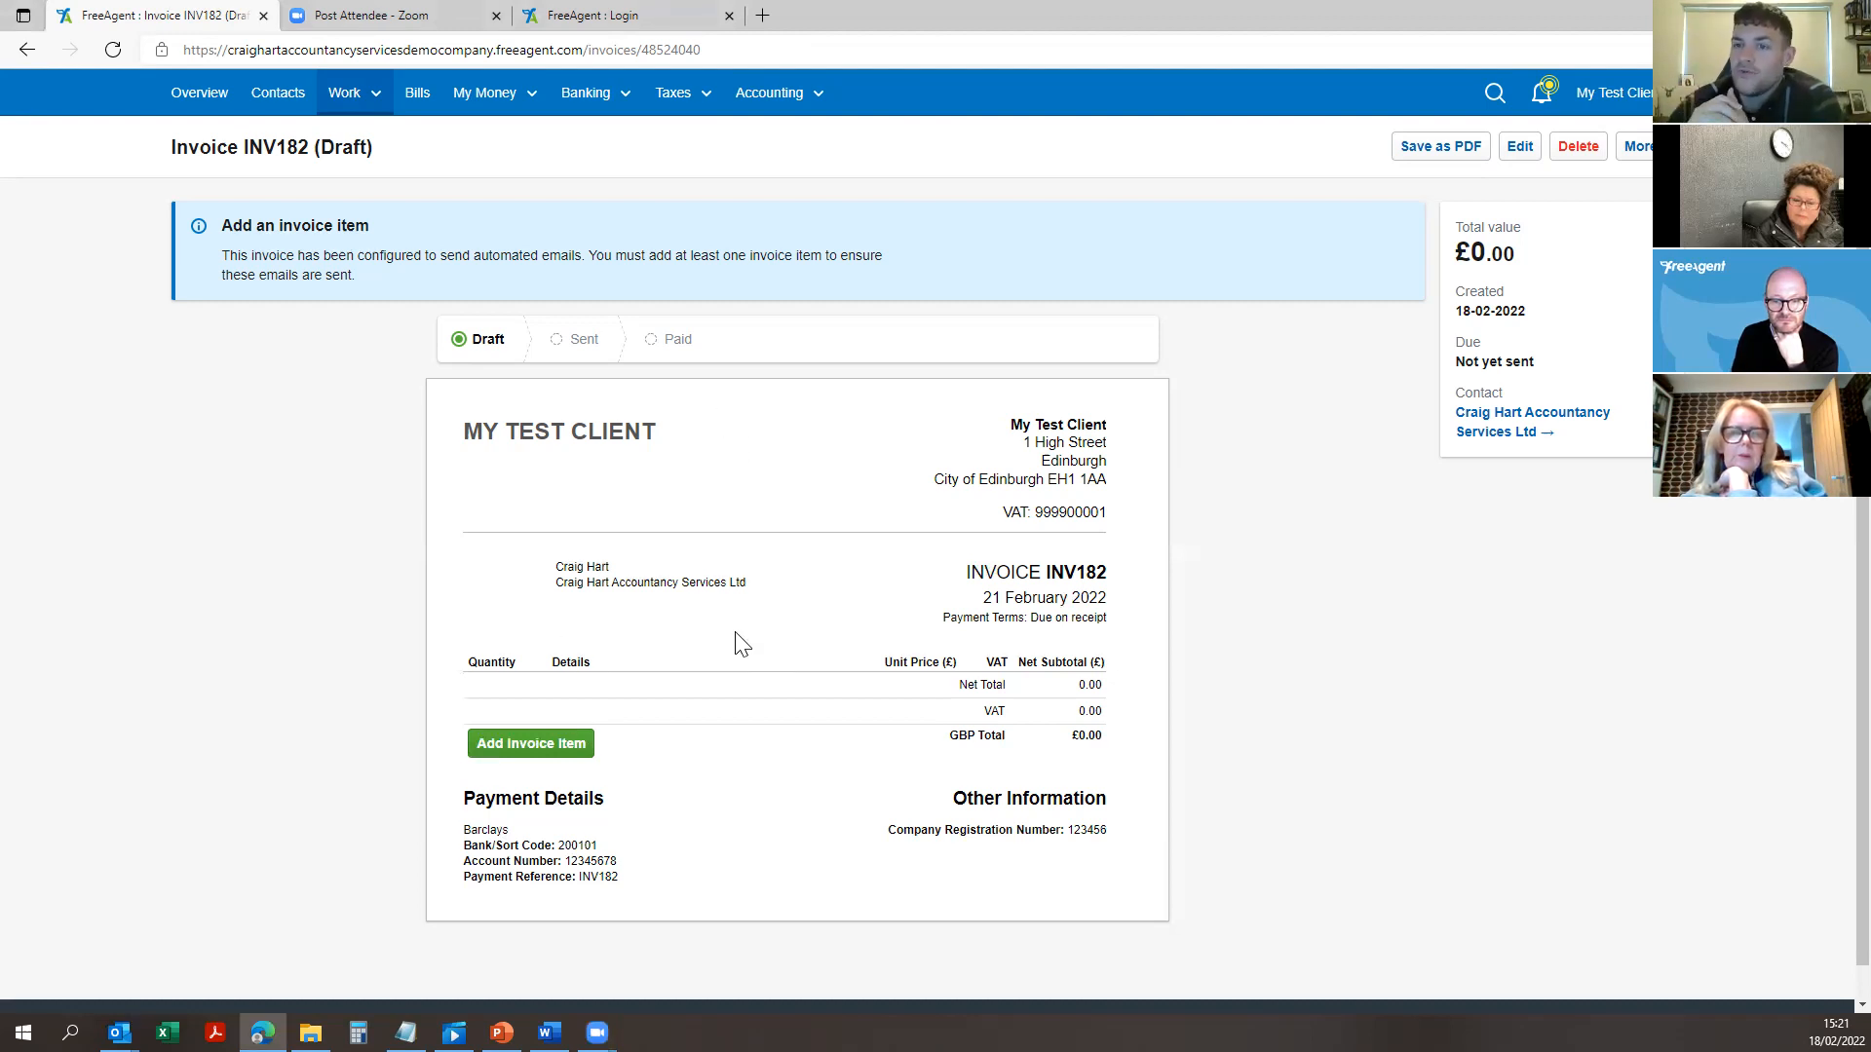
left_click(570, 748)
left_click(863, 487)
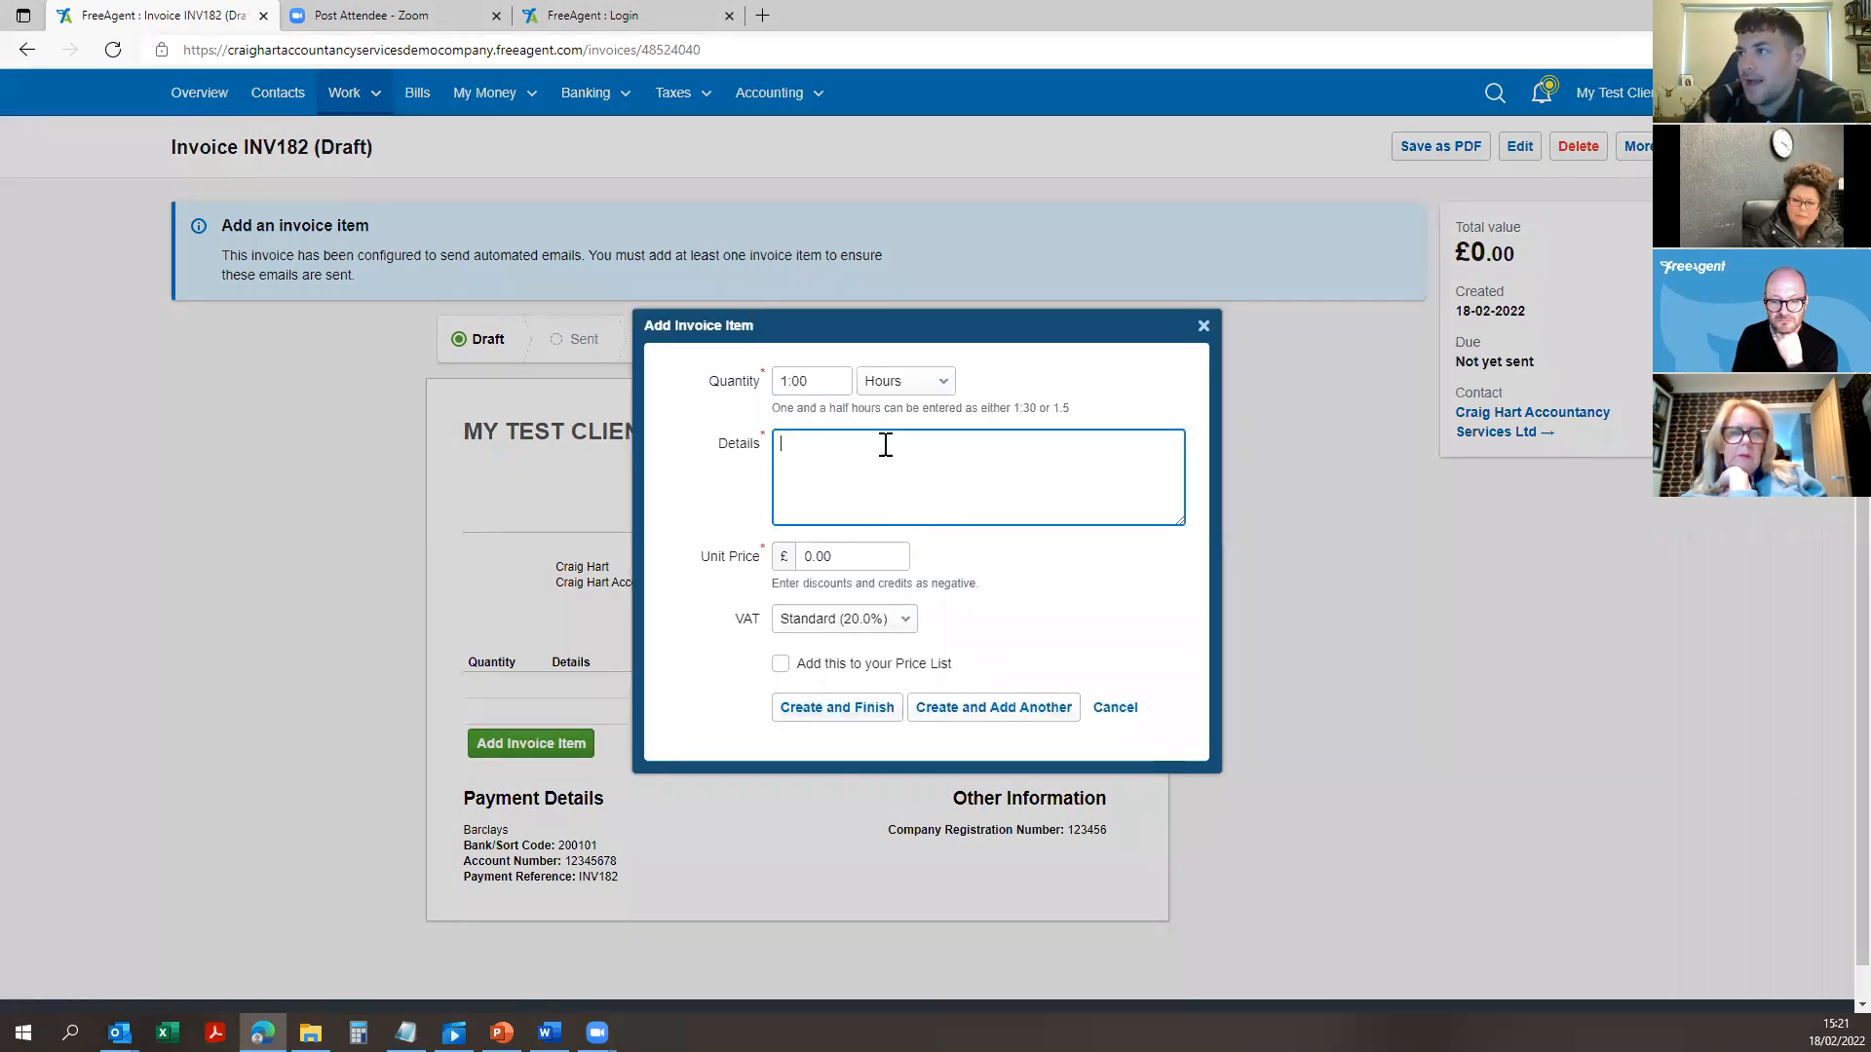
Step: Change the item unit from Hours to Services and tick 'Add this to your Price List'
left_click(904, 382)
left_click(922, 525)
left_click(896, 468)
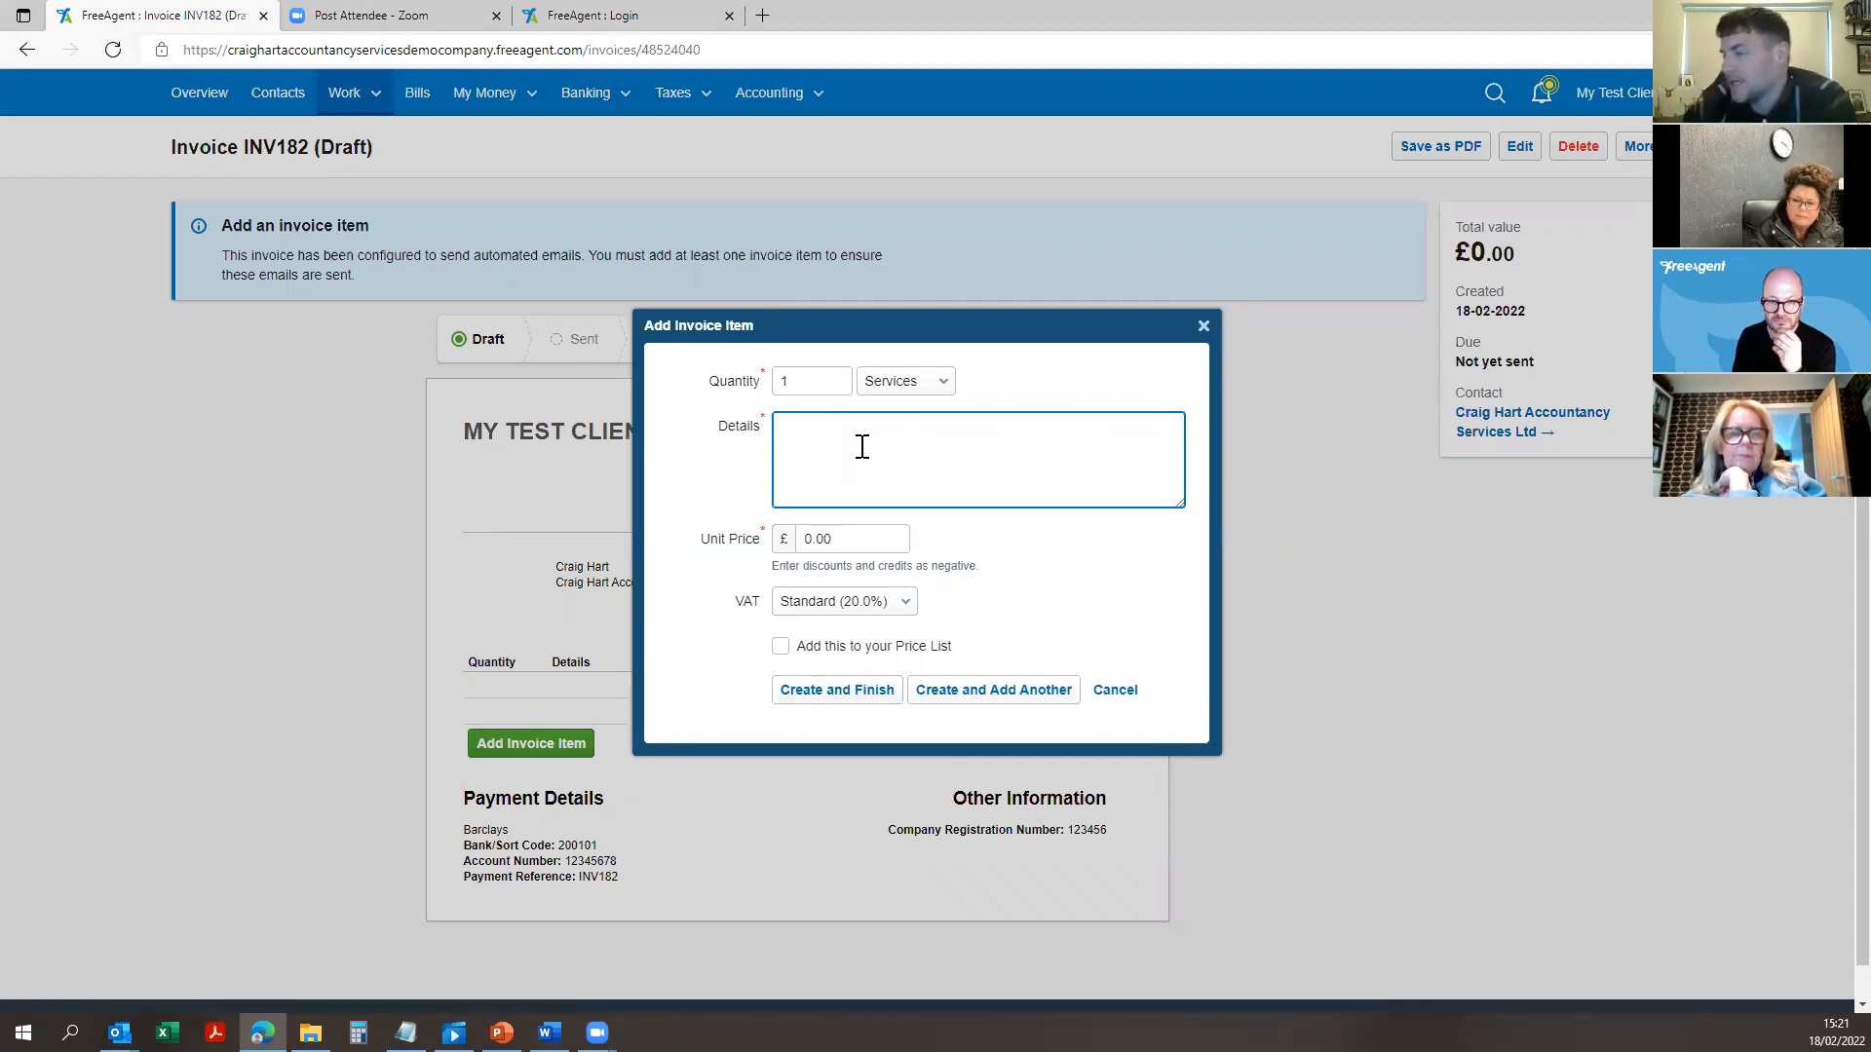
left_click(863, 648)
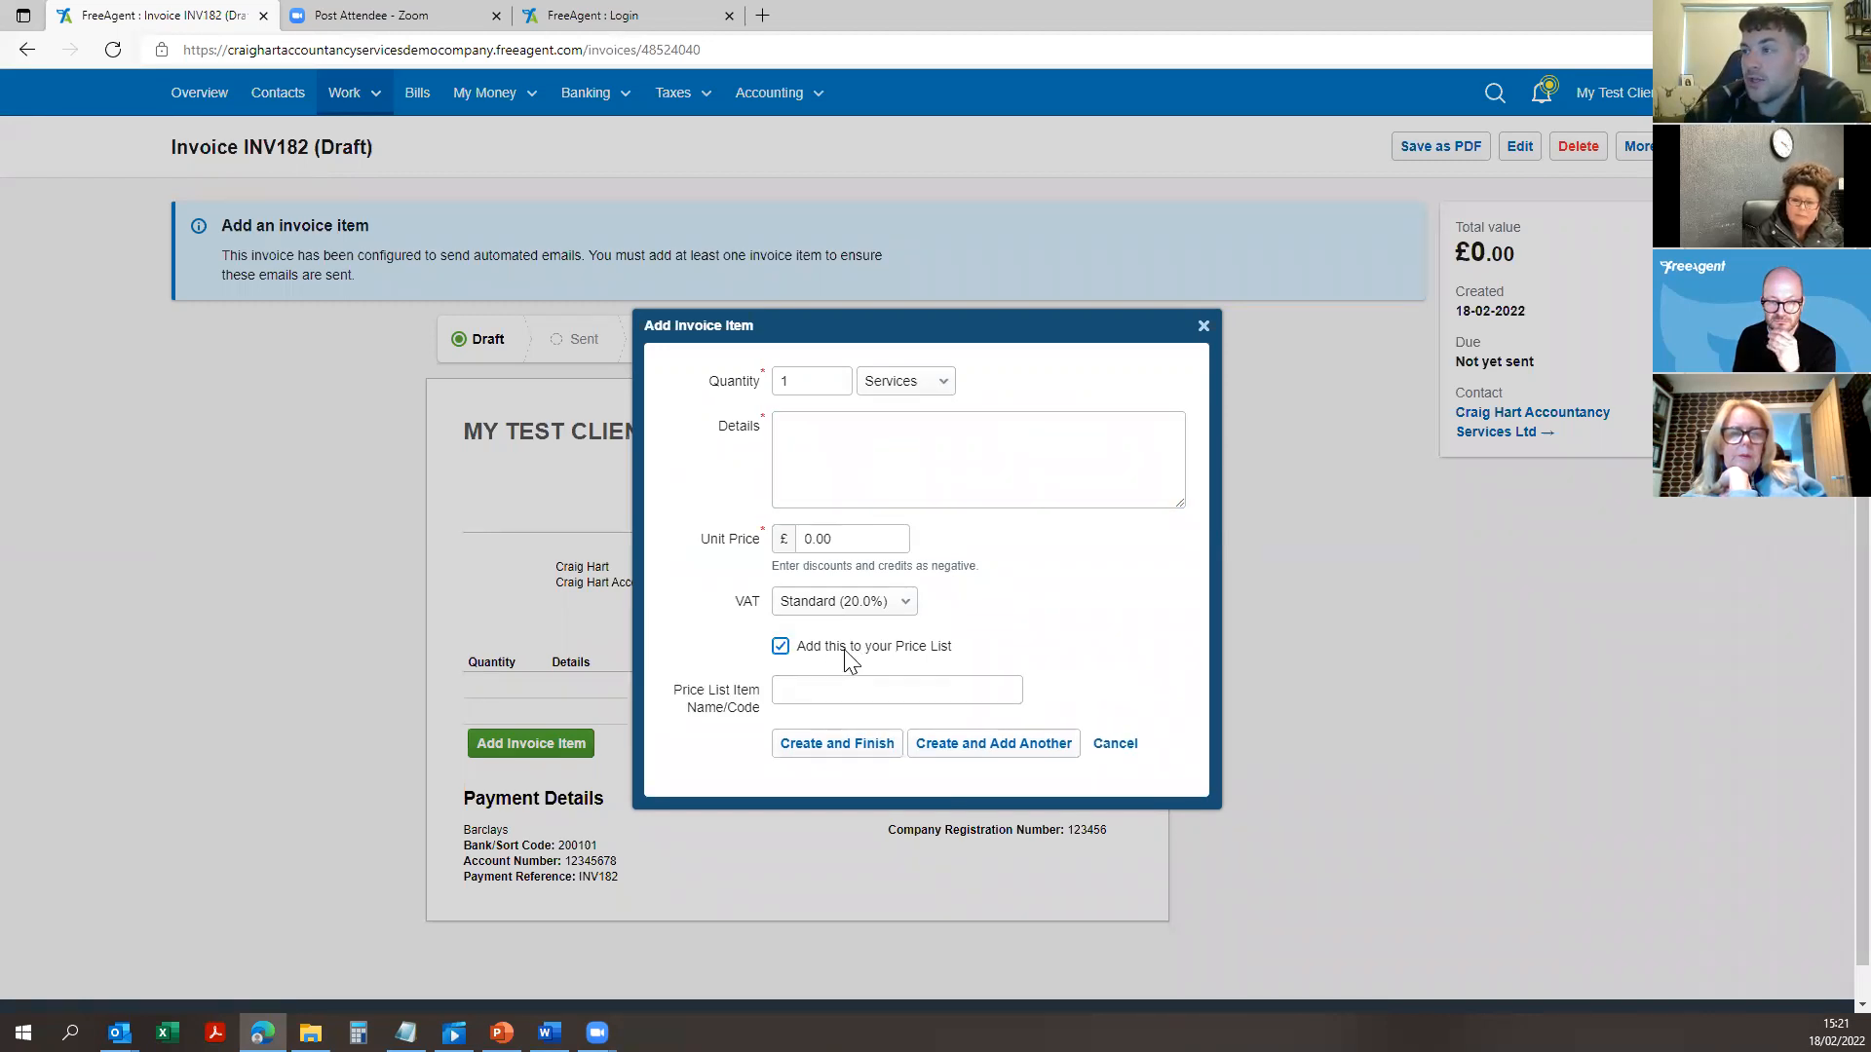
left_click(818, 694)
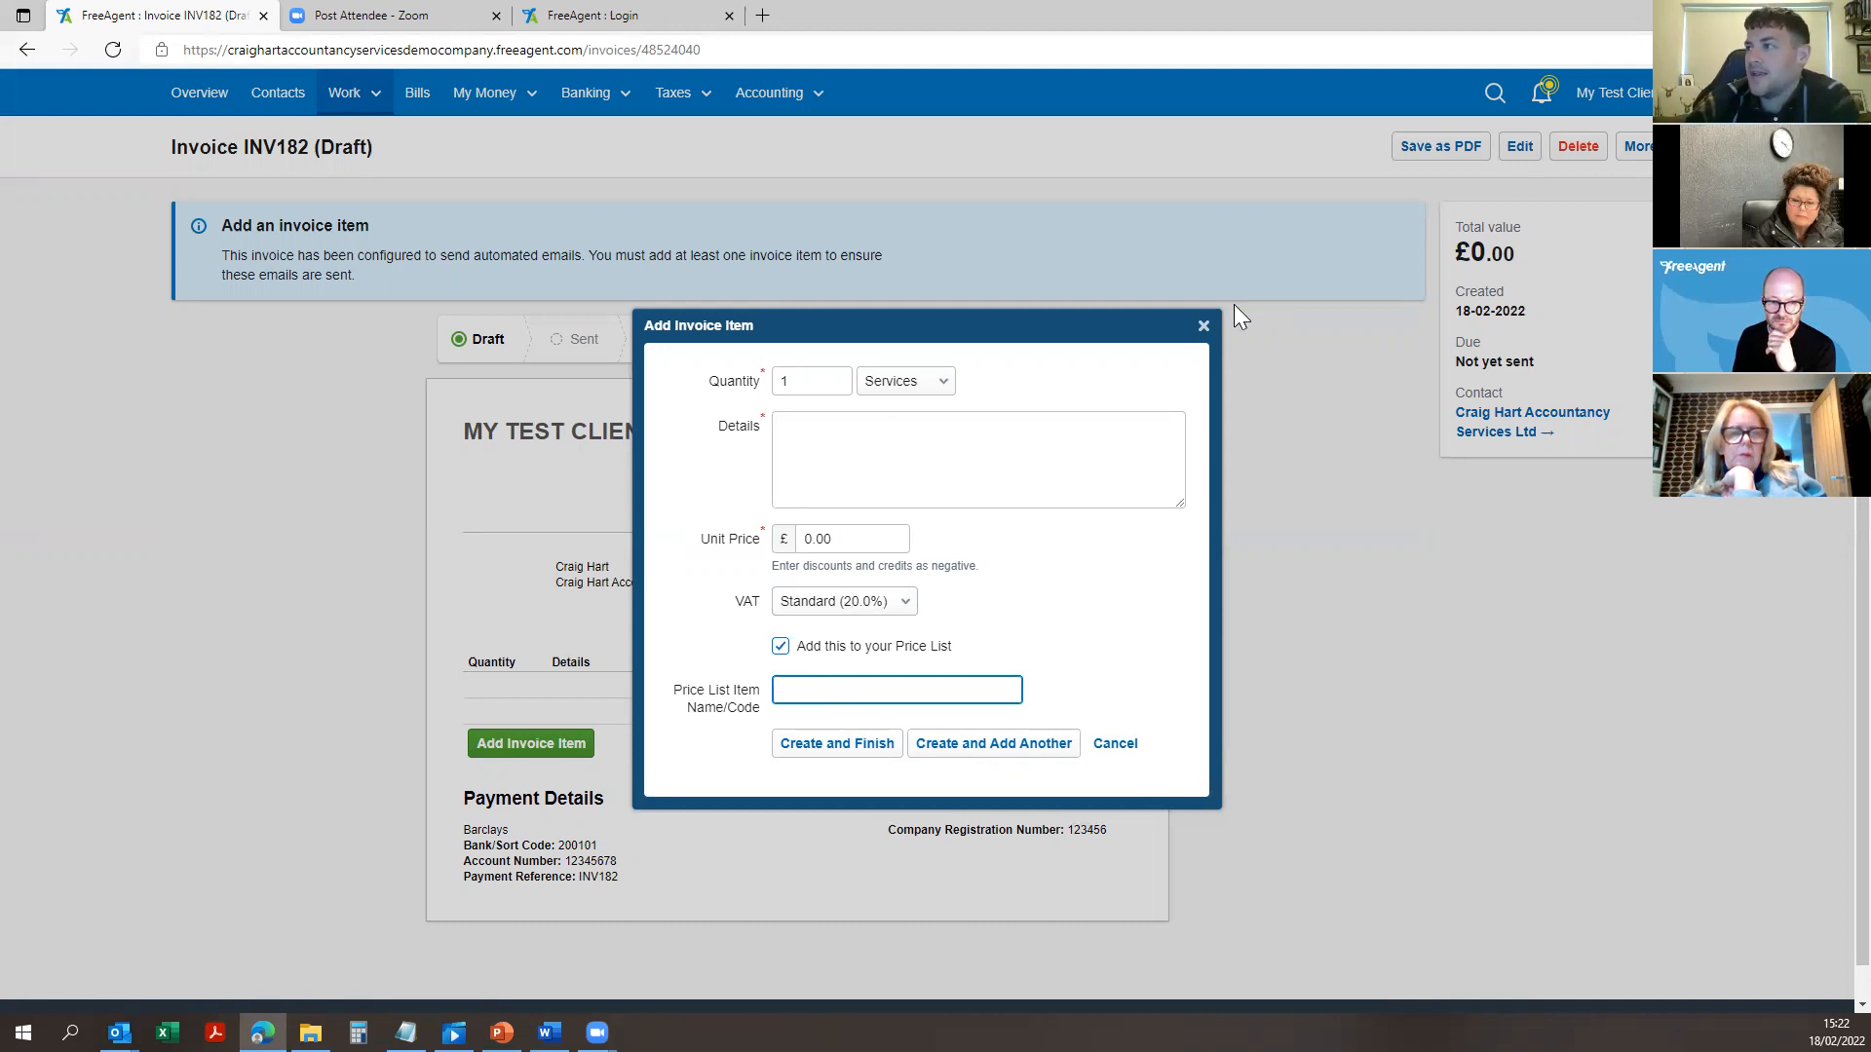
left_click(867, 430)
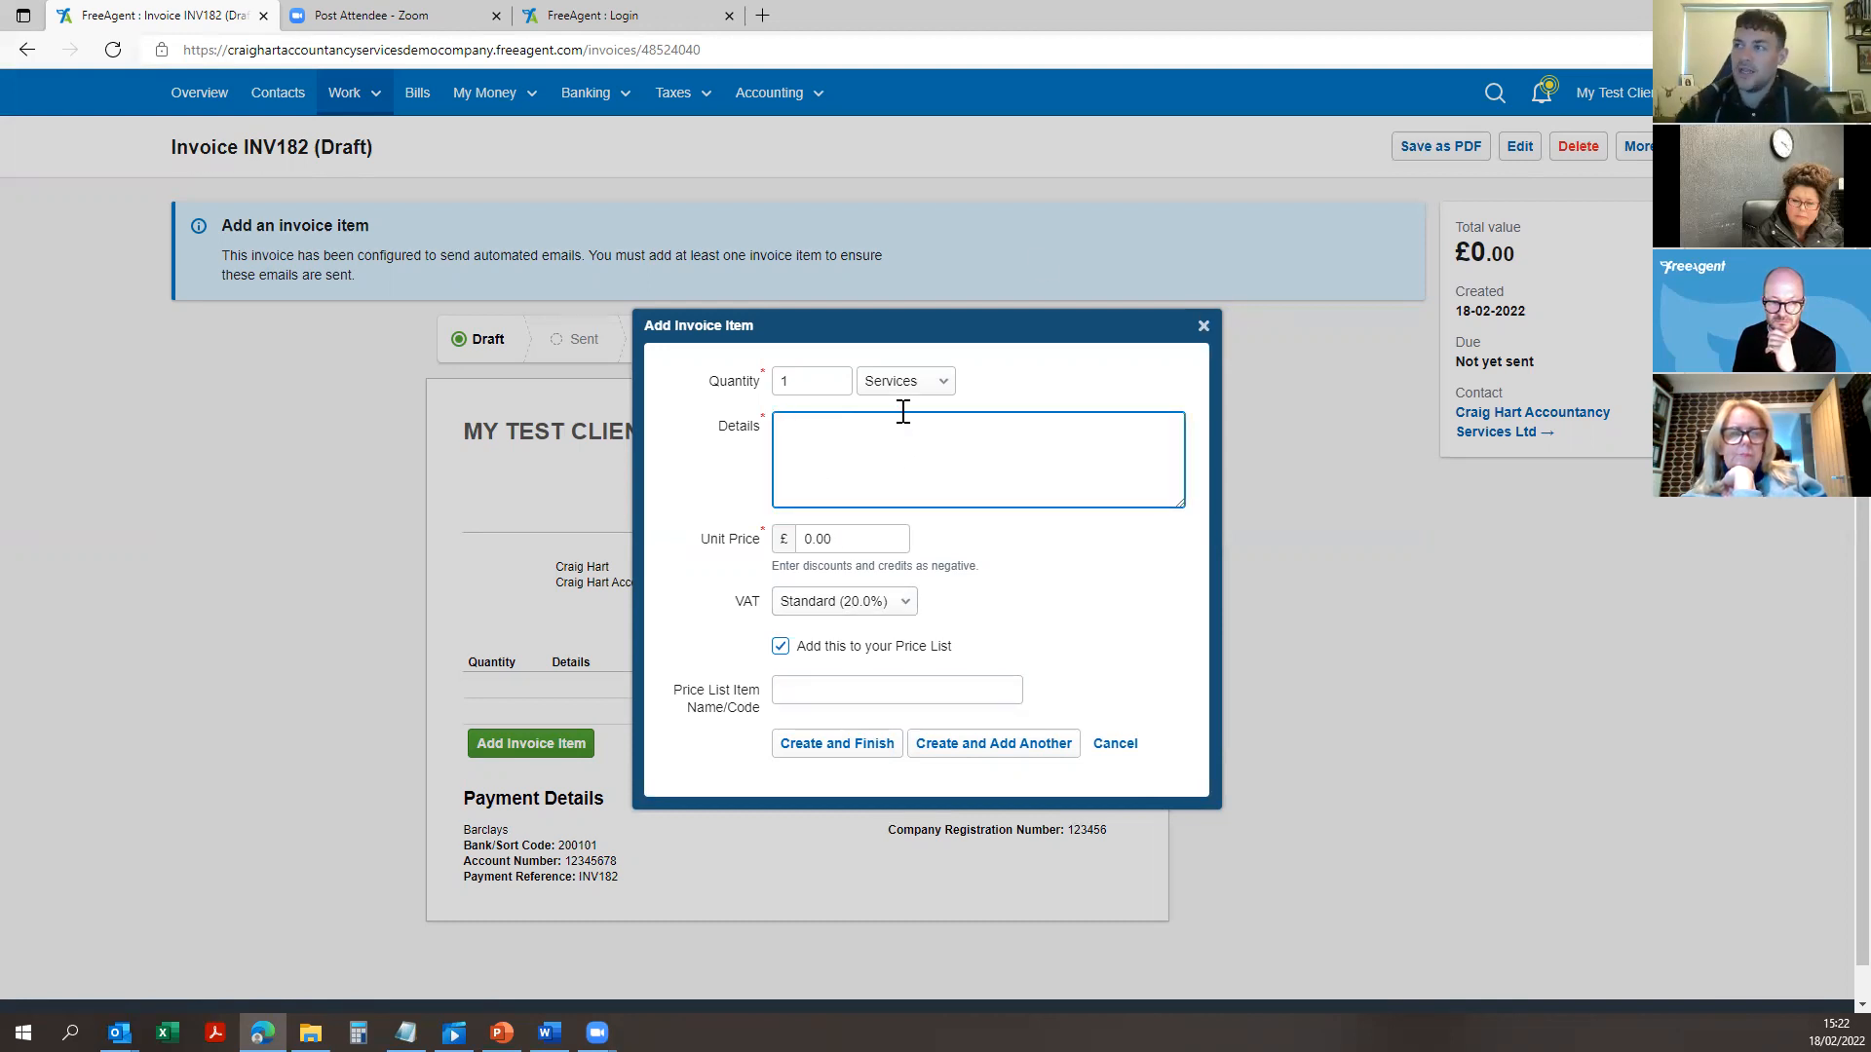
Step: Try Products as the item unit, then set it back to Services
left_click(916, 380)
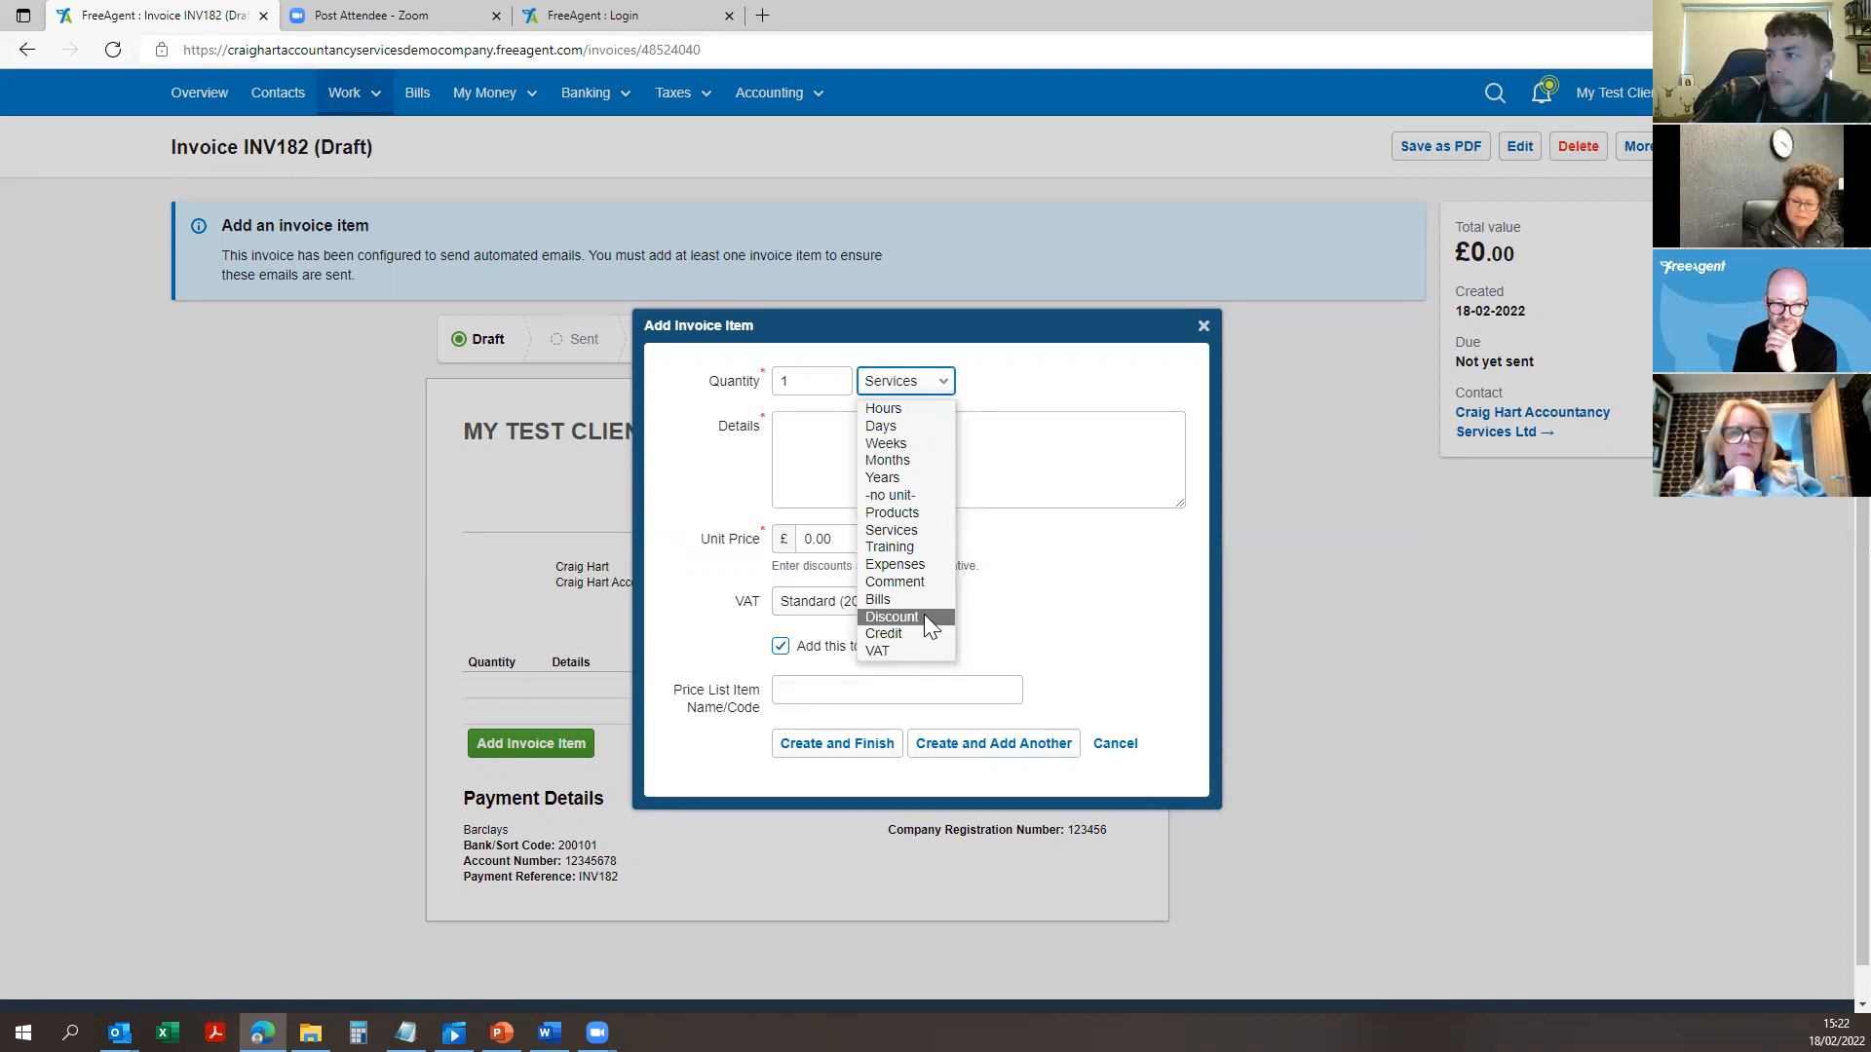
left_click(910, 512)
left_click(911, 376)
left_click(906, 538)
left_click(894, 460)
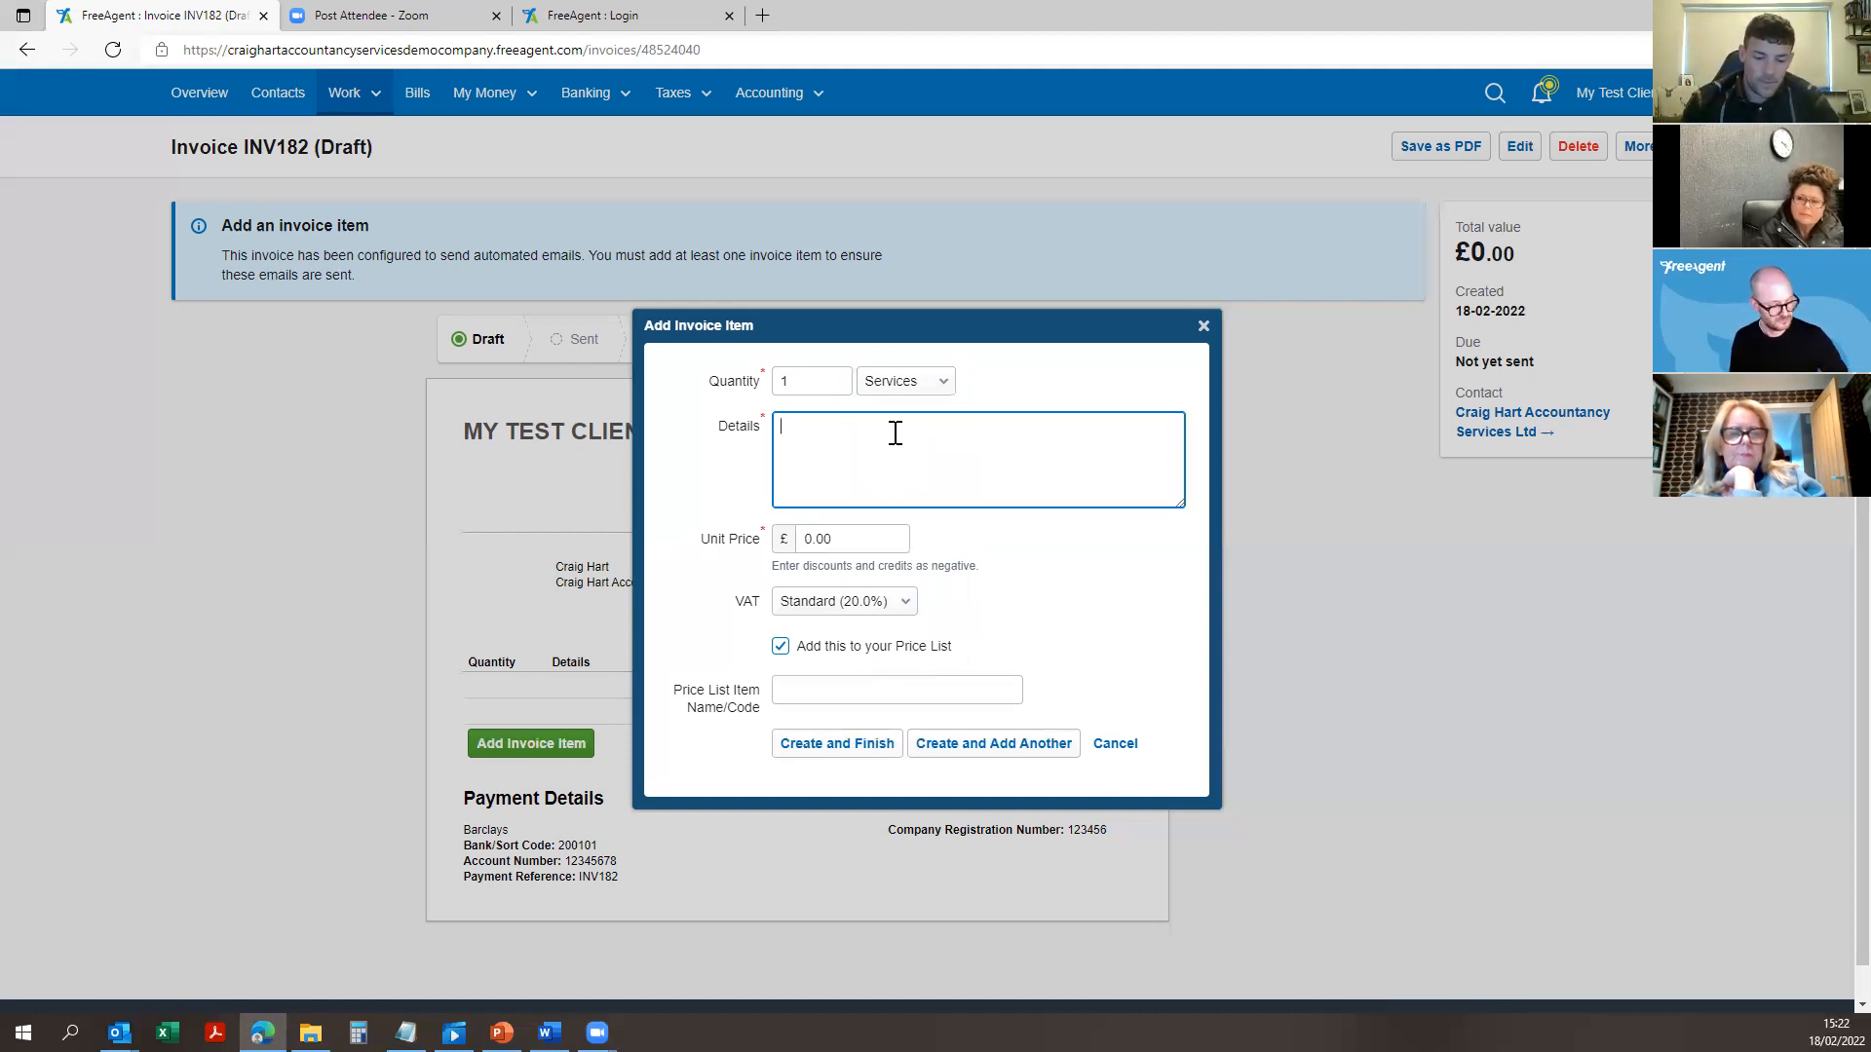
Step: Enter 'Conversion of a care home' as the item details and price list name
type("Conversion ")
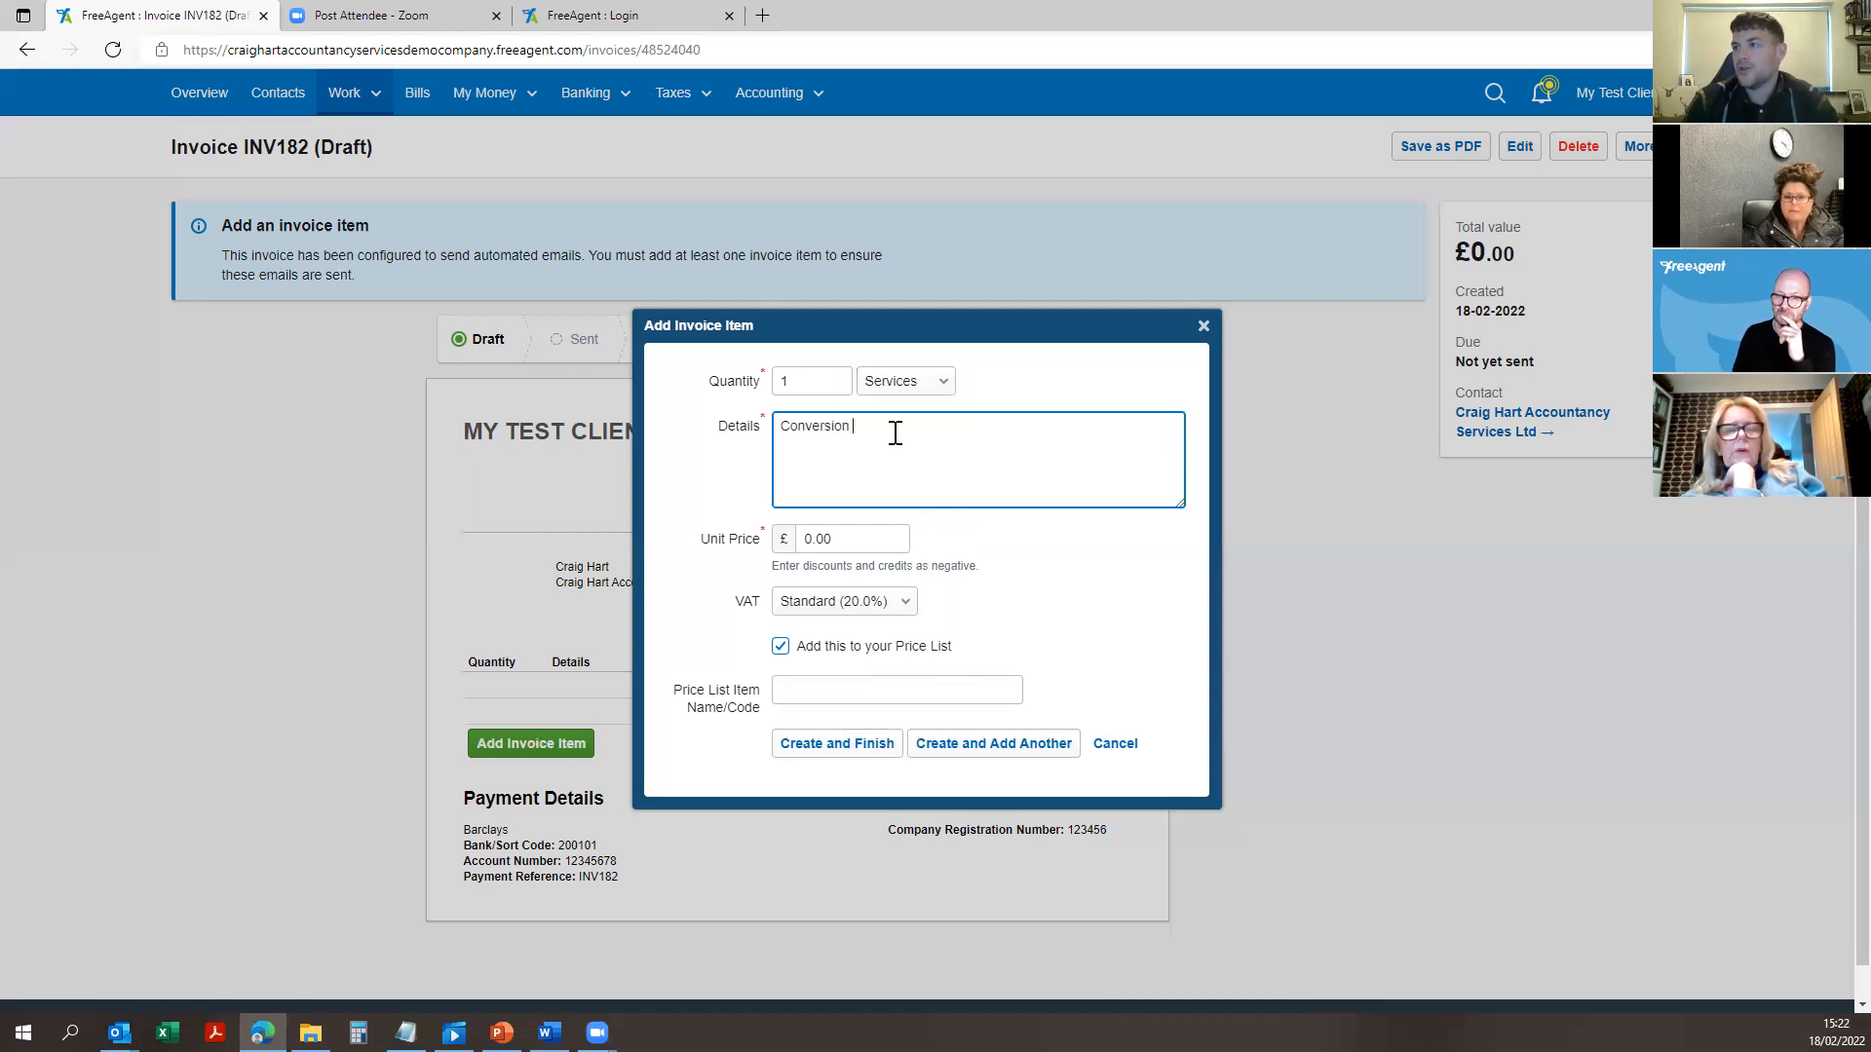
type("of a care home")
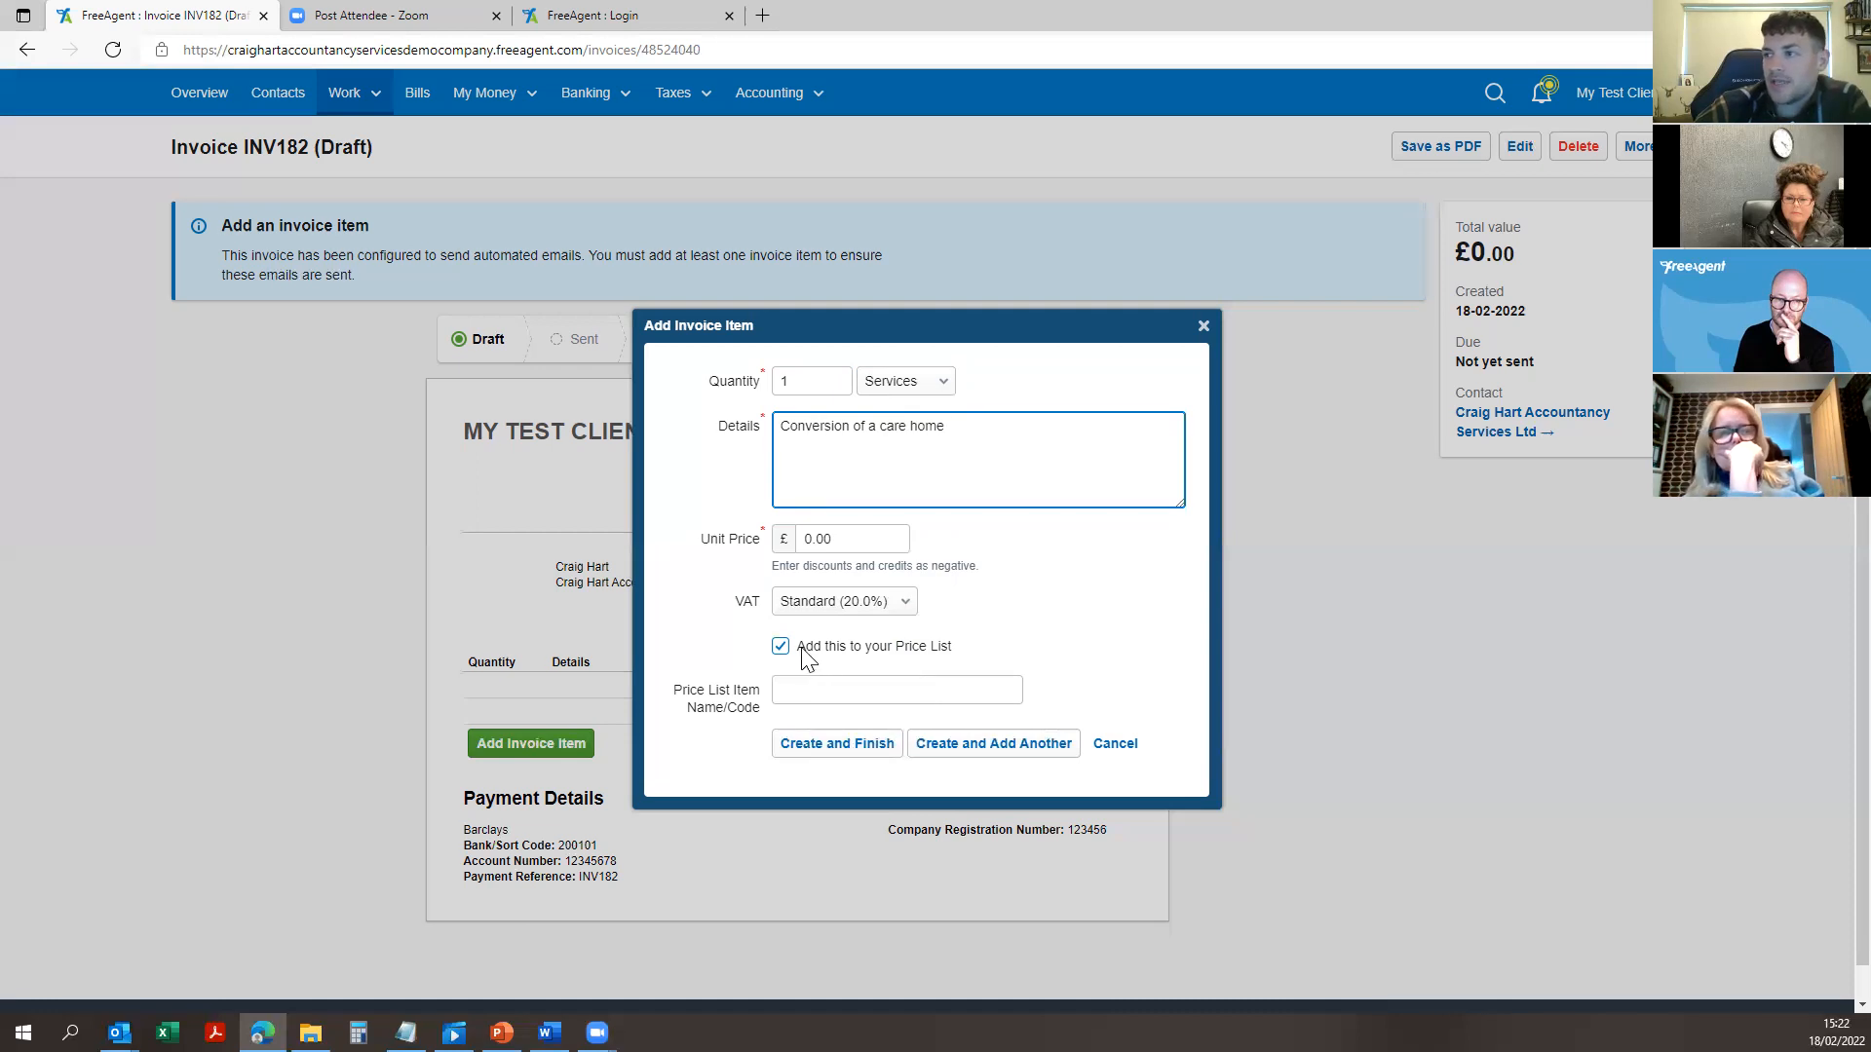
left_click(843, 692)
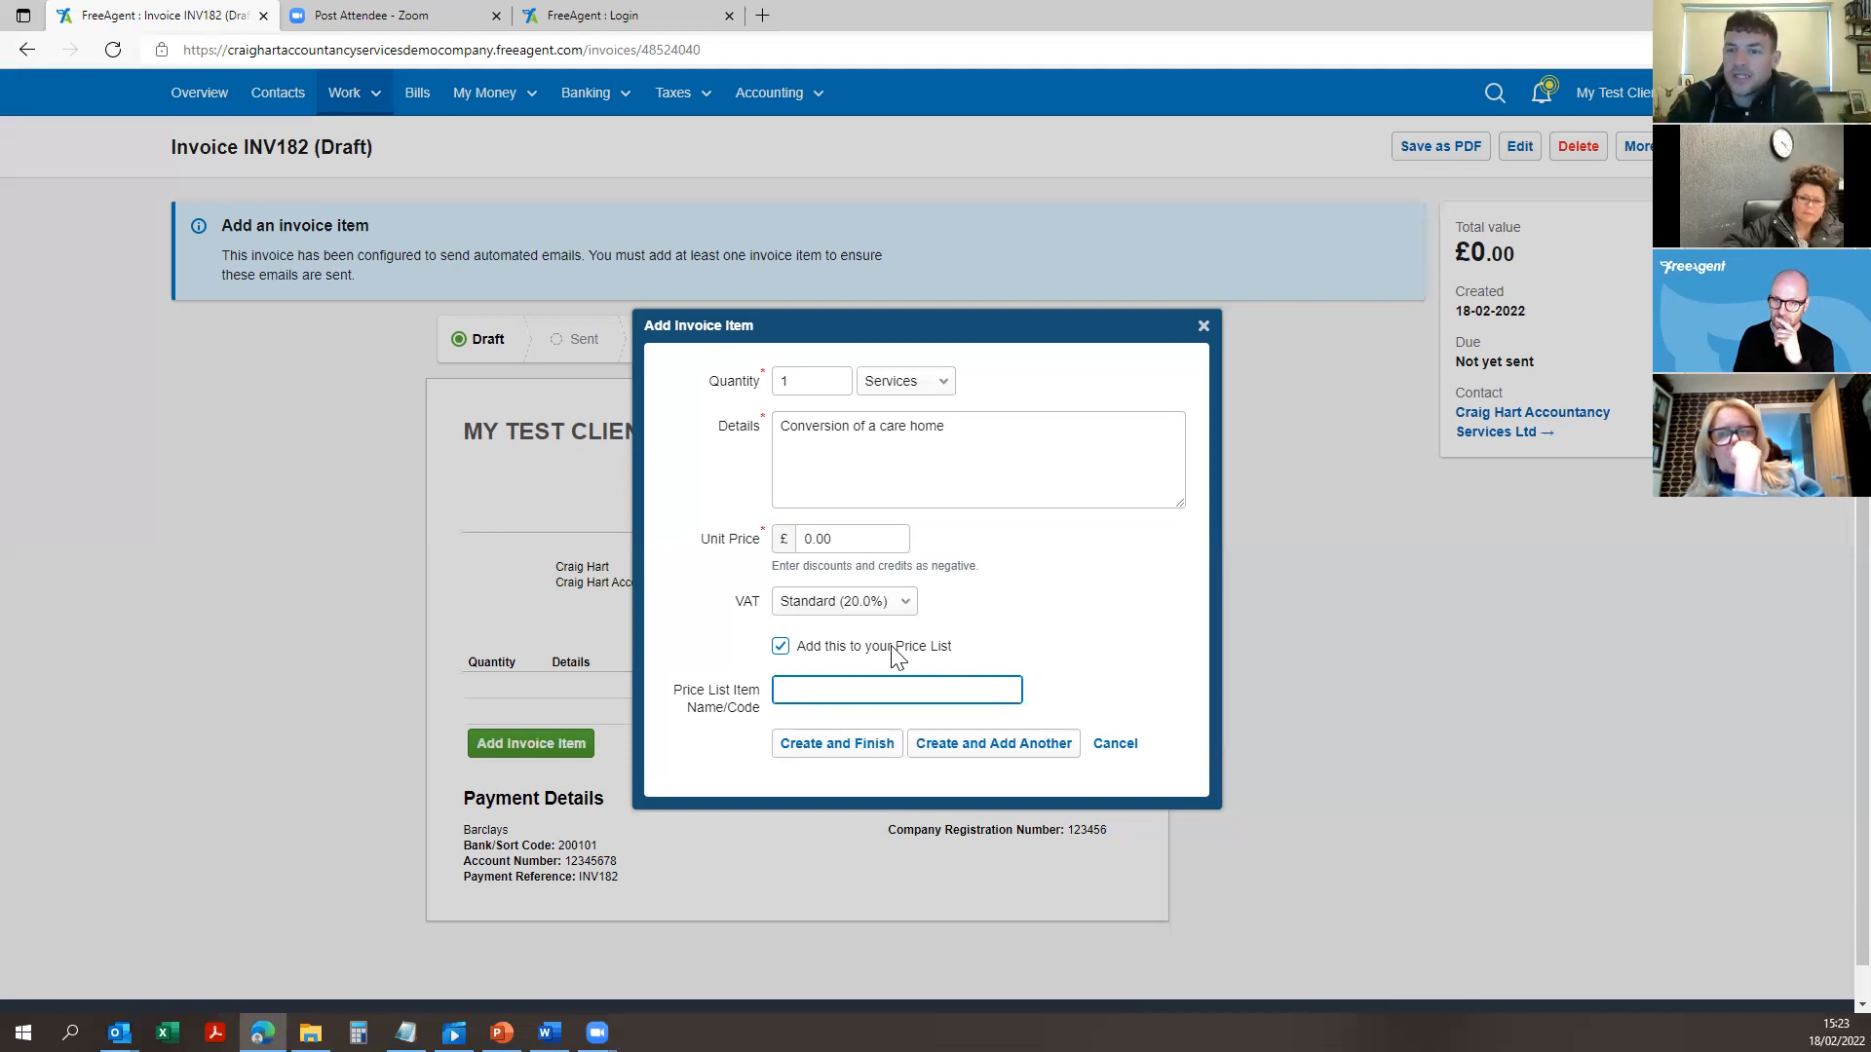
left_click(857, 453)
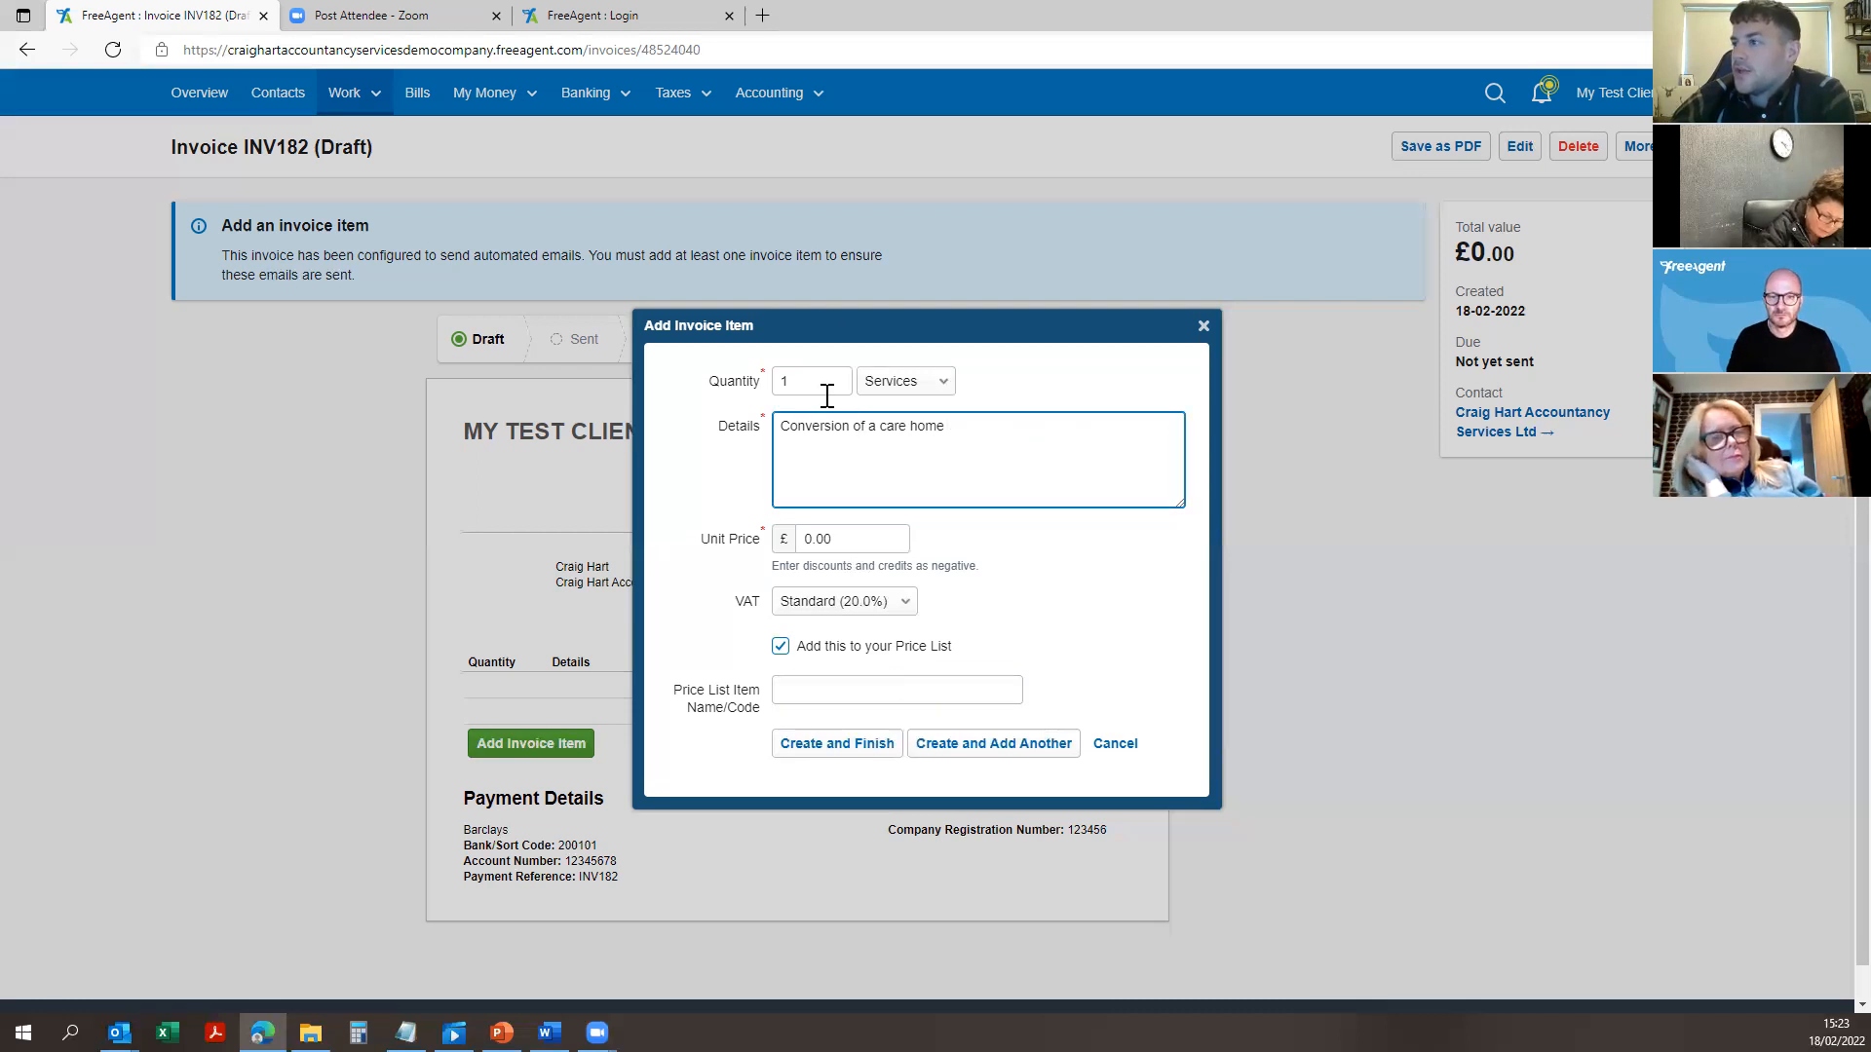
left_click(933, 685)
type("C")
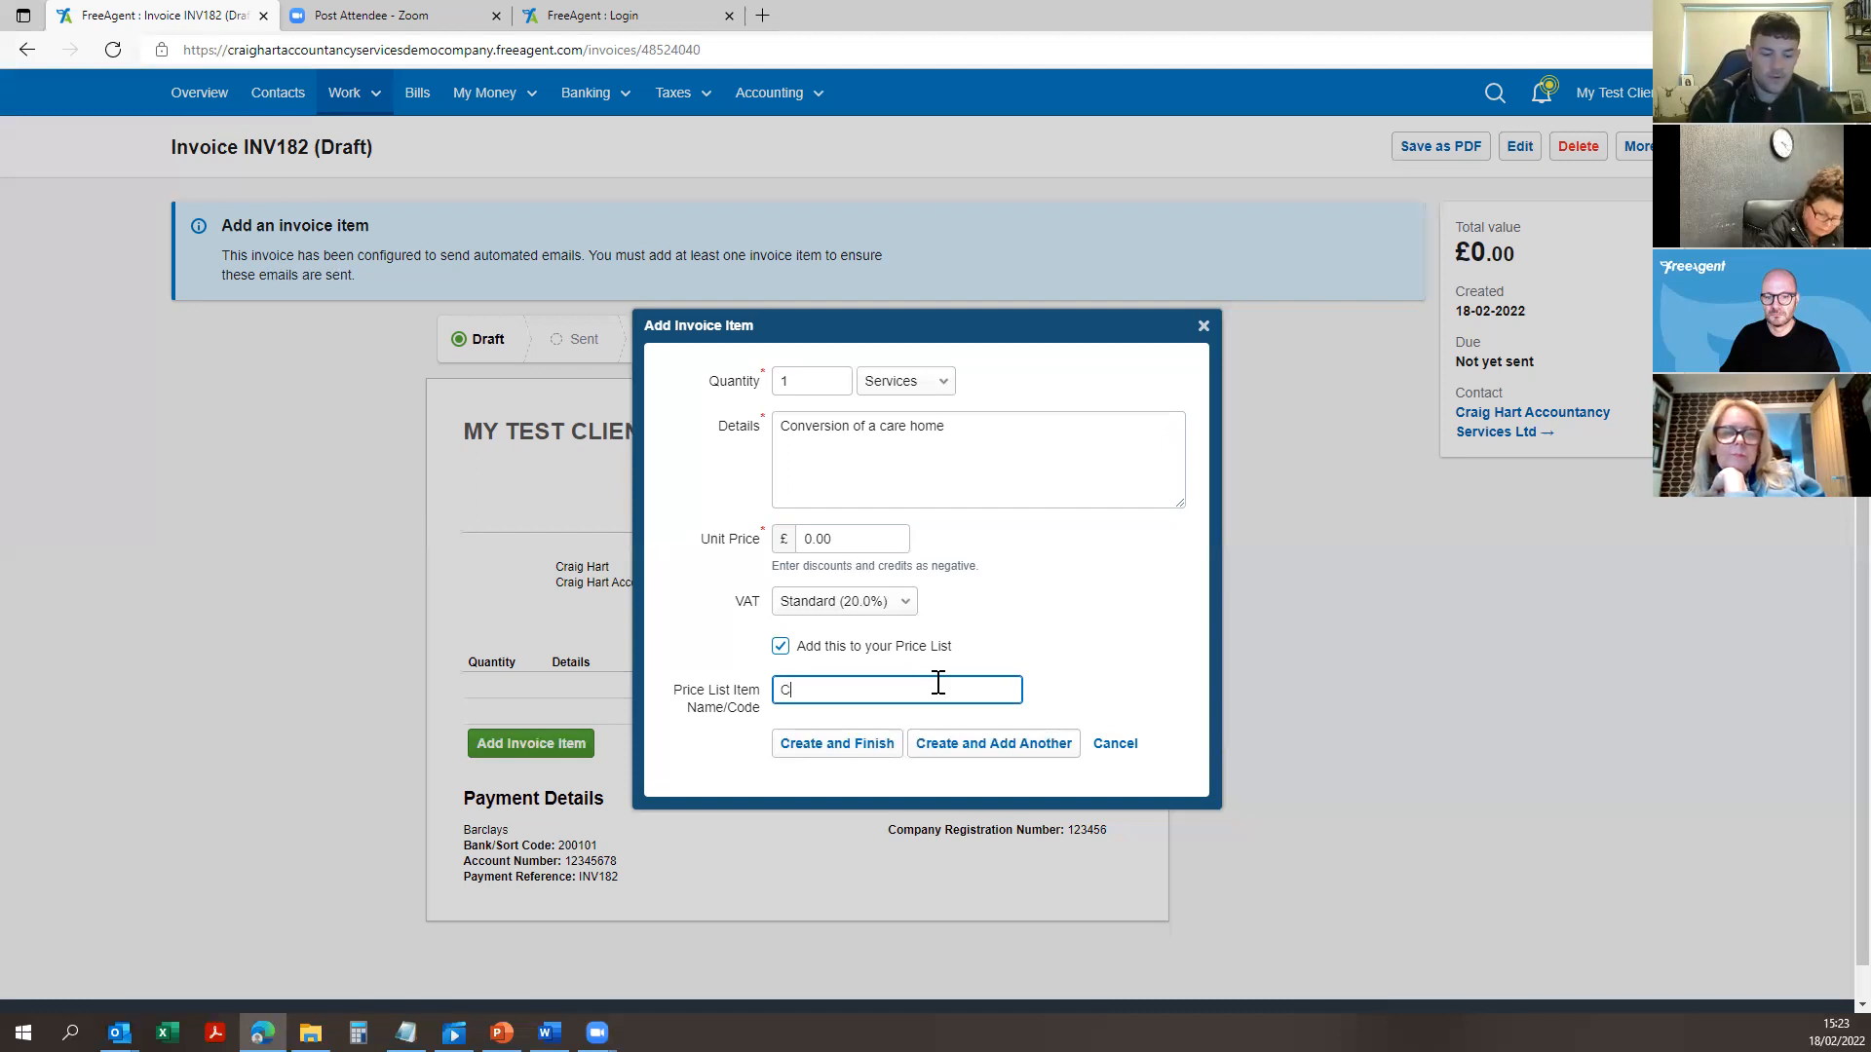
type("onversion of a ca")
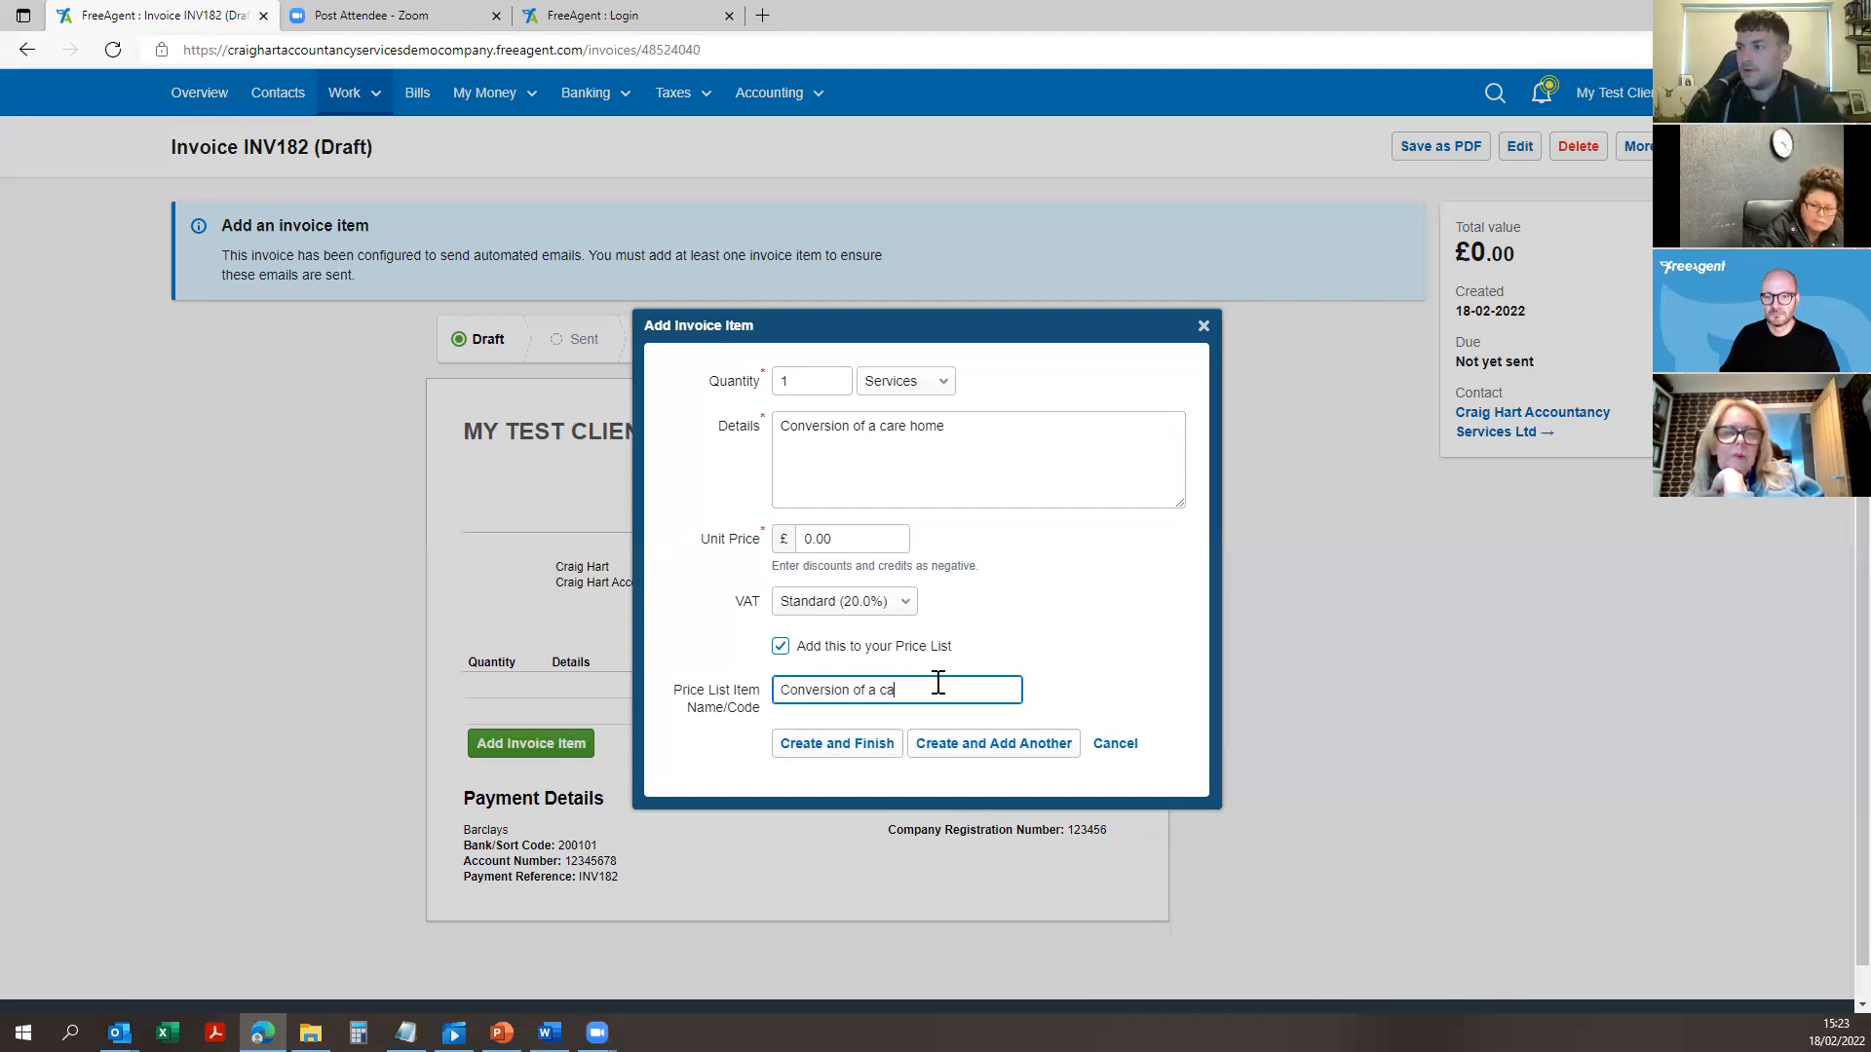
type("r ehome")
Step: Set unit price 10000 with Reduced 5.0% VAT and add the item to INV182
left_click(801, 536)
type("10000")
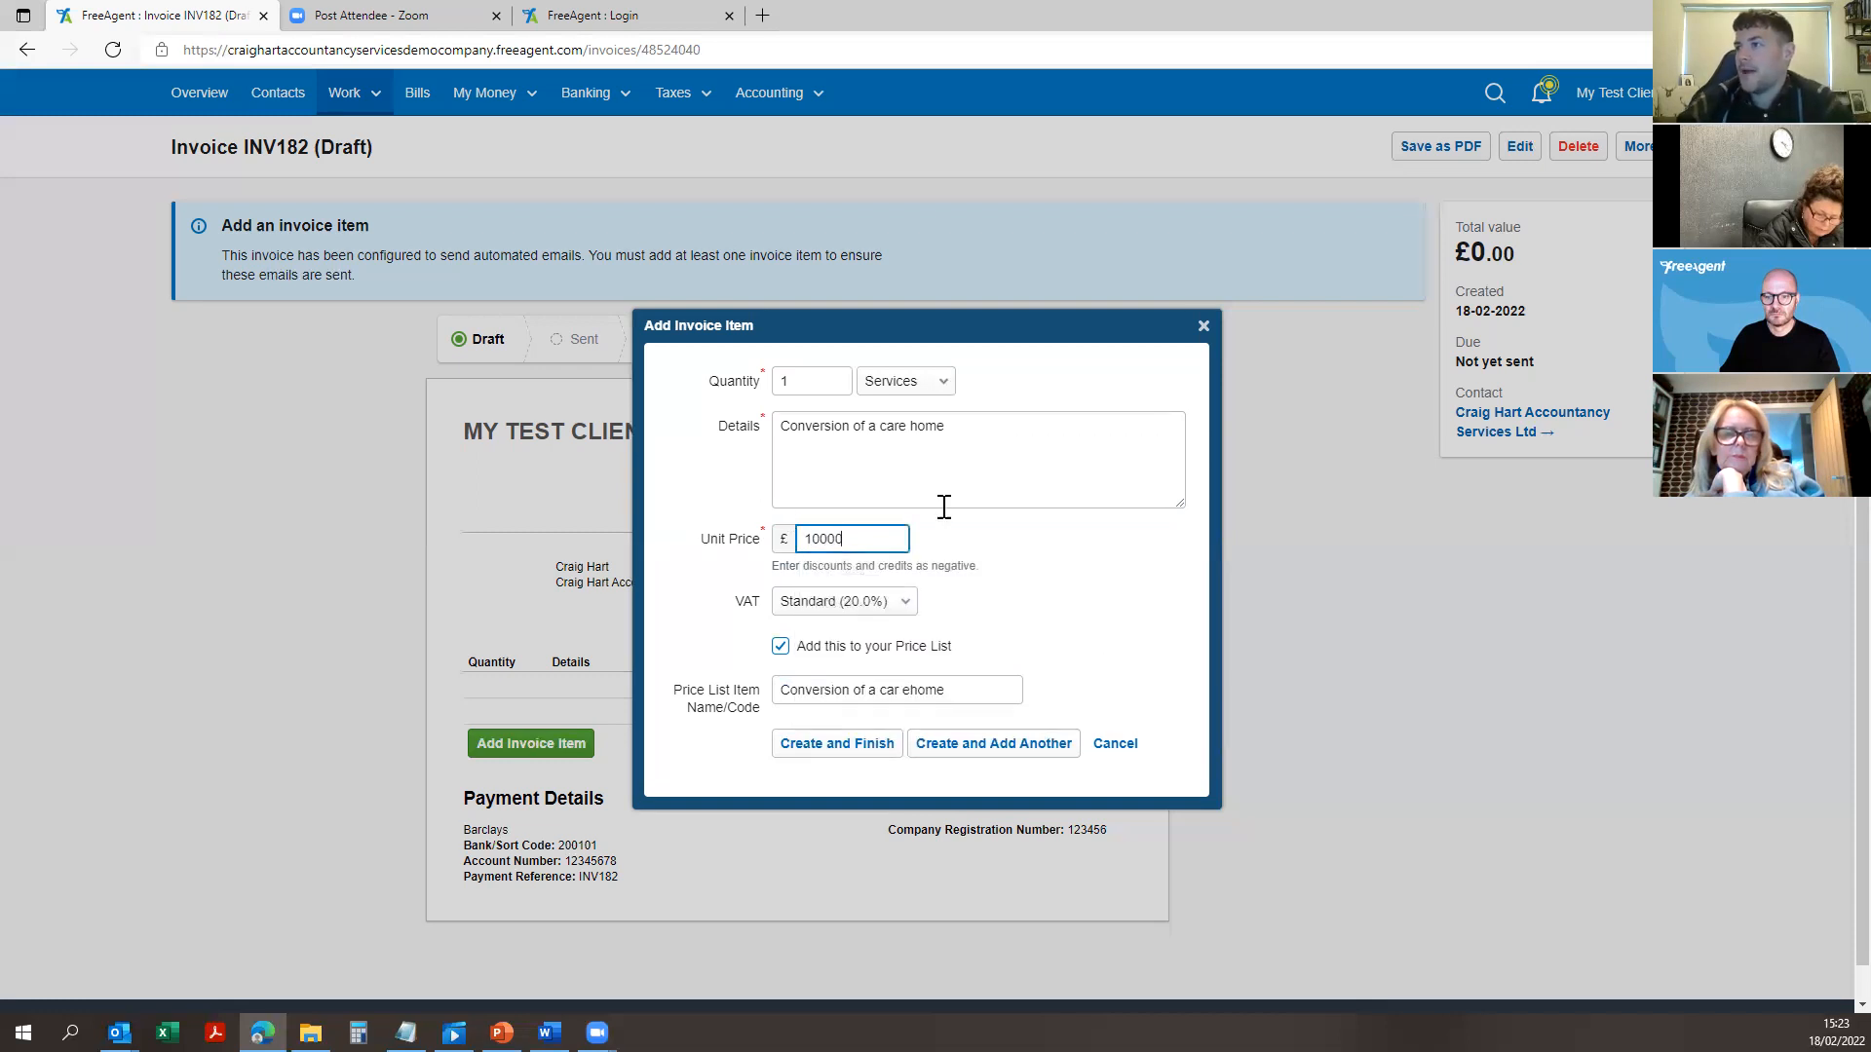
left_click(859, 598)
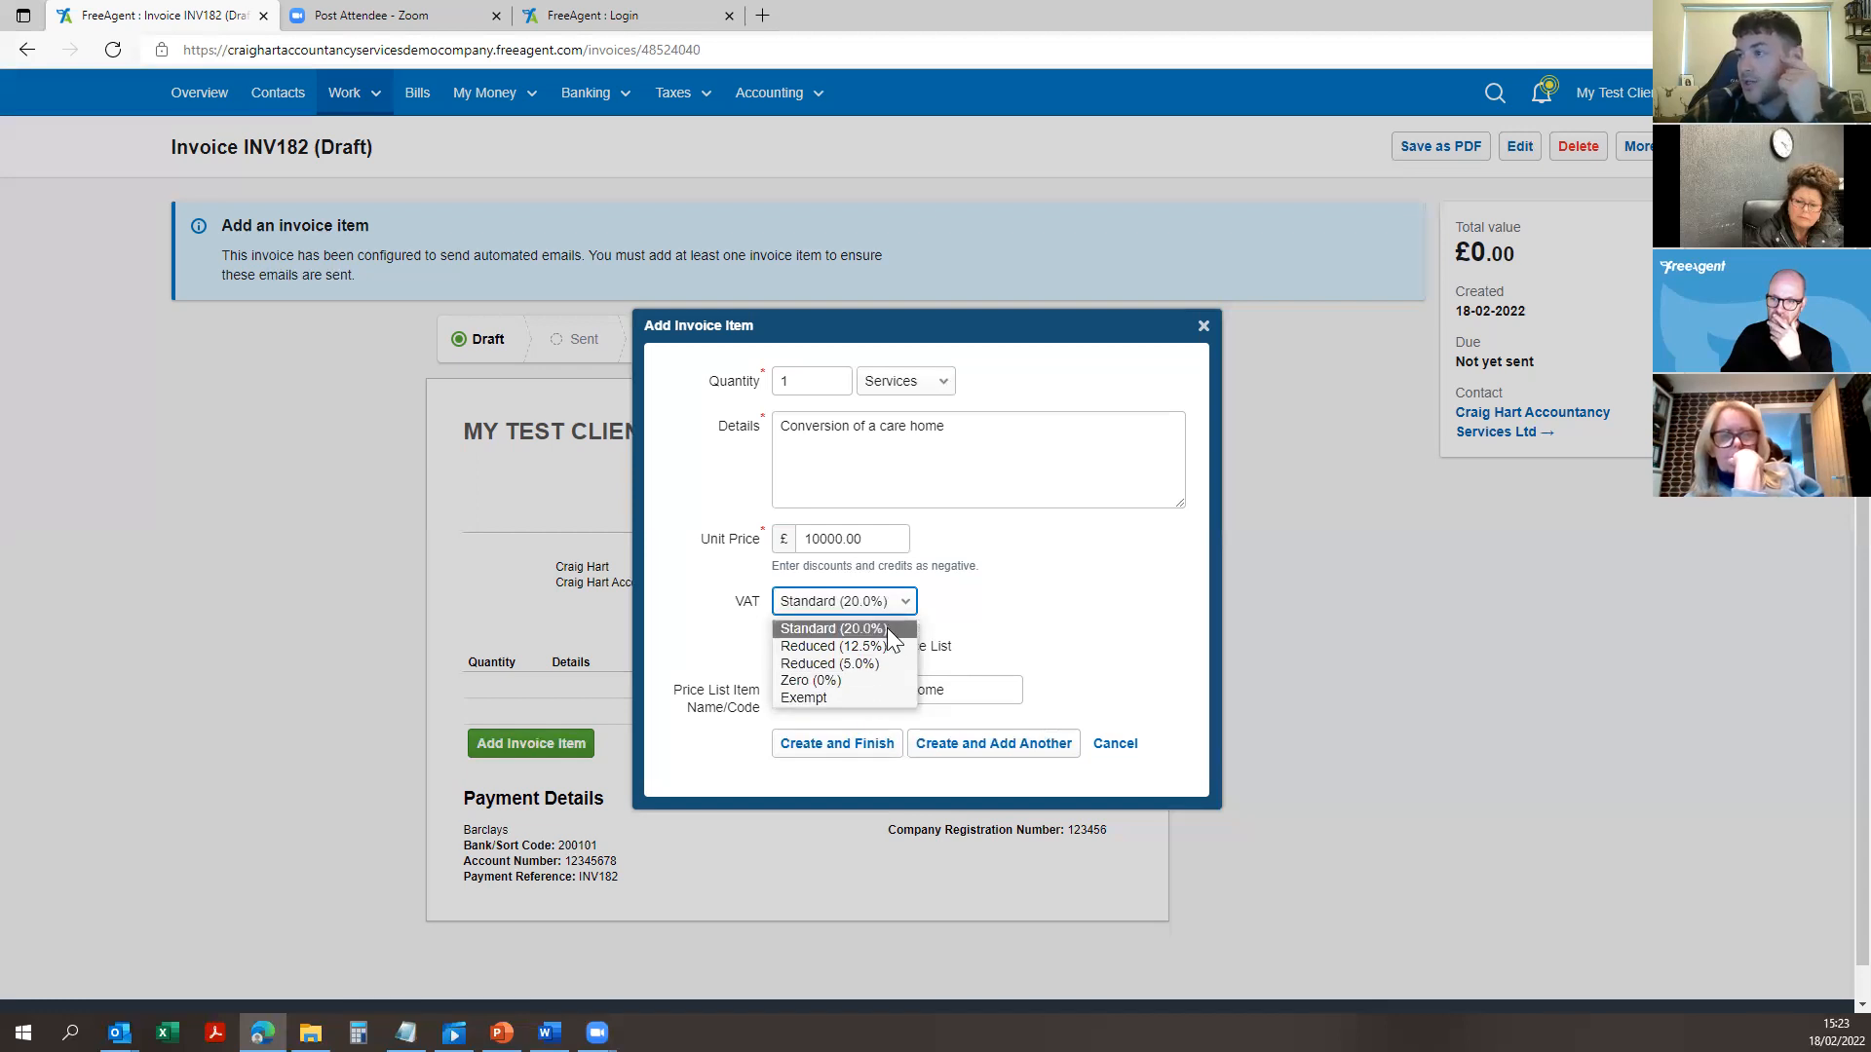
left_click(858, 662)
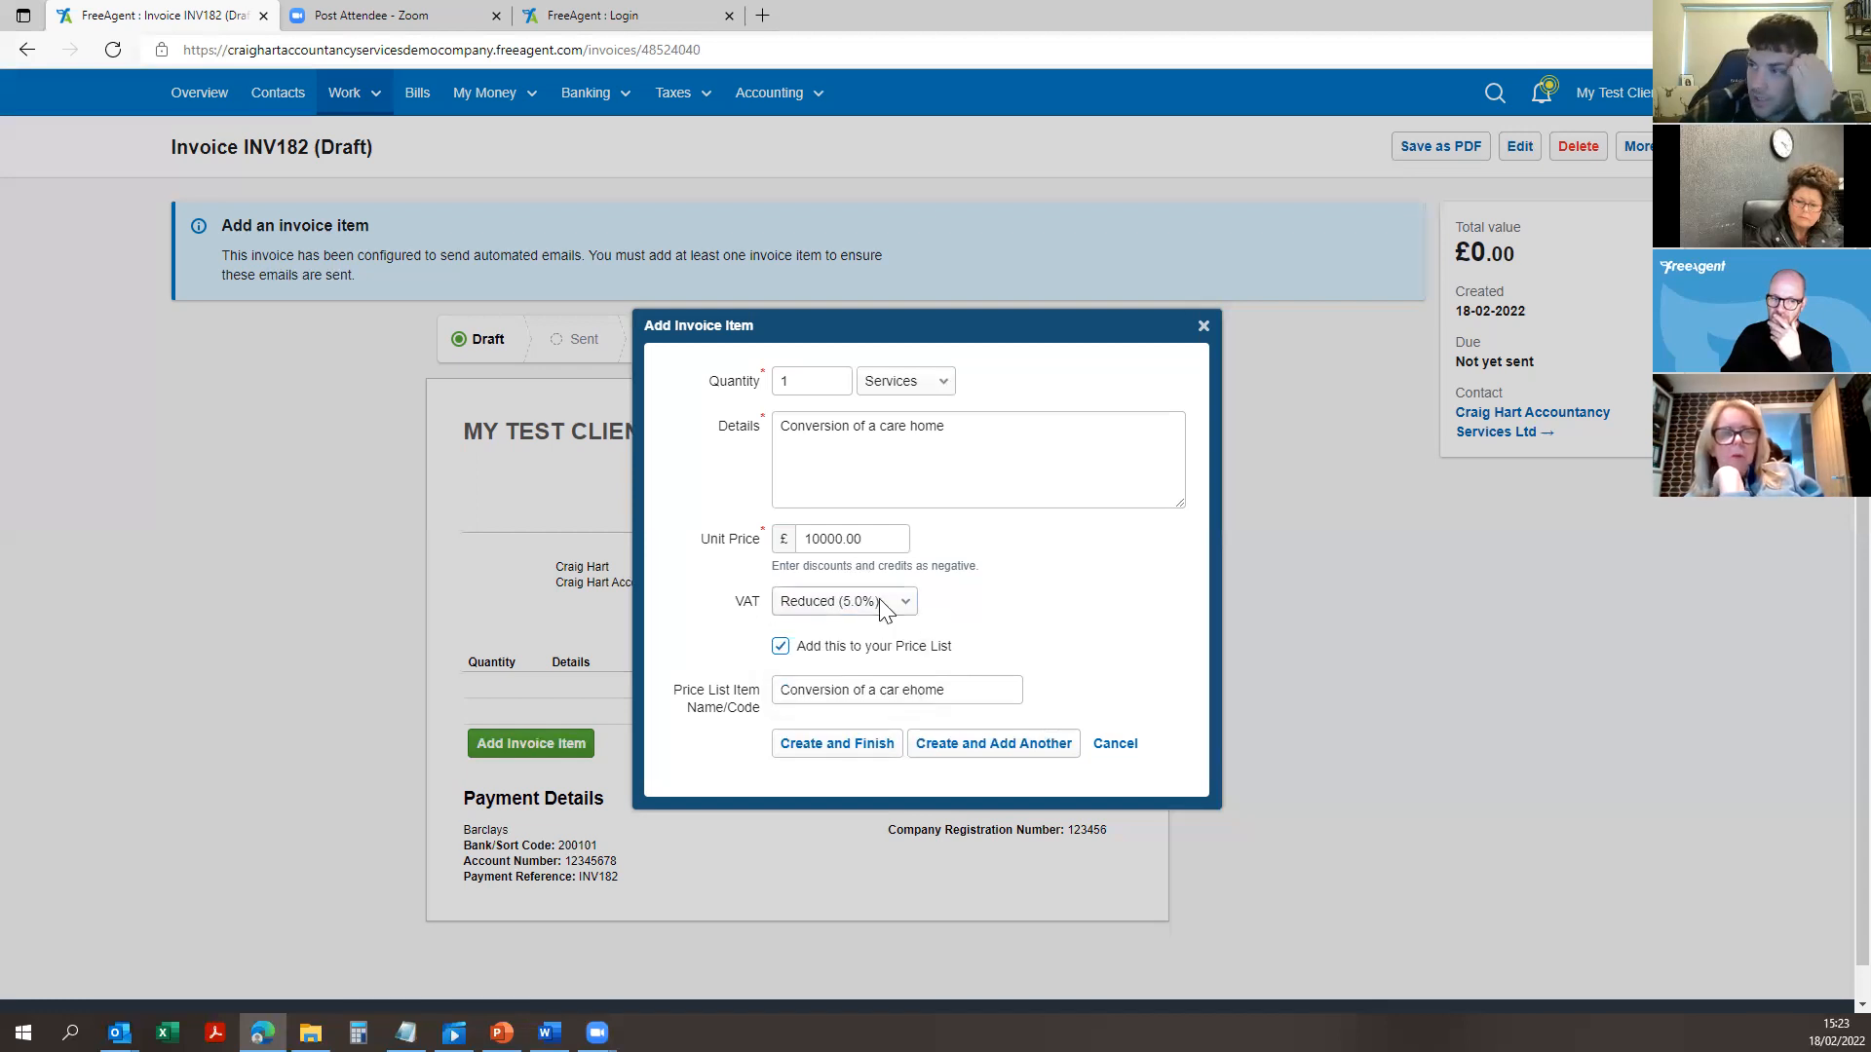
left_click(830, 742)
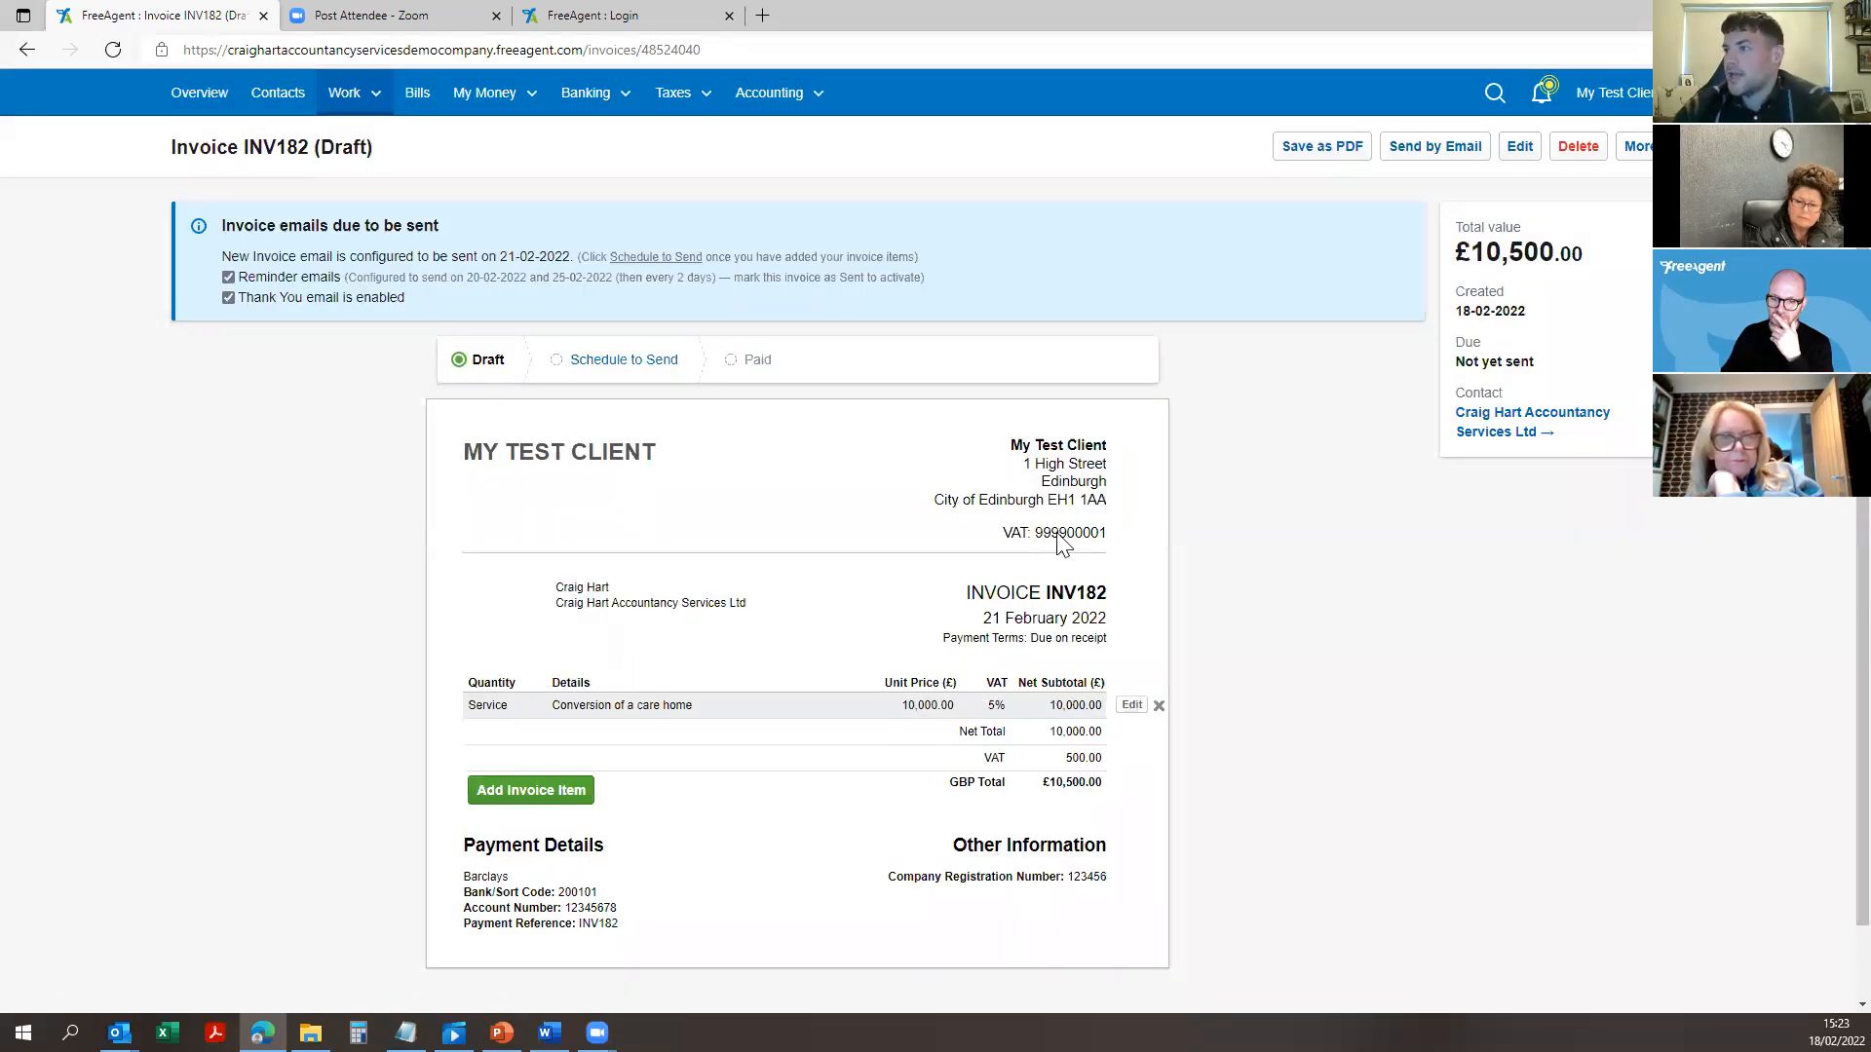
scroll(1062, 543, "down", 1)
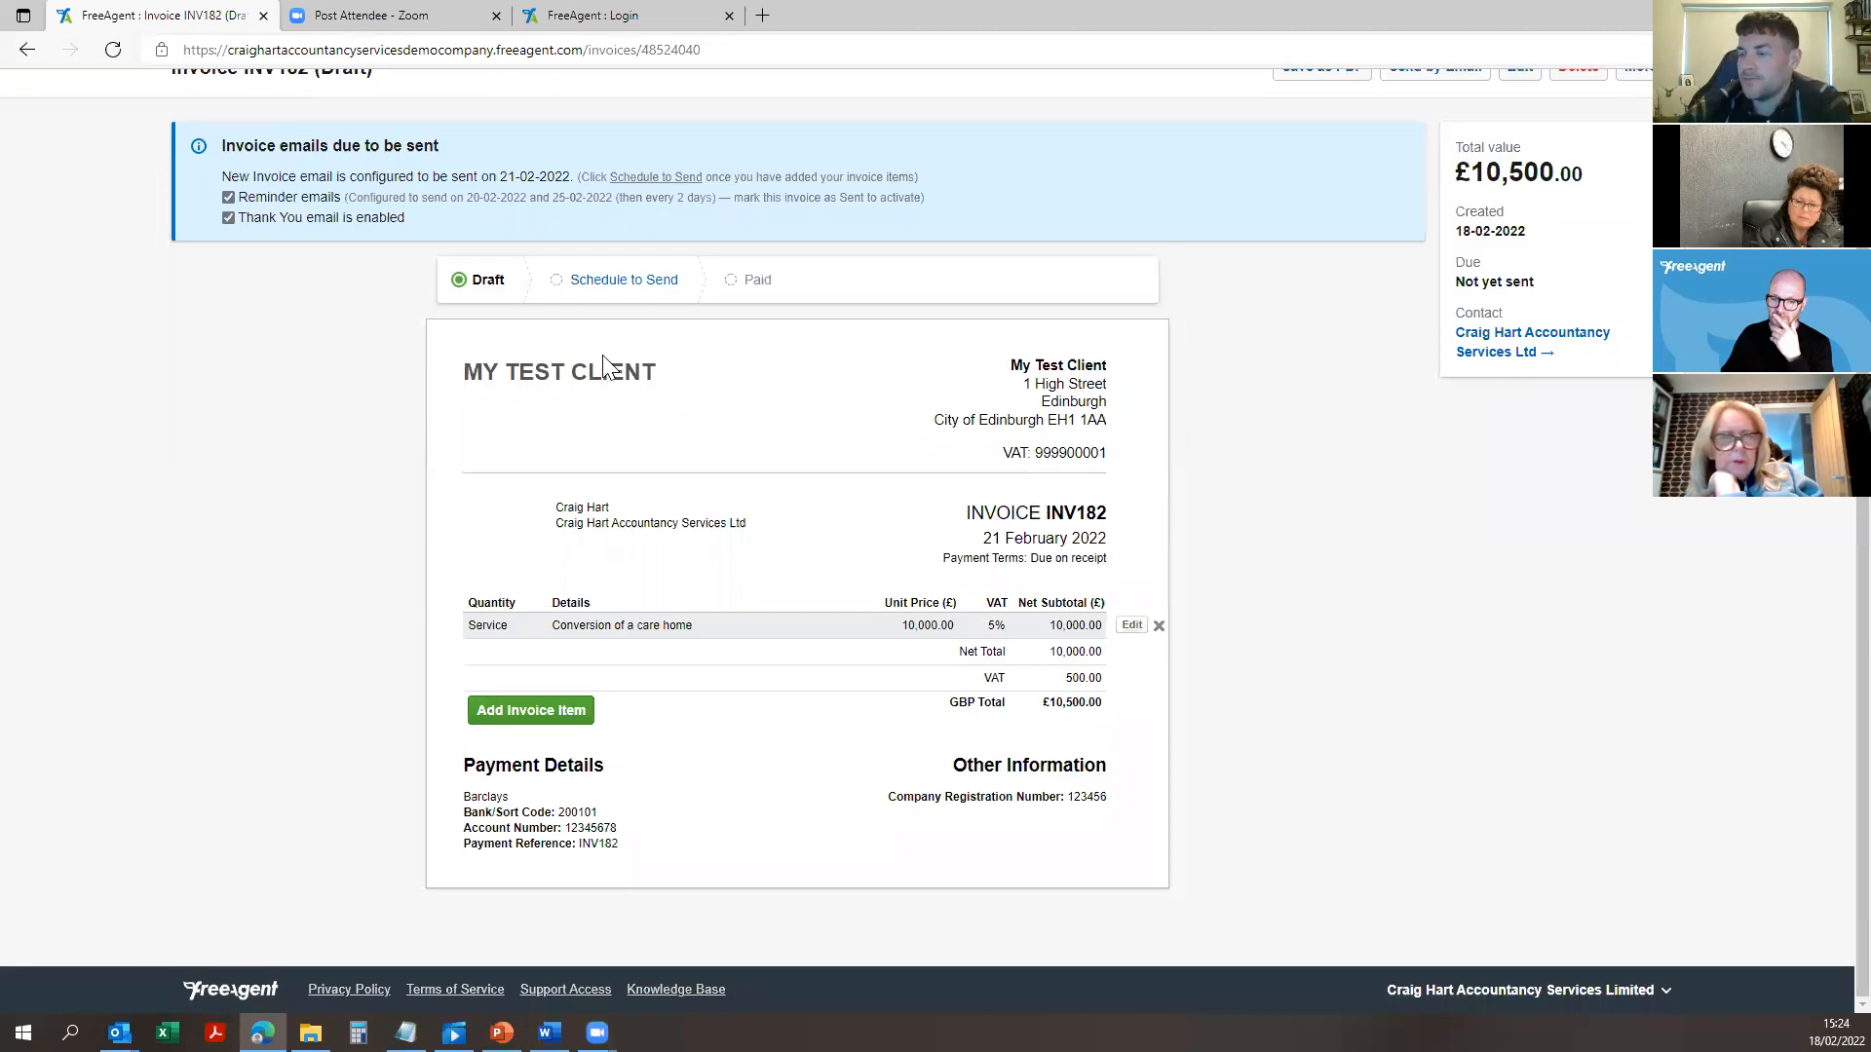
left_click_drag(666, 373, 628, 393)
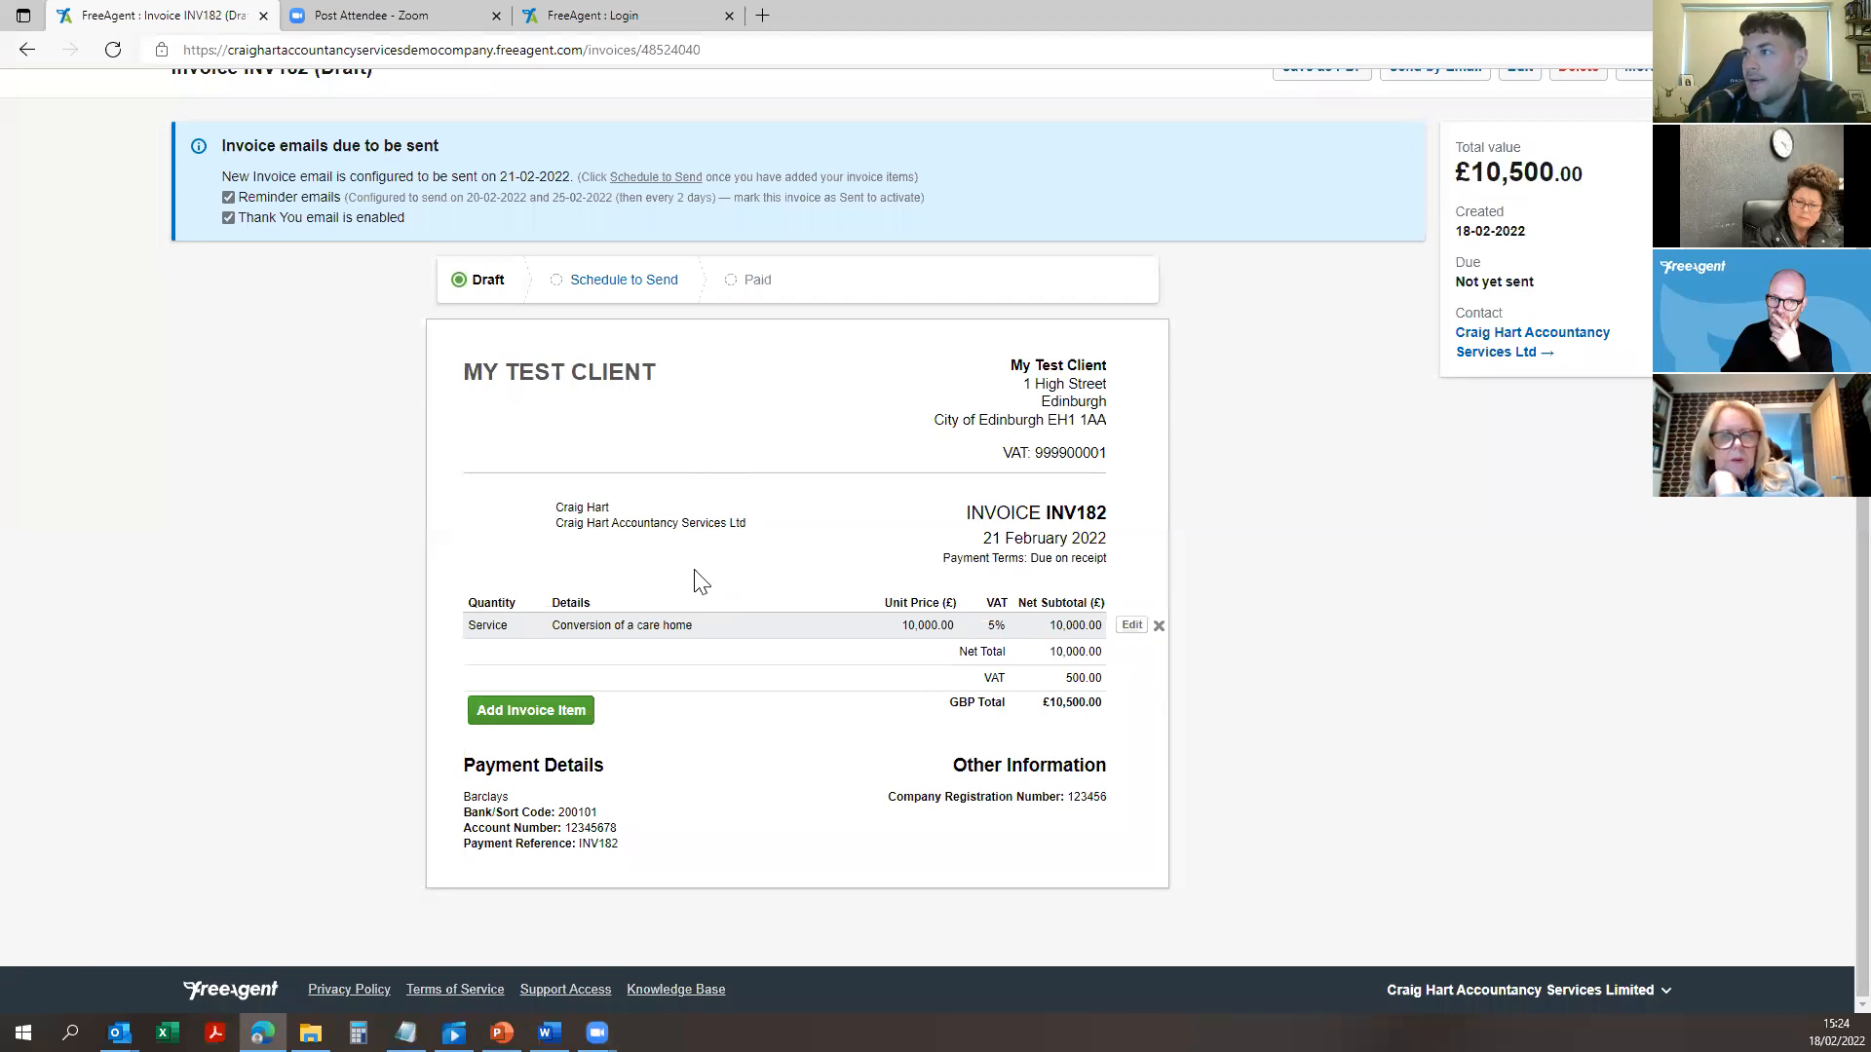
left_click_drag(757, 527, 584, 522)
left_click(656, 529)
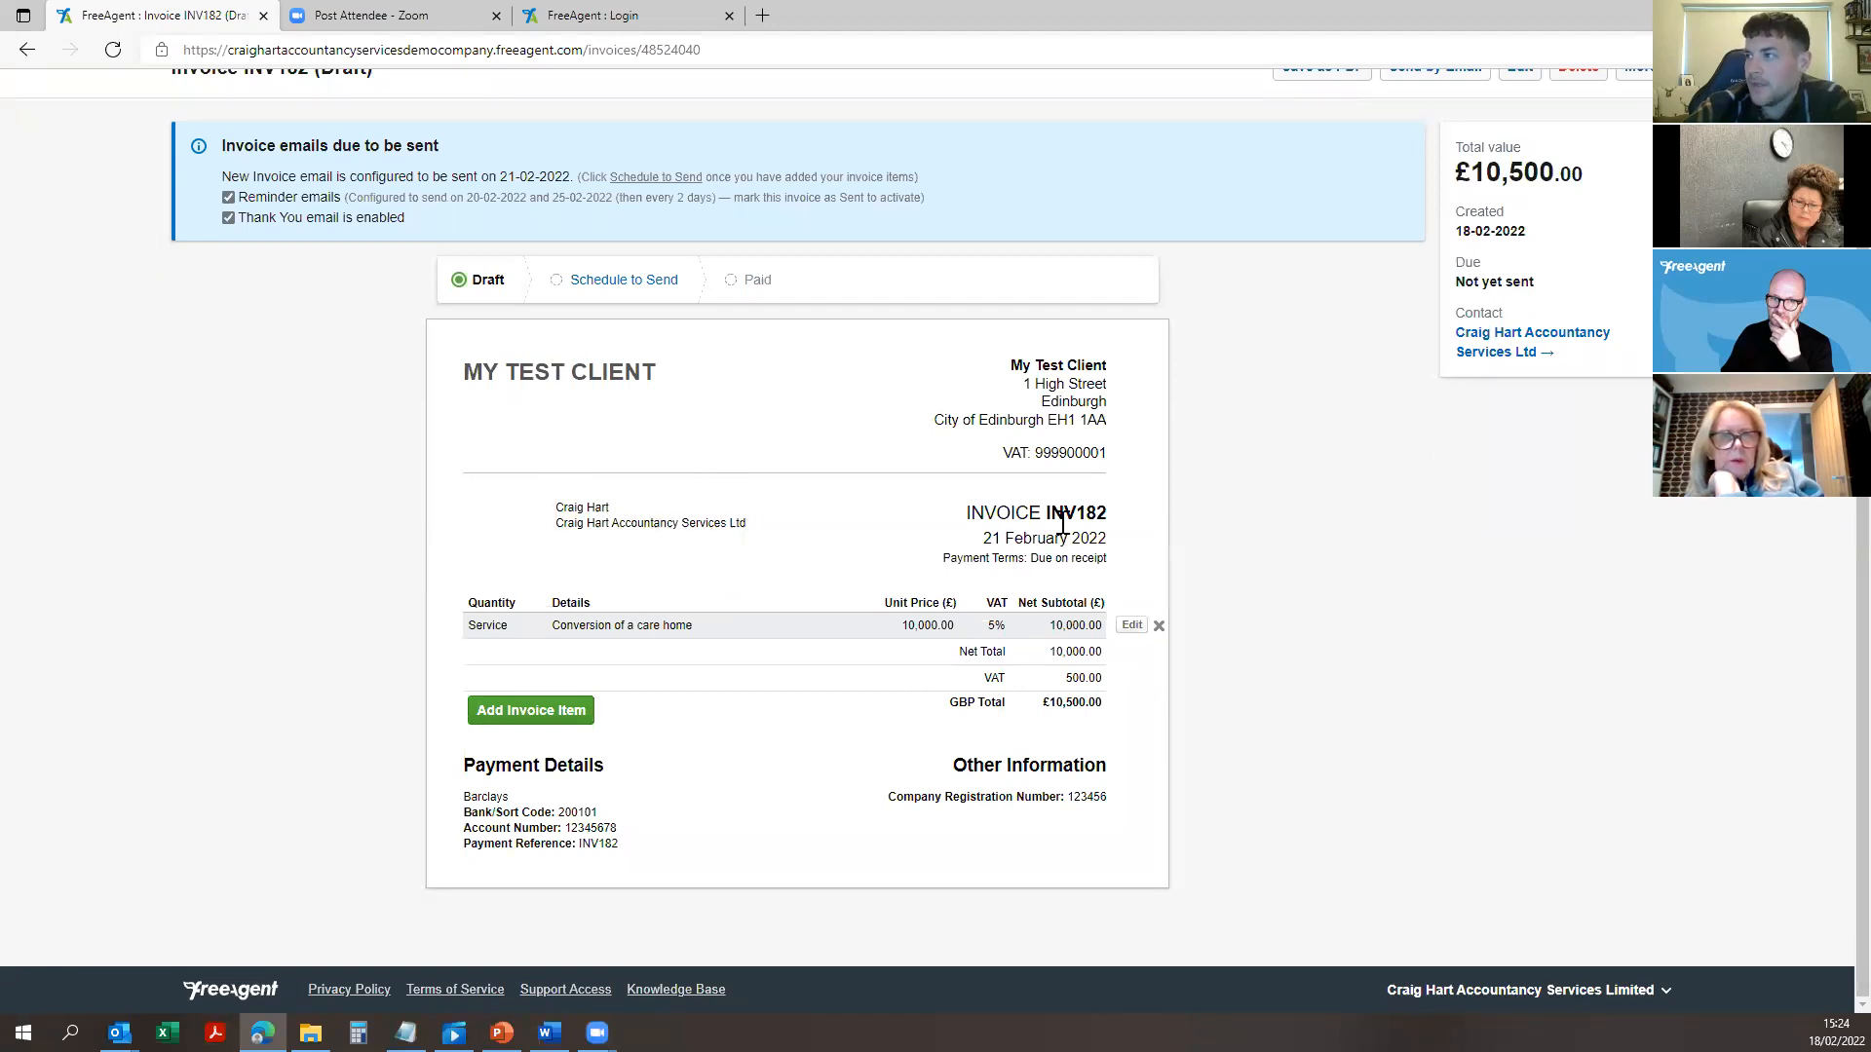
left_click_drag(1051, 555, 1037, 556)
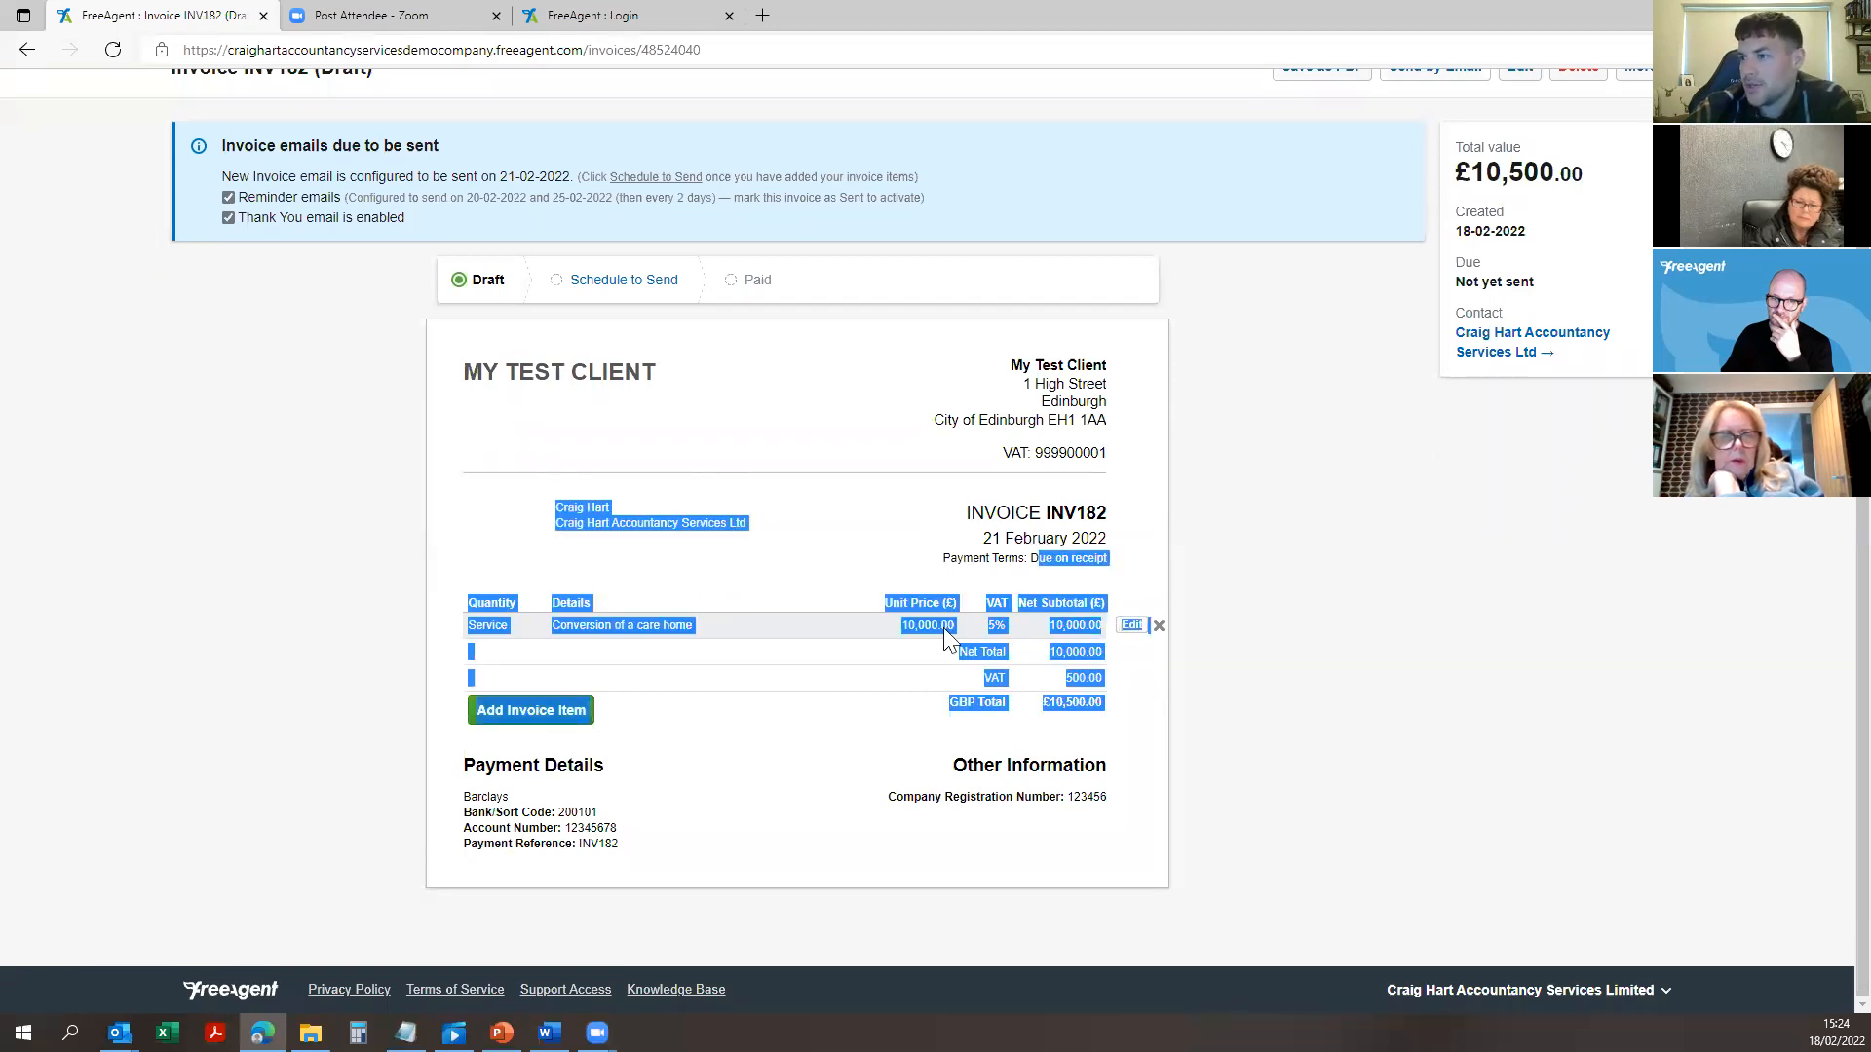
left_click(587, 821)
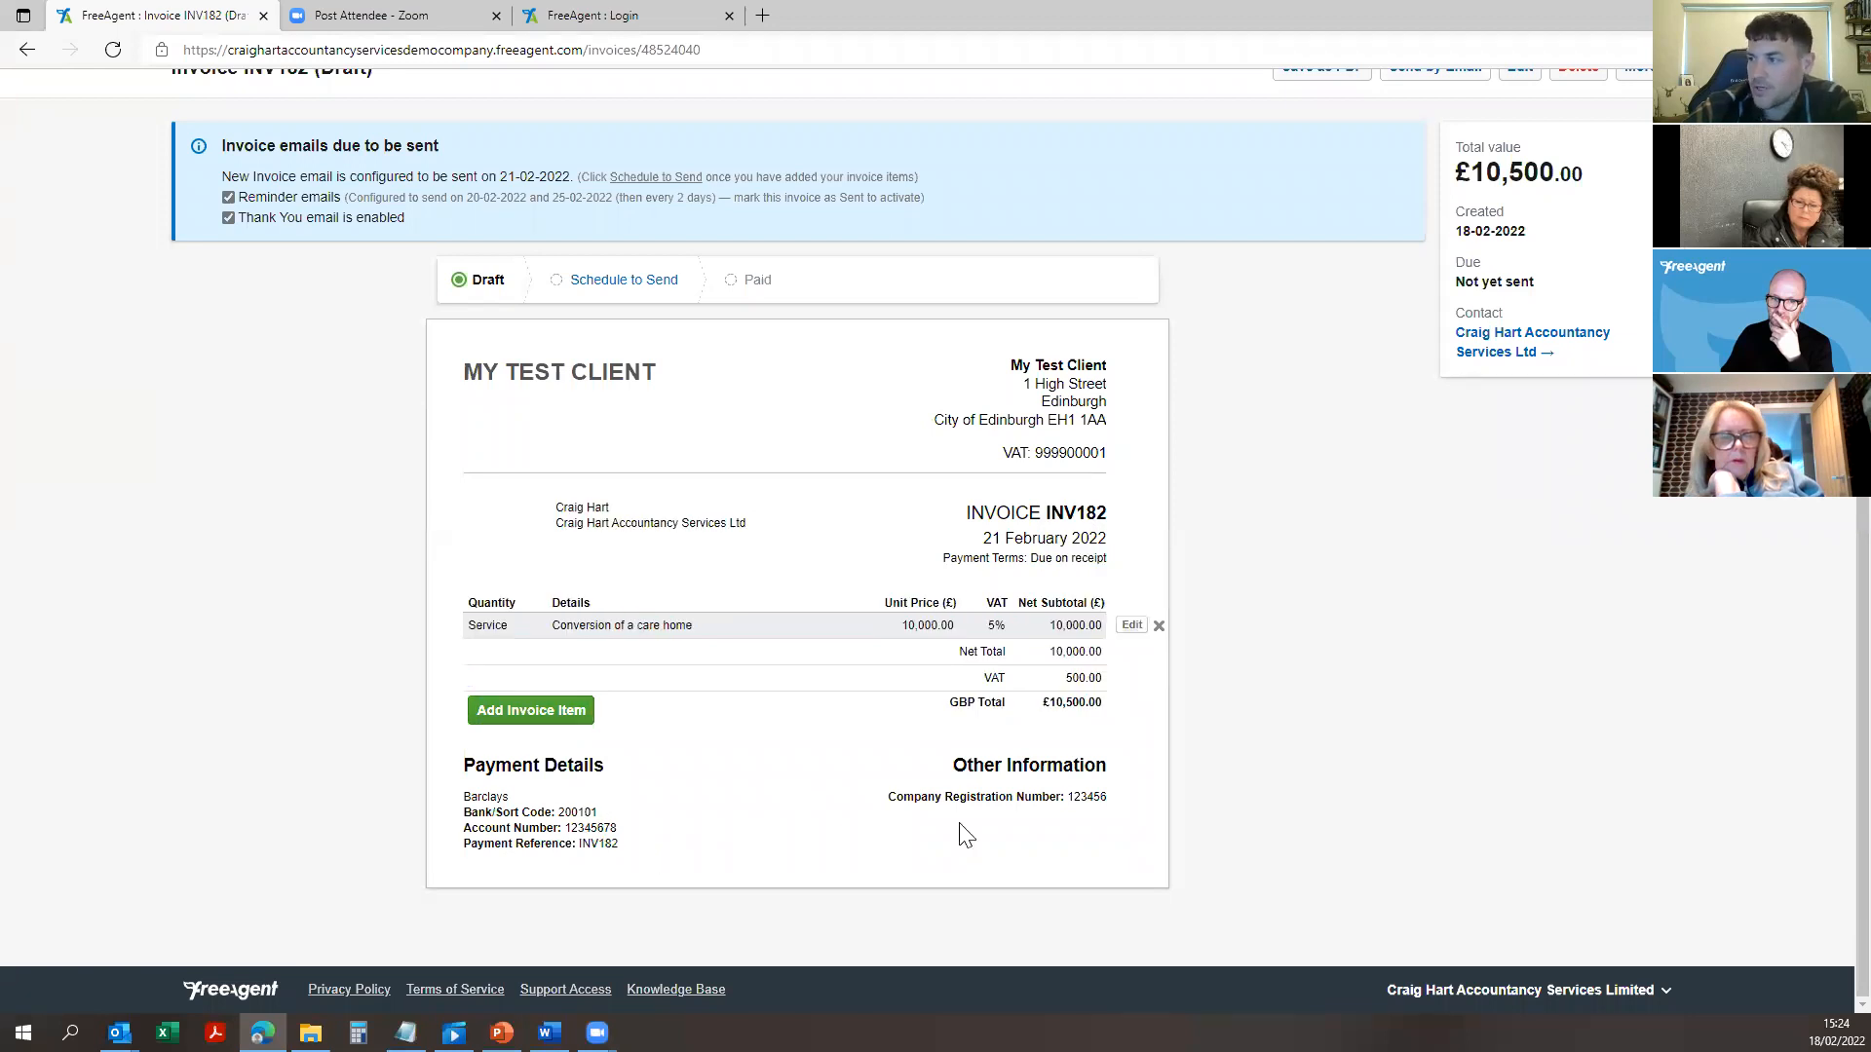
left_click_drag(1102, 798, 1089, 813)
left_click(1094, 780)
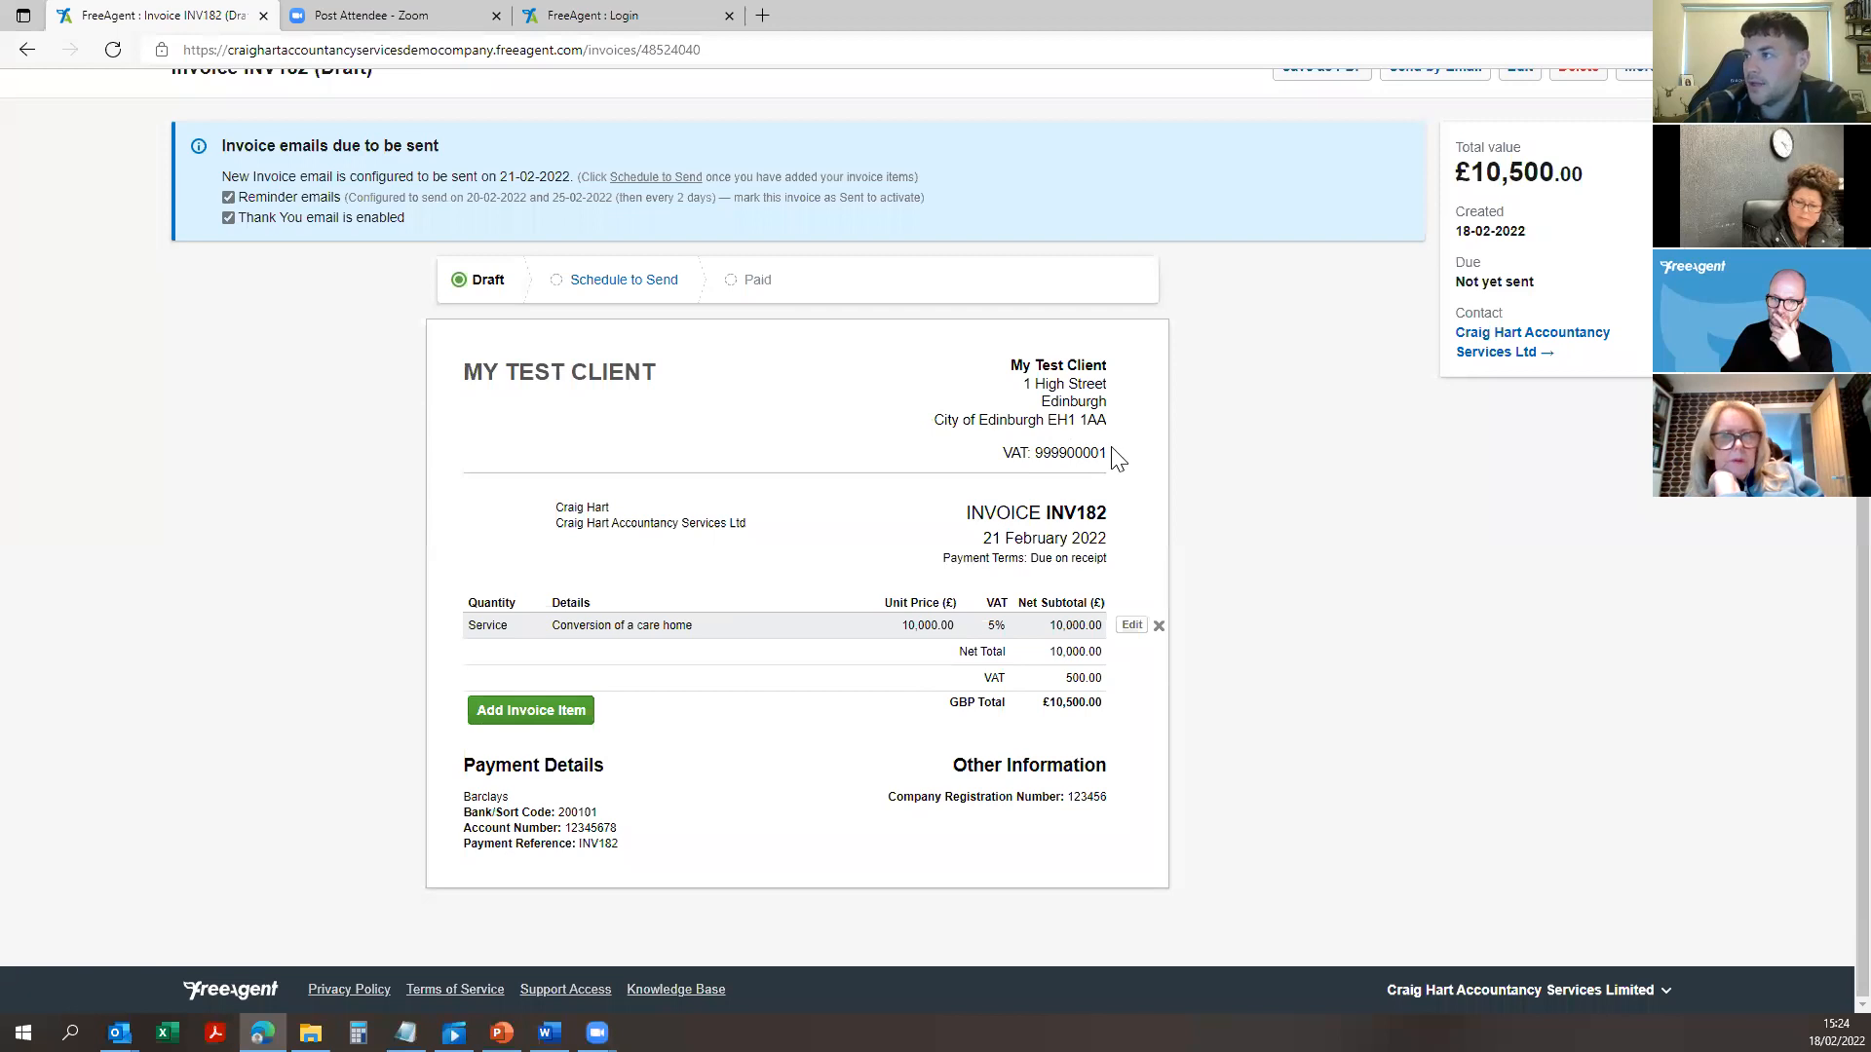
left_click_drag(1117, 457, 1060, 446)
left_click(1140, 472)
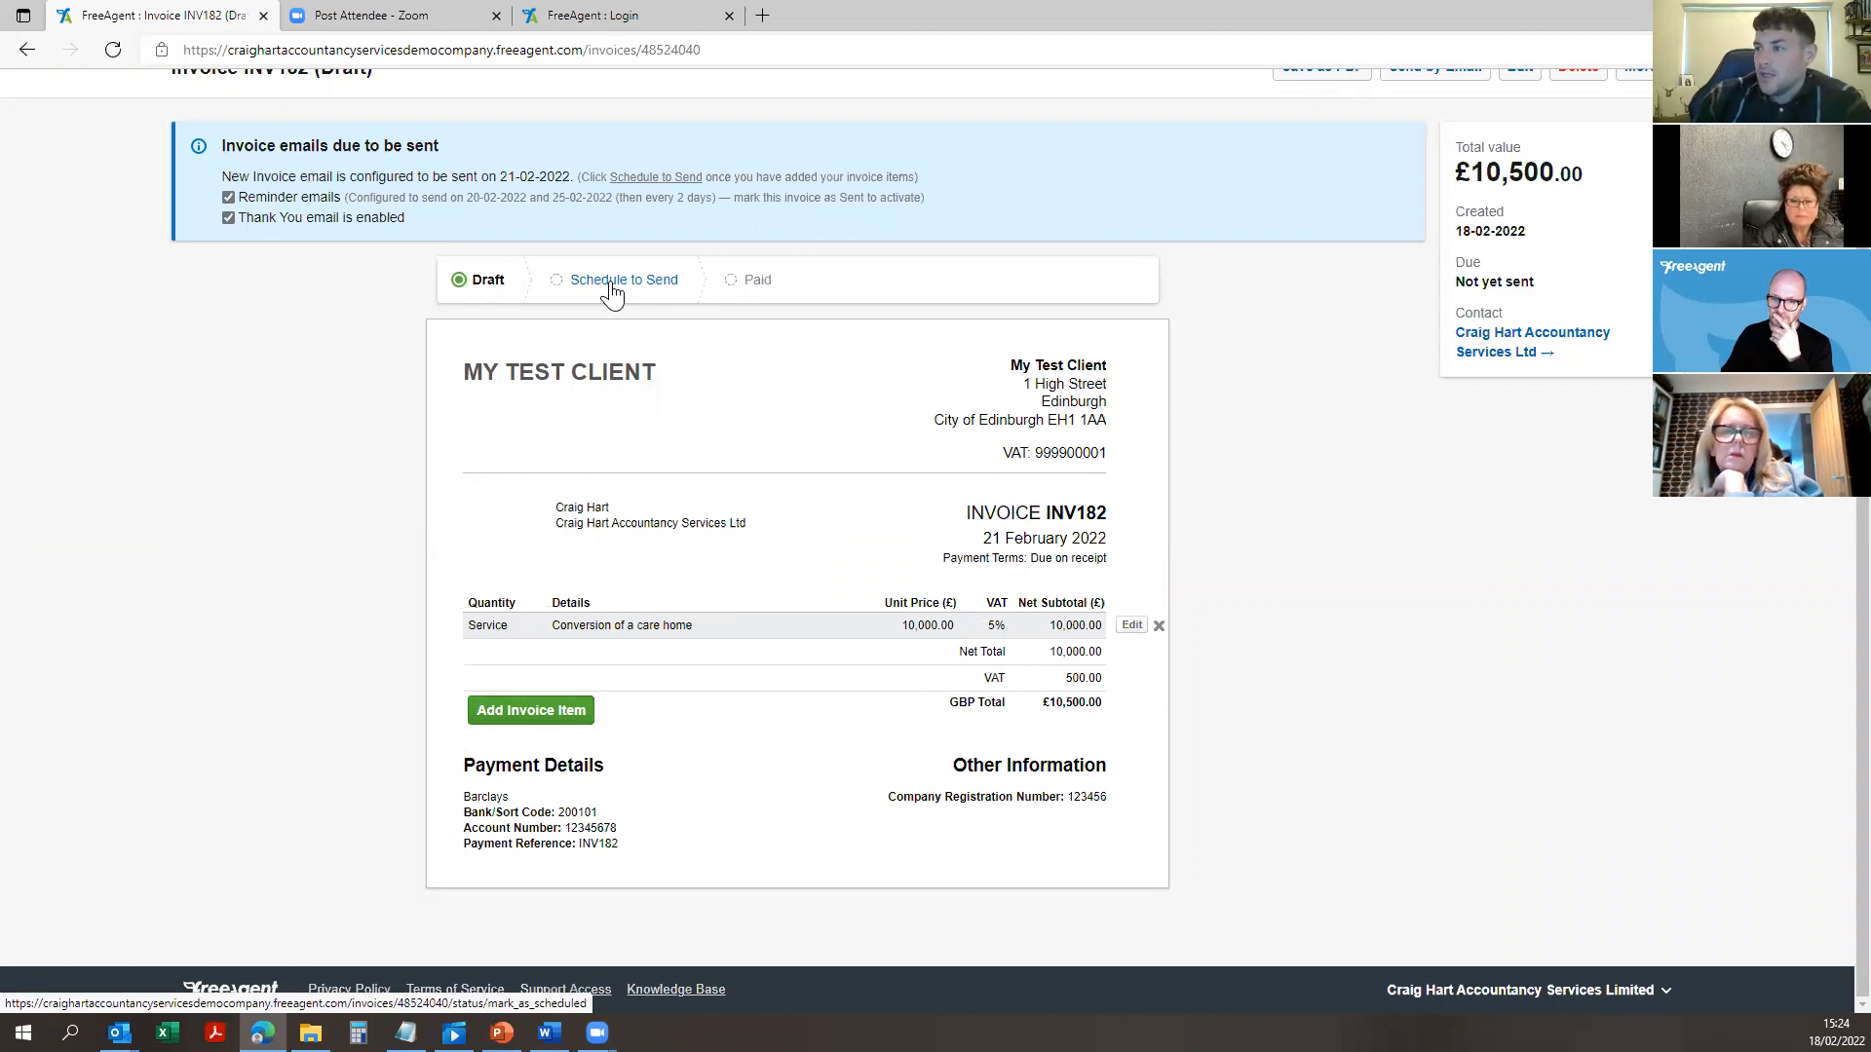
scroll(994, 285, "up", 1)
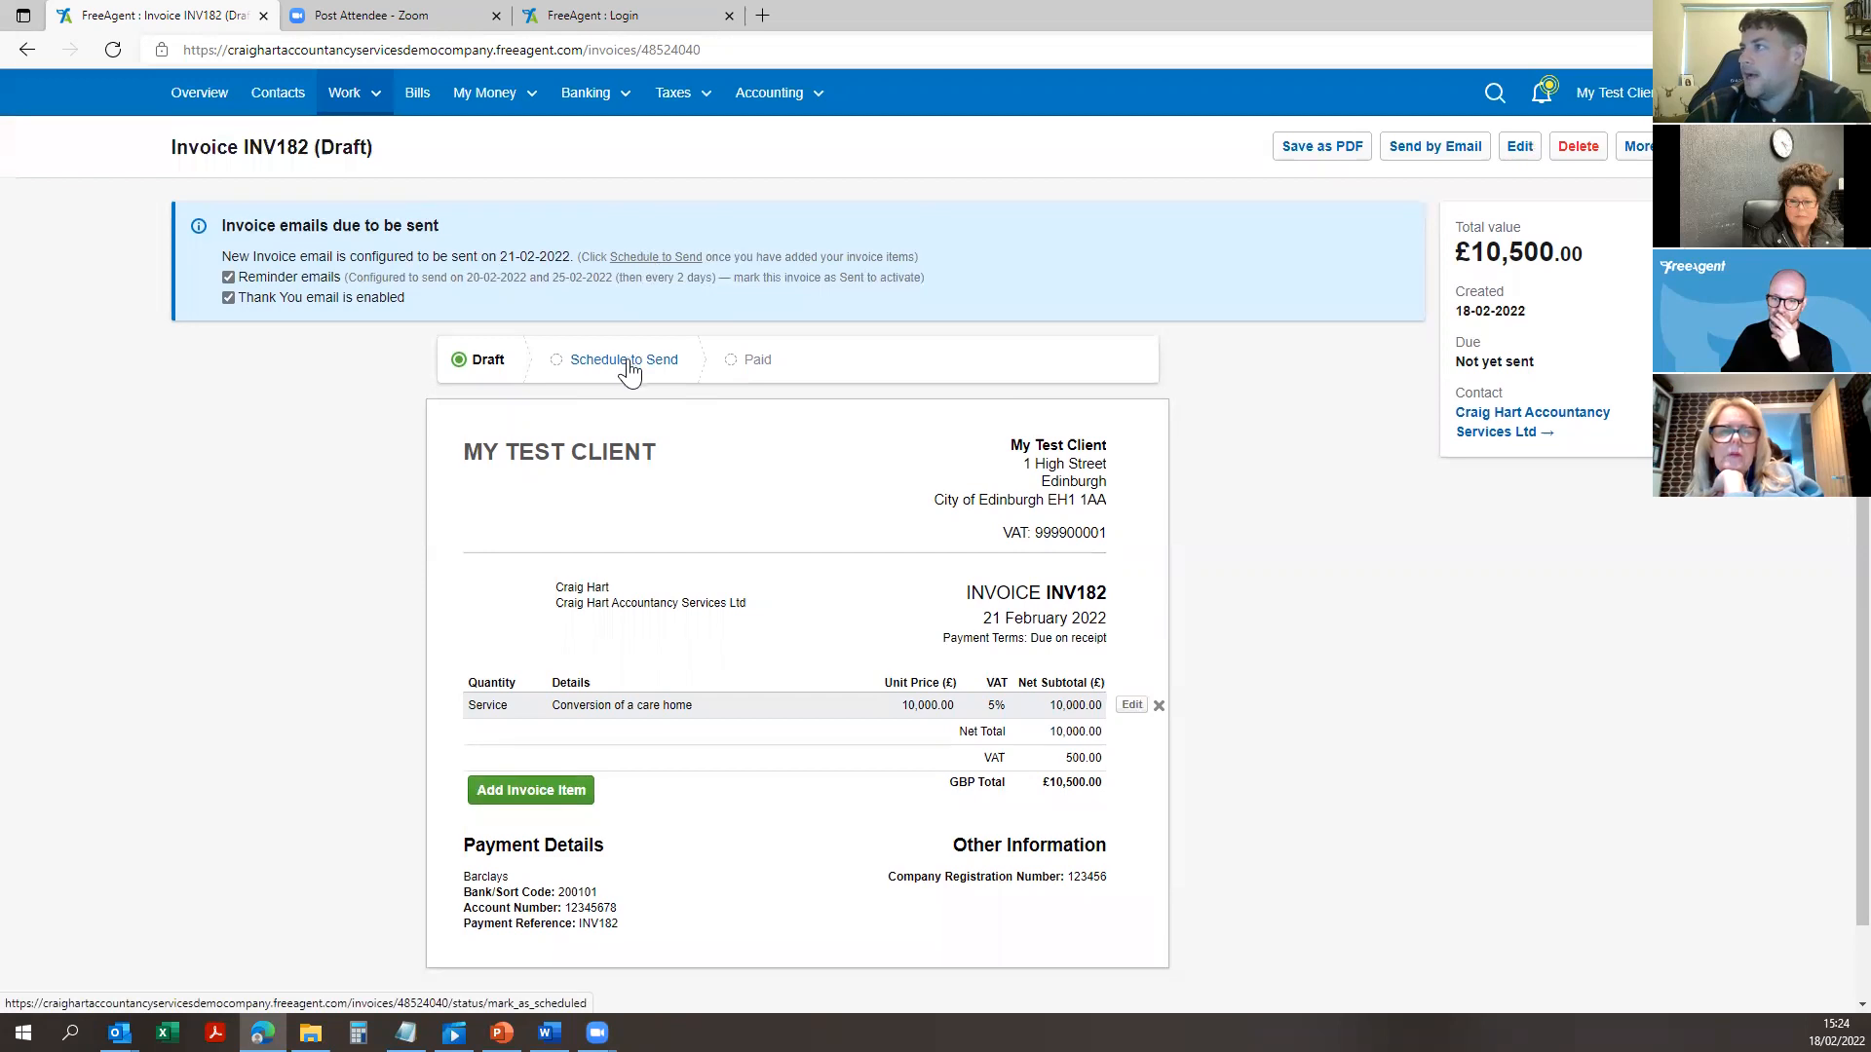
Step: Review the email form and send invoice INV182 to the client contact
left_click(1426, 156)
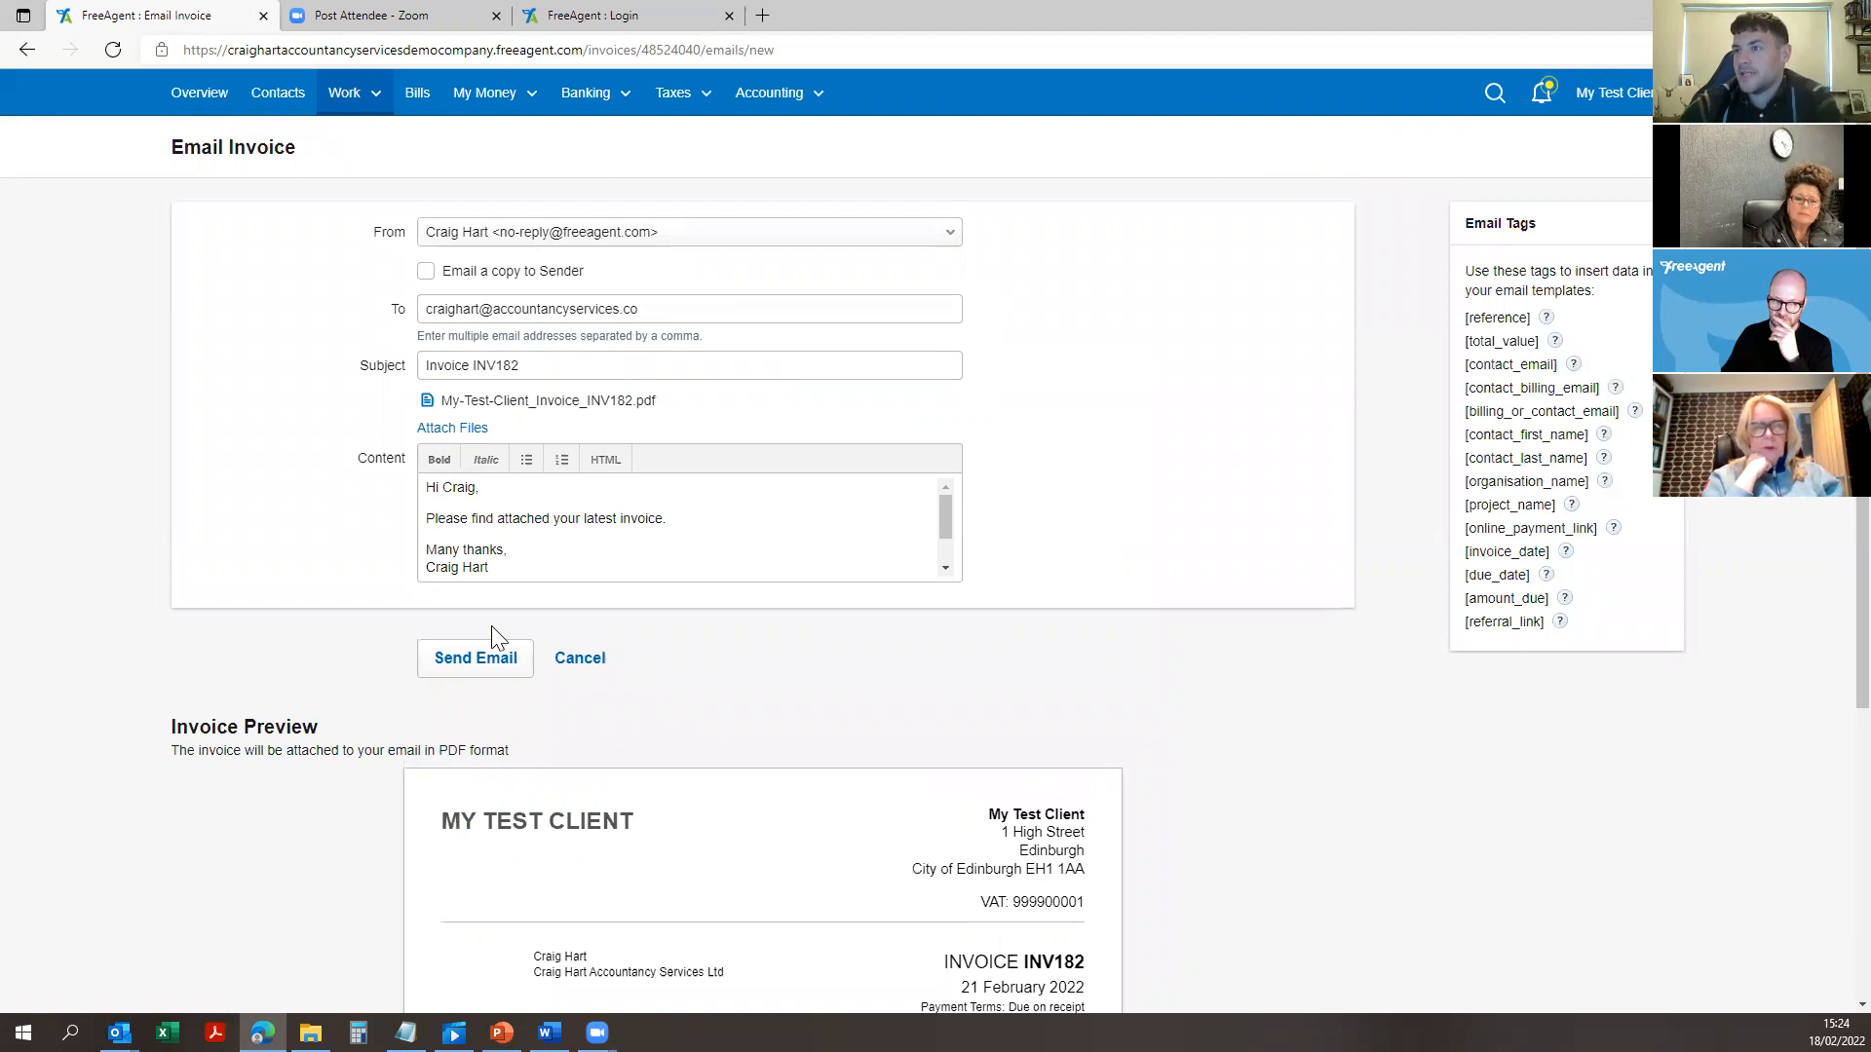
scroll(507, 491, "down", 2)
scroll(634, 542, "down", 3)
scroll(610, 467, "up", 3)
scroll(596, 551, "up", 3)
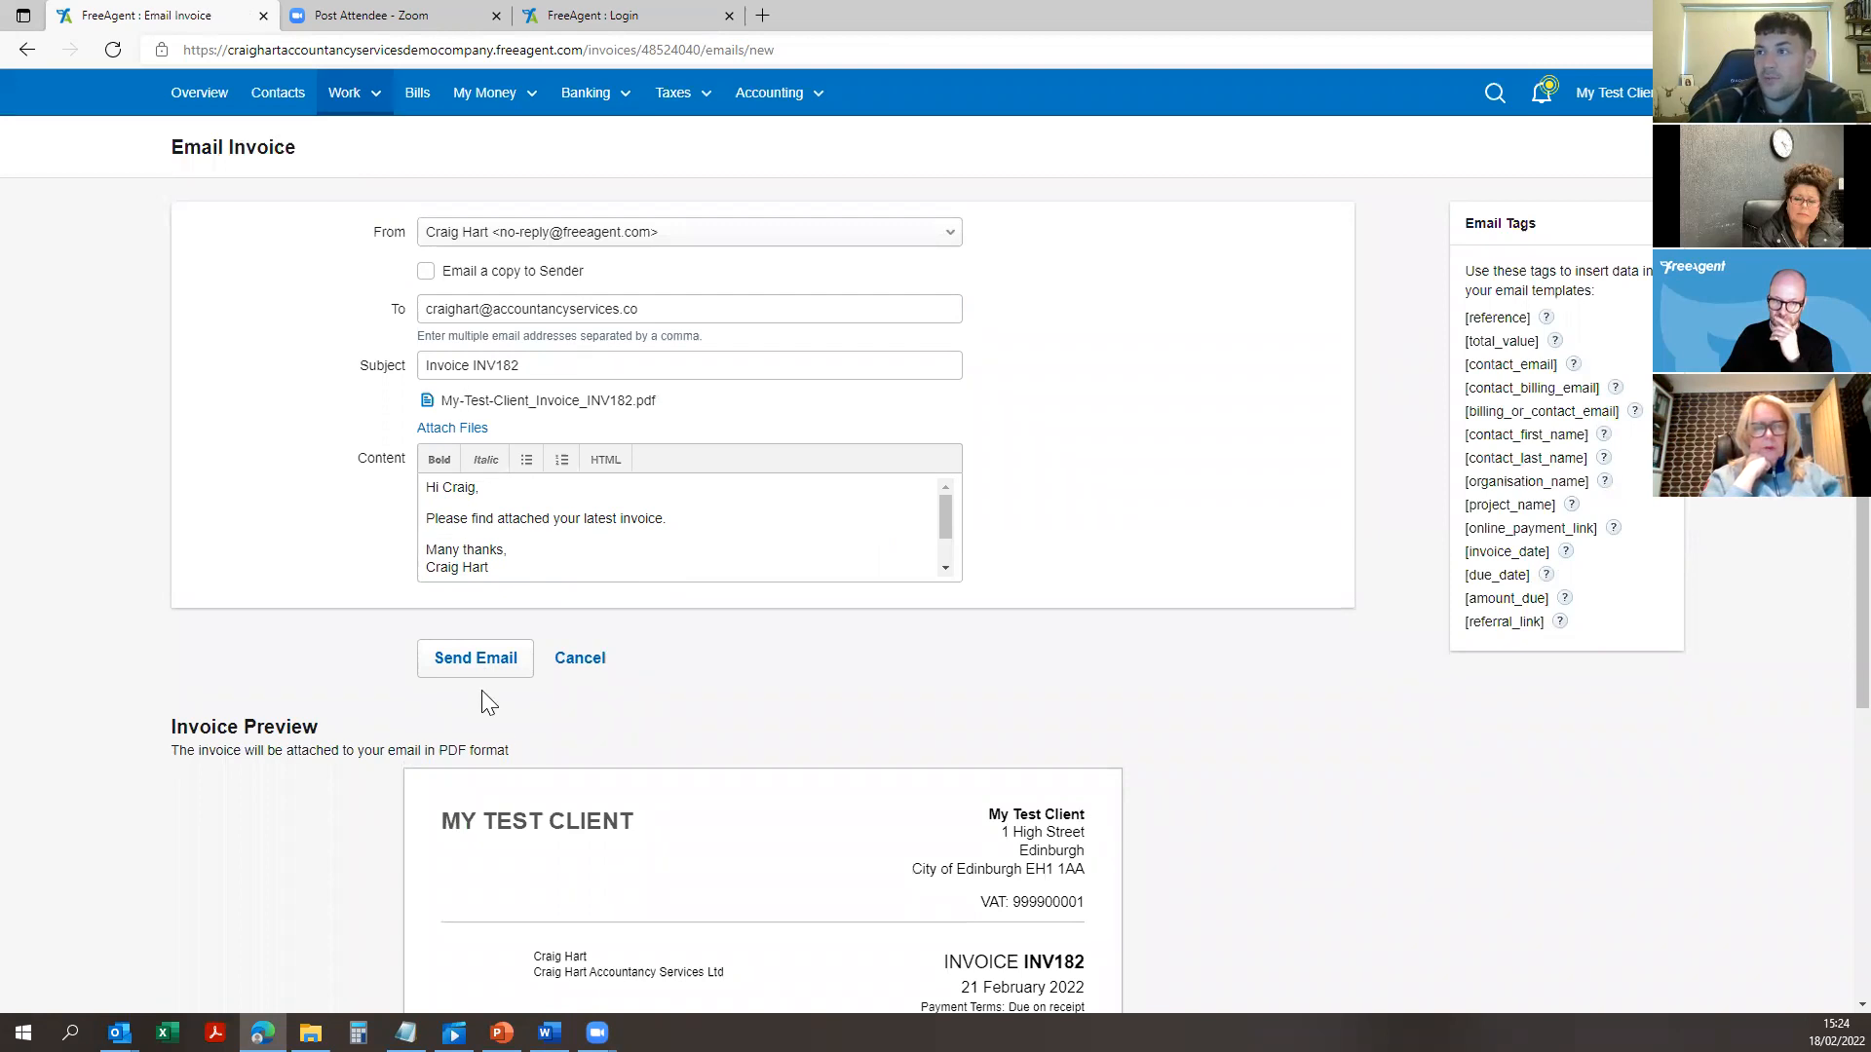
left_click(472, 661)
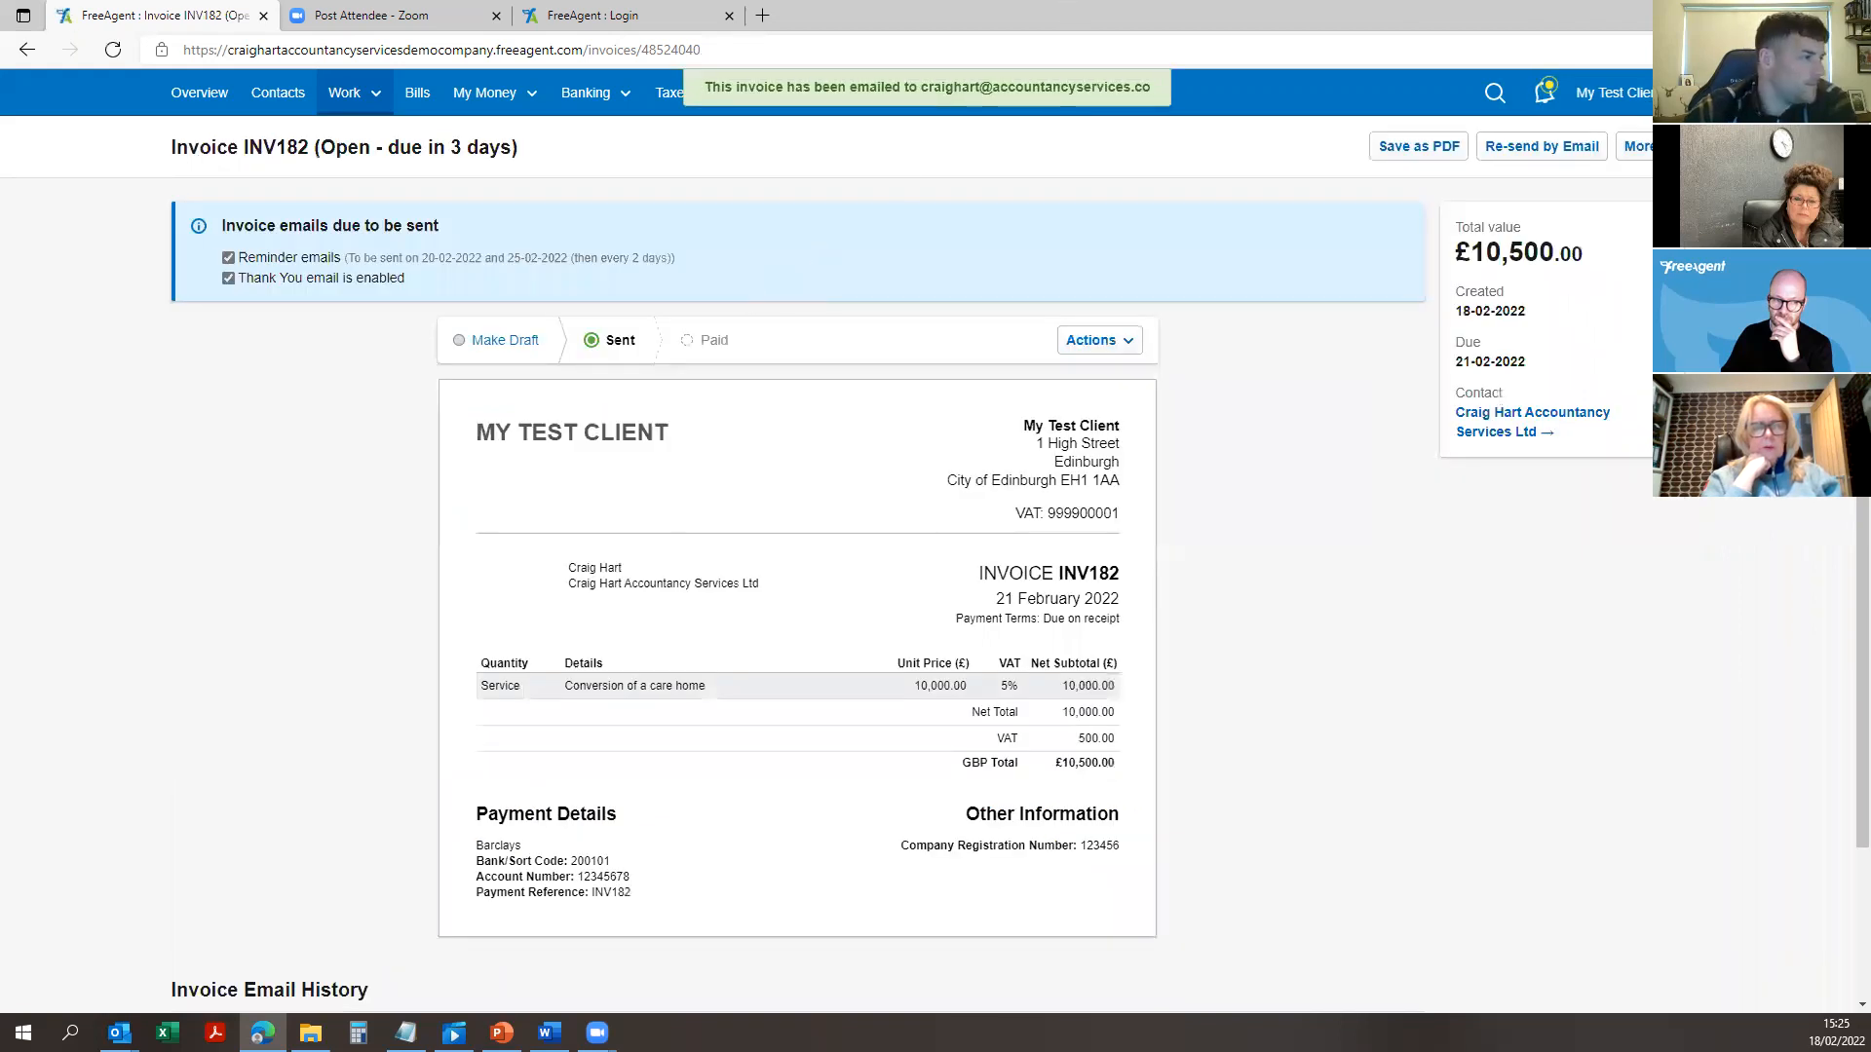
Step: Switch to Adobe Acrobat showing My-Test-Client_Invoice_INV182.pdf
key("alt+Tab")
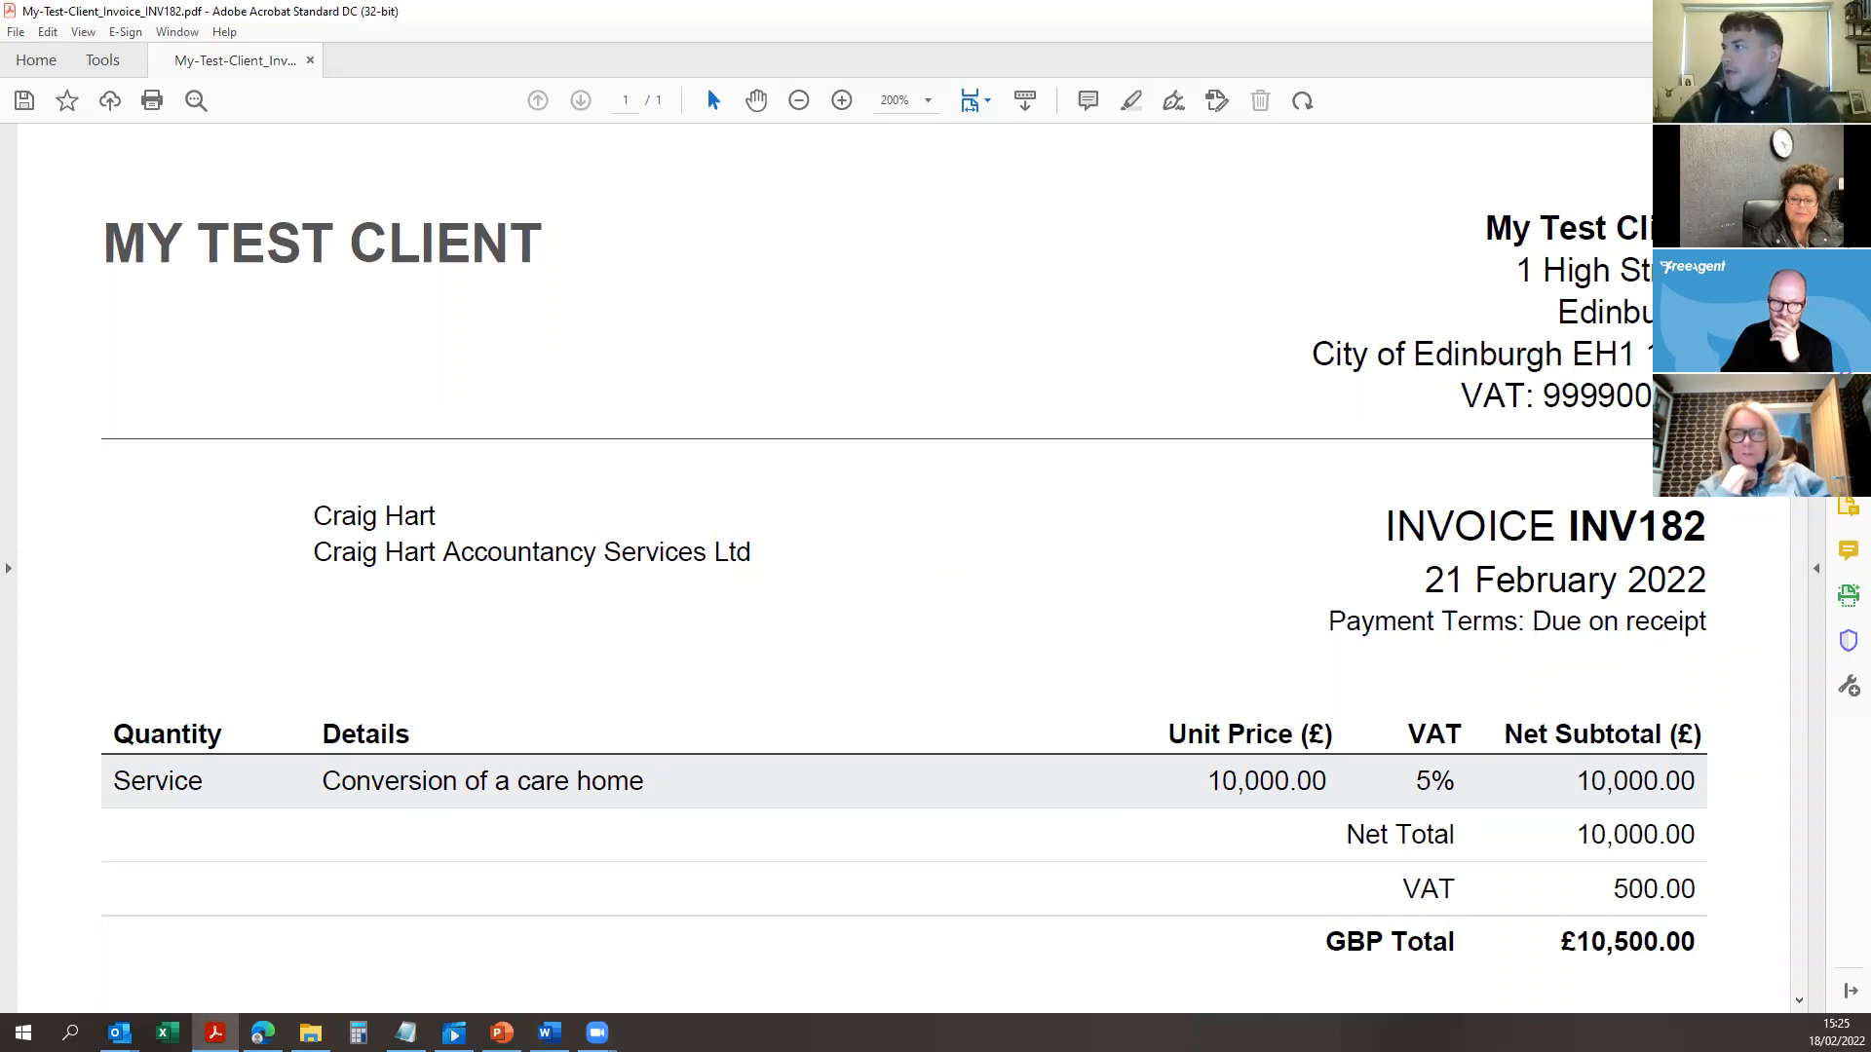
Step: Look through the INV182 PDF in Acrobat, then return to the FreeAgent invoice
scroll(974, 316, "down", 1)
scroll(1111, 288, "up", 1)
scroll(1503, 237, "down", 2)
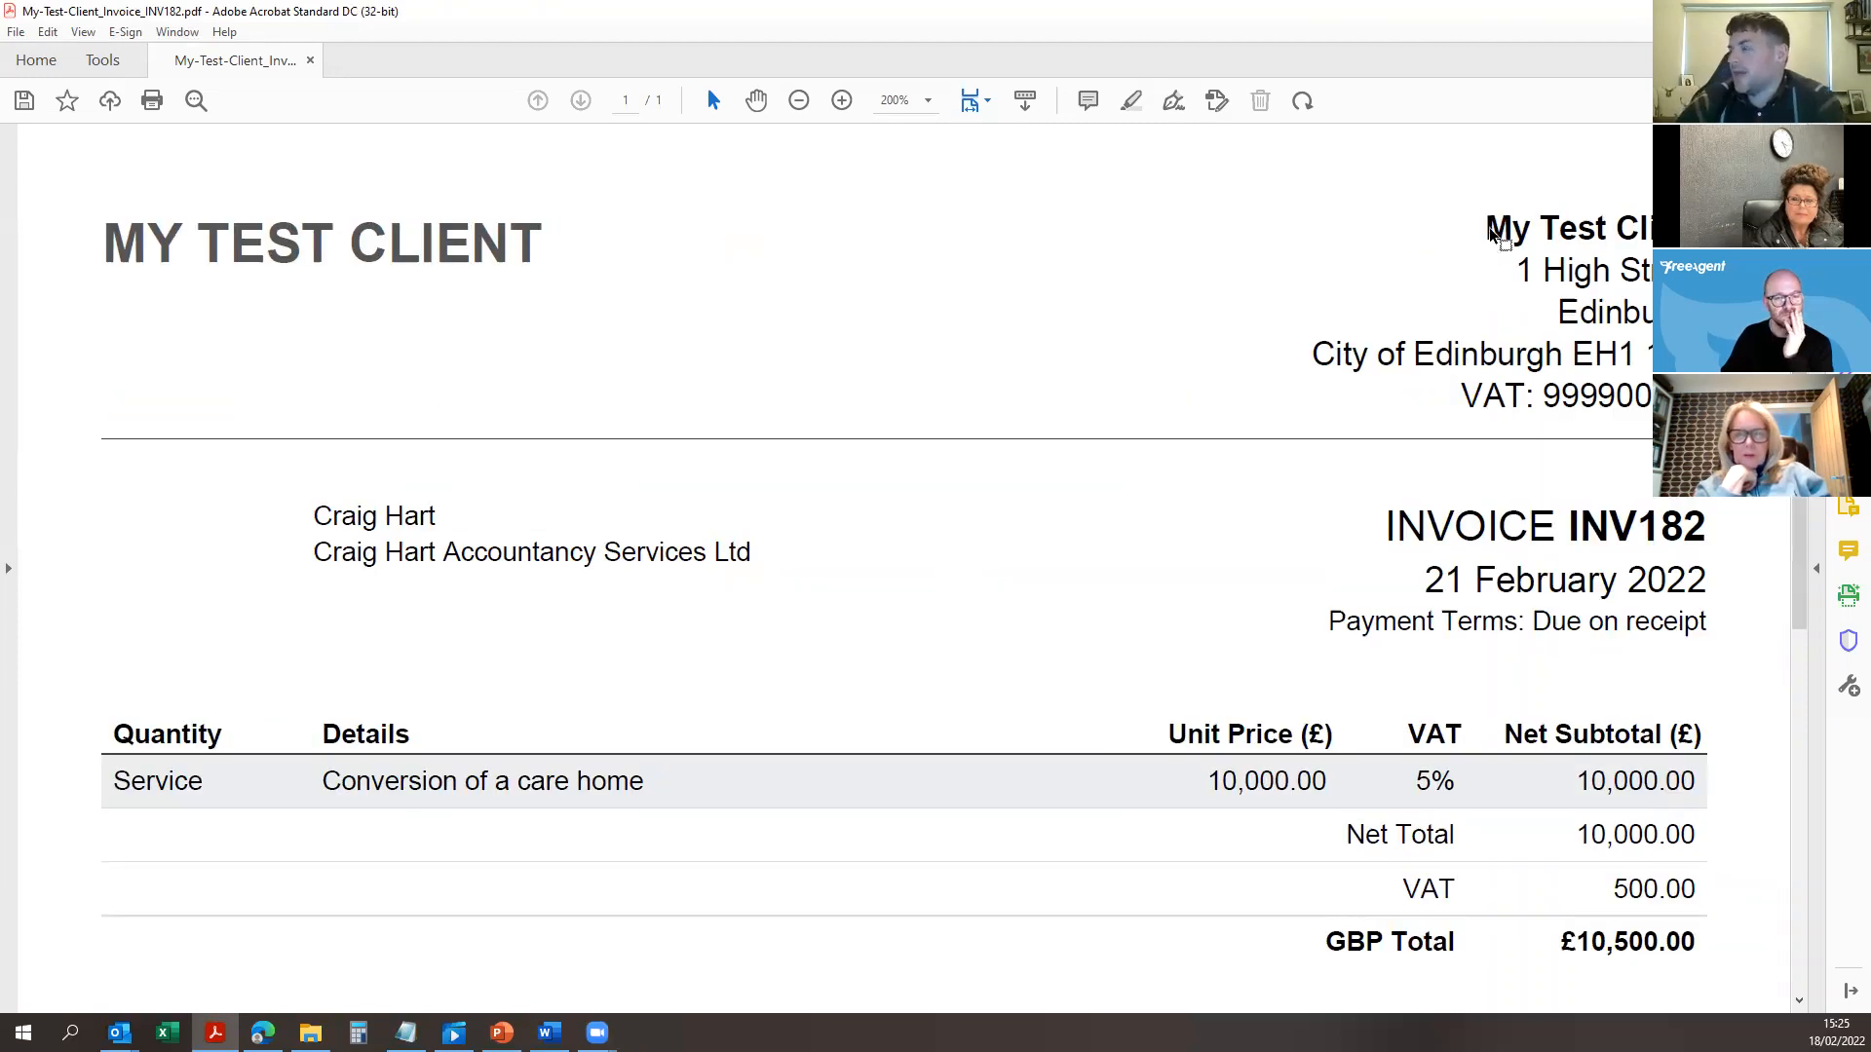
scroll(948, 249, "down", 1)
scroll(1042, 263, "up", 1)
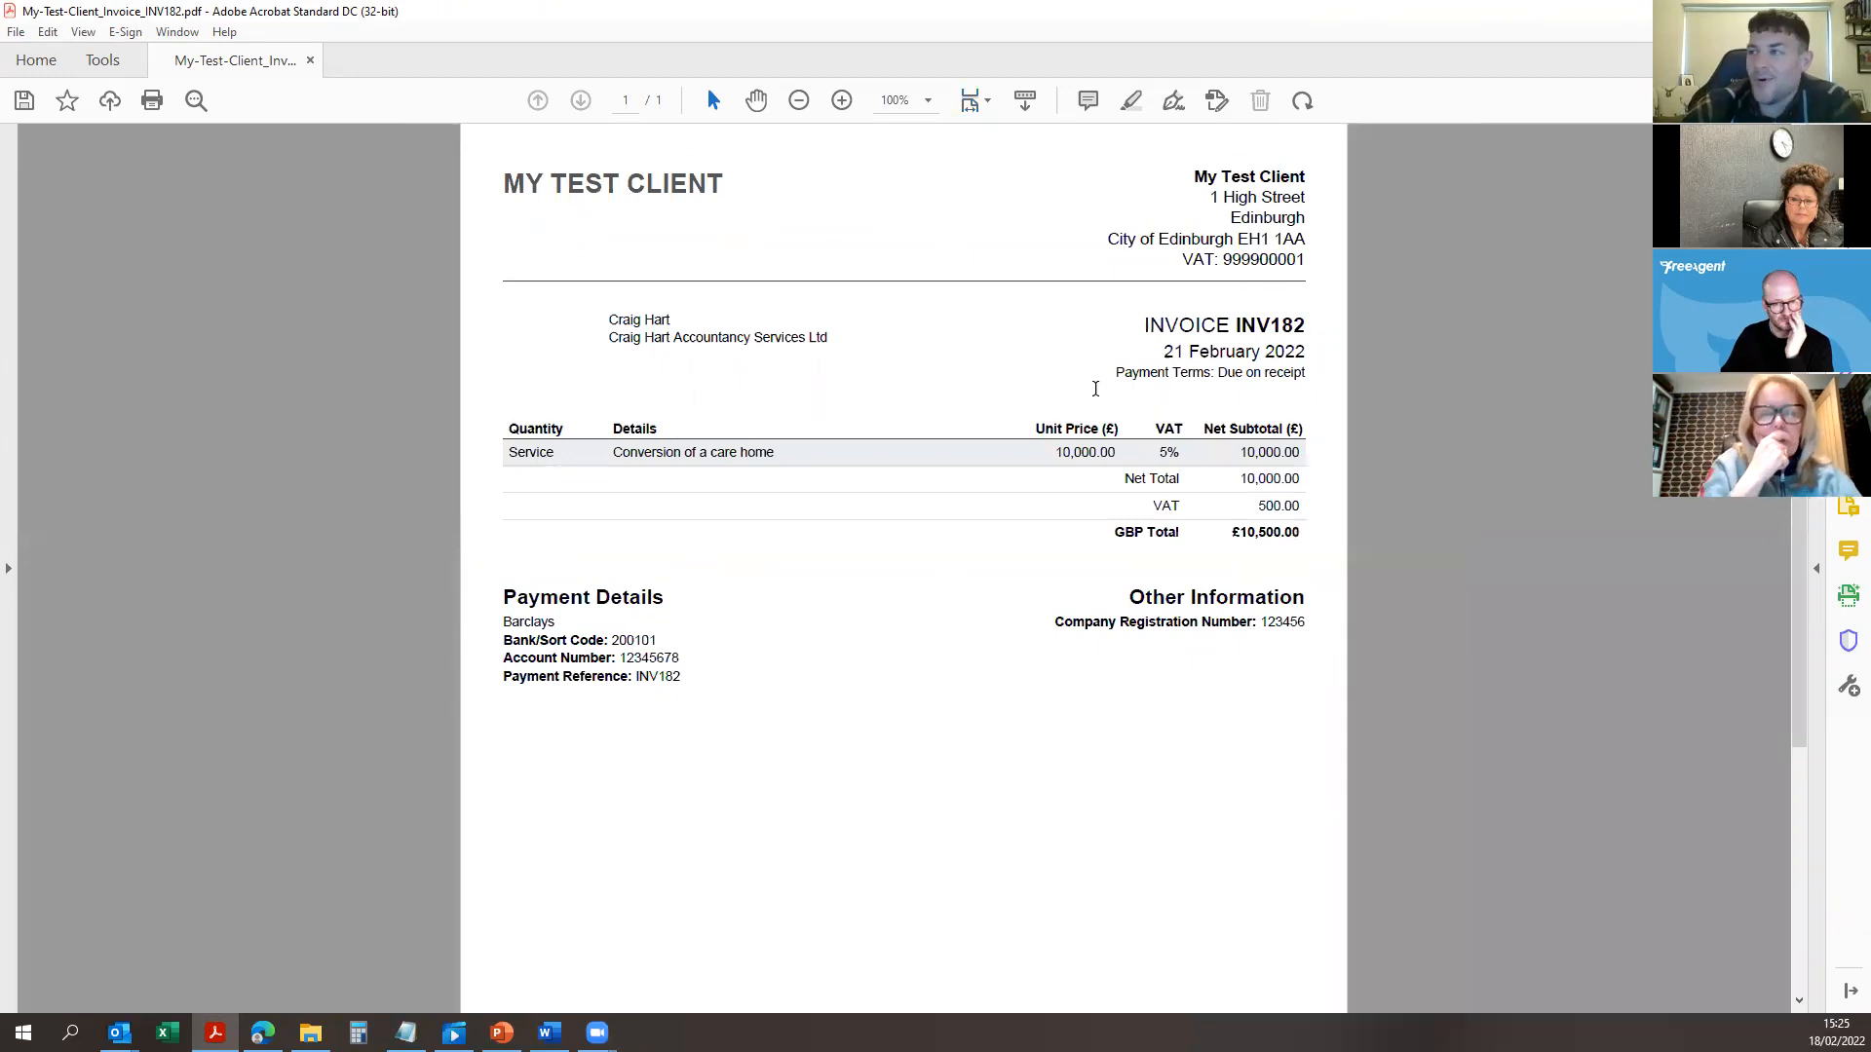
scroll(1036, 305, "down", 3)
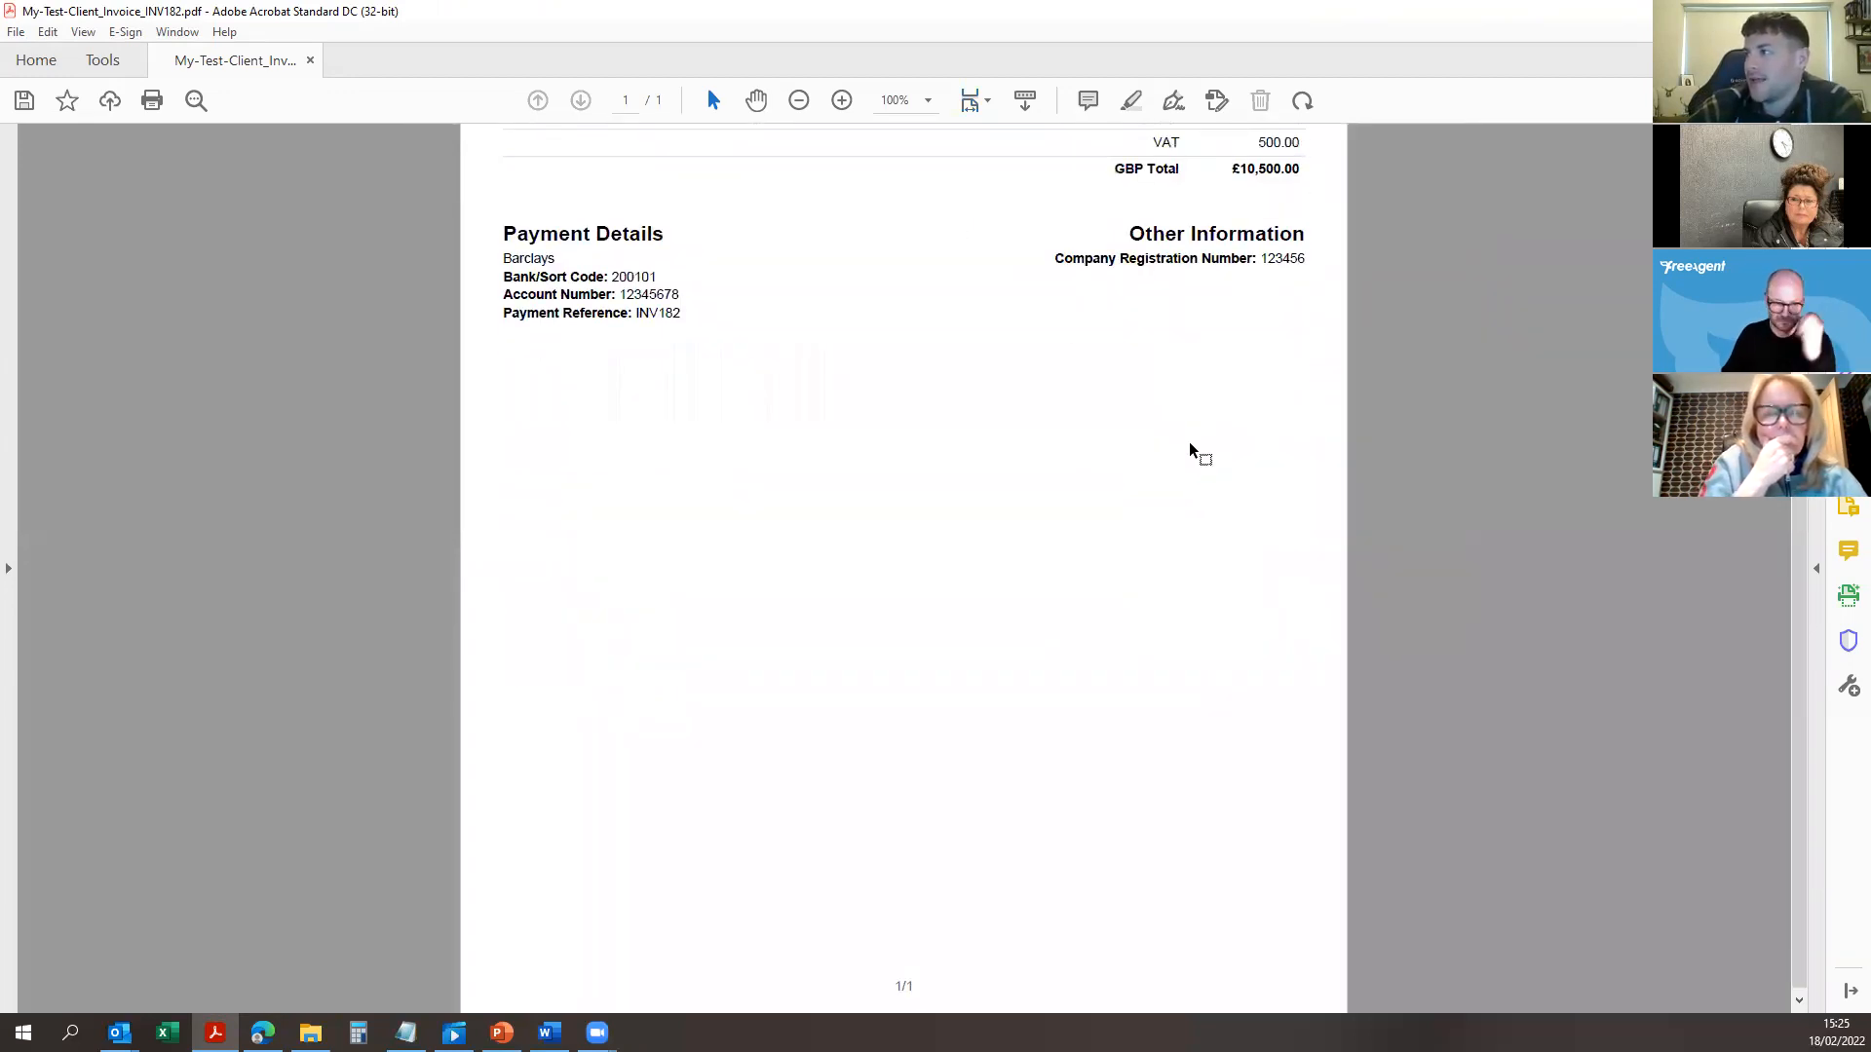
scroll(1194, 451, "up", 3)
left_click(1088, 100)
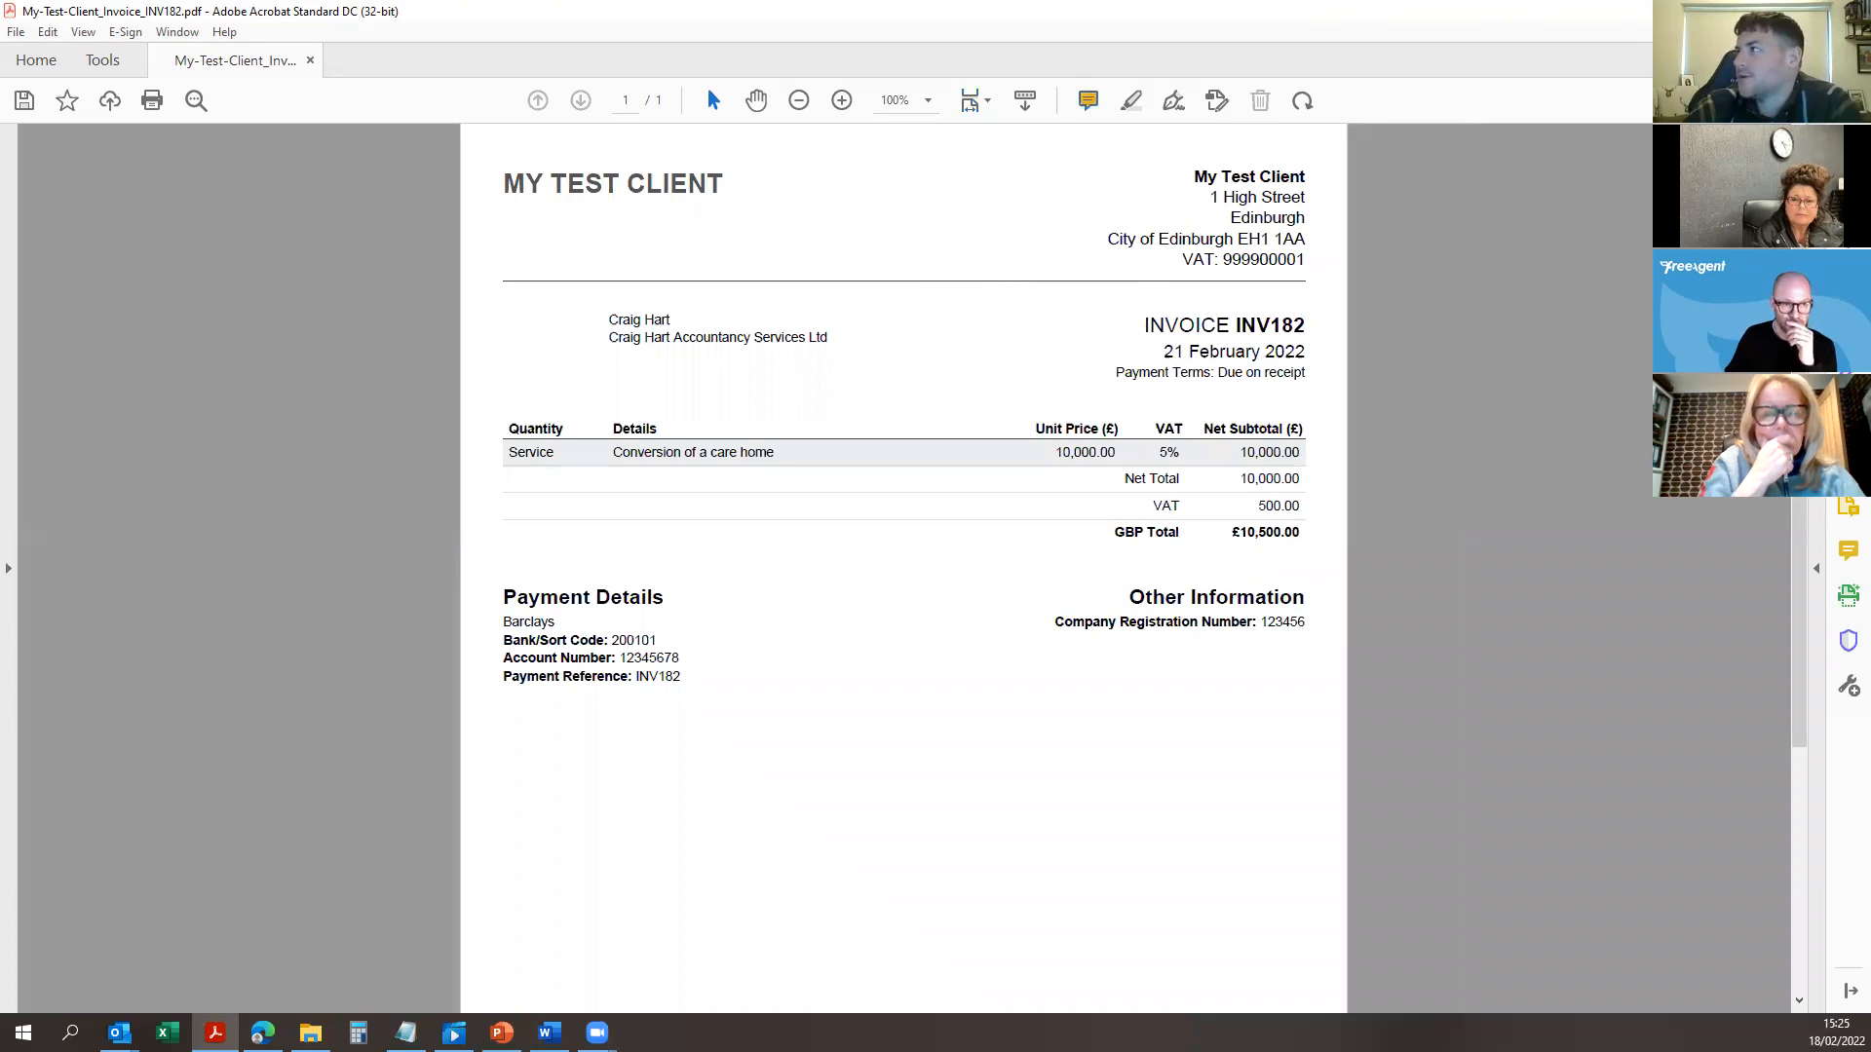
key("alt+Tab")
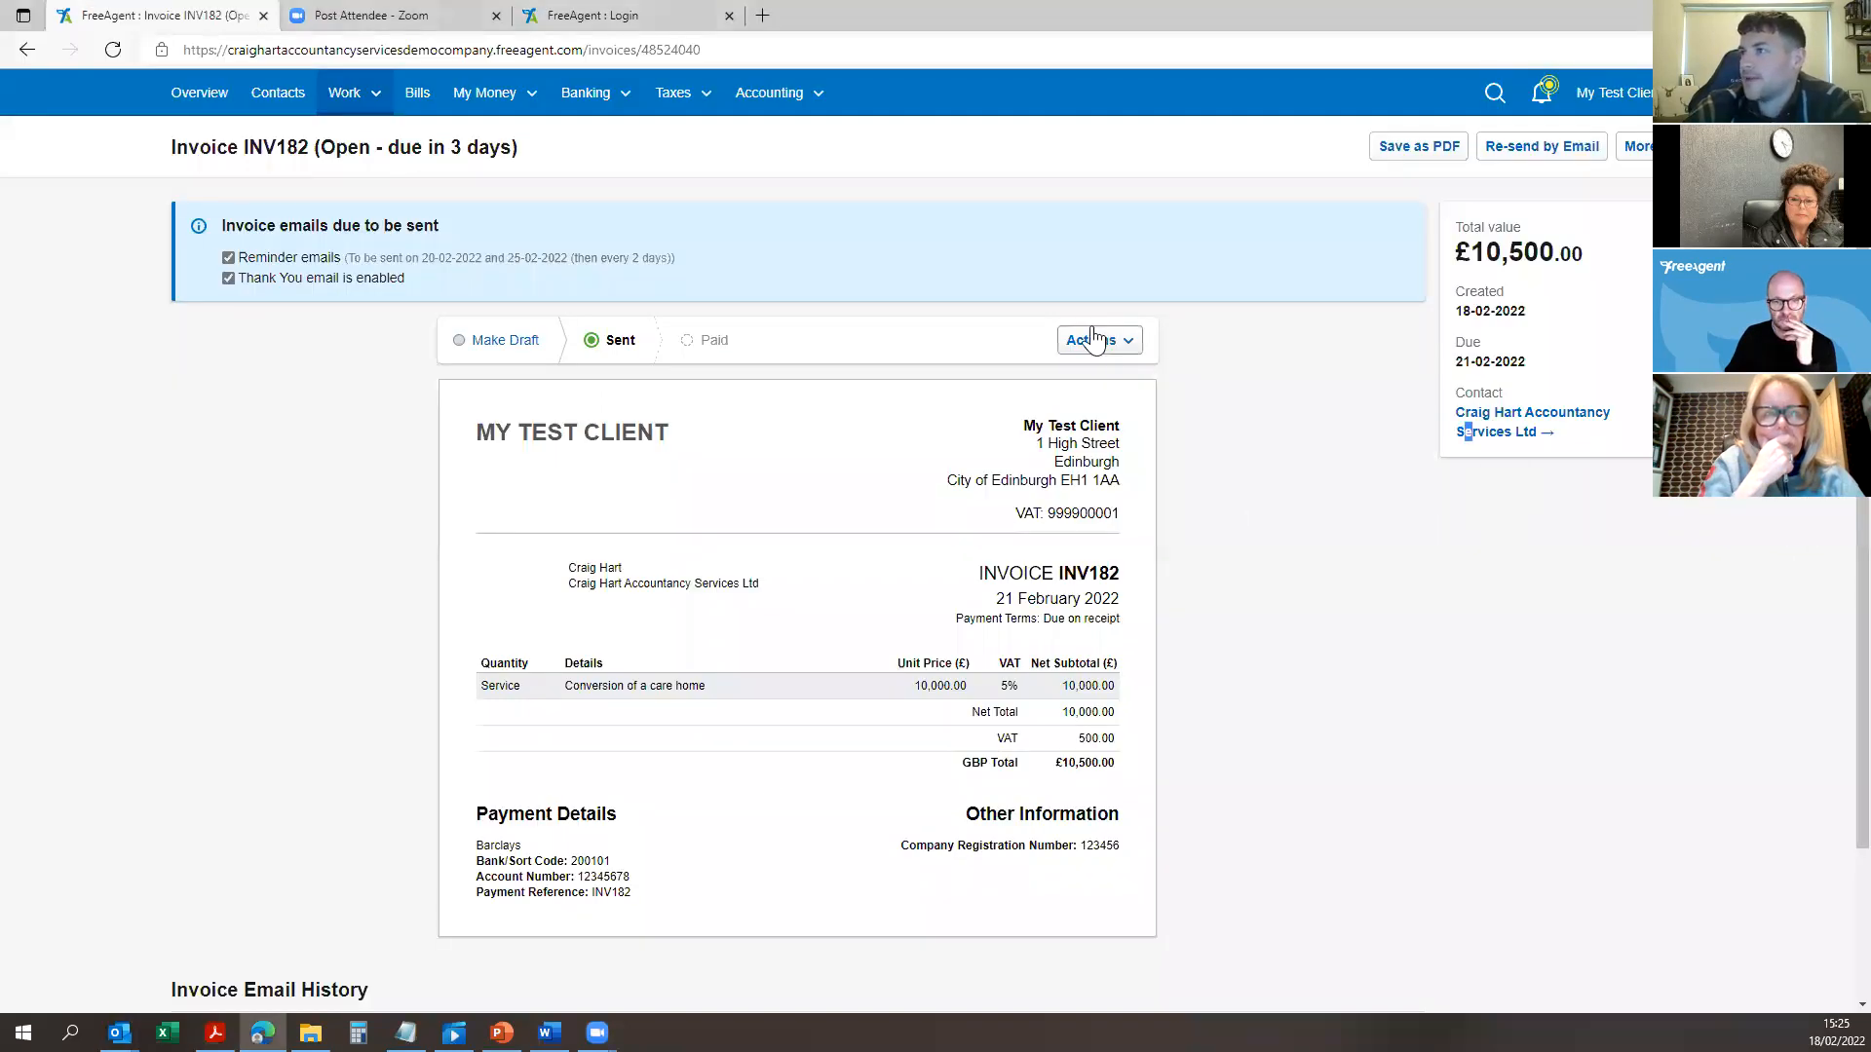
Step: Go to the full invoice list and filter it to Overdue invoices
left_click(346, 98)
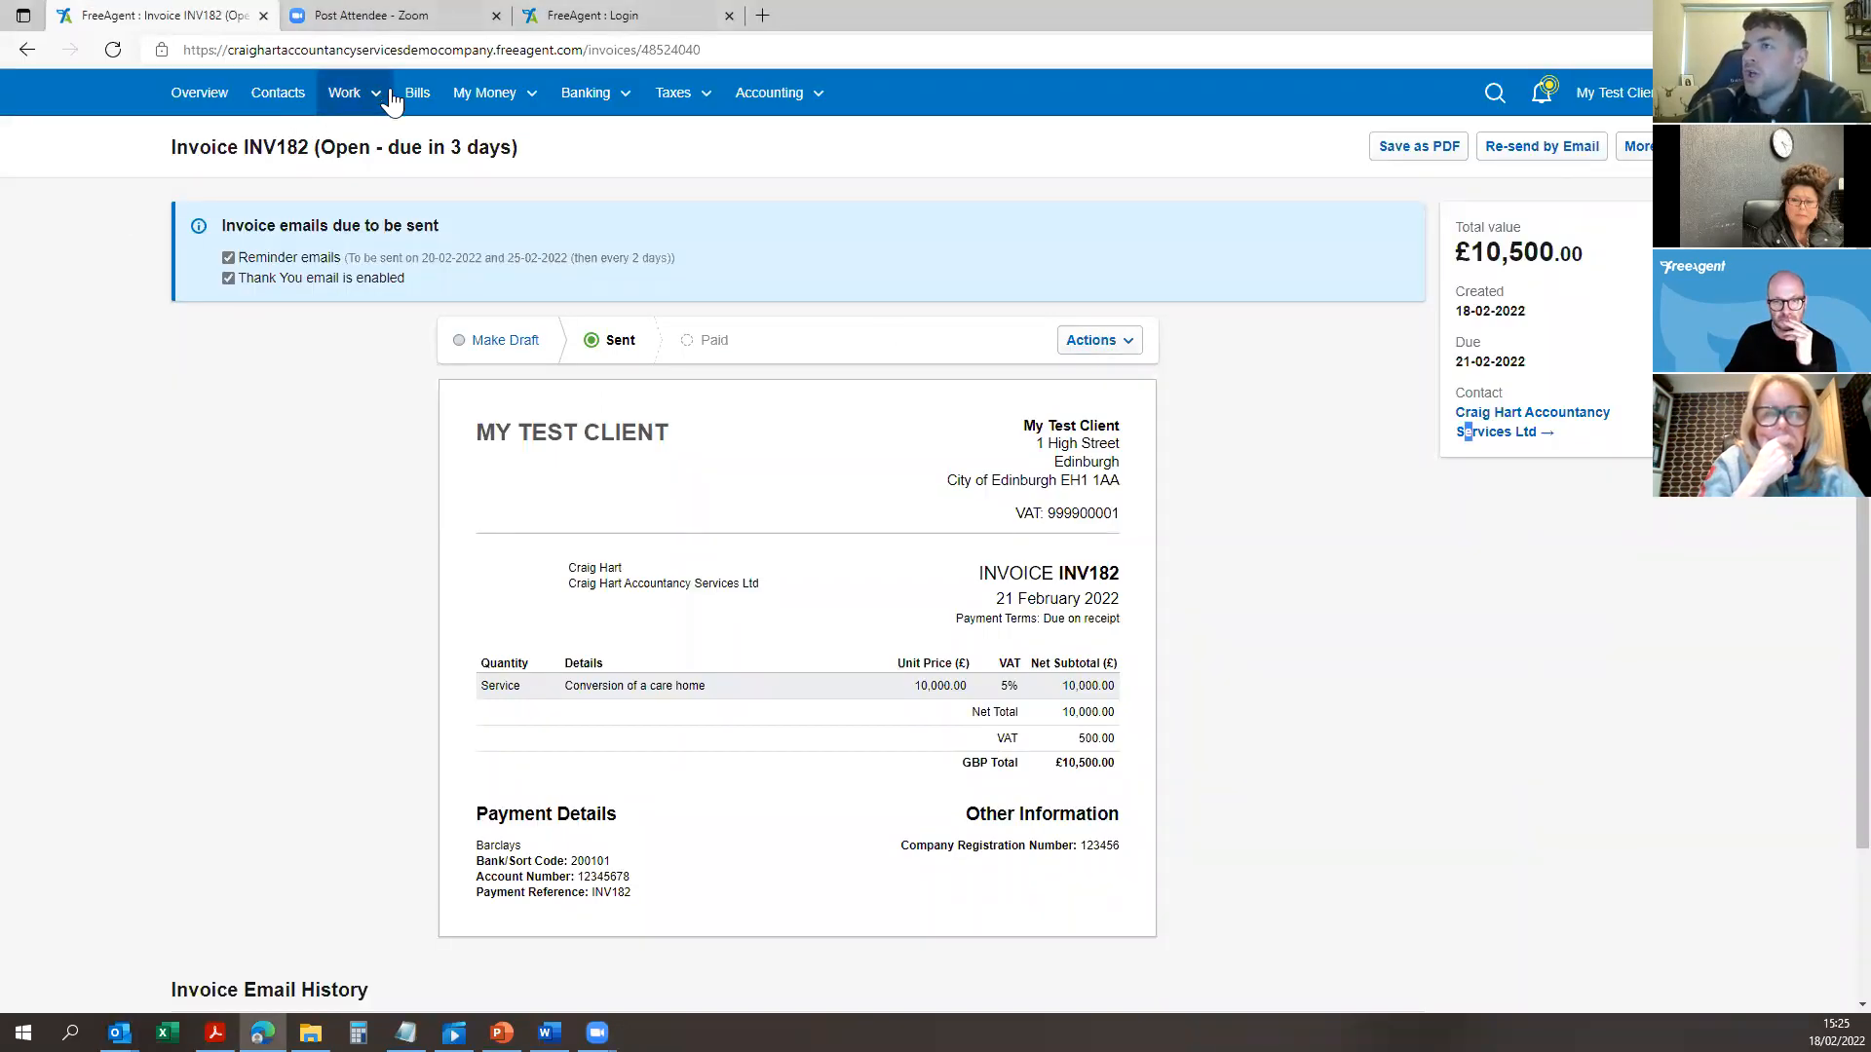
left_click(415, 242)
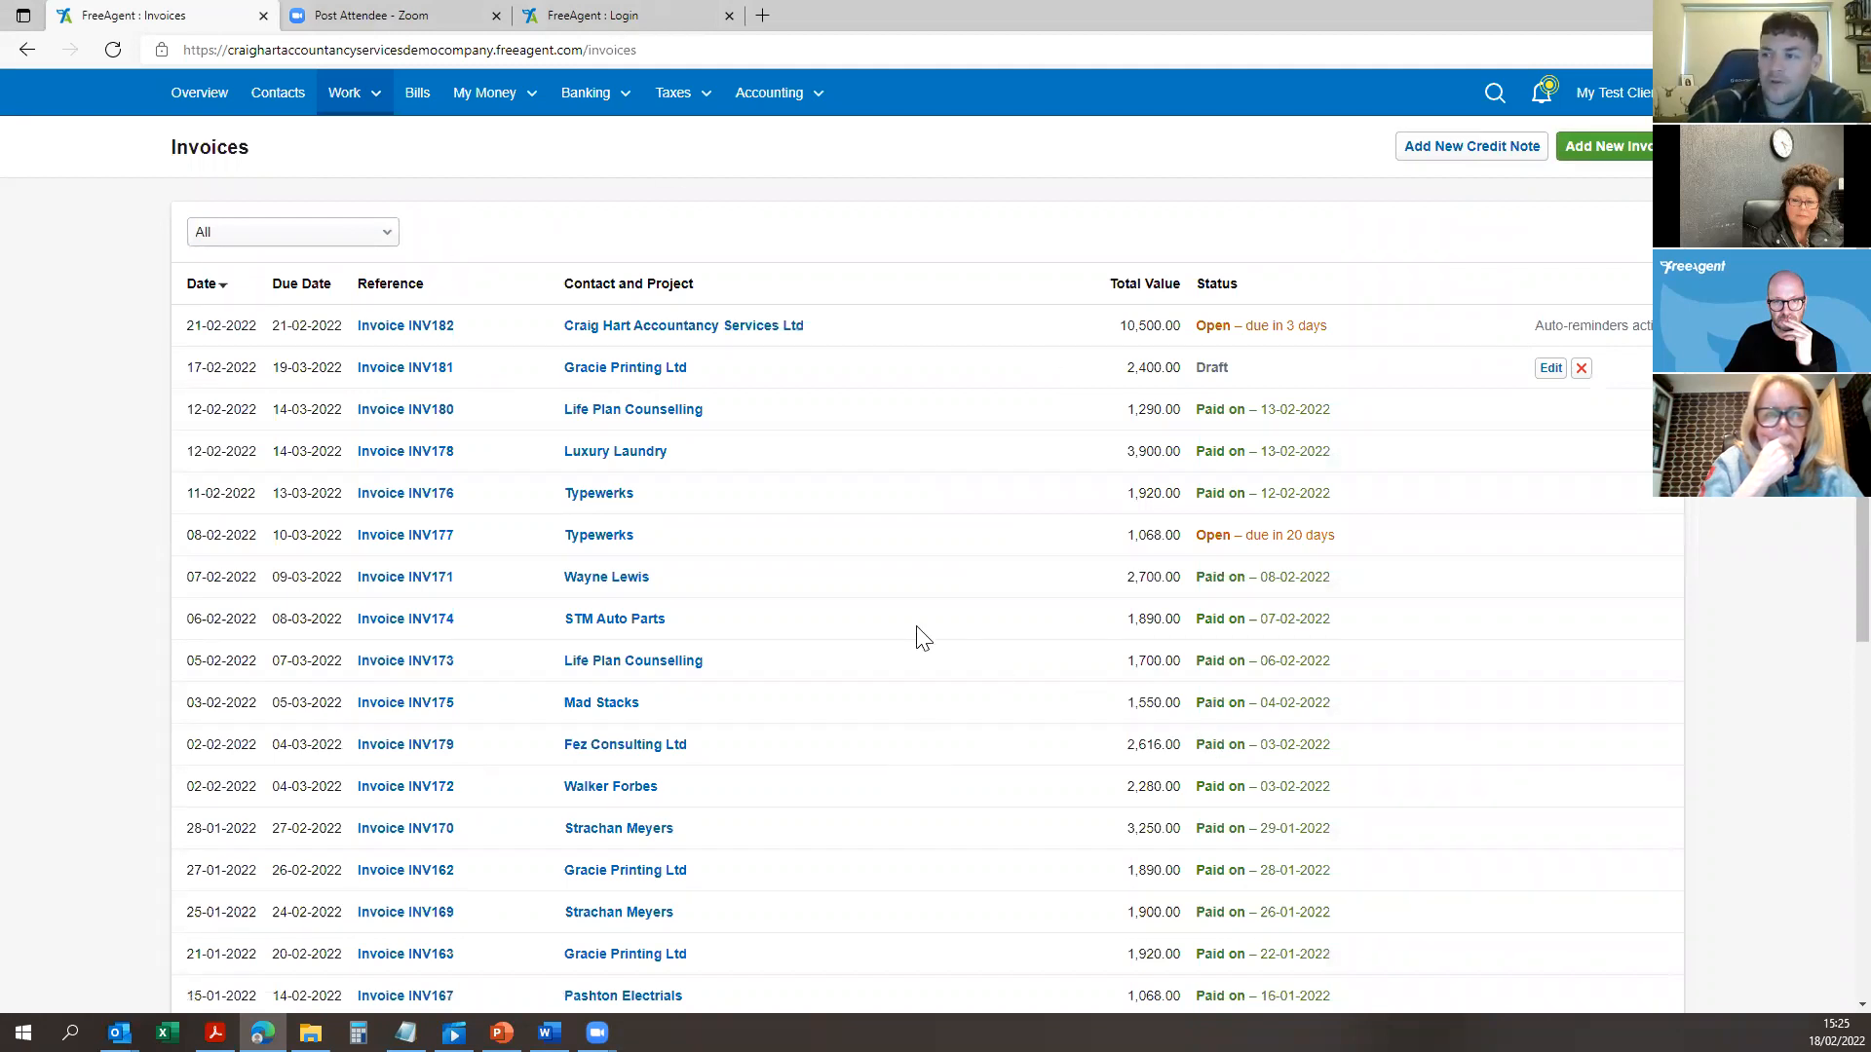
left_click(290, 231)
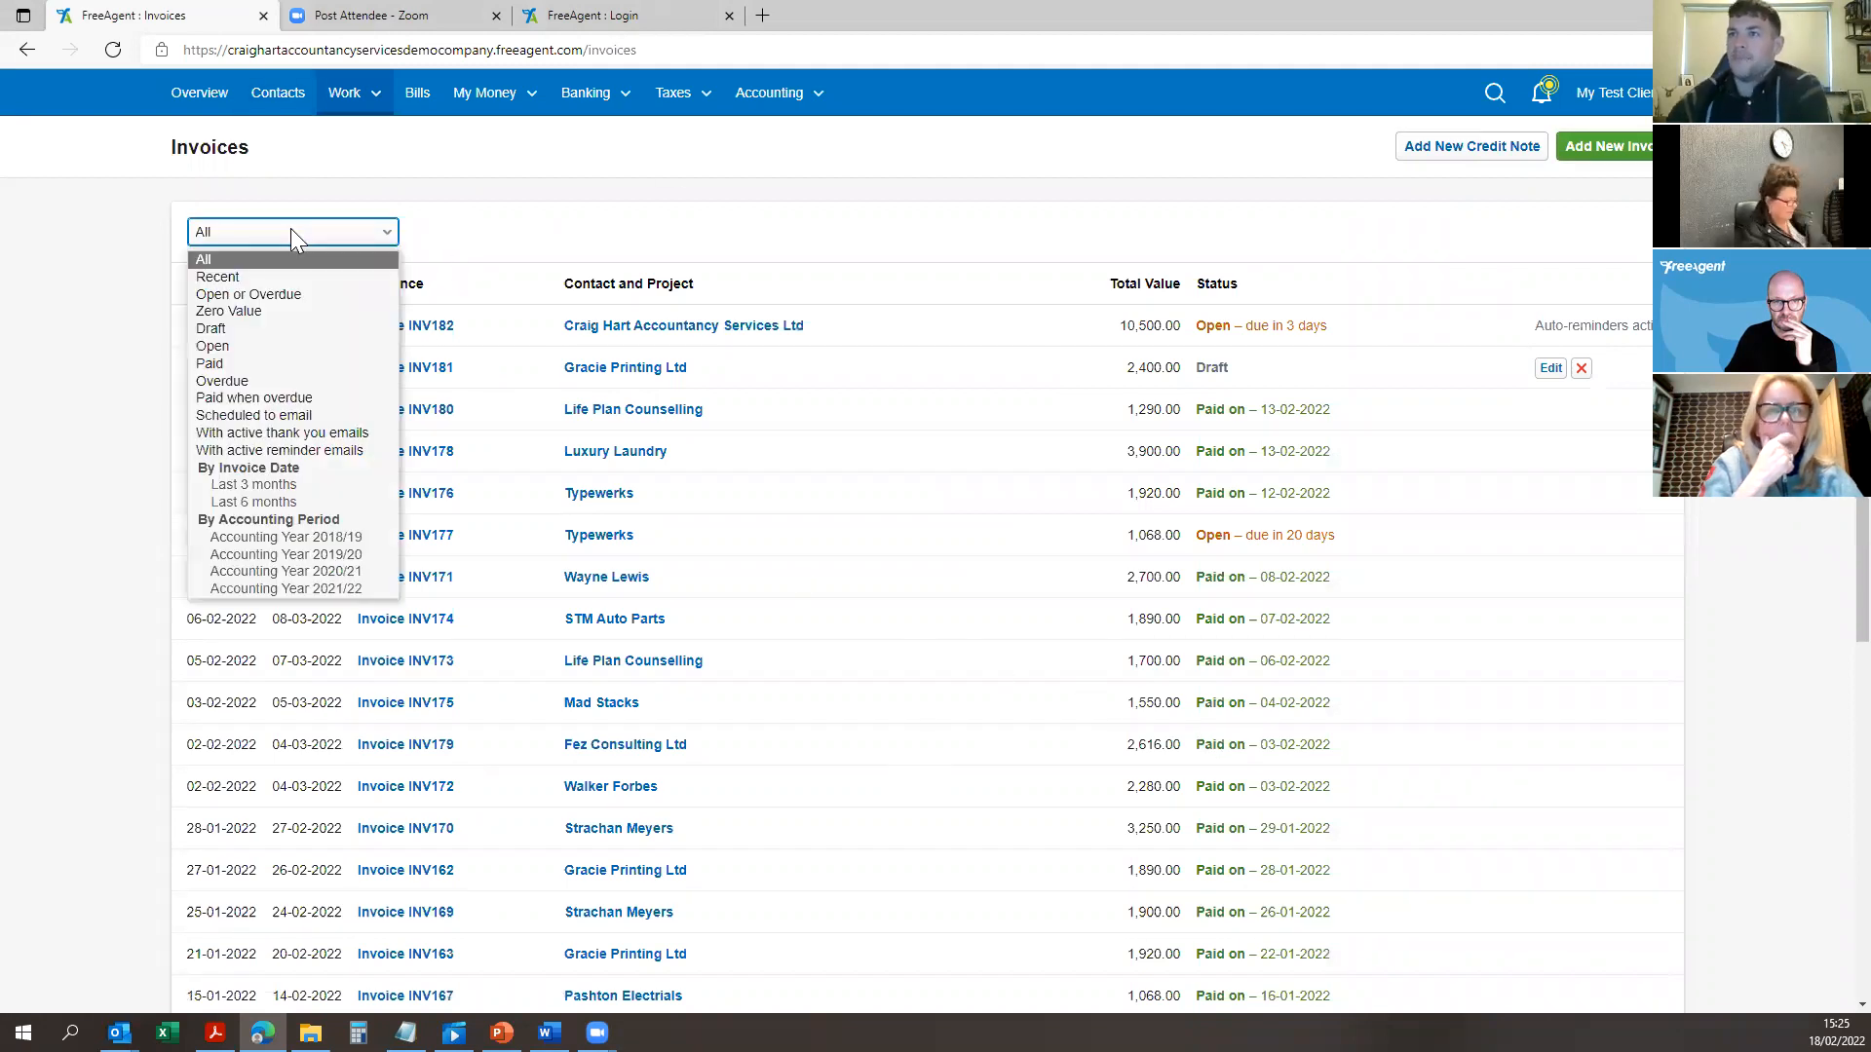
left_click(277, 384)
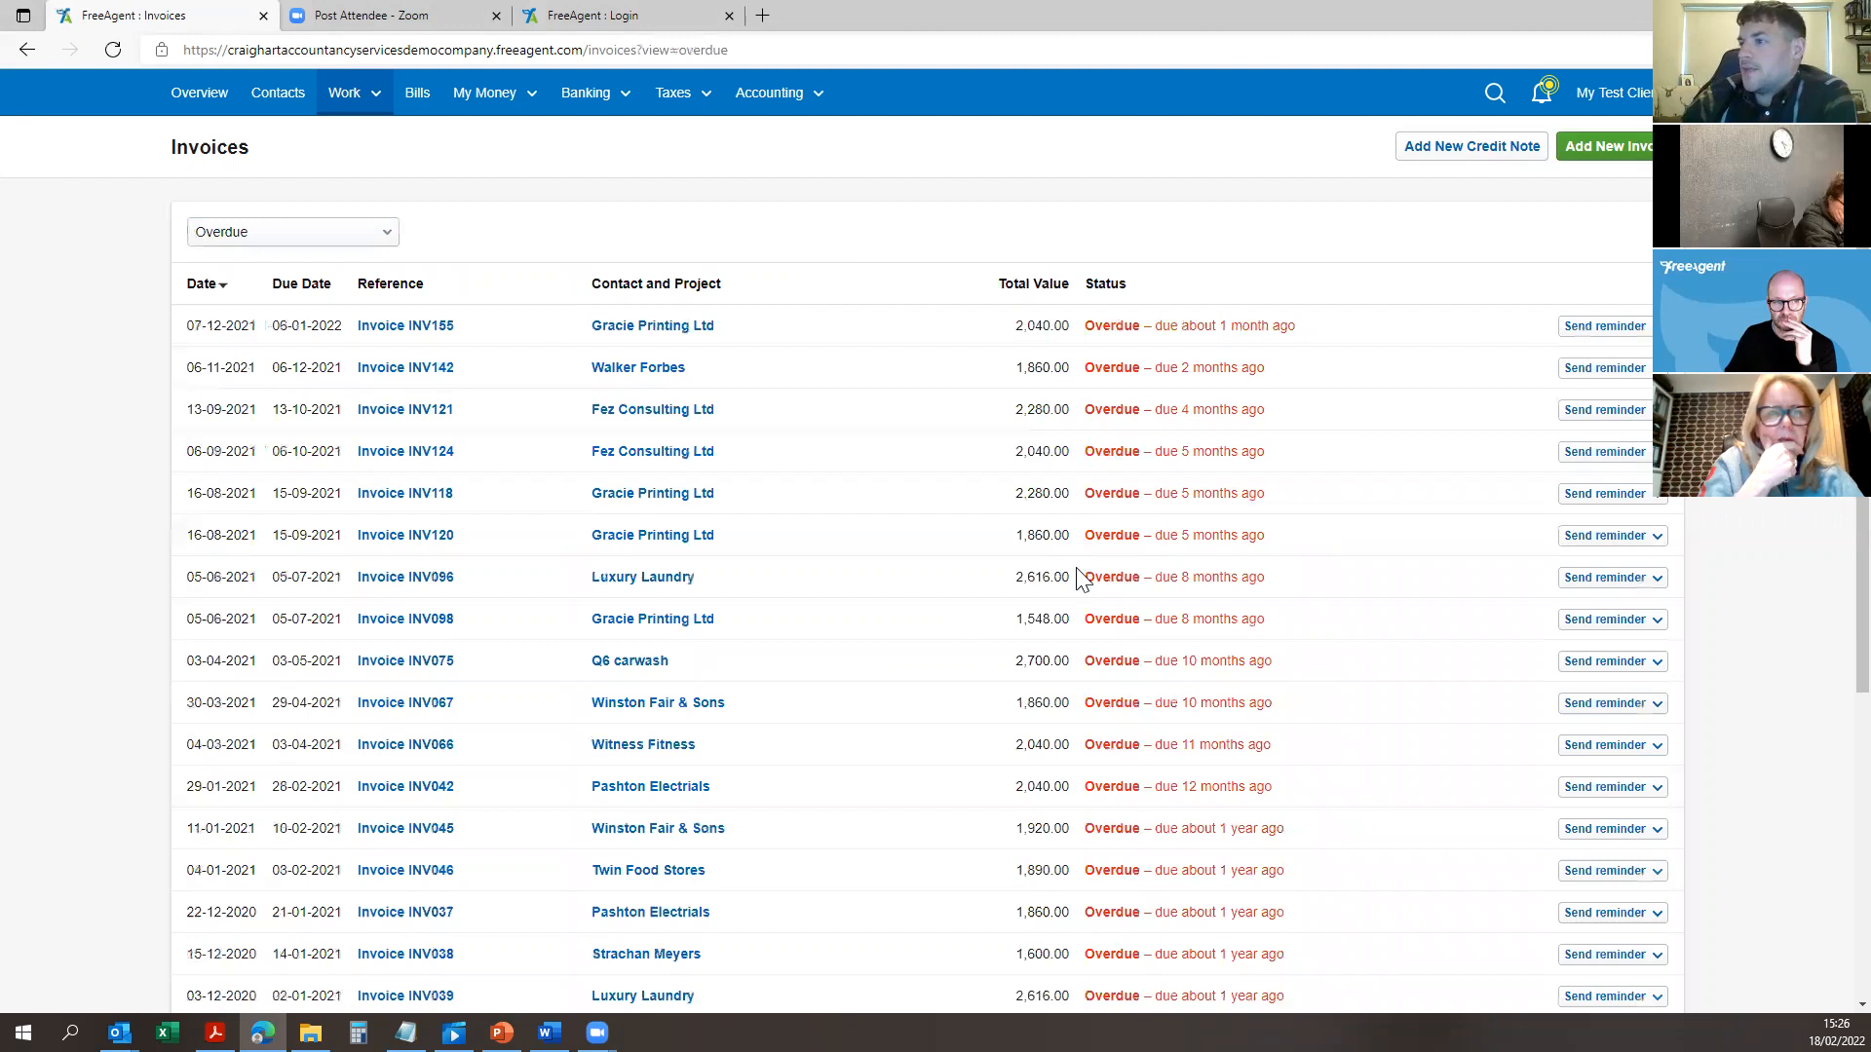
Step: Preview the reminder email for overdue invoice INV039
scroll(1782, 738, "down", 2)
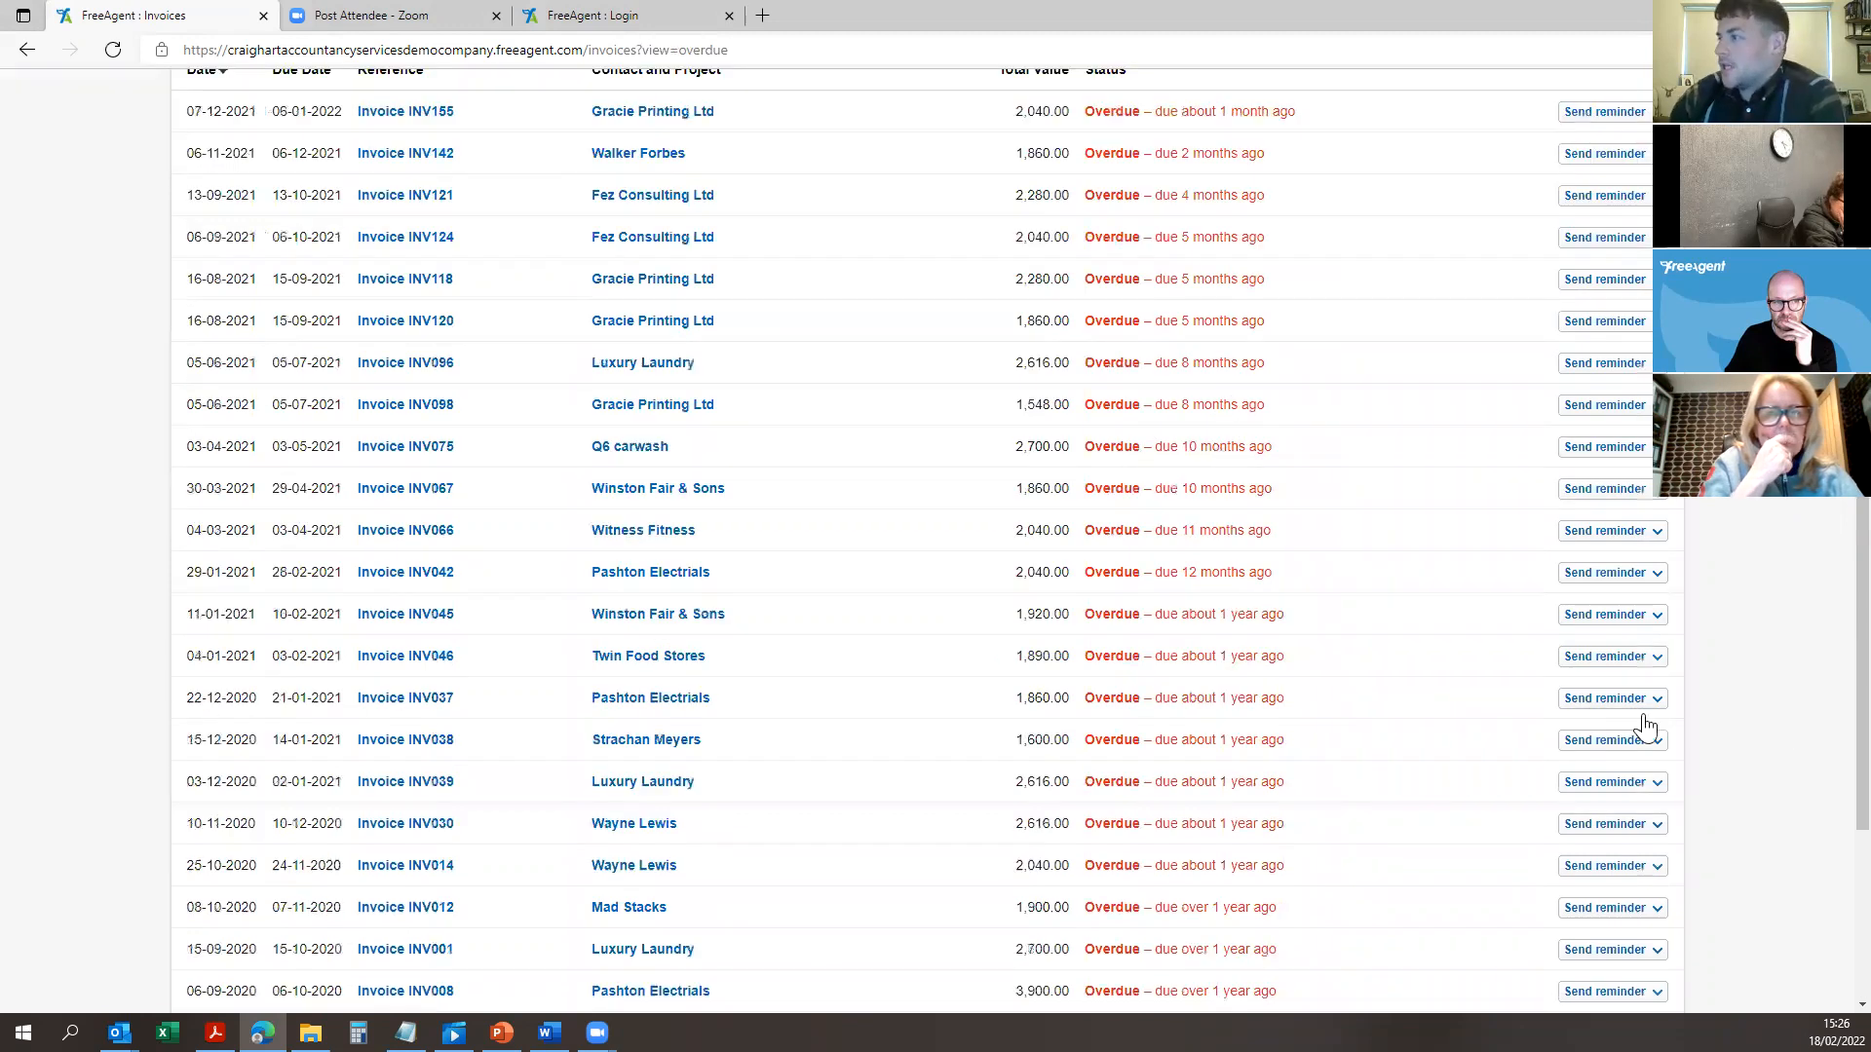
scroll(1645, 726, "down", 1)
left_click(1603, 714)
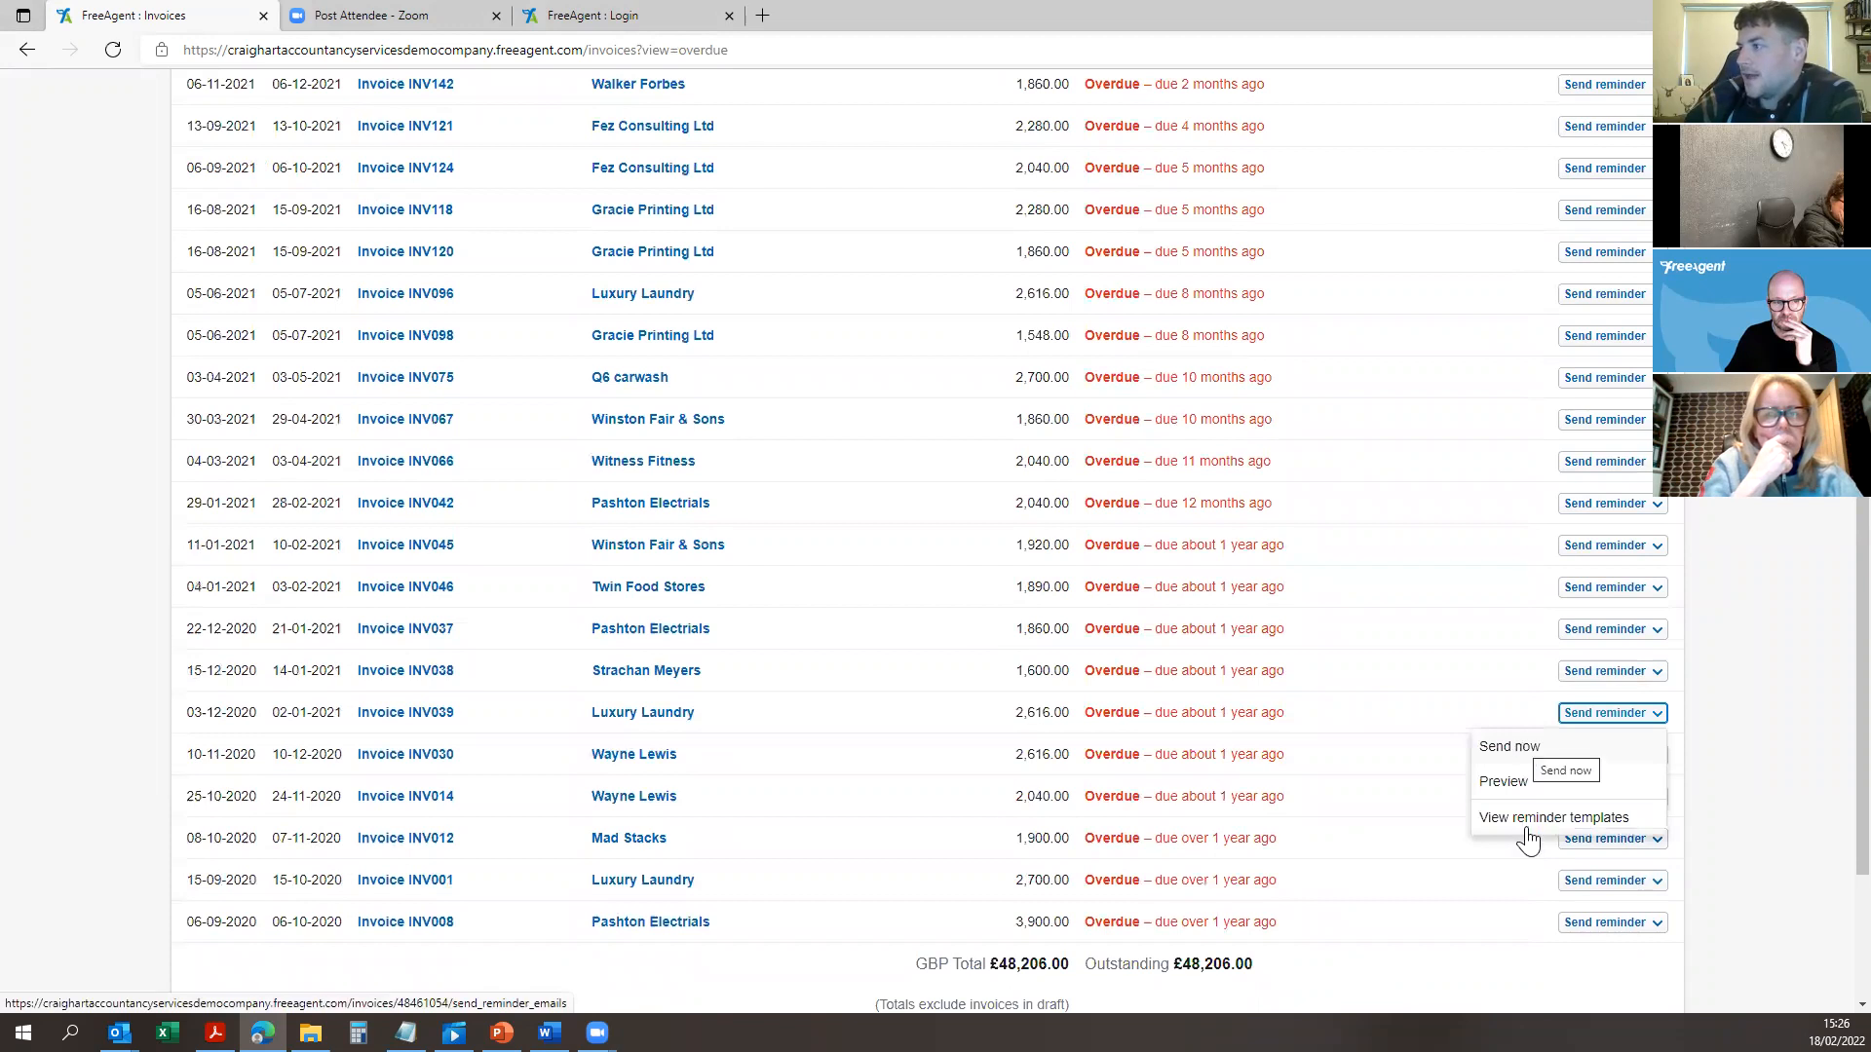
left_click(1518, 791)
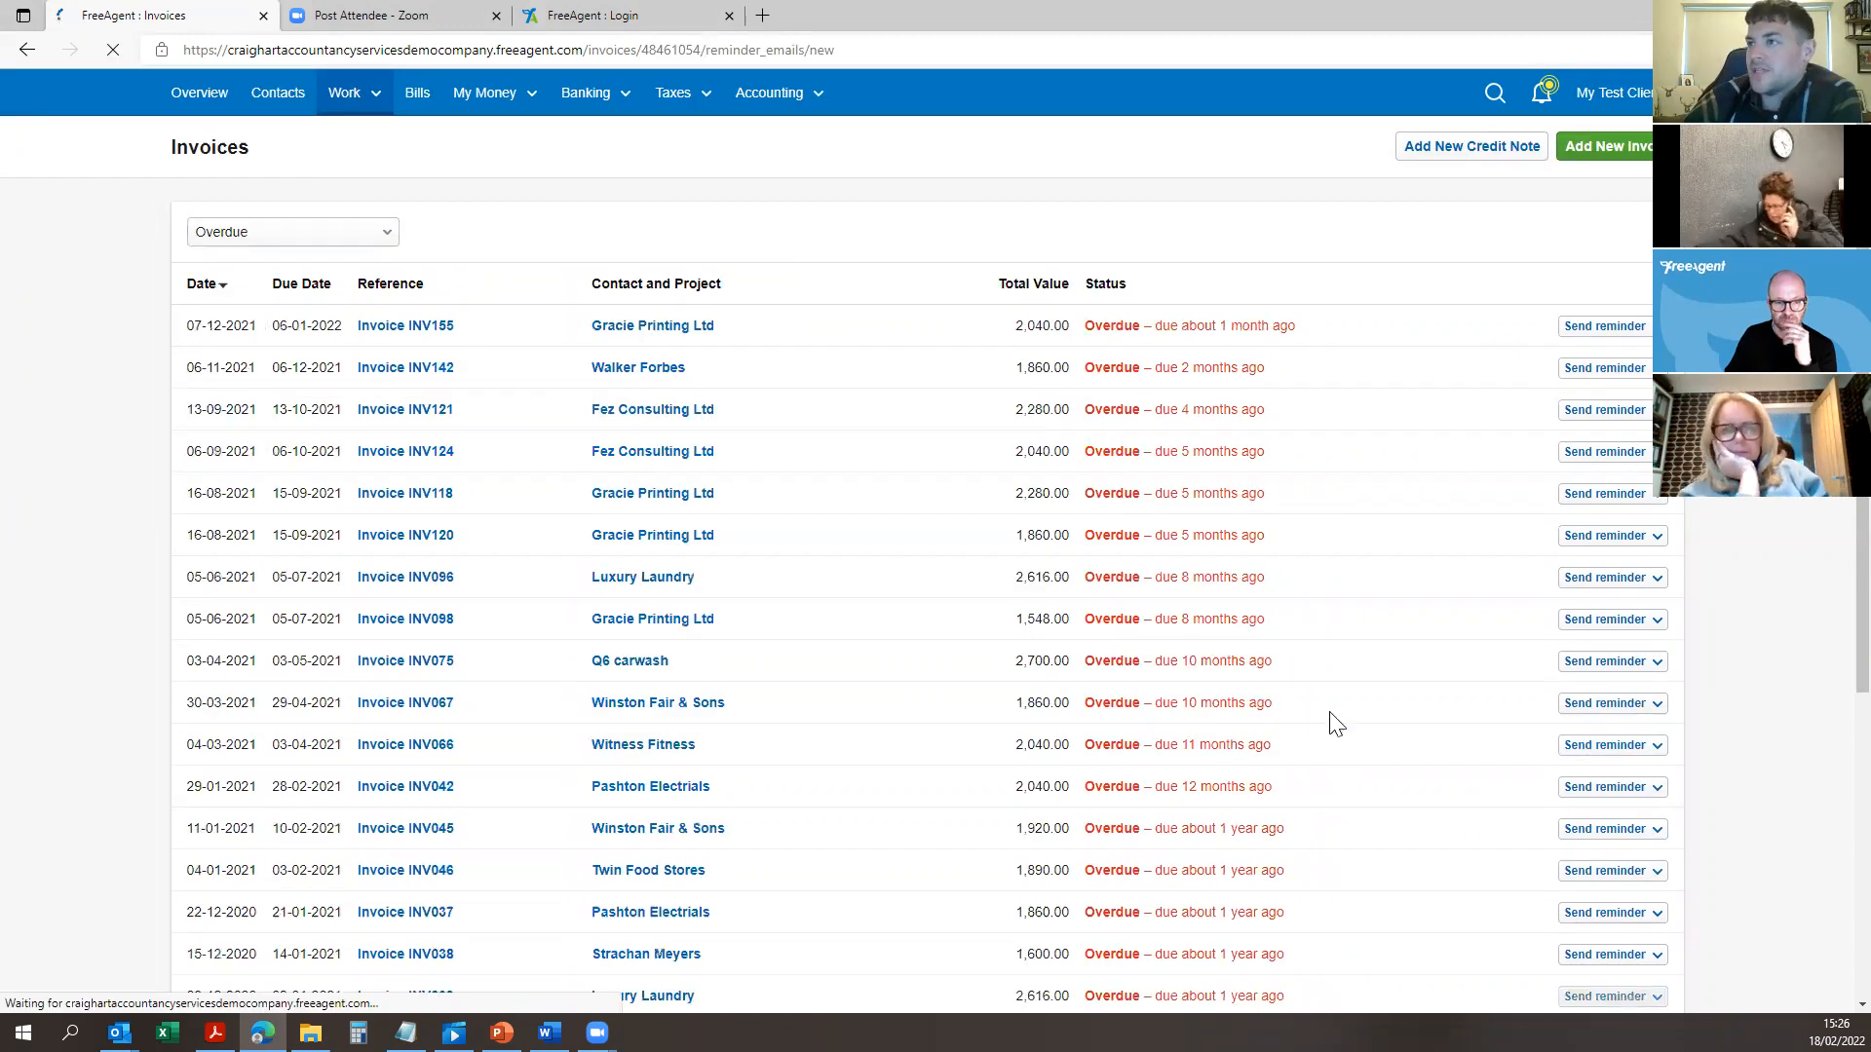
Step: Look over the INV039 reminder message and cancel it without sending
left_click(891, 514)
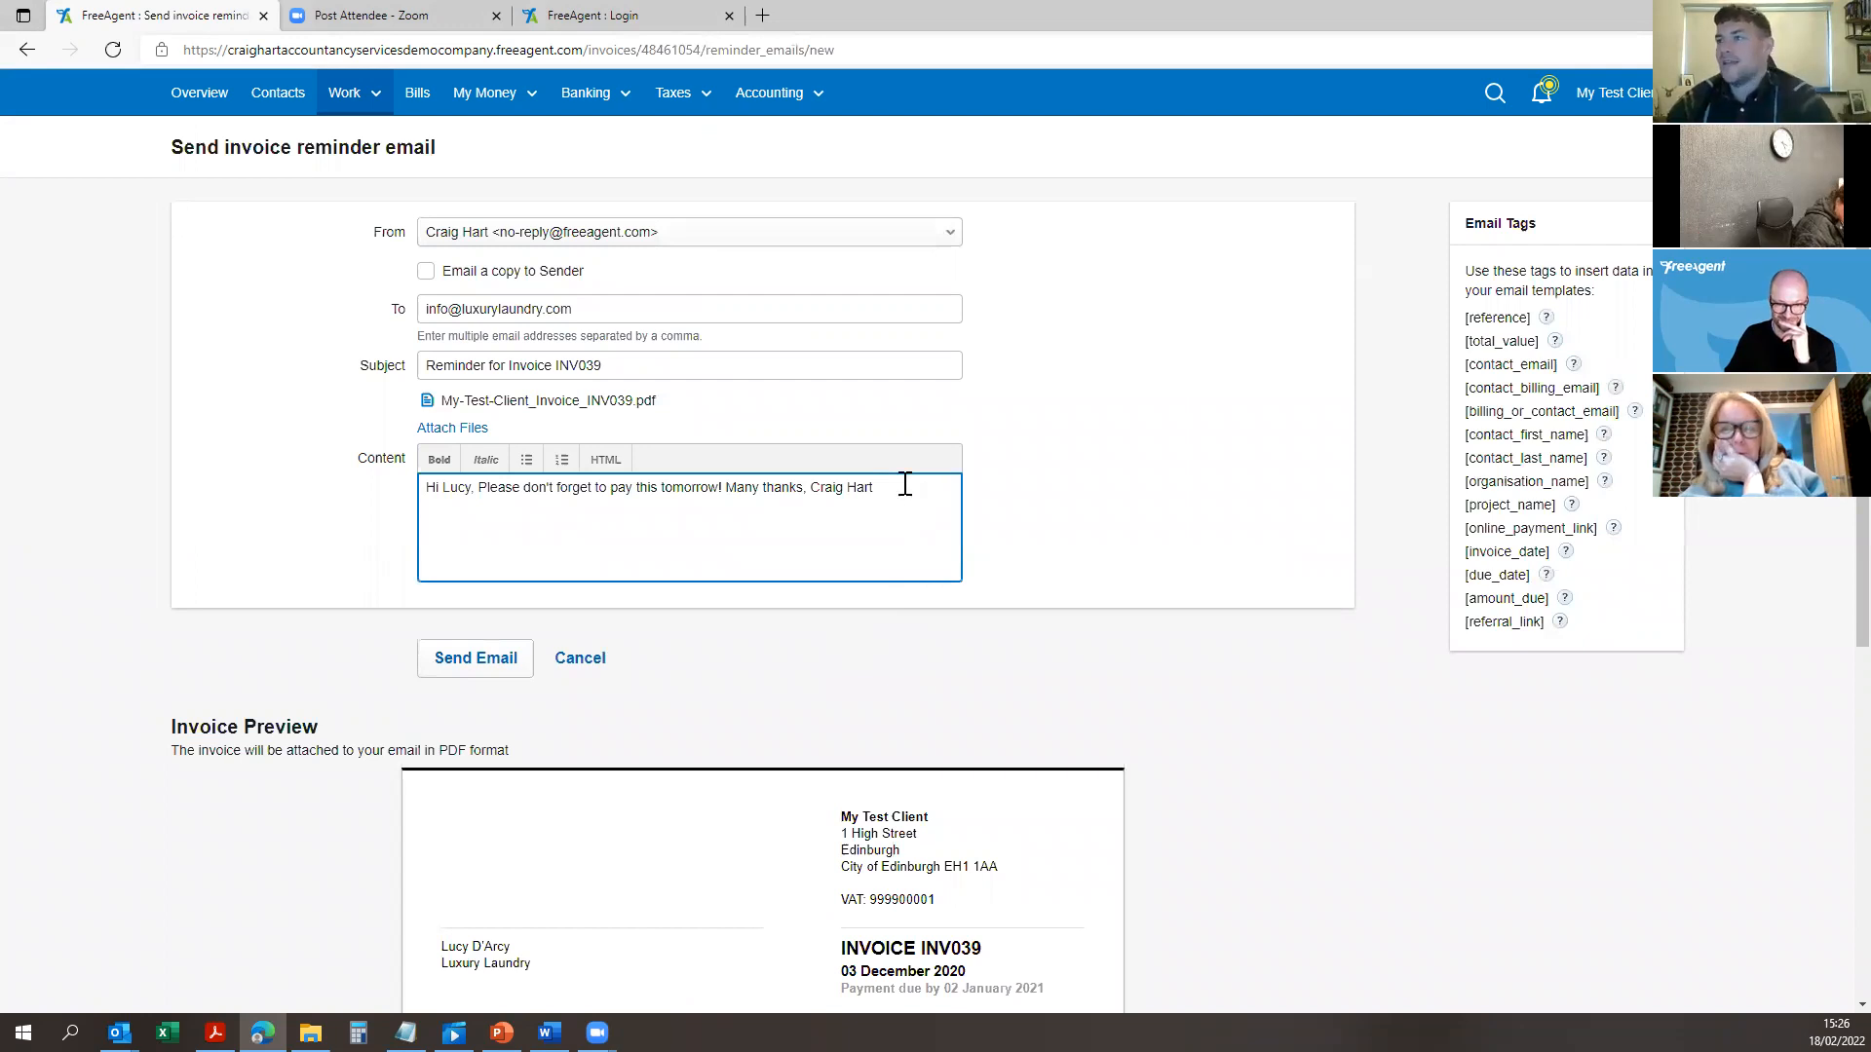
left_click(765, 489)
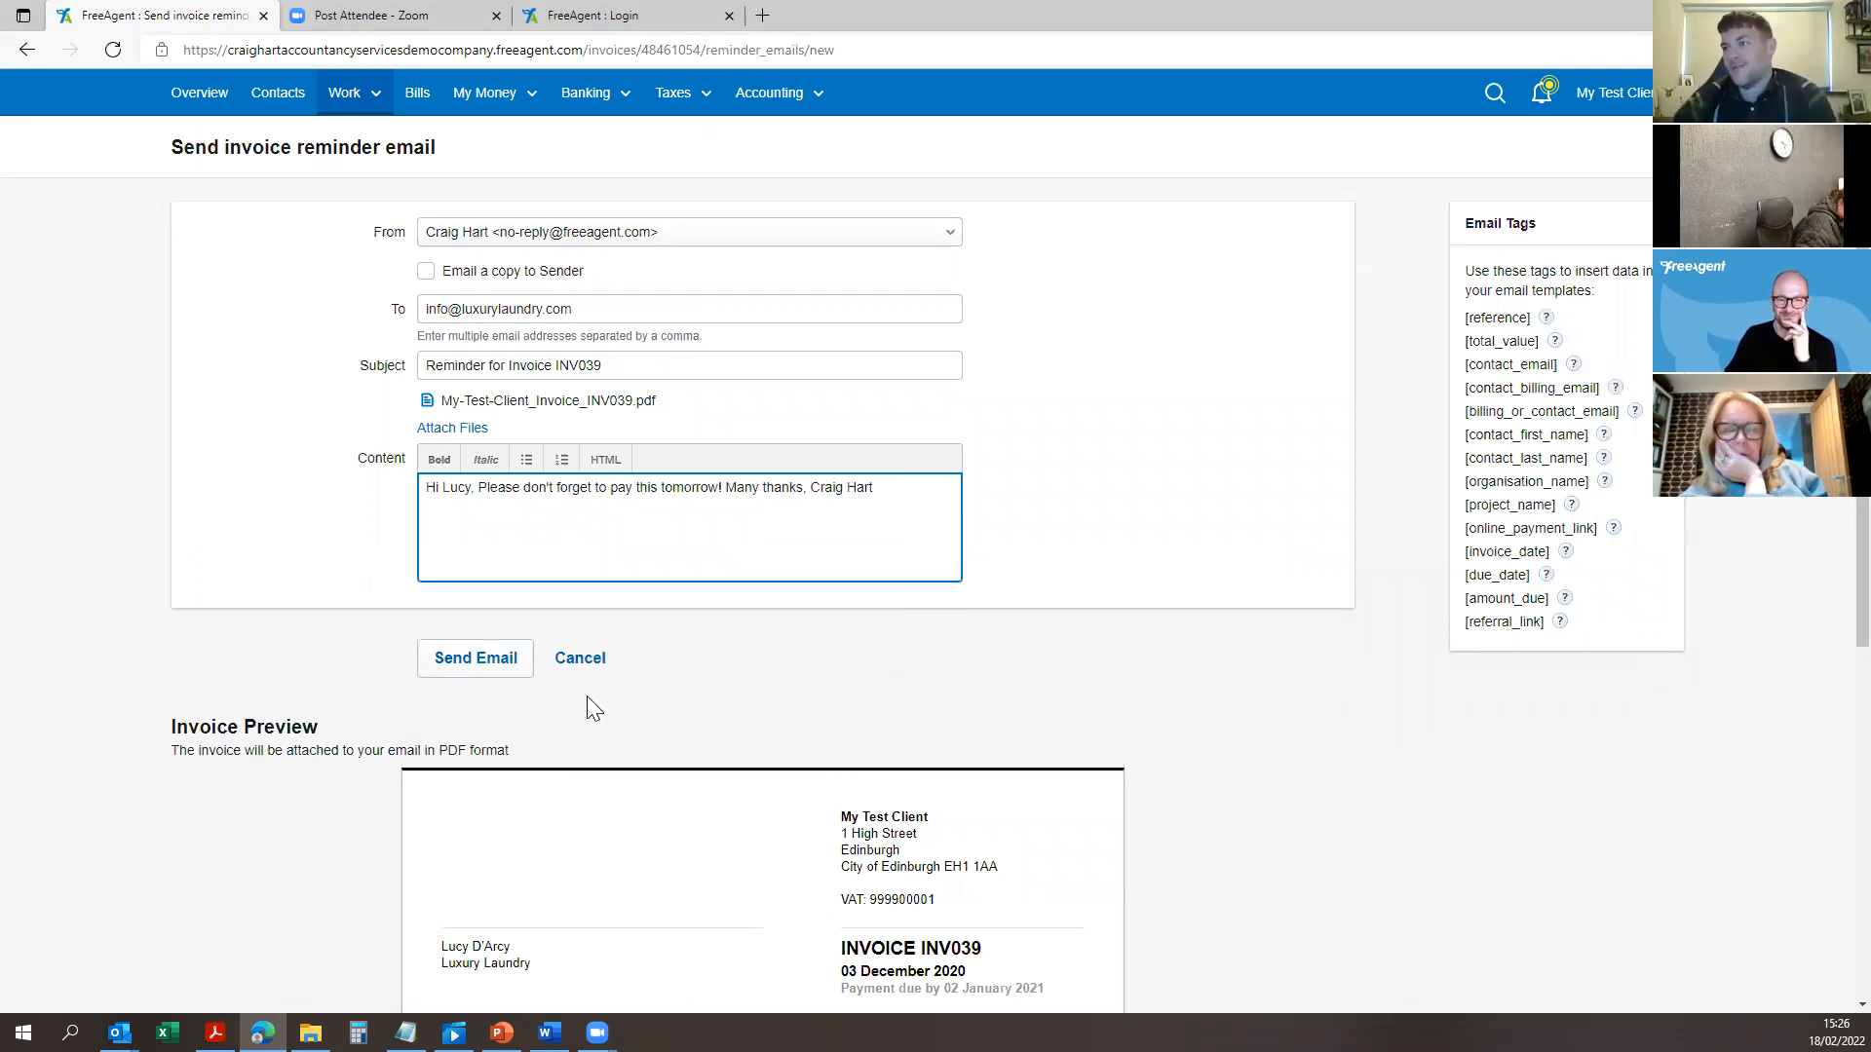
left_click(580, 659)
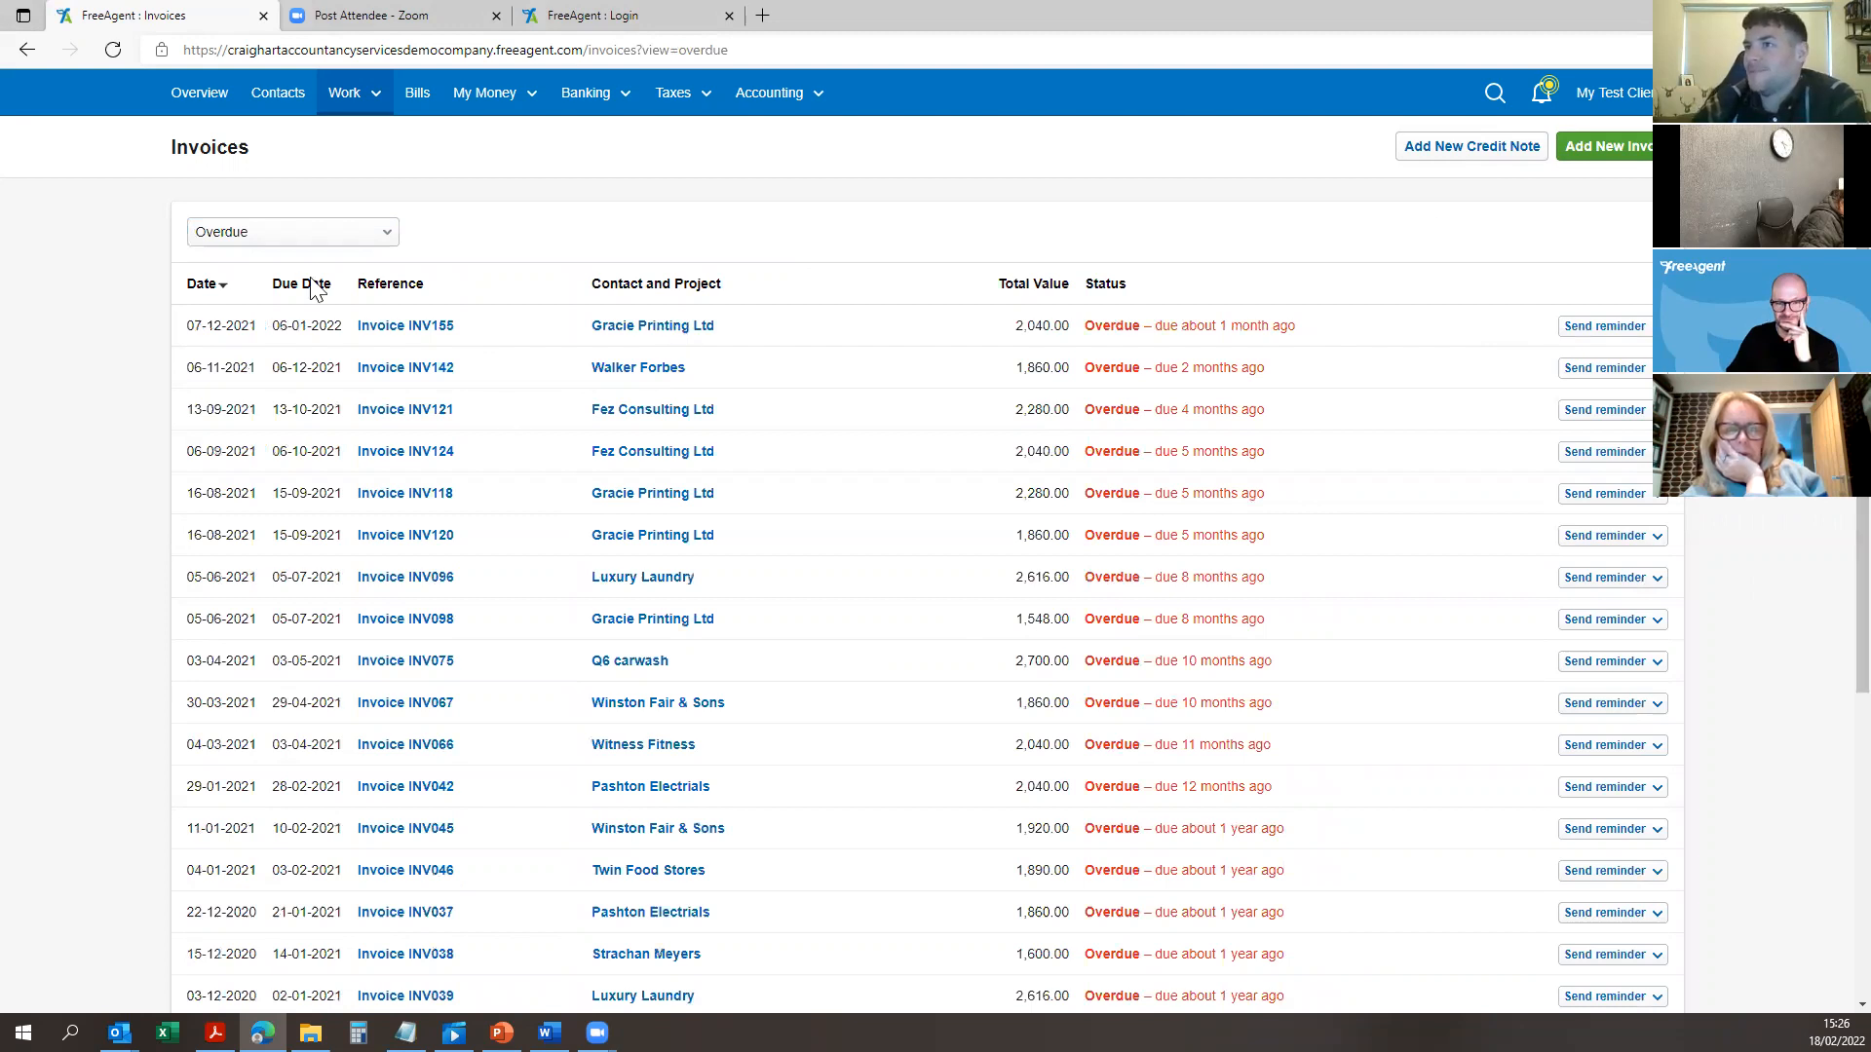
Step: Filter invoices to Paid when overdue, then to Recent, locating INV182 at 10,500.00
left_click(278, 234)
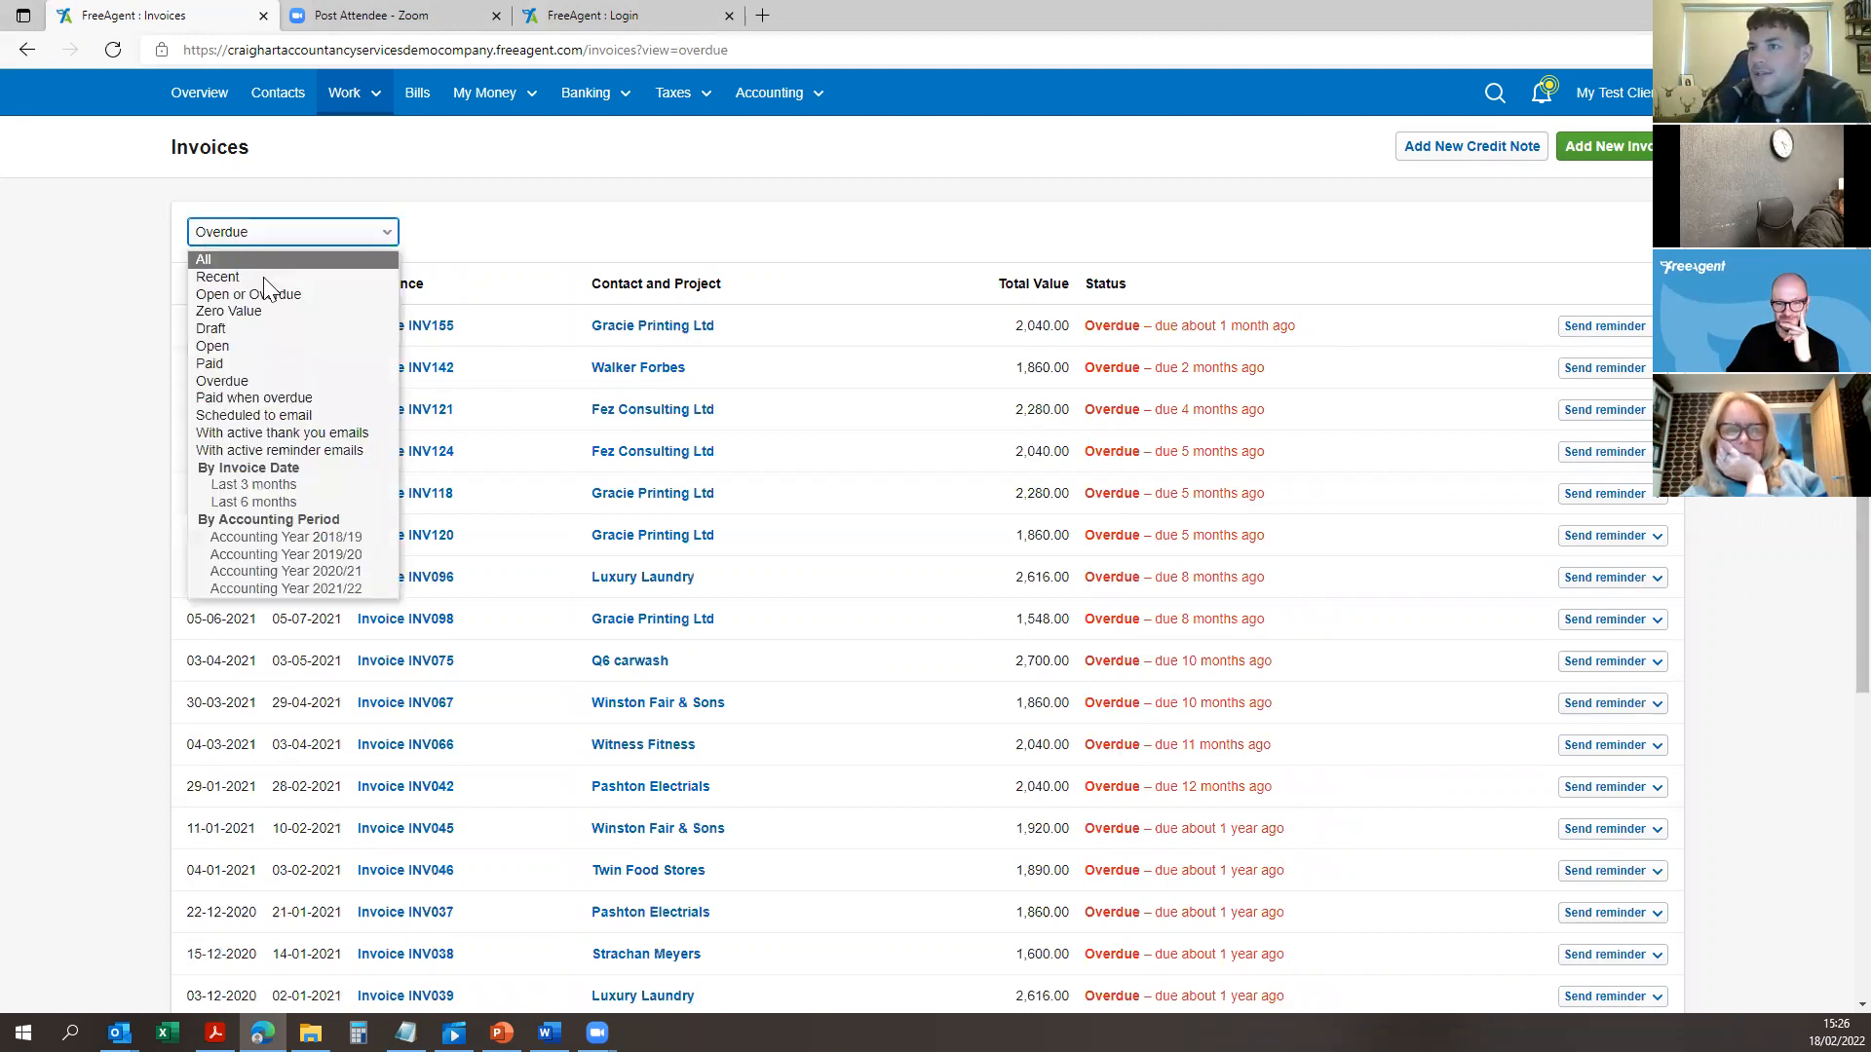
left_click(302, 400)
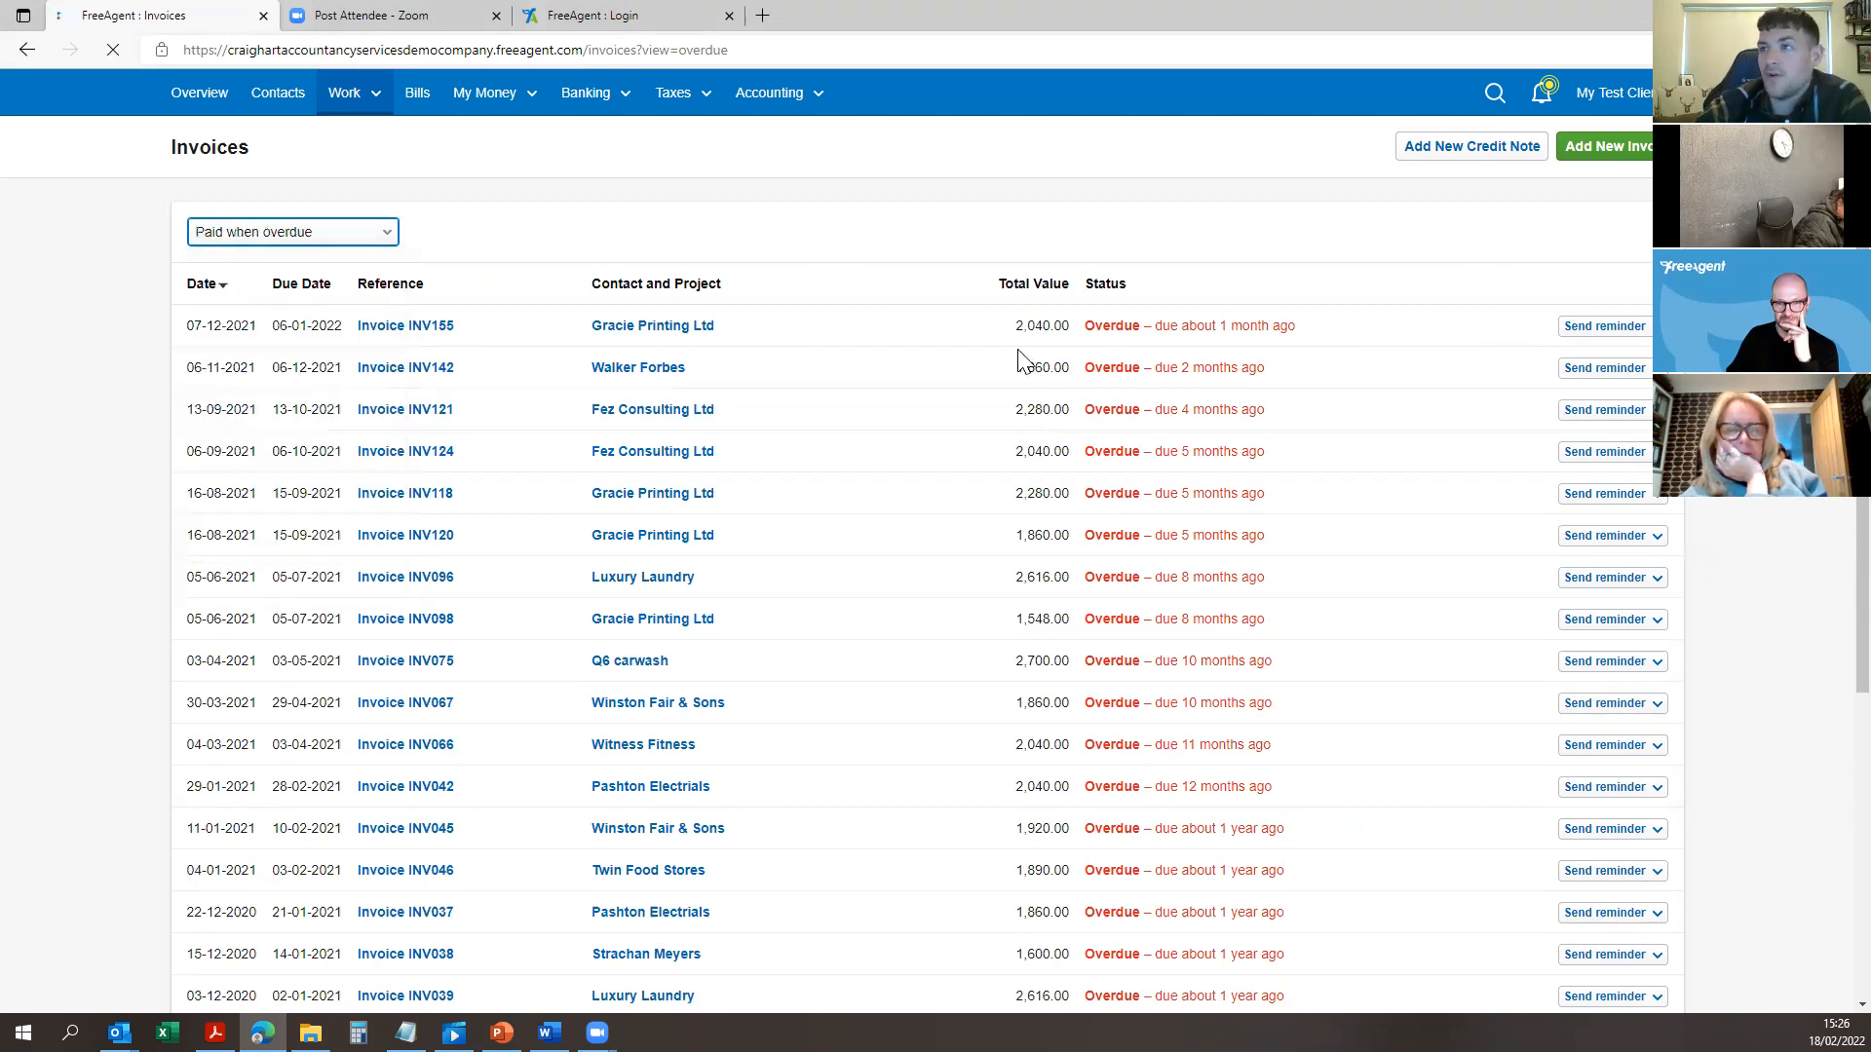
left_click(310, 234)
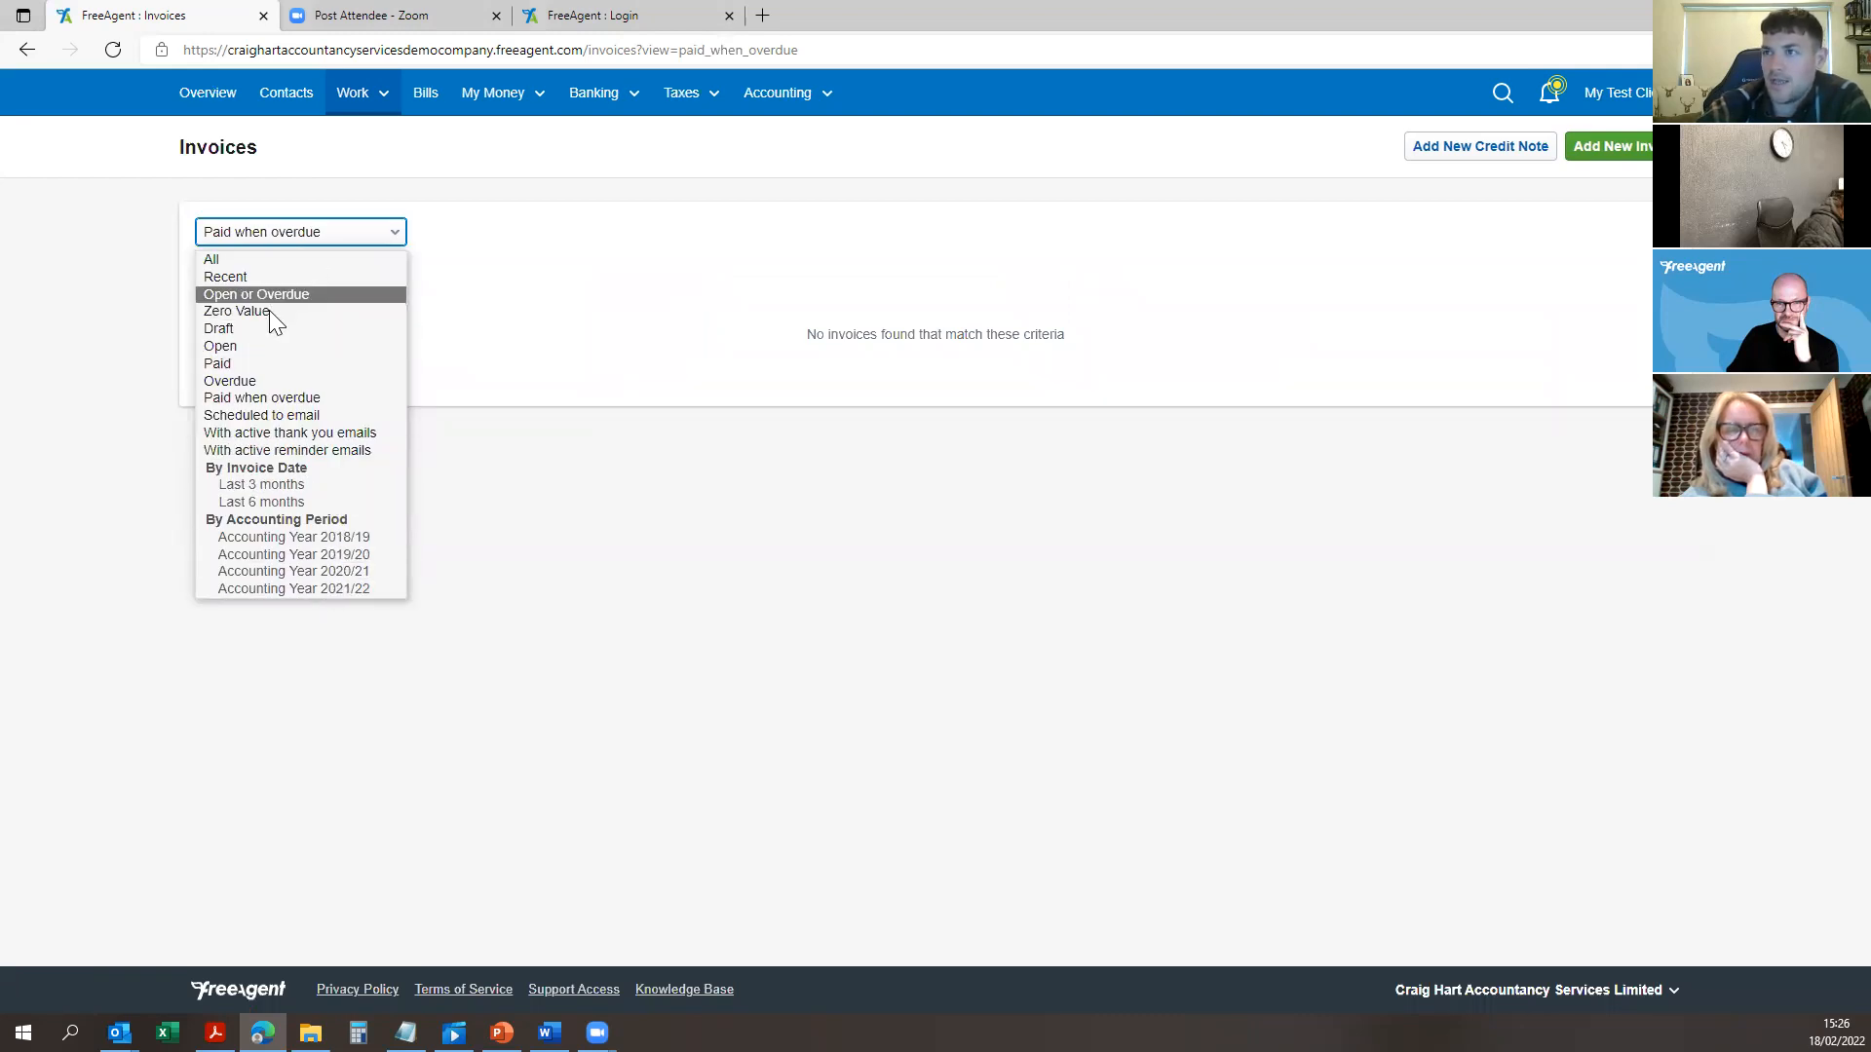
left_click(226, 277)
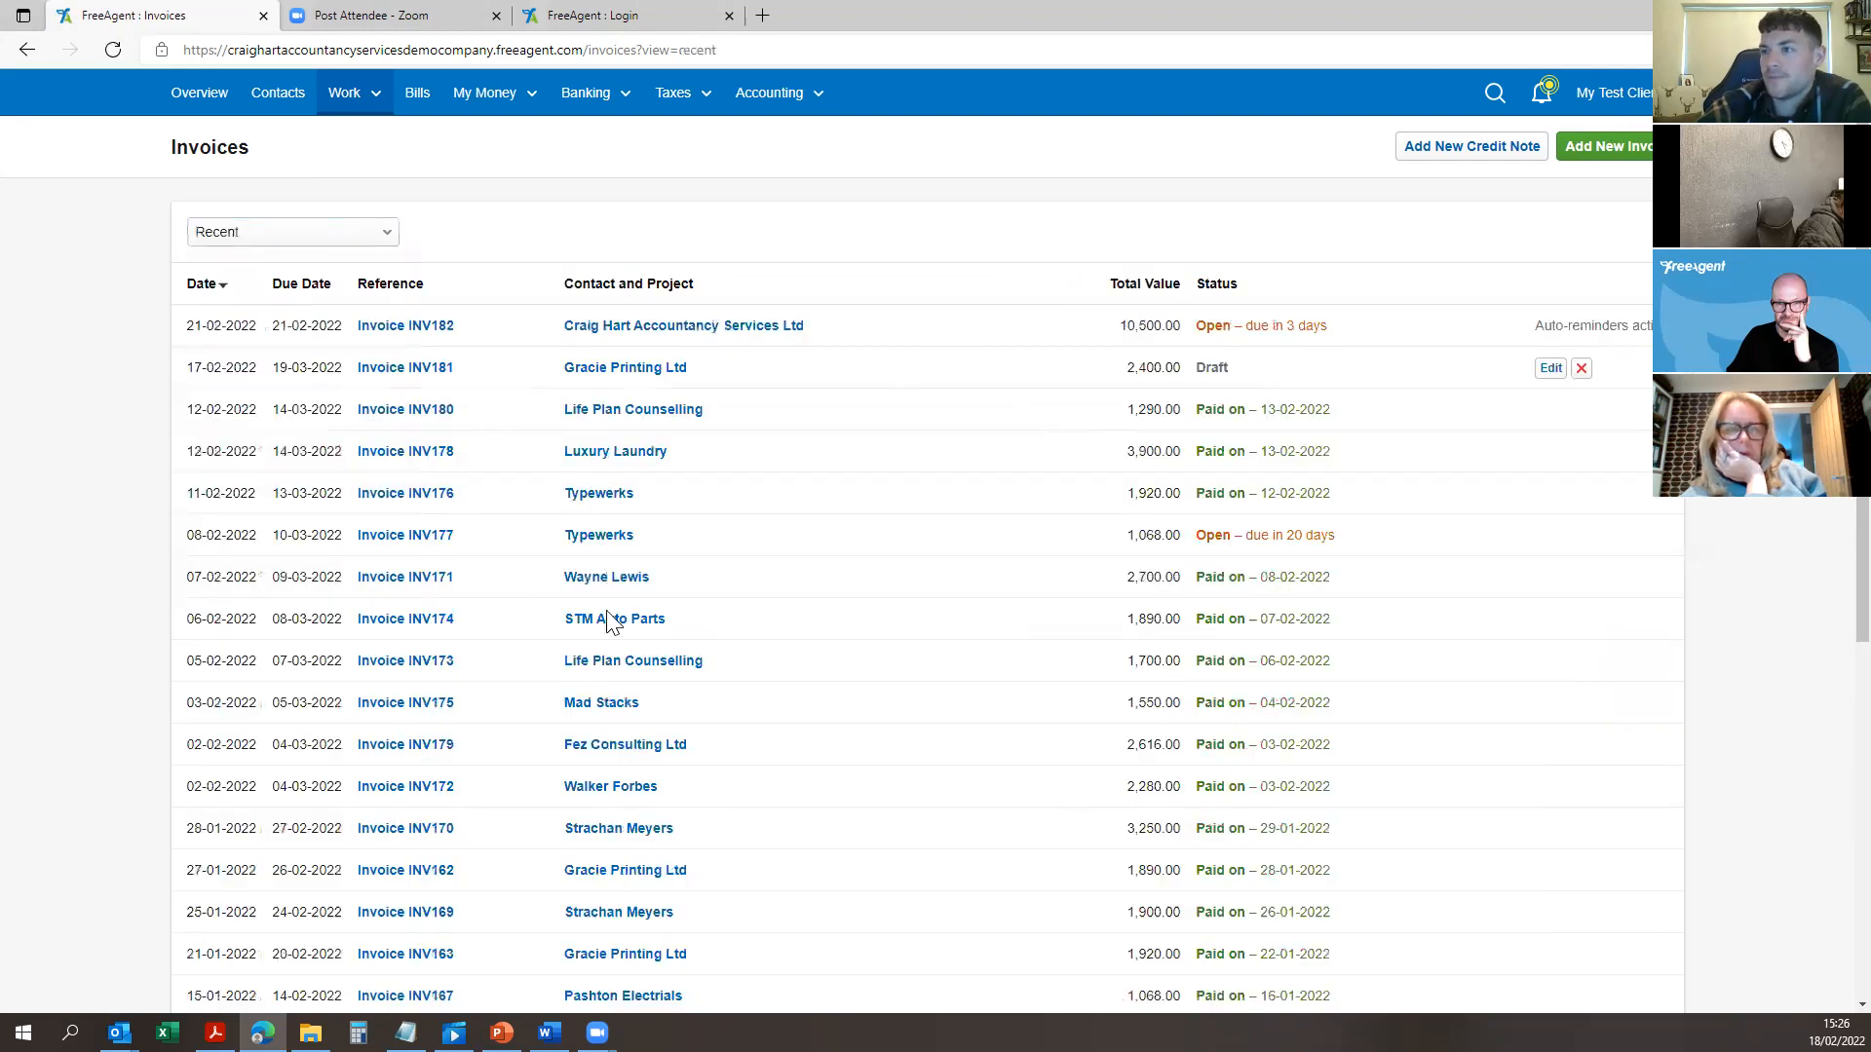
scroll(926, 585, "down", 7)
scroll(926, 585, "up", 7)
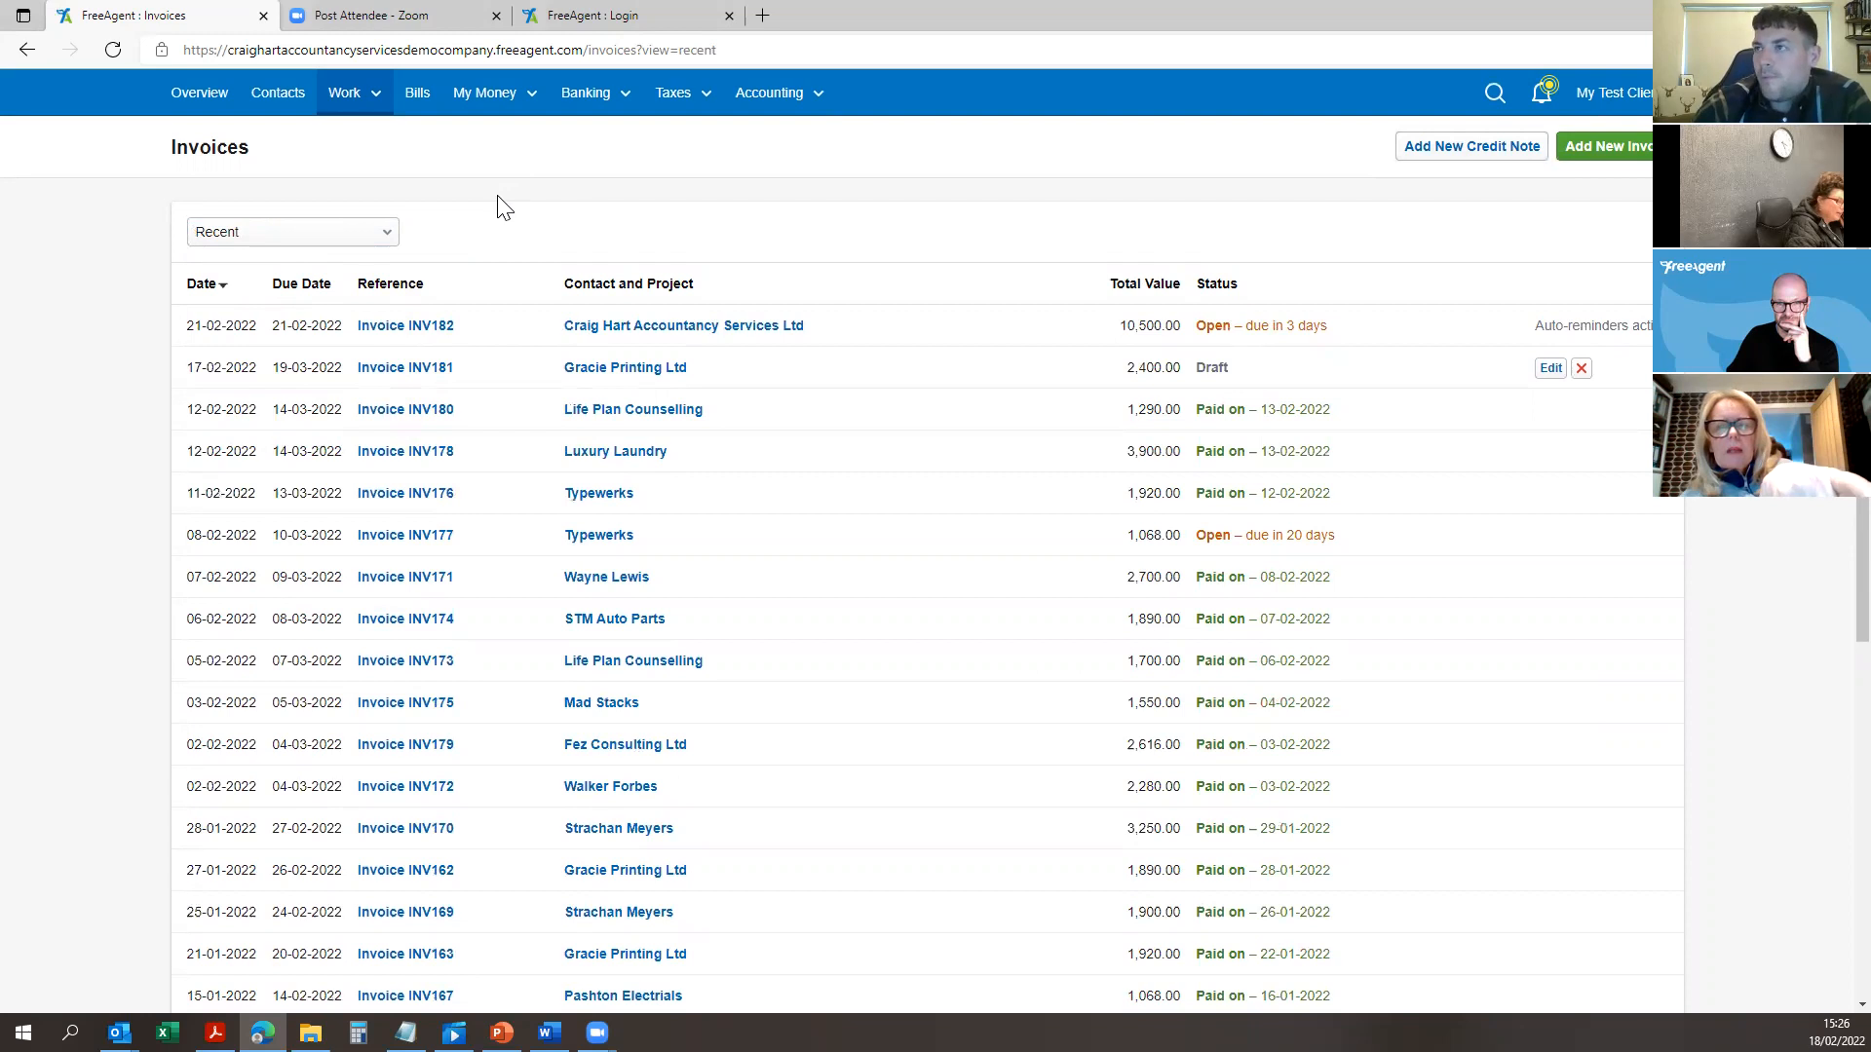
Step: Highlight INV182's 10,500.00 total and head to the Banking section
left_click(589, 93)
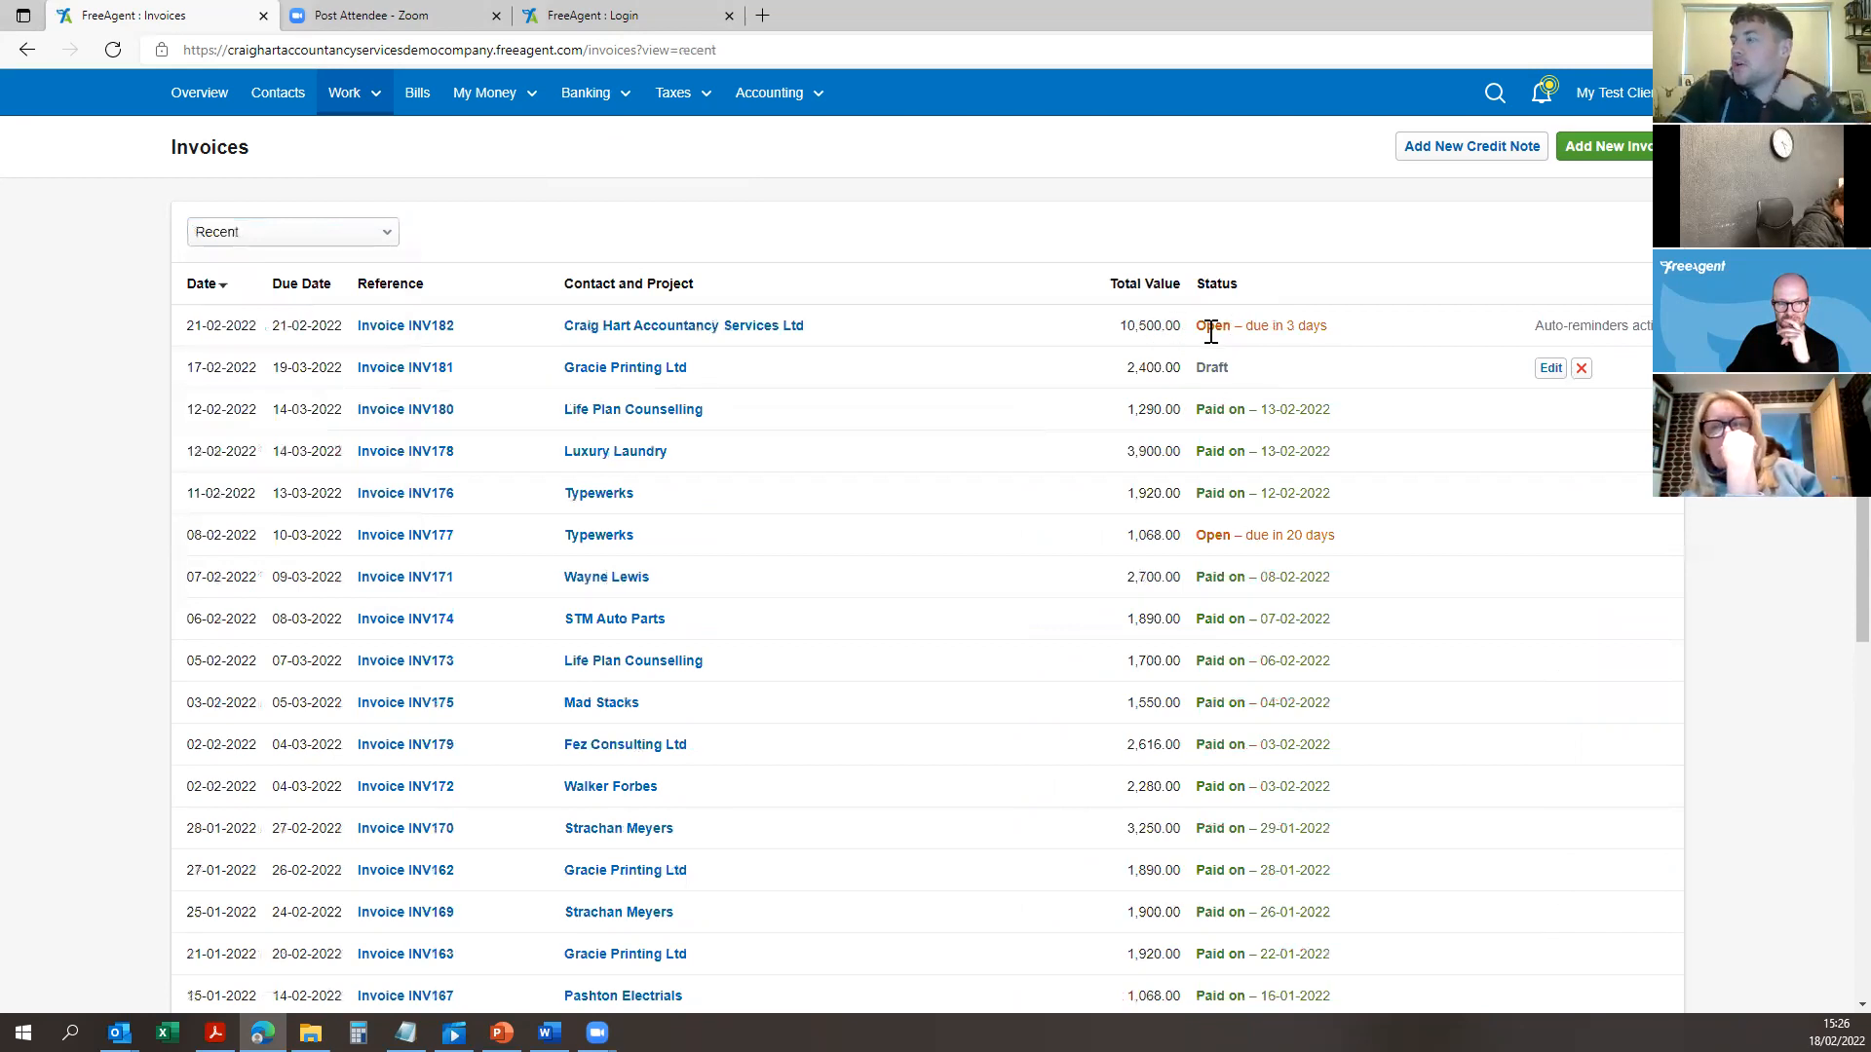
left_click_drag(1189, 336, 1081, 327)
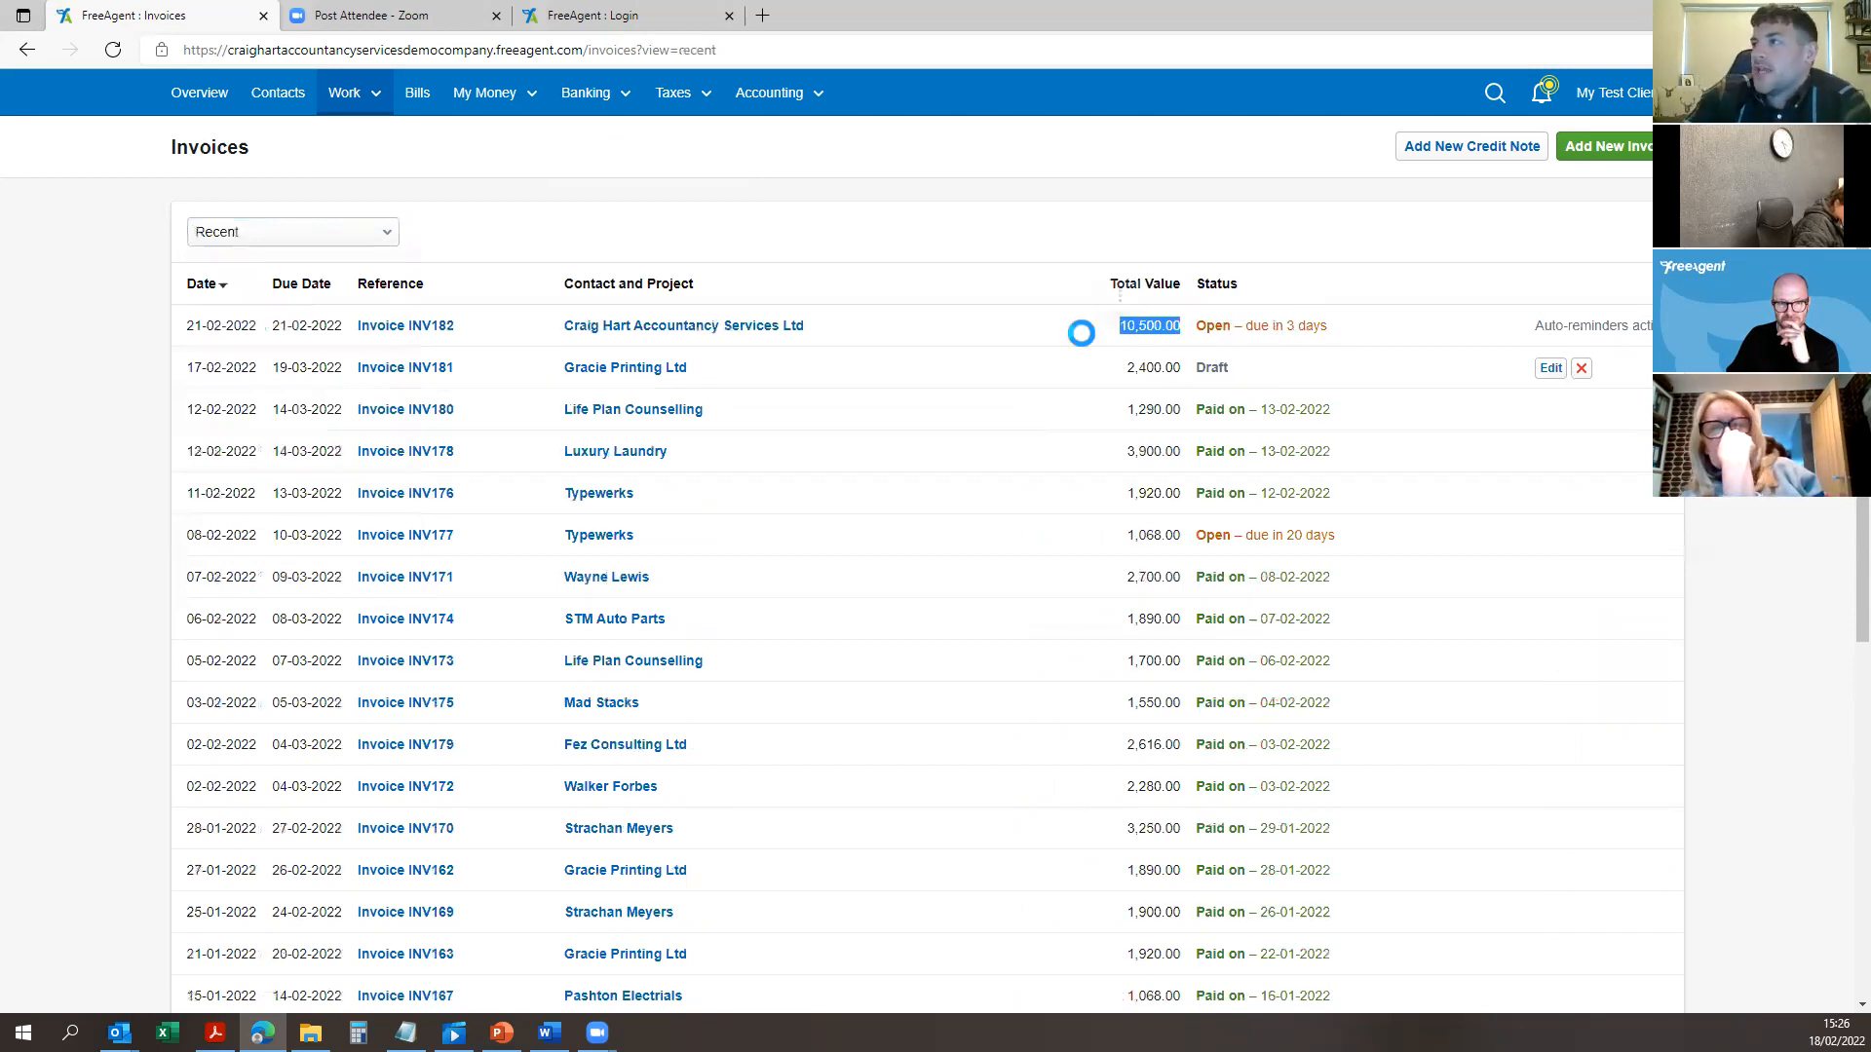
left_click(584, 93)
Step: Open the Business Current Account and start a new manual transaction
left_click(607, 134)
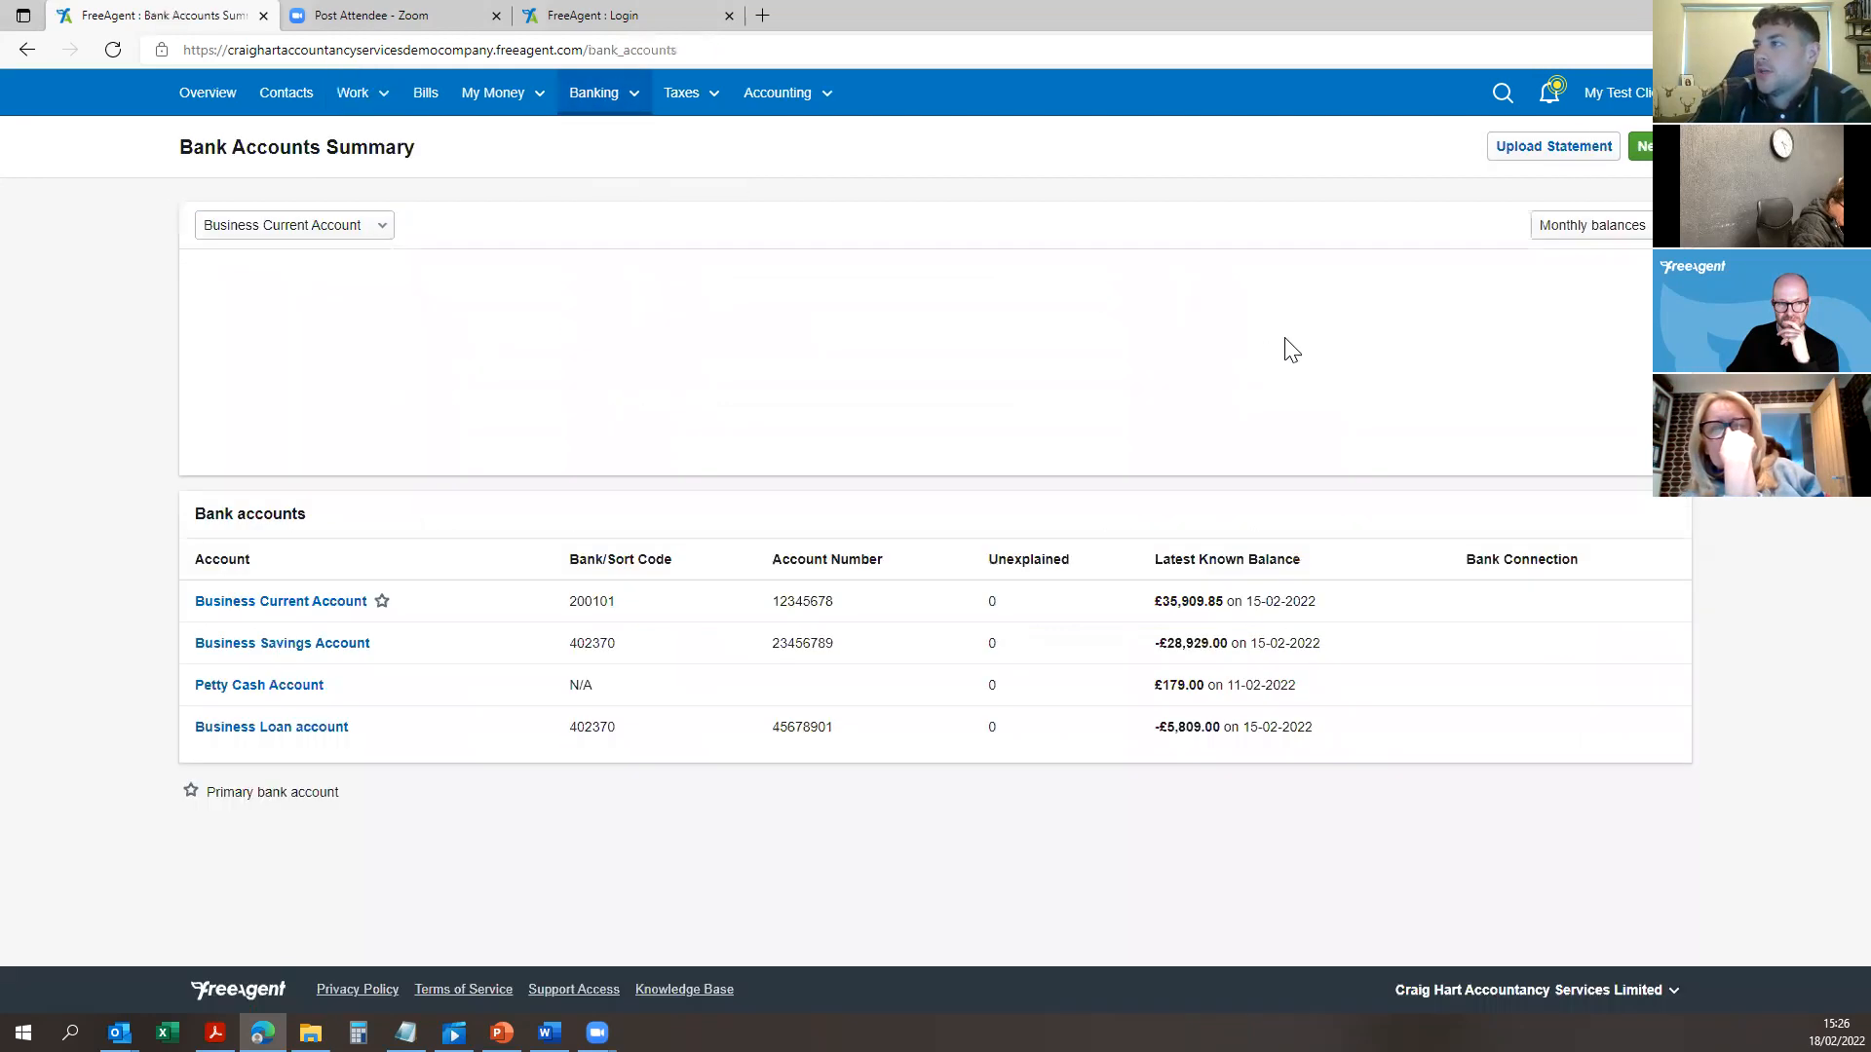
left_click(245, 644)
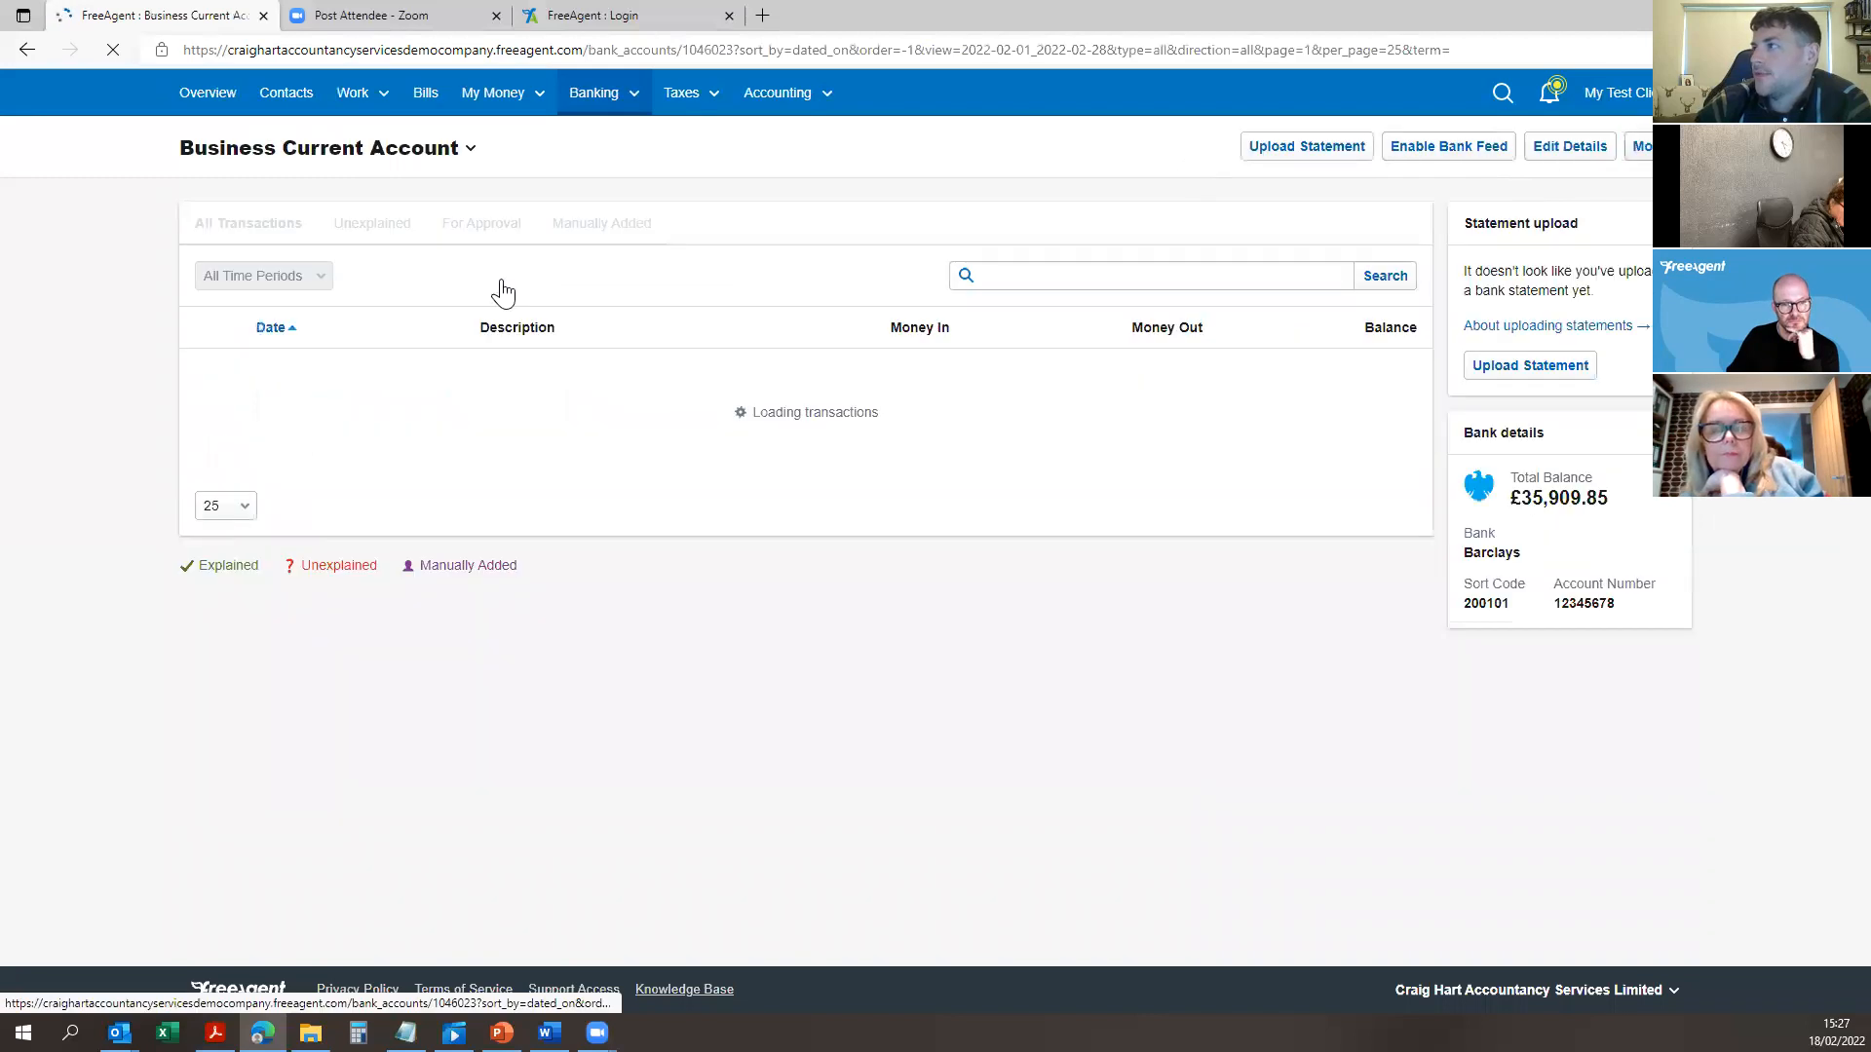
left_click(1637, 154)
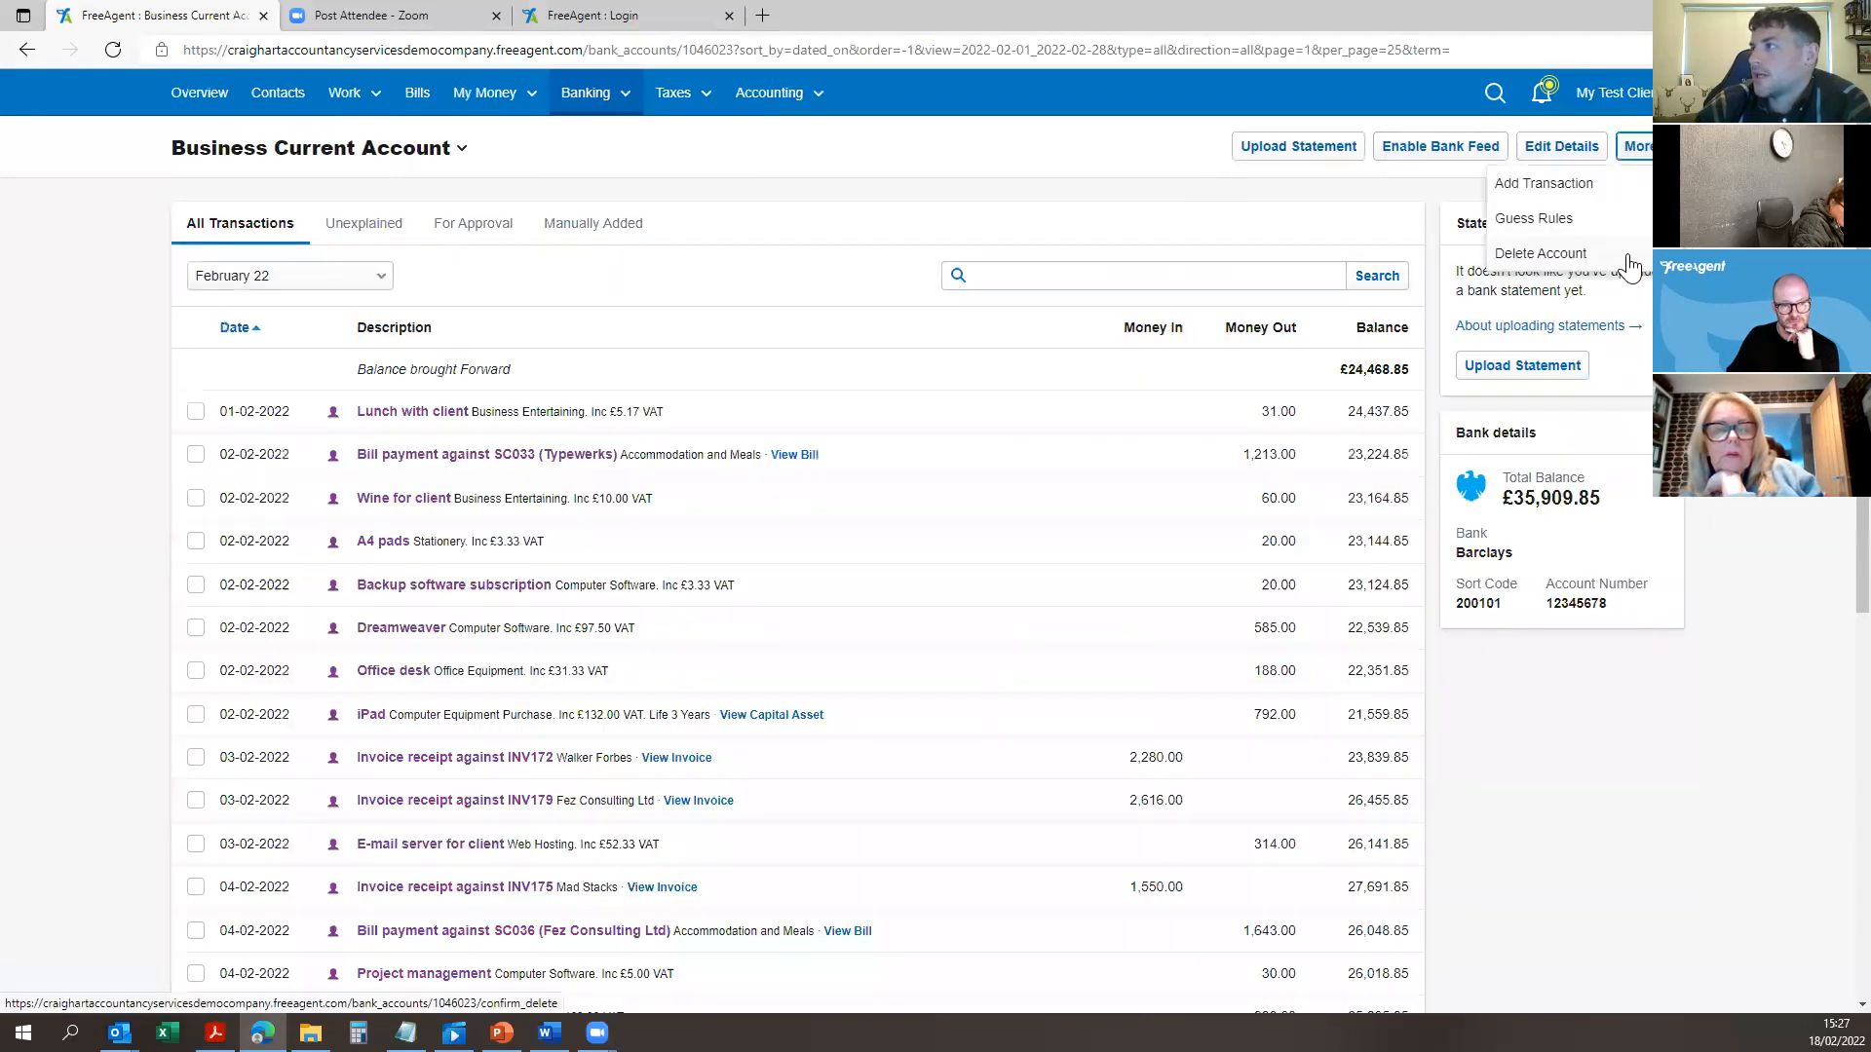
left_click(1559, 183)
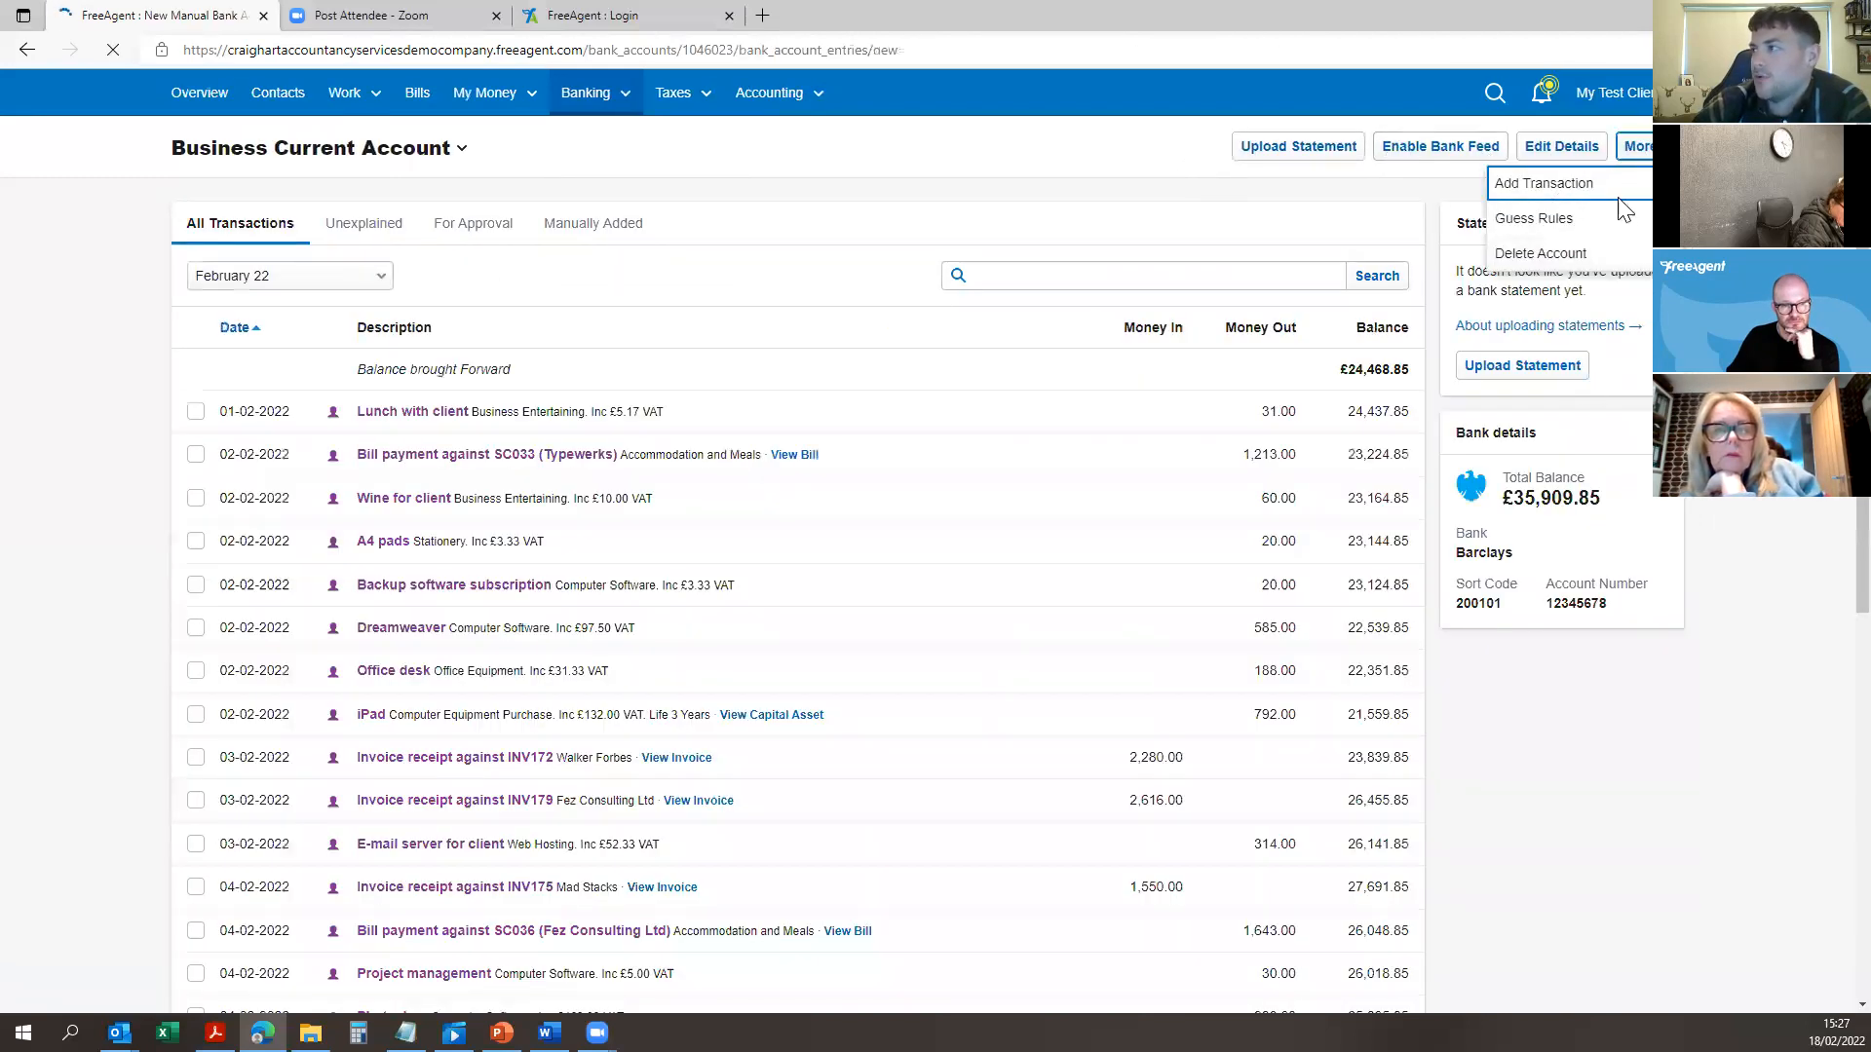
Step: Record a 10,500.00 Invoice Receipt dated 18-02-2022 allocated to INV182 and save it
left_click(438, 401)
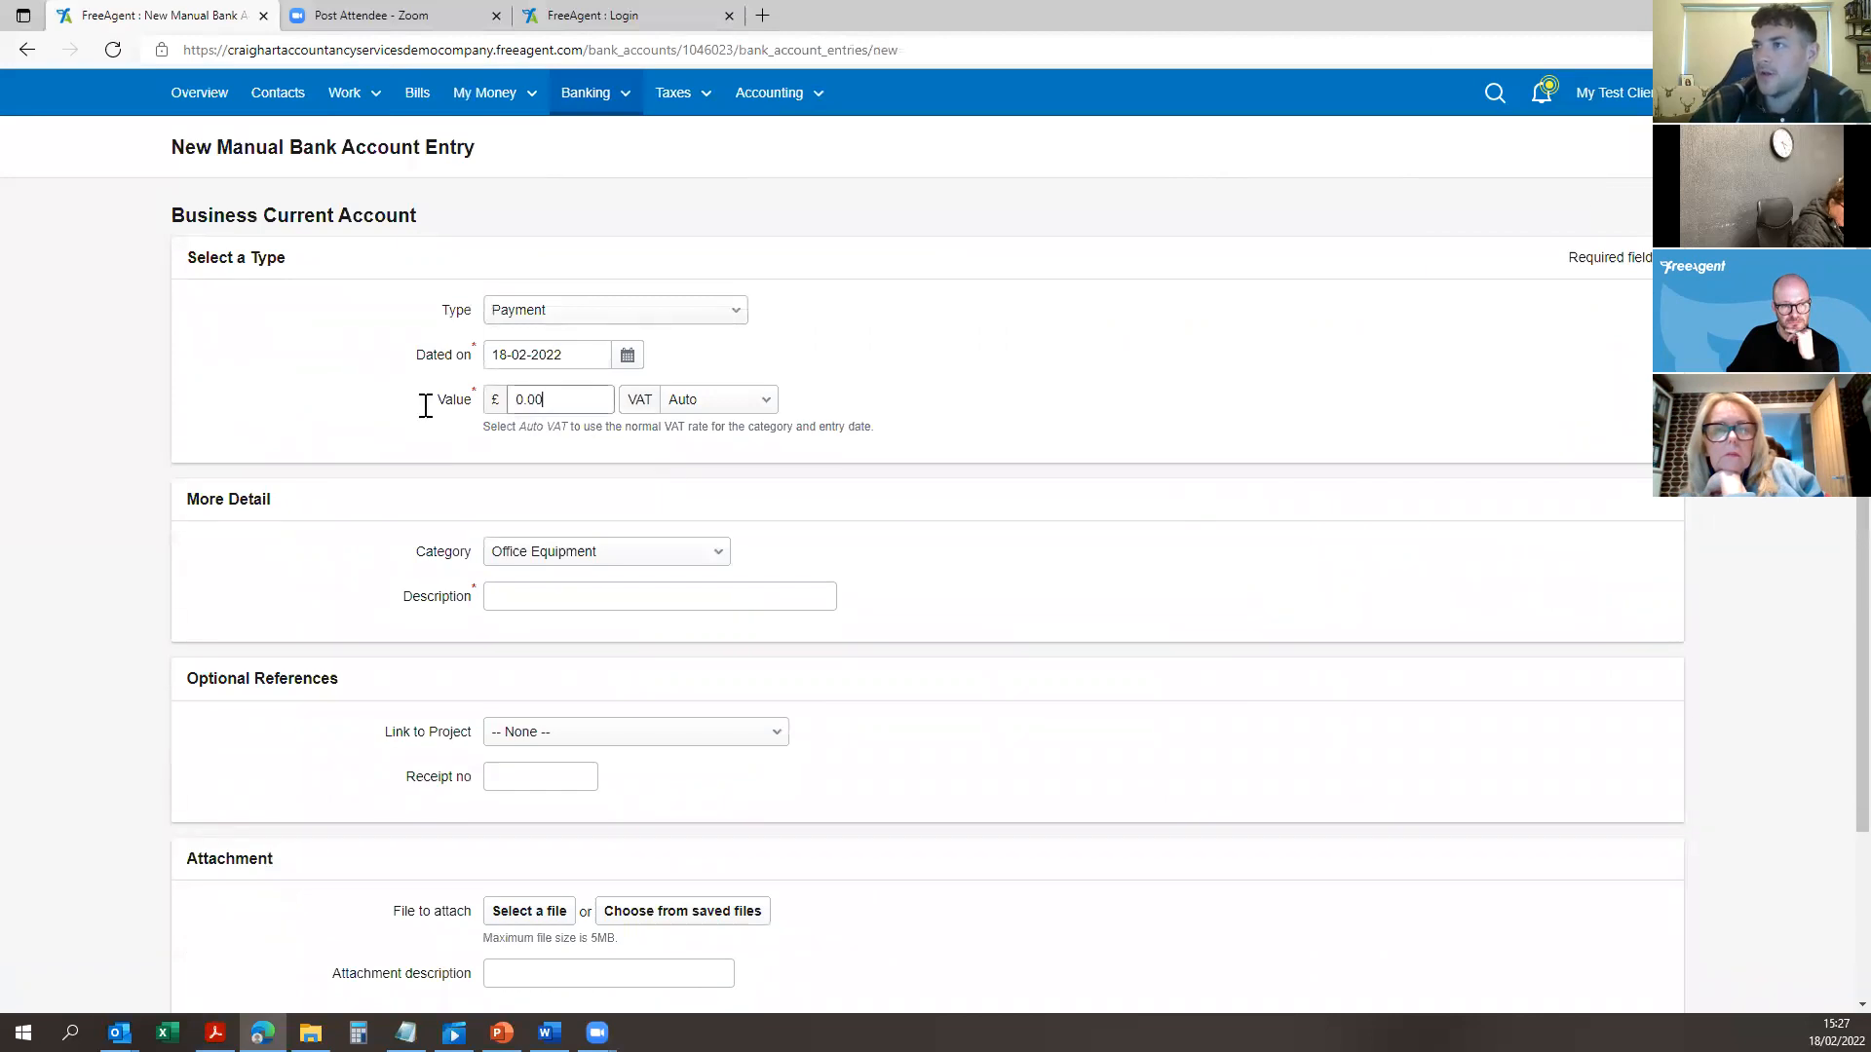
type("1000")
key("Tab")
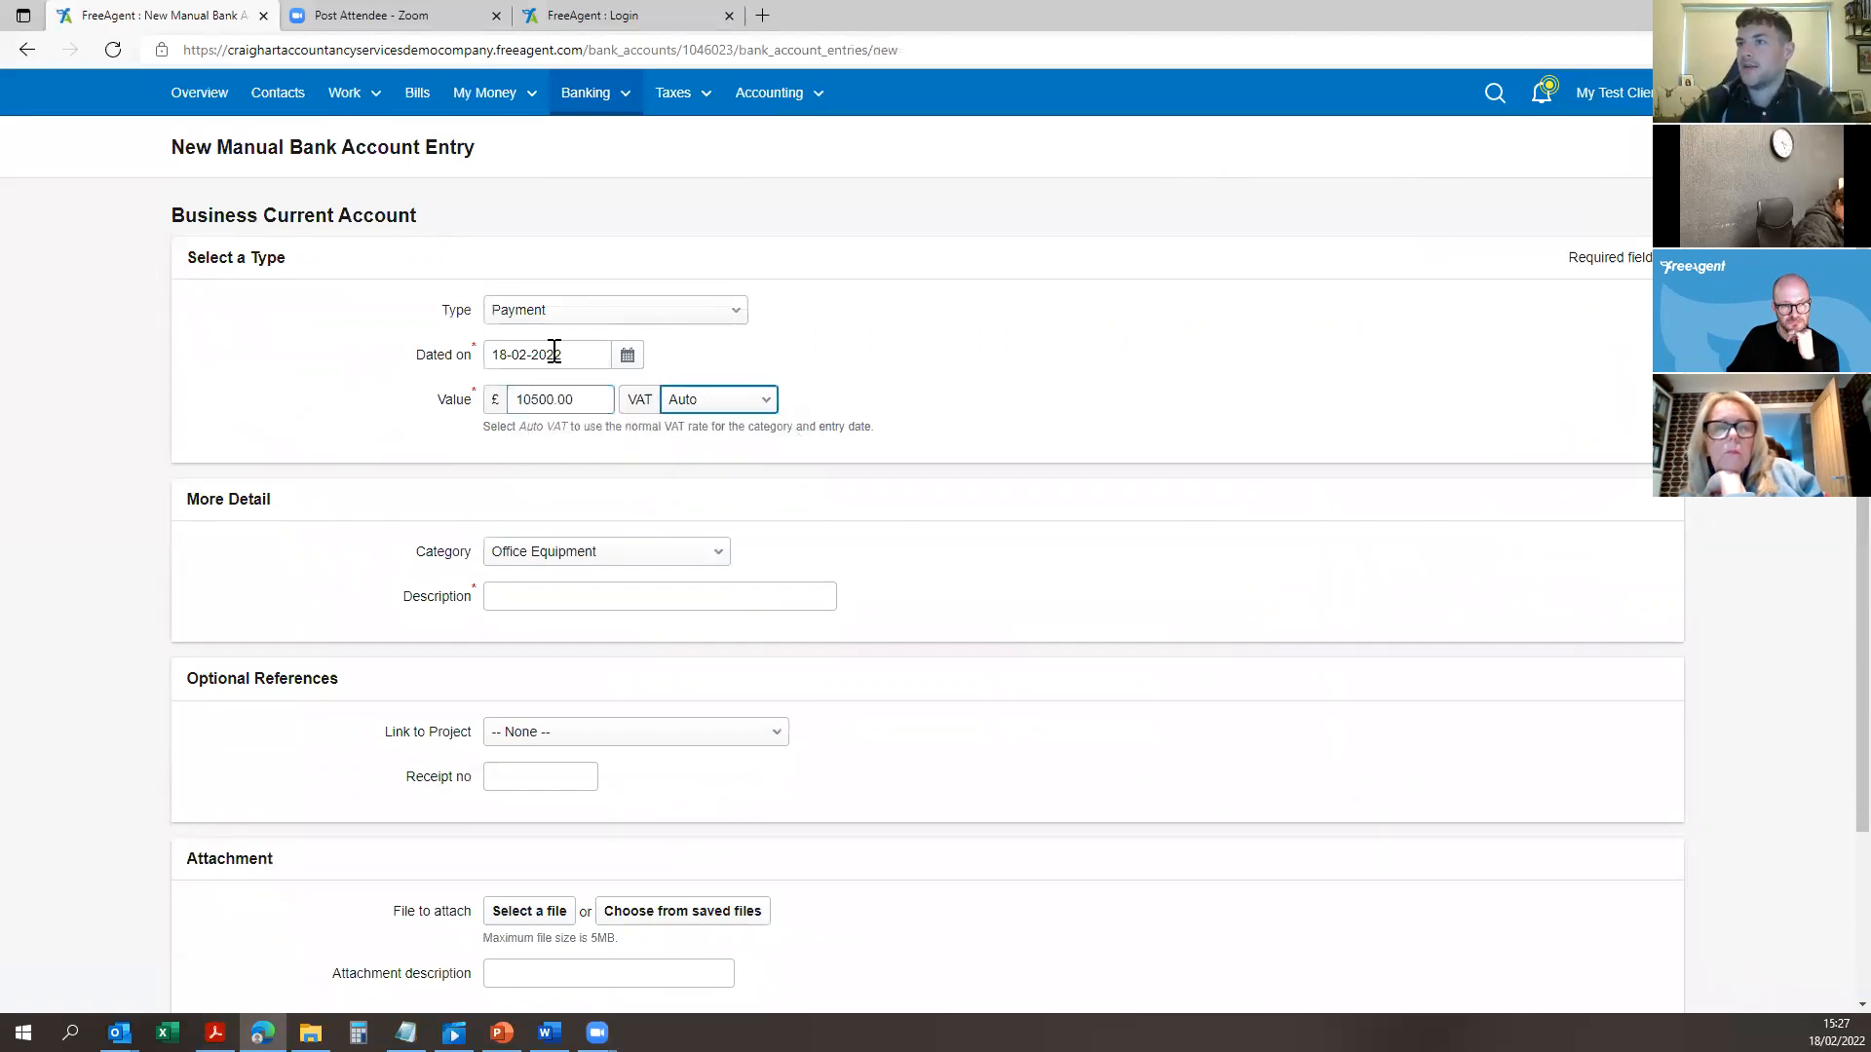
left_click(624, 318)
left_click(648, 532)
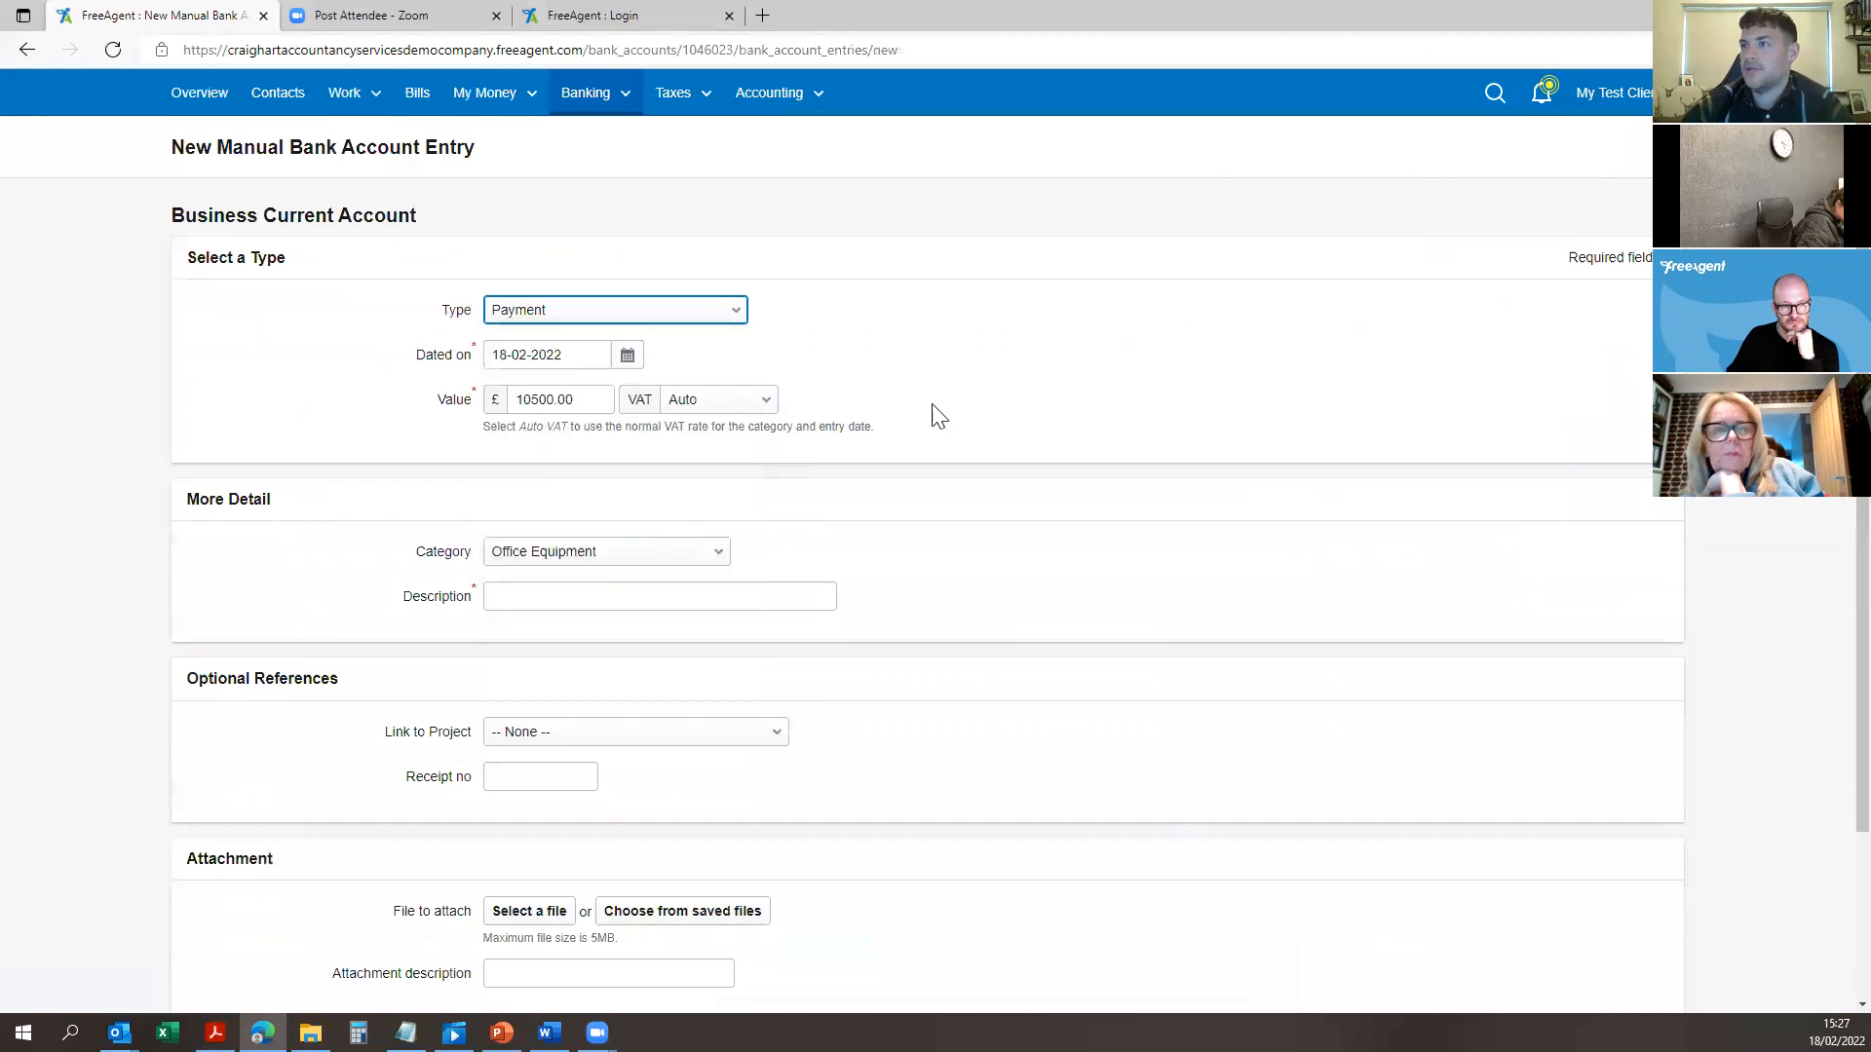
type("craig")
left_click(648, 567)
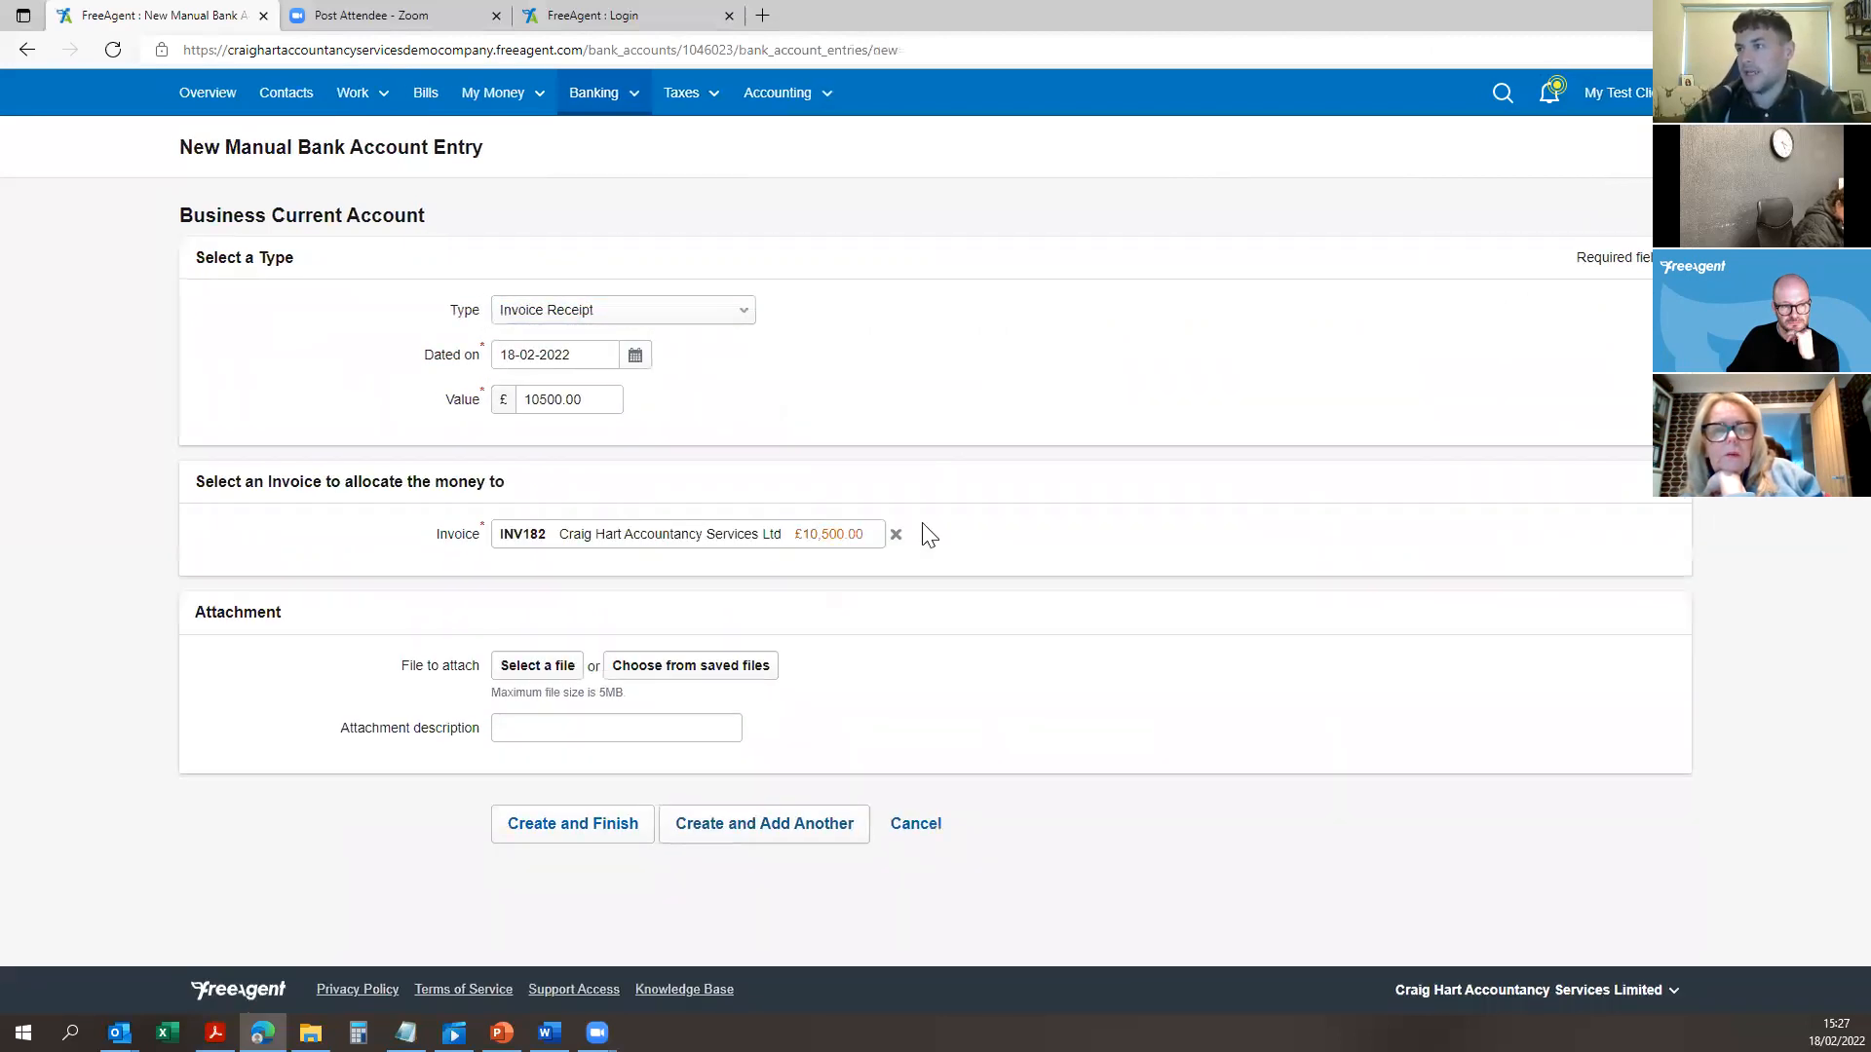
left_click(614, 93)
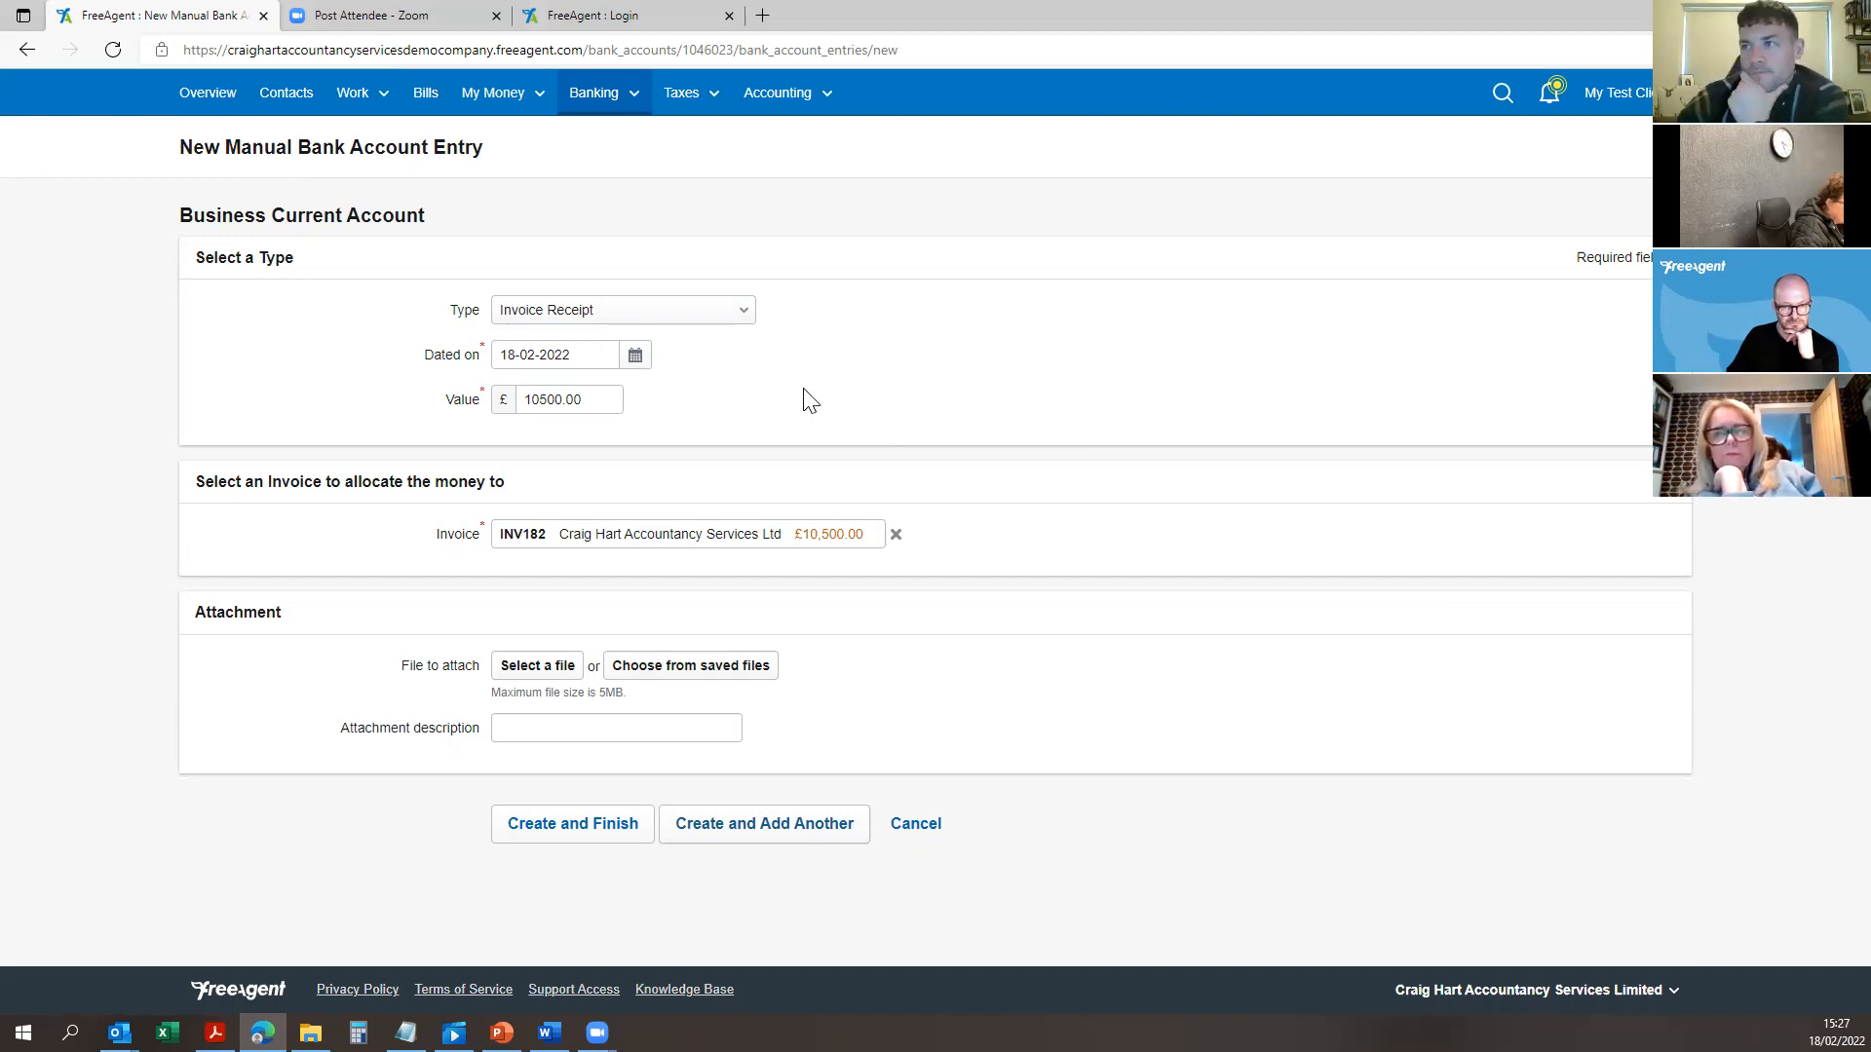
left_click(568, 820)
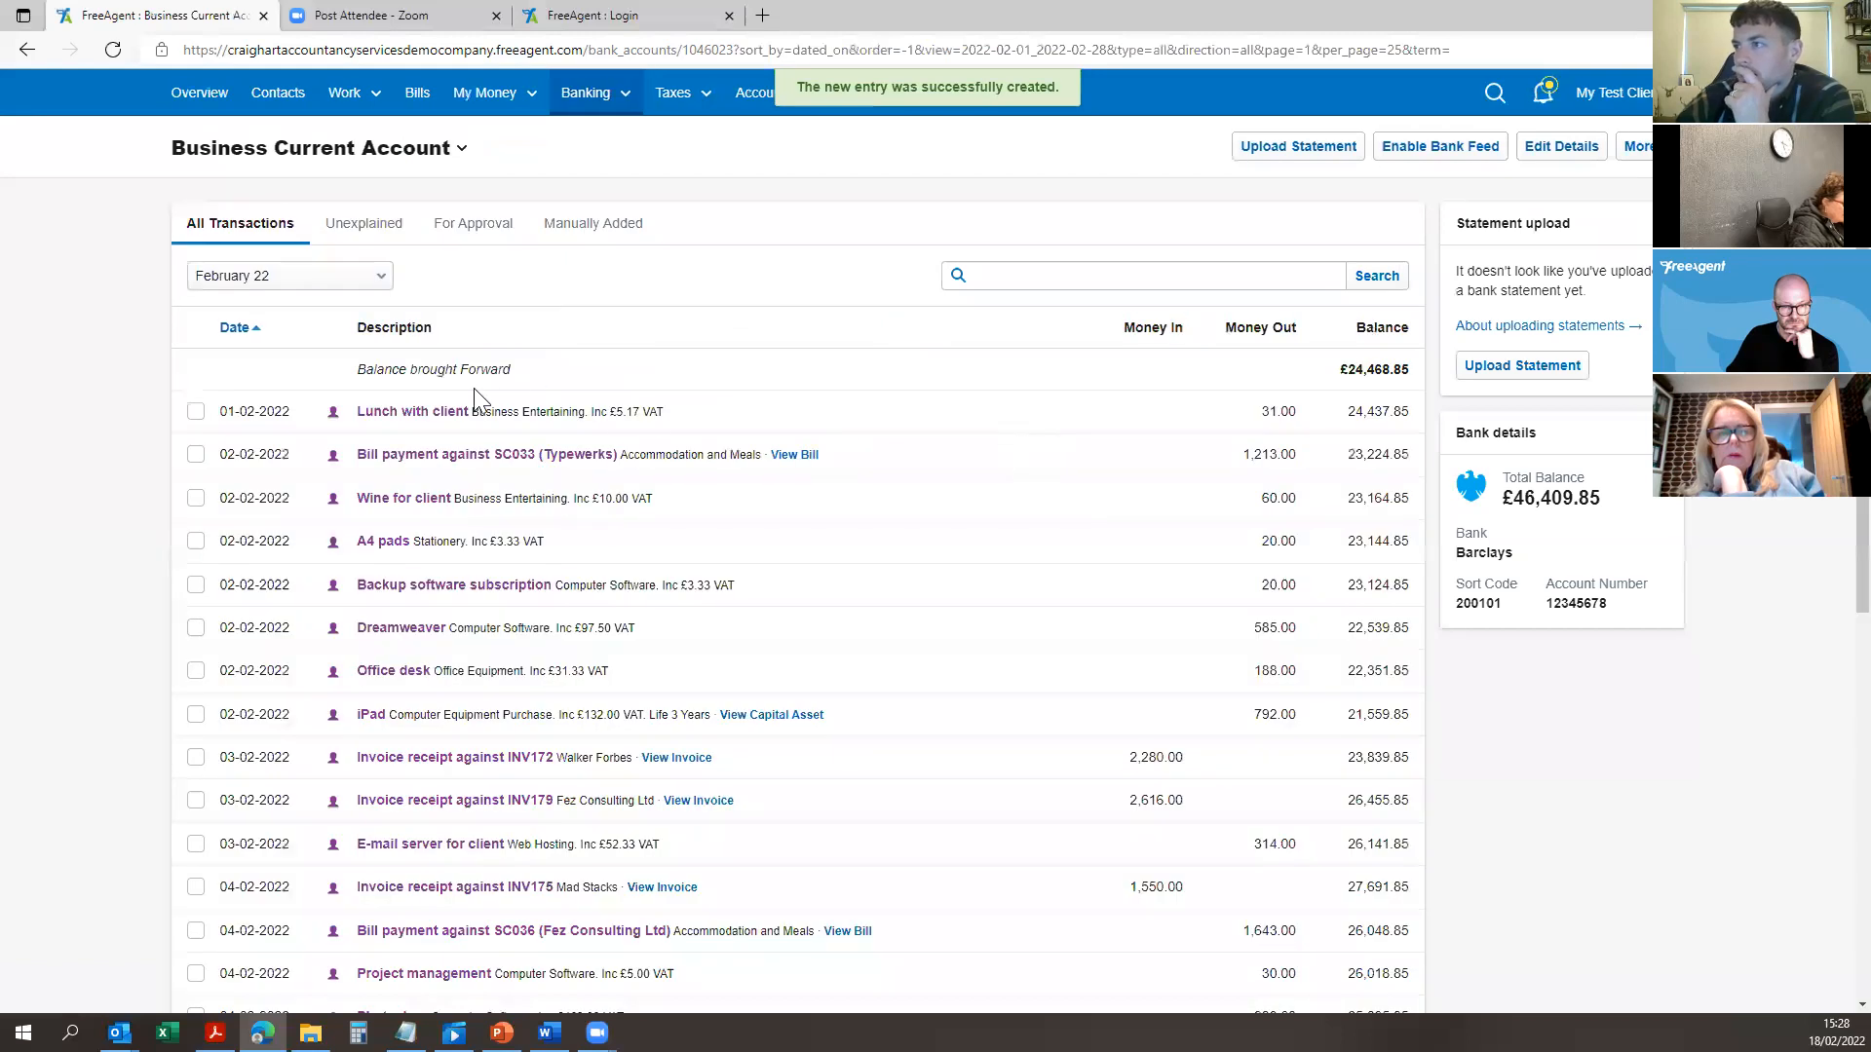
Step: Show Manually Added transactions for All Time Periods, sorted by date newest first
scroll(1199, 477, "down", 6)
scroll(1198, 477, "up", 6)
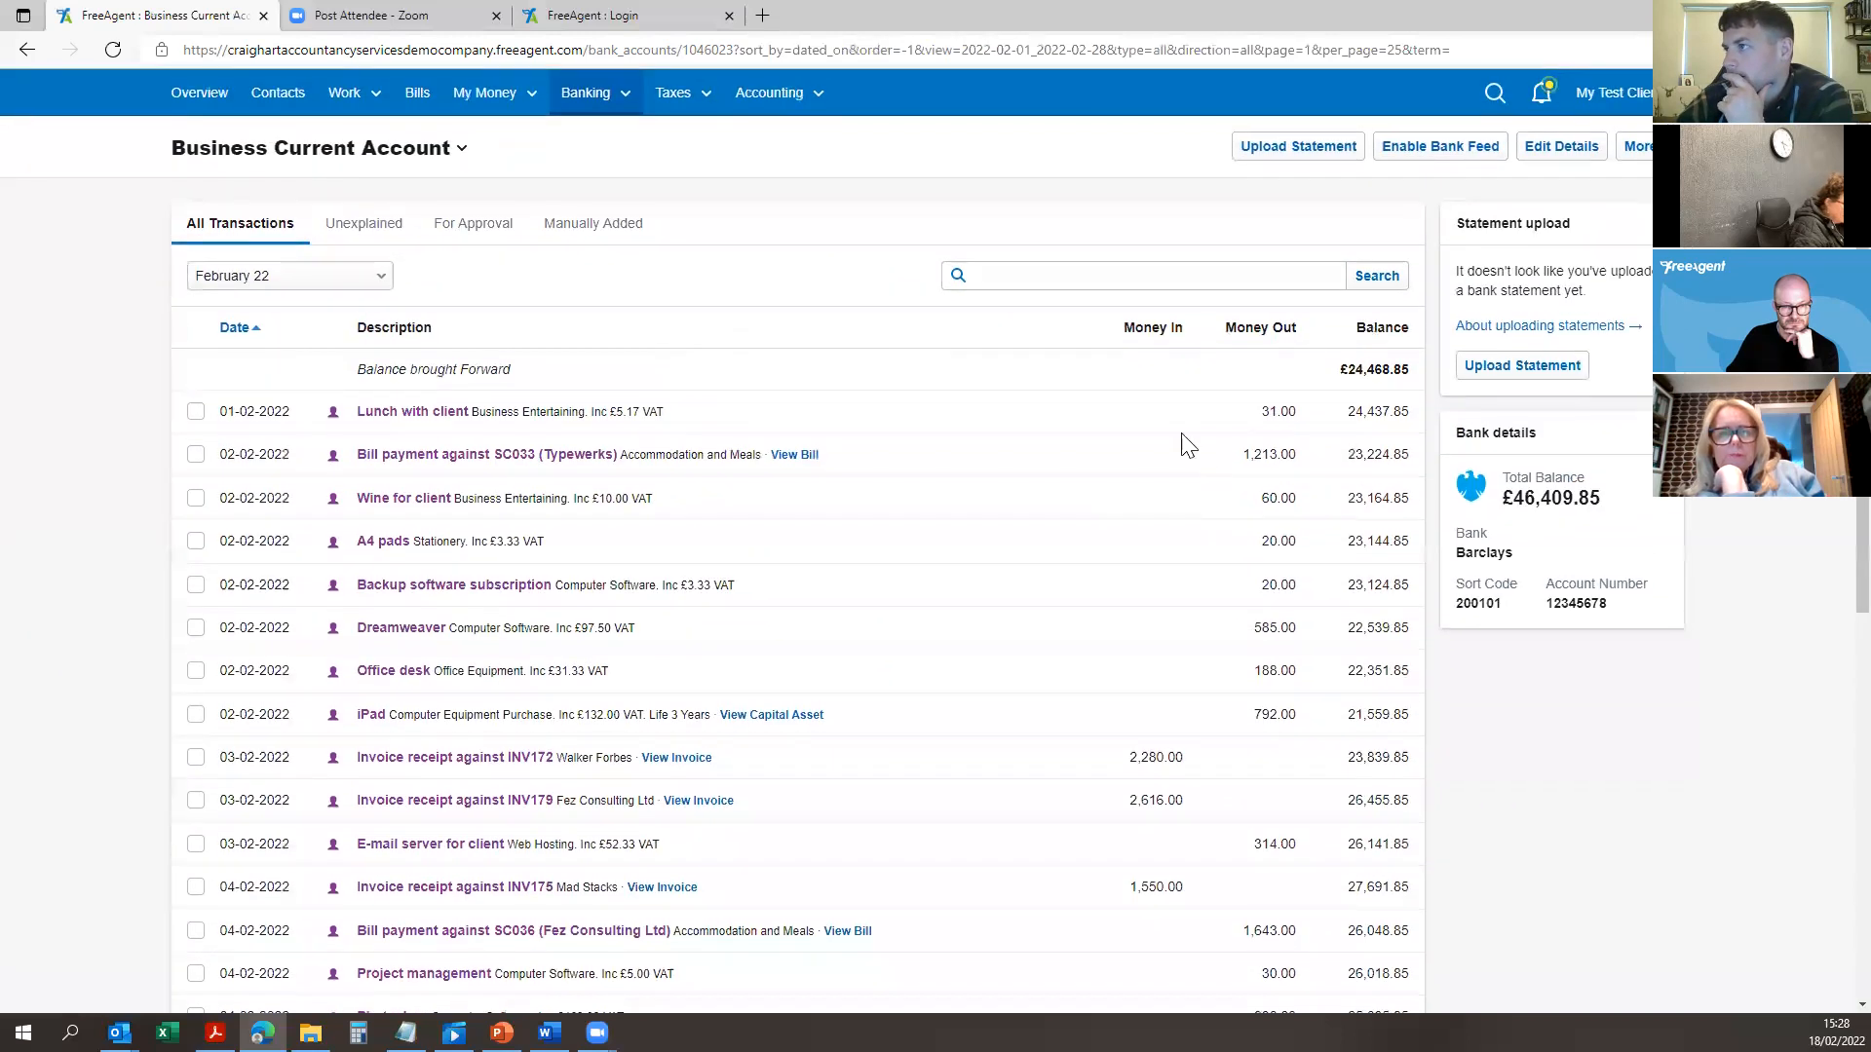
left_click(262, 276)
scroll(309, 608, "down", 3)
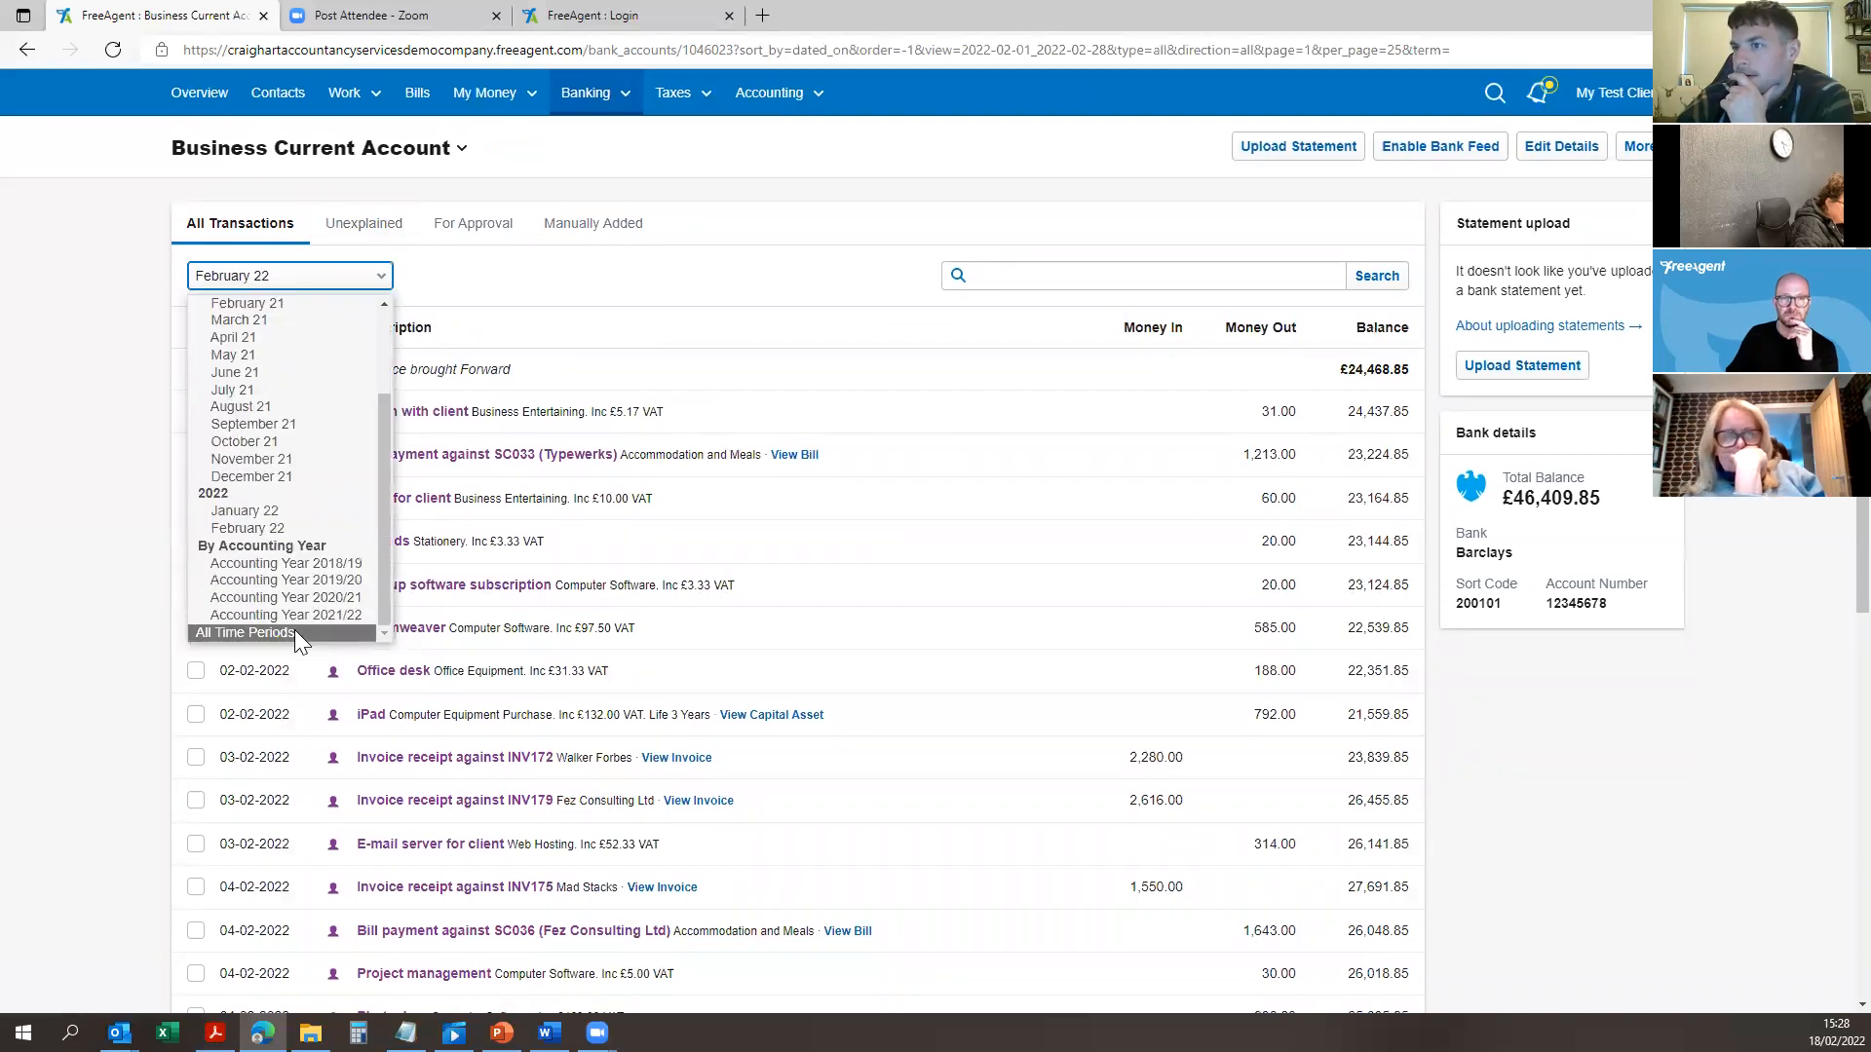
left_click(294, 629)
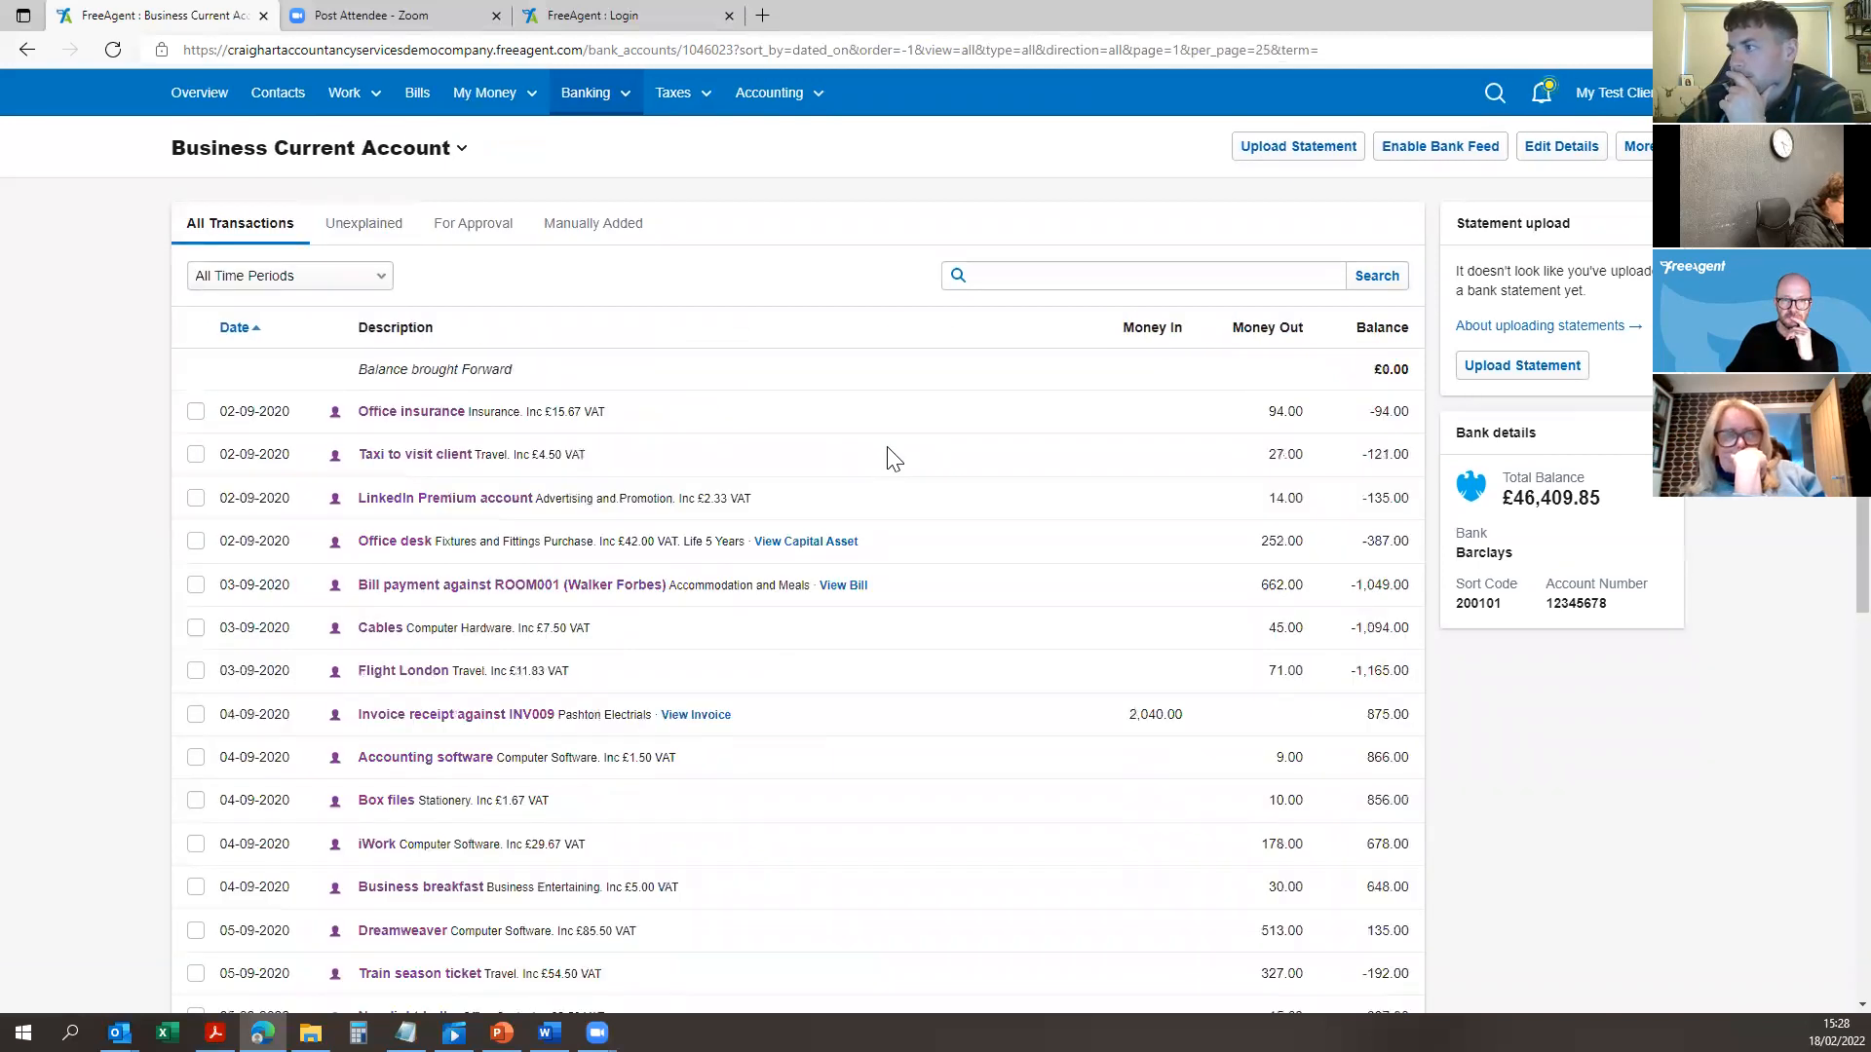
left_click(601, 228)
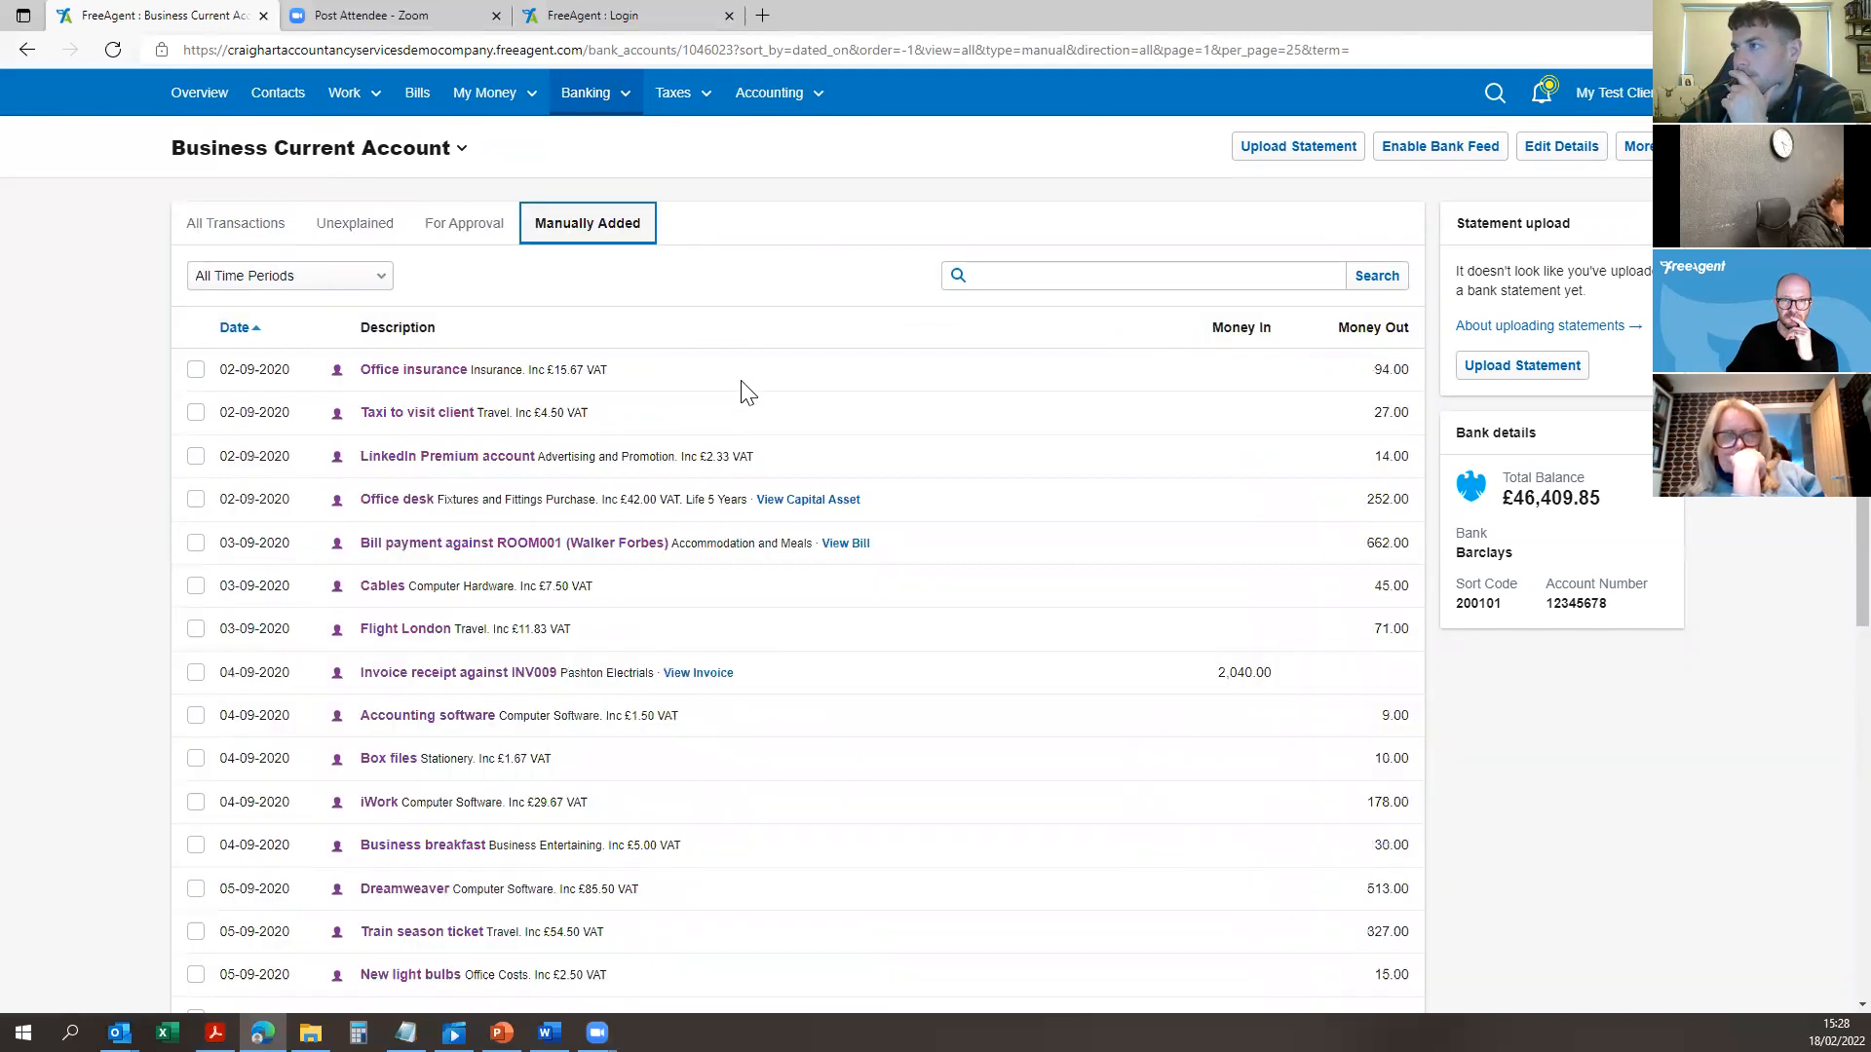
scroll(1315, 668, "down", 7)
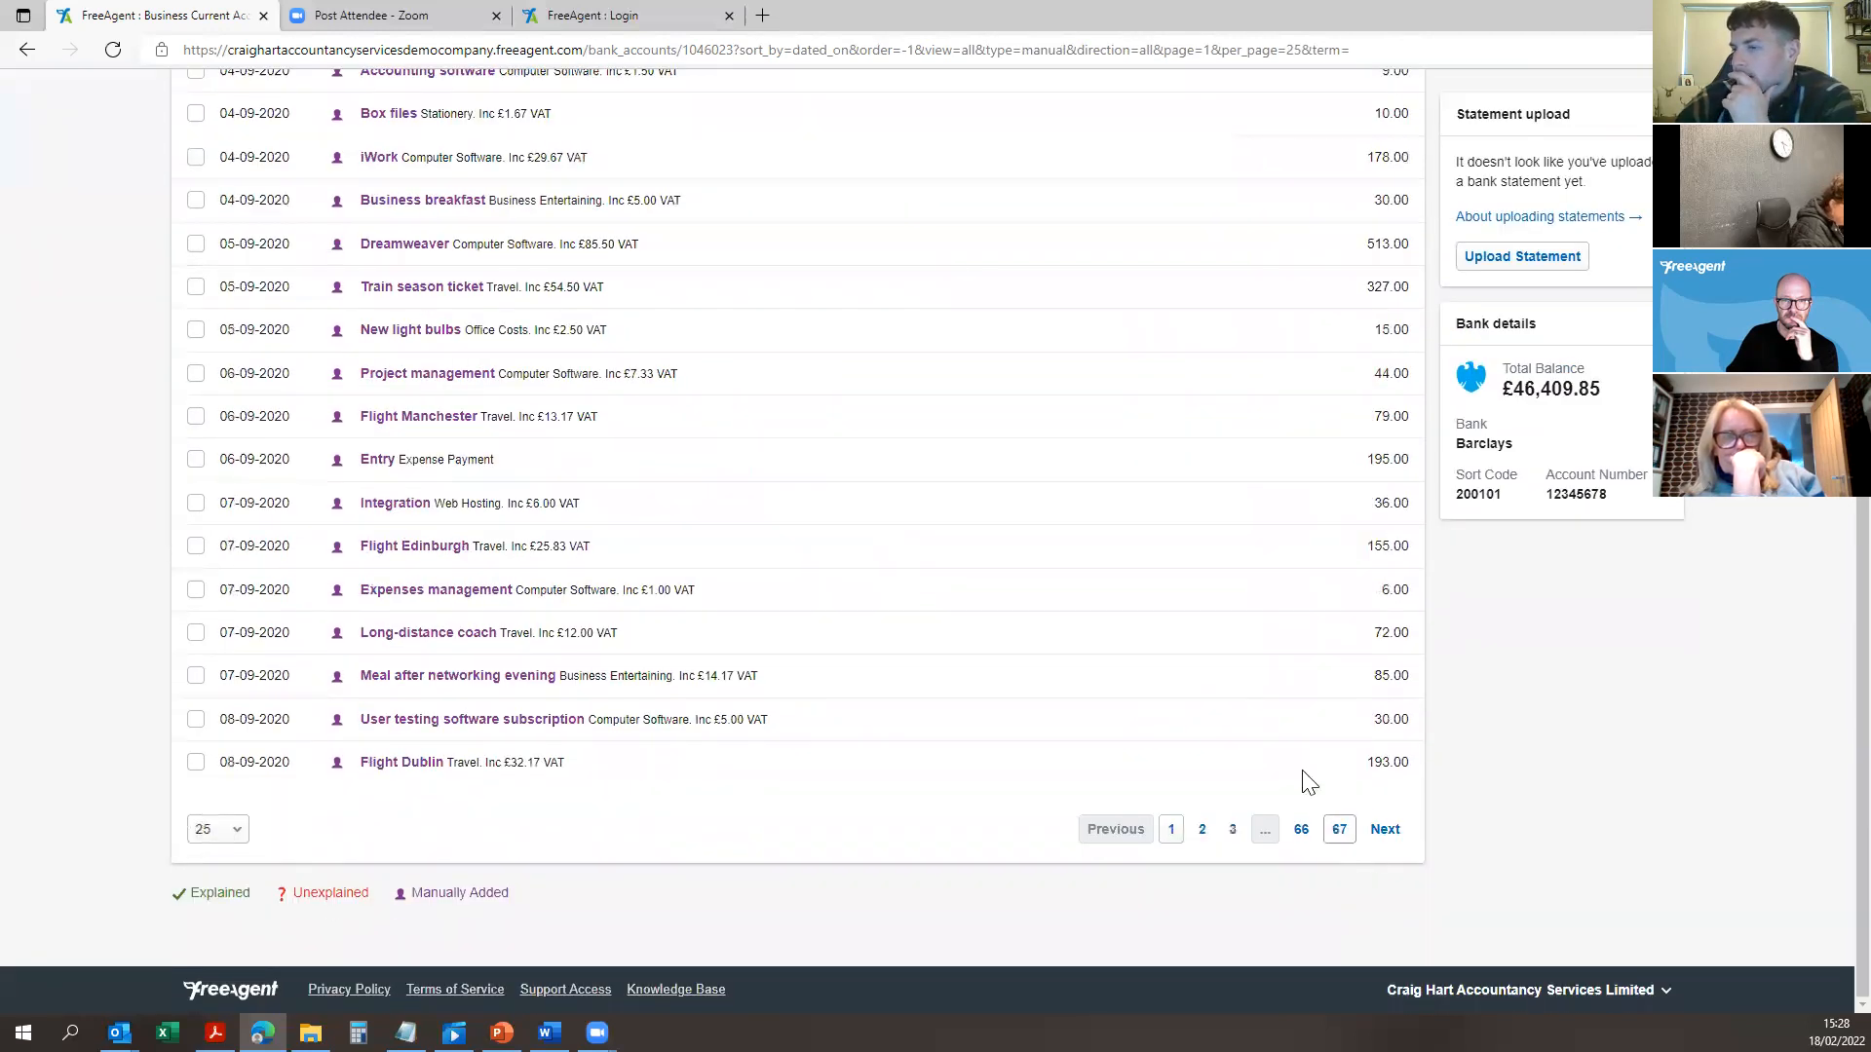
scroll(1266, 682, "up", 7)
scroll(1215, 598, "down", 7)
scroll(505, 422, "up", 7)
left_click(238, 328)
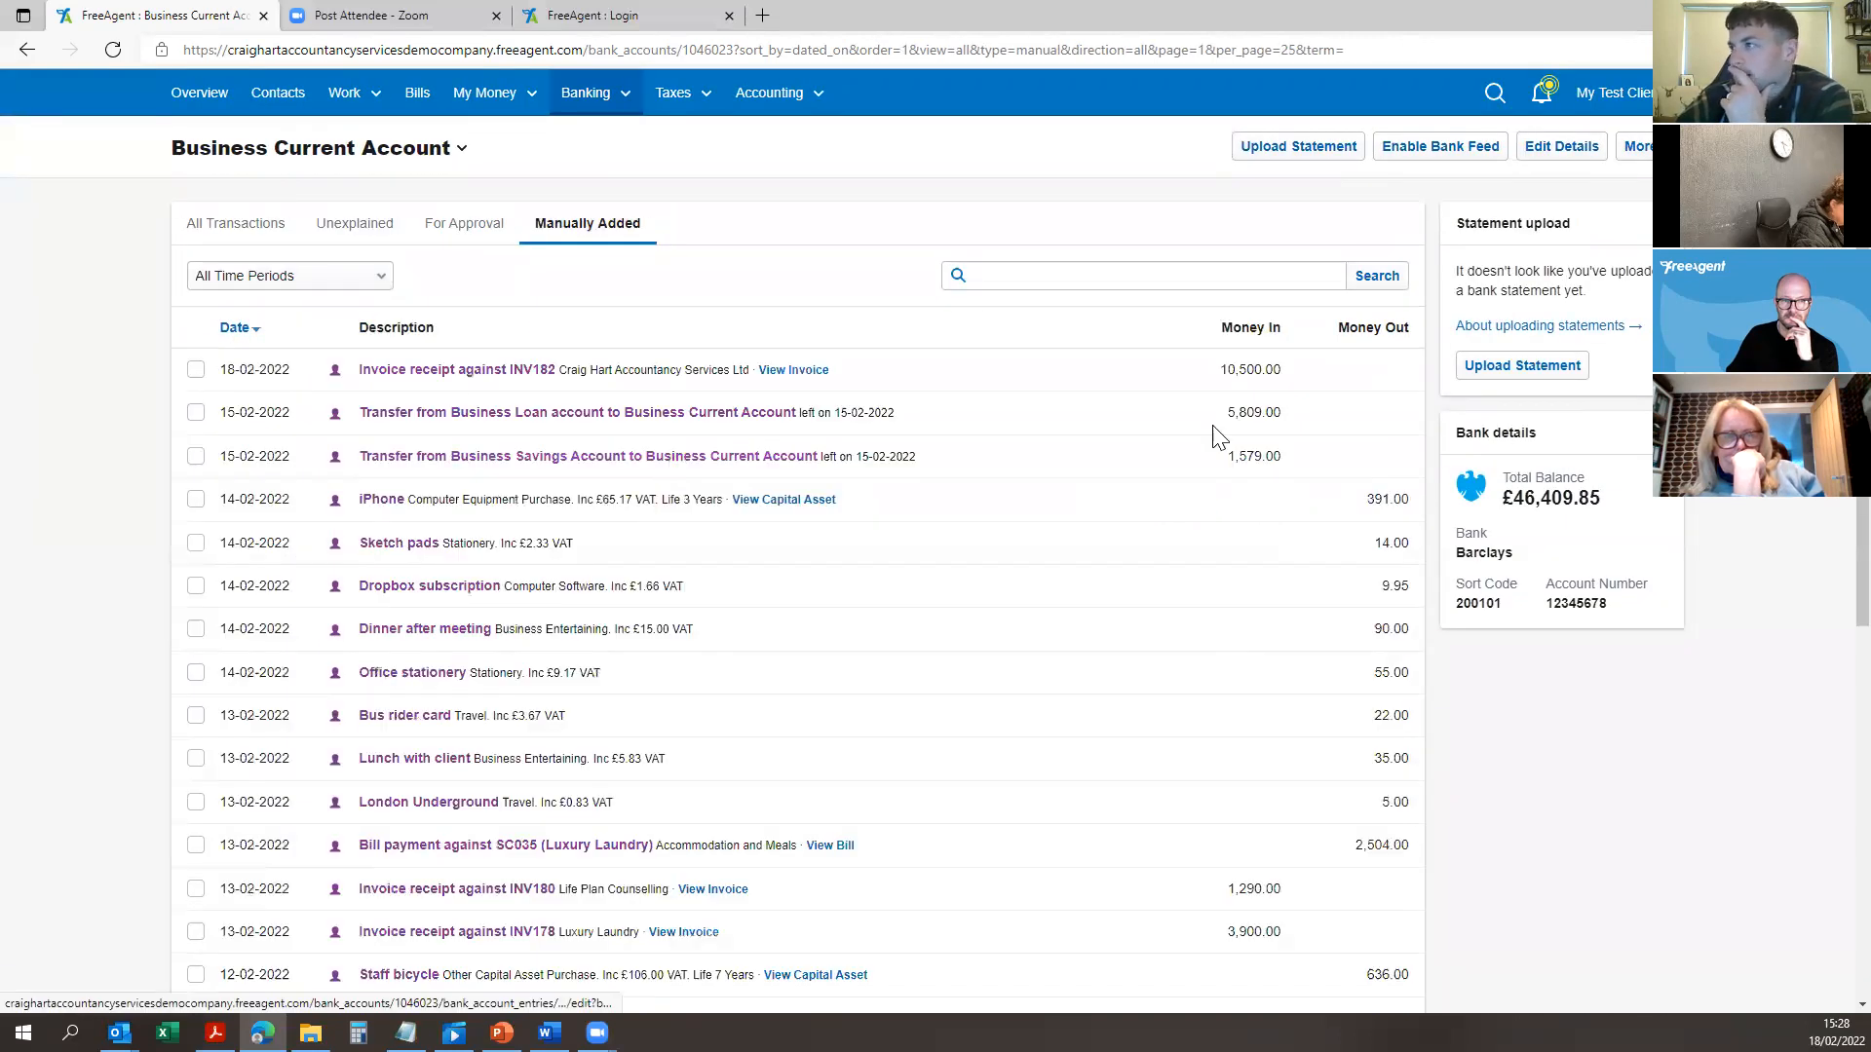
Step: Inspect the INV182 receipt's customer, date and 10,500.00 amount
left_click(426, 375)
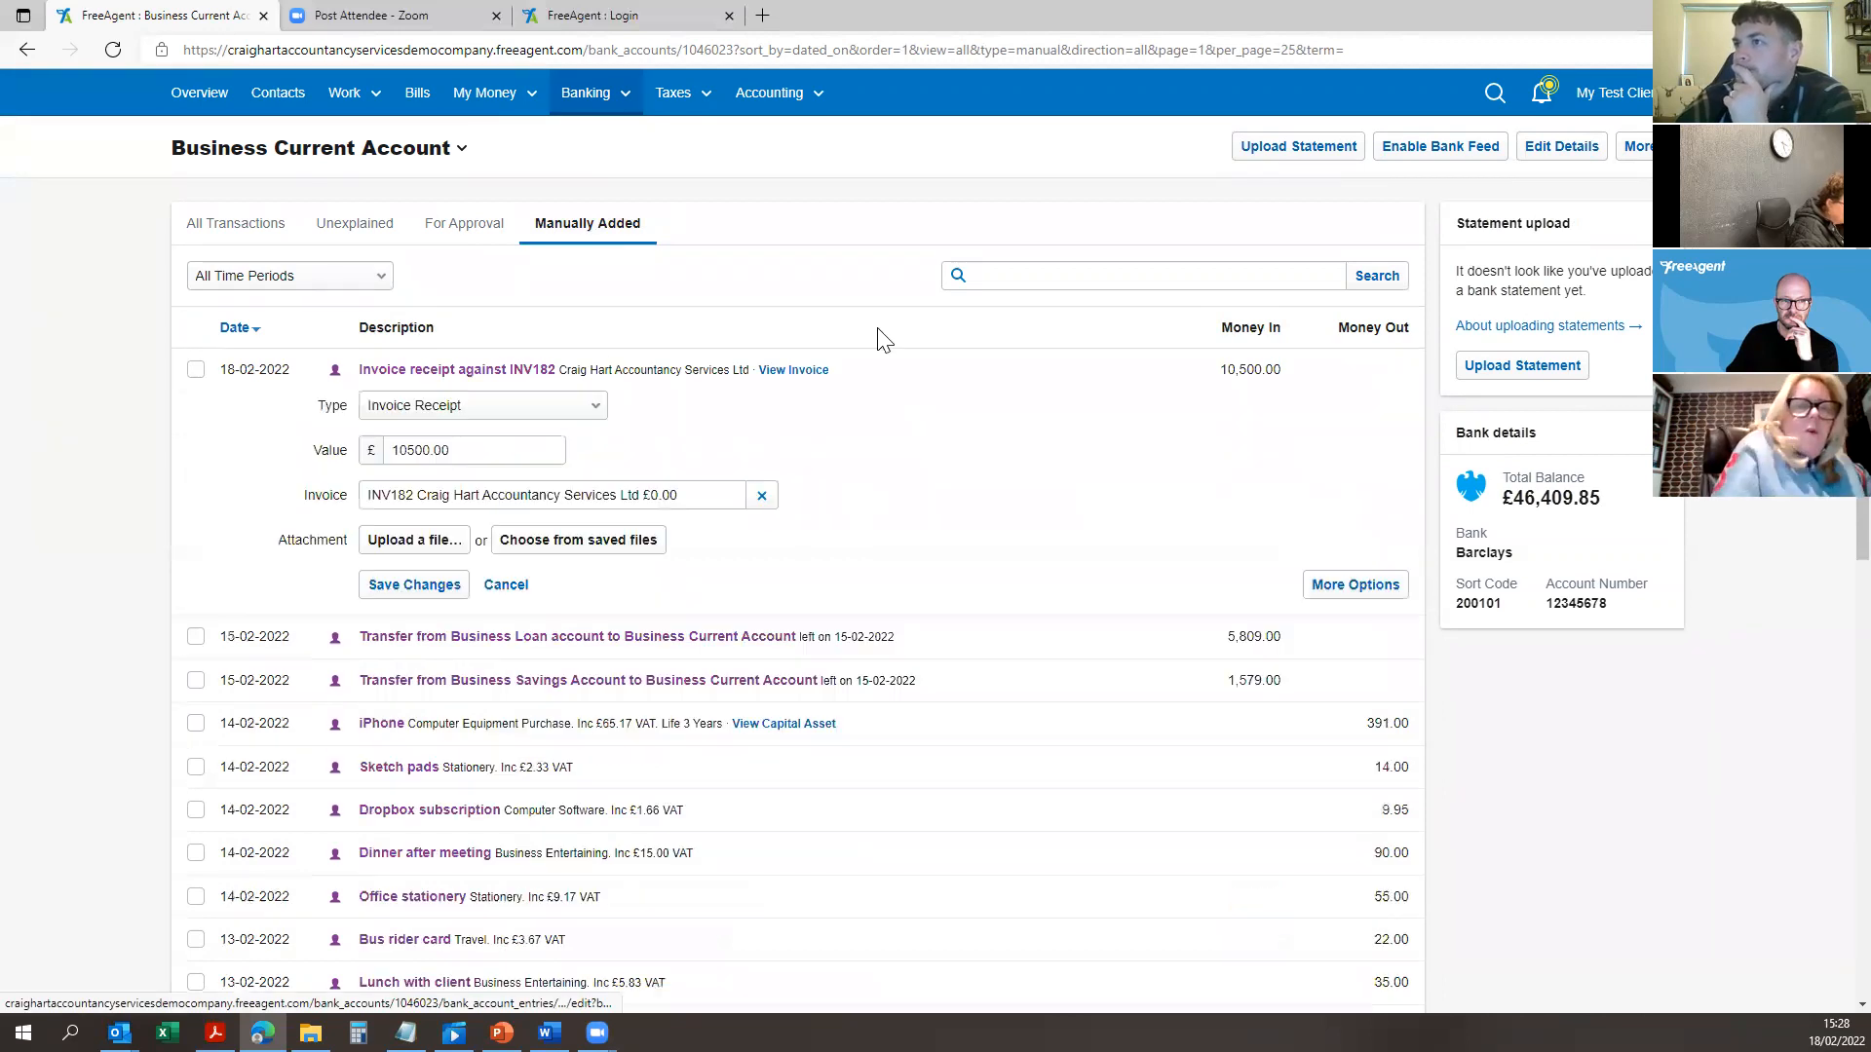
left_click(500, 376)
left_click_drag(559, 378, 742, 363)
left_click(230, 365)
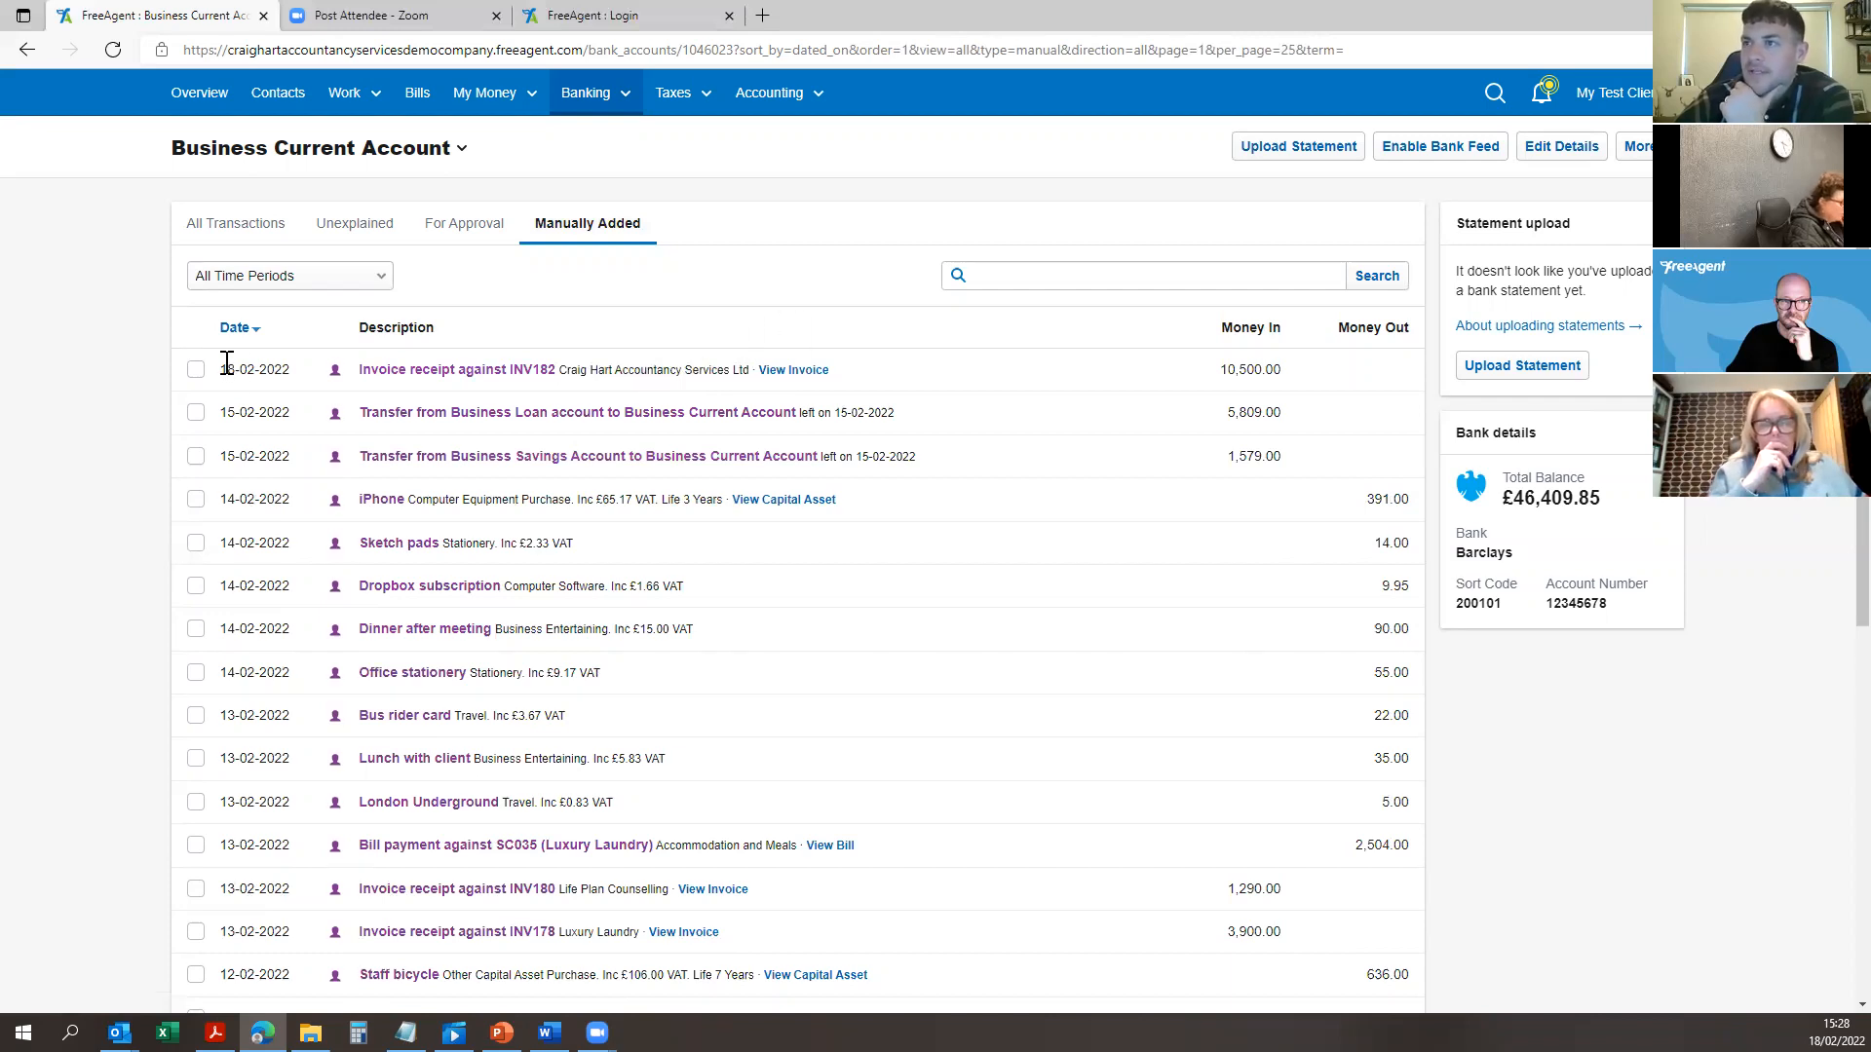
left_click_drag(227, 363, 286, 379)
left_click(248, 365)
left_click_drag(1283, 376, 1176, 359)
left_click(1112, 381)
Step: Reopen the receipt for inline editing, keeping Invoice Receipt as its entry type
left_click(394, 378)
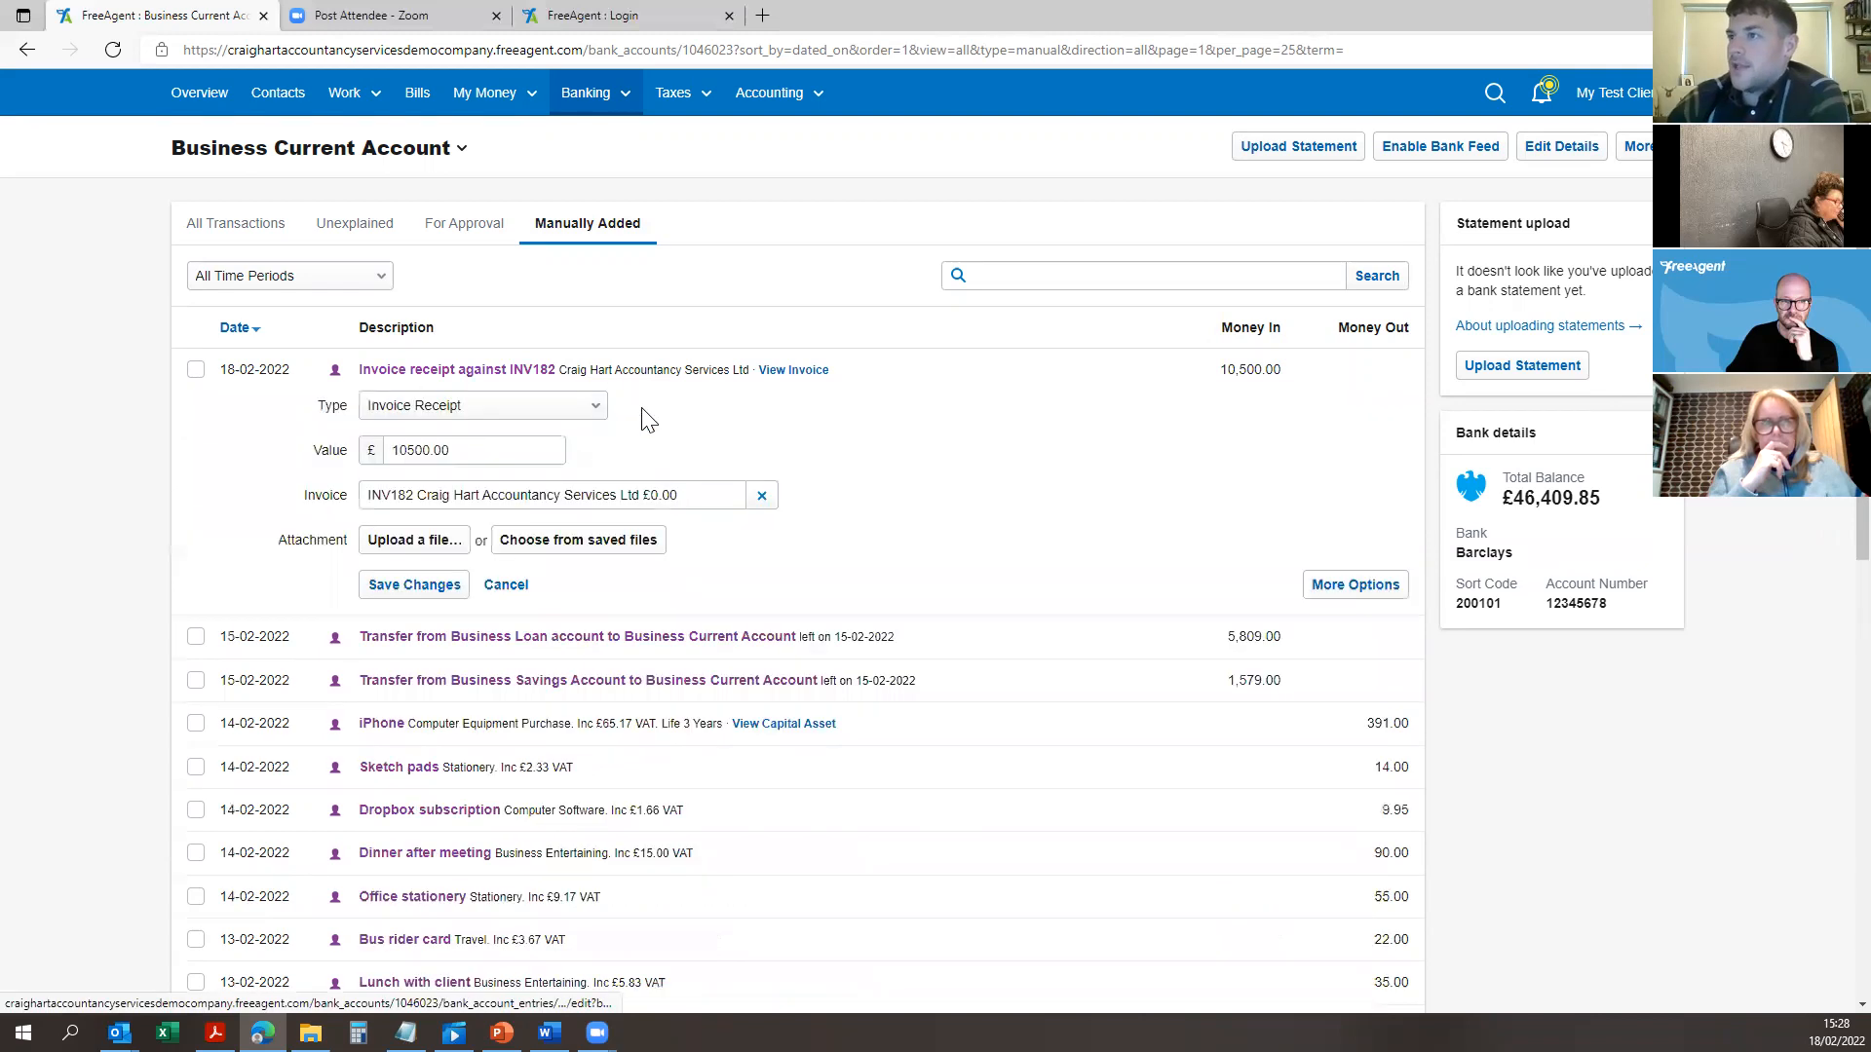
left_click(487, 408)
left_click(484, 432)
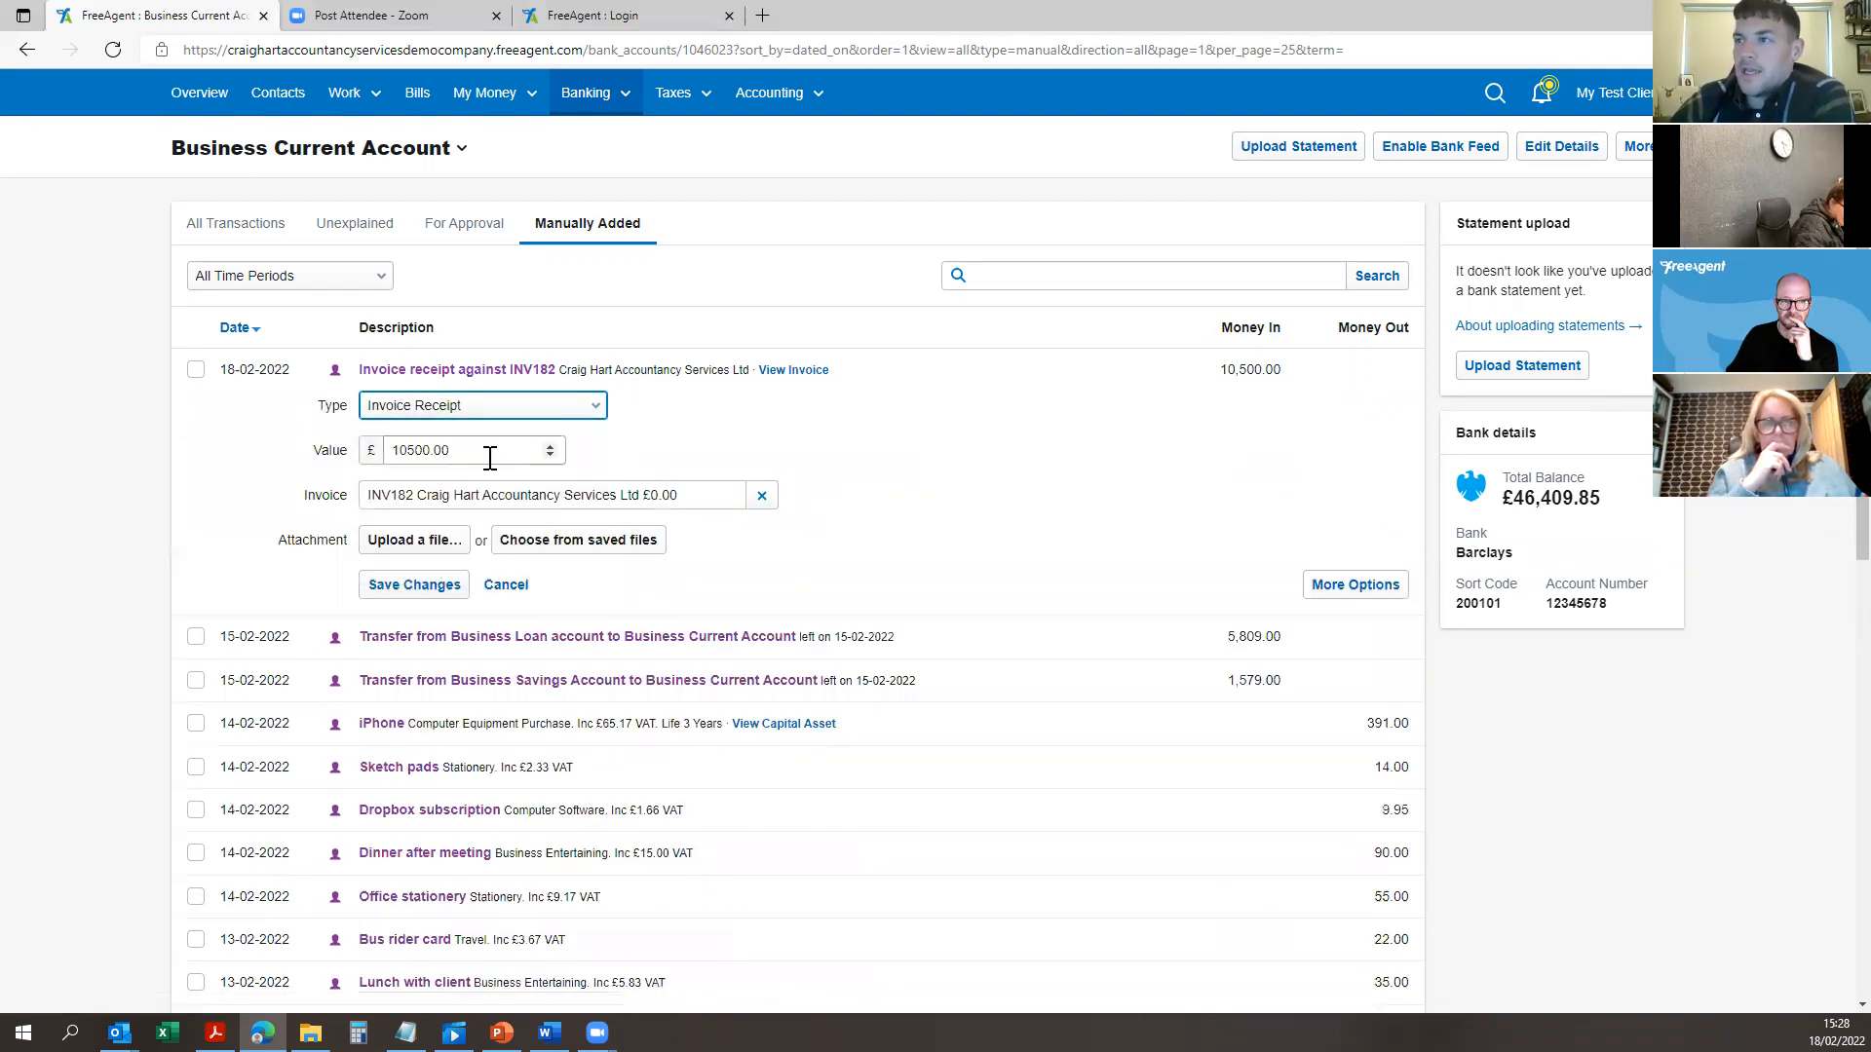
left_click(479, 408)
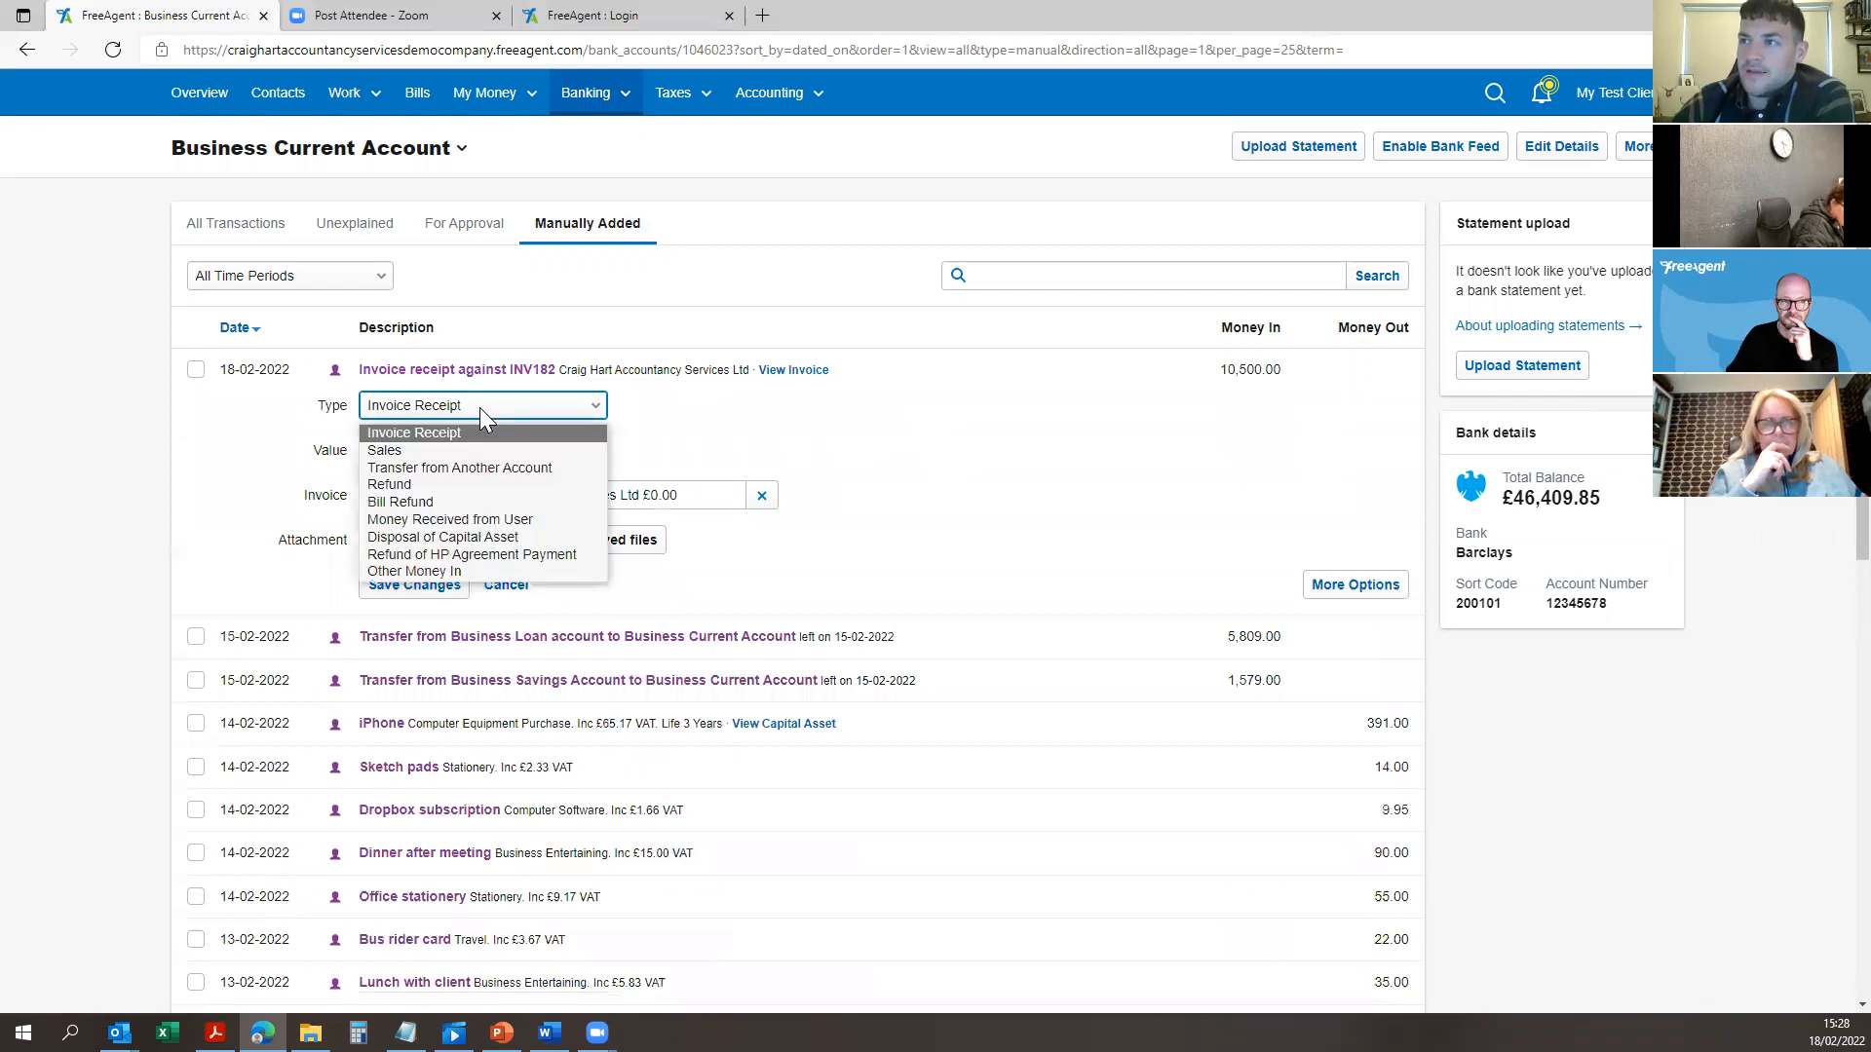
left_click(480, 407)
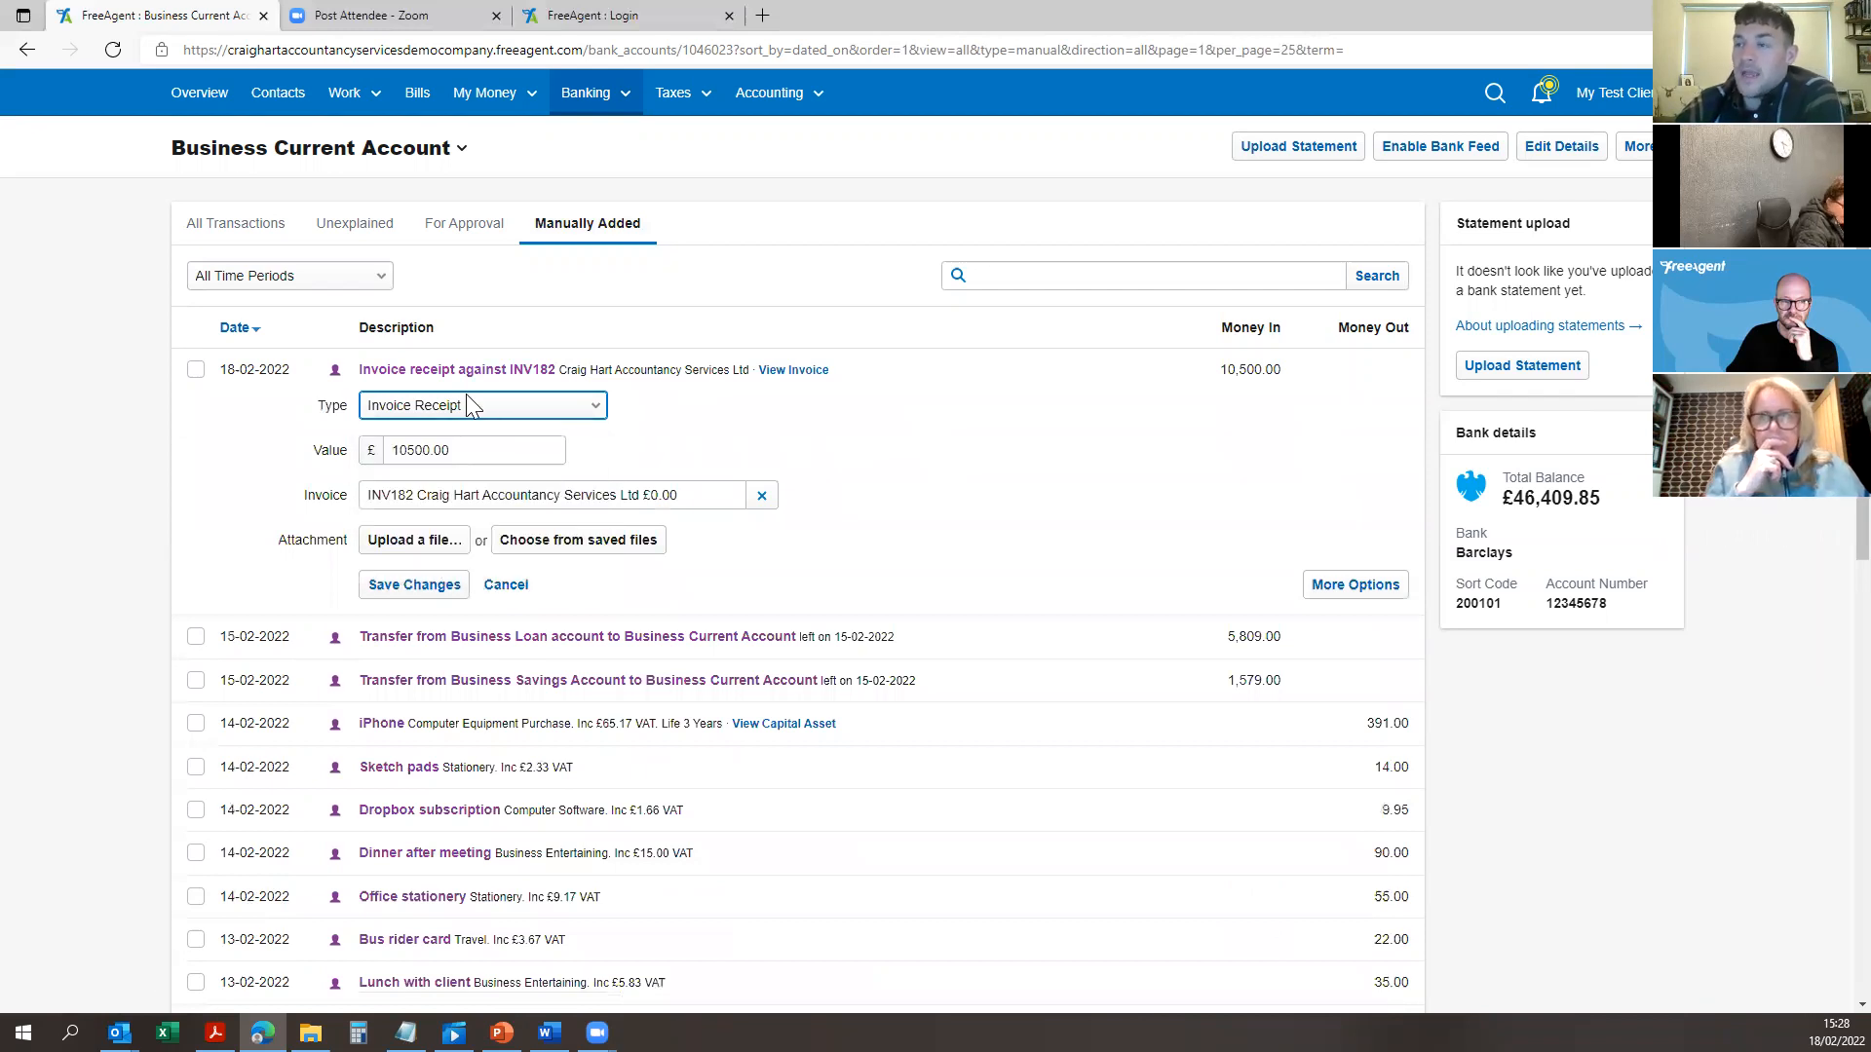
left_click(469, 405)
left_click(450, 433)
Step: Try reallocating the receipt from INV182 to INV008, then open its full edit page
left_click(711, 495)
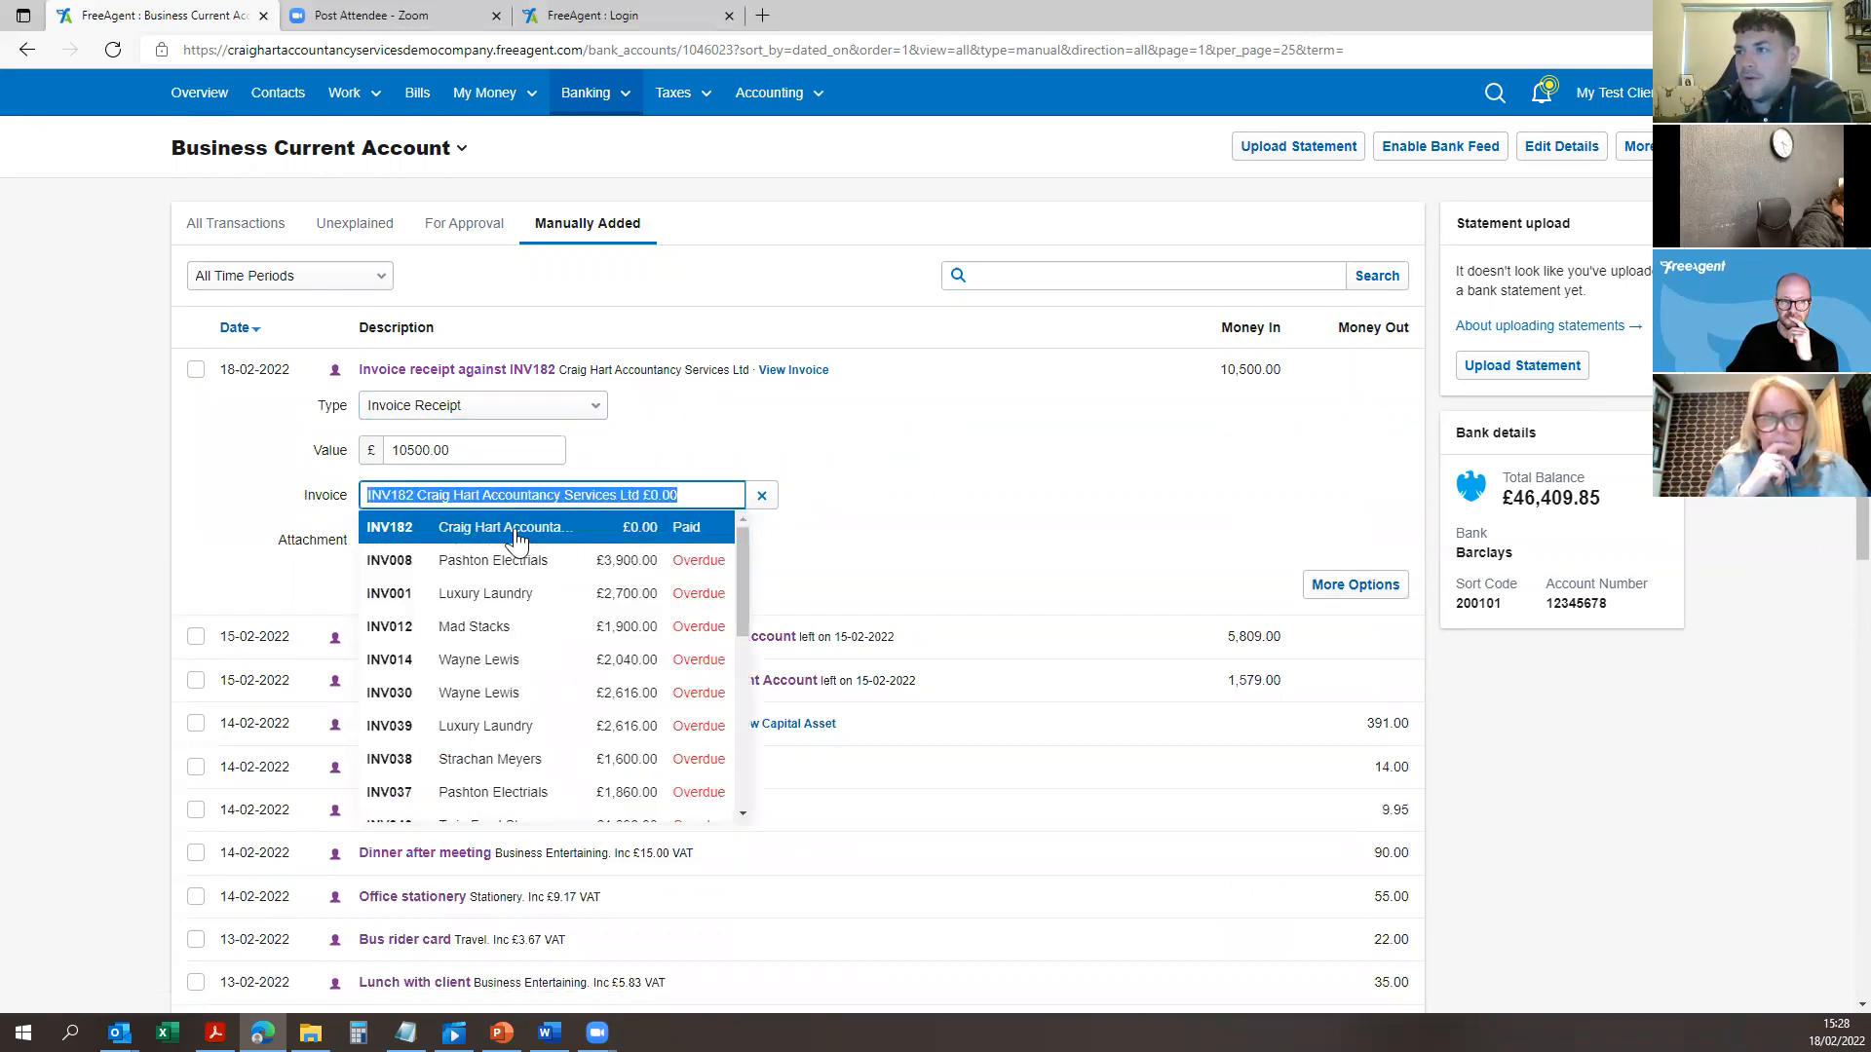
left_click(516, 536)
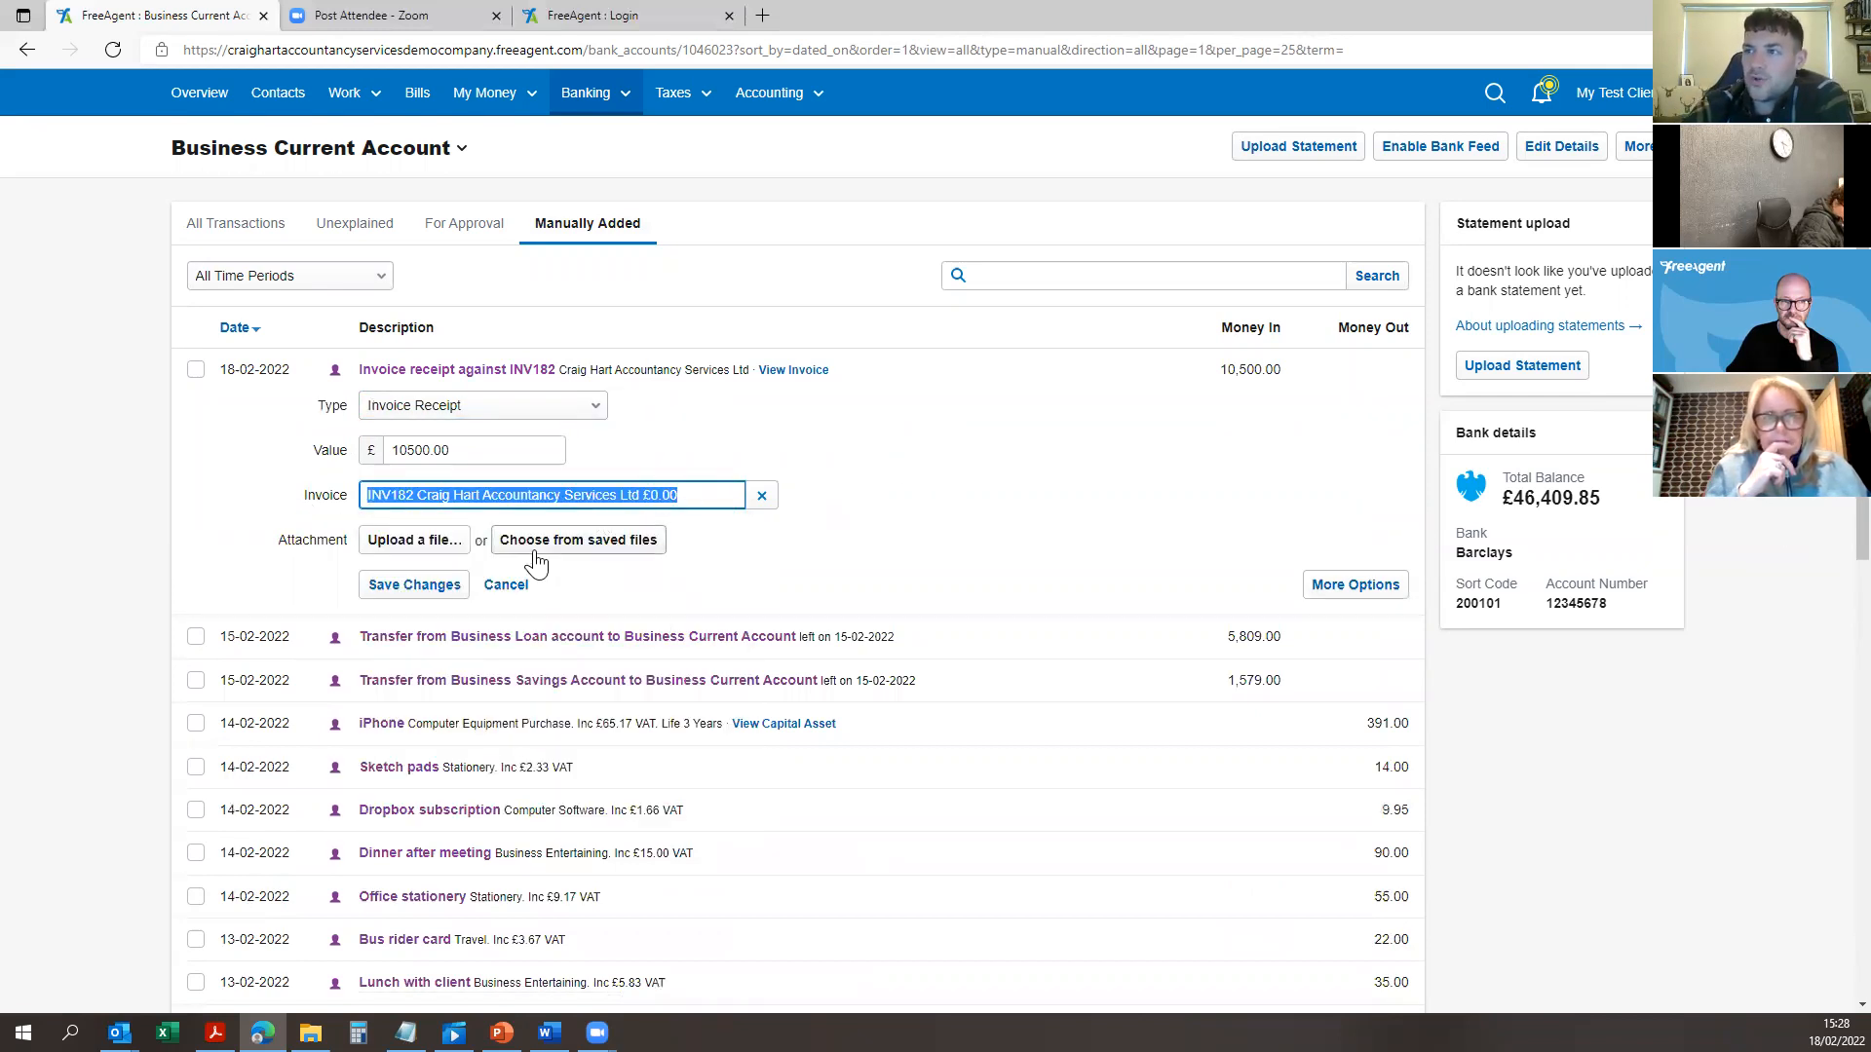
left_click(760, 498)
left_click(591, 499)
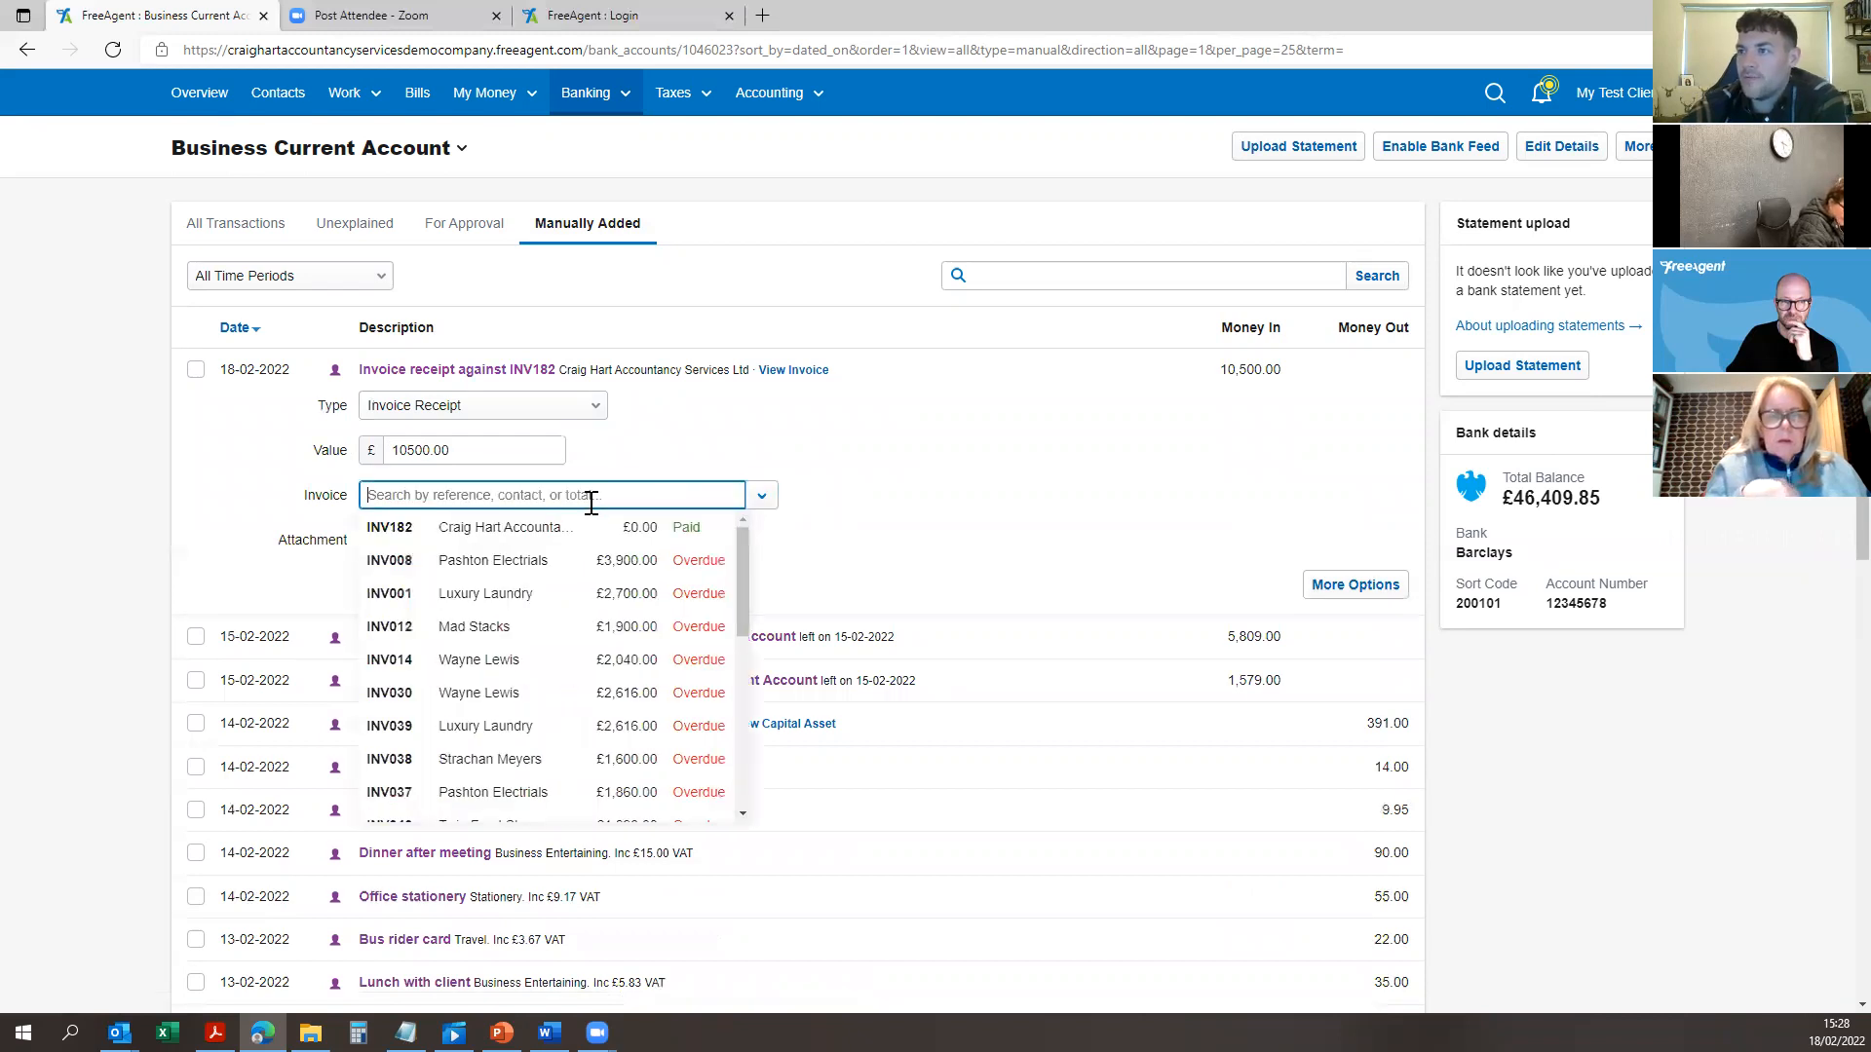
left_click(645, 573)
left_click(419, 587)
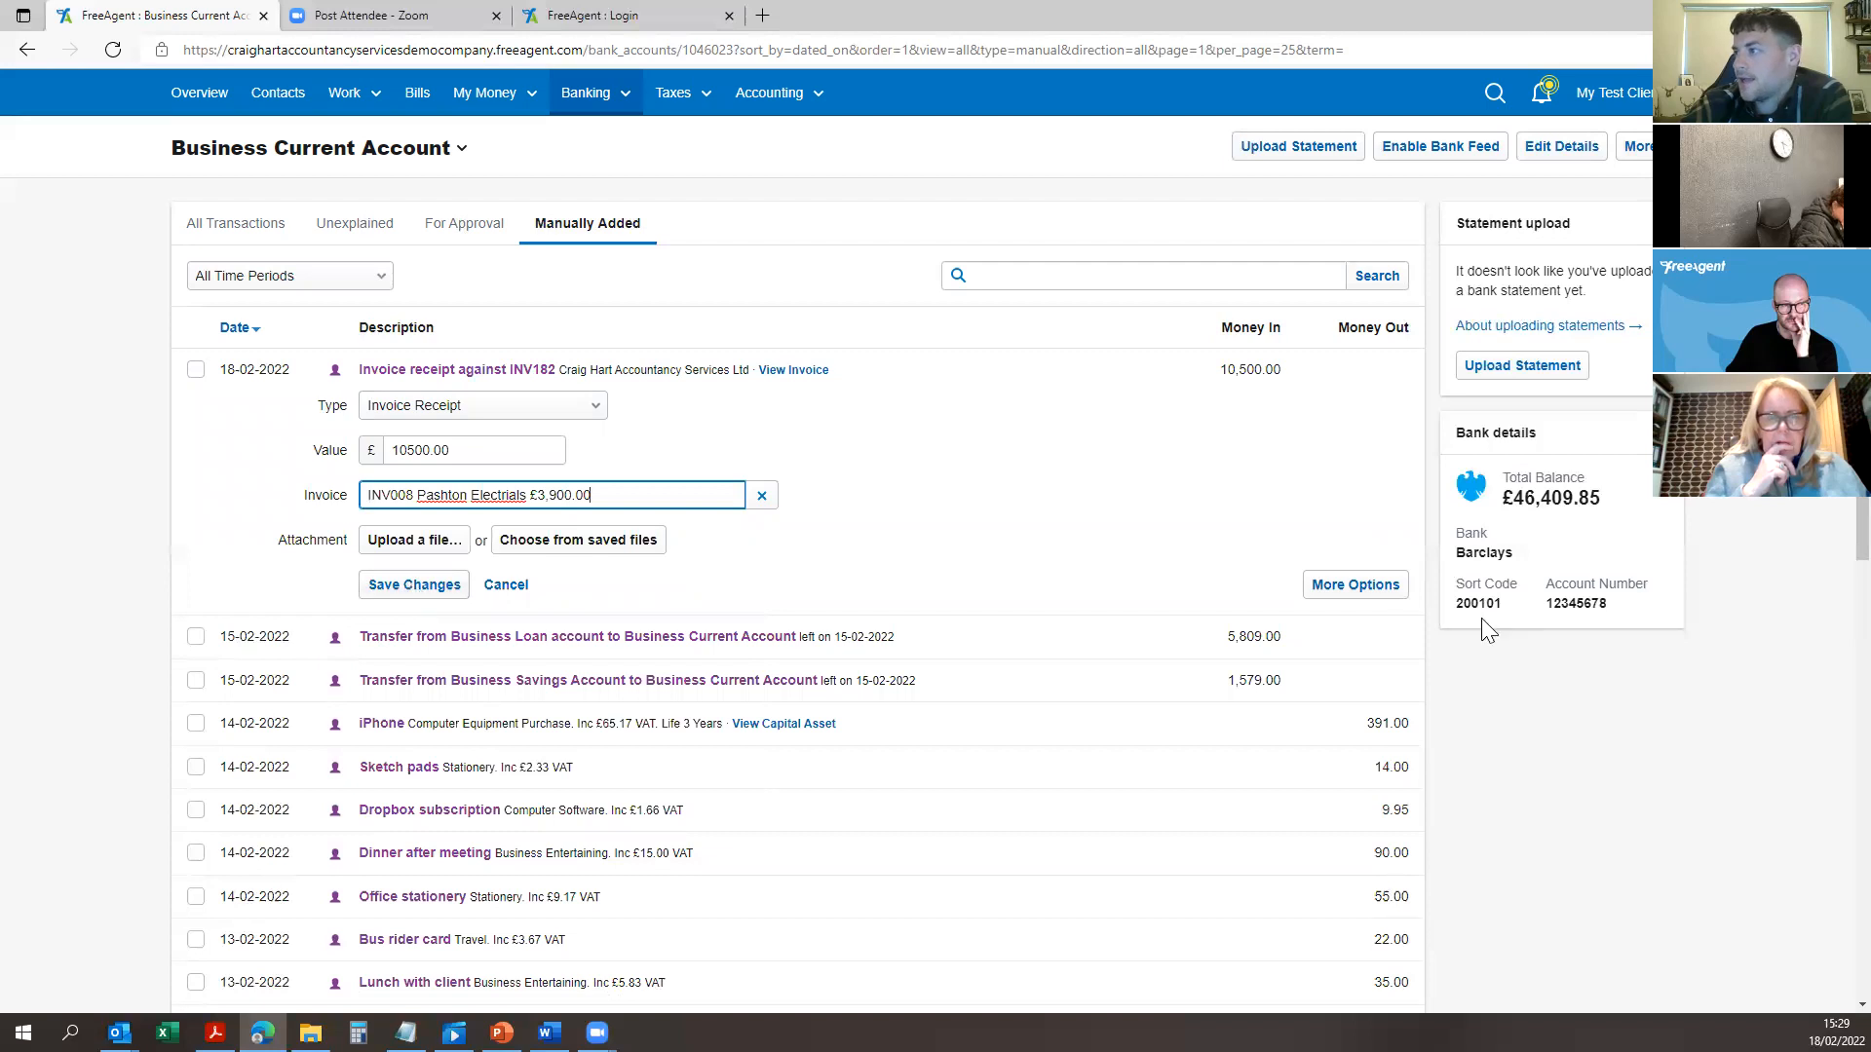
left_click(1317, 589)
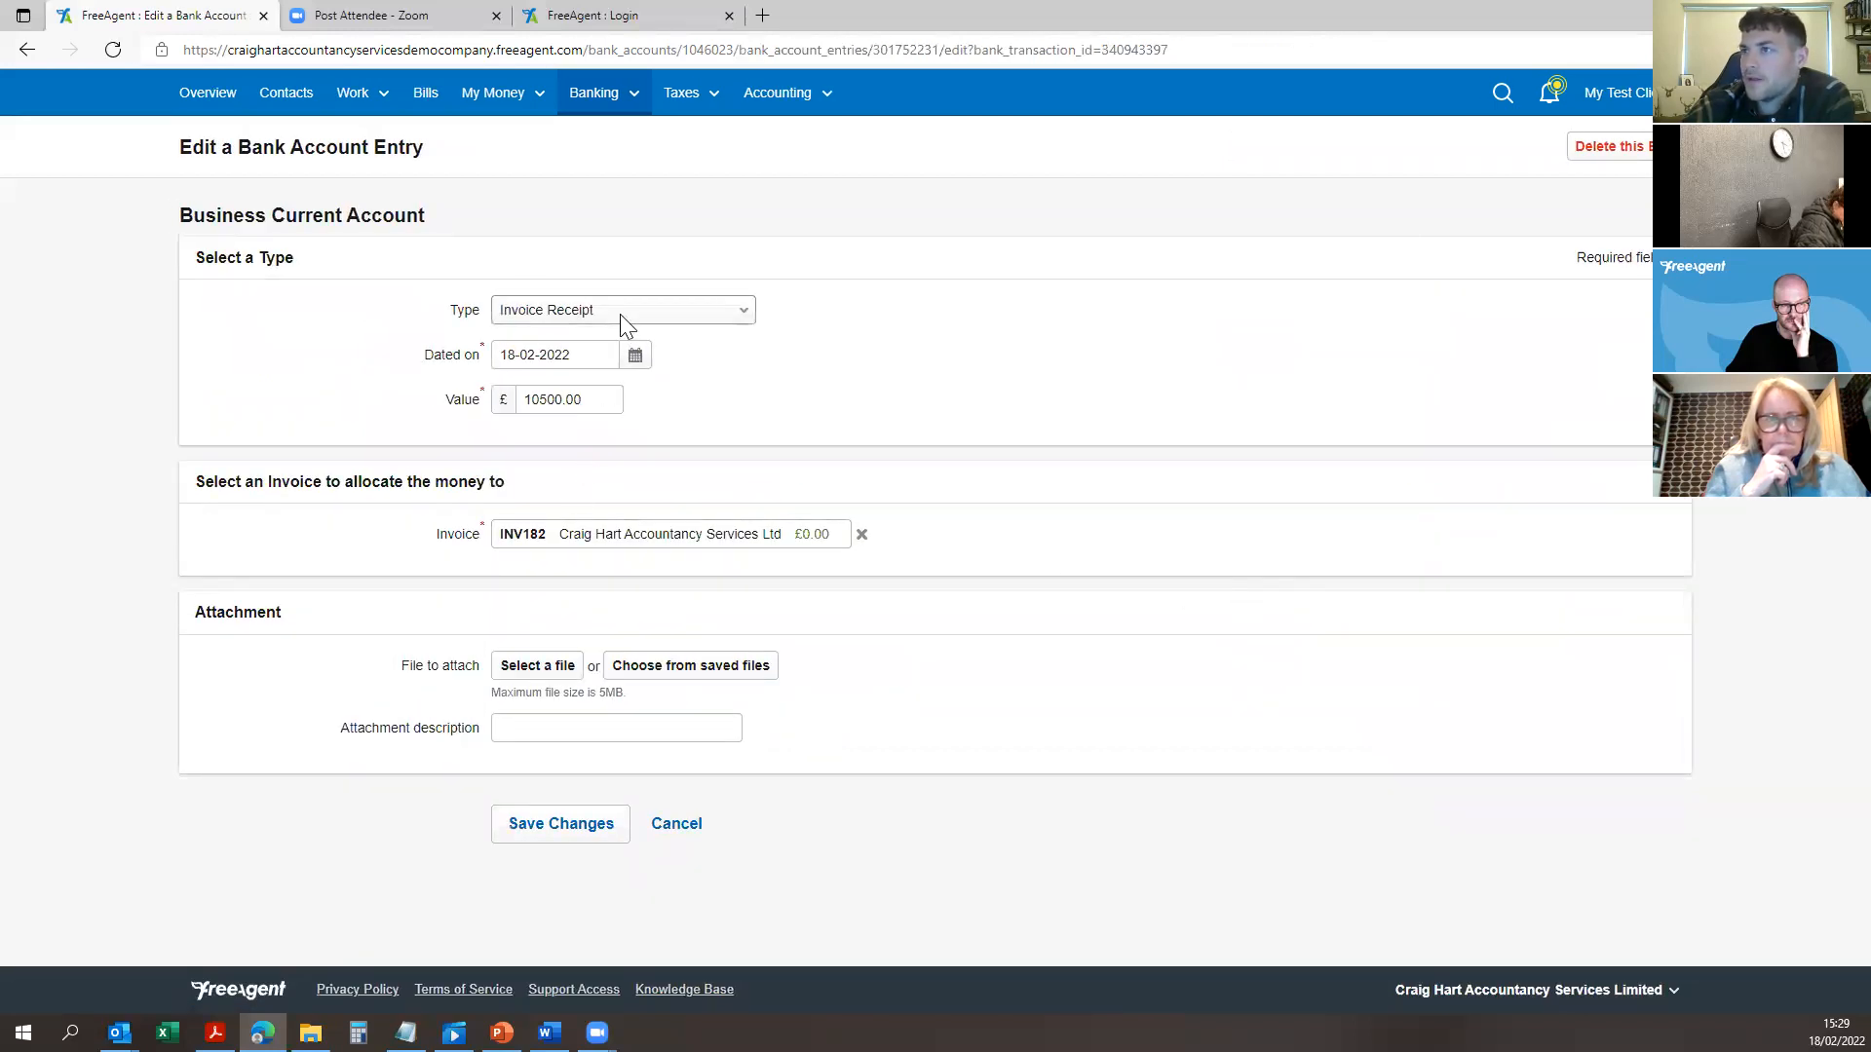
left_click(26, 52)
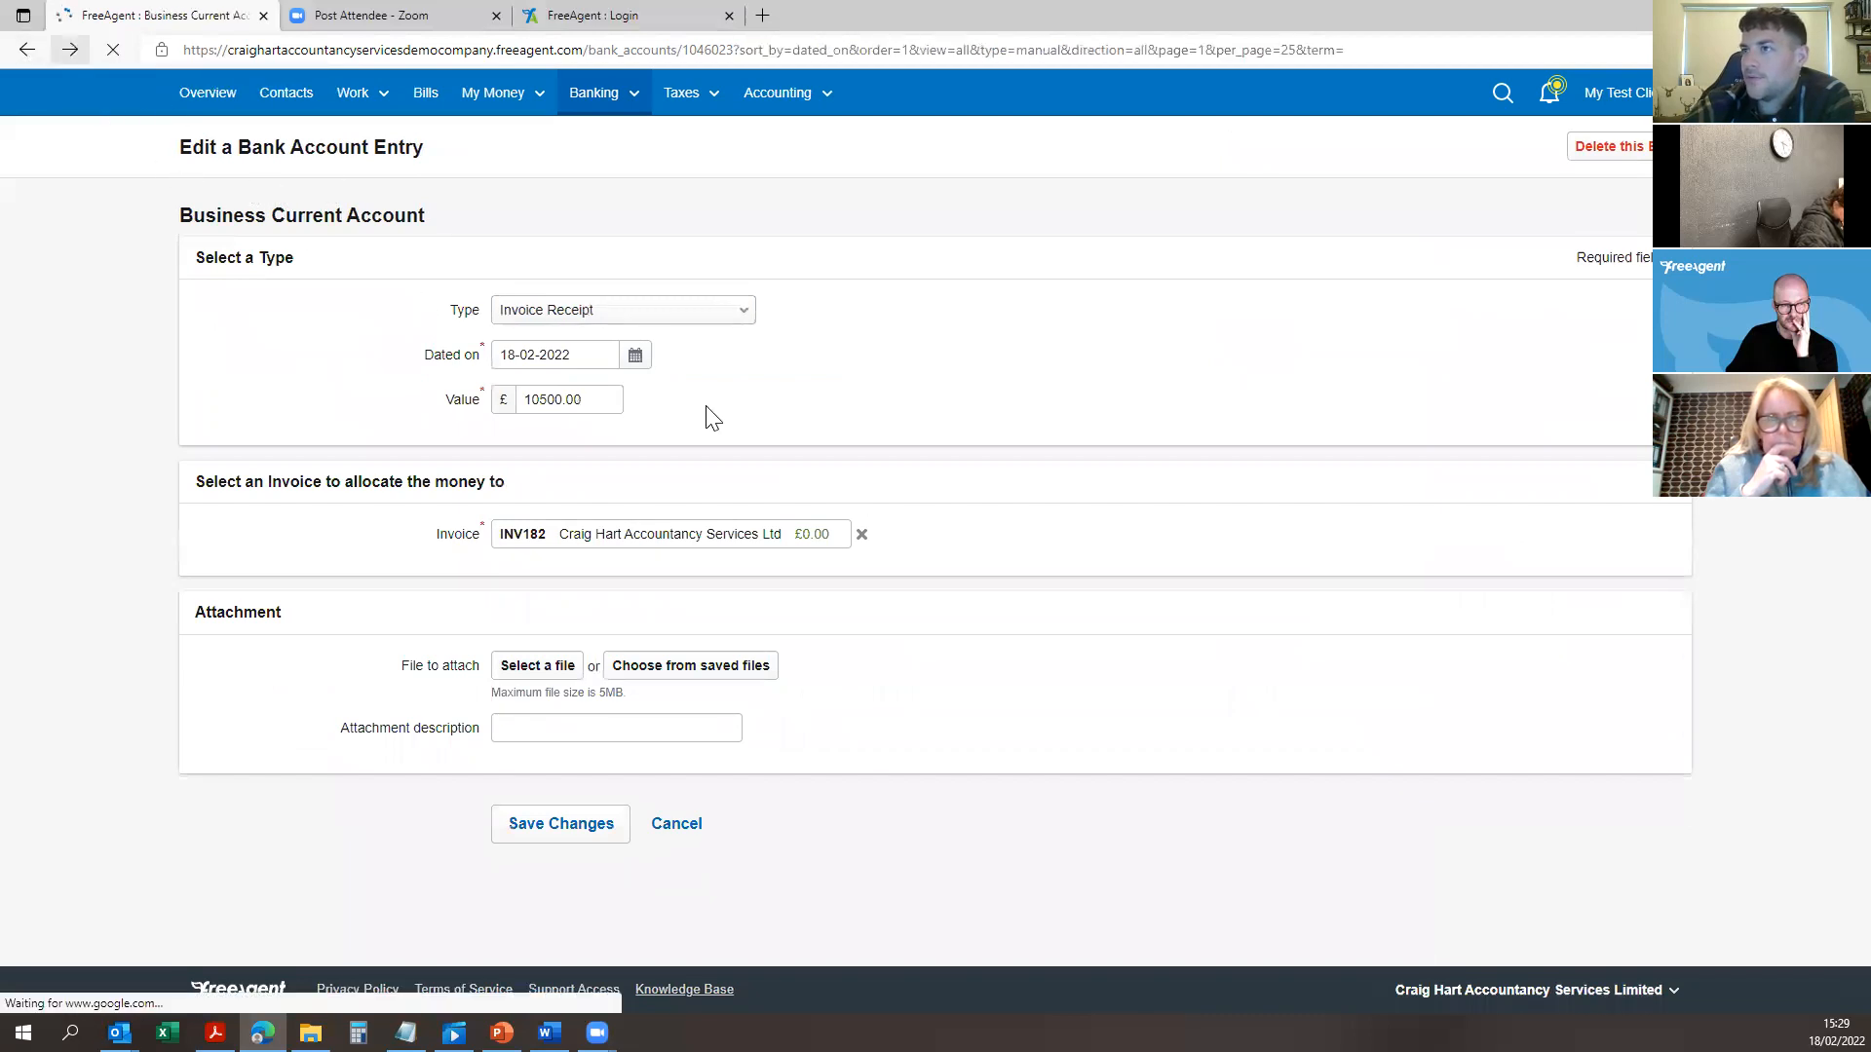
Step: Reallocate the £10,500 INV182 receipt to INV008, which triggers the over-value error
left_click(394, 375)
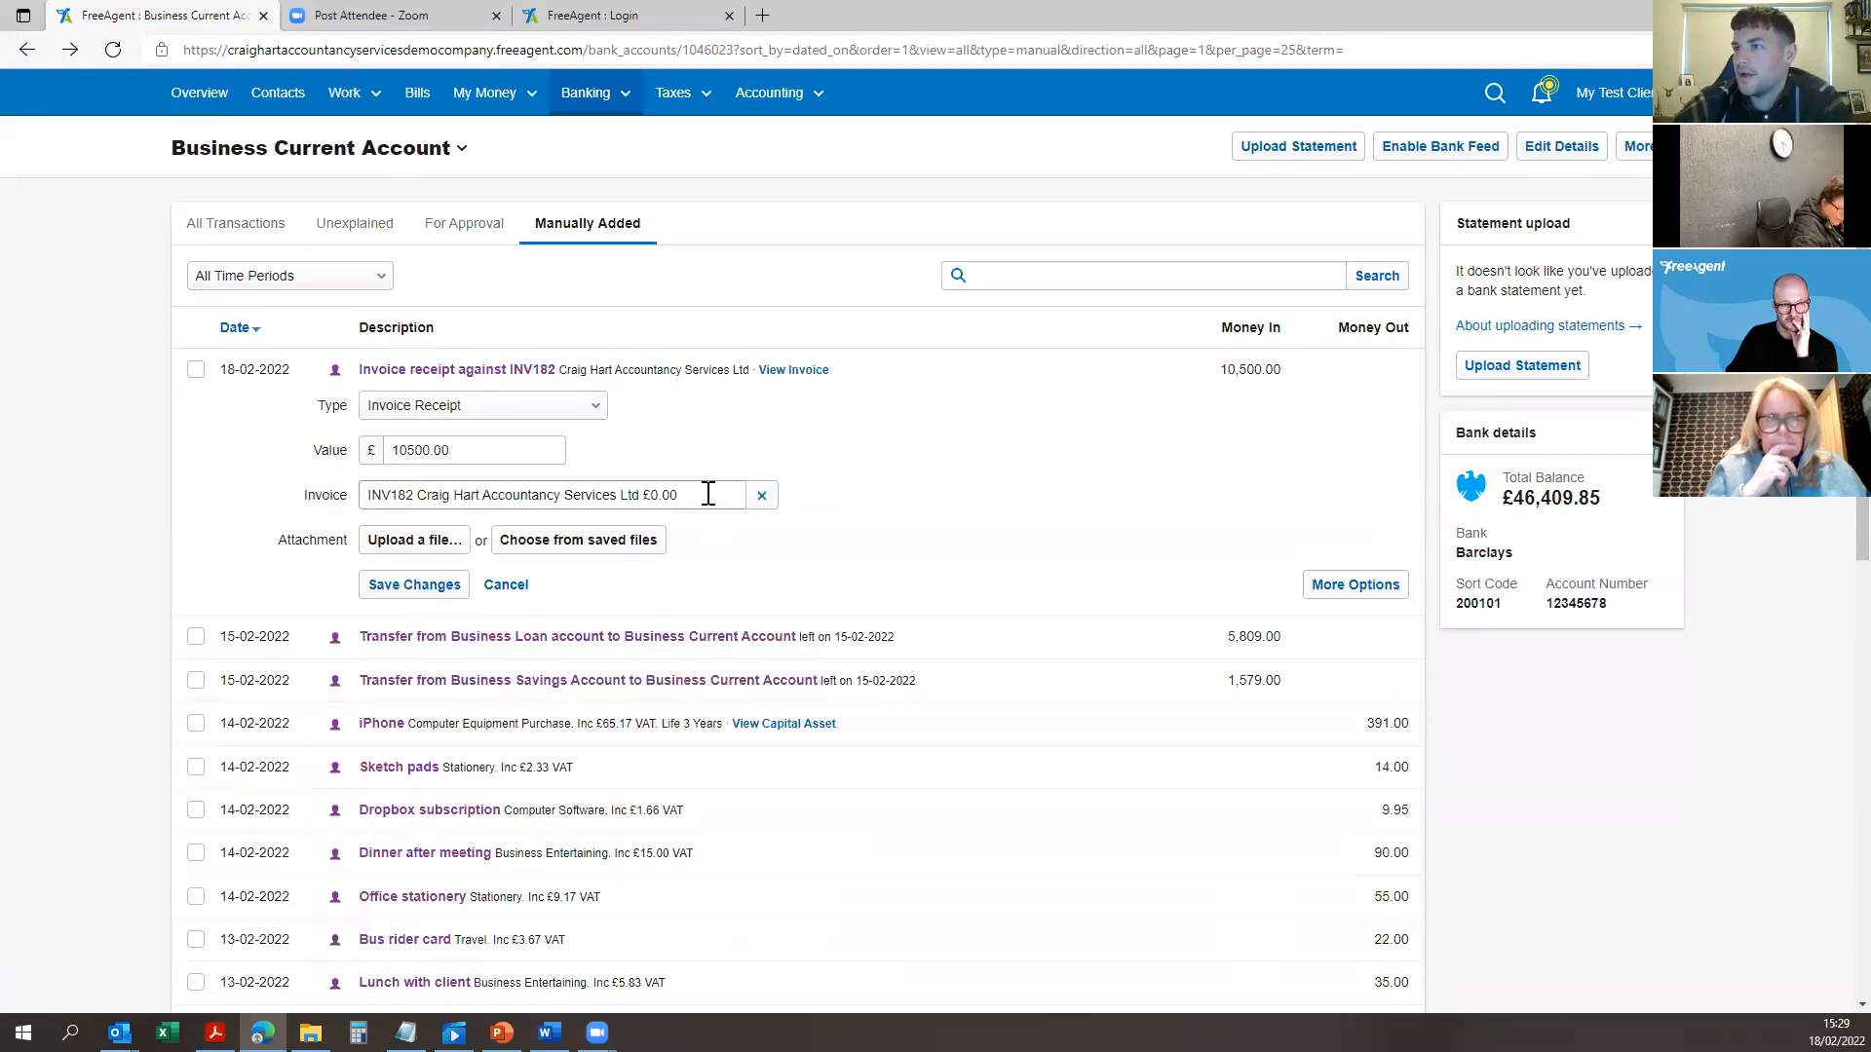
left_click(687, 492)
left_click(712, 556)
left_click(404, 585)
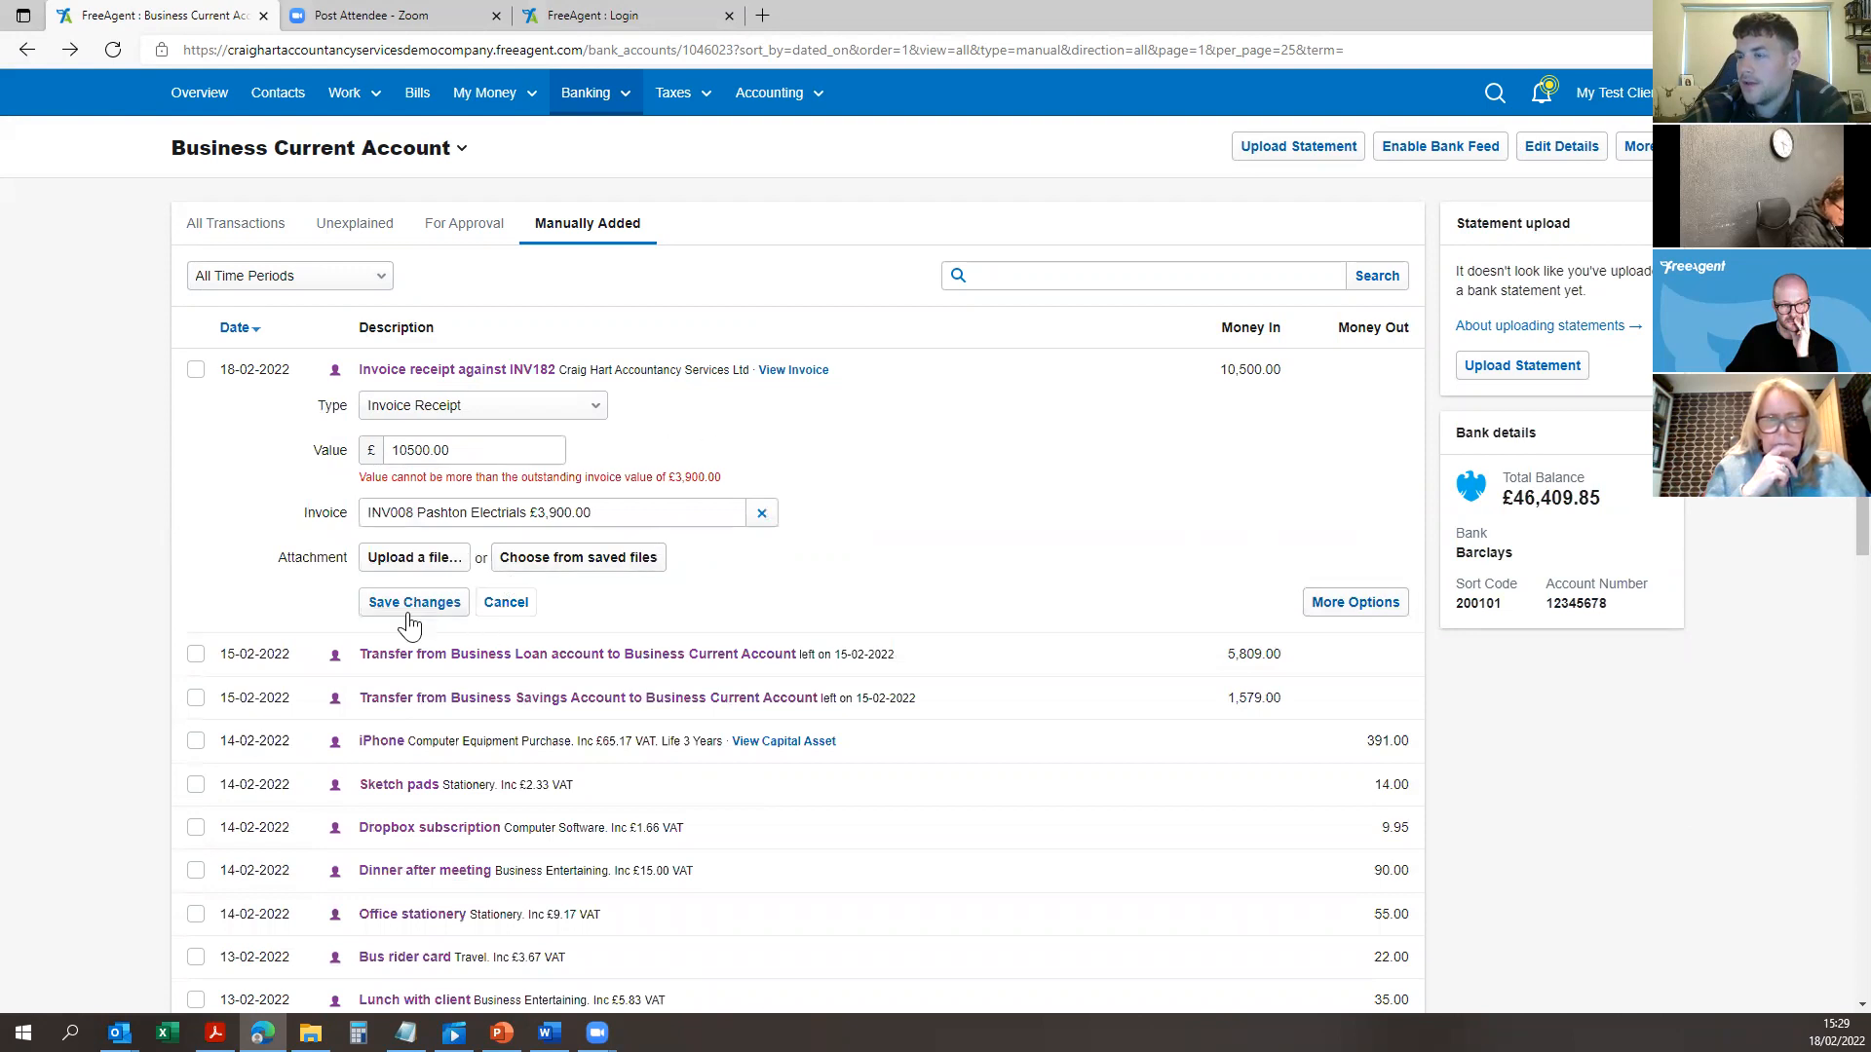
Step: Try saving the receipt against INV001 Luxury Laundry, then open the entry's full edit page
left_click(699, 505)
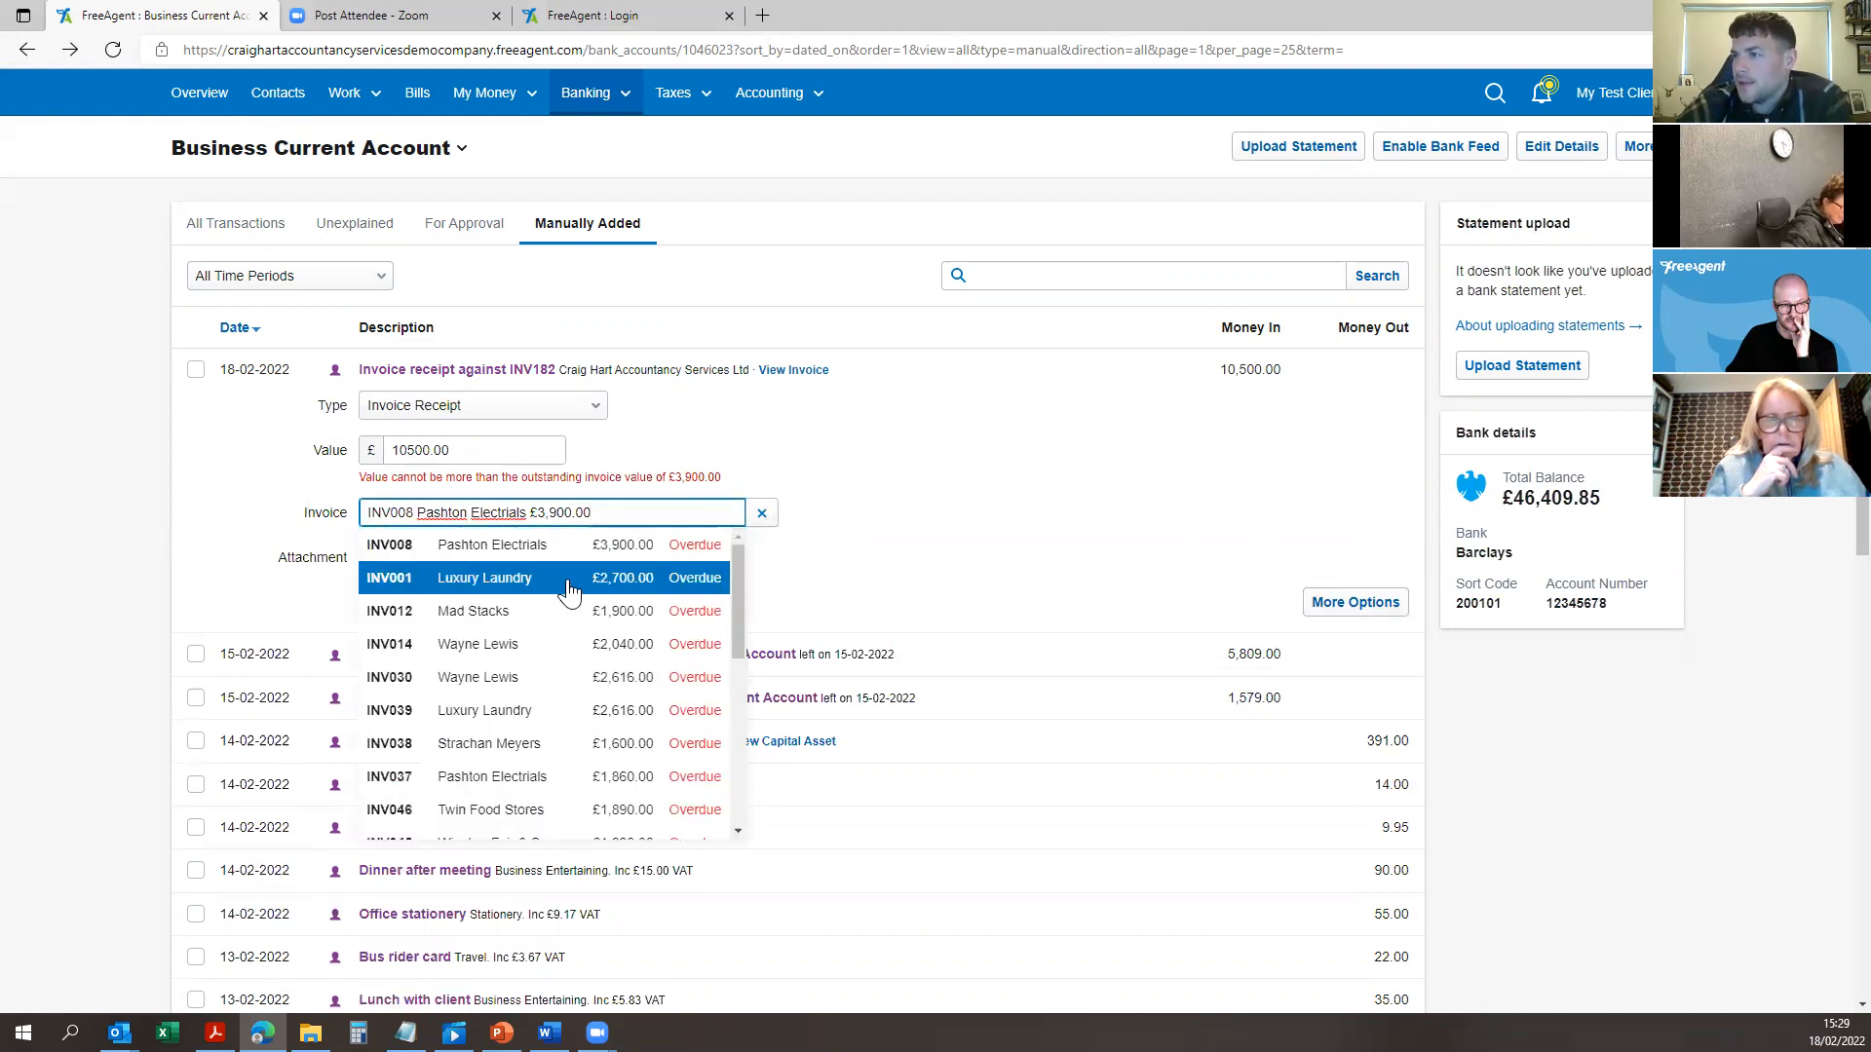
left_click(672, 578)
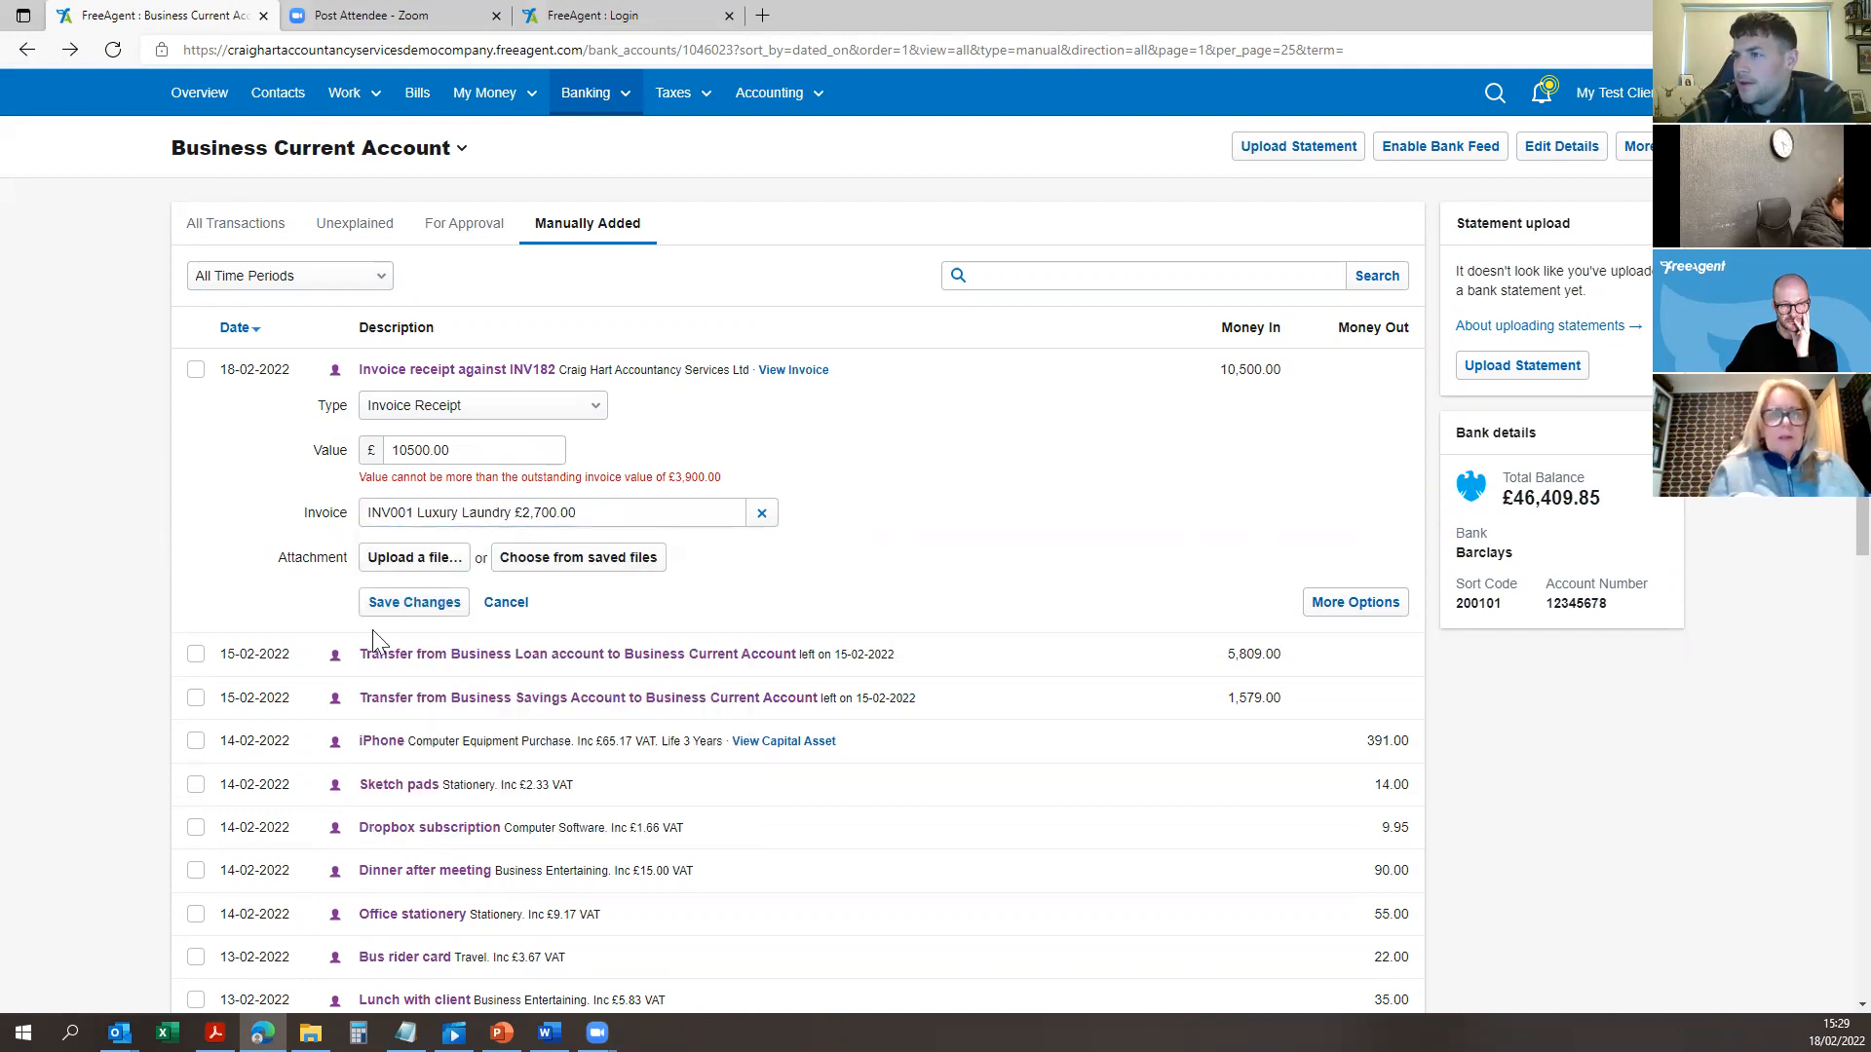
left_click(421, 608)
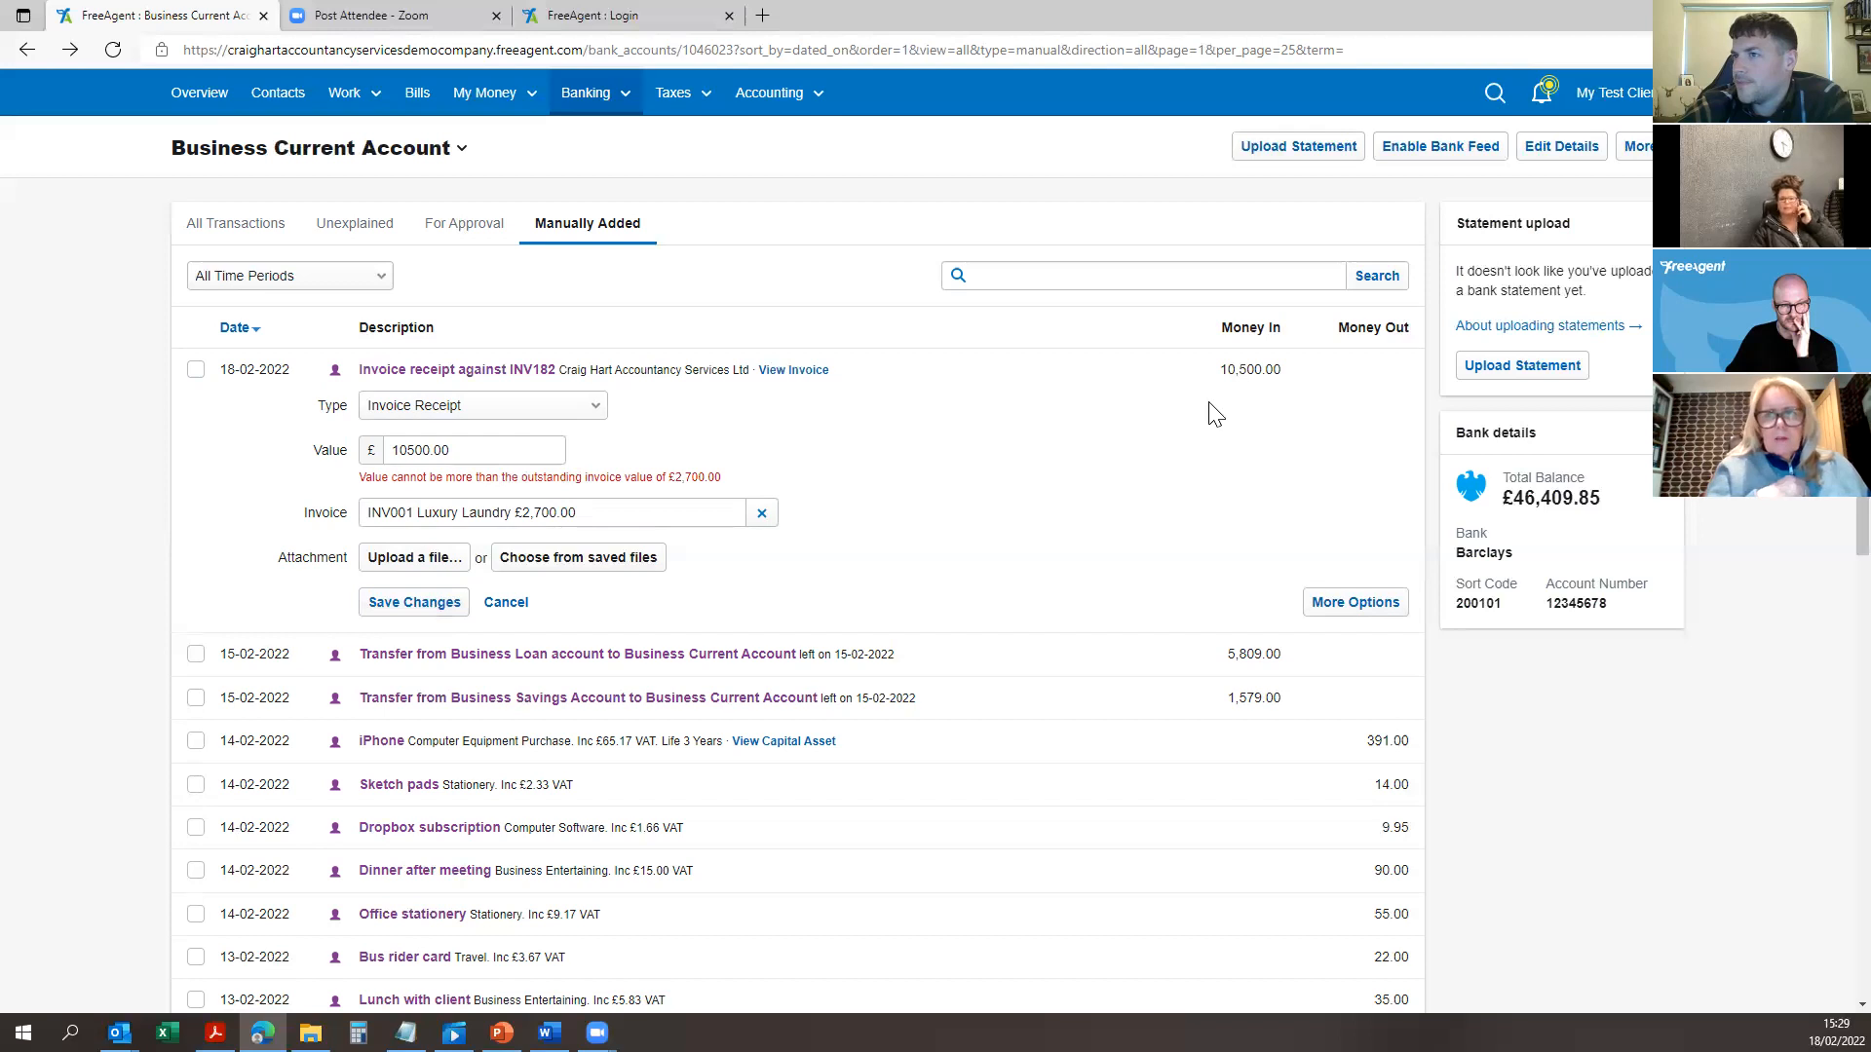
left_click(1353, 604)
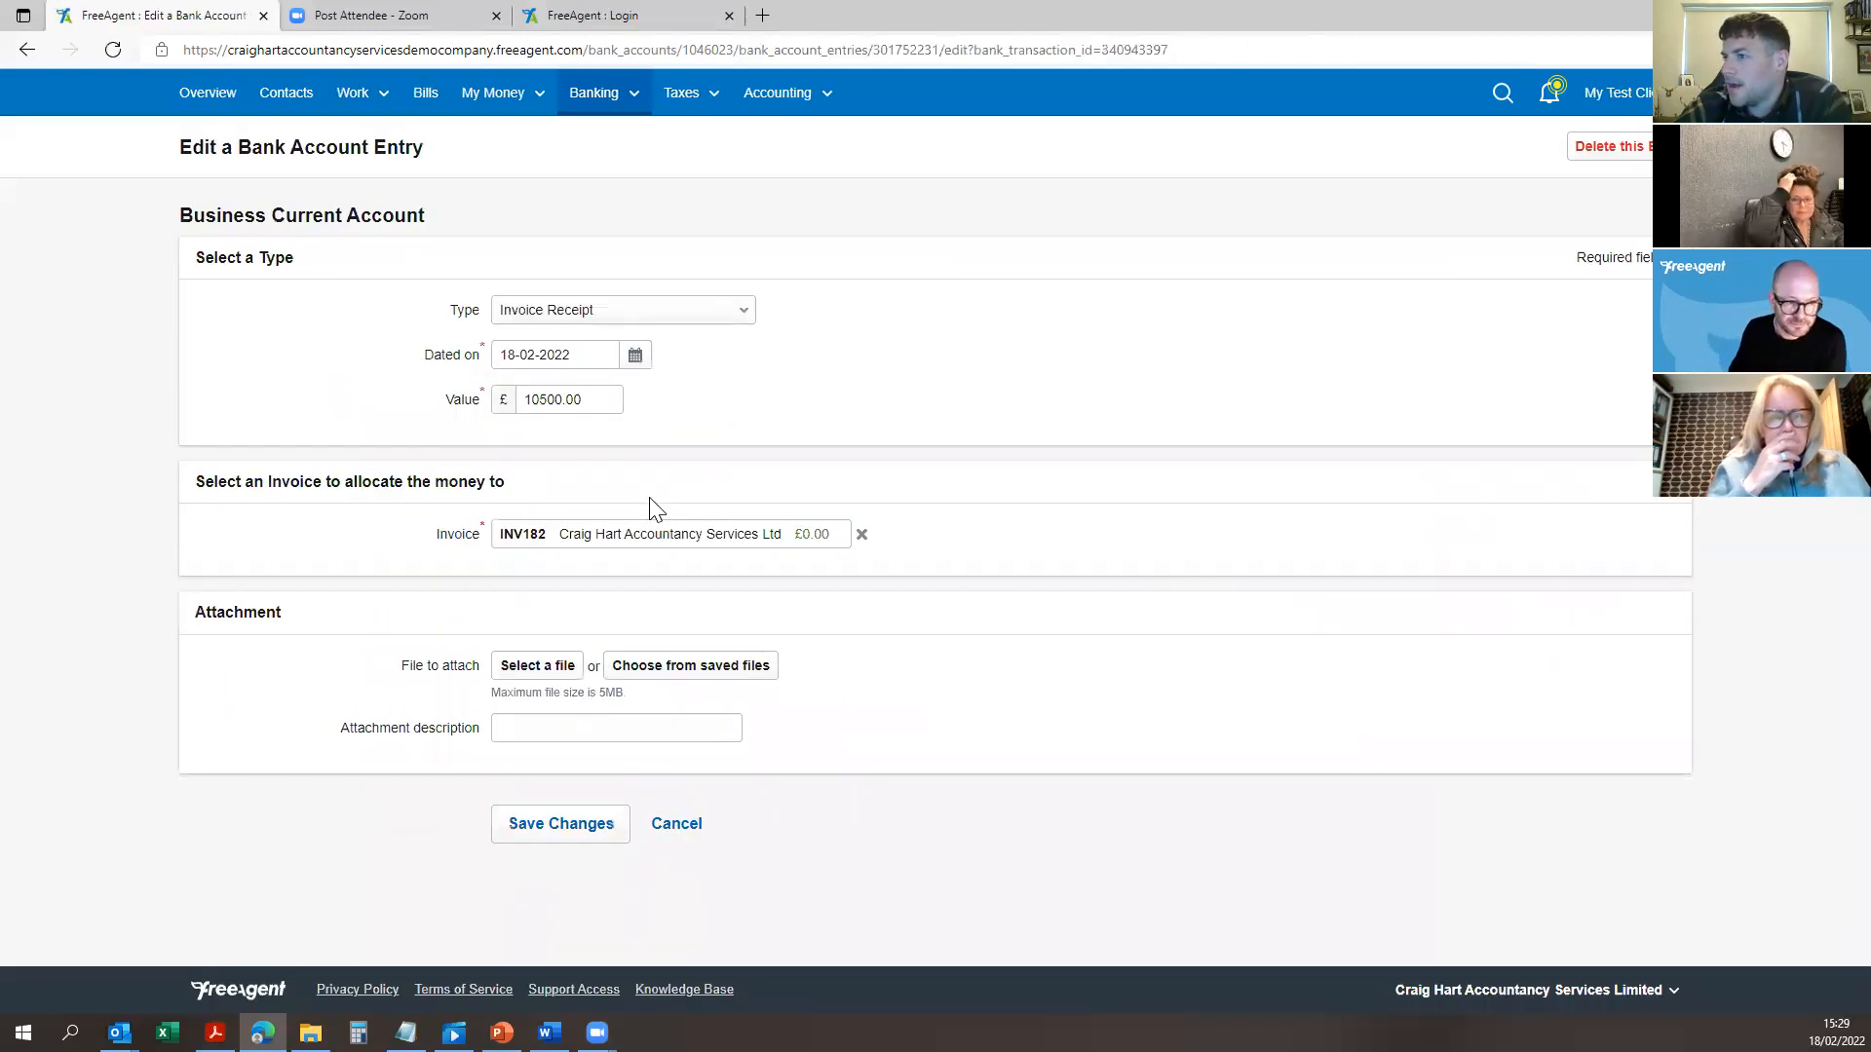
Step: Swap the receipt's allocation from INV182 to INV008 Pashton Electrials and try saving
left_click(863, 535)
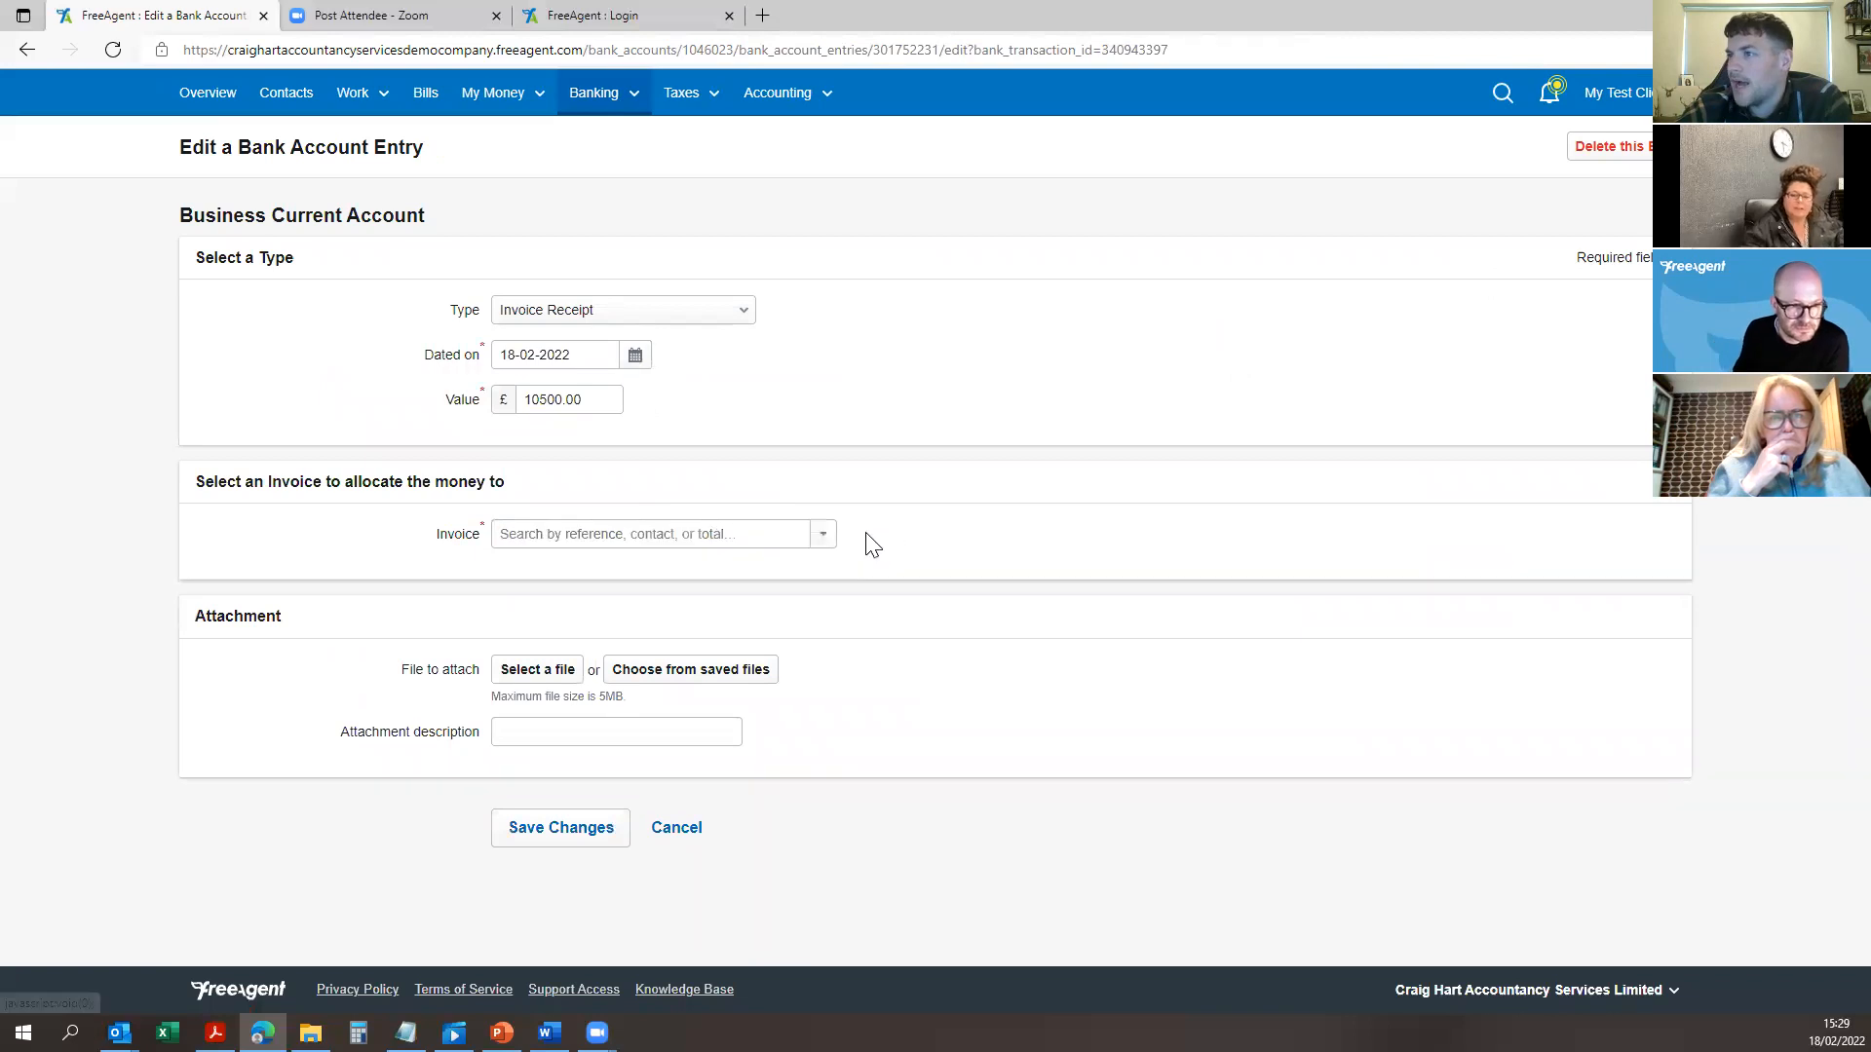
left_click(584, 534)
left_click(821, 537)
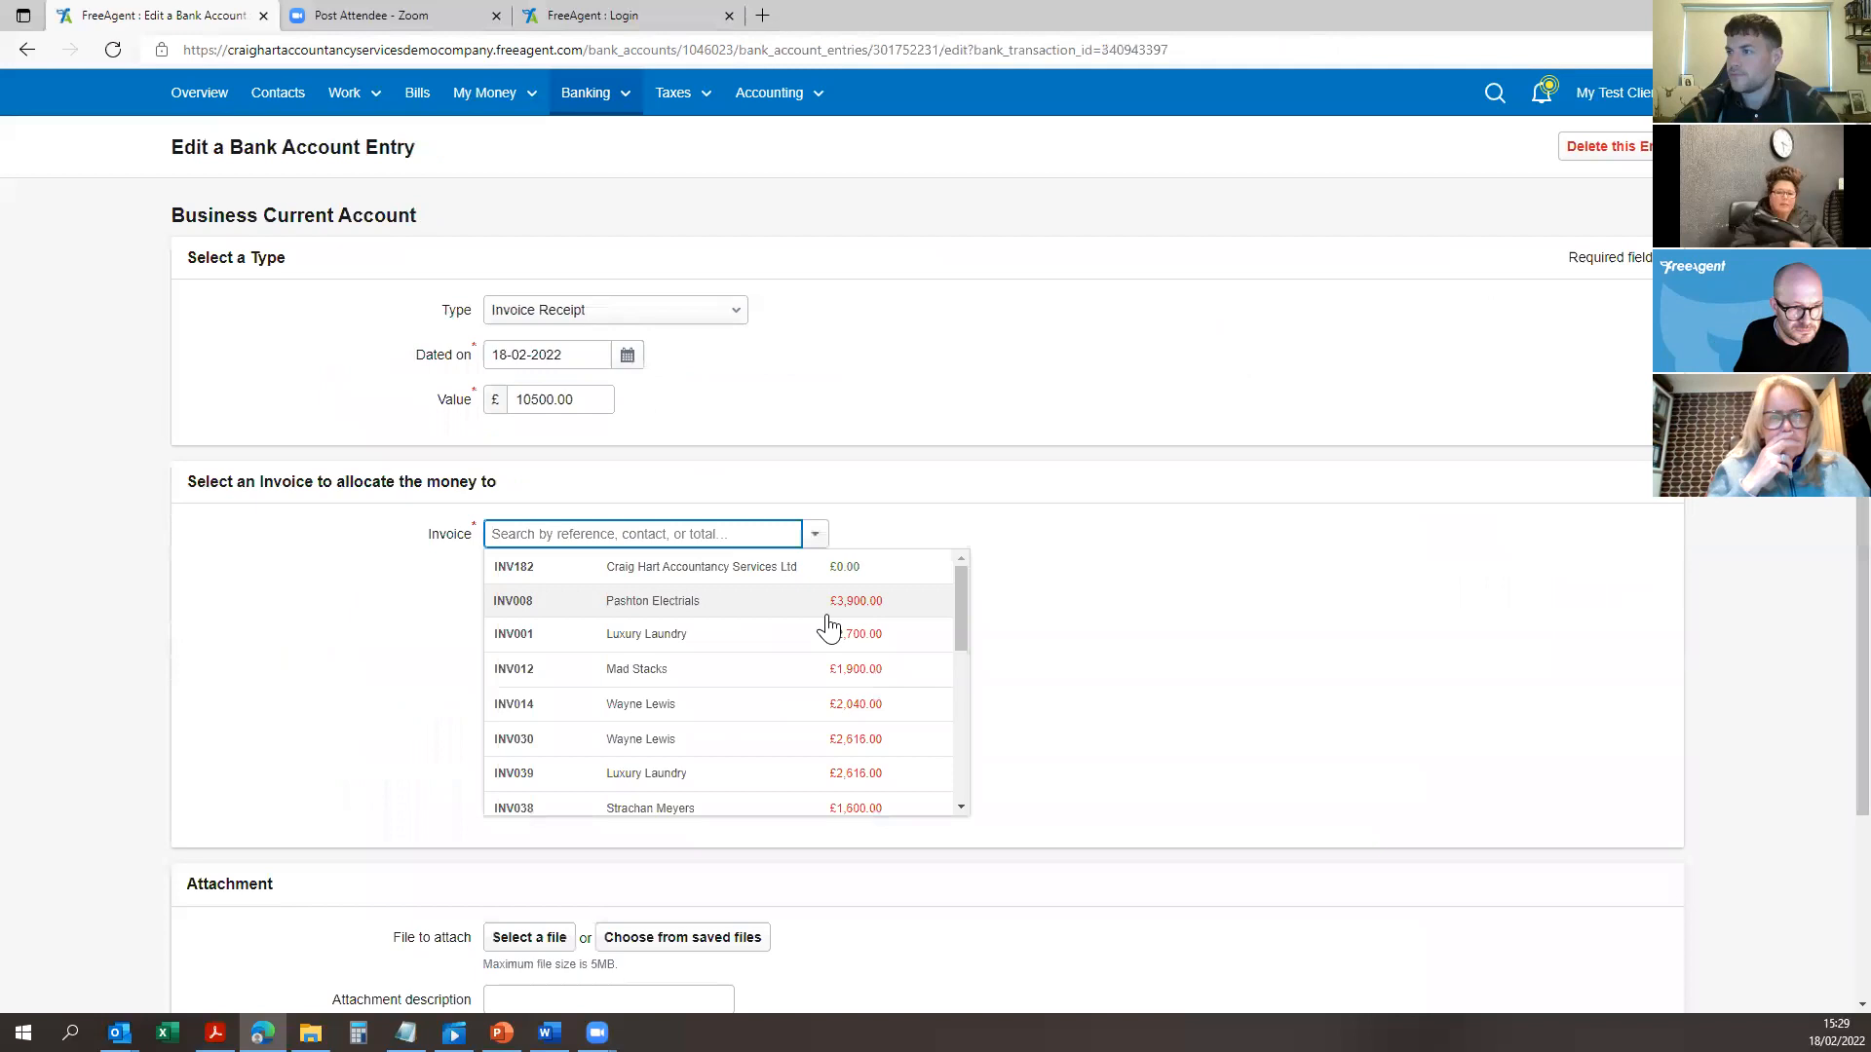
left_click(805, 604)
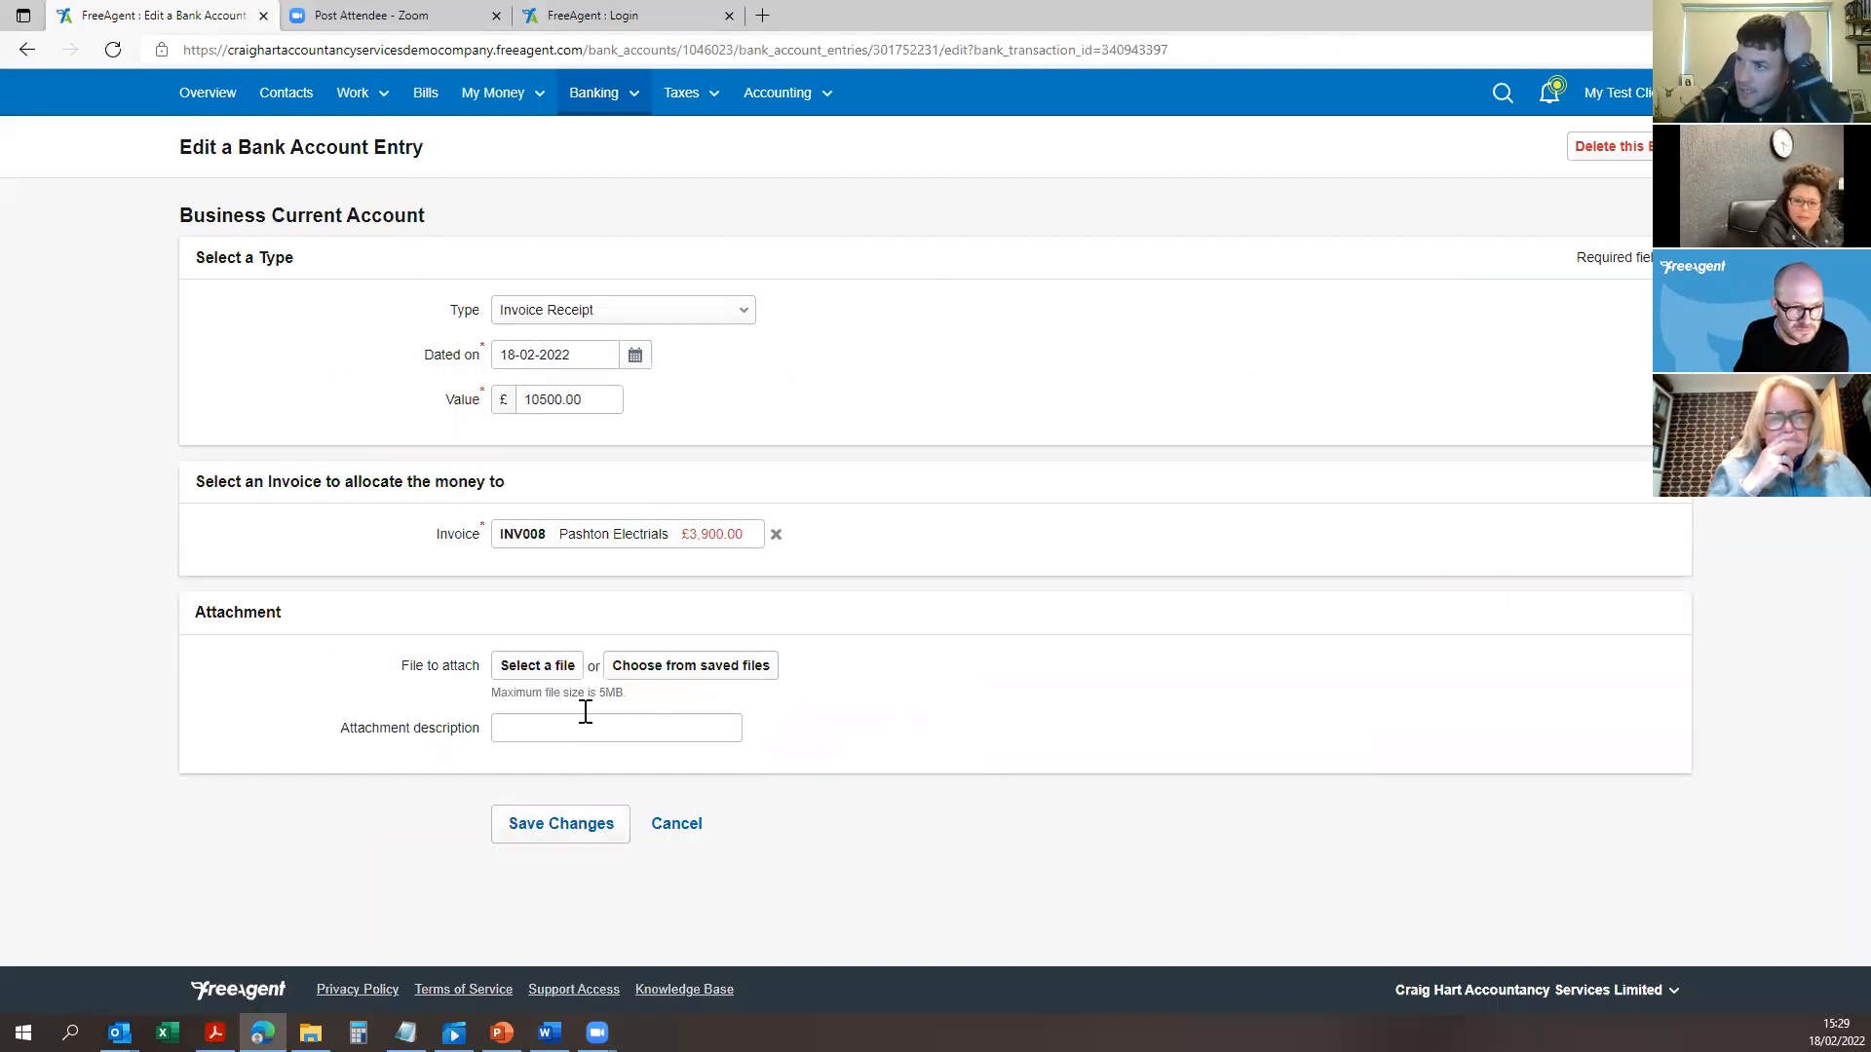
left_click(542, 836)
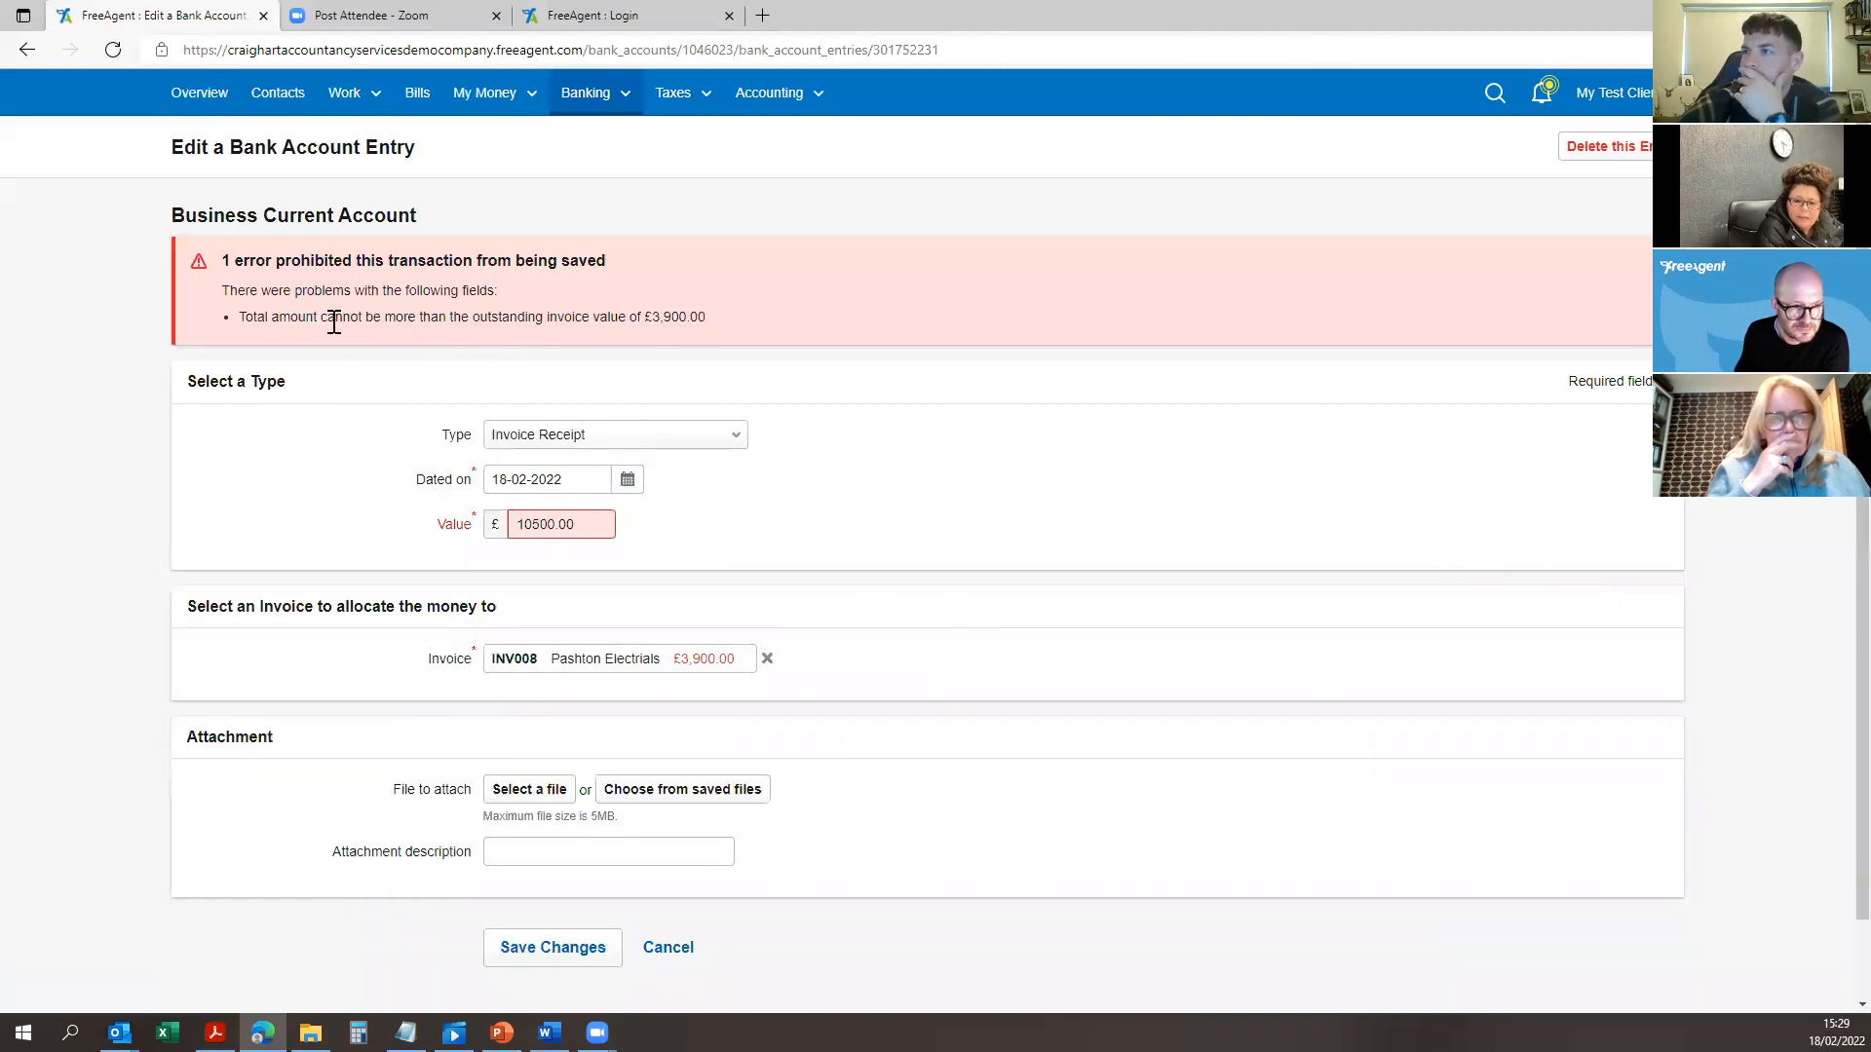
Step: Read the over-value error message, then cancel the edit back to the transactions
left_click_drag(334, 321, 727, 314)
left_click(742, 333)
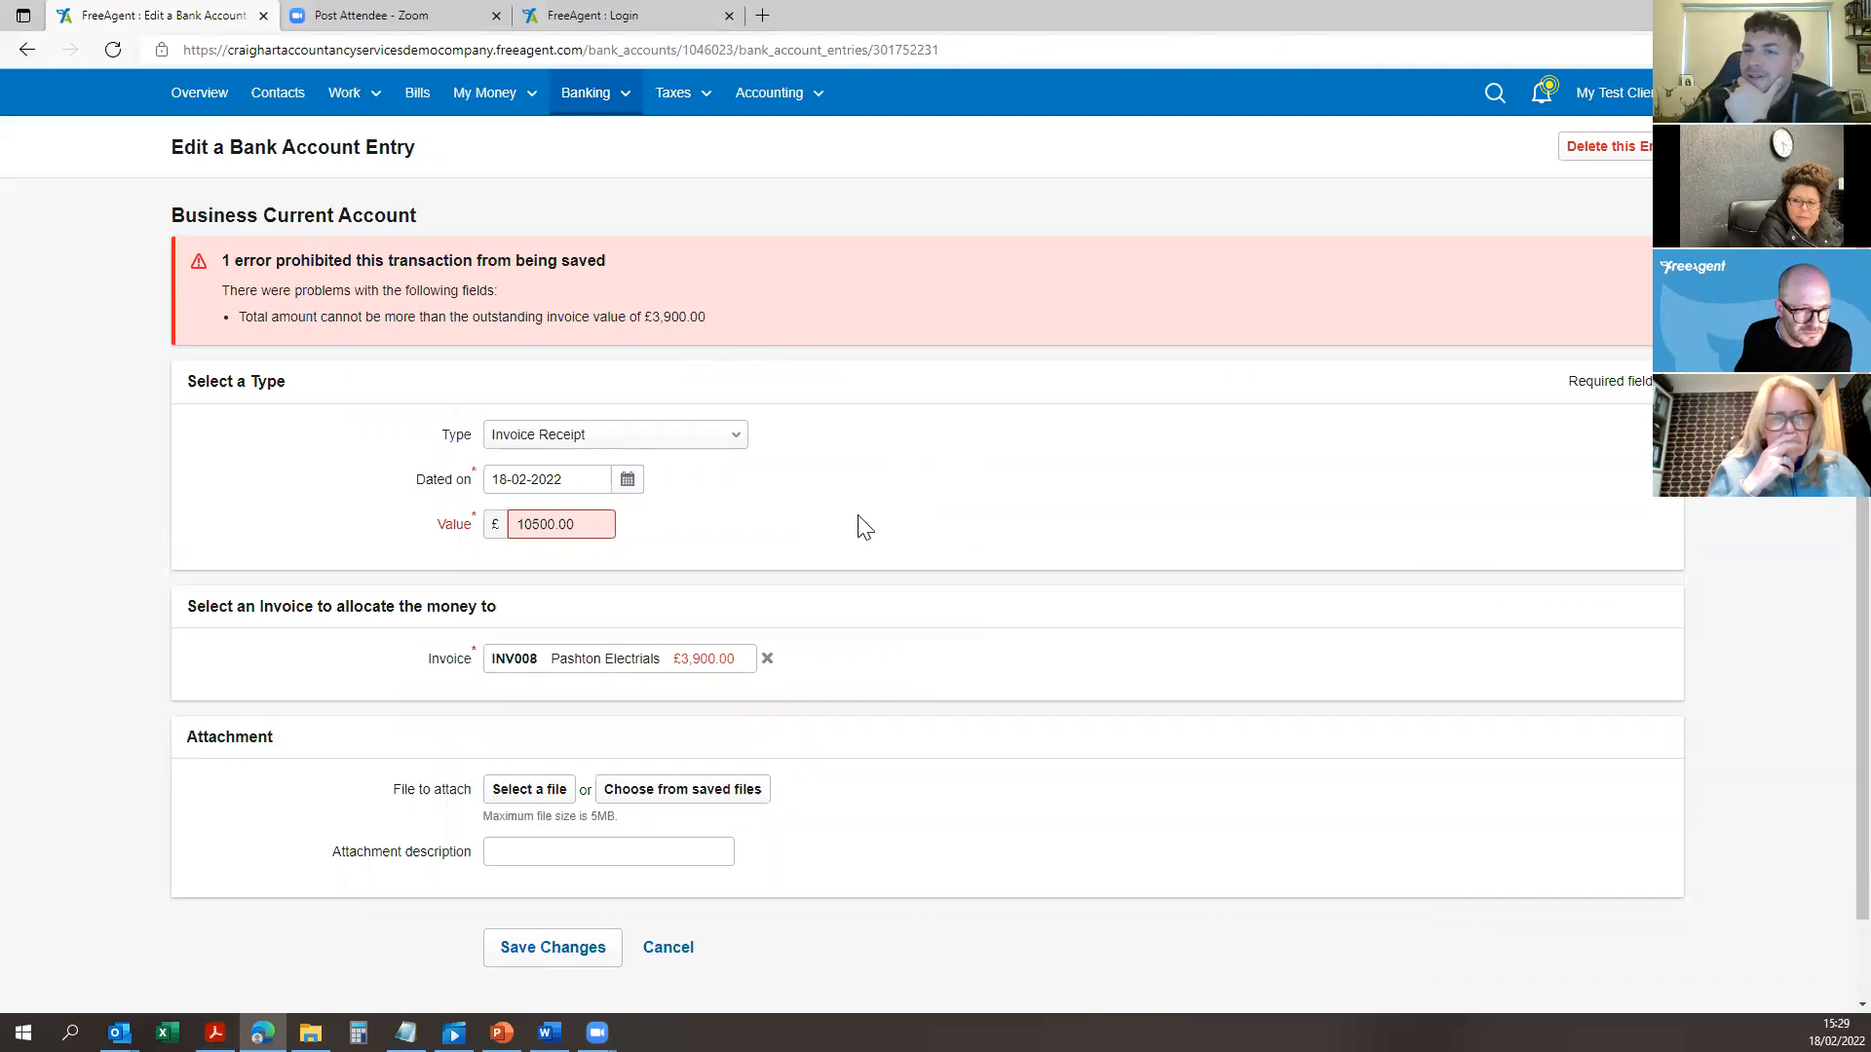
left_click(671, 953)
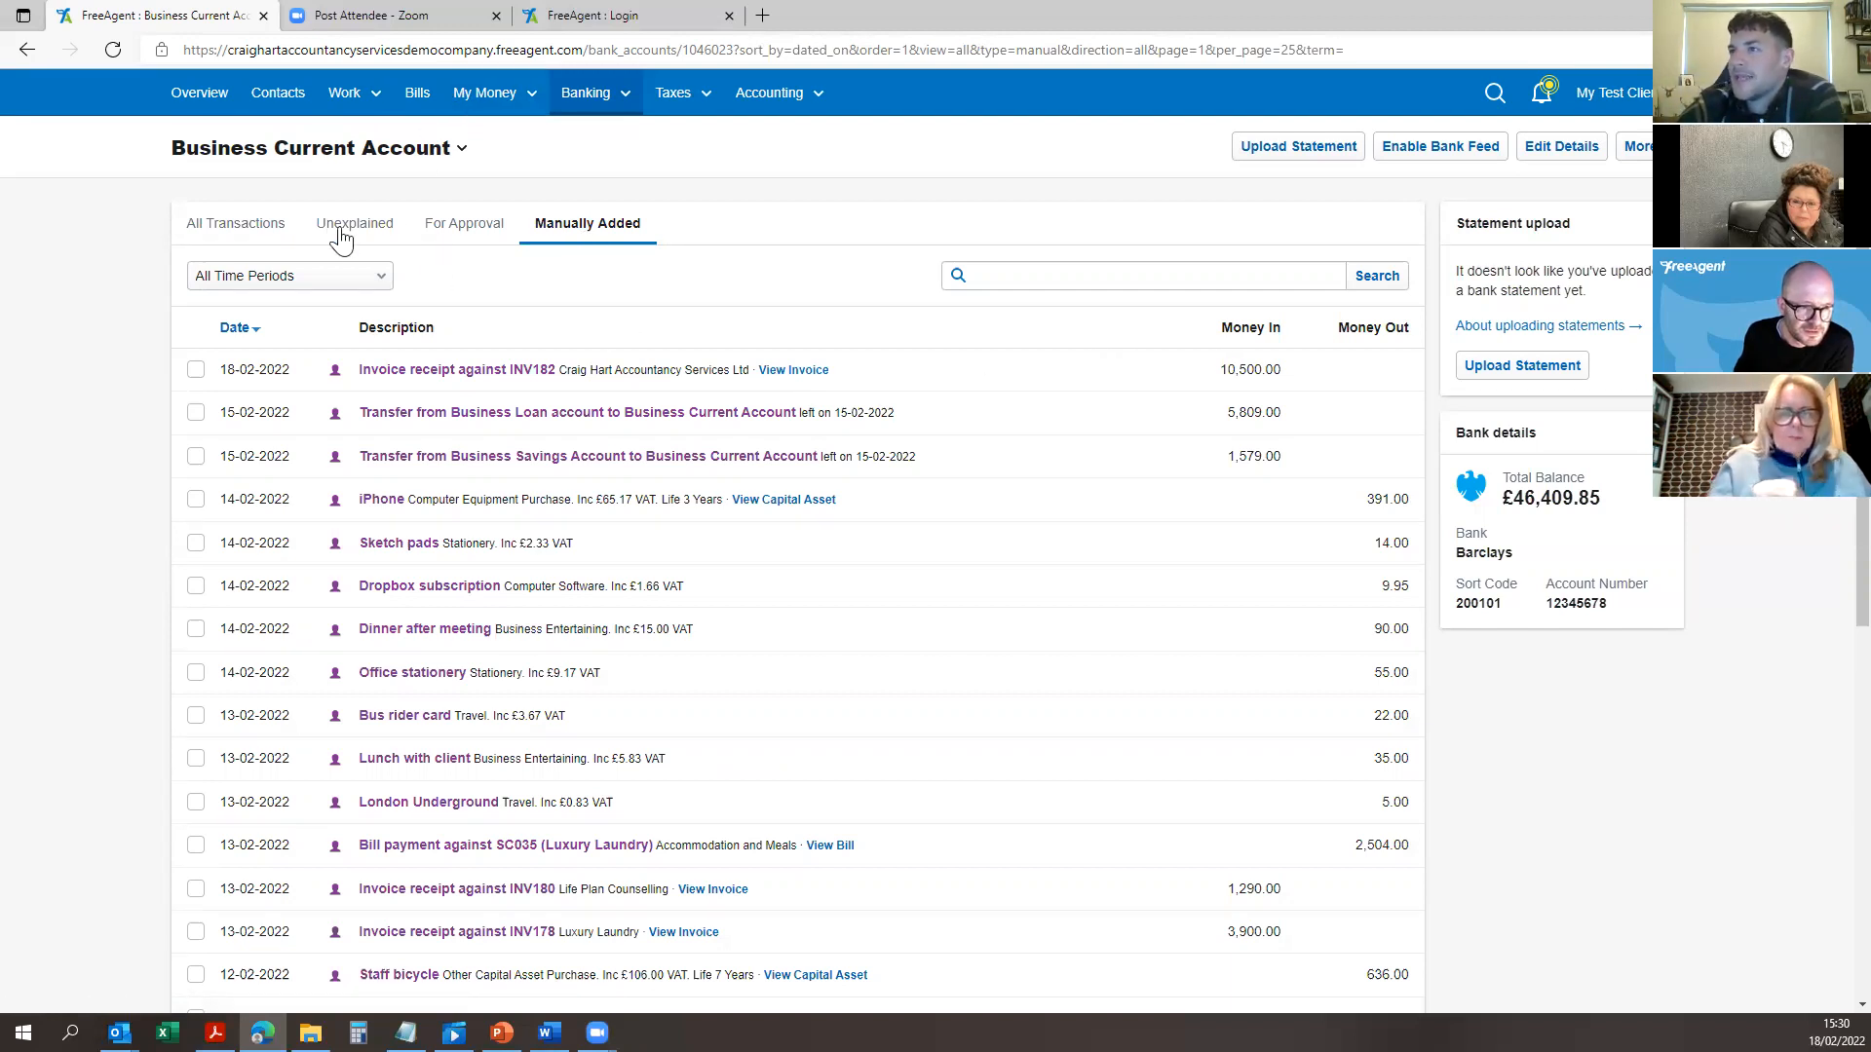
Step: View the manually added transactions sorted by date and open the loan transfer entry
left_click(470, 224)
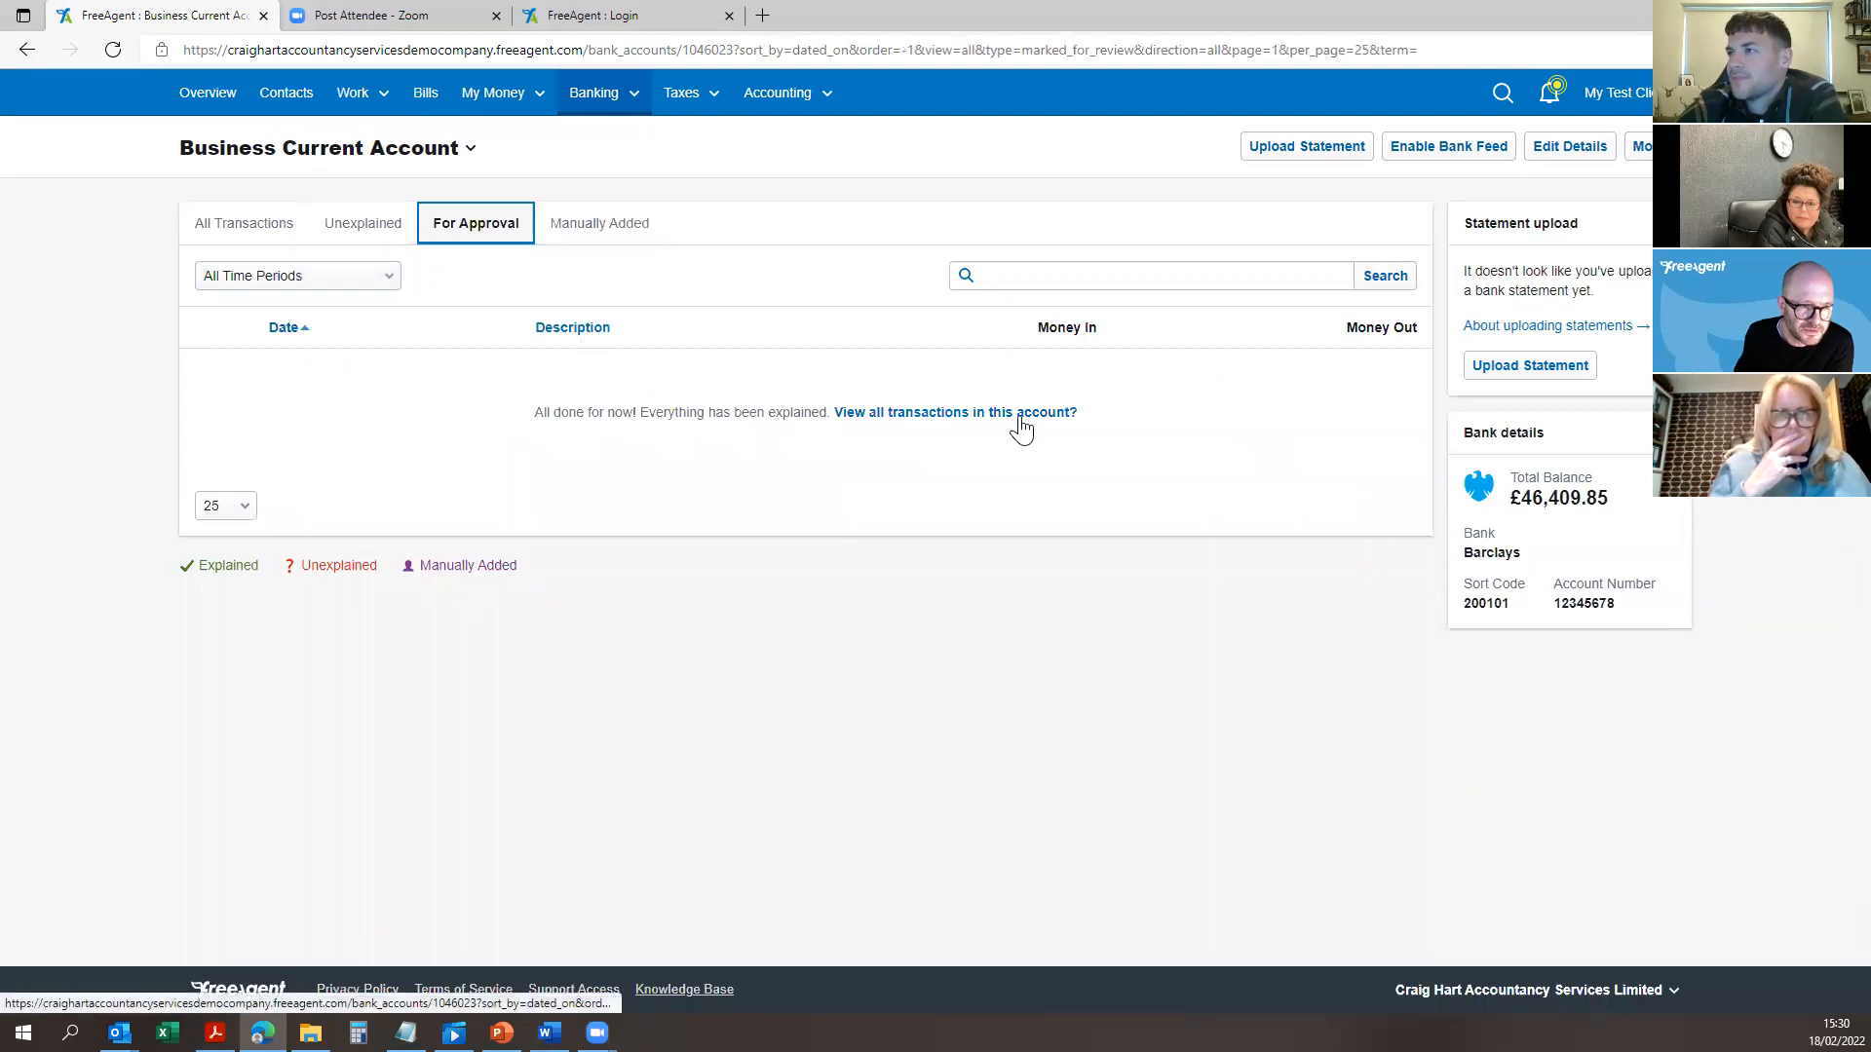
left_click(363, 226)
left_click(599, 226)
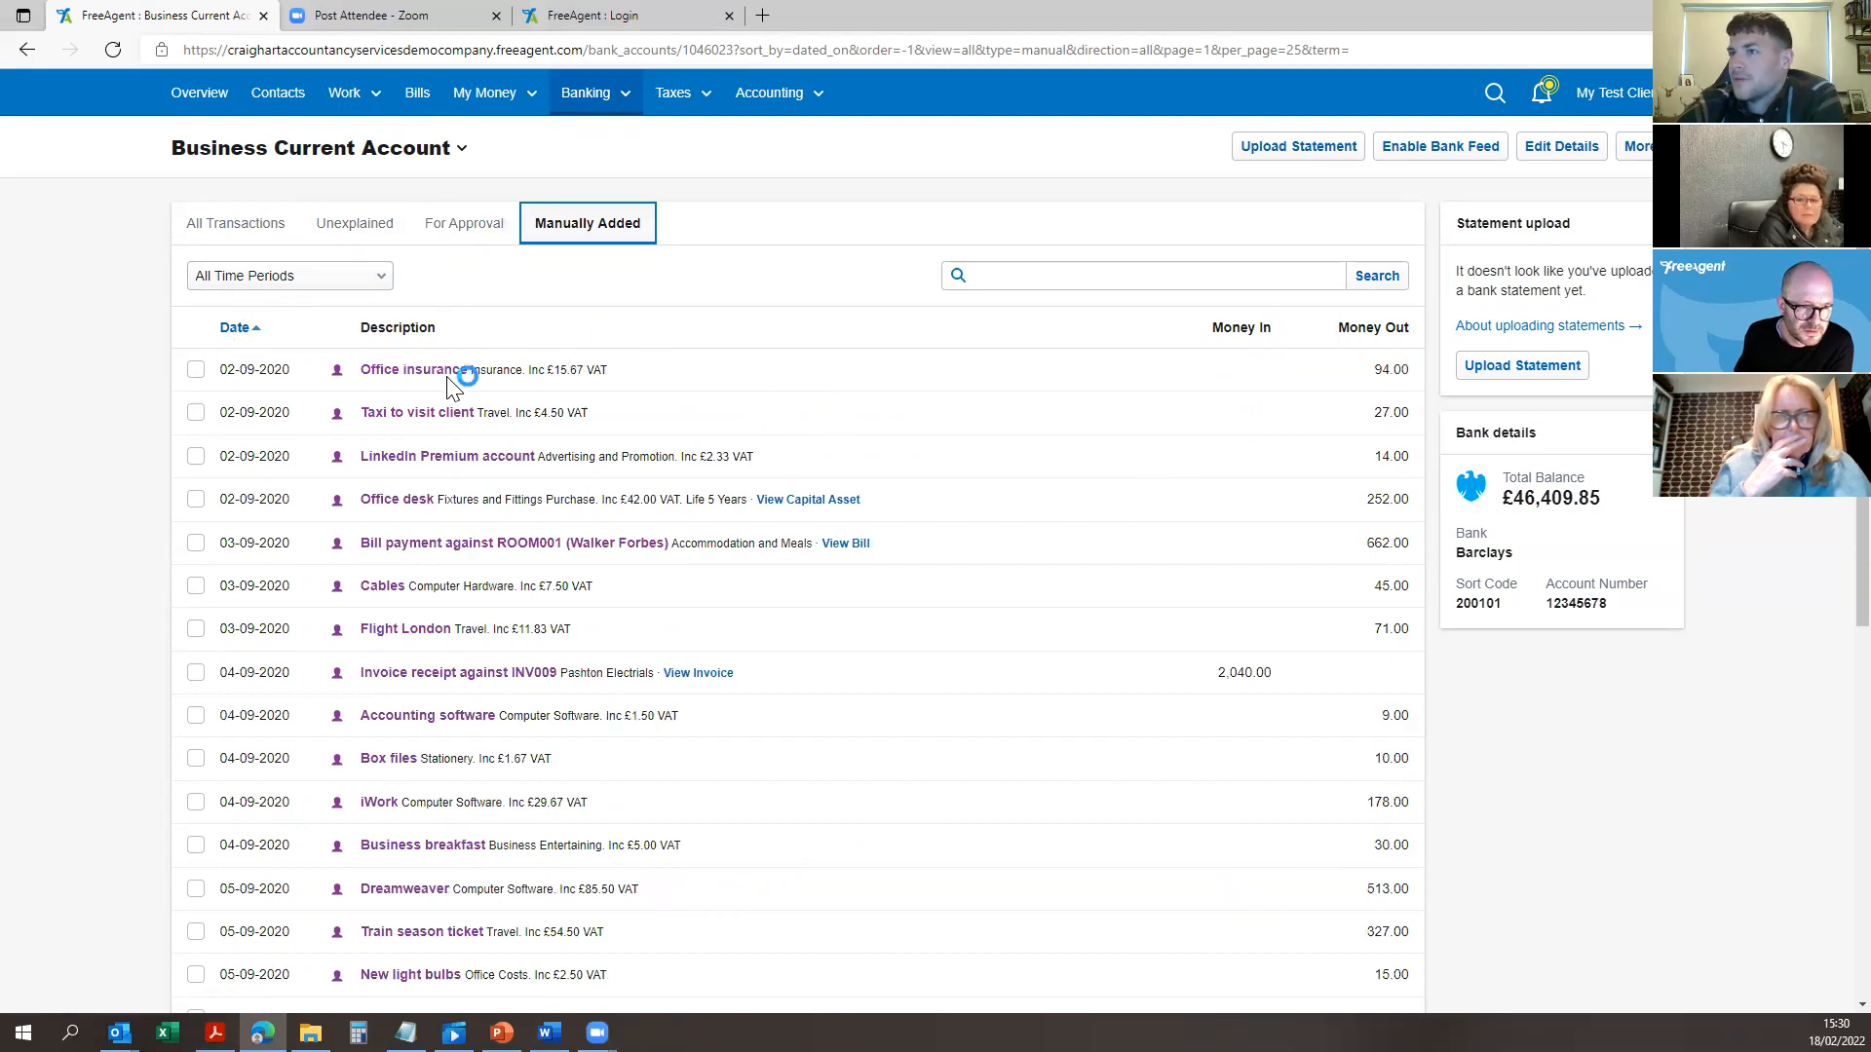
left_click(243, 338)
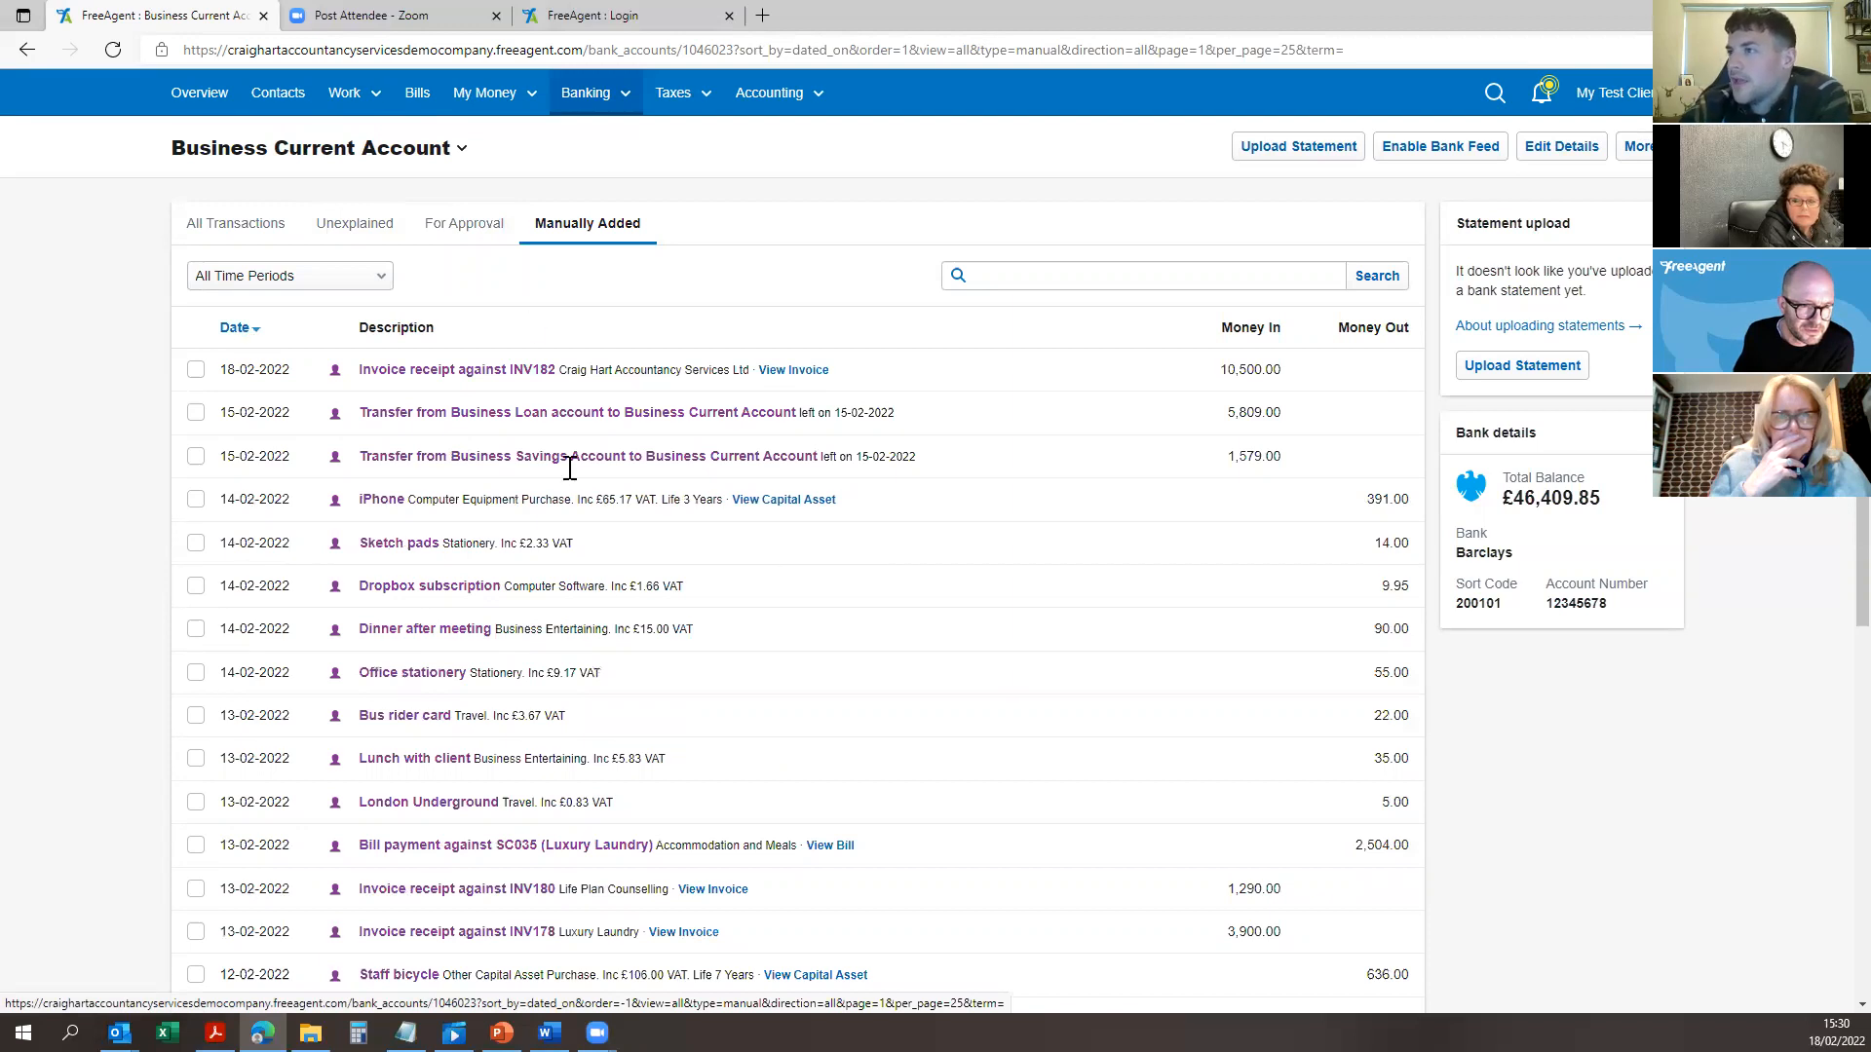
left_click(466, 412)
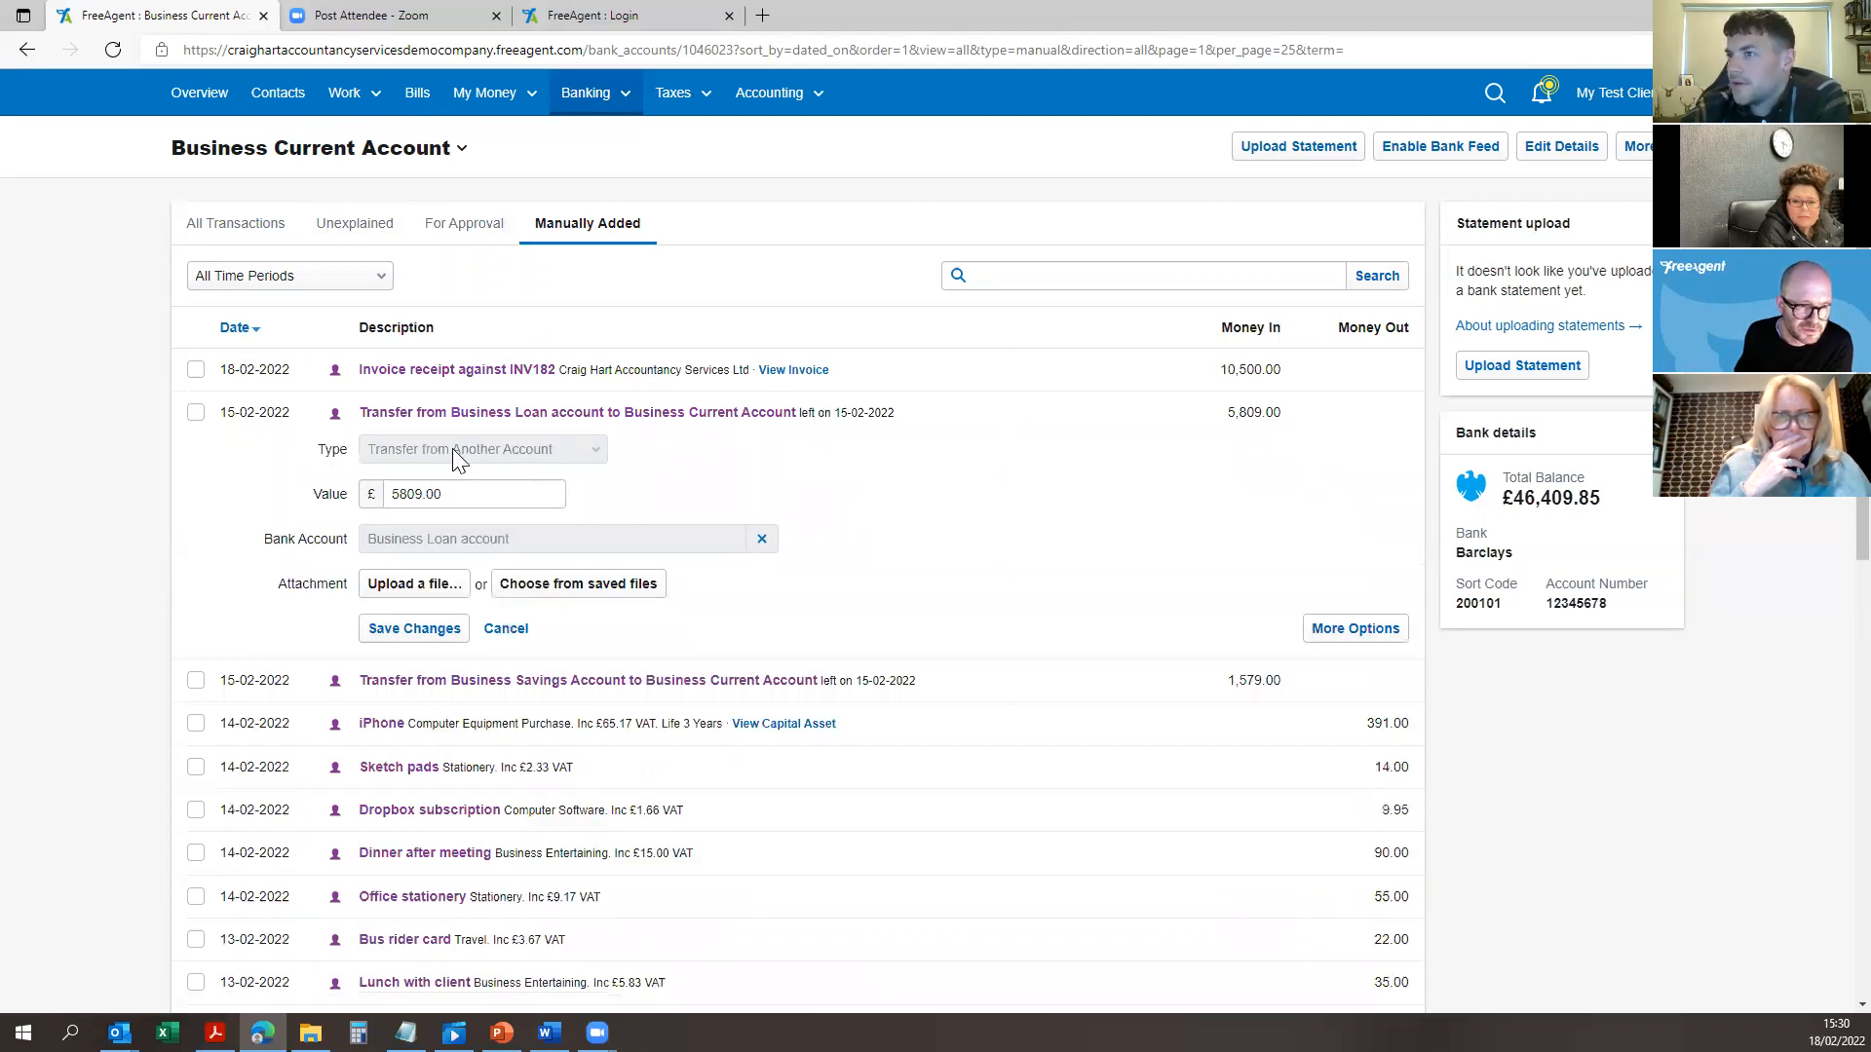
Step: Inspect both sides of the loan transfer, then cancel its deletion
left_click(1378, 641)
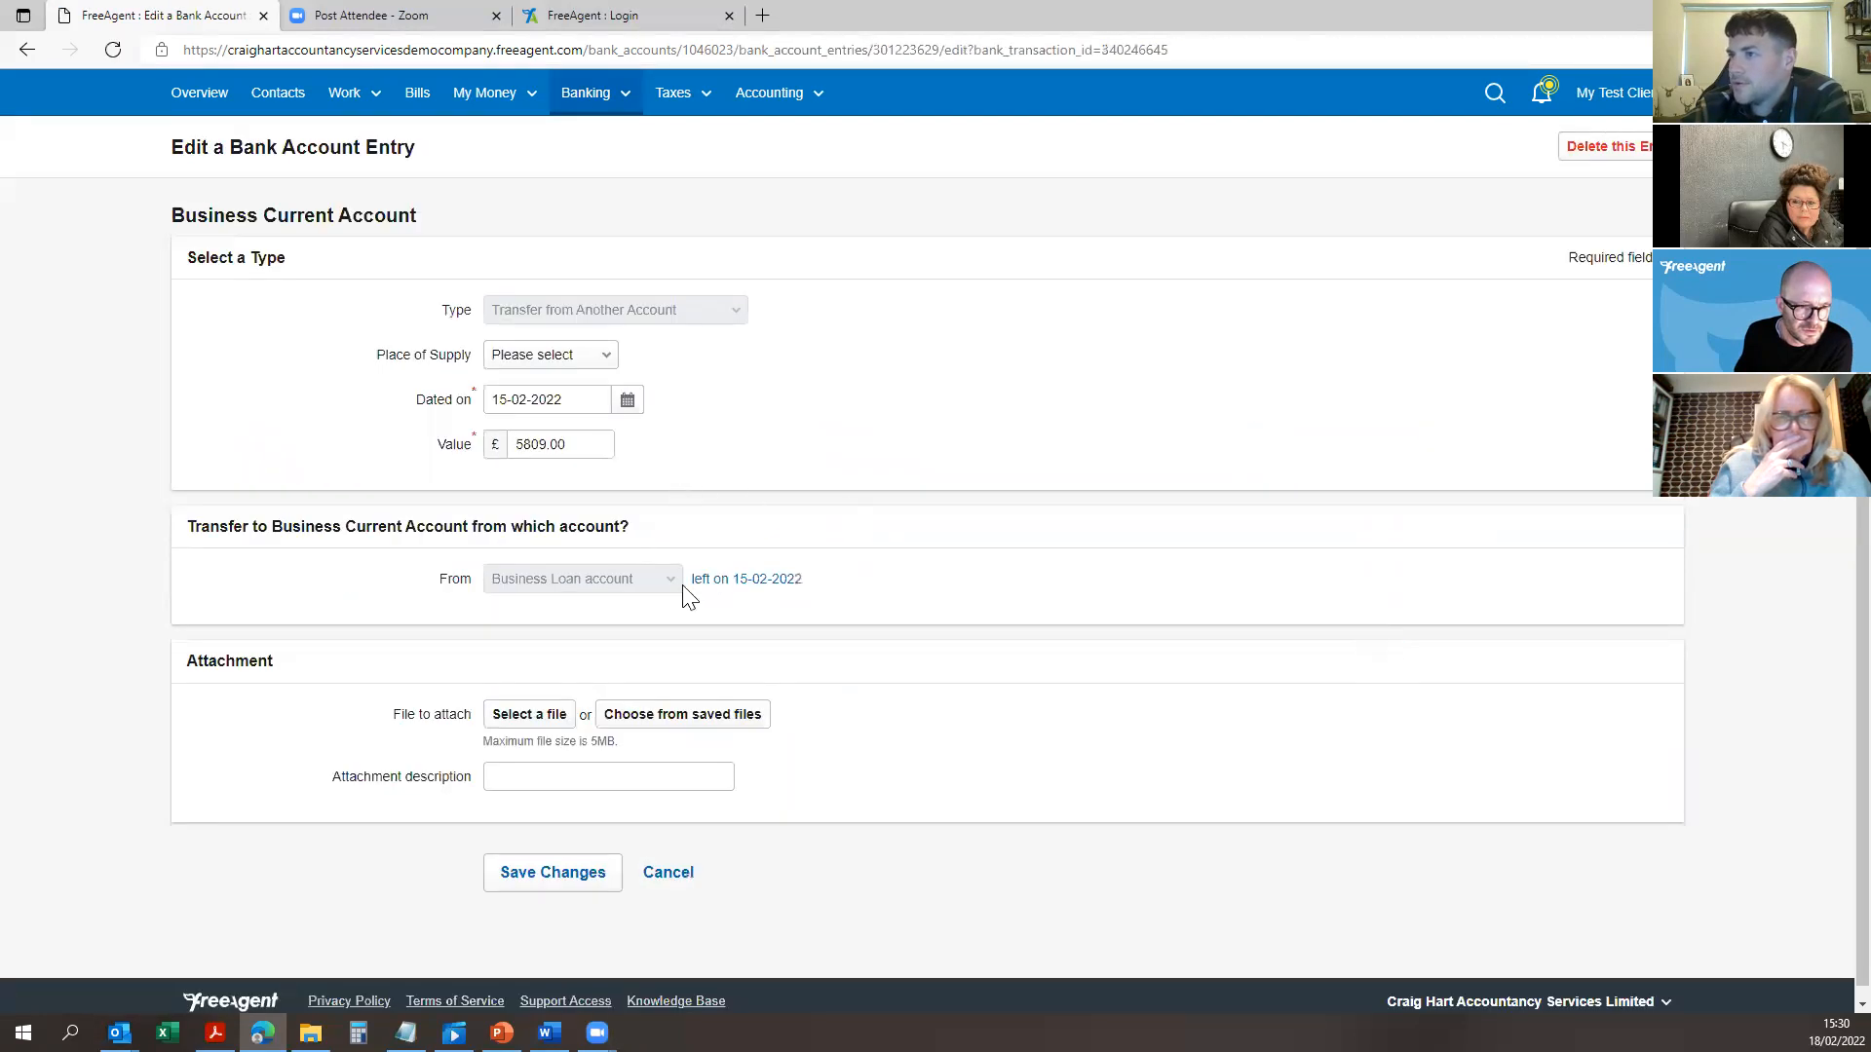
left_click(738, 543)
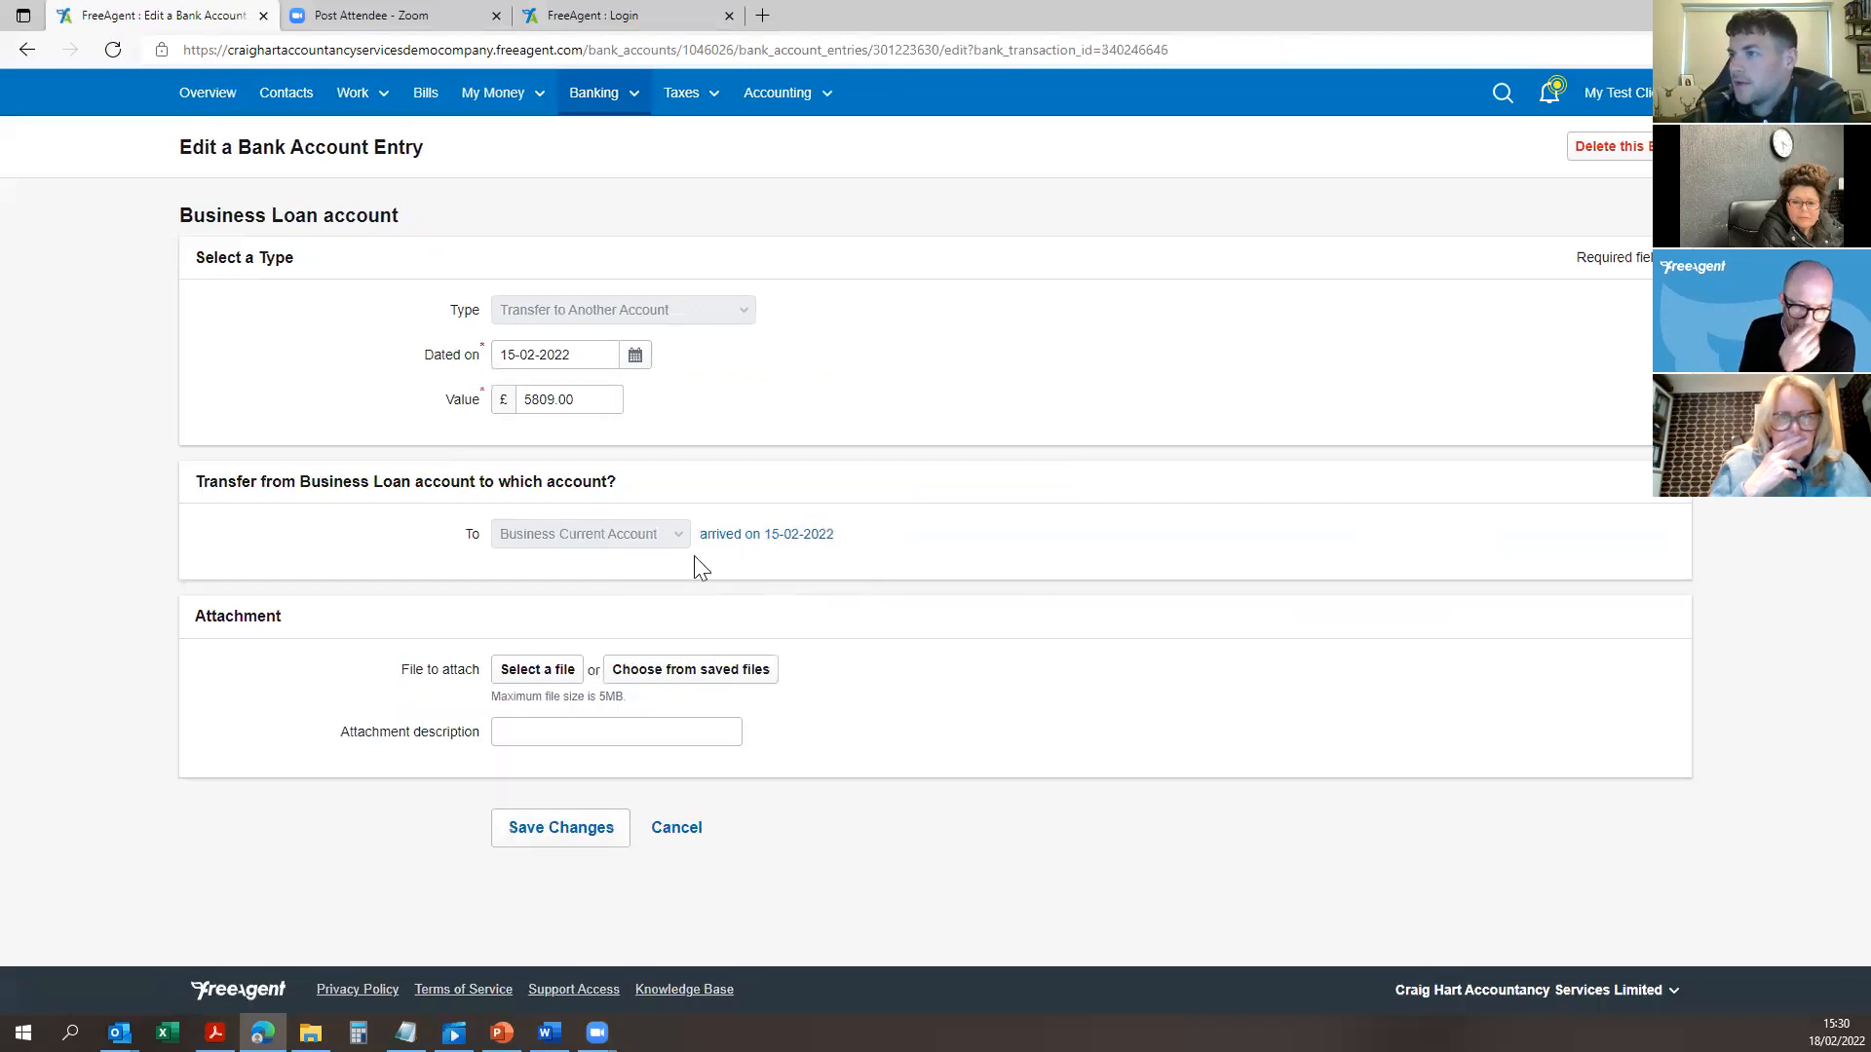
left_click(688, 829)
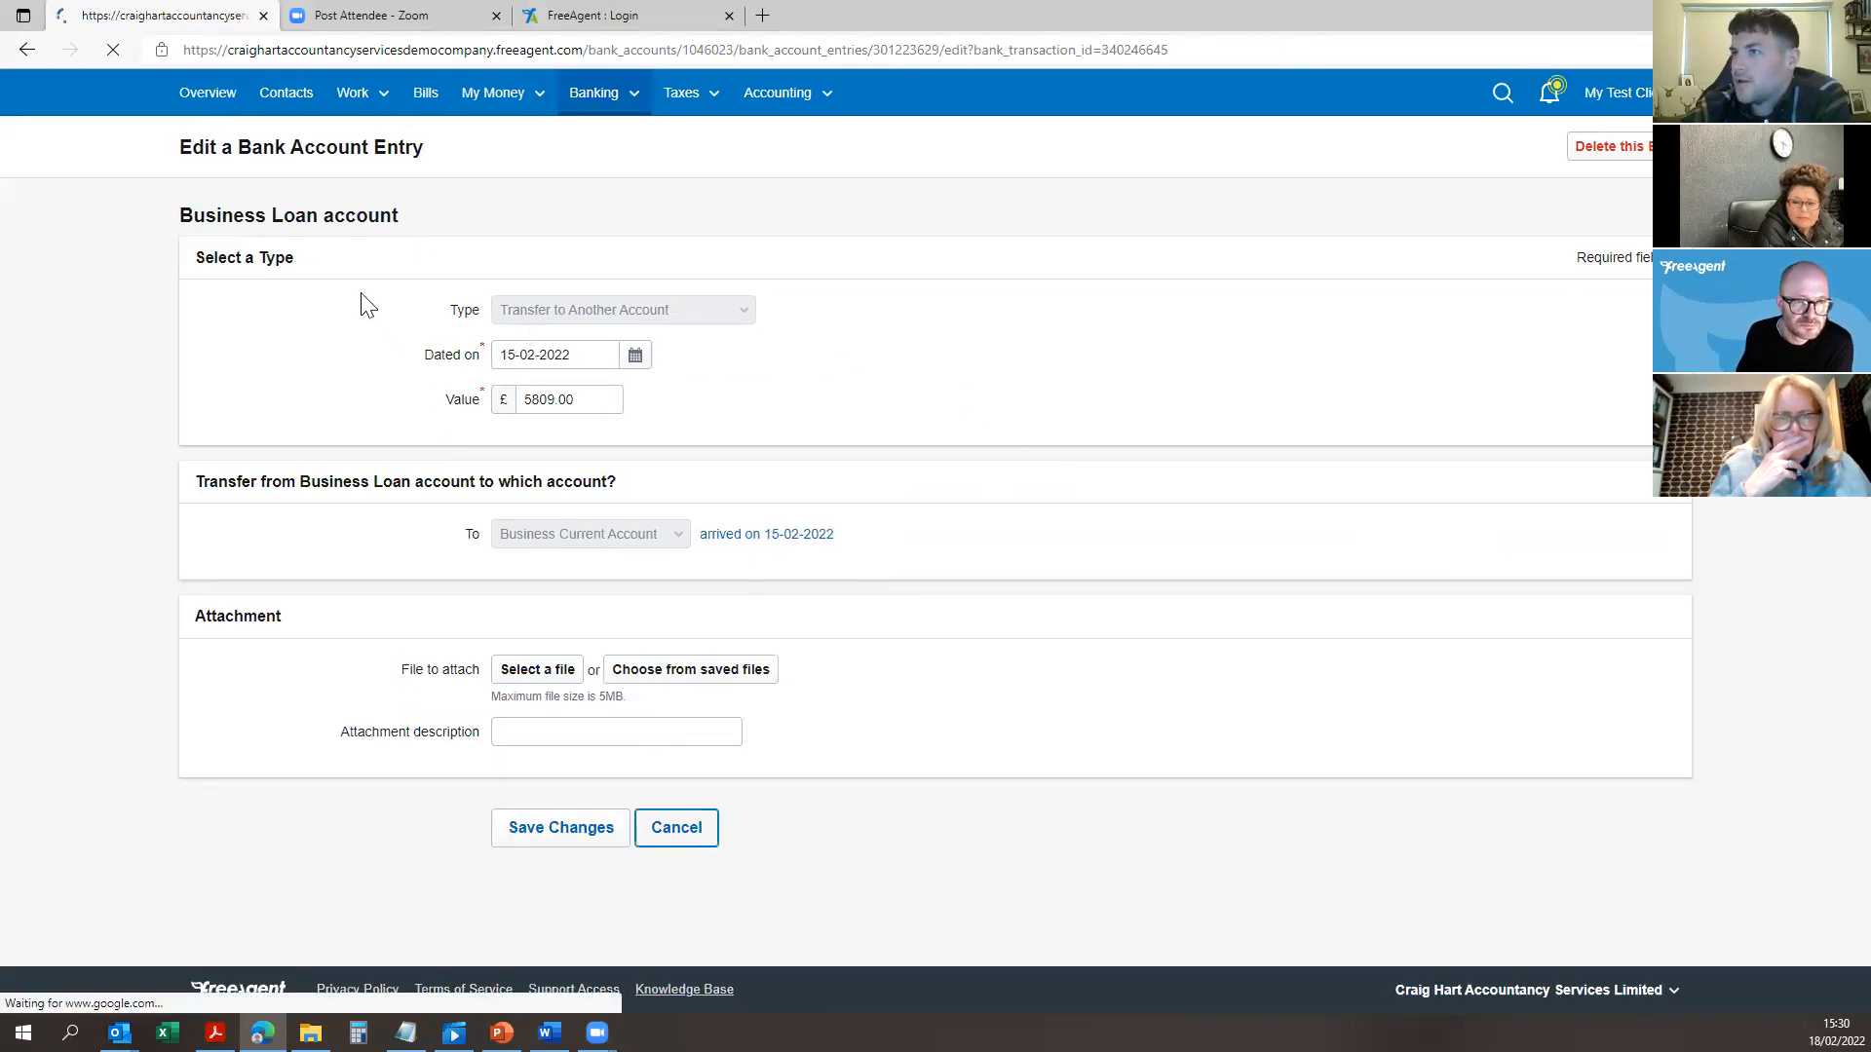
left_click(1622, 148)
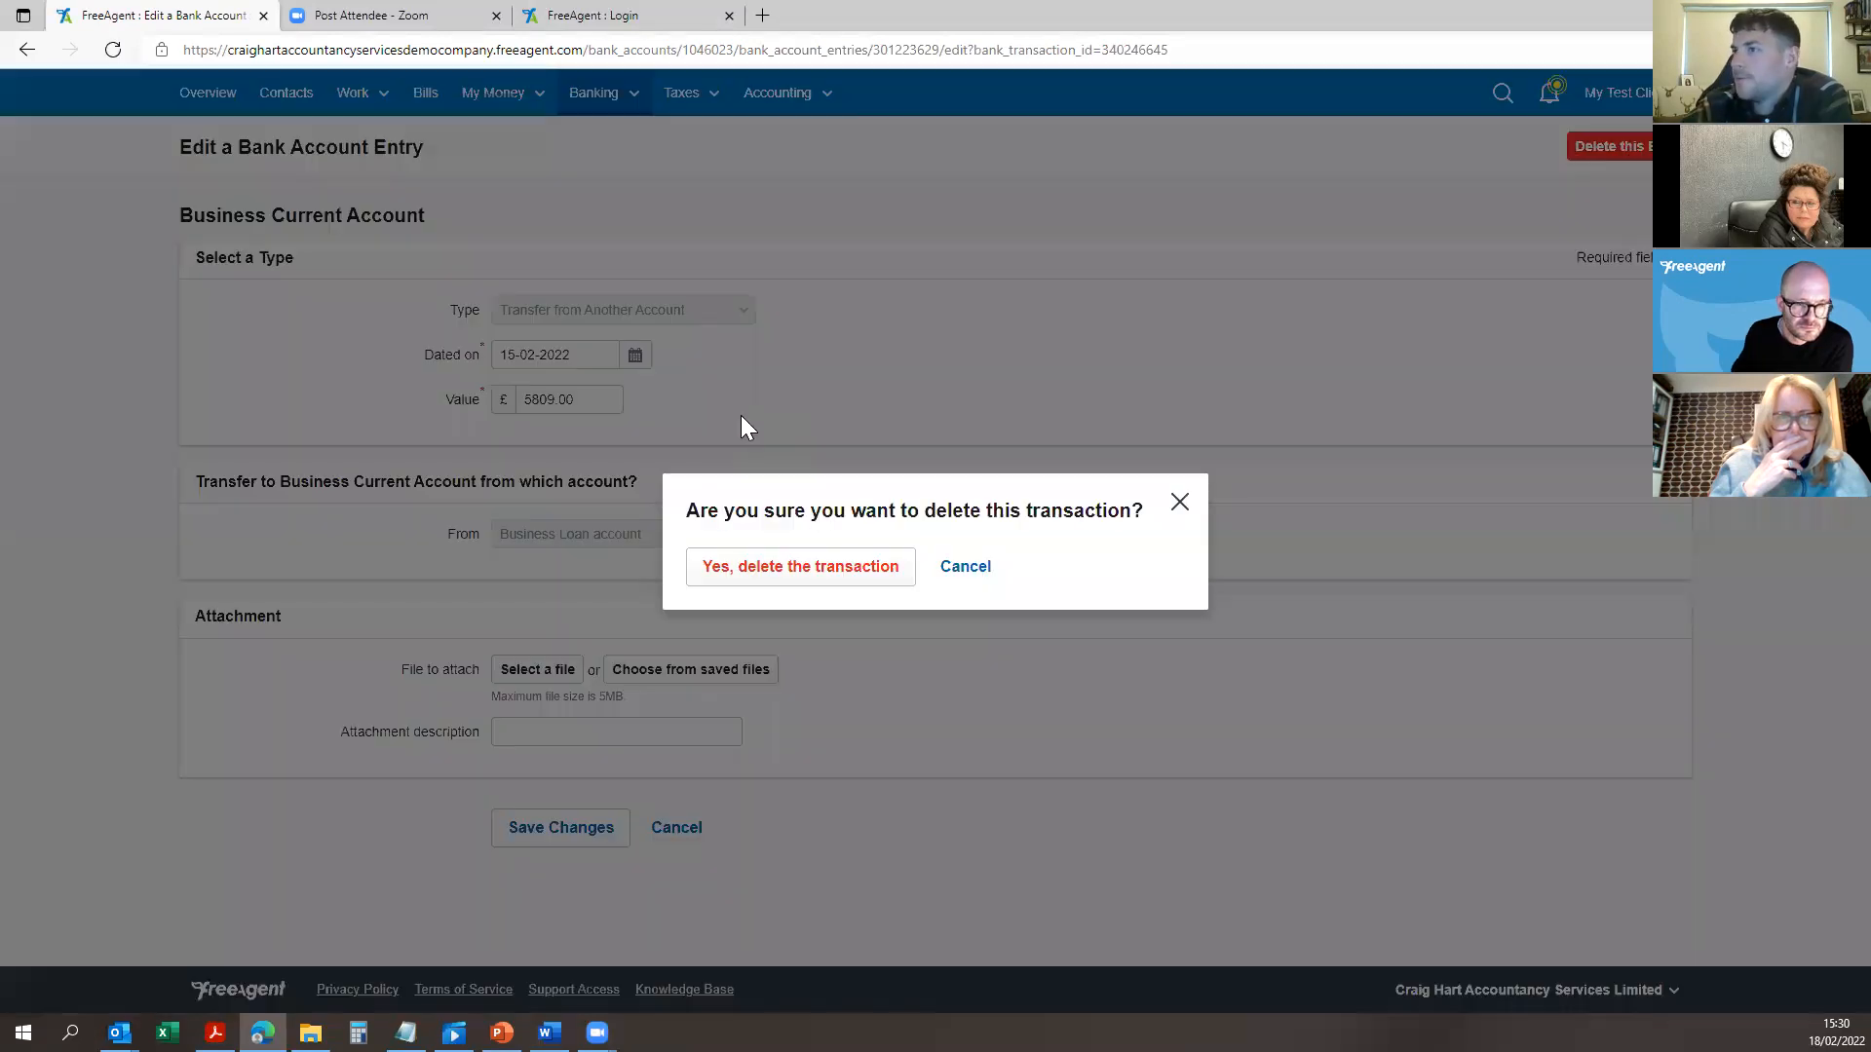
left_click(992, 574)
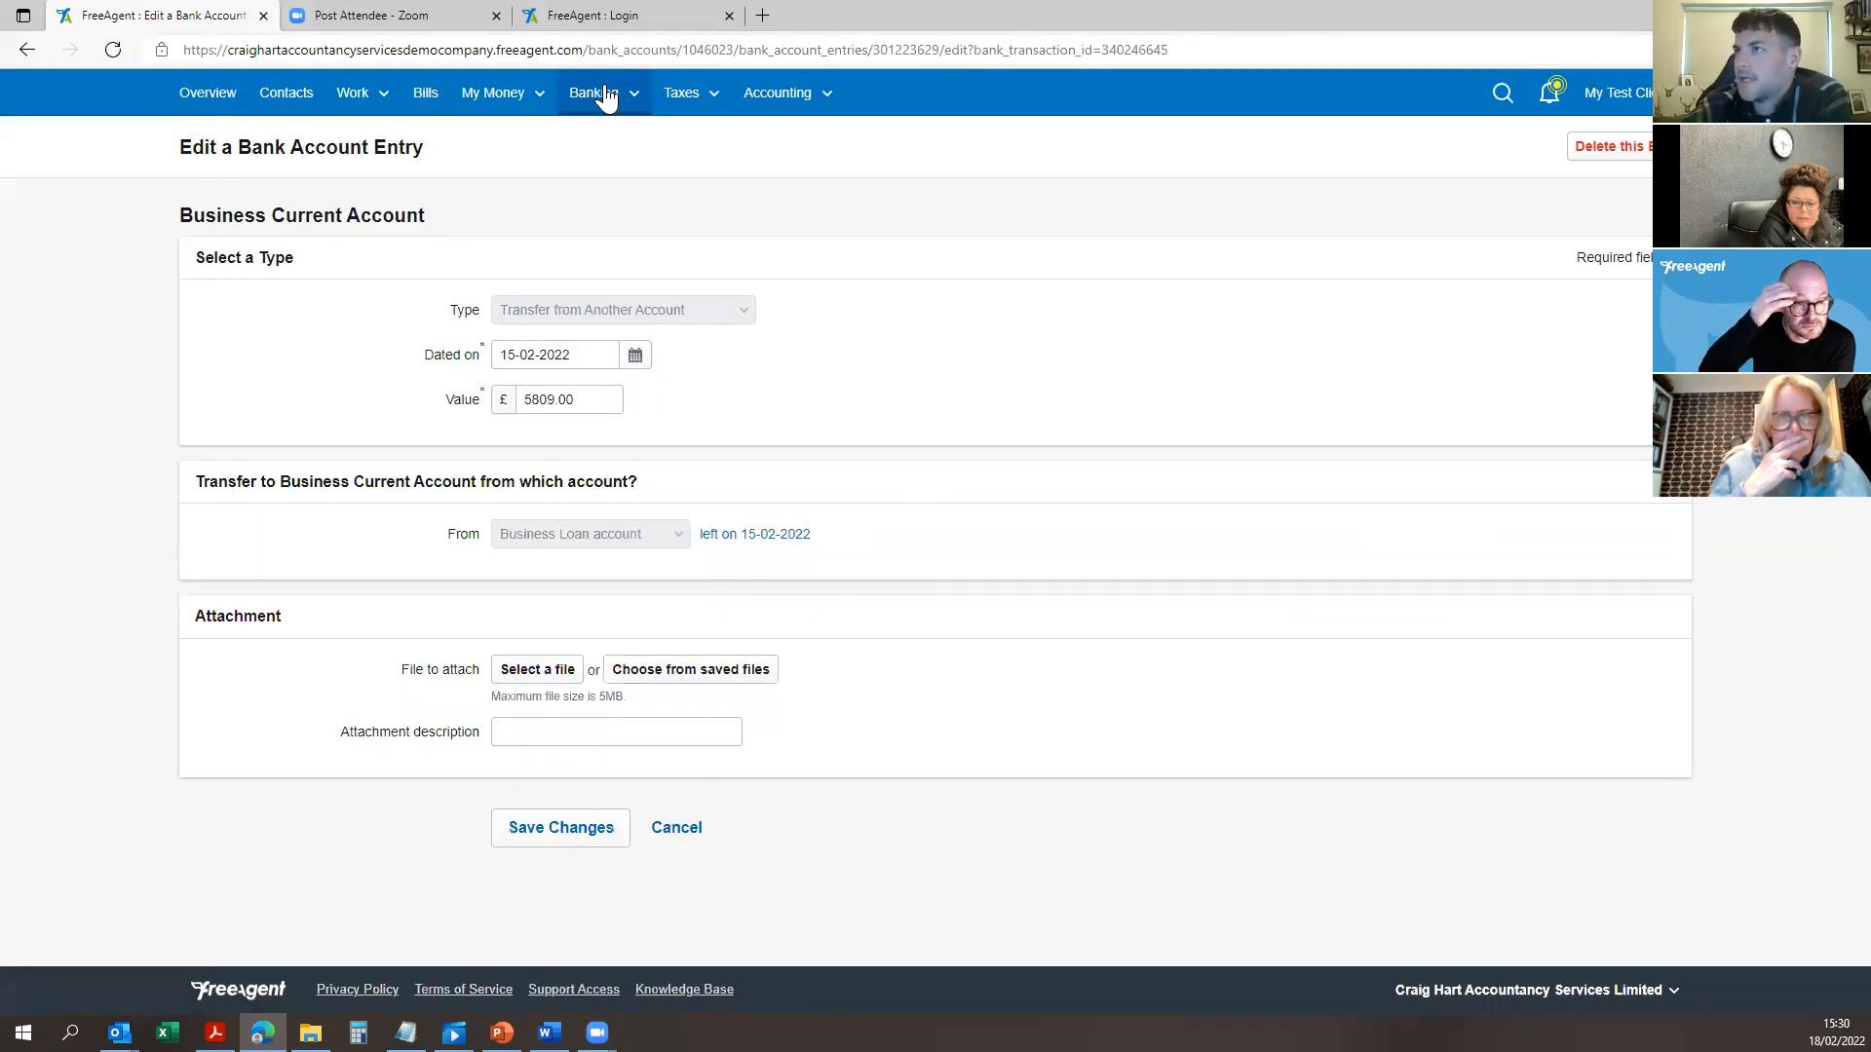
Step: Return to the Bank Accounts summary and reopen the Business Current Account
left_click(597, 92)
left_click(617, 153)
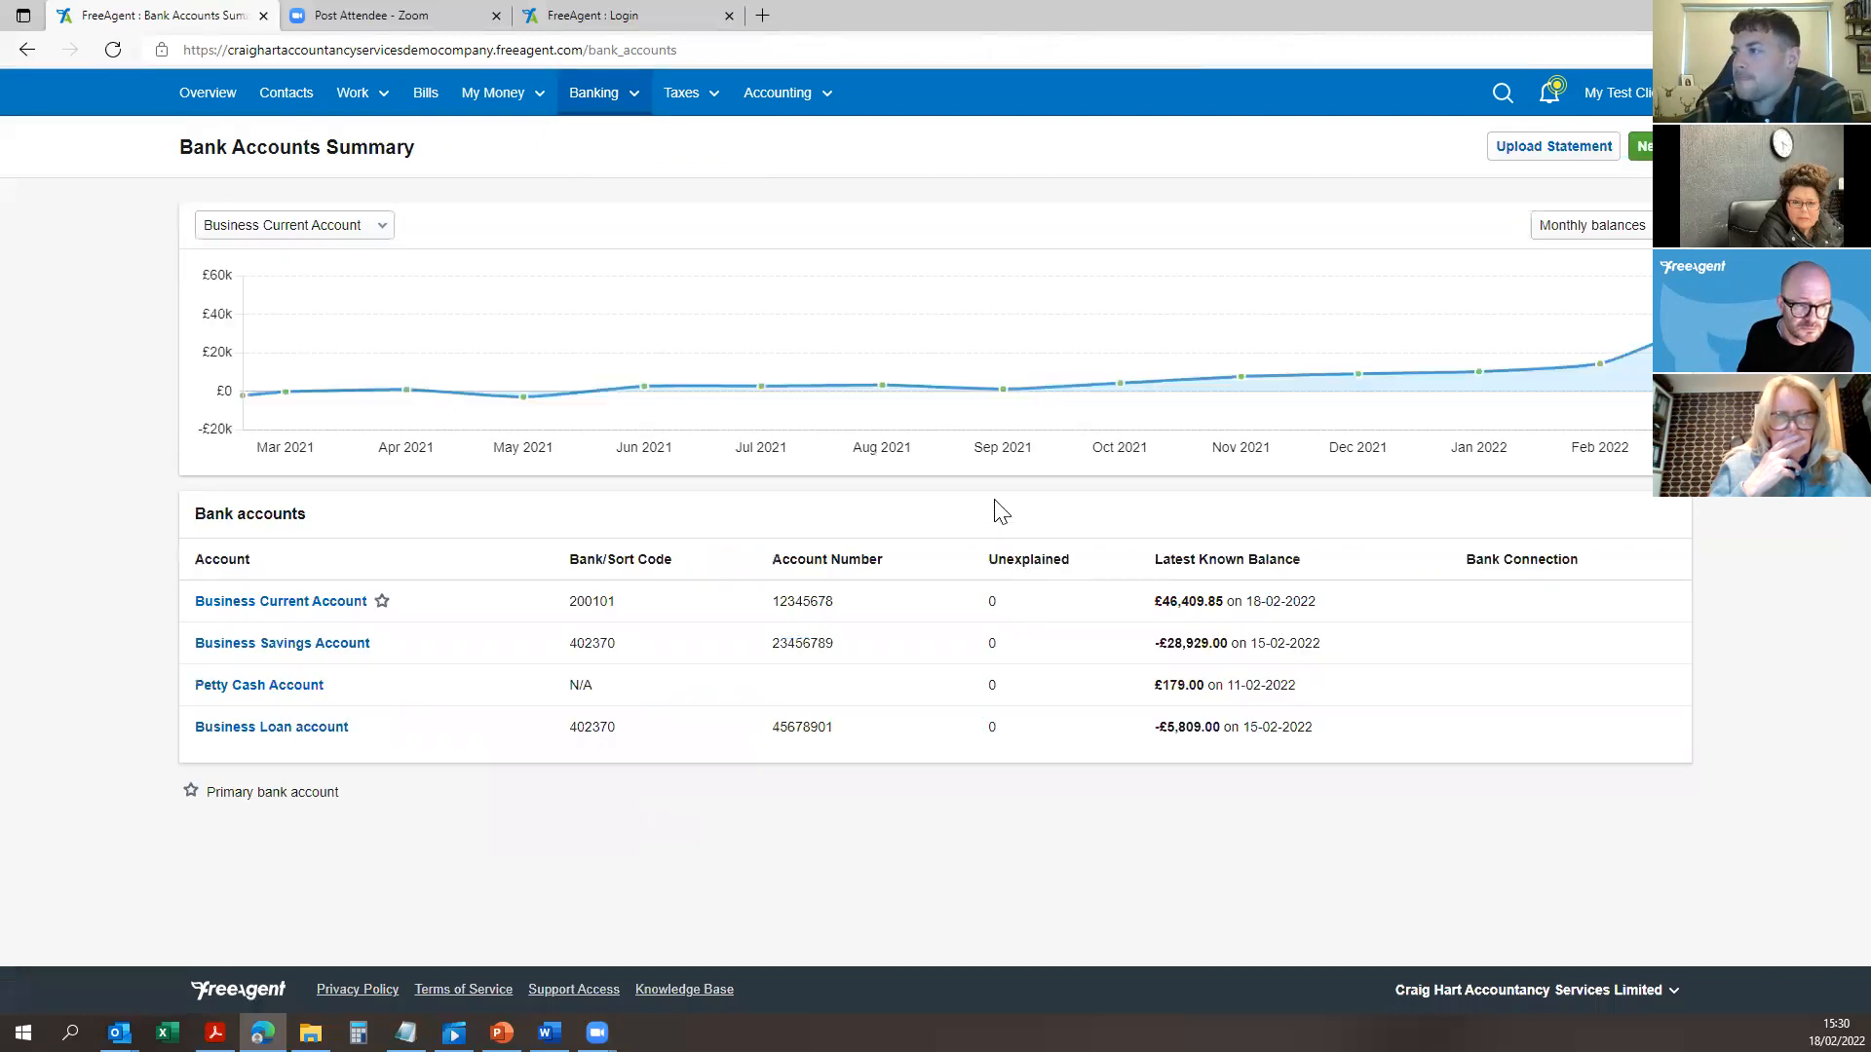
left_click(269, 604)
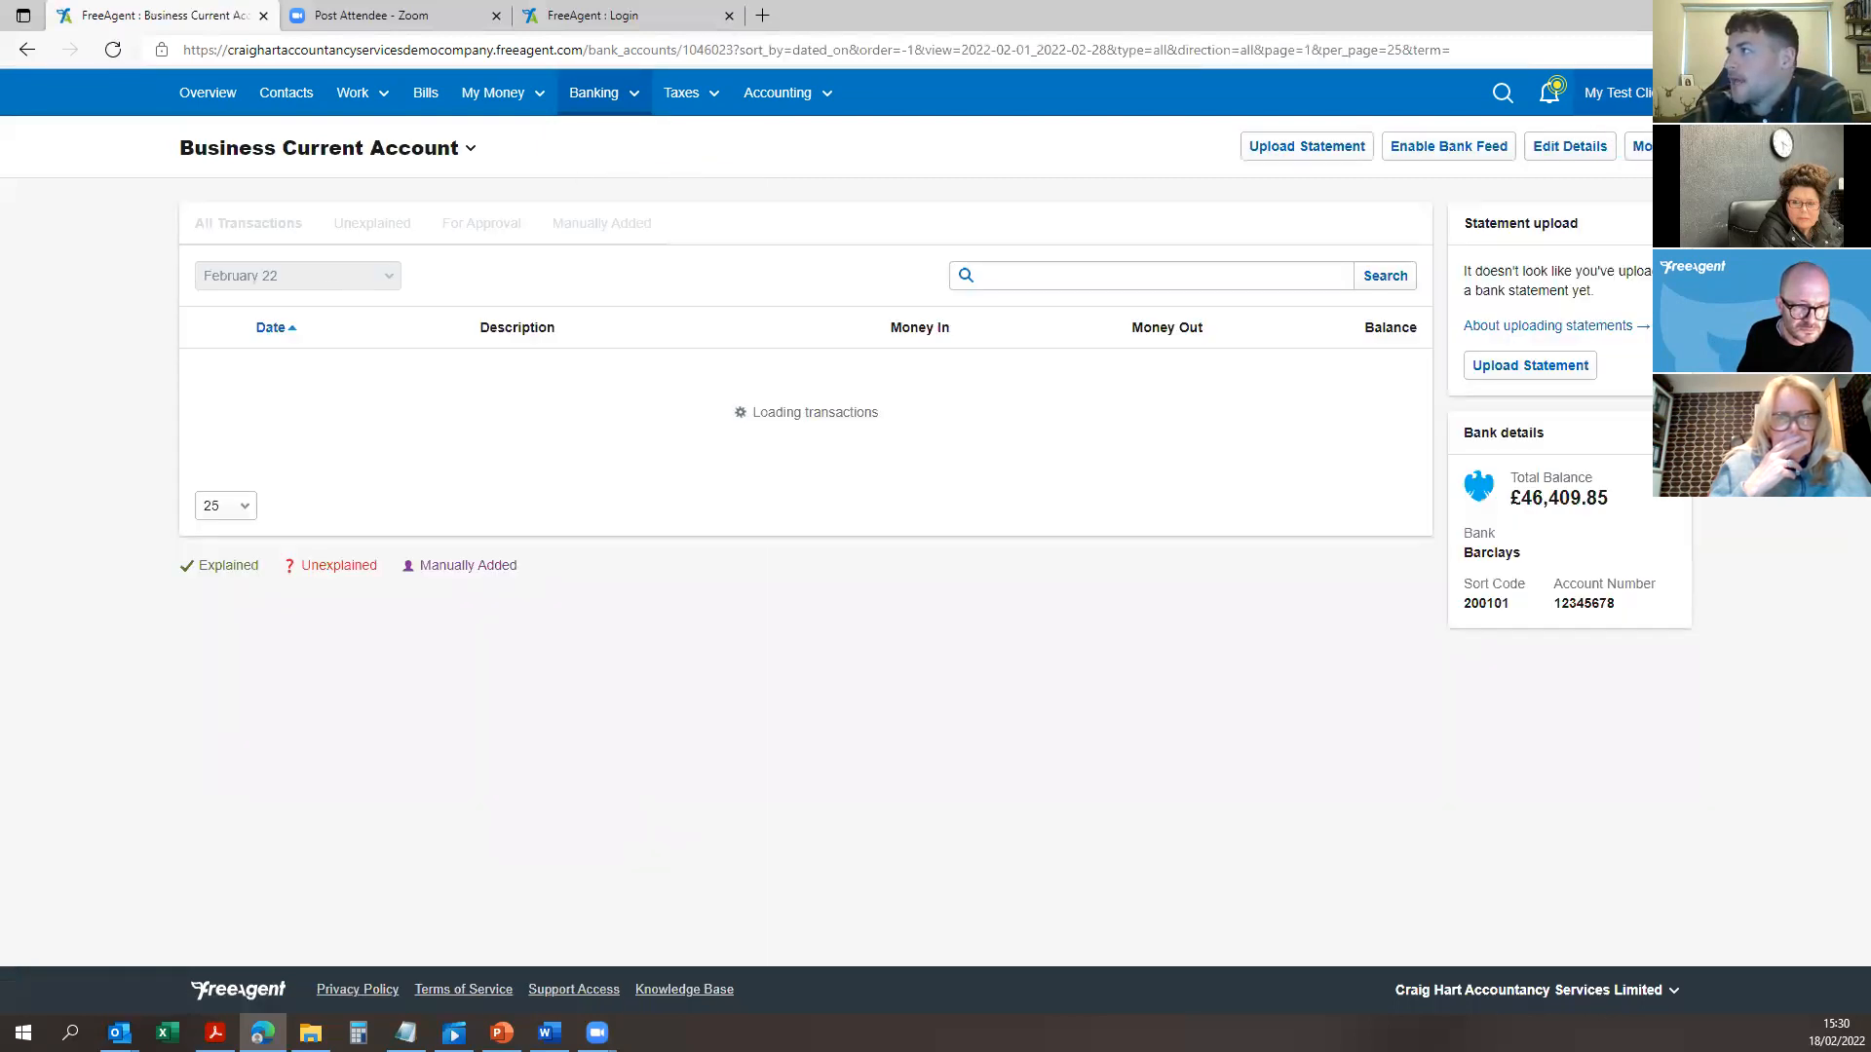
left_click(1640, 147)
left_click(1539, 181)
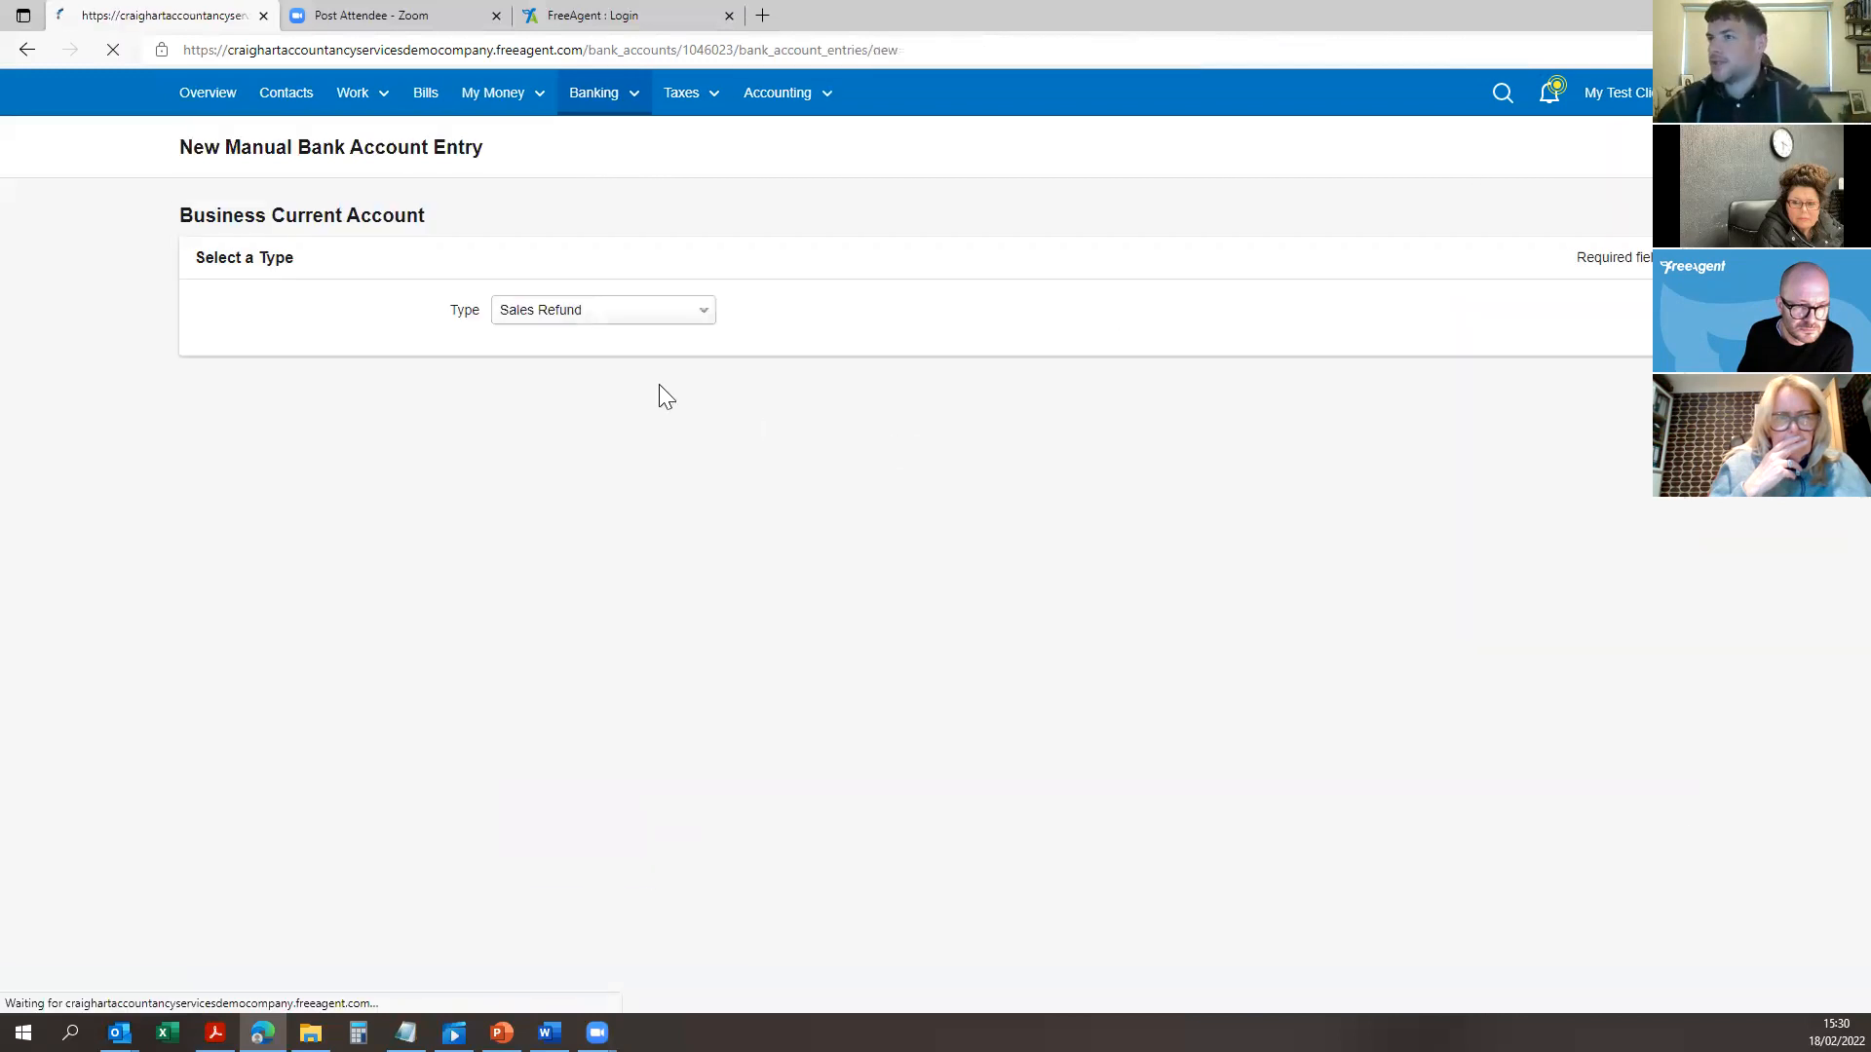
left_click(600, 314)
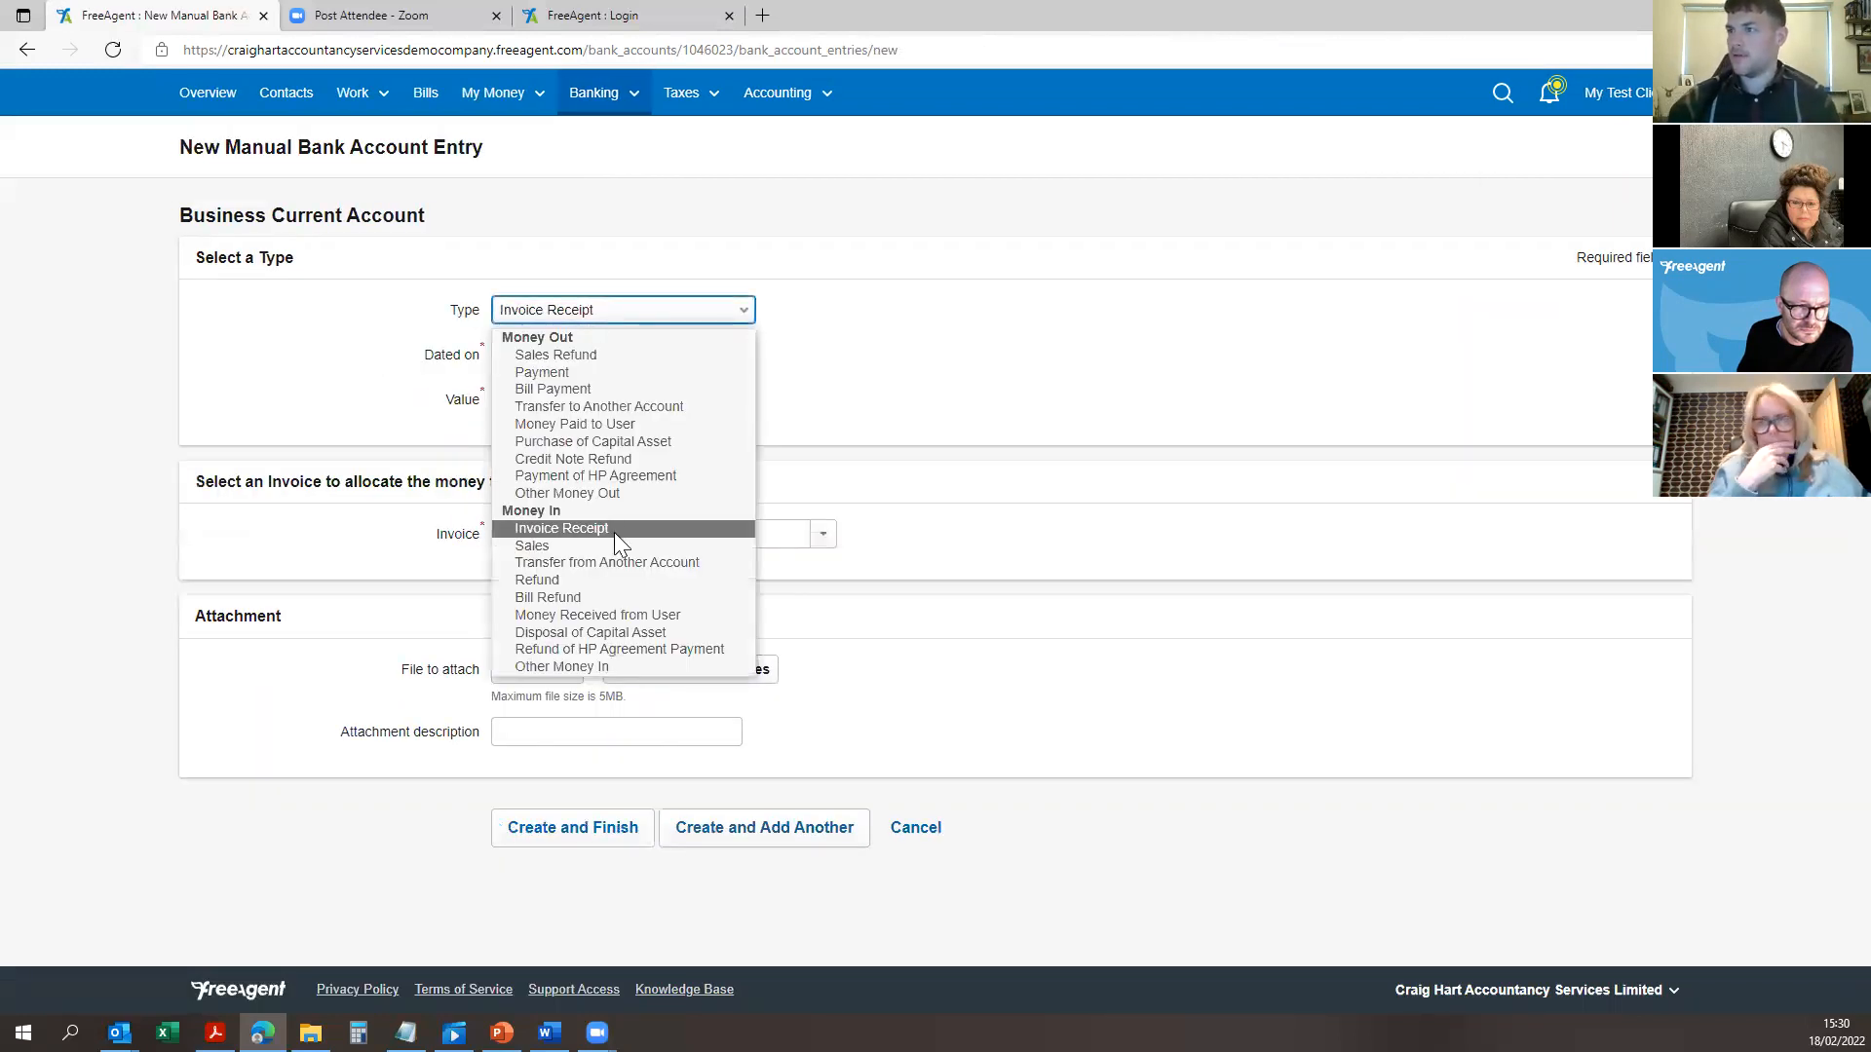
left_click(613, 532)
left_click(579, 405)
type("20000")
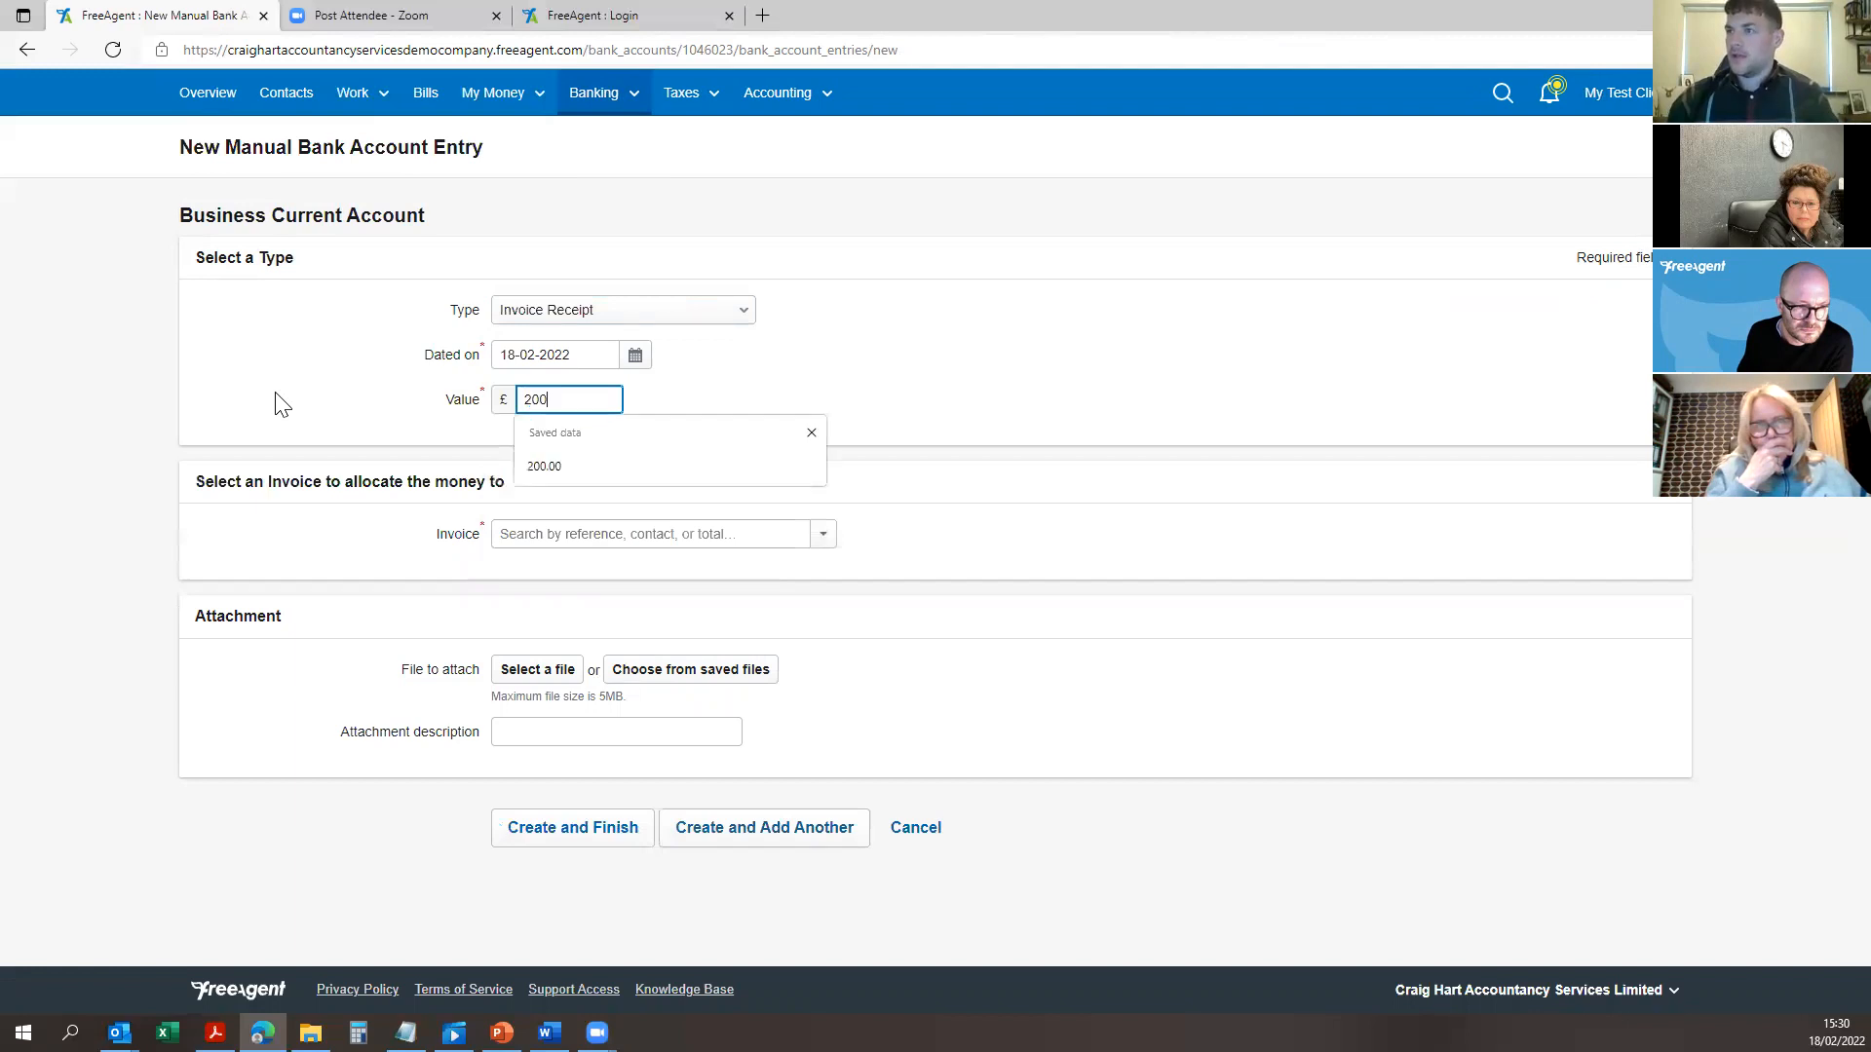
key("Tab")
left_click(684, 821)
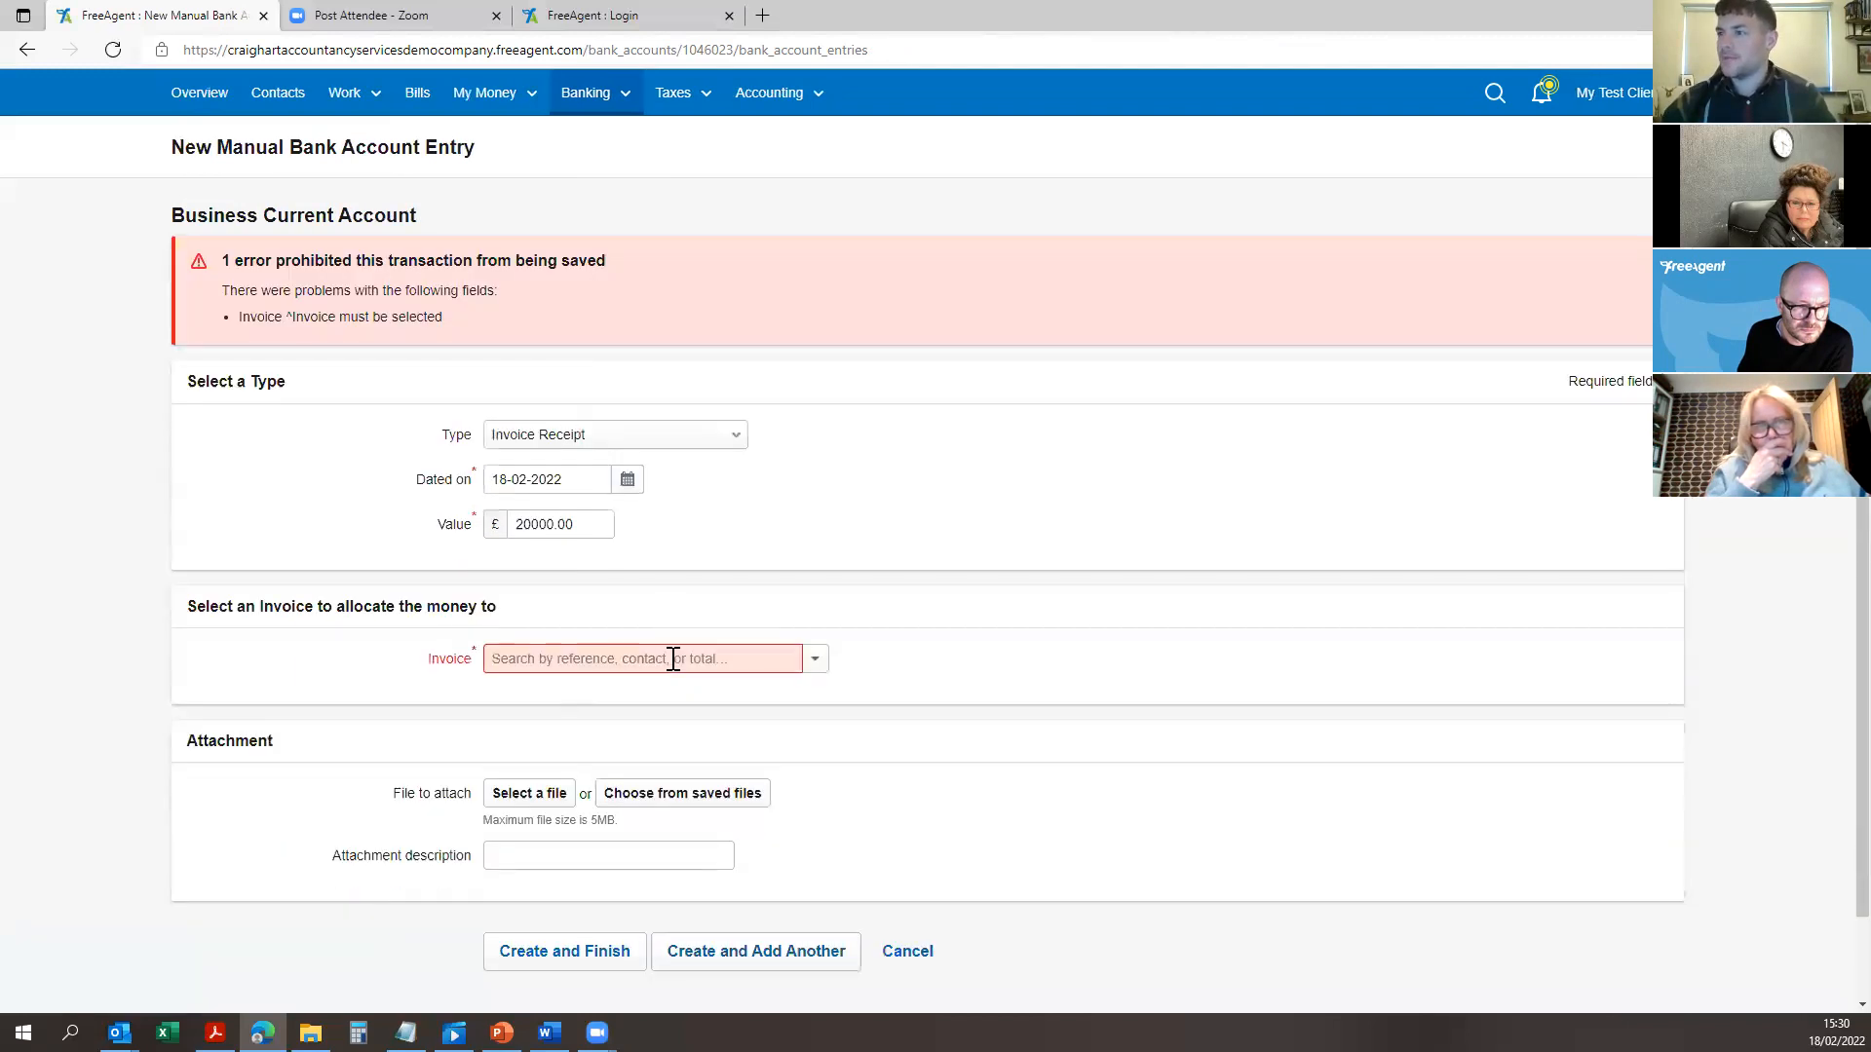
left_click(819, 669)
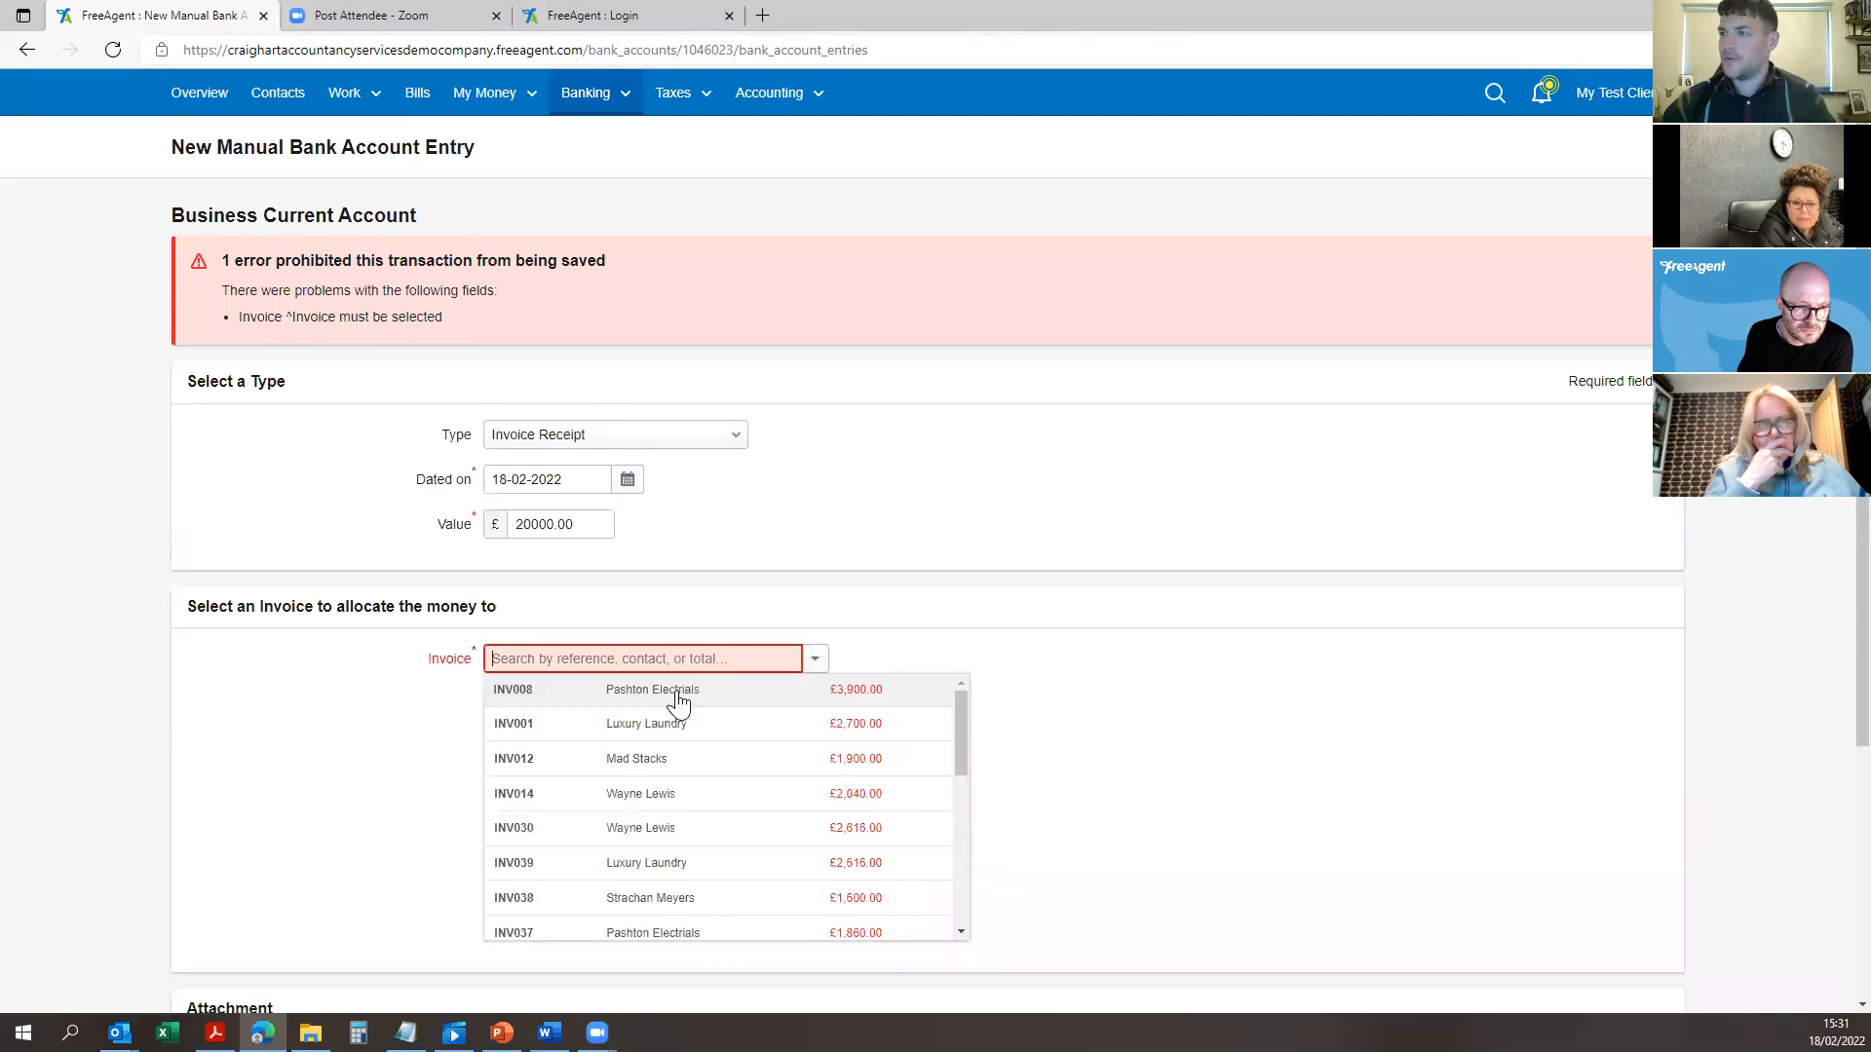
left_click(950, 548)
scroll(948, 549, "down", 1)
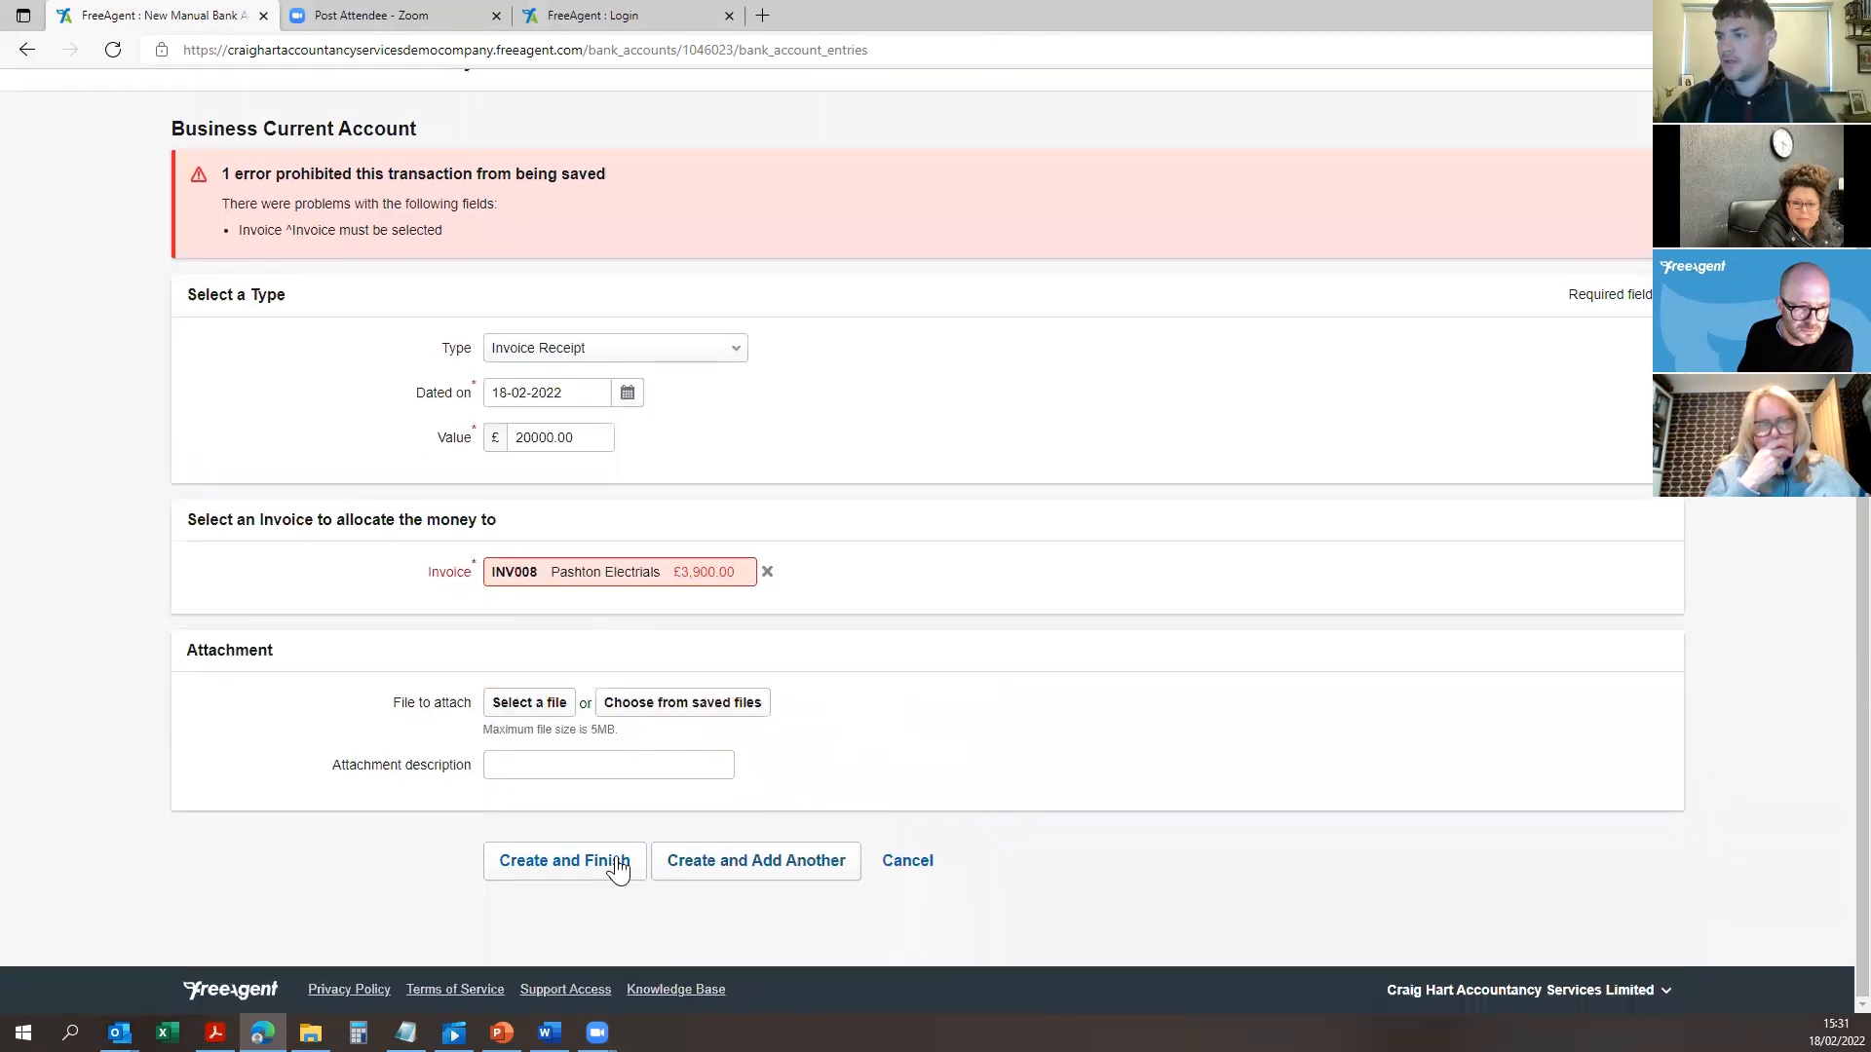
left_click(618, 868)
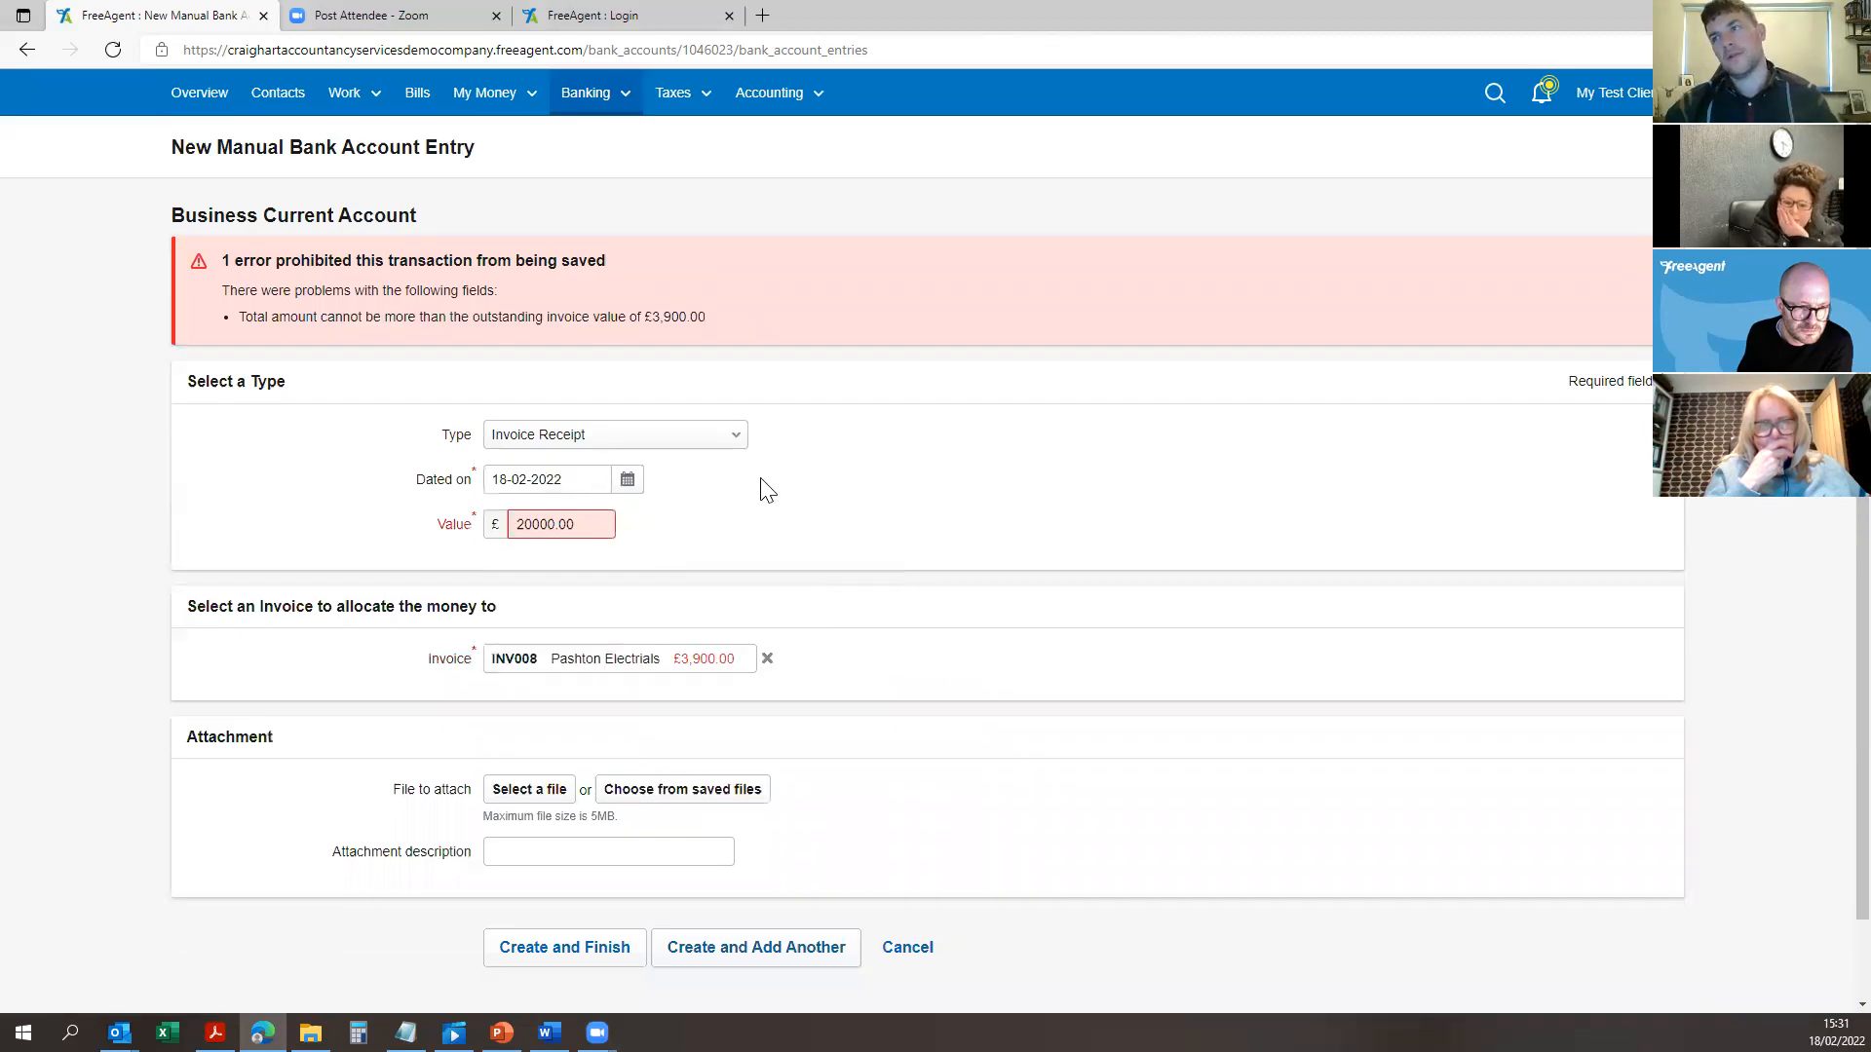
left_click(768, 661)
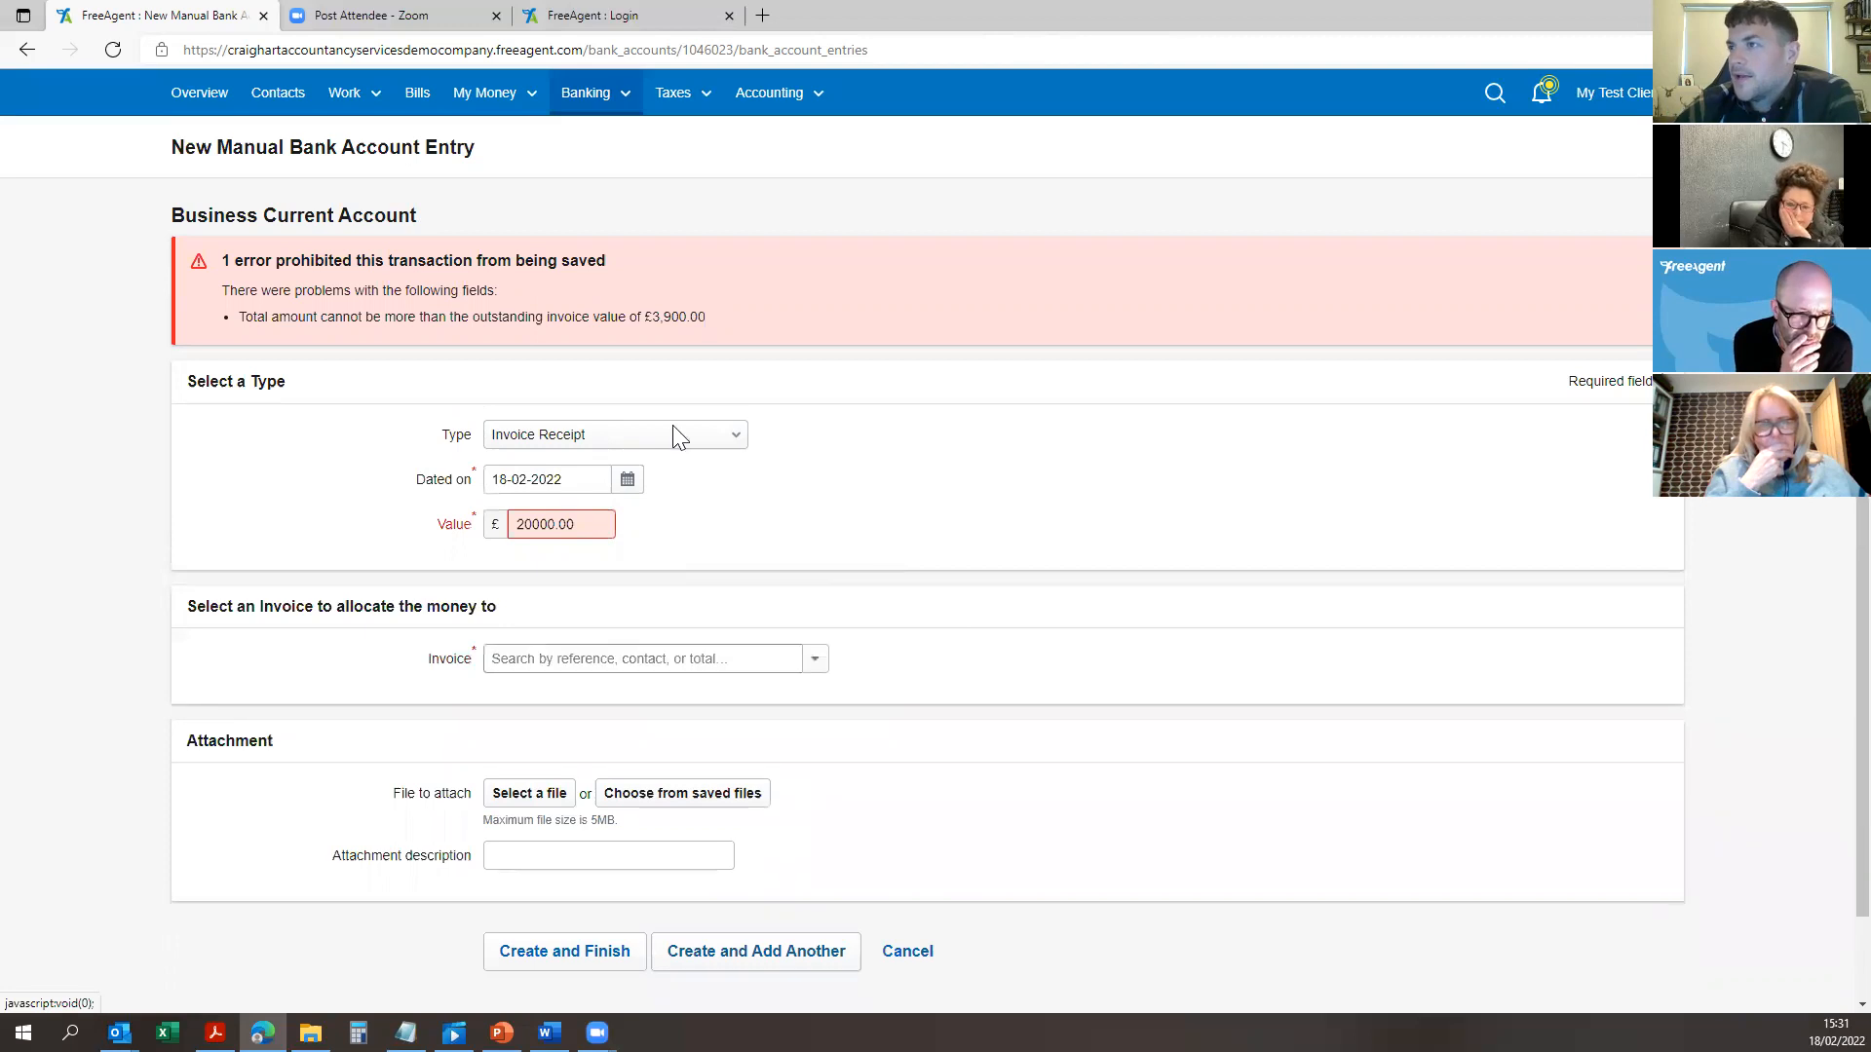
left_click(653, 434)
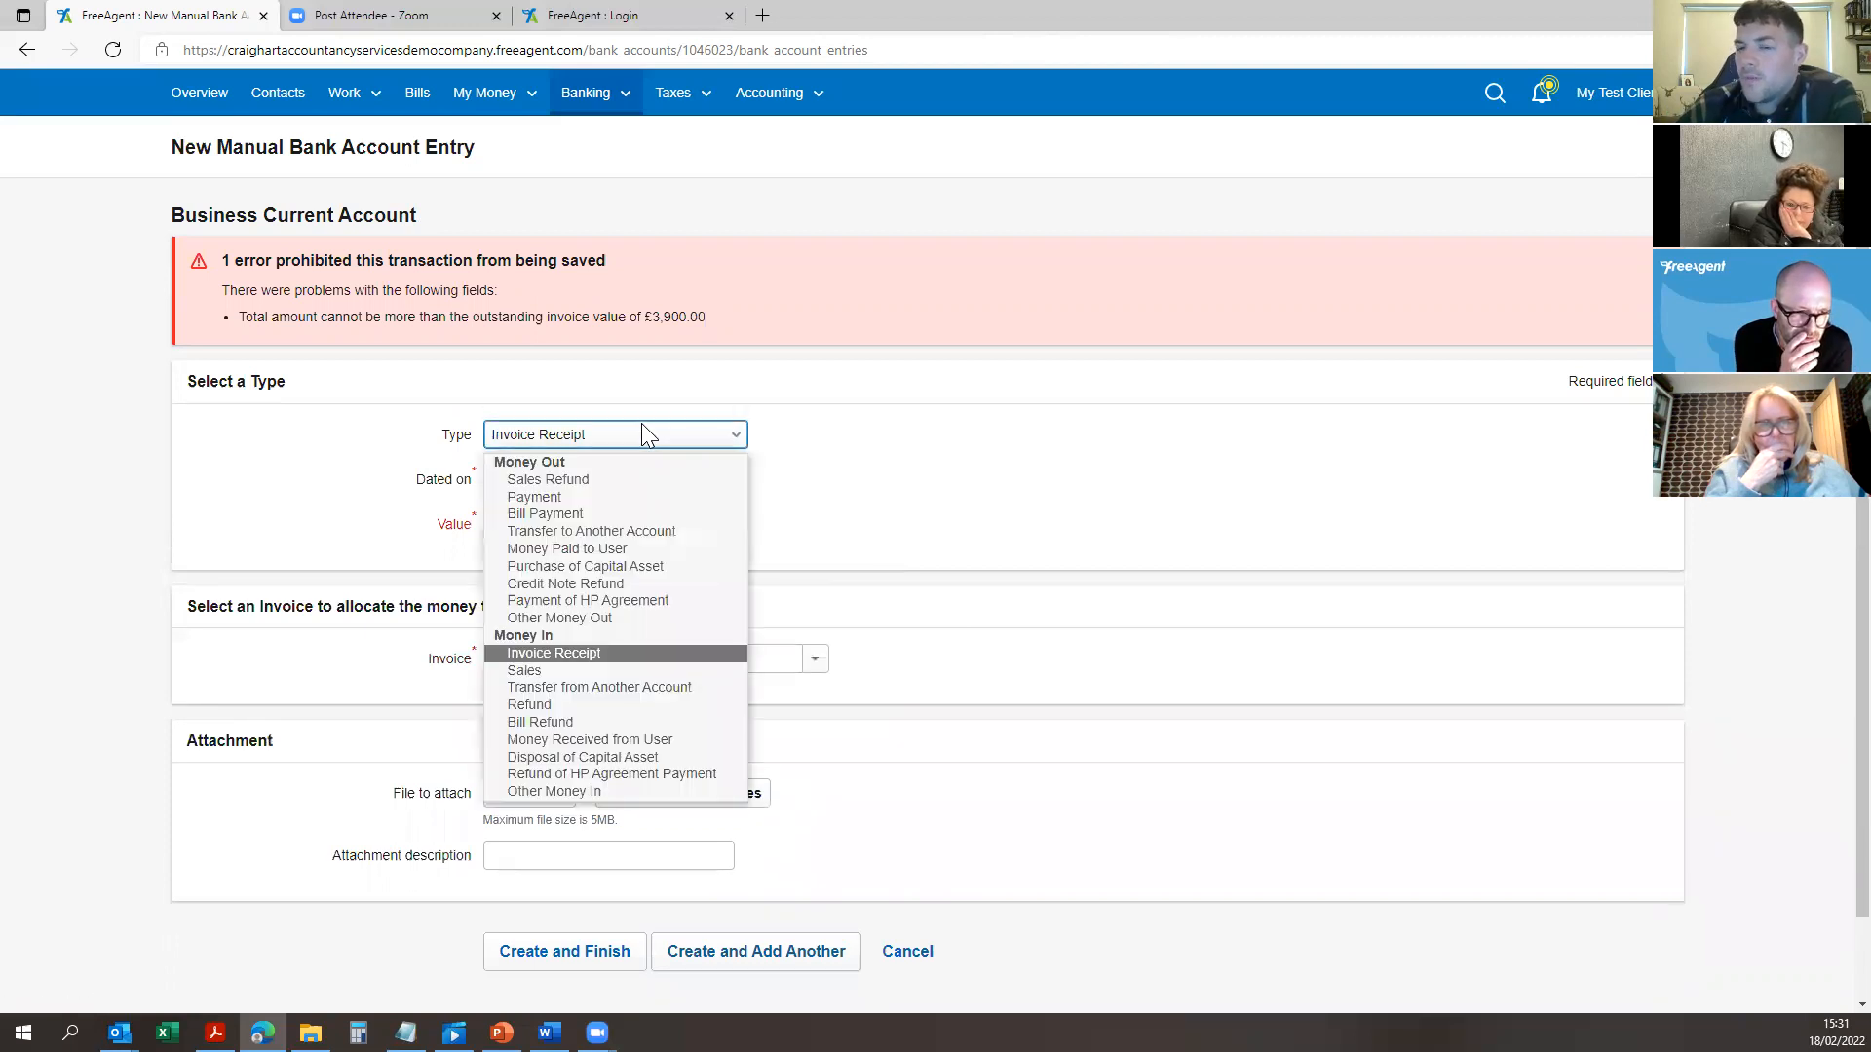
left_click(967, 490)
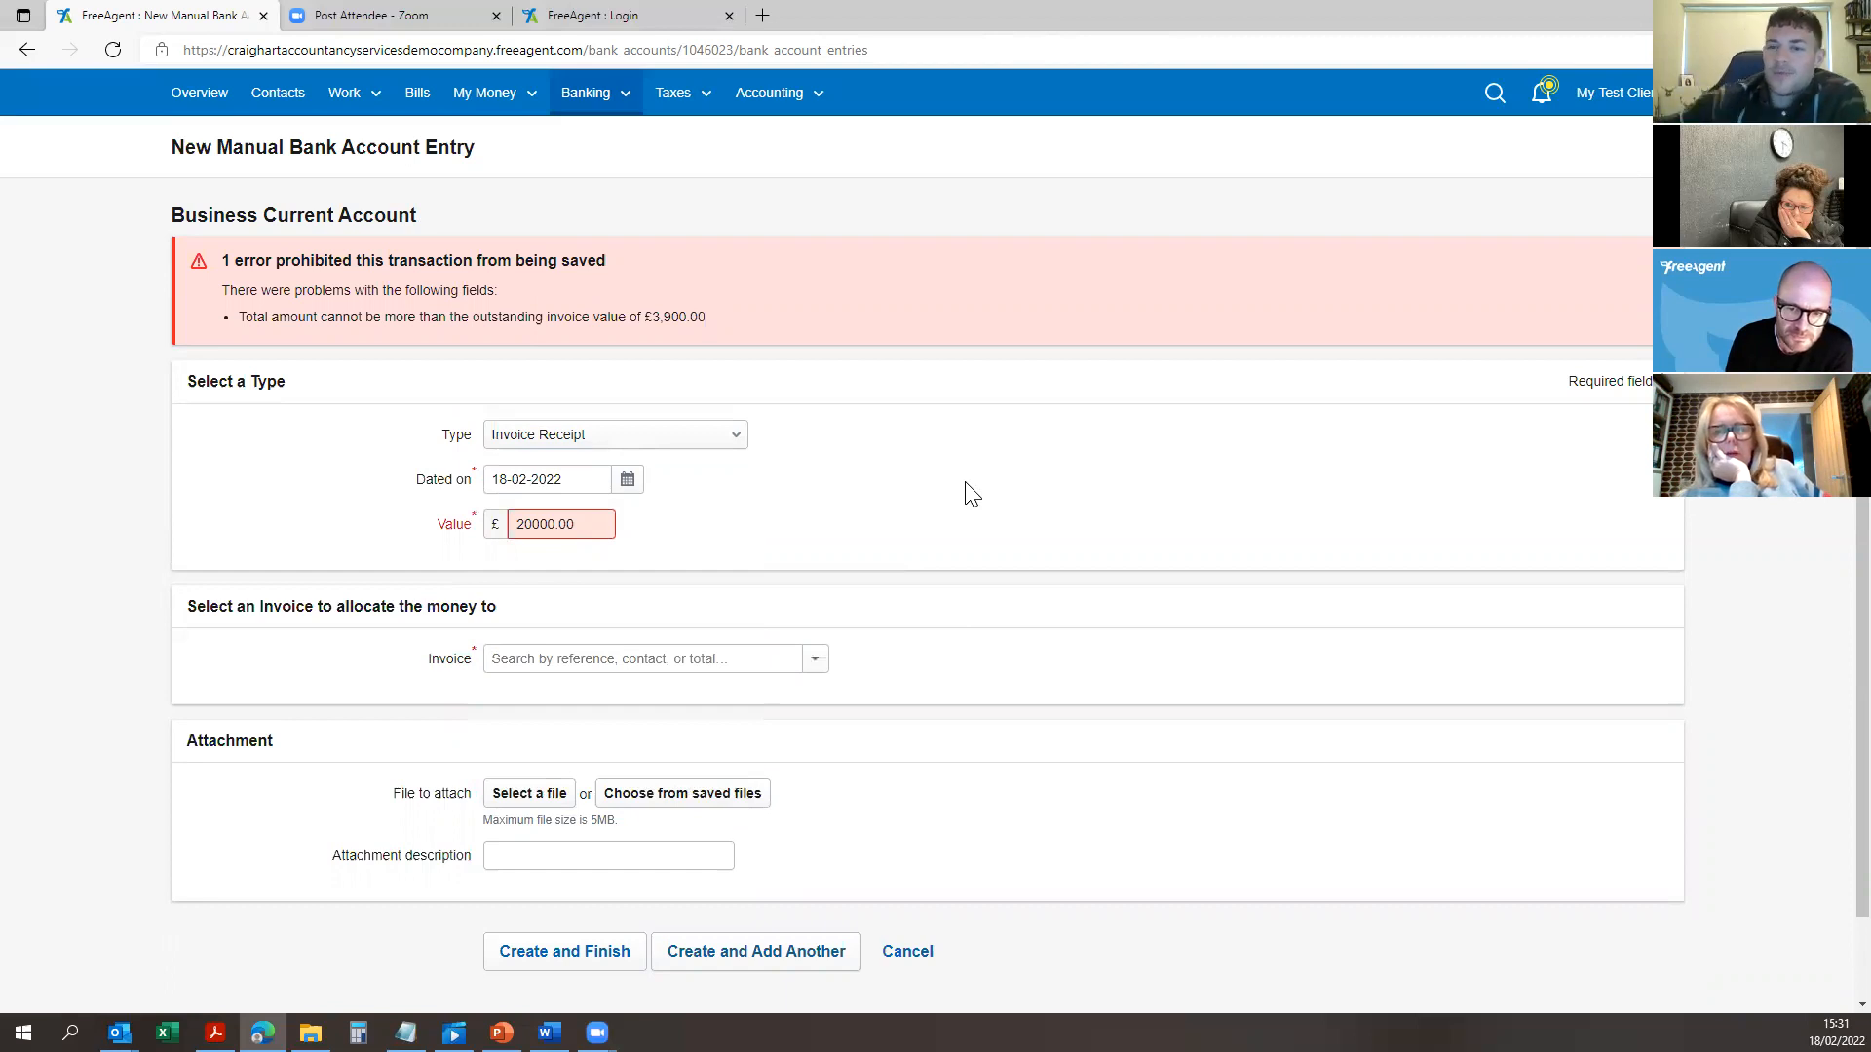
left_click(614, 112)
left_click(611, 137)
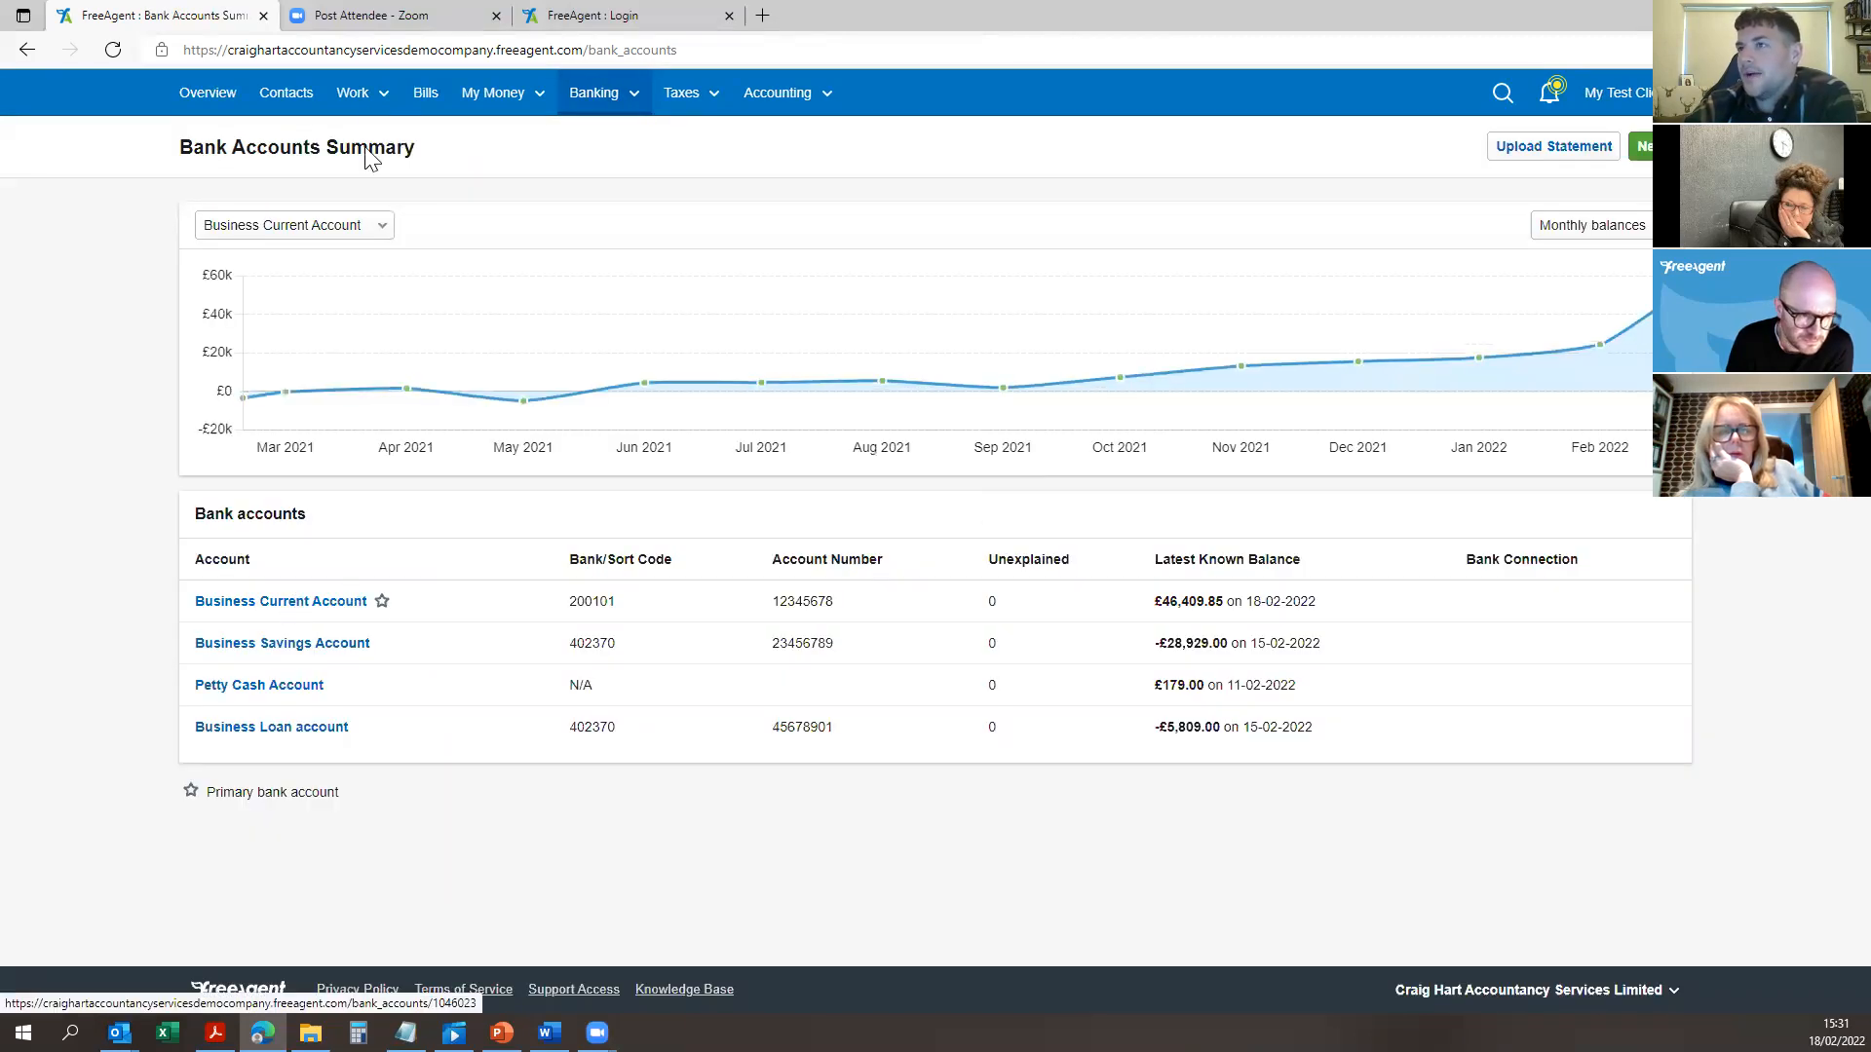
Step: Enable Construction Industry Scheme (CIS) support in Settings
left_click(358, 93)
left_click(394, 244)
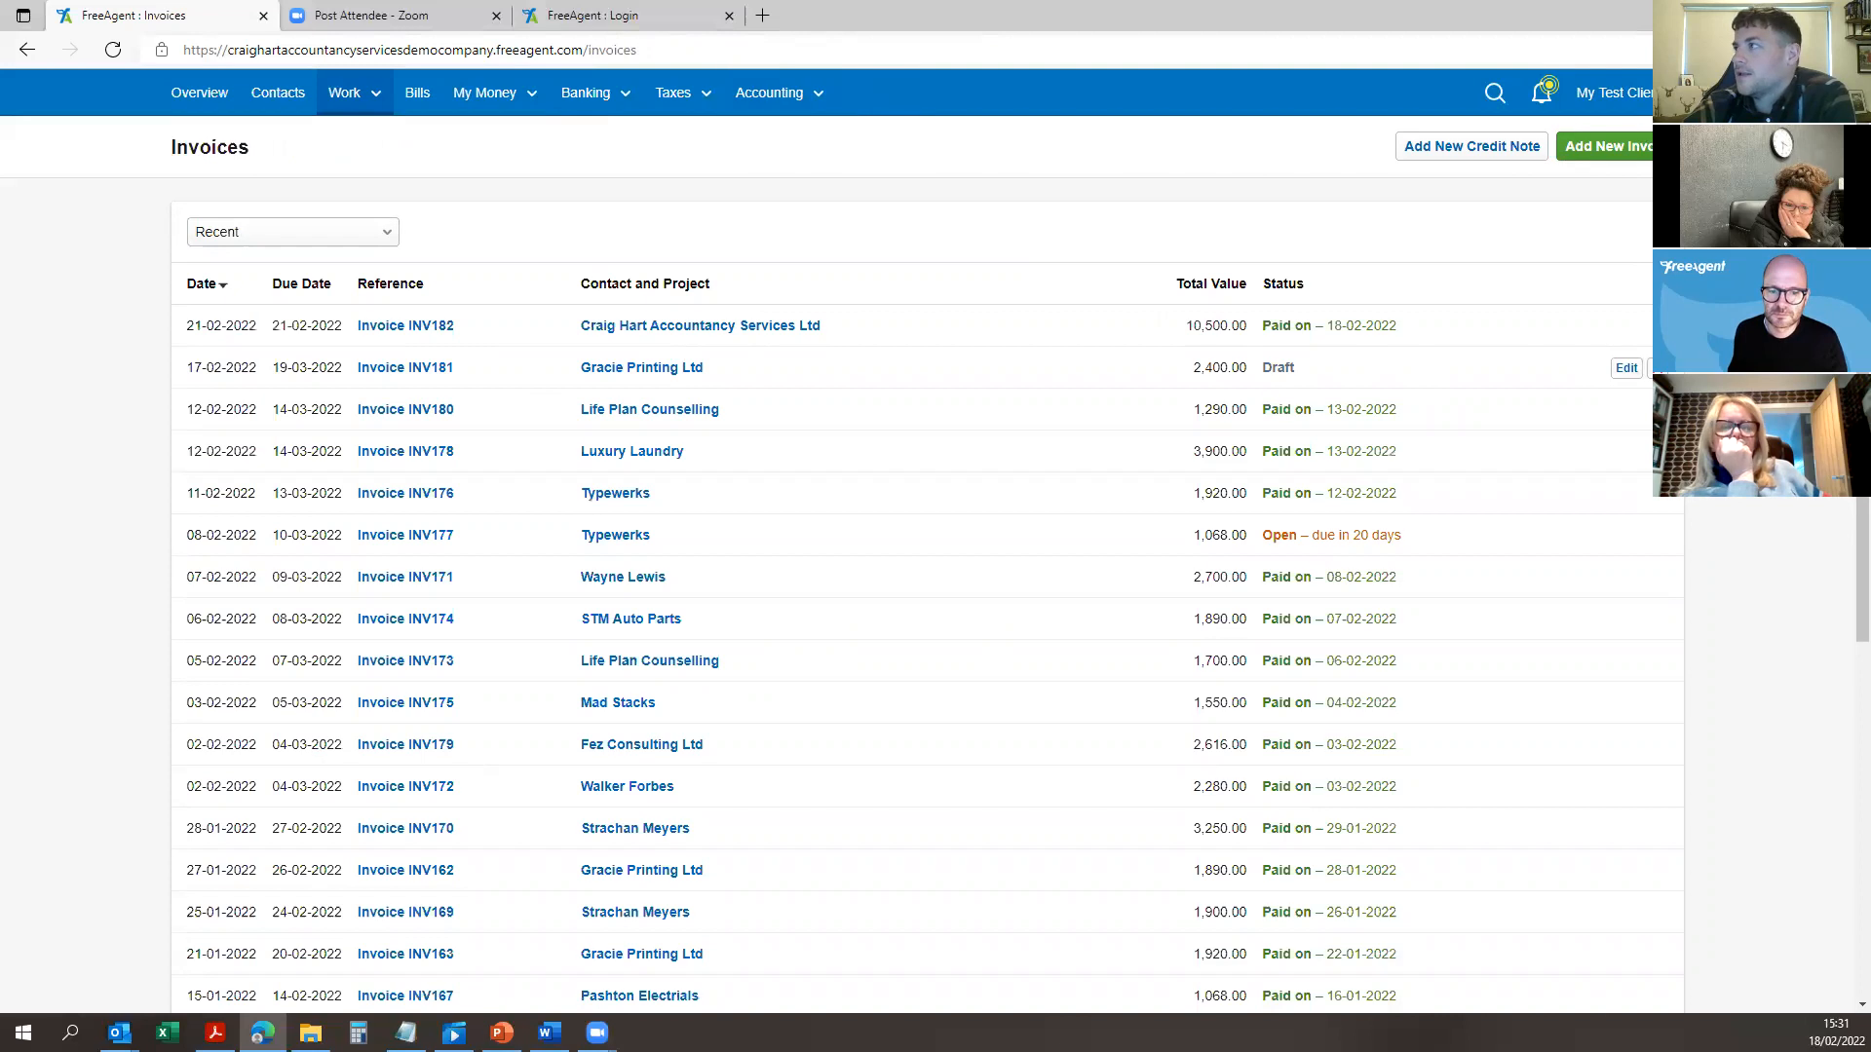
left_click(1612, 92)
left_click(1598, 175)
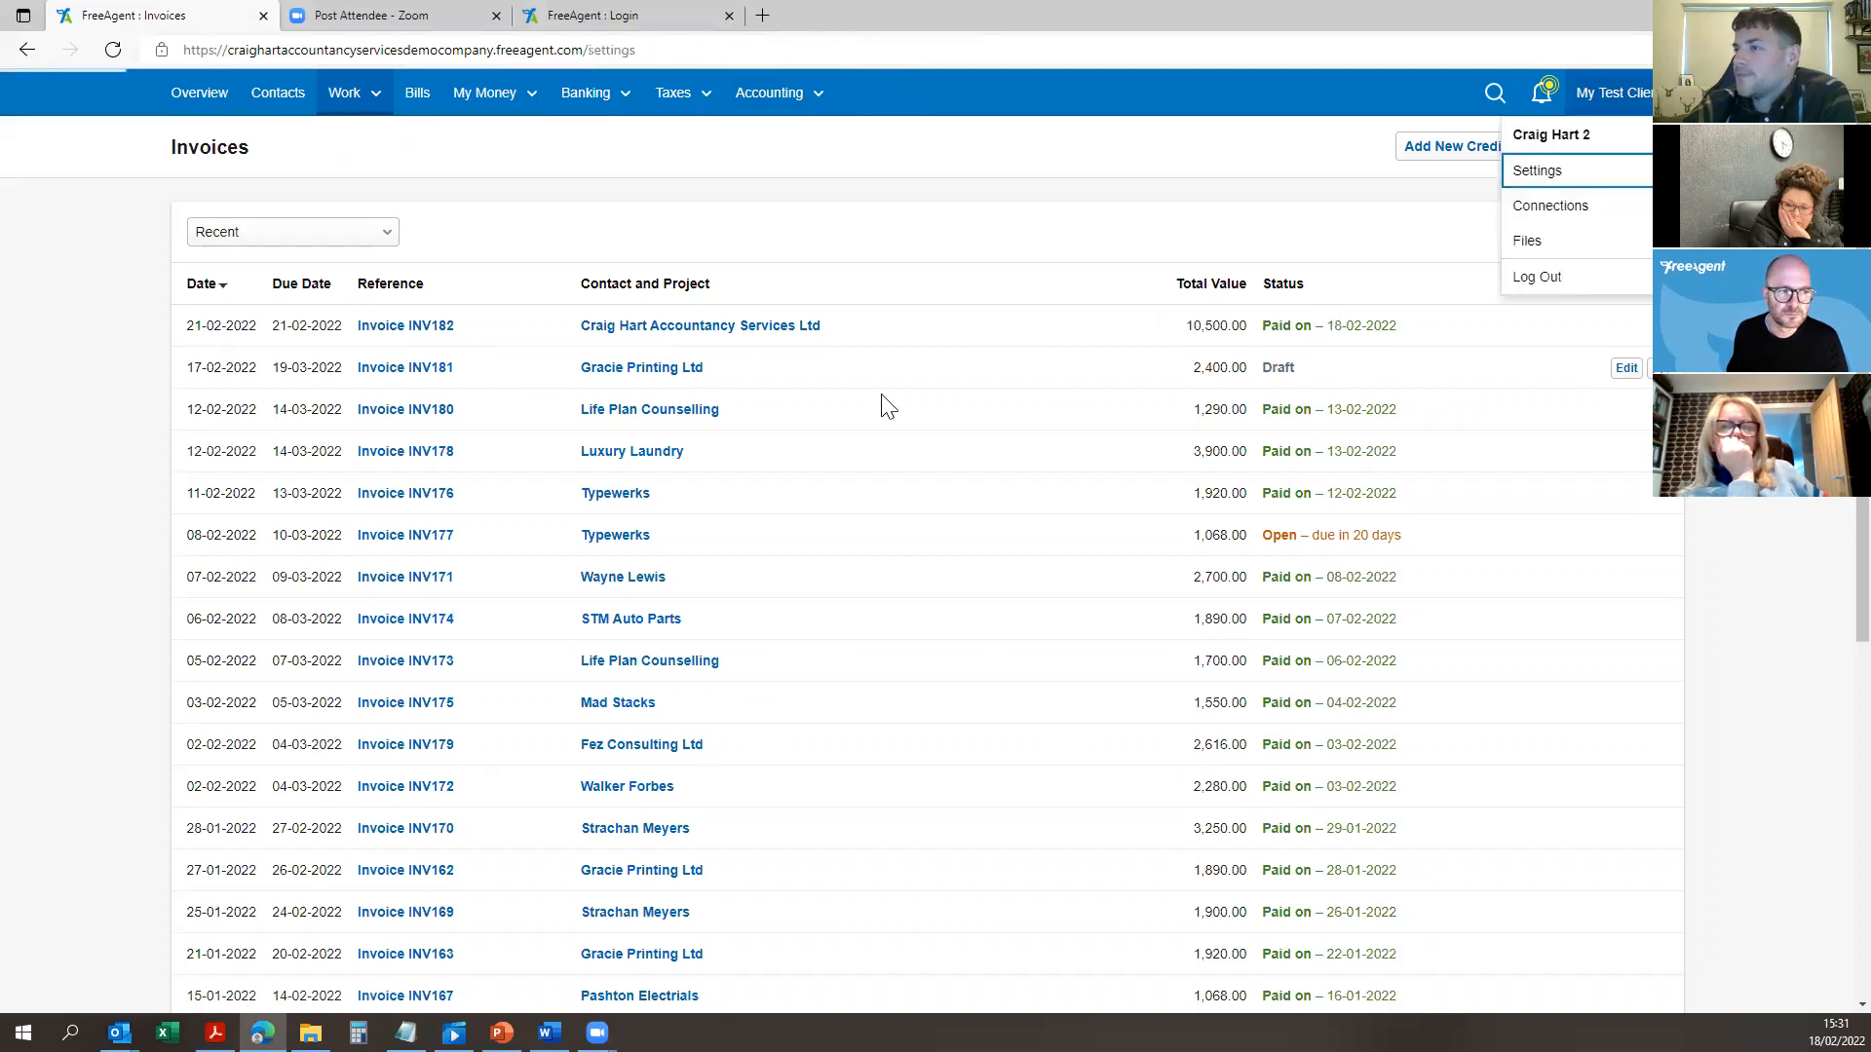
scroll(890, 596, "down", 3)
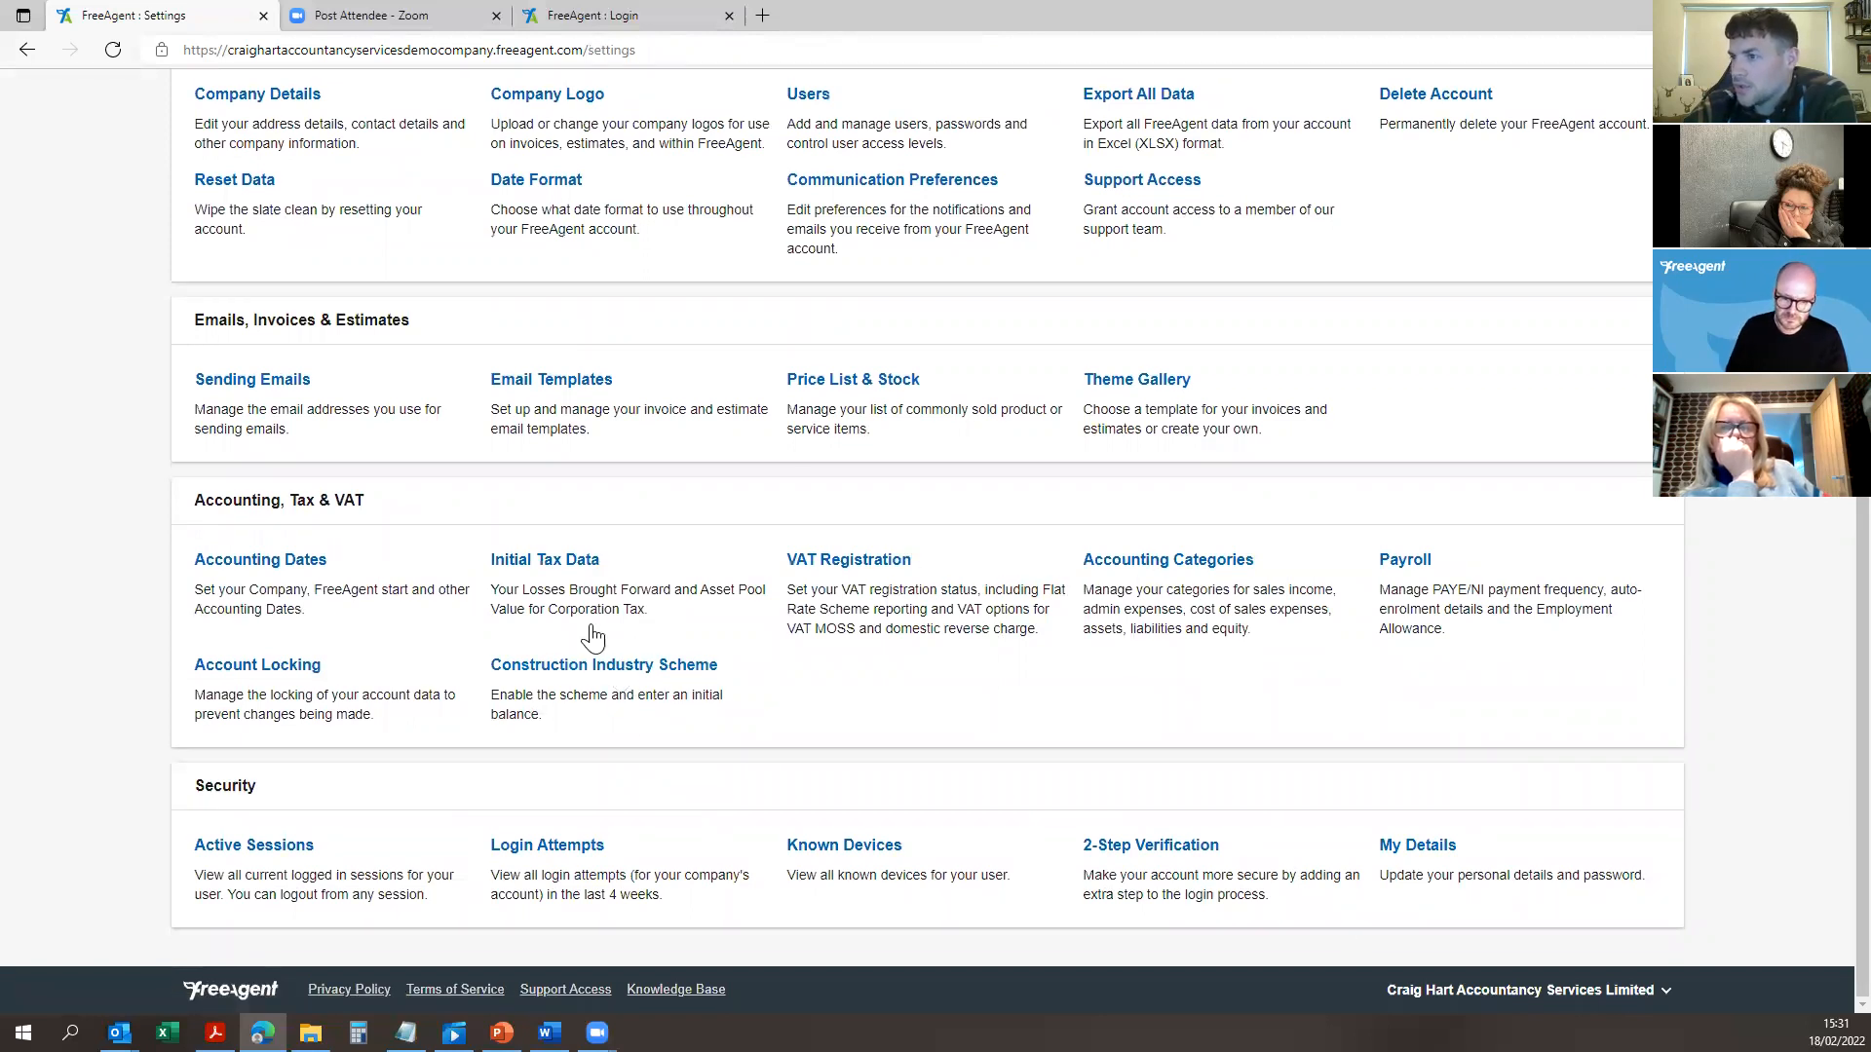
left_click(589, 667)
left_click(433, 501)
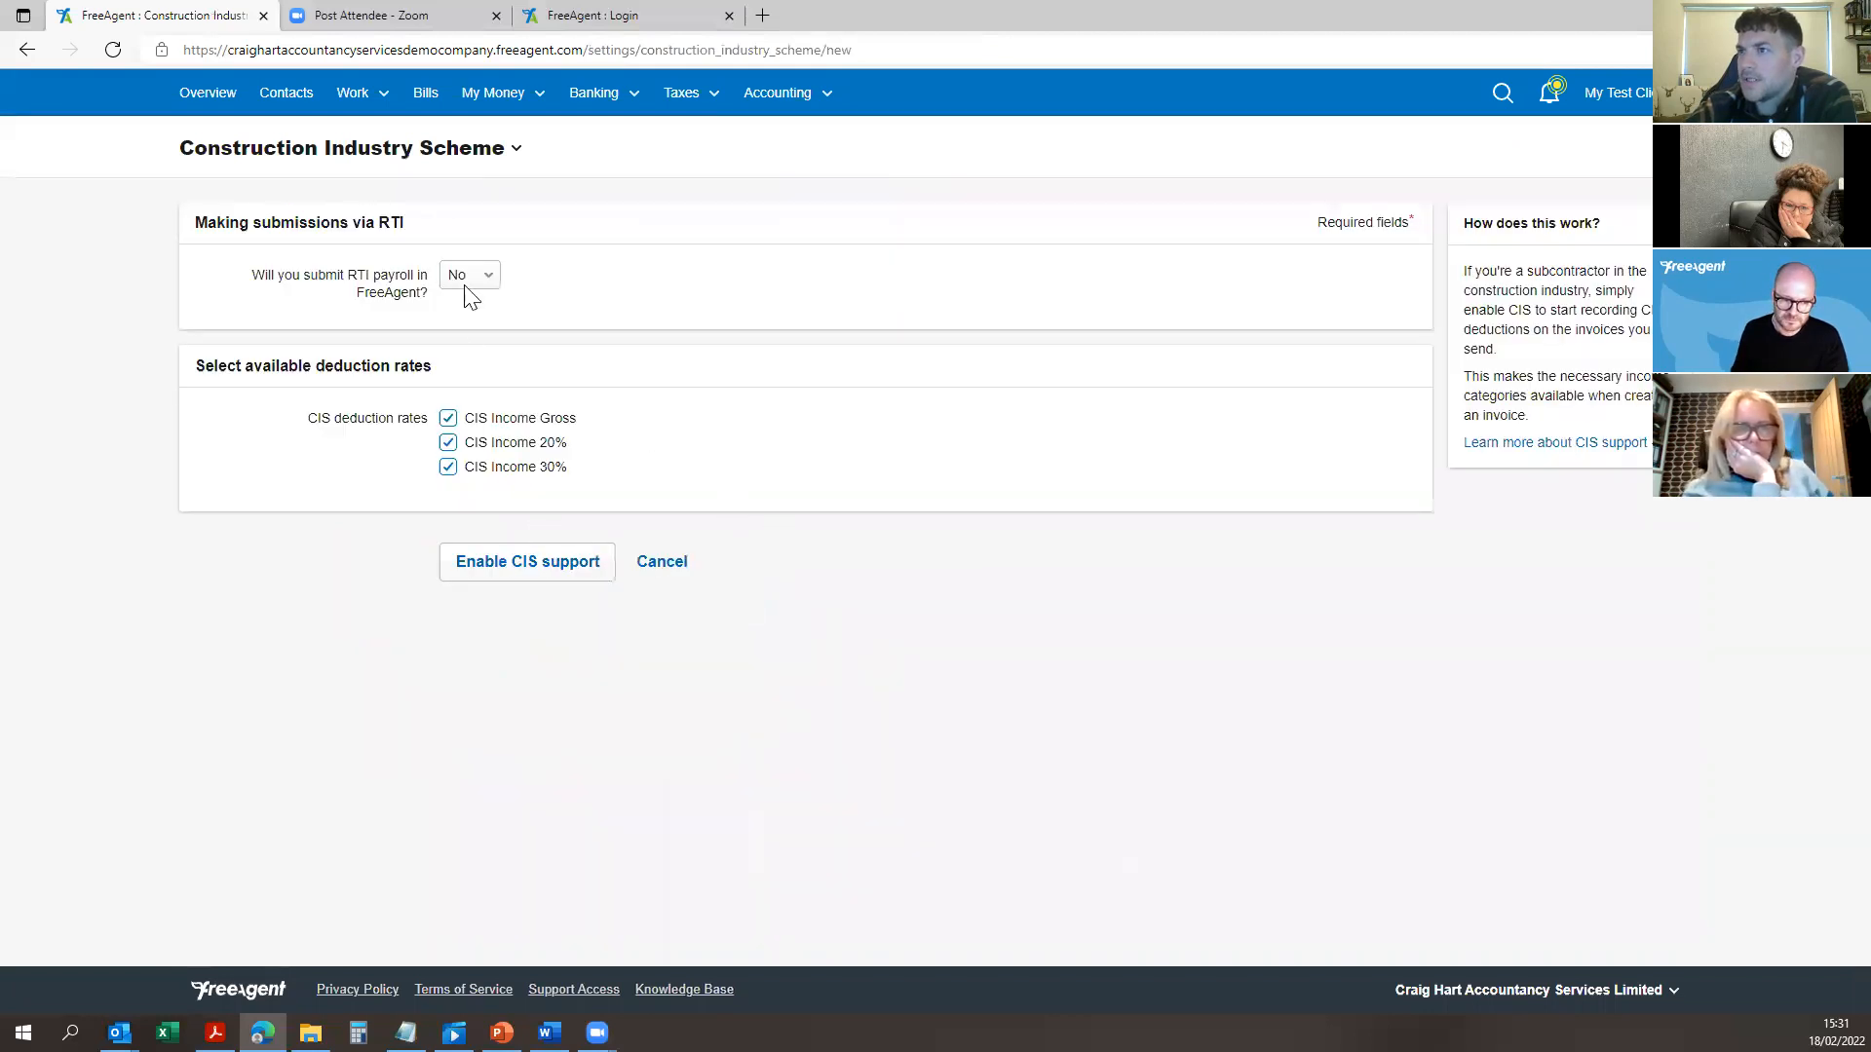
left_click(526, 562)
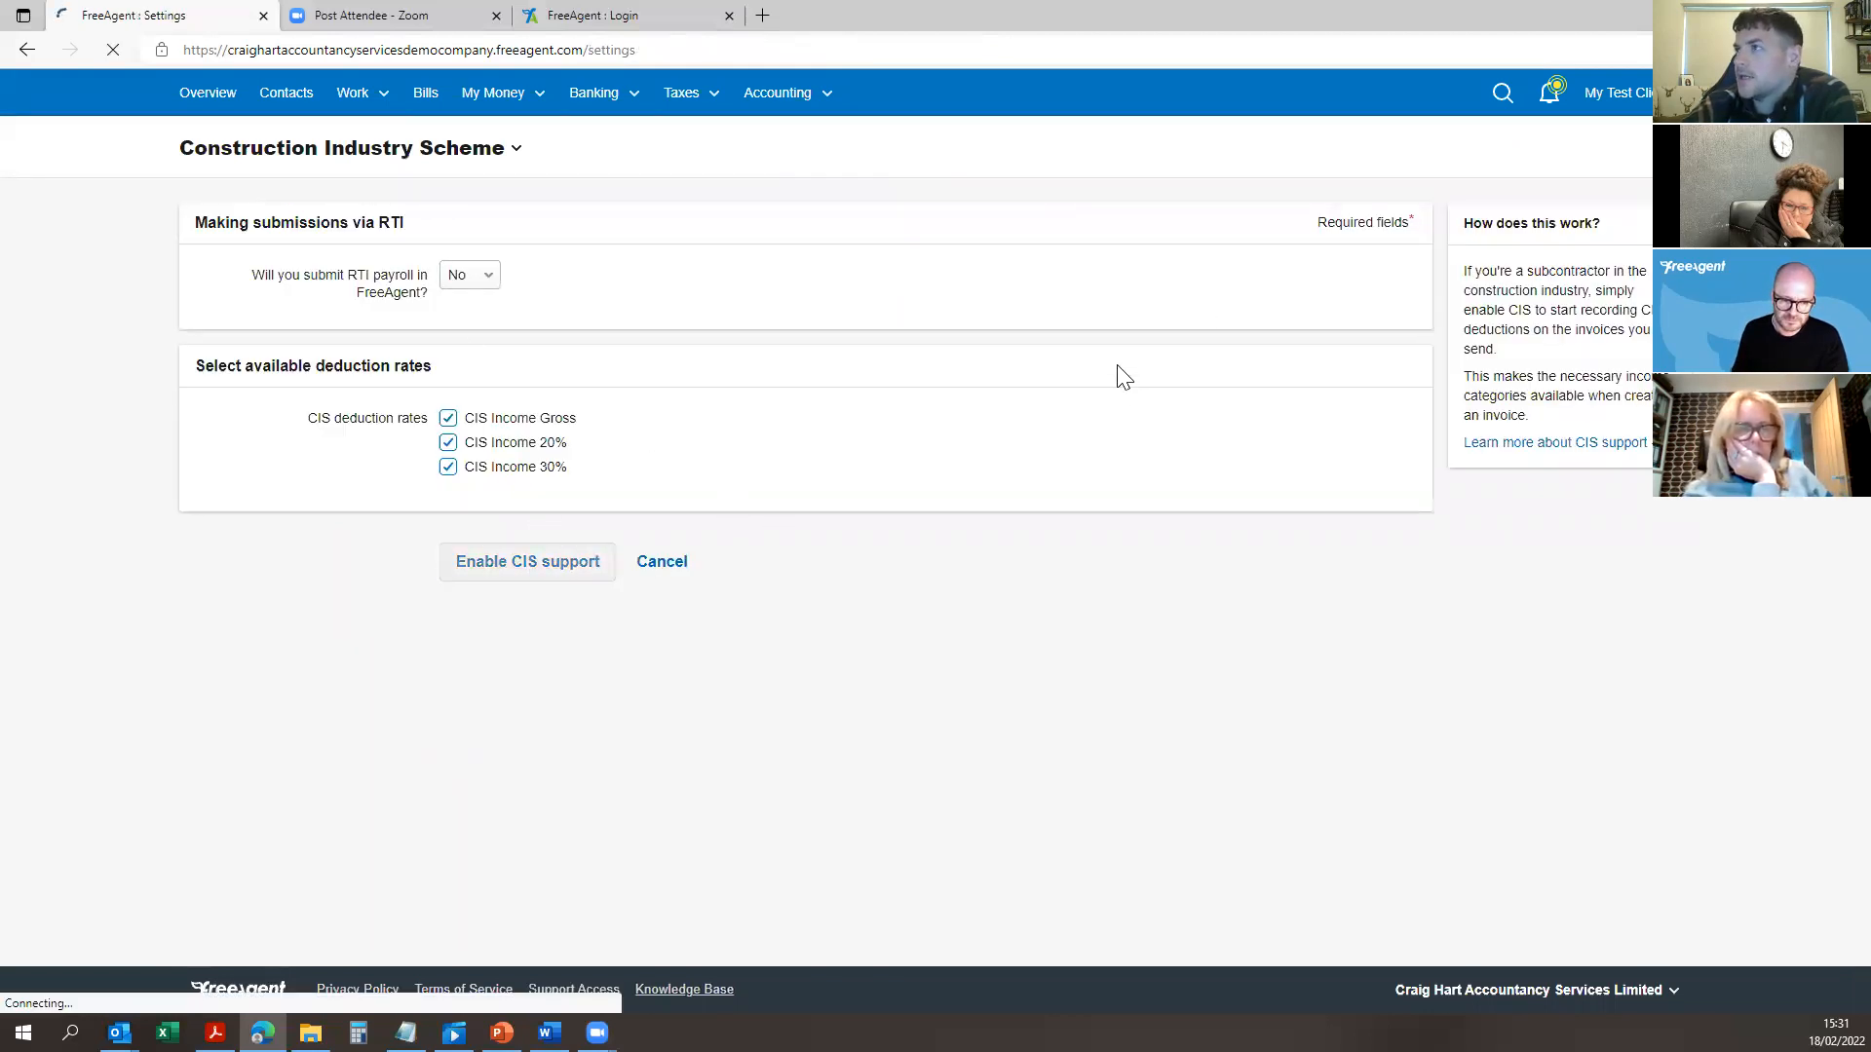
Step: Set VAT Registration to use VAT rates other than standard UK ones and save
left_click(836, 756)
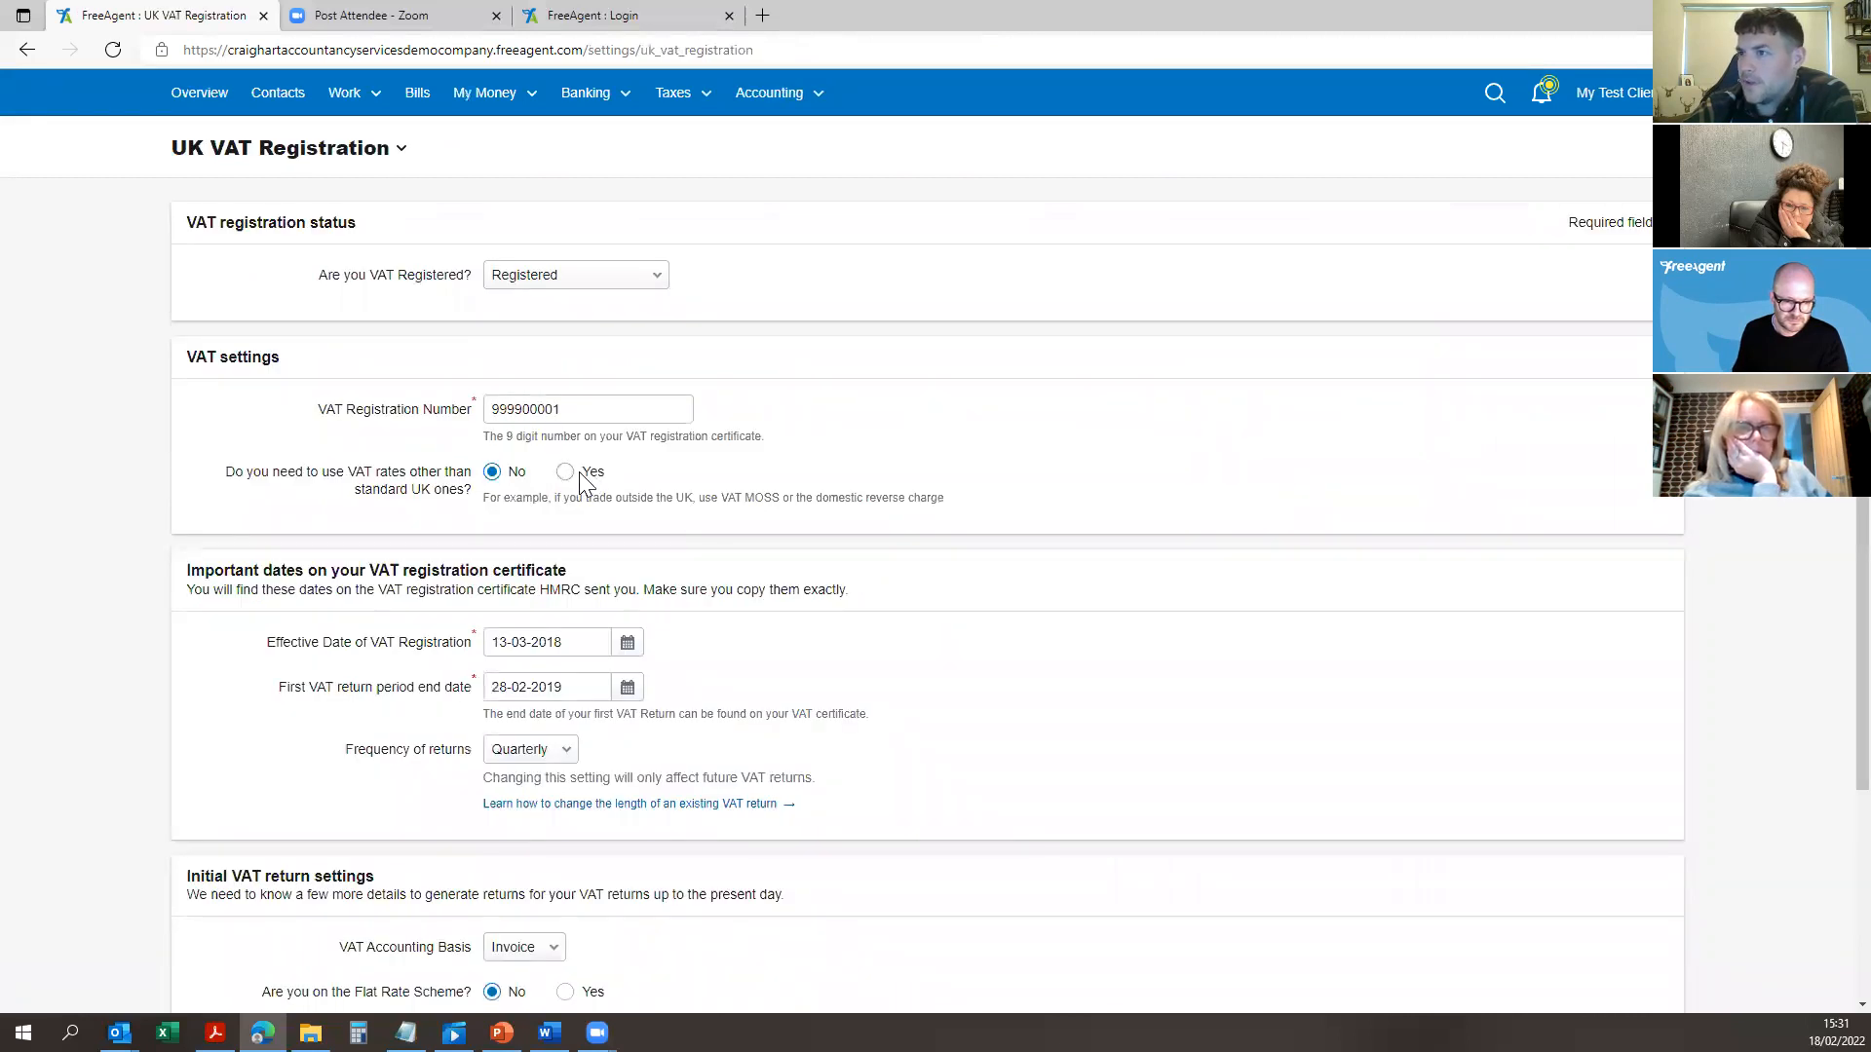
scroll(916, 551, "down", 3)
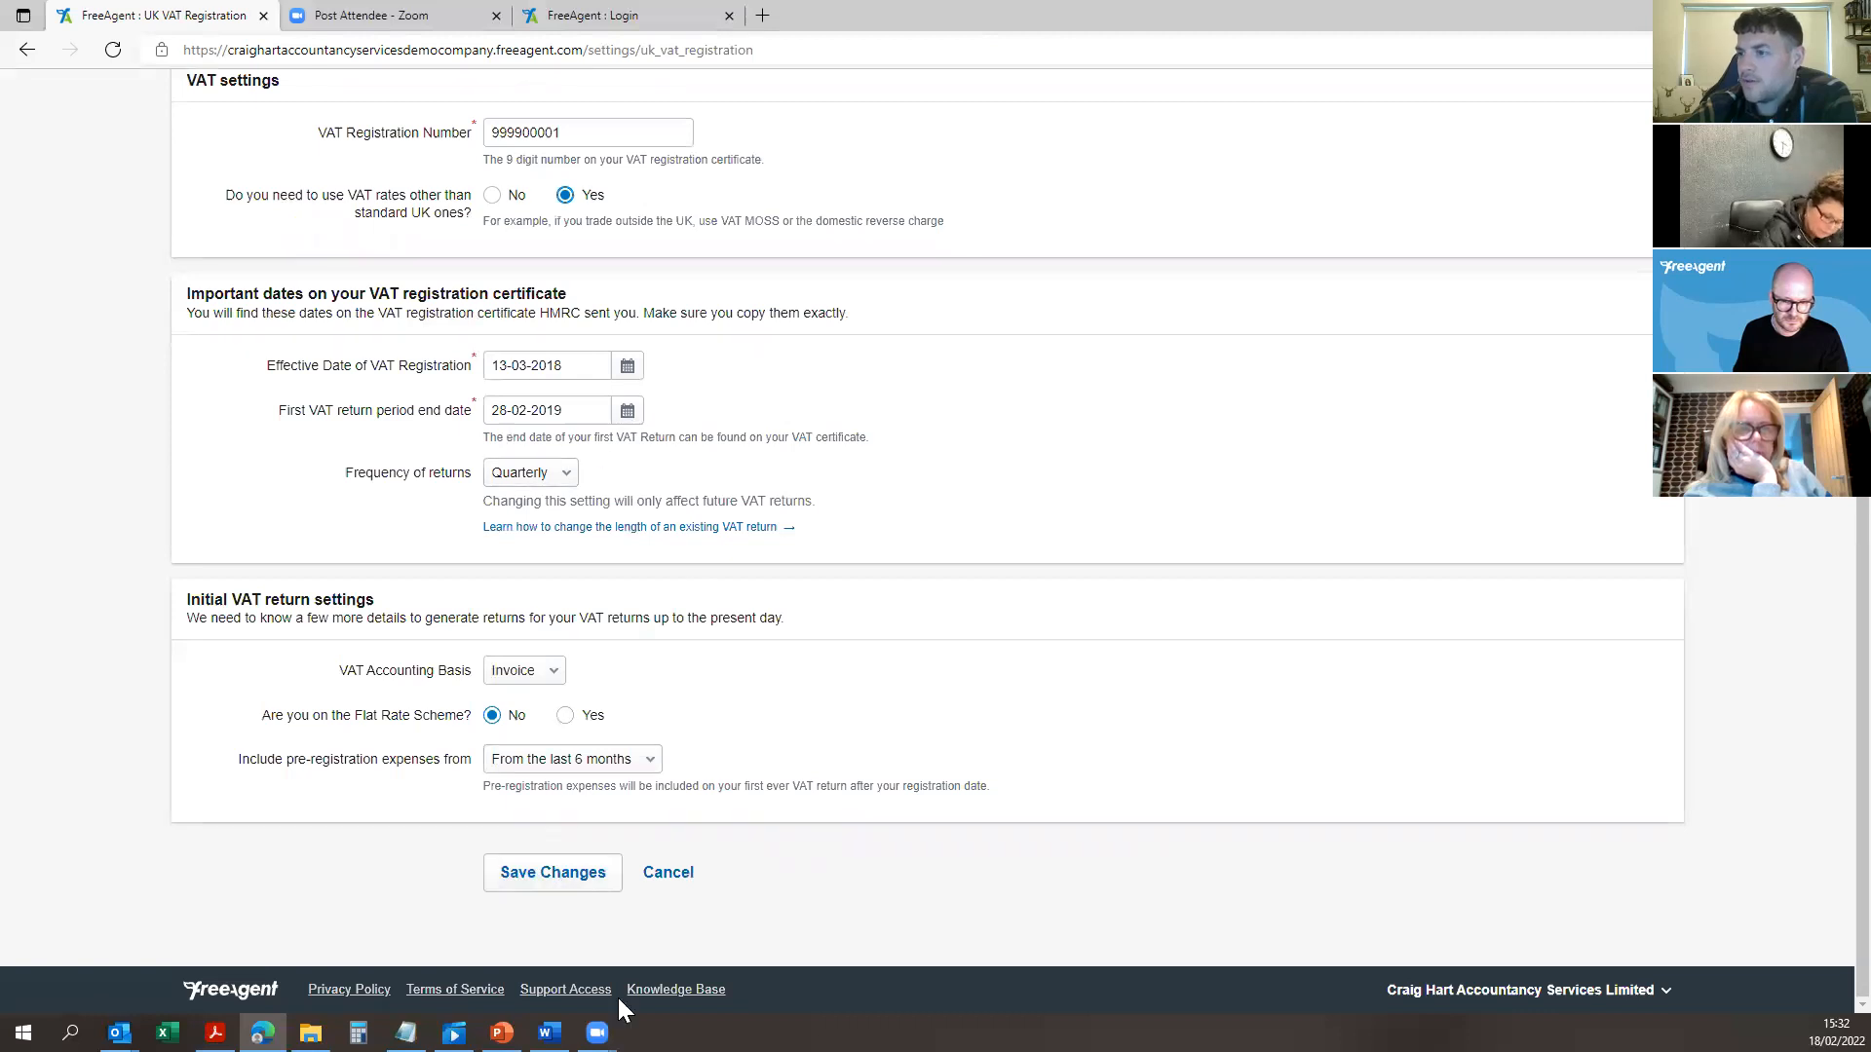
left_click(567, 889)
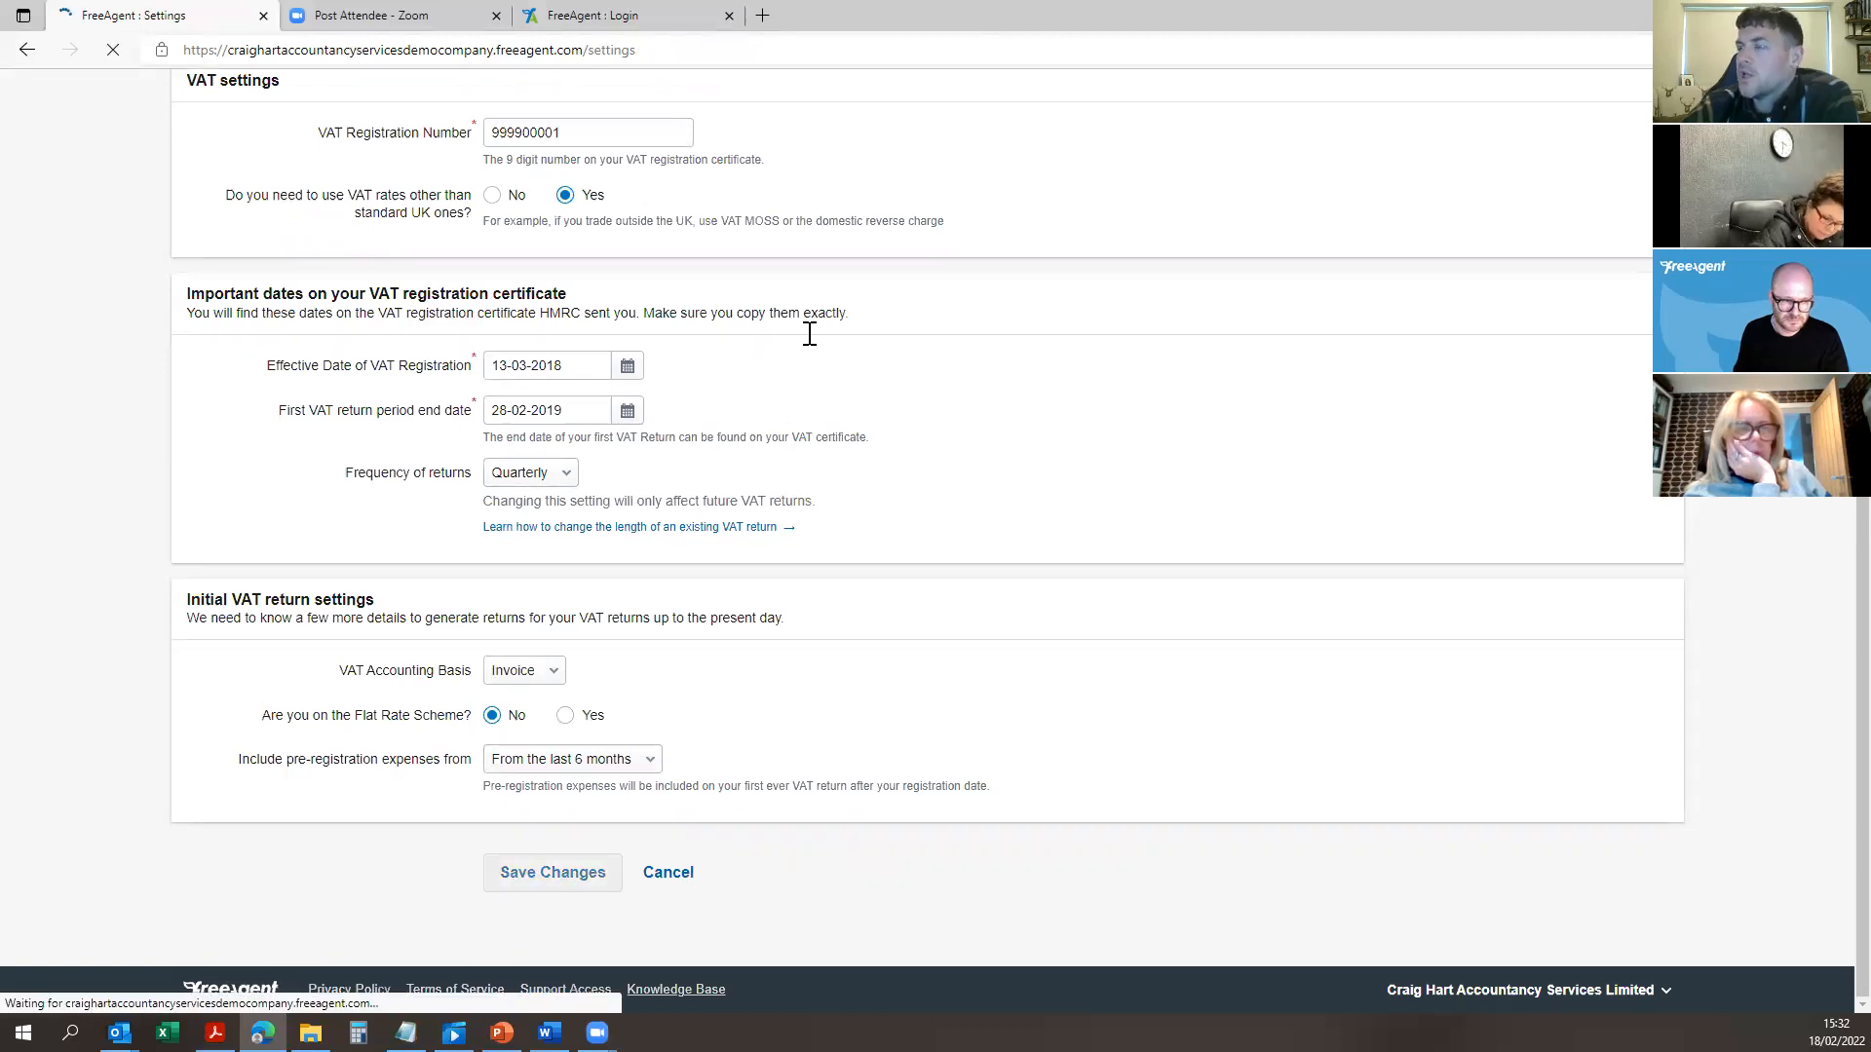
left_click(372, 104)
left_click(382, 242)
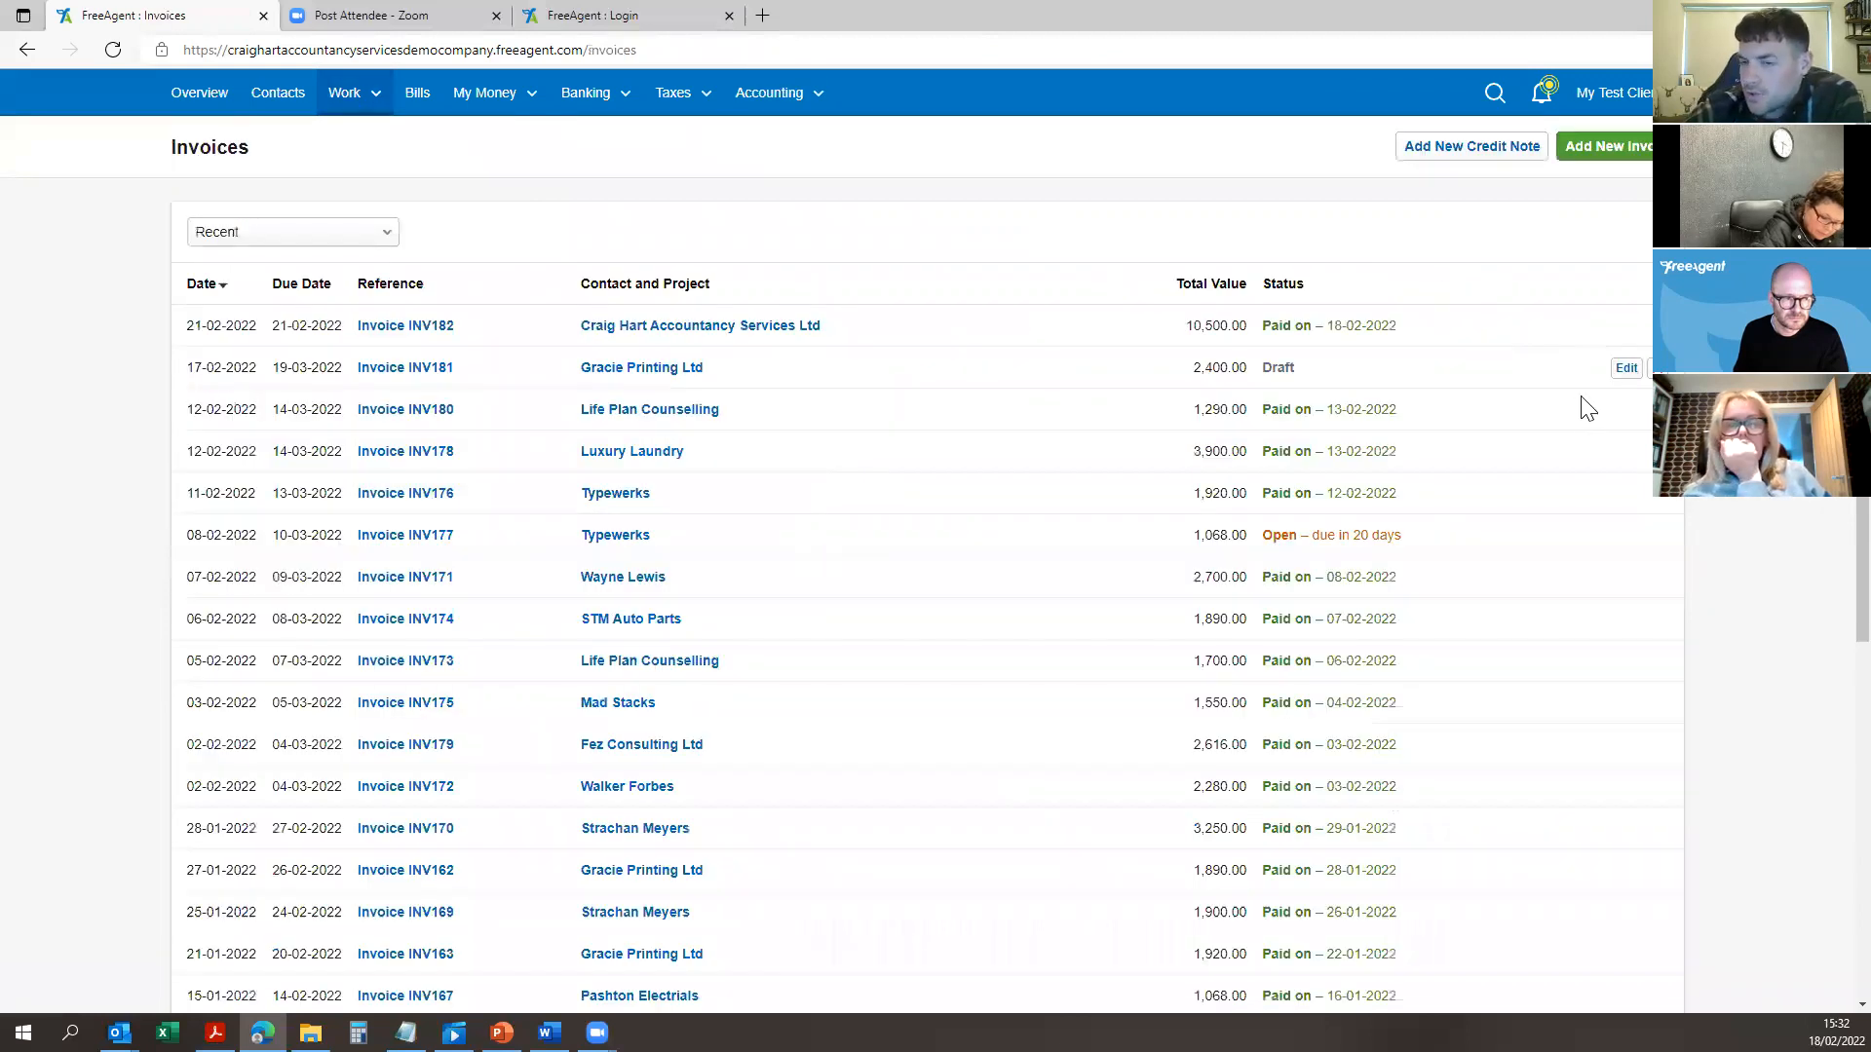
Step: Create a new invoice keeping reference INV183, with Reverse Charge as the VAT option
left_click(1618, 148)
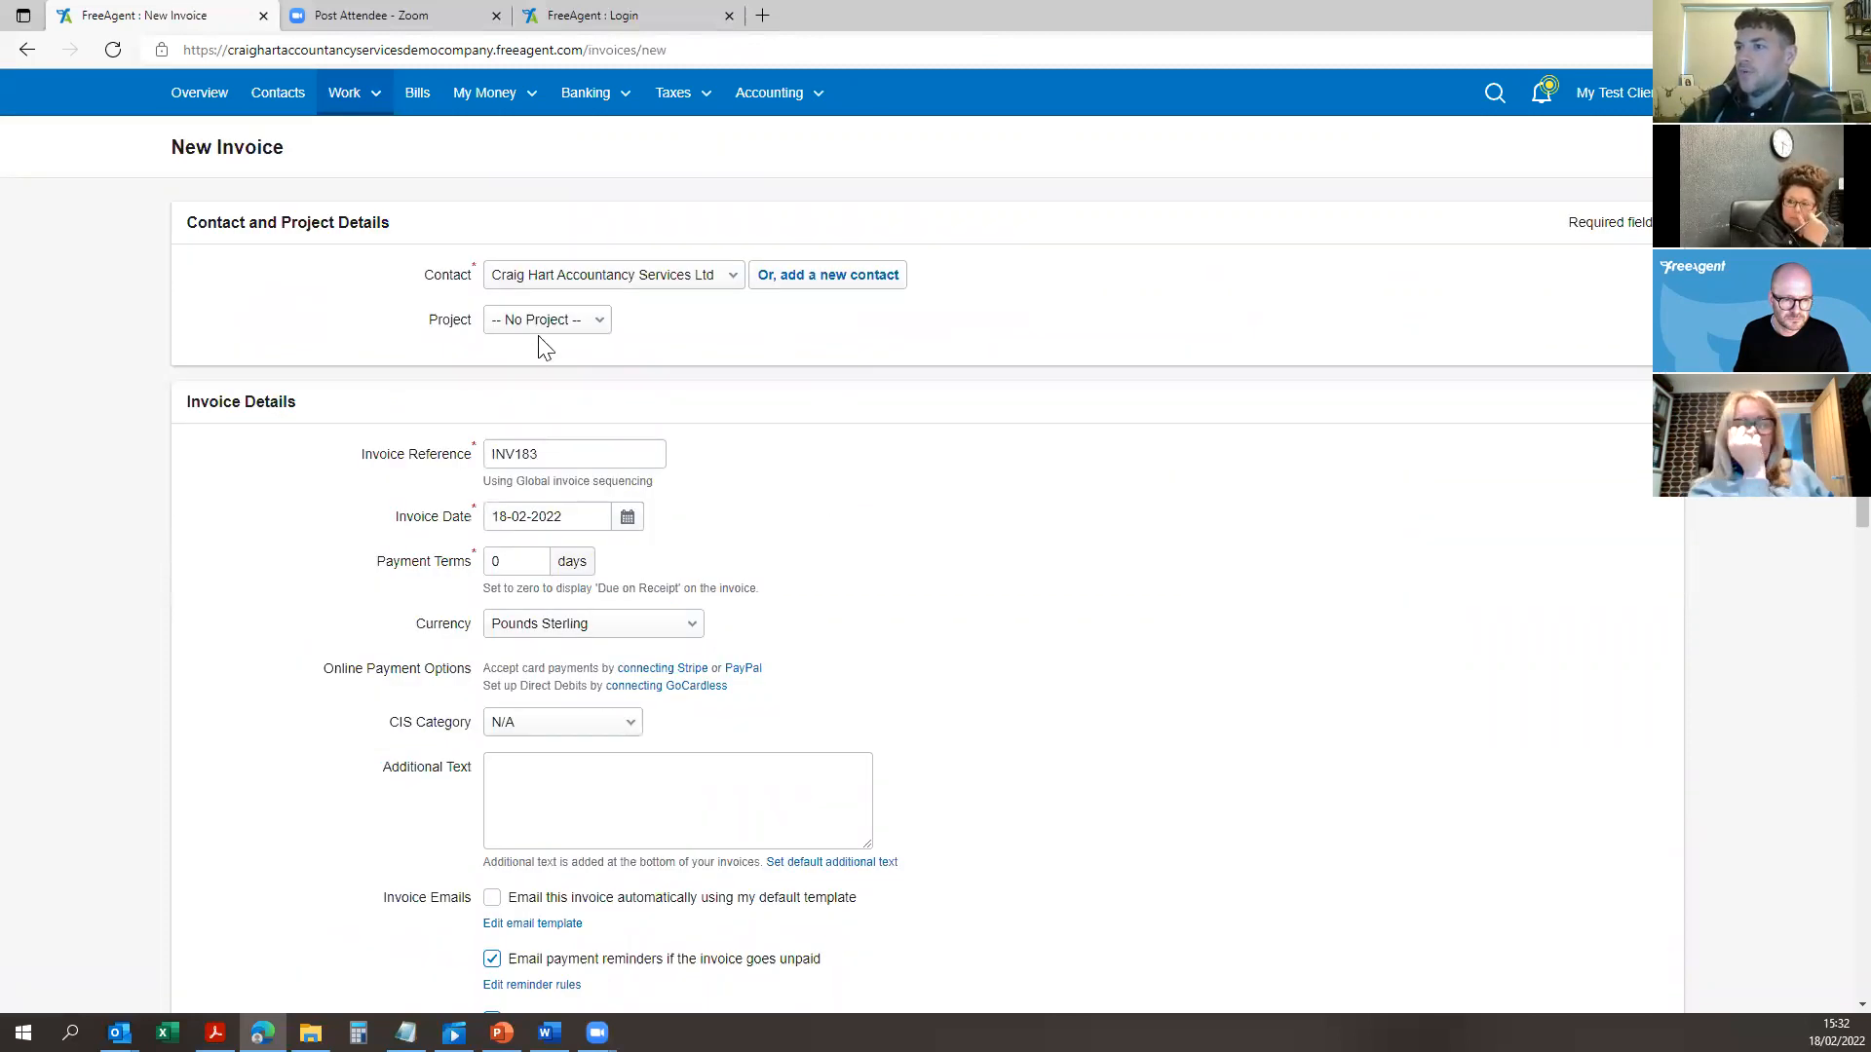
scroll(681, 305, "down", 2)
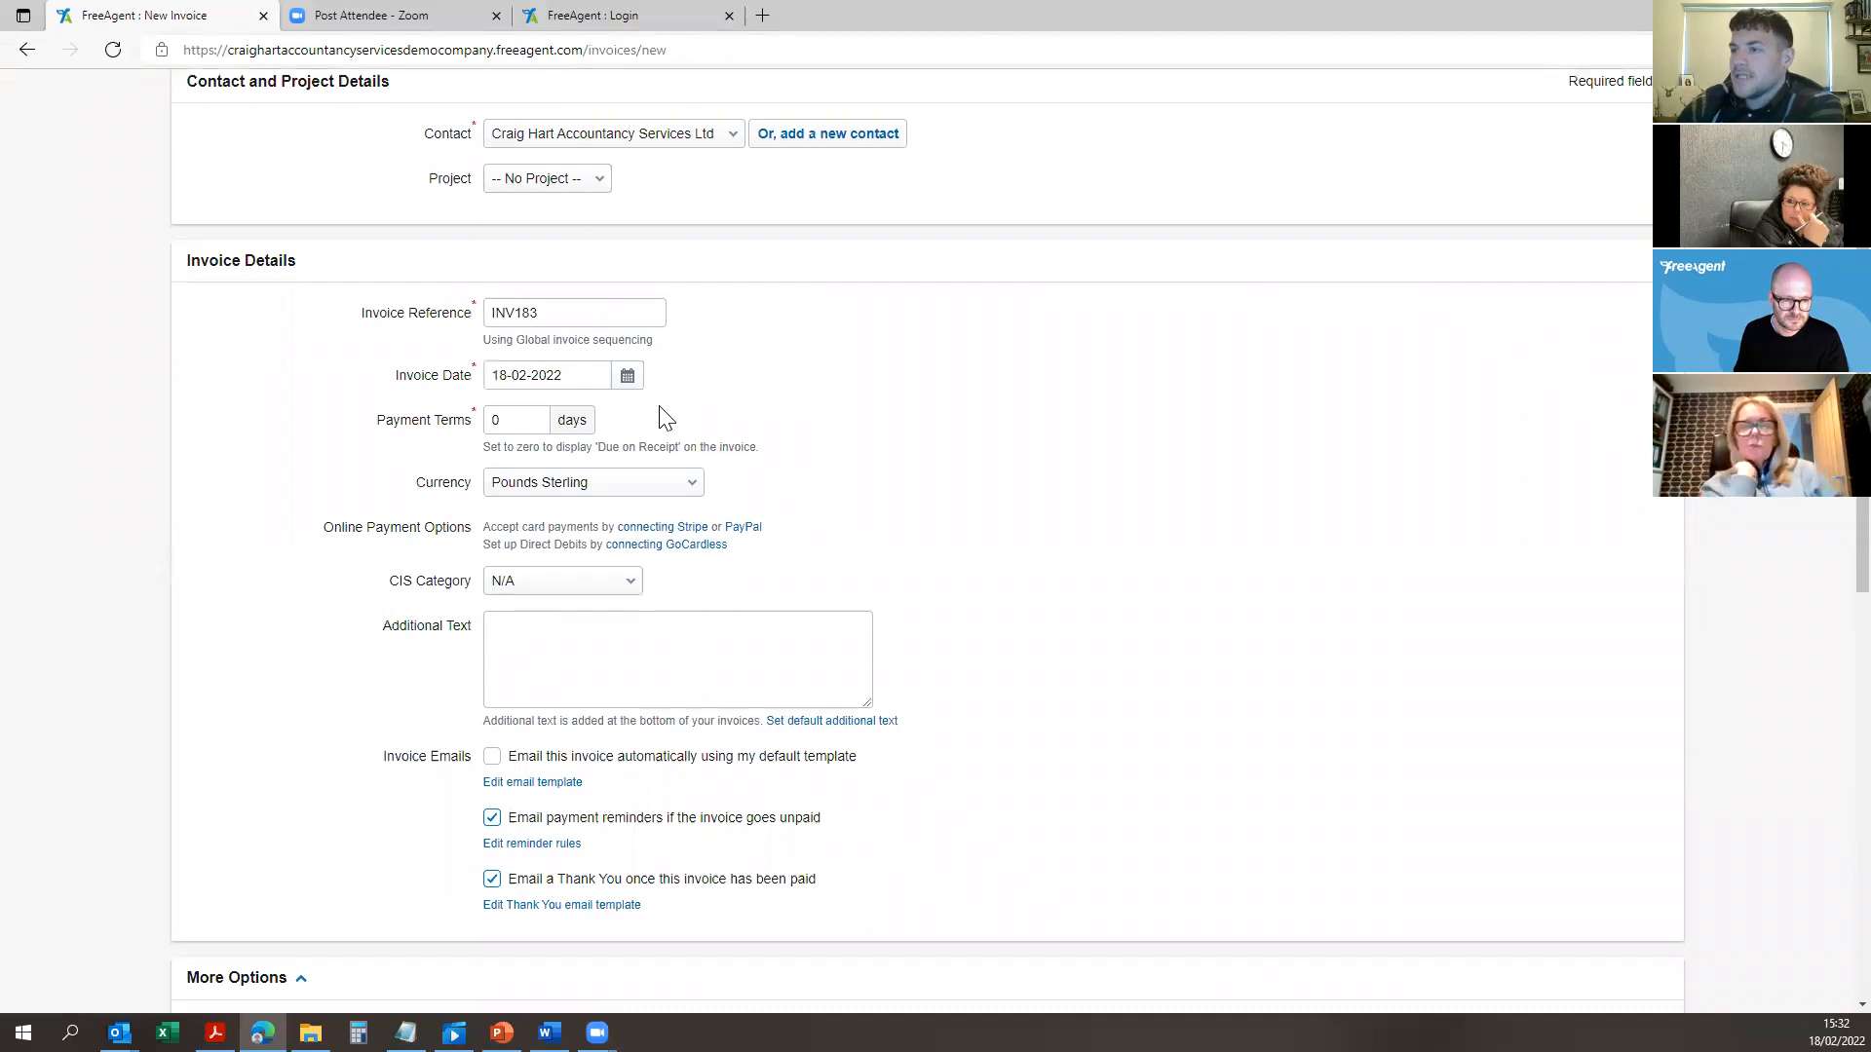
scroll(1061, 272, "down", 7)
scroll(1004, 438, "down", 2)
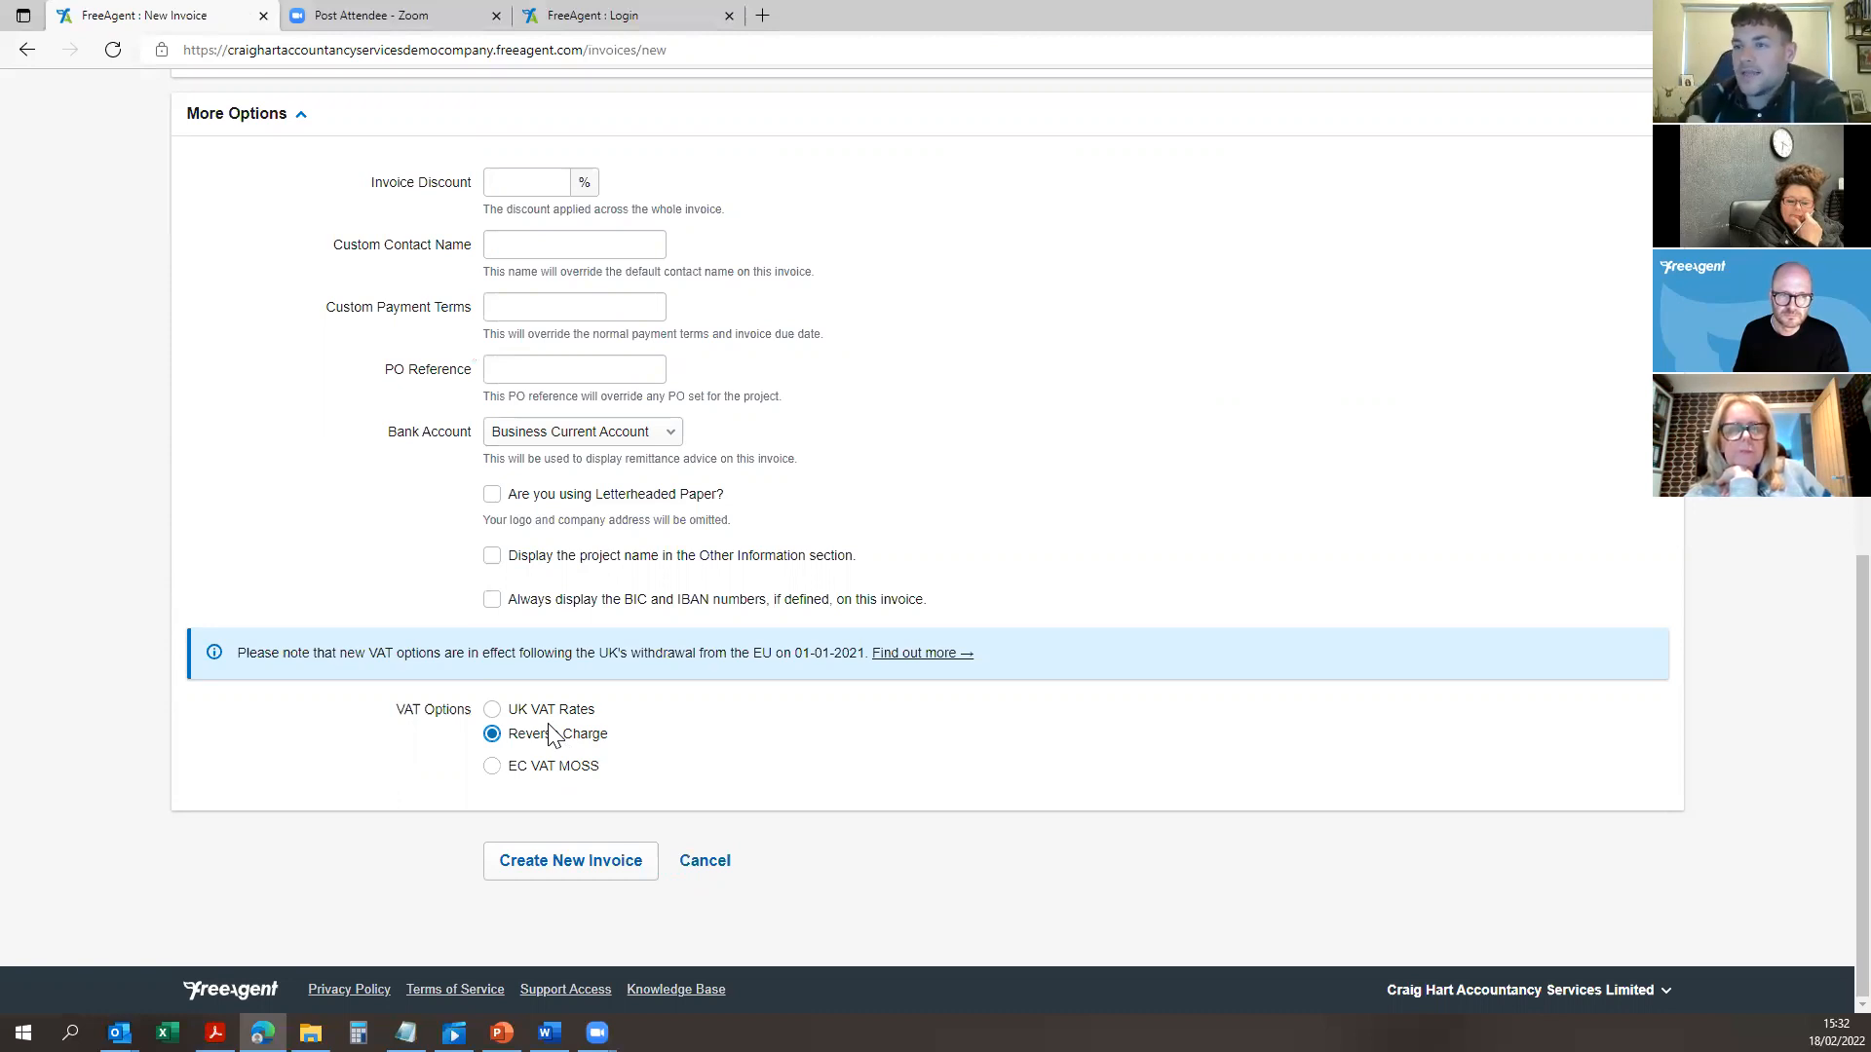
left_click(574, 869)
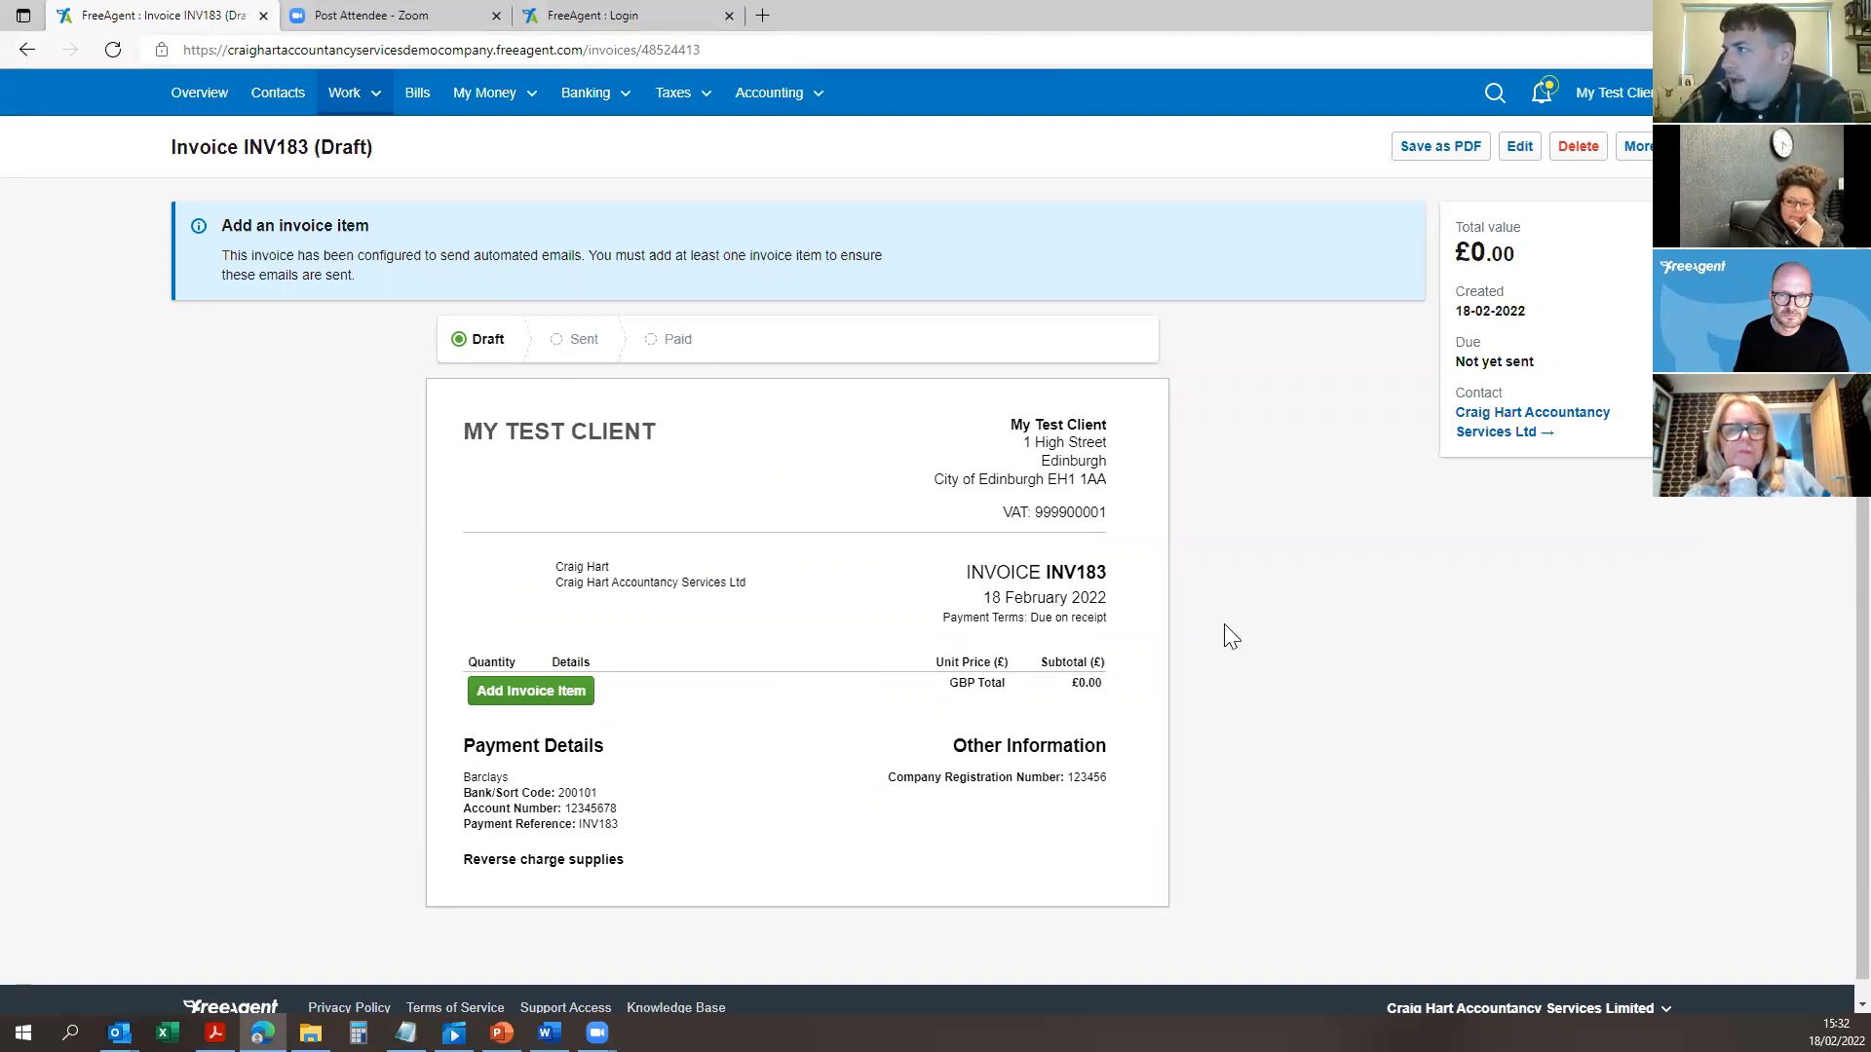
Step: Enter a Services line item priced 10000.00 with details 'Test'
left_click(513, 694)
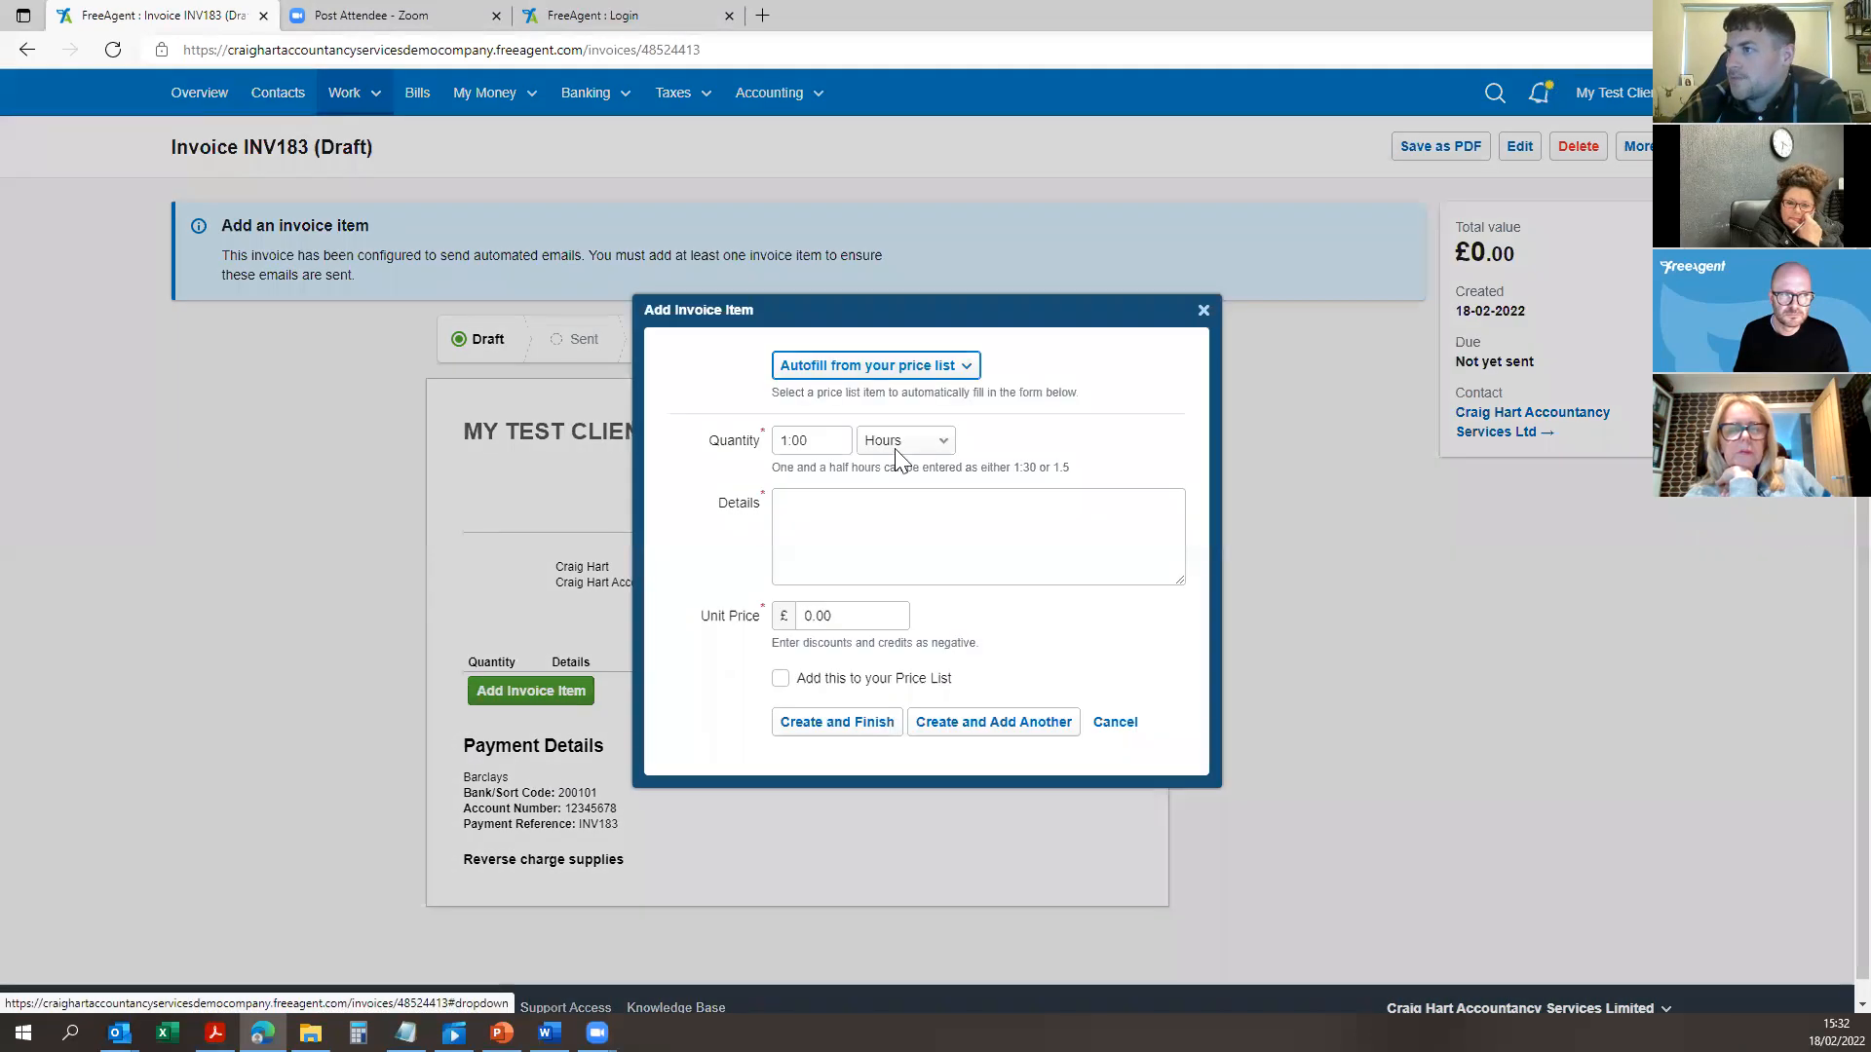
left_click(904, 441)
left_click(915, 588)
left_click(838, 598)
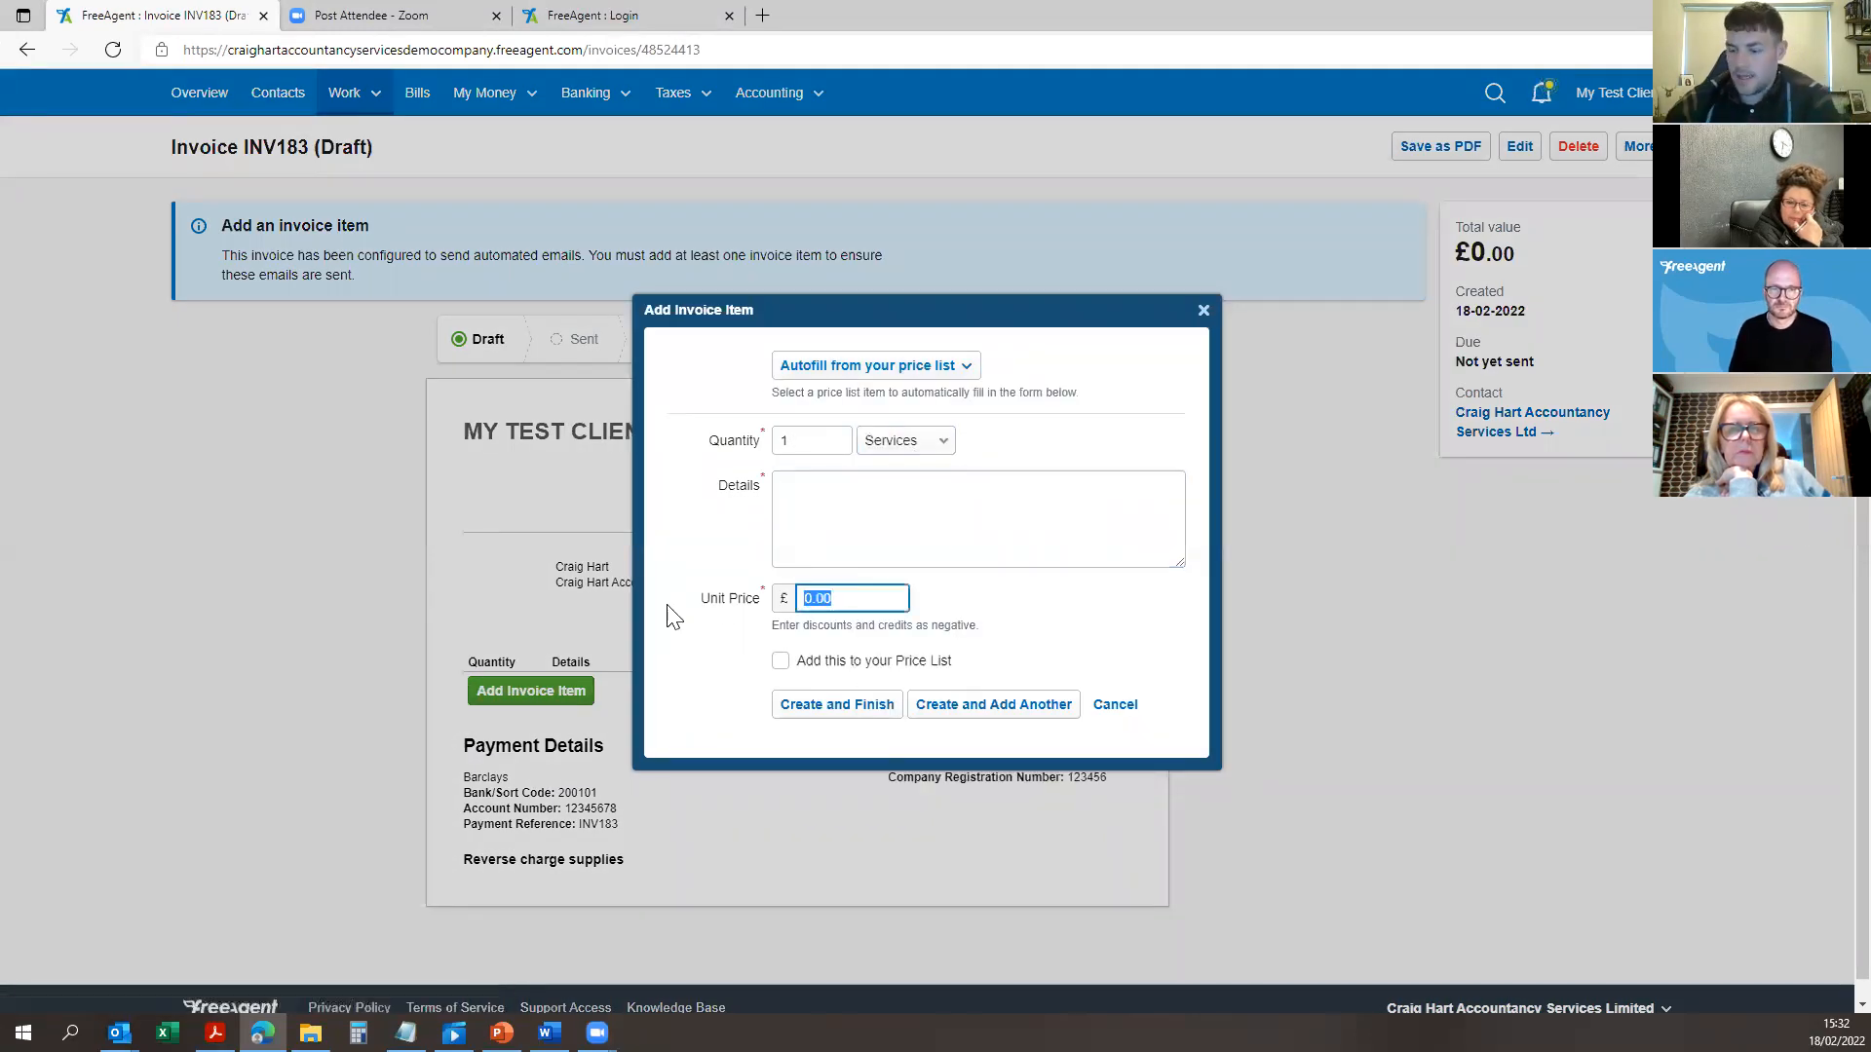
type("10000.00")
left_click(935, 489)
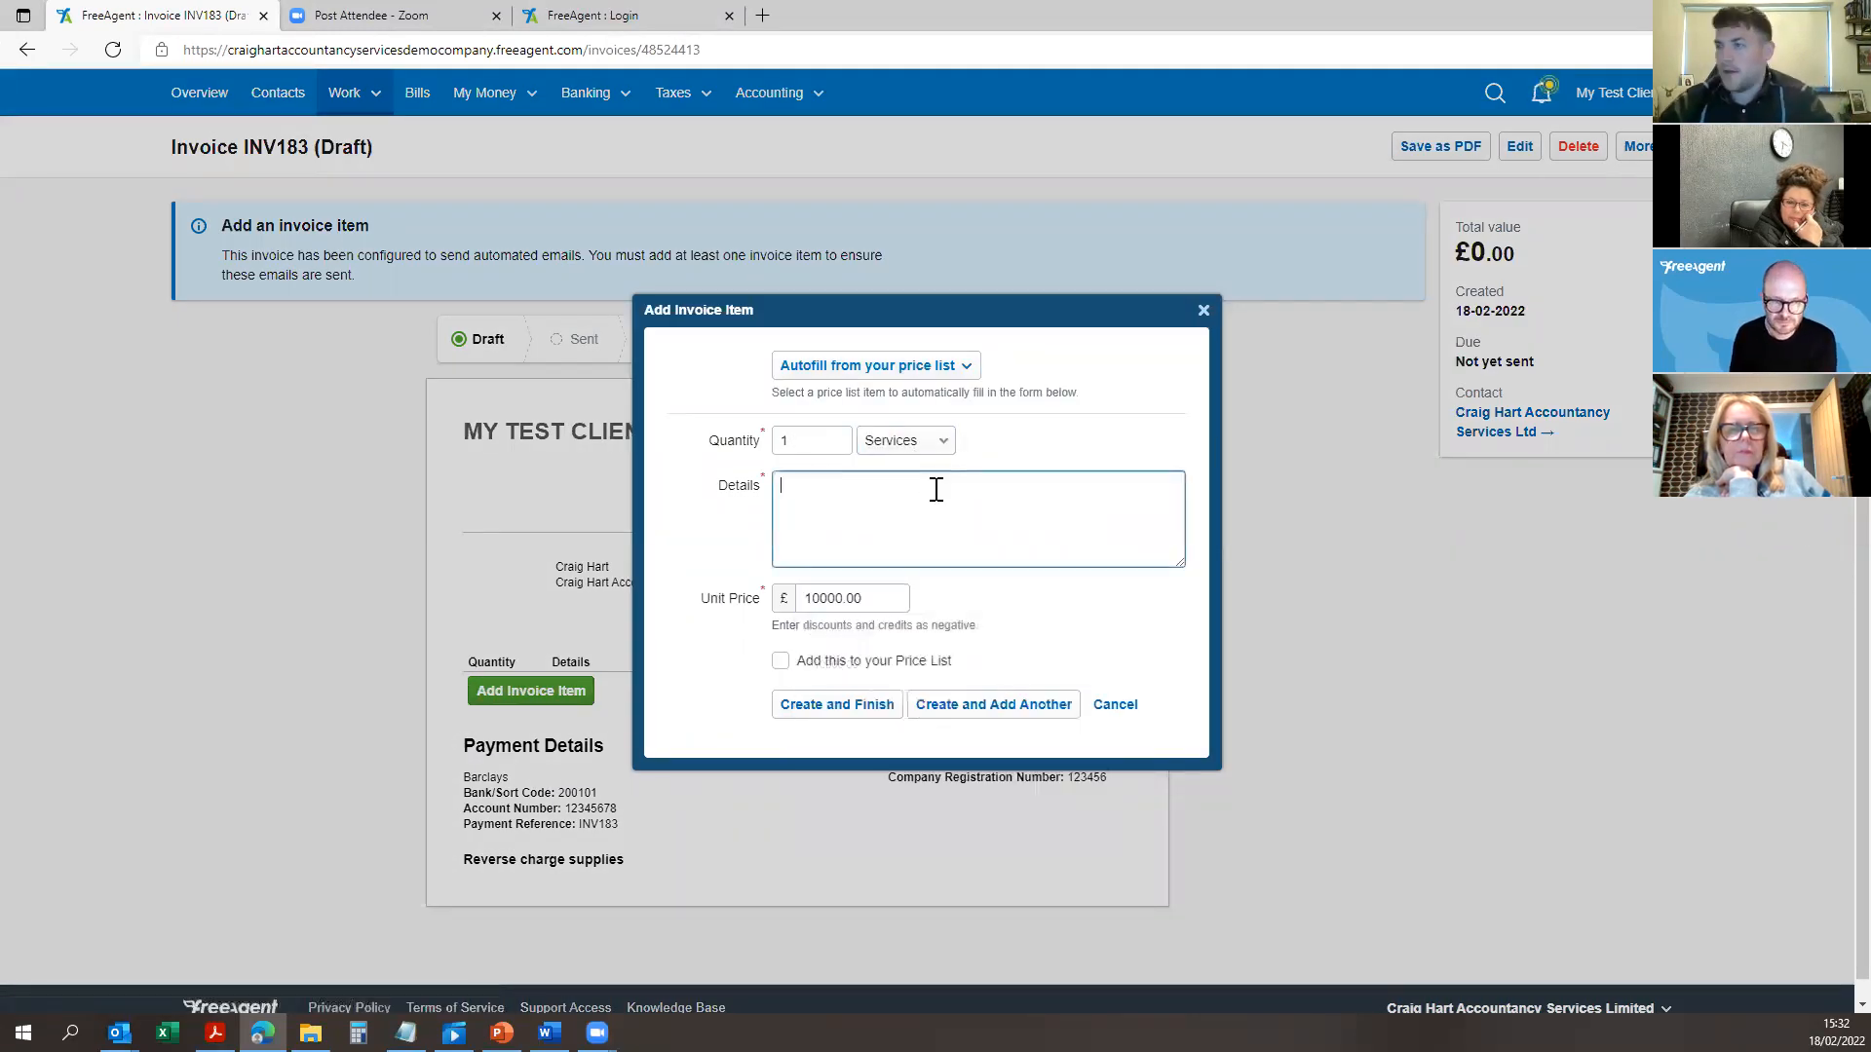
type("Test")
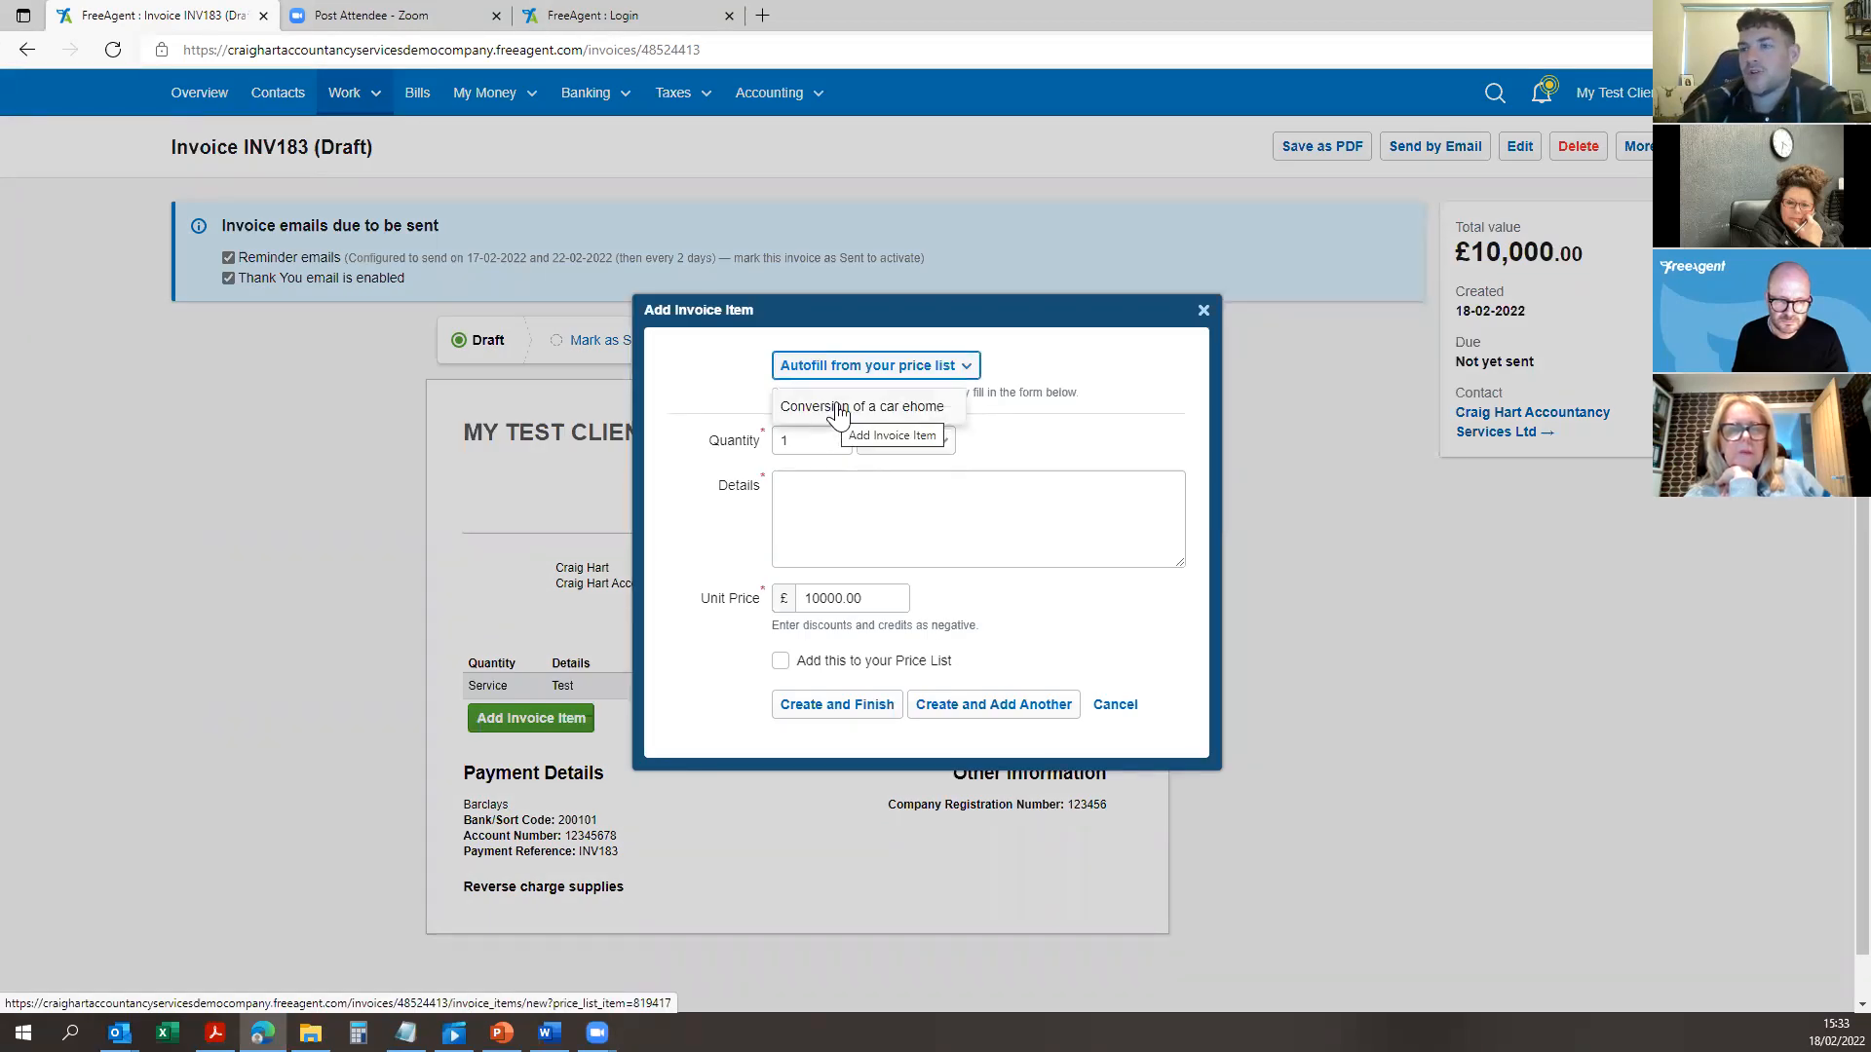
Step: Fill the item from the saved price-list entry, review its description, and close the item form
left_click(818, 411)
left_click_drag(1023, 497, 668, 497)
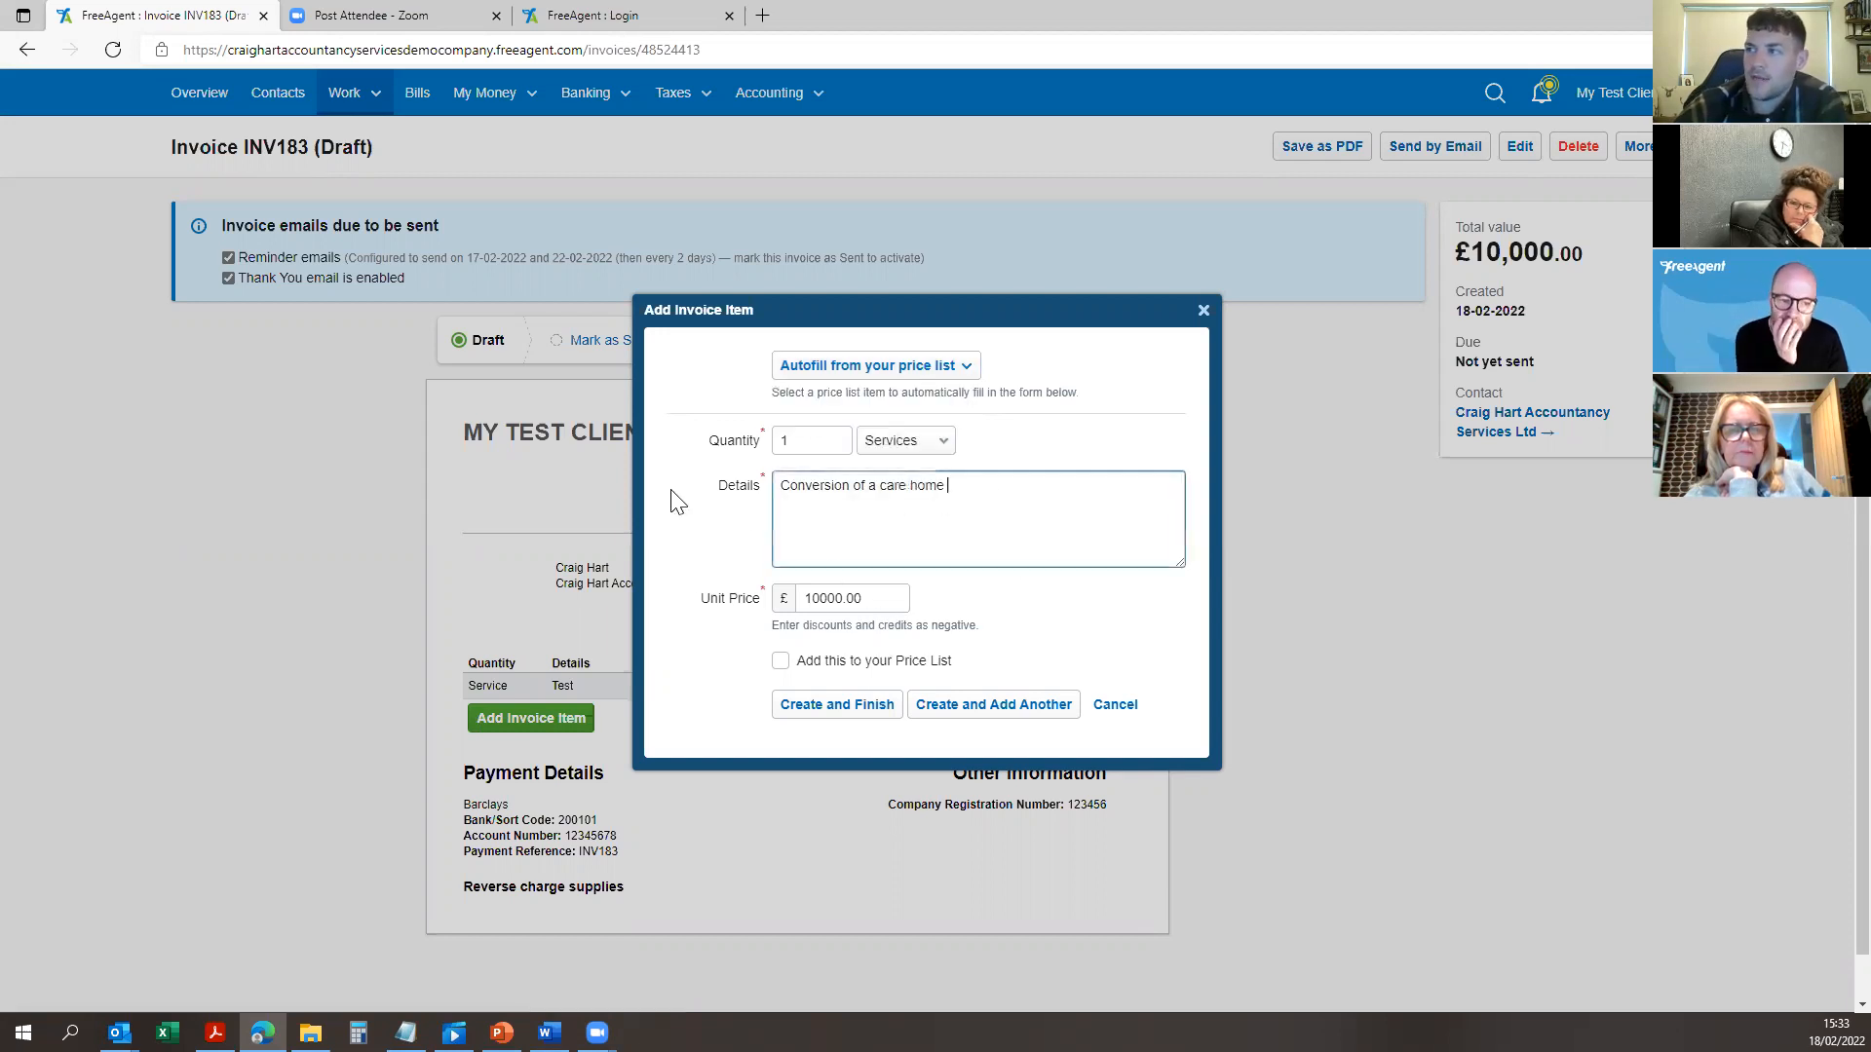
left_click(1004, 499)
left_click_drag(974, 487, 744, 501)
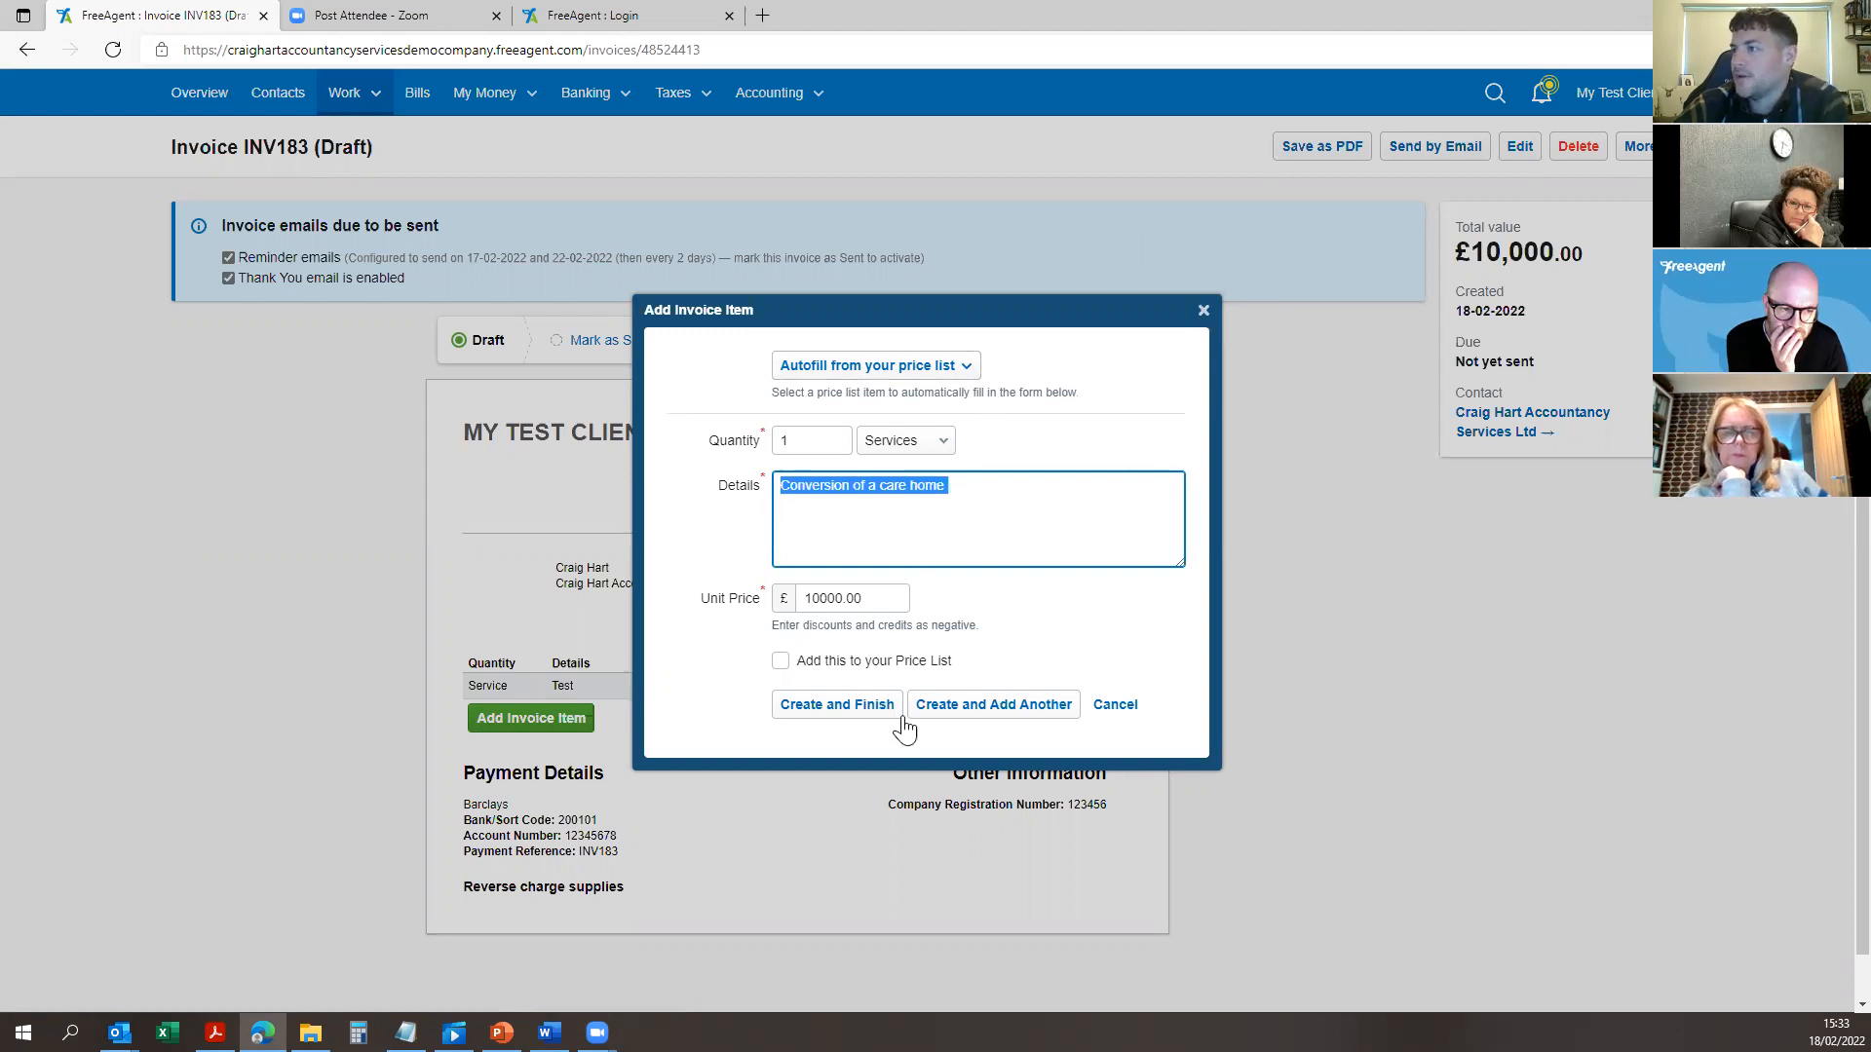
left_click(832, 785)
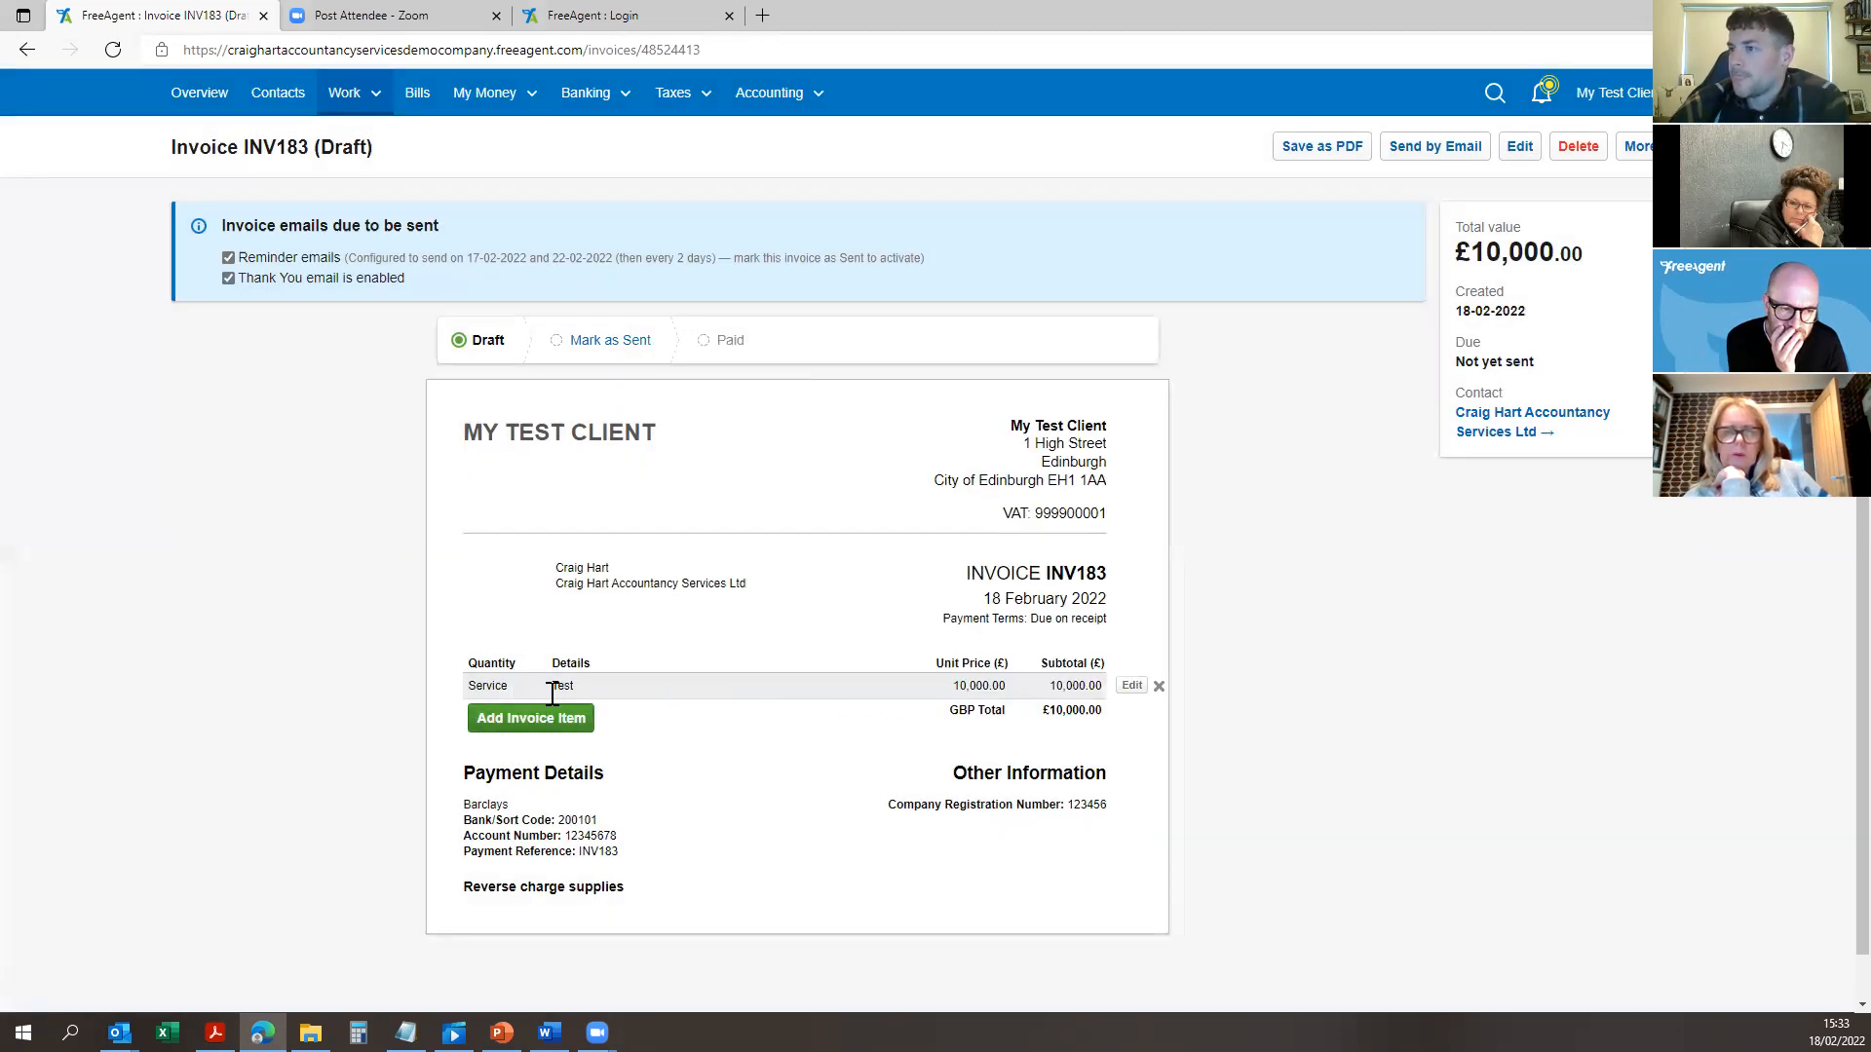
Step: Check the 'Test' line in its item editor, closing it without changes
double_click(582, 685)
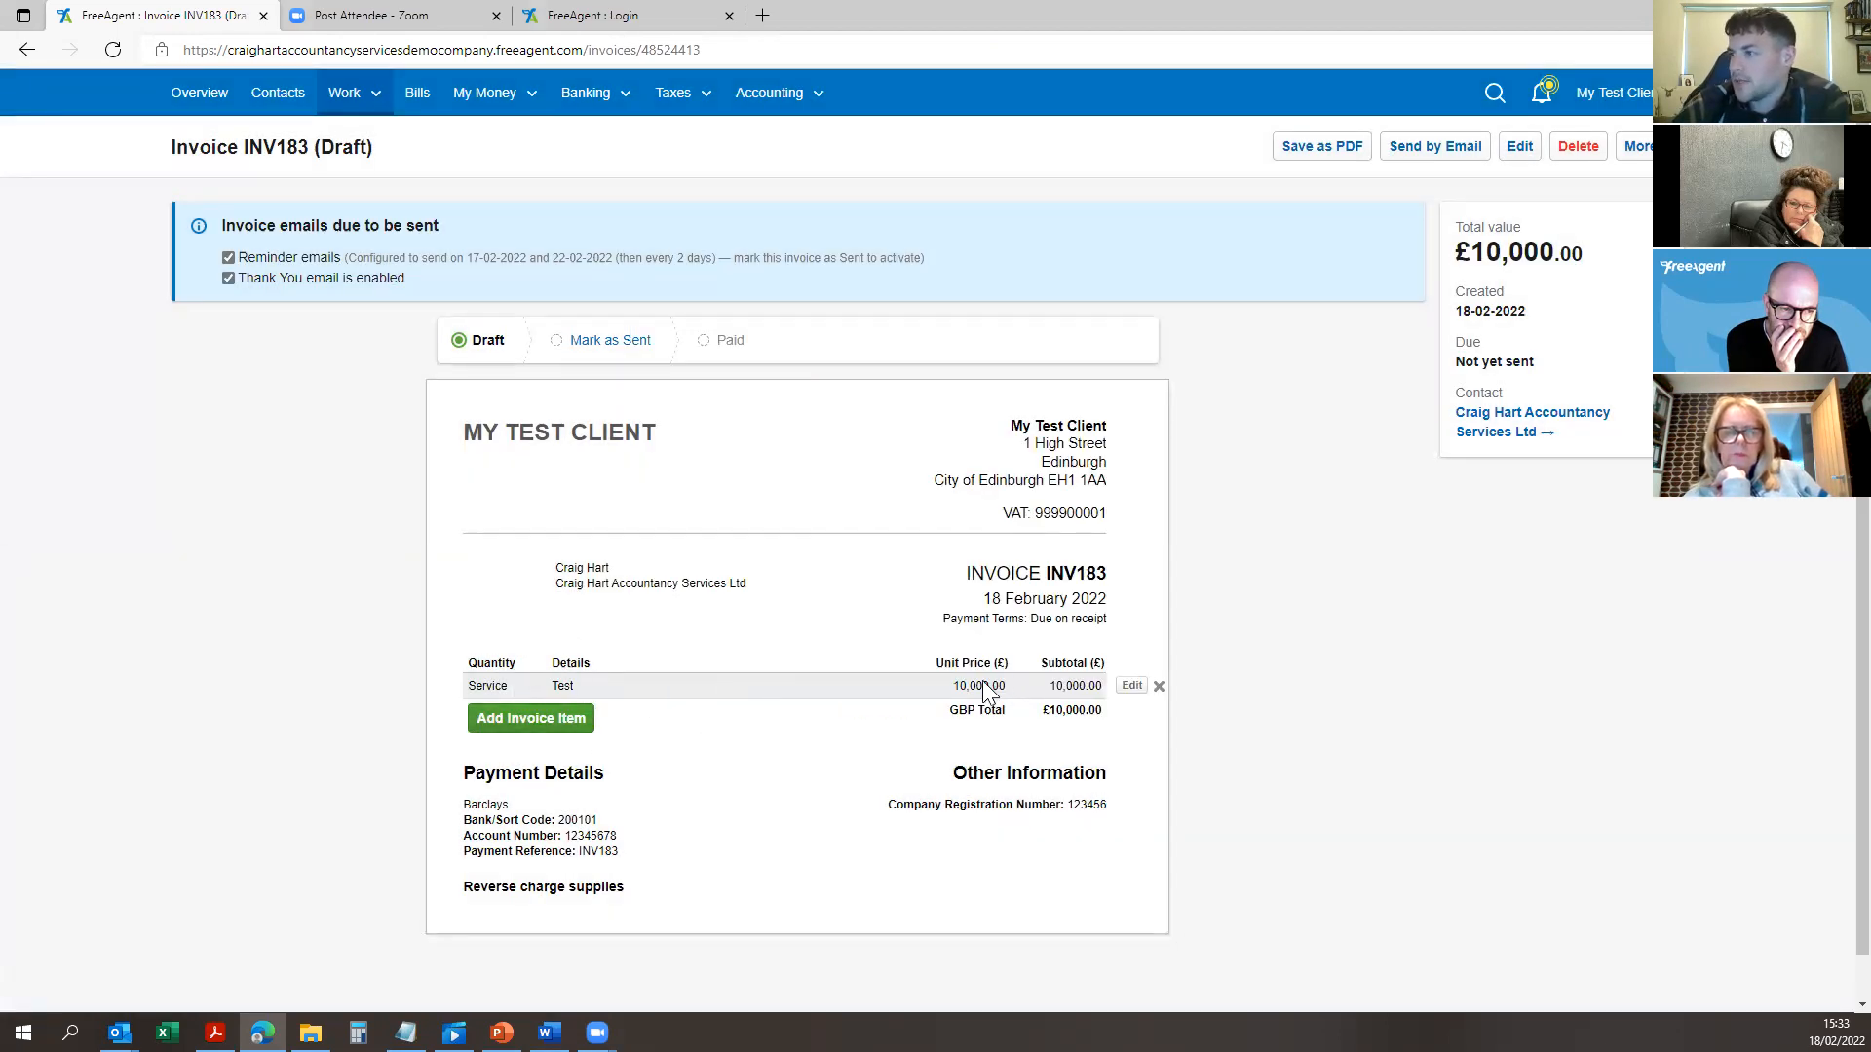
left_click(1131, 686)
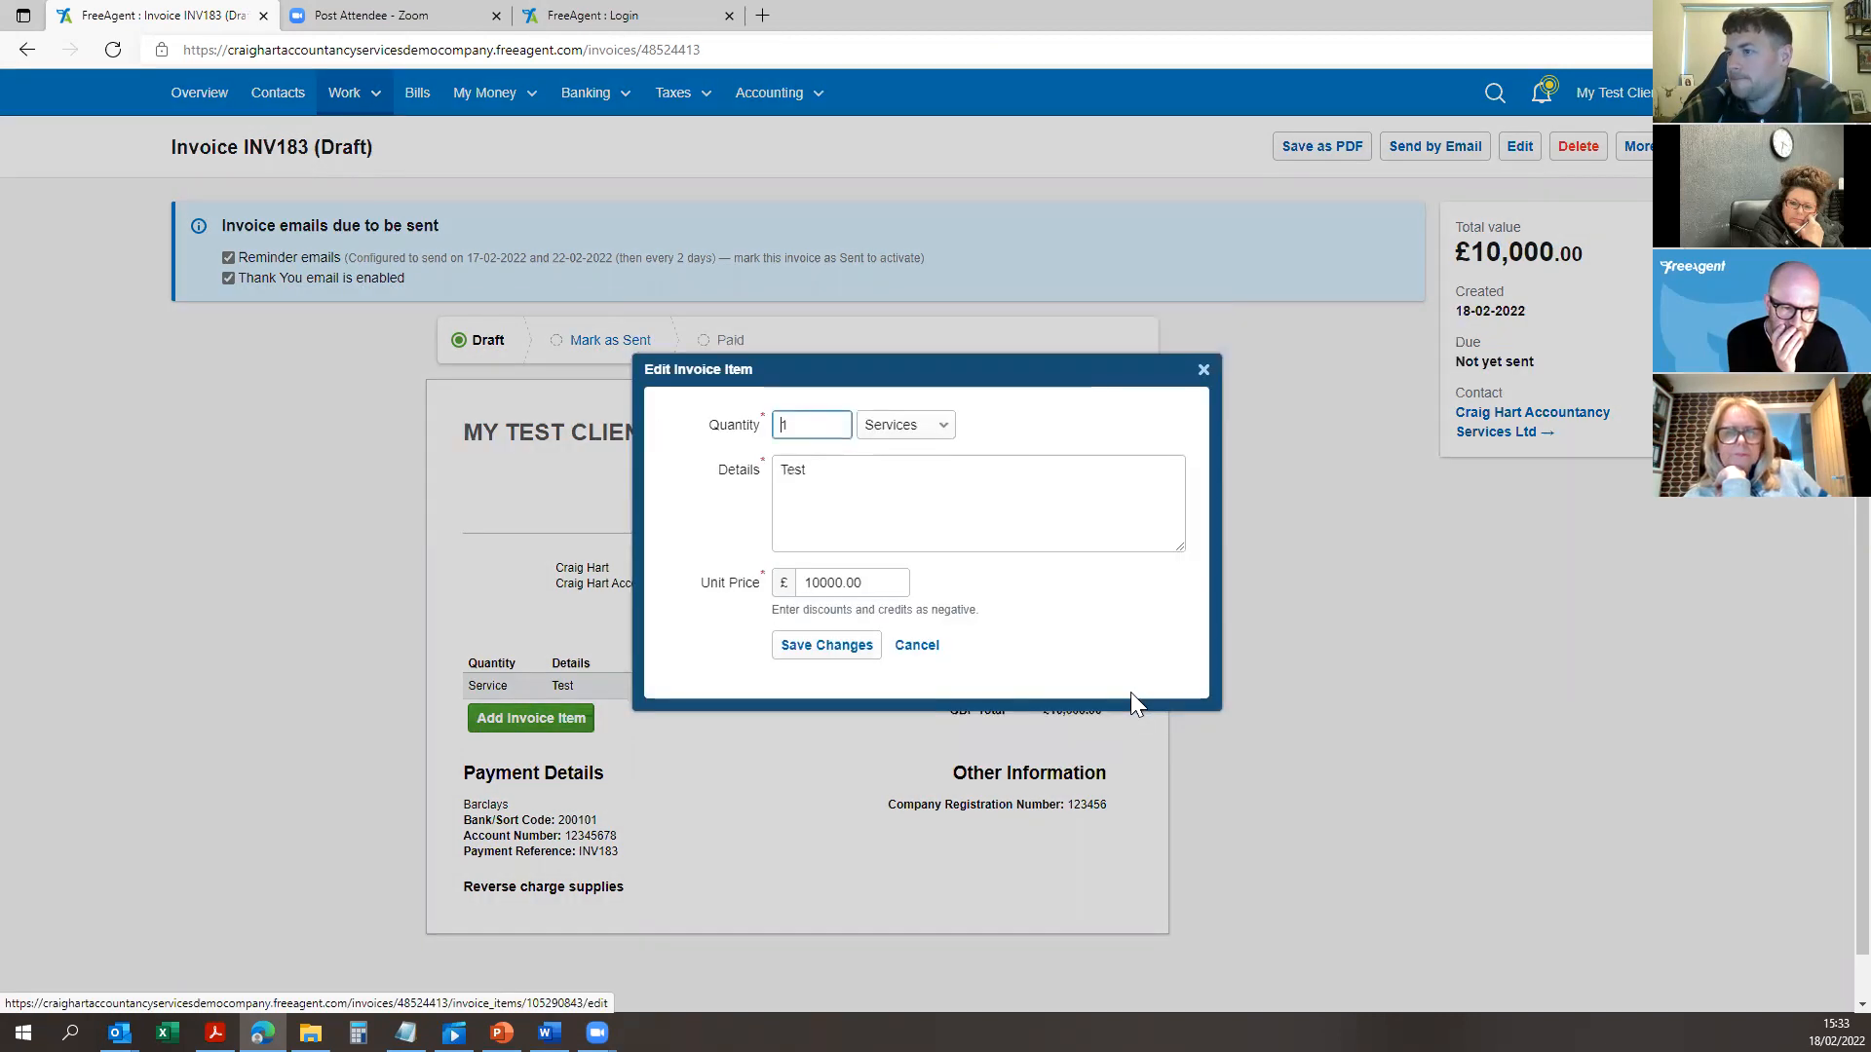
left_click(917, 645)
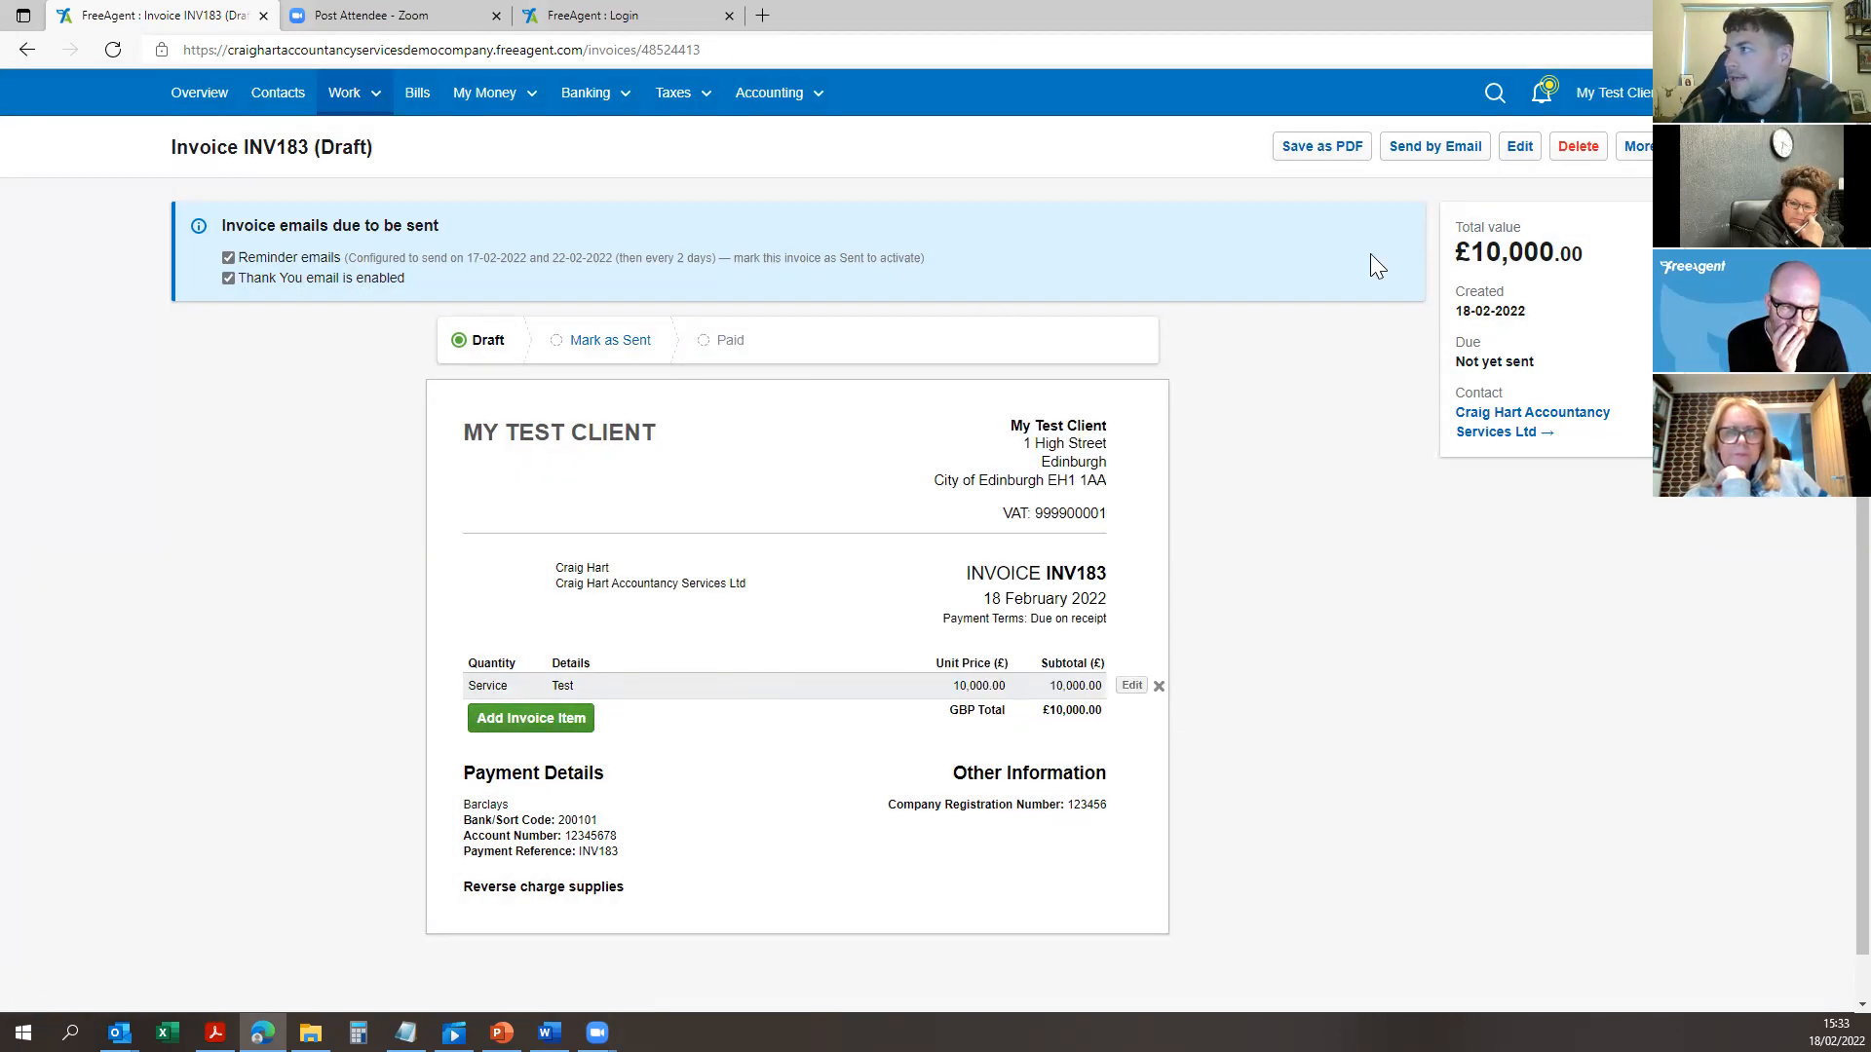
left_click(1530, 148)
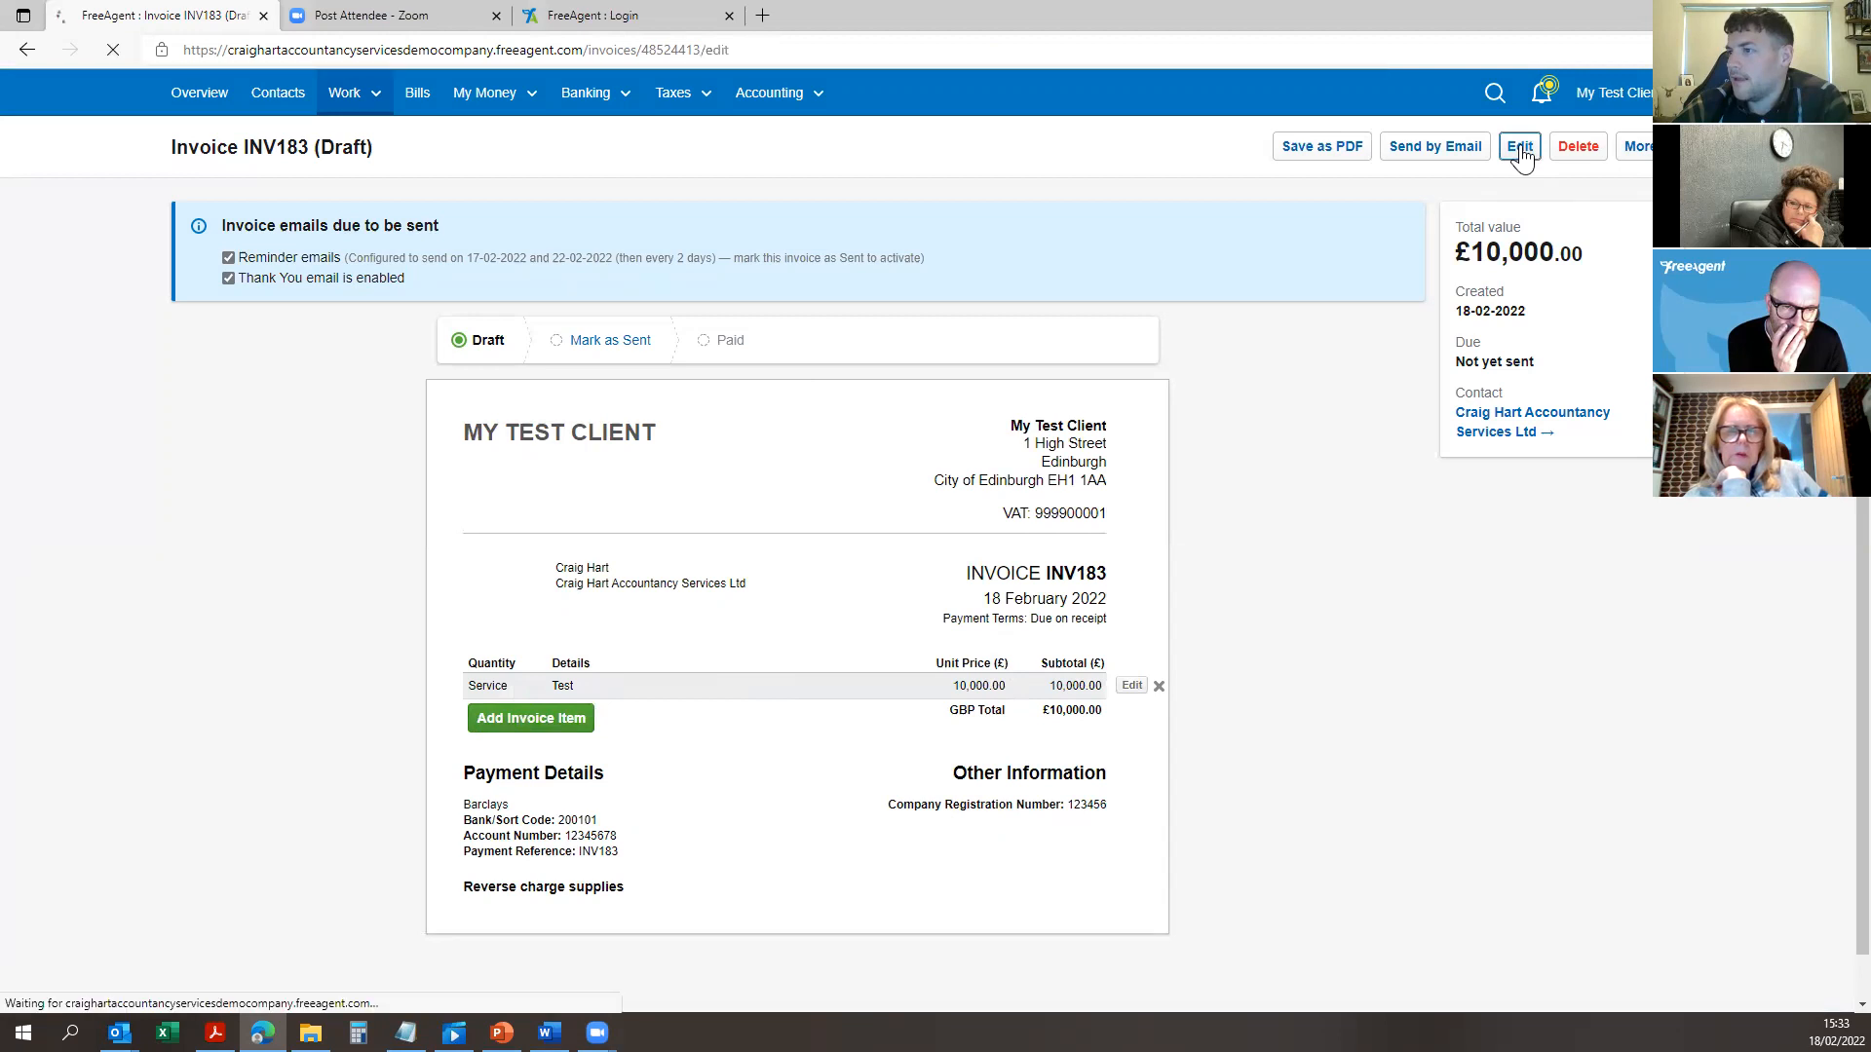
Step: Resave INV183's details unchanged, glance at the line item editor, and reopen Edit Invoice
scroll(534, 678, "down", 10)
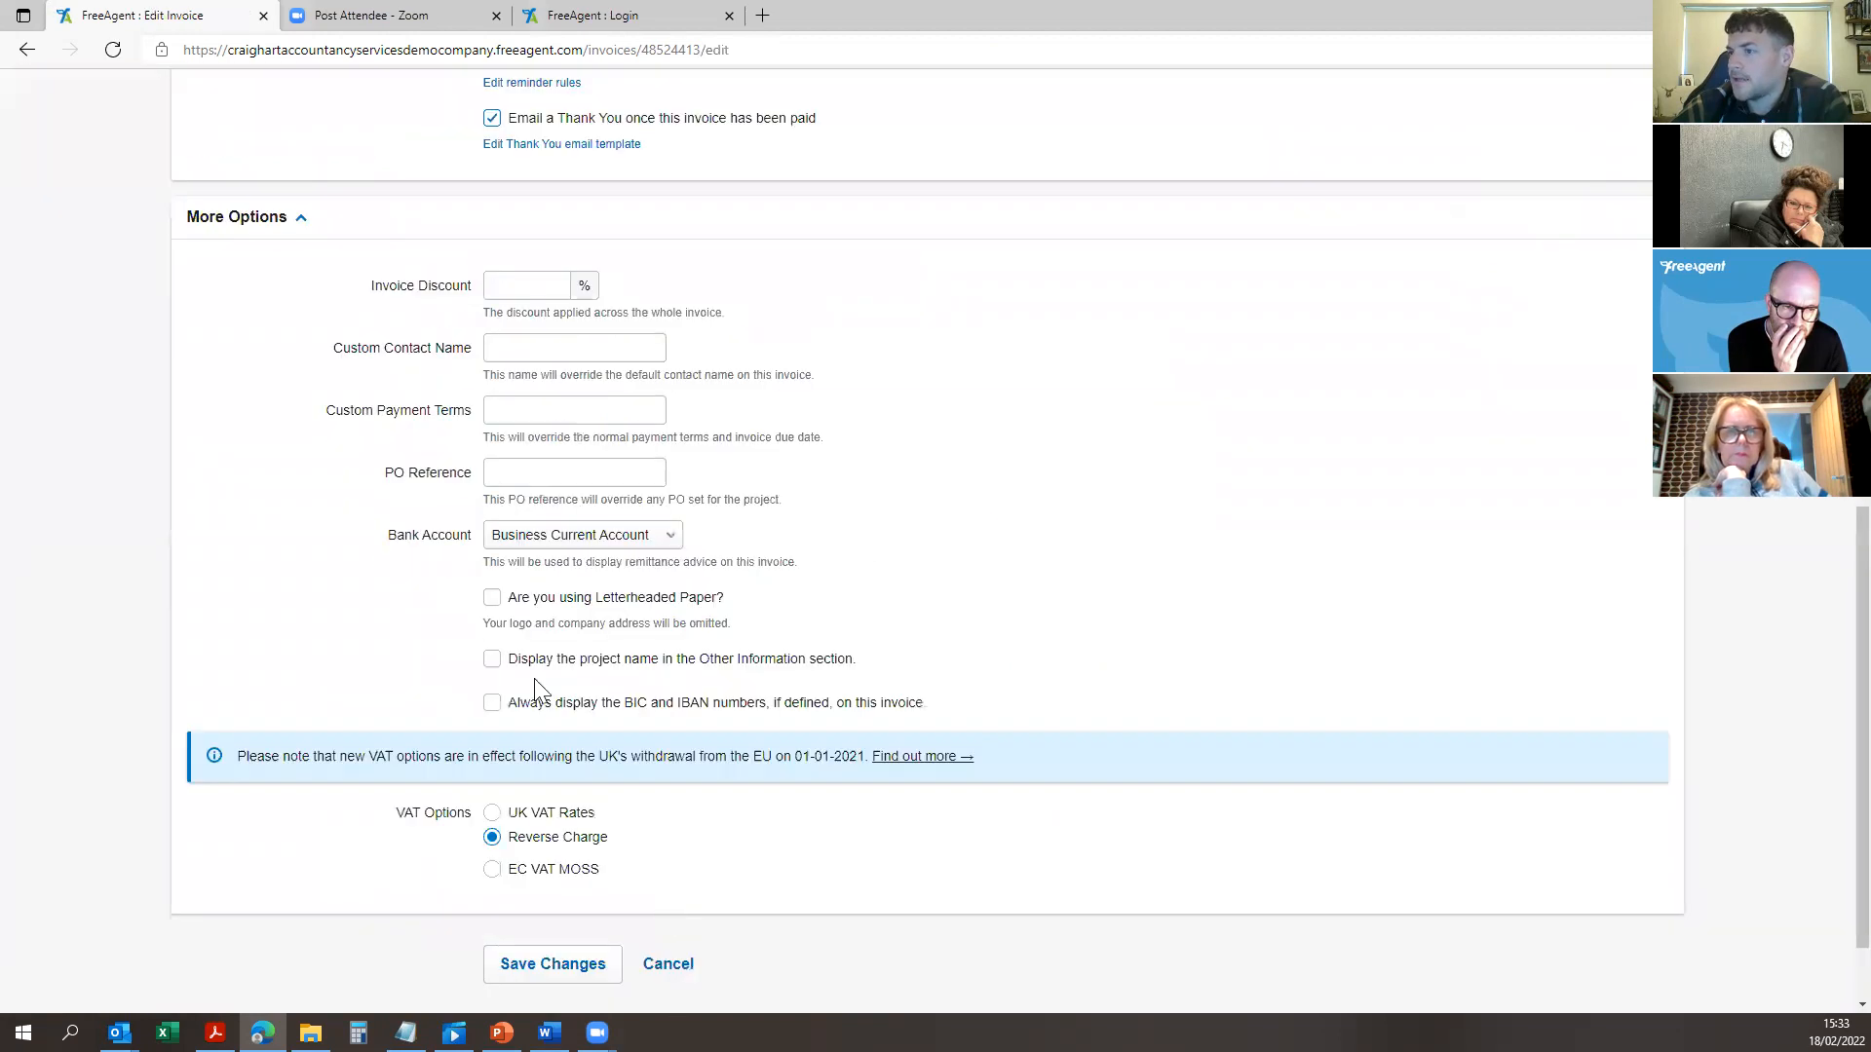
left_click(552, 861)
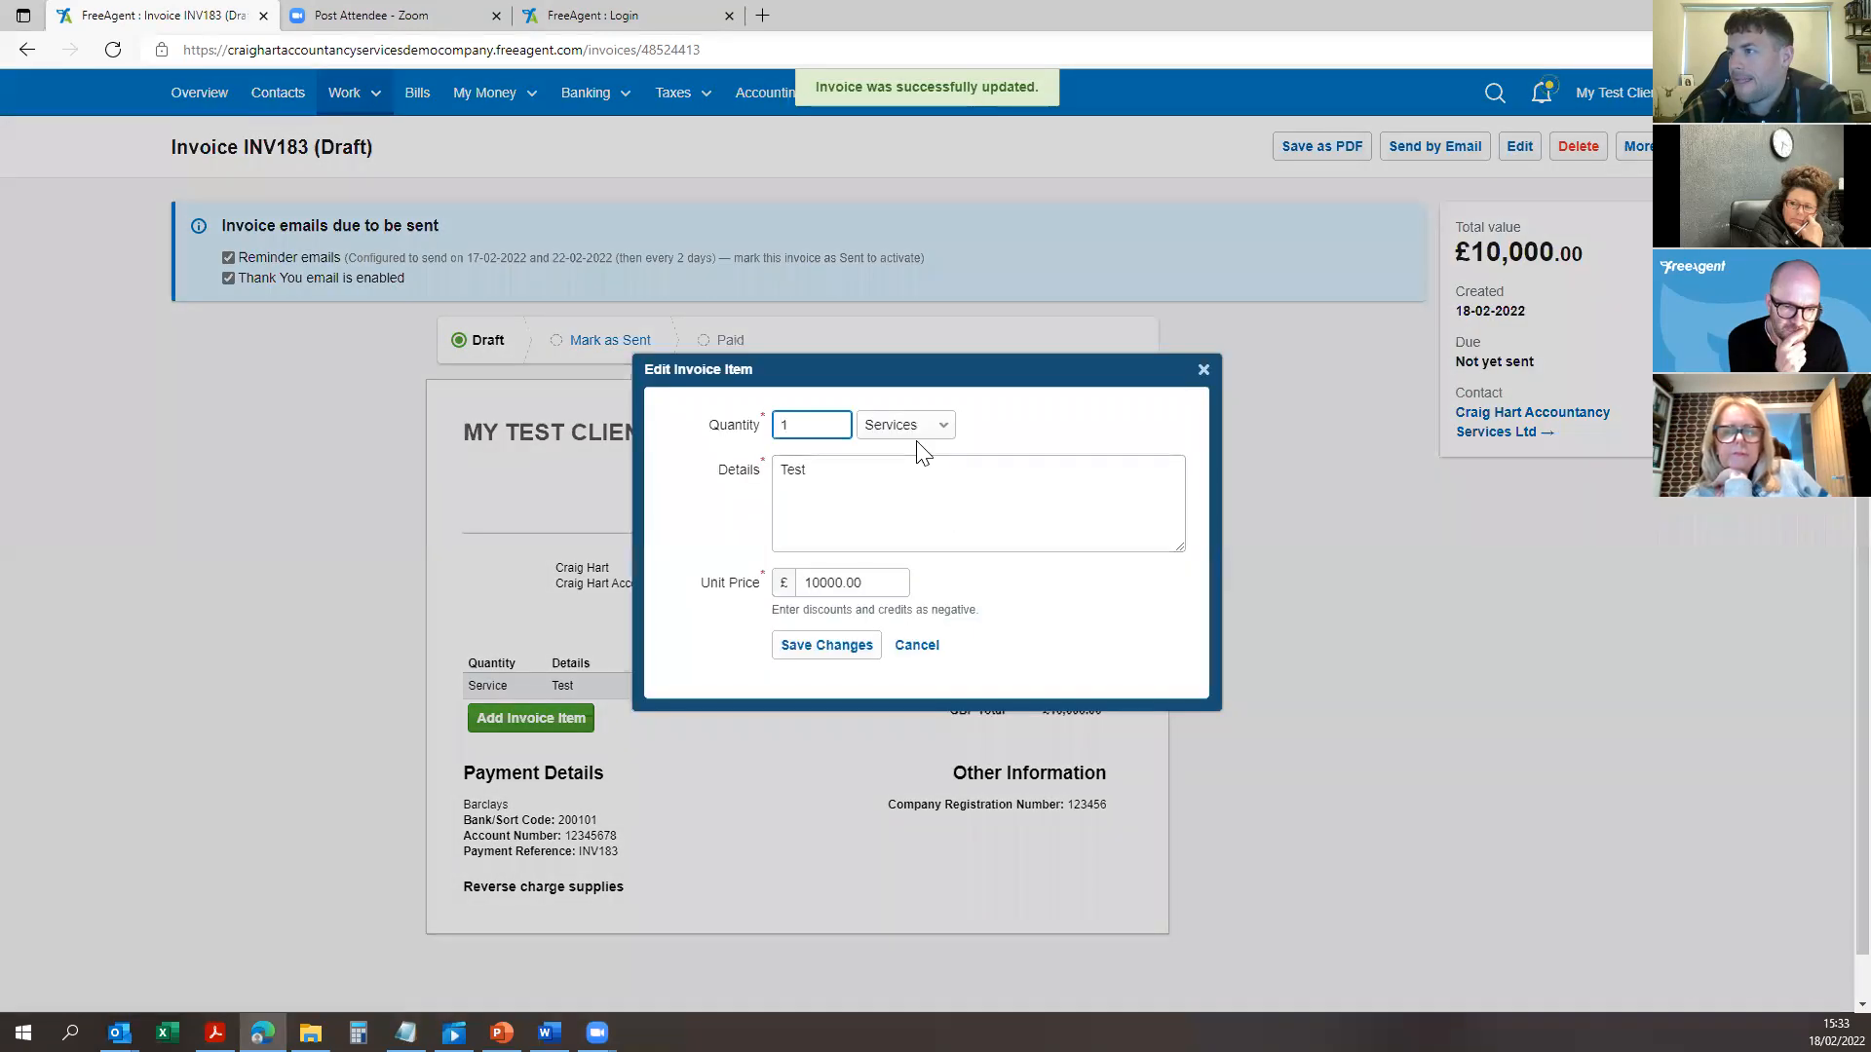
left_click(912, 427)
left_click(912, 426)
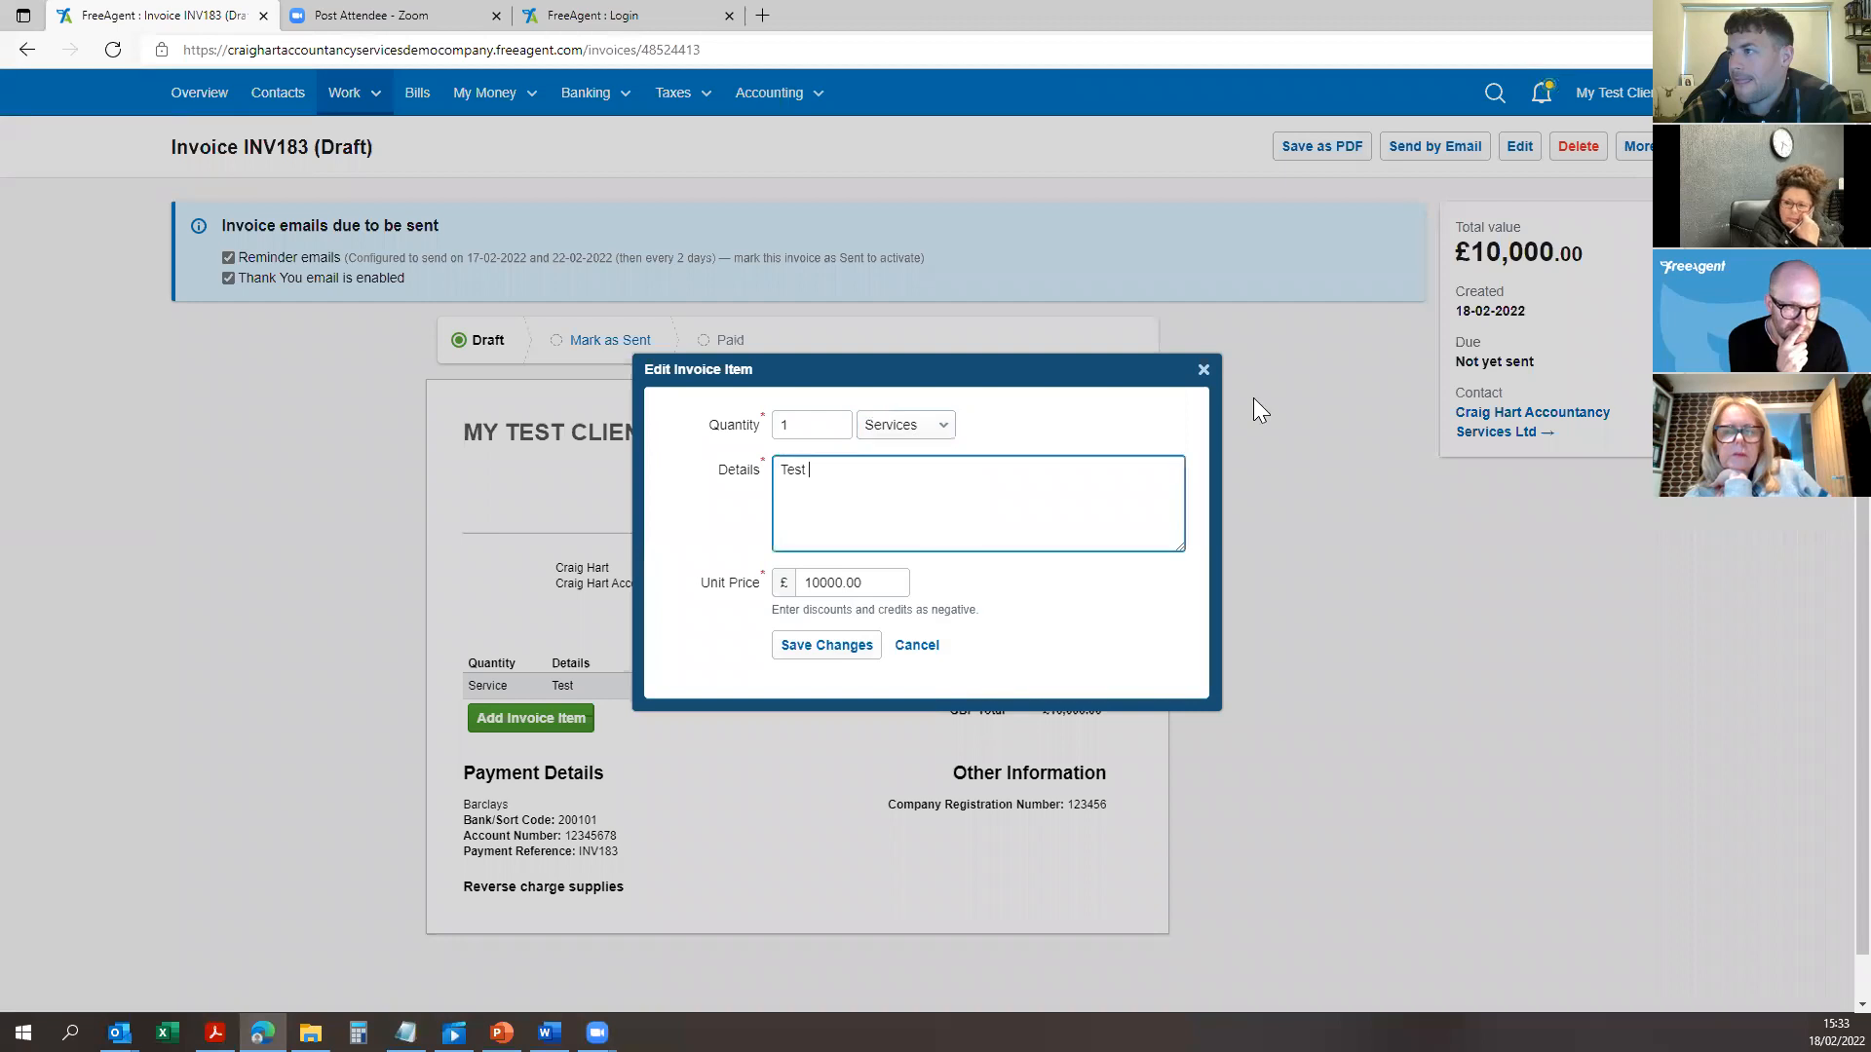
left_click(1203, 370)
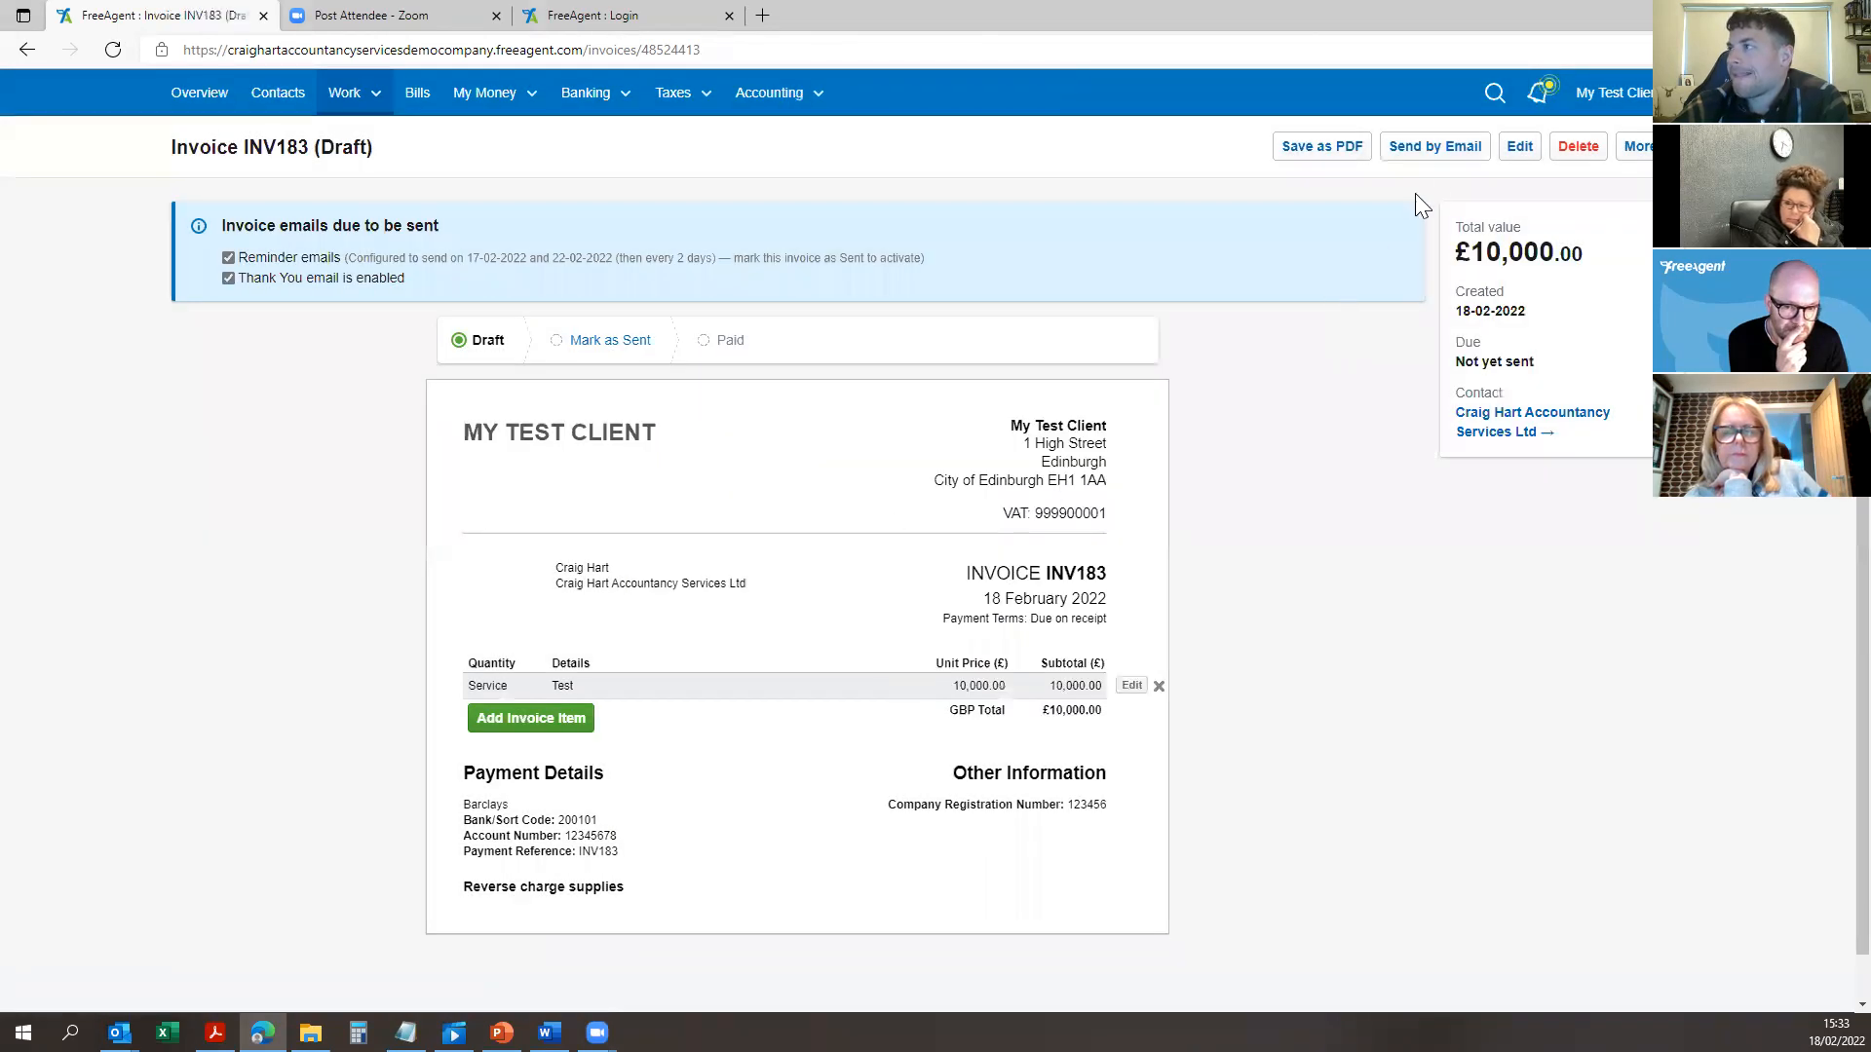
left_click(1519, 147)
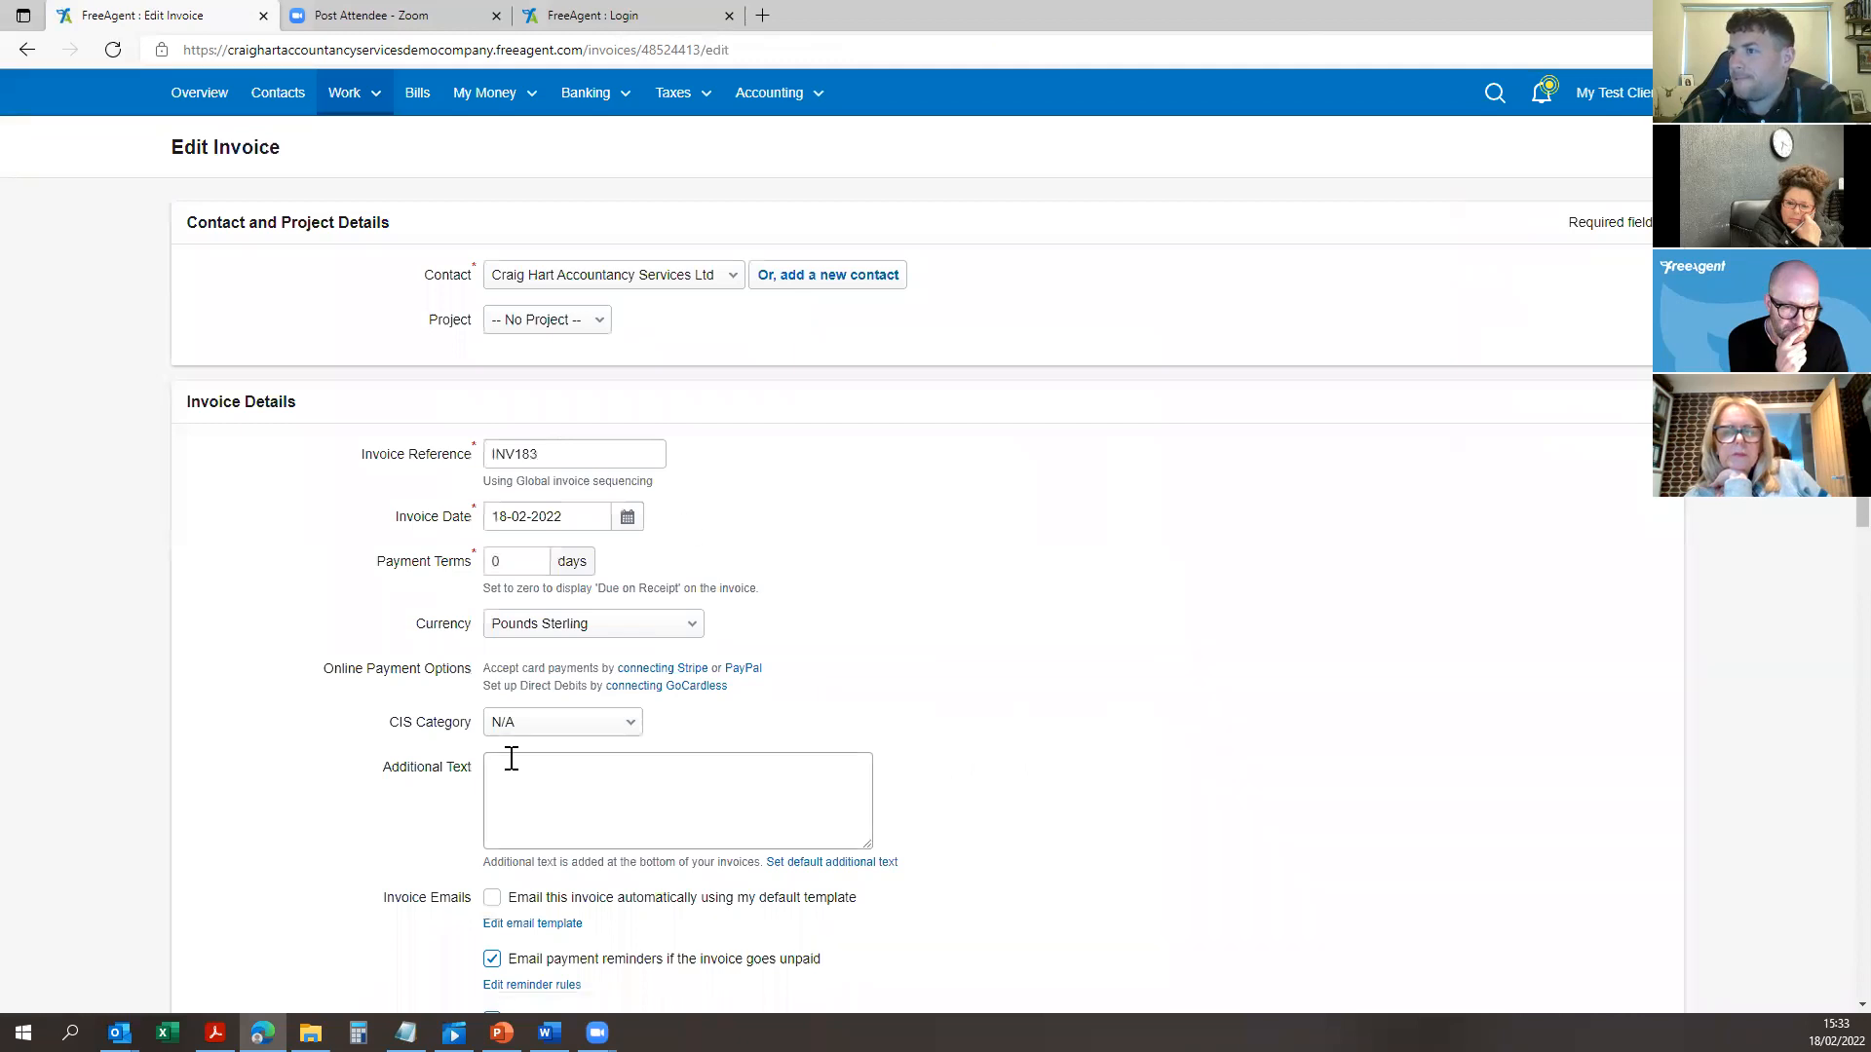
scroll(952, 642, "down", 2)
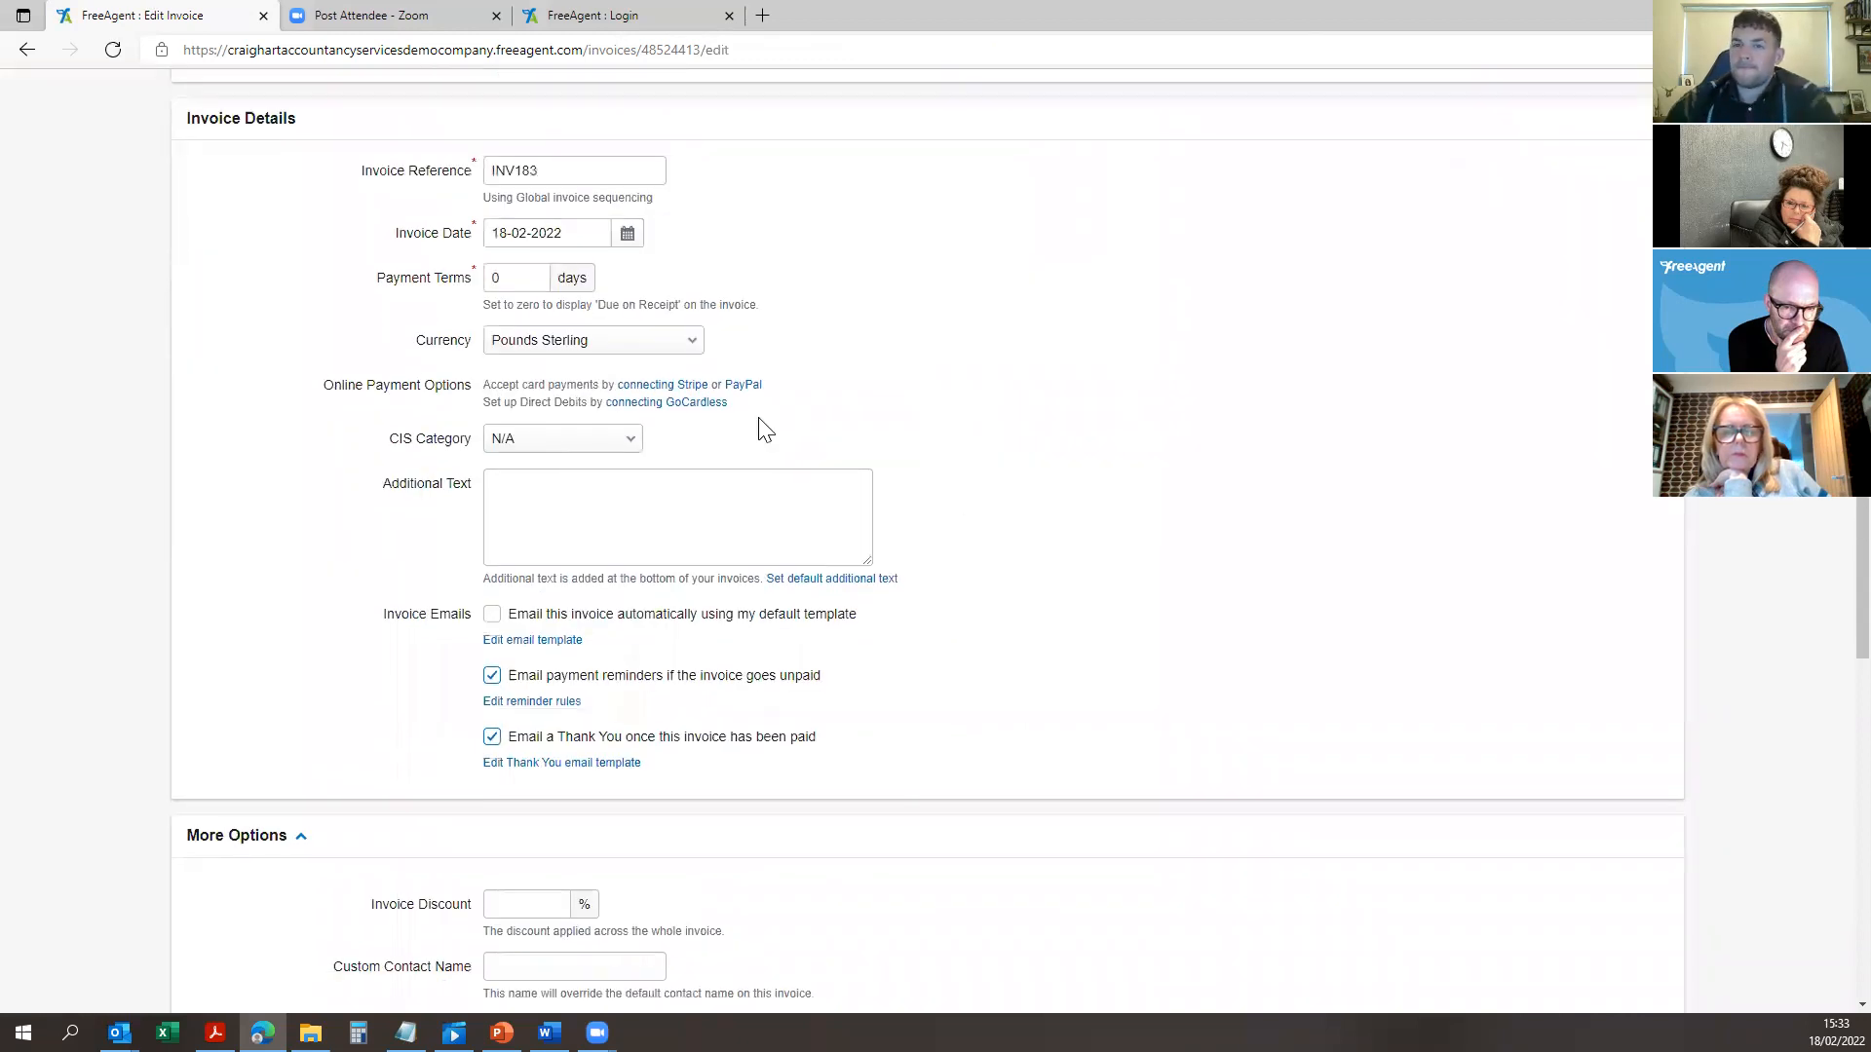
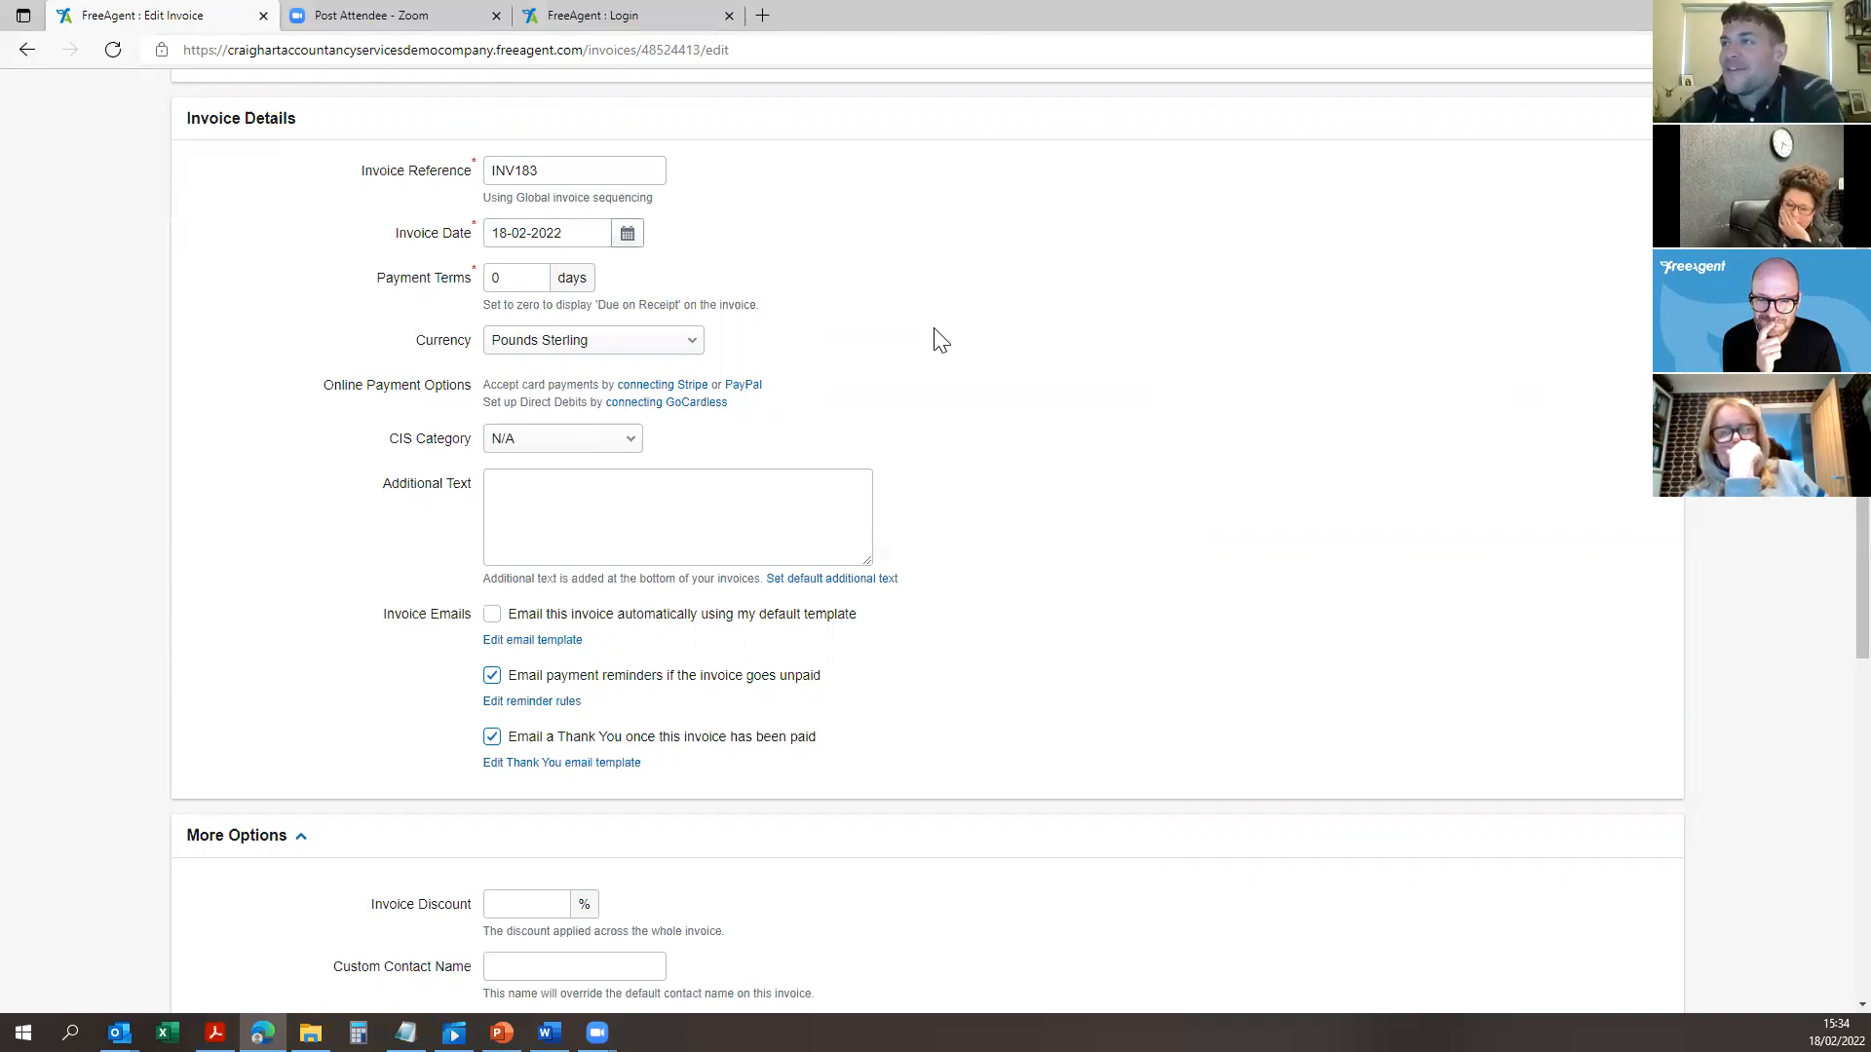
Step: Pick CIS Income (20%) in INV183's CIS Category dropdown and scroll down to save
scroll(589, 389, "up", 2)
scroll(617, 880, "up", 1)
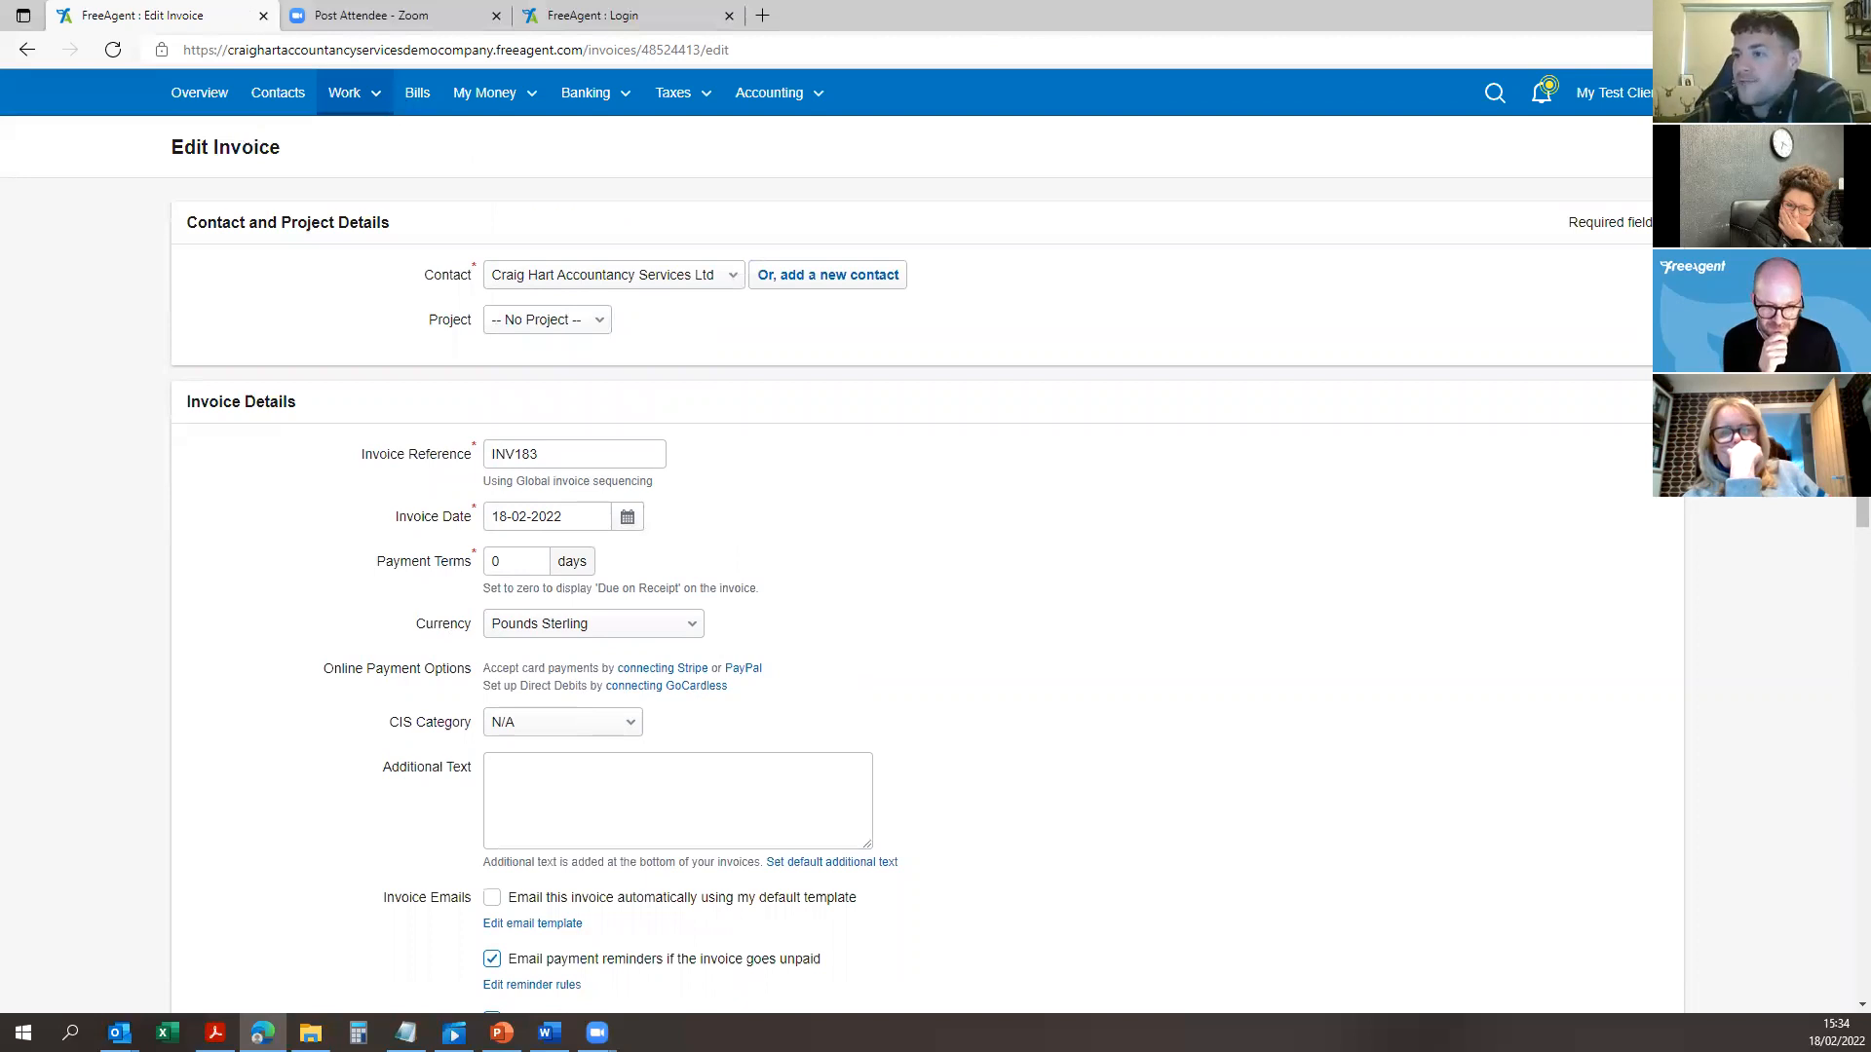
scroll(545, 446, "down", 3)
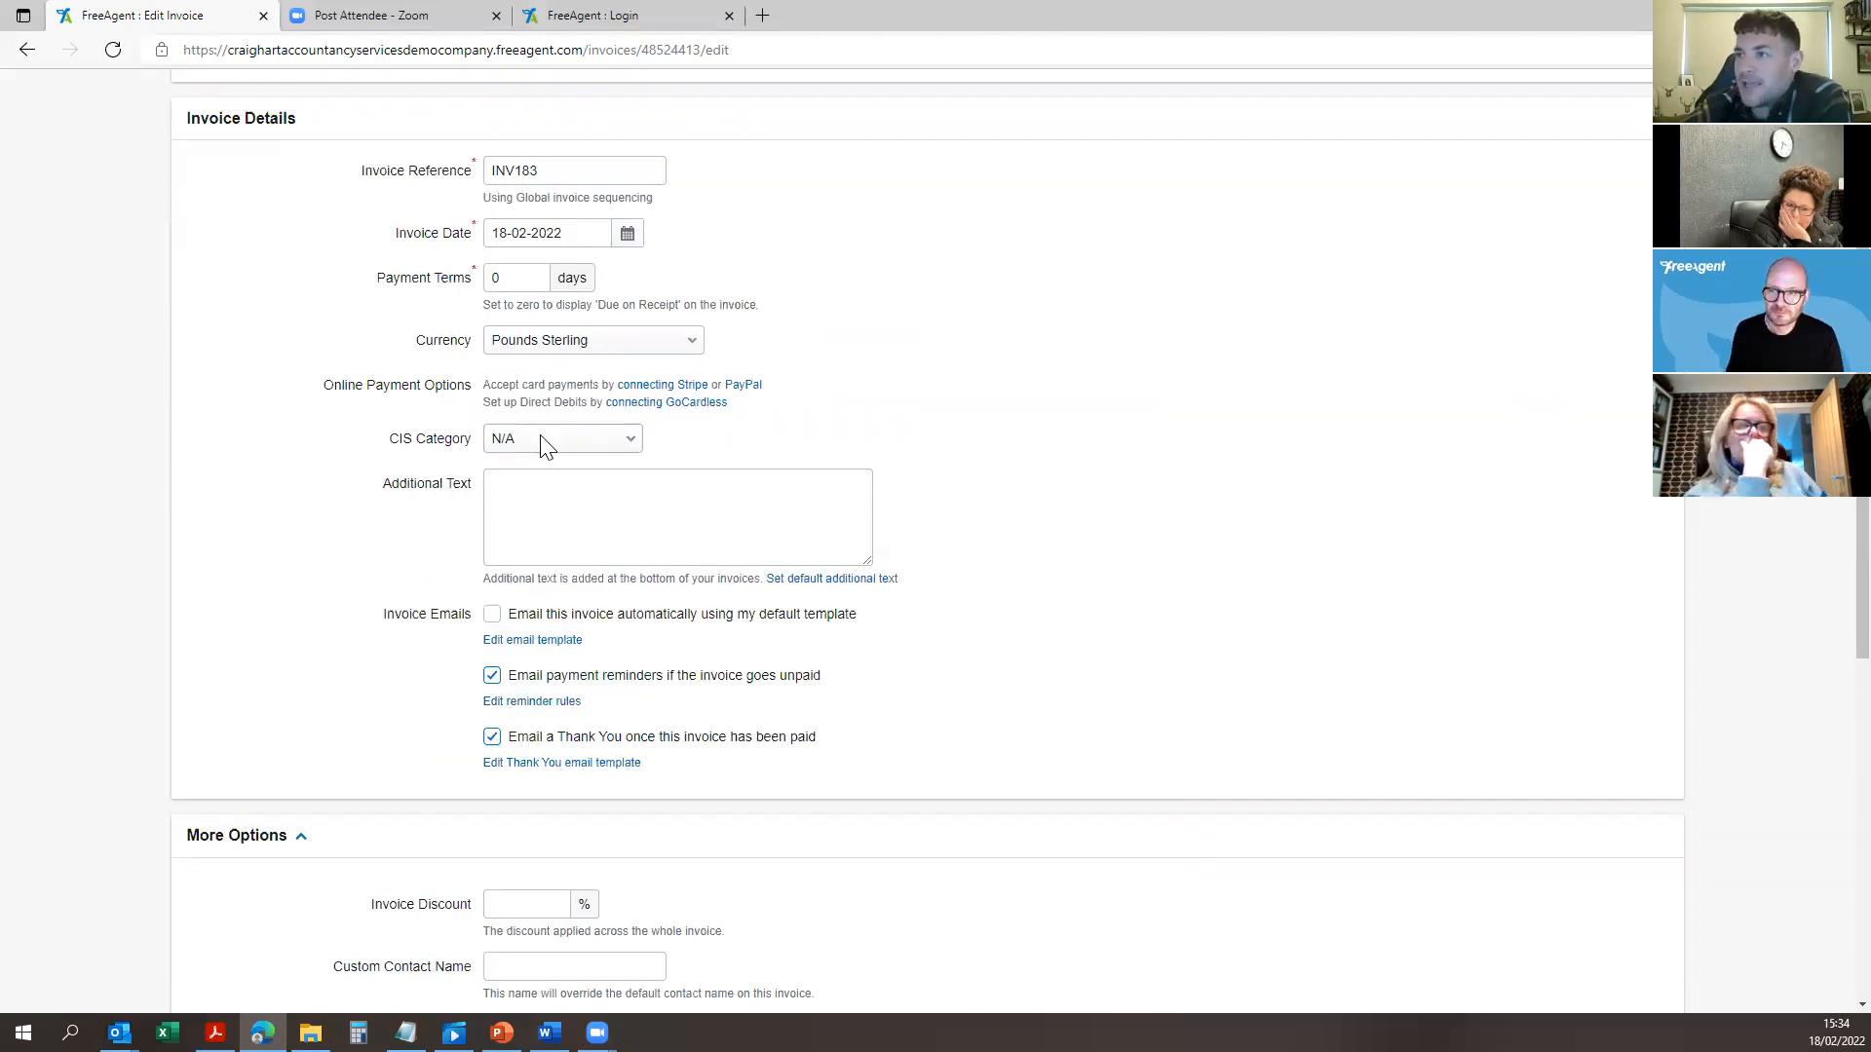
left_click(542, 439)
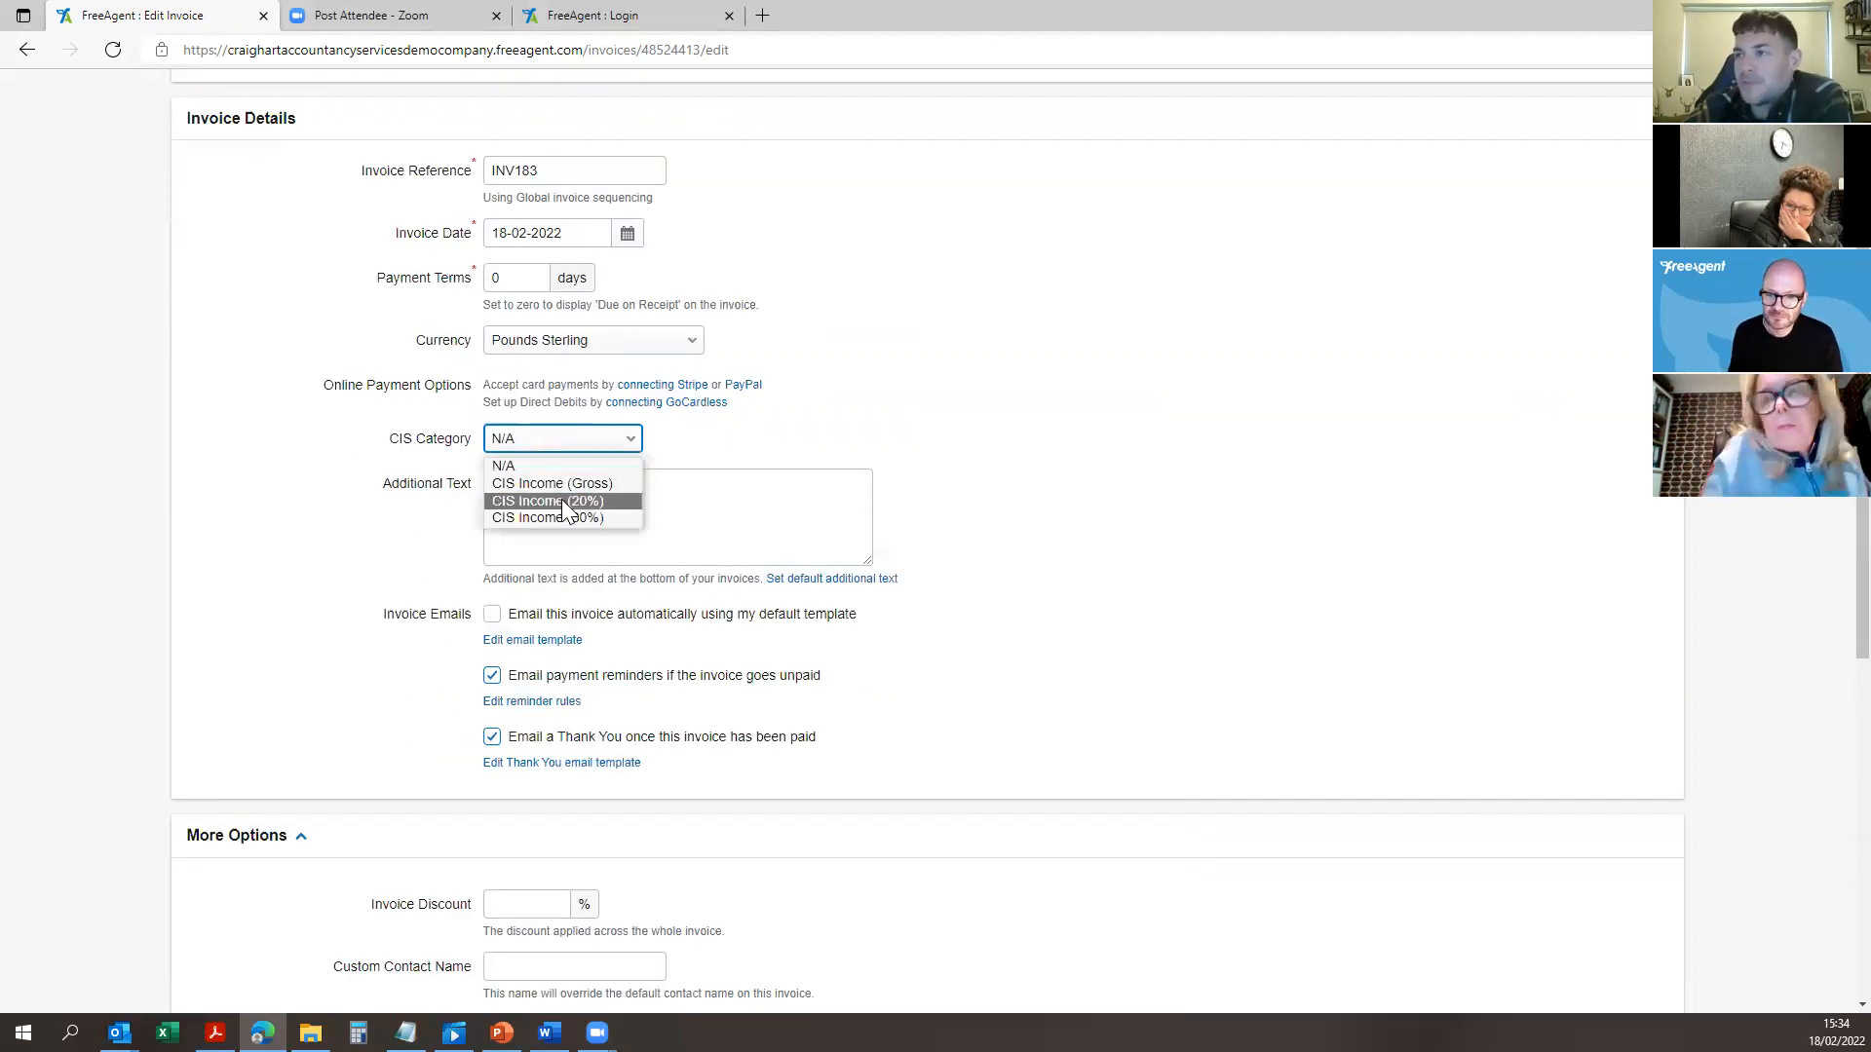
left_click(562, 501)
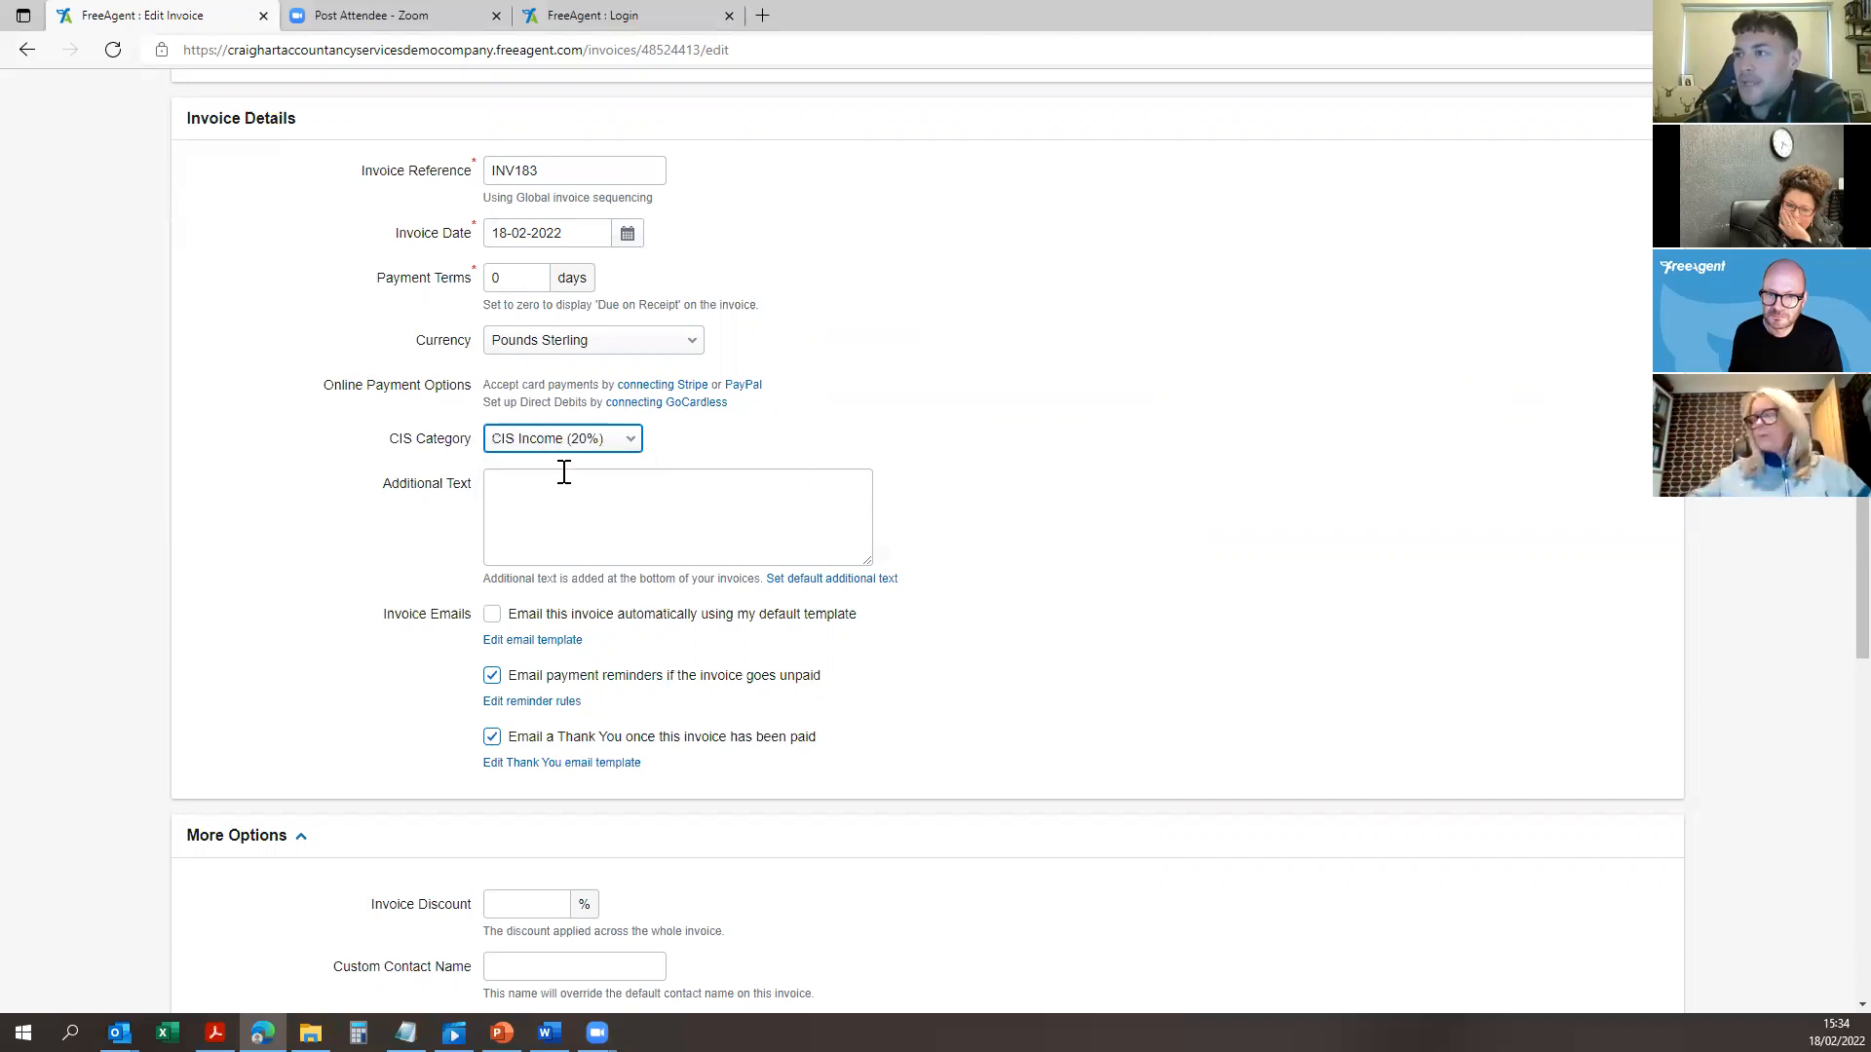
scroll(553, 969, "down", 8)
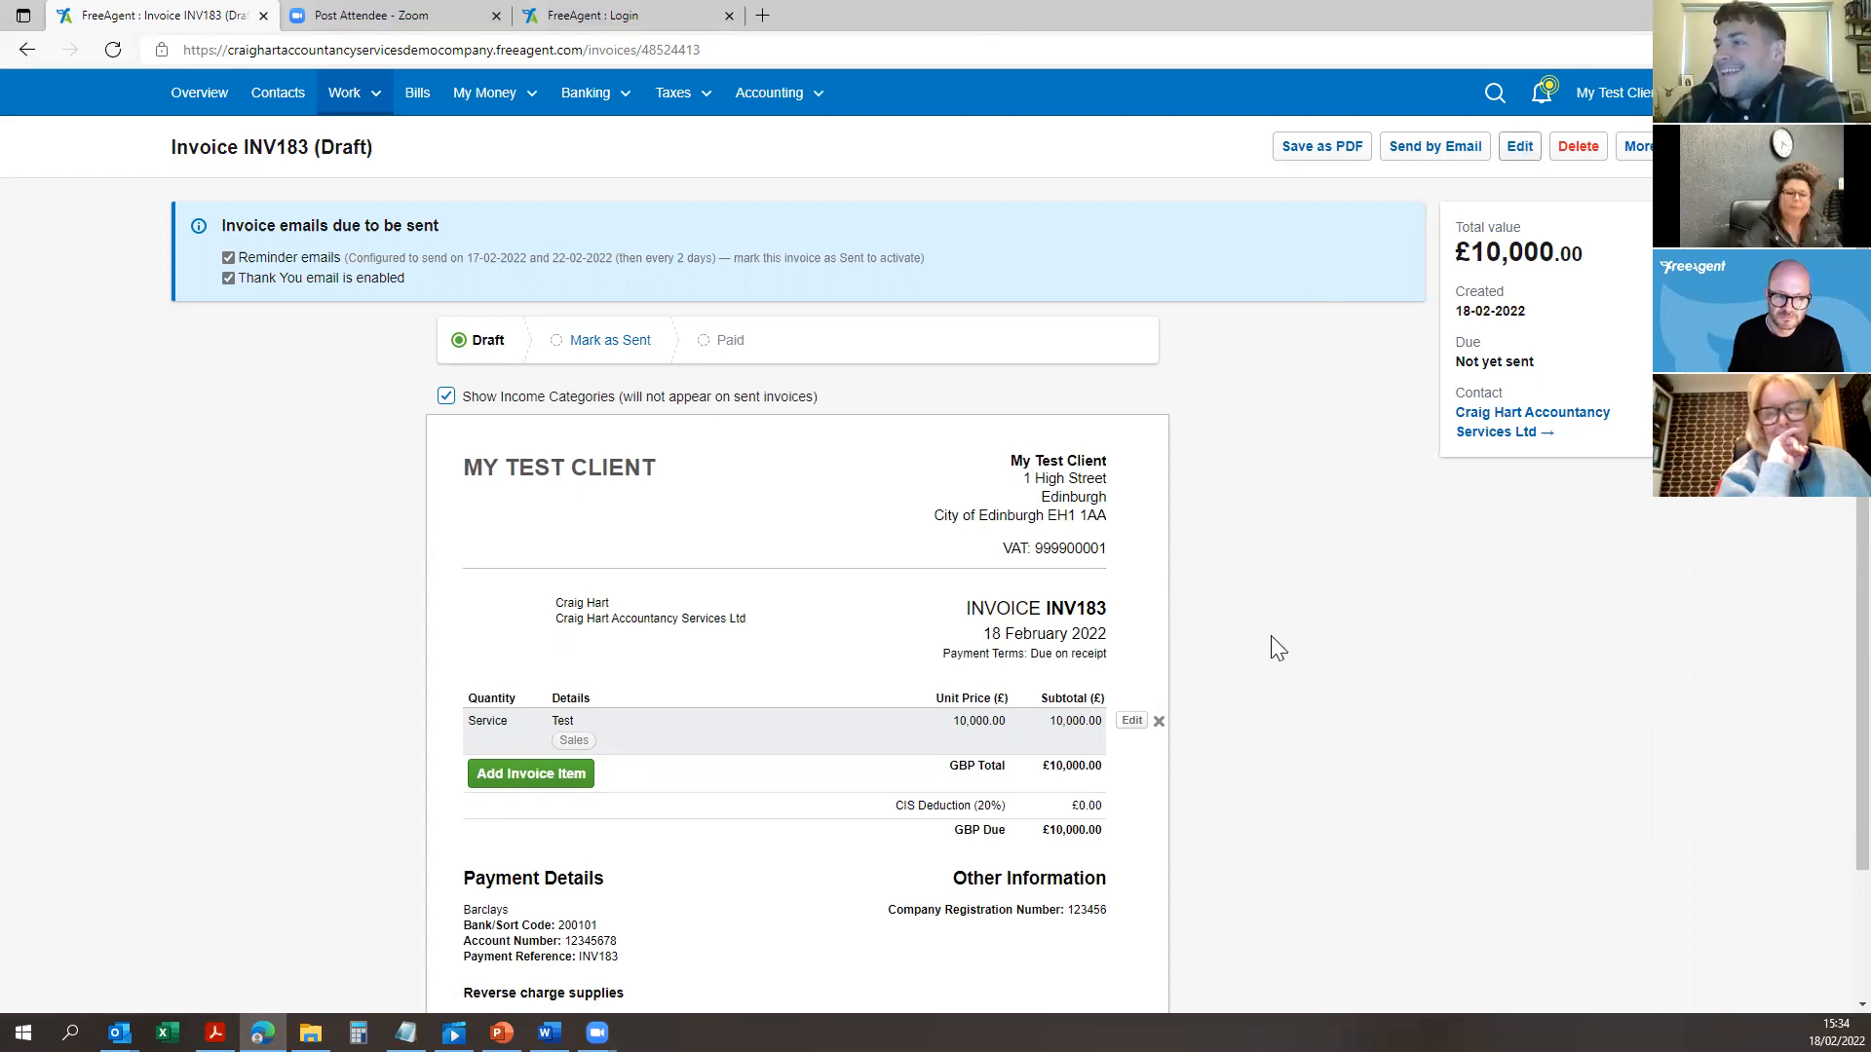
Step: Check the CIS Deduction (20%) line, then save the Test line with income category CIS Income (20%)
scroll(939, 734, "down", 2)
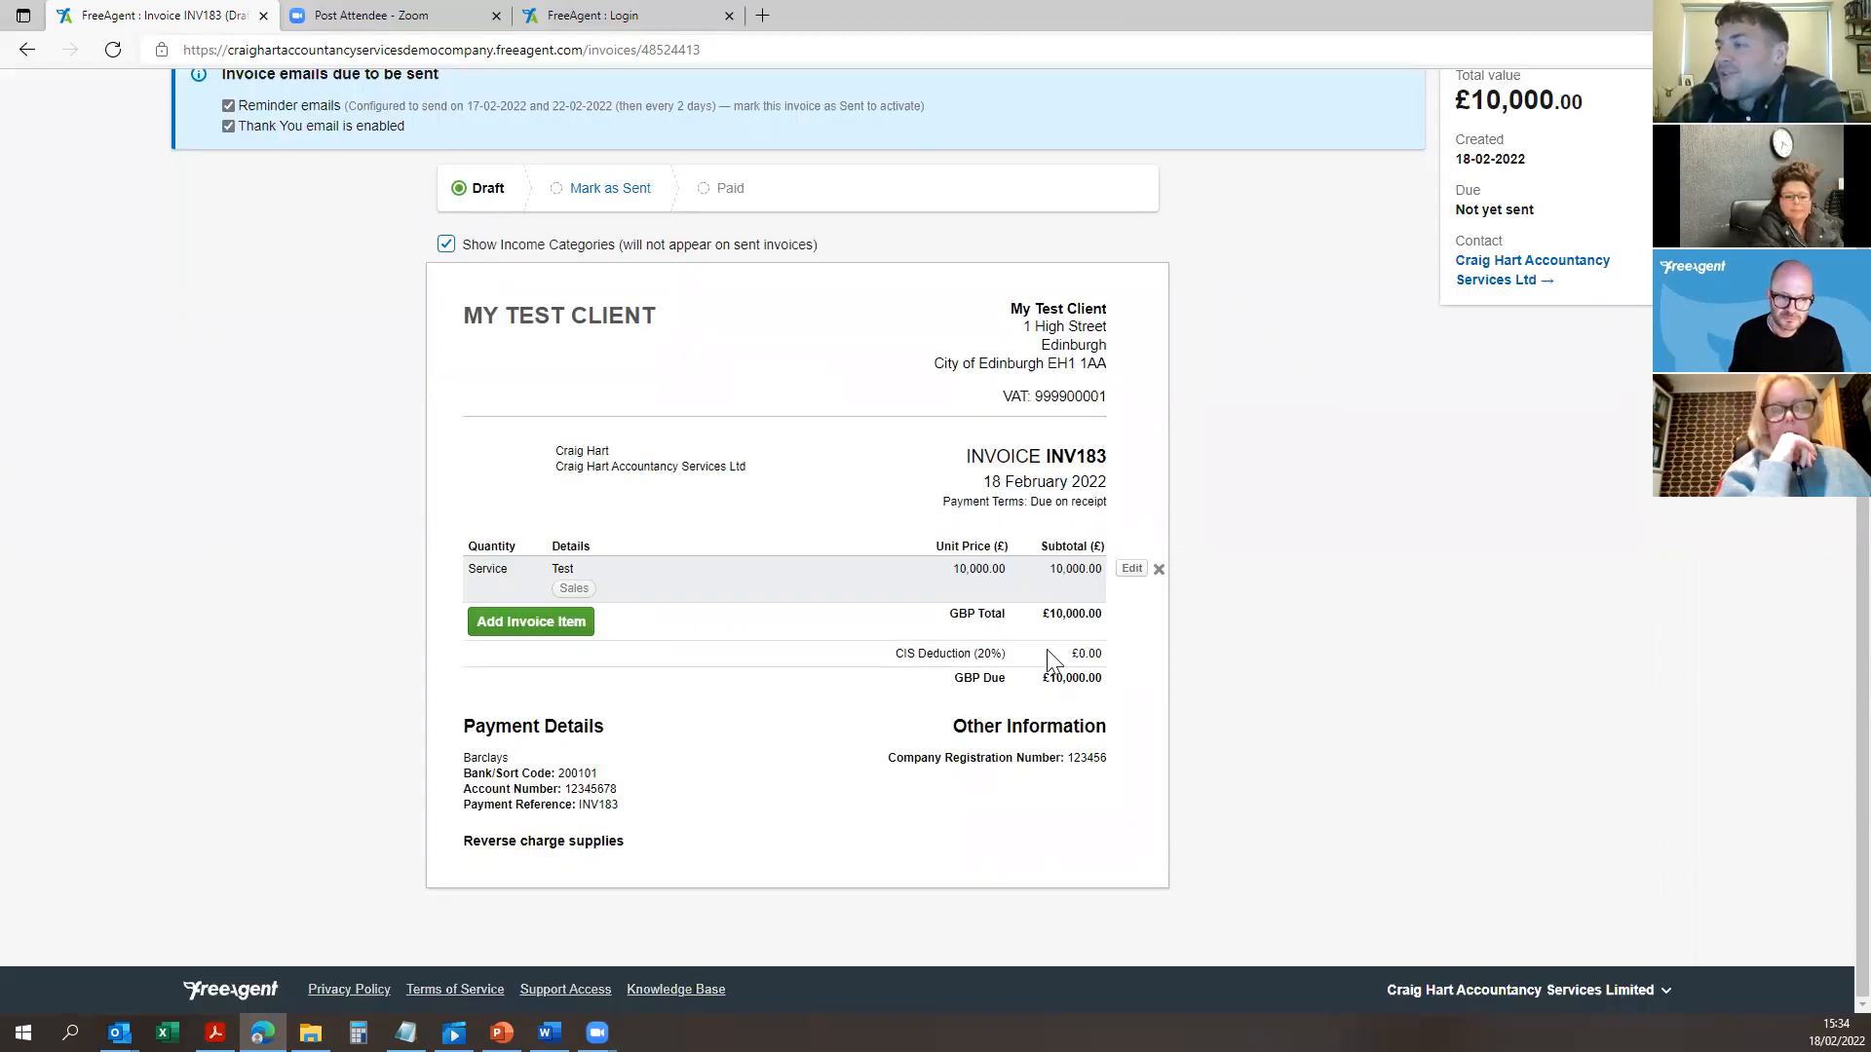
left_click_drag(1062, 664, 1105, 654)
left_click(1104, 649)
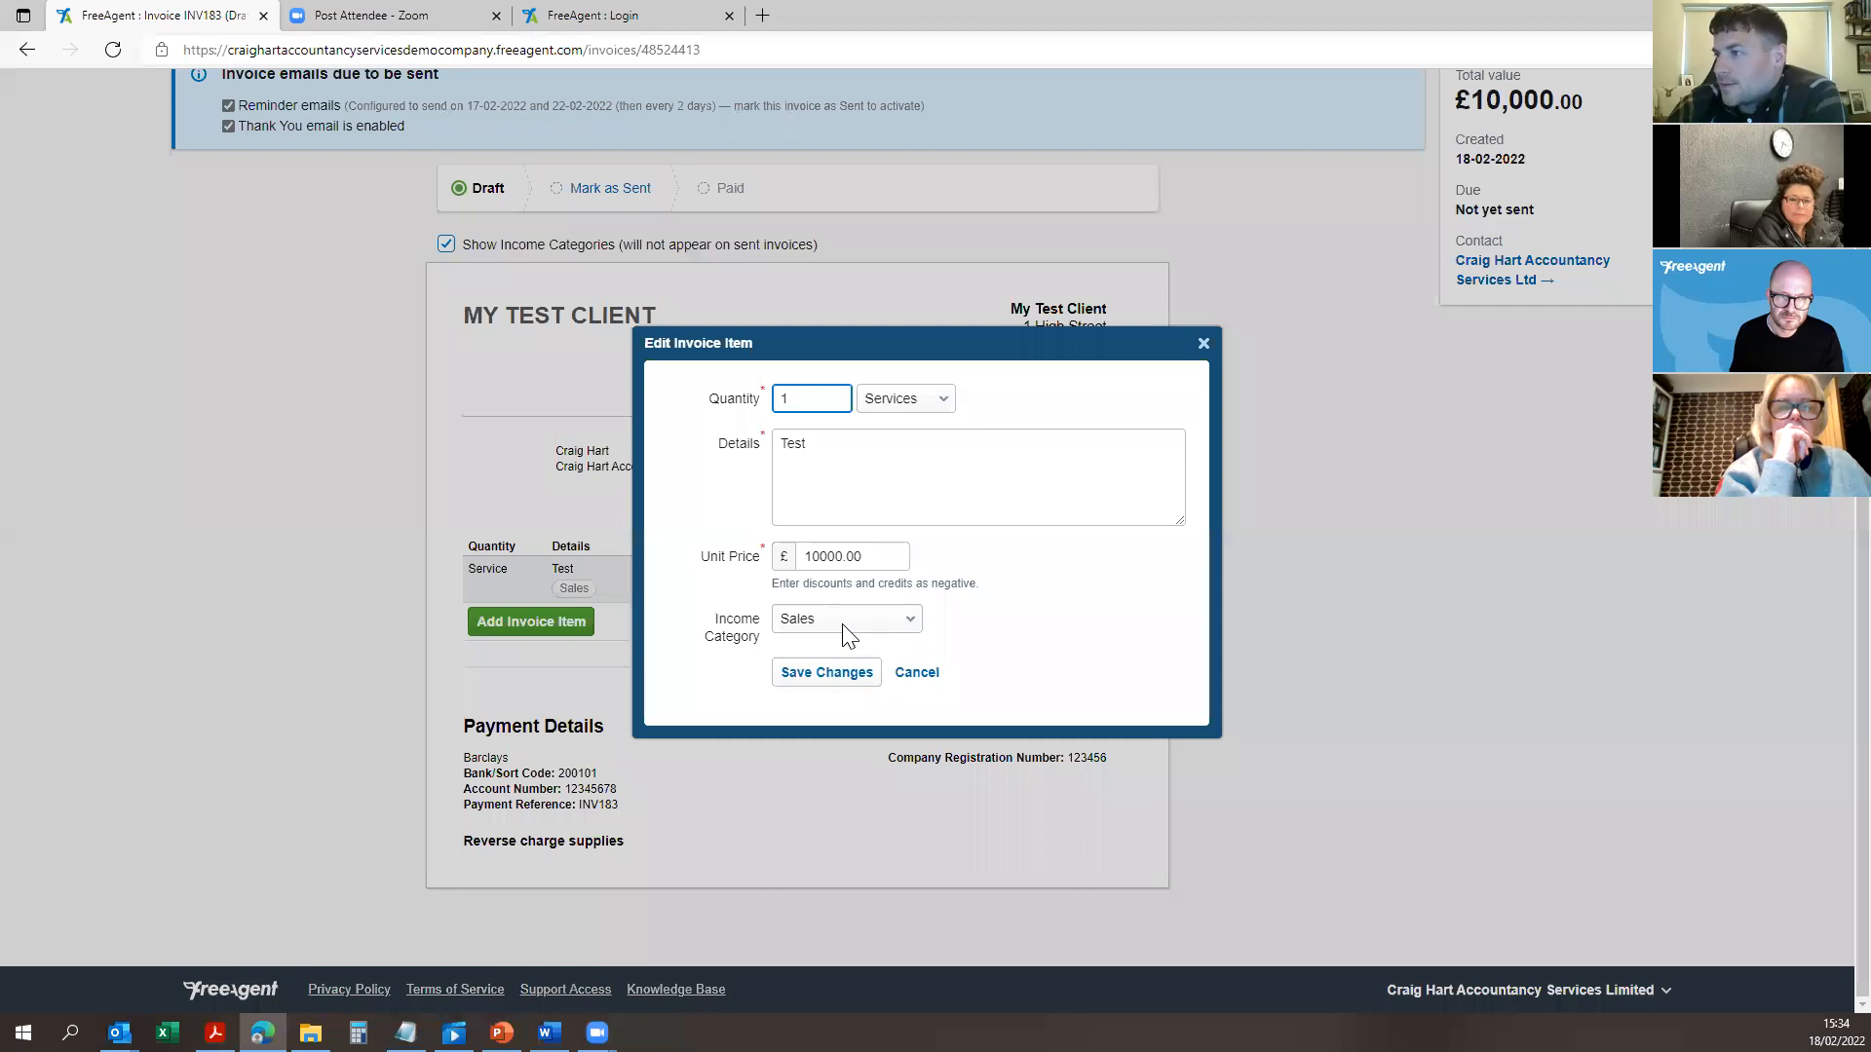
left_click(848, 622)
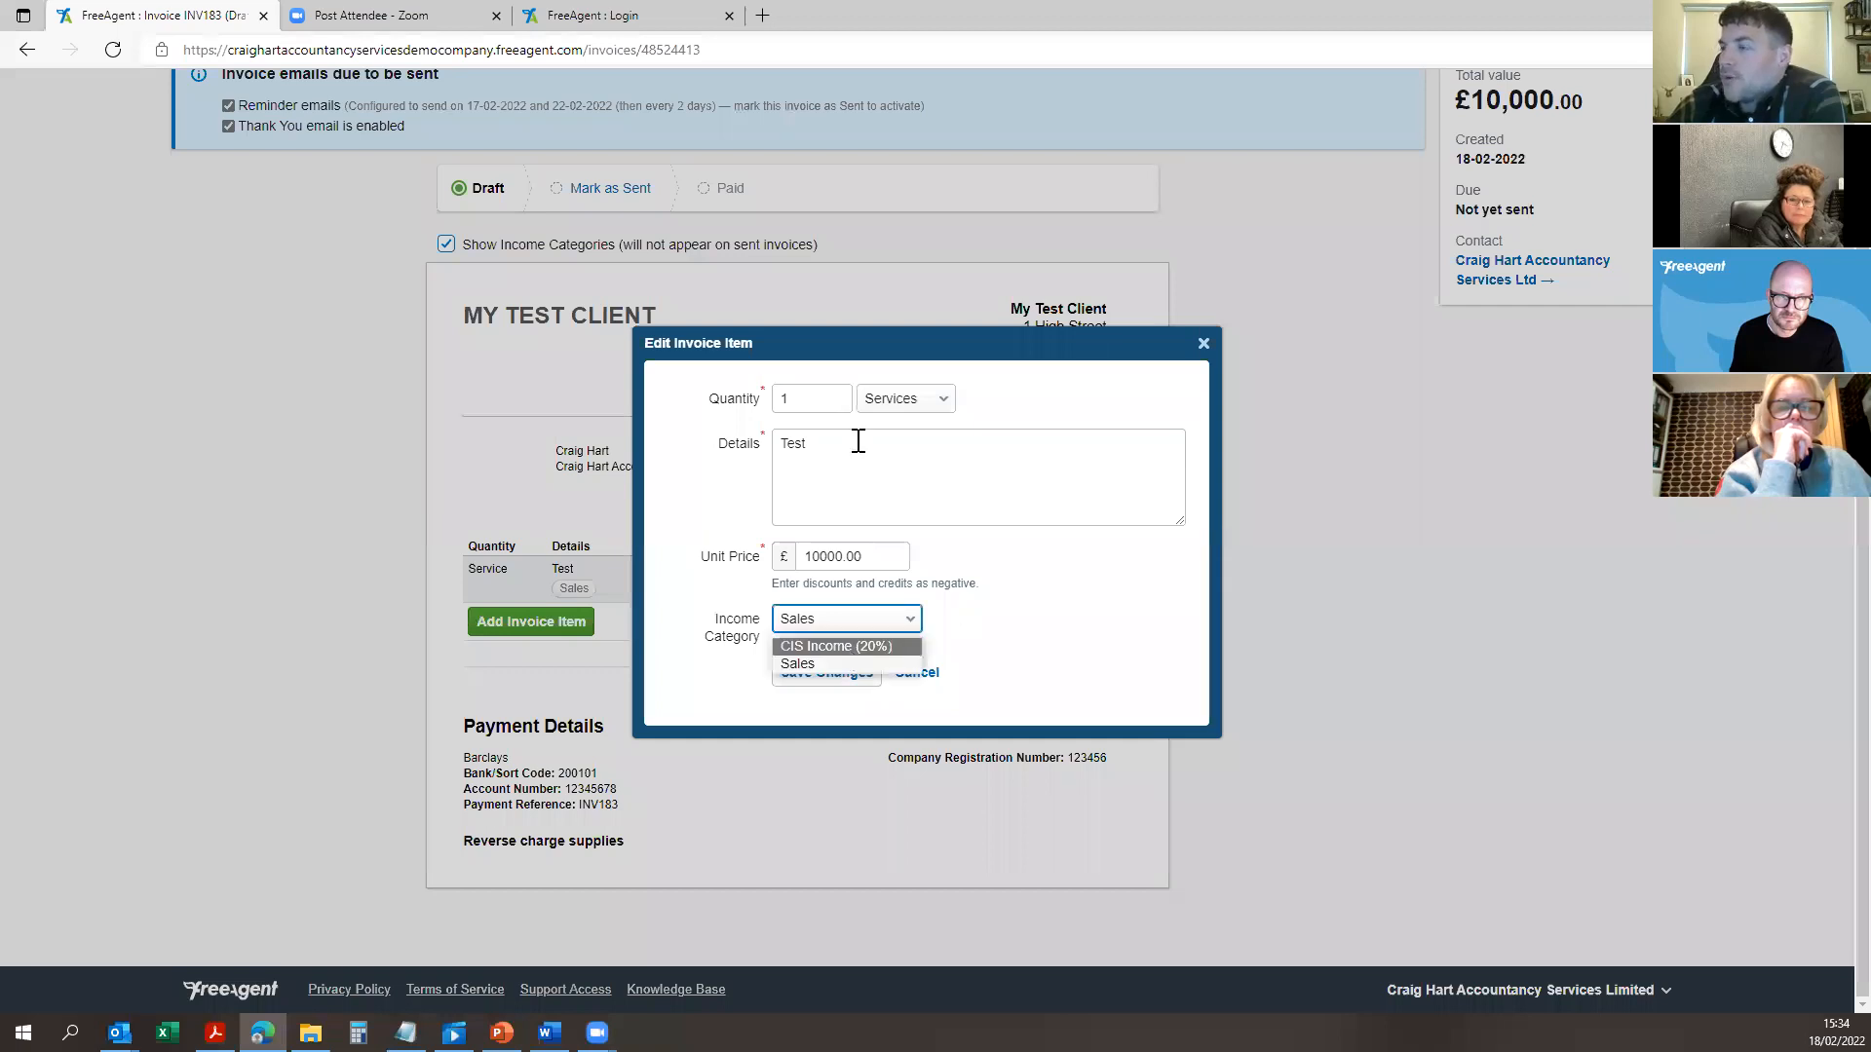
key("Return")
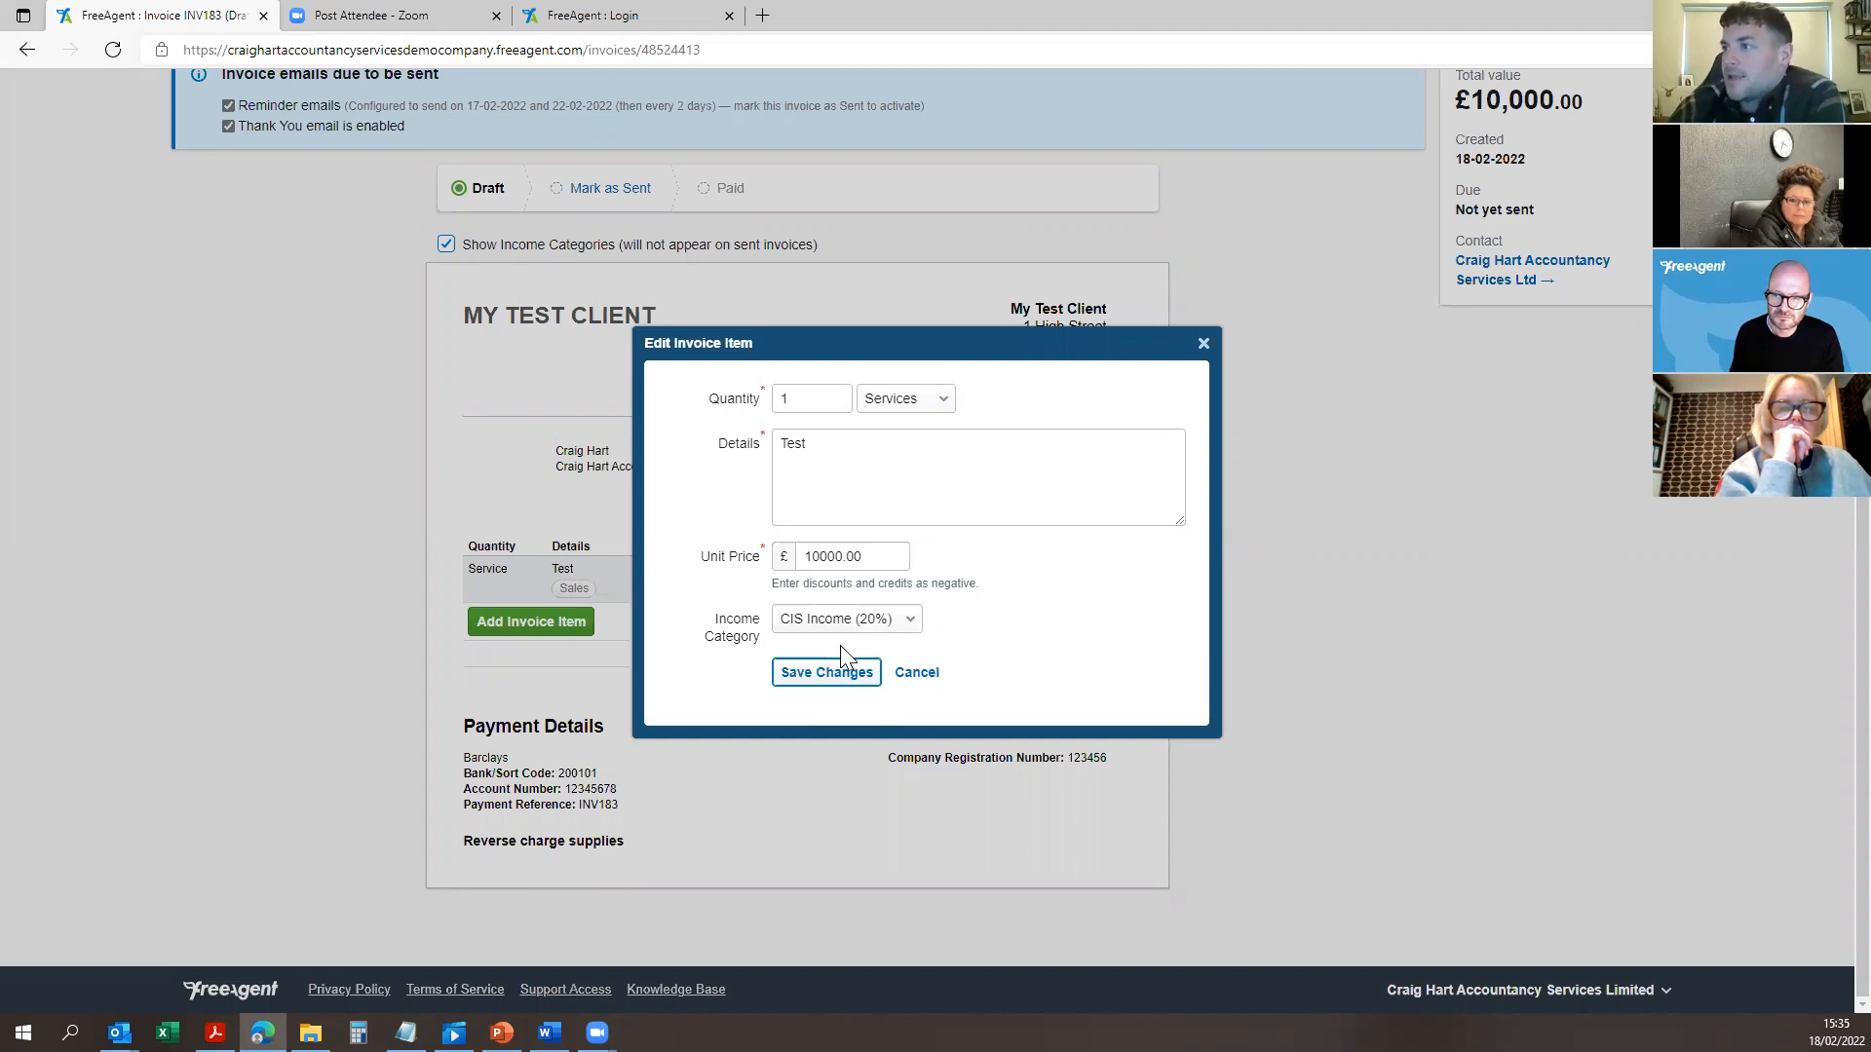
left_click(894, 623)
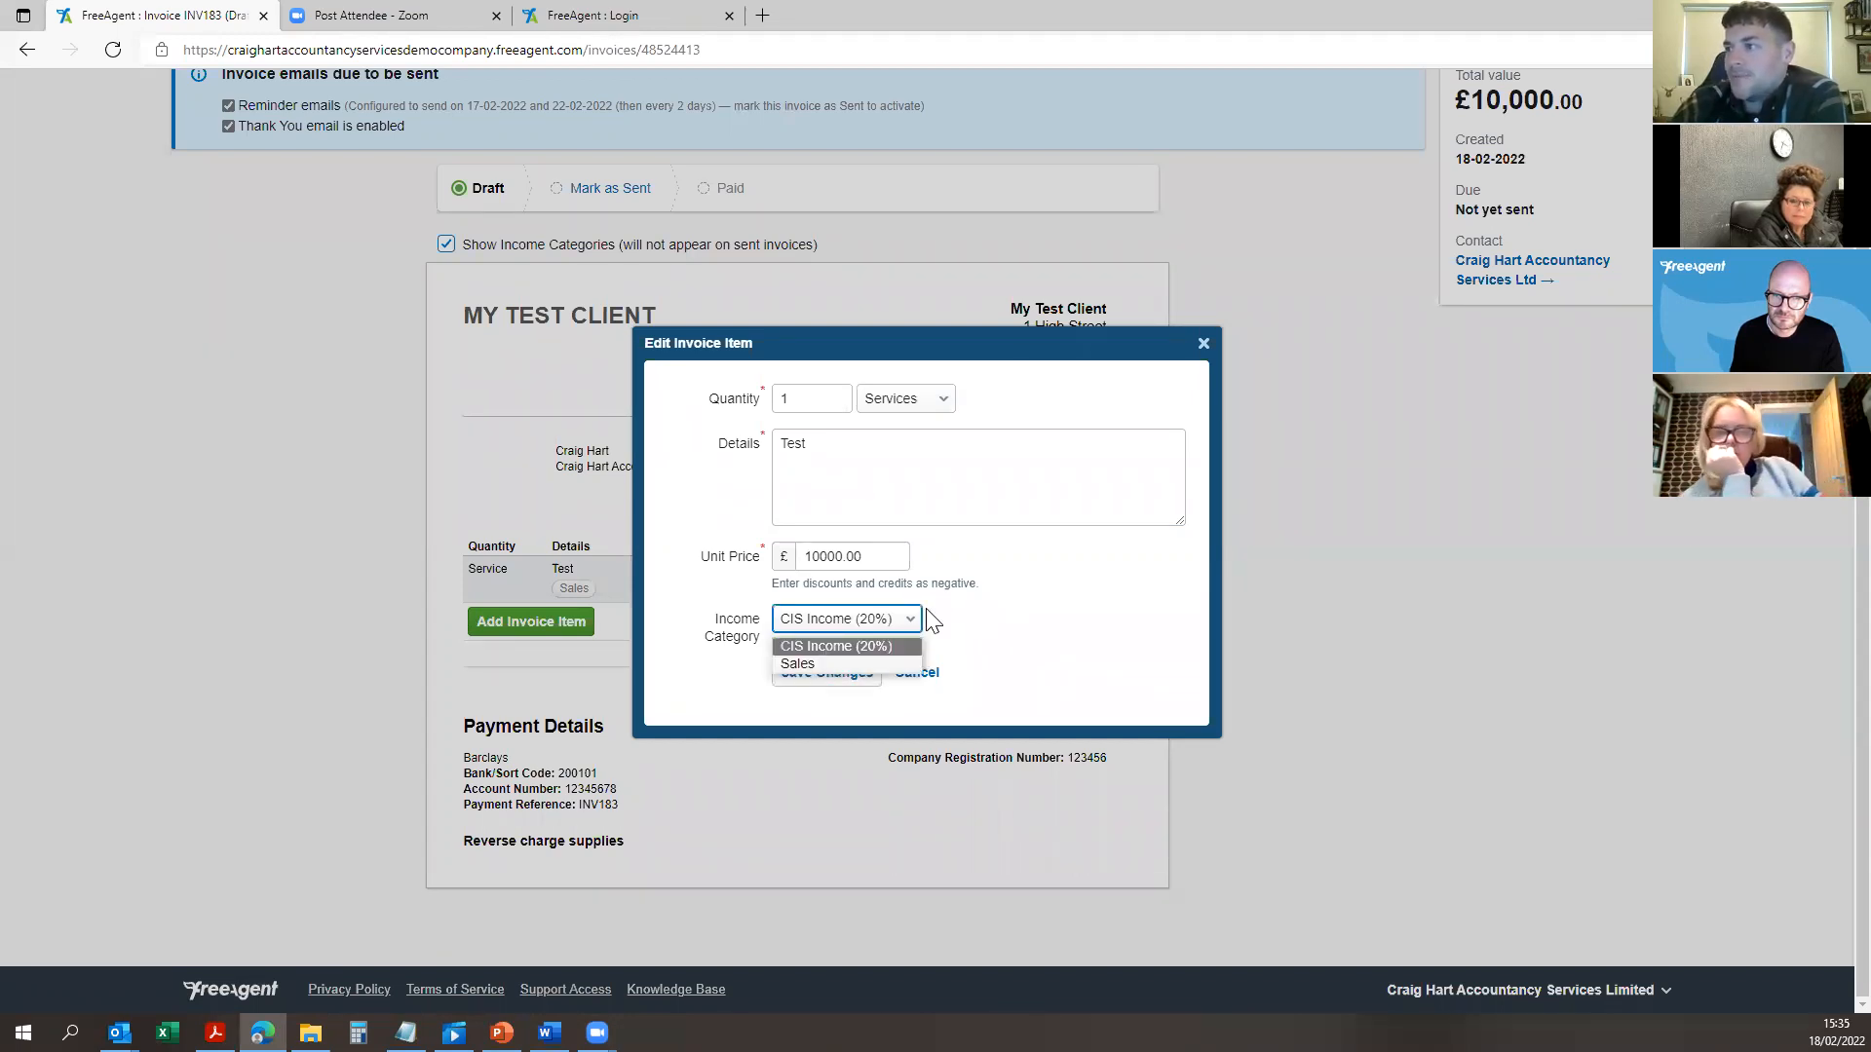
left_click(965, 585)
left_click(826, 673)
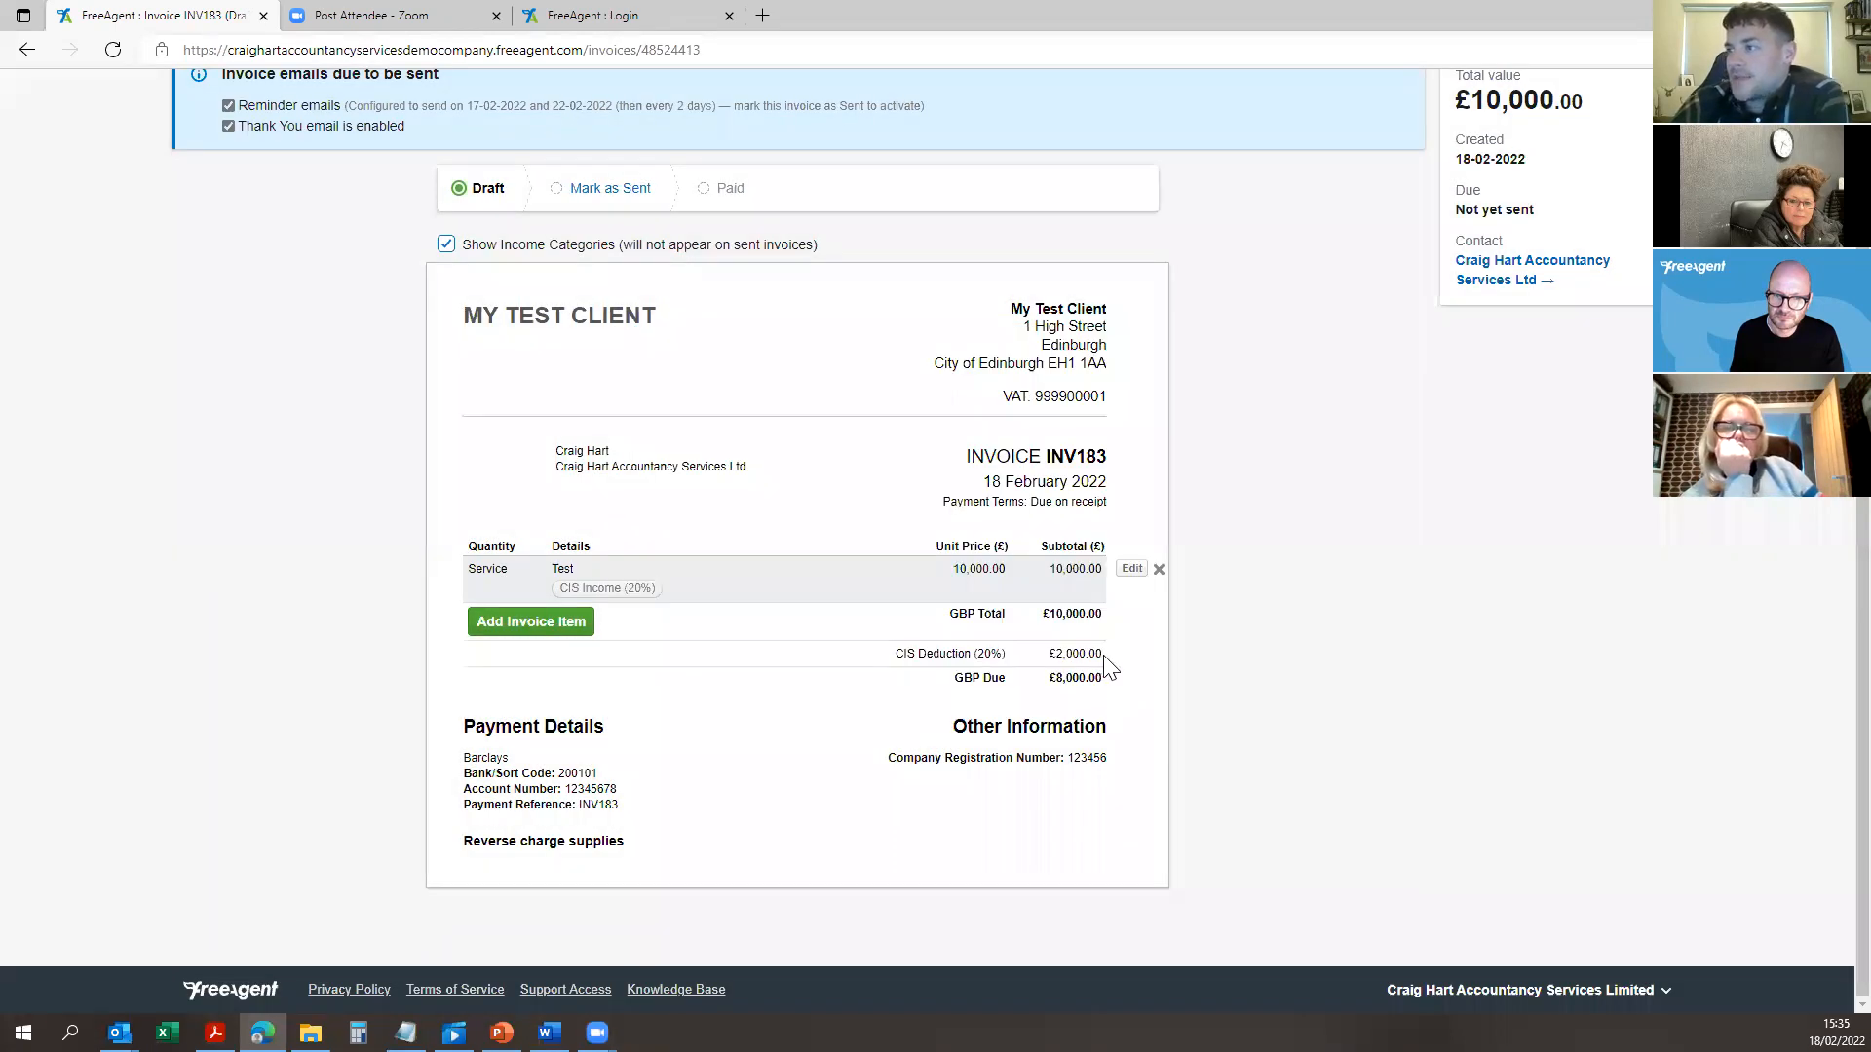
Step: Review the £2,000.00 CIS deduction, the £8,000.00 due and the Reverse charge supplies note
double_click(1072, 660)
double_click(1093, 678)
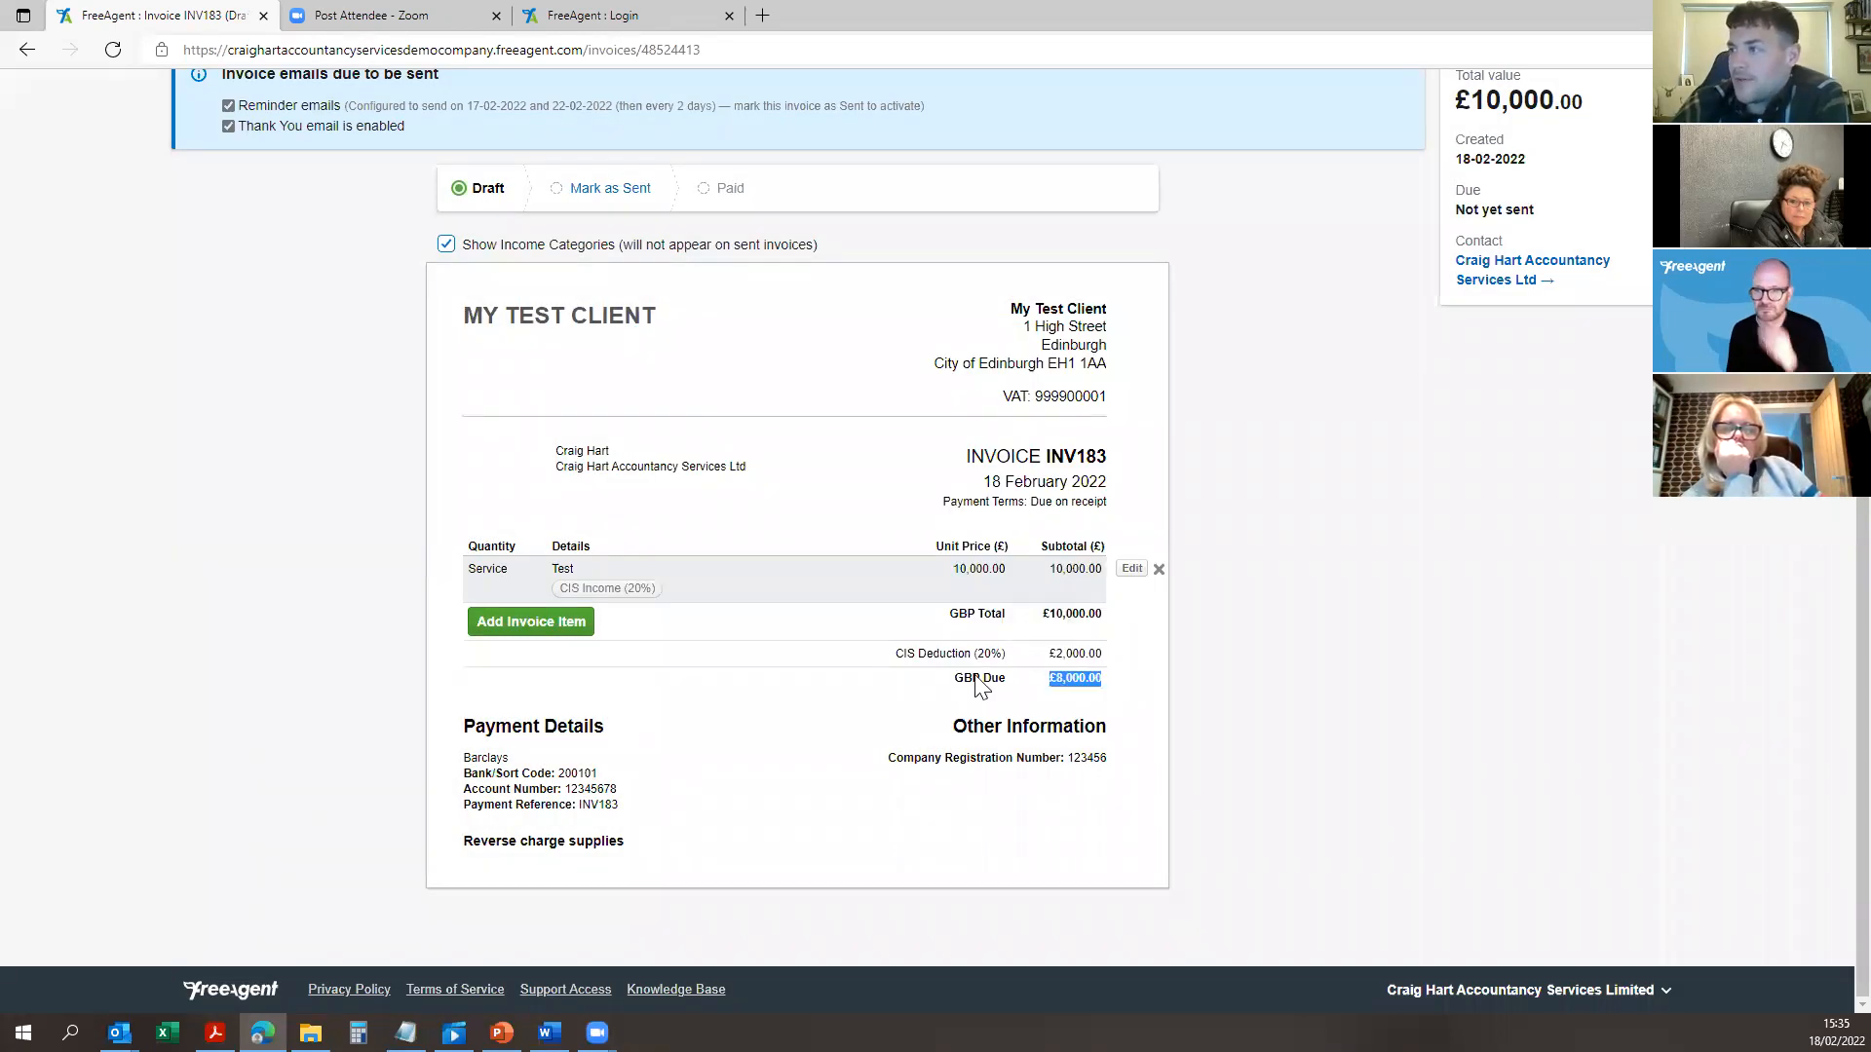
left_click(1086, 688)
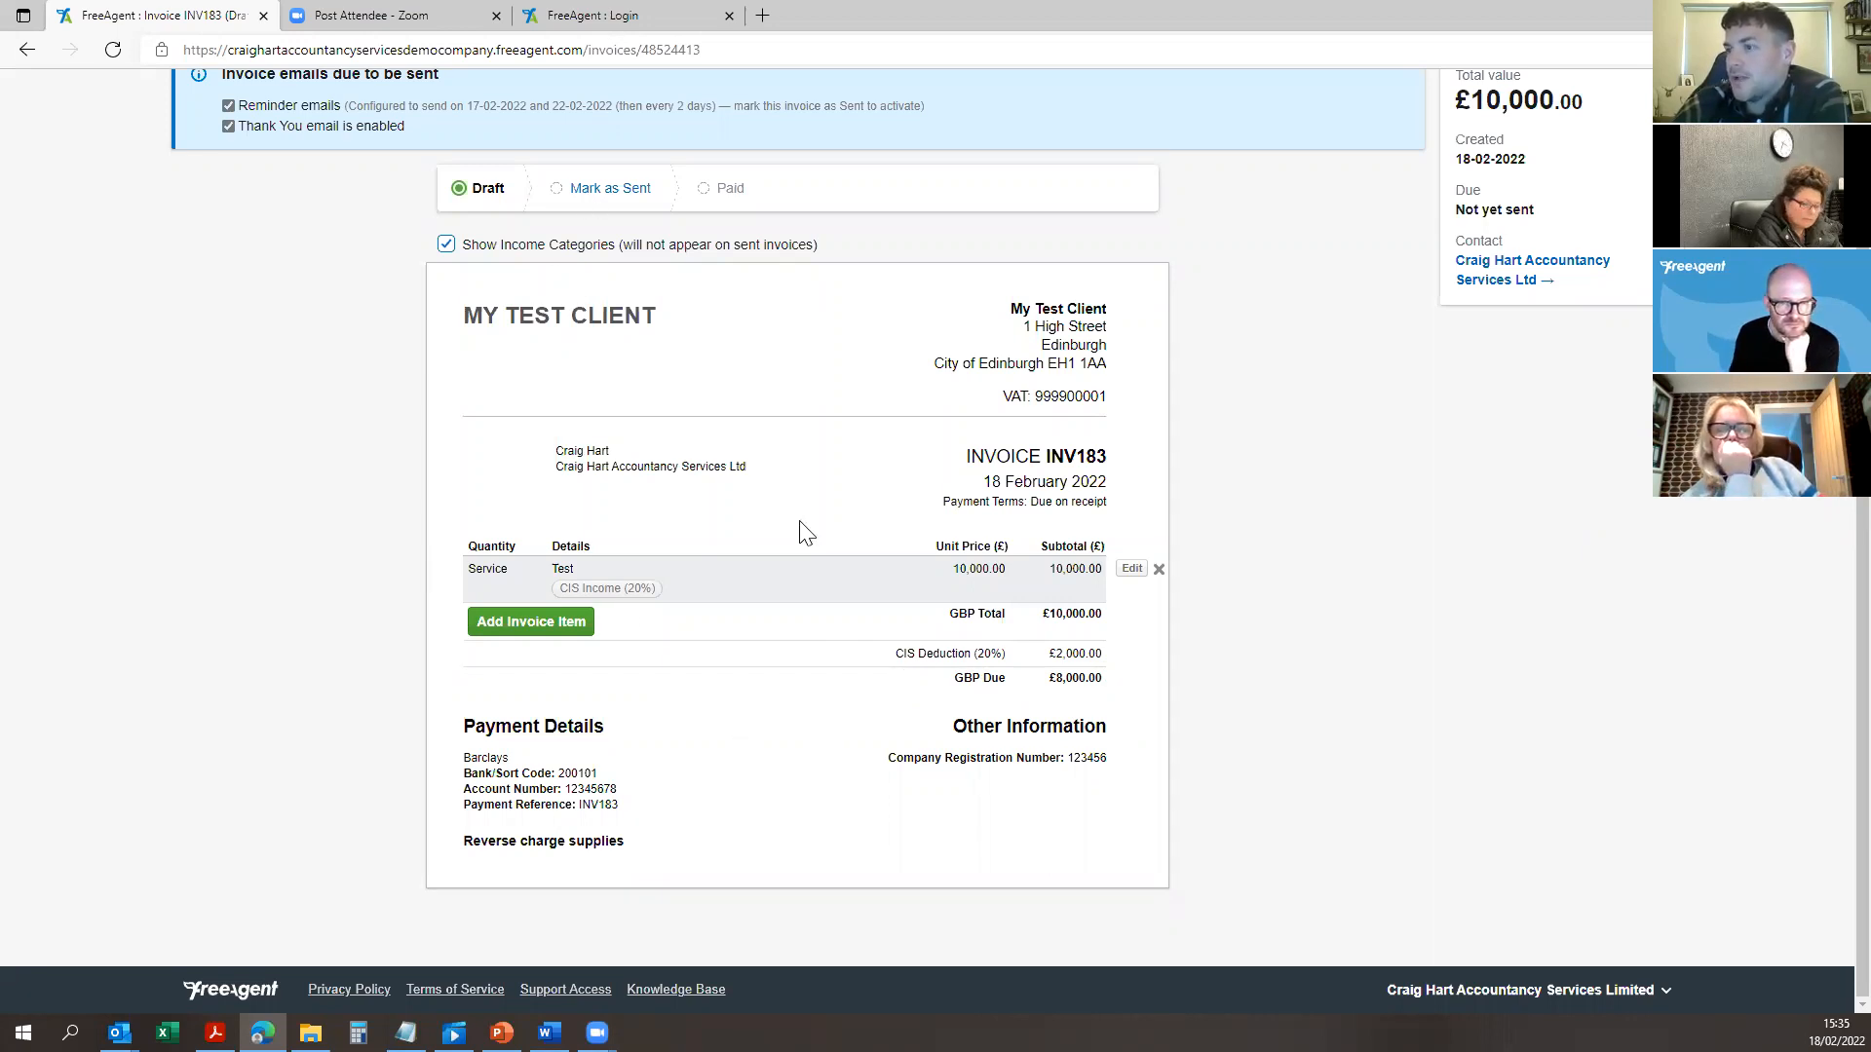
left_click_drag(628, 851, 458, 858)
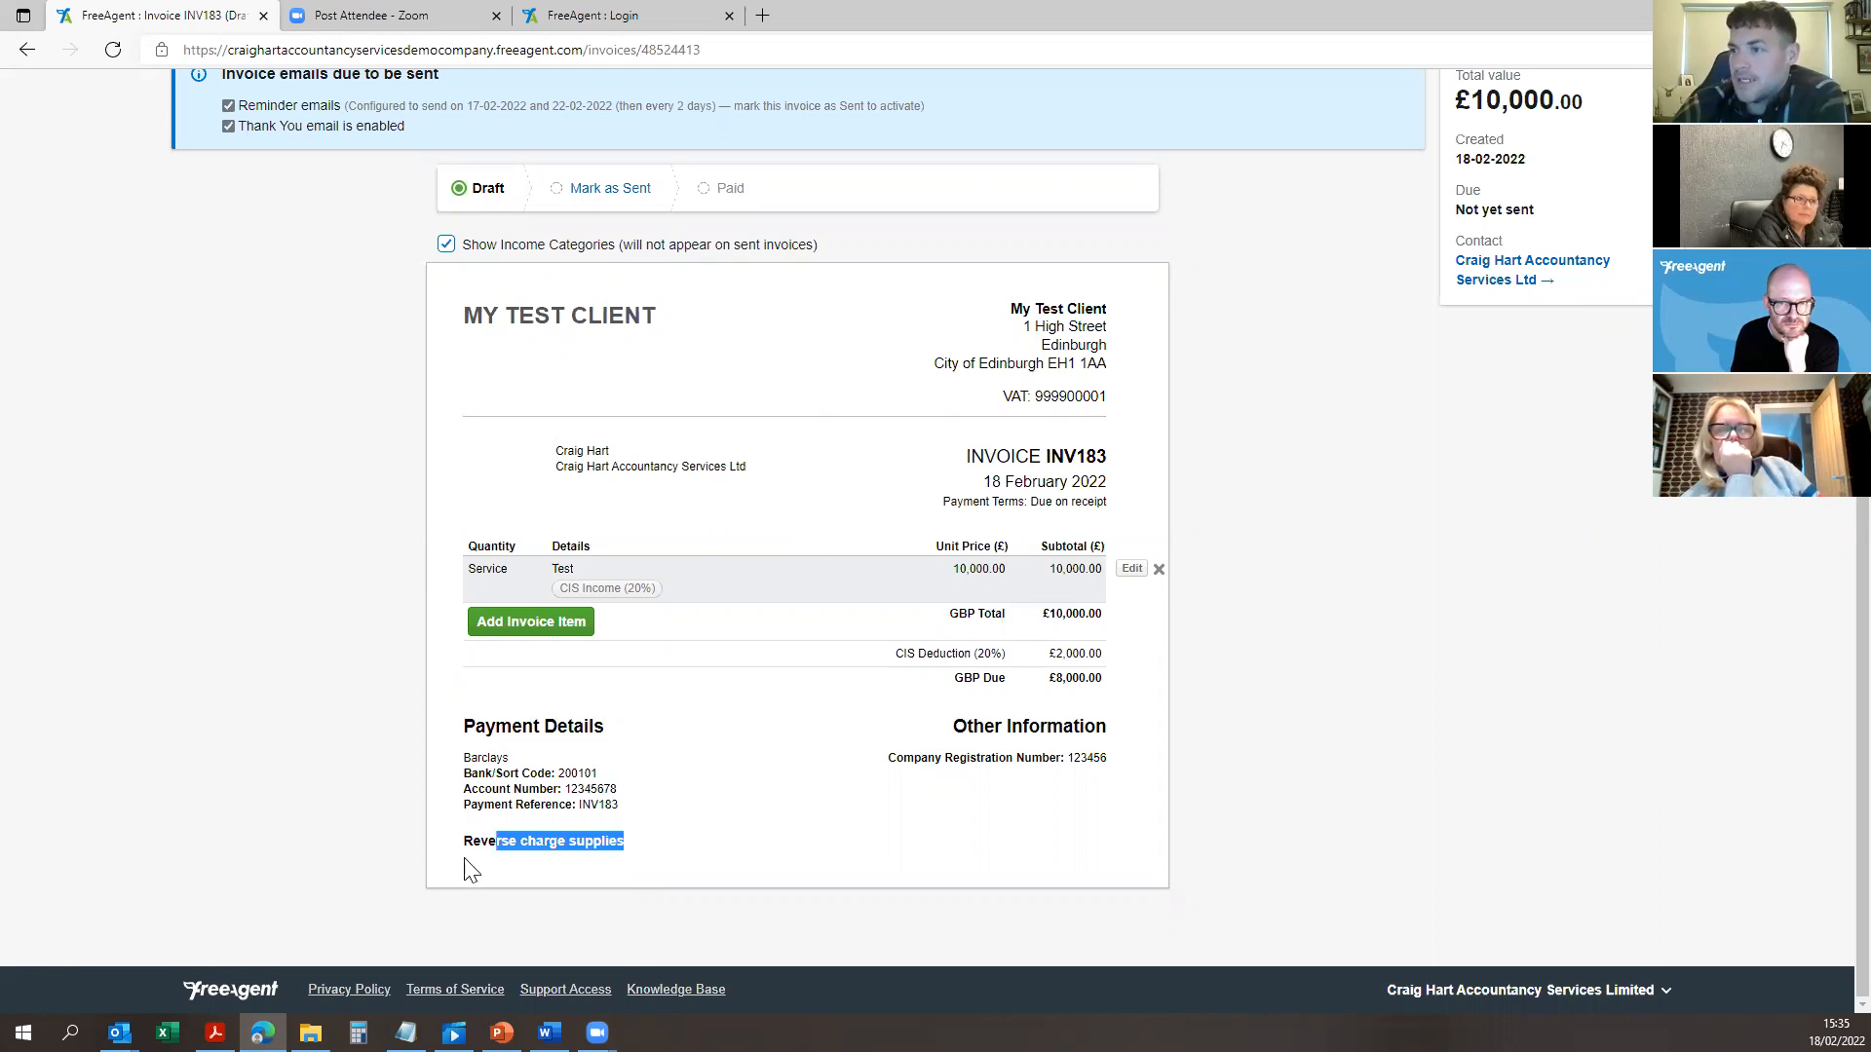
left_click(1099, 610)
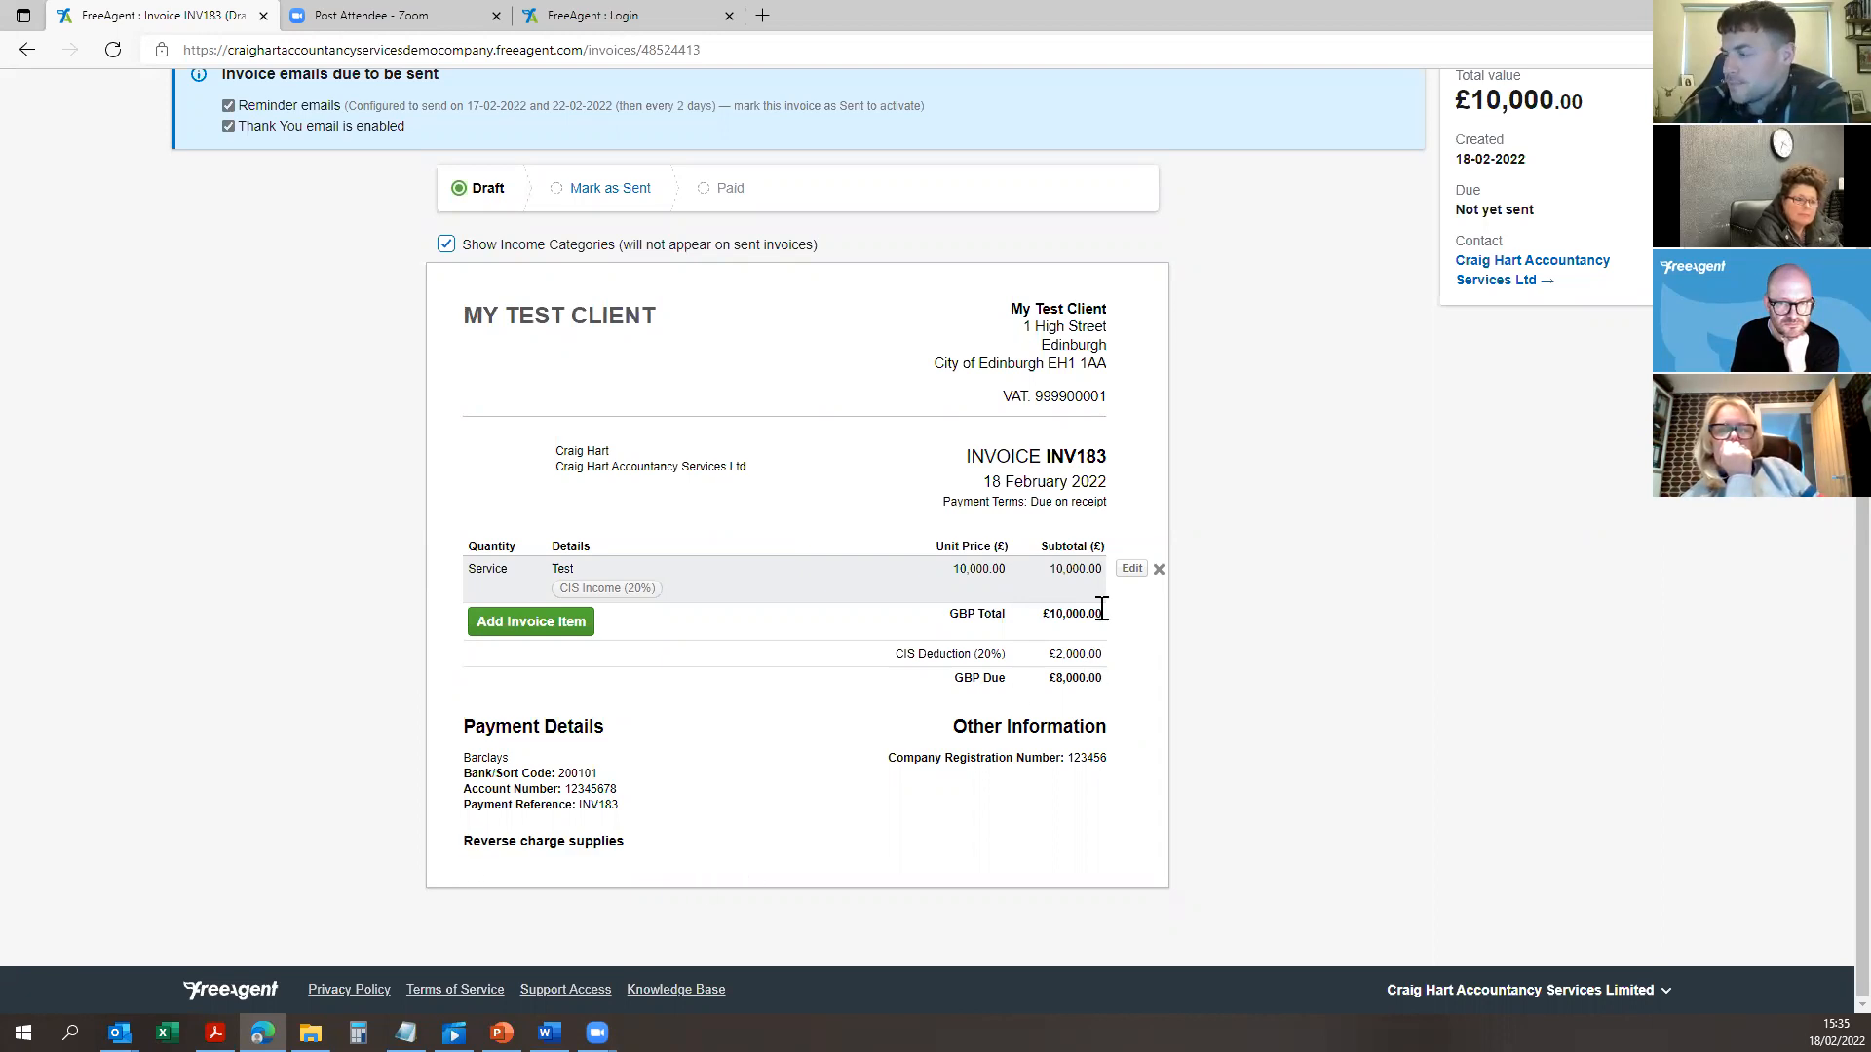
scroll(682, 438, "up", 2)
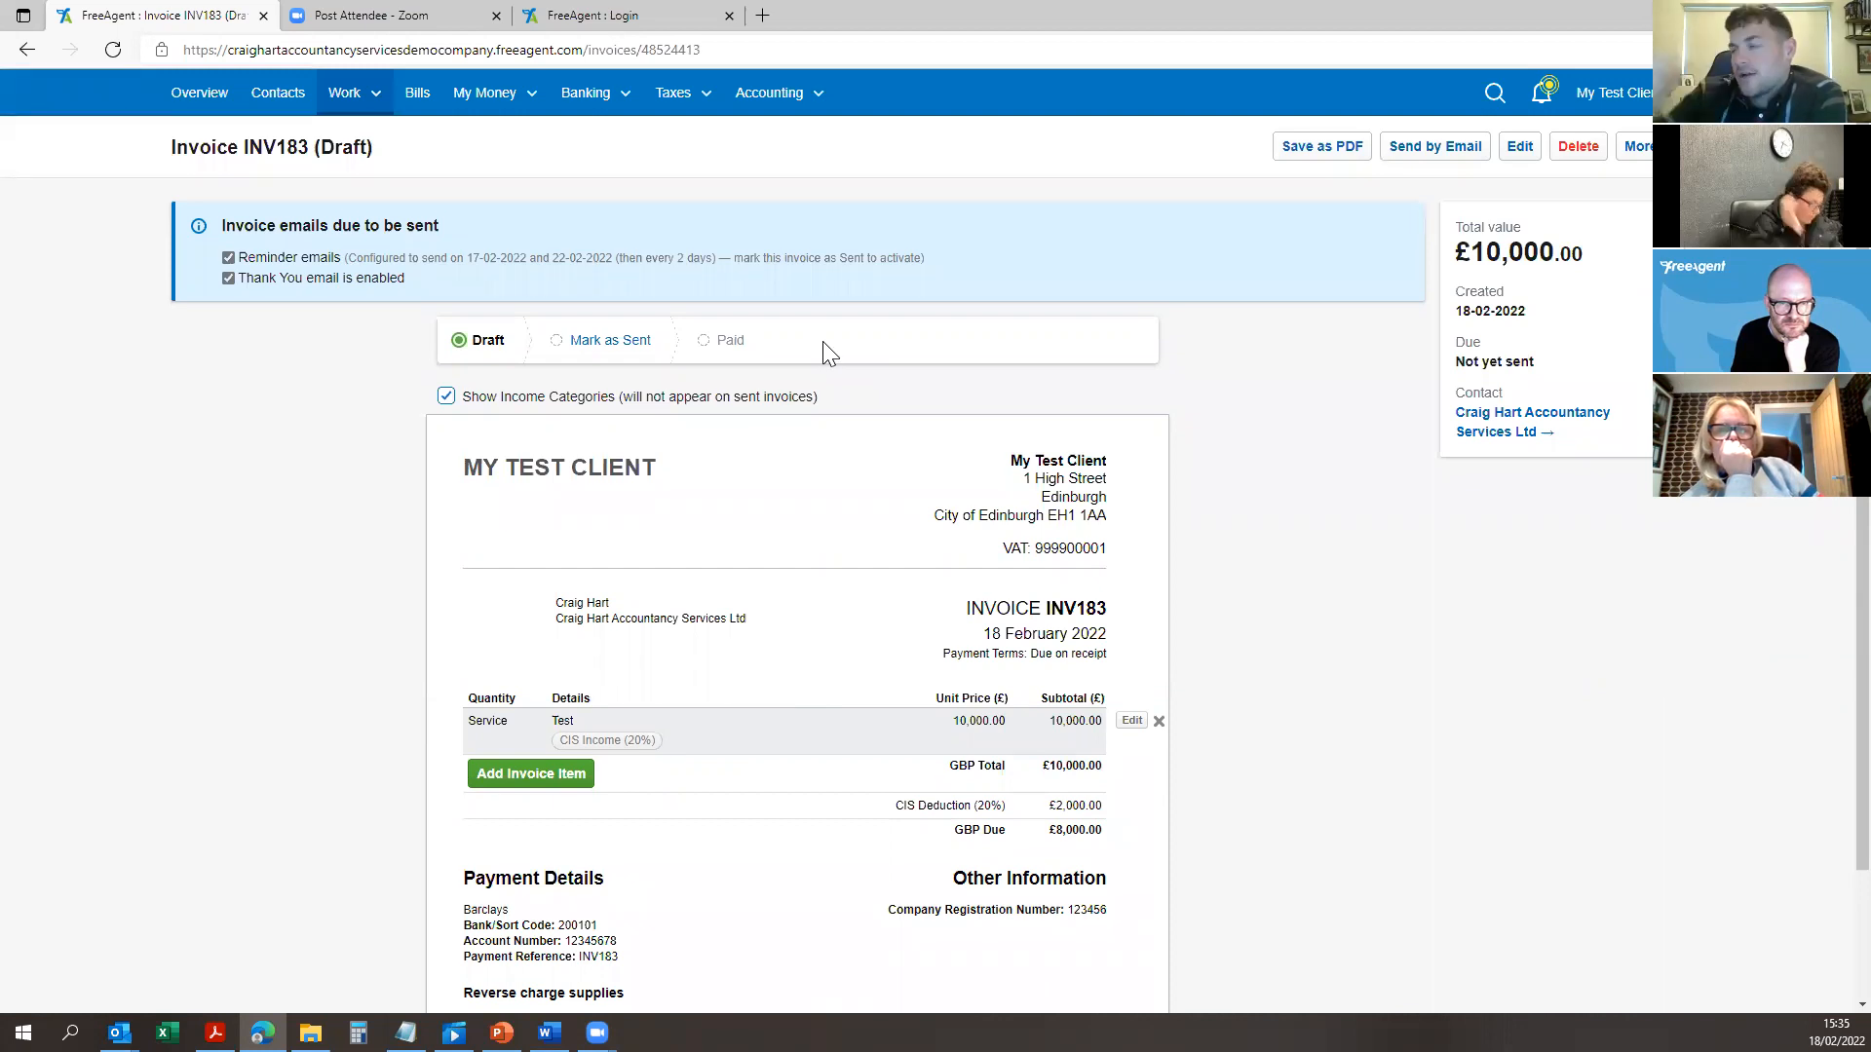
Step: Add a recurring profile from Recurring Invoices and scroll through its INV184 weekly, 0-day-terms form
left_click(346, 92)
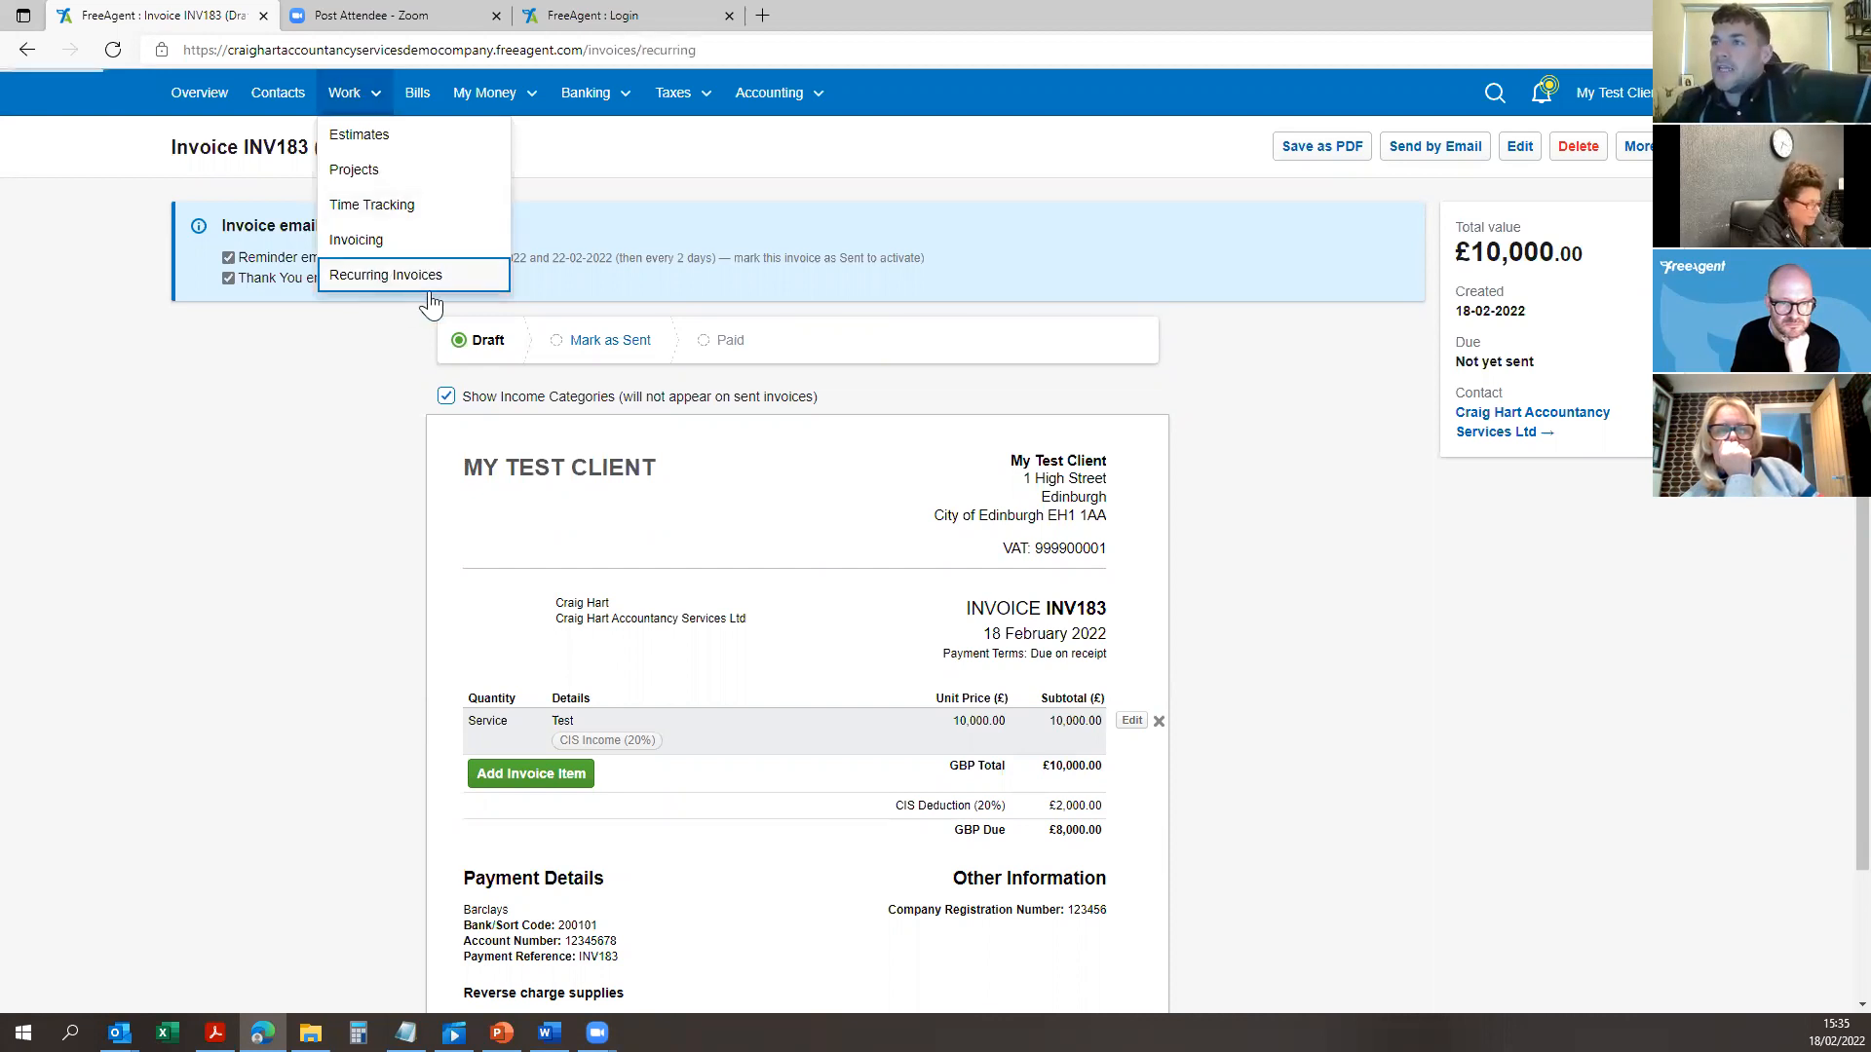
left_click(430, 278)
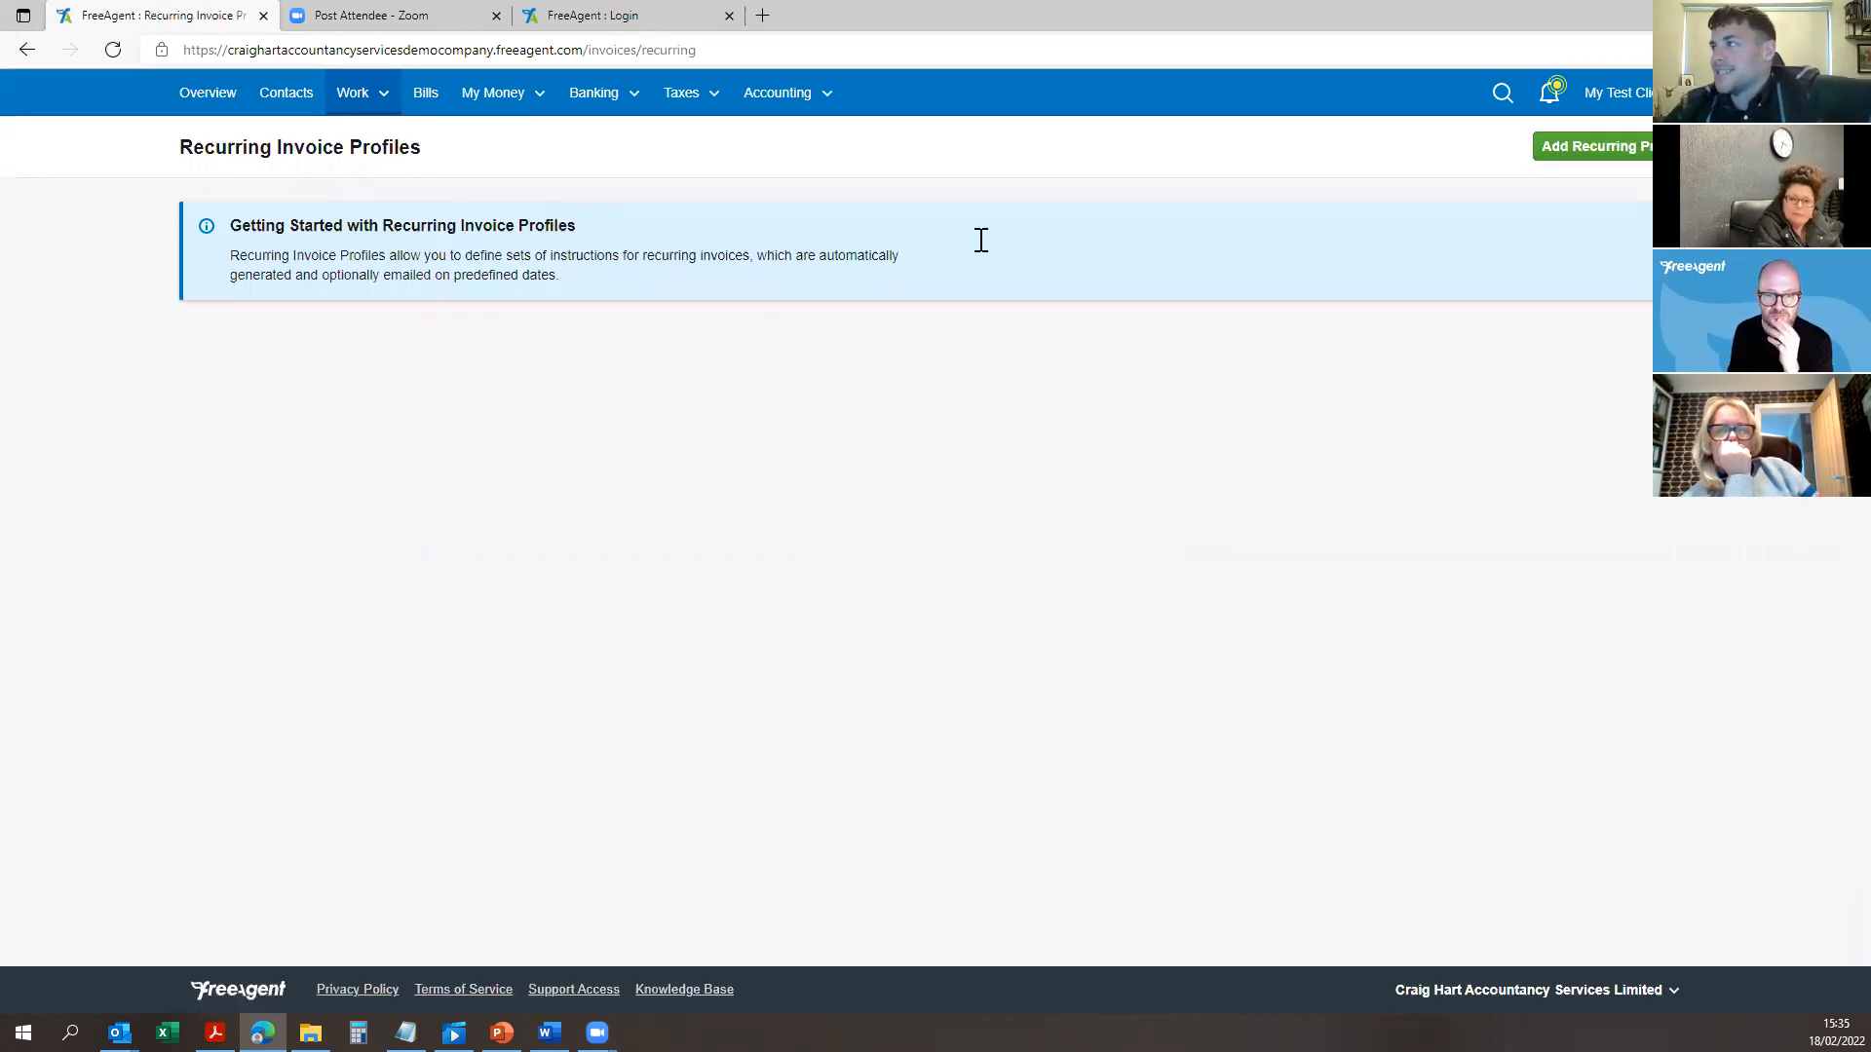
left_click(1620, 151)
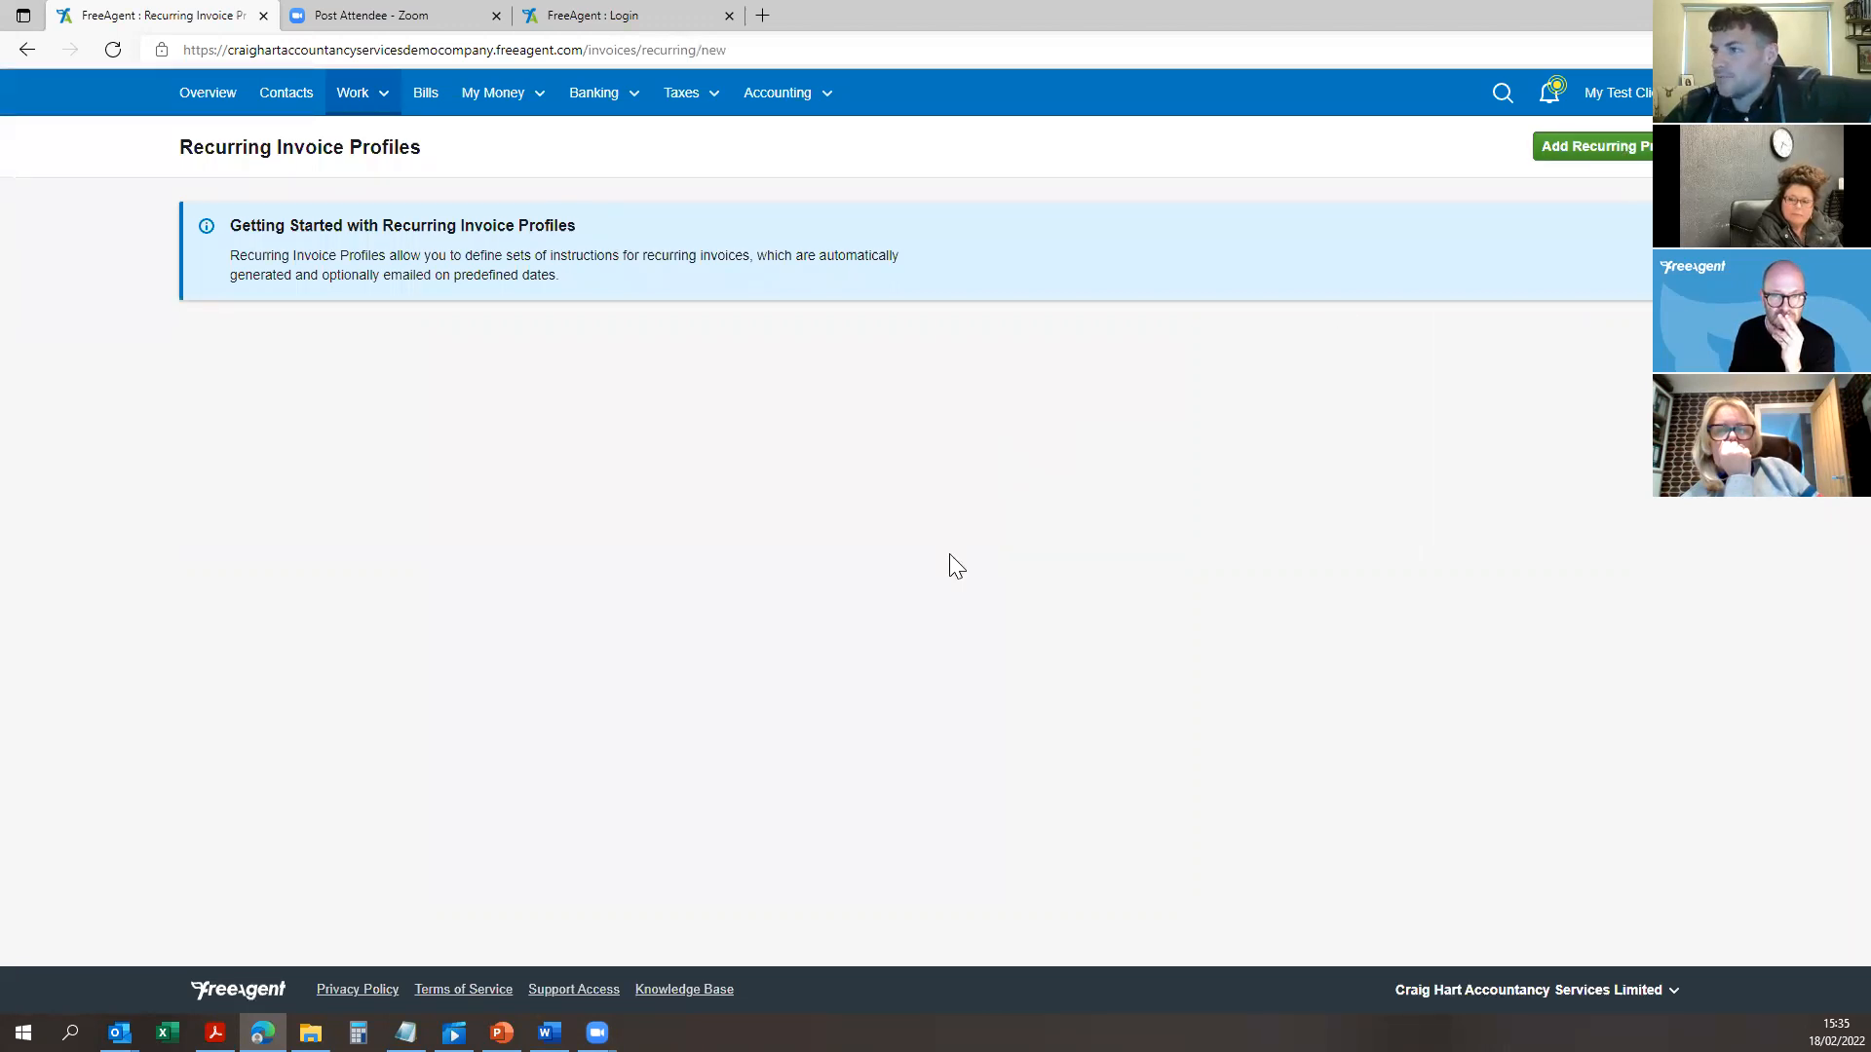
scroll(488, 497, "down", 4)
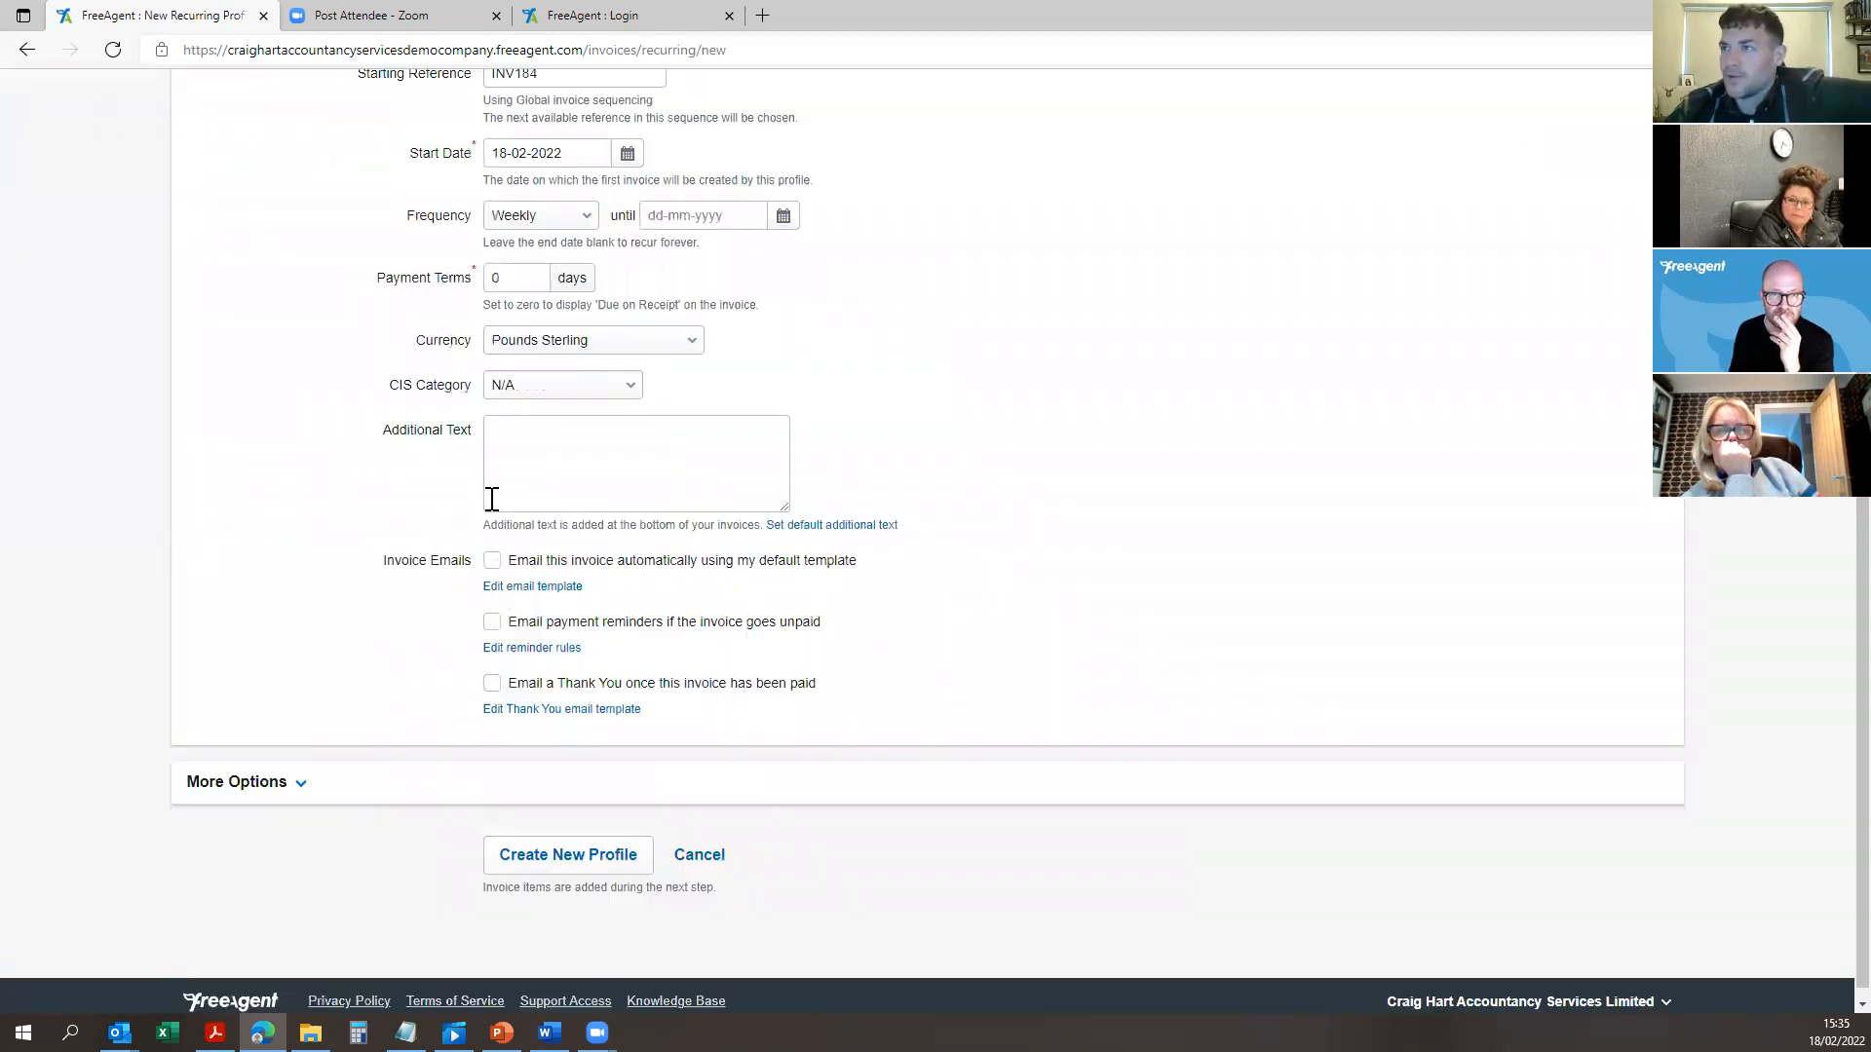
scroll(367, 108, "up", 4)
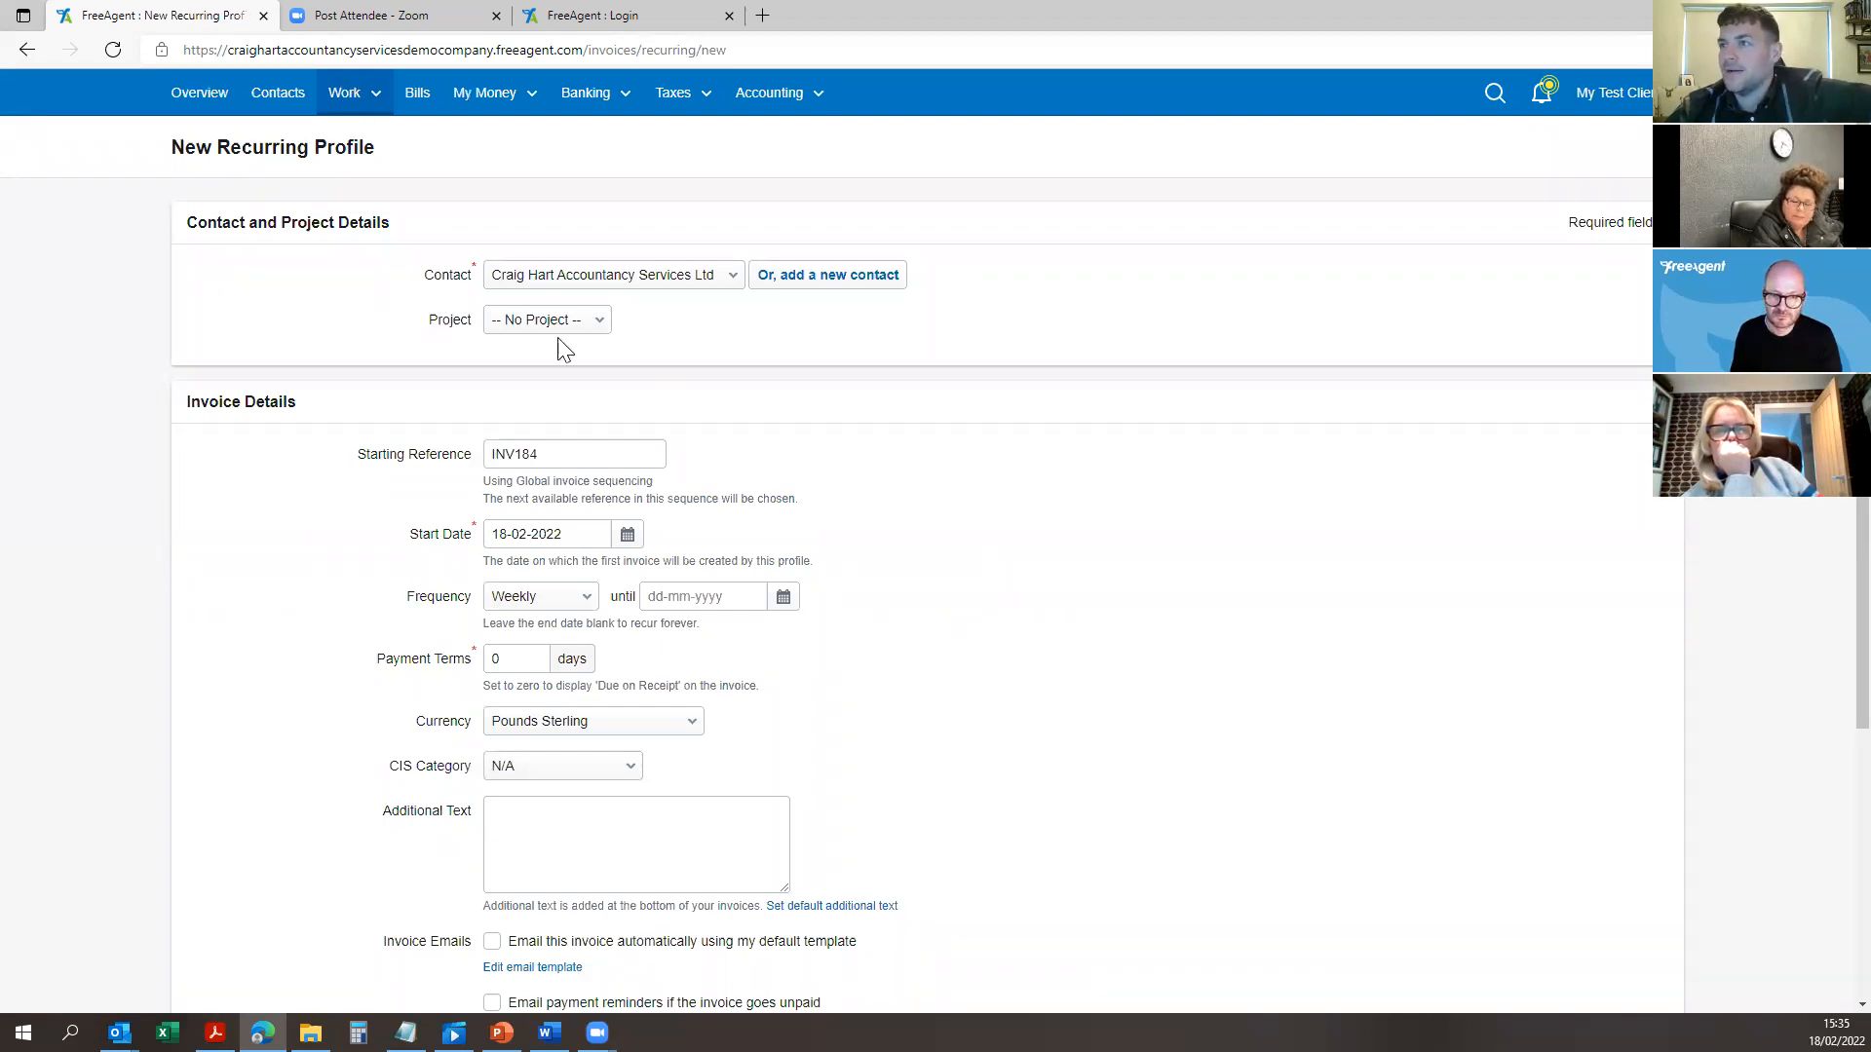
scroll(492, 624, "down", 4)
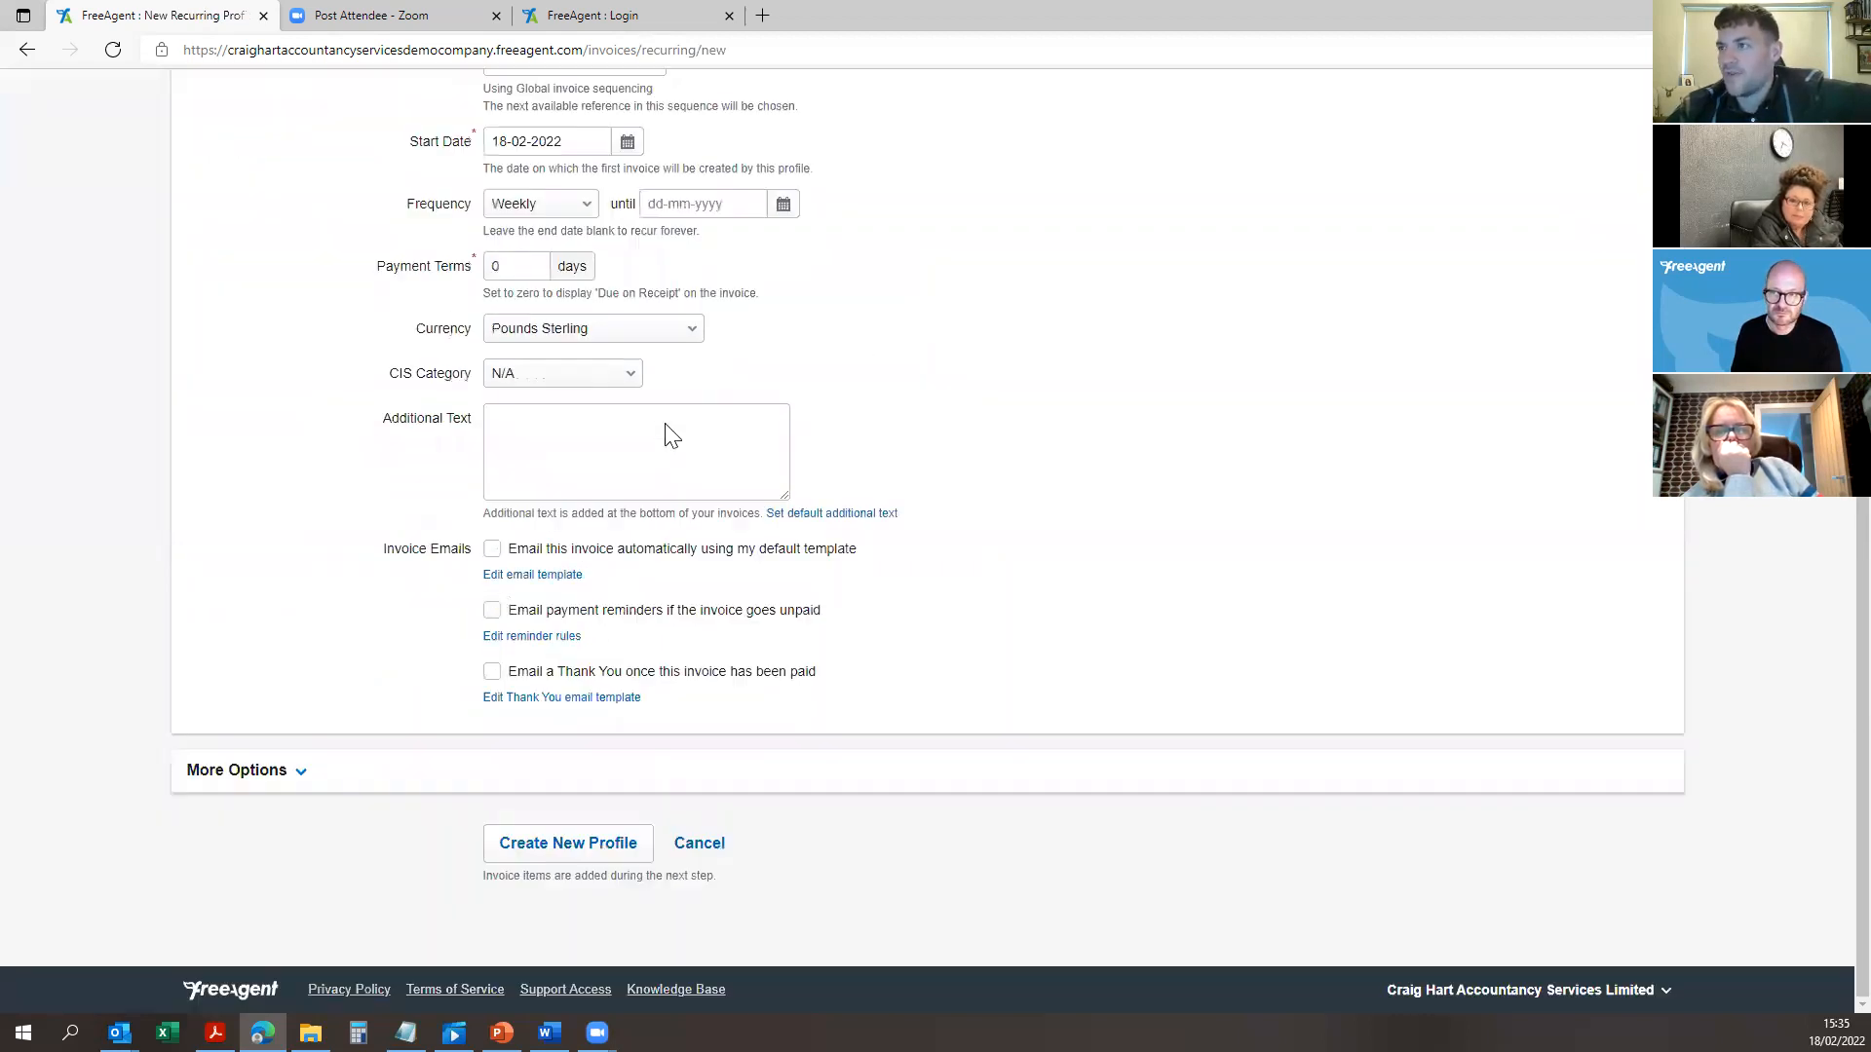
scroll(598, 662, "up", 3)
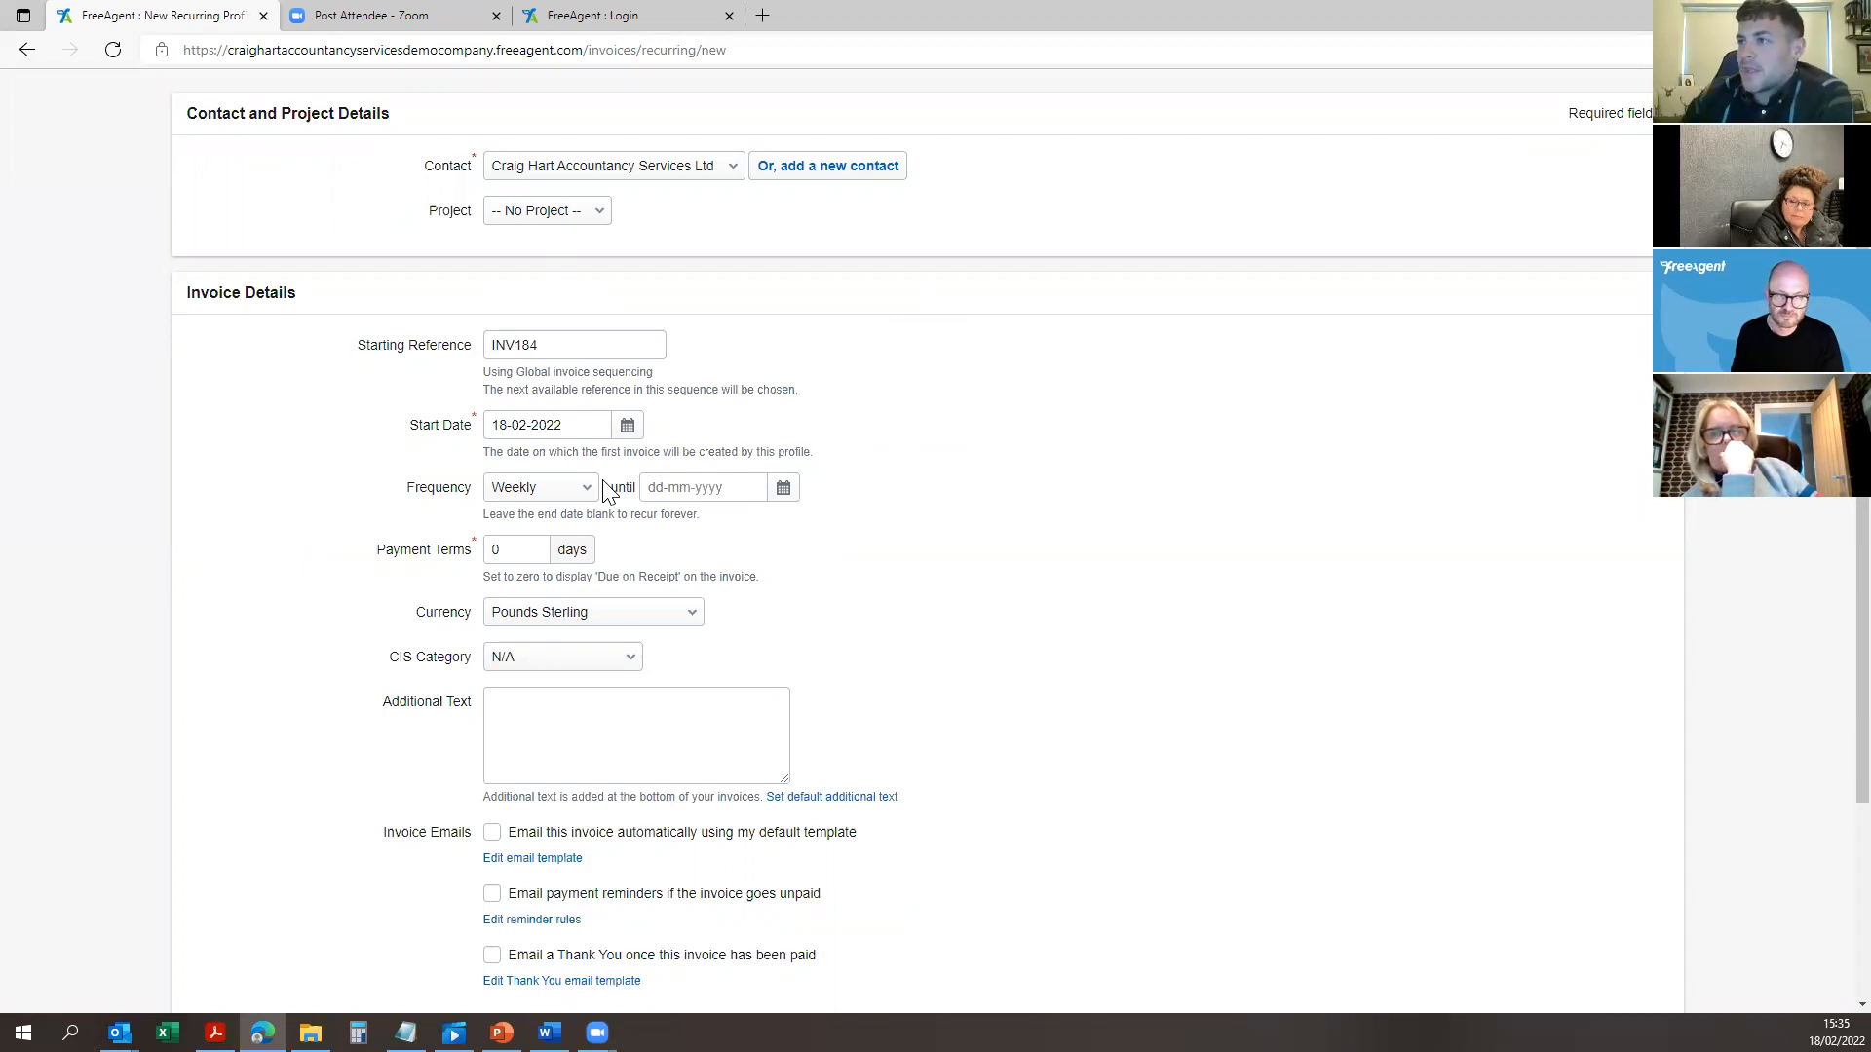
scroll(848, 623, "down", 3)
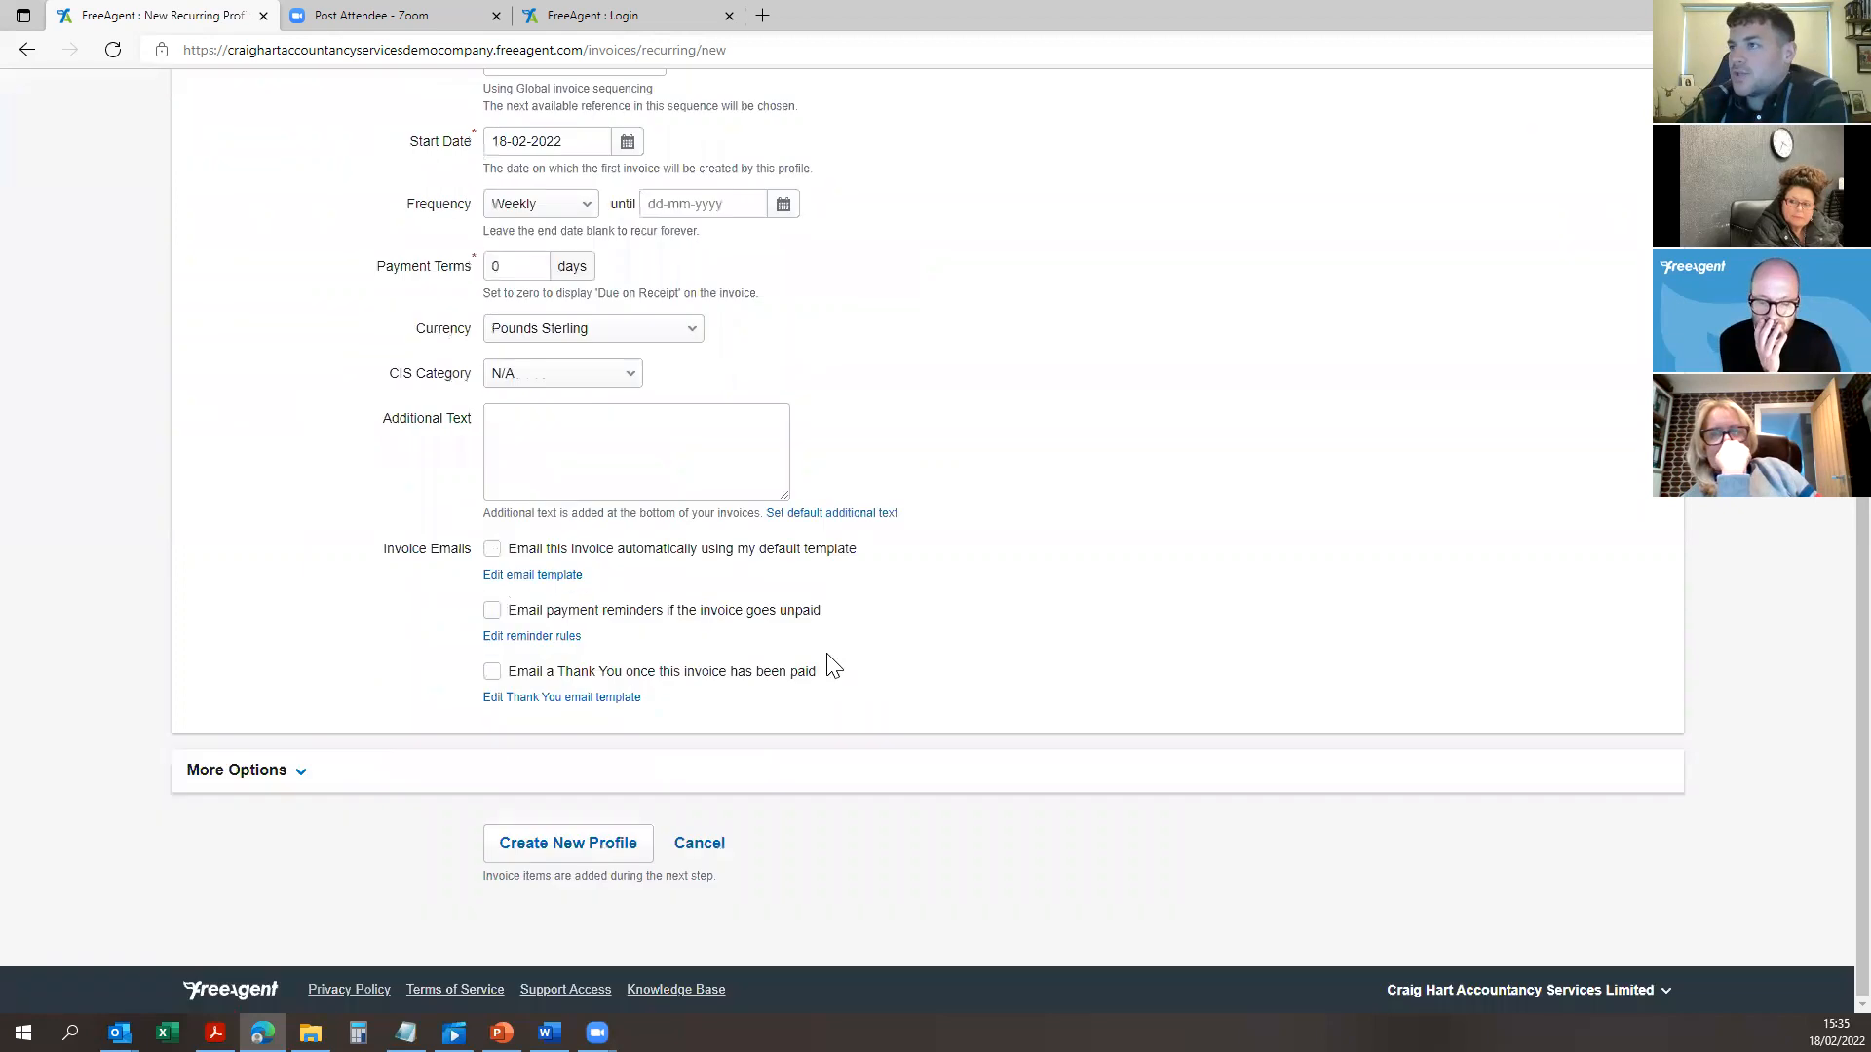
scroll(565, 146, "up", 4)
left_click(367, 93)
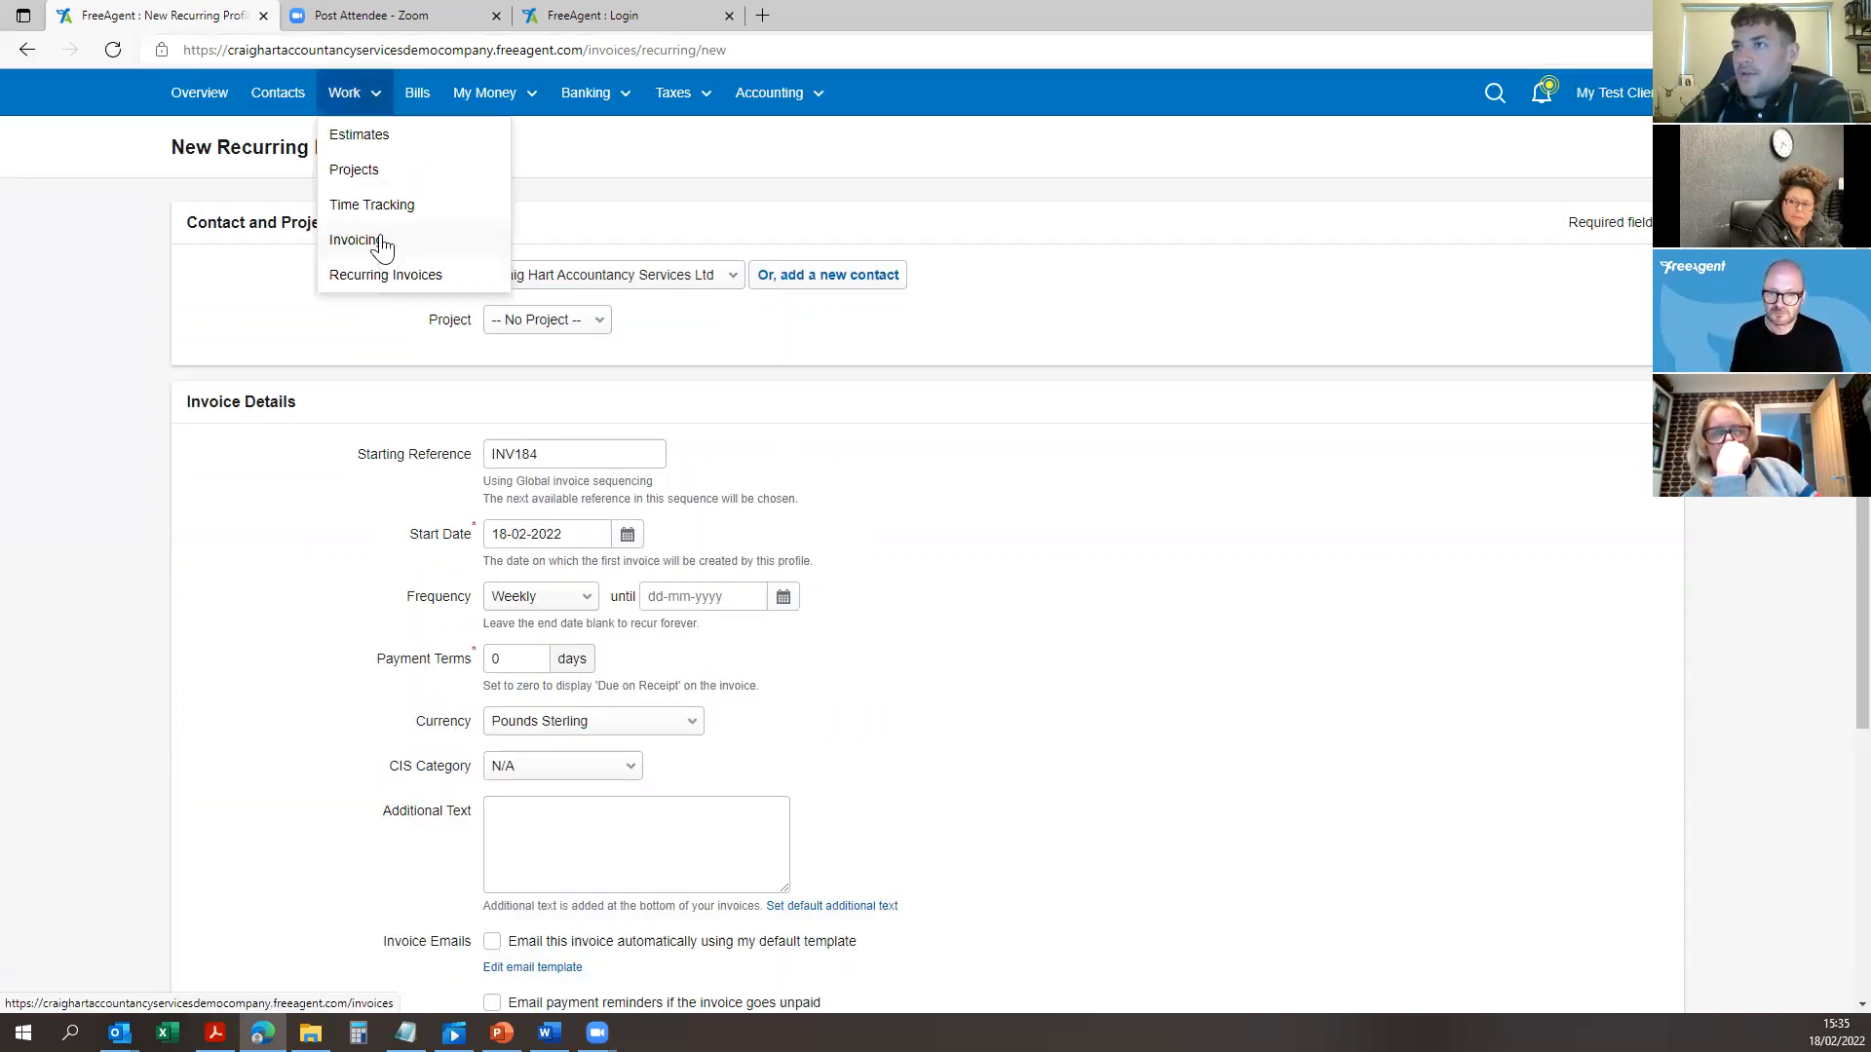
Step: Start a new project named 'Conversion of the Sun Inn to a care home', correcting a typo
left_click(376, 169)
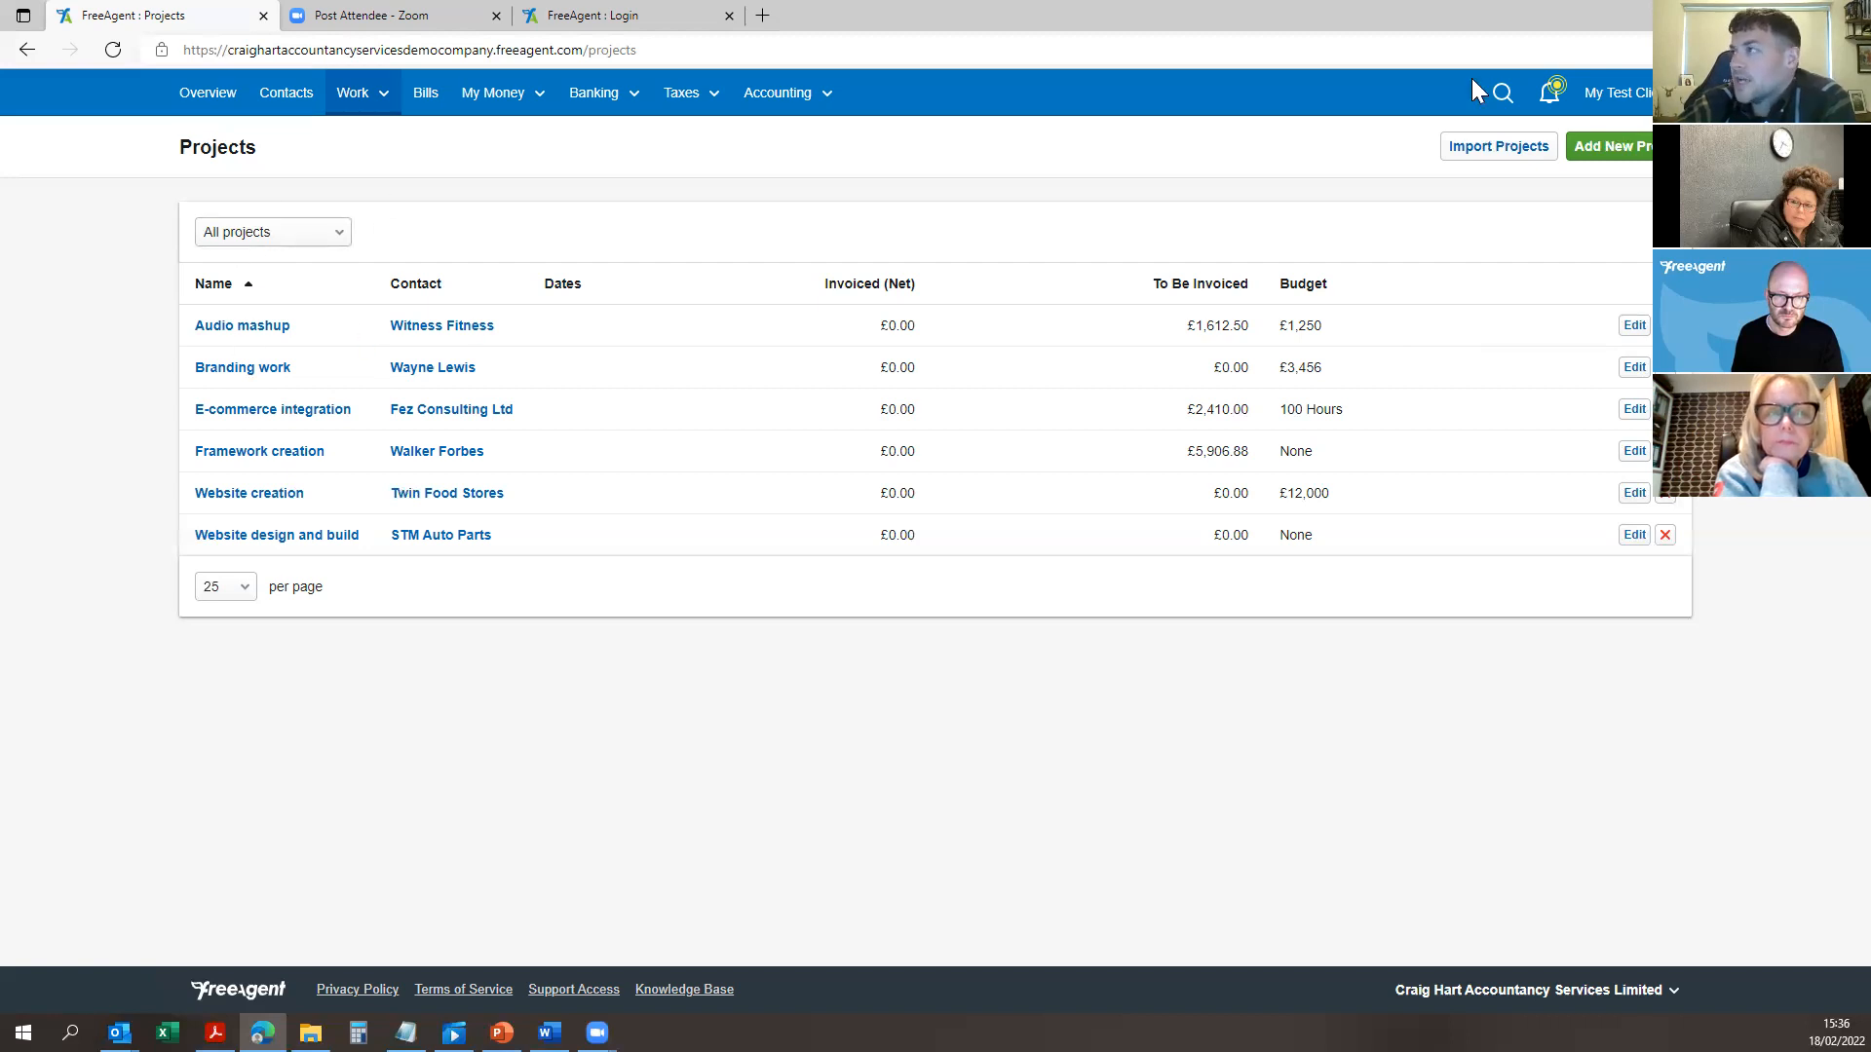
left_click(1618, 147)
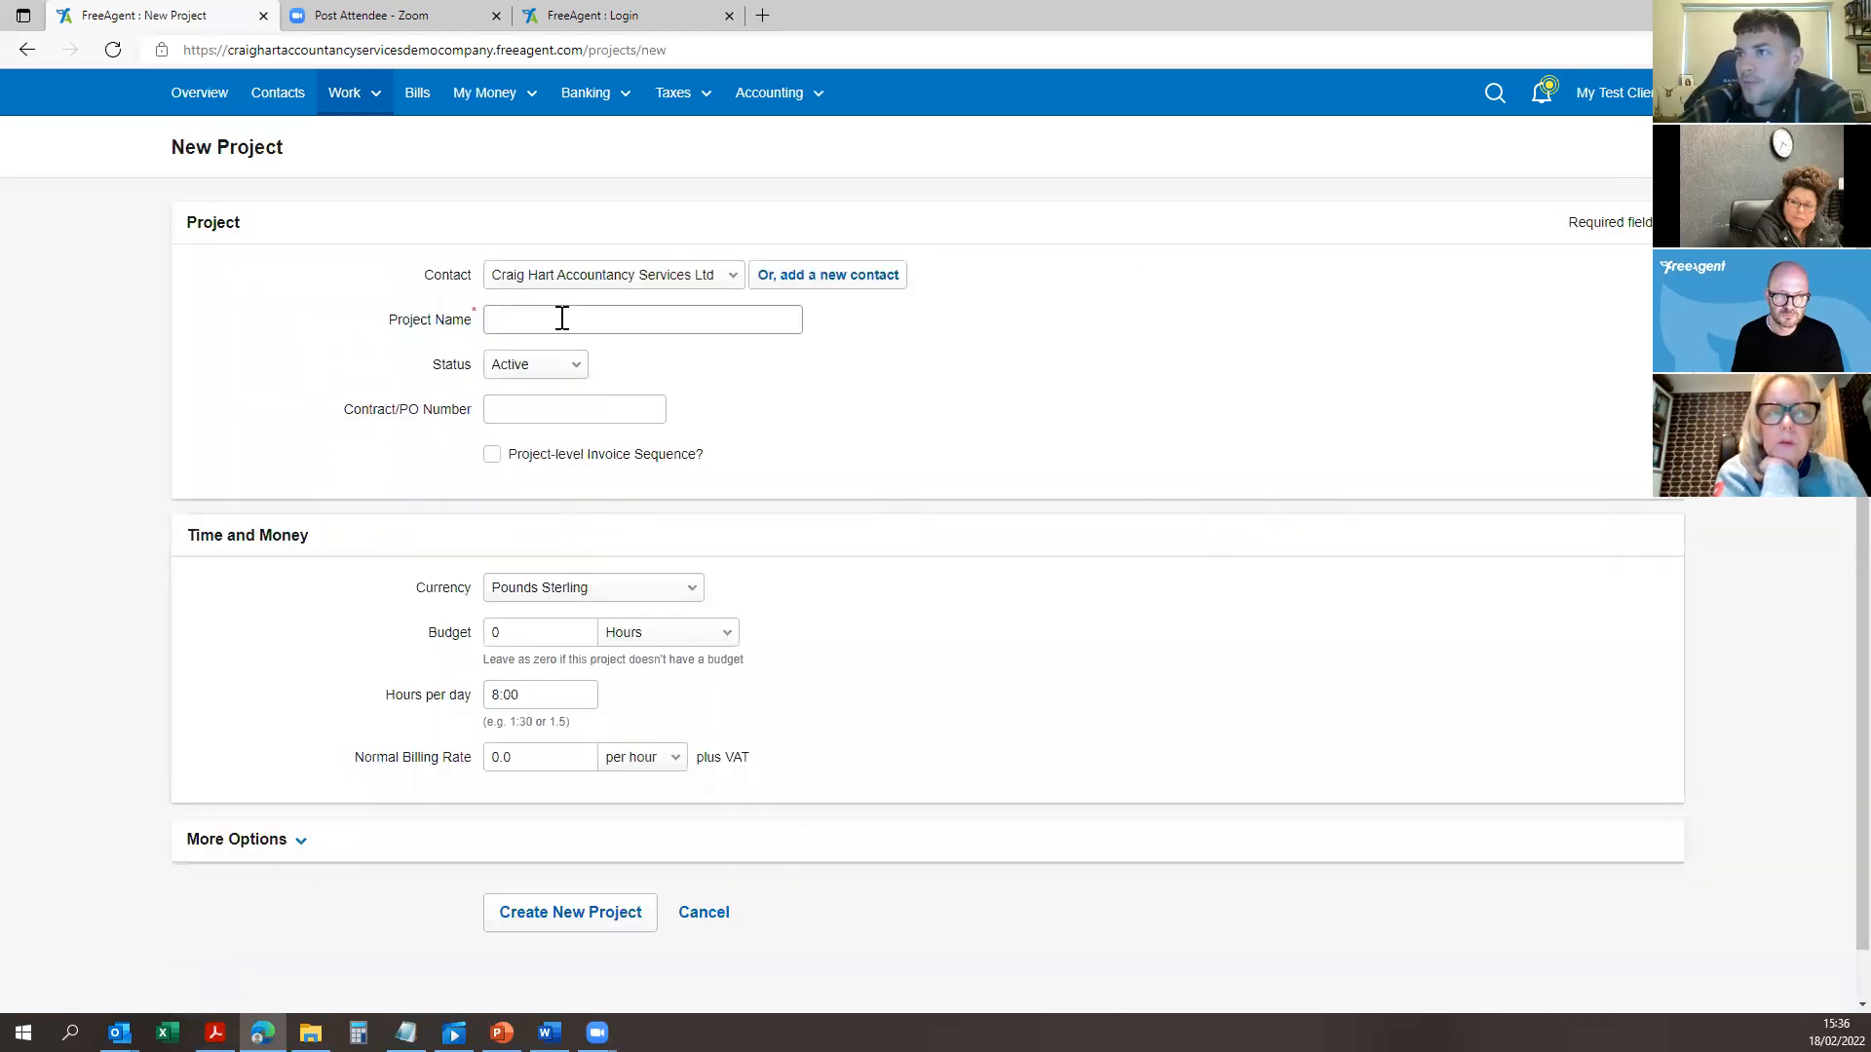
left_click(575, 323)
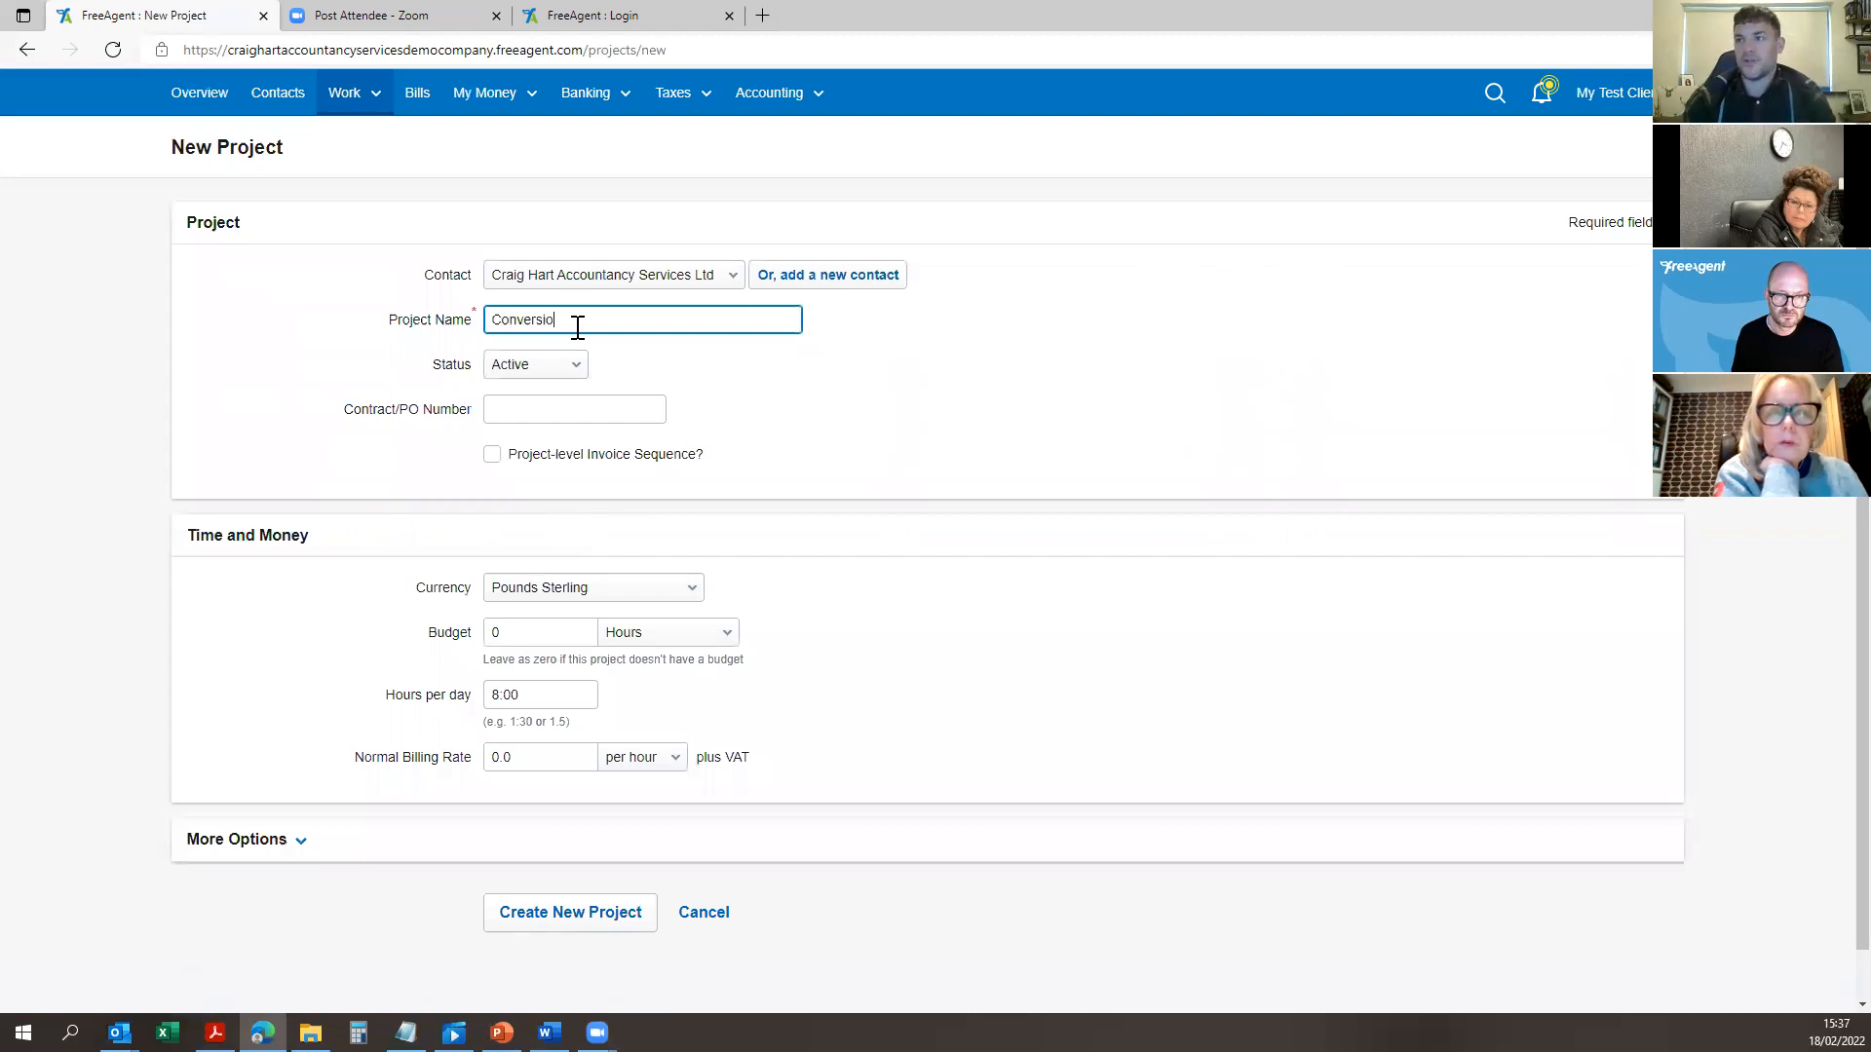
type("Conversion of the Sun INn")
key("BackSpace")
key("BackSpace")
type("nn")
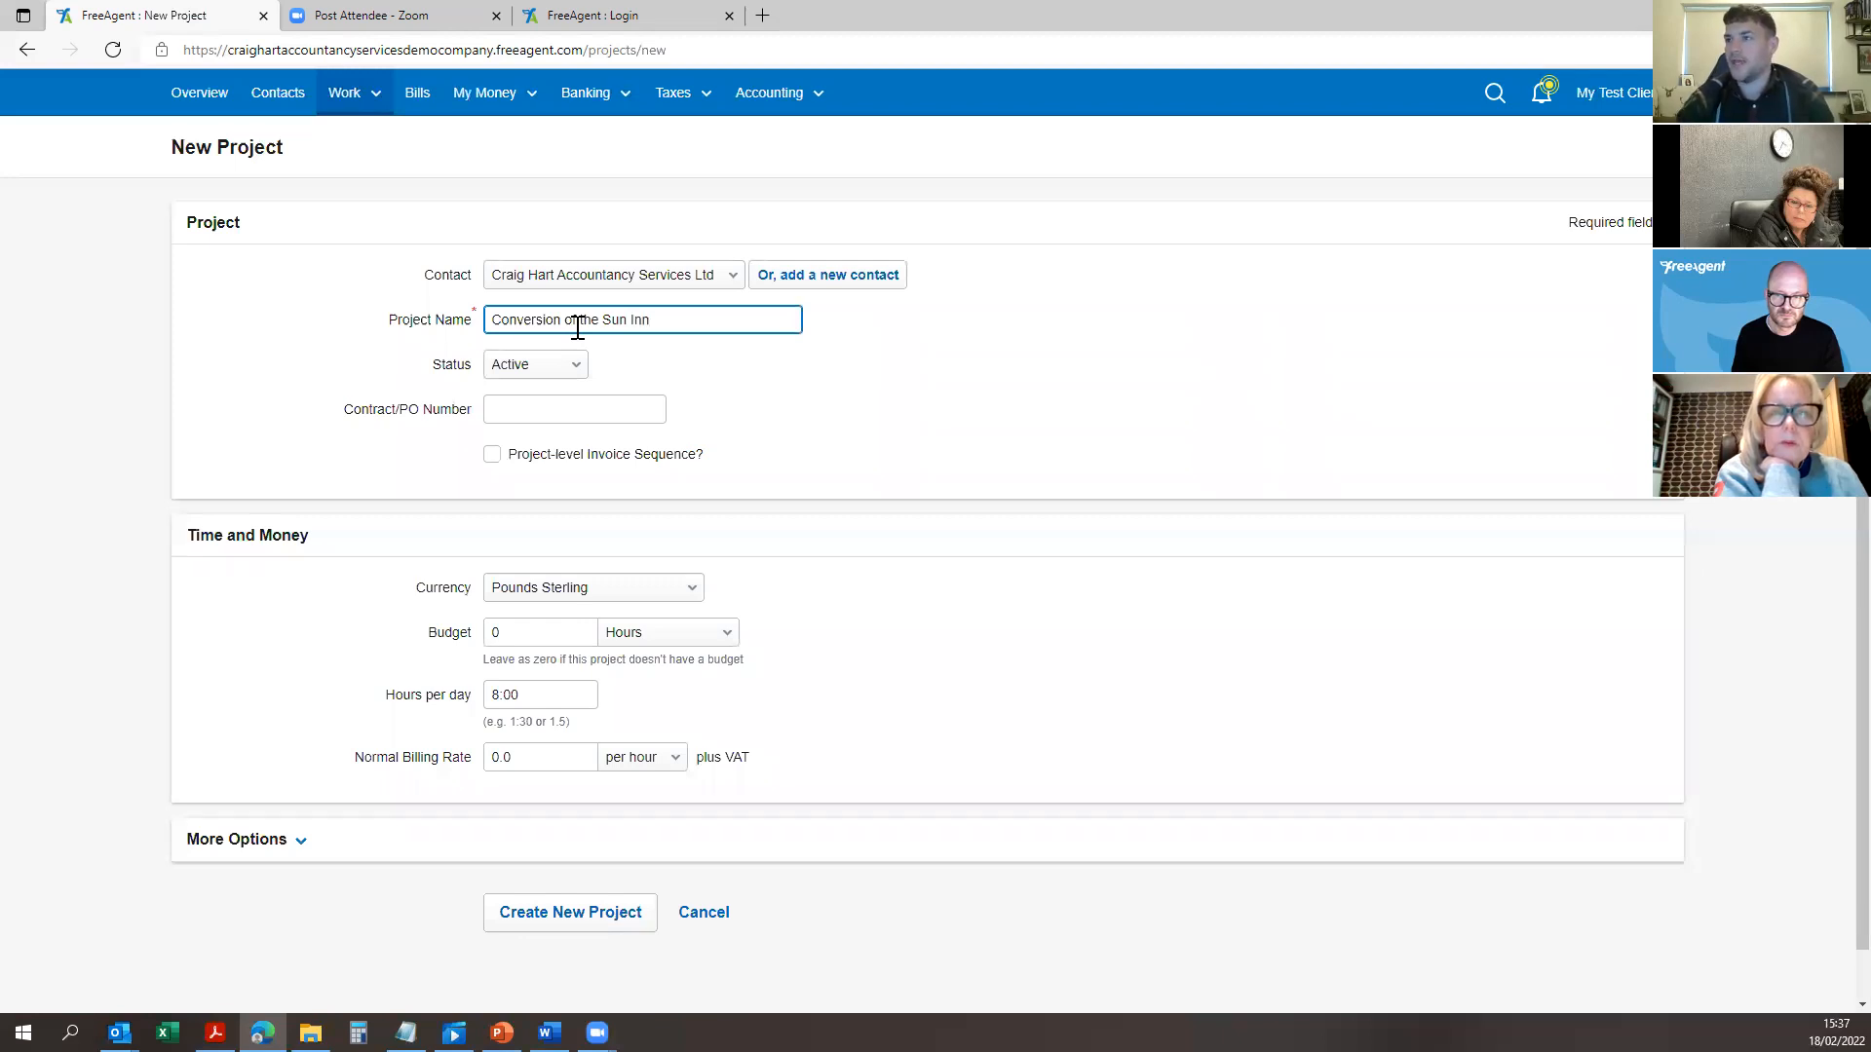
left_click(541, 367)
left_click(544, 378)
left_click(680, 322)
left_click(685, 323)
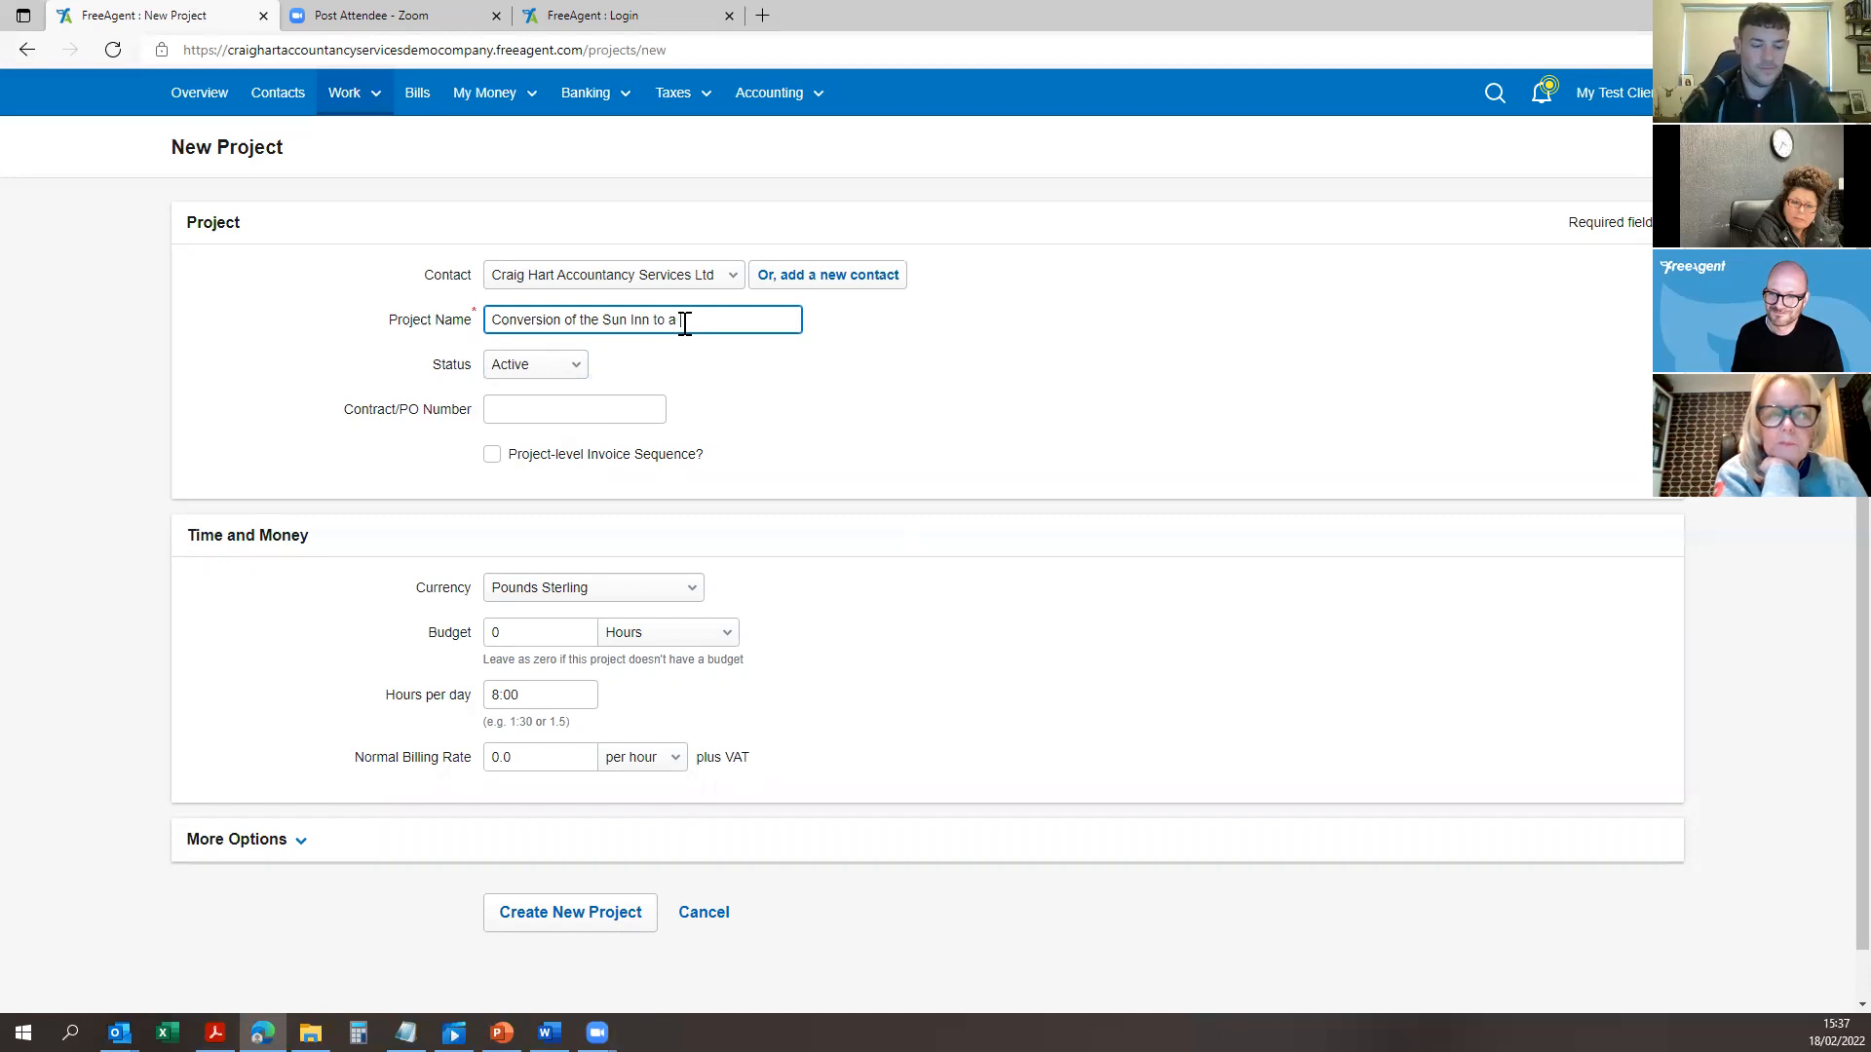
type("home")
Step: Keep the status Active, expand More Options, and create the project
left_click(542, 367)
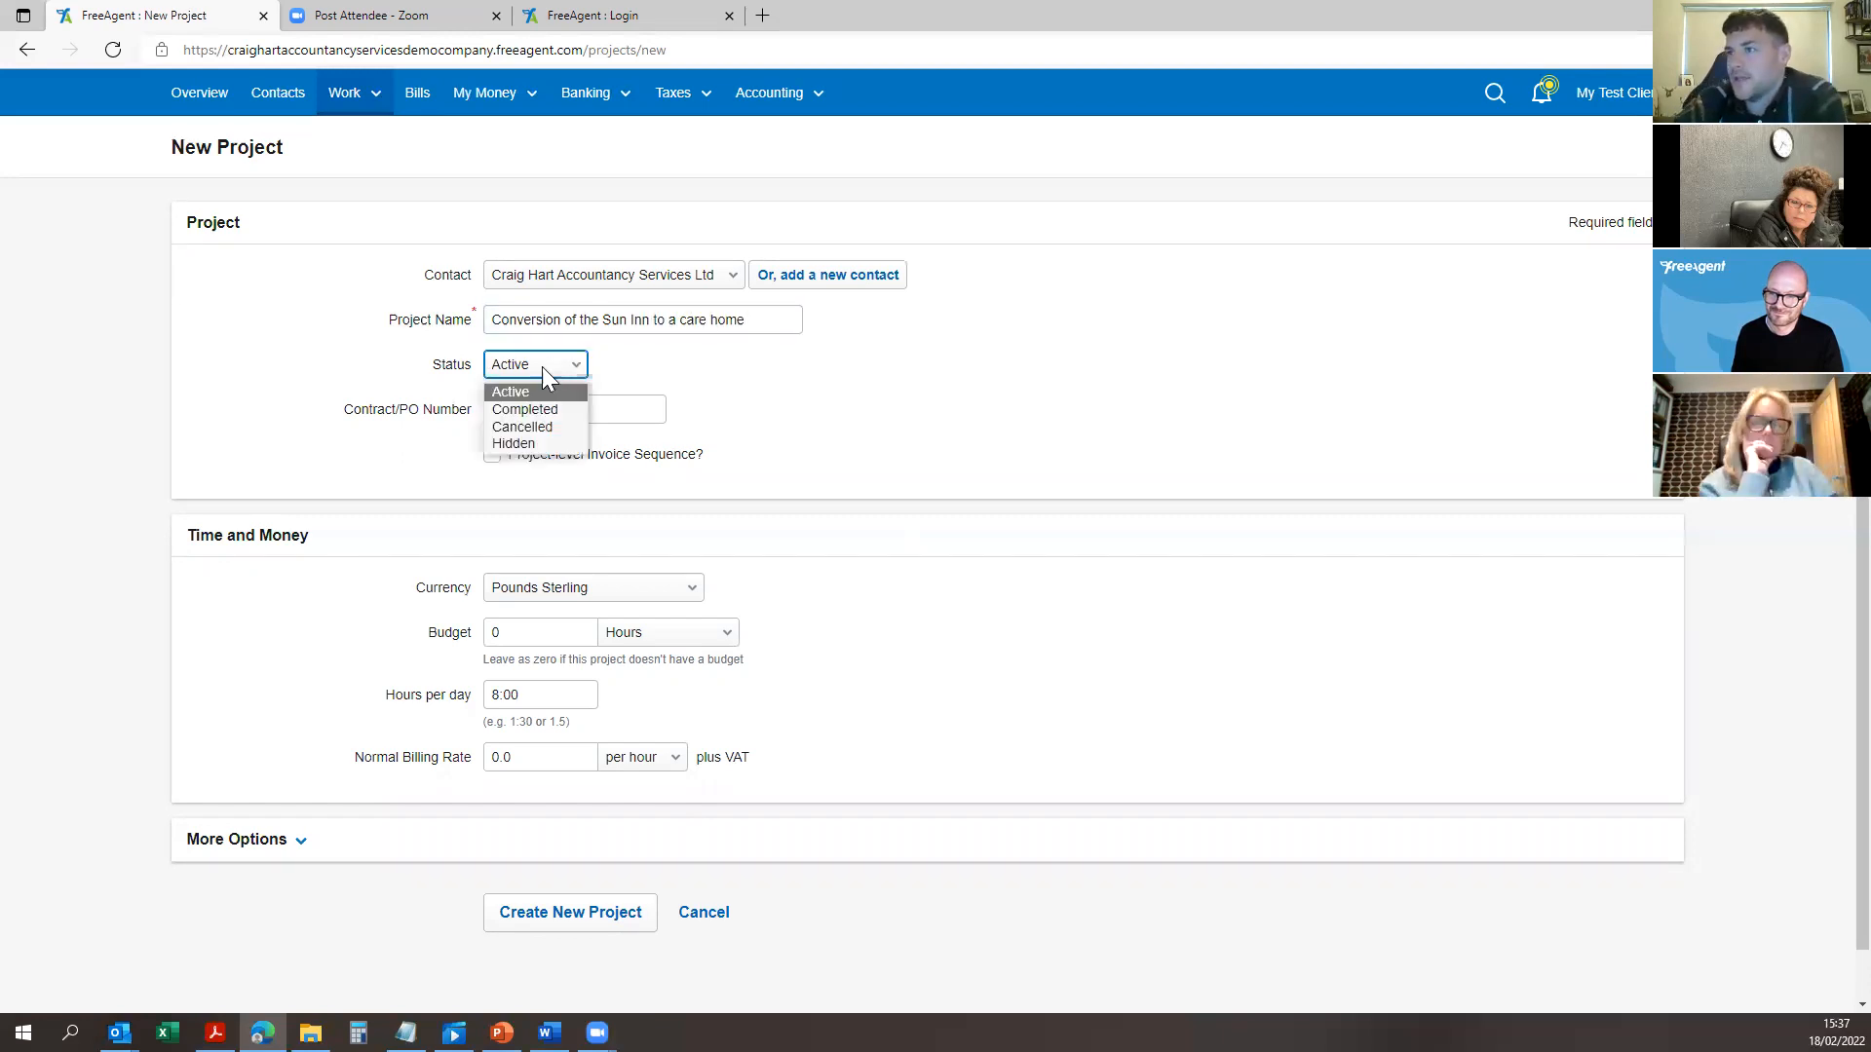
left_click(528, 390)
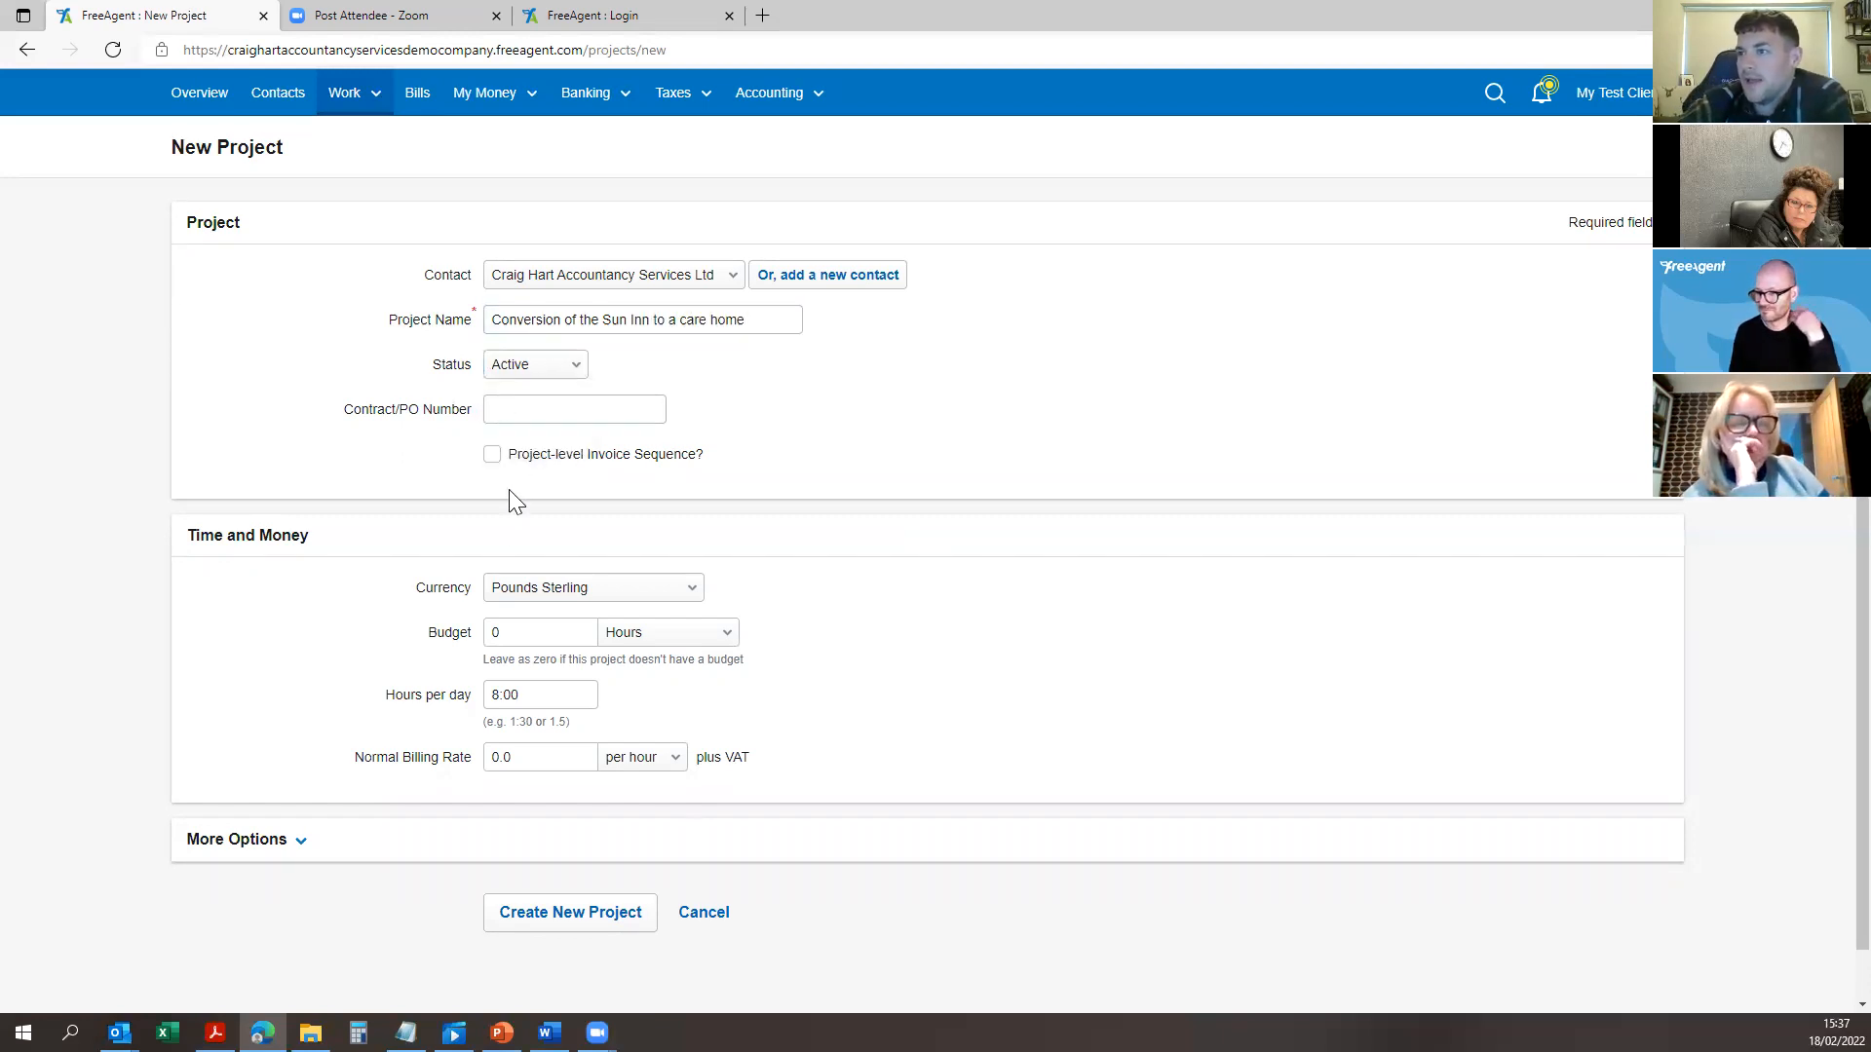
scroll(545, 740, "down", 1)
left_click(316, 788)
scroll(472, 627, "down", 3)
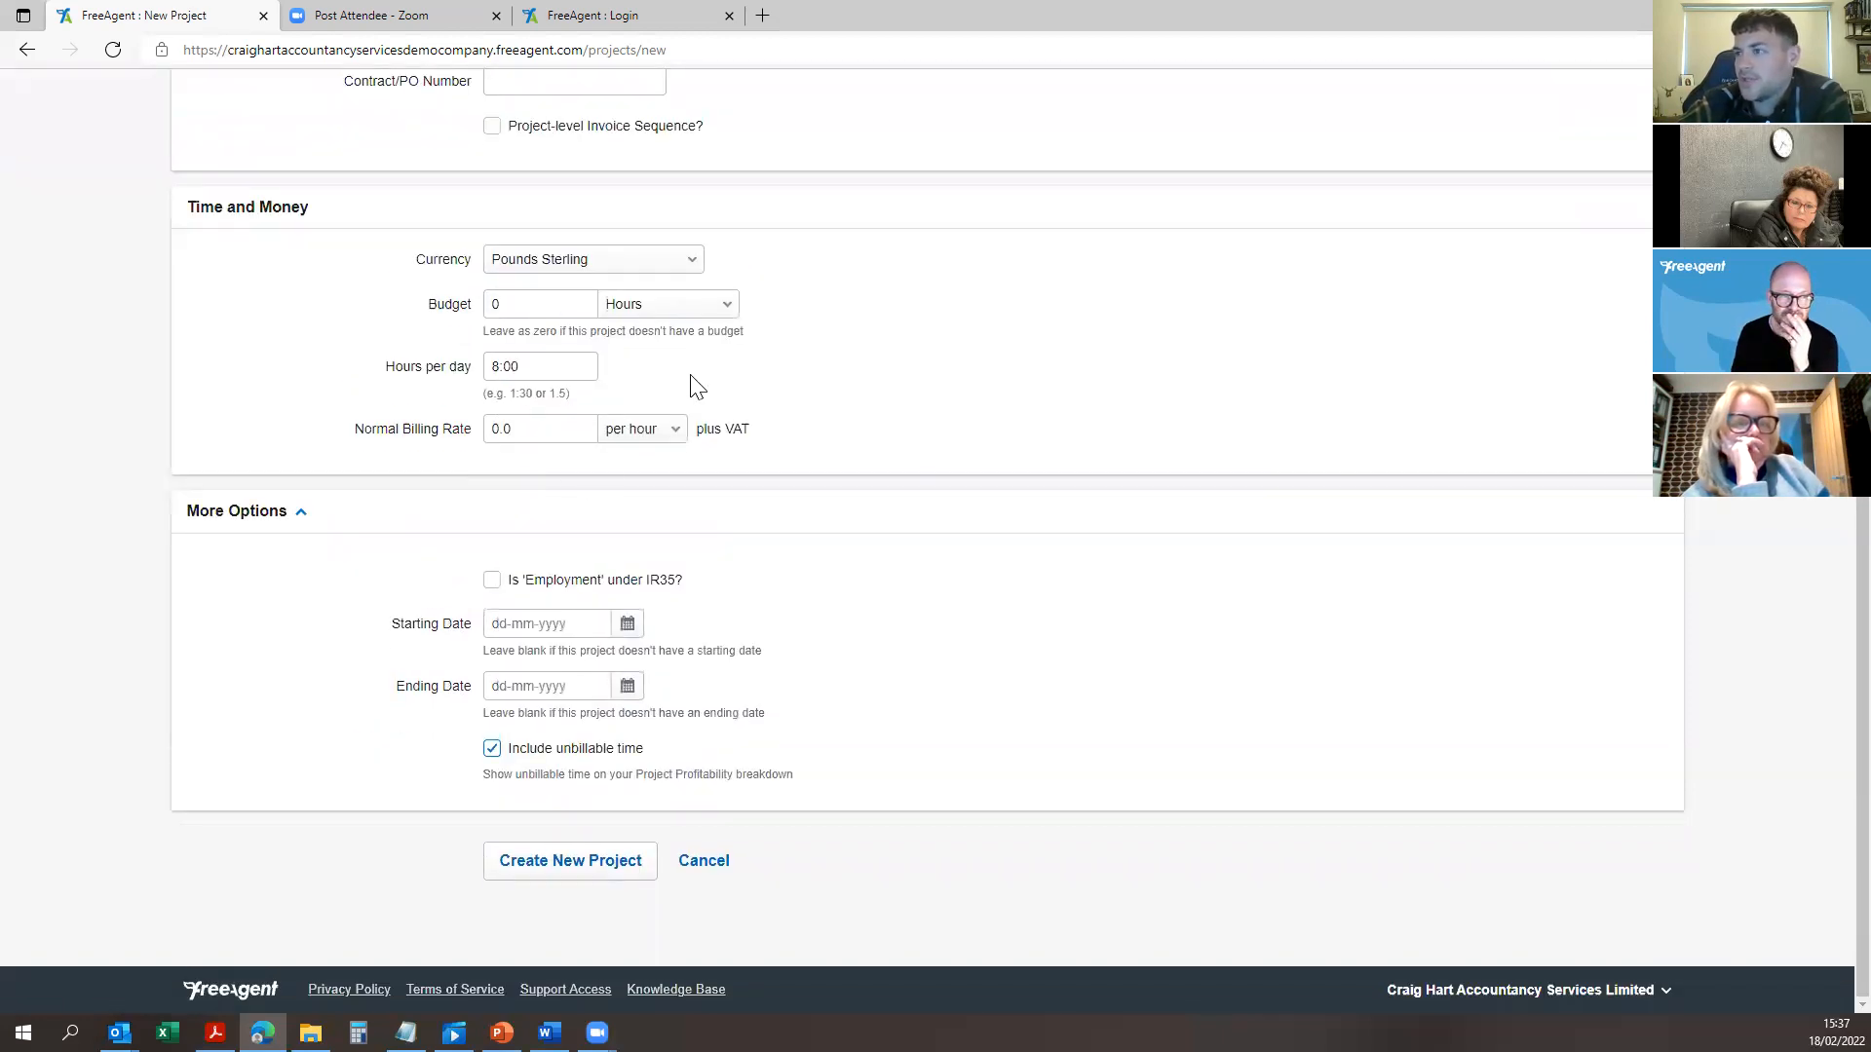
scroll(706, 400, "up", 4)
scroll(851, 443, "down", 3)
left_click(556, 872)
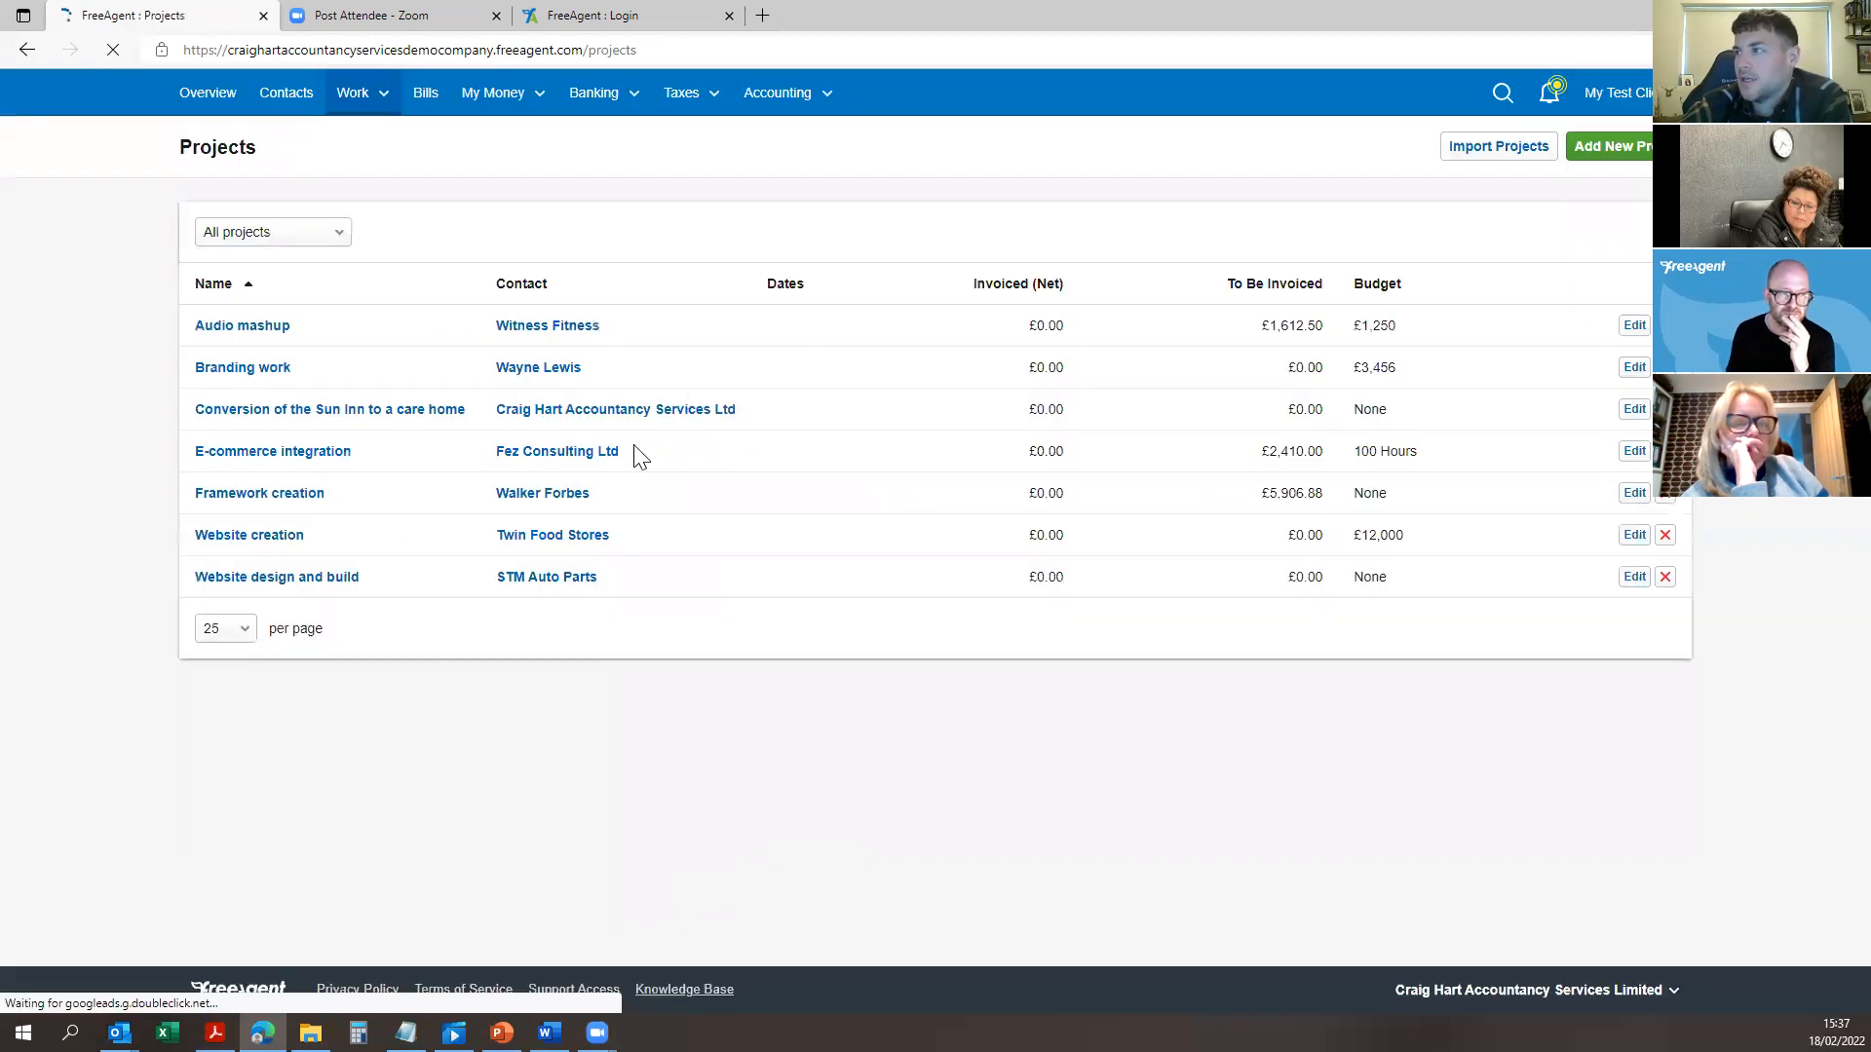
Step: Look over the Invoices and Bills lists, then bring up the Bank Accounts Summary of four accounts
left_click(363, 93)
left_click(426, 95)
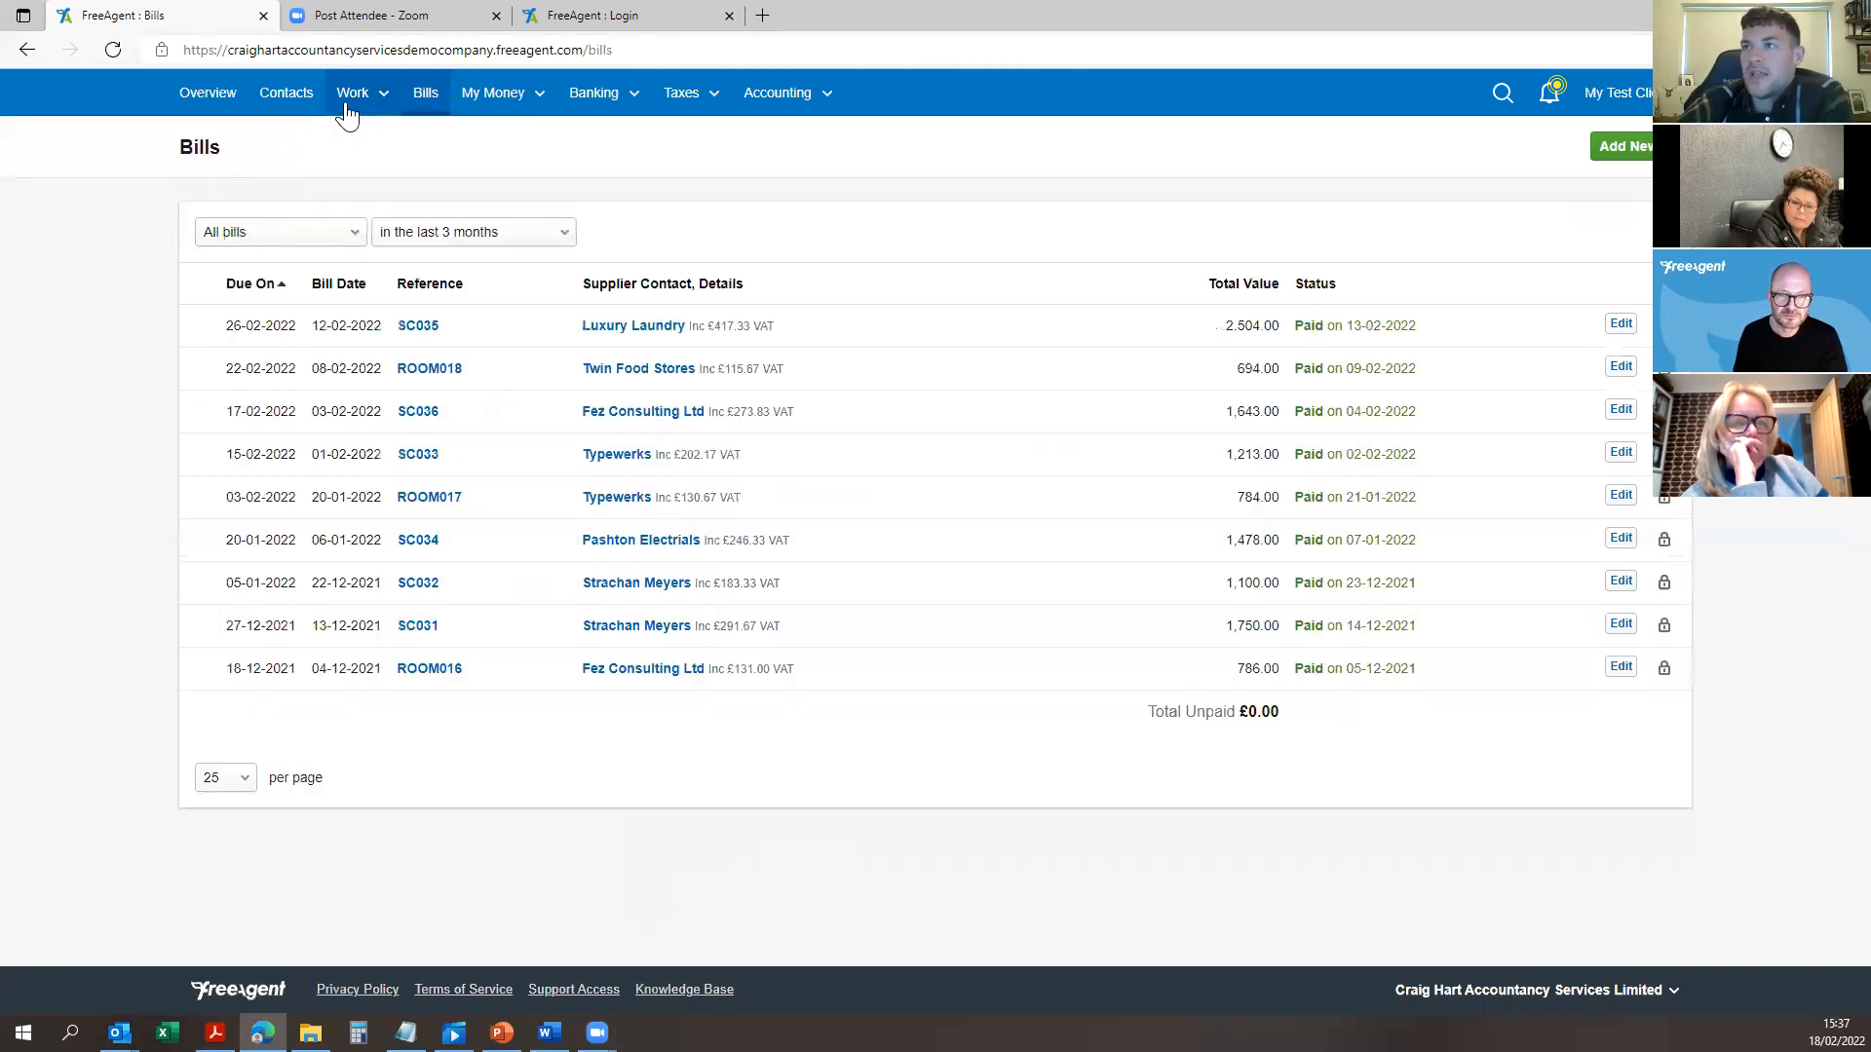
left_click(359, 93)
left_click(370, 240)
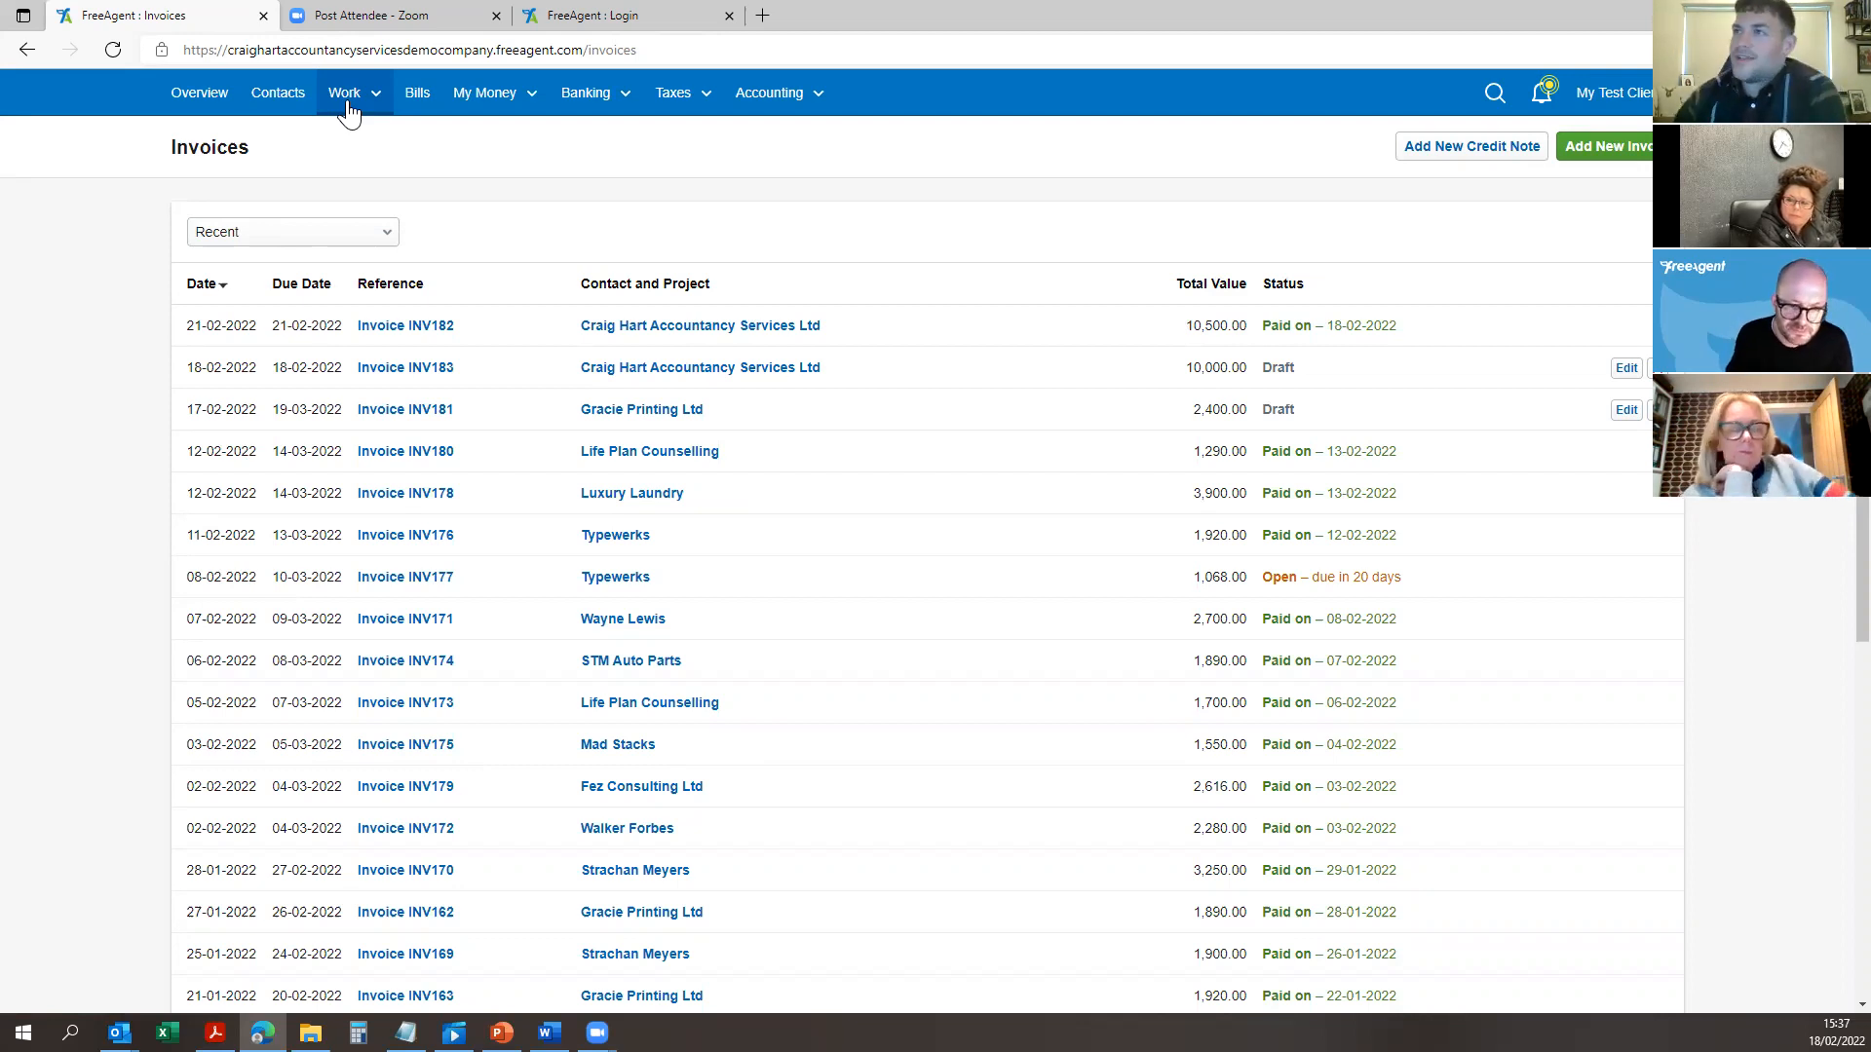
left_click(425, 104)
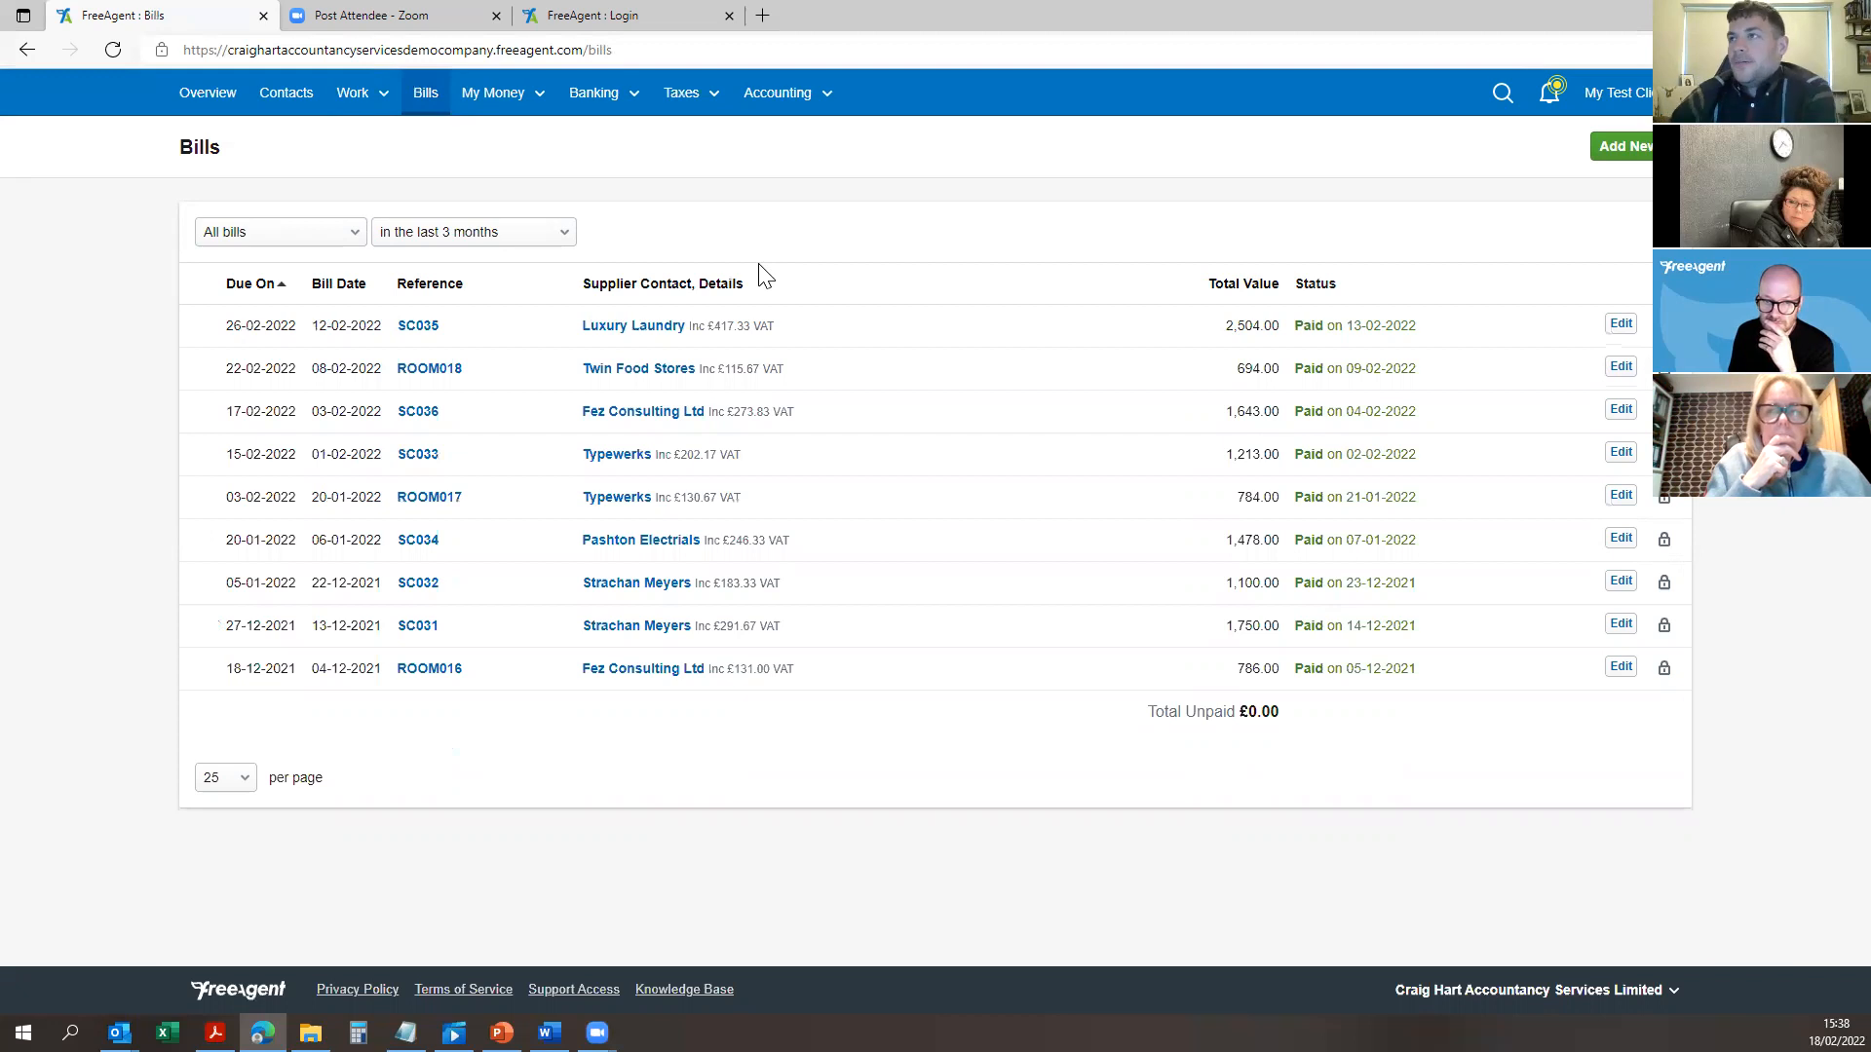
mouse_move(594, 98)
left_click(626, 138)
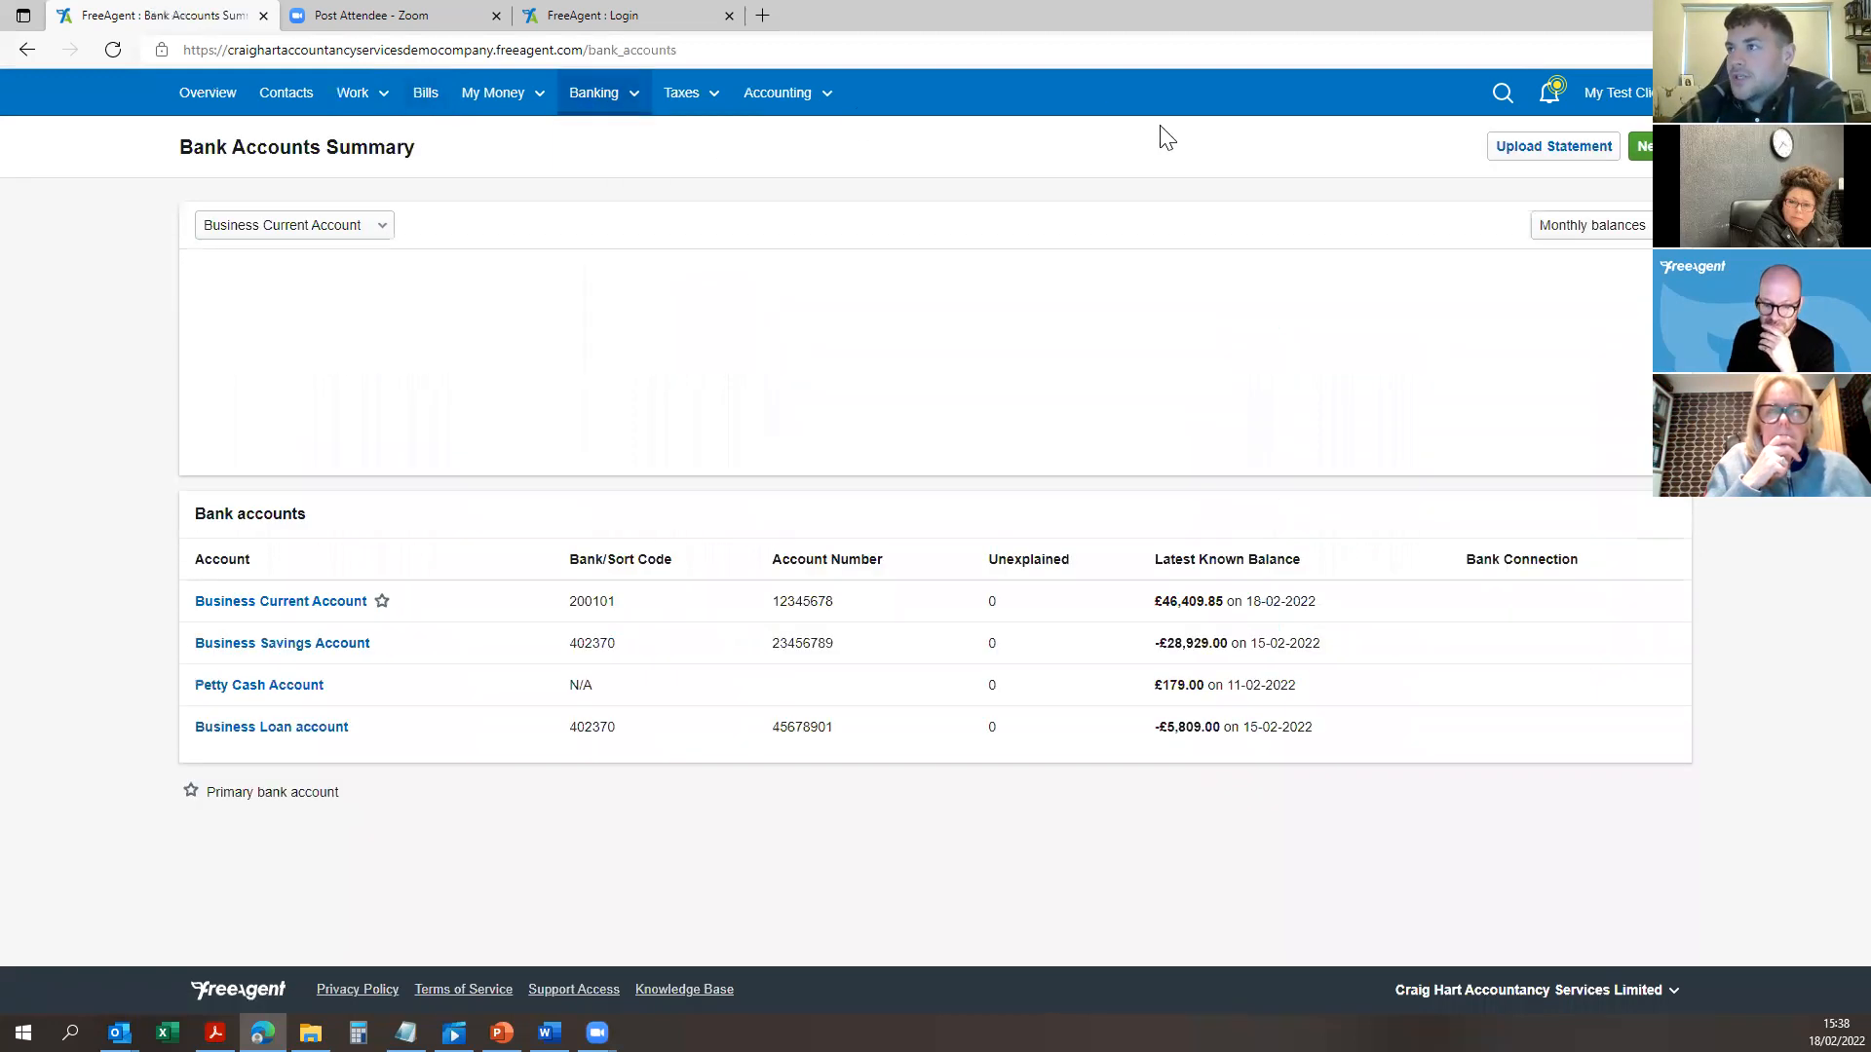
Step: In the Business Current Account, inspect the Wine for client payment's type, category and 60.00 value
left_click(277, 604)
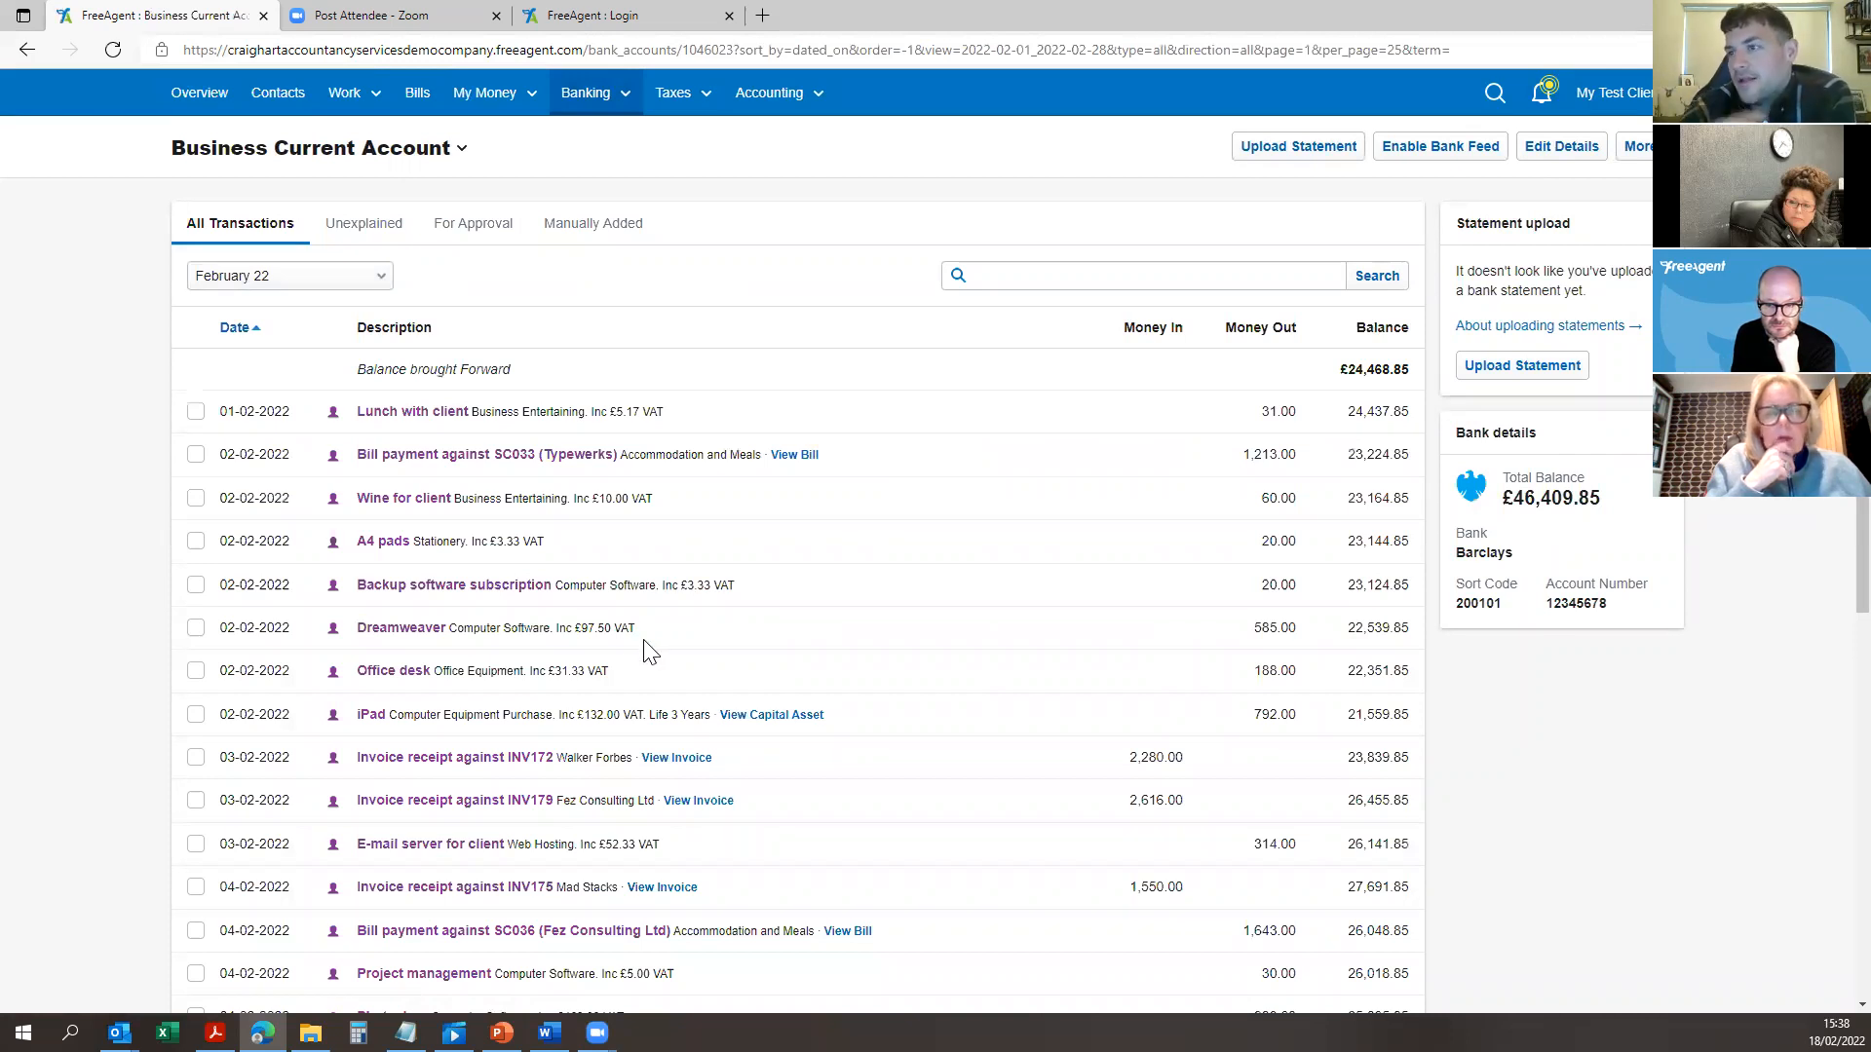
left_click(393, 500)
left_click(454, 537)
left_click(526, 670)
left_click(526, 671)
left_click(732, 671)
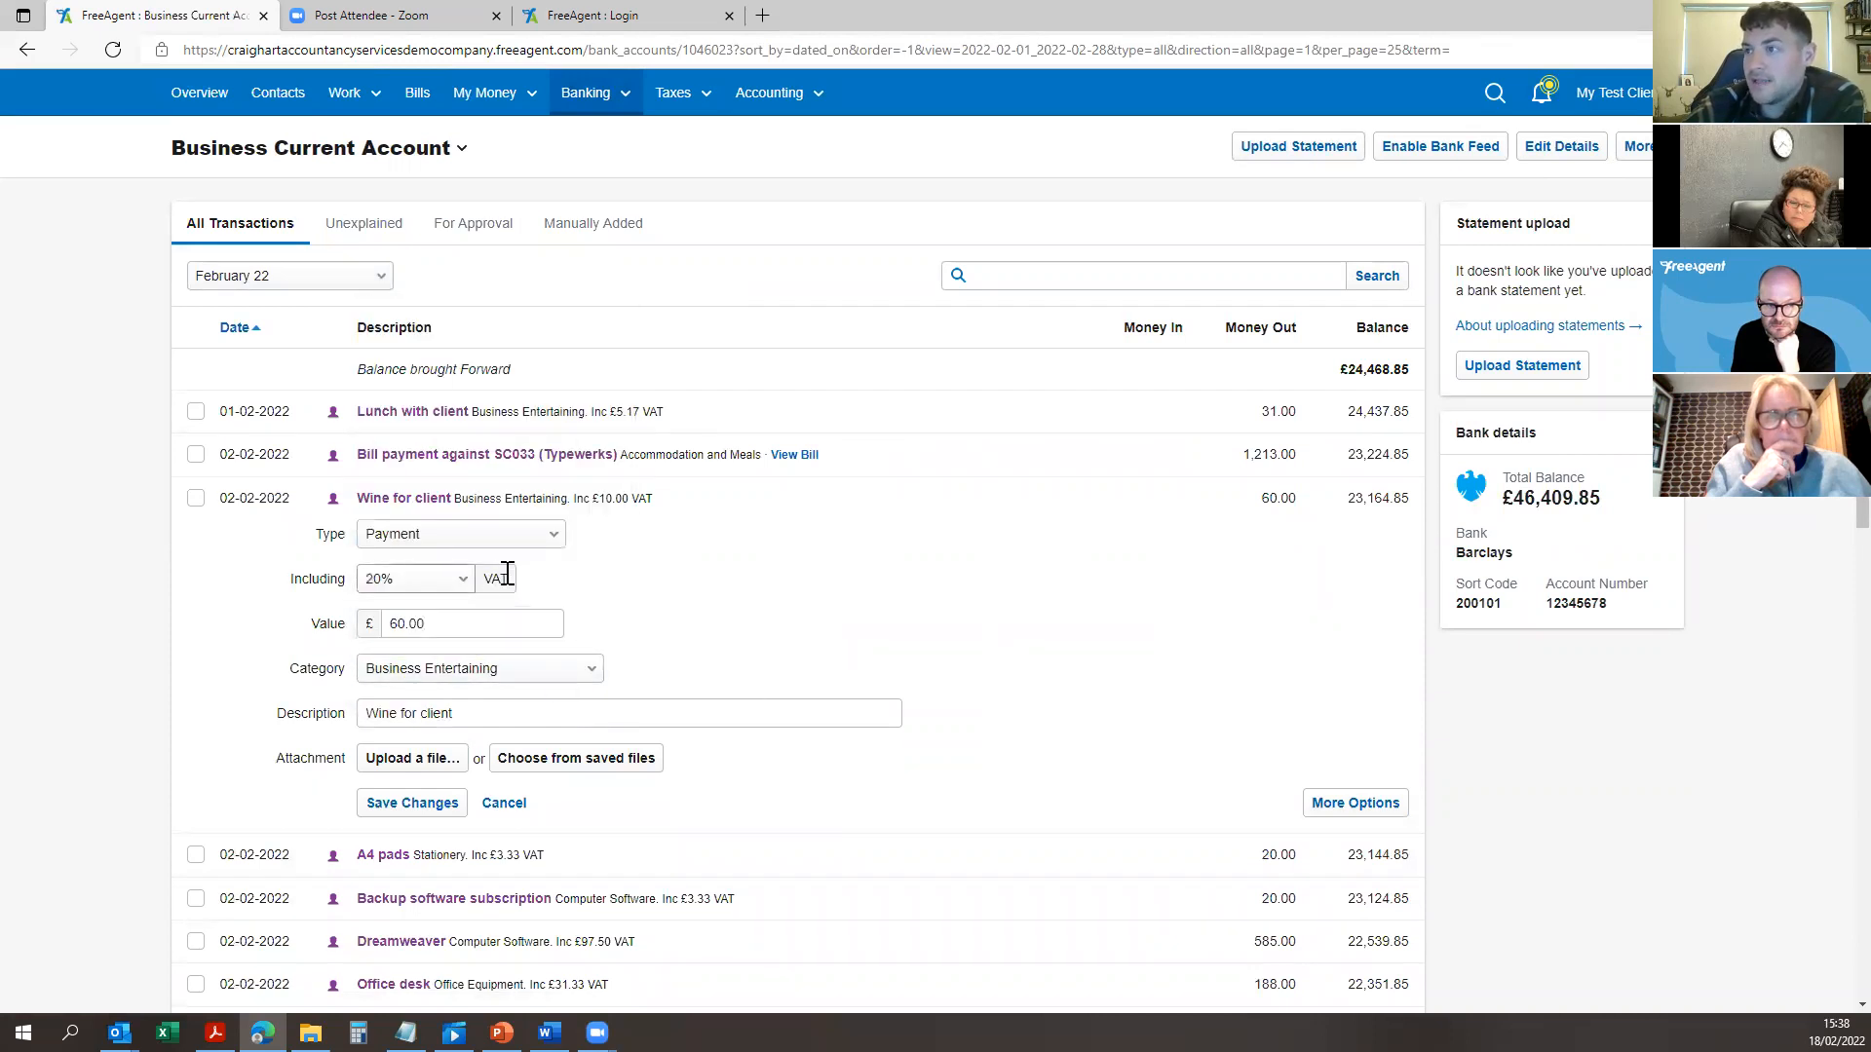
left_click_drag(452, 627, 388, 645)
left_click(764, 628)
Step: Check the Wine for client description, save the explanation unchanged and reopen the transaction
left_click_drag(470, 720, 283, 756)
left_click(524, 715)
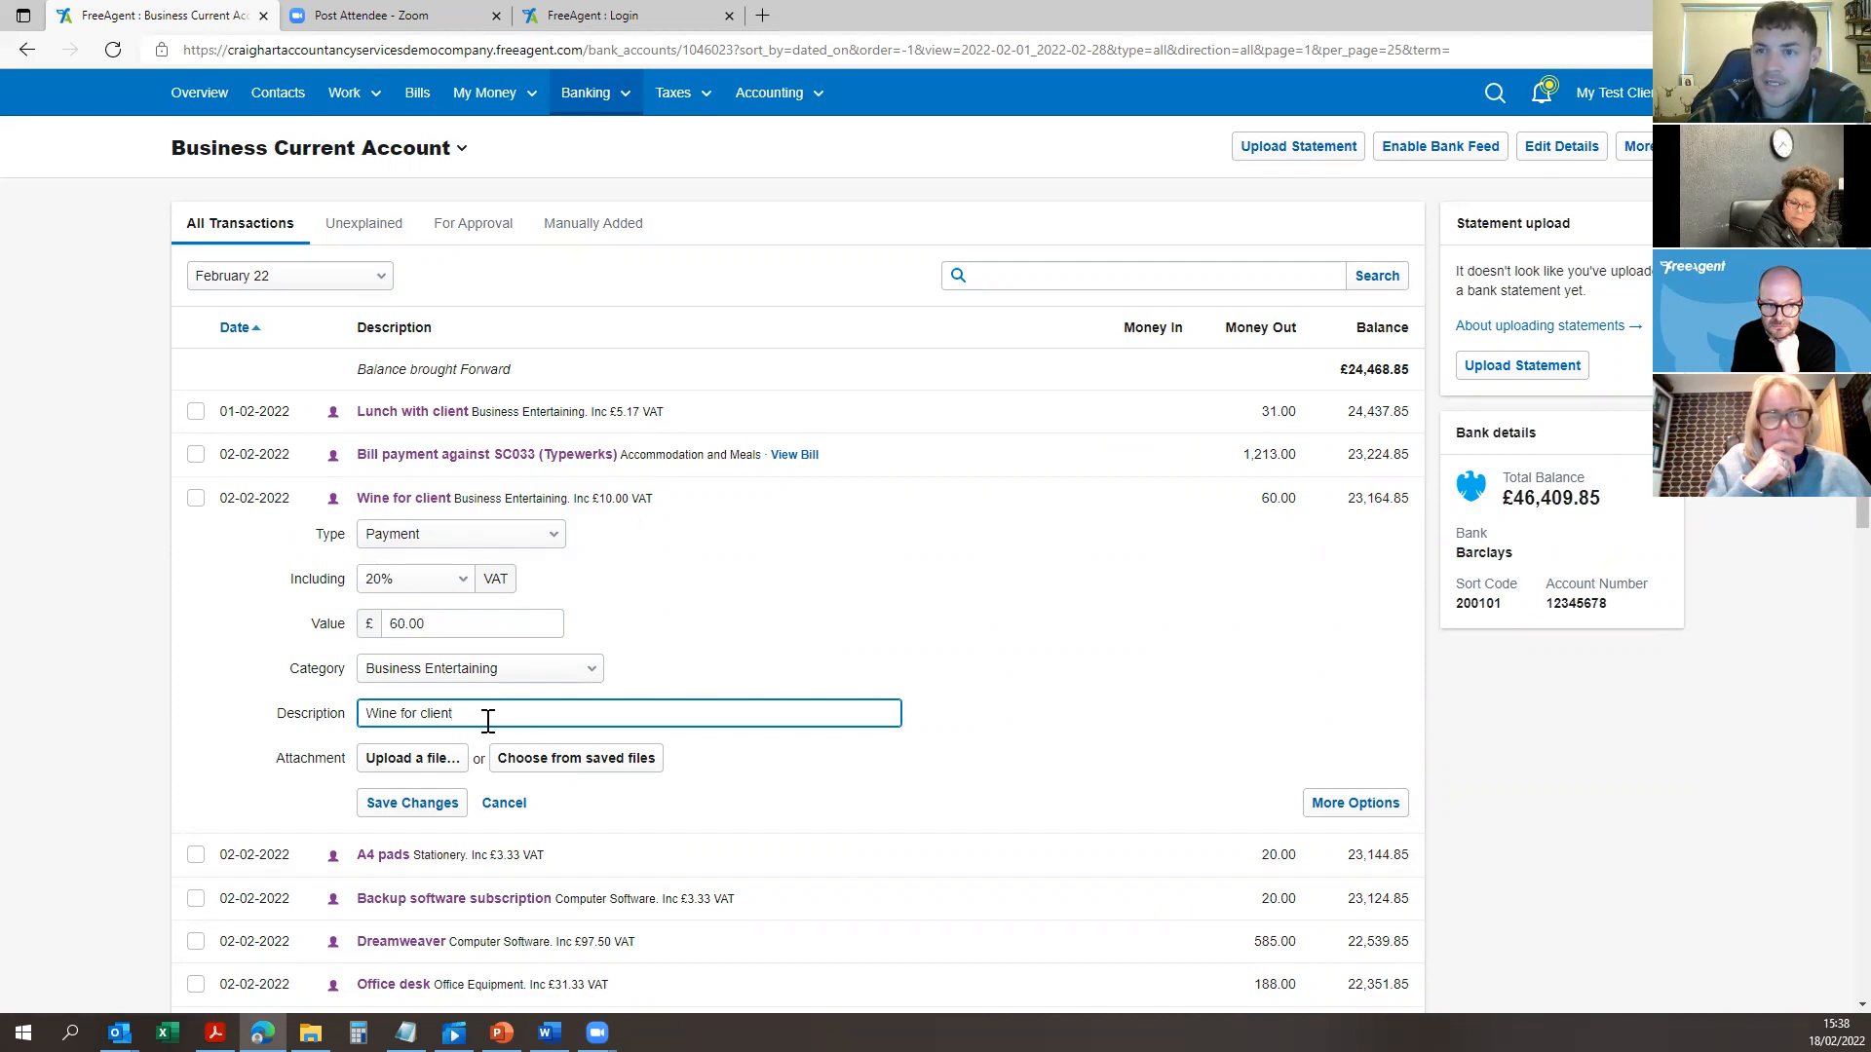
left_click_drag(487, 719, 270, 742)
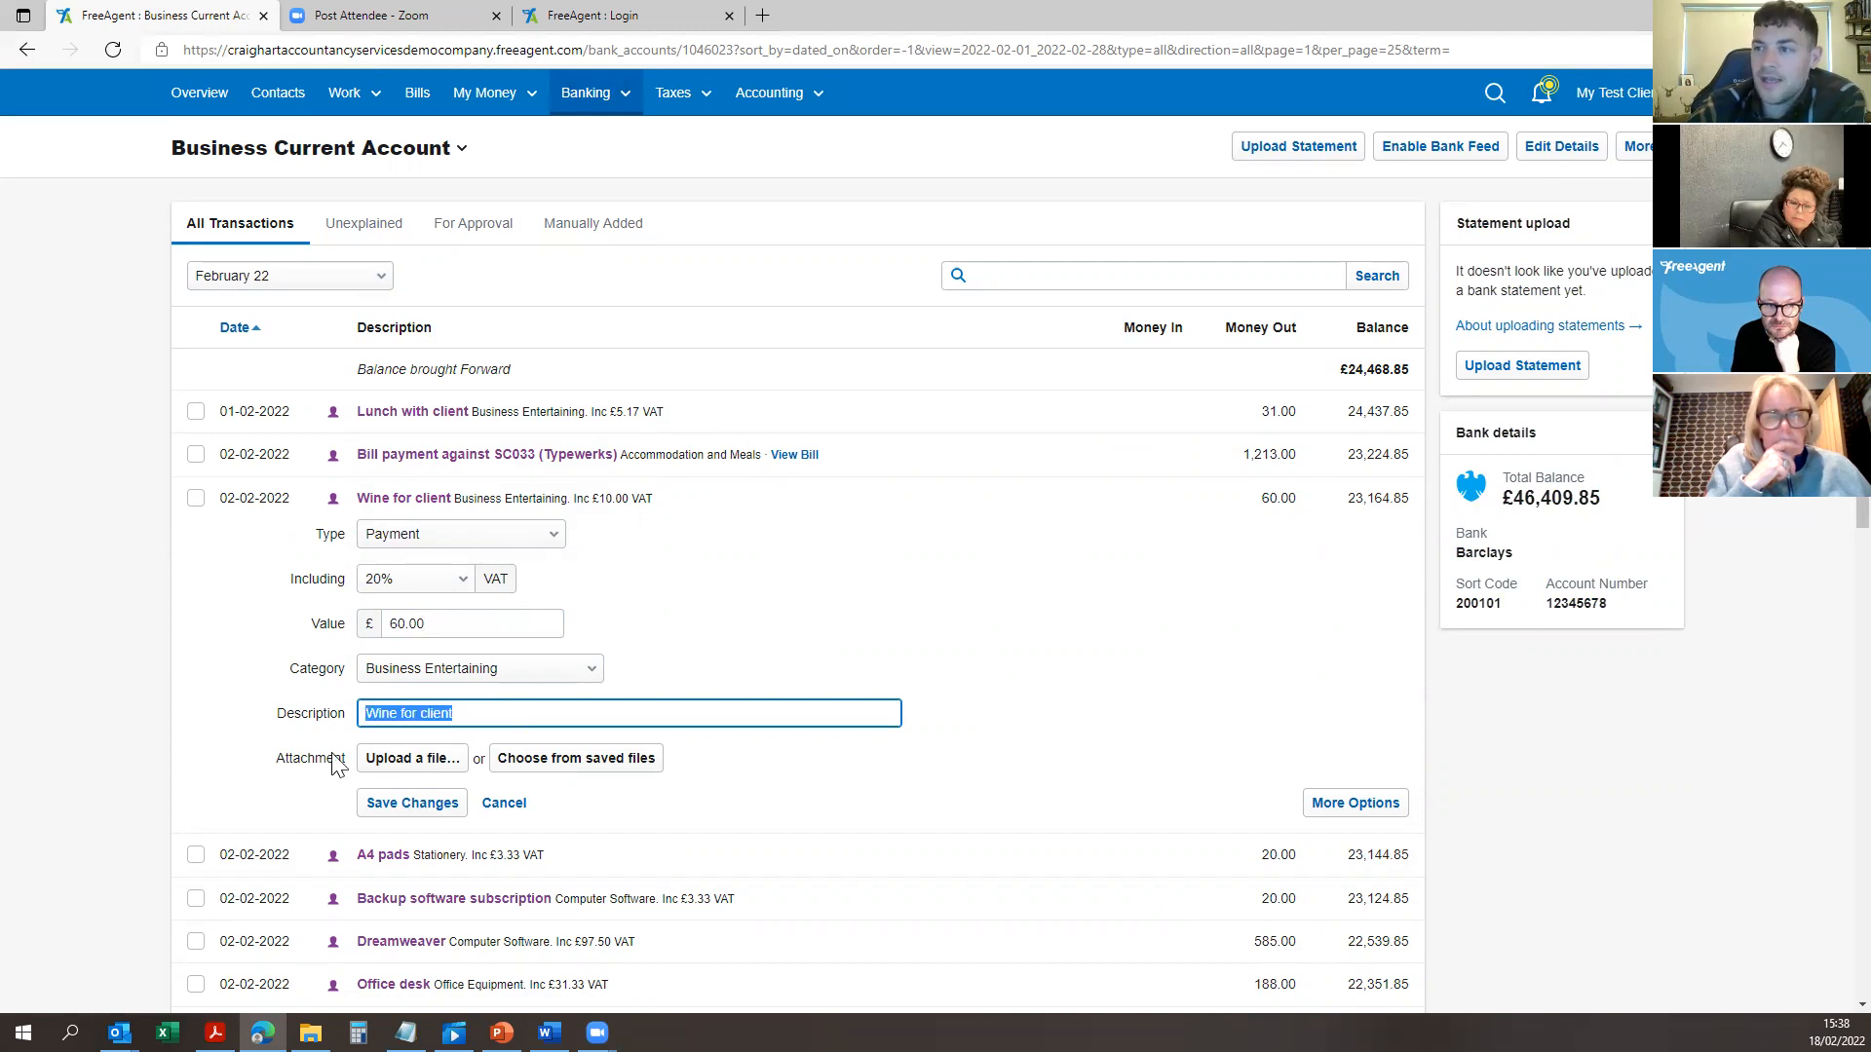
left_click(405, 815)
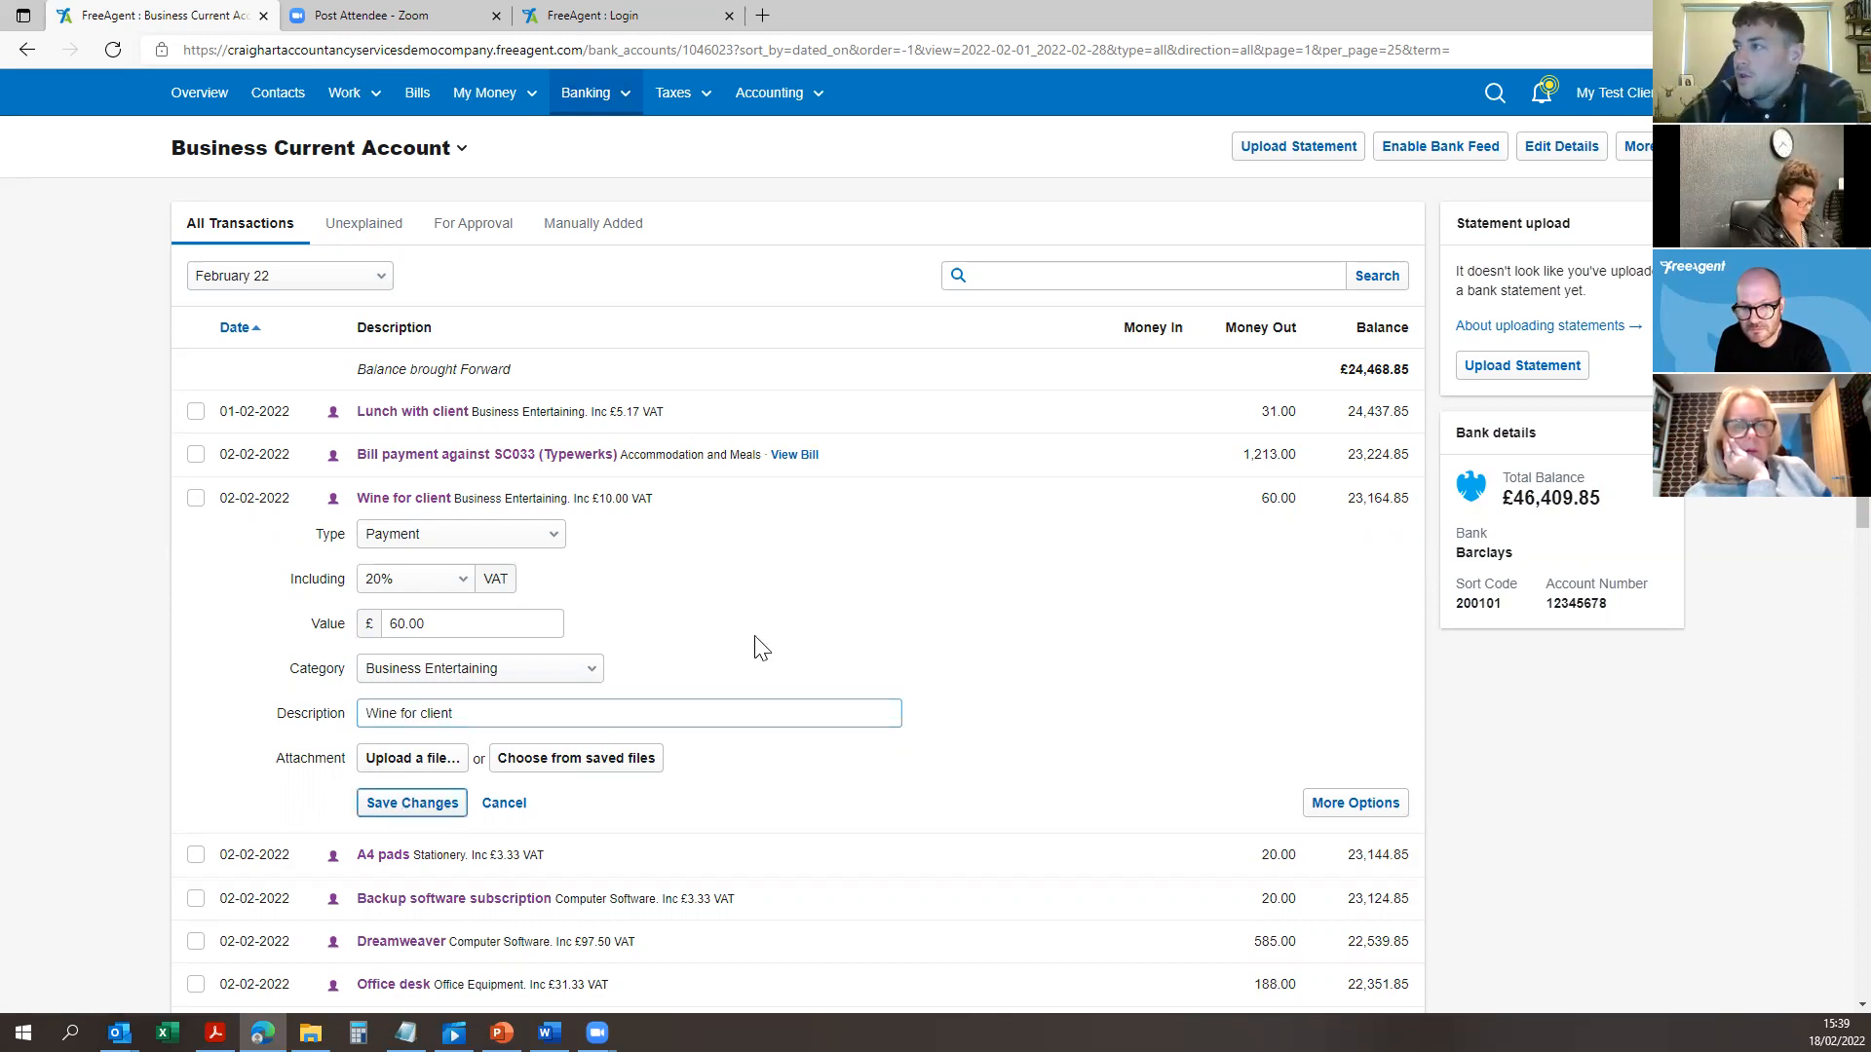
left_click(456, 502)
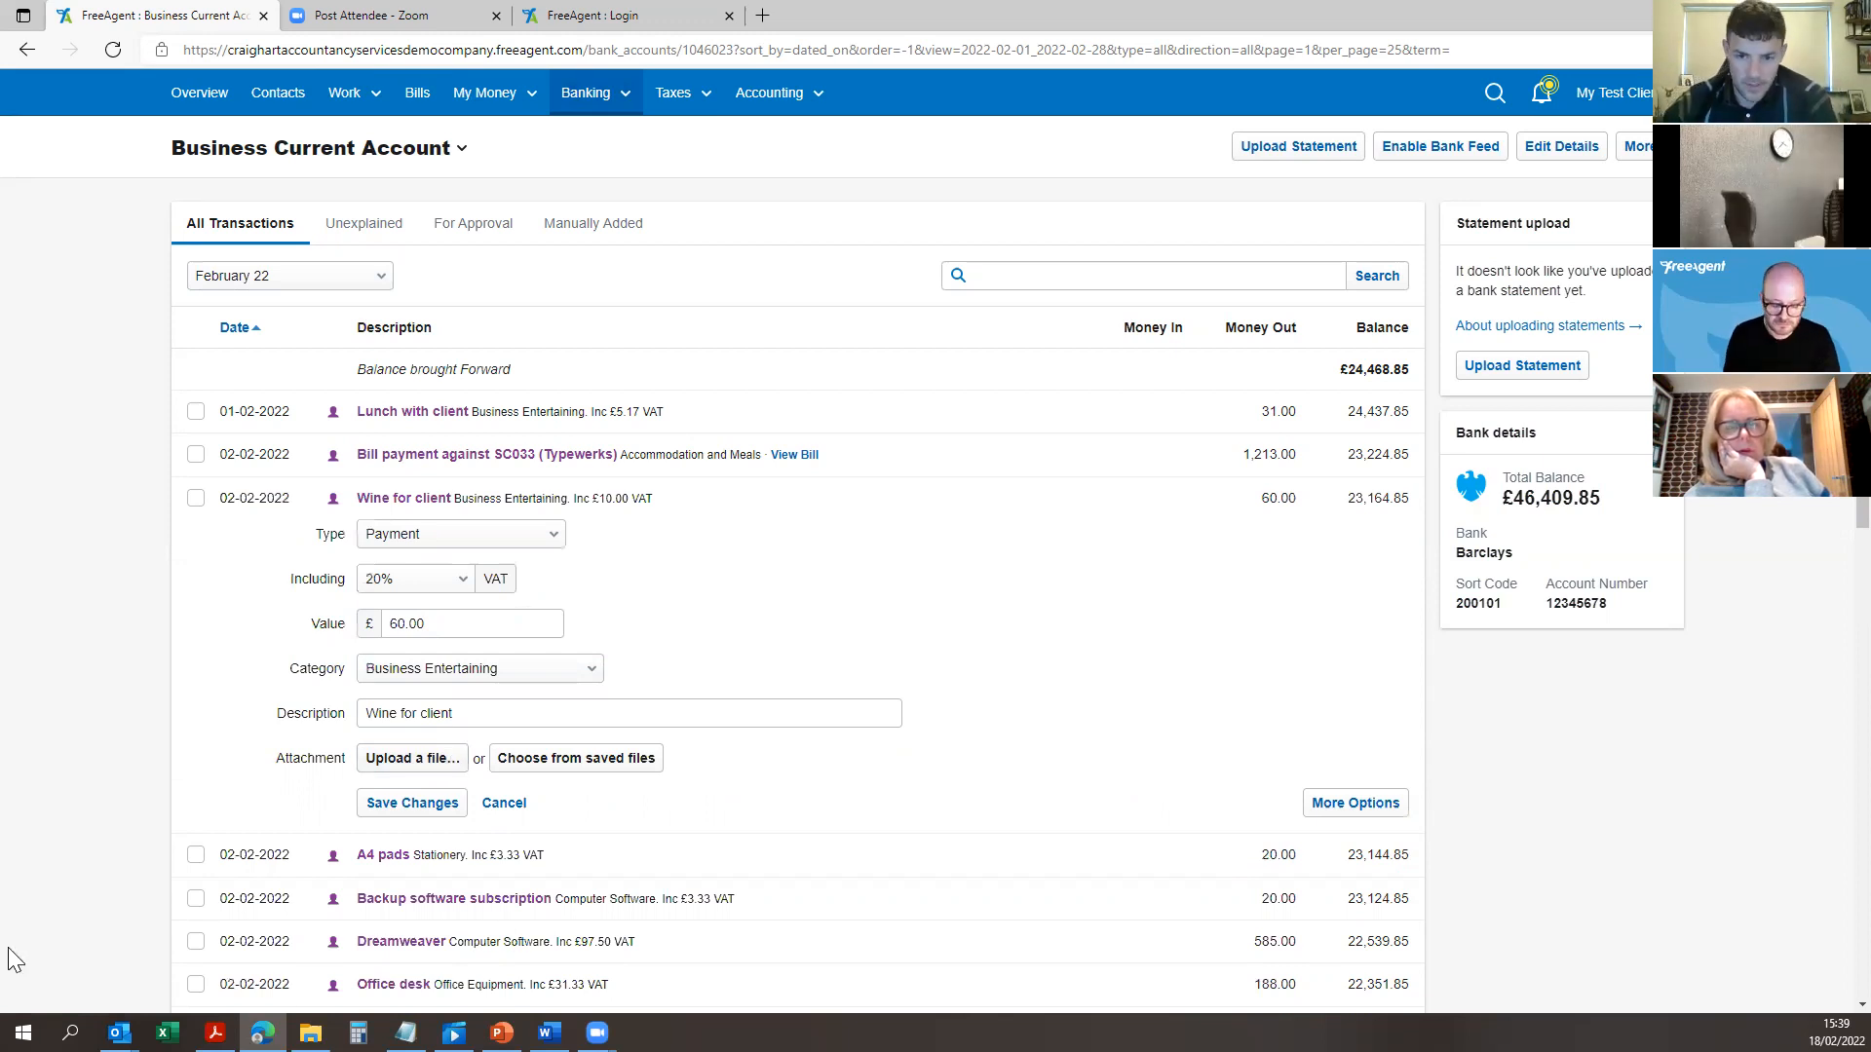
key("alt+Tab")
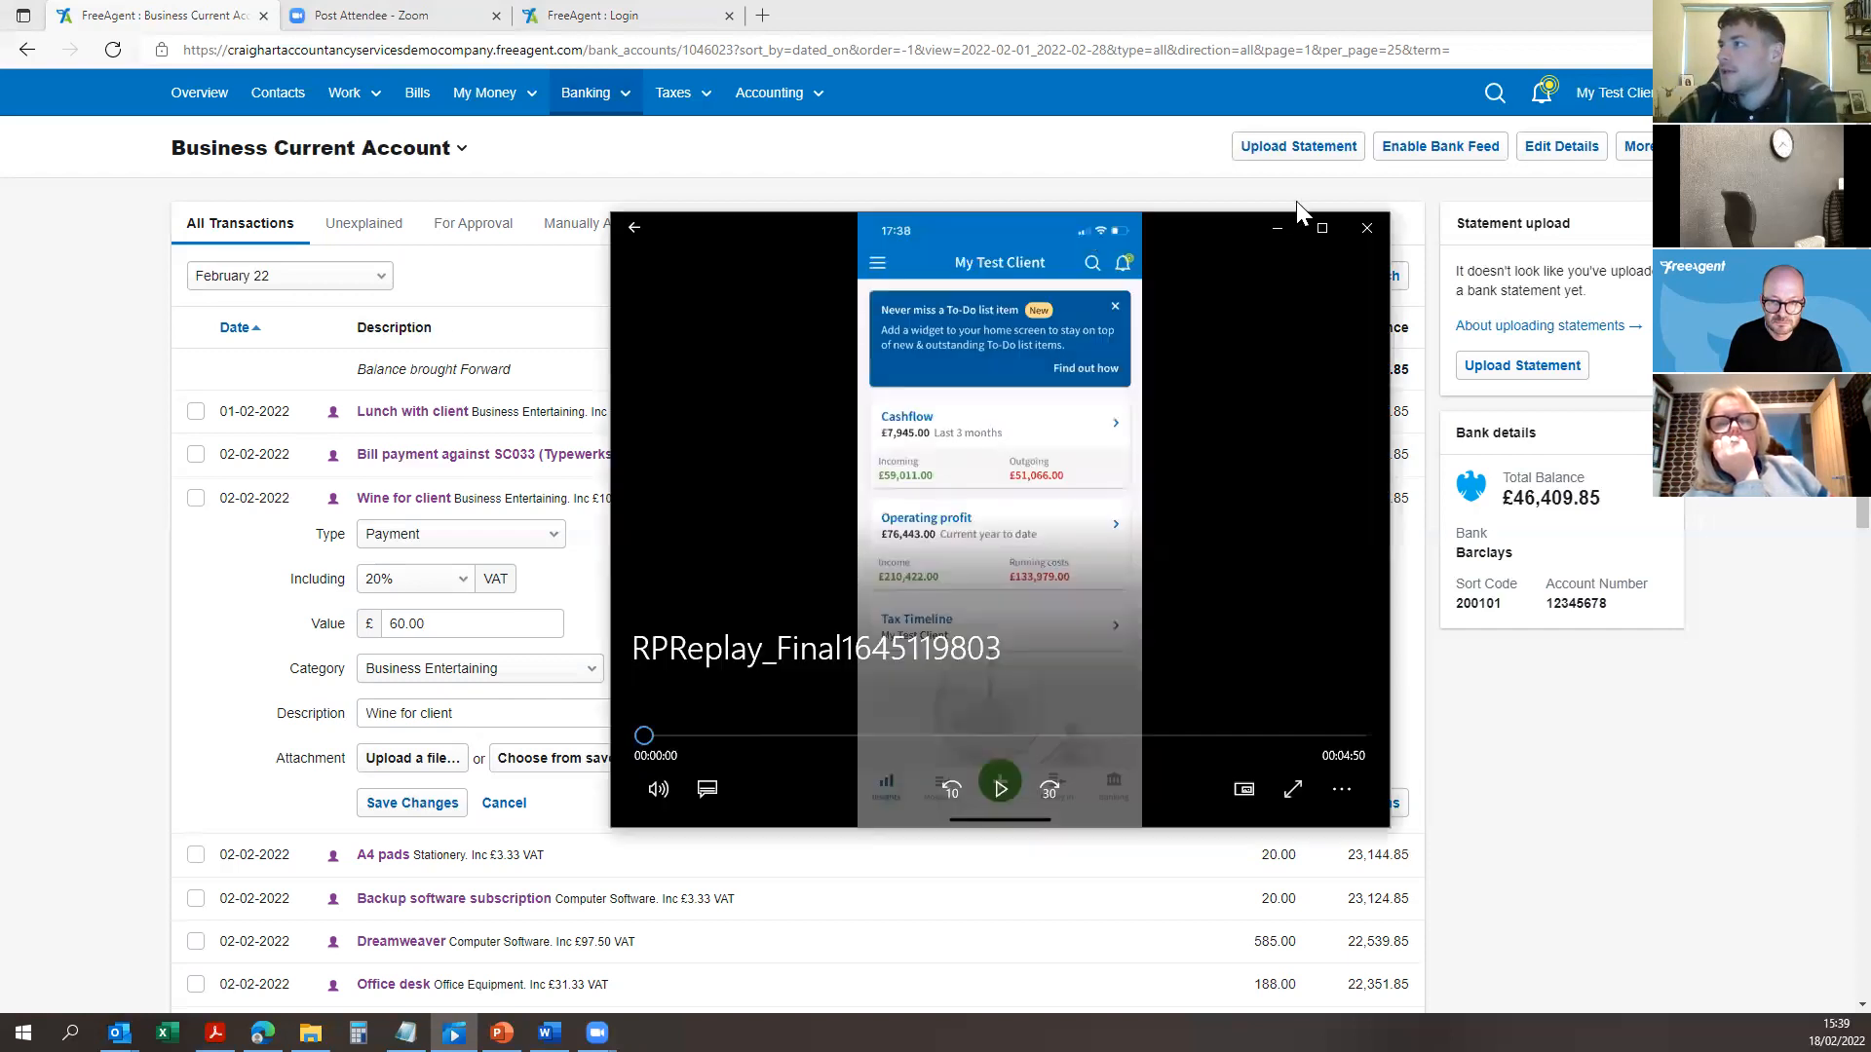
Step: Maximise Films & TV and play the mobile-app demo, rewinding 10 seconds, up to the Sketch pads entry
left_click(1321, 230)
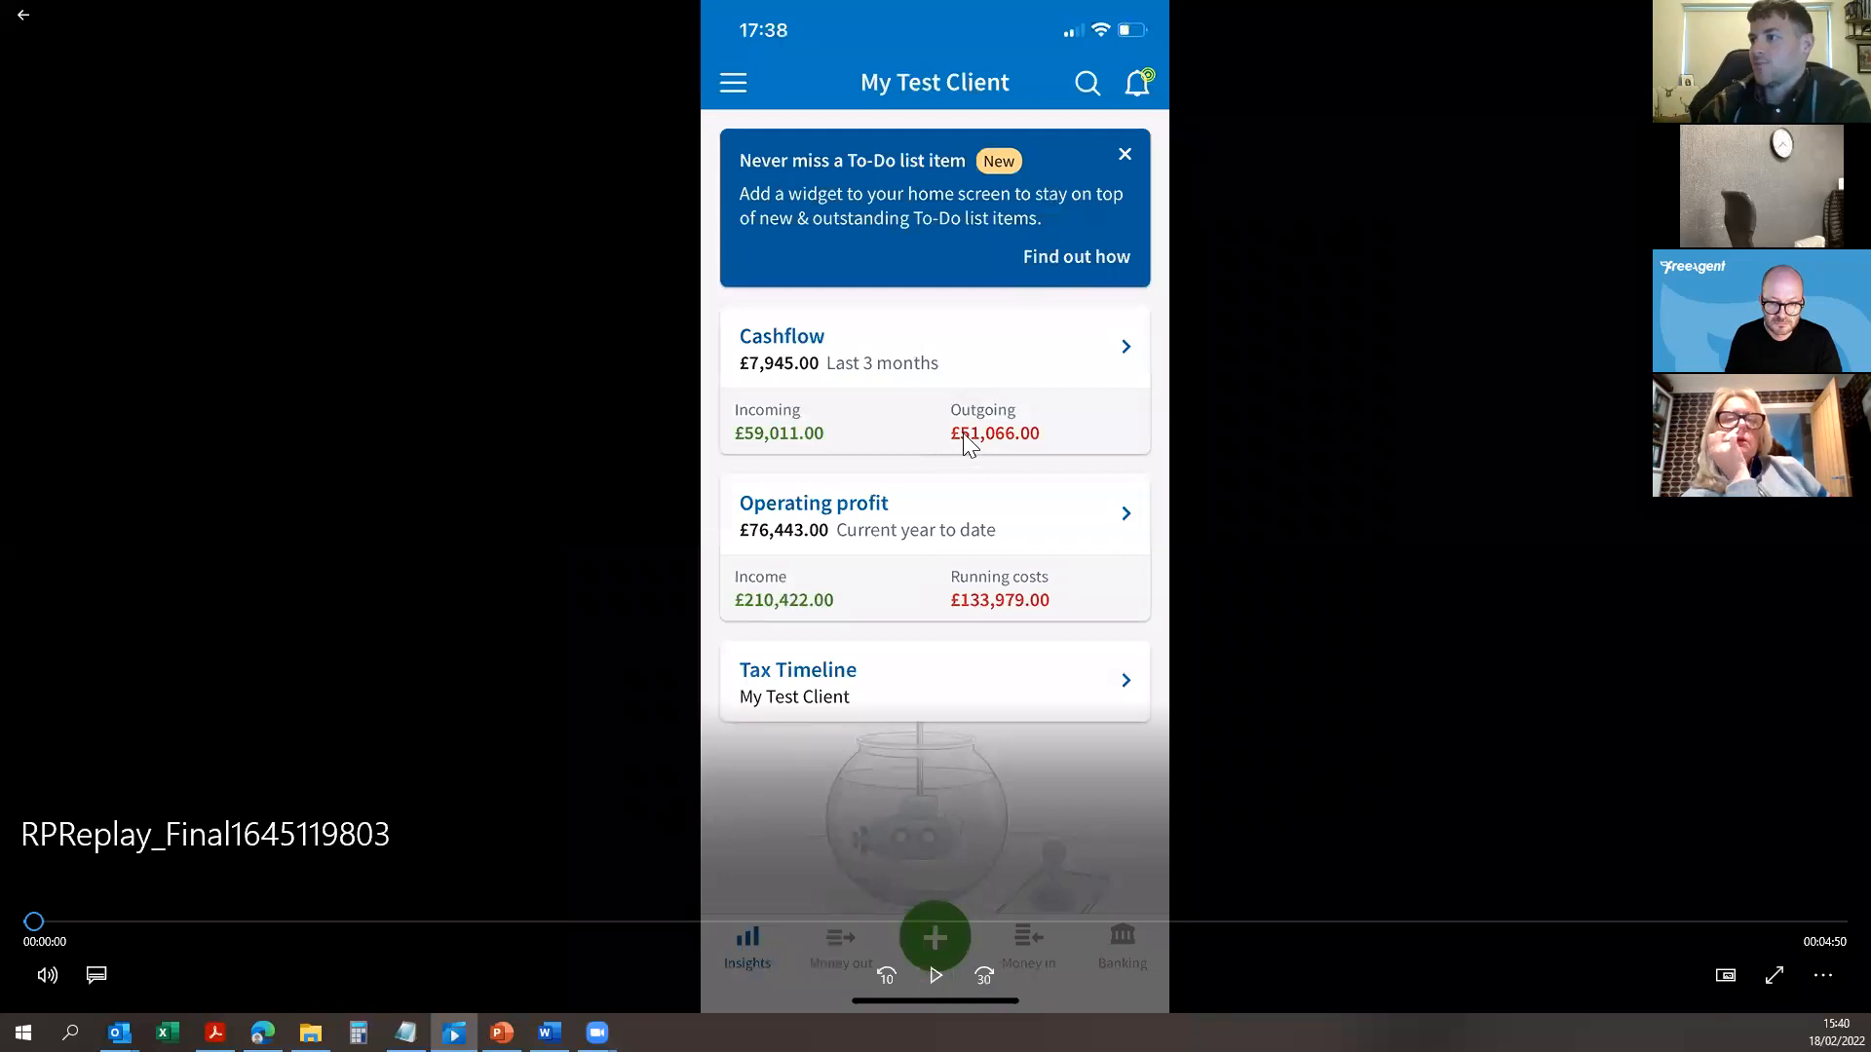
left_click(933, 976)
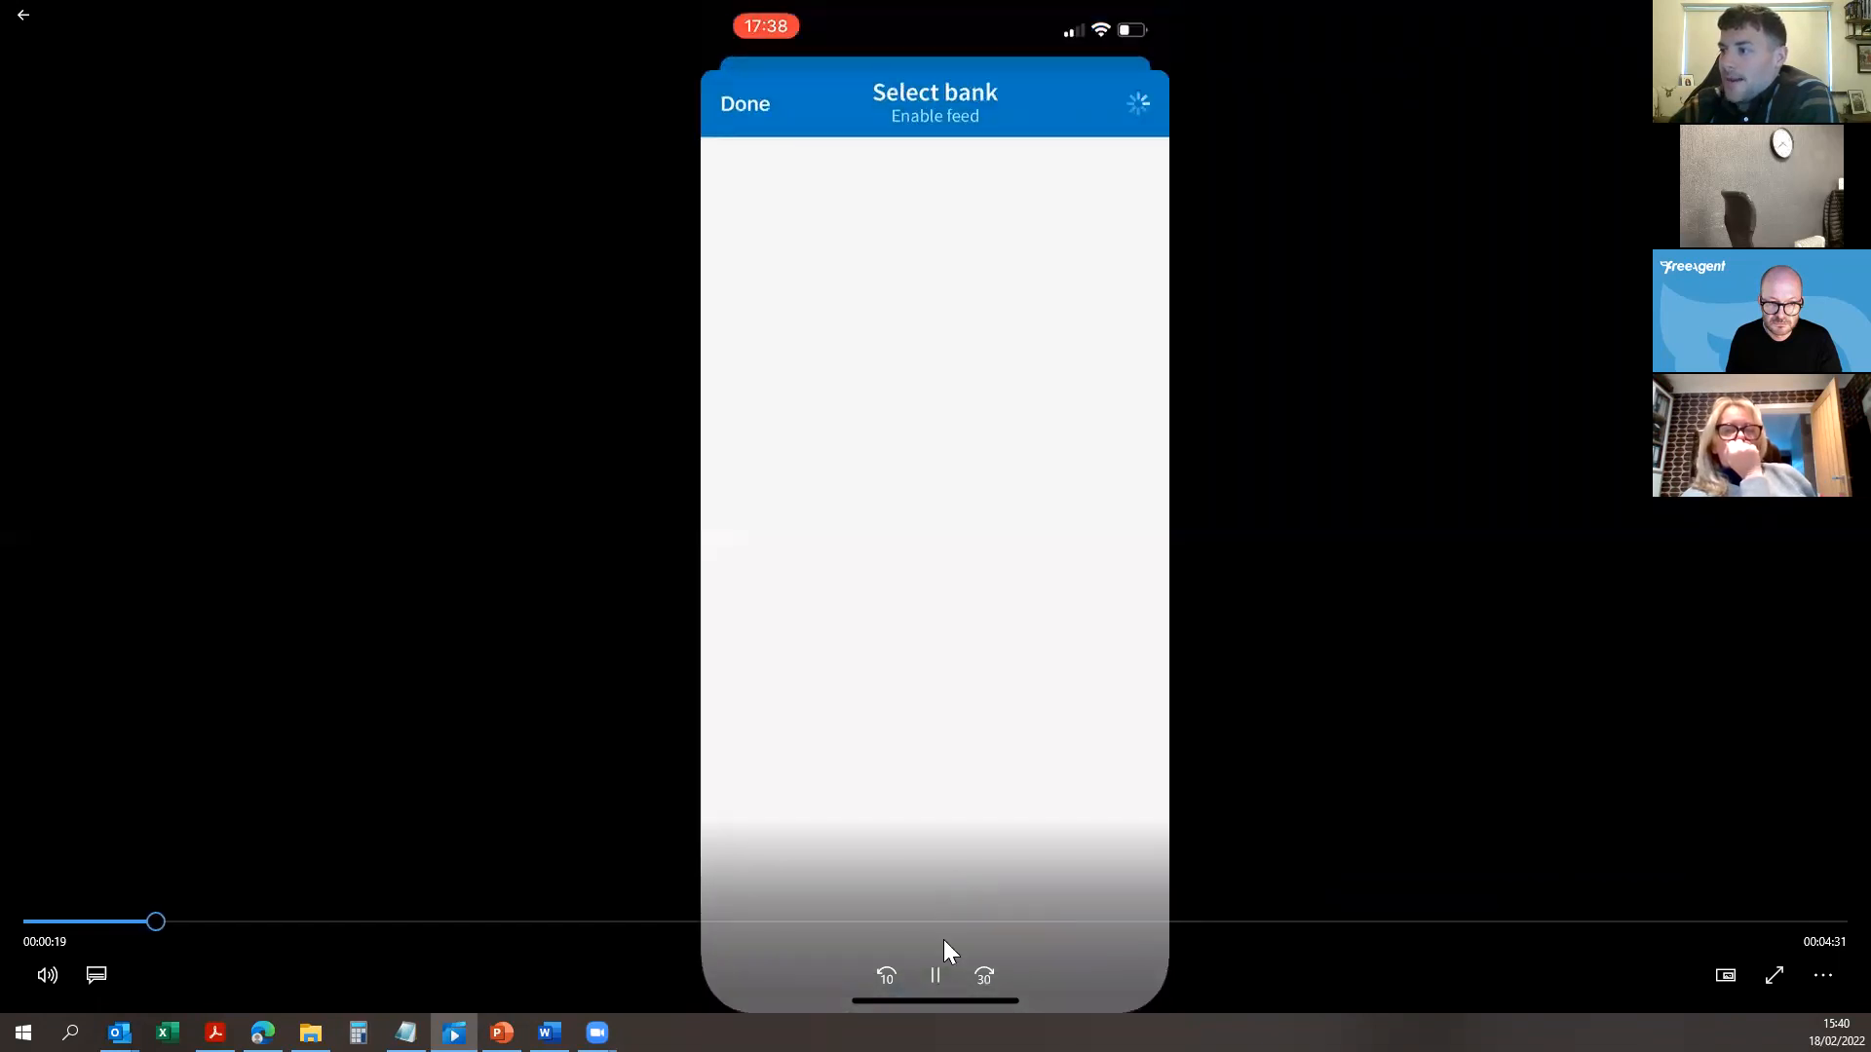
left_click(887, 972)
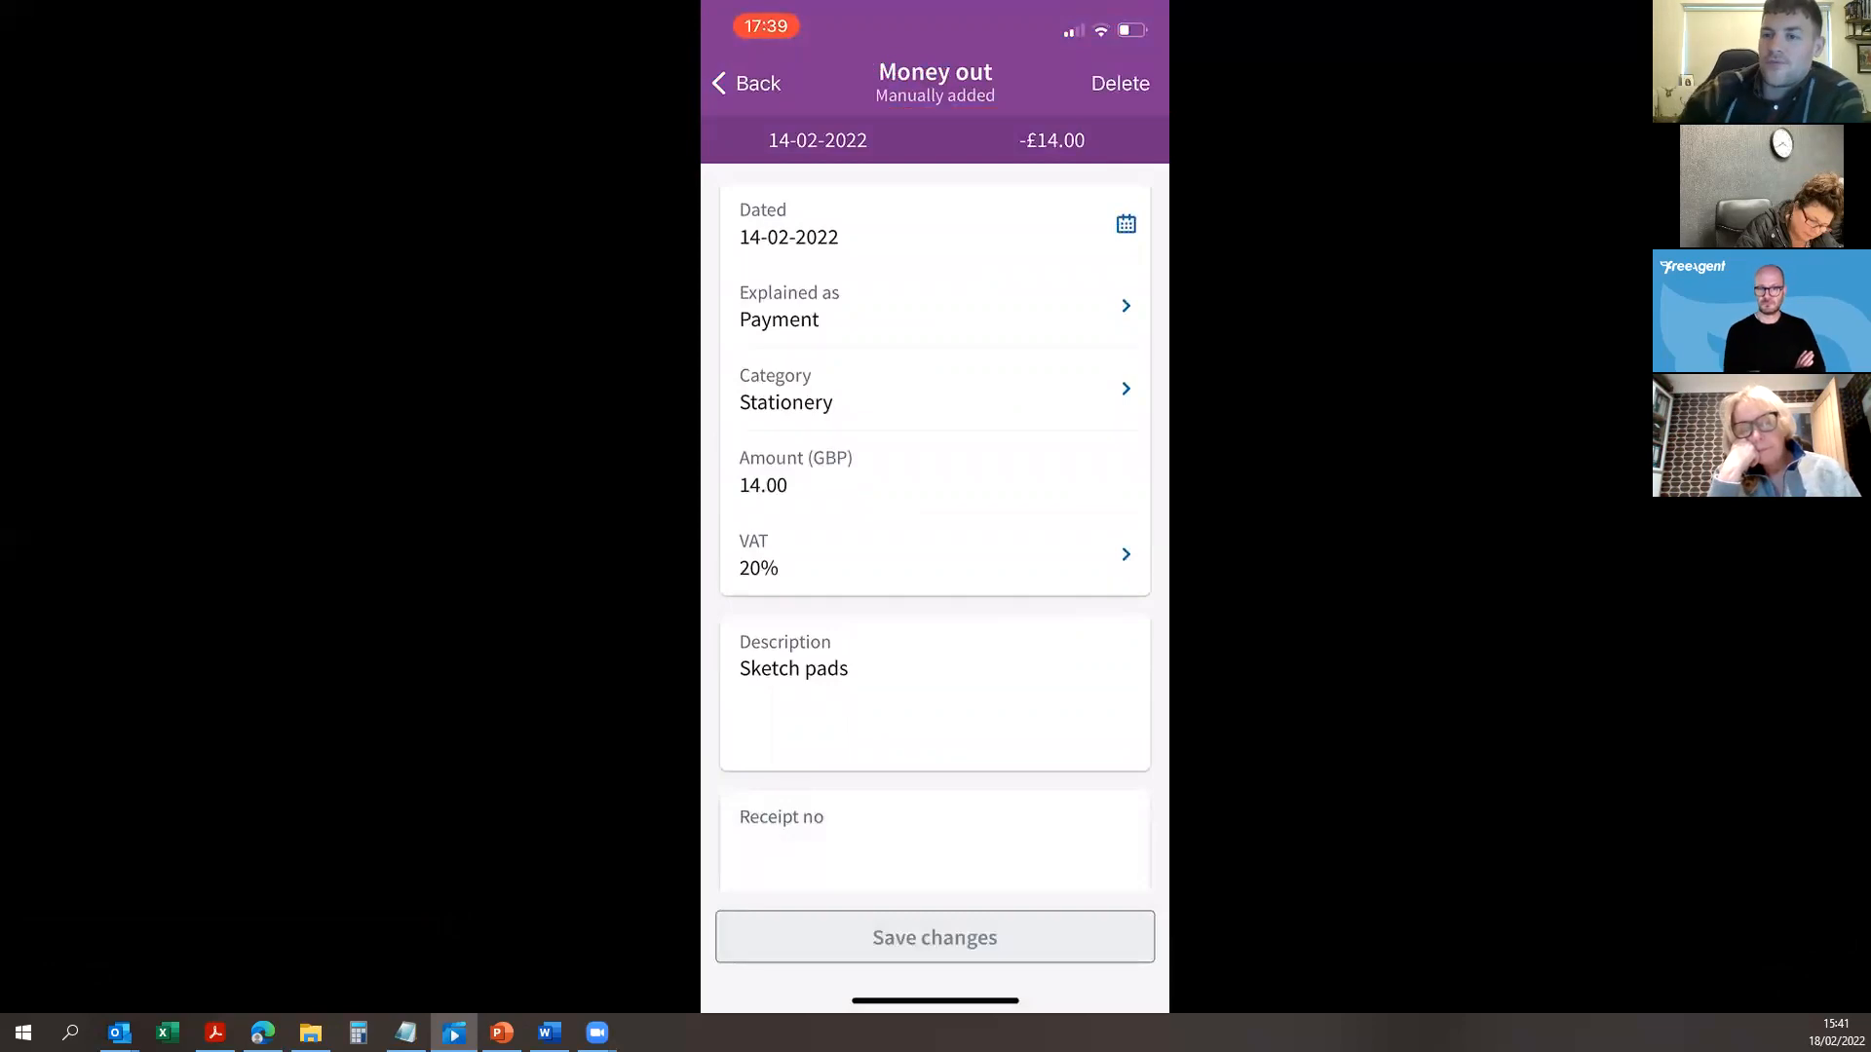
Step: Scrub the video back to the Money out screen, then forward to the £7,945.00 cashflow Insights home
mouse_move(1385, 507)
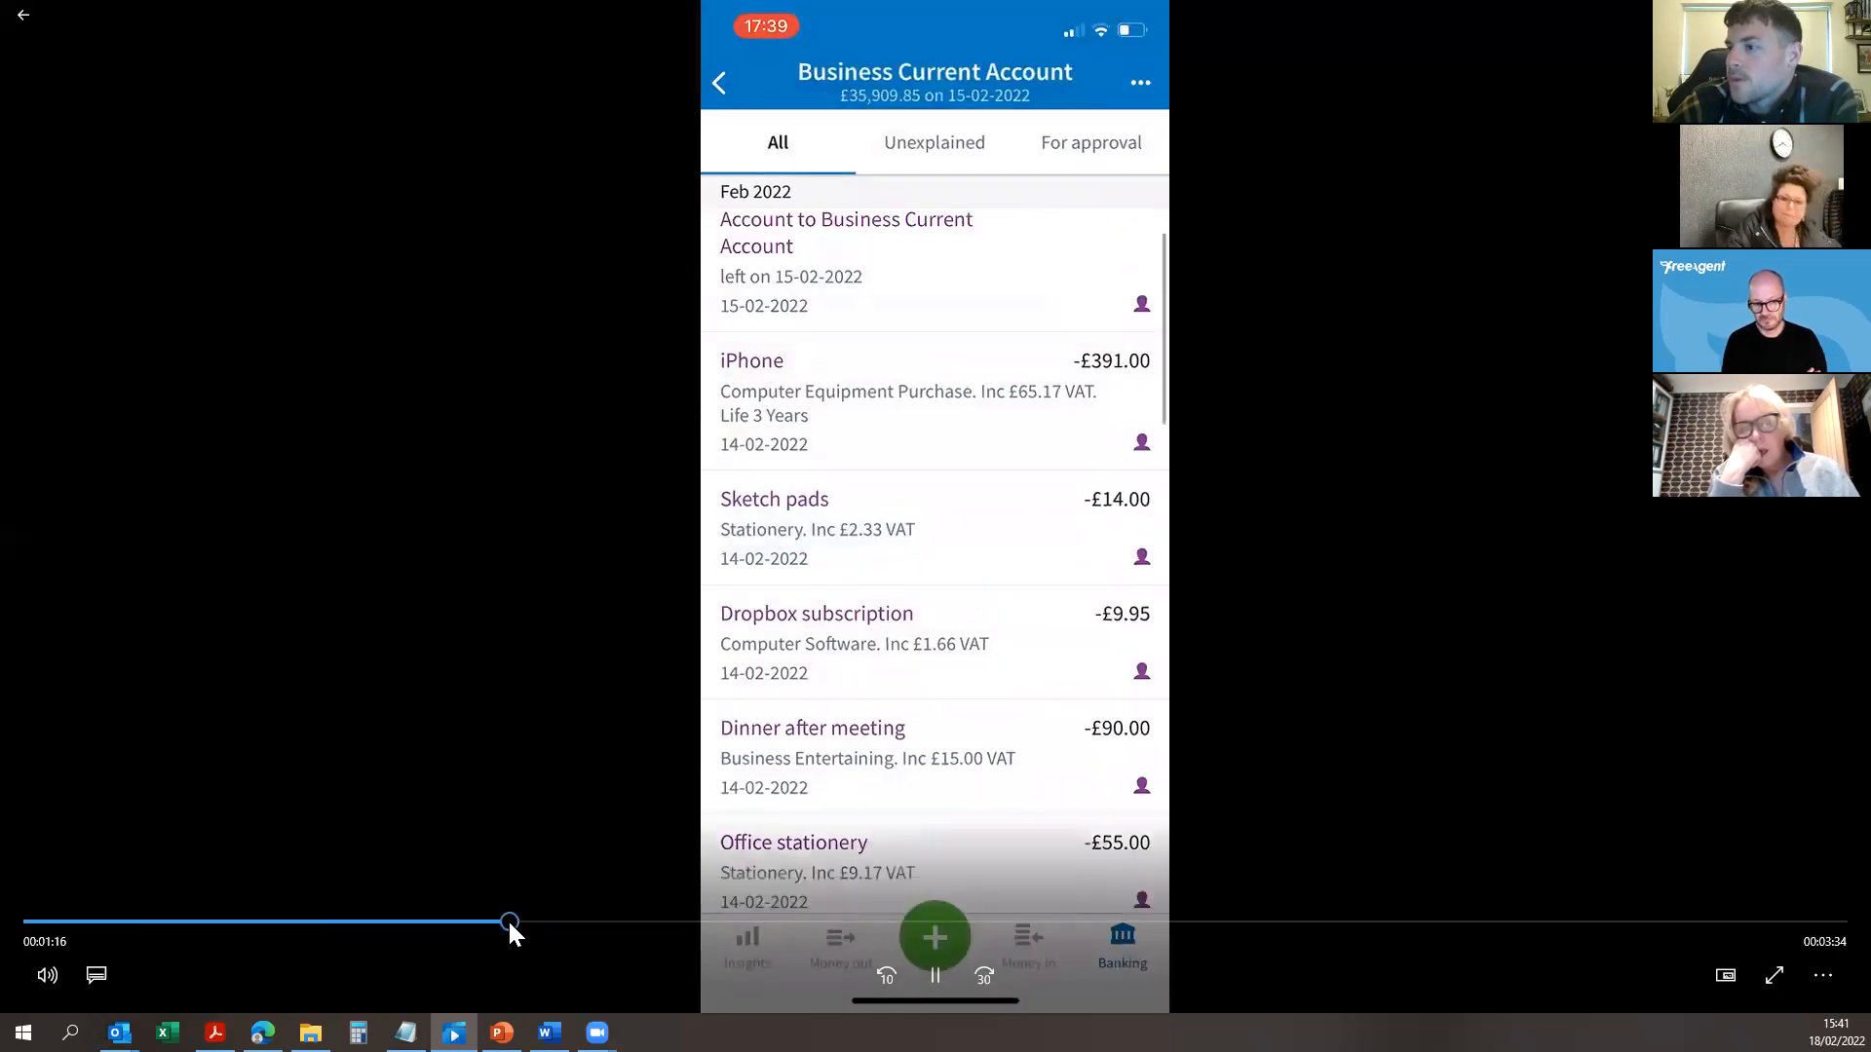
left_click_drag(507, 920, 394, 933)
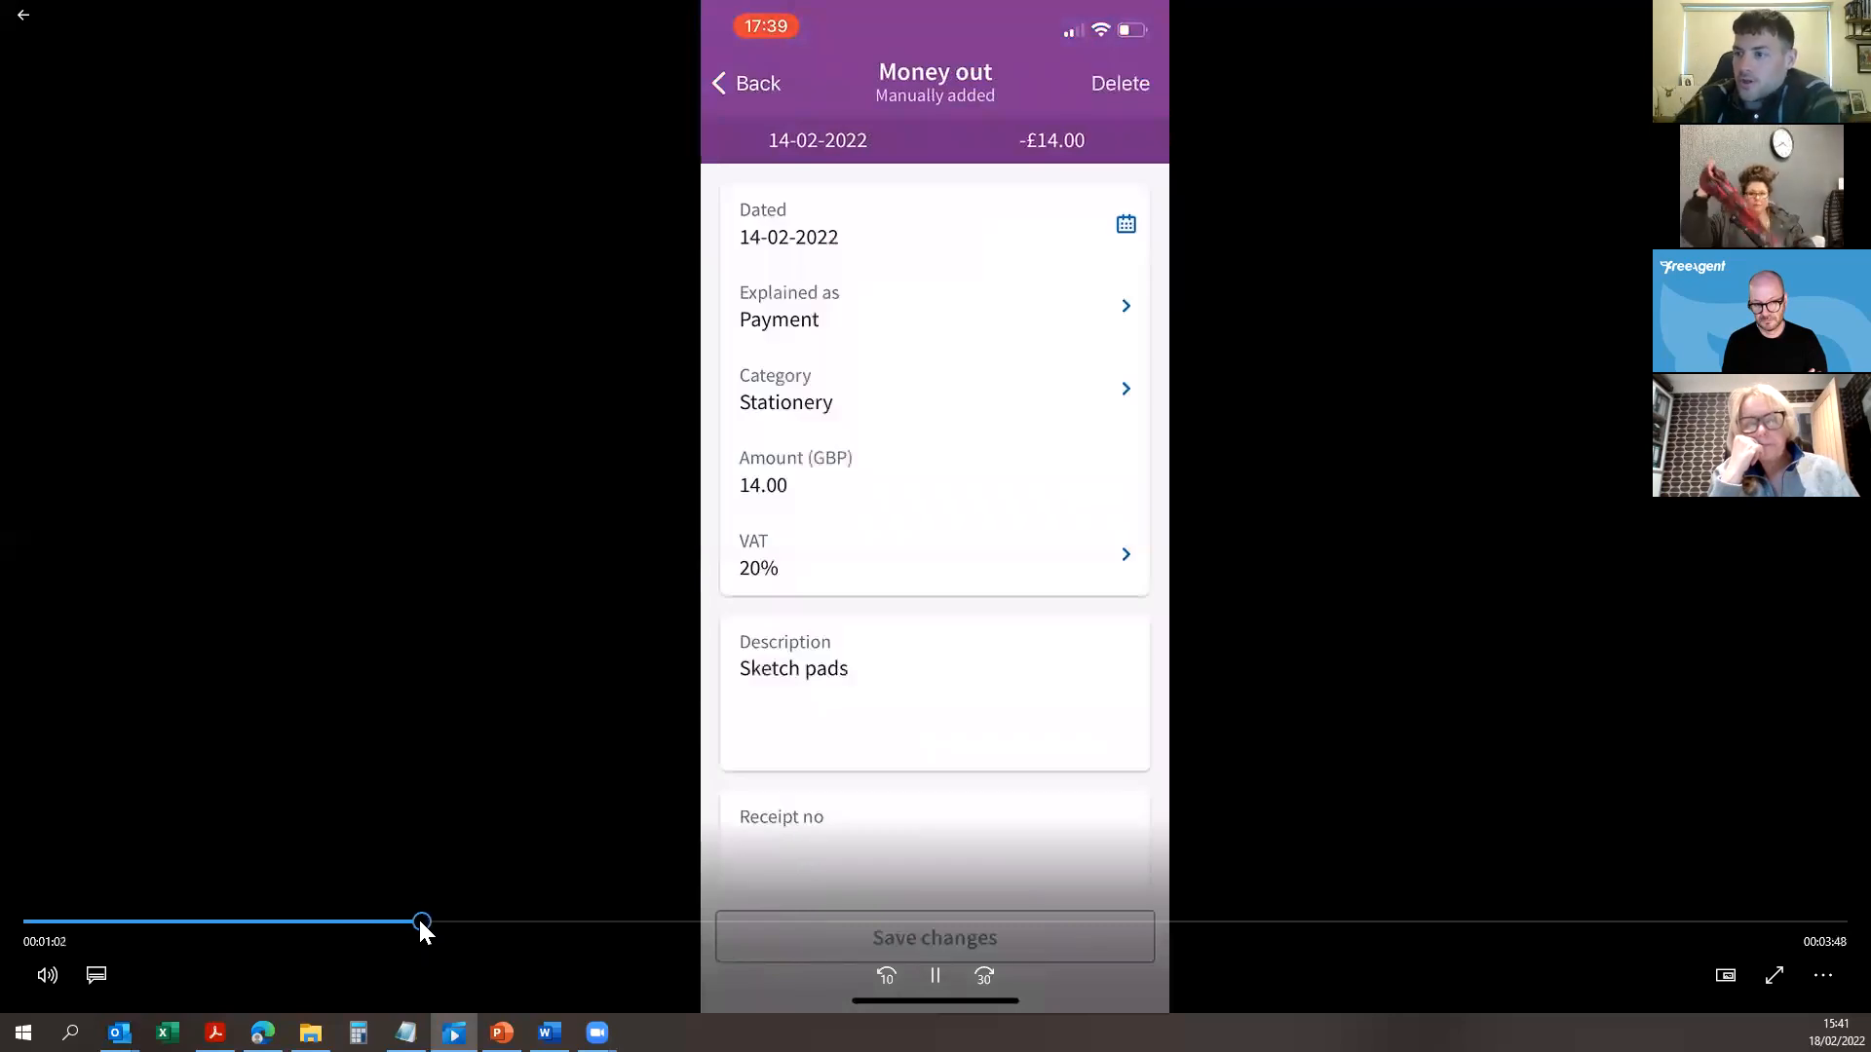
left_click_drag(424, 921, 651, 937)
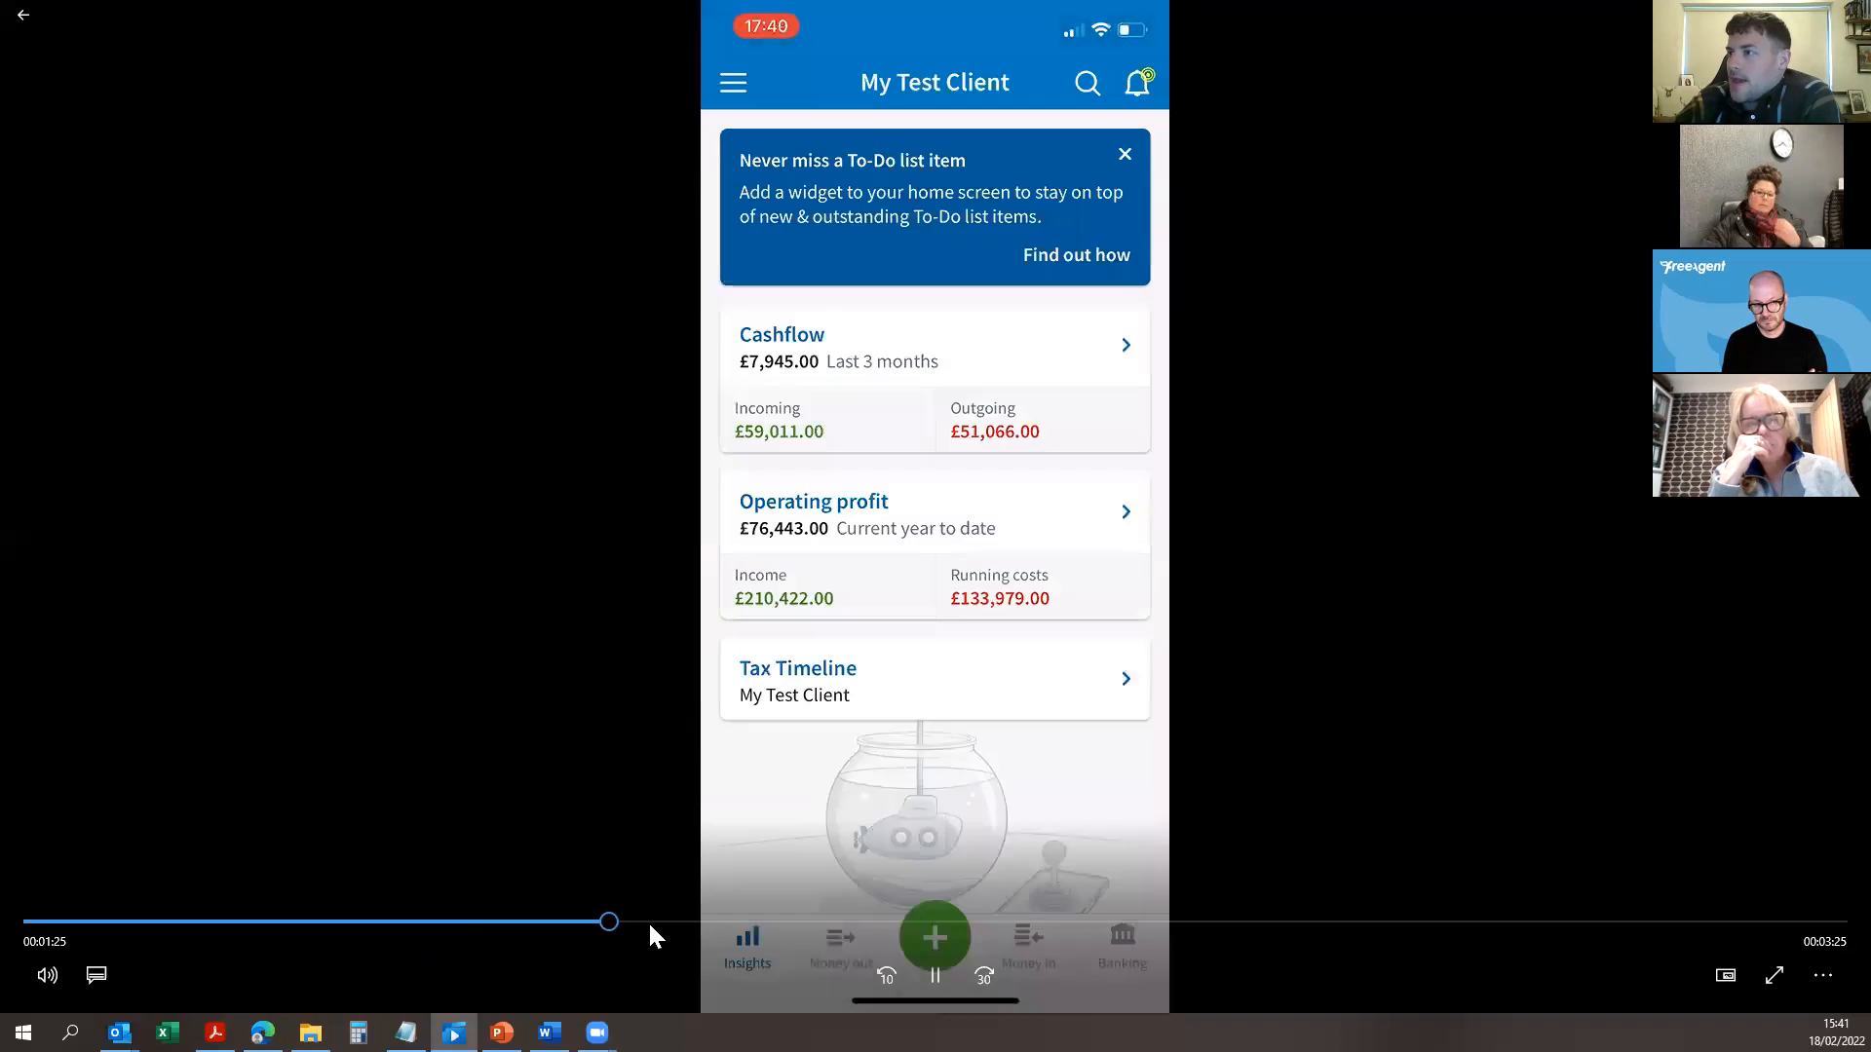
Step: Skip ahead through the video's invoices, dashboard, bill details, bills list and receipt-capture sections
left_click(700, 931)
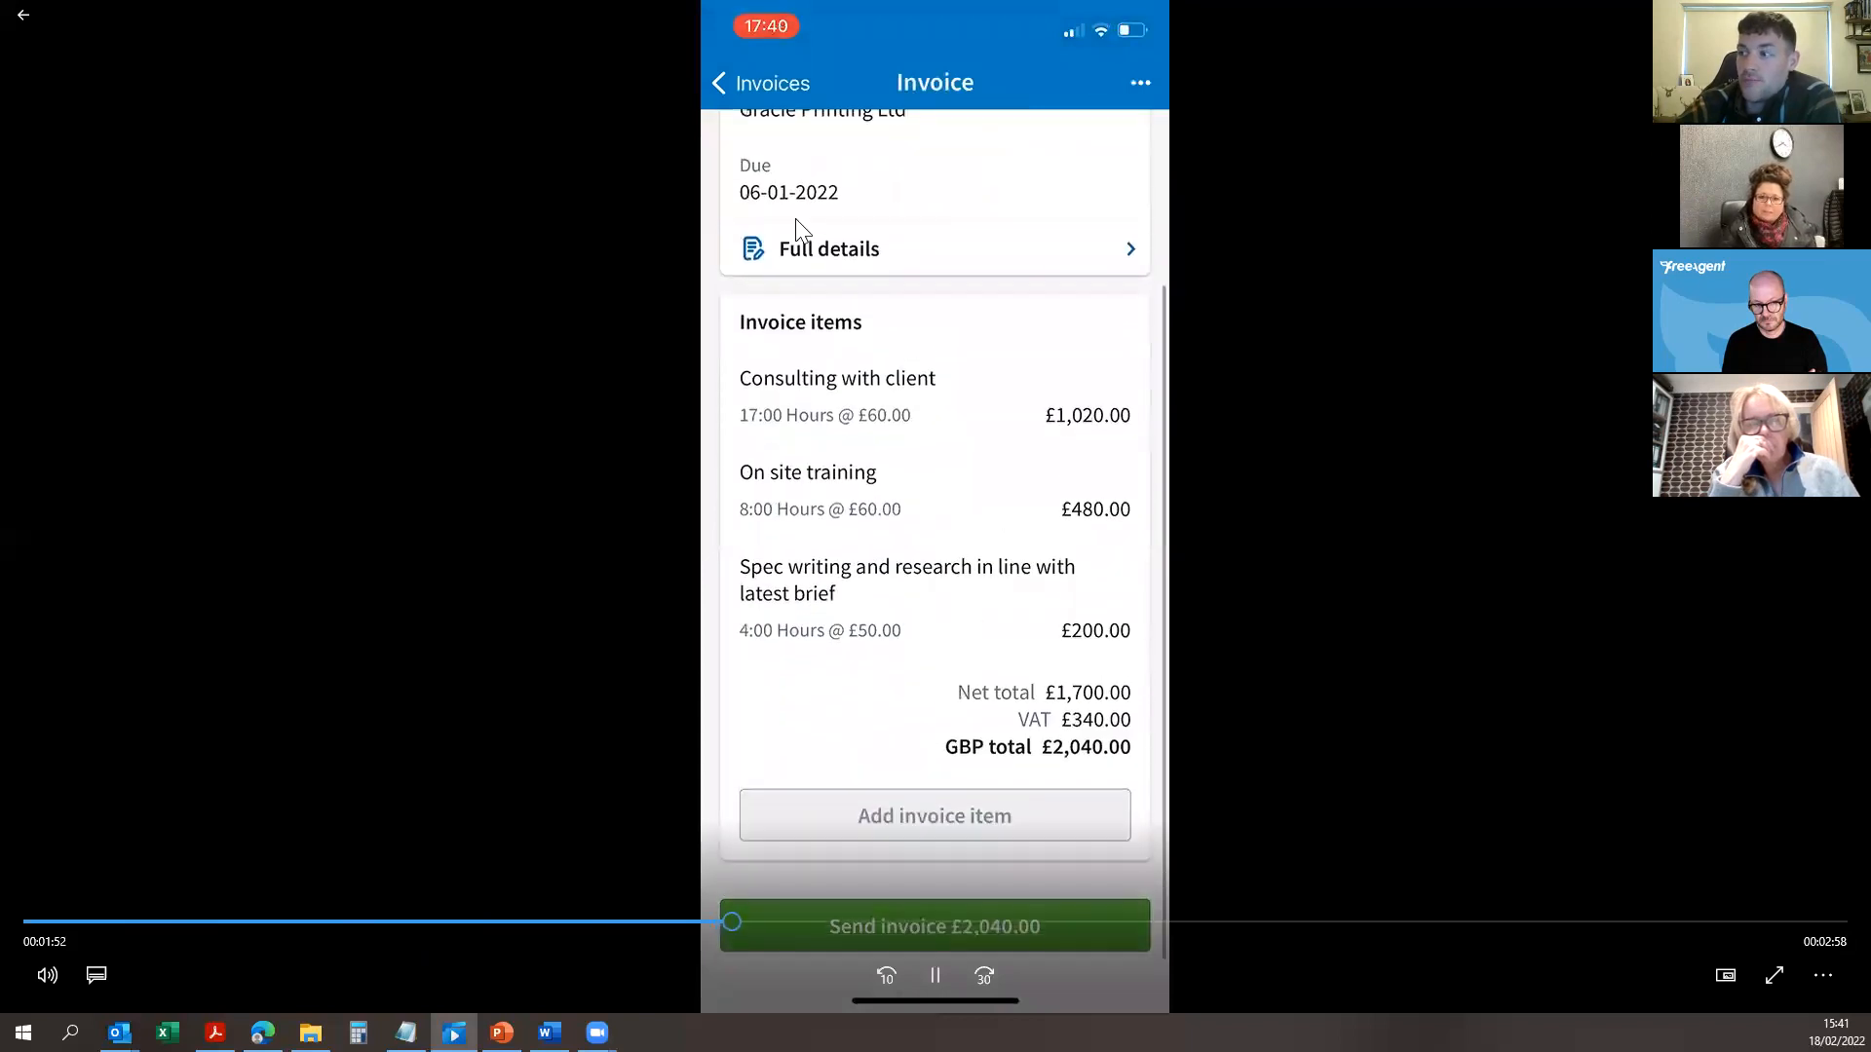
left_click(813, 922)
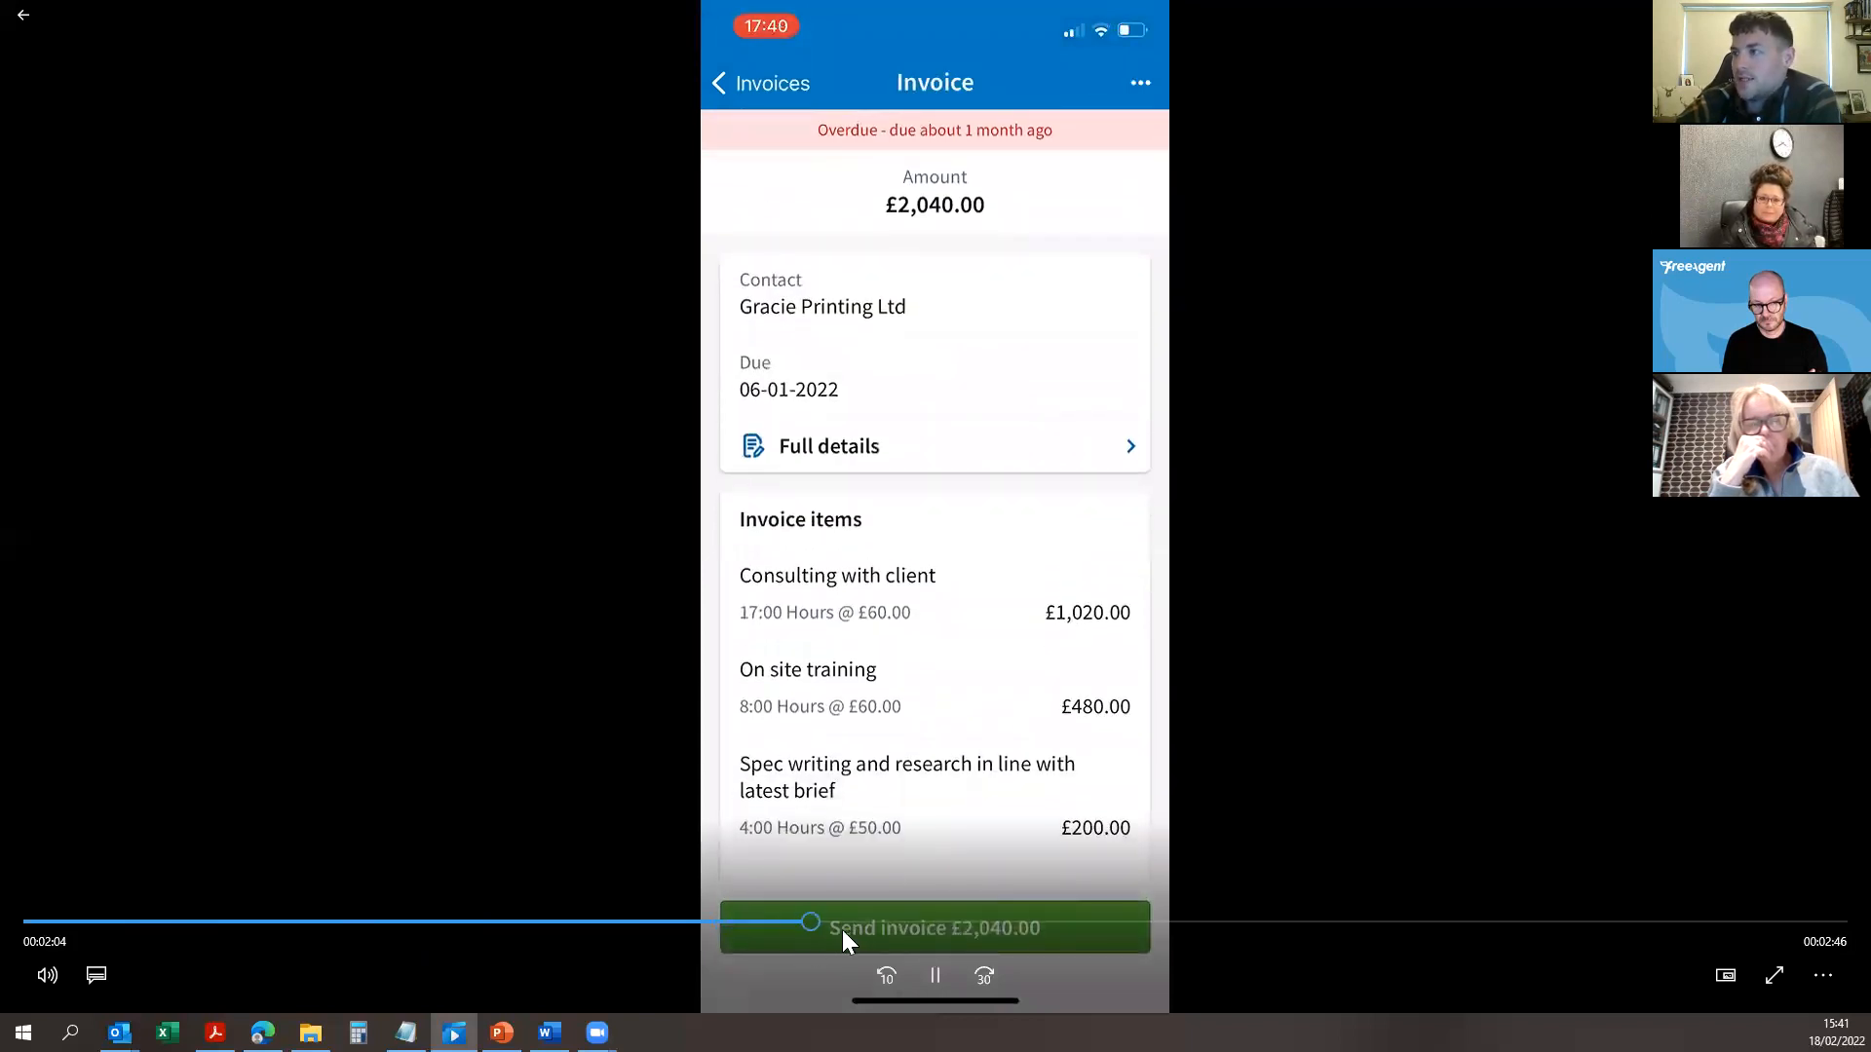
left_click(943, 921)
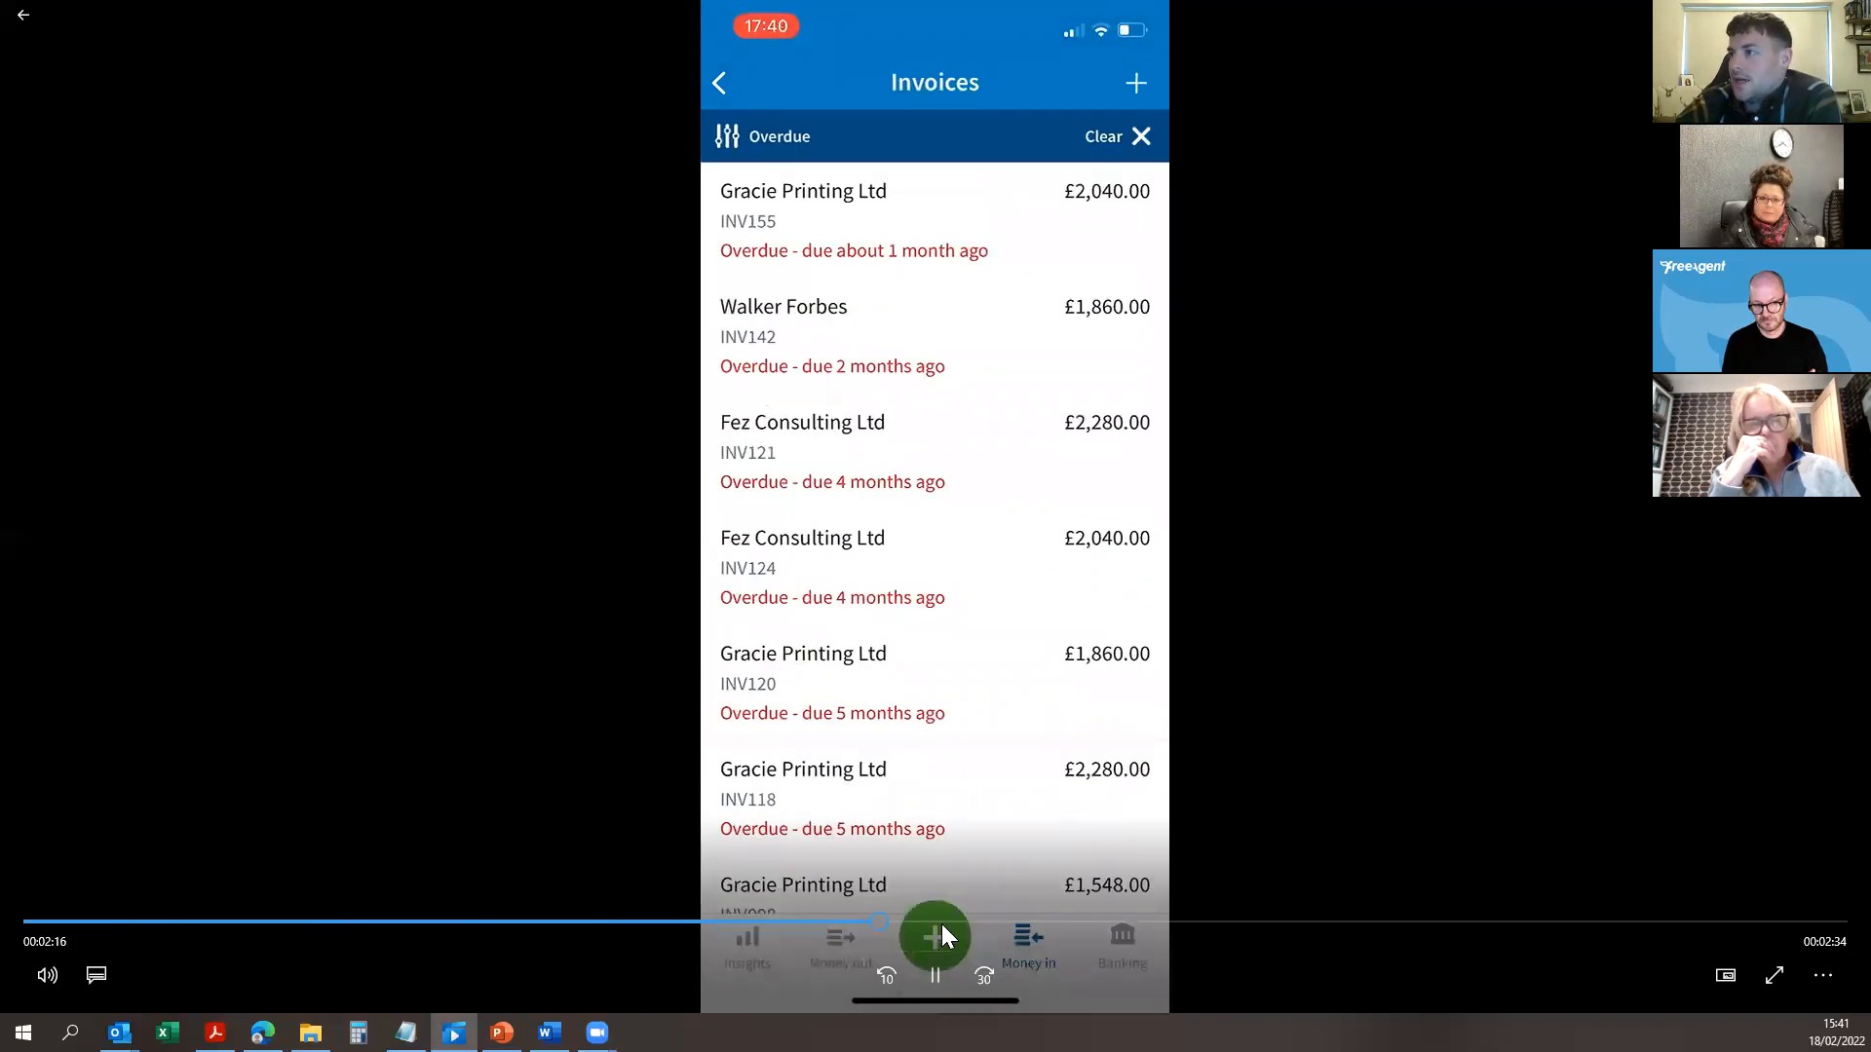
left_click(1043, 926)
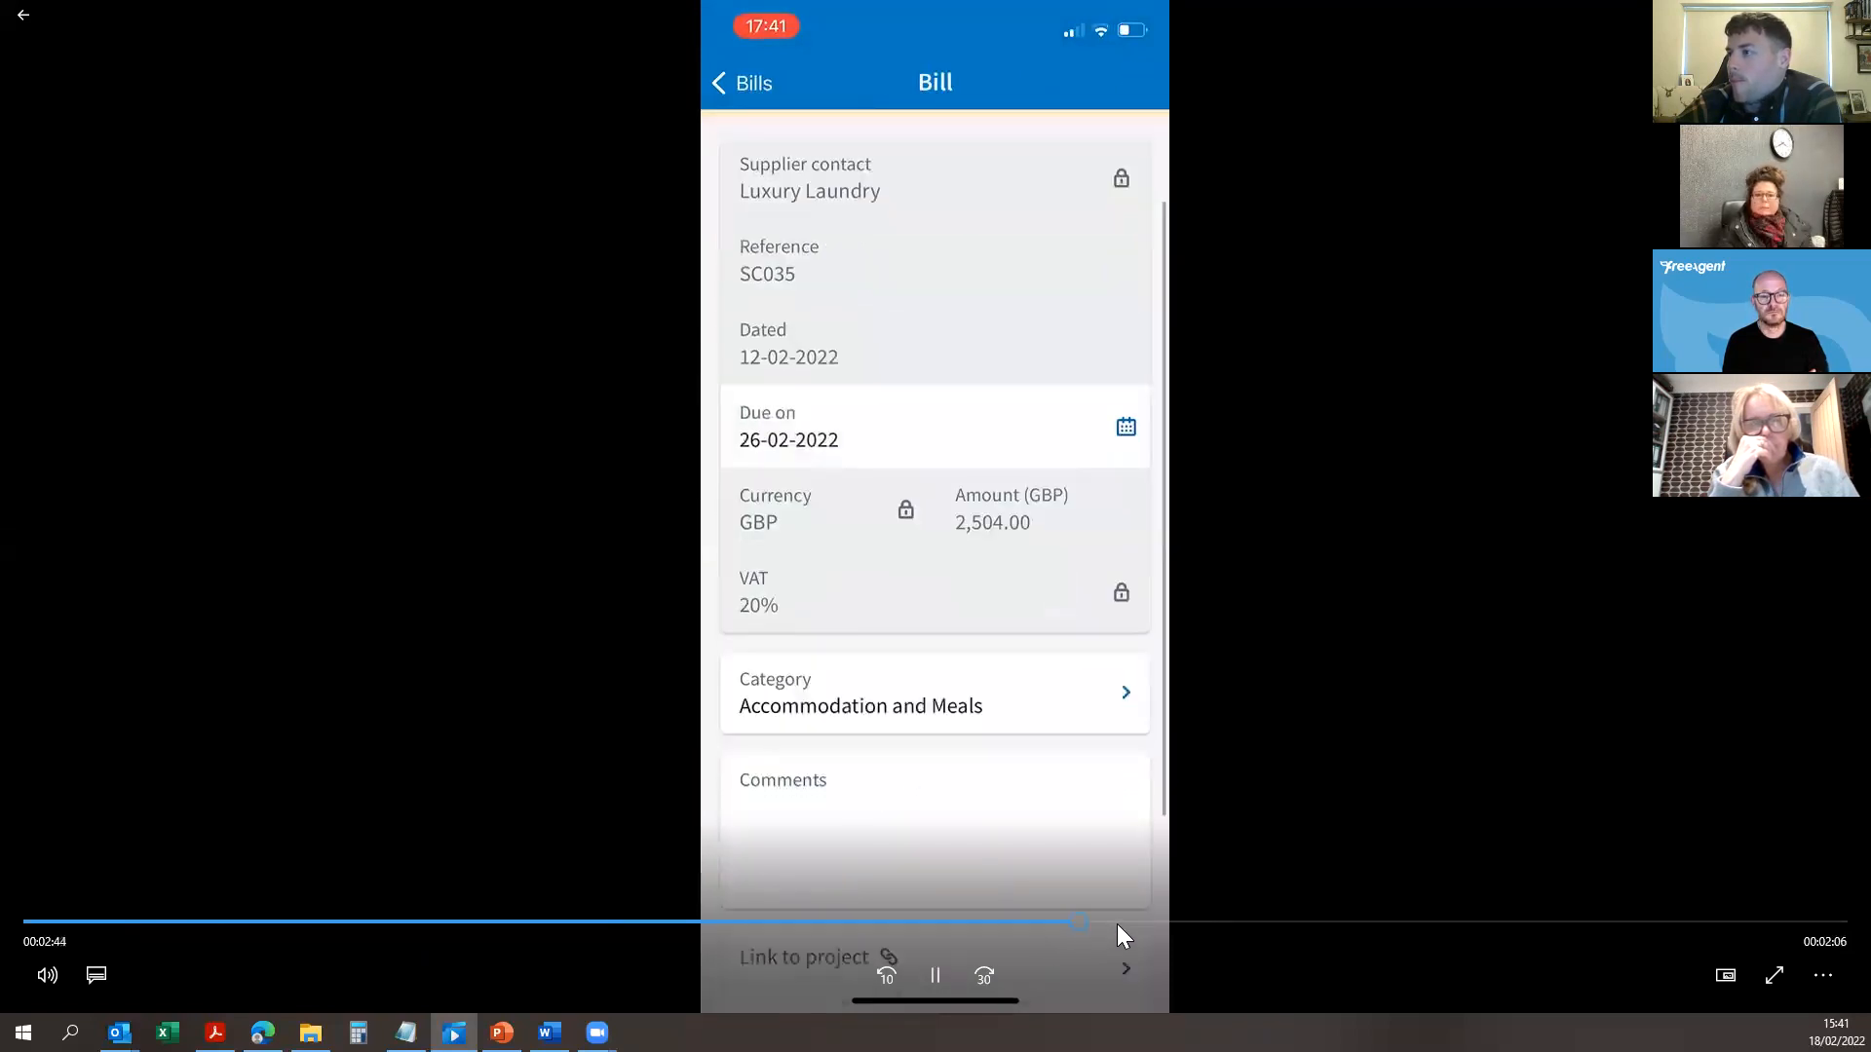
left_click(1142, 924)
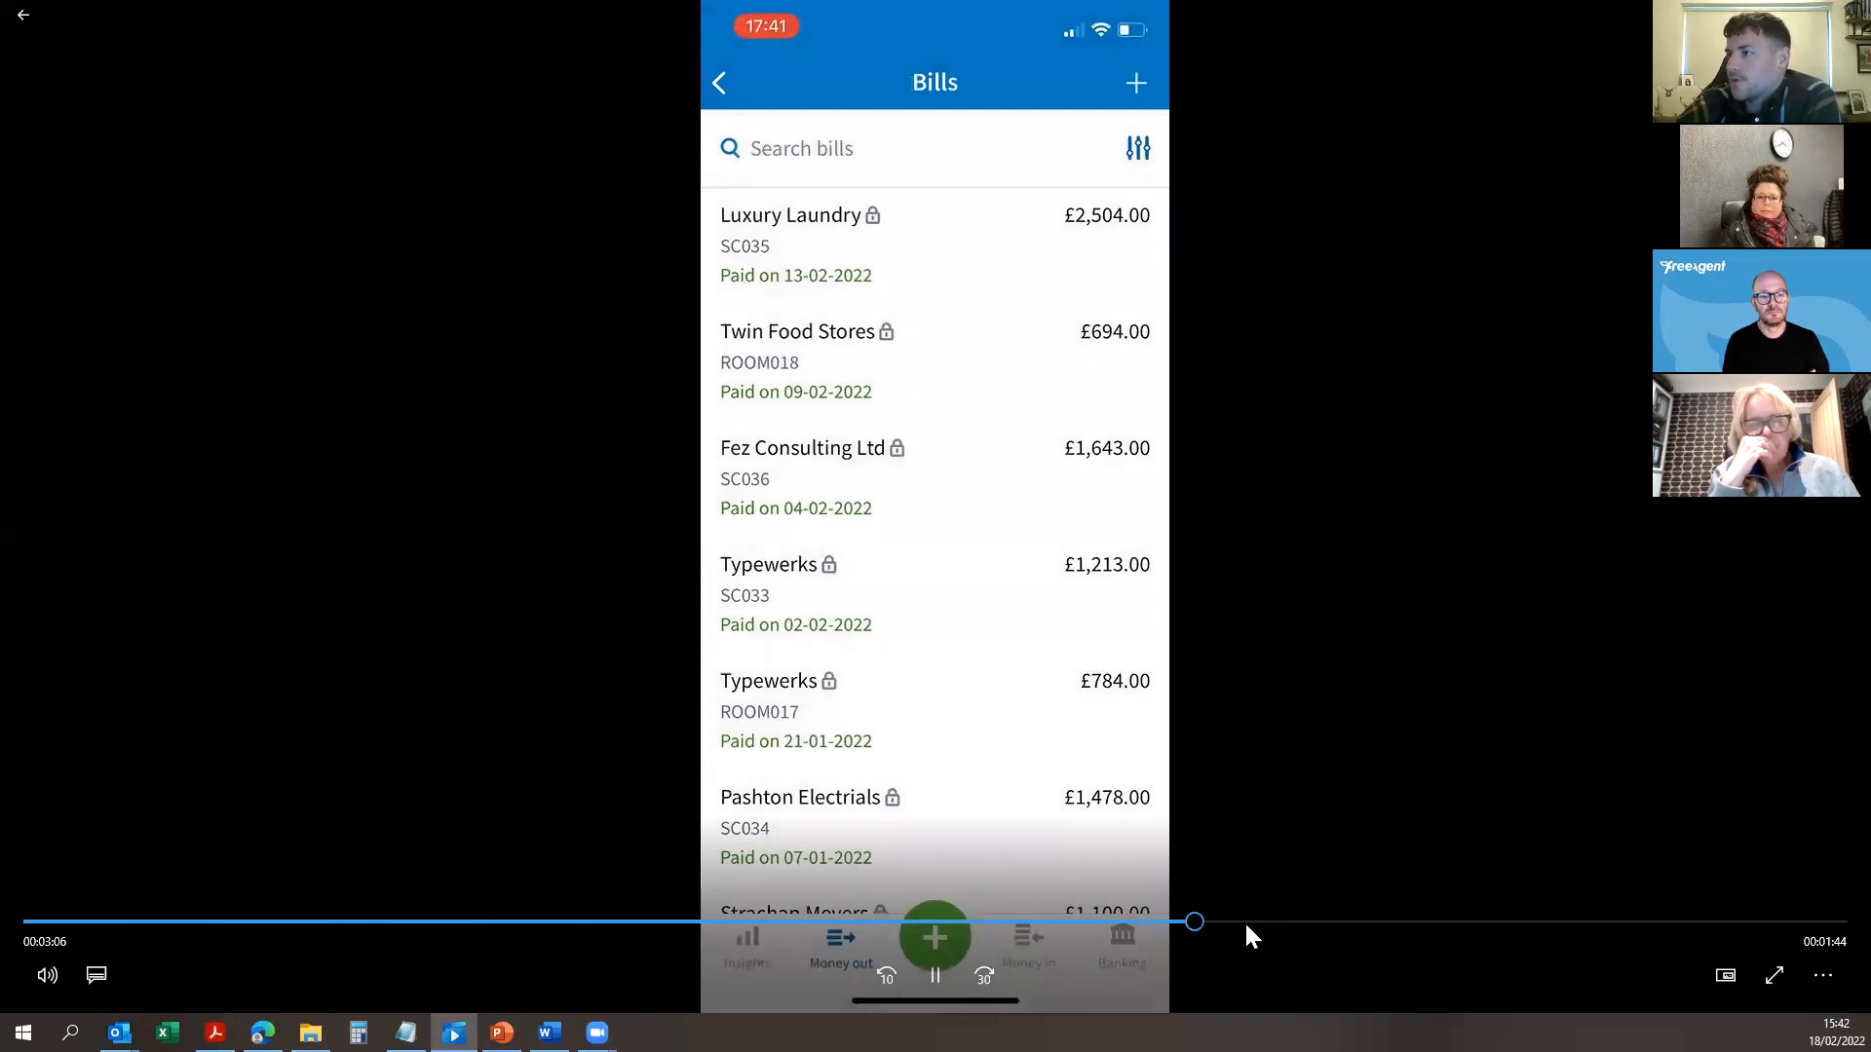
left_click(1243, 921)
Step: Rewind to the Luxury Laundry bill, pause on the Bills list, then resume playback
left_click_drag(1245, 921, 1183, 920)
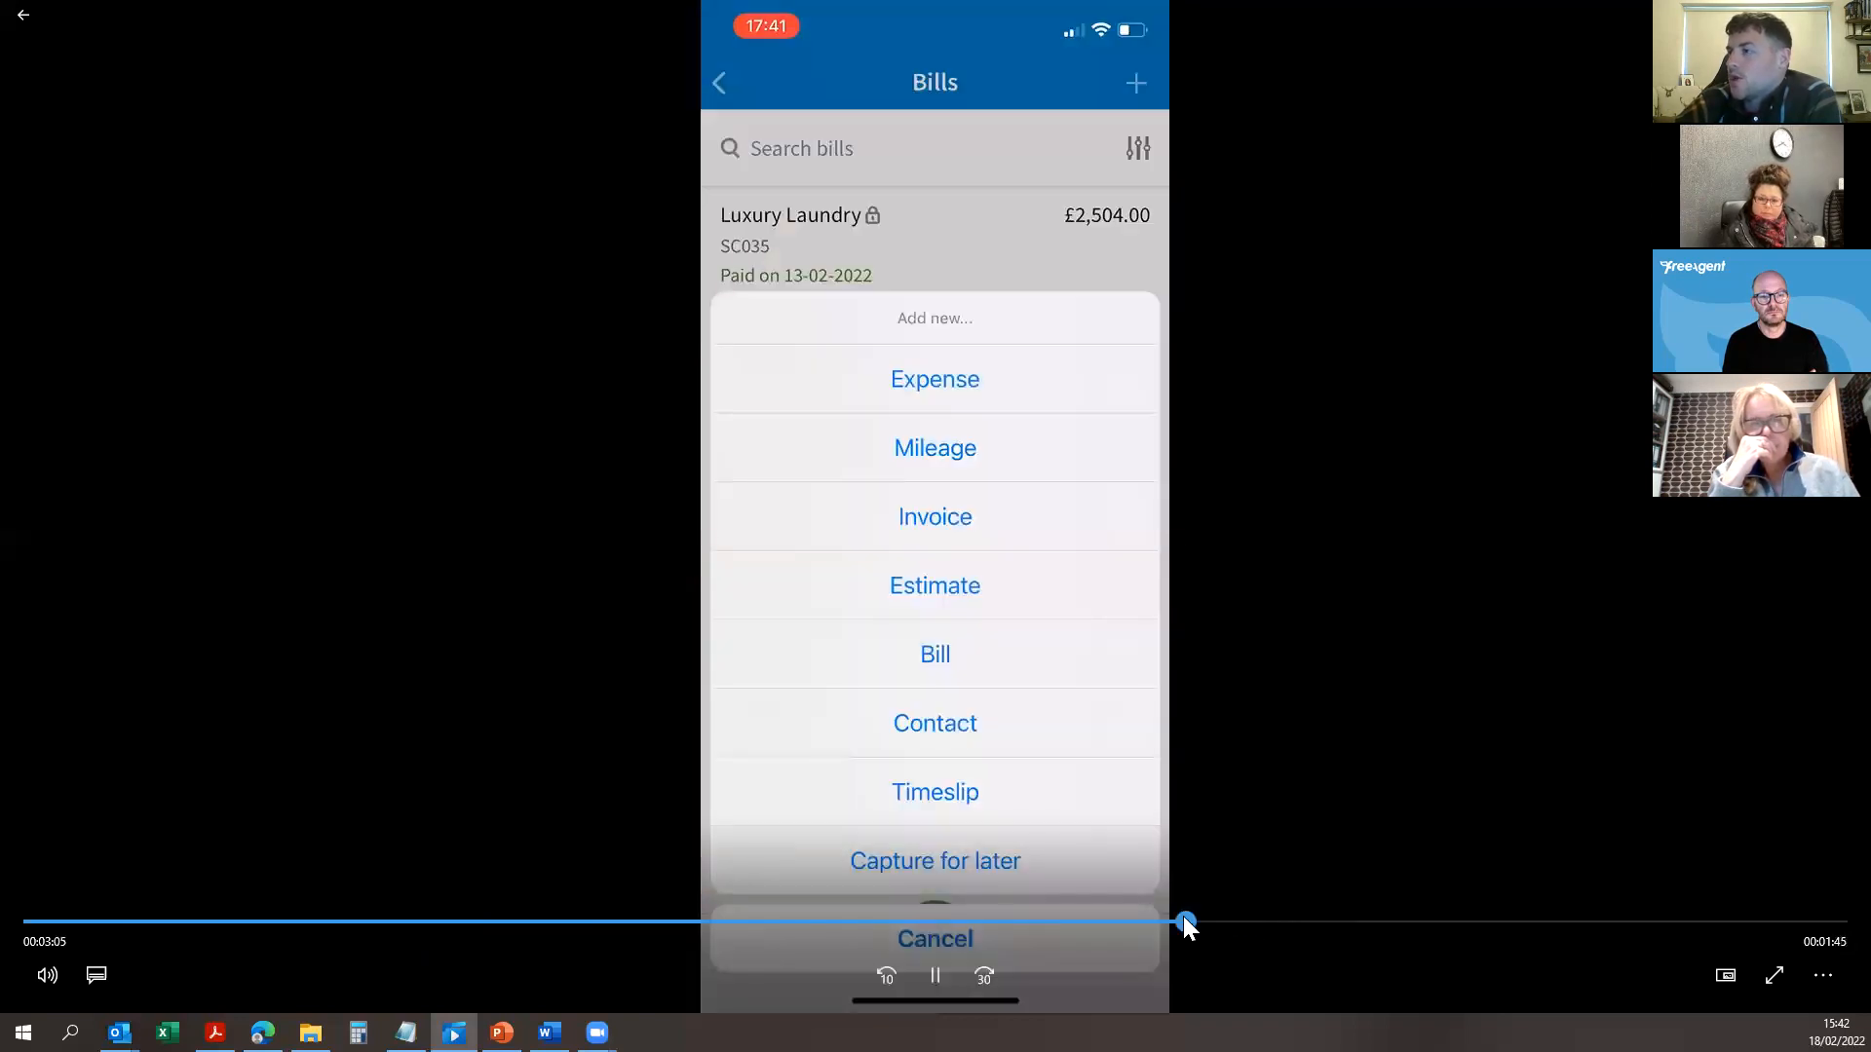
left_click(1121, 922)
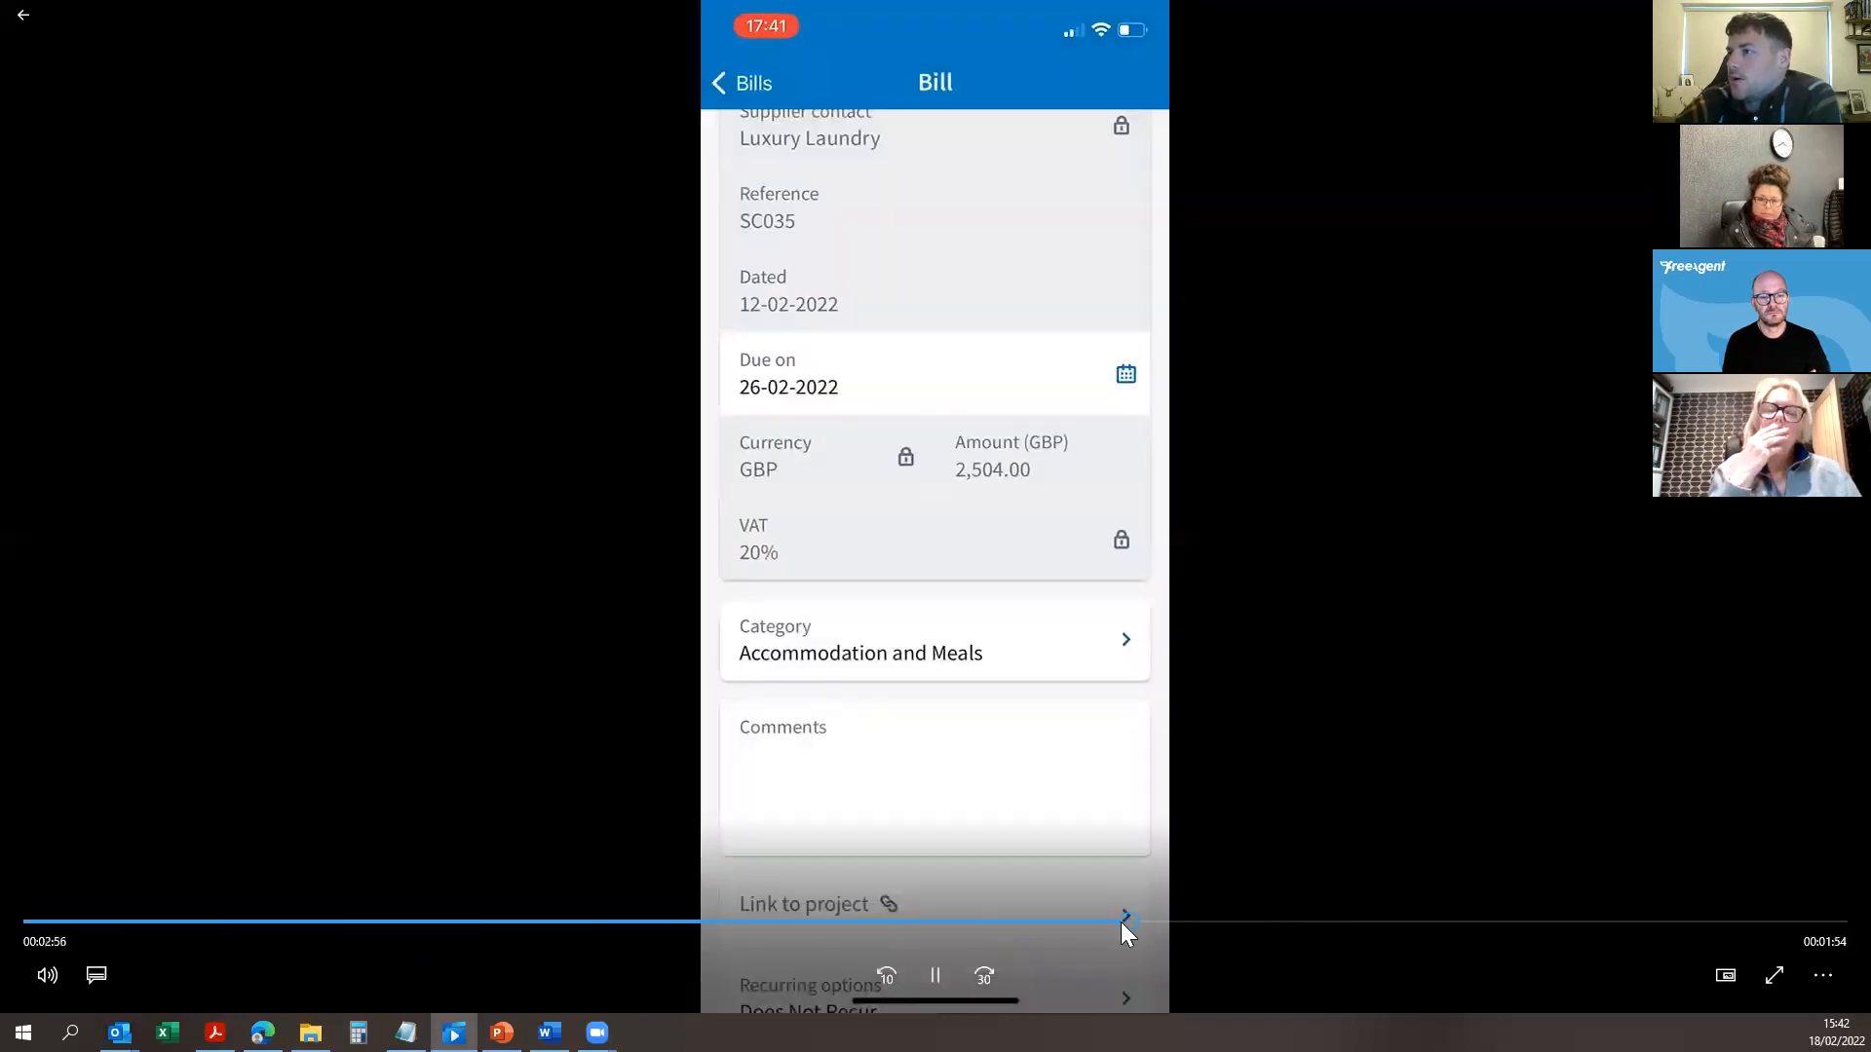
left_click(936, 975)
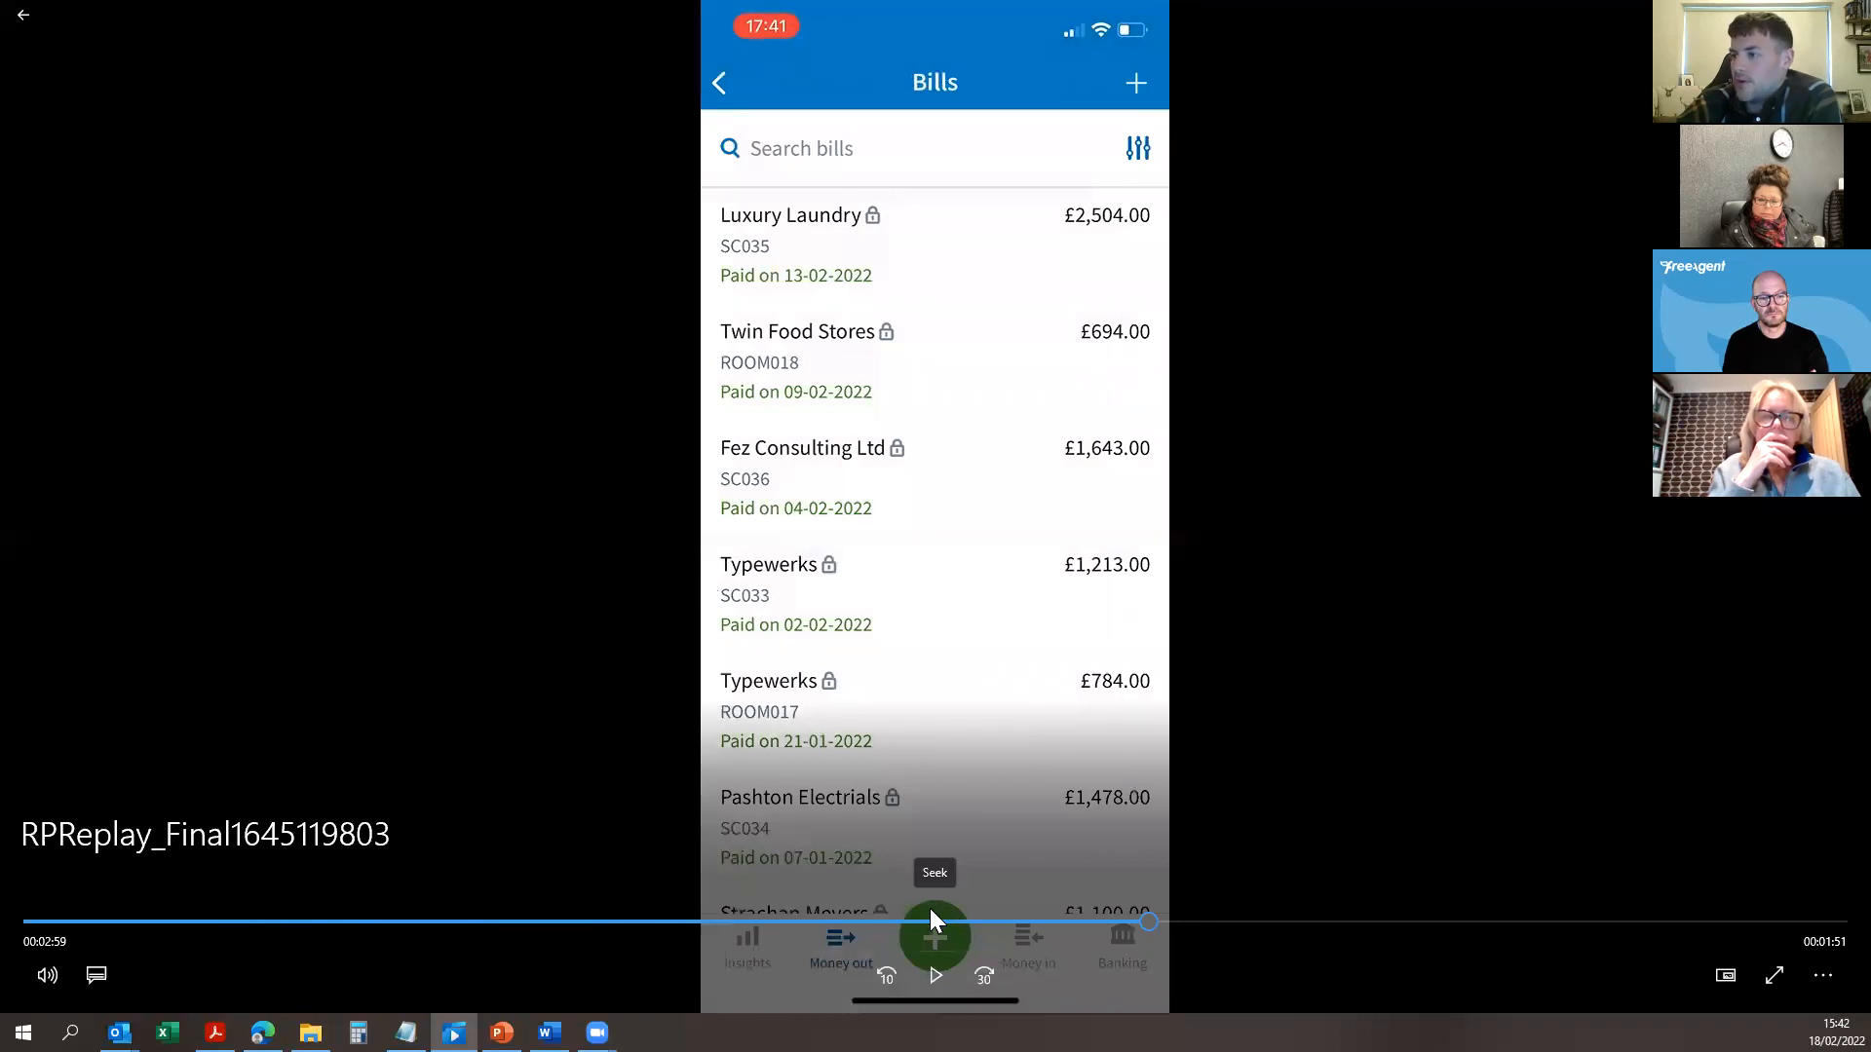
left_click(939, 972)
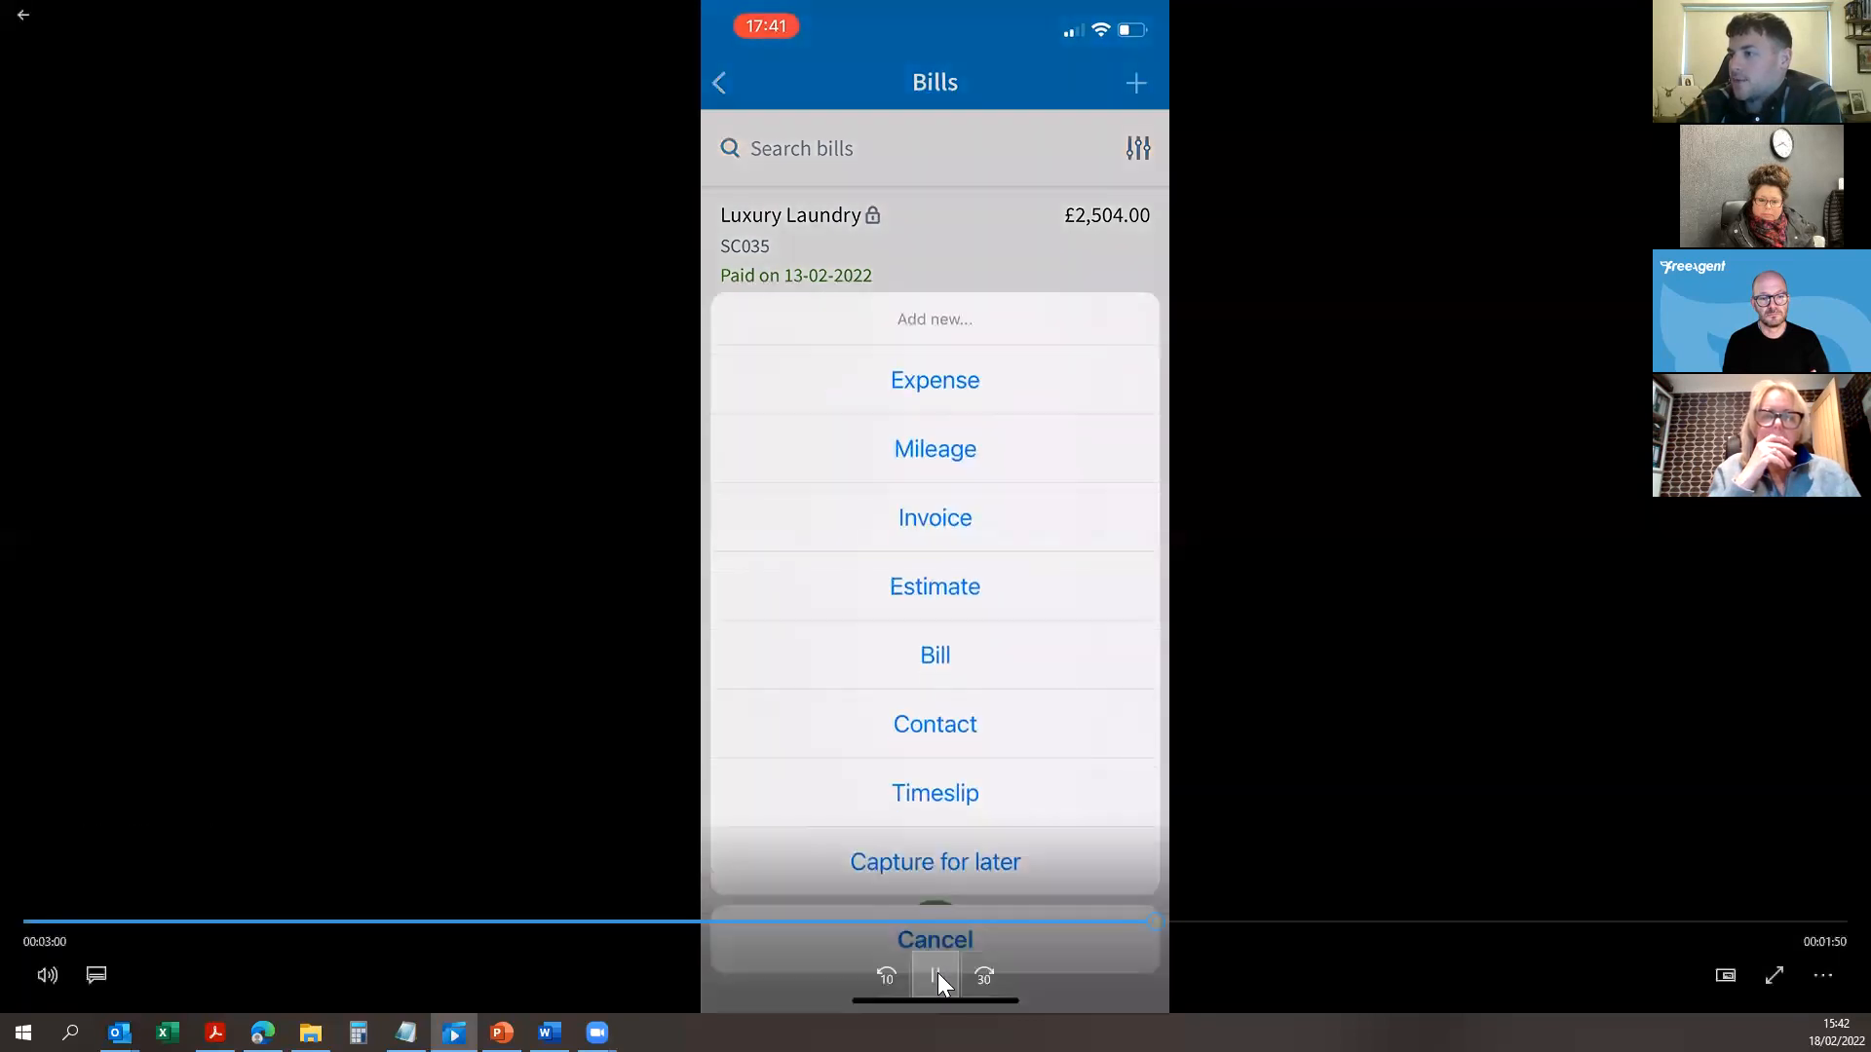
Step: Pause on the Add new options sheet, then play on to the receipt-capture camera
left_click(938, 972)
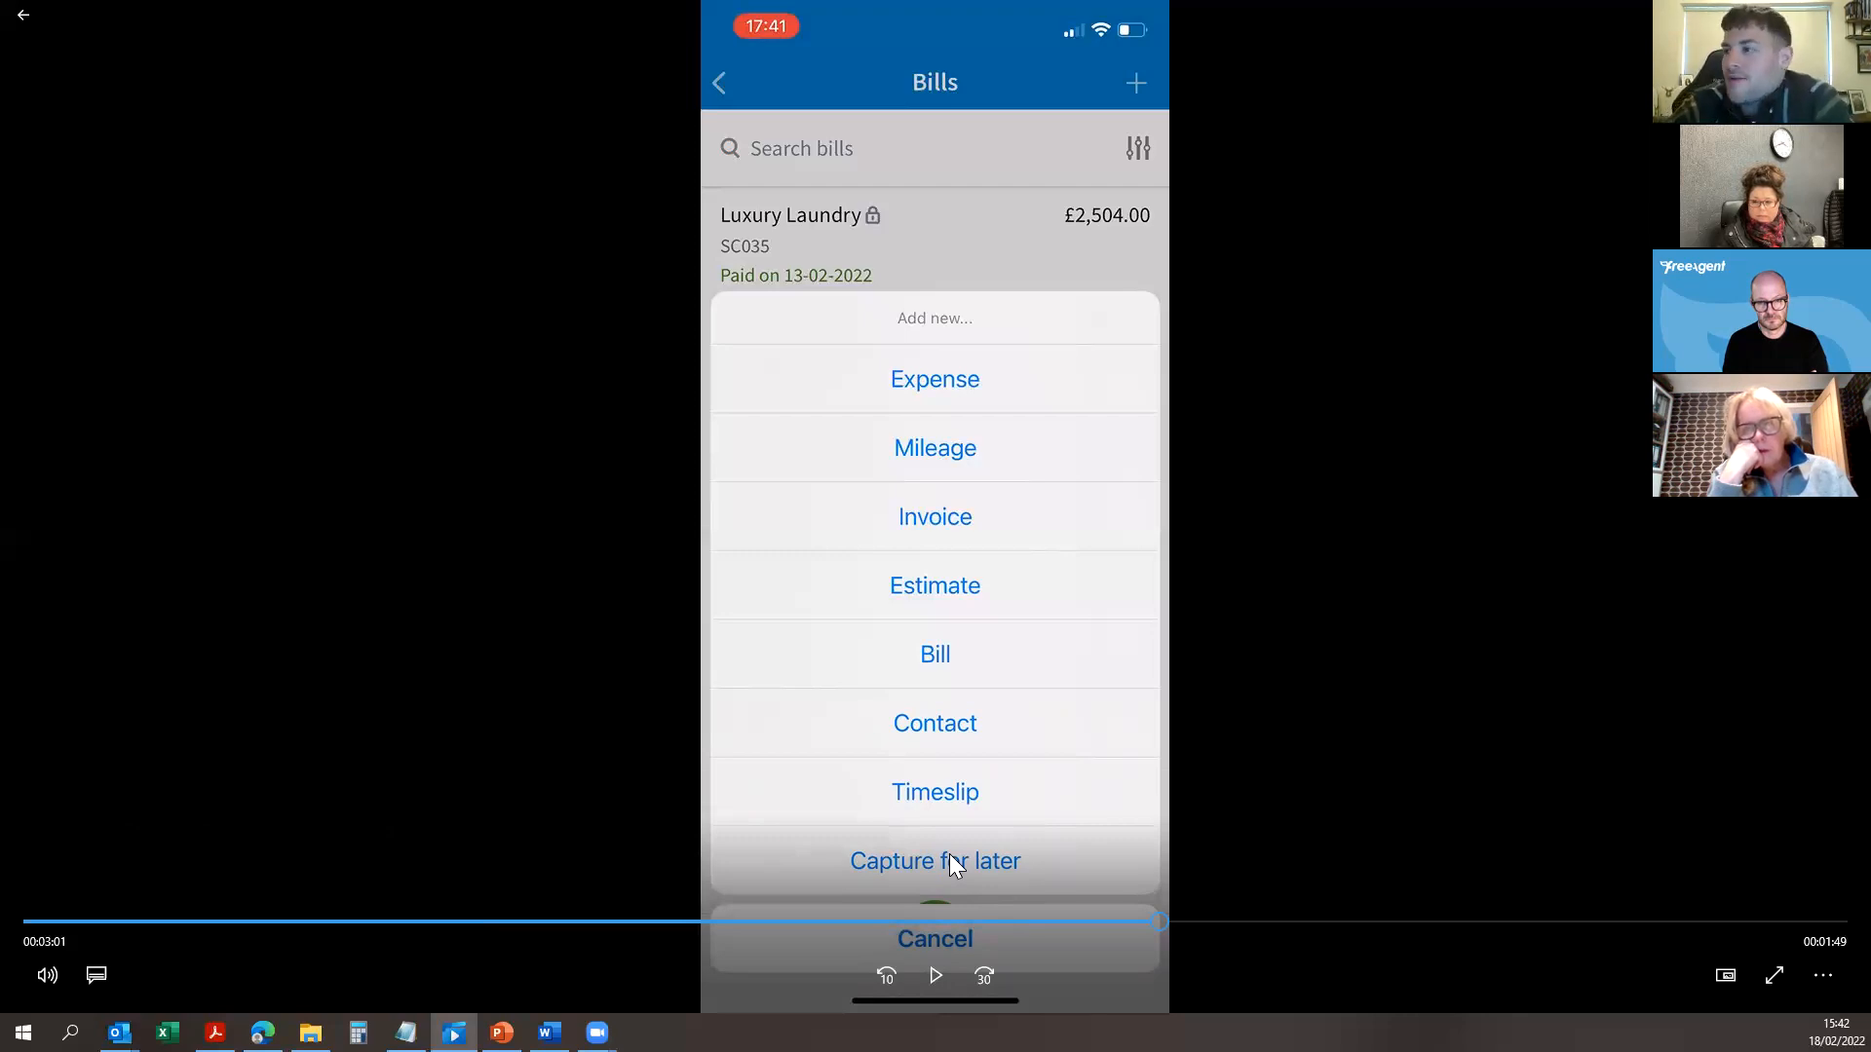
left_click(938, 988)
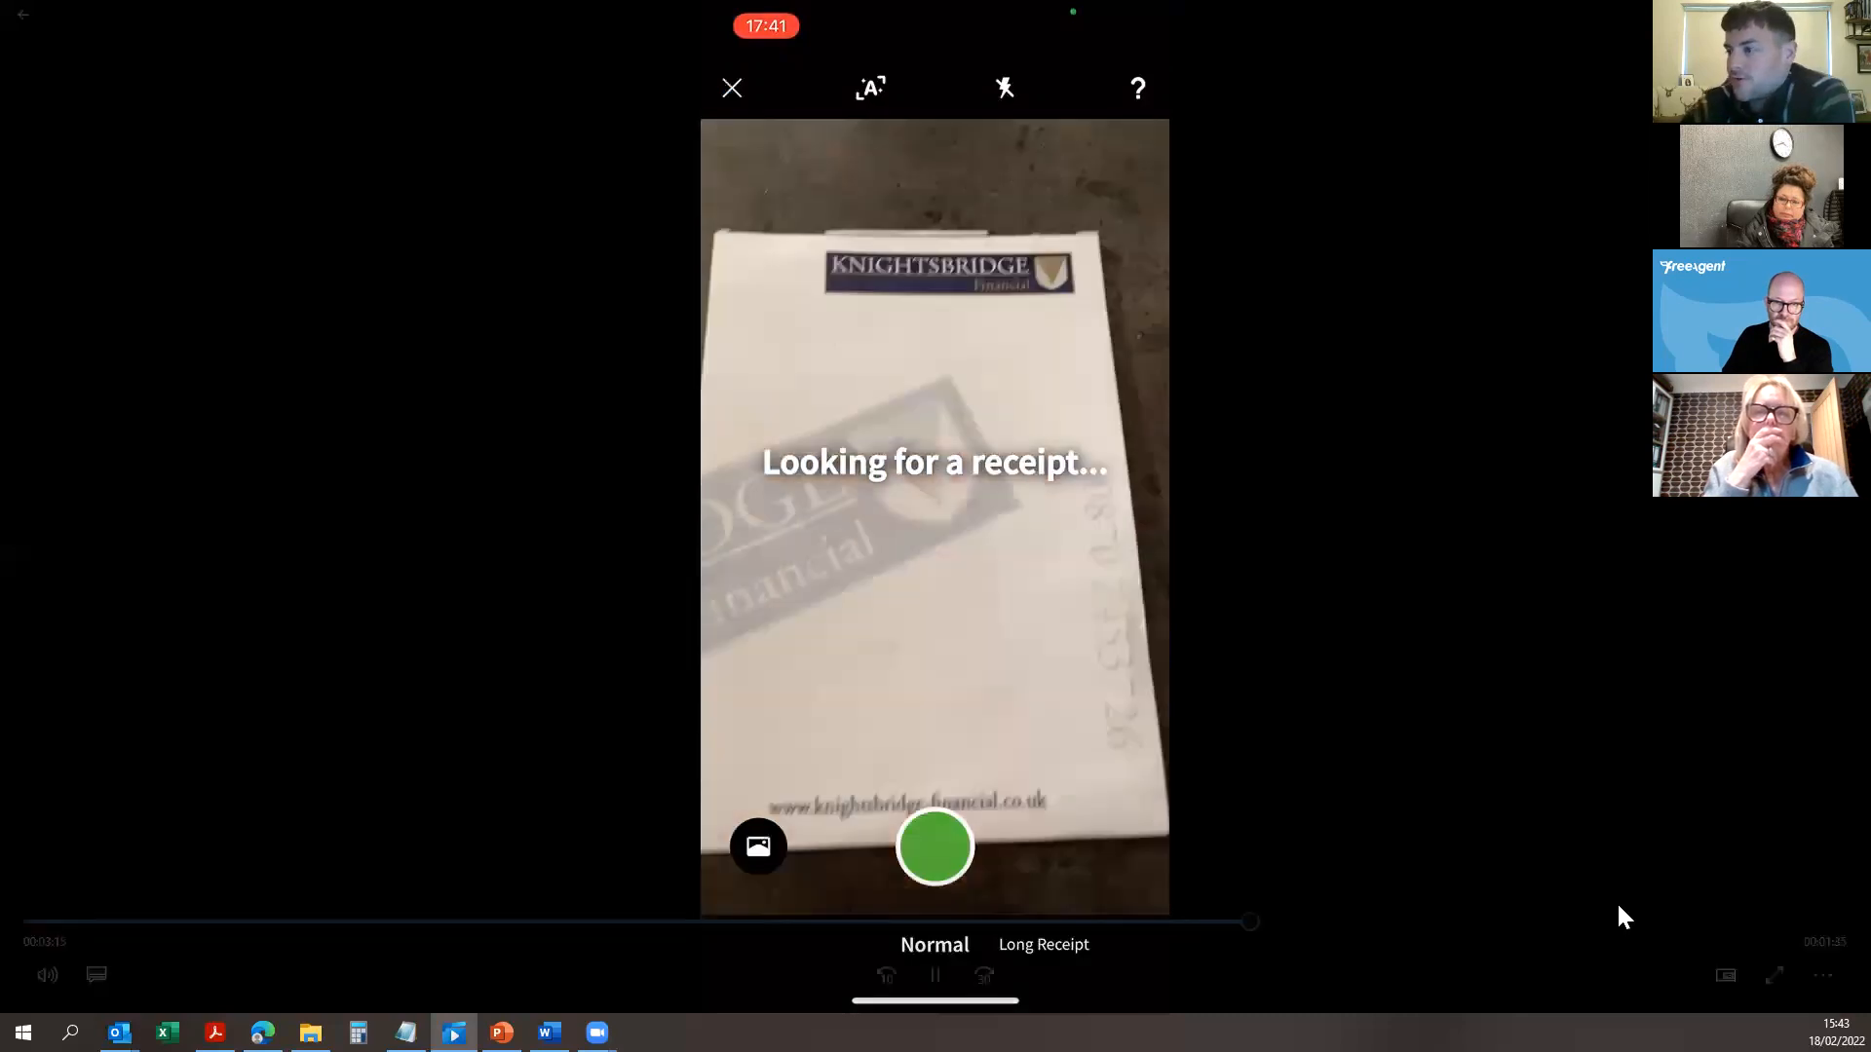
Step: Pause the video on the receipt camera view, then resume until the Add new sheet reappears
left_click(949, 963)
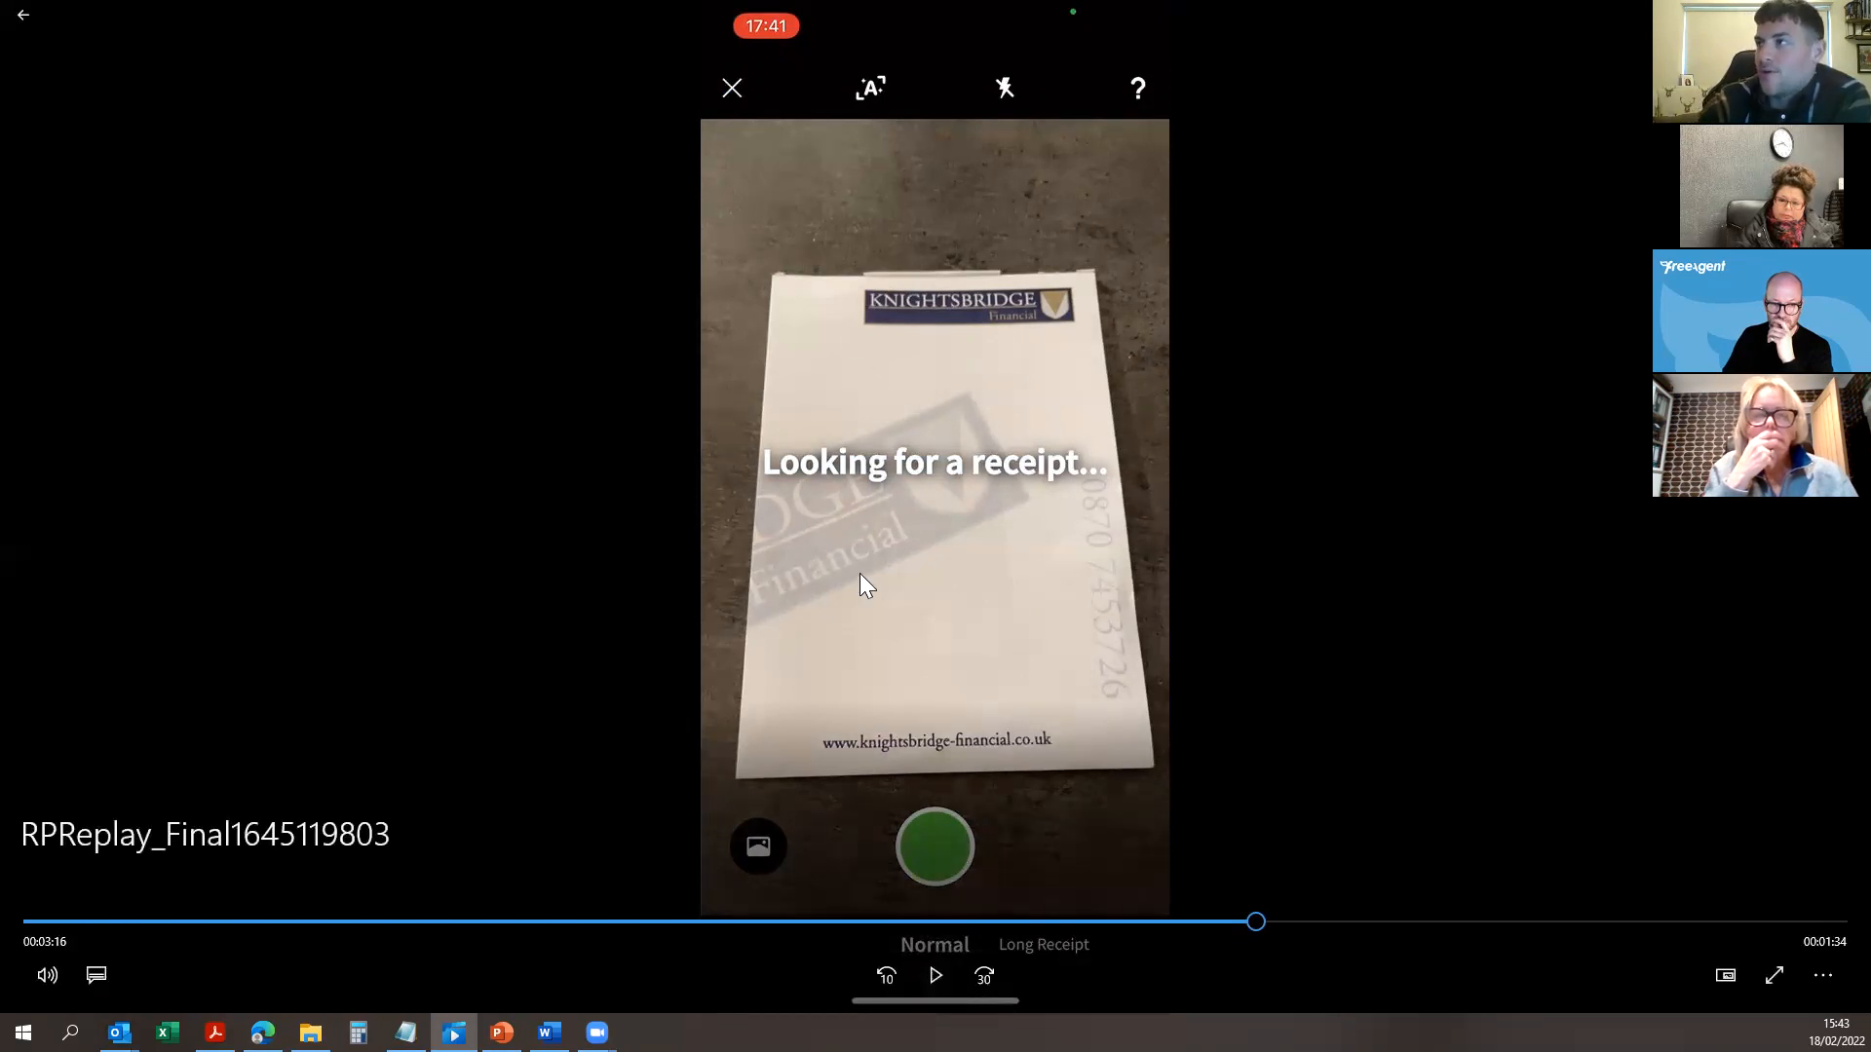
left_click(931, 979)
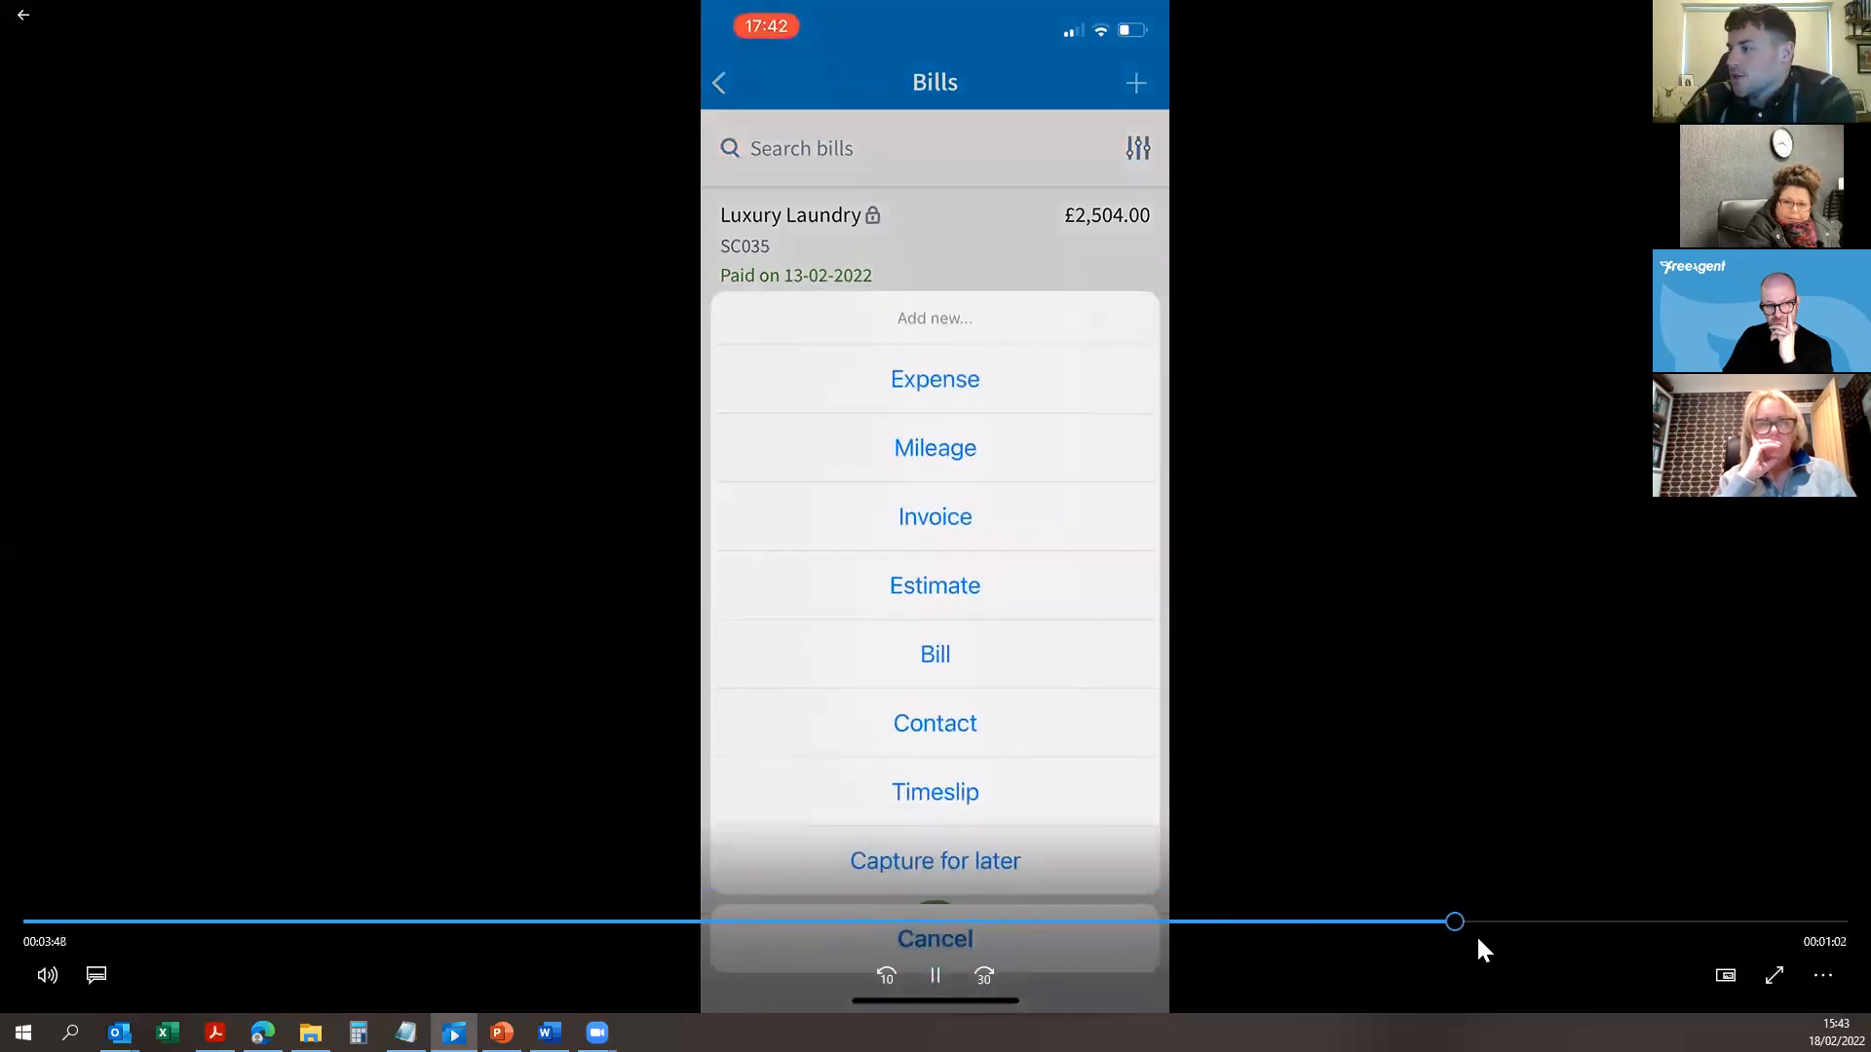
Step: Skip the video to the Gracie Printing Ltd draft invoice, pause it, and return to Edge
left_click_drag(1482, 925, 1785, 951)
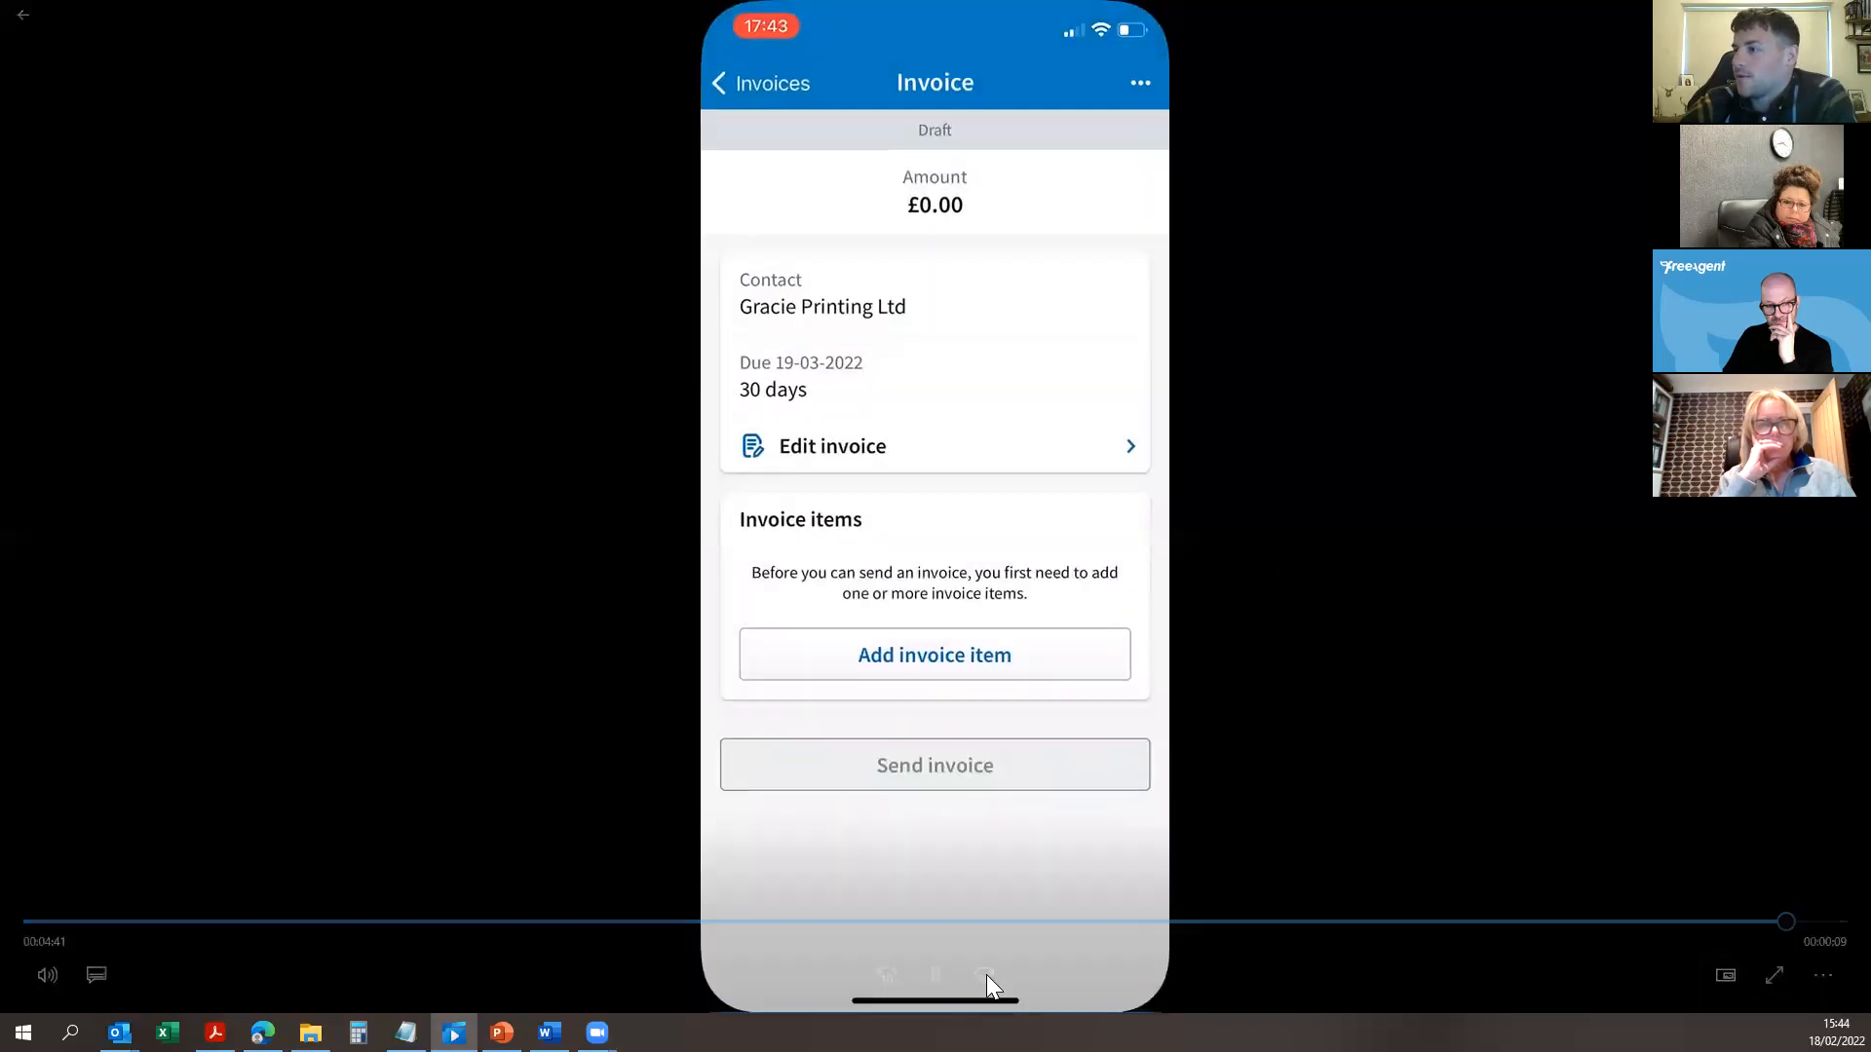
left_click(935, 974)
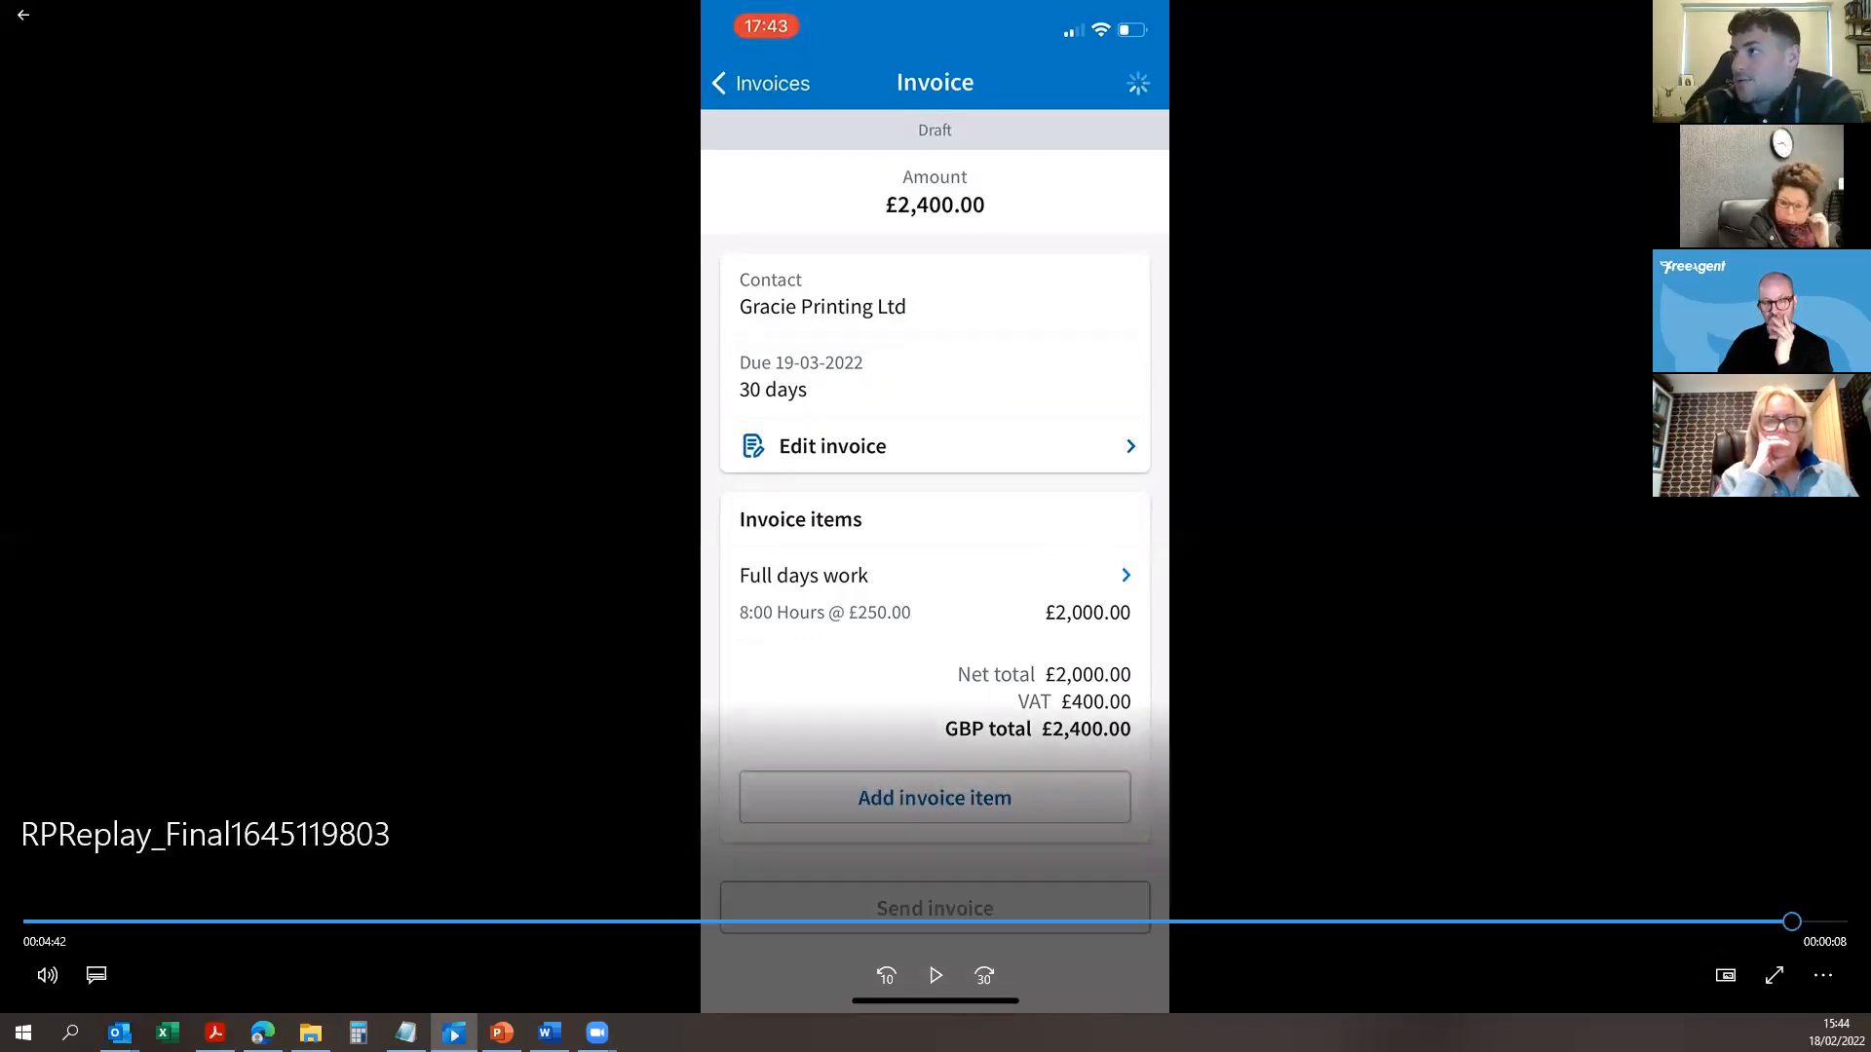
key("alt+Tab")
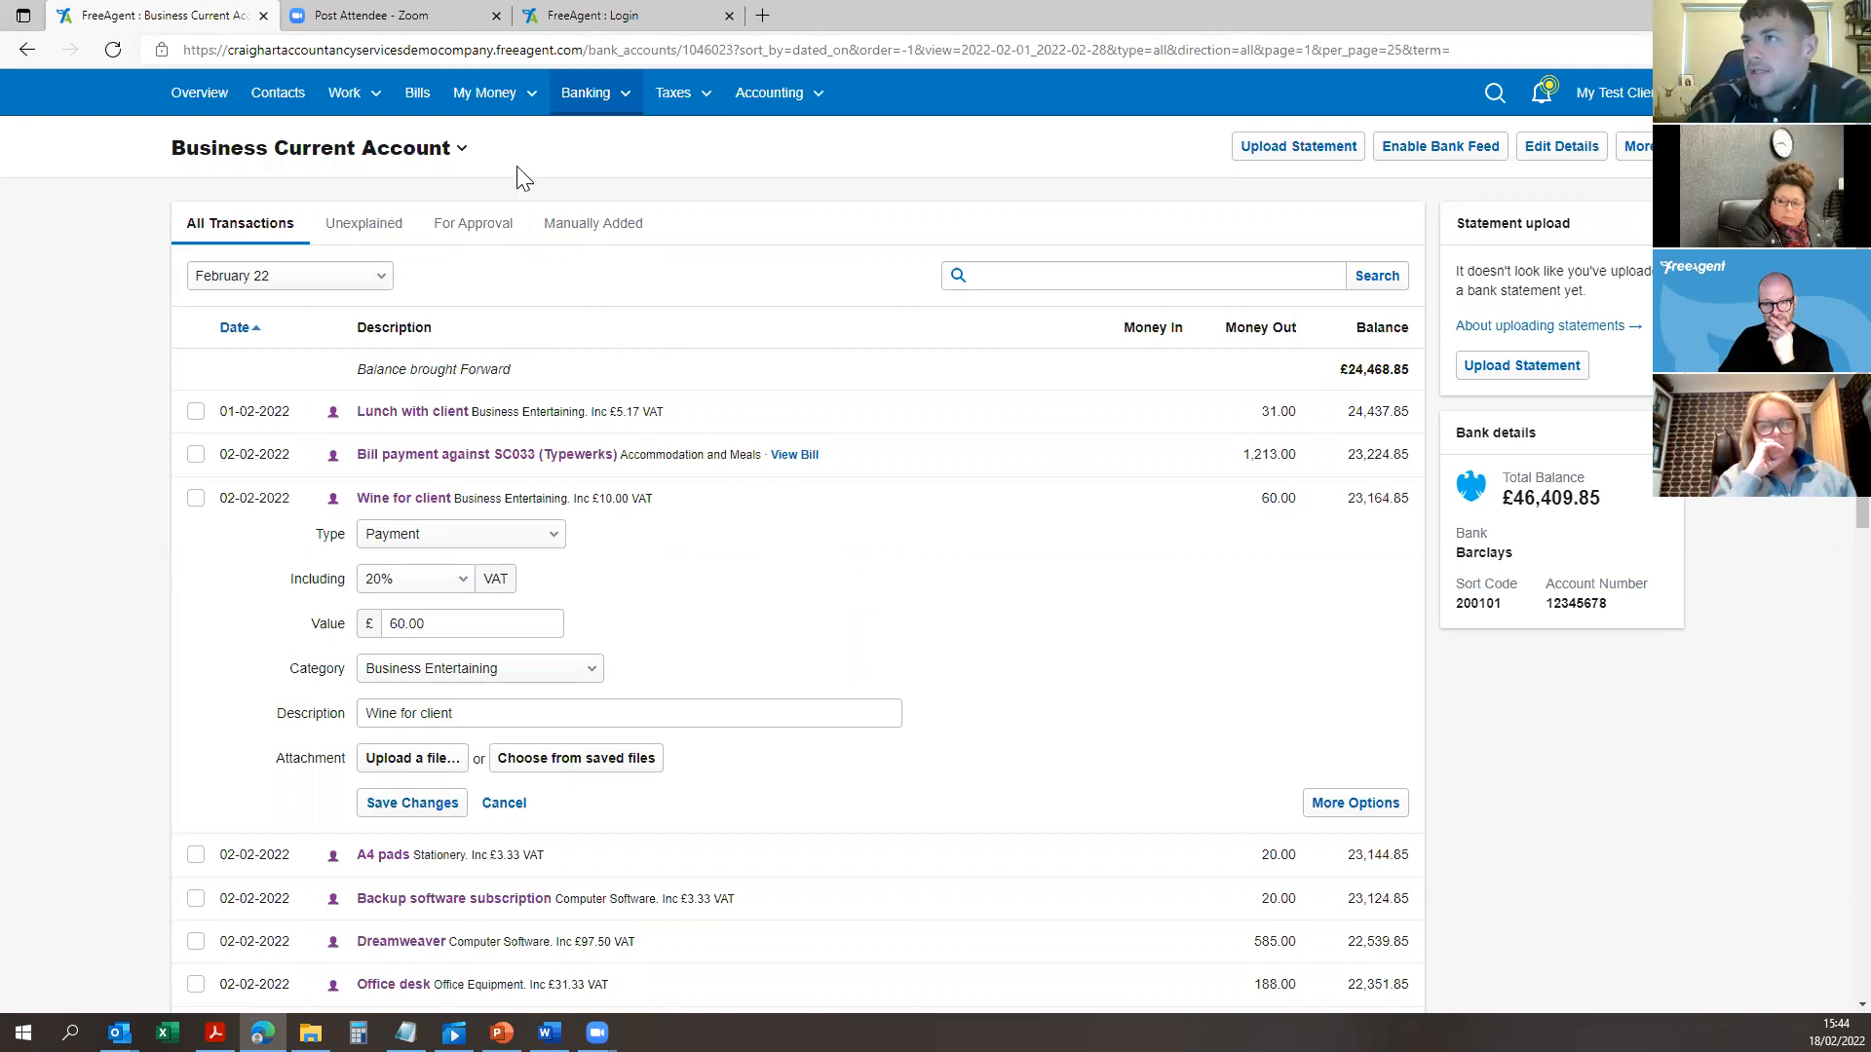
Step: Show the Bills page listing the nine paid bills from the last 3 months
left_click(417, 92)
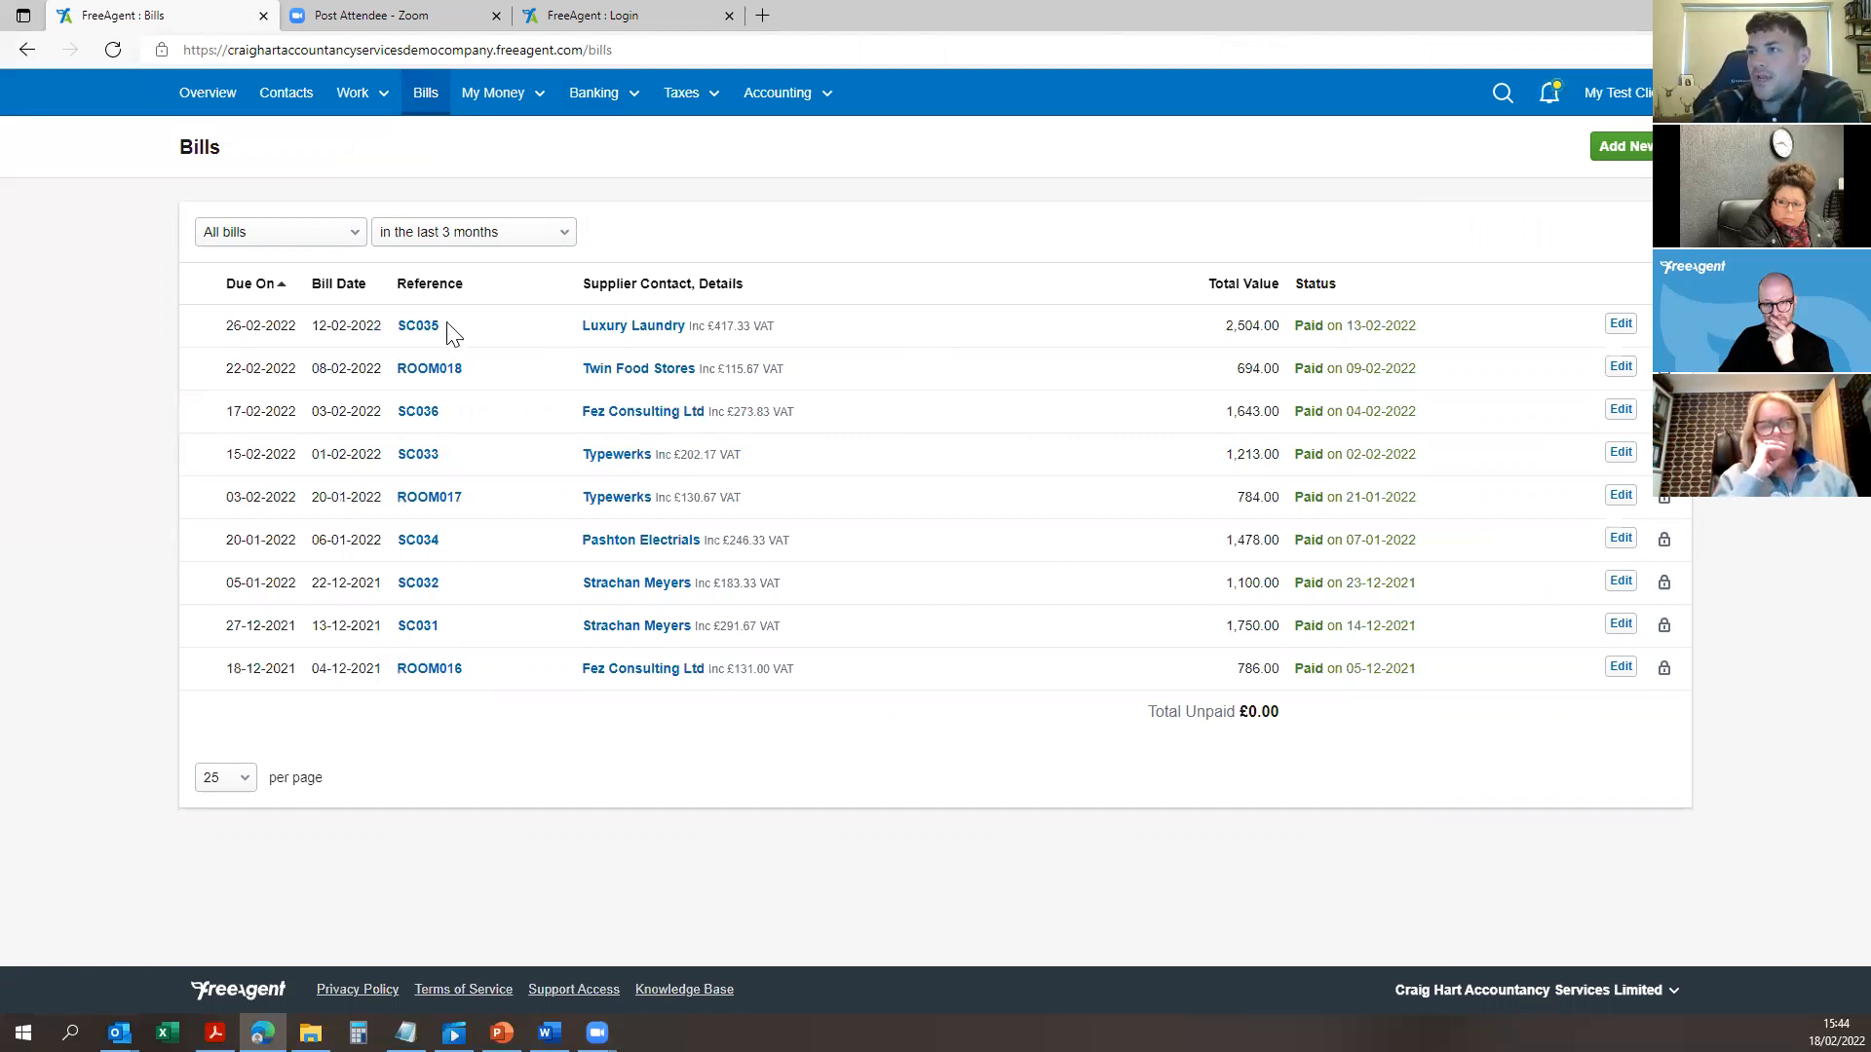
Step: Start a new bill, keep the supplier contact, and enter the reference Invoice 222
left_click(1618, 146)
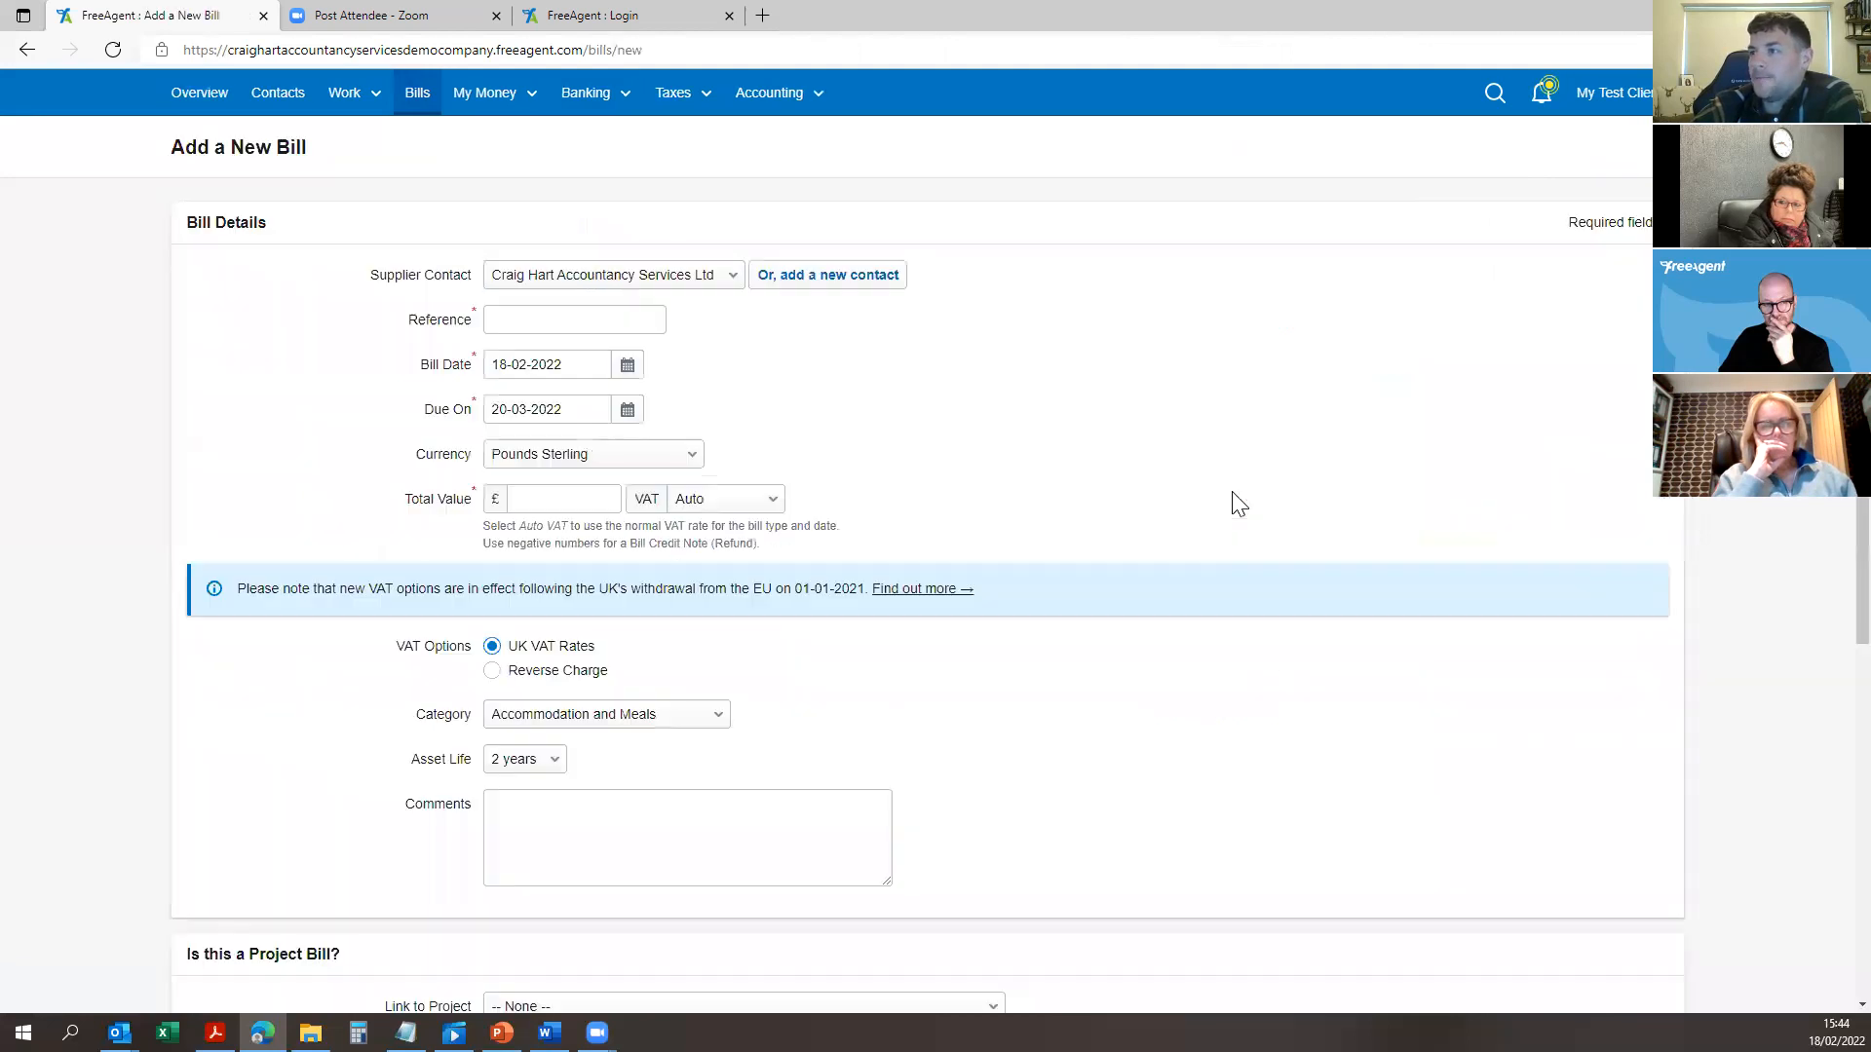
left_click(624, 283)
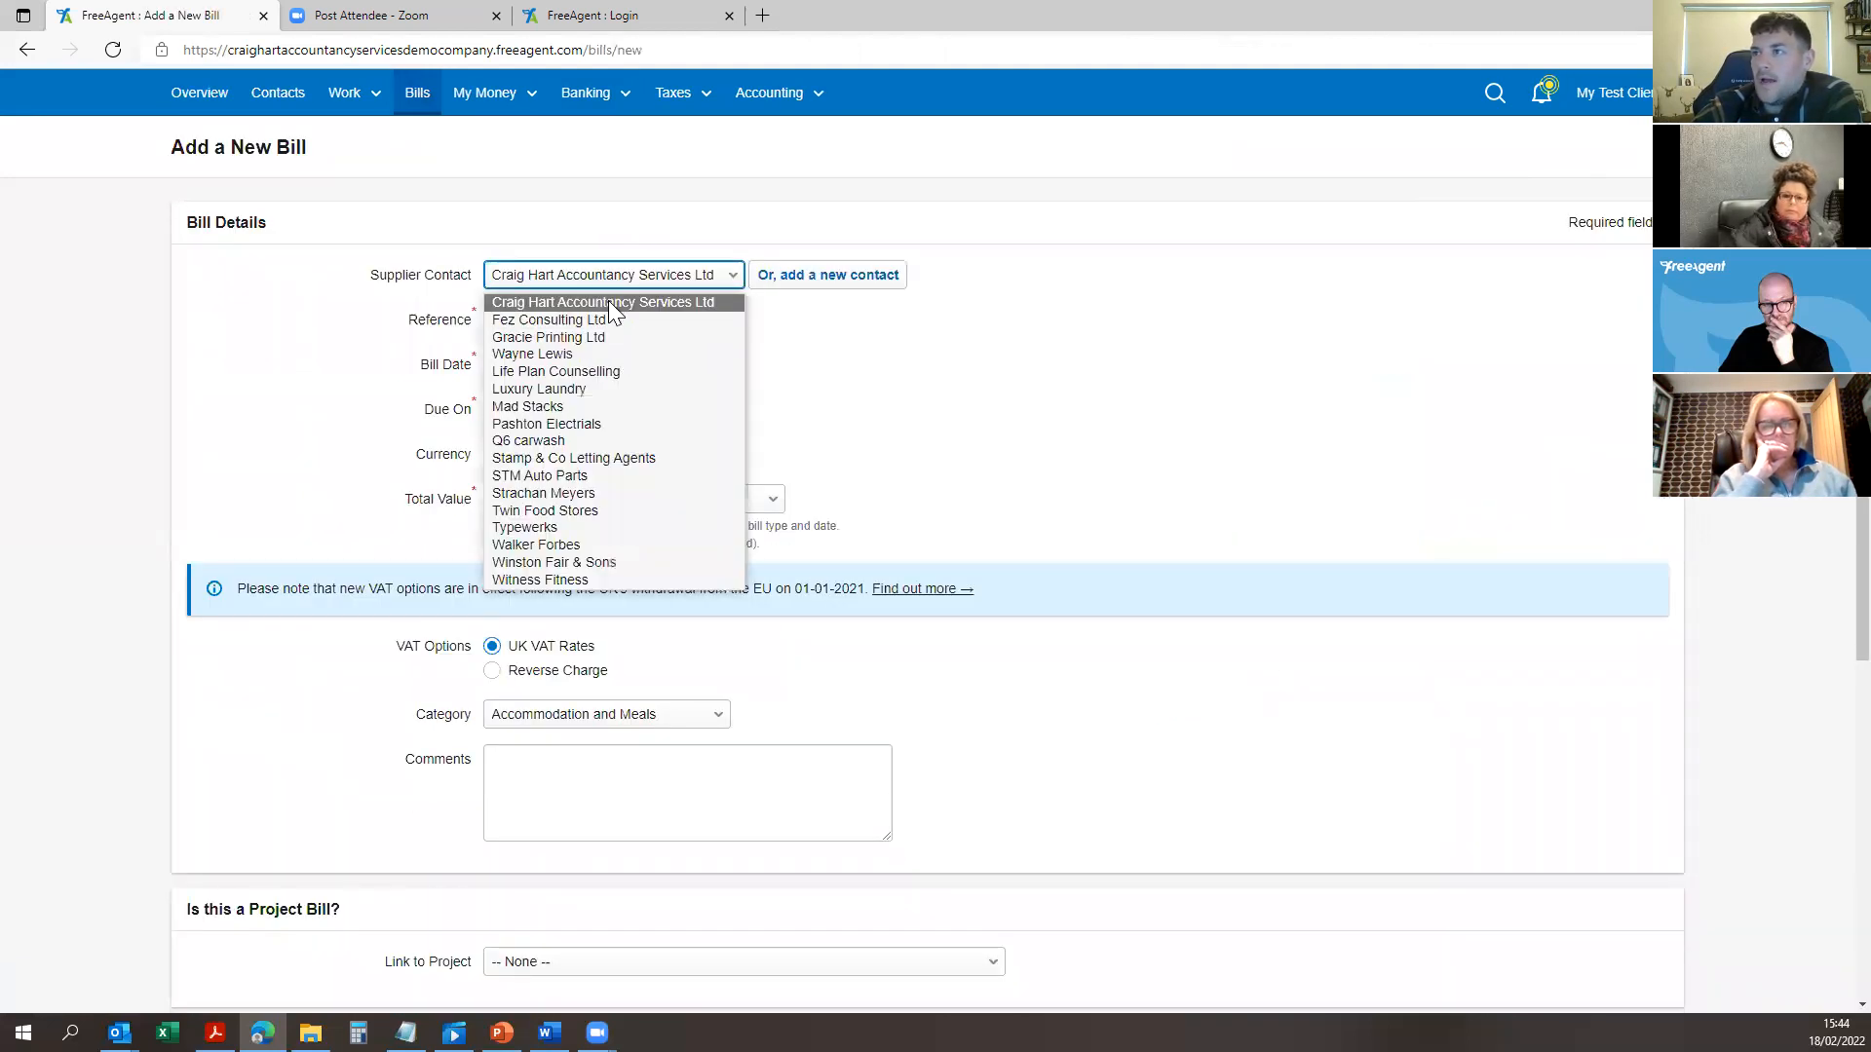
left_click(608, 304)
left_click(547, 322)
left_click(383, 324)
left_click(564, 321)
left_click_drag(1160, 407, 618, 329)
left_click(618, 326)
left_click(614, 350)
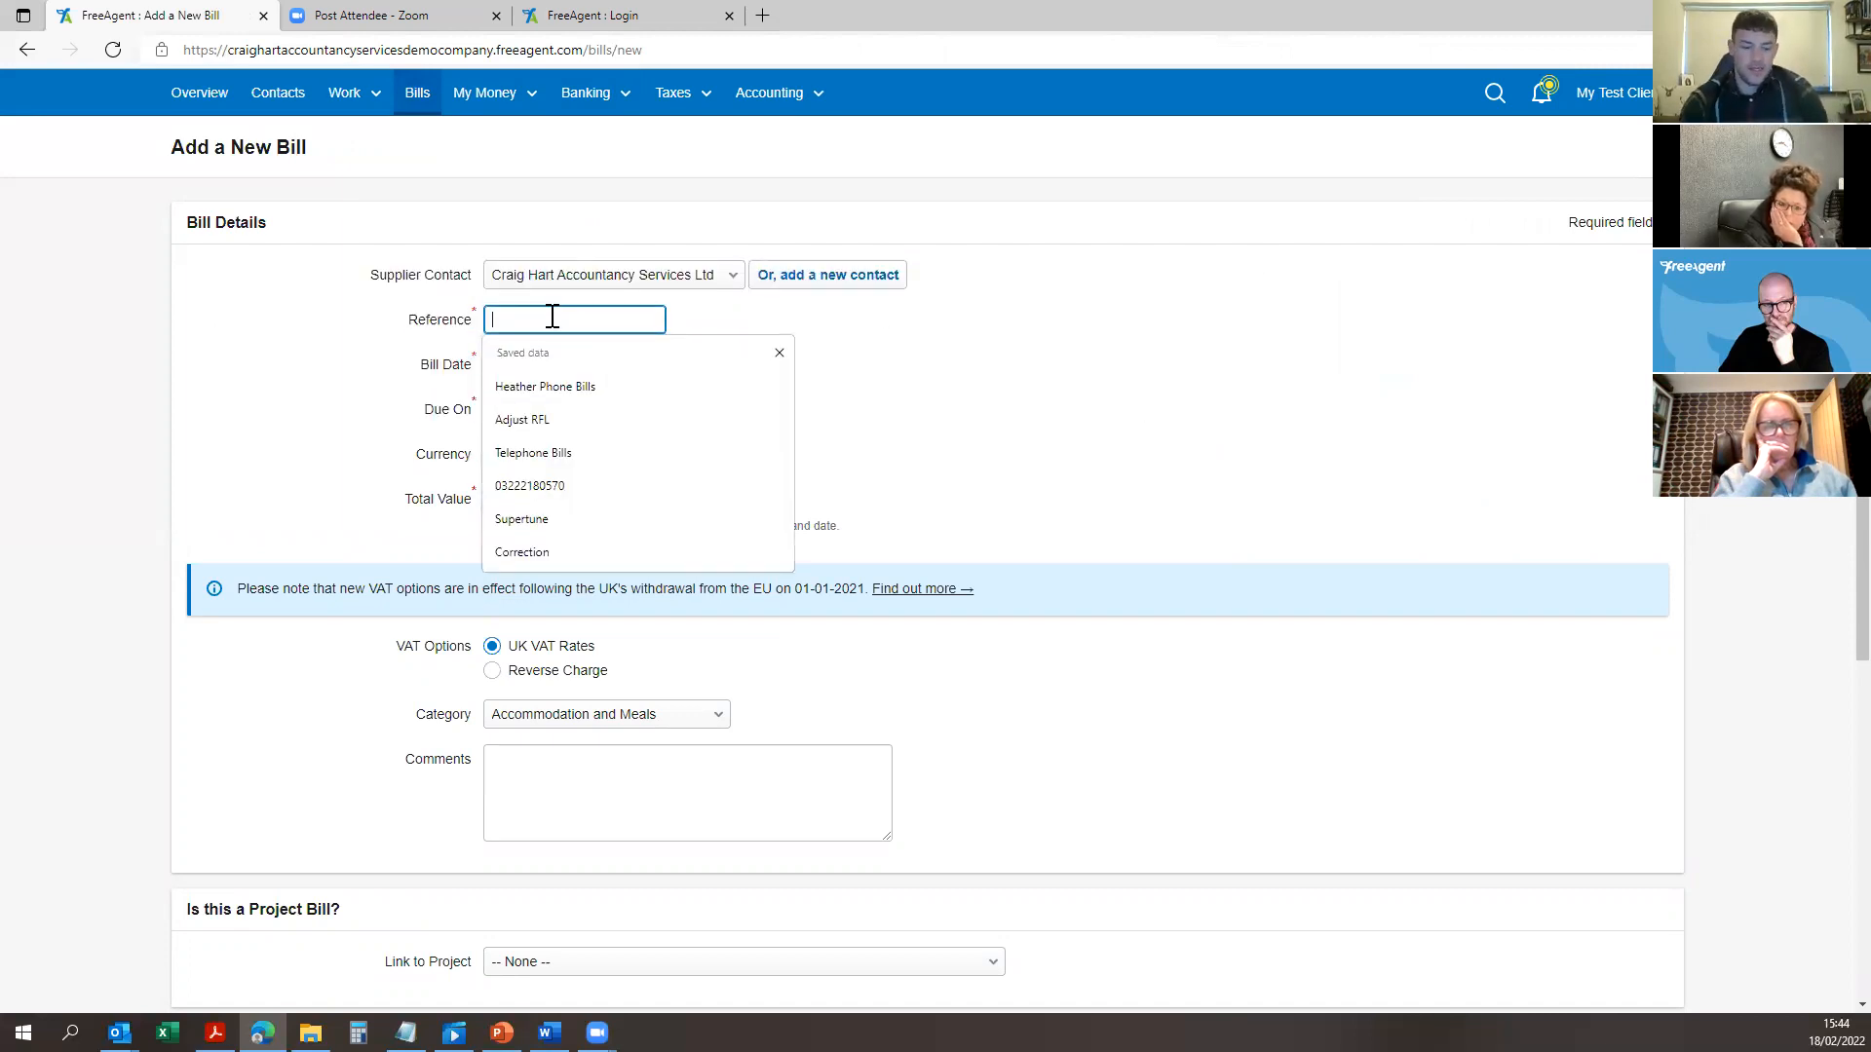
type("Invoice 222")
left_click(742, 352)
left_click_drag(628, 318, 440, 305)
left_click(837, 381)
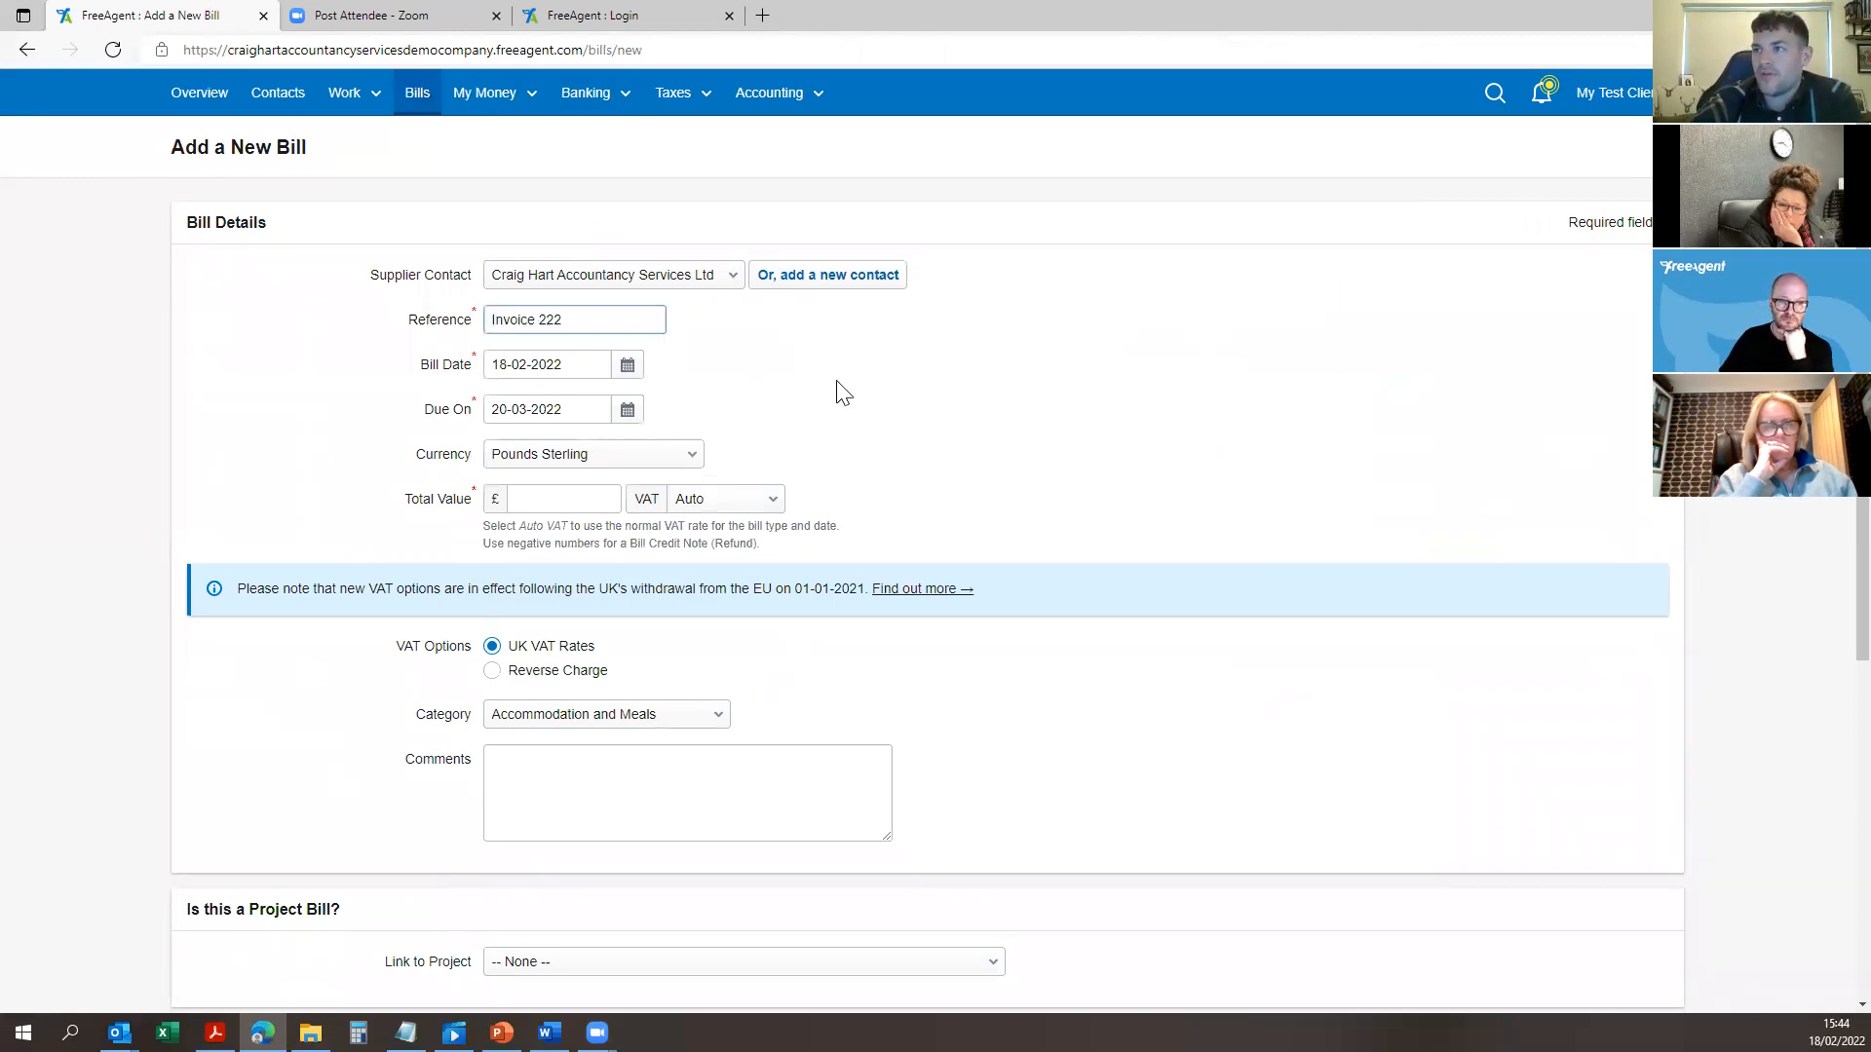
Step: Keep the default bill and due dates and enter a 2500 total at 20% VAT
left_click(625, 365)
left_click(864, 328)
left_click(628, 410)
left_click(910, 397)
left_click(565, 502)
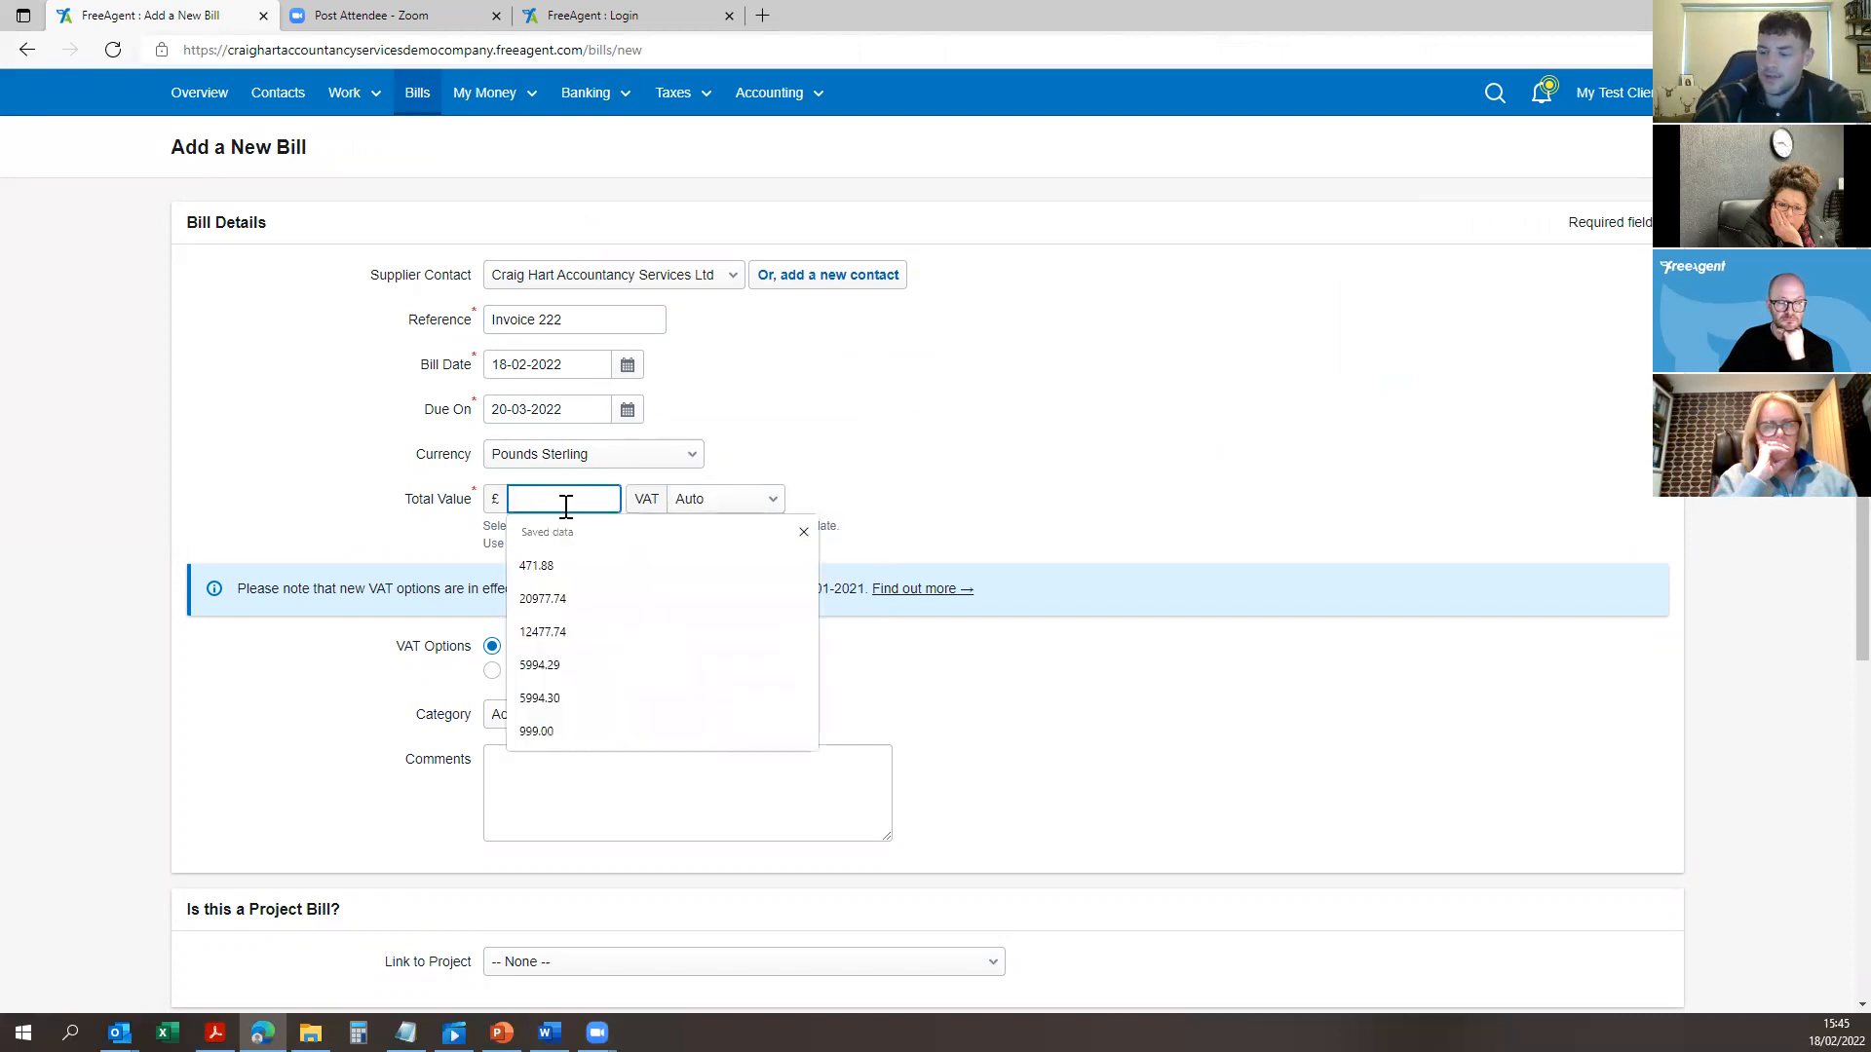
type("2500")
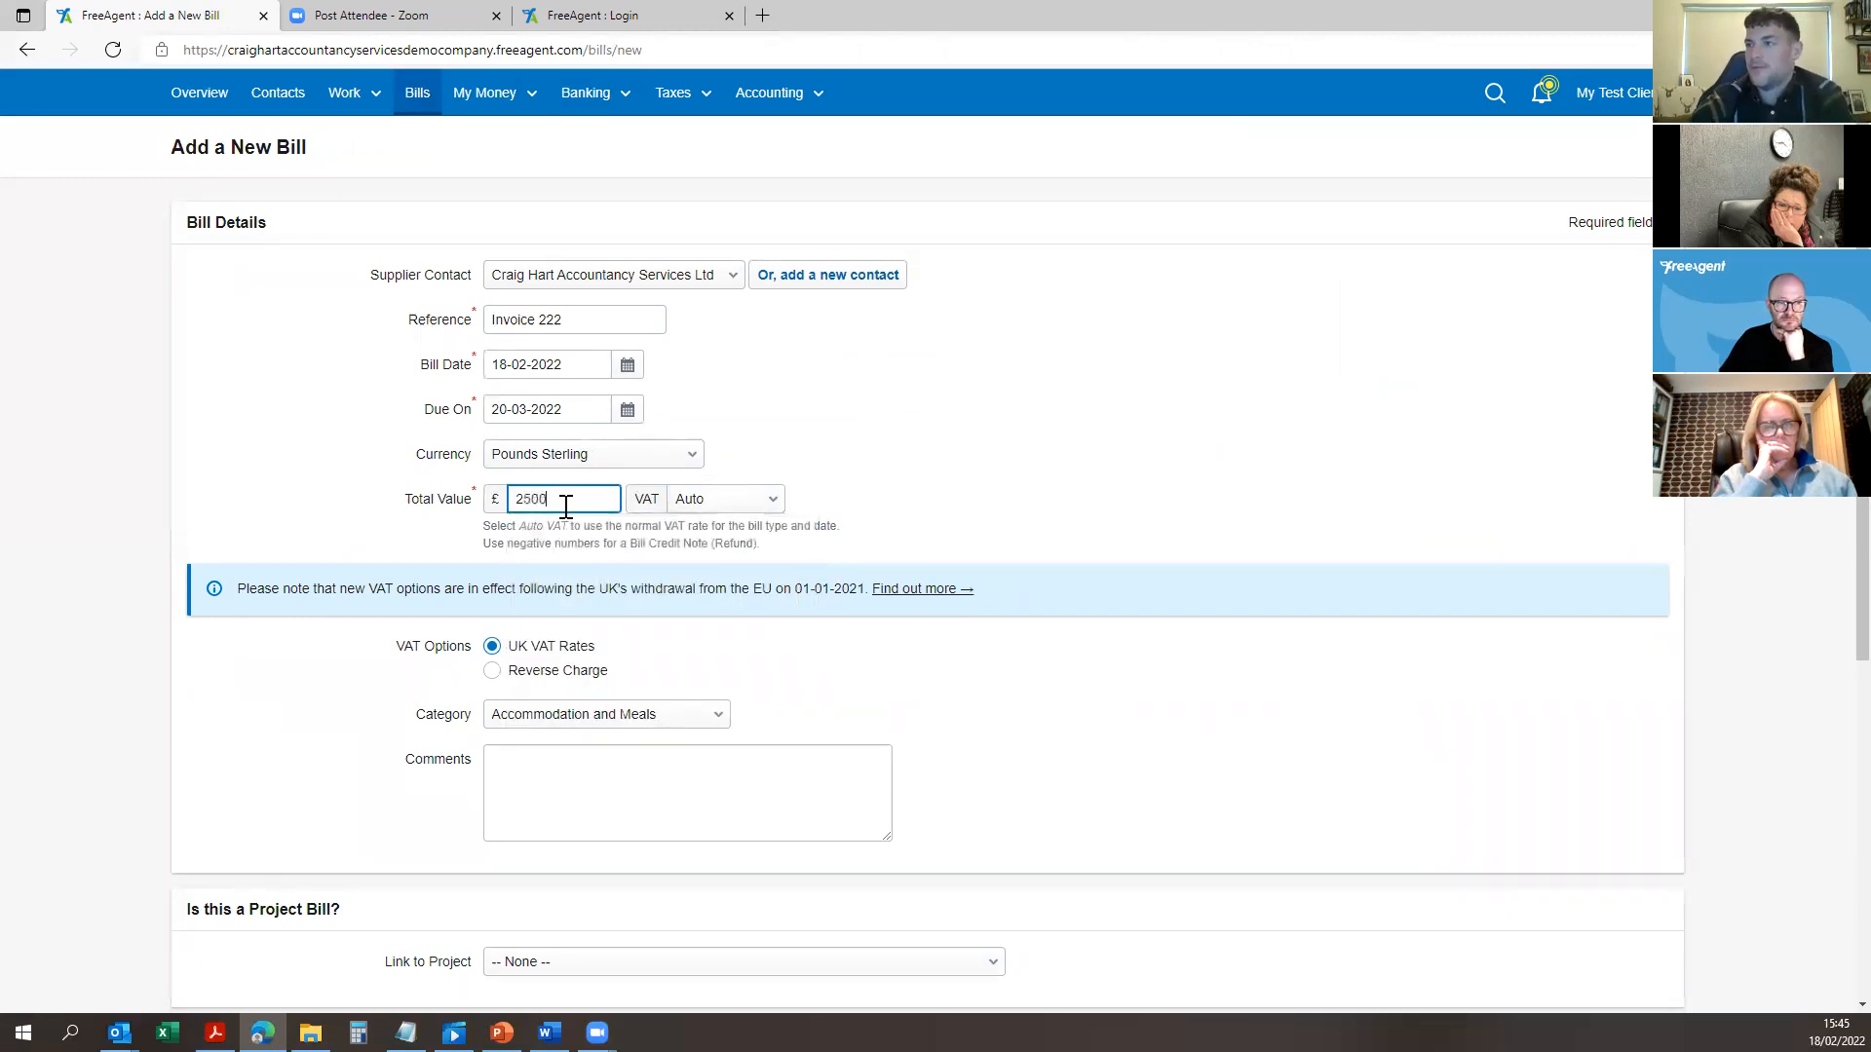
left_click(723, 500)
left_click(740, 538)
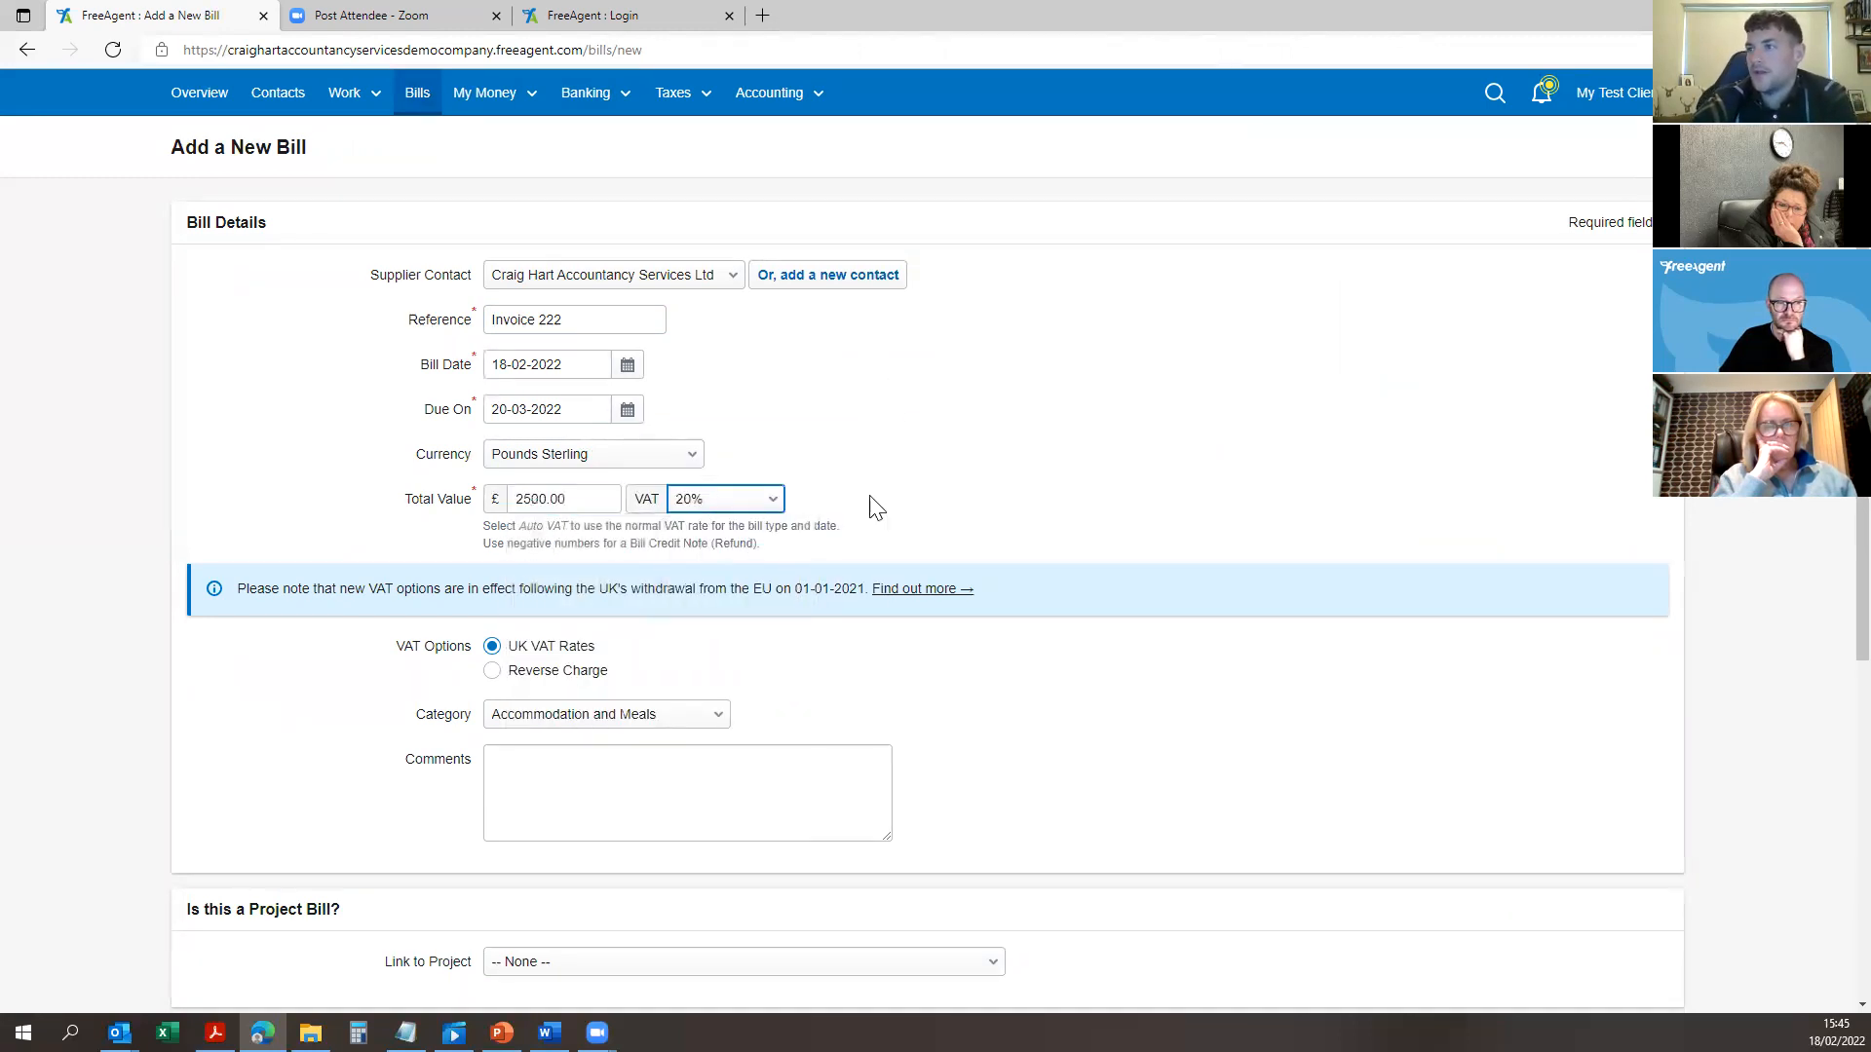
left_click(747, 498)
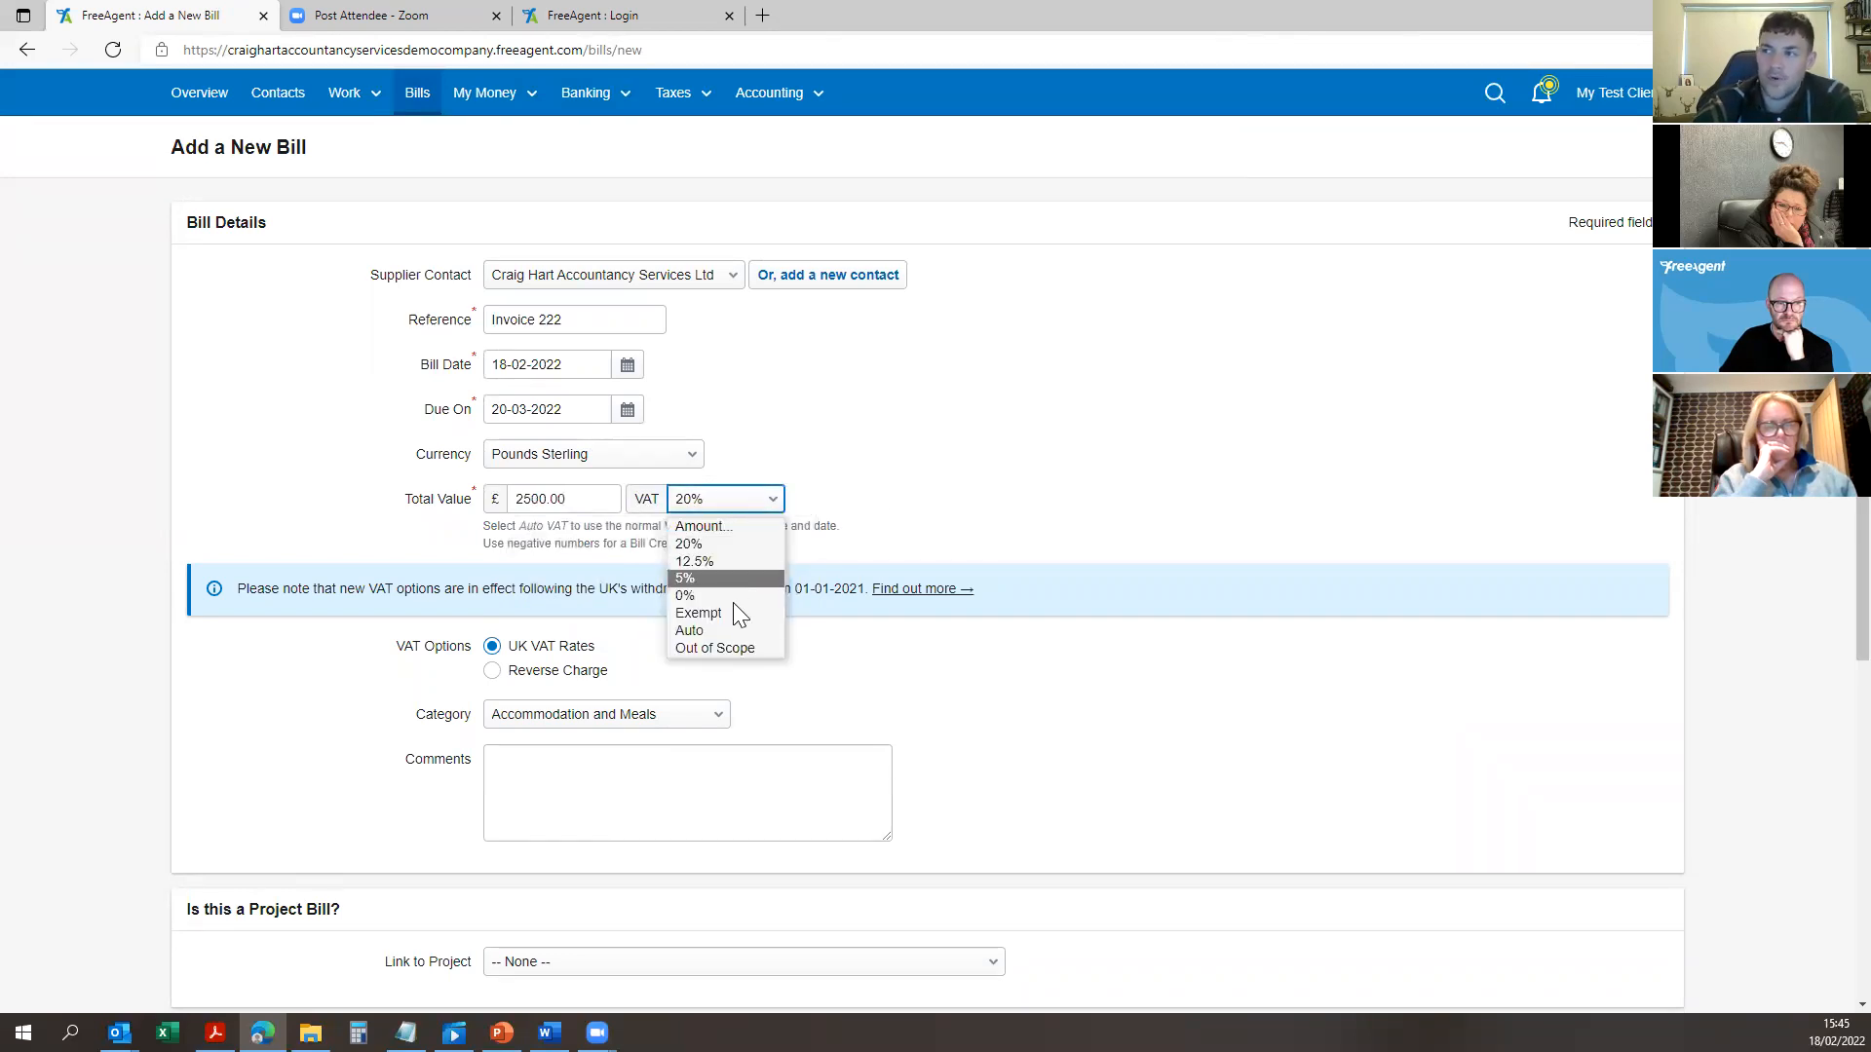
left_click(929, 501)
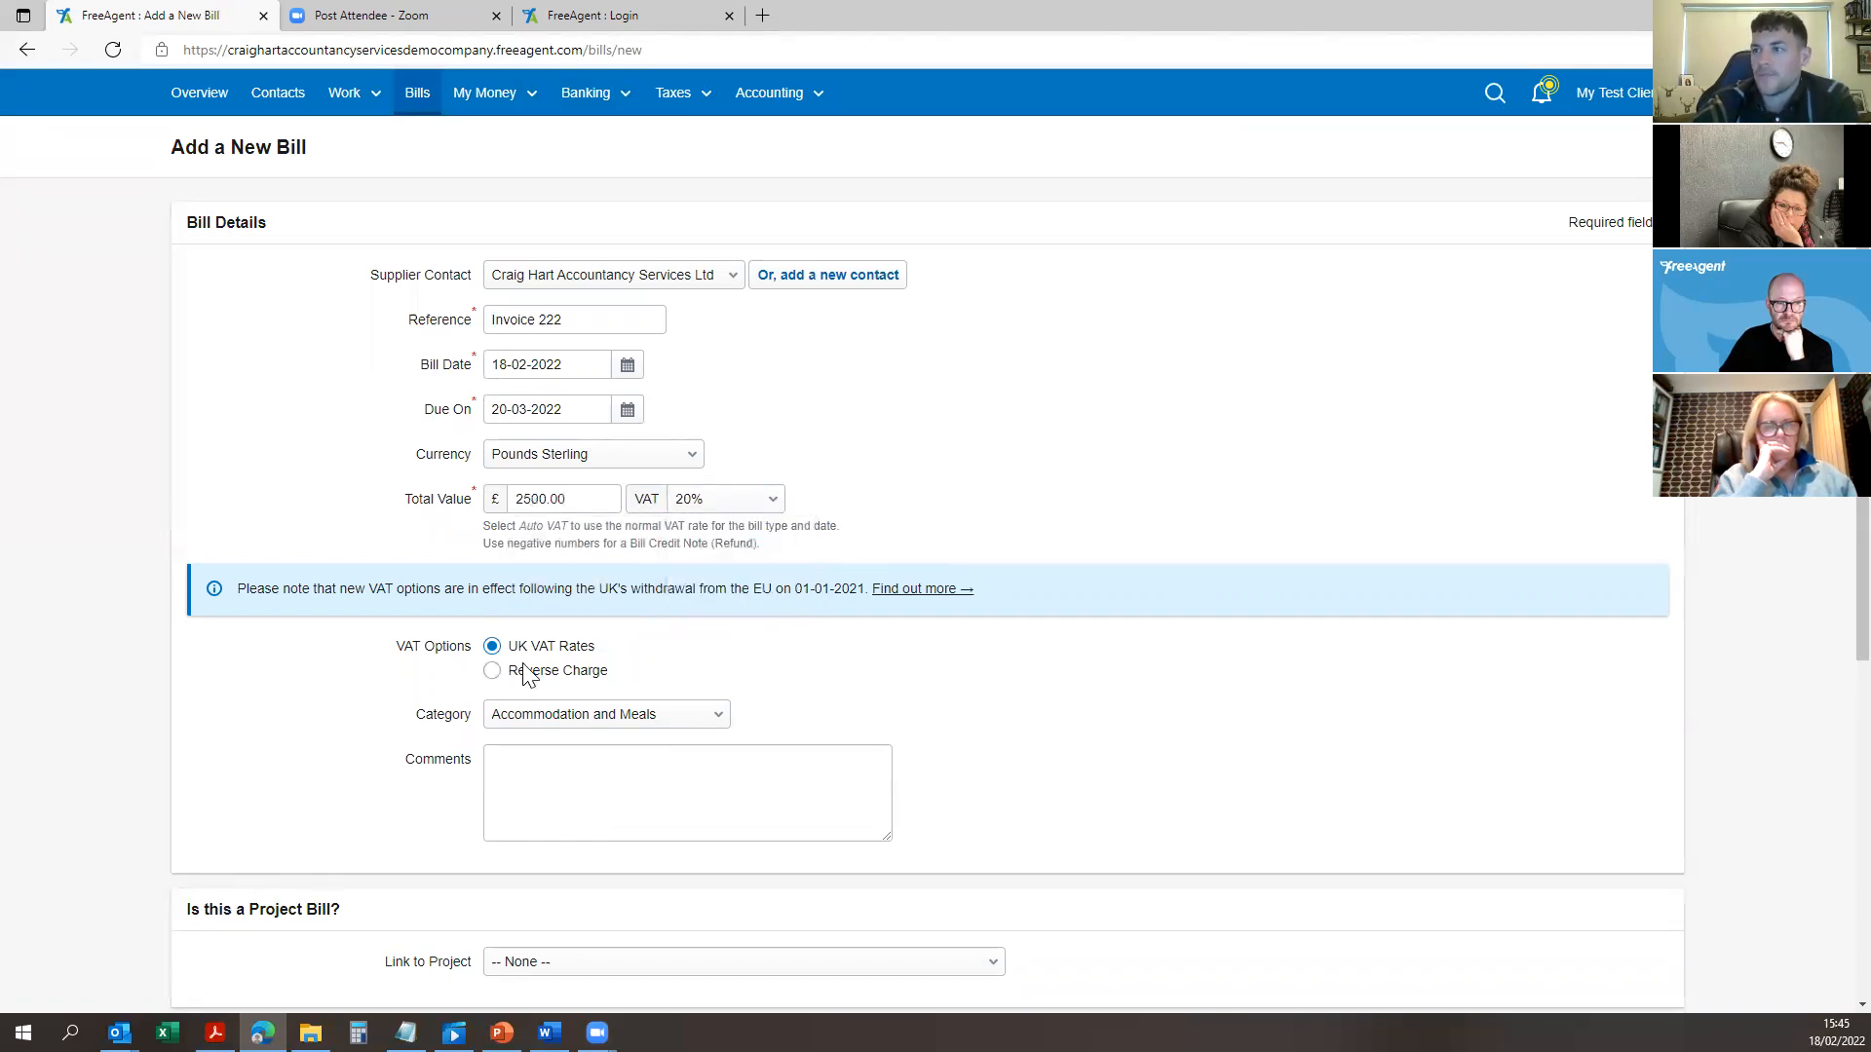
Step: Categorise the bill as Accountancy Fees
left_click(617, 715)
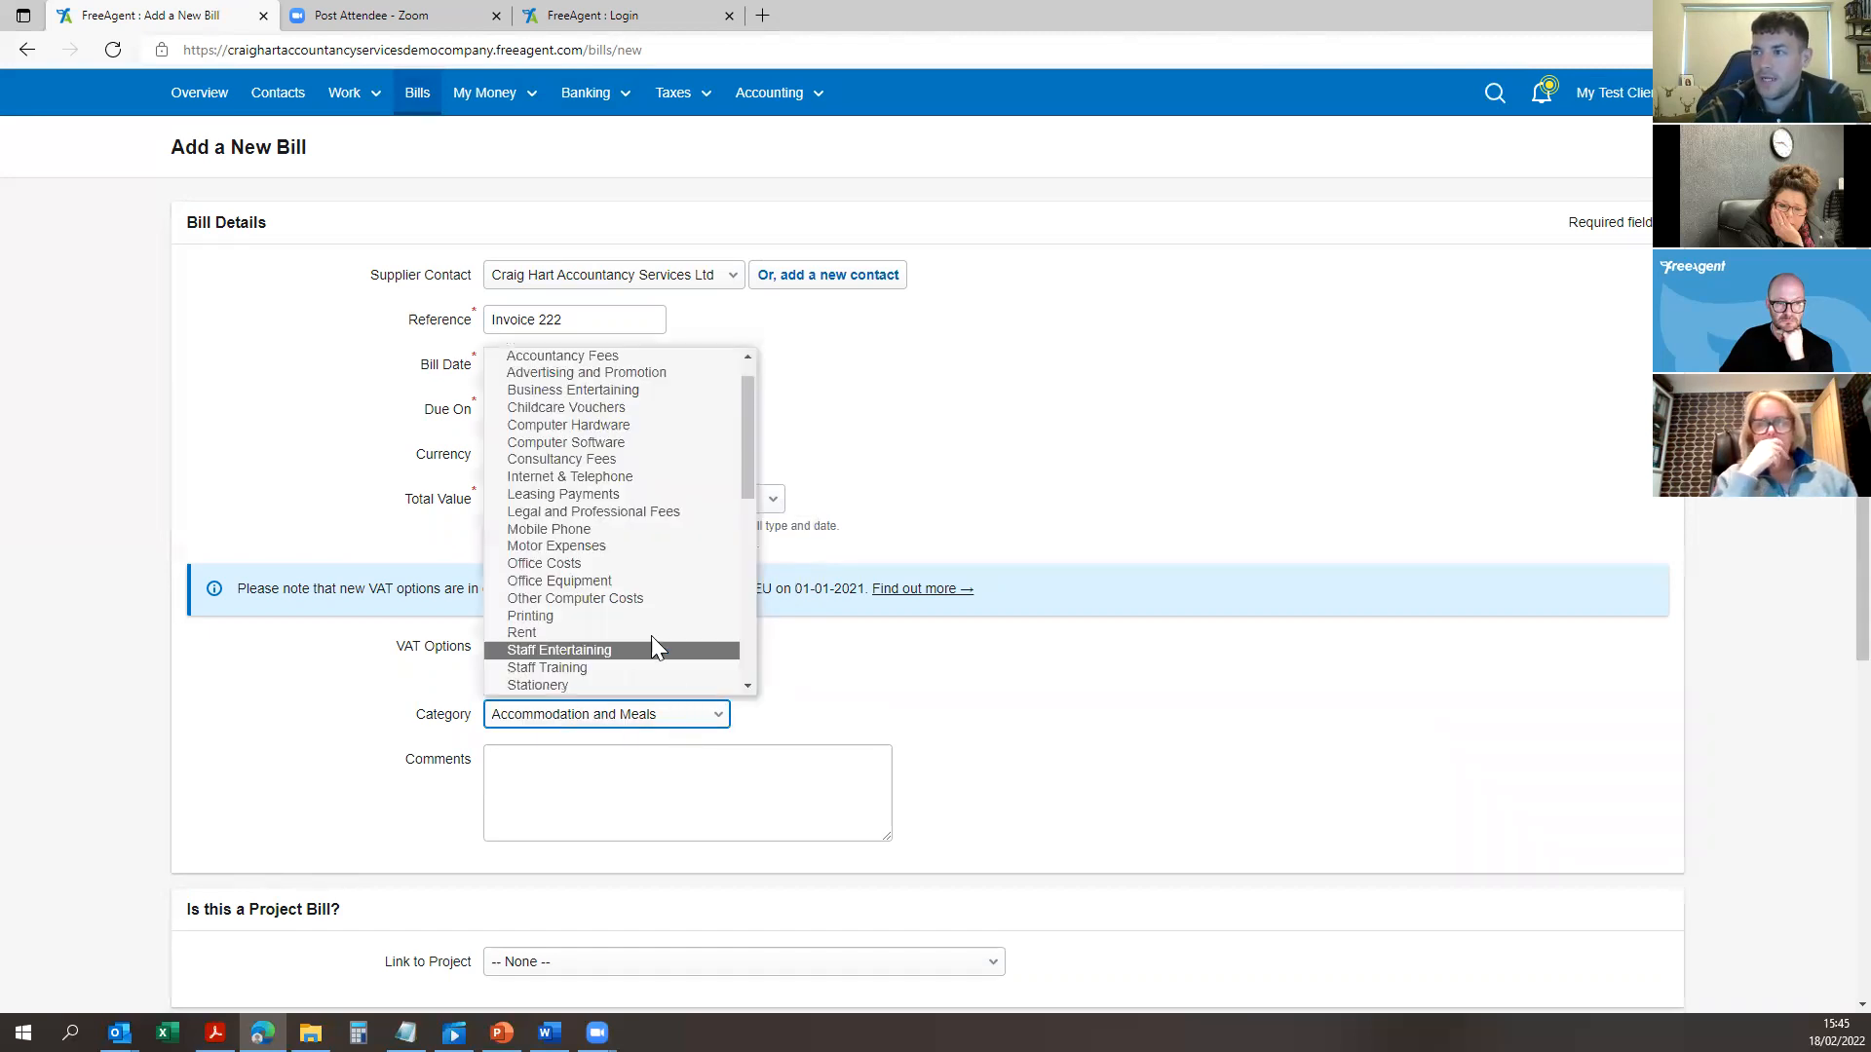
scroll(645, 540, "down", 3)
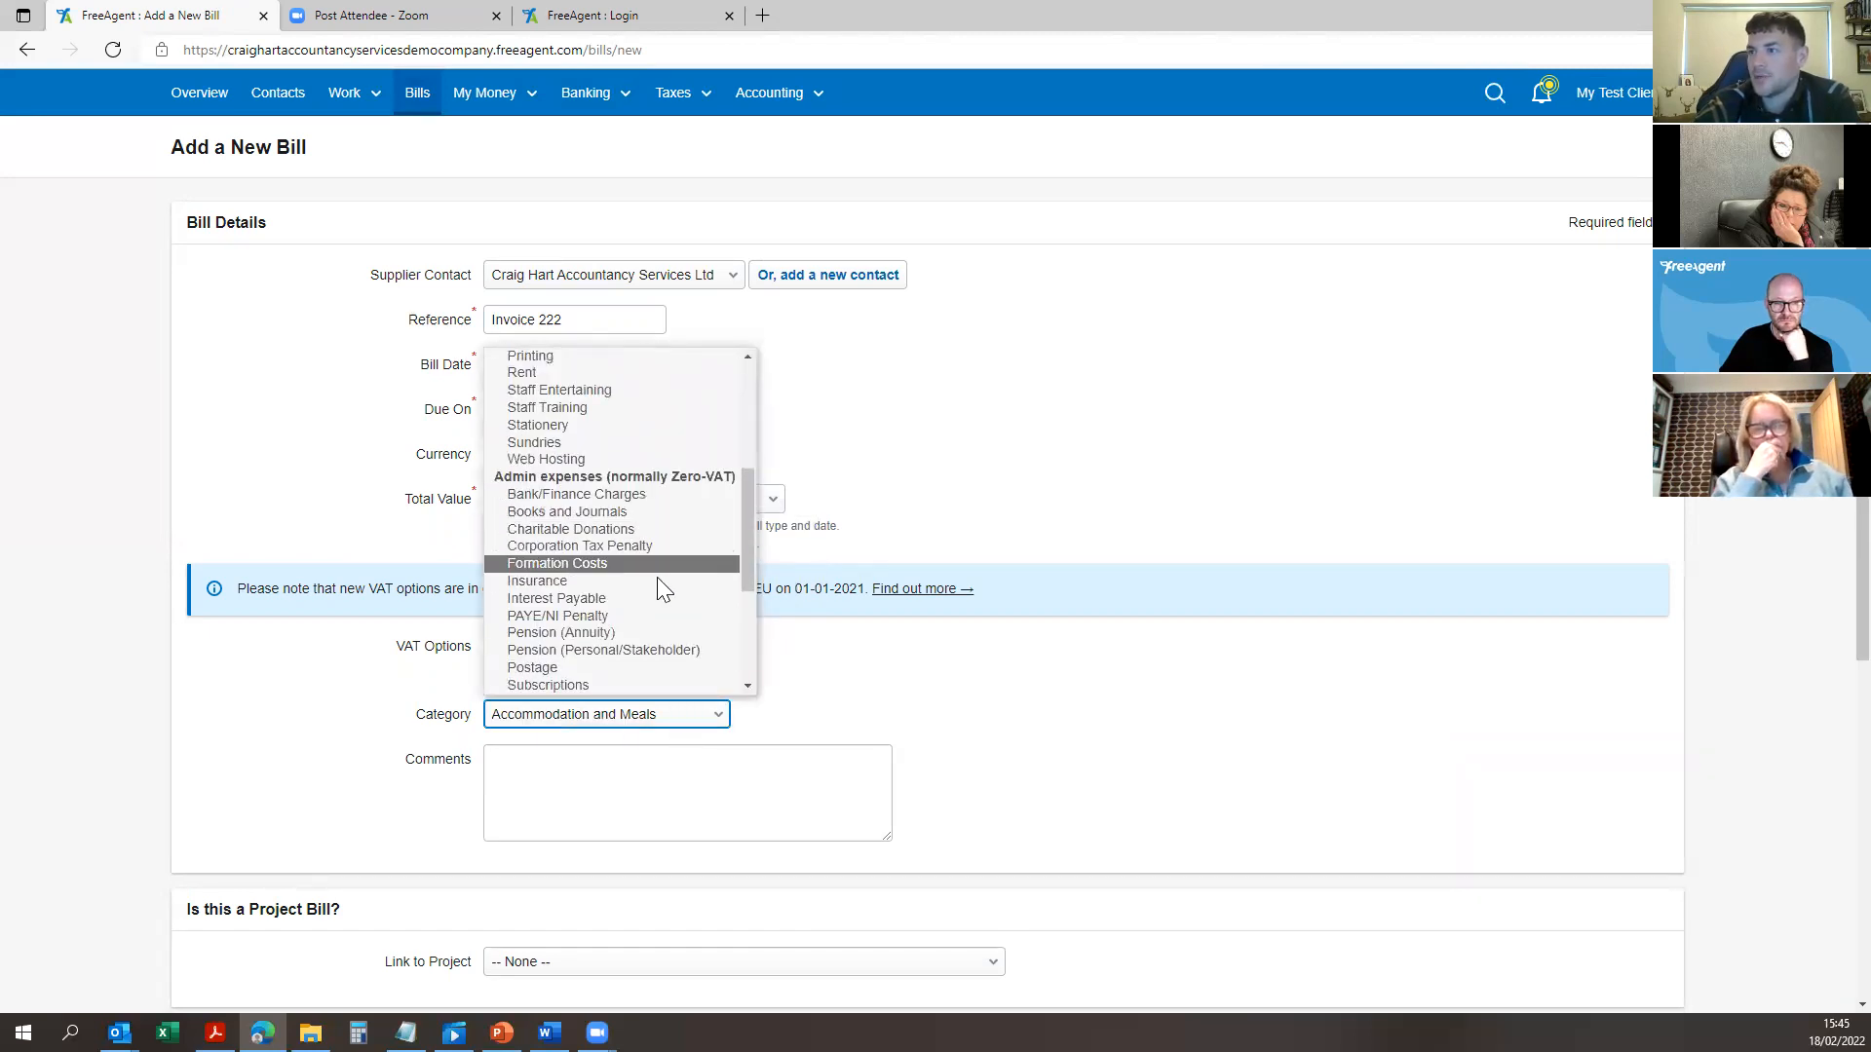
scroll(659, 584, "down", 4)
scroll(651, 573, "up", 5)
scroll(661, 477, "up", 5)
left_click(624, 392)
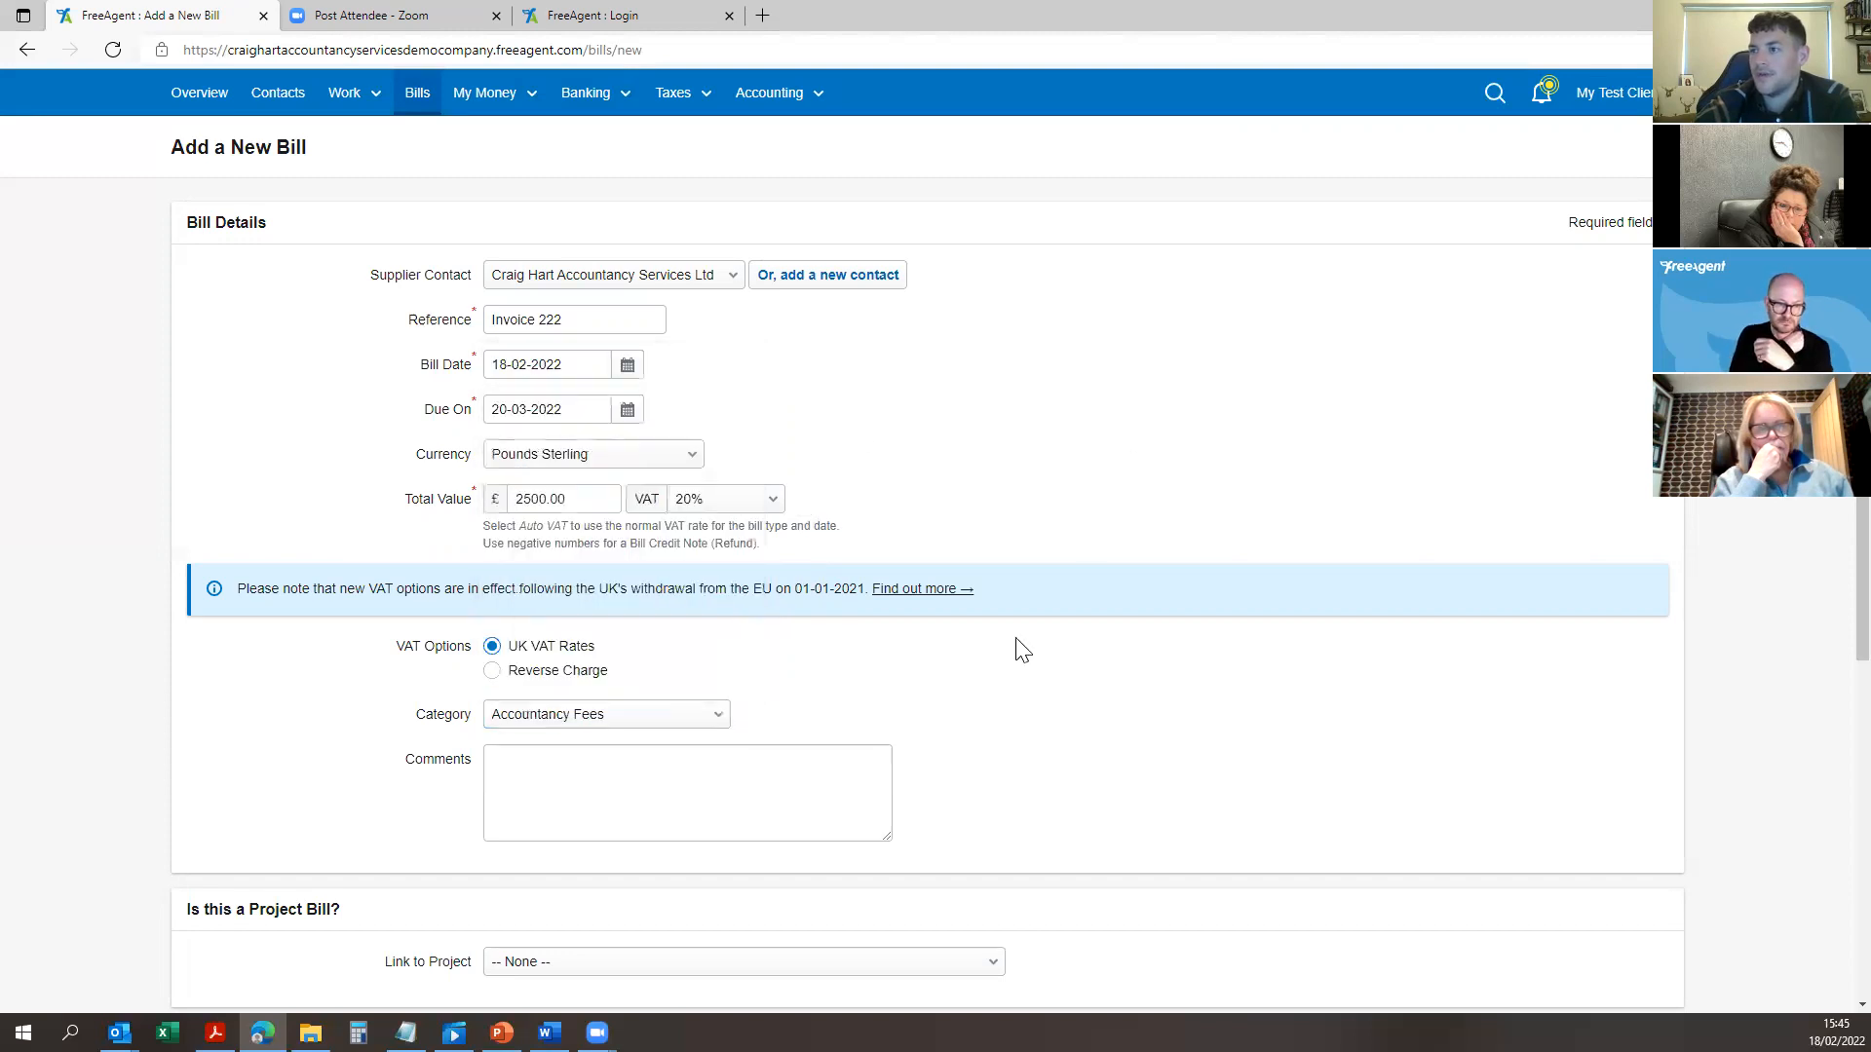
scroll(682, 736, "down", 4)
Step: Leave the bill unlinked to any project, make it recur monthly, and create it
left_click(616, 537)
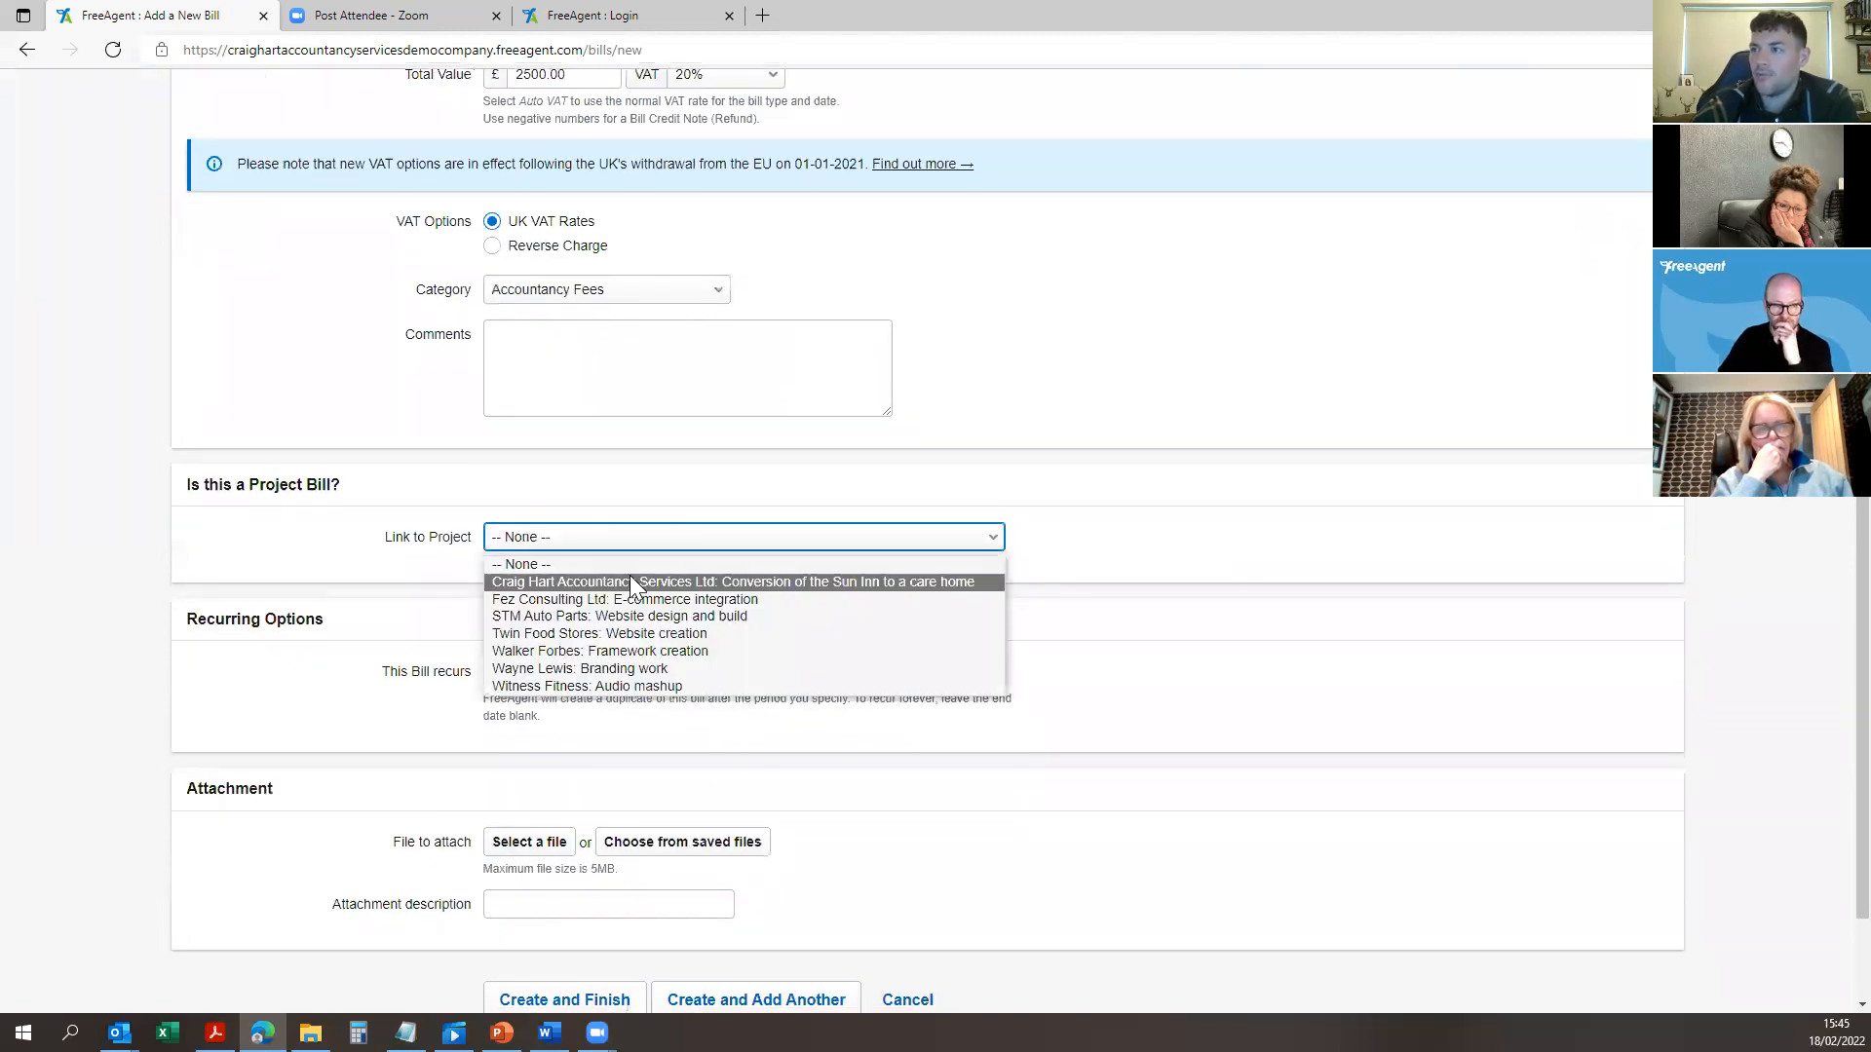
left_click(404, 616)
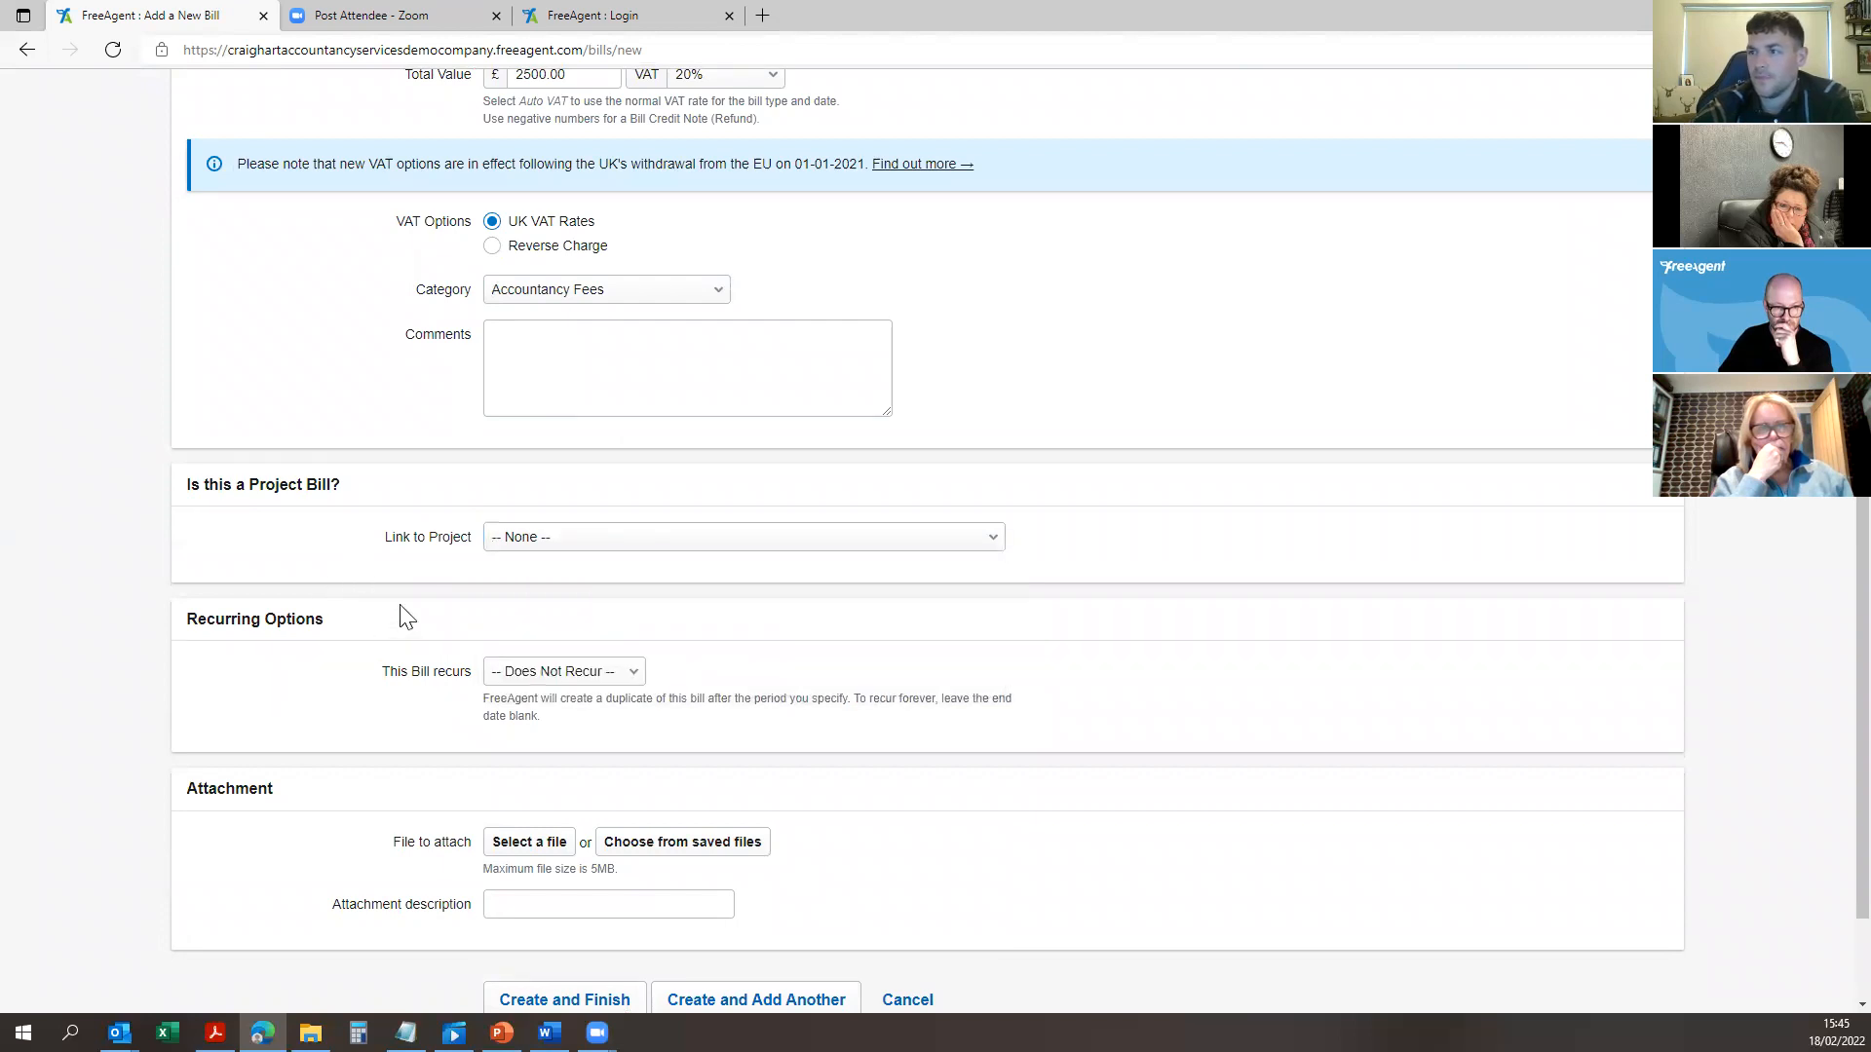
left_click(602, 682)
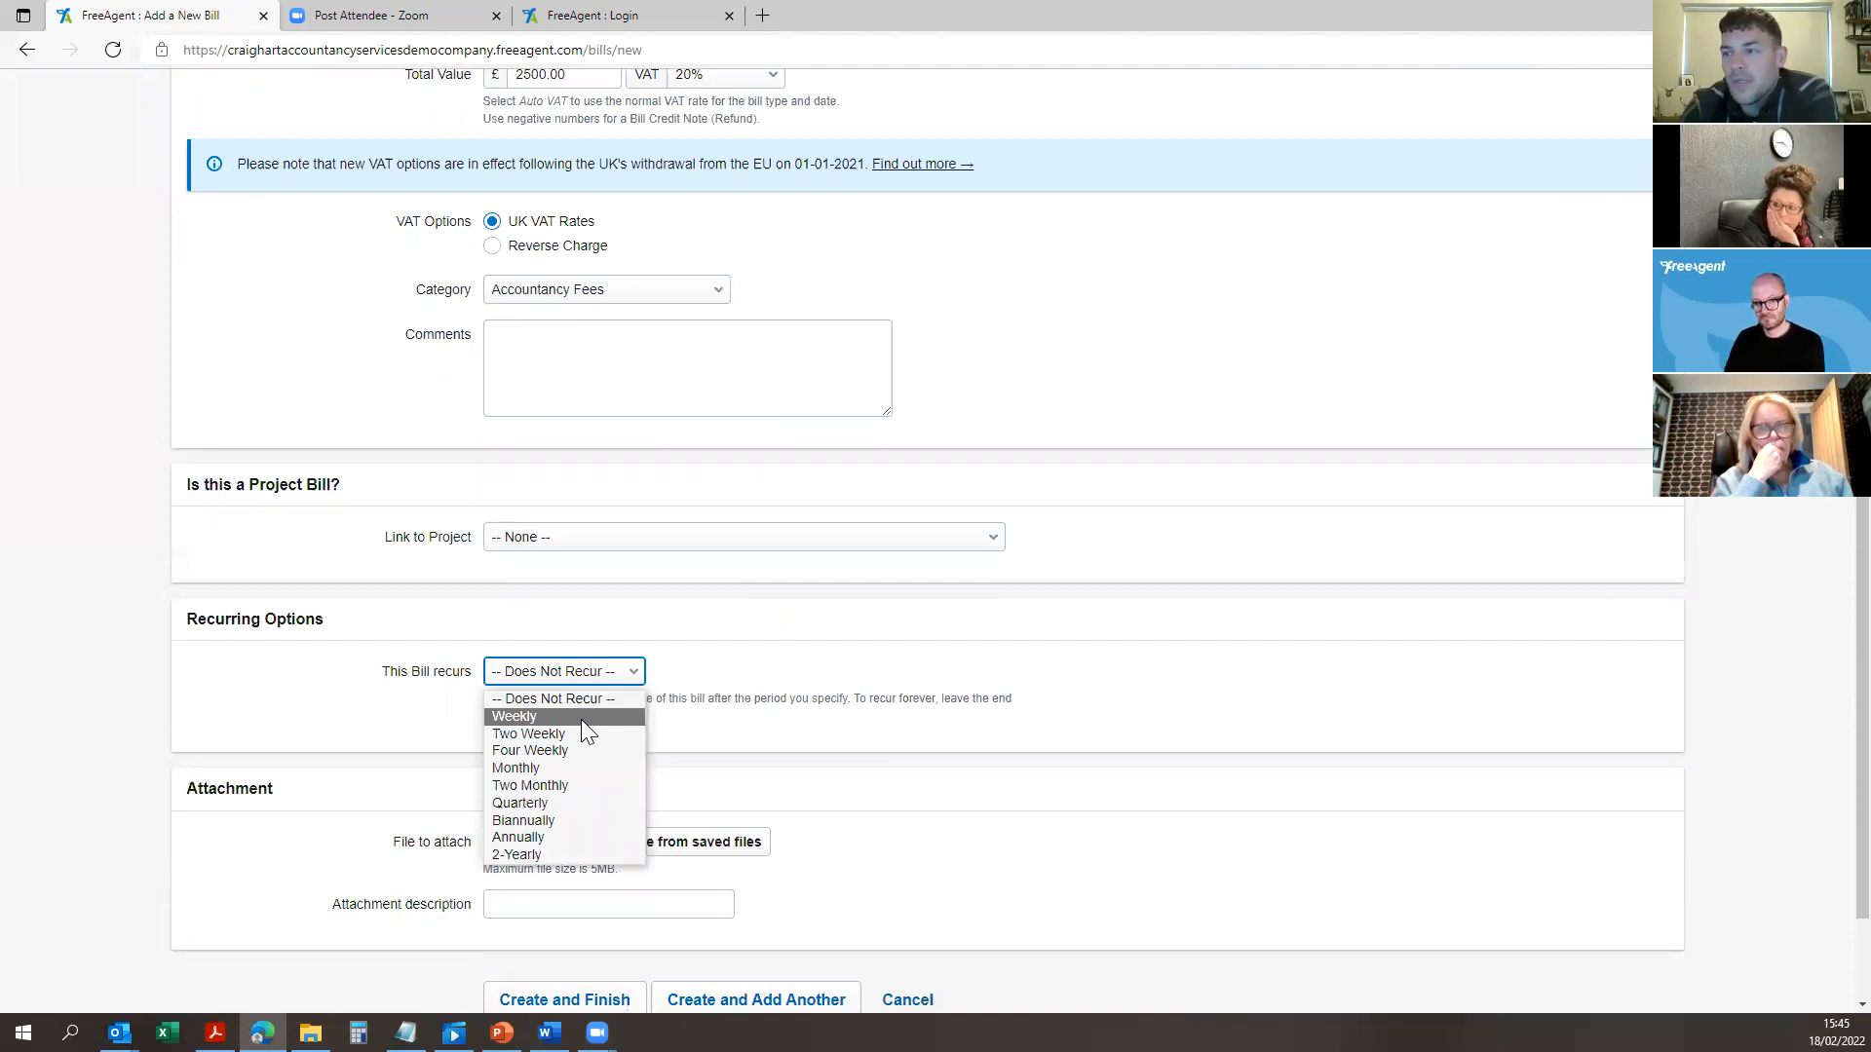
left_click(549, 768)
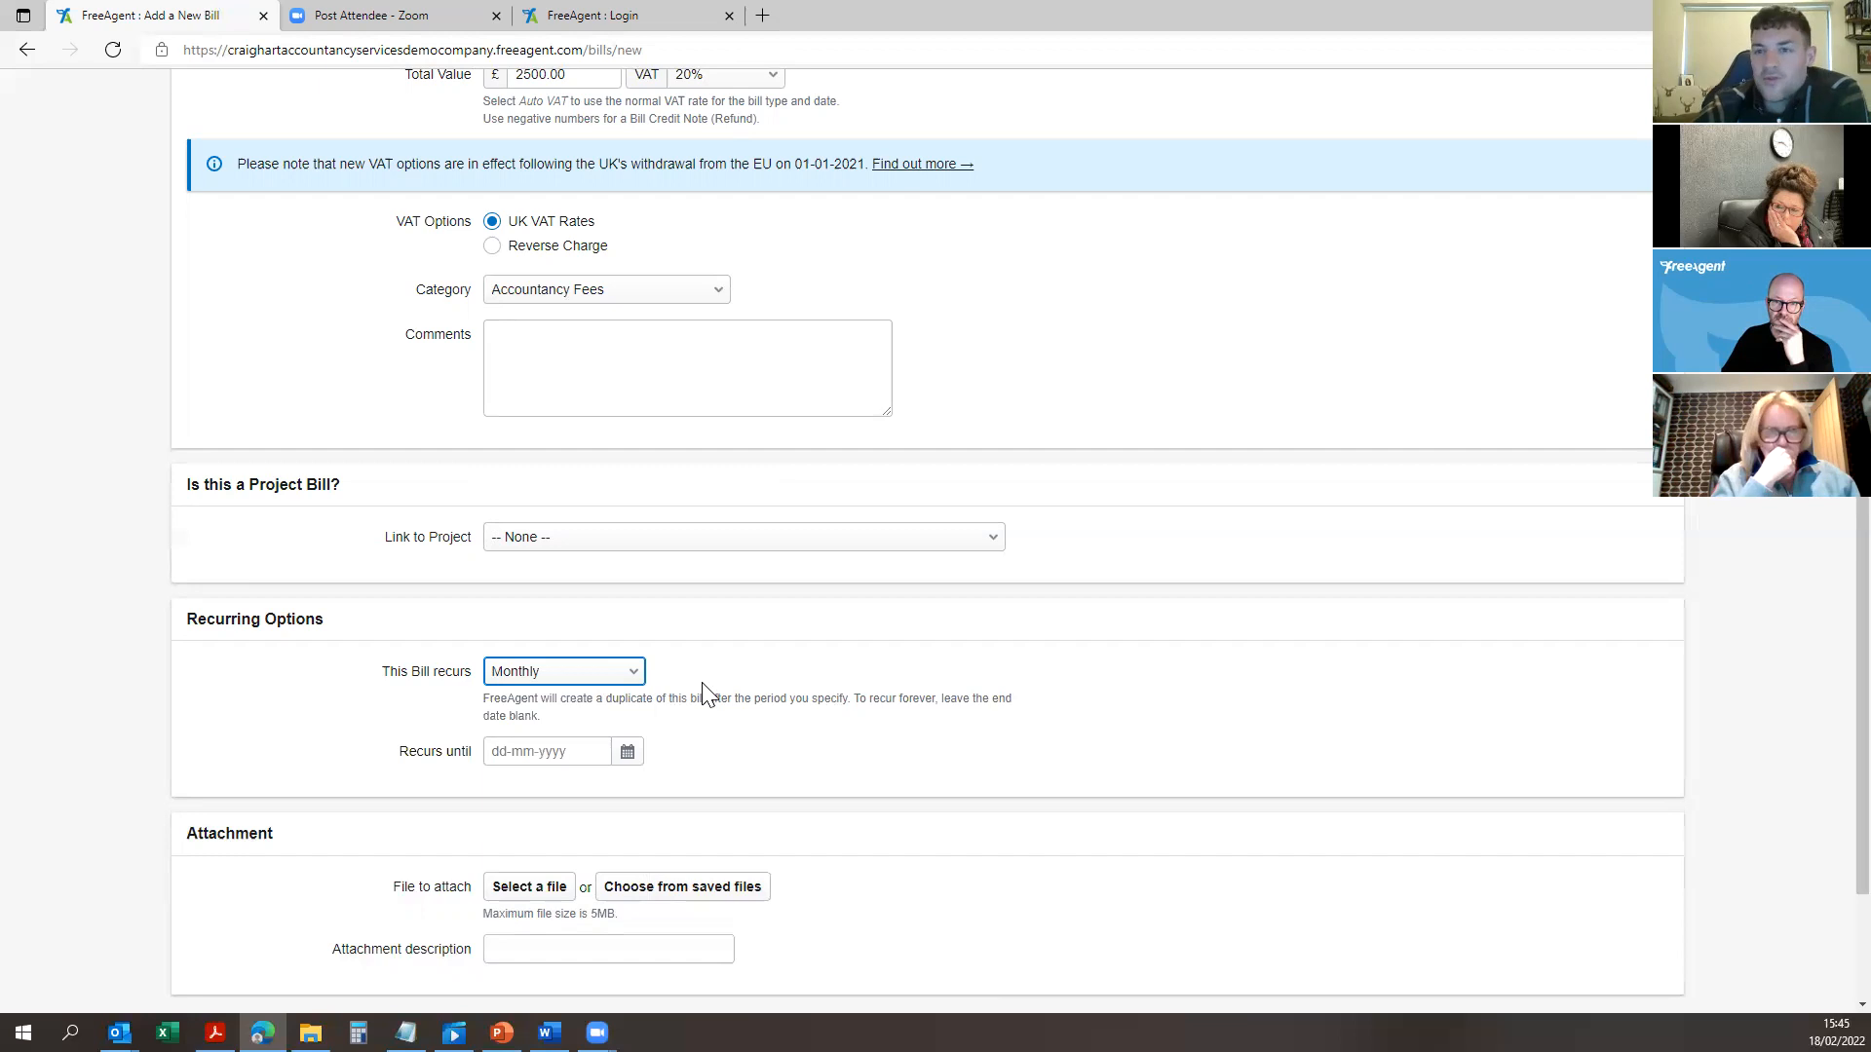
left_click(714, 719)
scroll(714, 722, "down", 2)
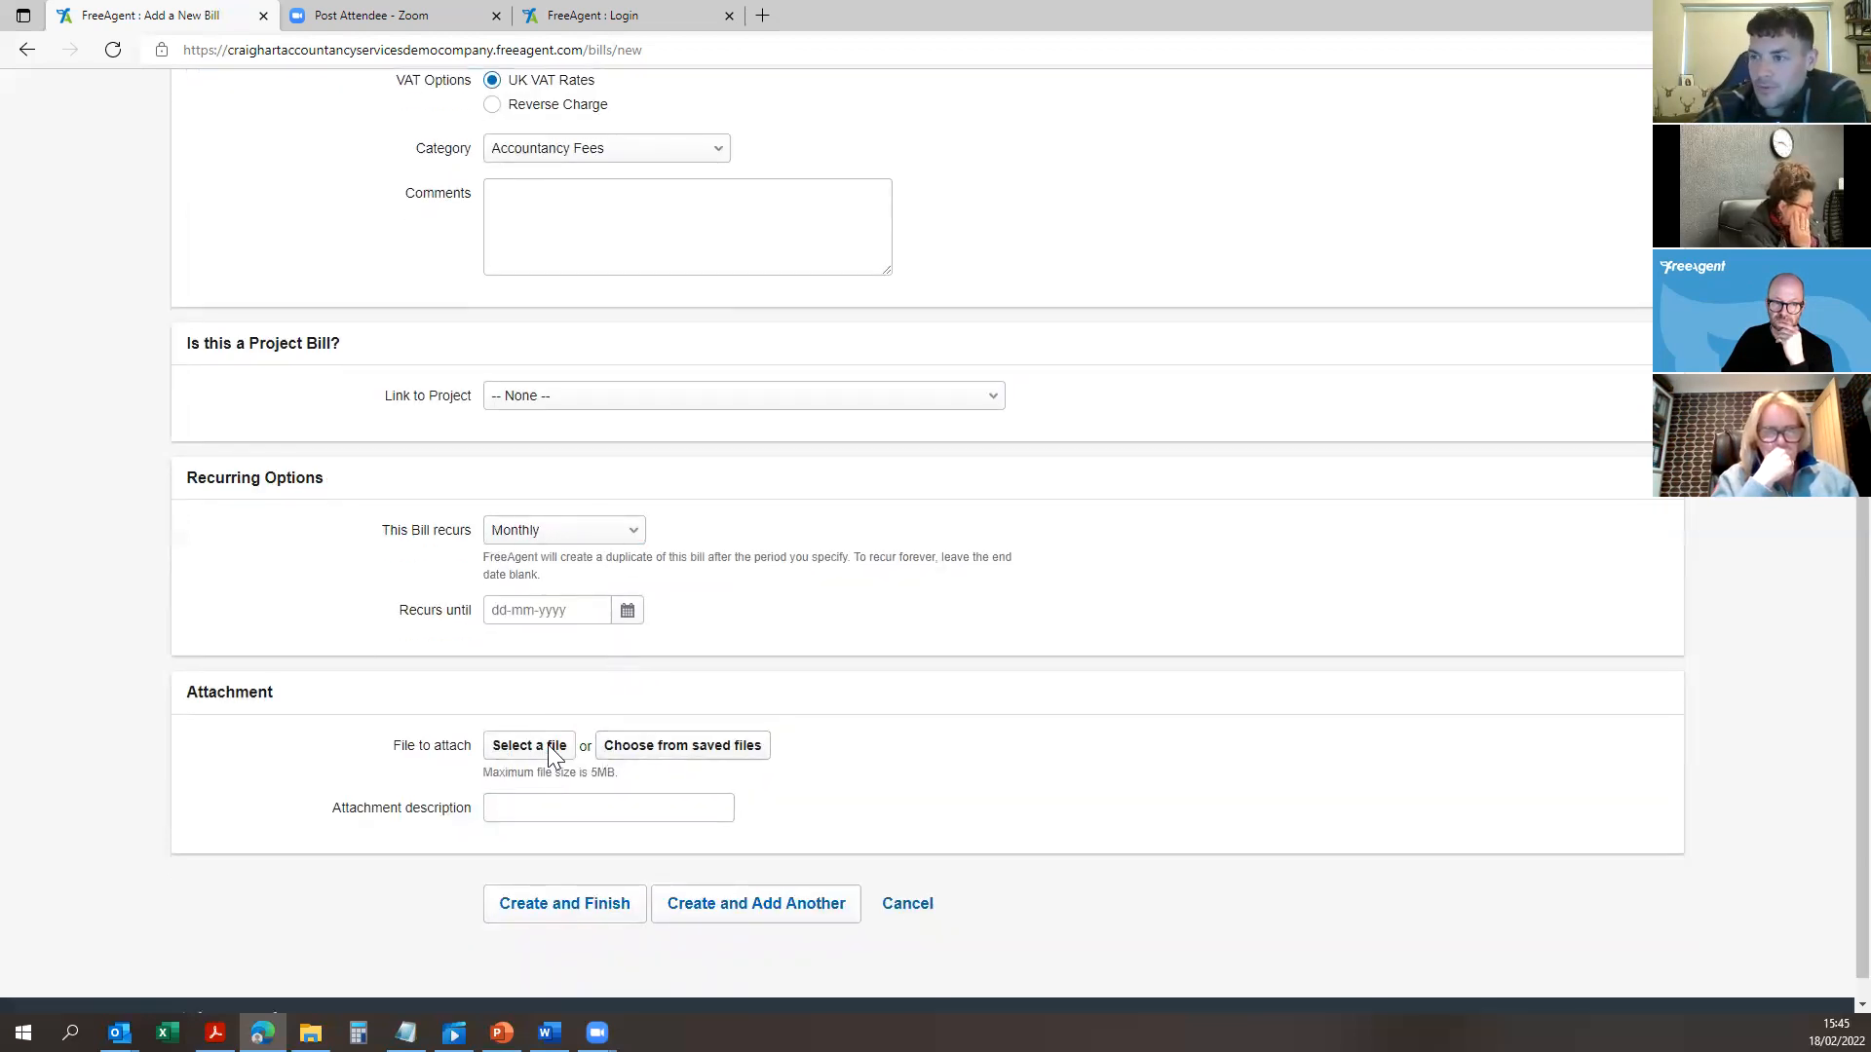
left_click(558, 906)
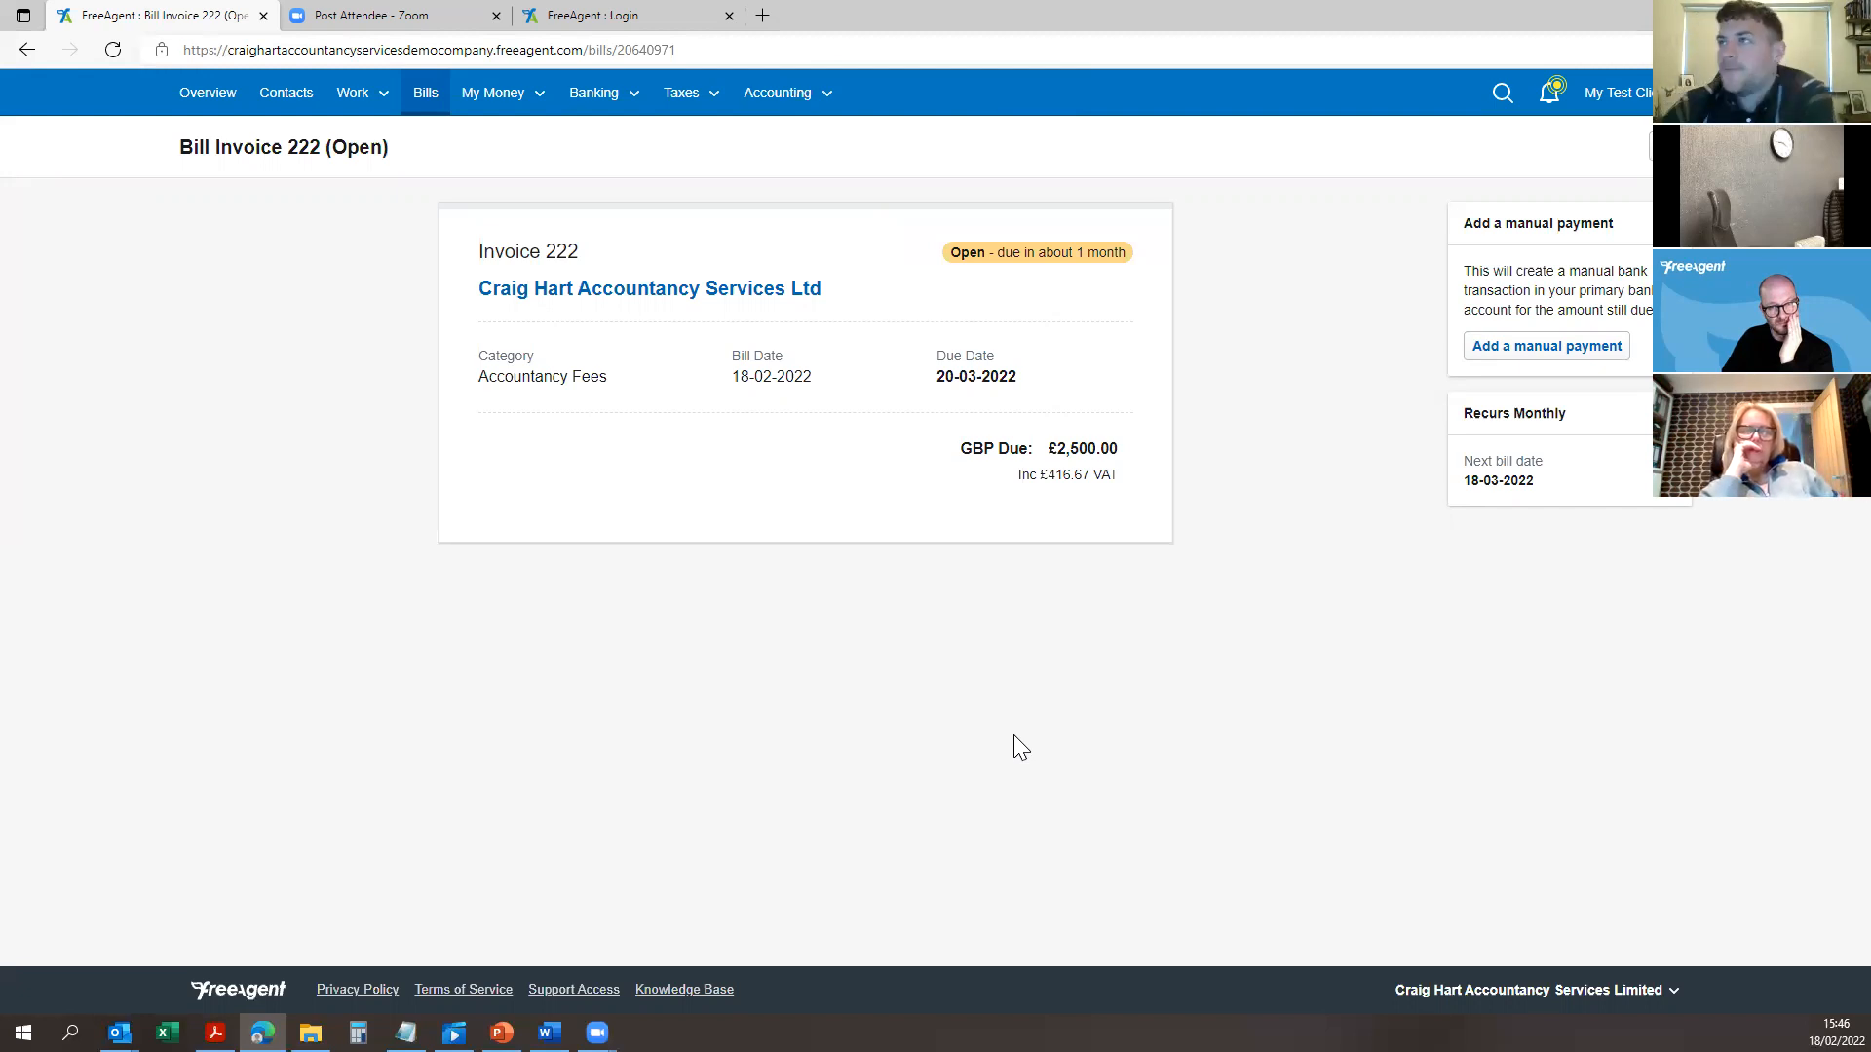
left_click(611, 136)
Step: Expand the Banking and Taxes menus to reveal Self Assessment, Corporation Tax, PAYE & NI and VAT
mouse_move(499, 104)
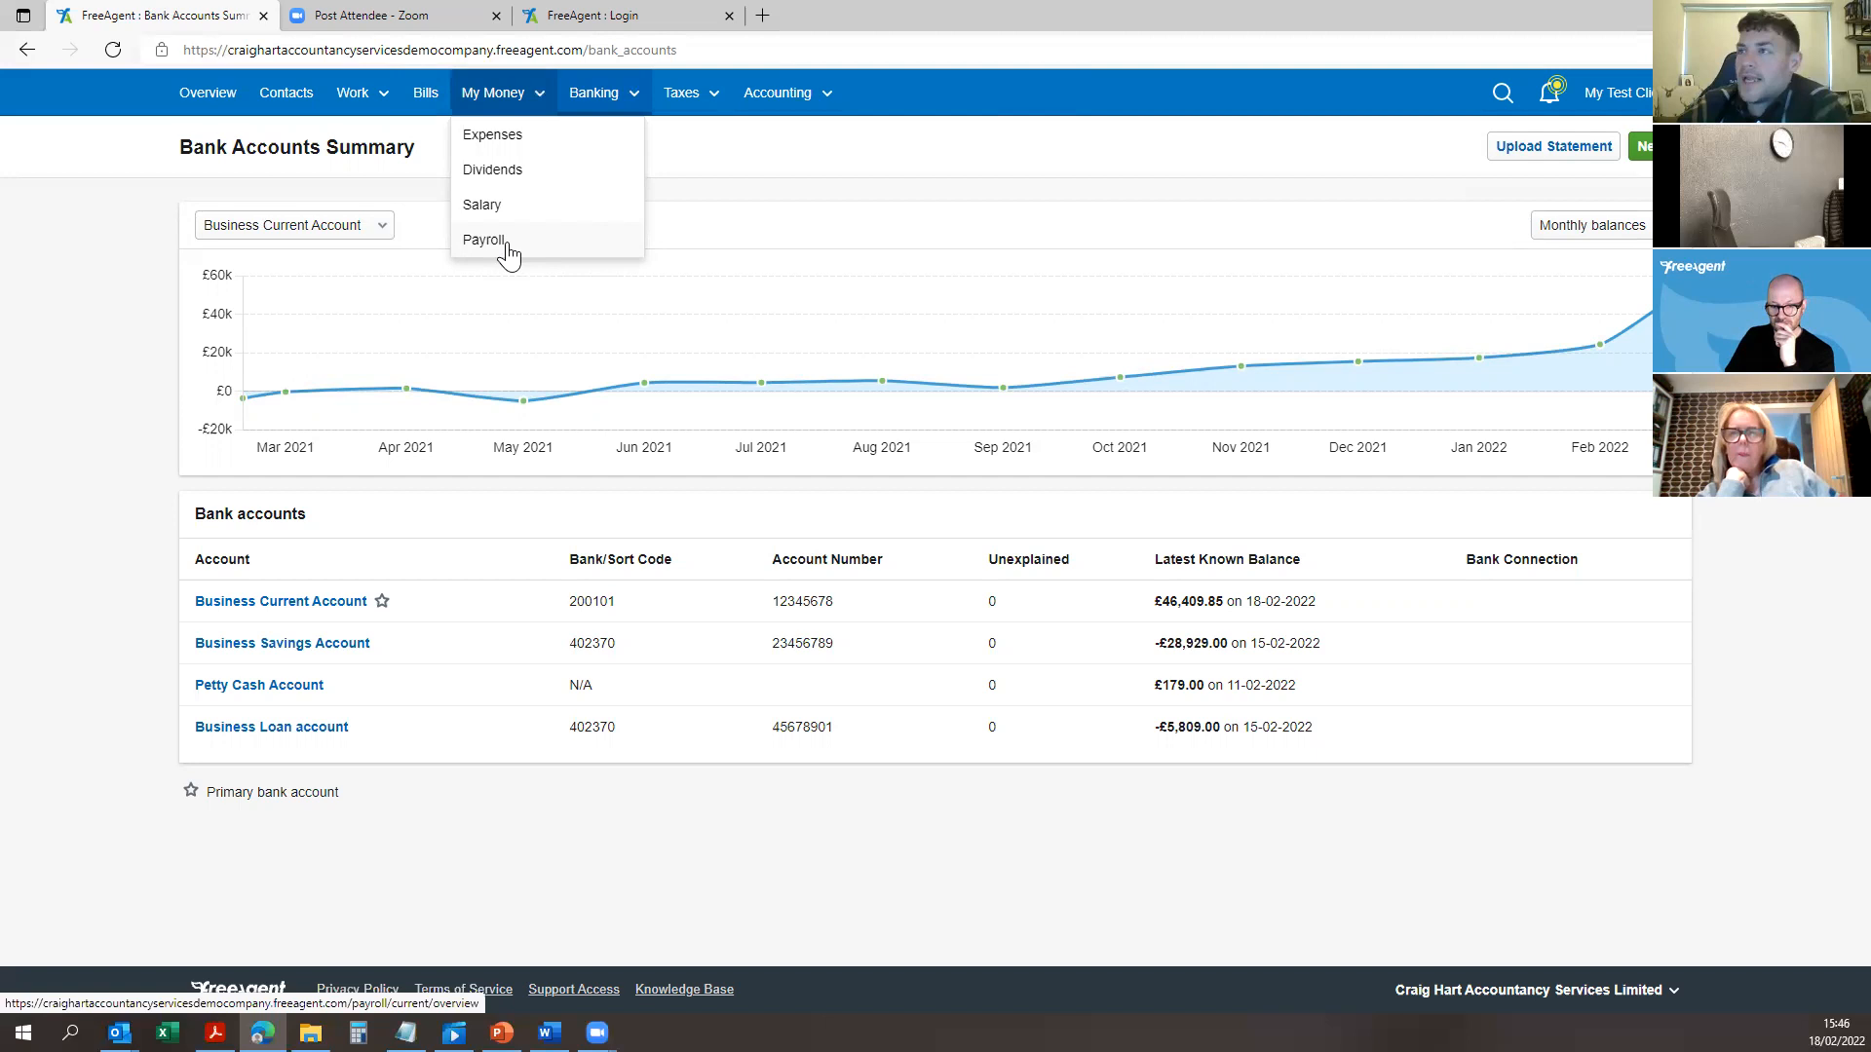
left_click(621, 105)
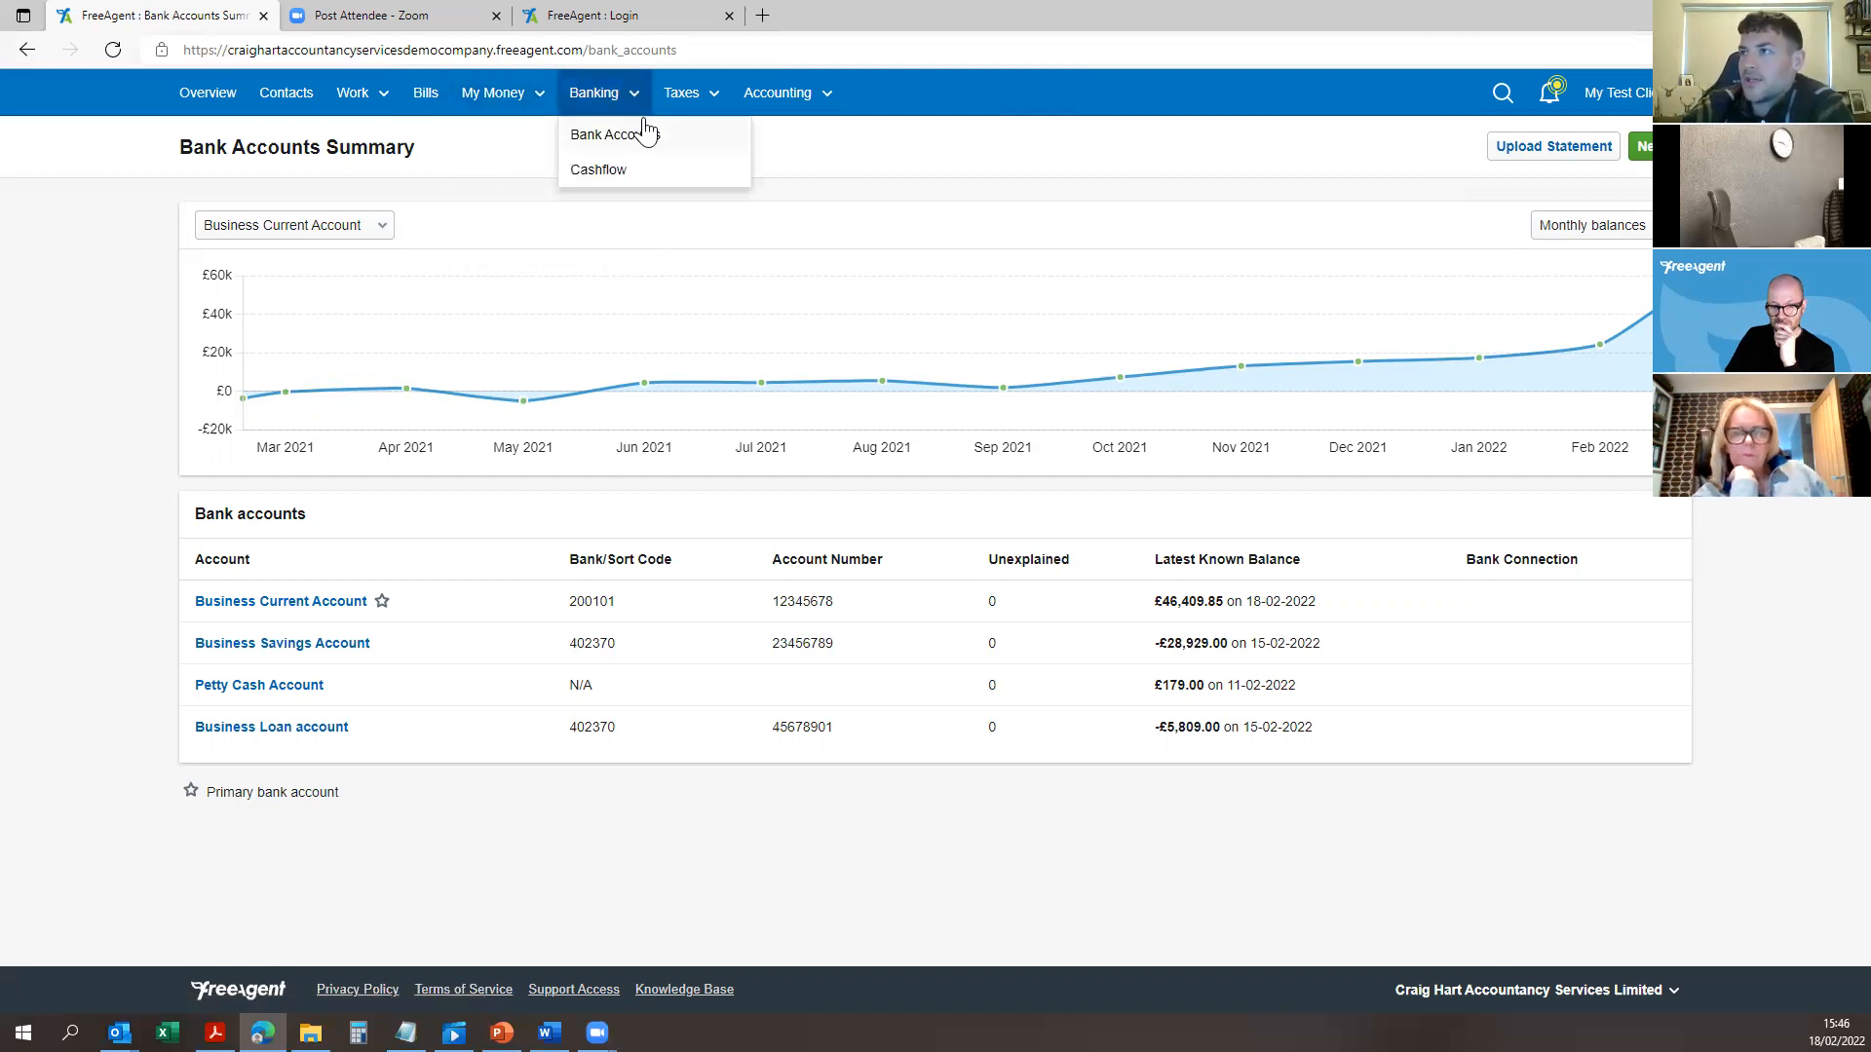
left_click(692, 97)
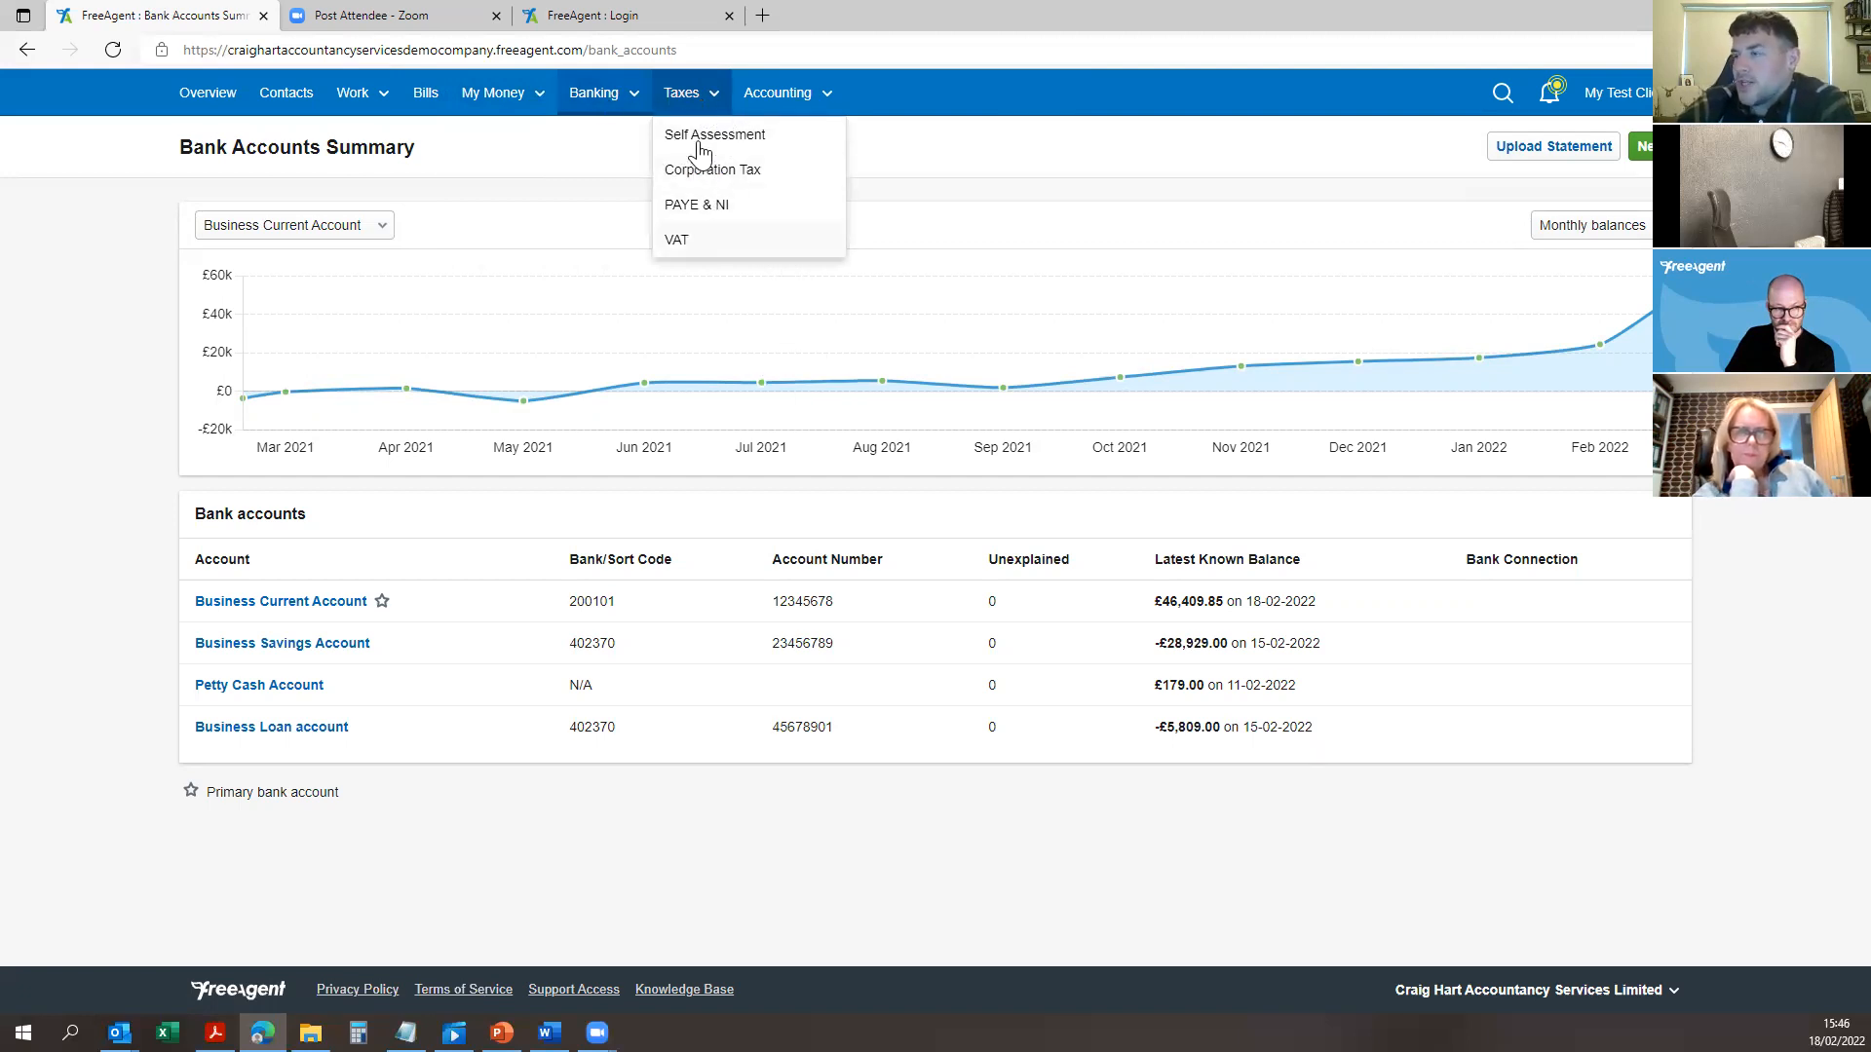
Step: Open VAT Return 02 22 and highlight the £914.90 net VAT in box 5
left_click(709, 236)
scroll(977, 336, "down", 2)
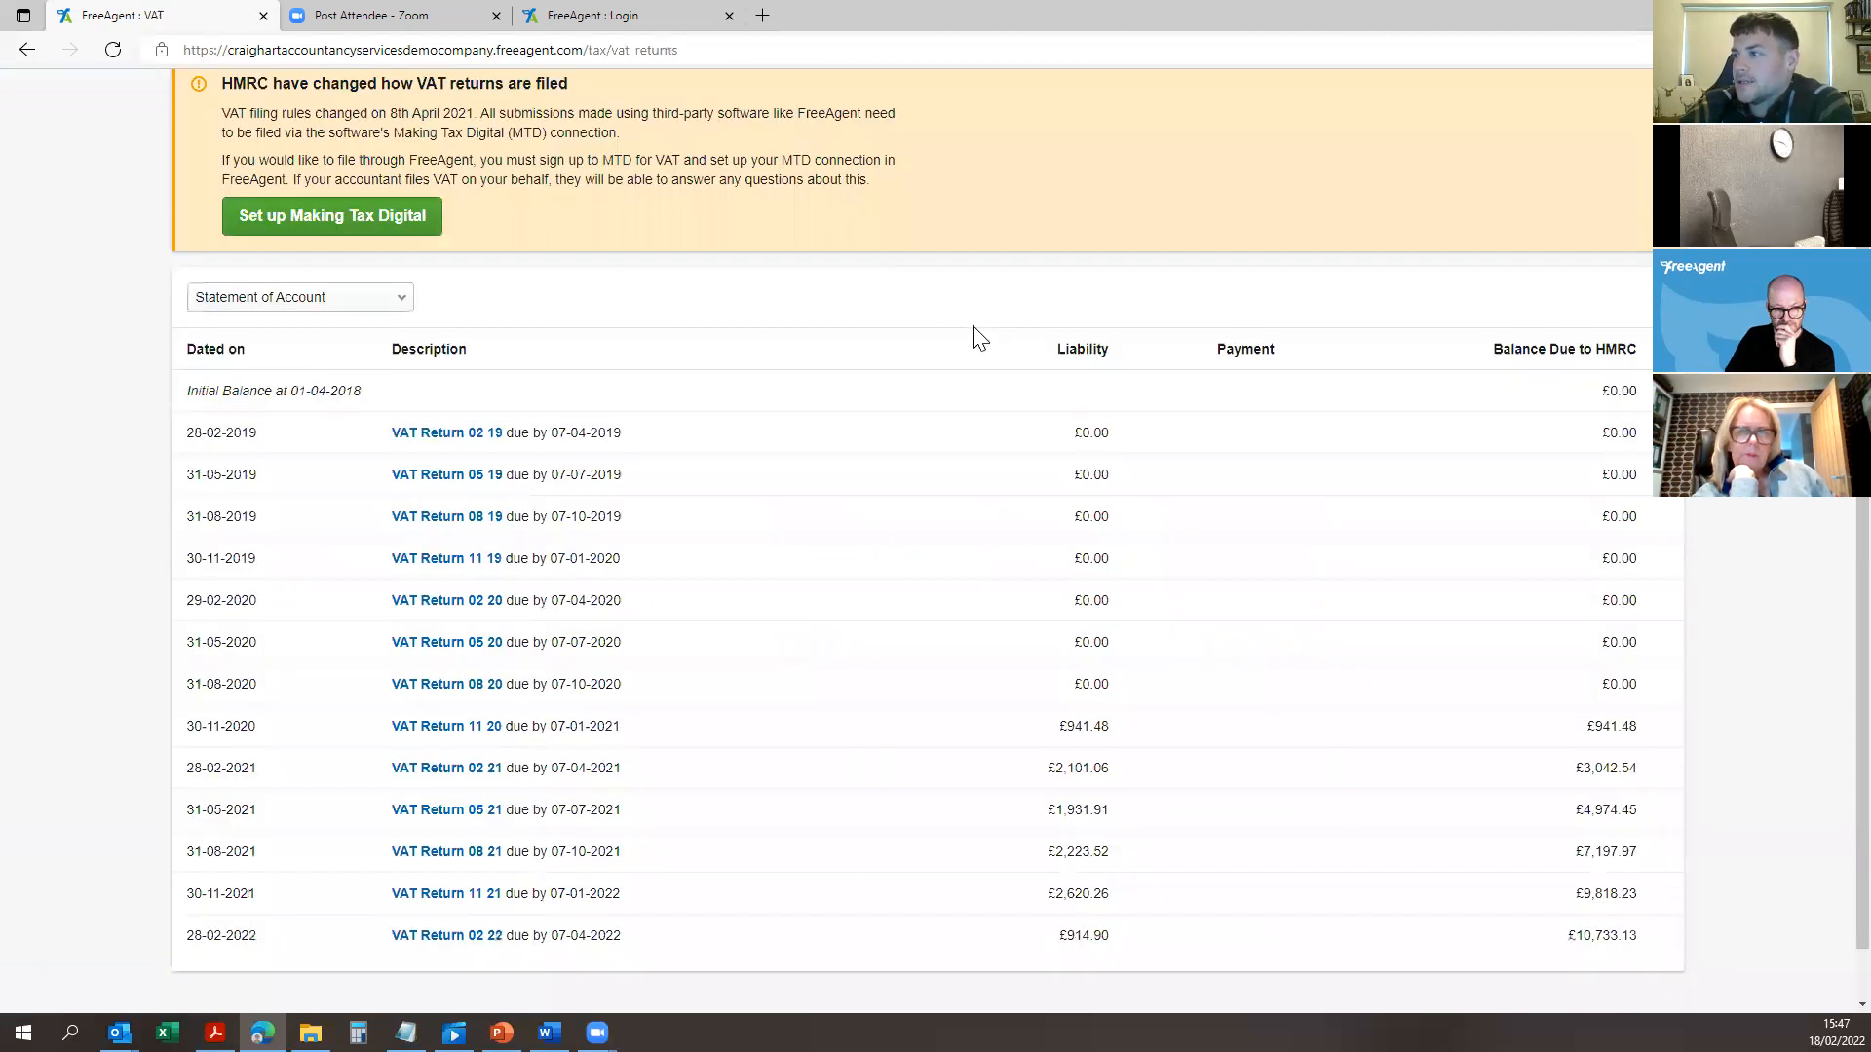
scroll(977, 336, "down", 1)
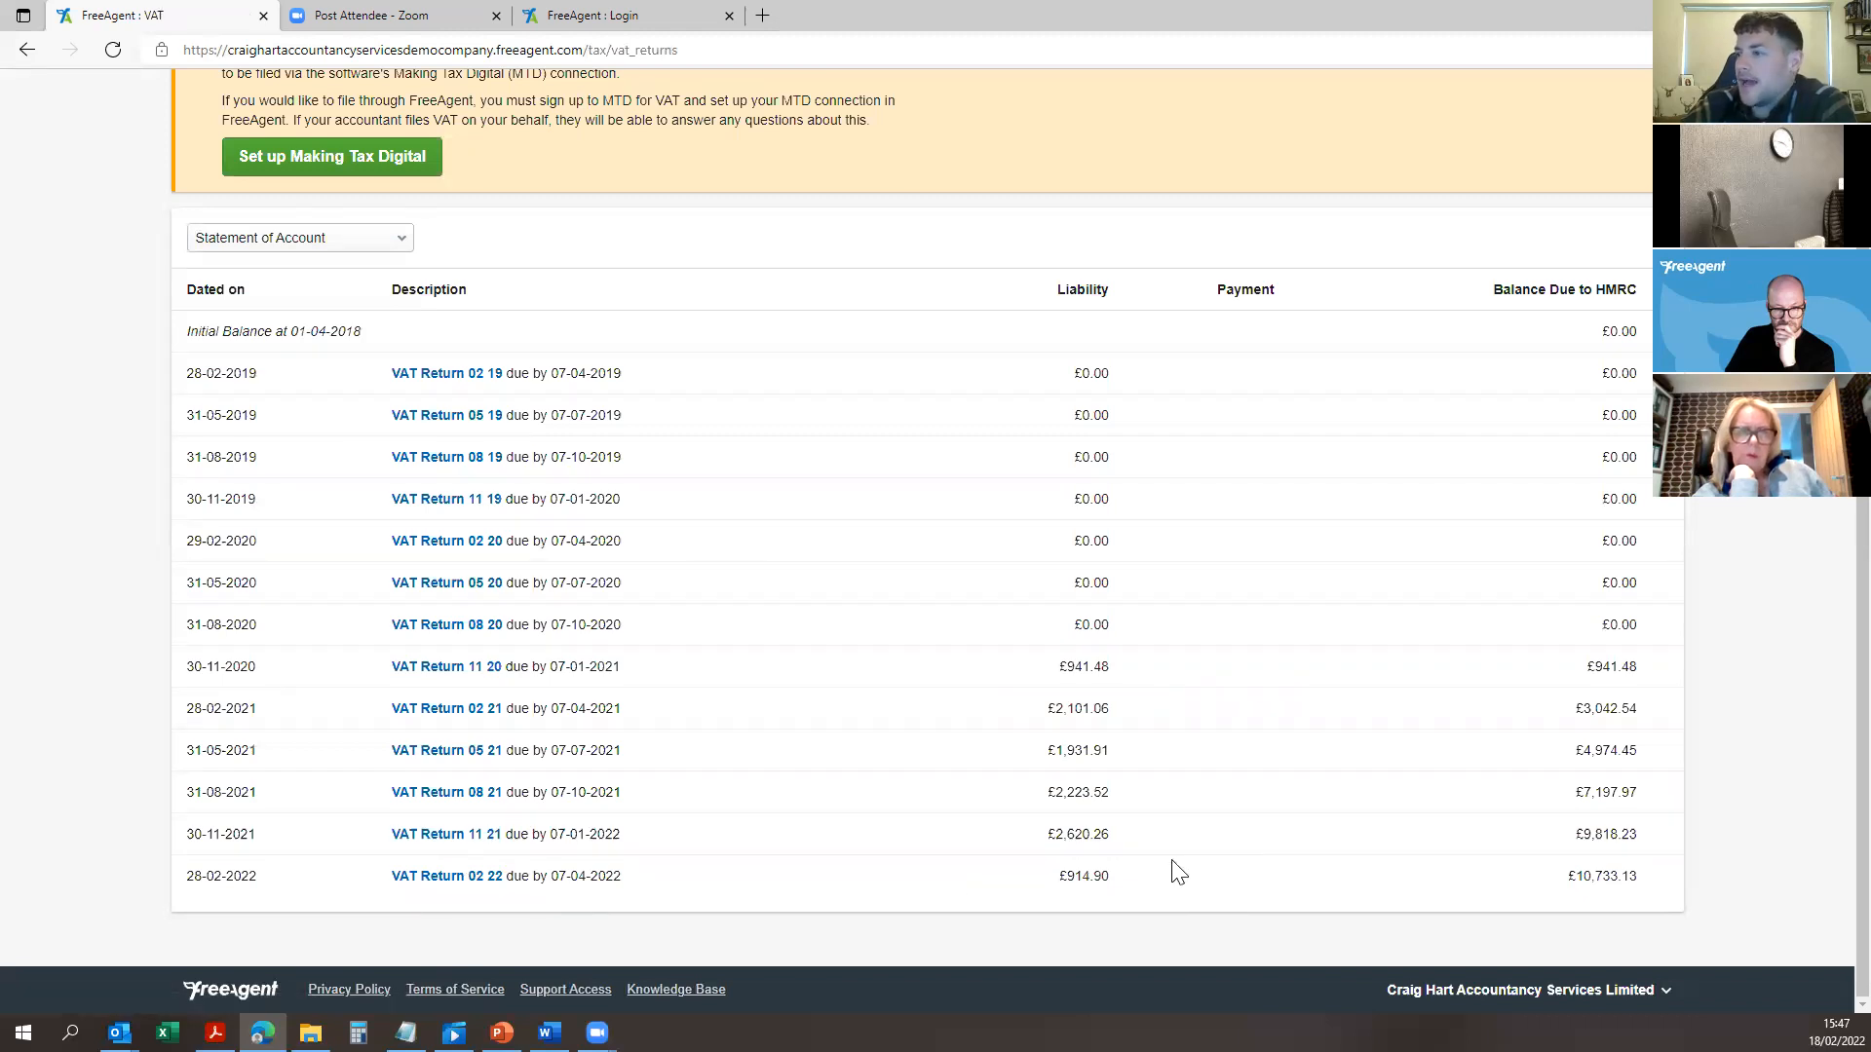
left_click(468, 882)
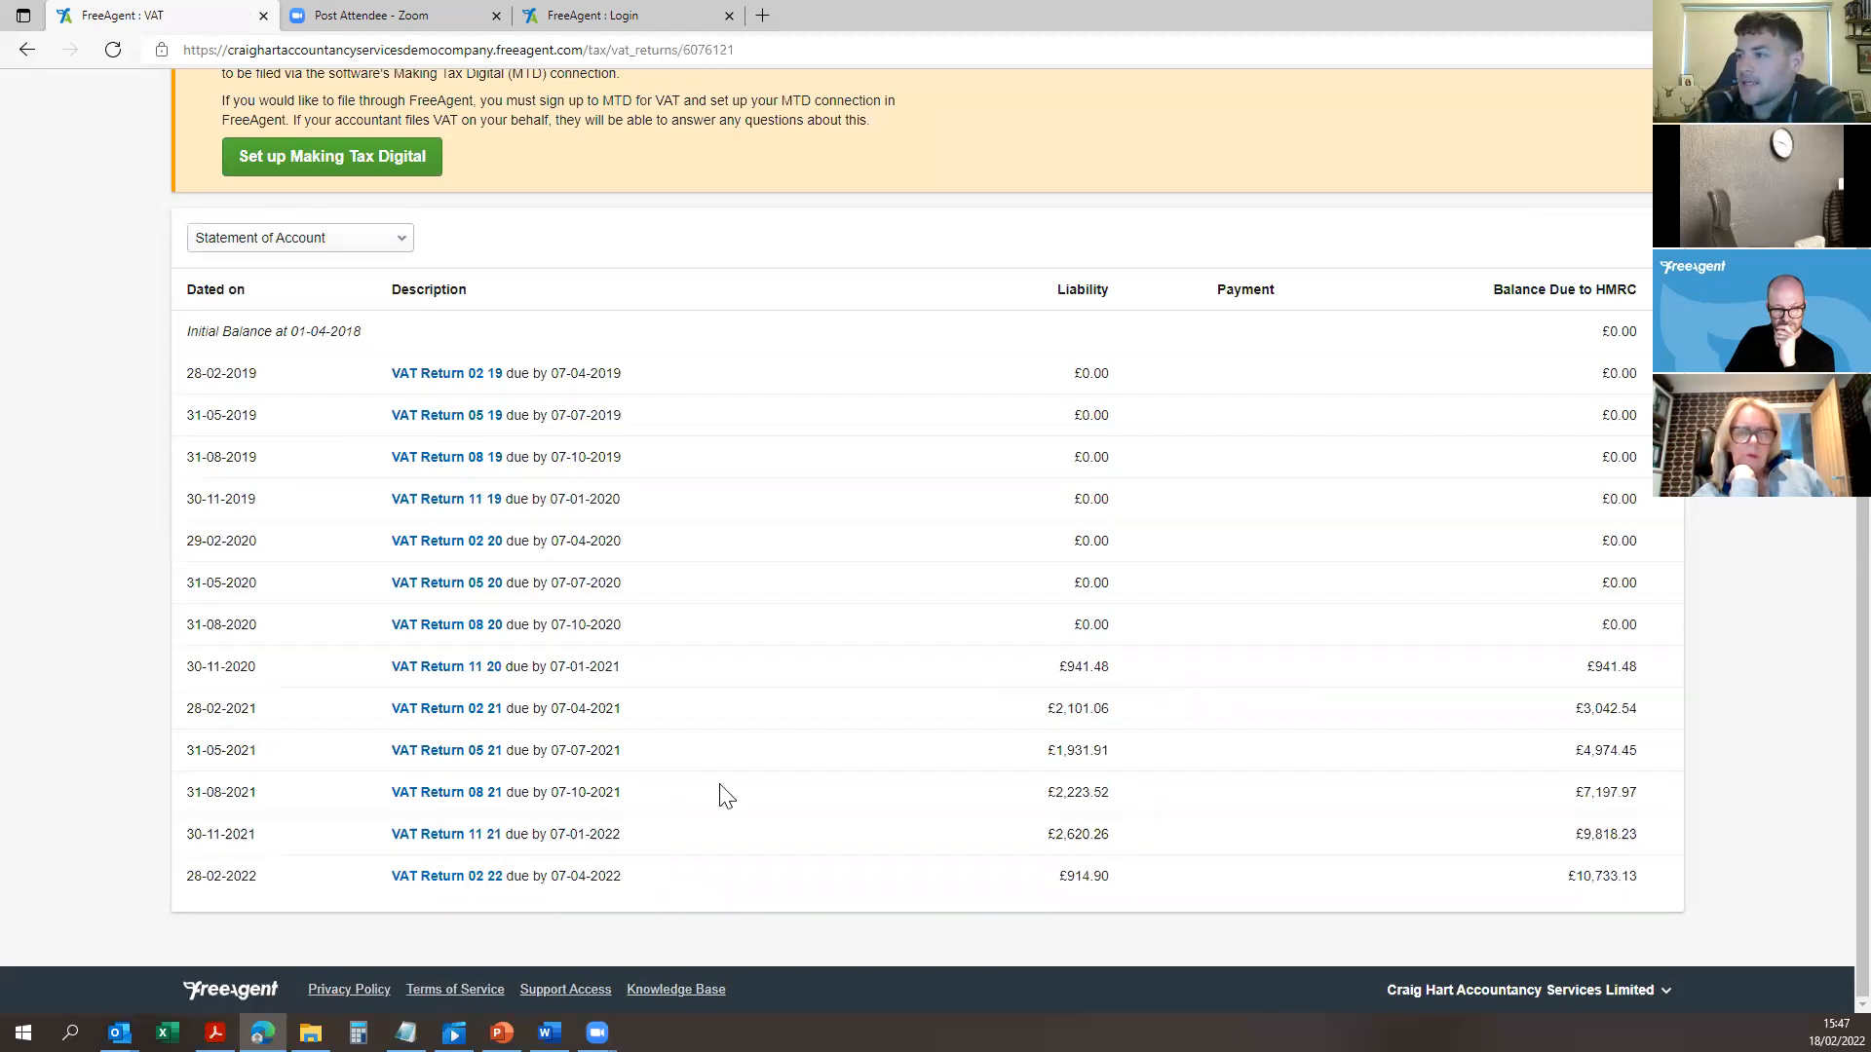
scroll(1282, 617, "down", 2)
left_click_drag(1167, 723, 1219, 725)
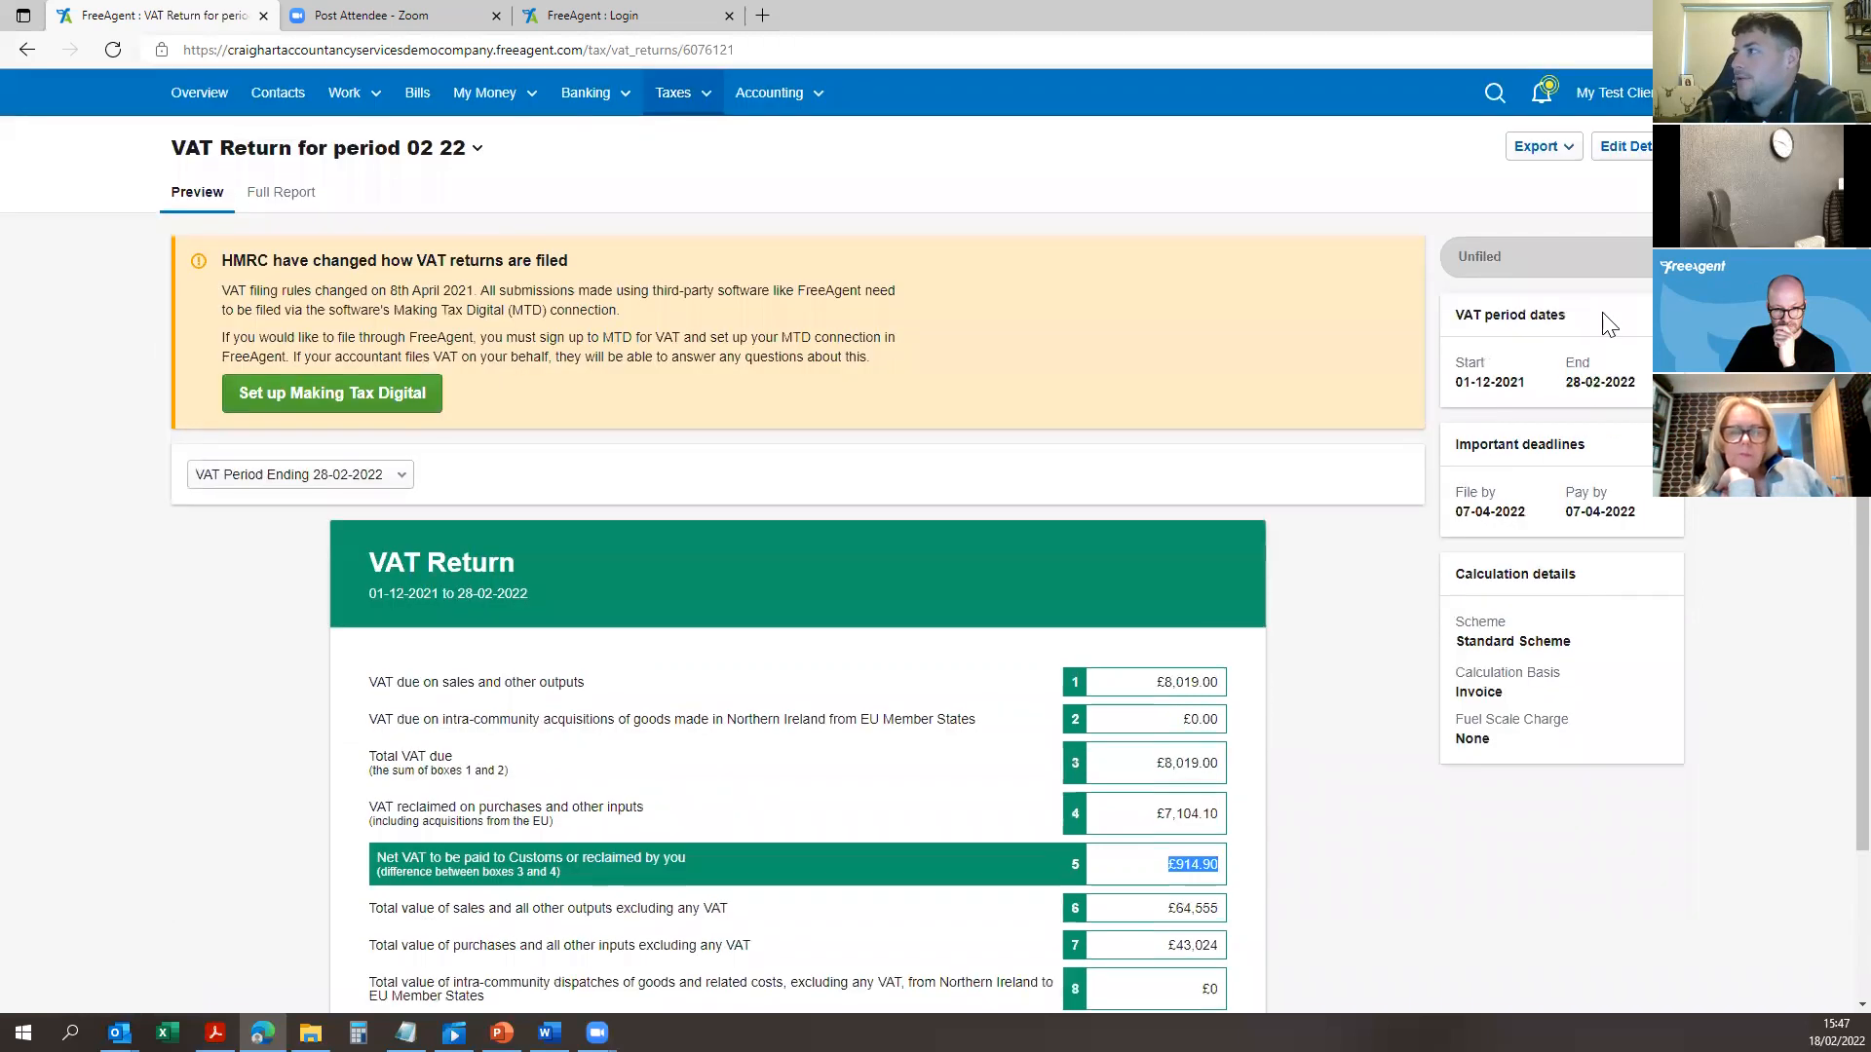
scroll(1579, 380, "up", 2)
left_click(1619, 146)
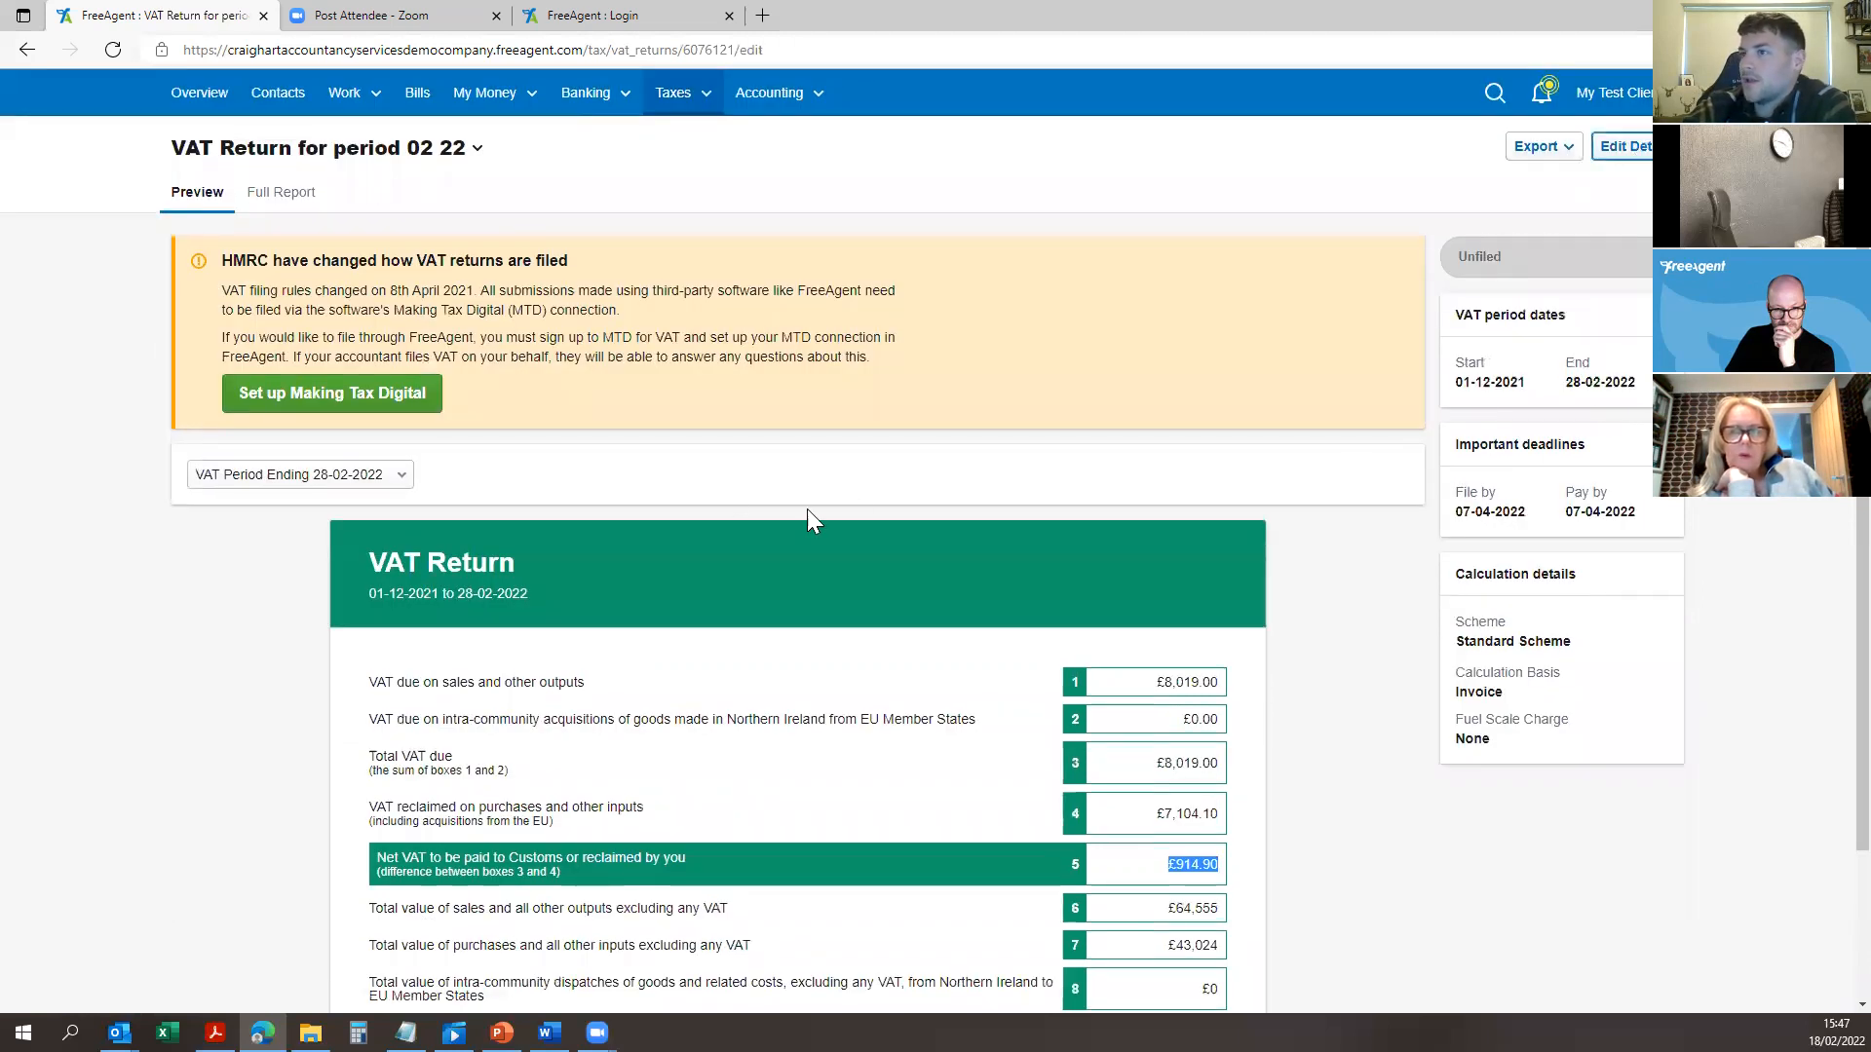
Step: Switch the accounting basis to Cash and back to Invoice, then save the return details
left_click(551, 322)
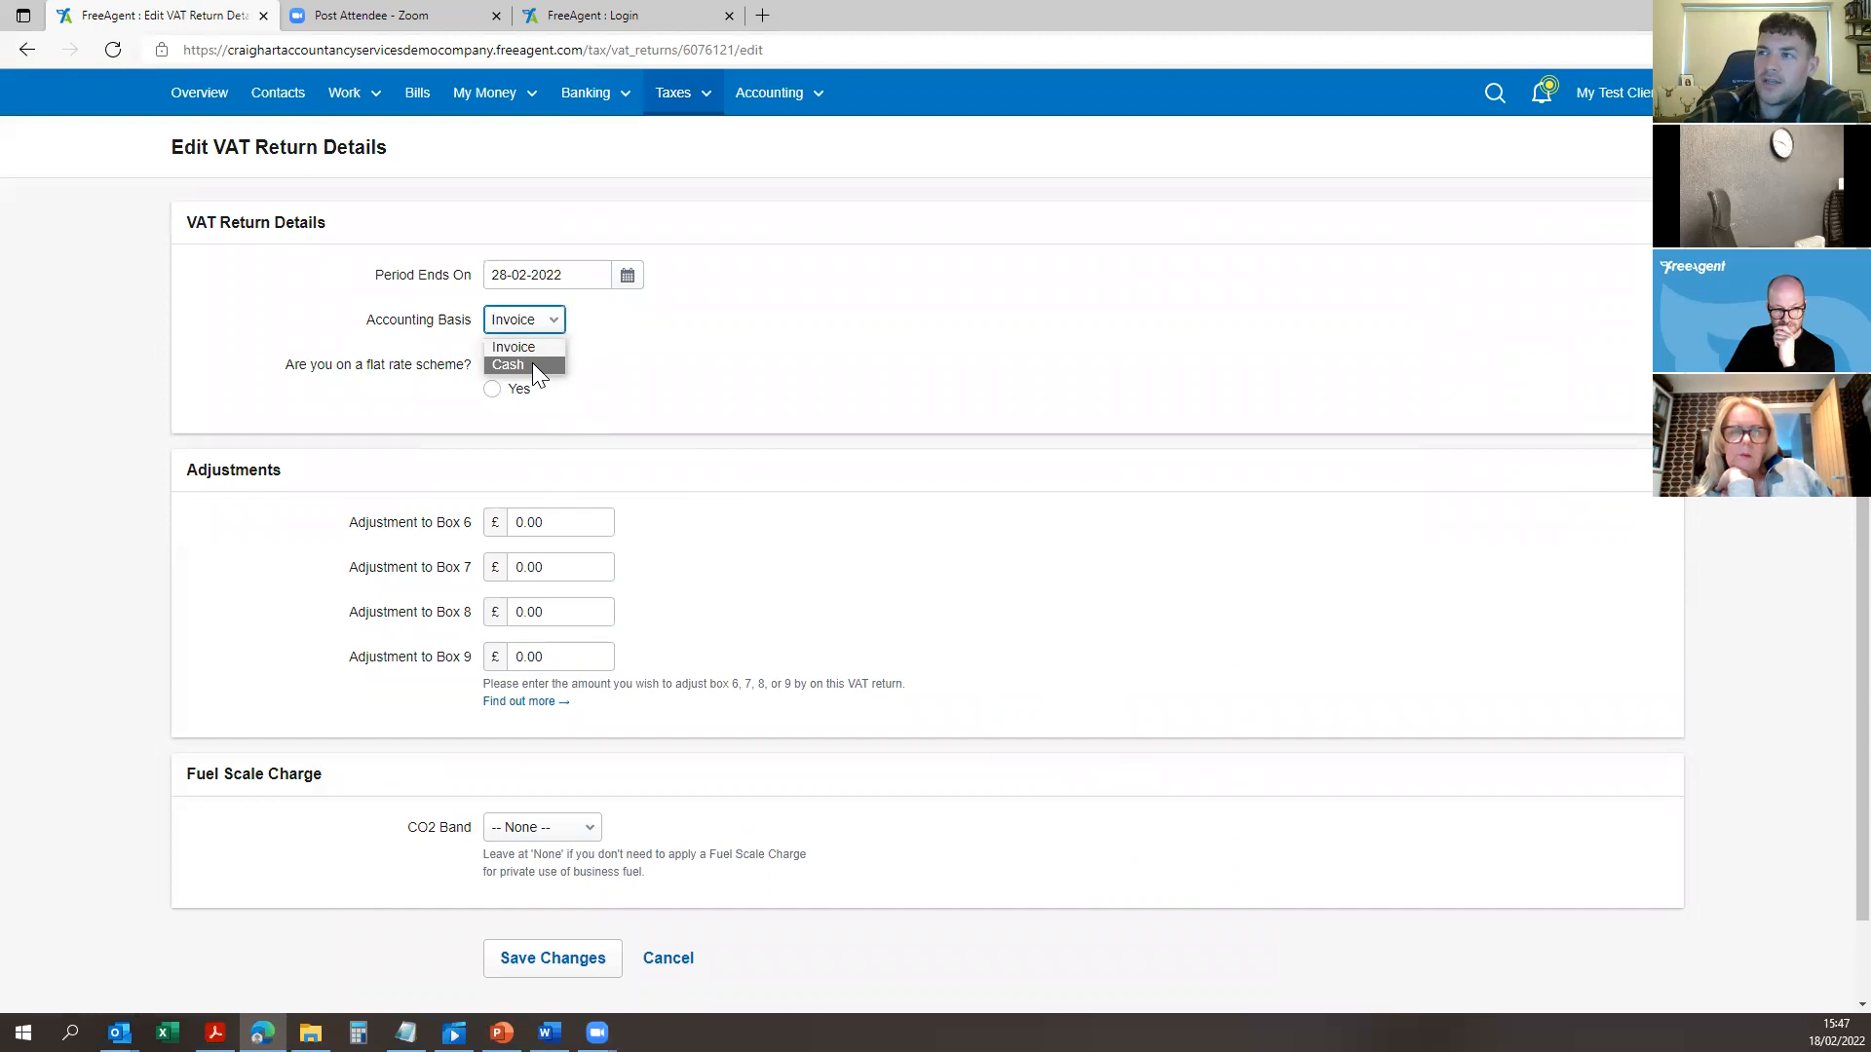
left_click(532, 363)
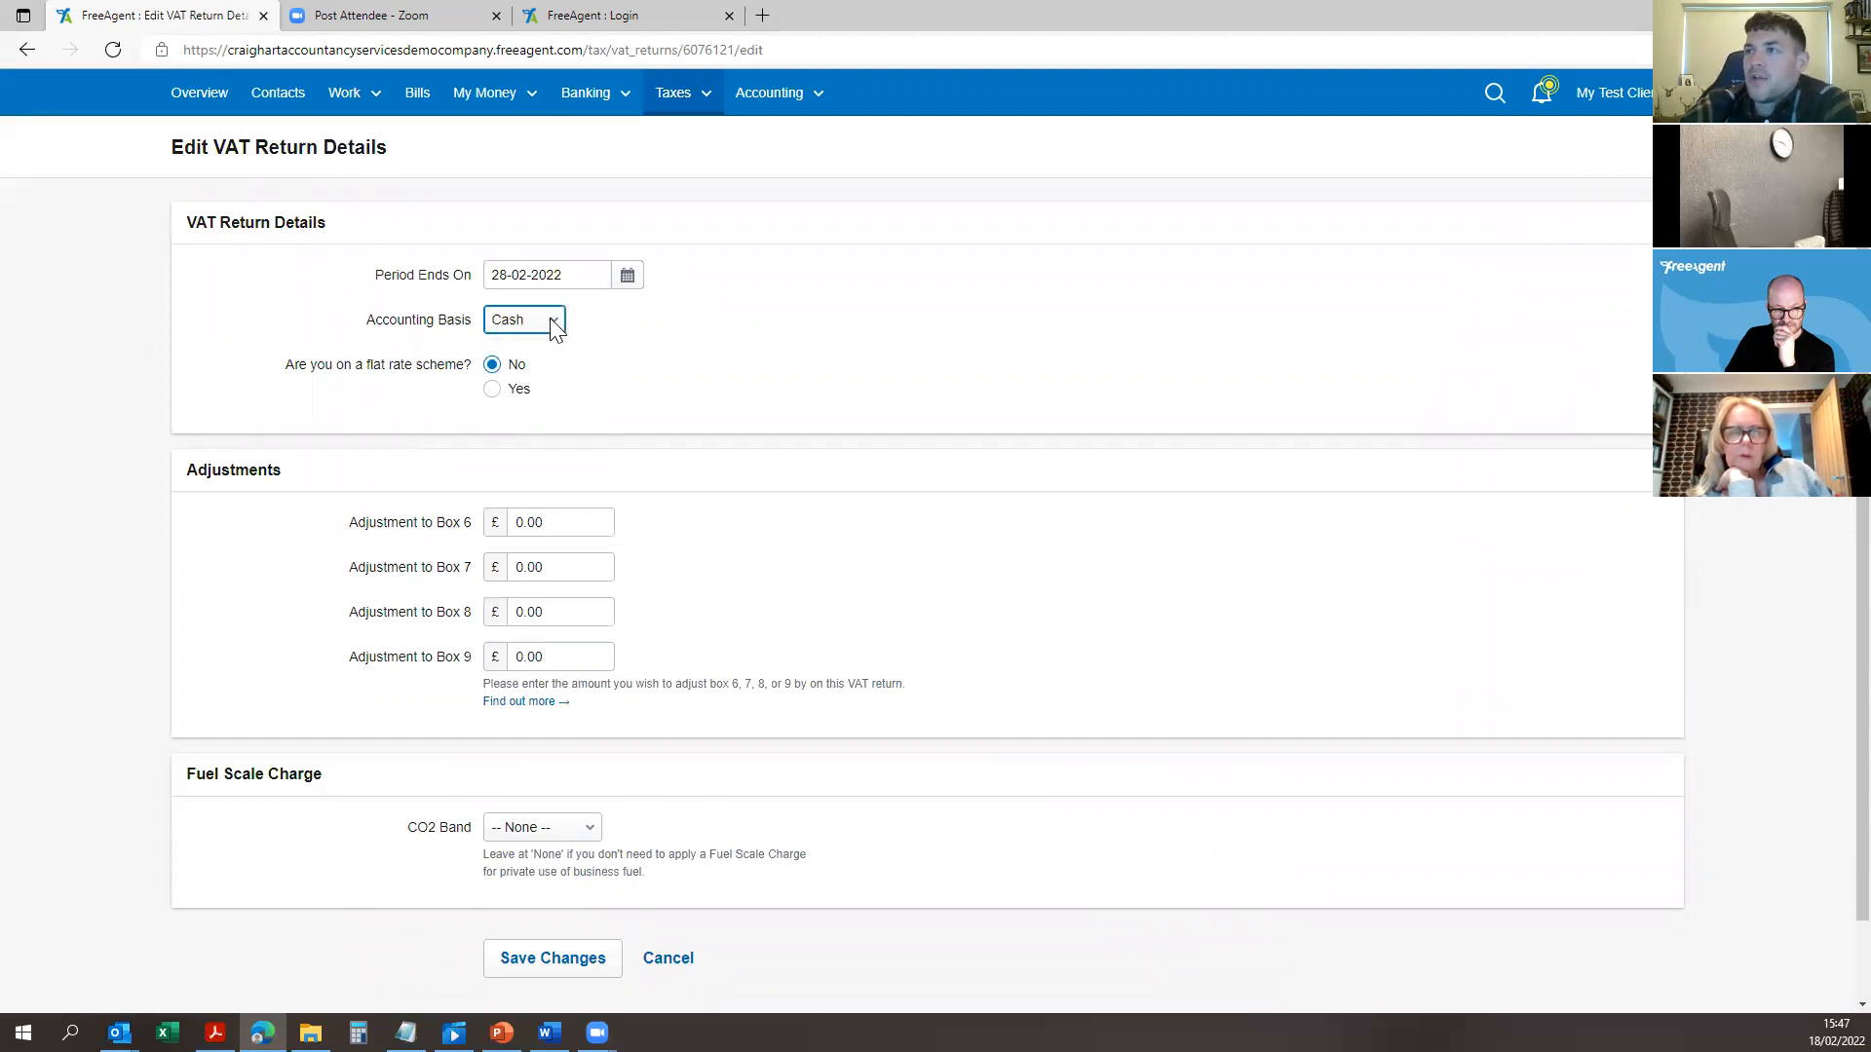
left_click(778, 325)
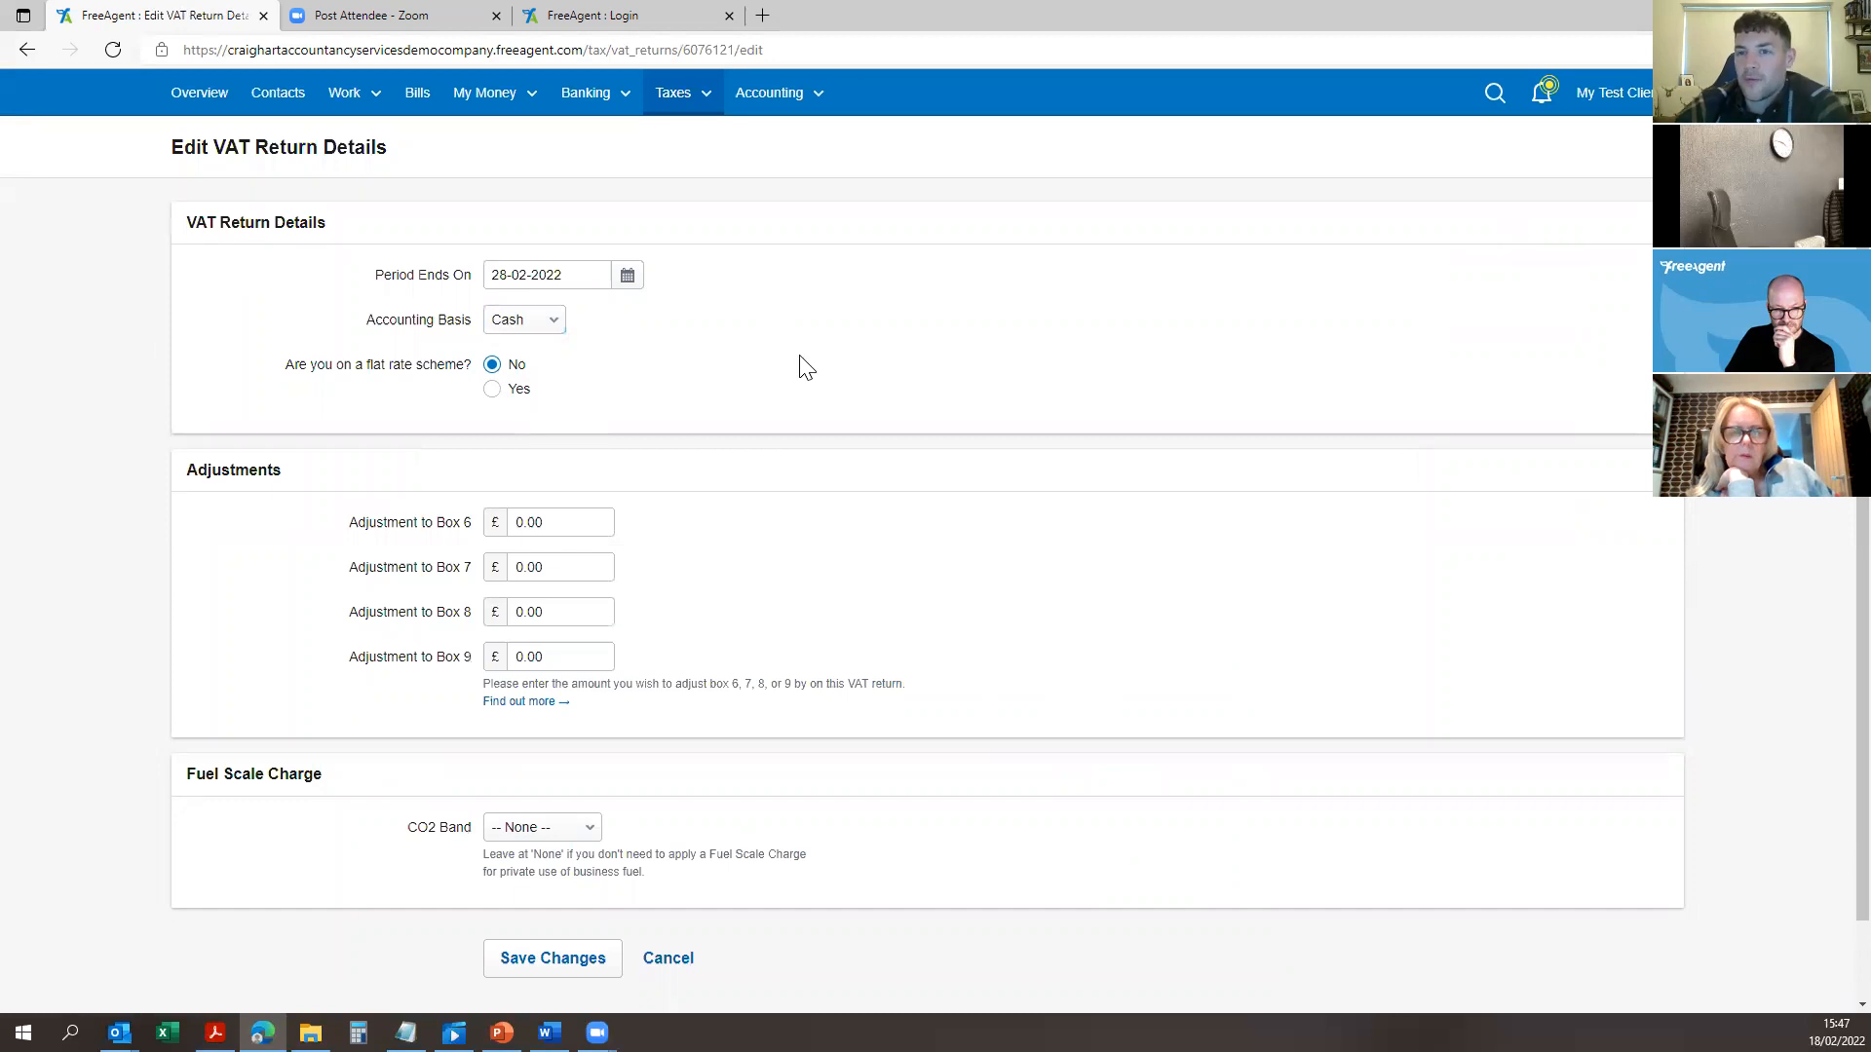
left_click(546, 321)
left_click(521, 344)
left_click(621, 334)
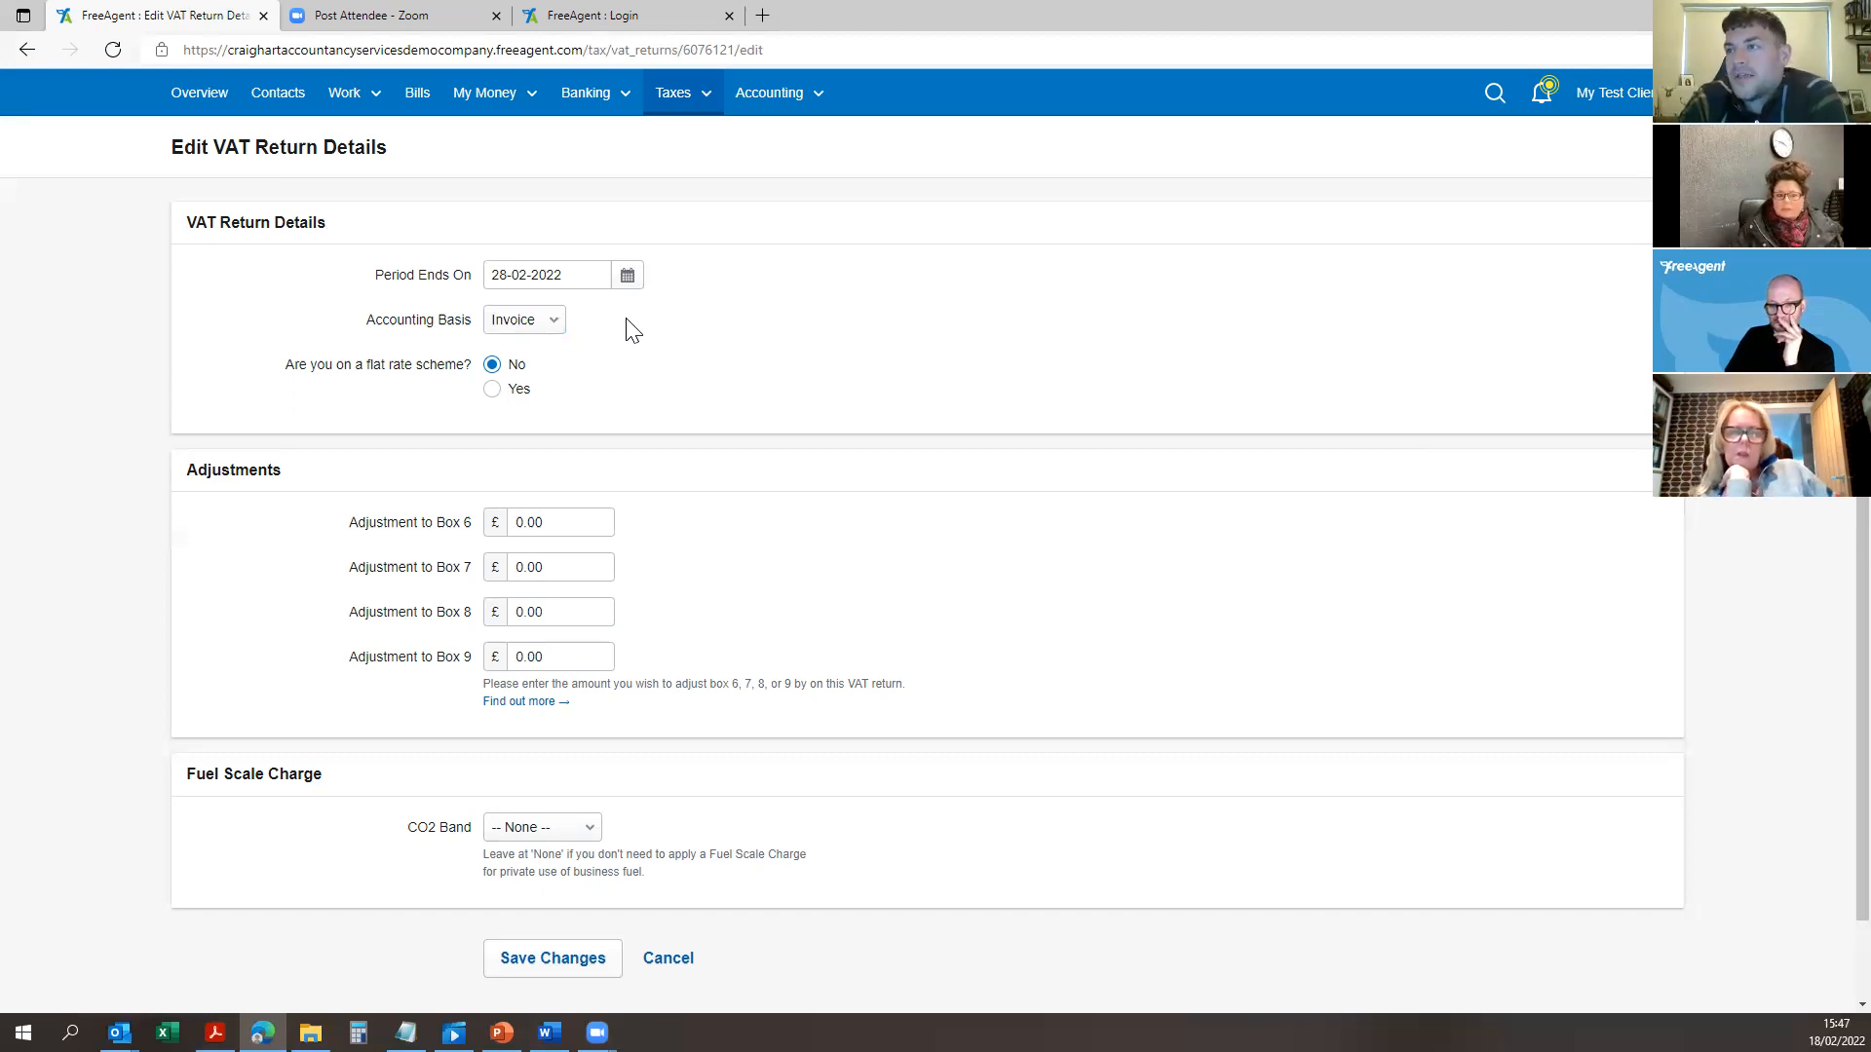
left_click(526, 322)
left_click(527, 321)
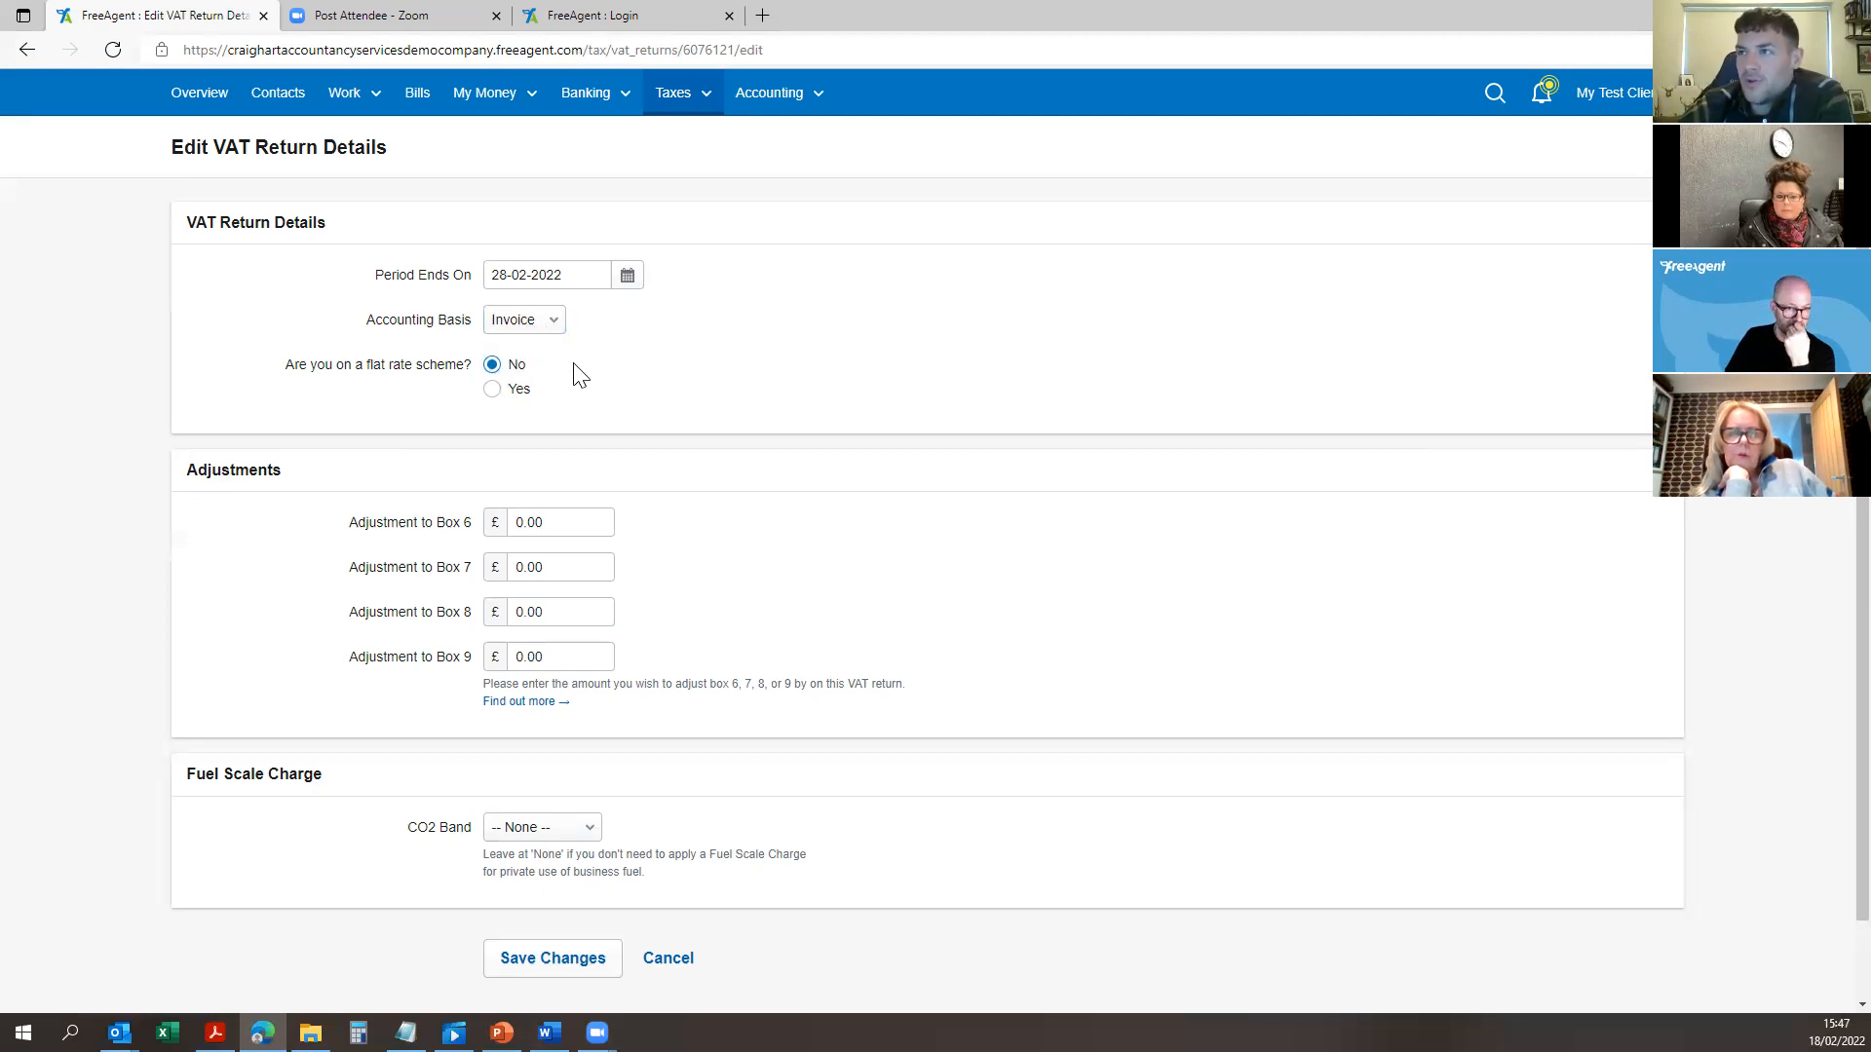
scroll(551, 429, "down", 1)
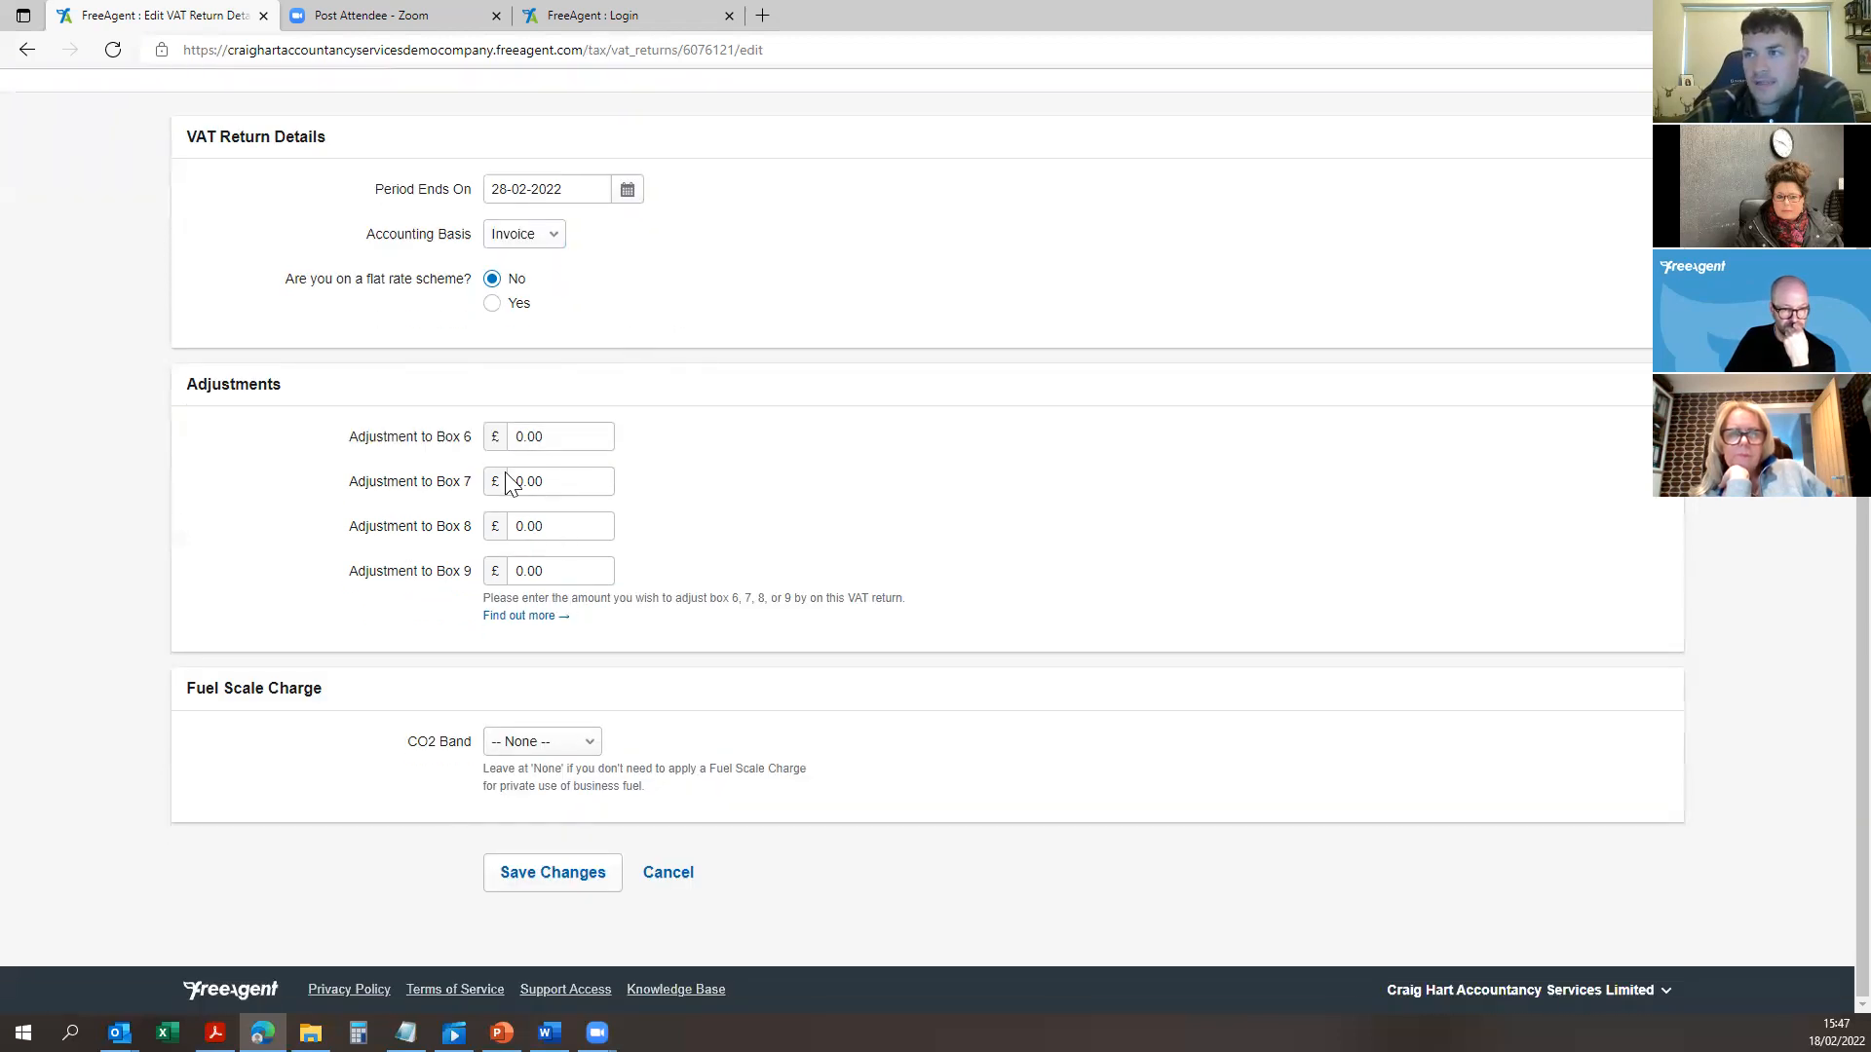
left_click(544, 877)
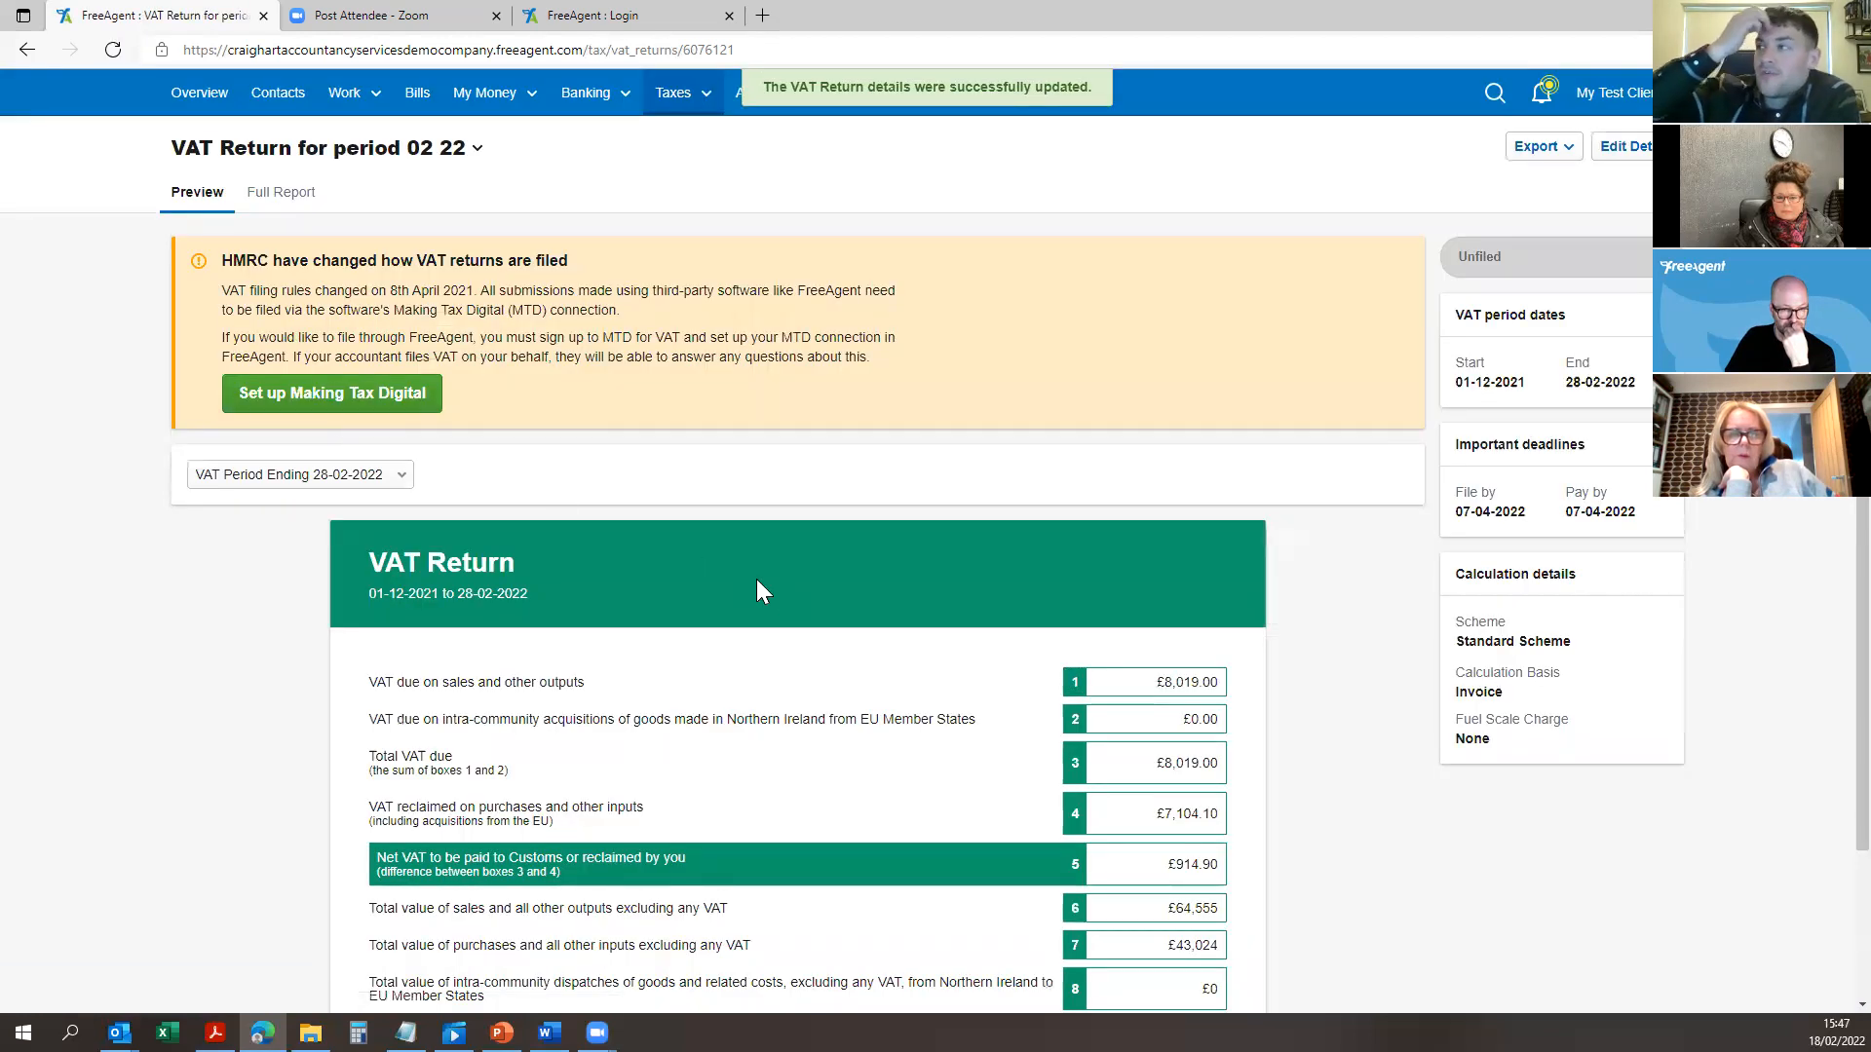
Step: Open the full VAT transactions report from the Export menu
scroll(1275, 296, "down", 1)
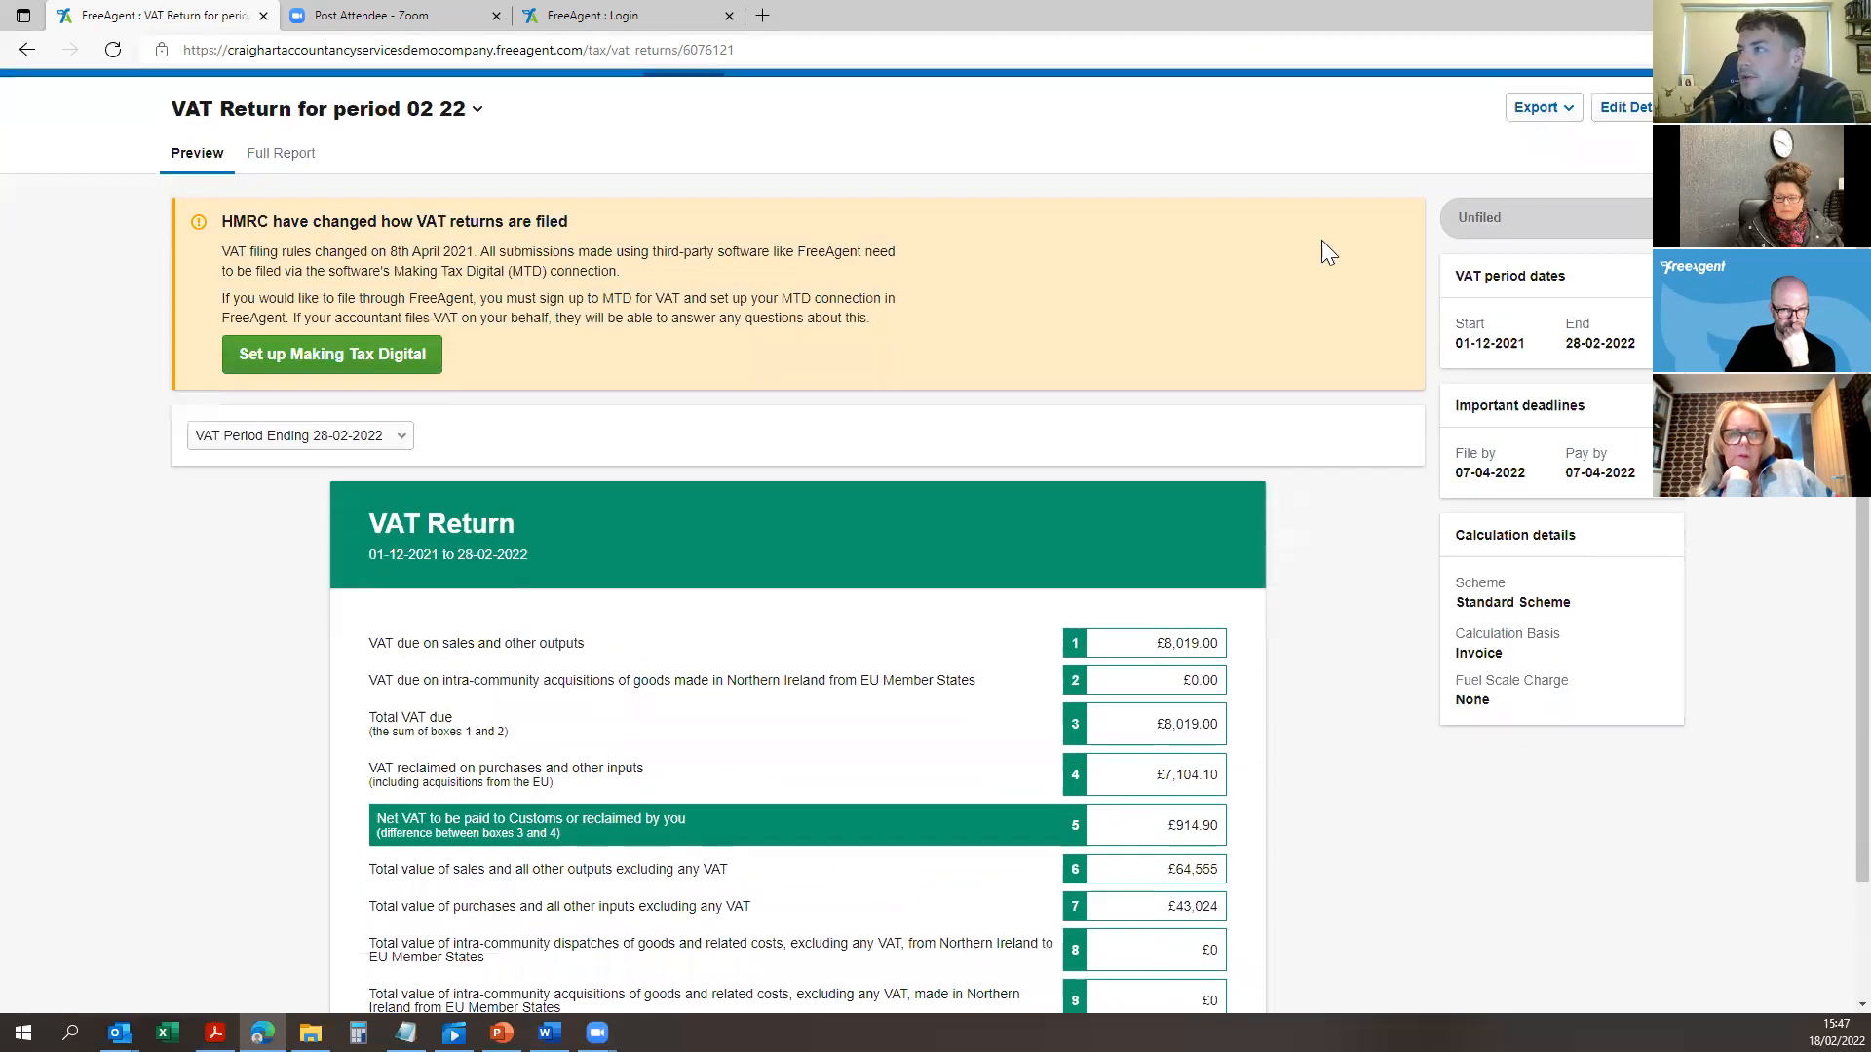
left_click(1549, 114)
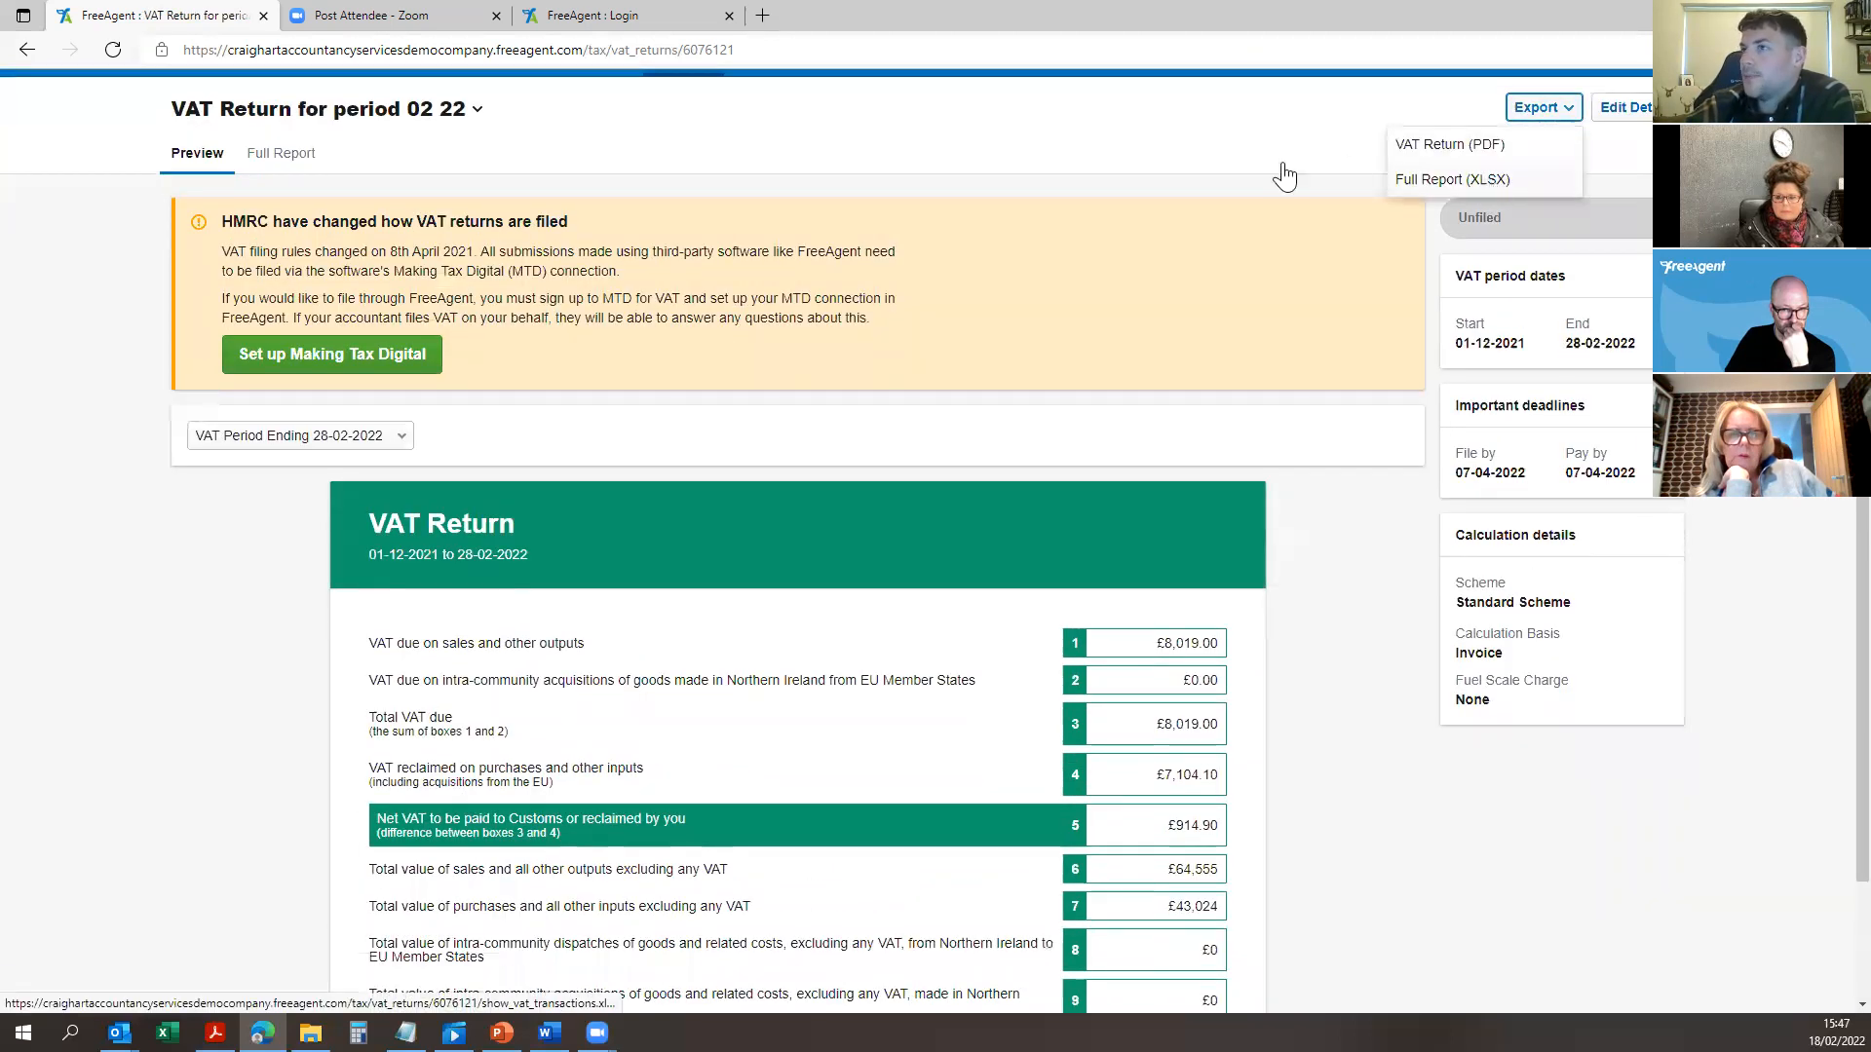
left_click(297, 159)
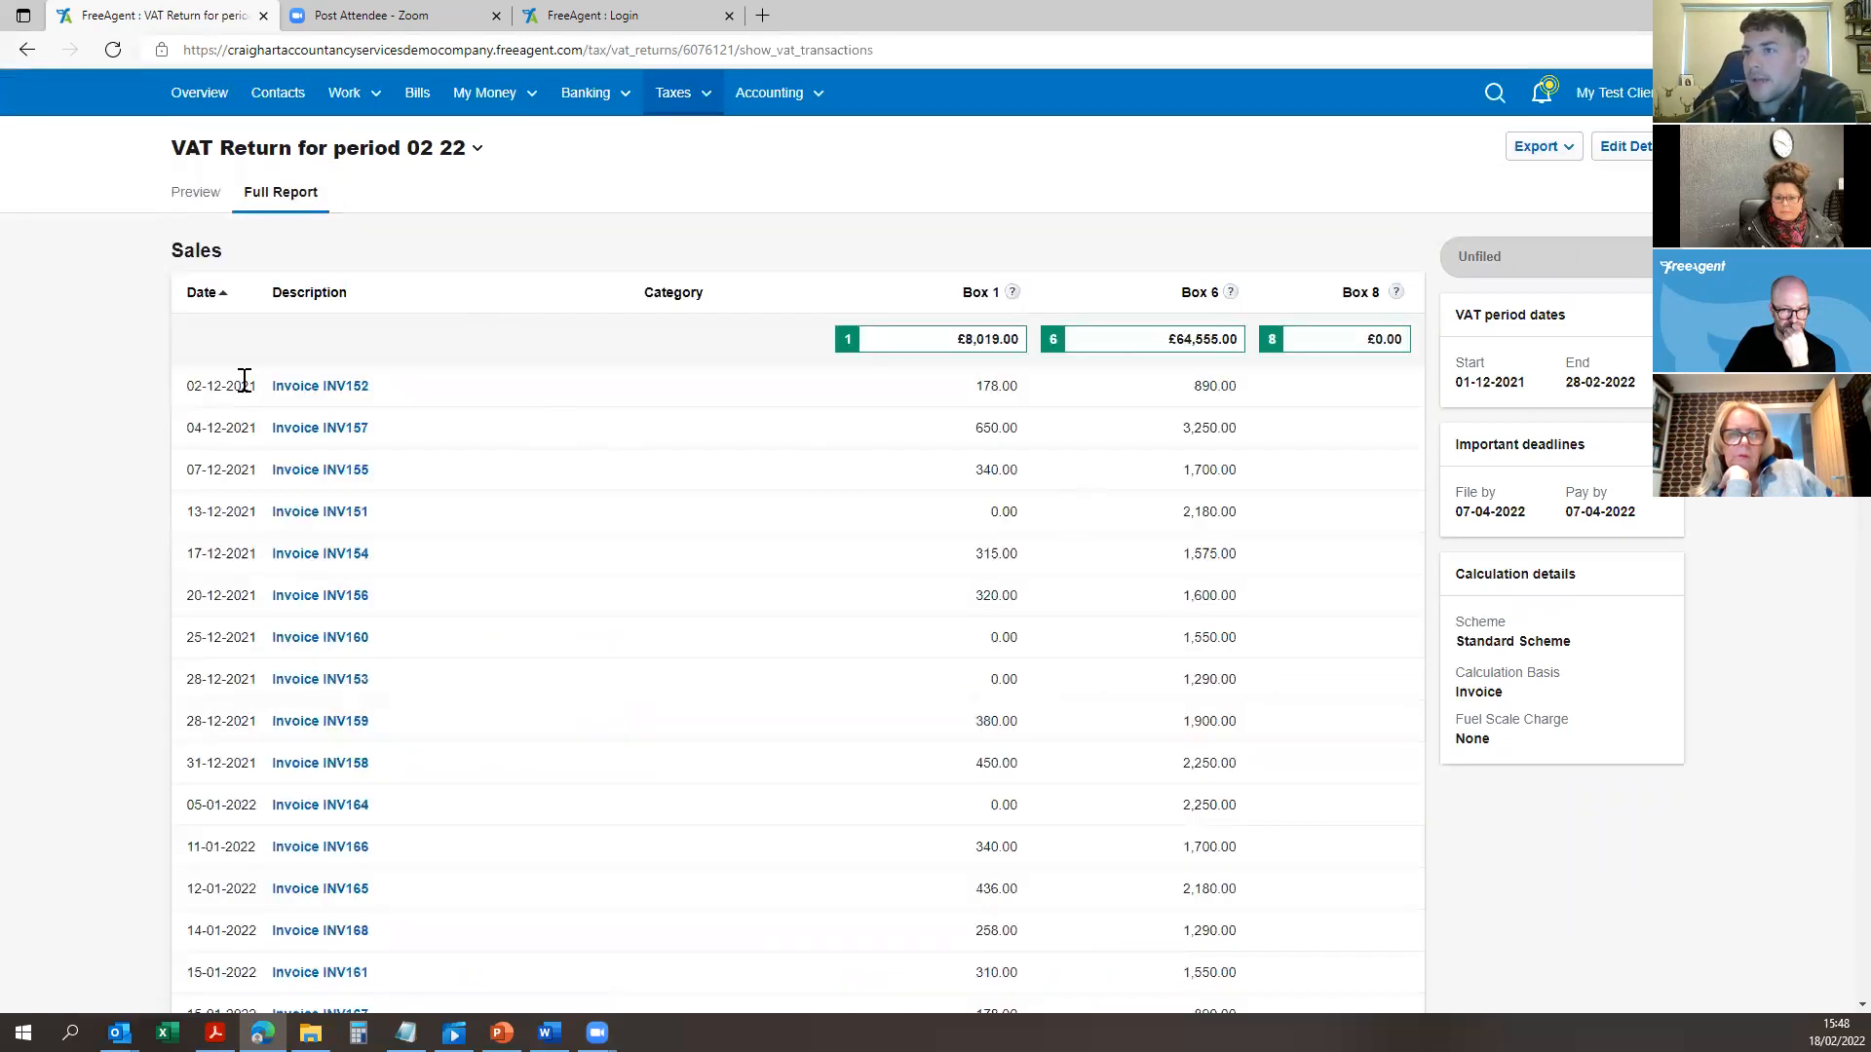
Step: Scroll through the report's Sales and Purchases tables, then go back to the Overview dashboard
scroll(390, 404, "down", 10)
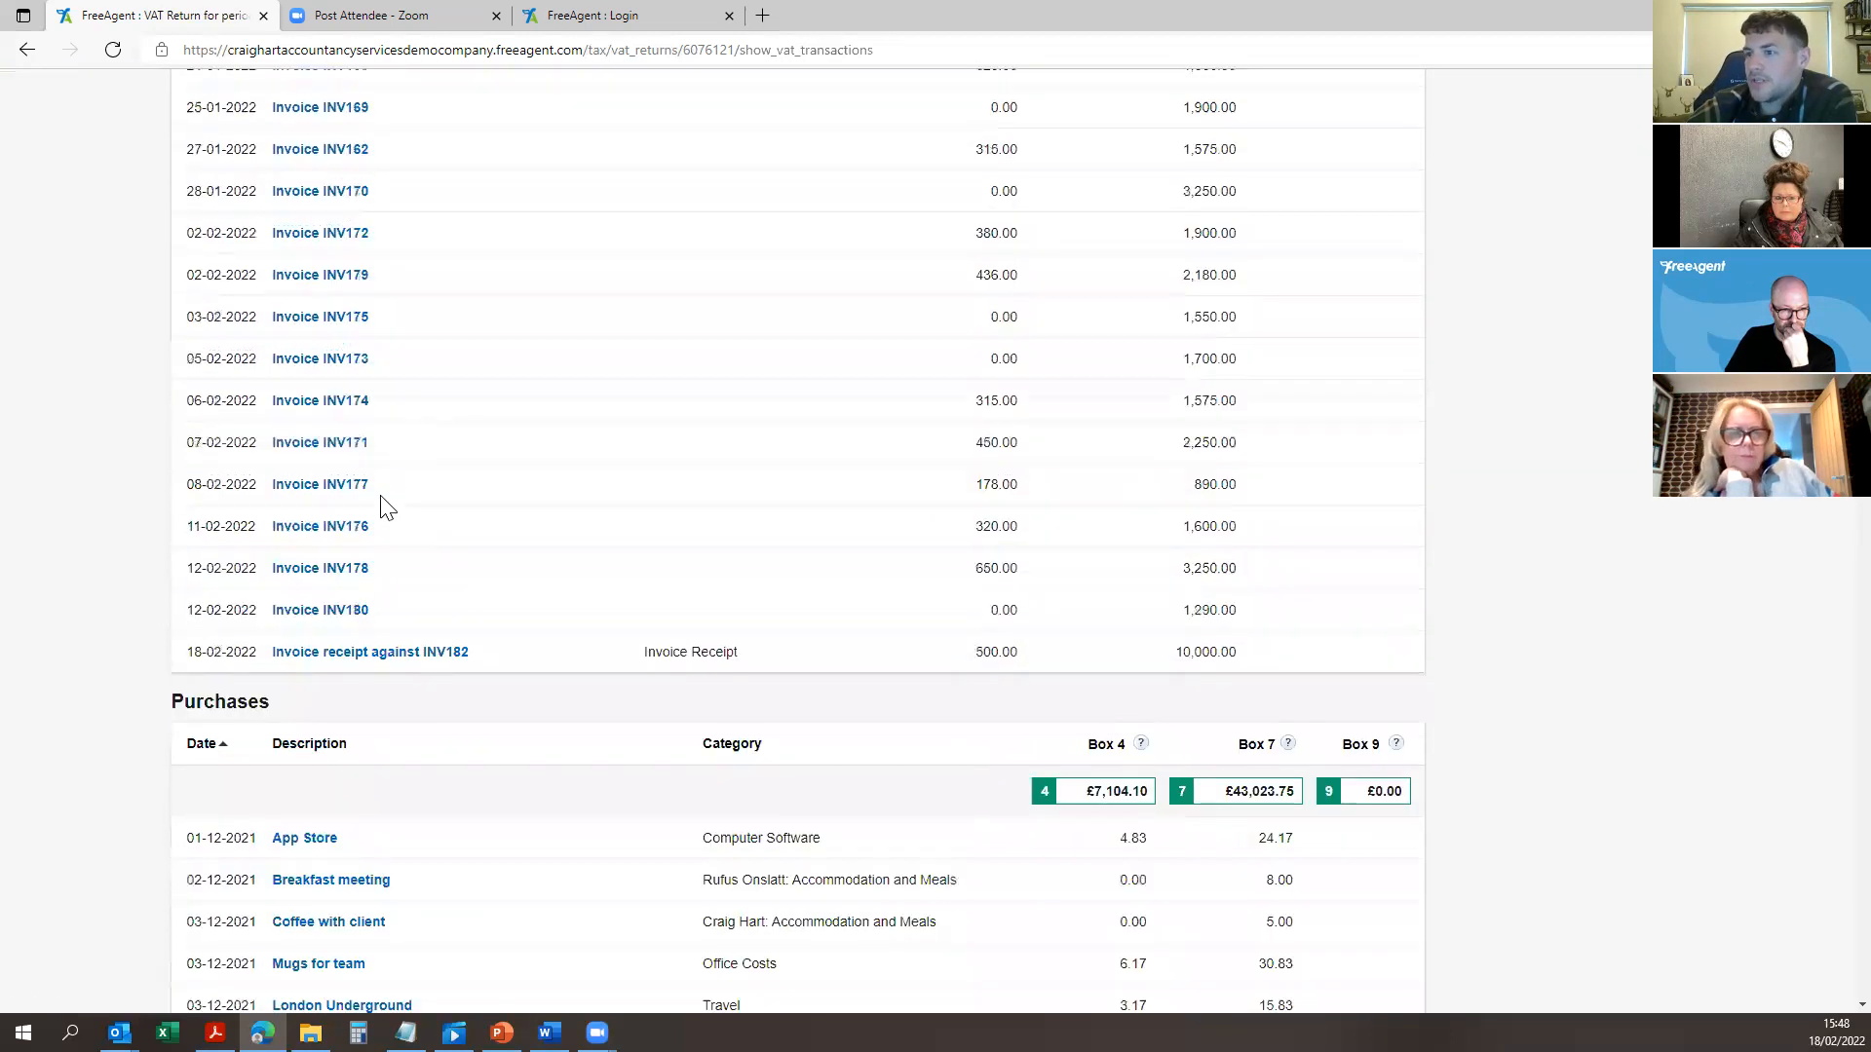
scroll(371, 662, "down", 3)
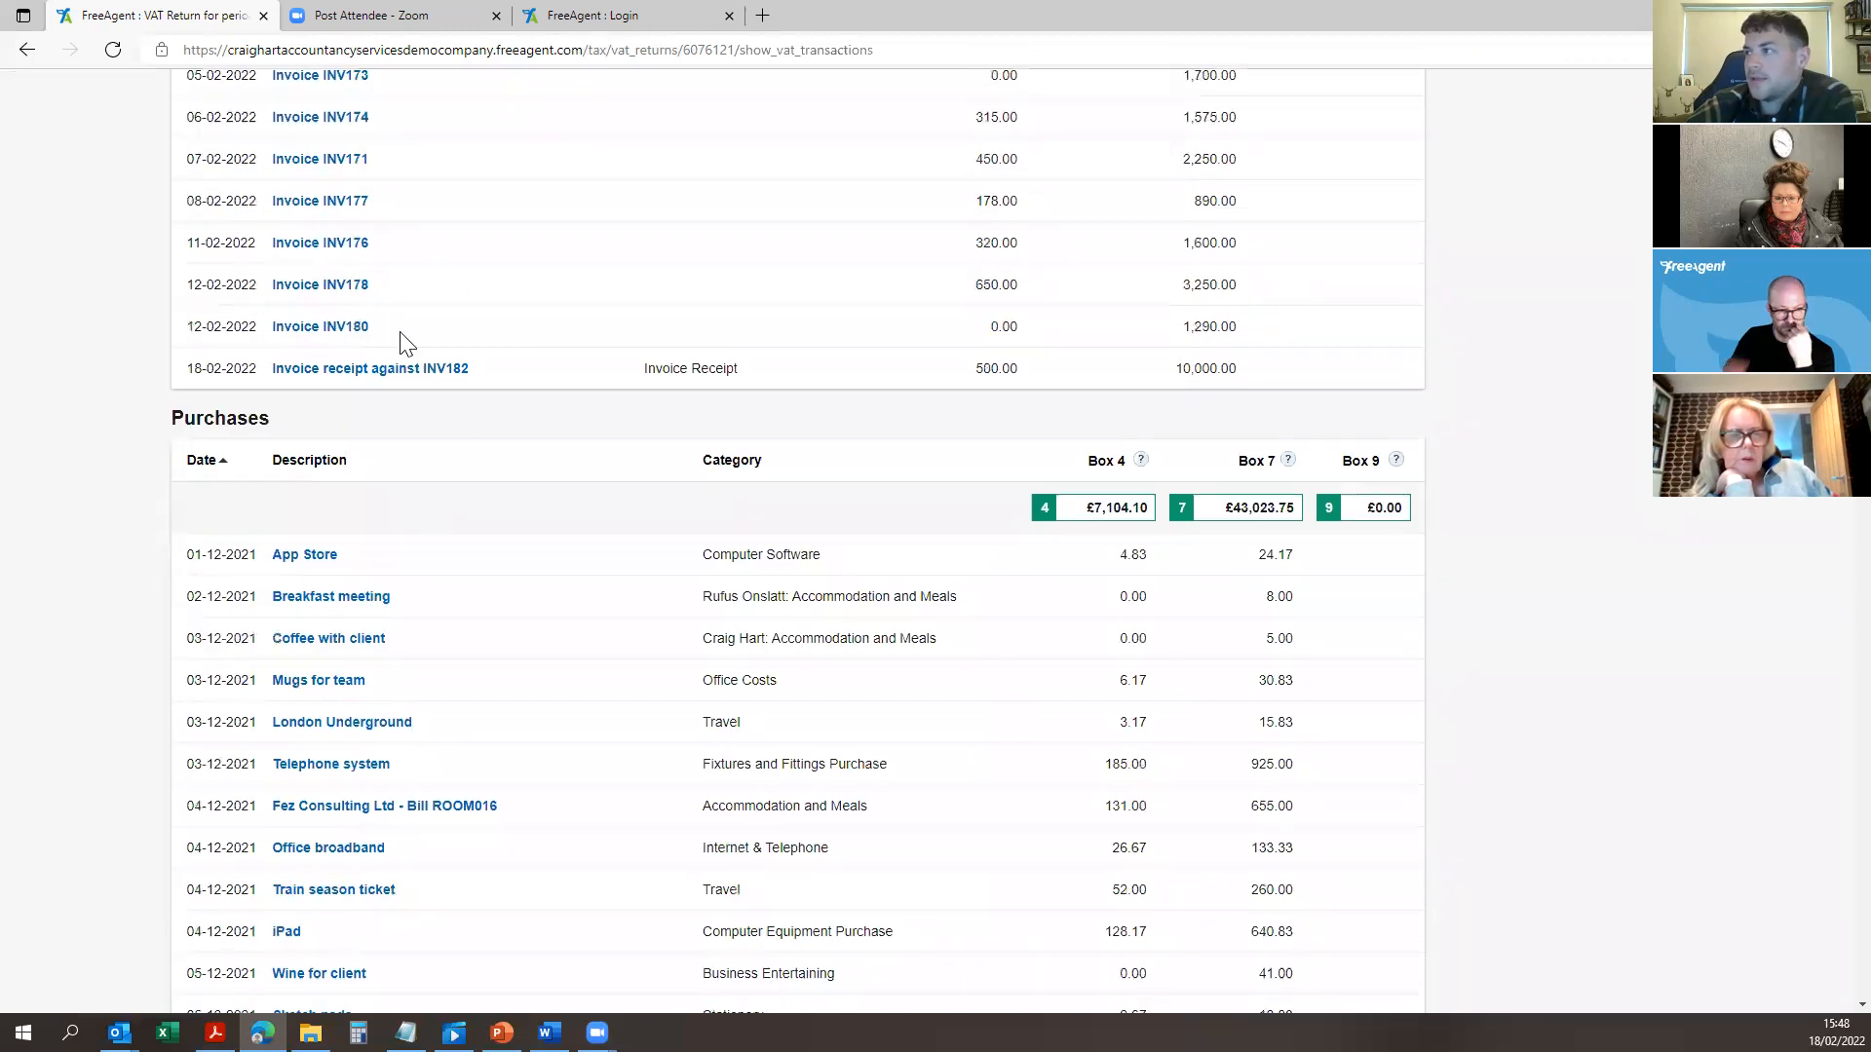
scroll(451, 443, "down", 3)
scroll(228, 416, "down", 3)
scroll(370, 545, "down", 20)
scroll(390, 563, "down", 20)
scroll(406, 524, "down", 20)
left_click_drag(1862, 970, 1862, 97)
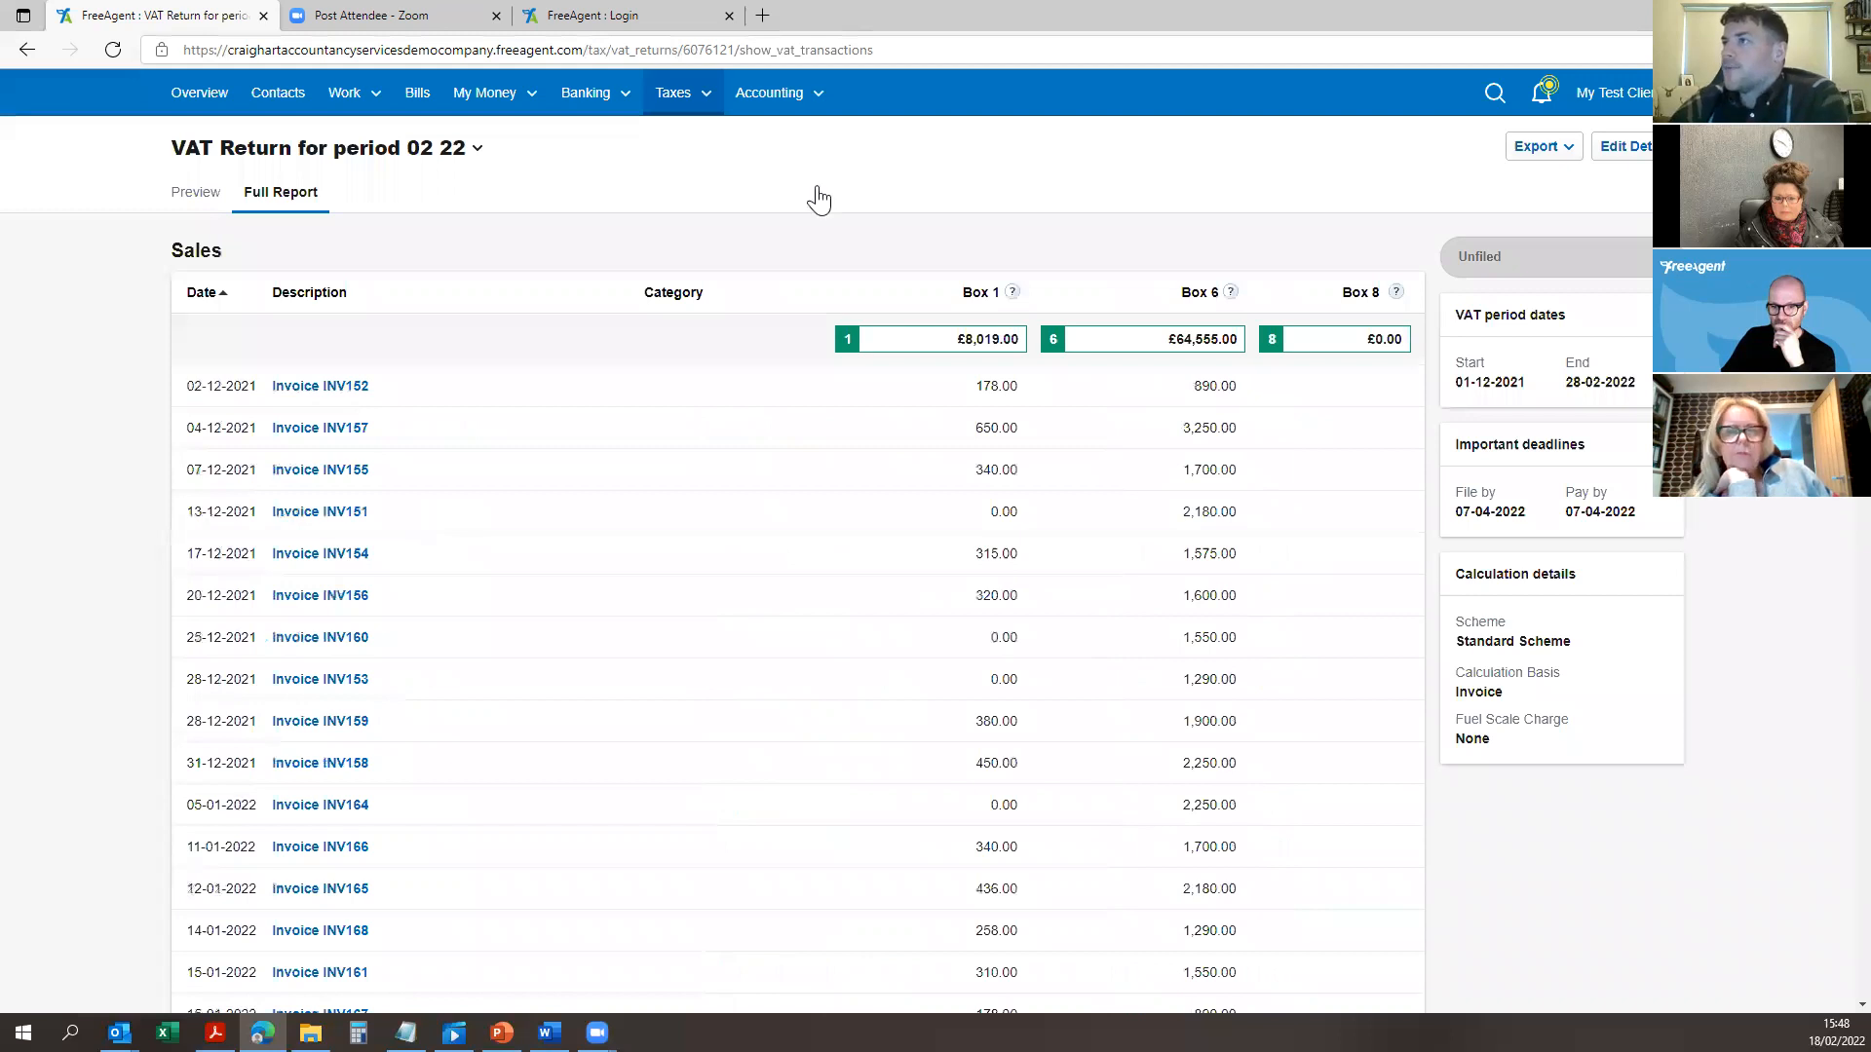
mouse_move(776, 95)
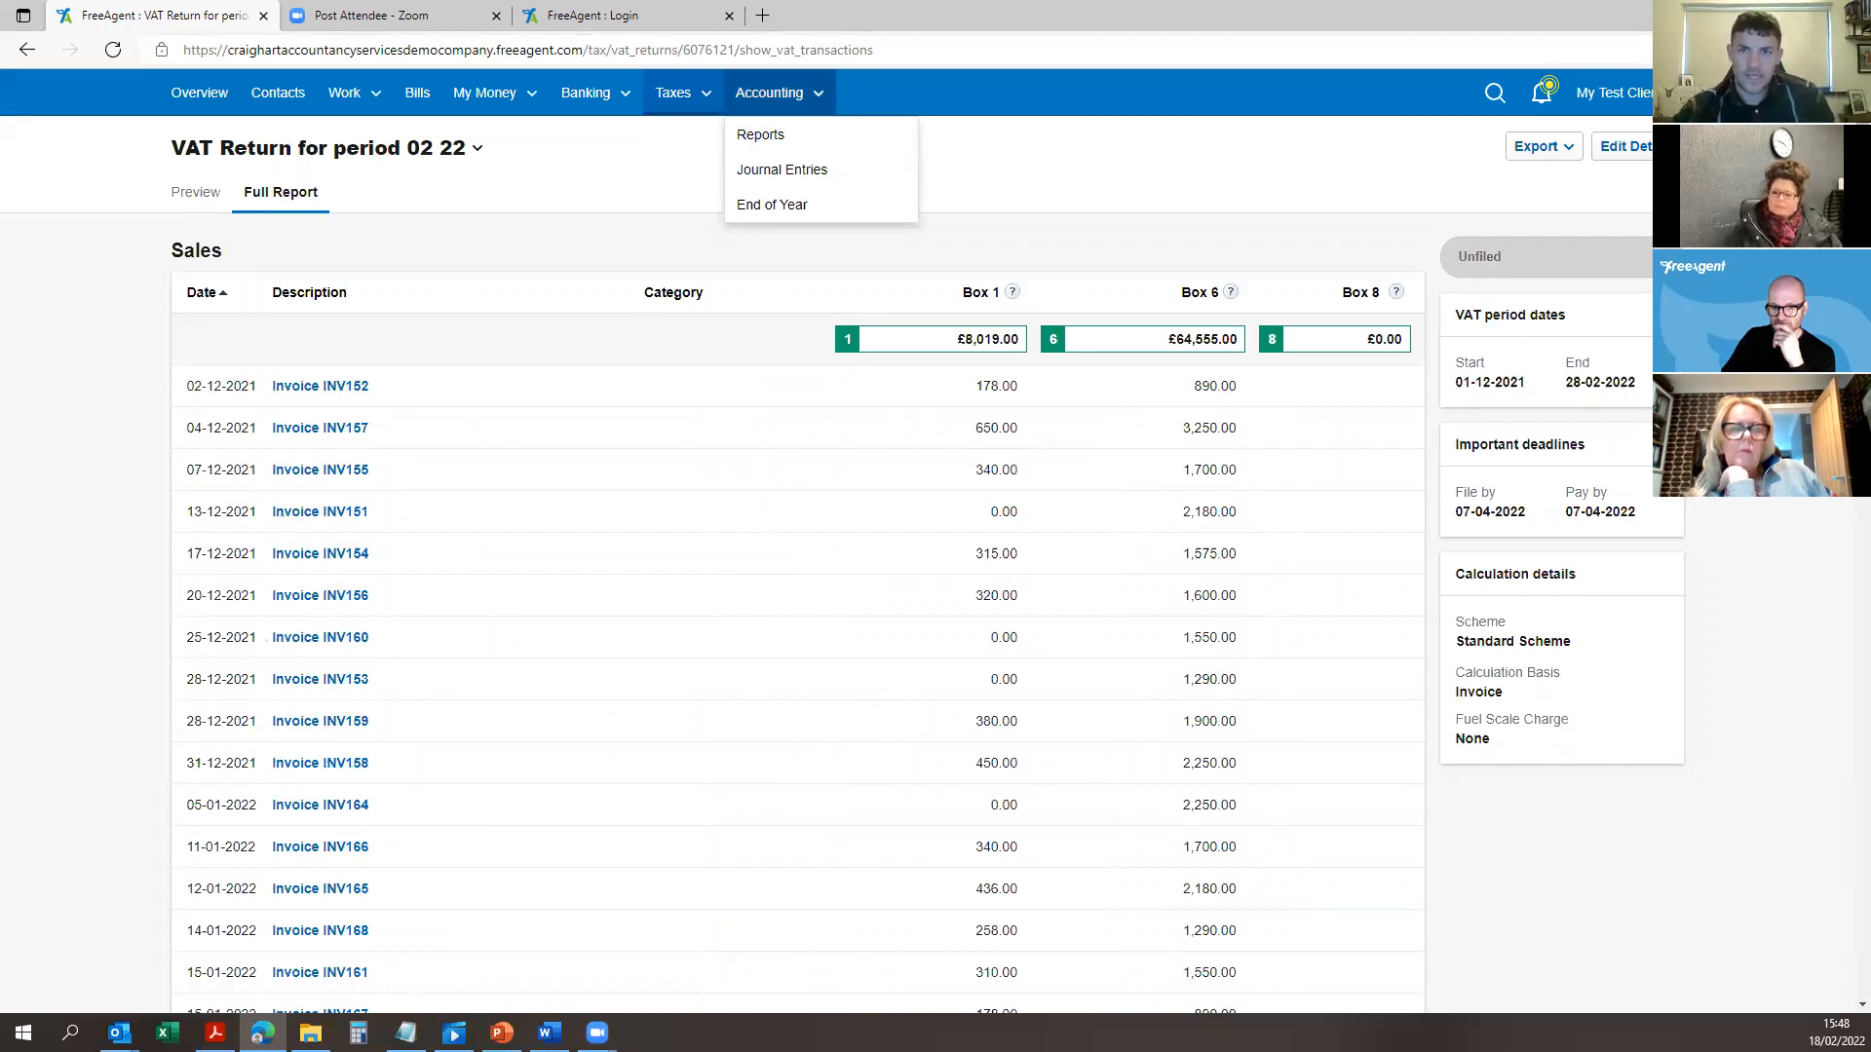
key("alt+Tab")
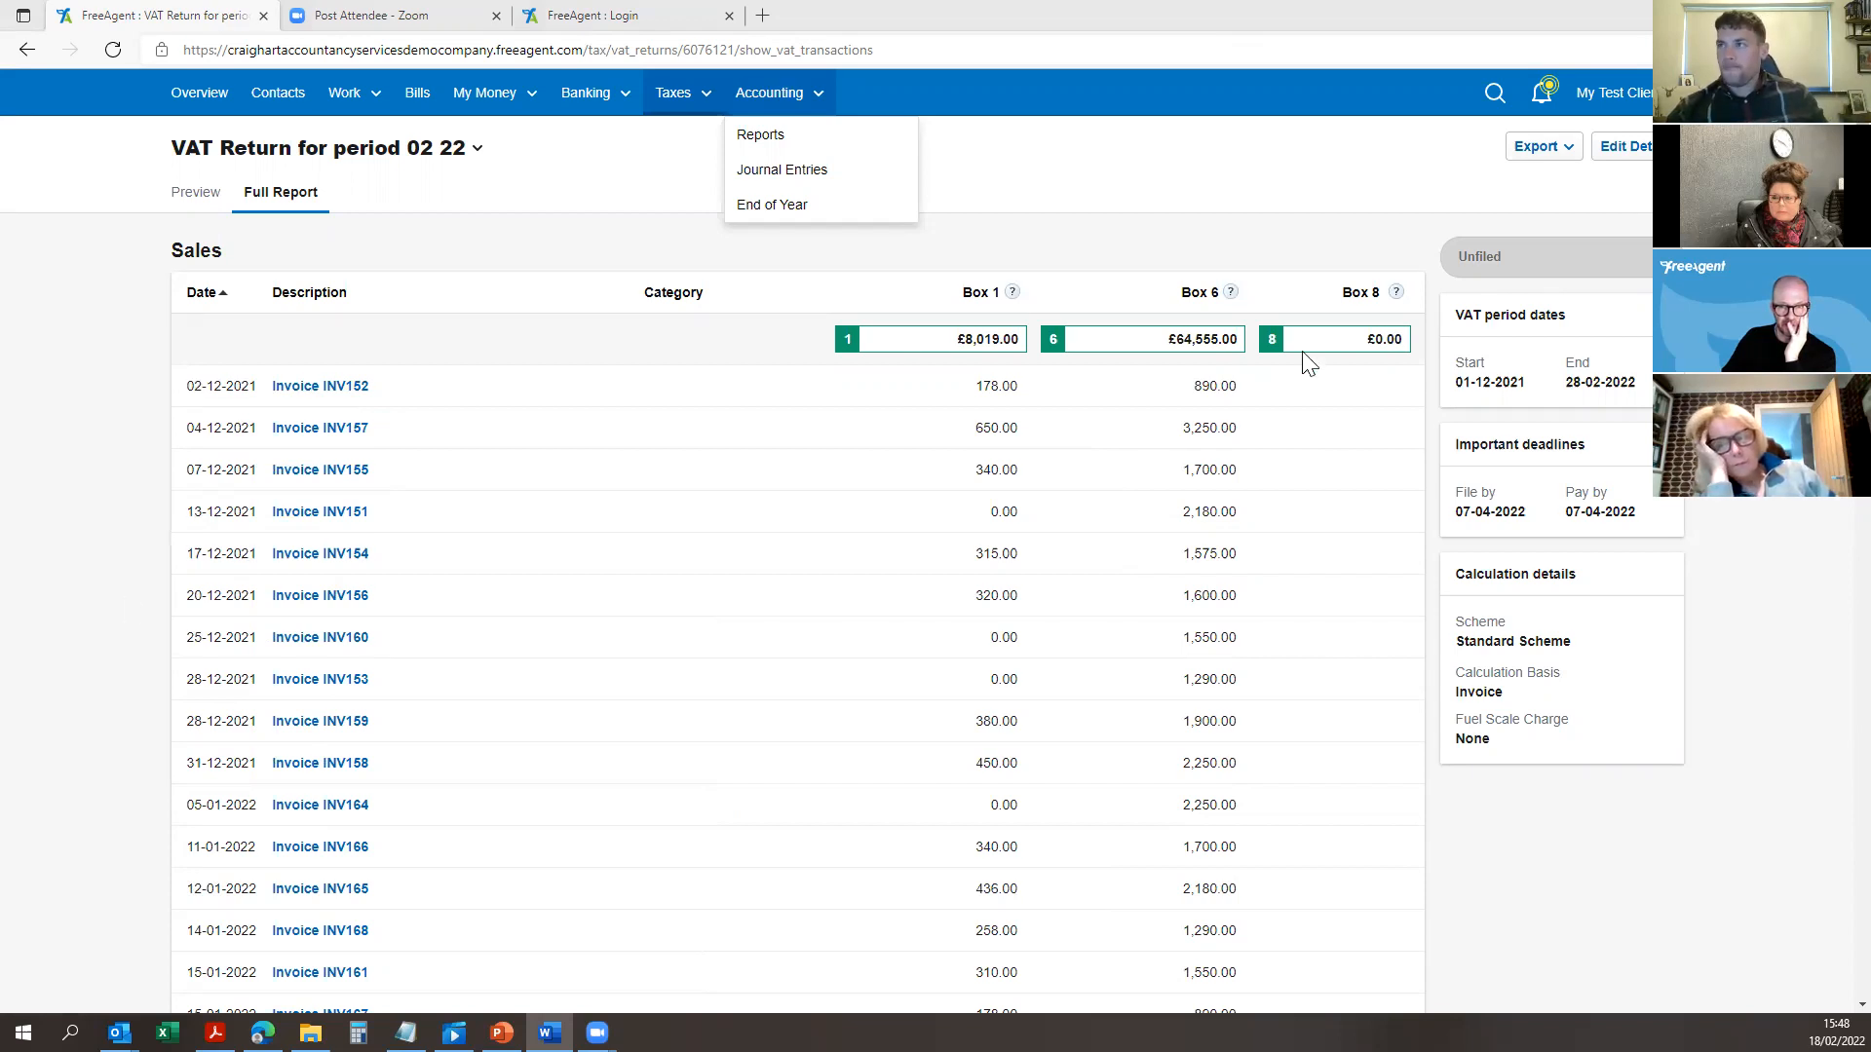
left_click(210, 92)
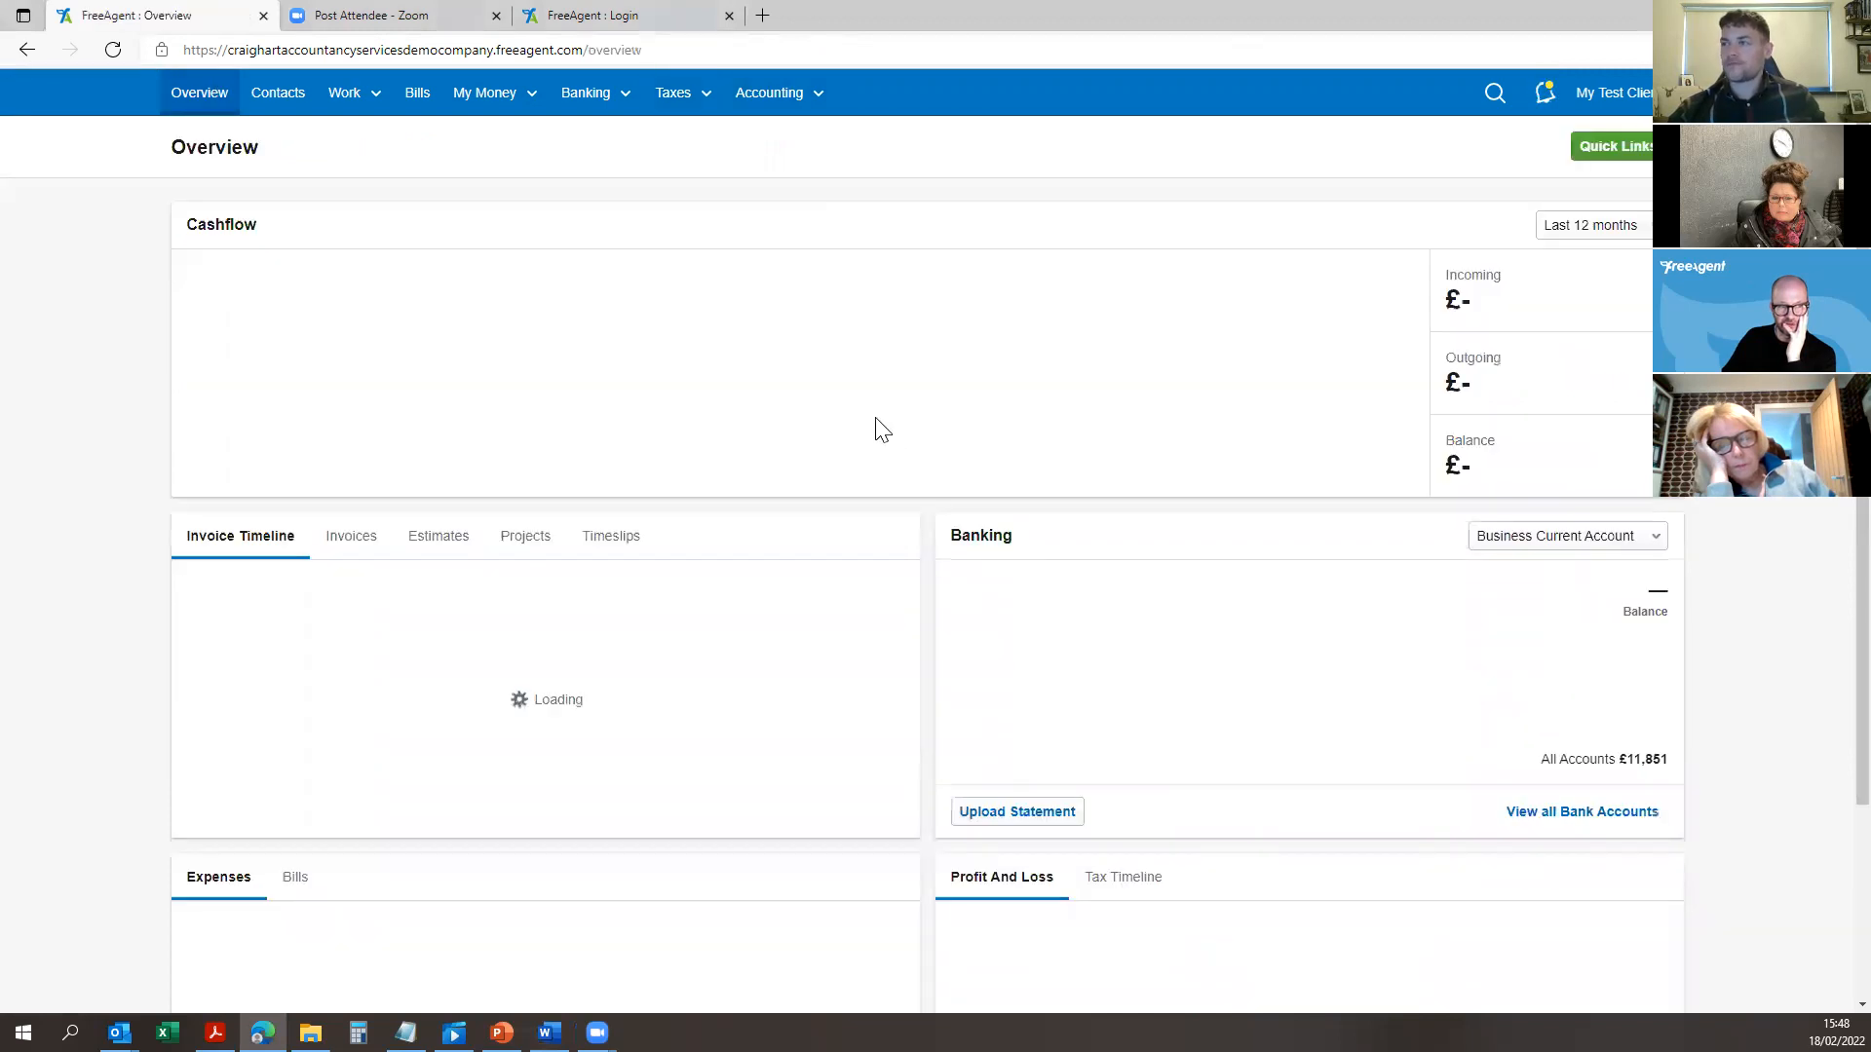
scroll(1407, 522, "down", 3)
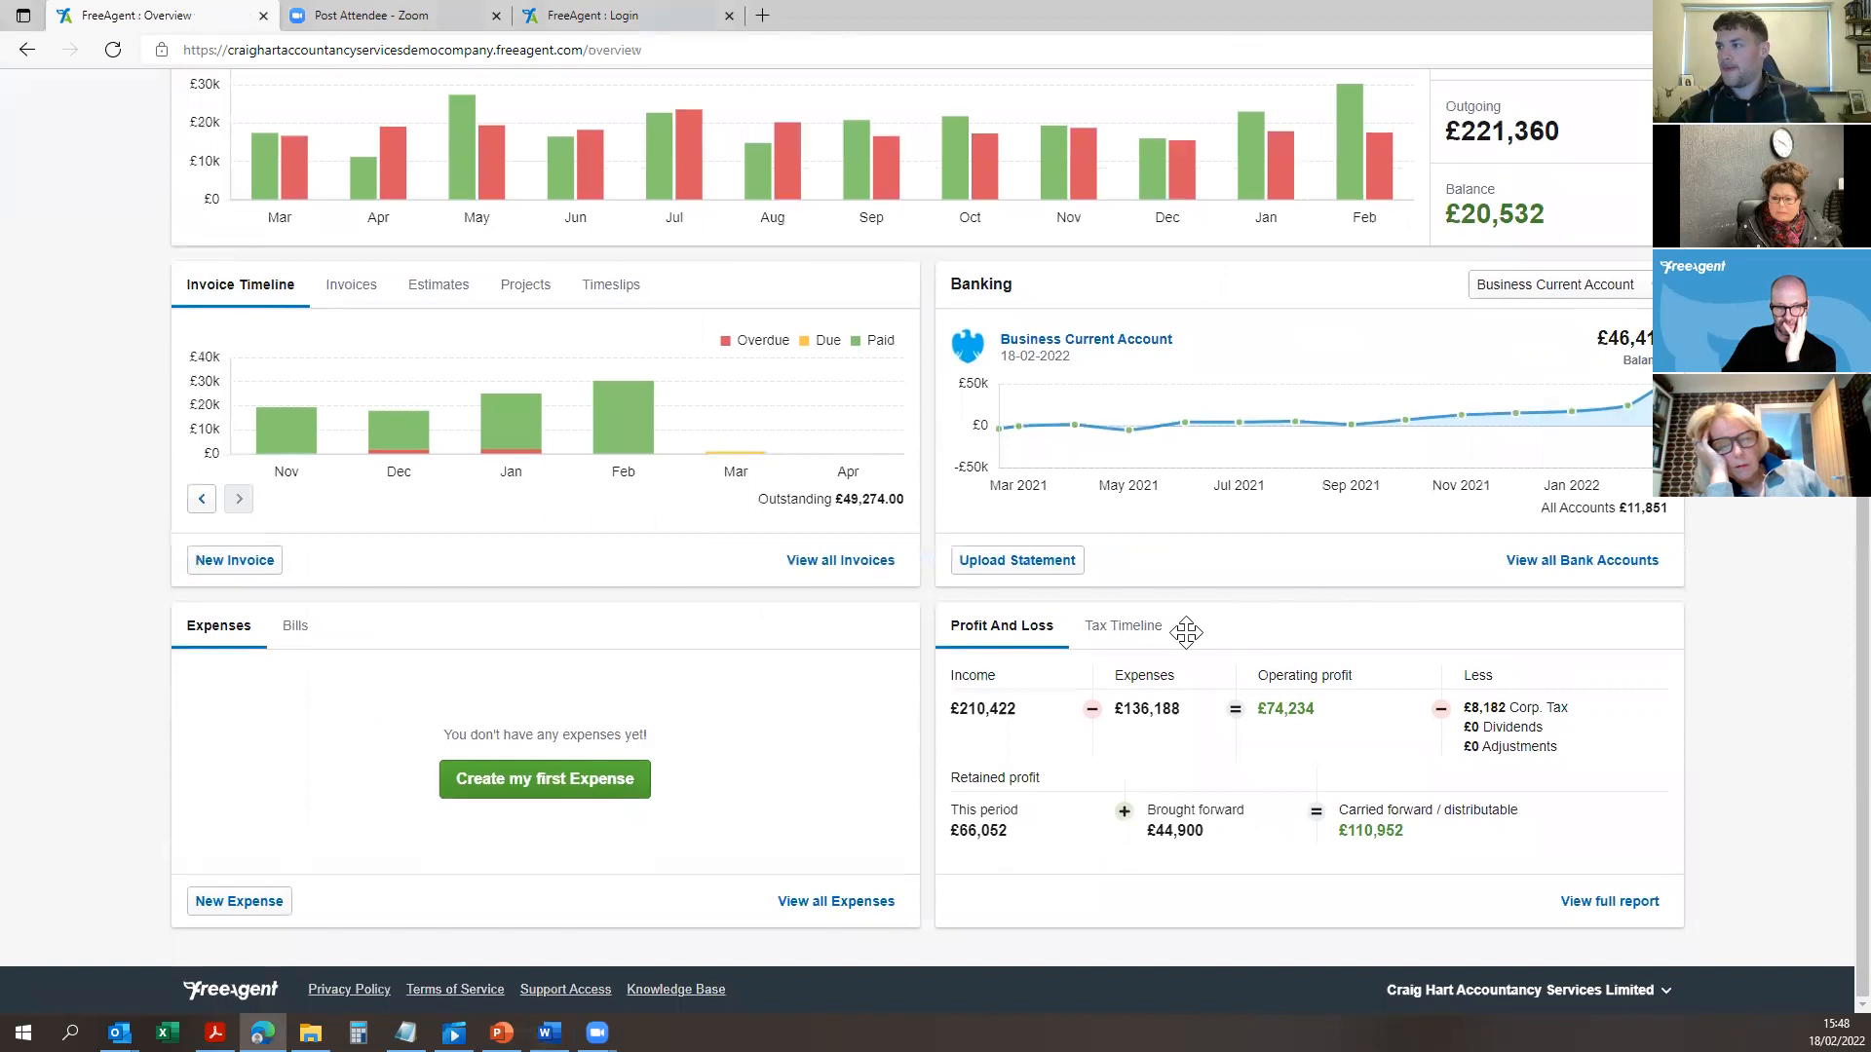
left_click(1120, 625)
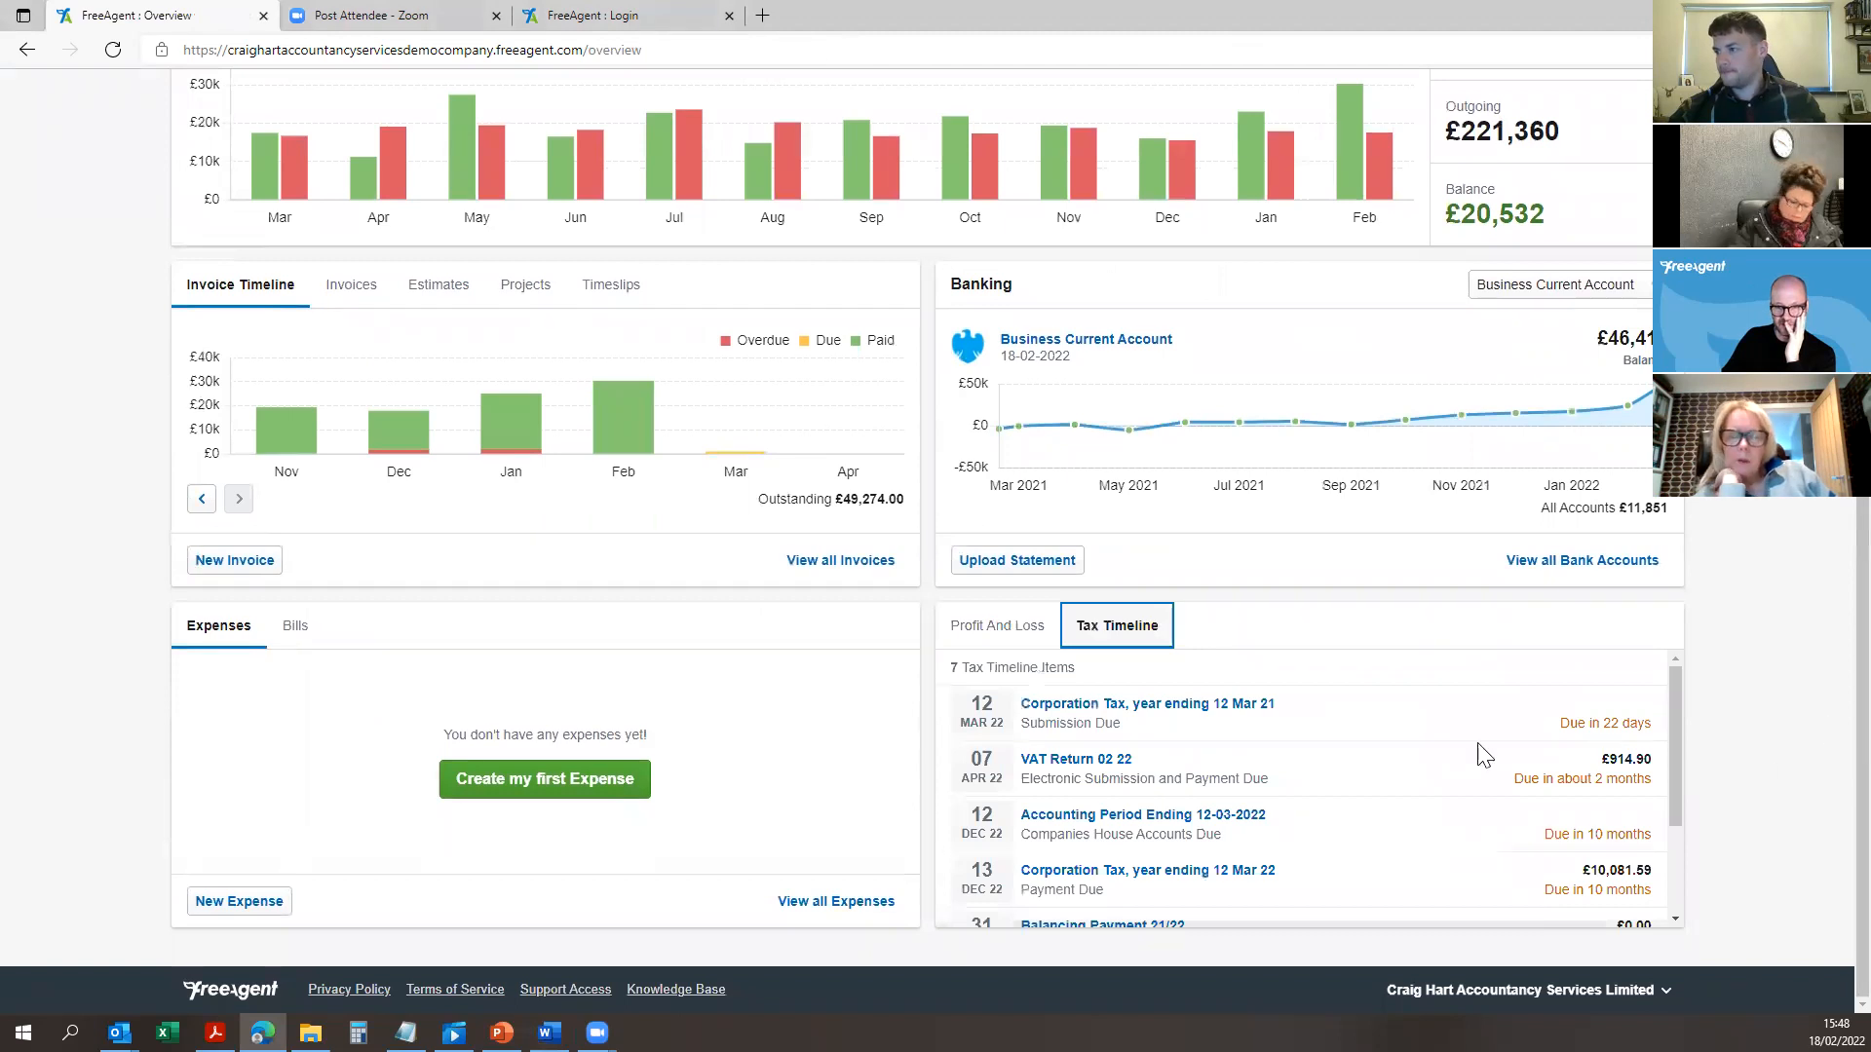
scroll(1461, 759, "down", 1)
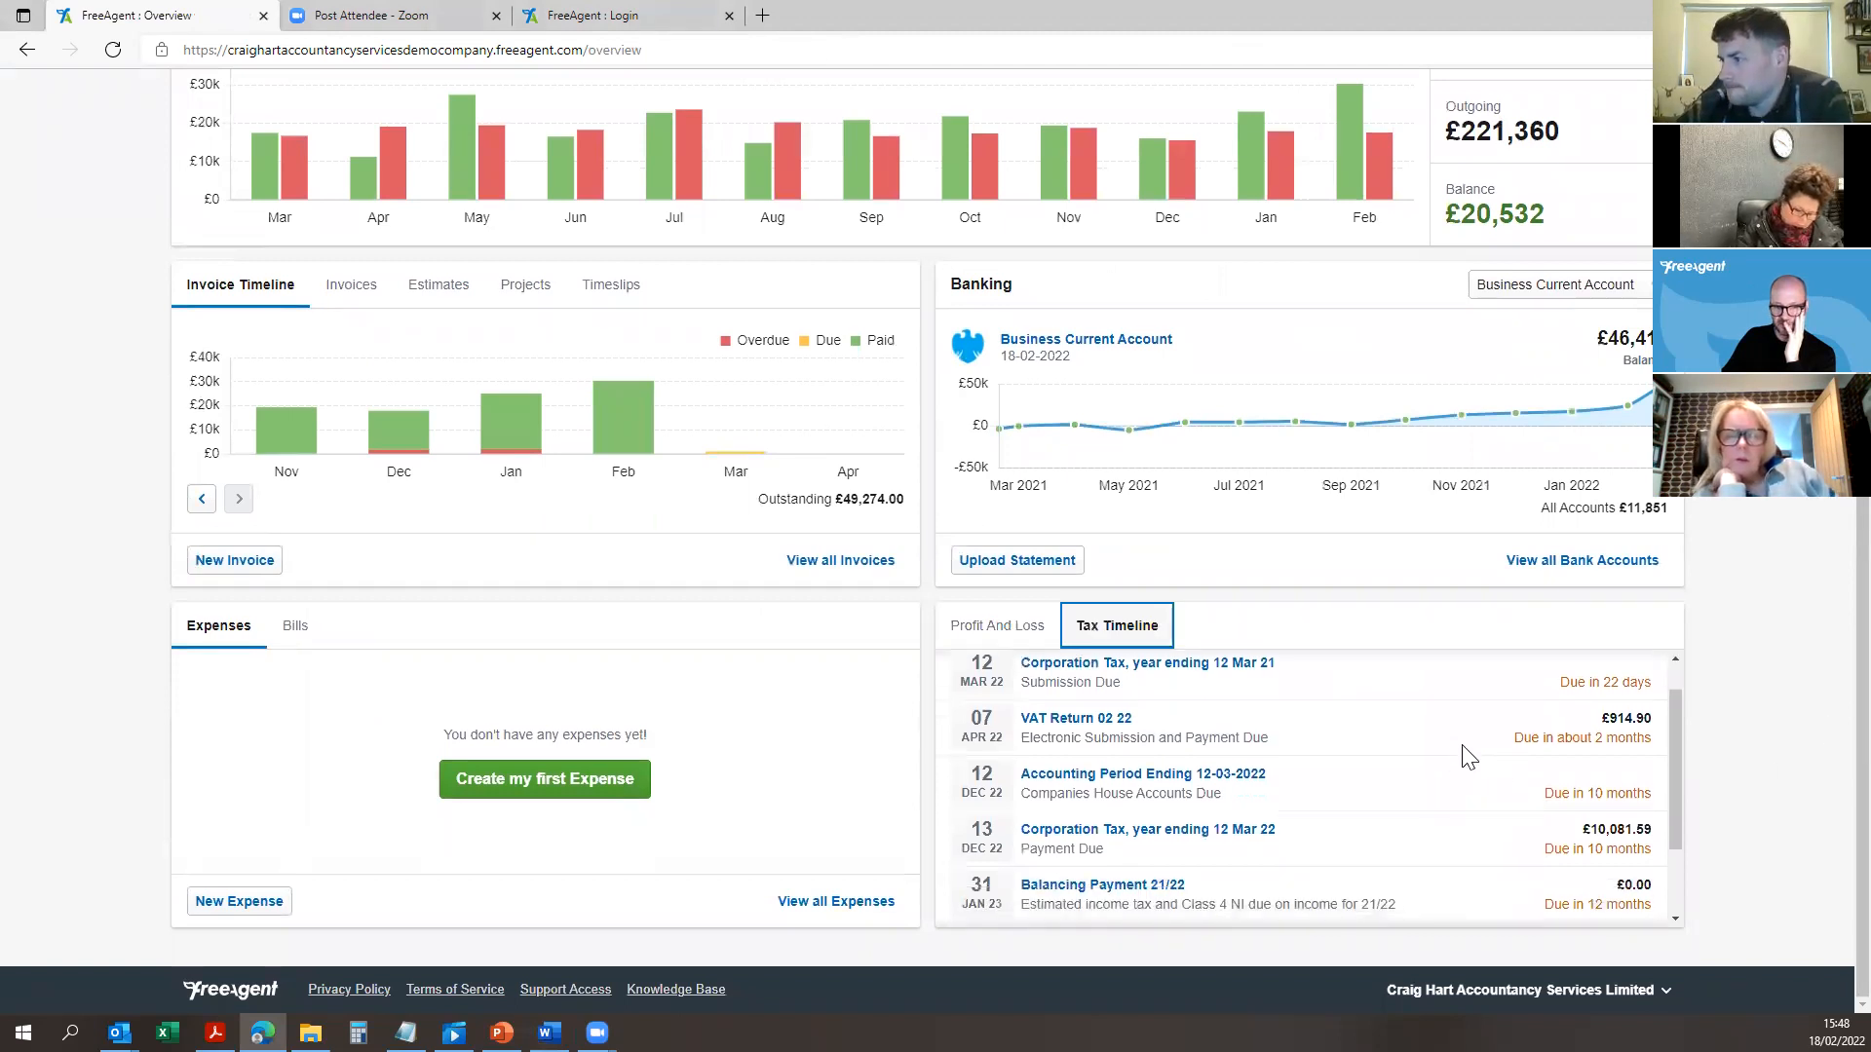
scroll(1433, 753, "up", 1)
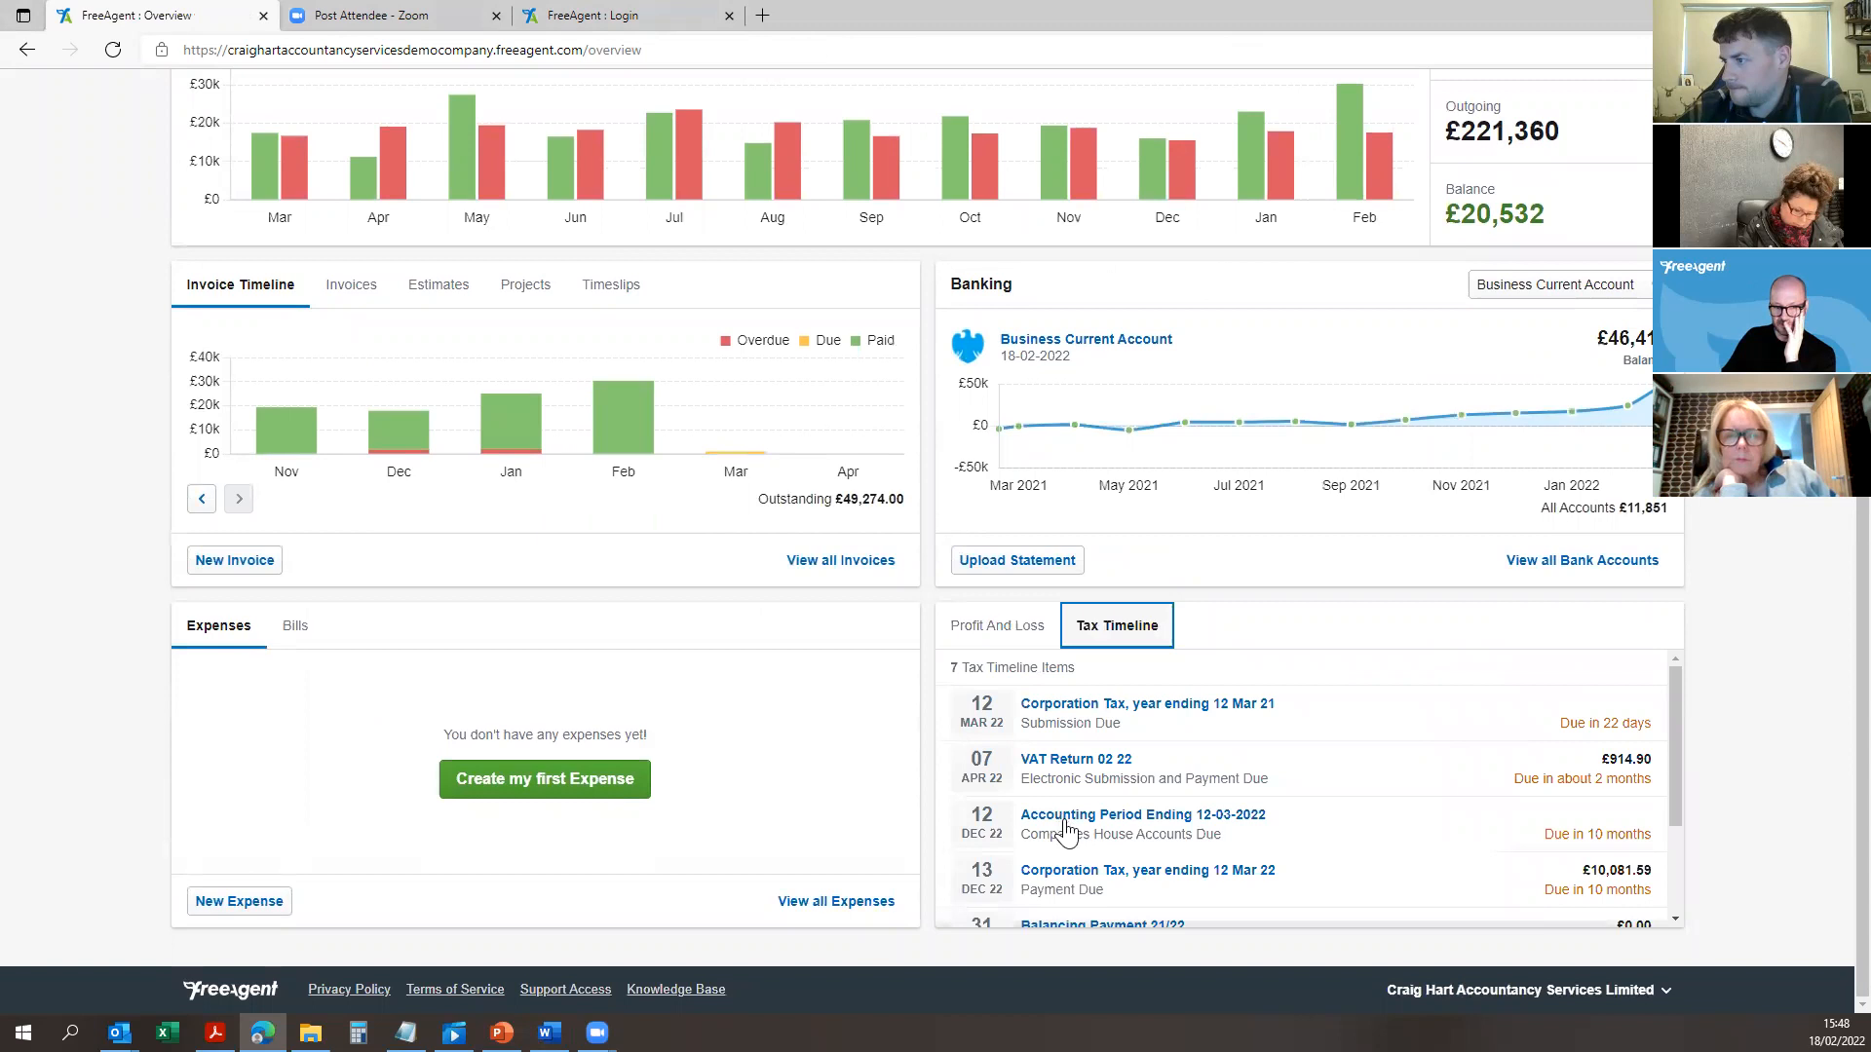
scroll(1091, 886, "down", 1)
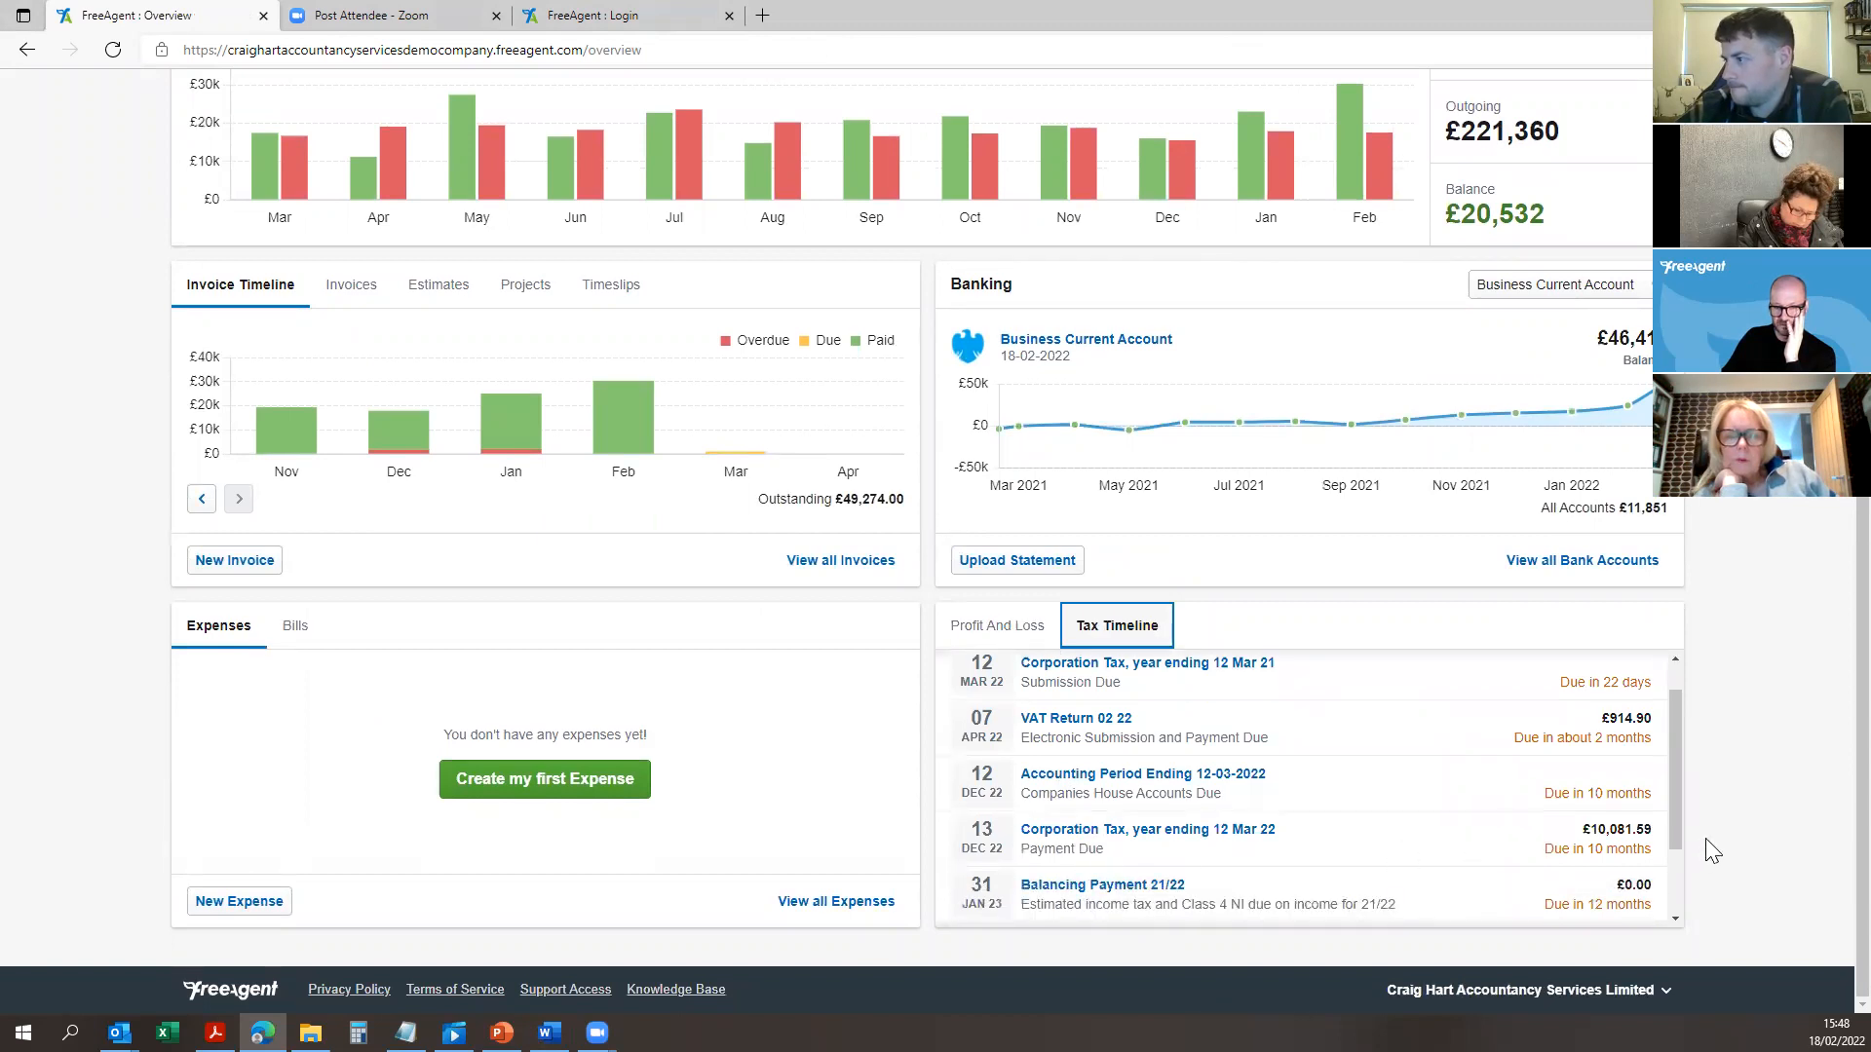
scroll(1286, 865, "down", 3)
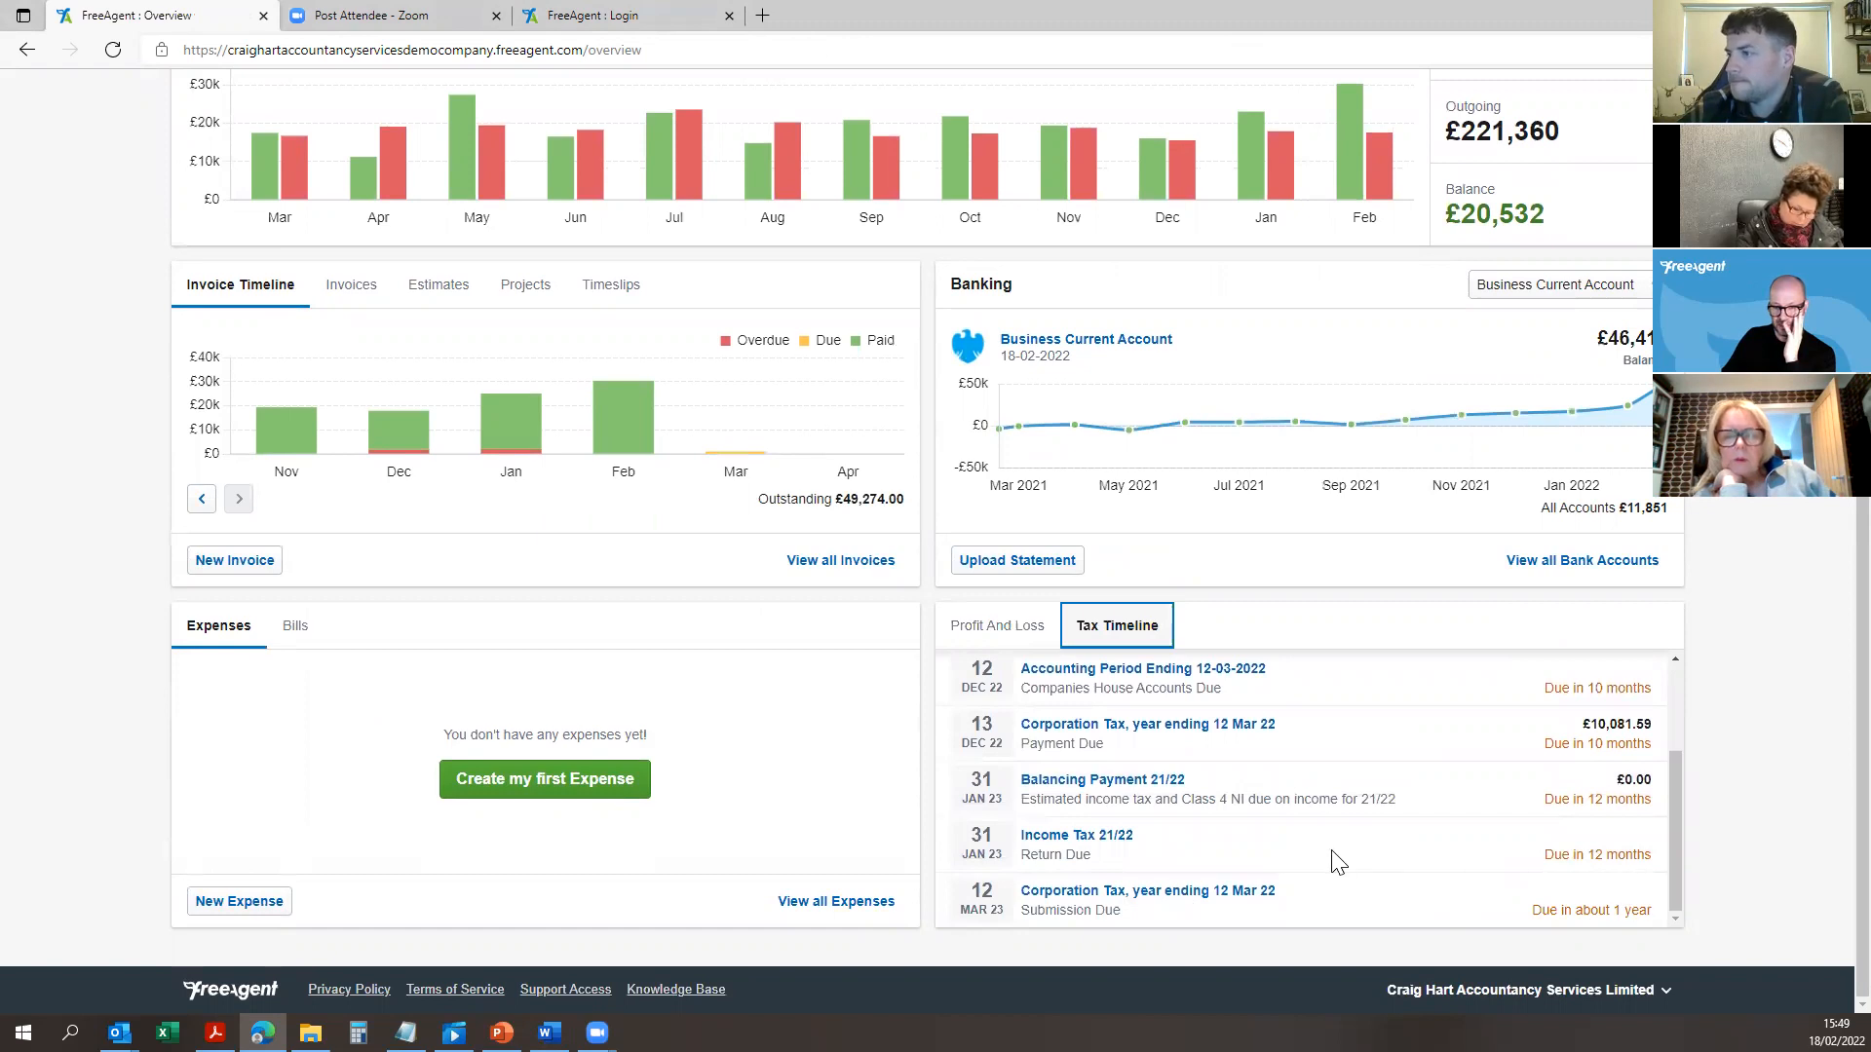
scroll(1344, 840, "up", 4)
scroll(1350, 831, "up", 4)
scroll(1345, 797, "down", 4)
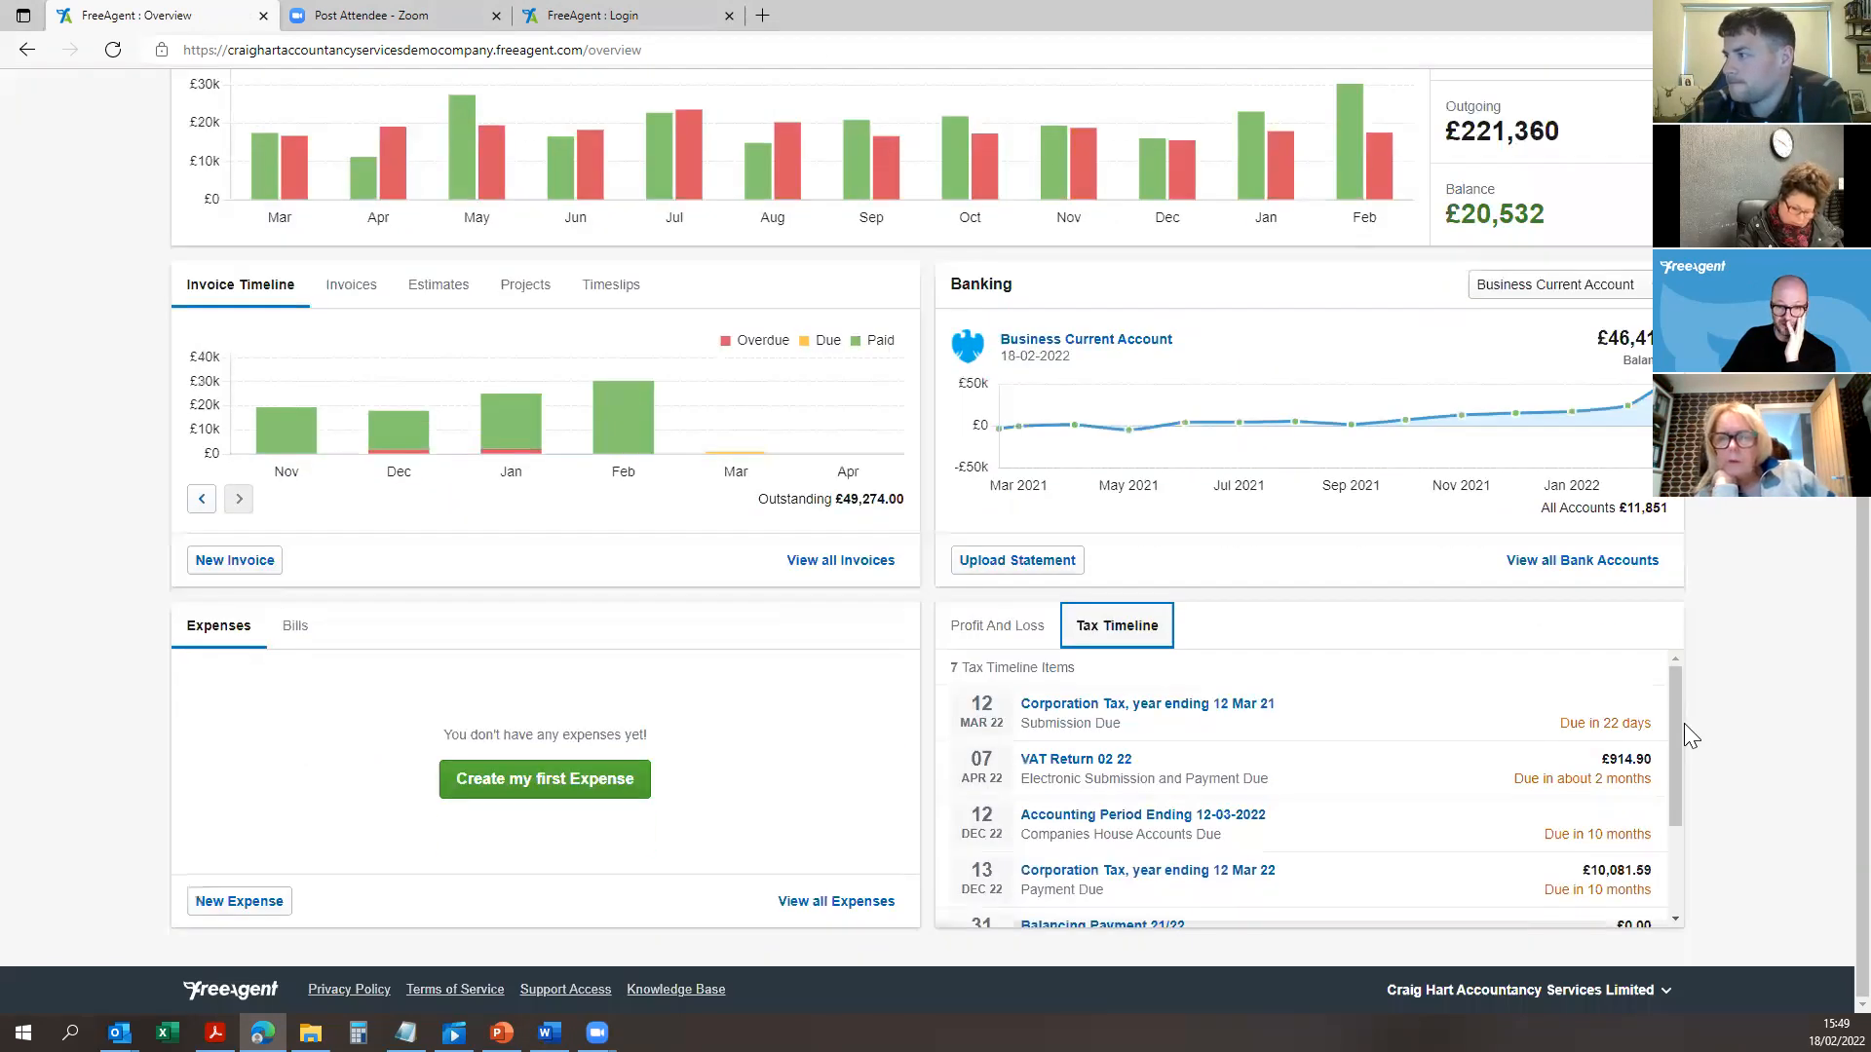
mouse_move(1674, 716)
left_mouse_down()
mouse_move(1686, 812)
mouse_move(1666, 707)
left_mouse_up()
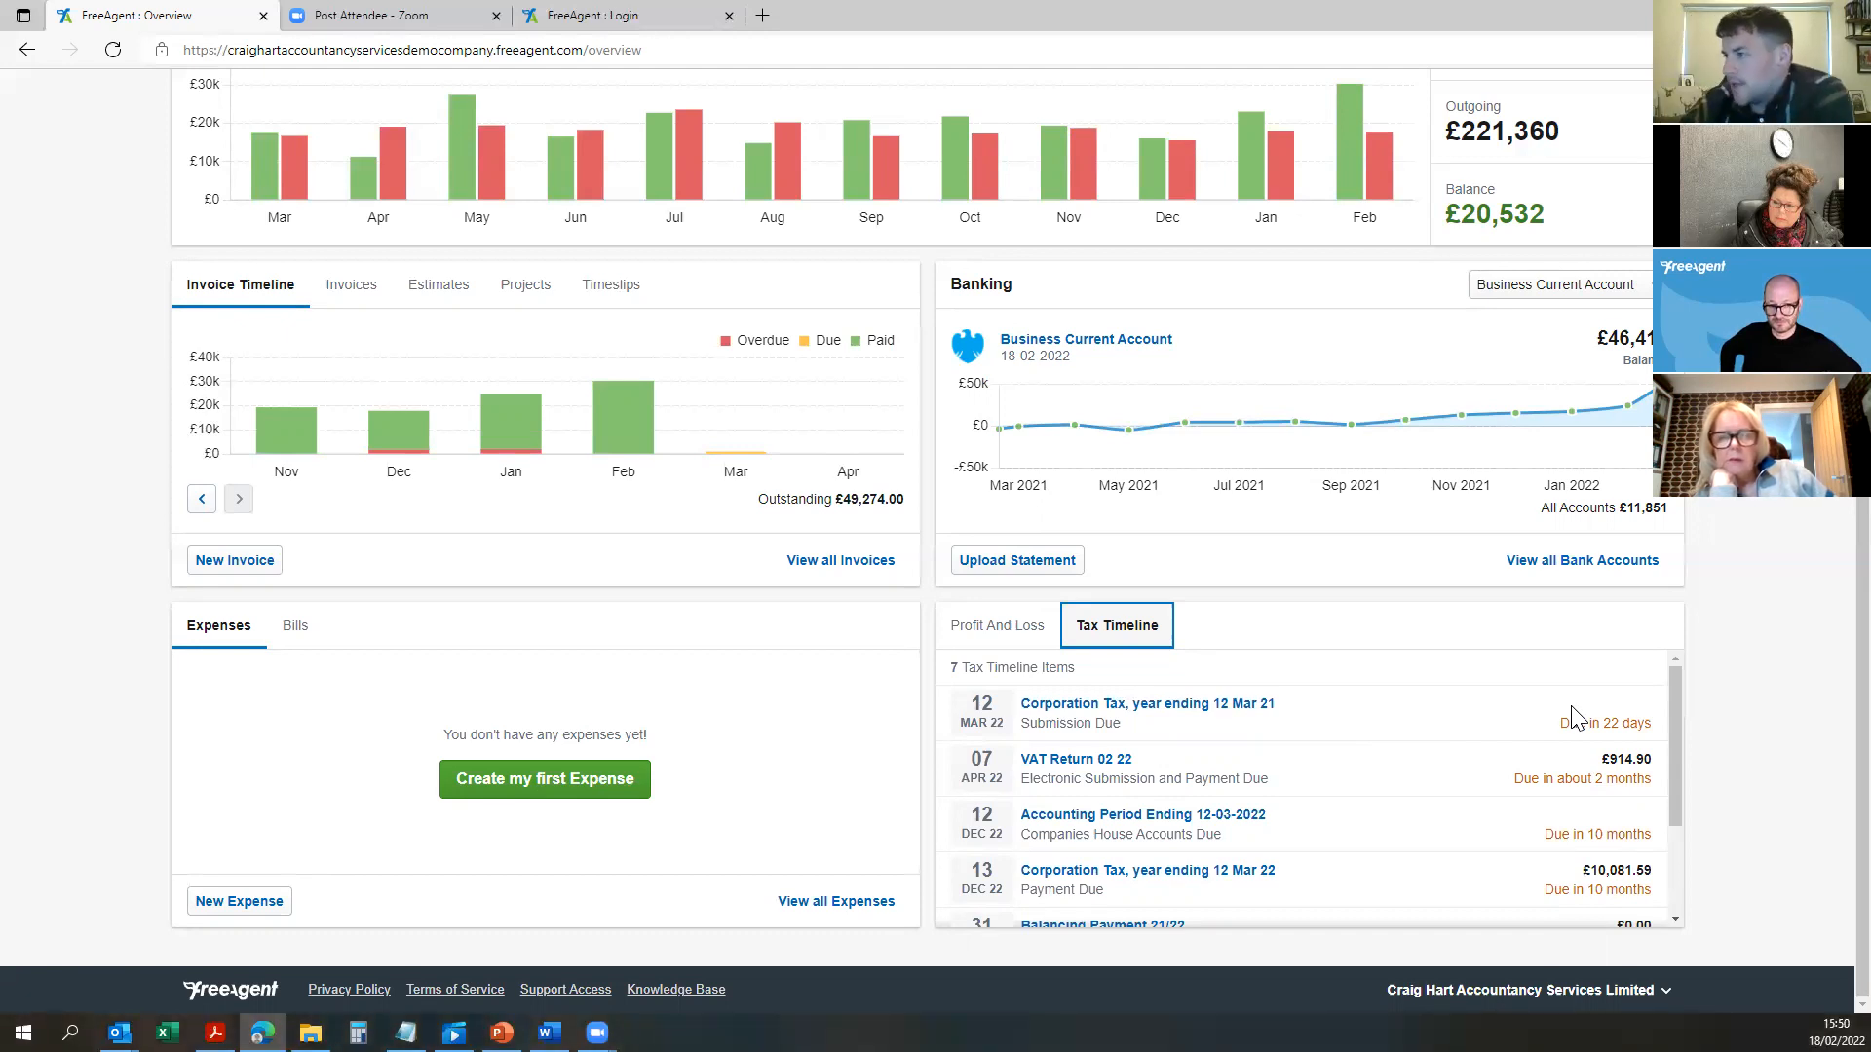
scroll(1587, 509, "up", 3)
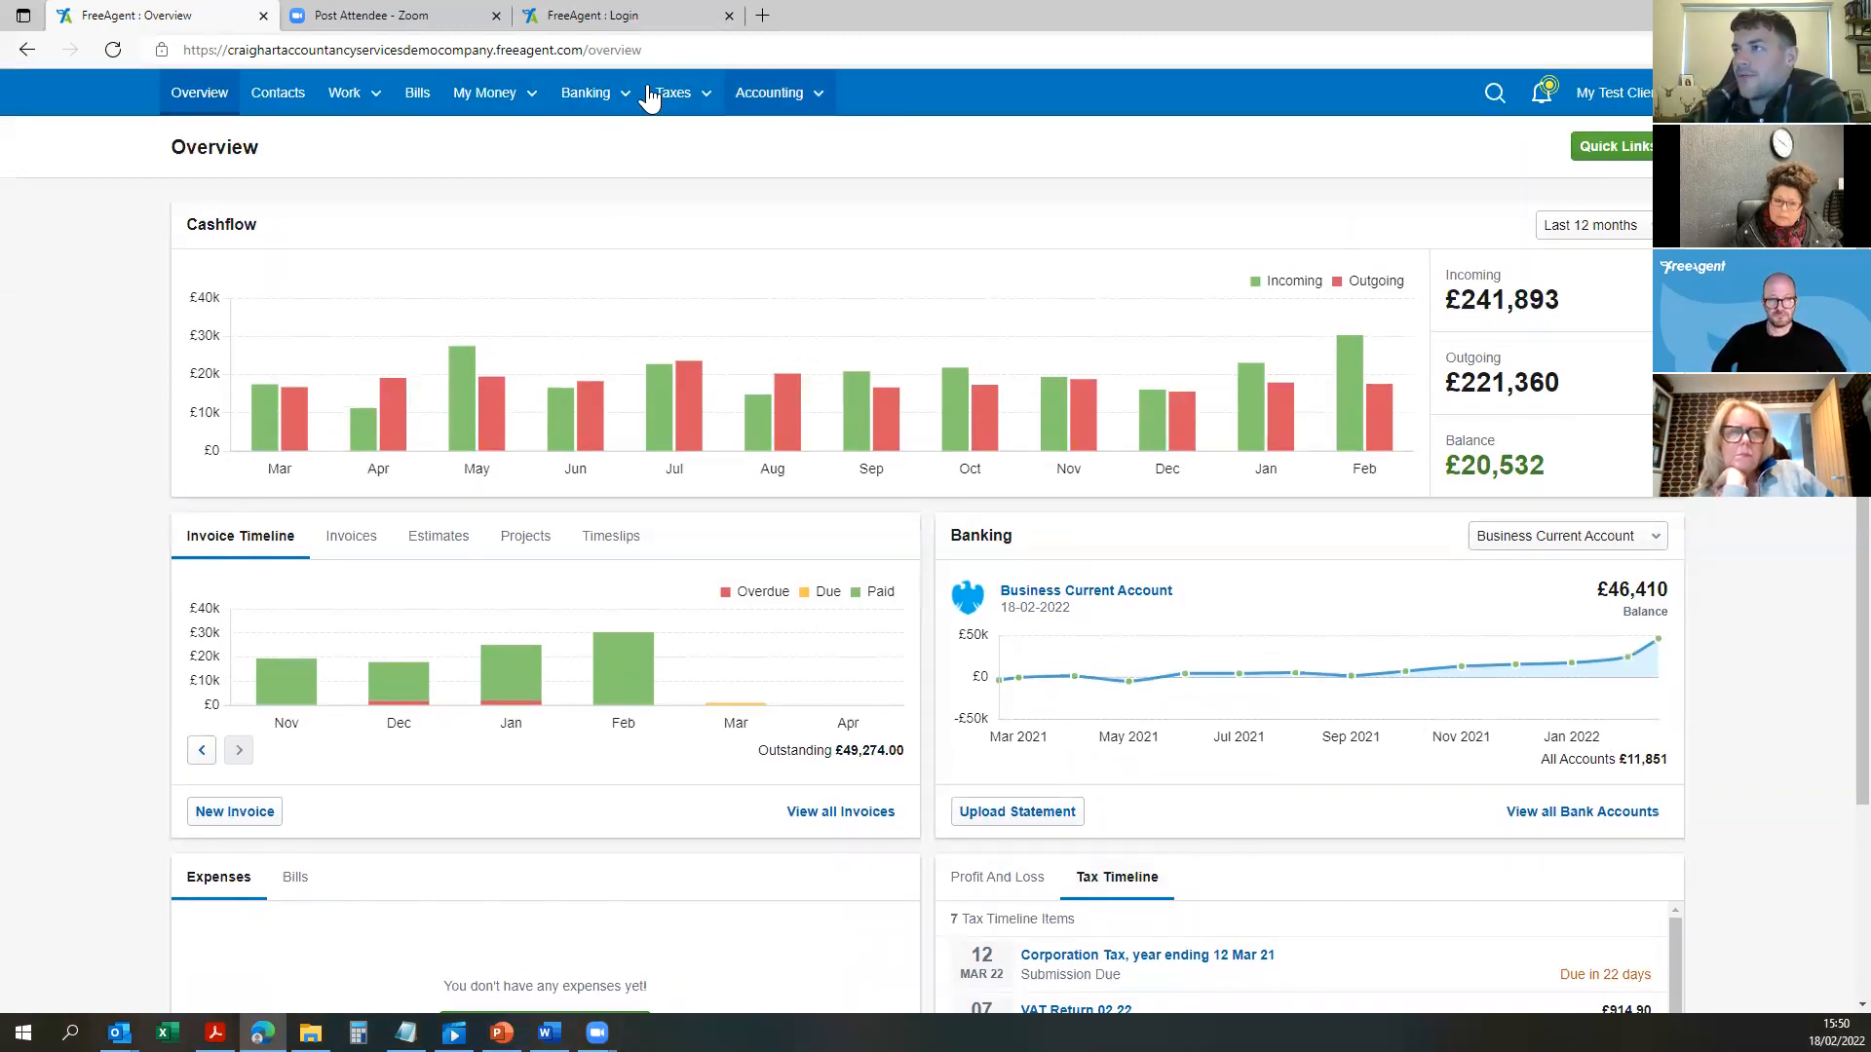
scroll(764, 400, "down", 2)
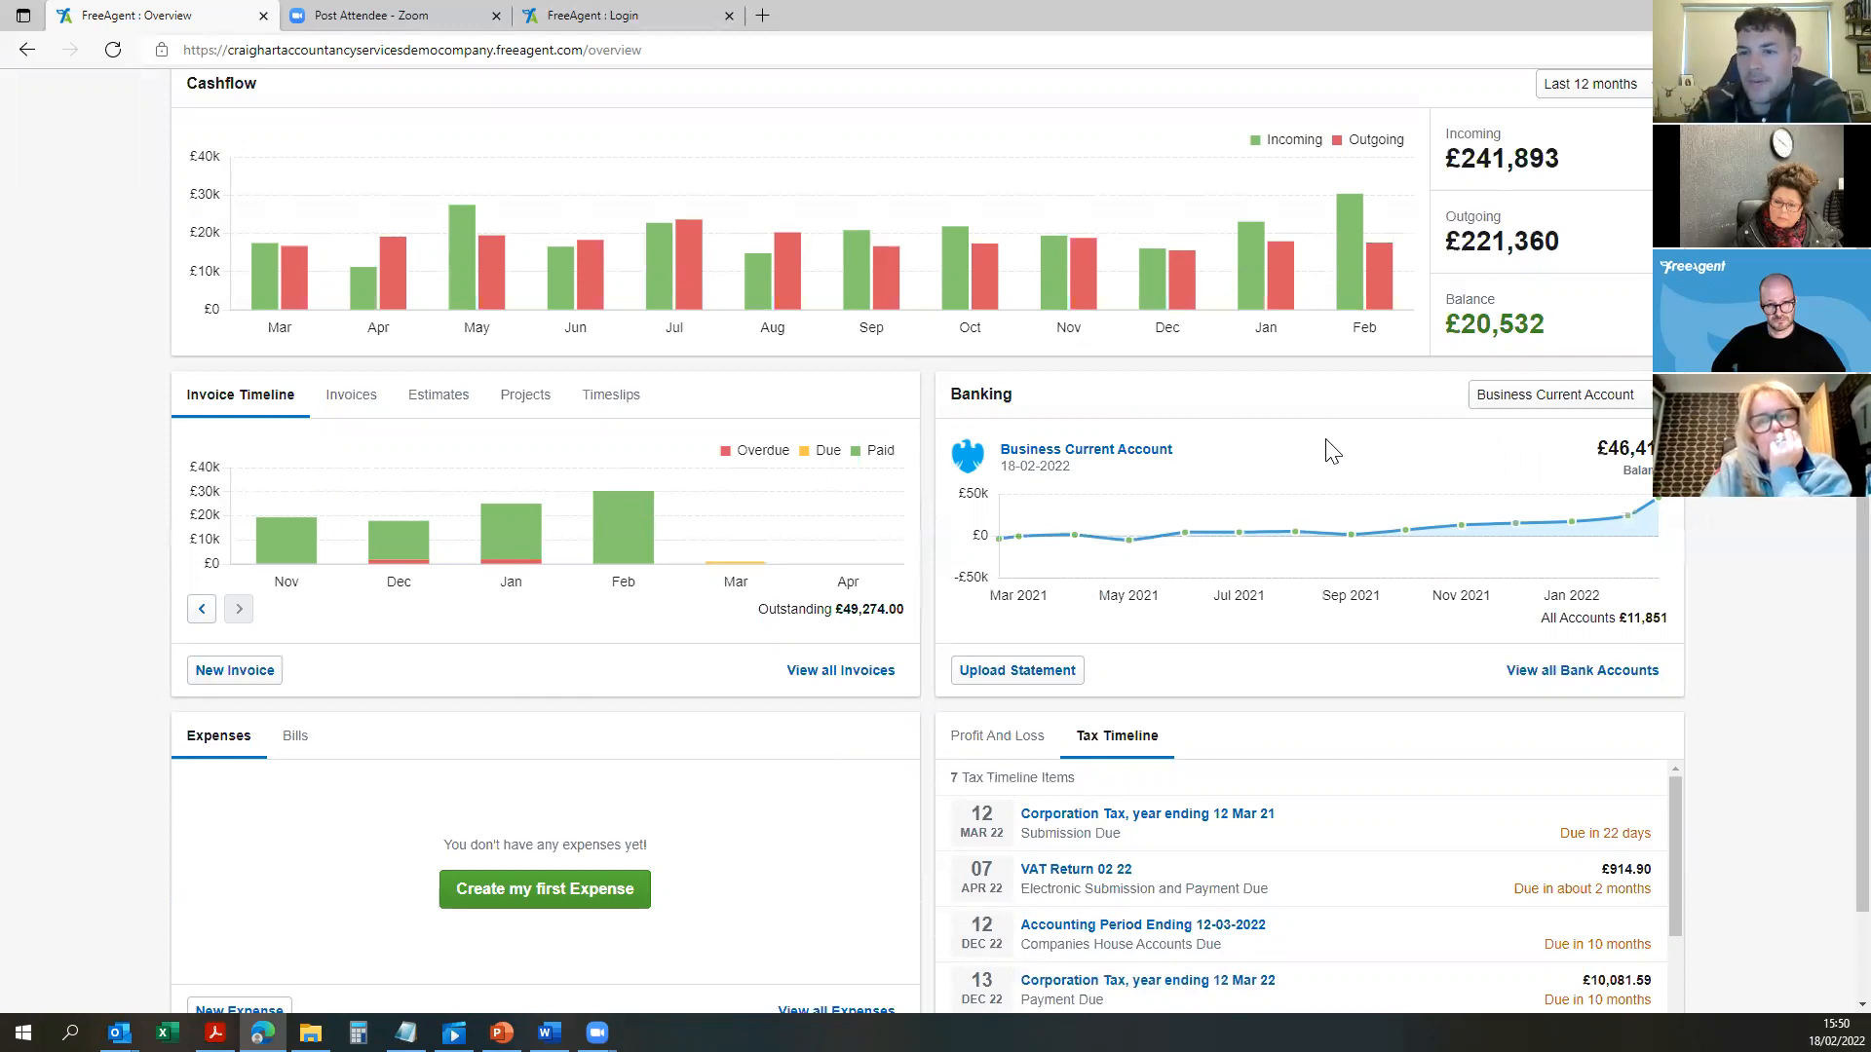
scroll(972, 723, "down", 2)
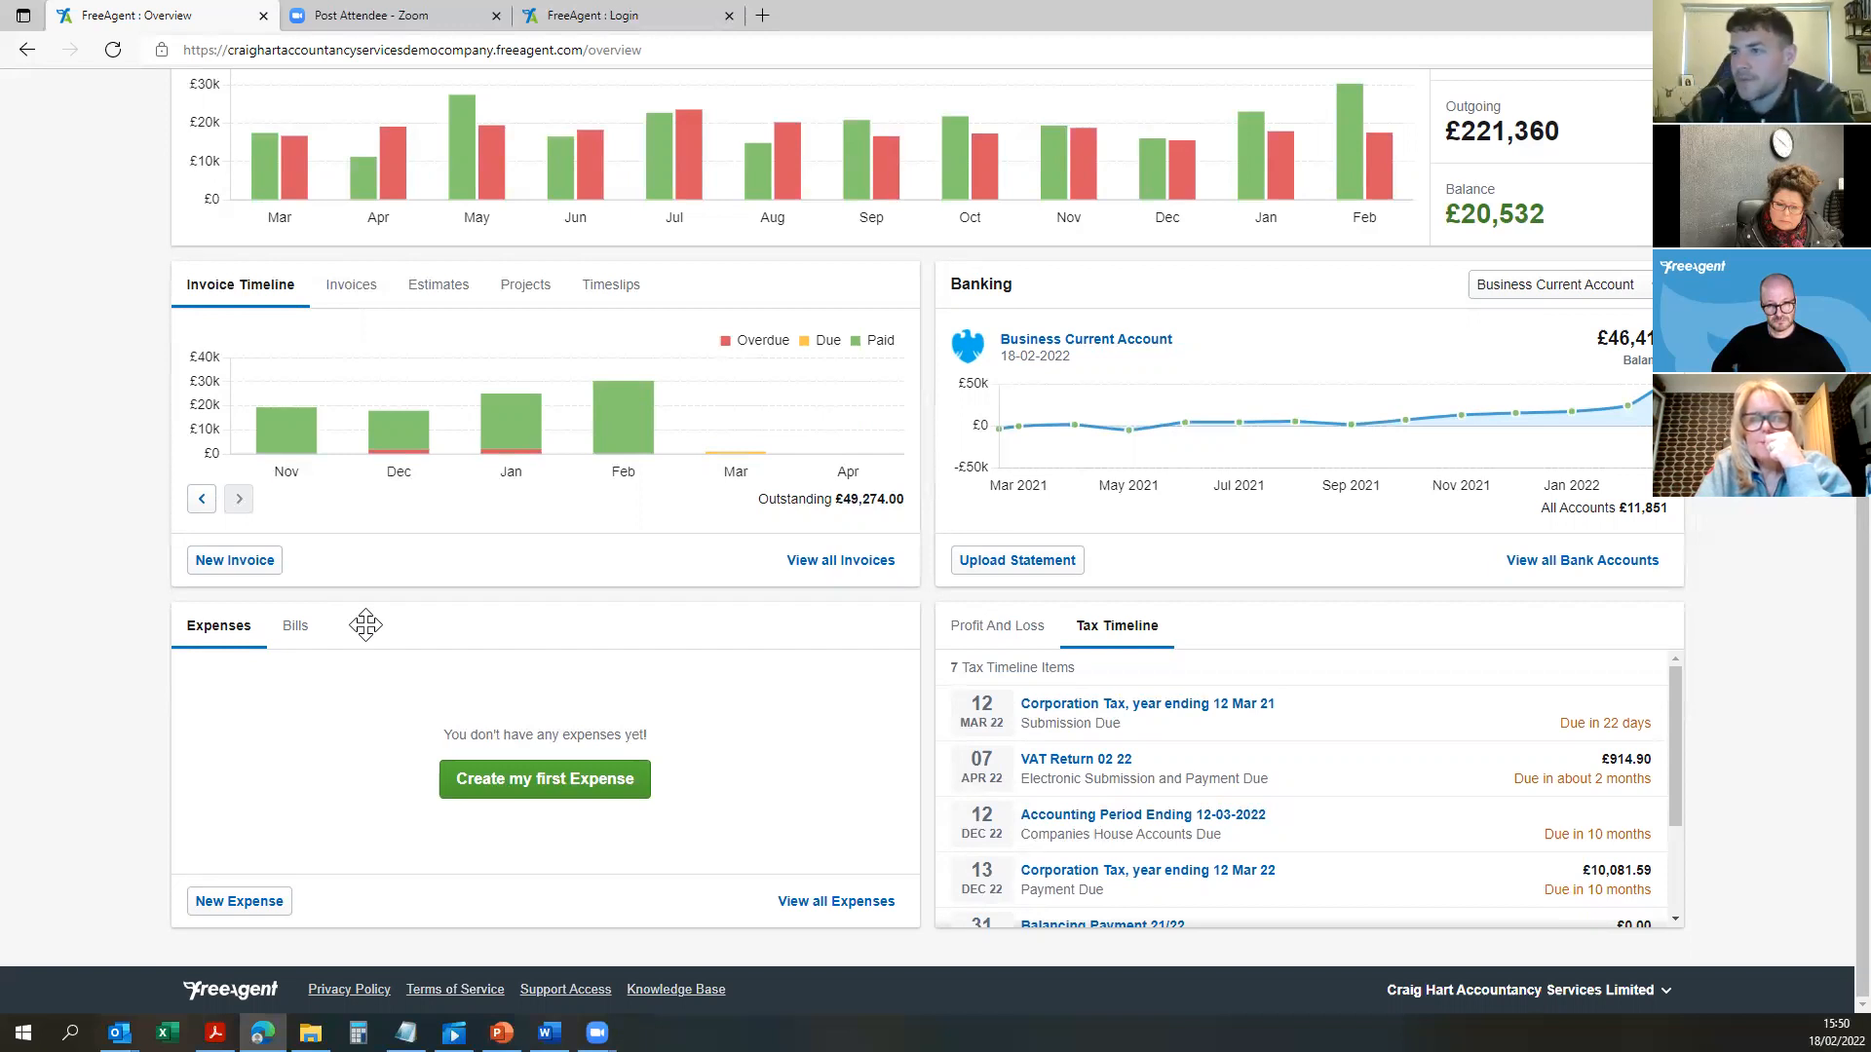
scroll(648, 492, "up", 3)
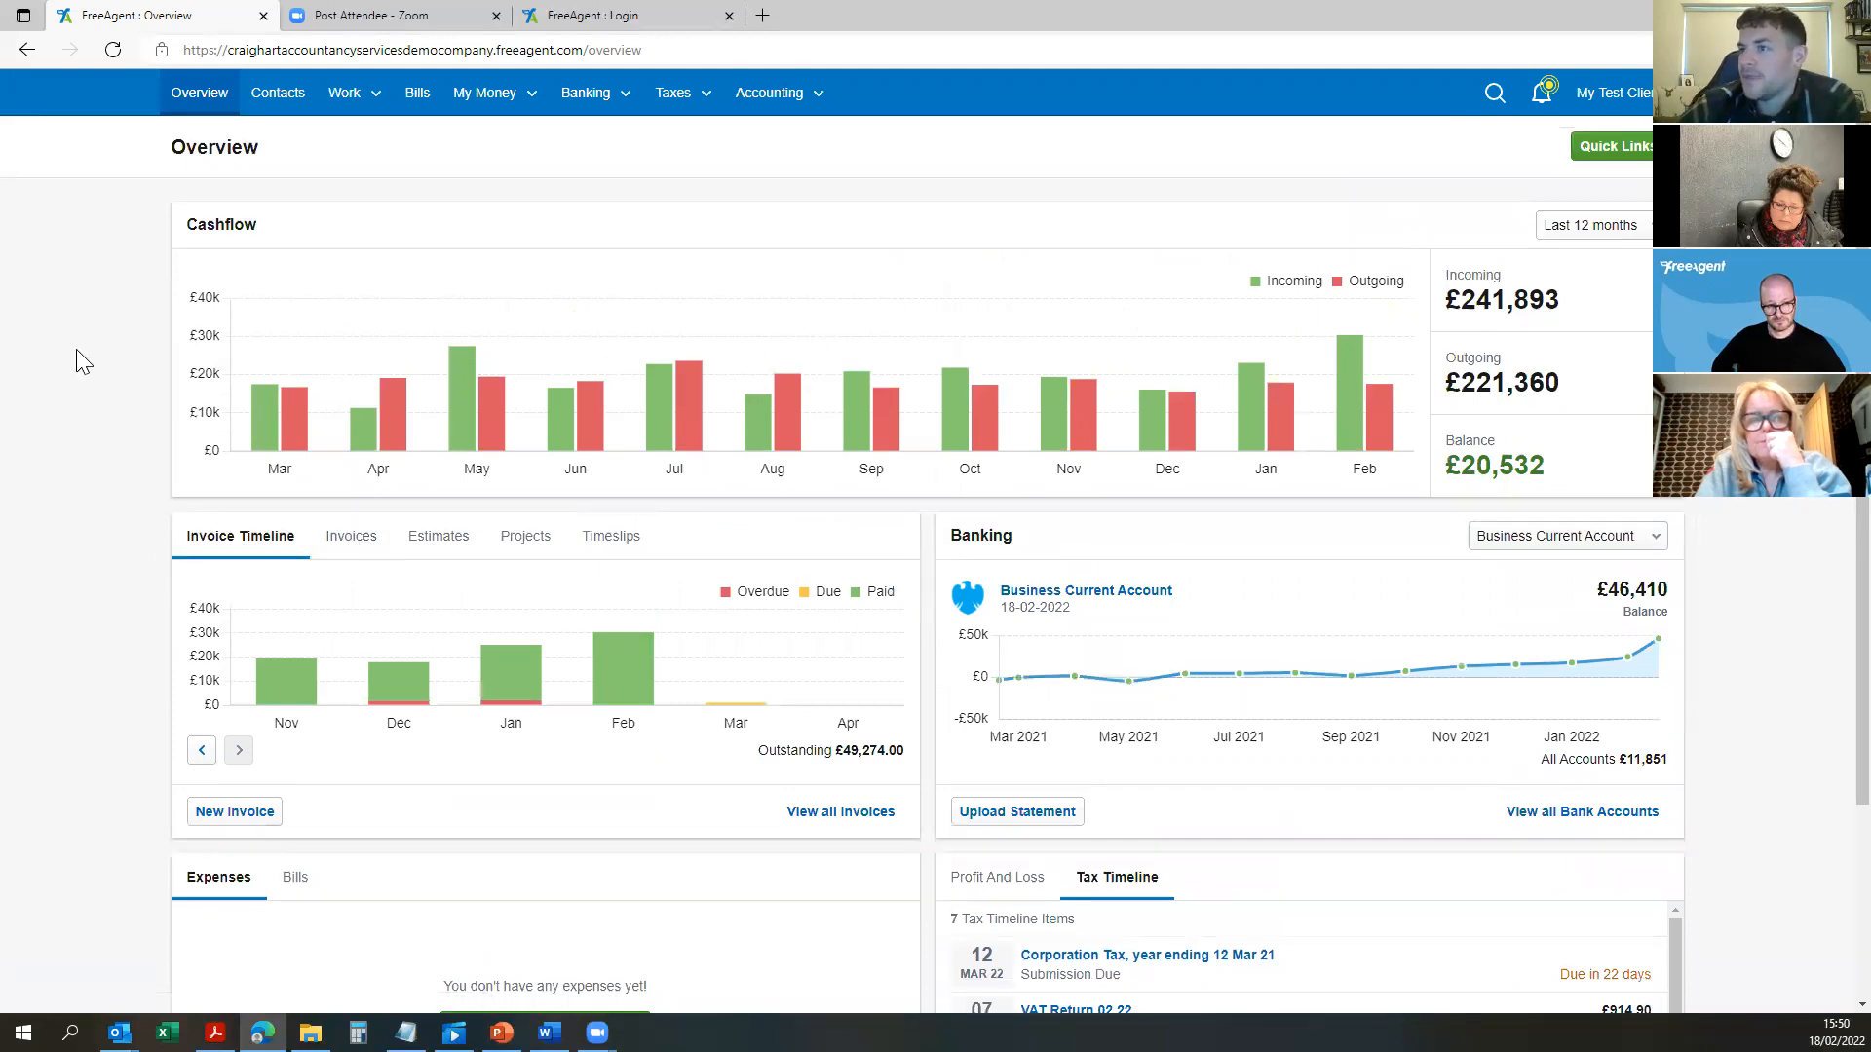
scroll(78, 409, "down", 2)
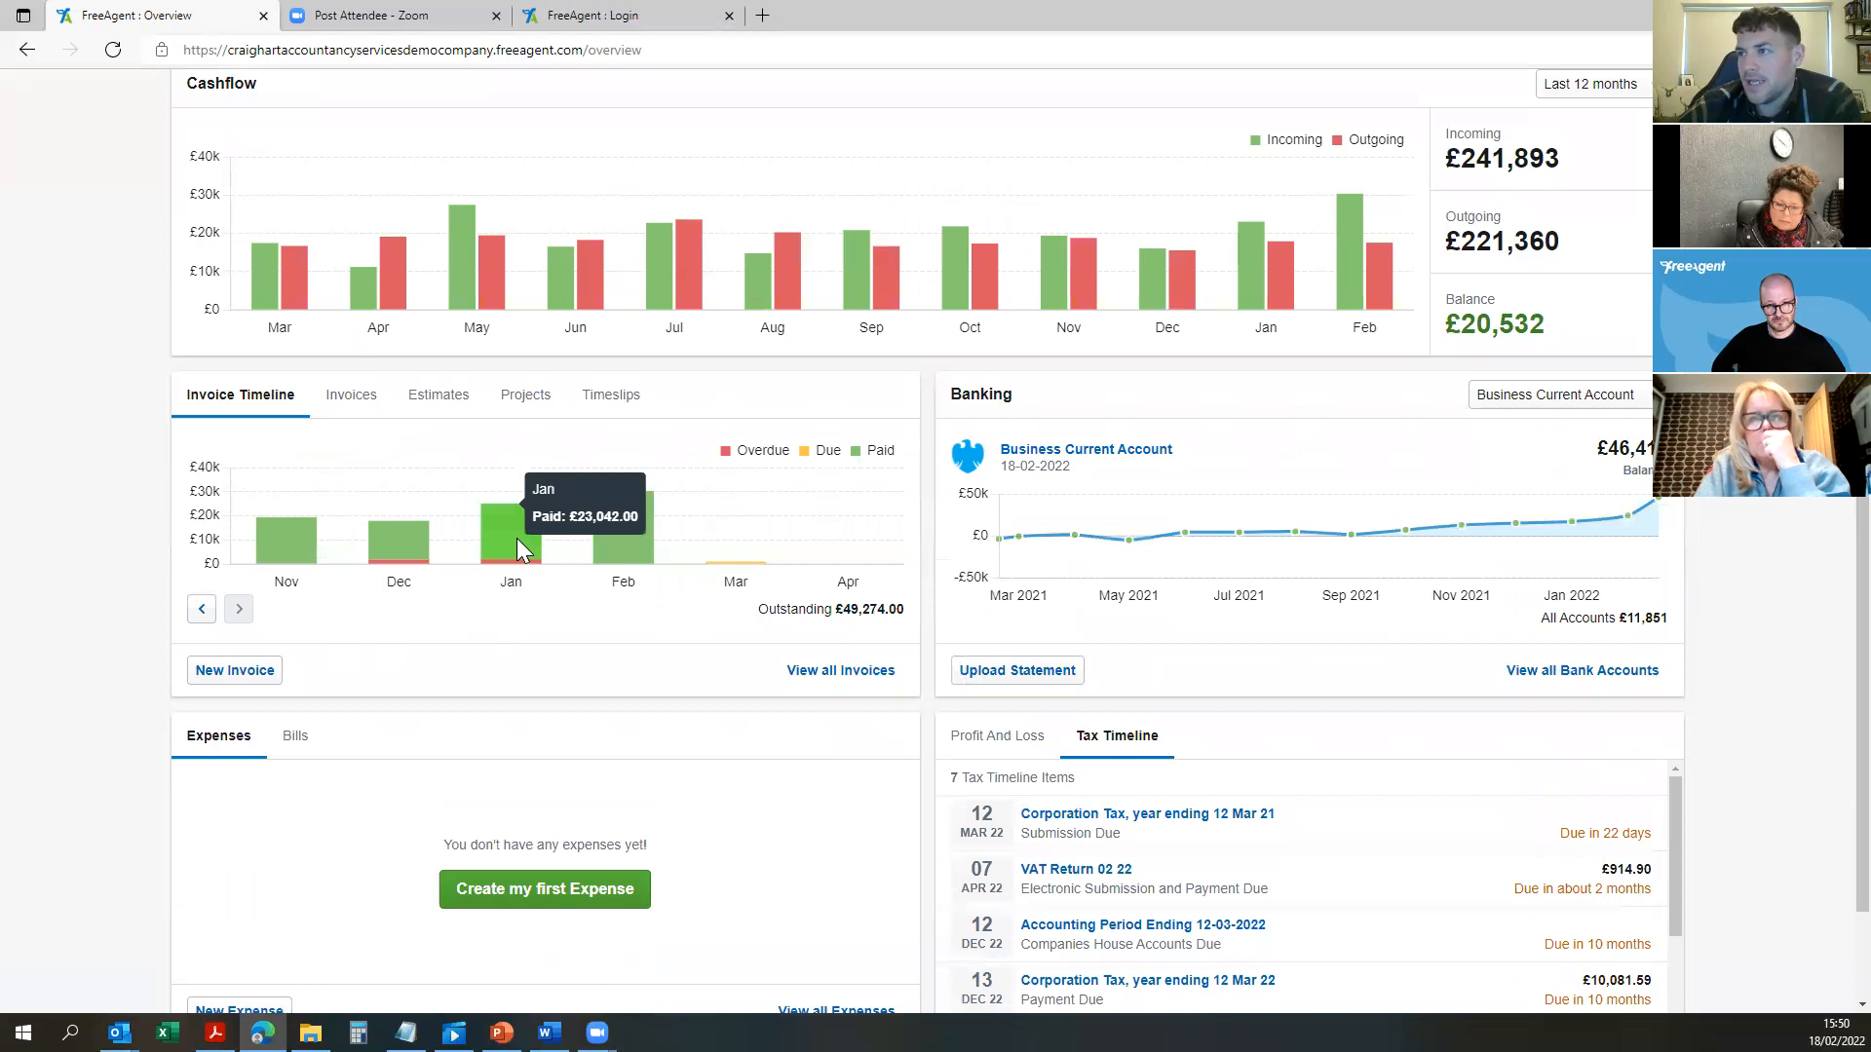
mouse_move(621, 524)
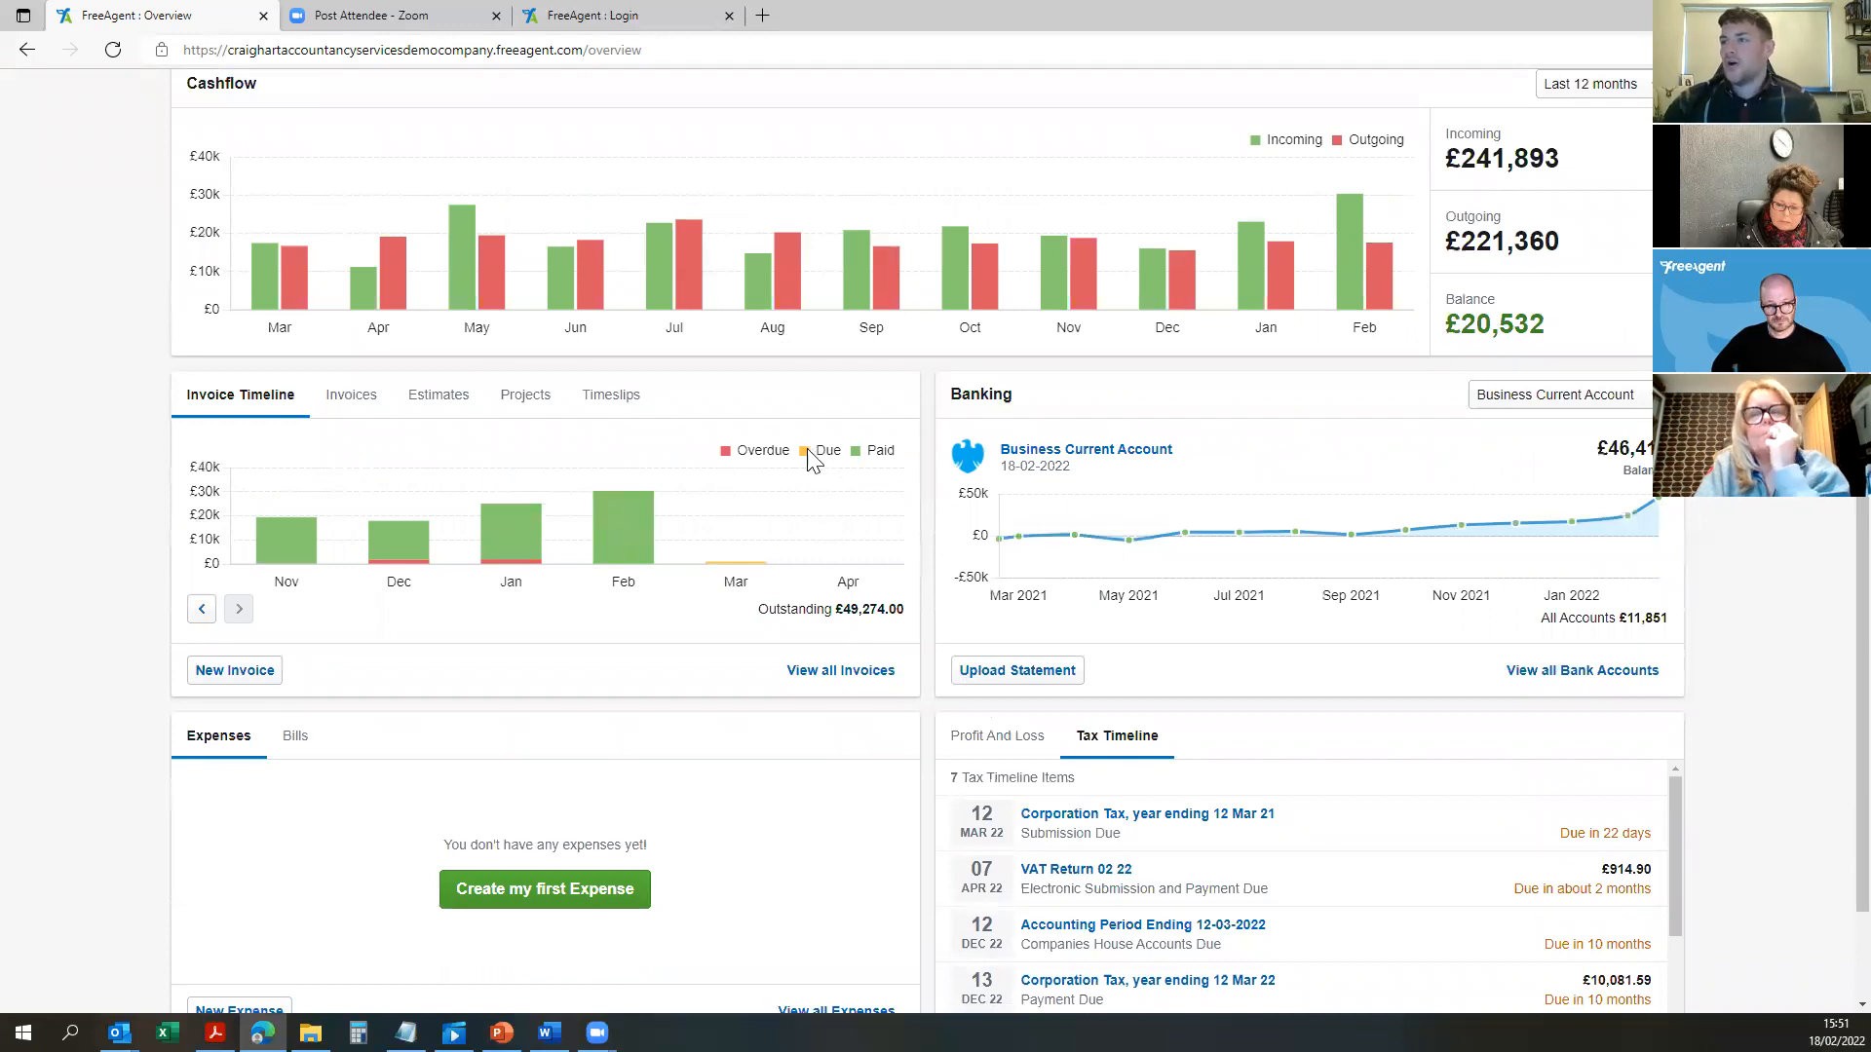
mouse_move(535, 562)
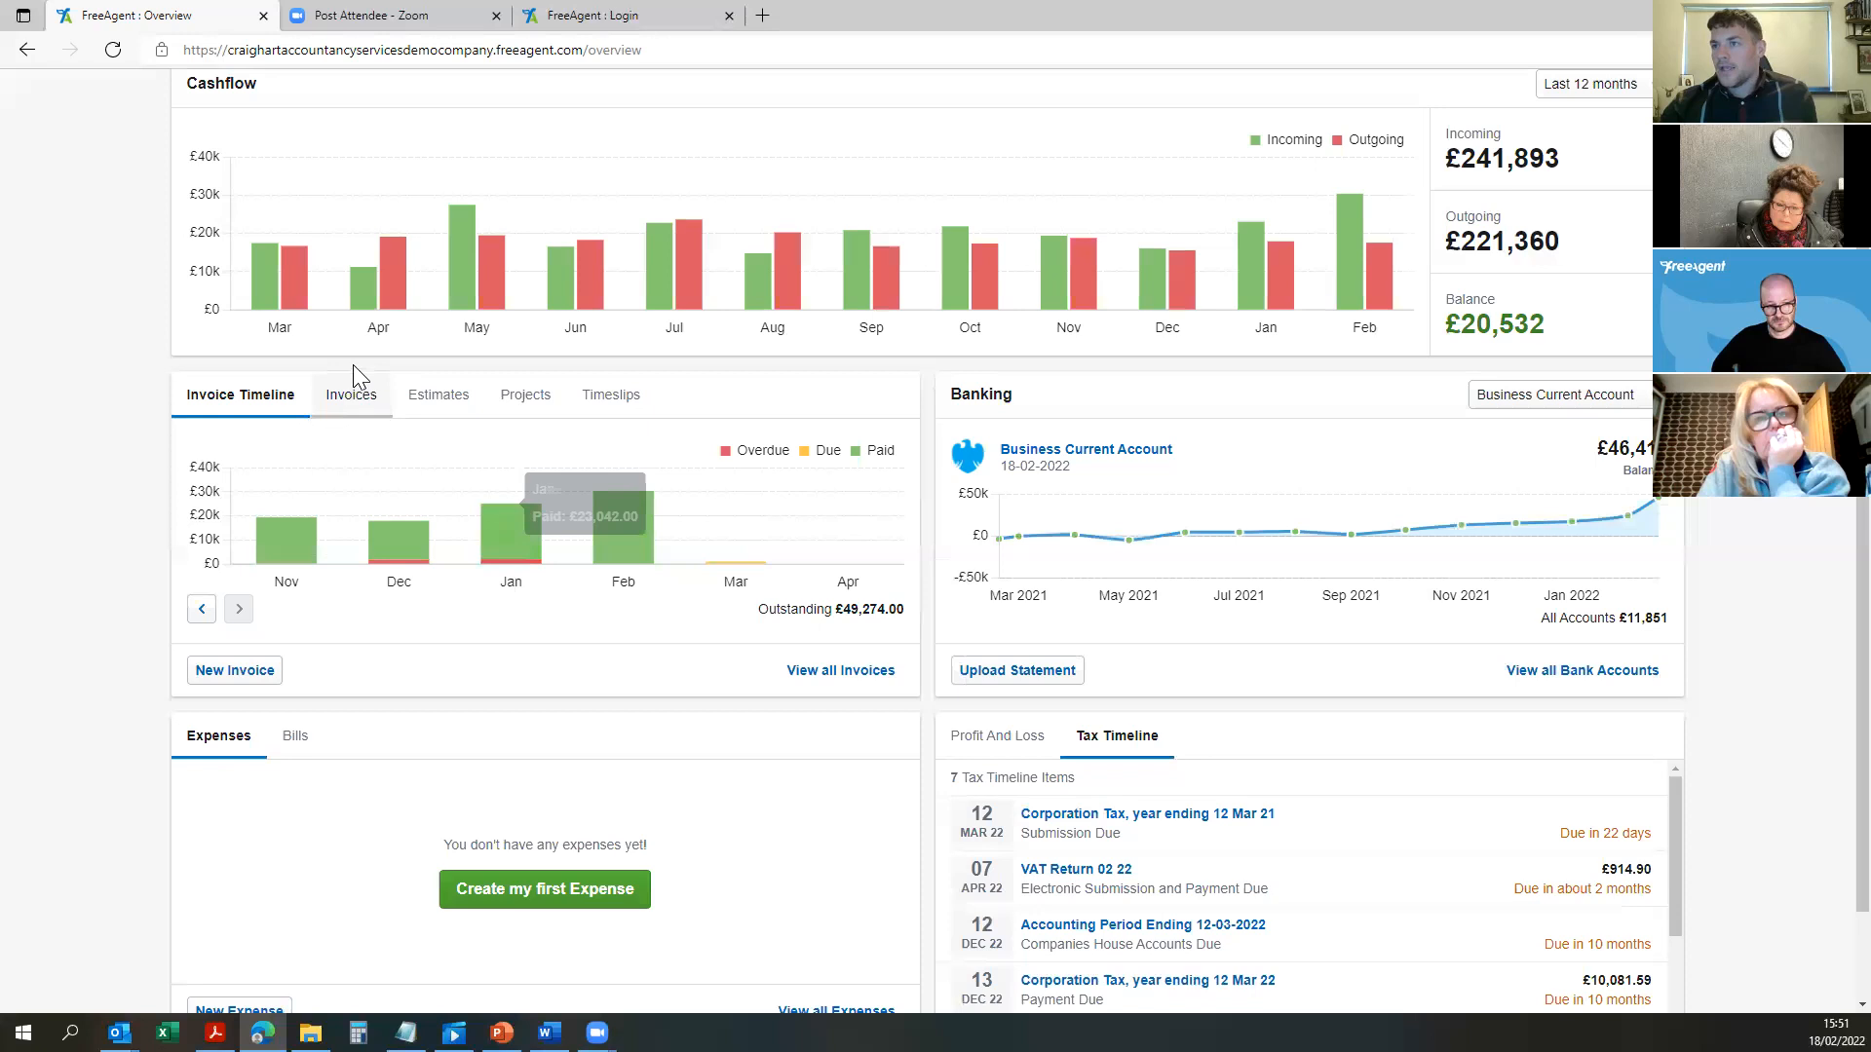
Step: Review the dashboard's Invoices, Estimates, Projects and Timeslips lists, ending back on Invoices
left_click(349, 394)
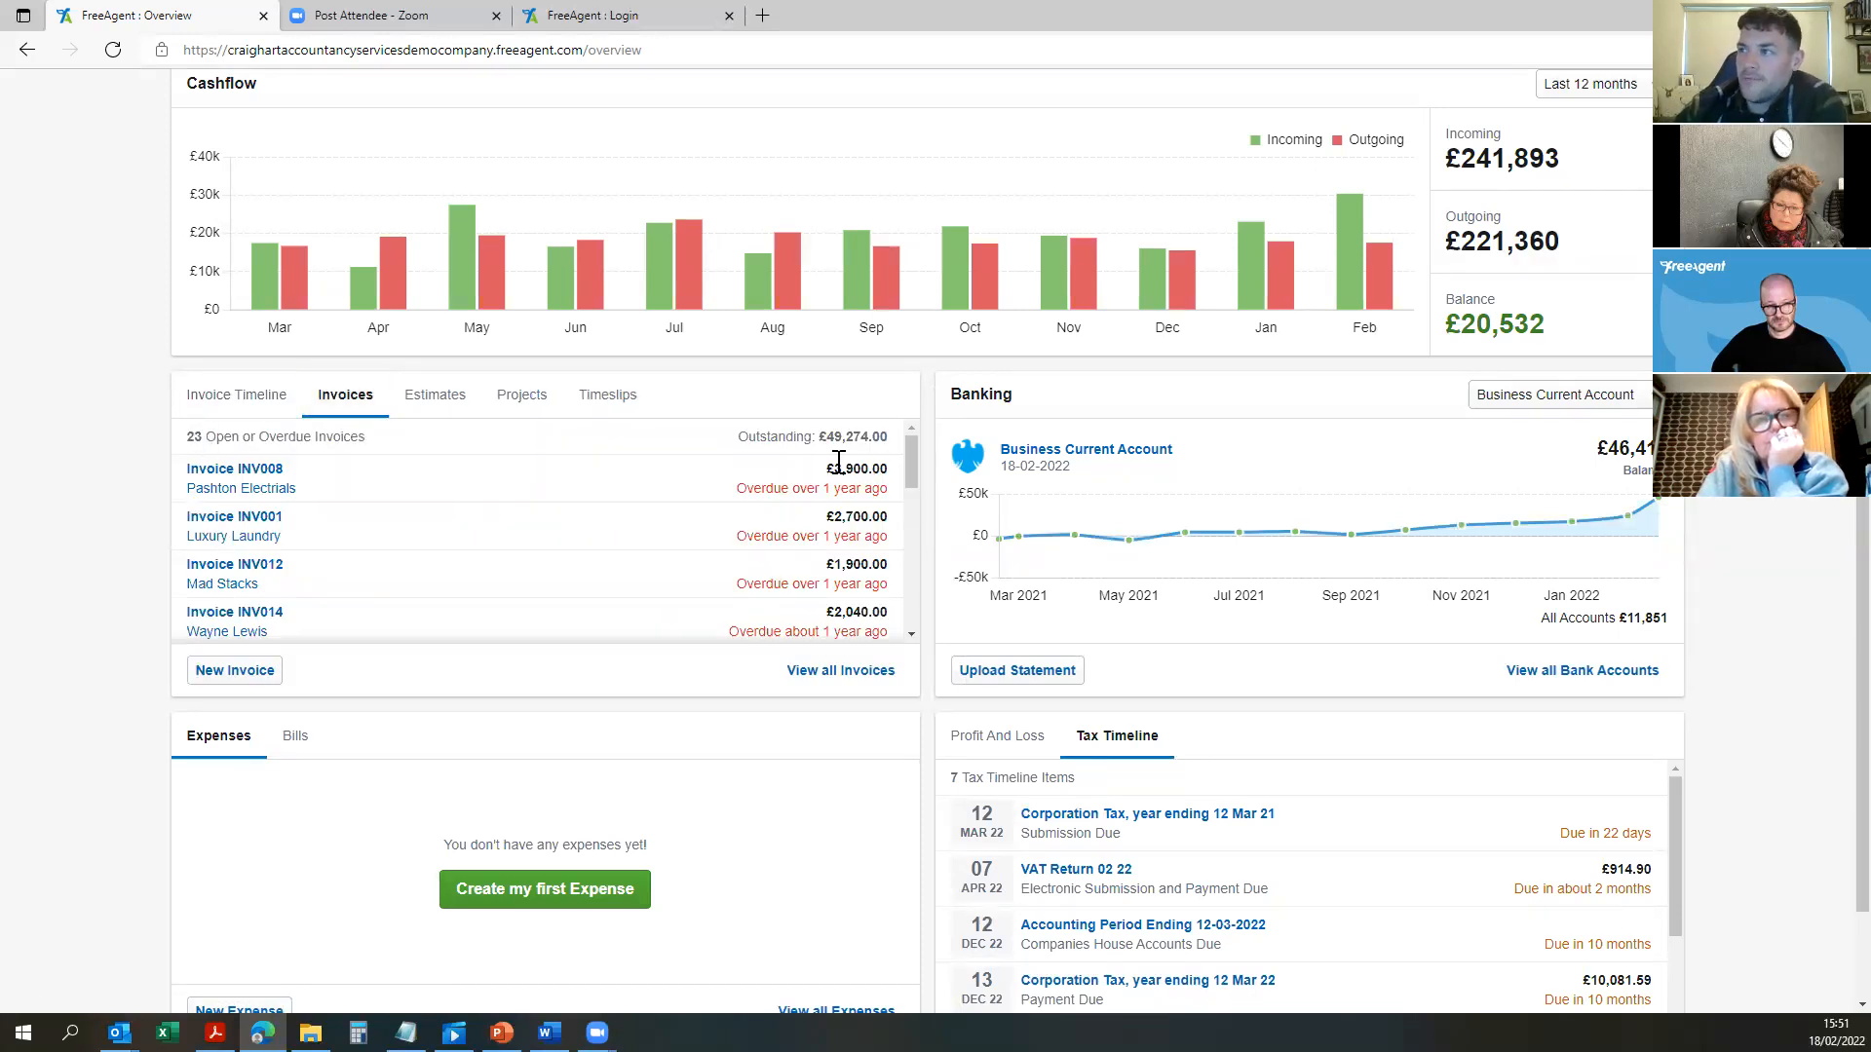
scroll(322, 495, "down", 3)
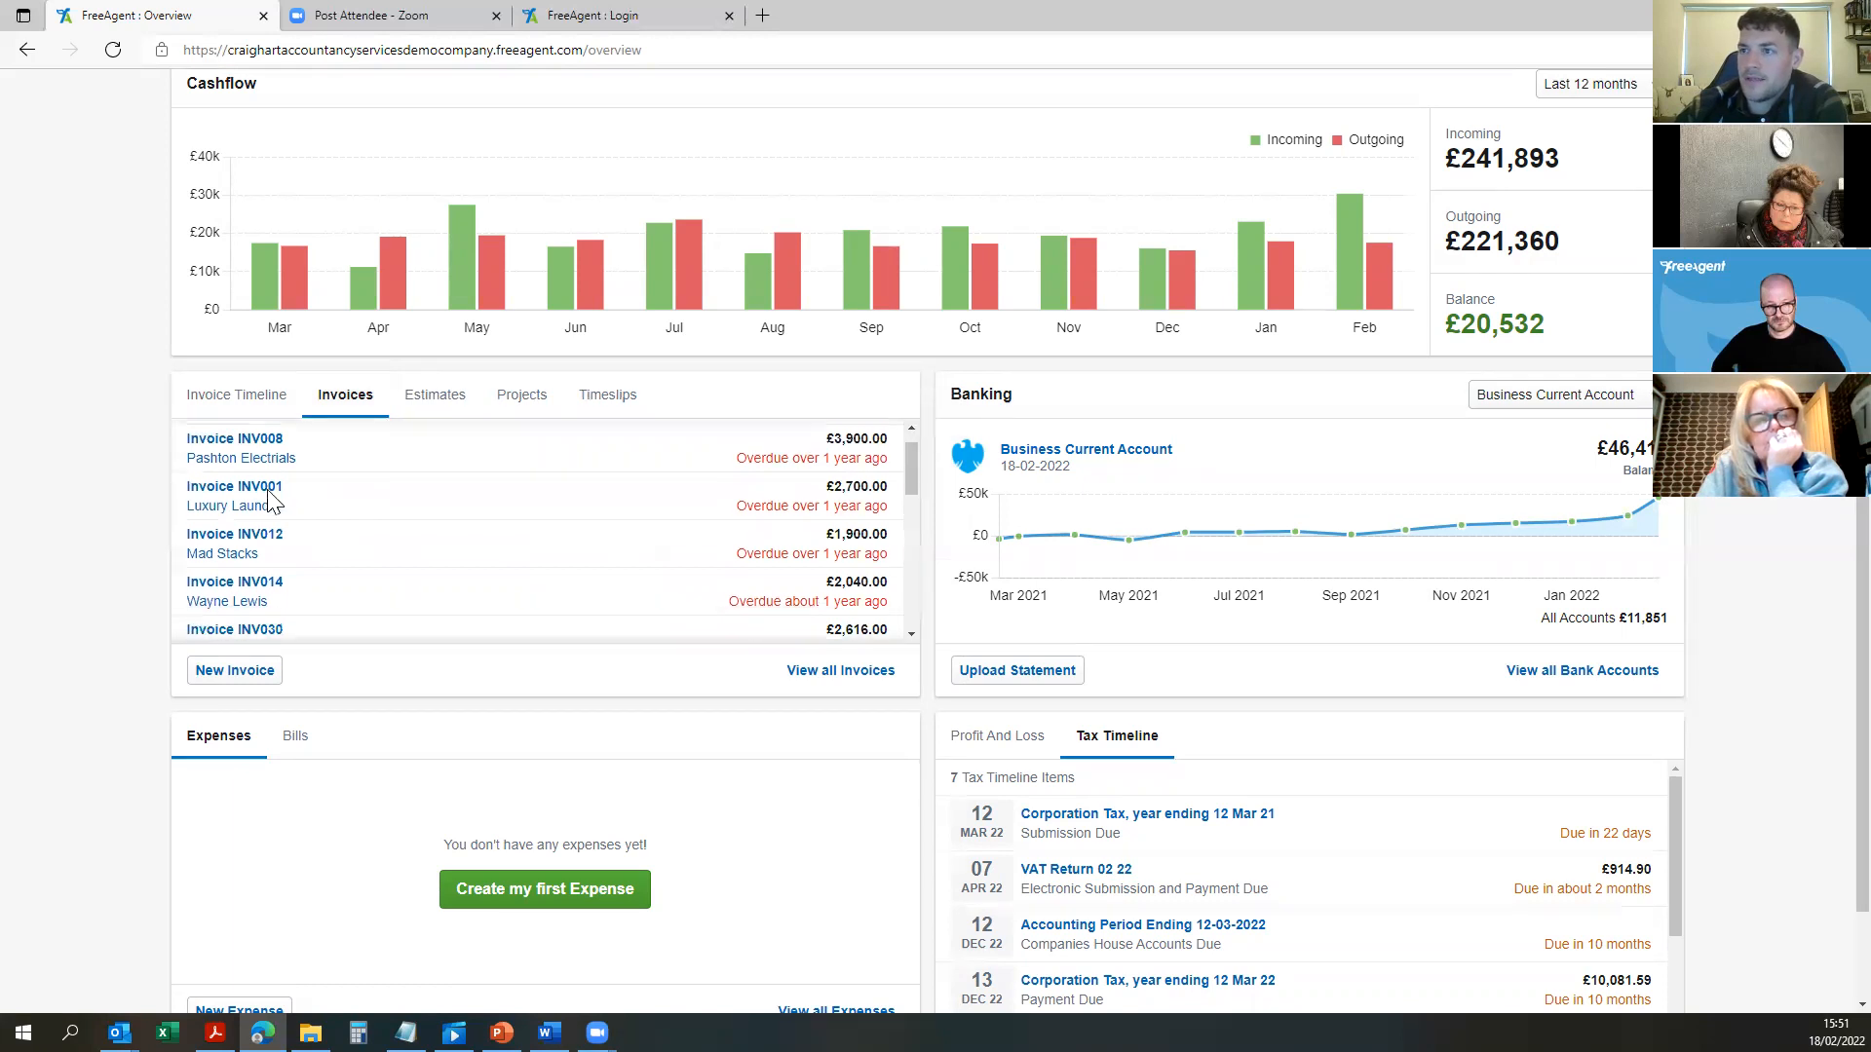
scroll(326, 492, "down", 5)
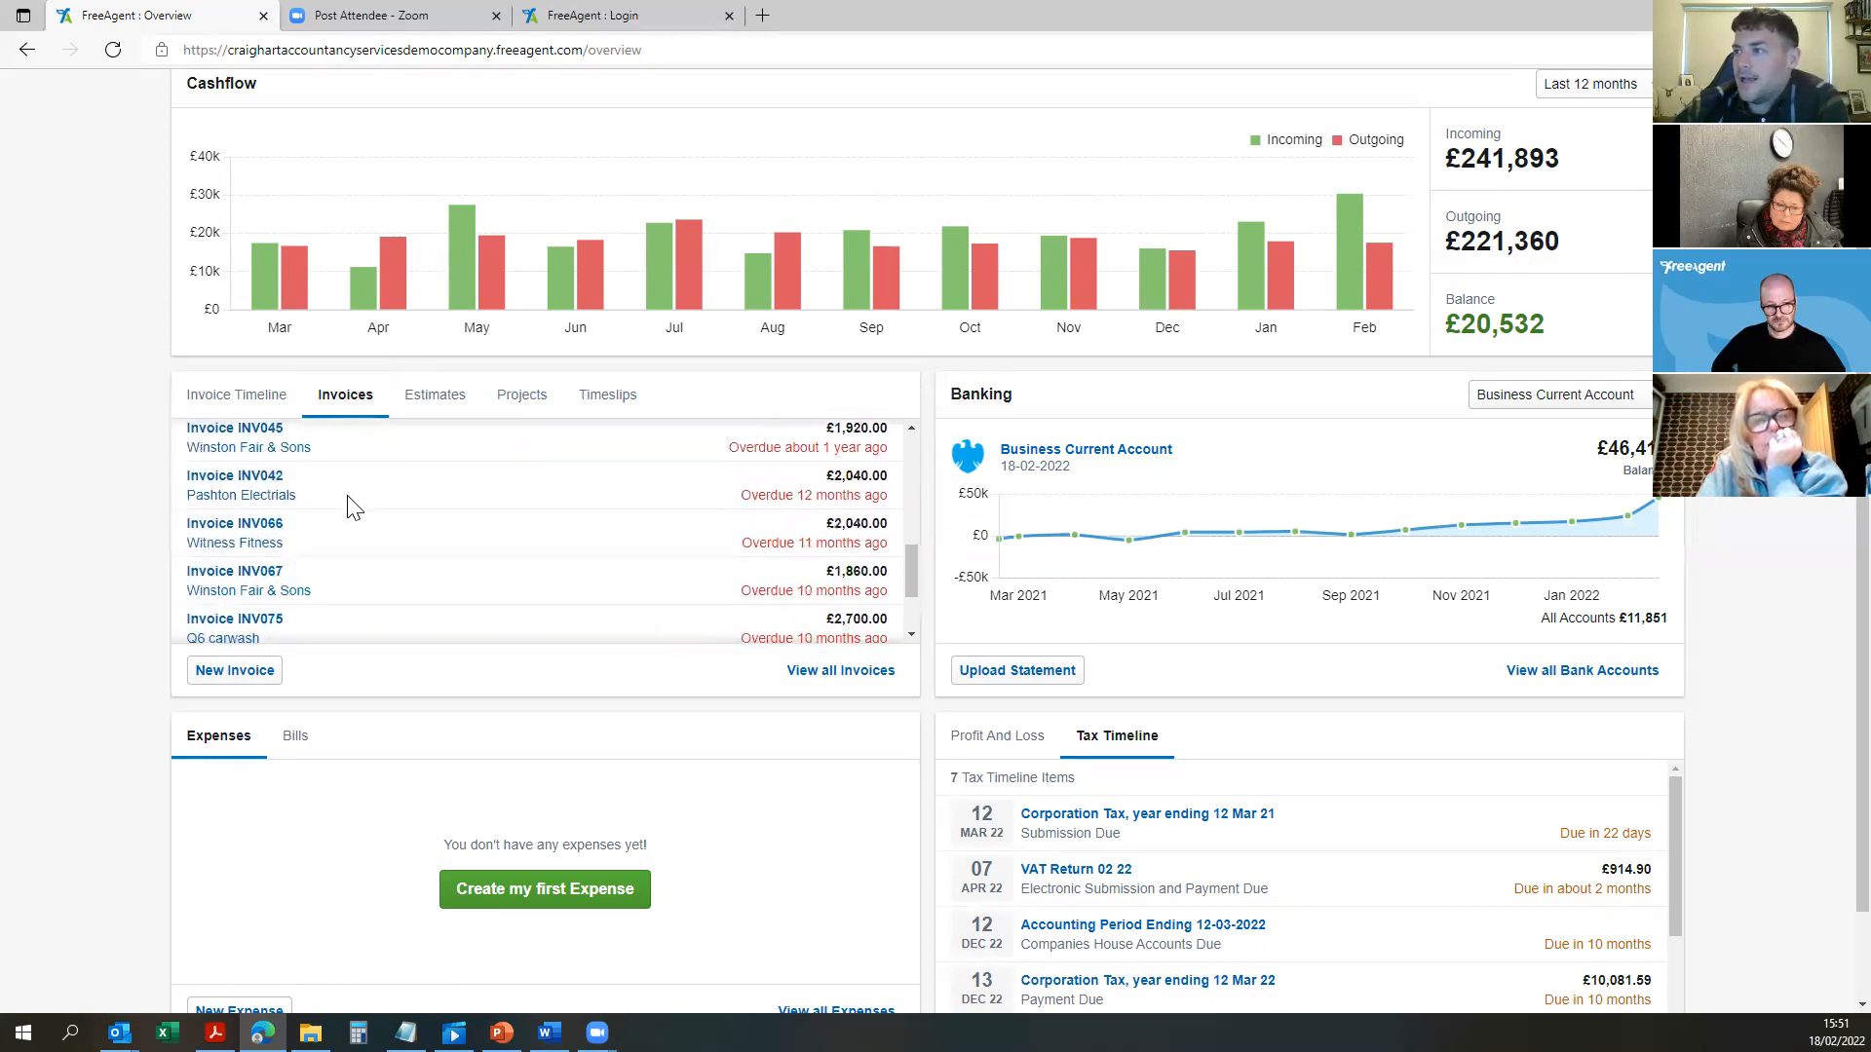
left_click(460, 403)
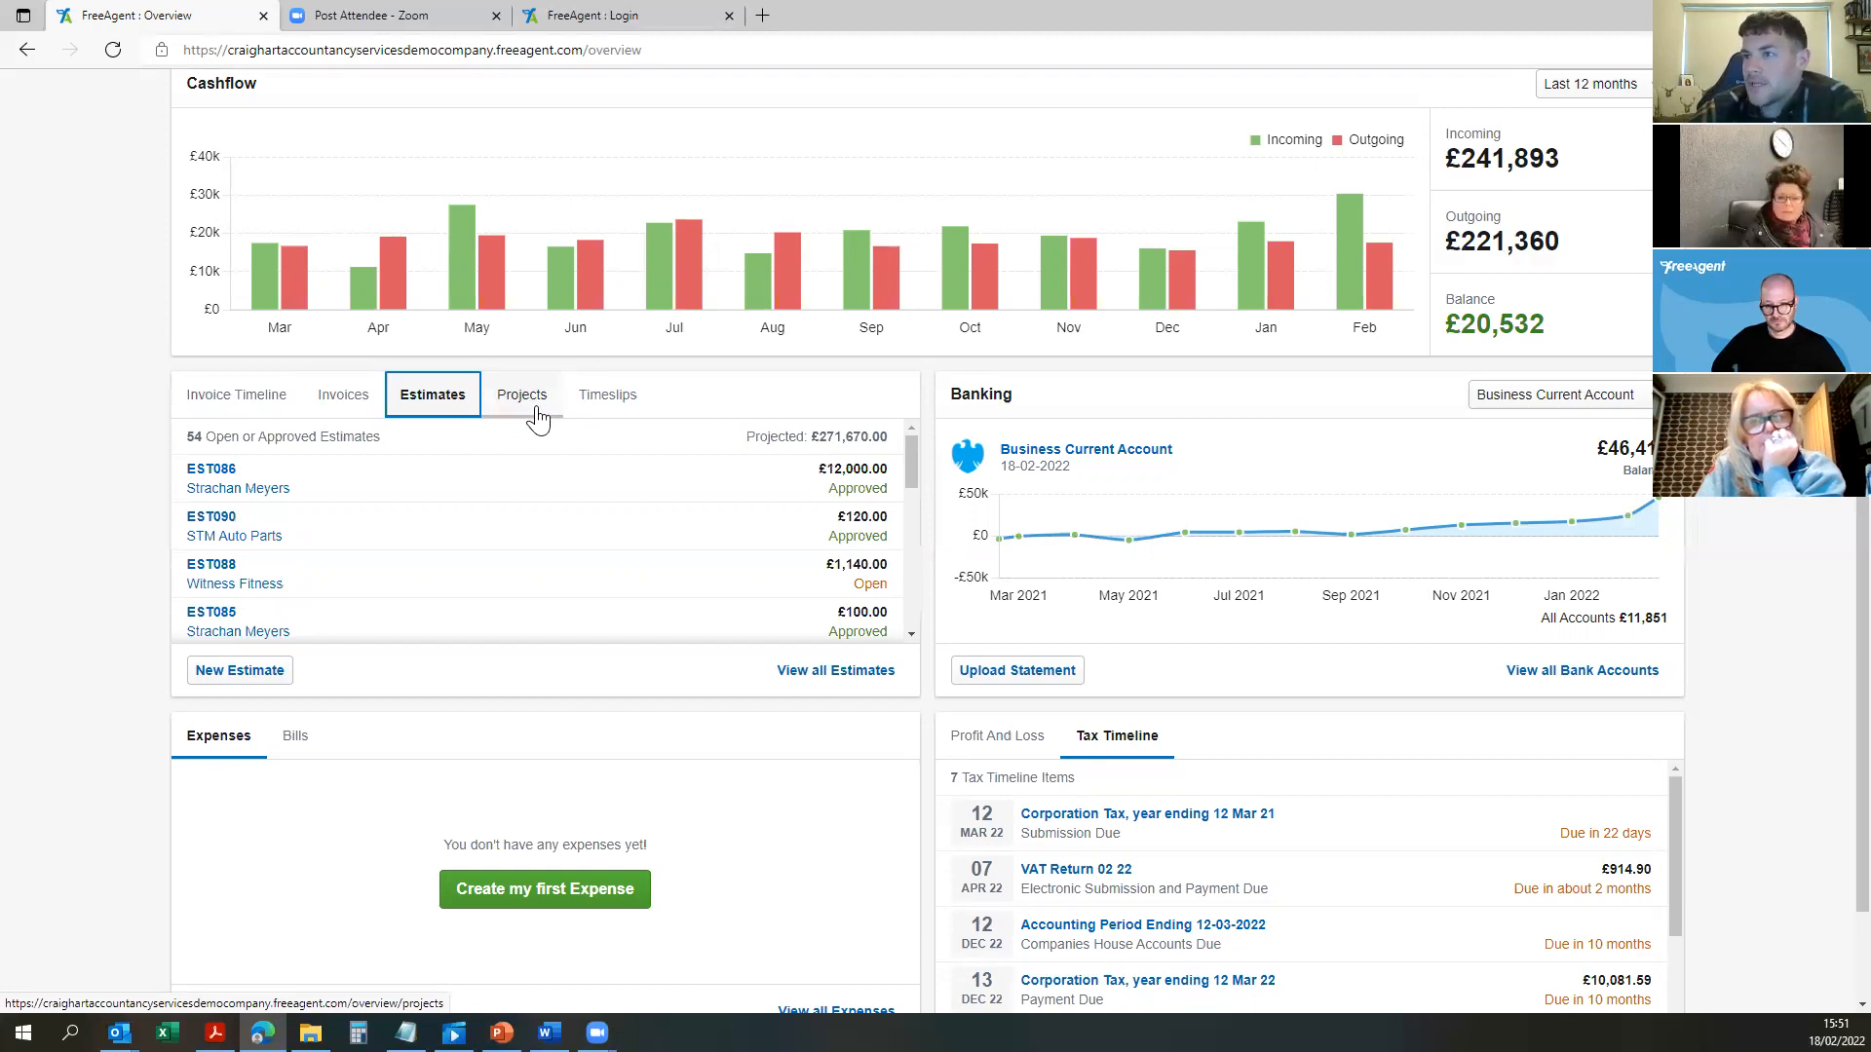
left_click(540, 407)
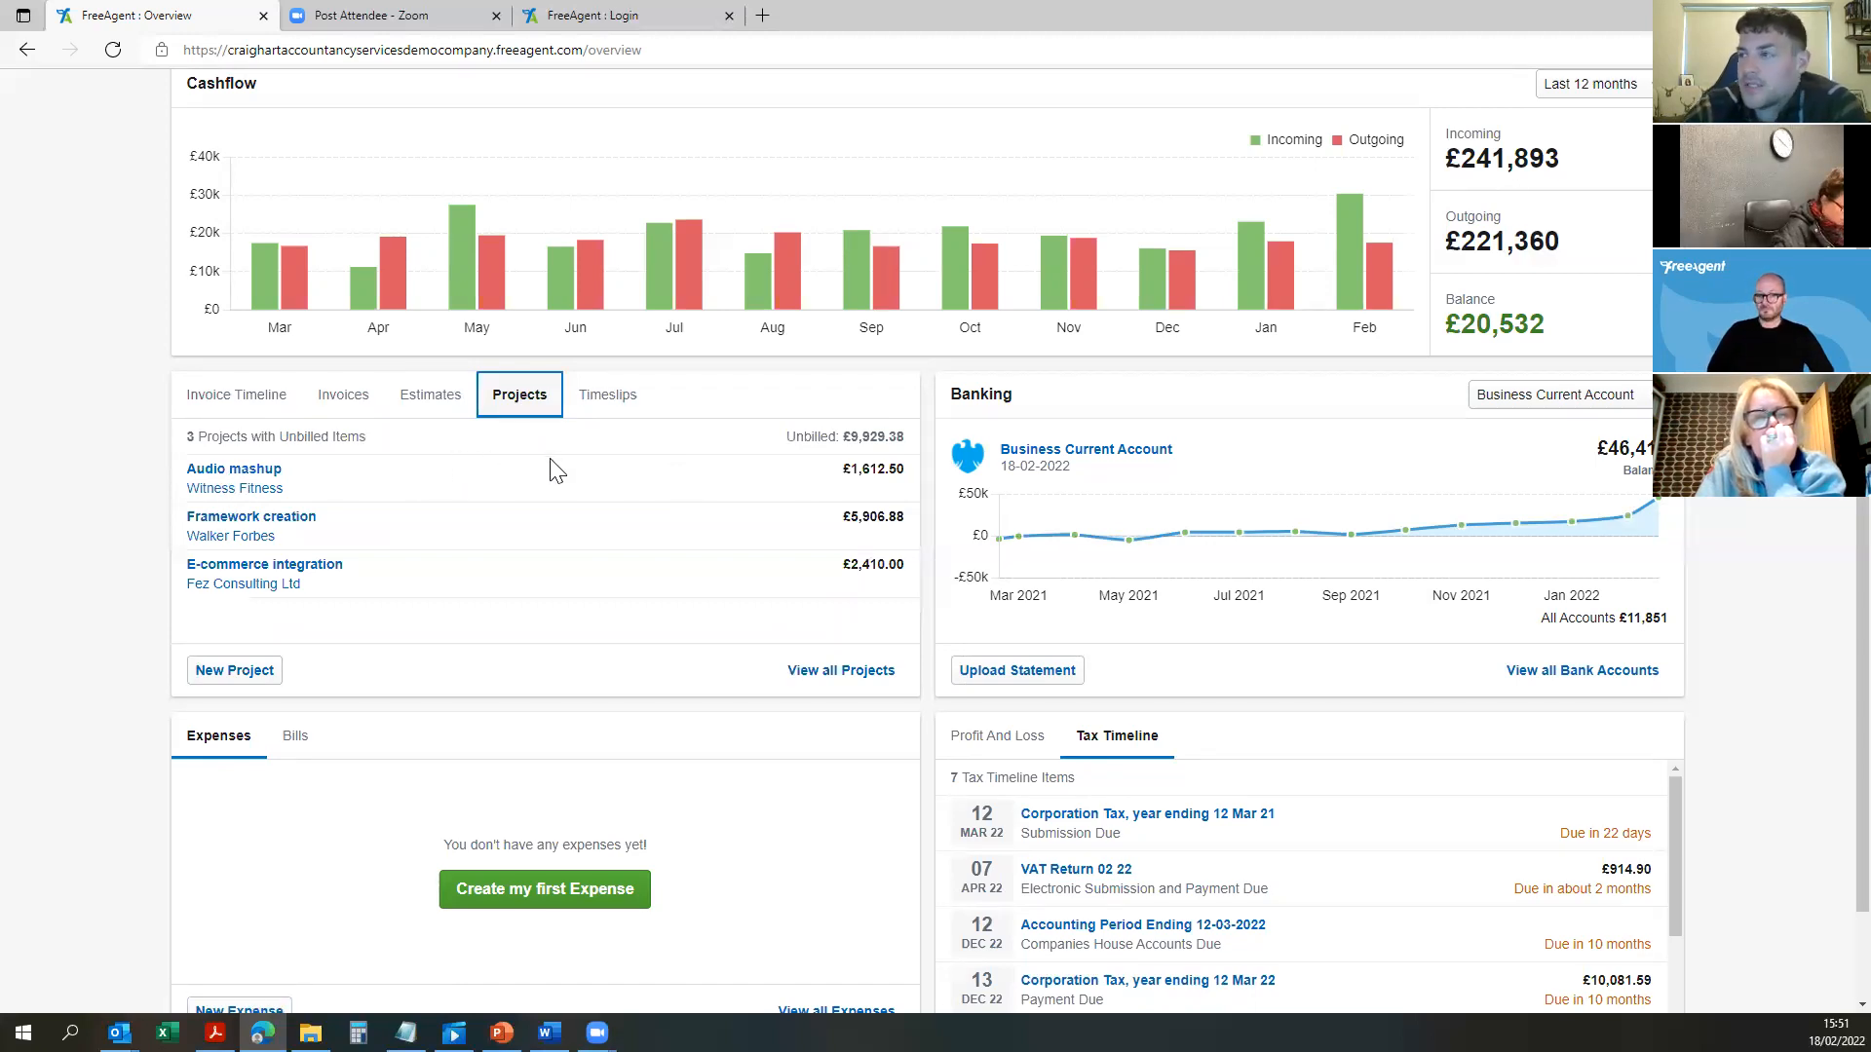
left_click(606, 400)
scroll(614, 492, "down", 5)
scroll(668, 544, "down", 5)
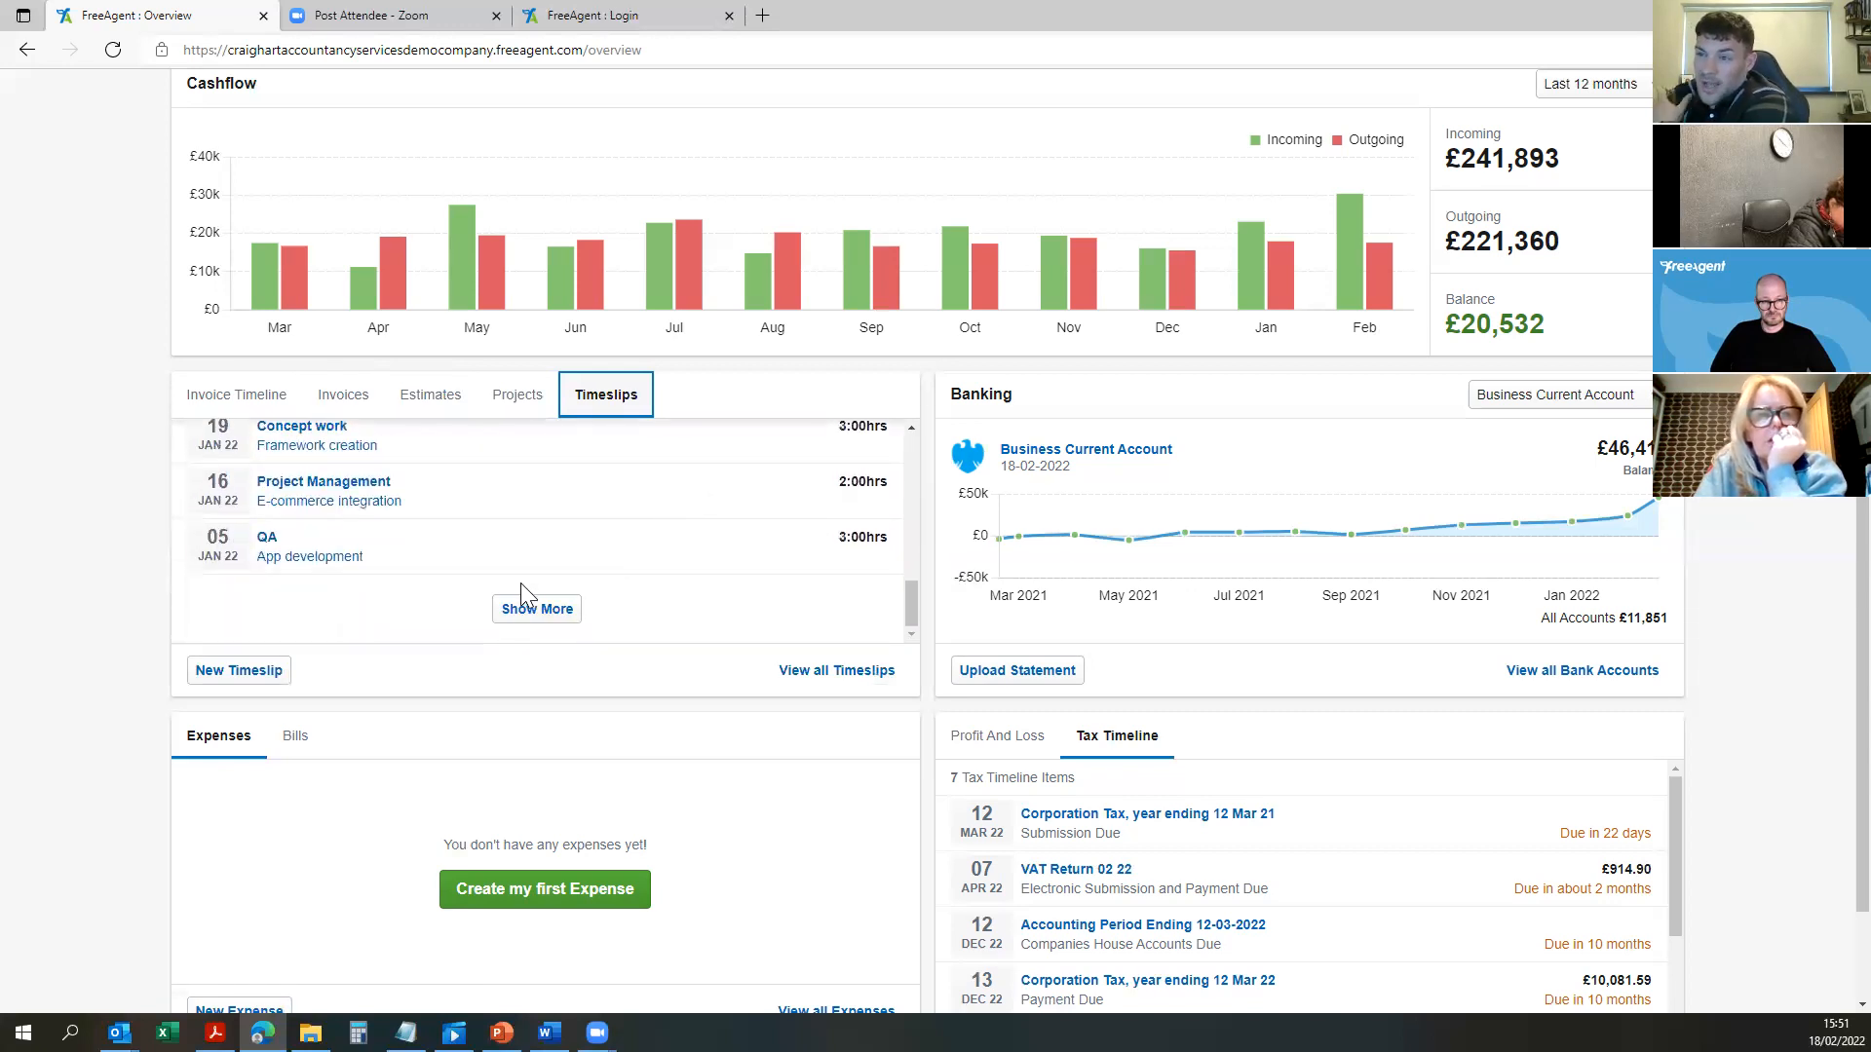
scroll(513, 581, "up", 3)
scroll(575, 568, "up", 5)
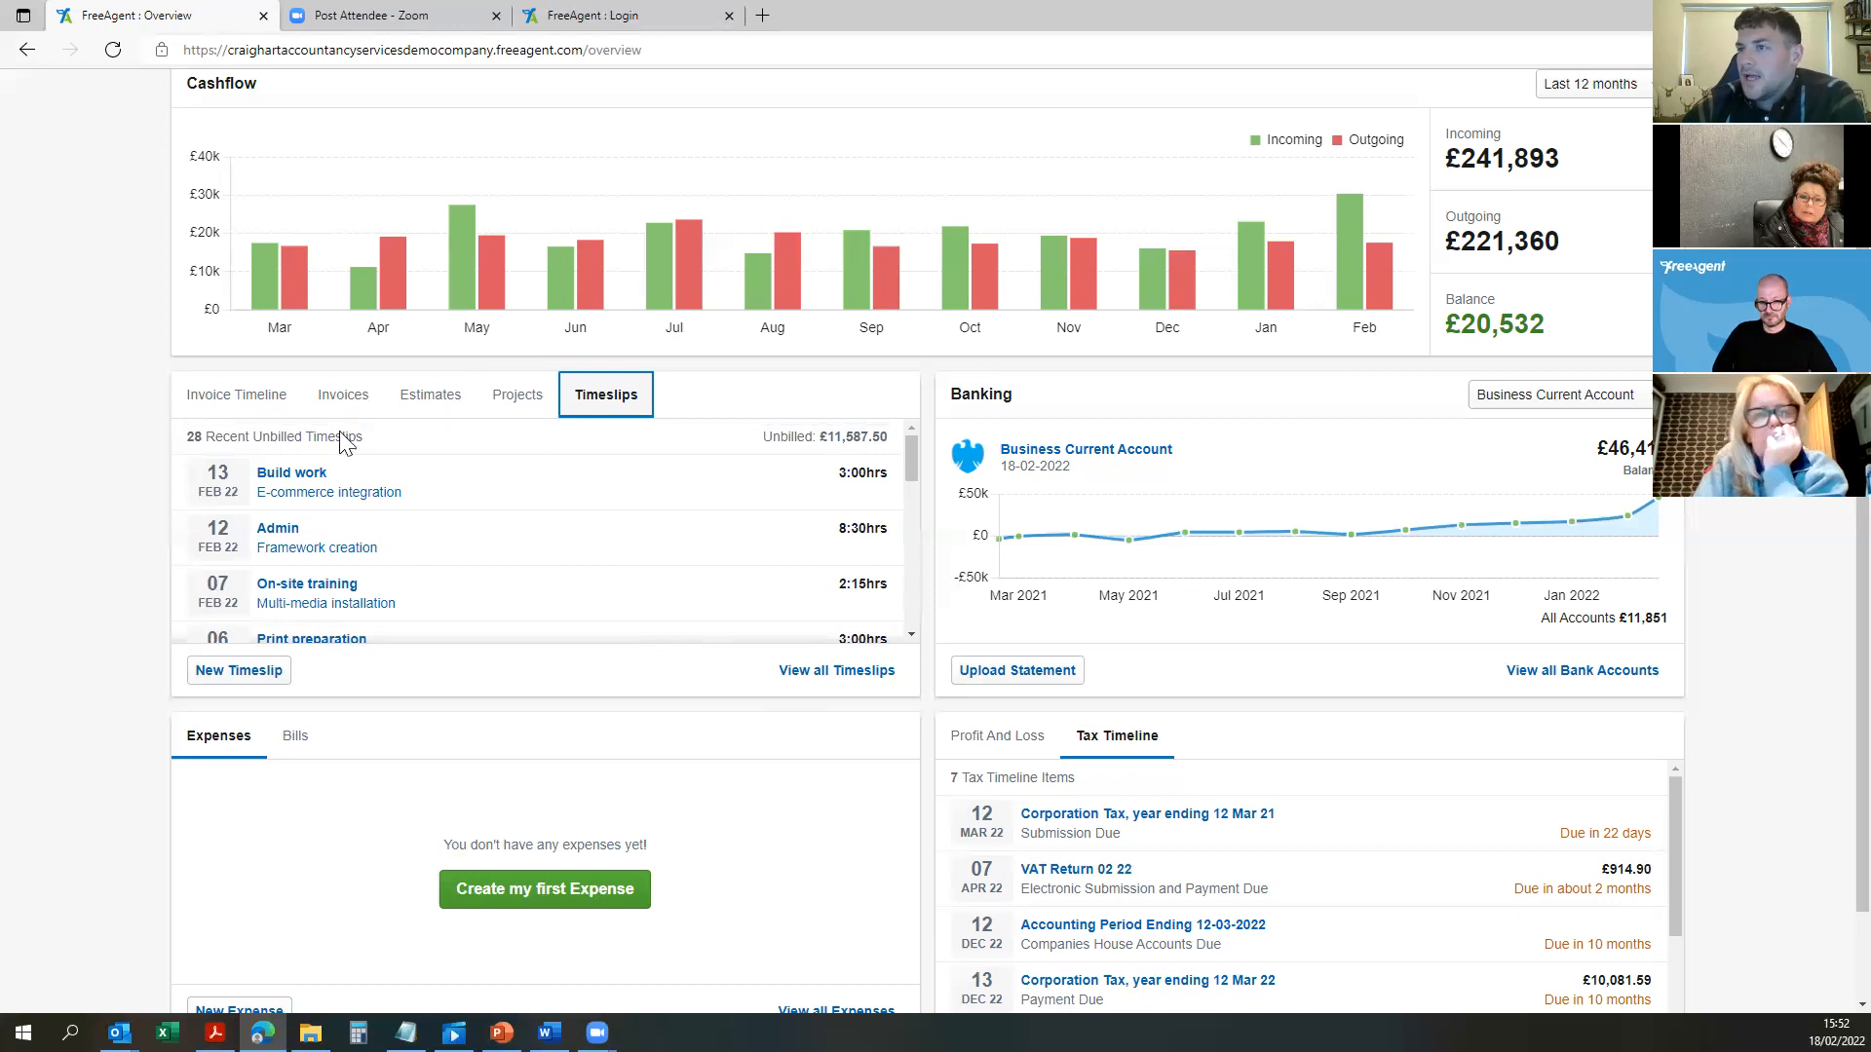
left_click(368, 389)
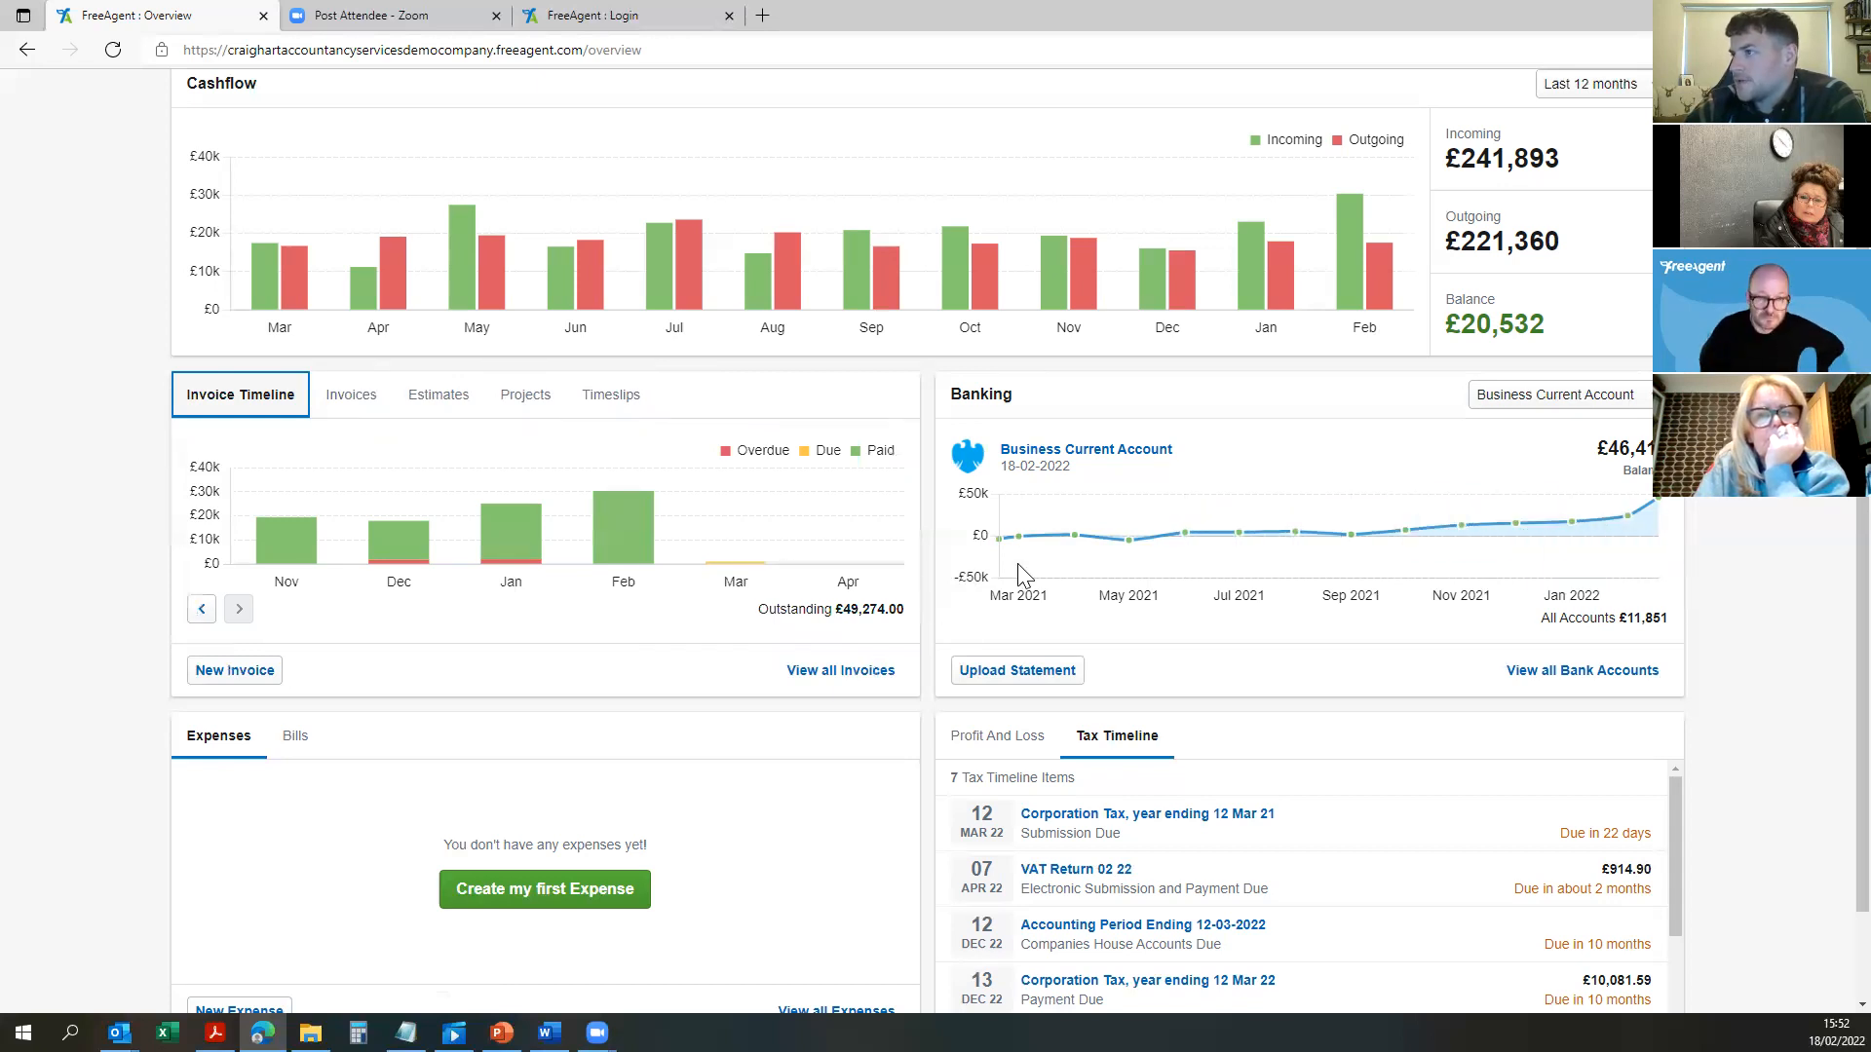
Step: Open Accounting > Reports from the top navigation bar
scroll(1017, 563, "up", 2)
left_click(816, 92)
left_click(777, 137)
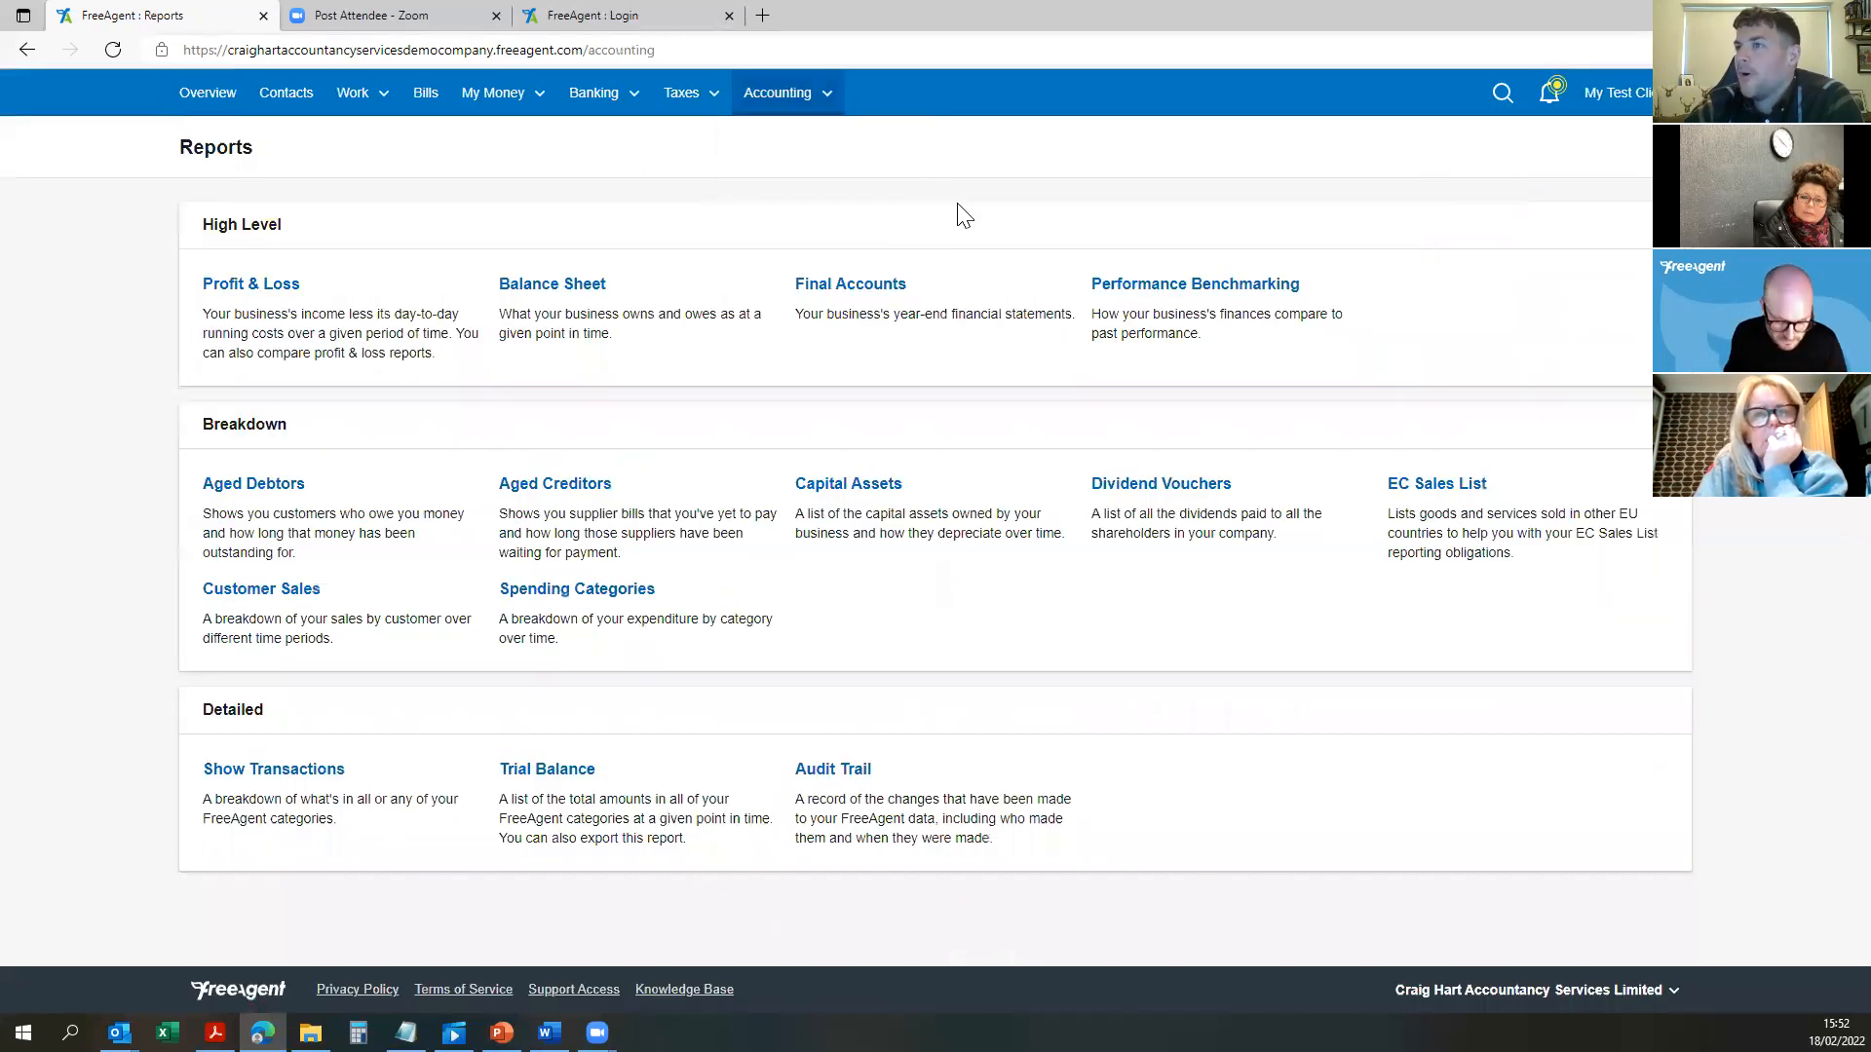
Step: Open the Profit & Loss report and review the Turnover and expense figures
left_click(291, 295)
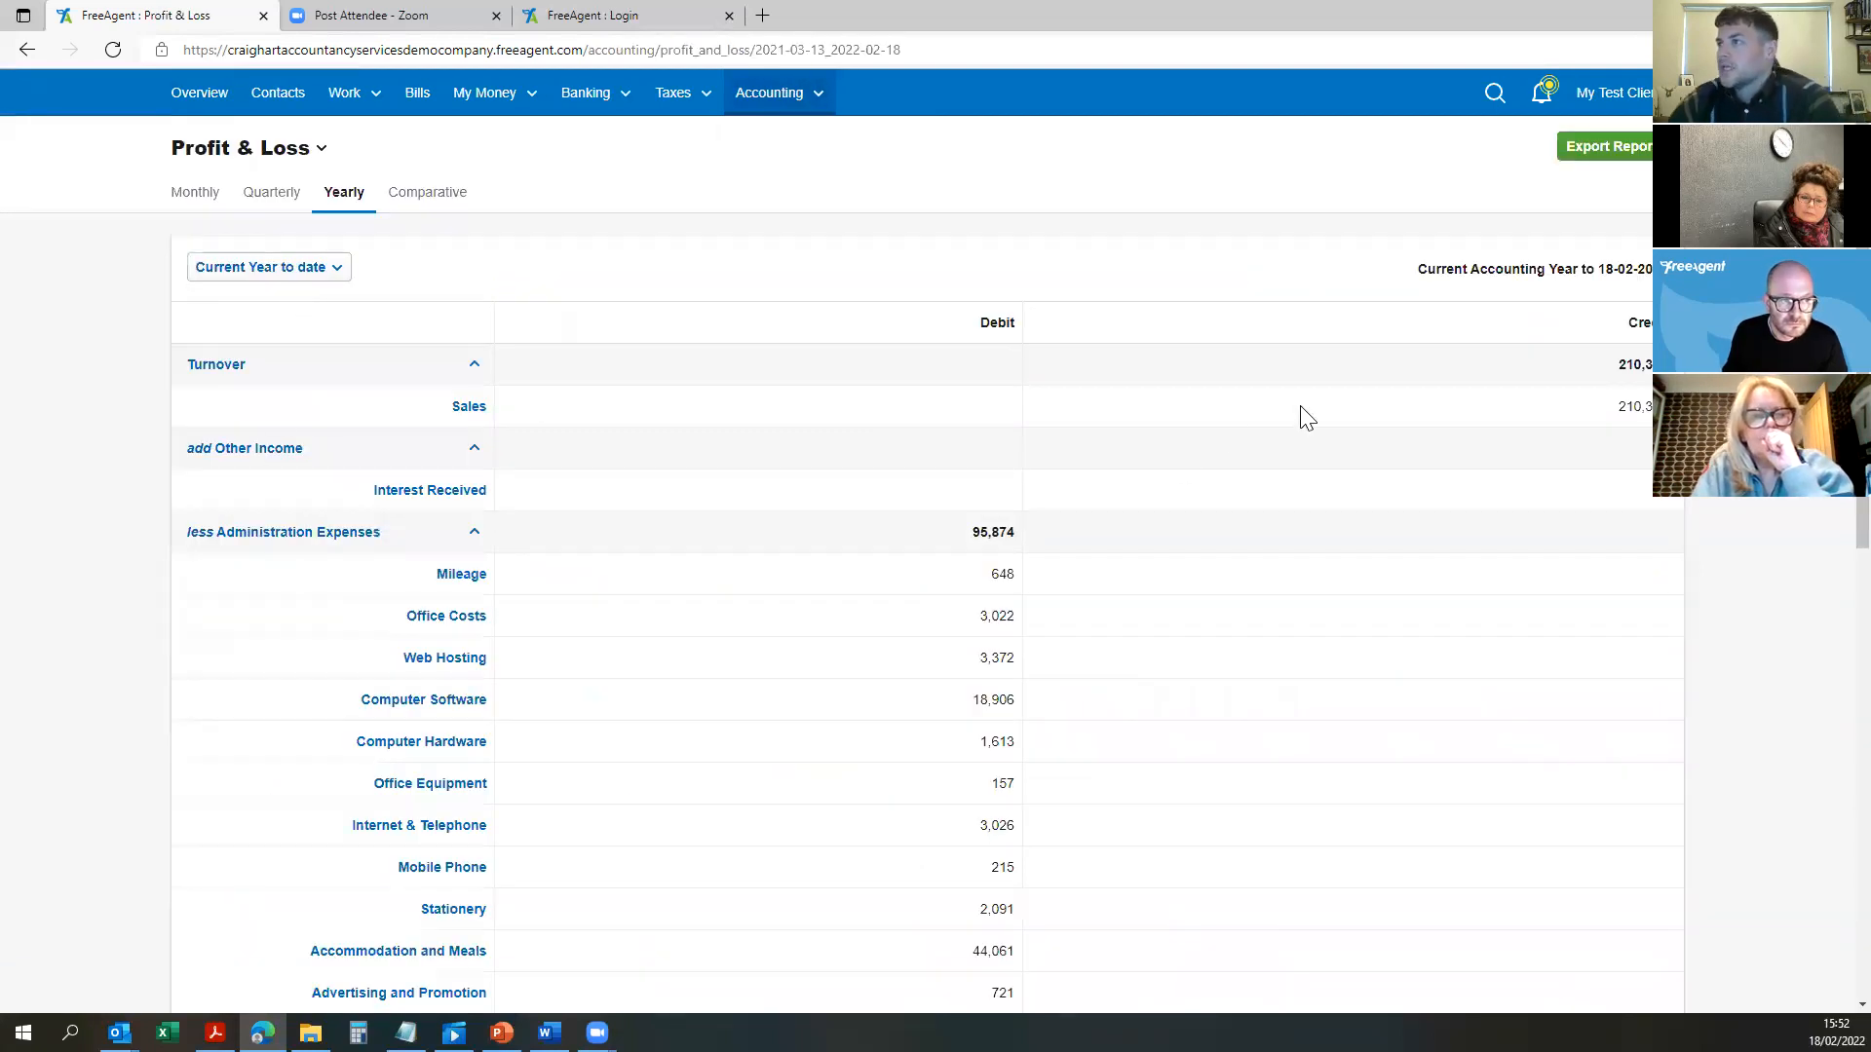
left_click_drag(1598, 375, 1676, 367)
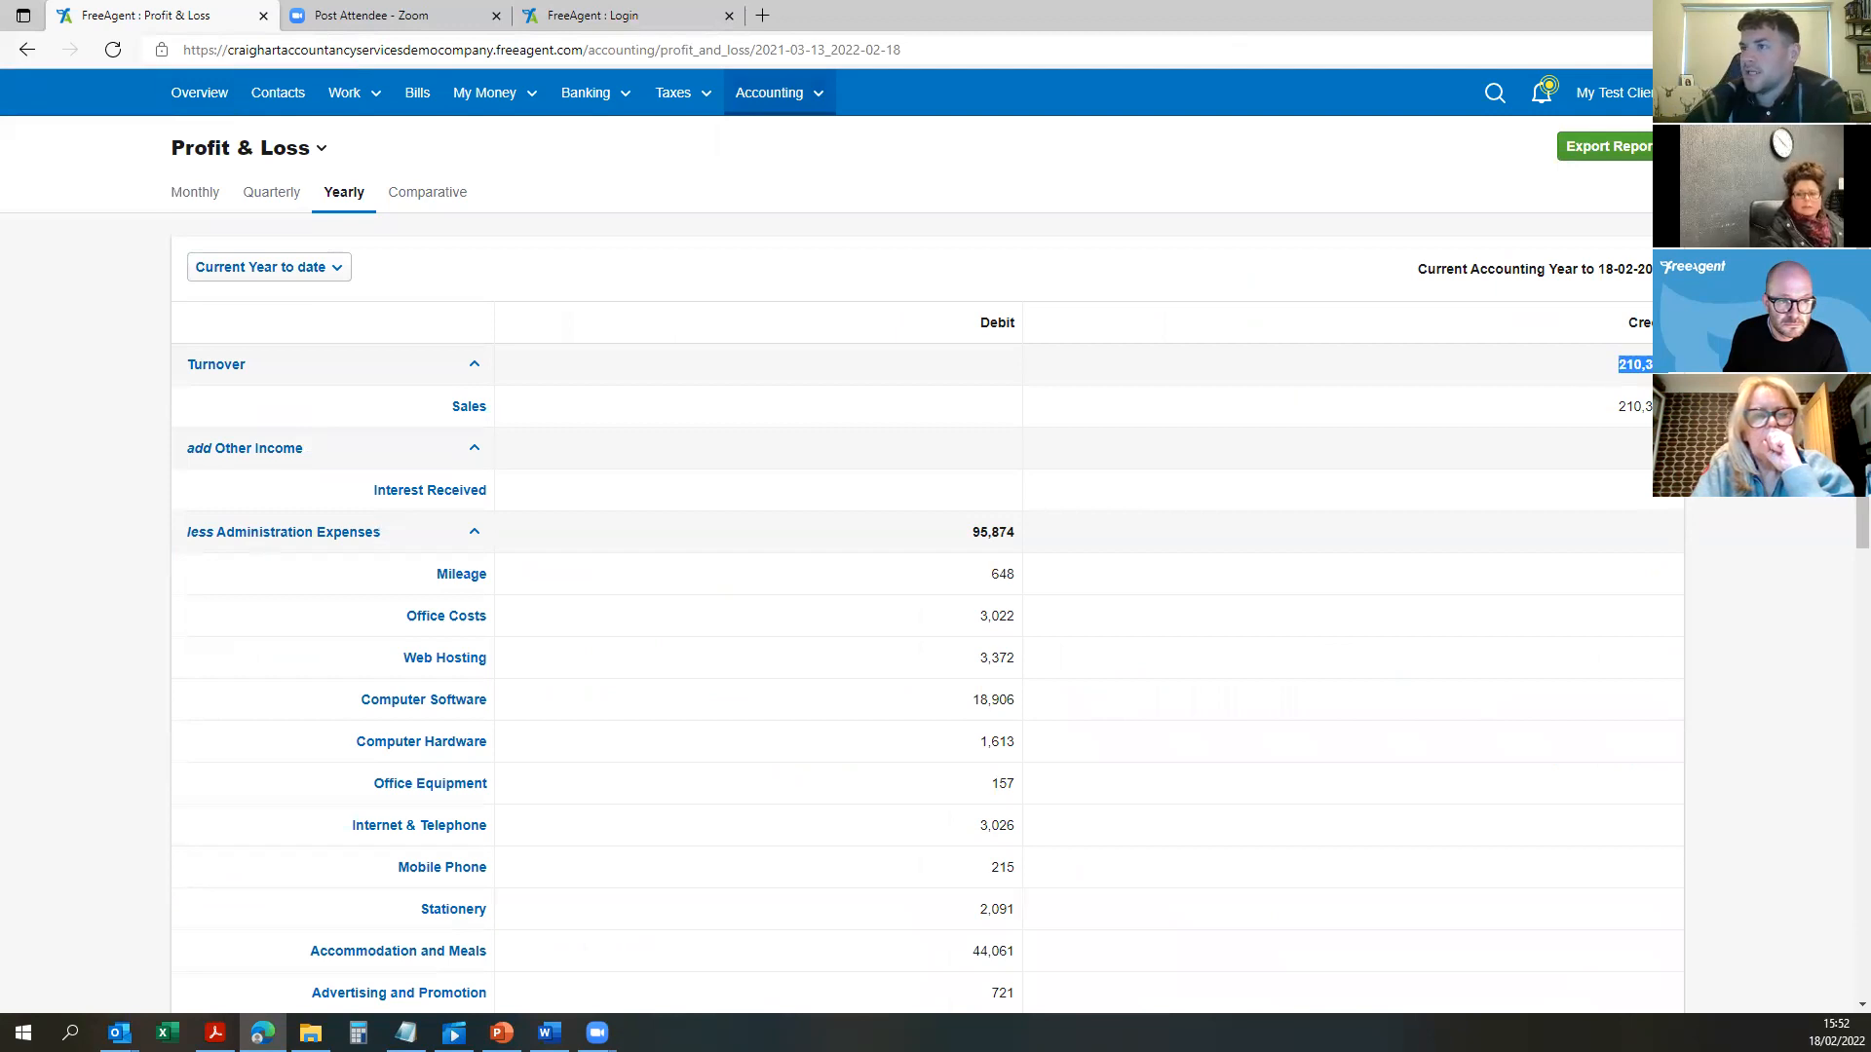
left_click_drag(1647, 463, 1612, 538)
left_click(1666, 501)
left_click(1611, 539)
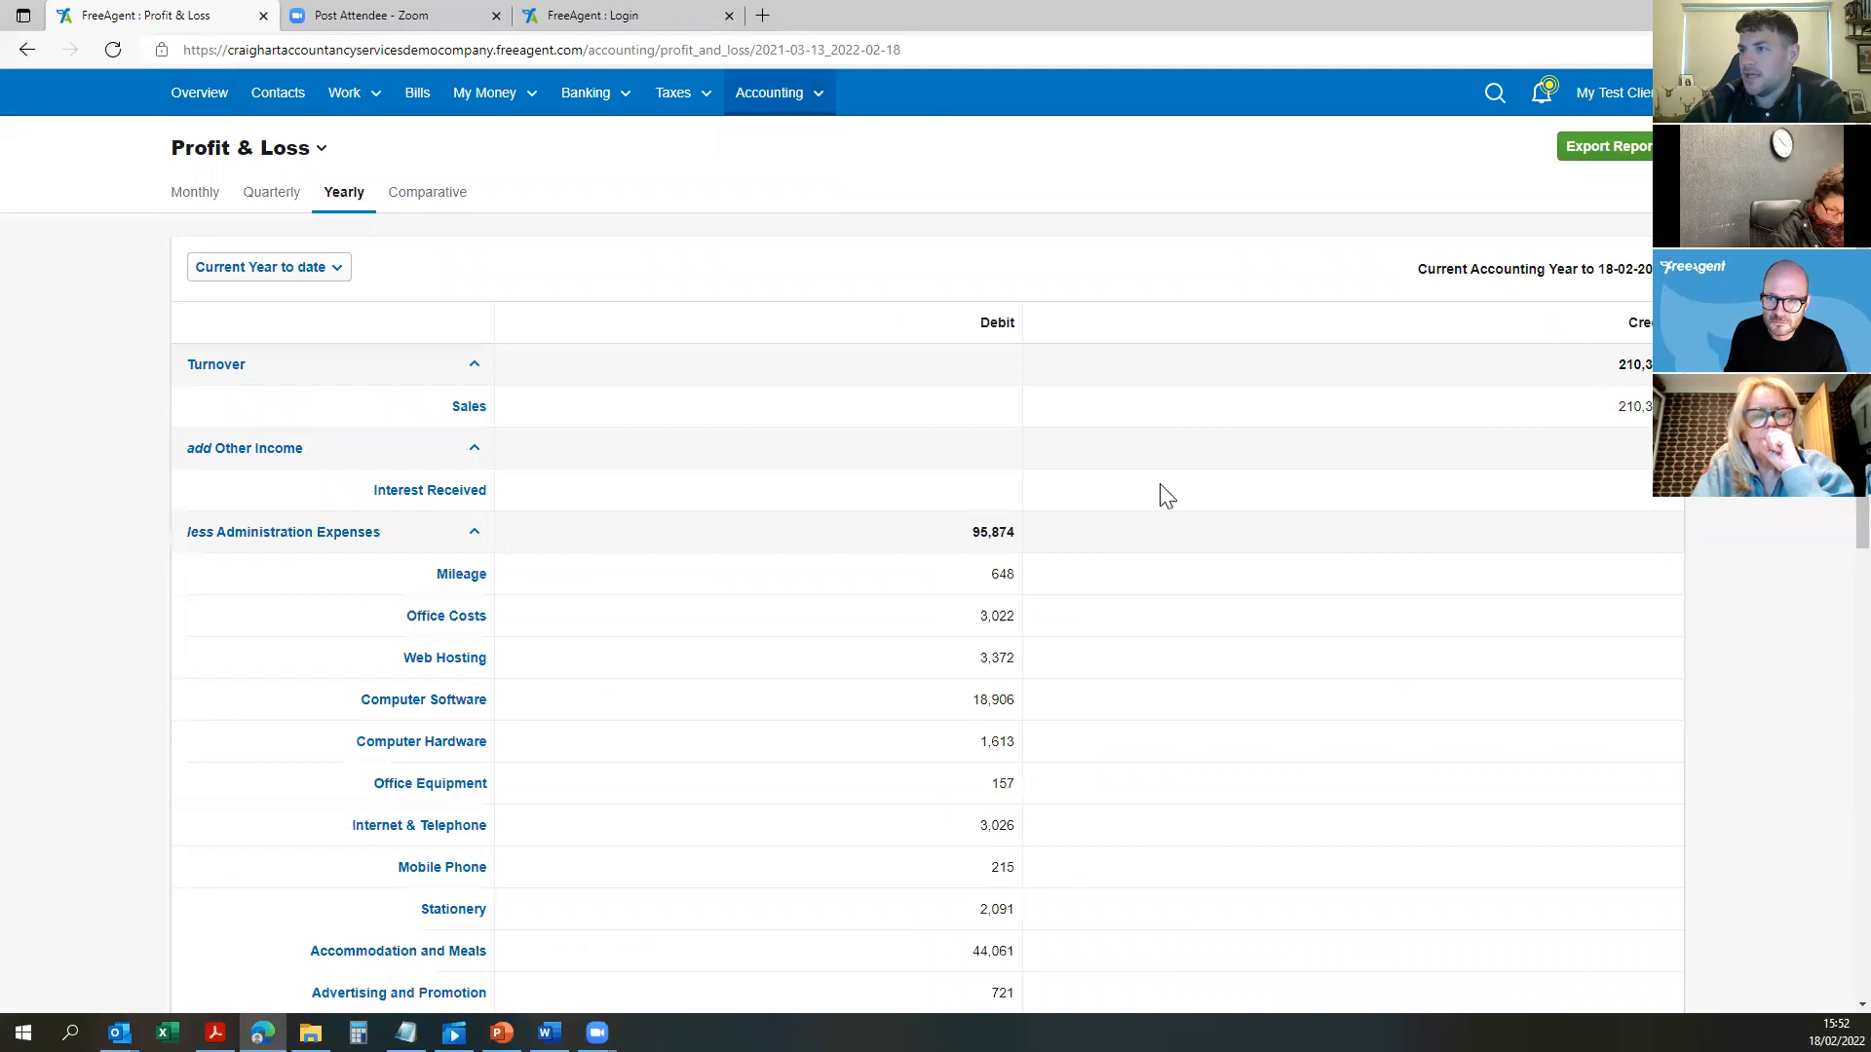
scroll(1161, 495, "down", 3)
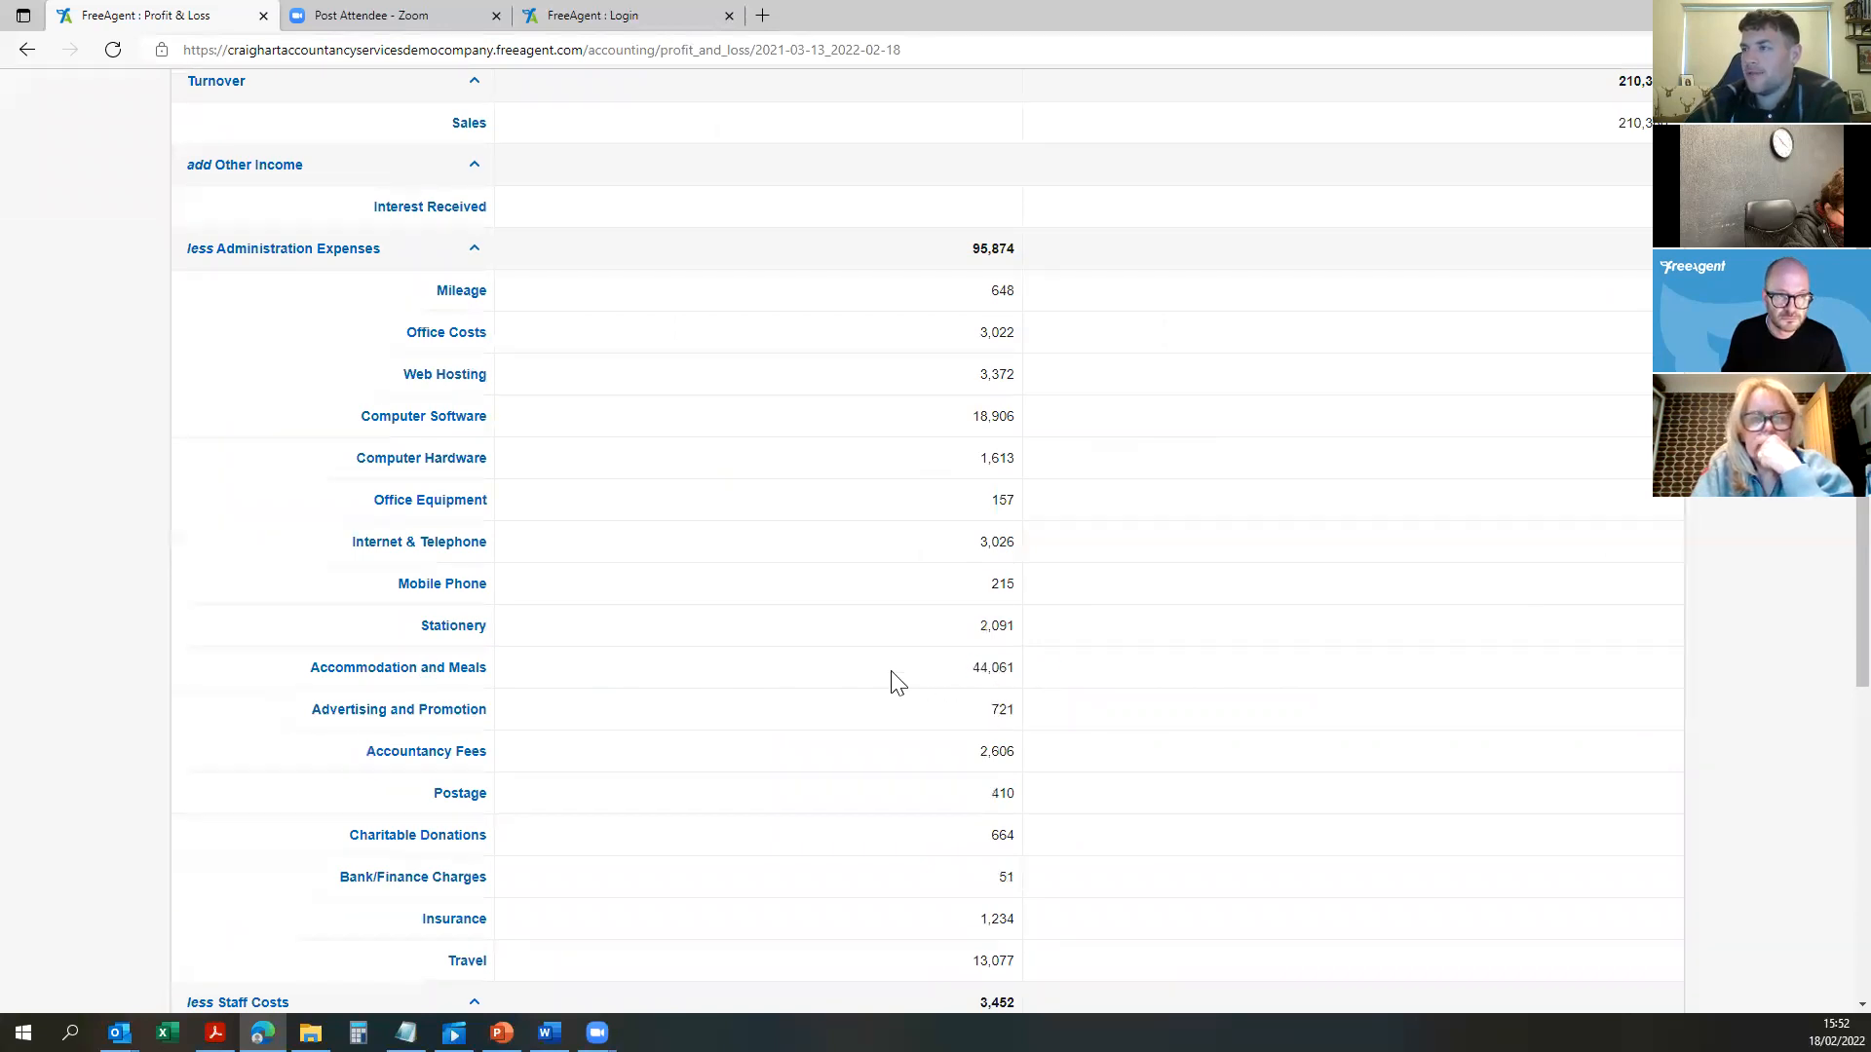
Step: List the Accommodation and Meals transactions, view the Tea and snack expense, then return
left_click(421, 671)
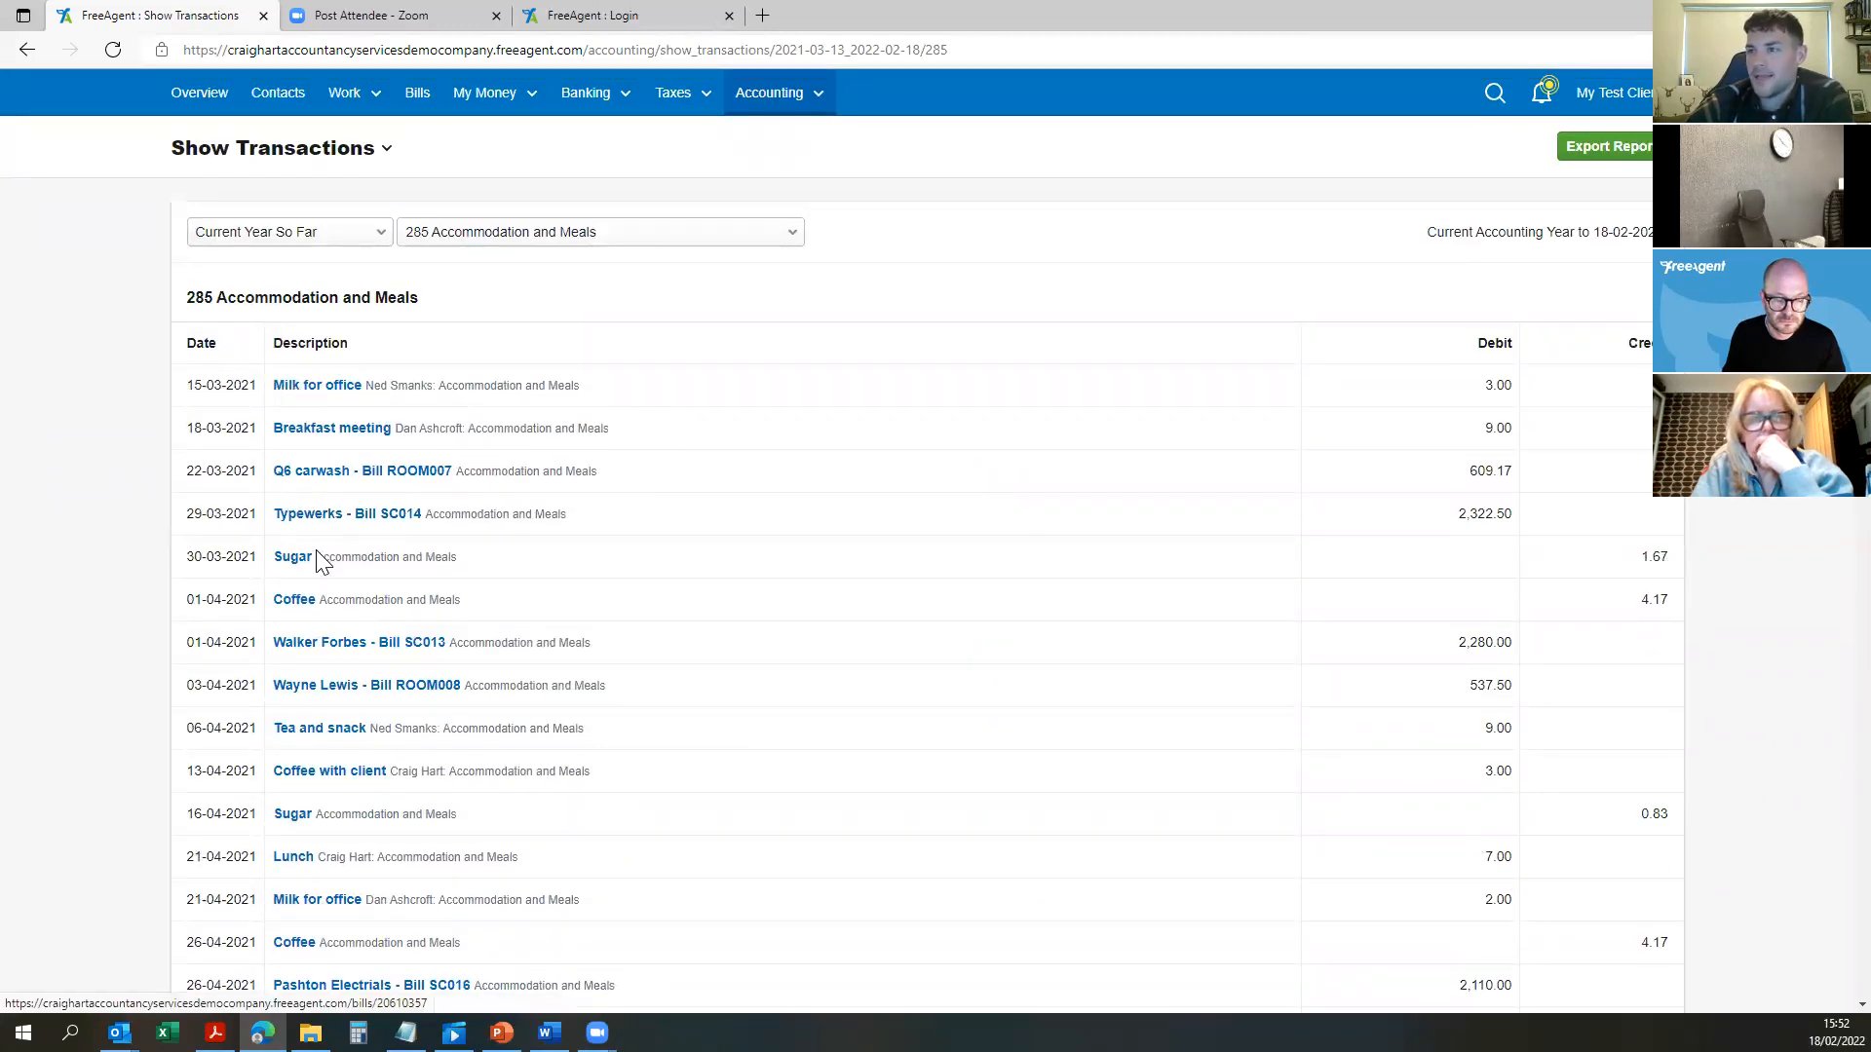
scroll(417, 471, "down", 7)
scroll(409, 419, "down", 14)
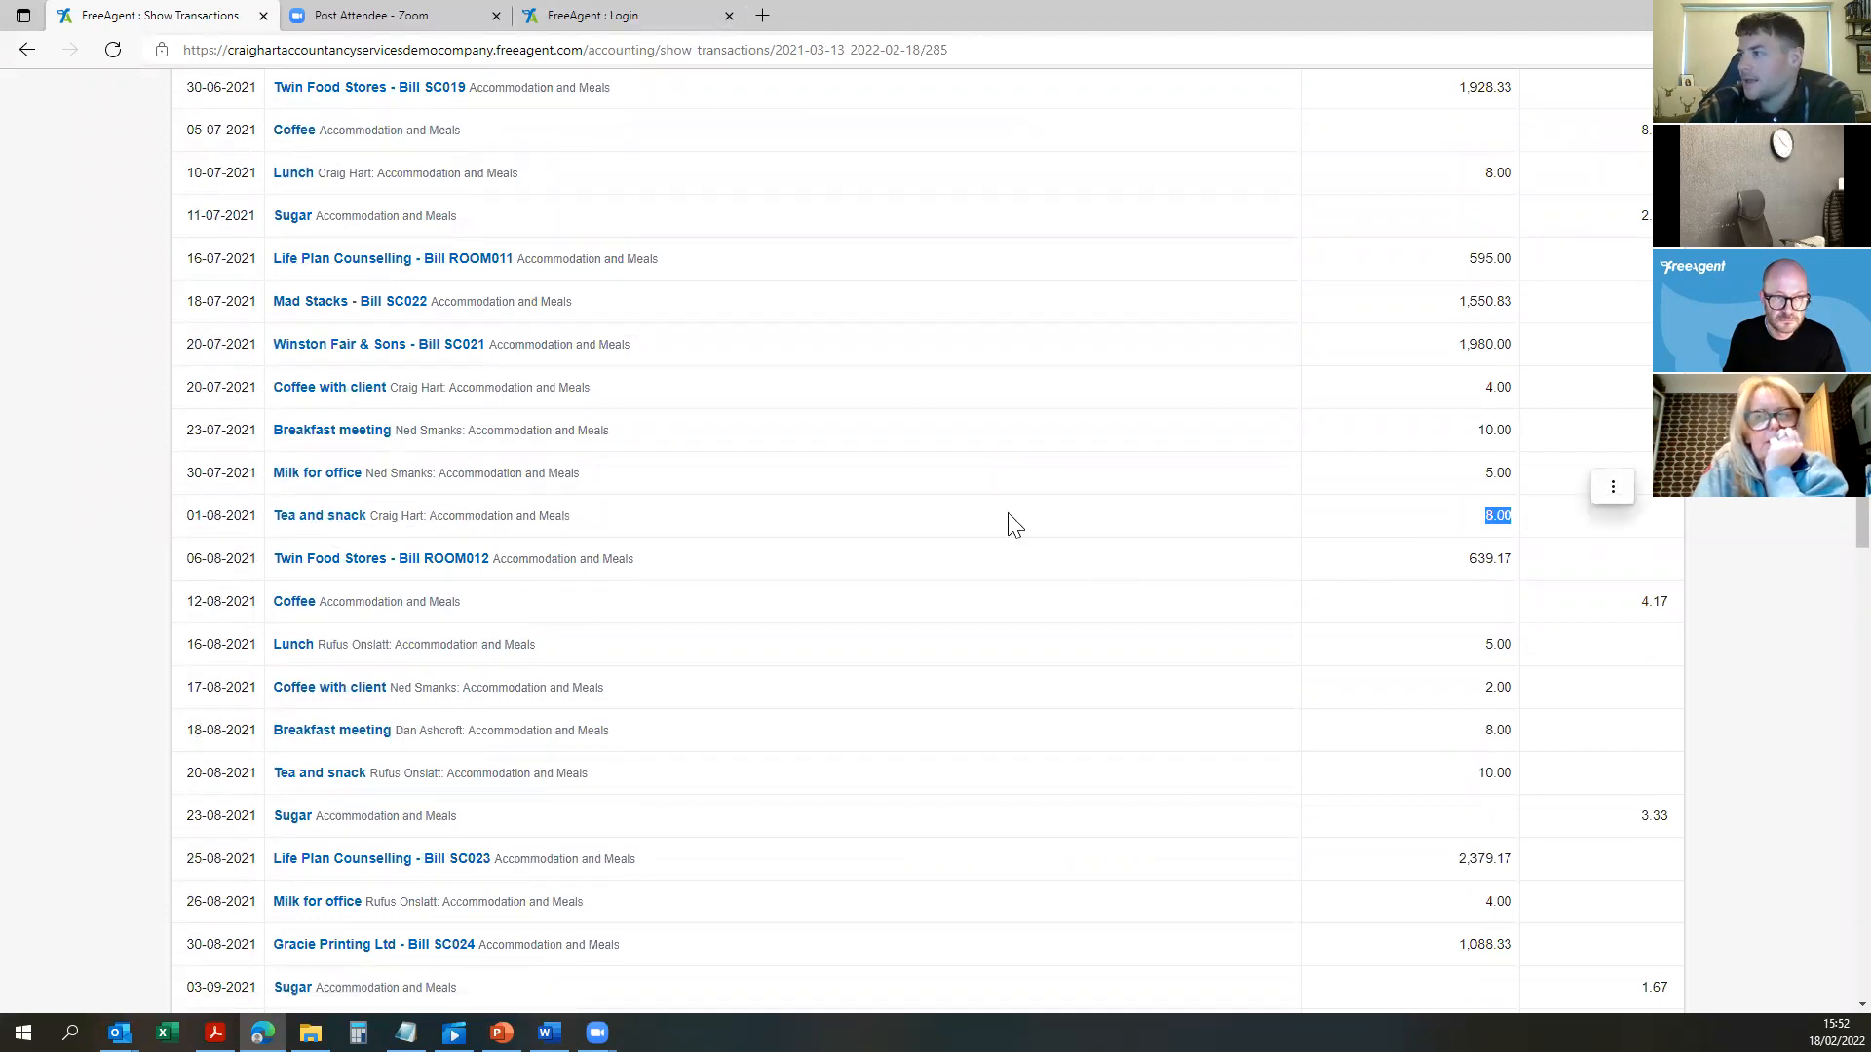
left_click(313, 532)
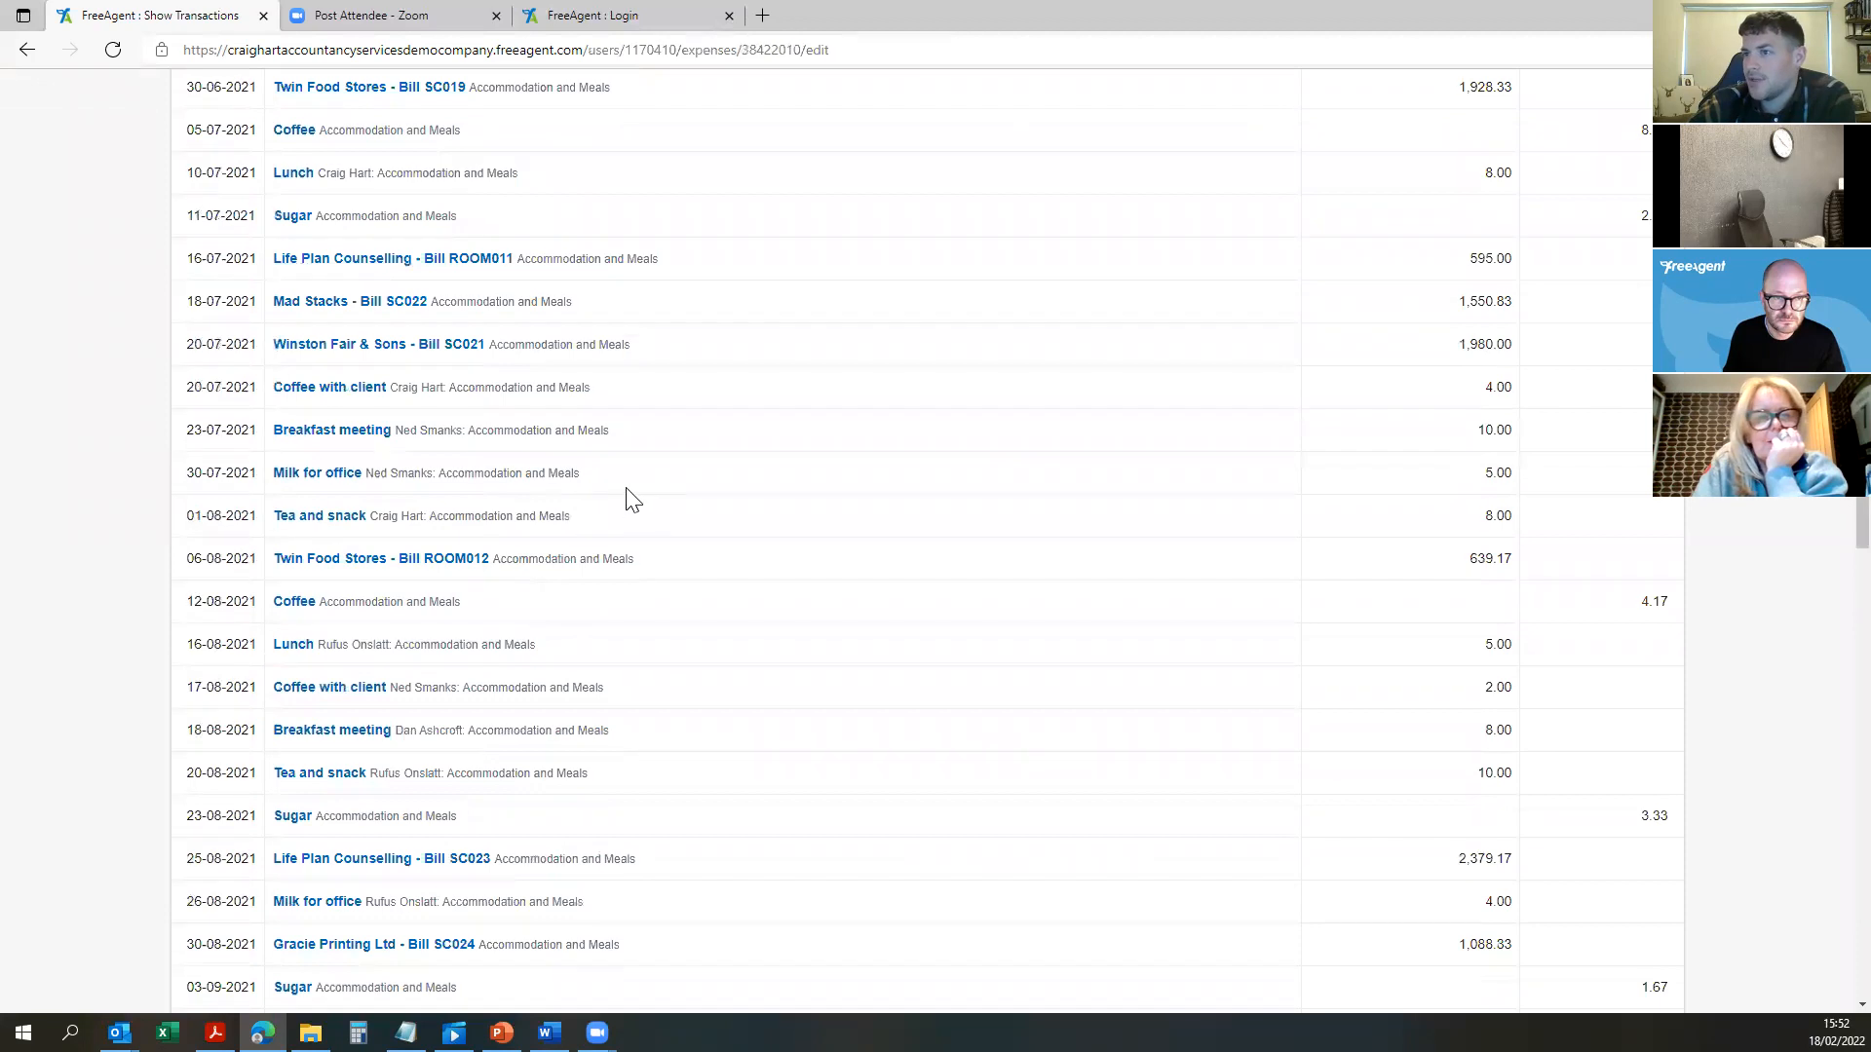
scroll(589, 468, "down", 4)
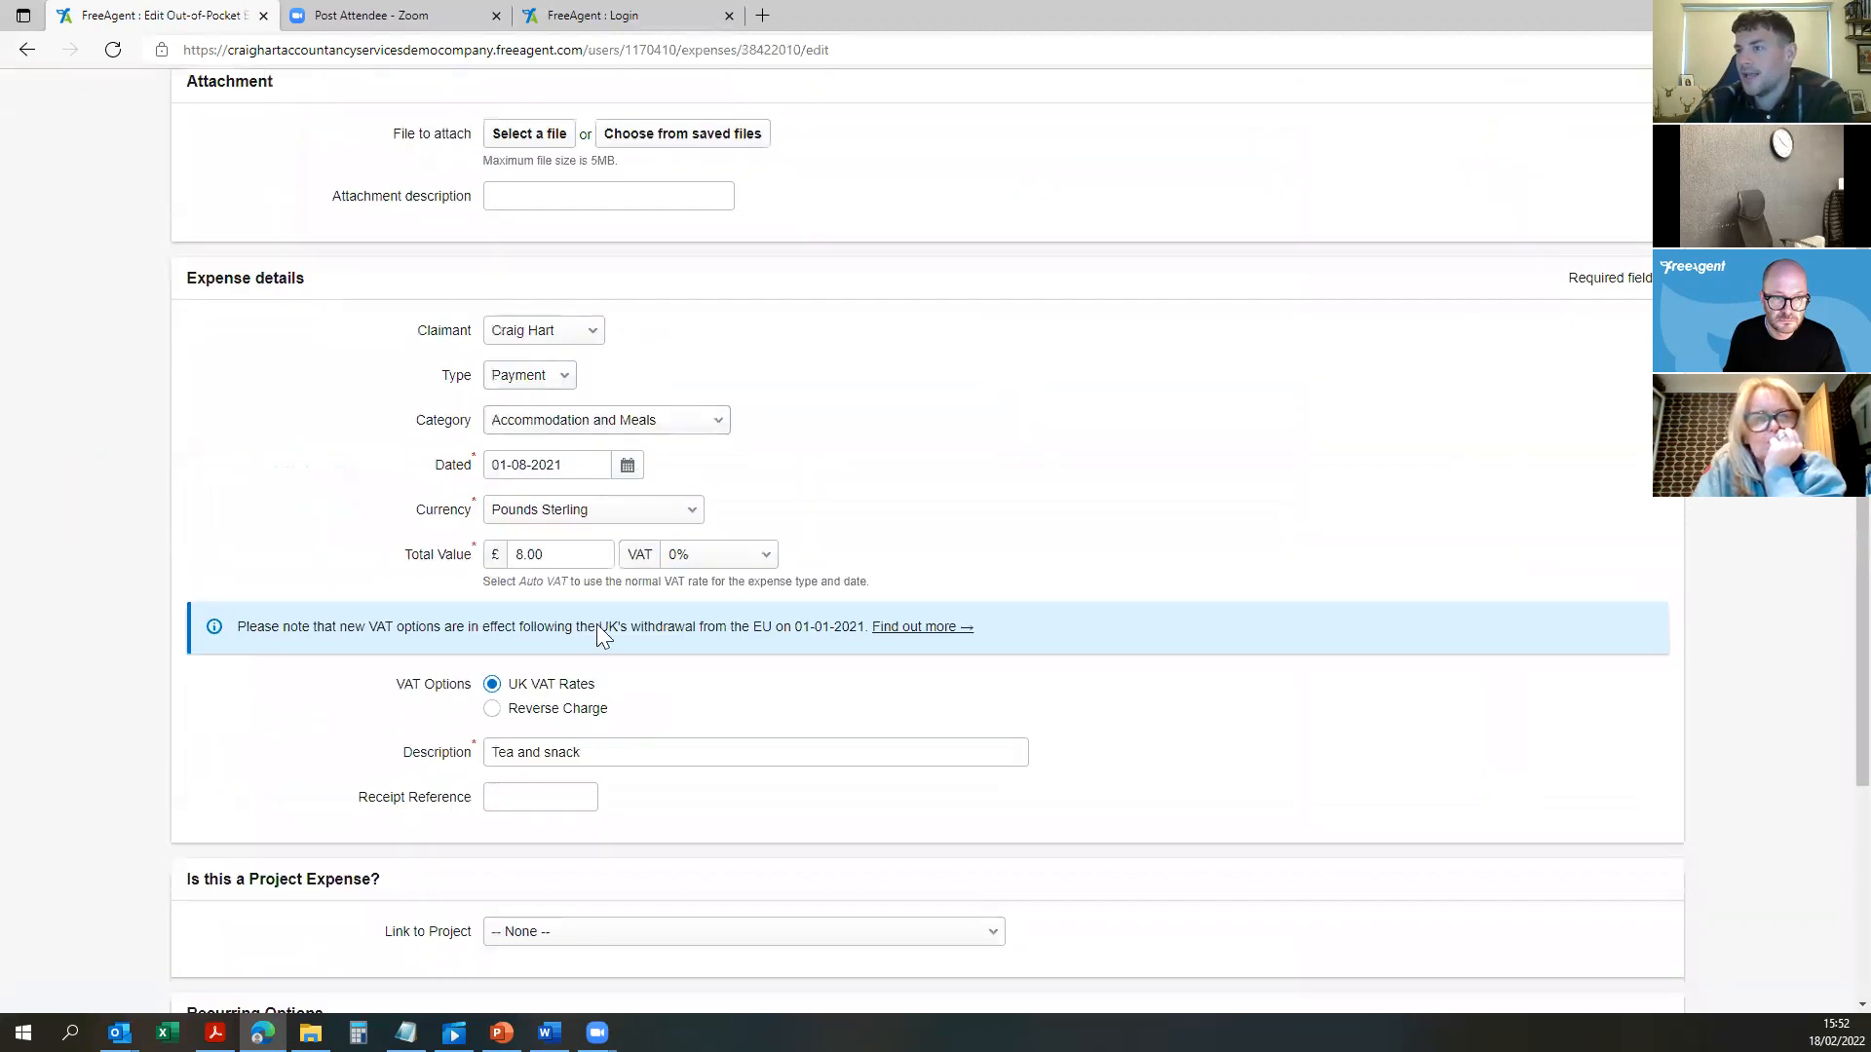
scroll(622, 406, "up", 4)
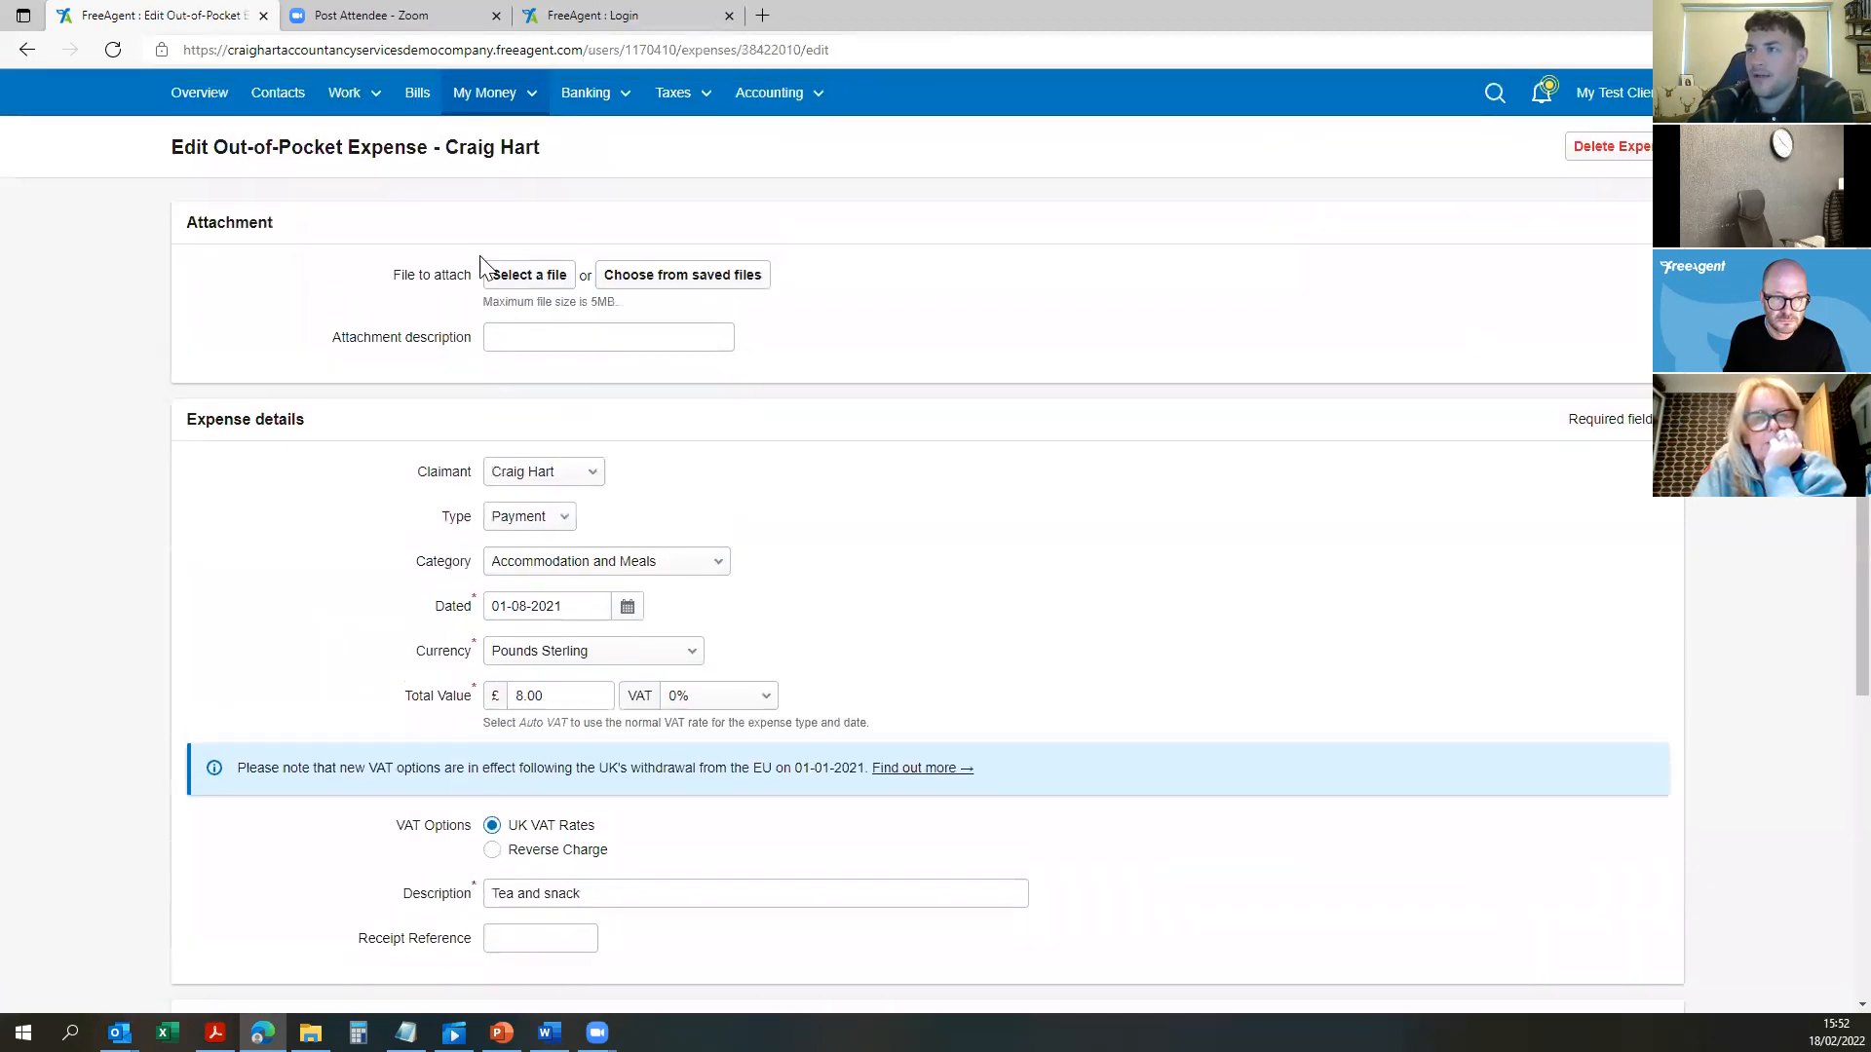
left_click(27, 49)
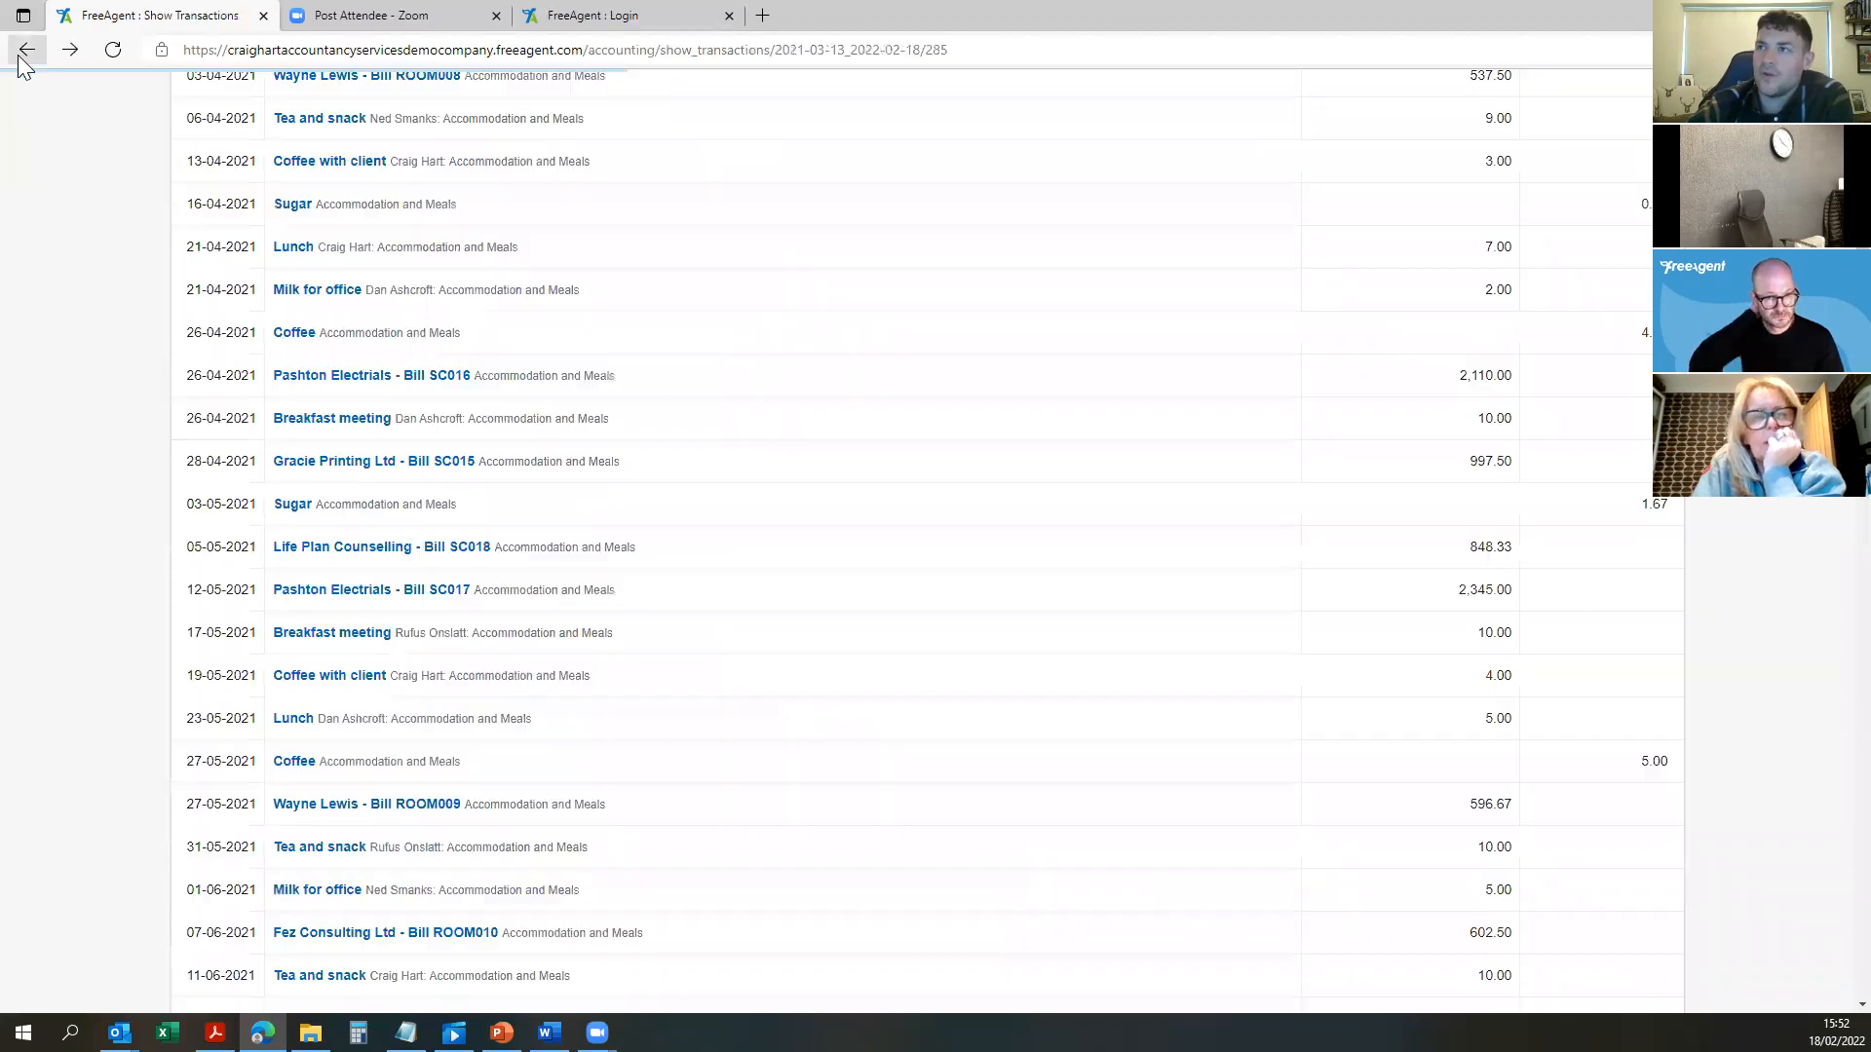
scroll(887, 439, "down", 16)
Step: Return to the Profit & Loss and review the tax to carried-forward profit figures
left_click(27, 50)
scroll(1097, 450, "up", 4)
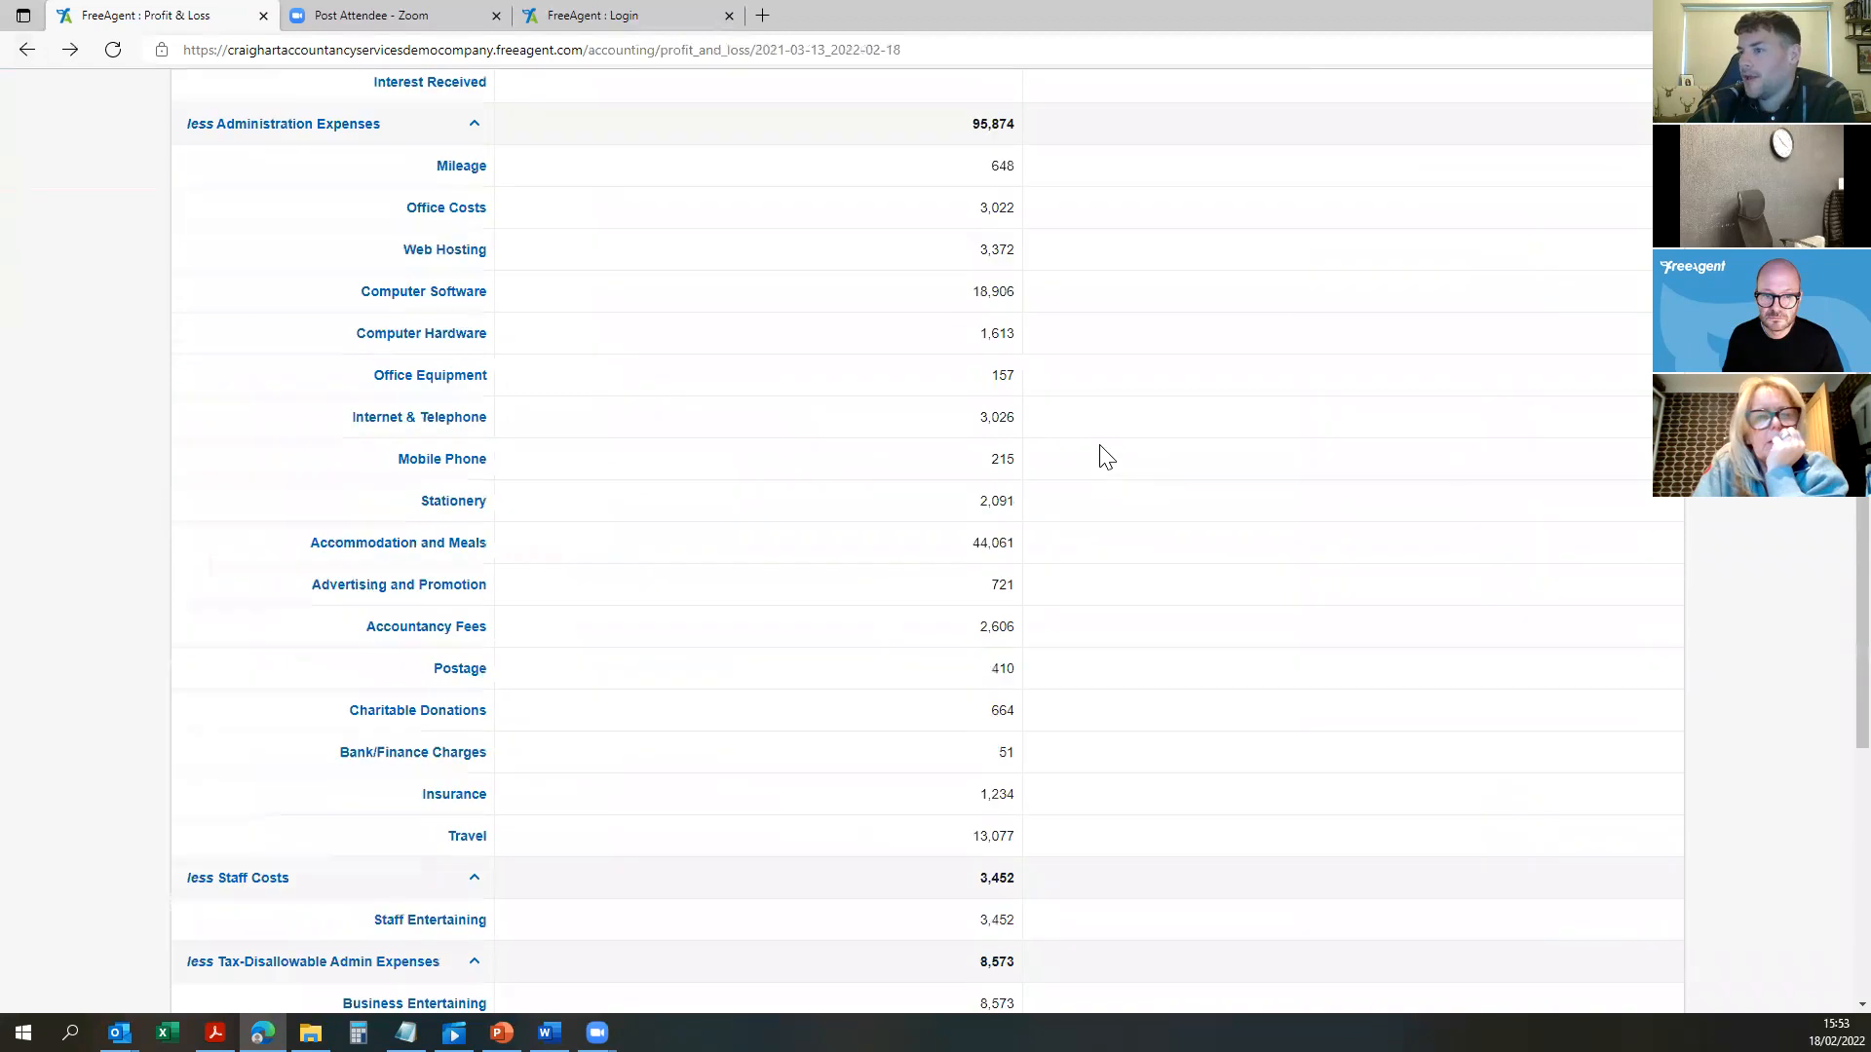
scroll(1110, 458, "down", 4)
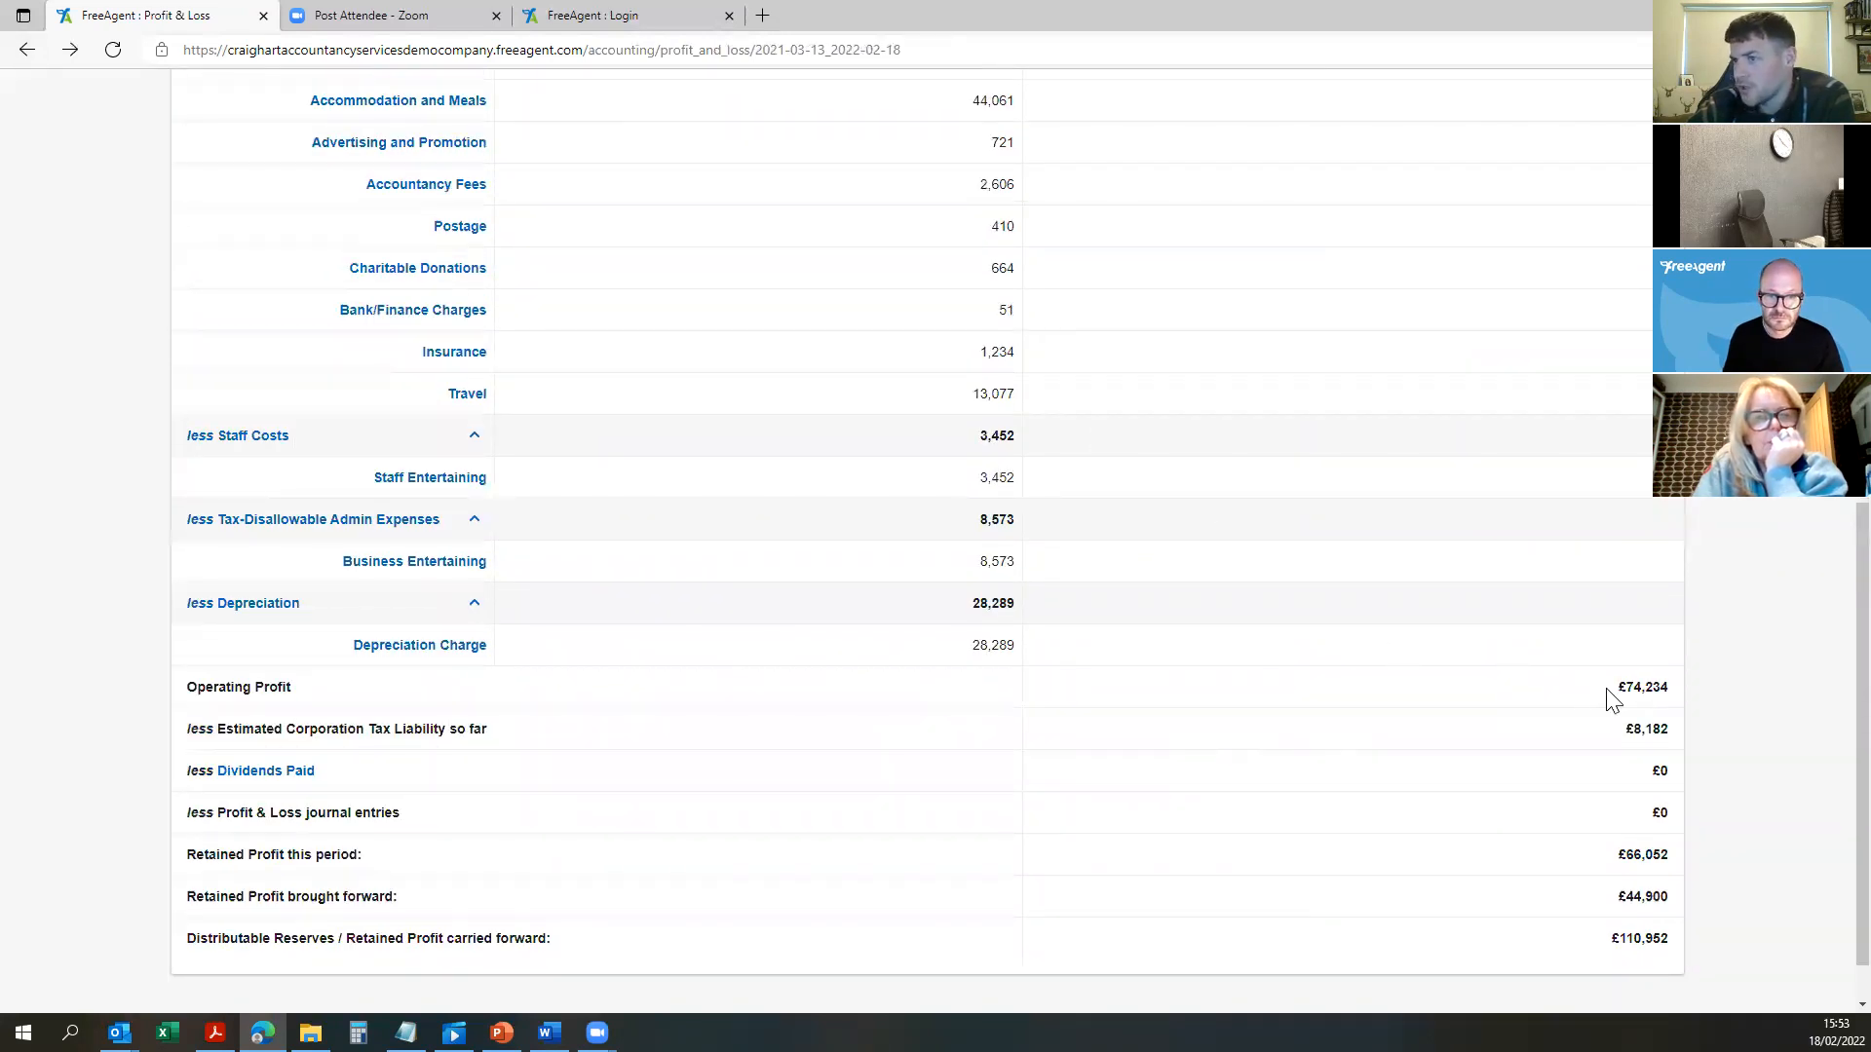
left_click_drag(1623, 729, 1712, 758)
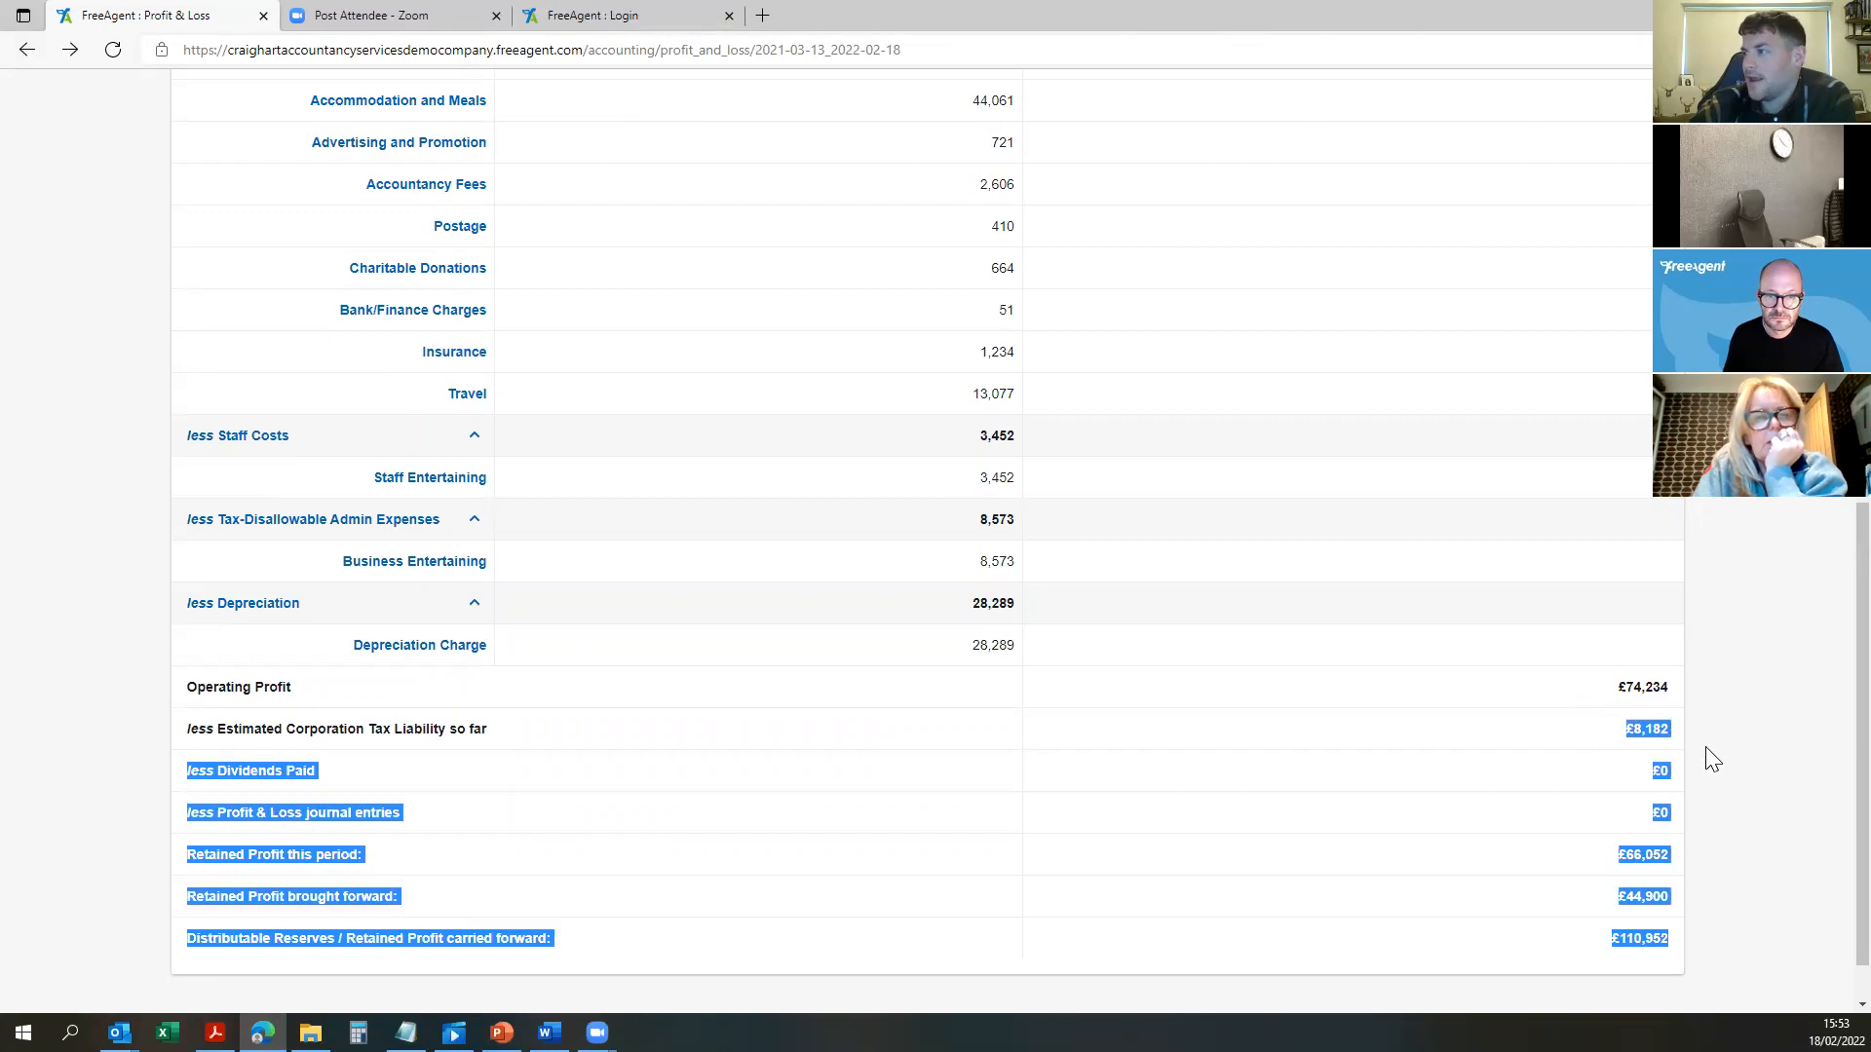
left_click(1696, 748)
left_click(1559, 767)
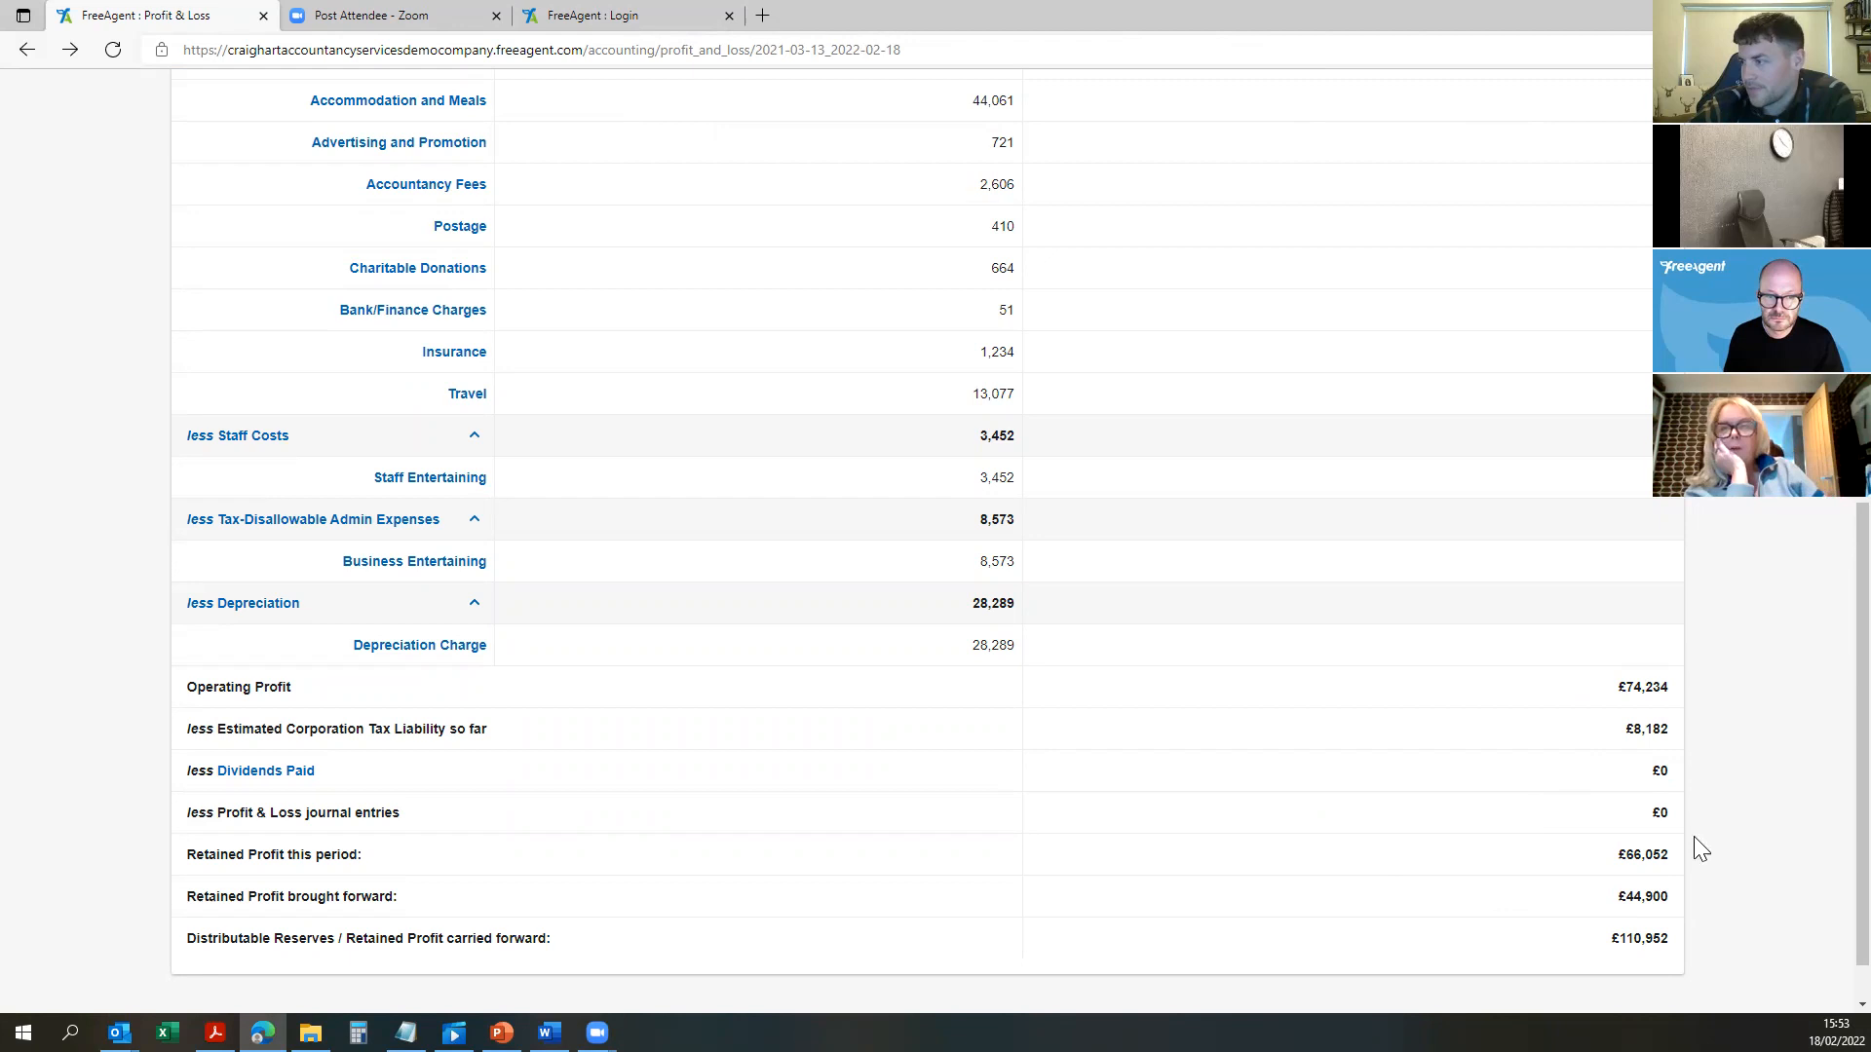
Step: Review the retained profit figures and bring up the reporting period choices
left_click_drag(1620, 852, 1578, 852)
left_click(1666, 943)
left_click(1374, 921)
scroll(895, 806, "up", 9)
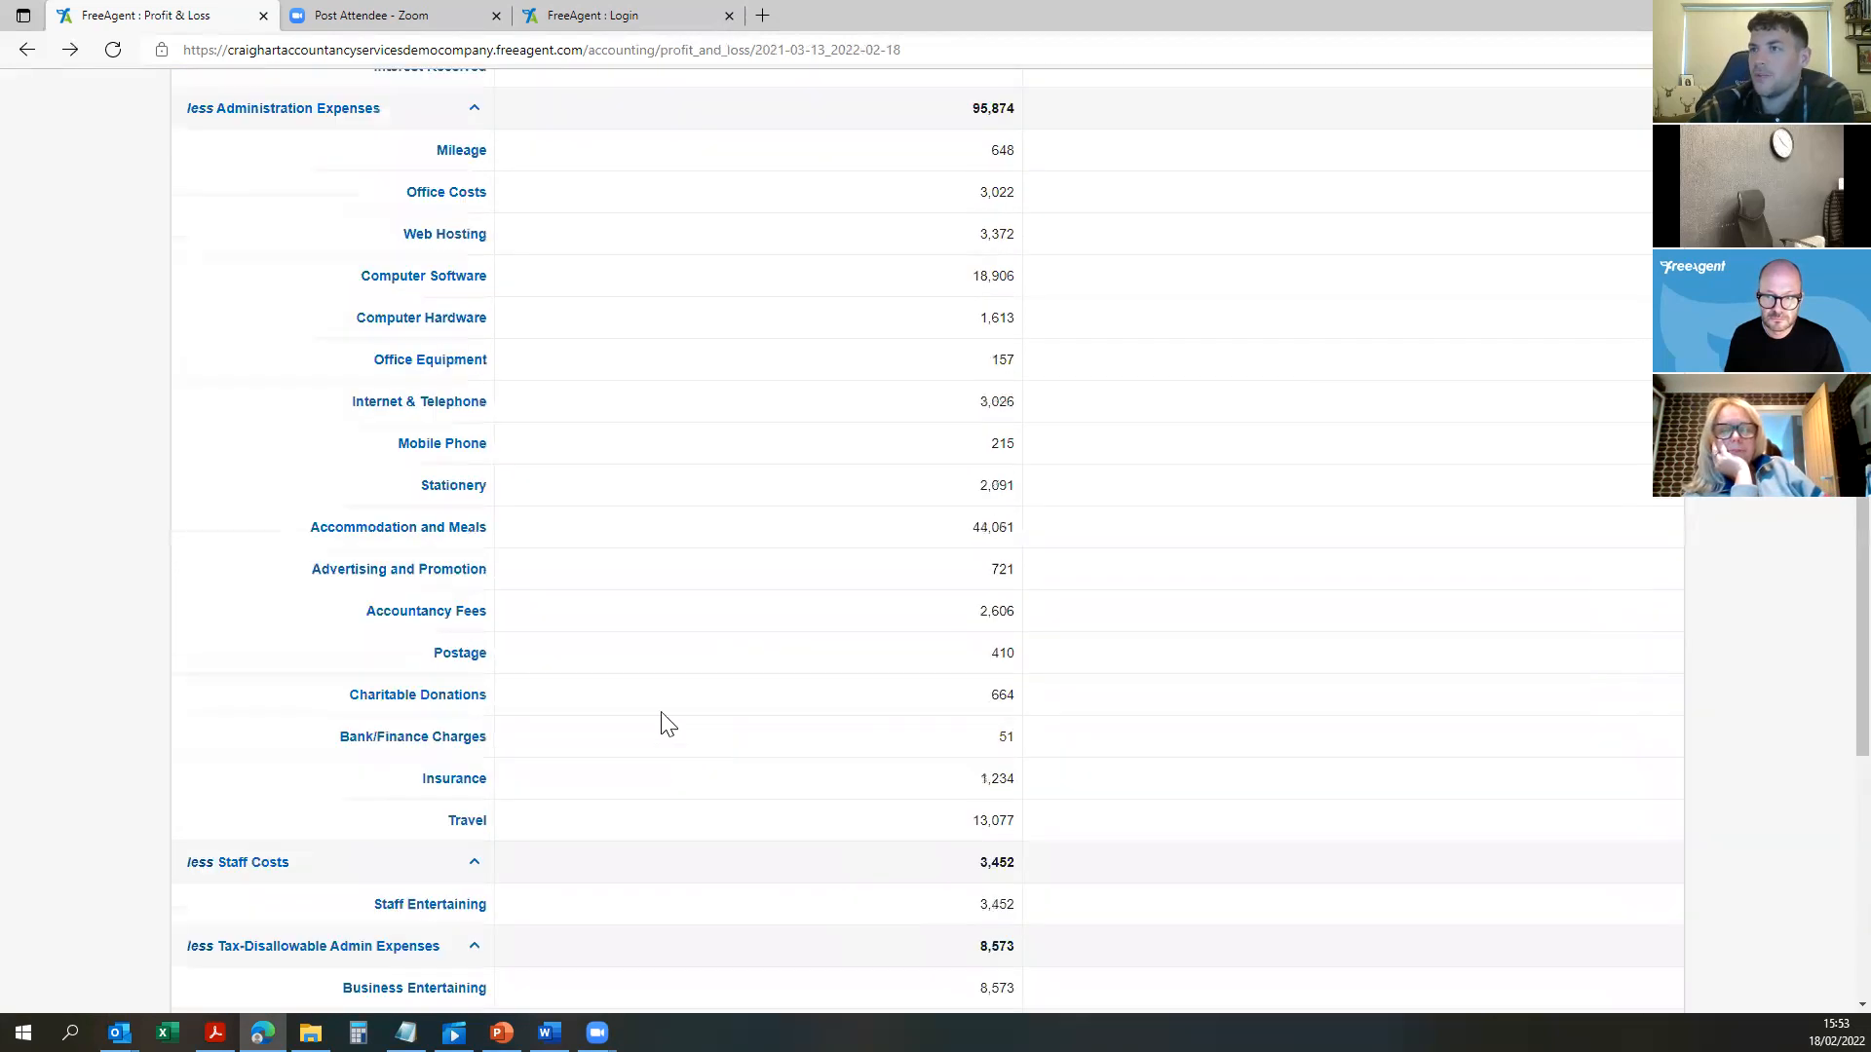
left_click(297, 283)
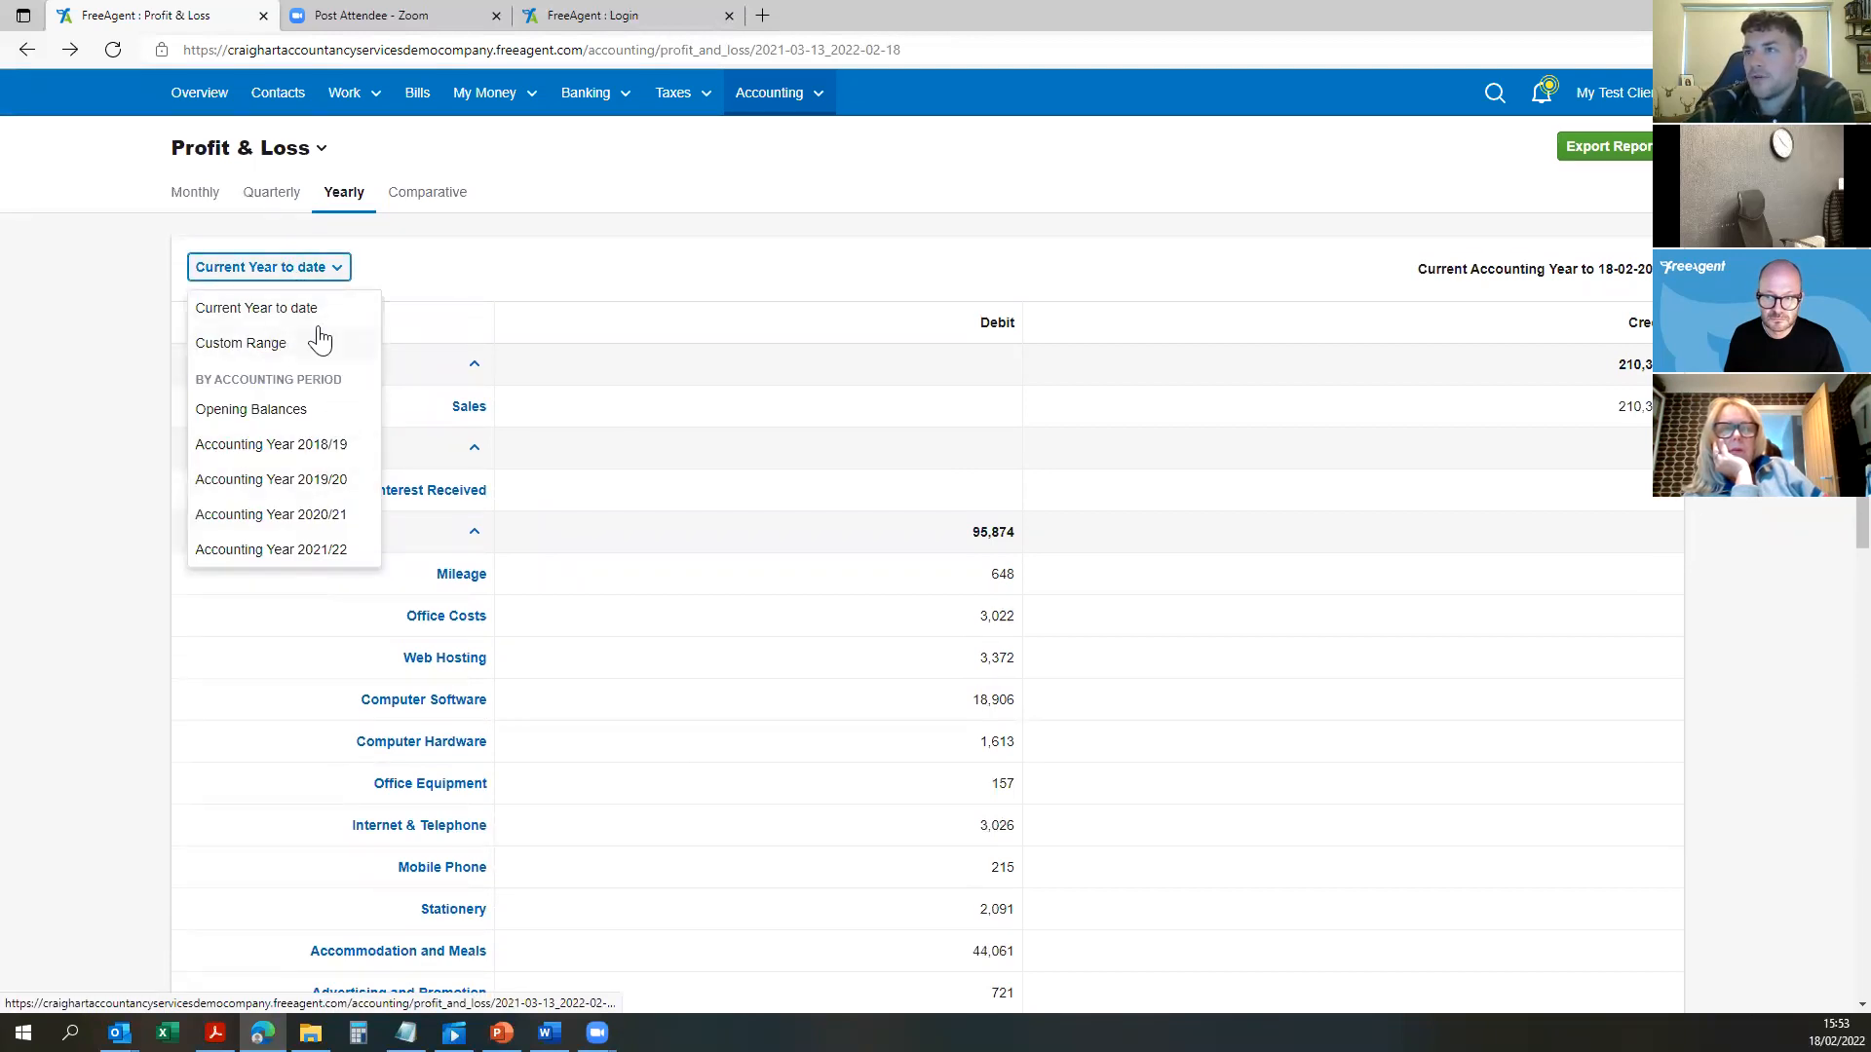
Step: Choose Custom Range and pick dates of 1 February 2021 to 28 February 2022
left_click(265, 341)
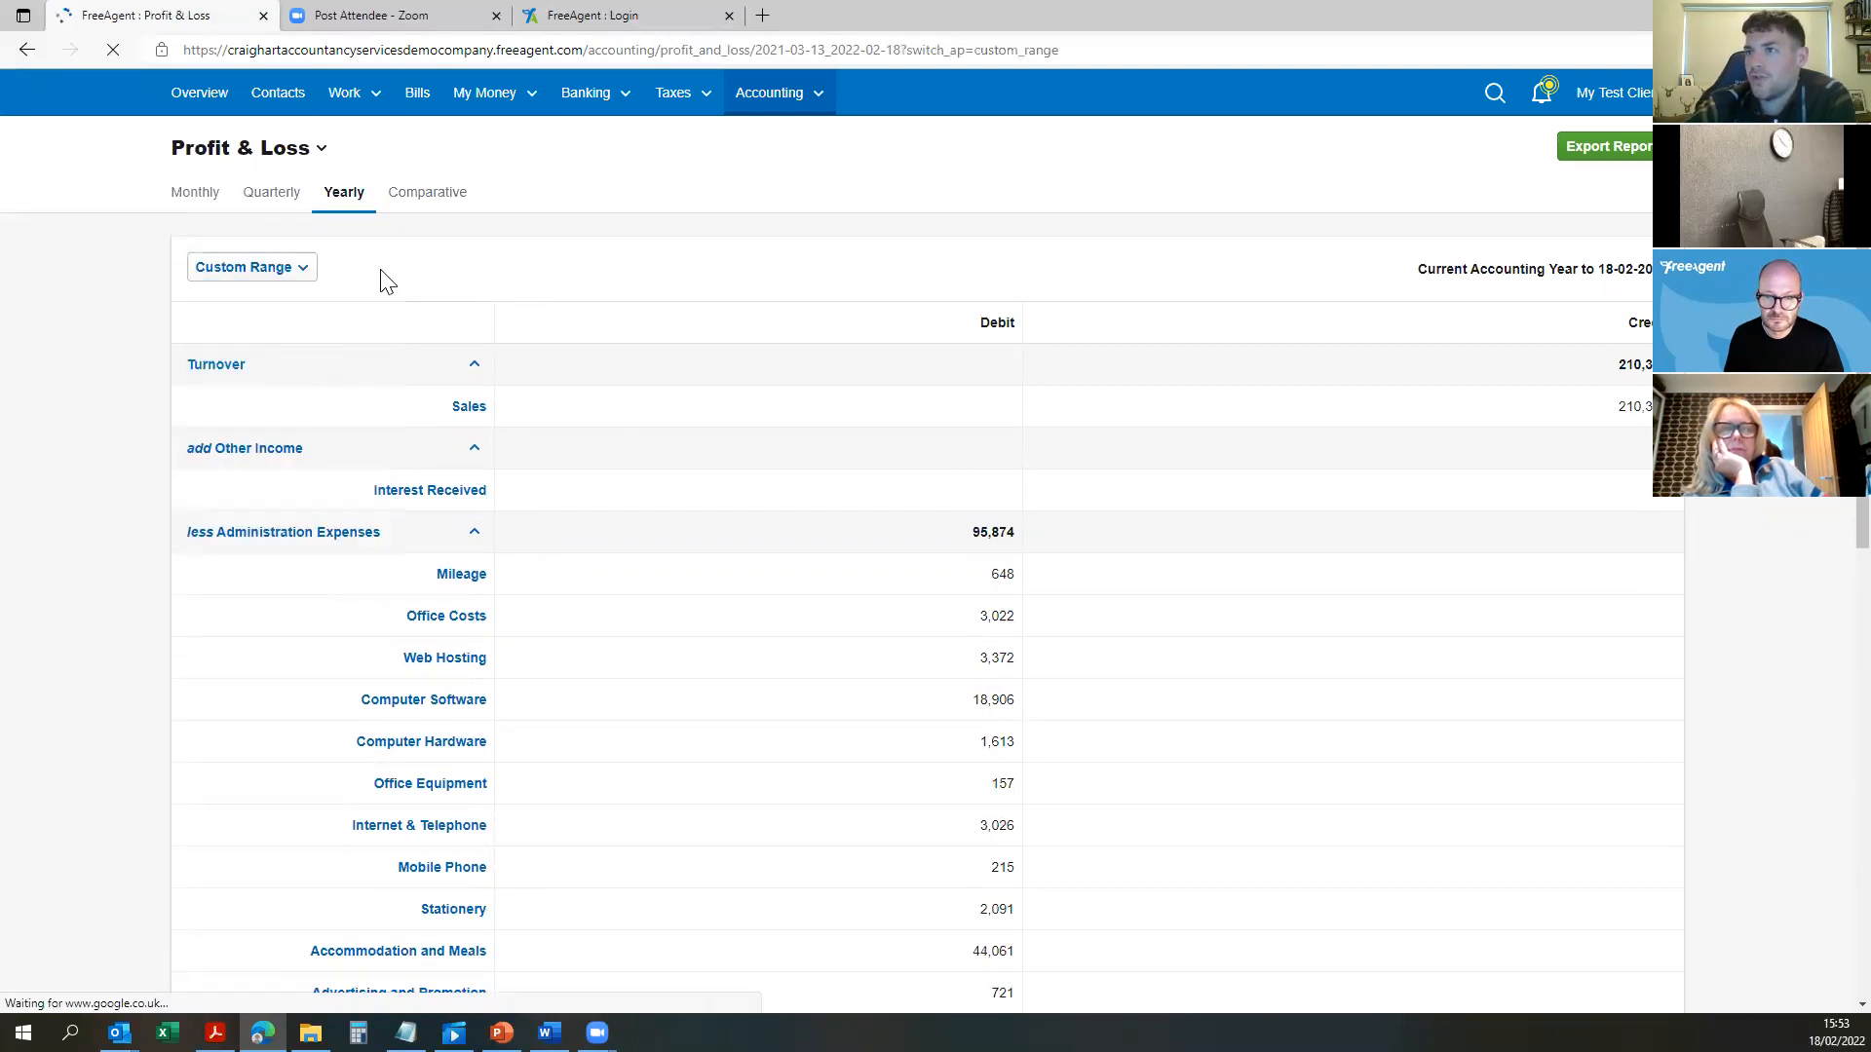
left_click(514, 267)
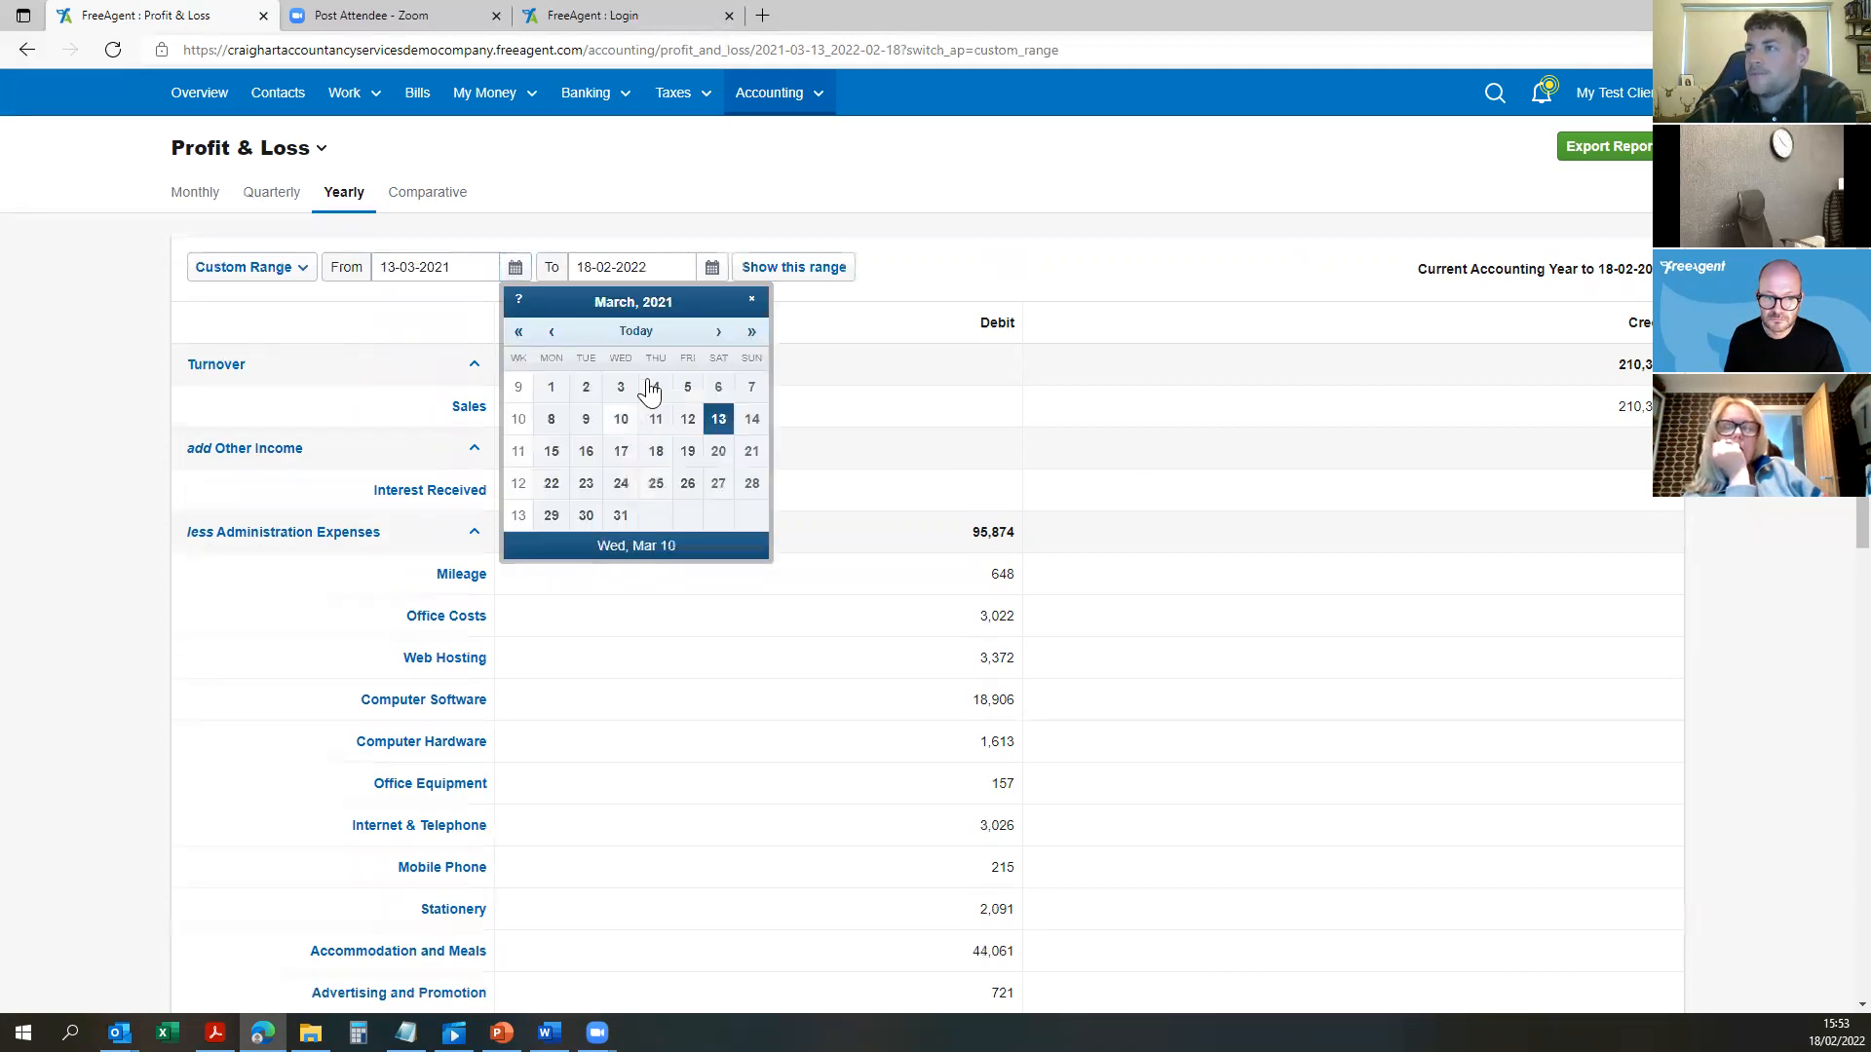
left_click(551, 331)
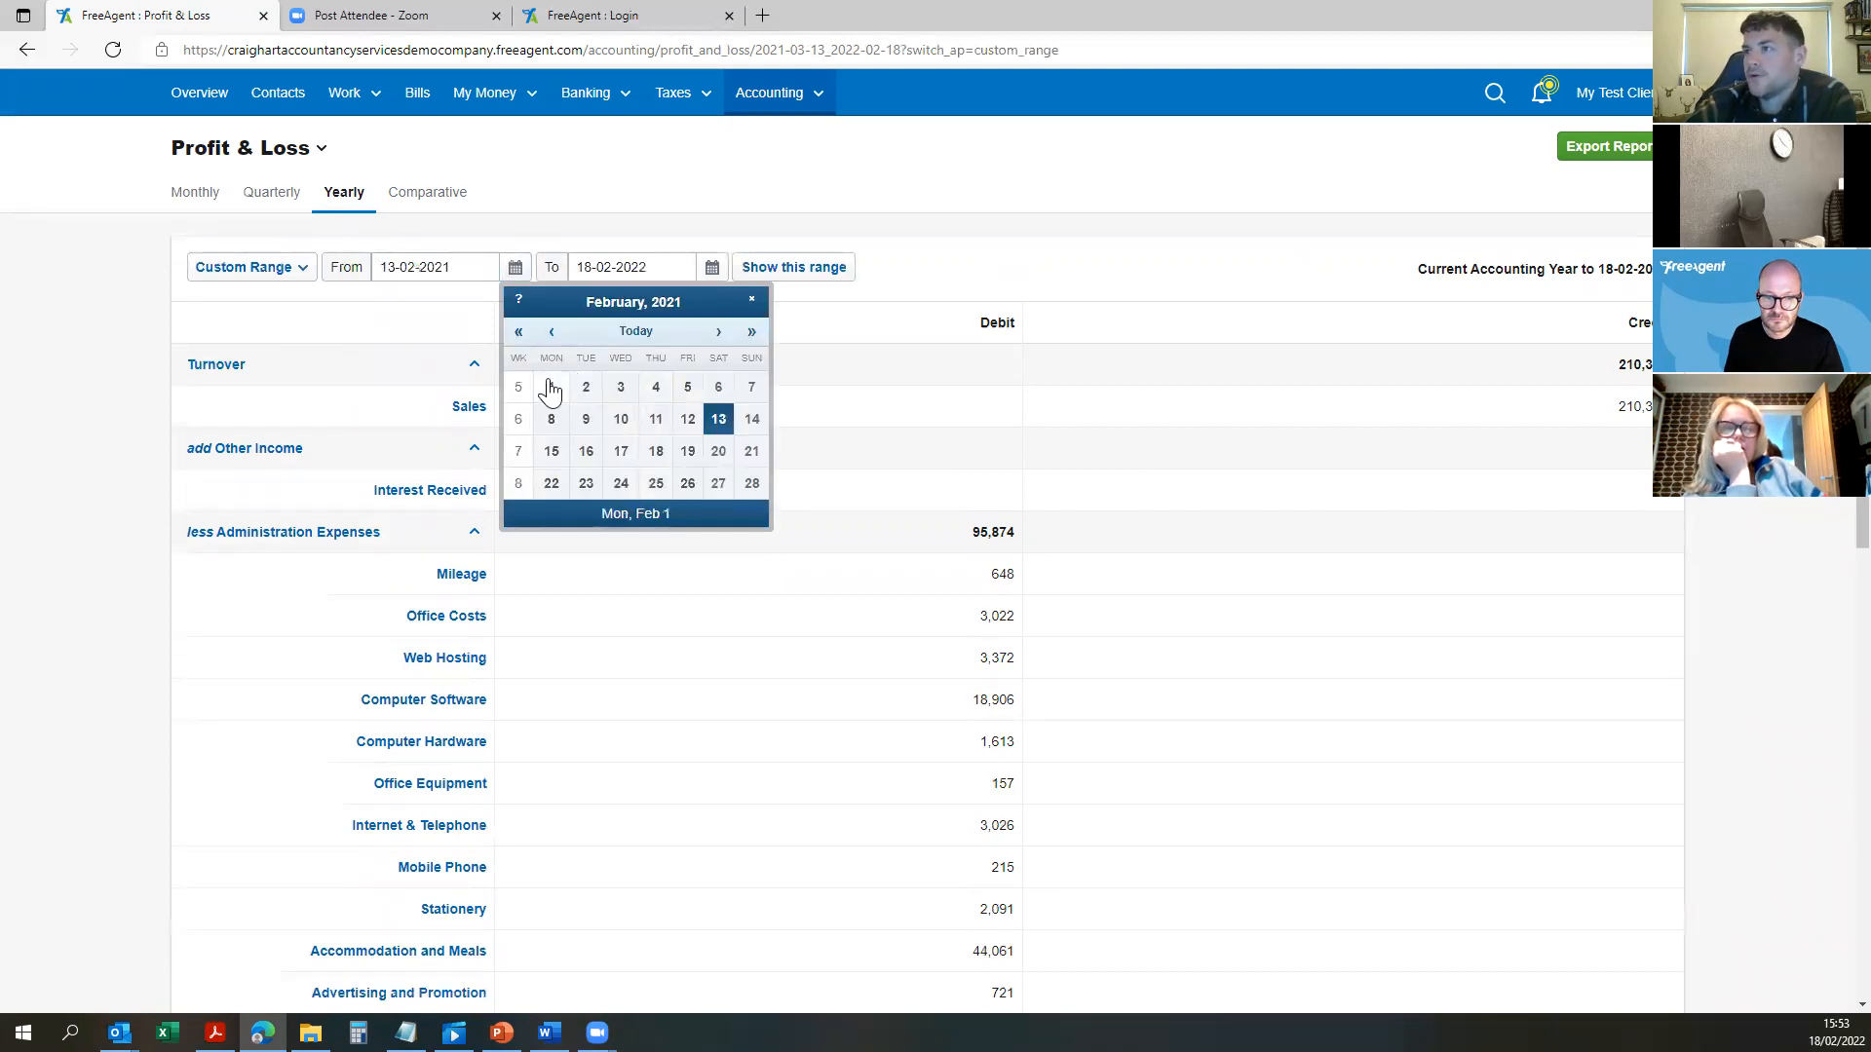
left_click(550, 388)
left_click(711, 267)
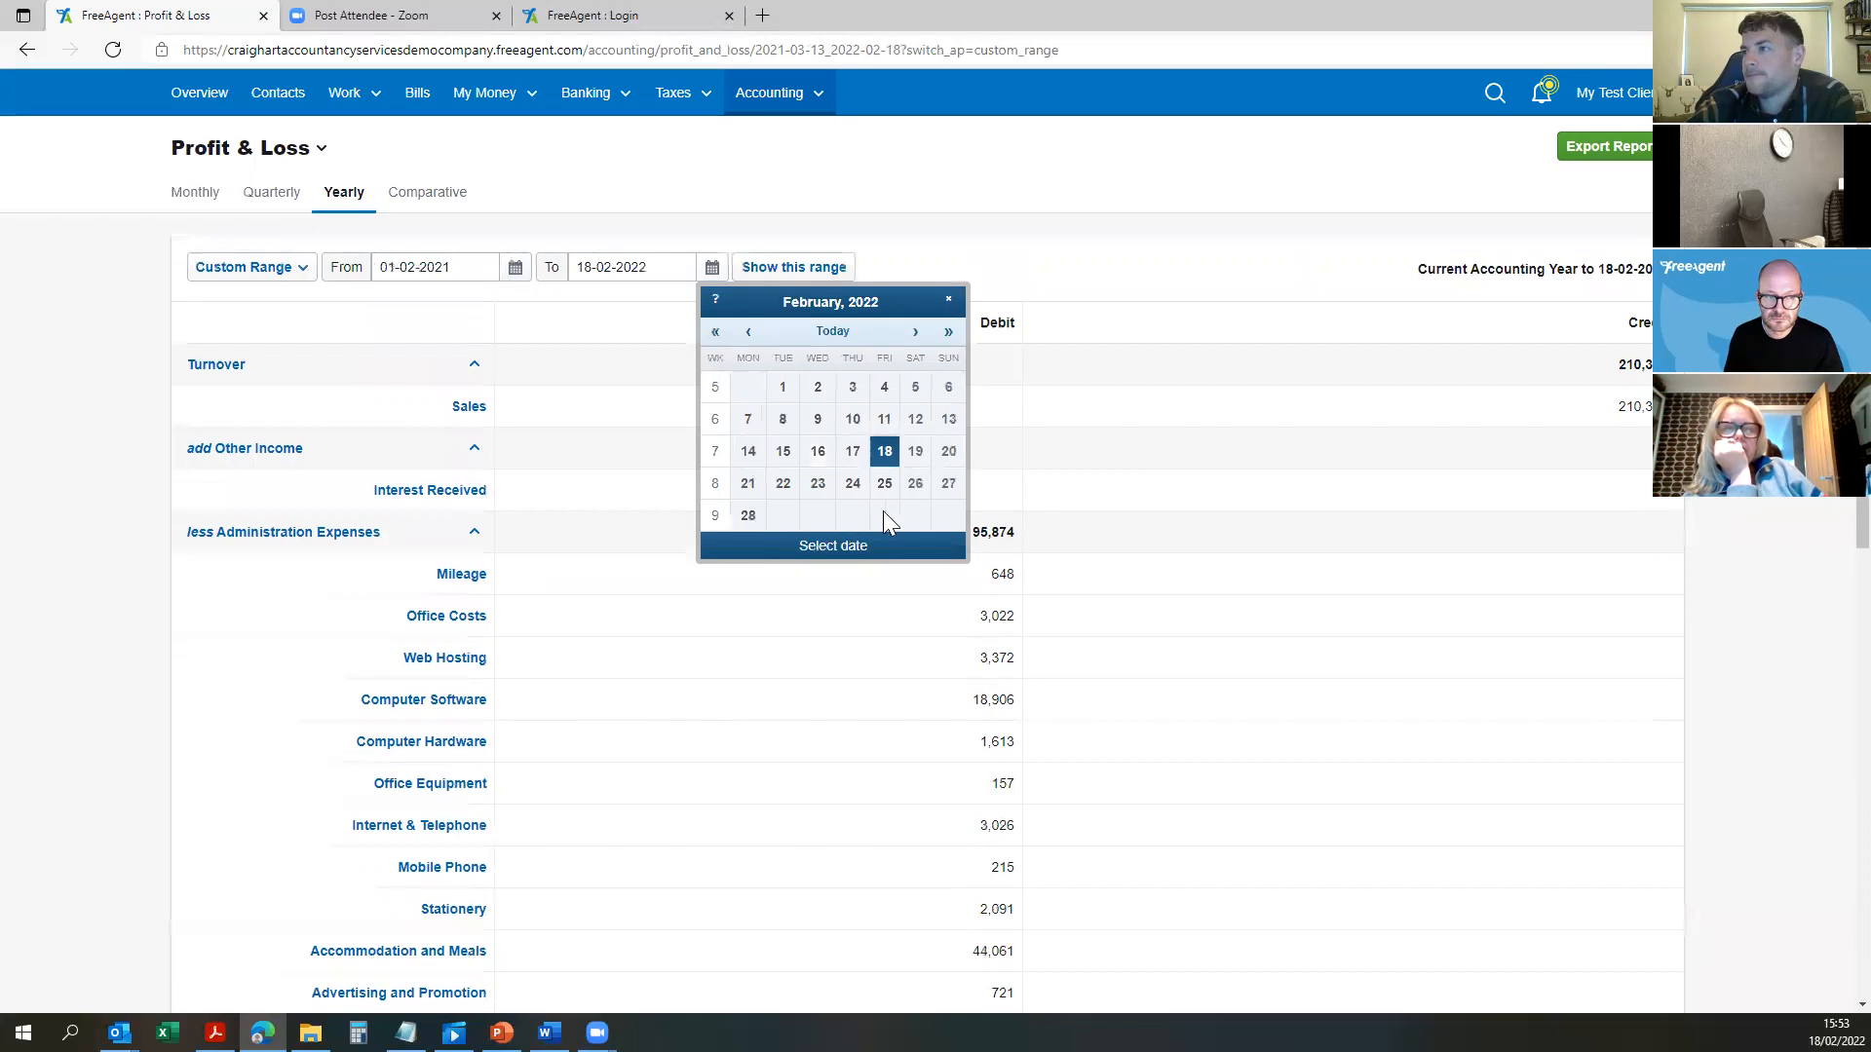
left_click(745, 517)
Step: Correct the range to 01-01-2021 through 31-01-2022 and show the report
left_click(515, 267)
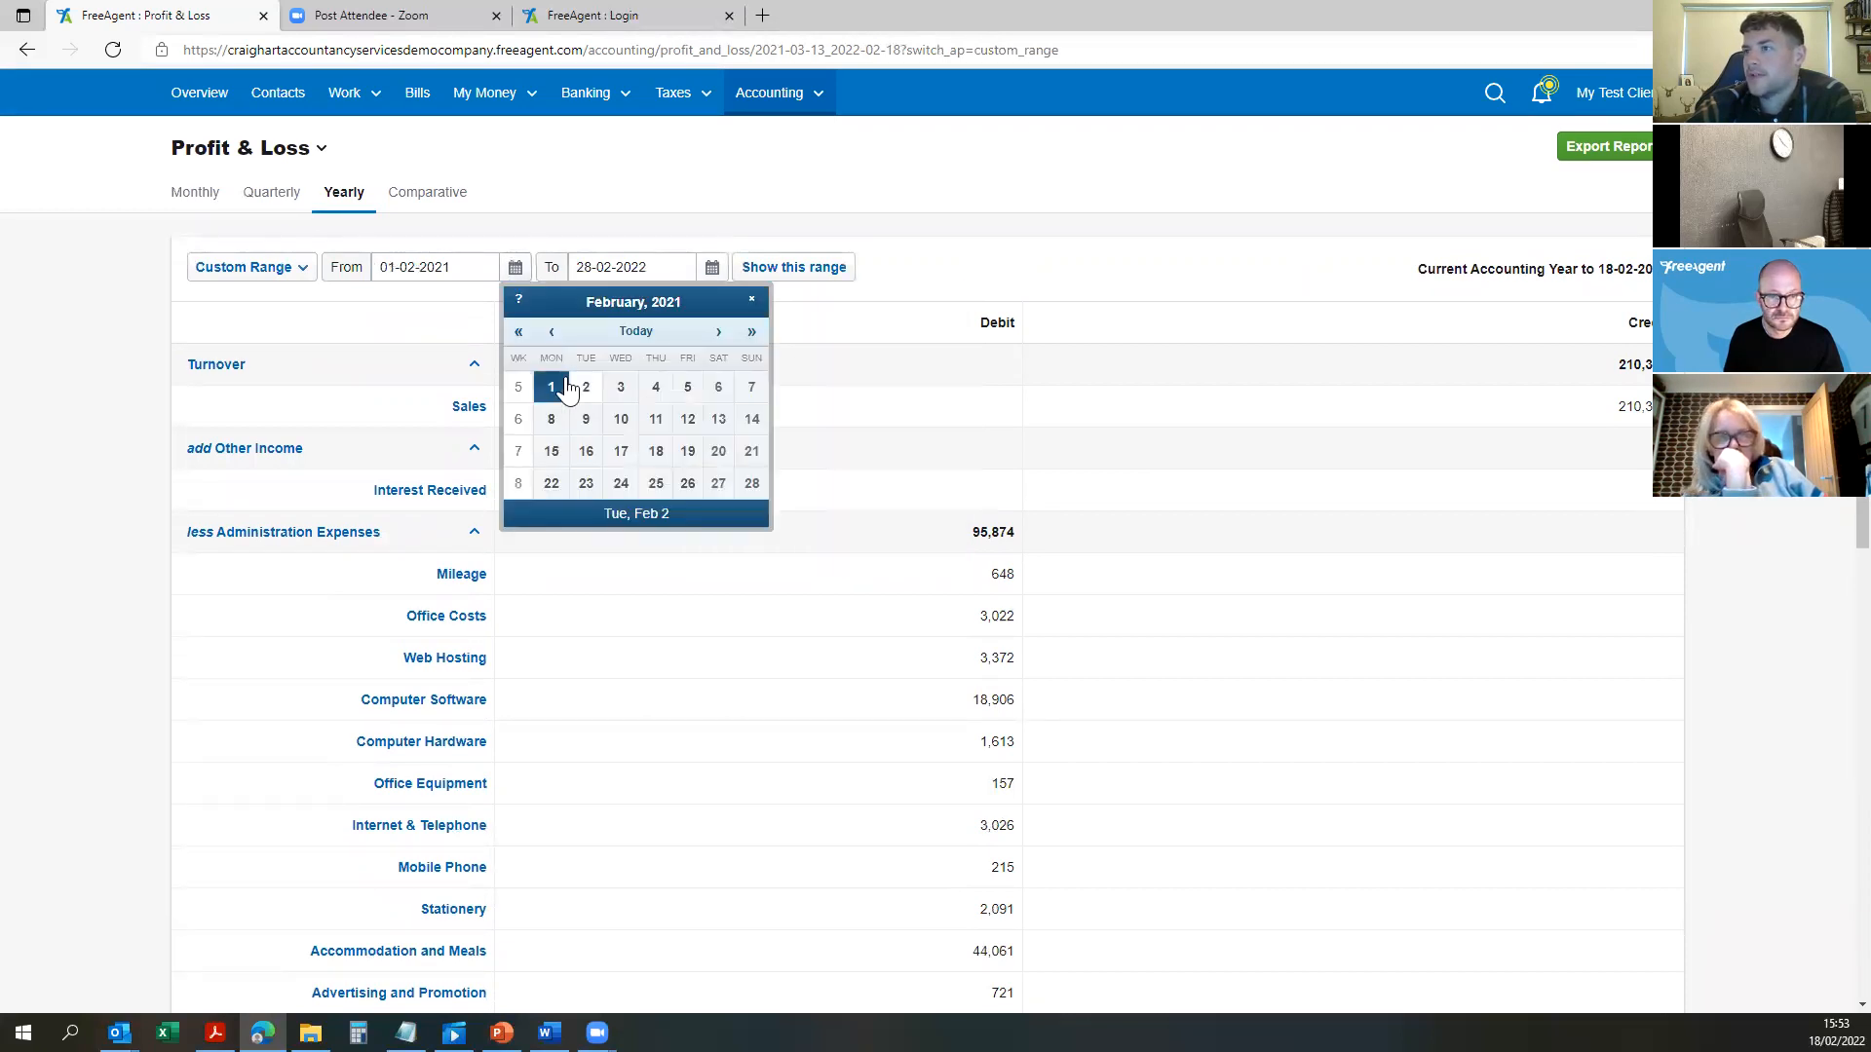
left_click(552, 332)
left_click(689, 388)
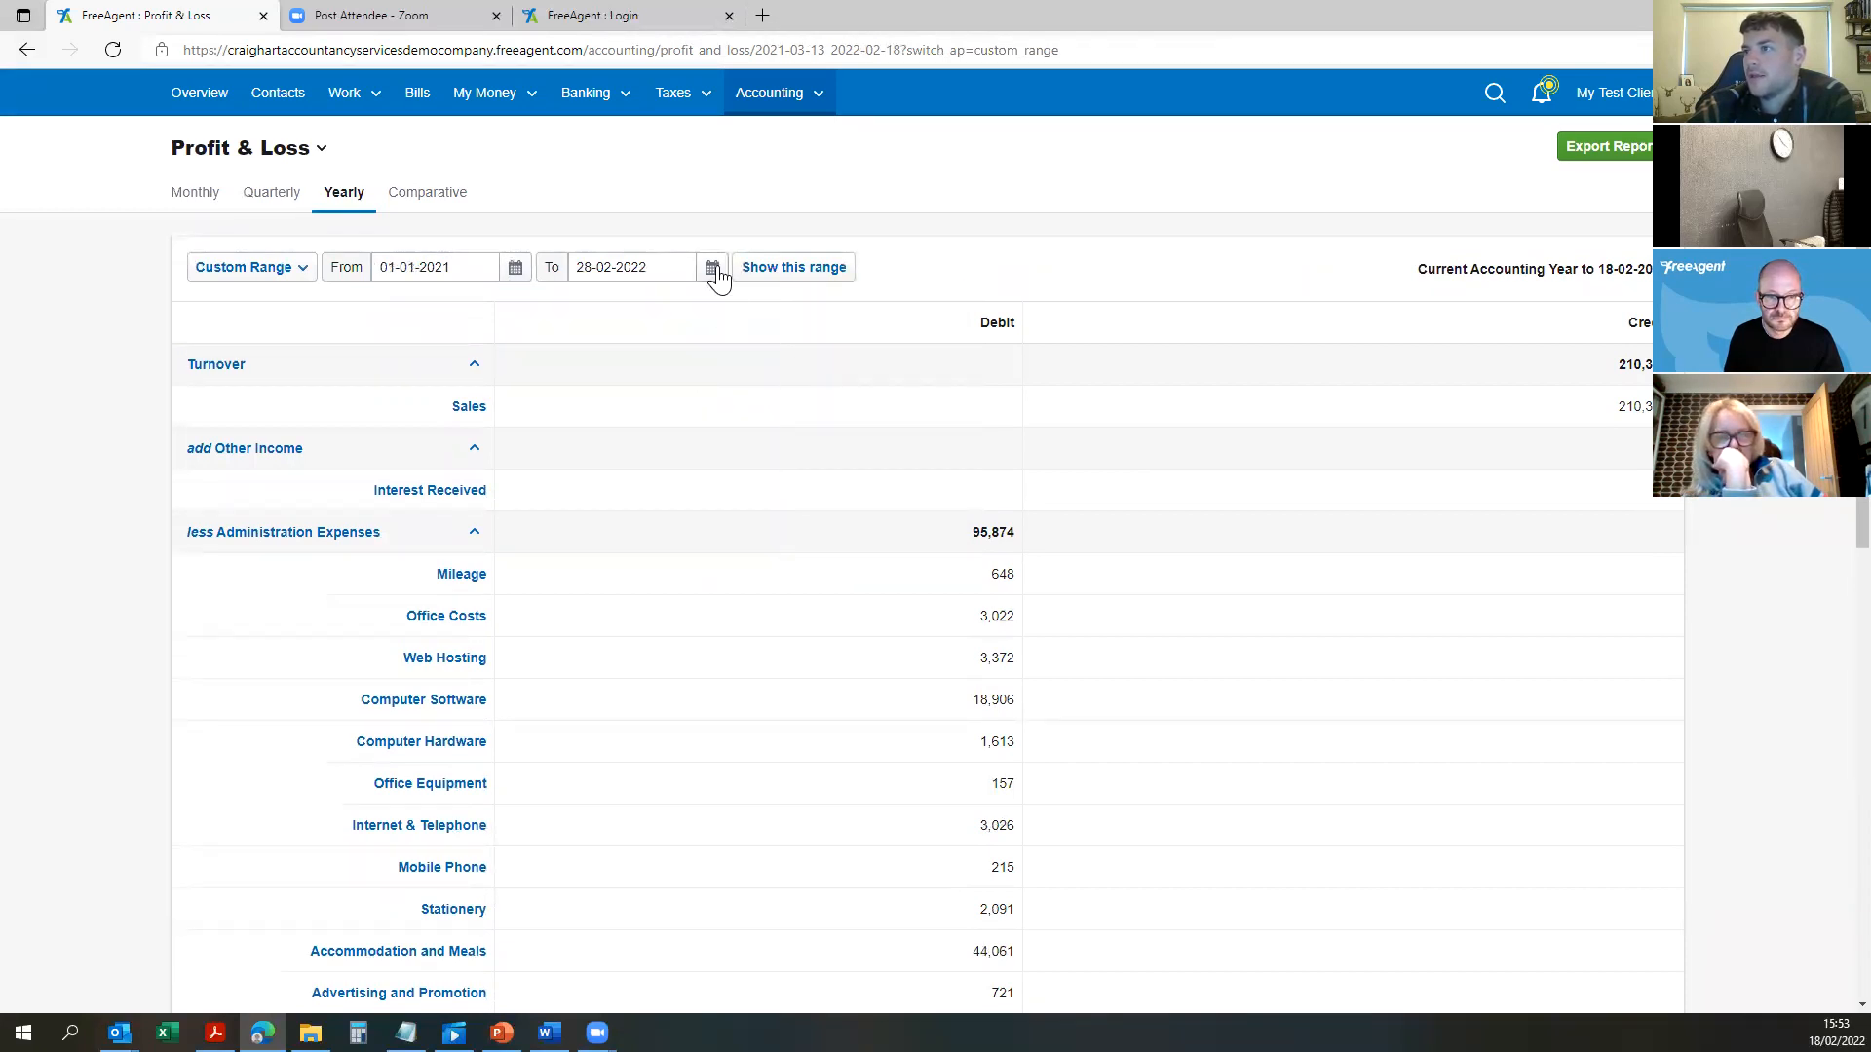
left_click(712, 267)
left_click(748, 331)
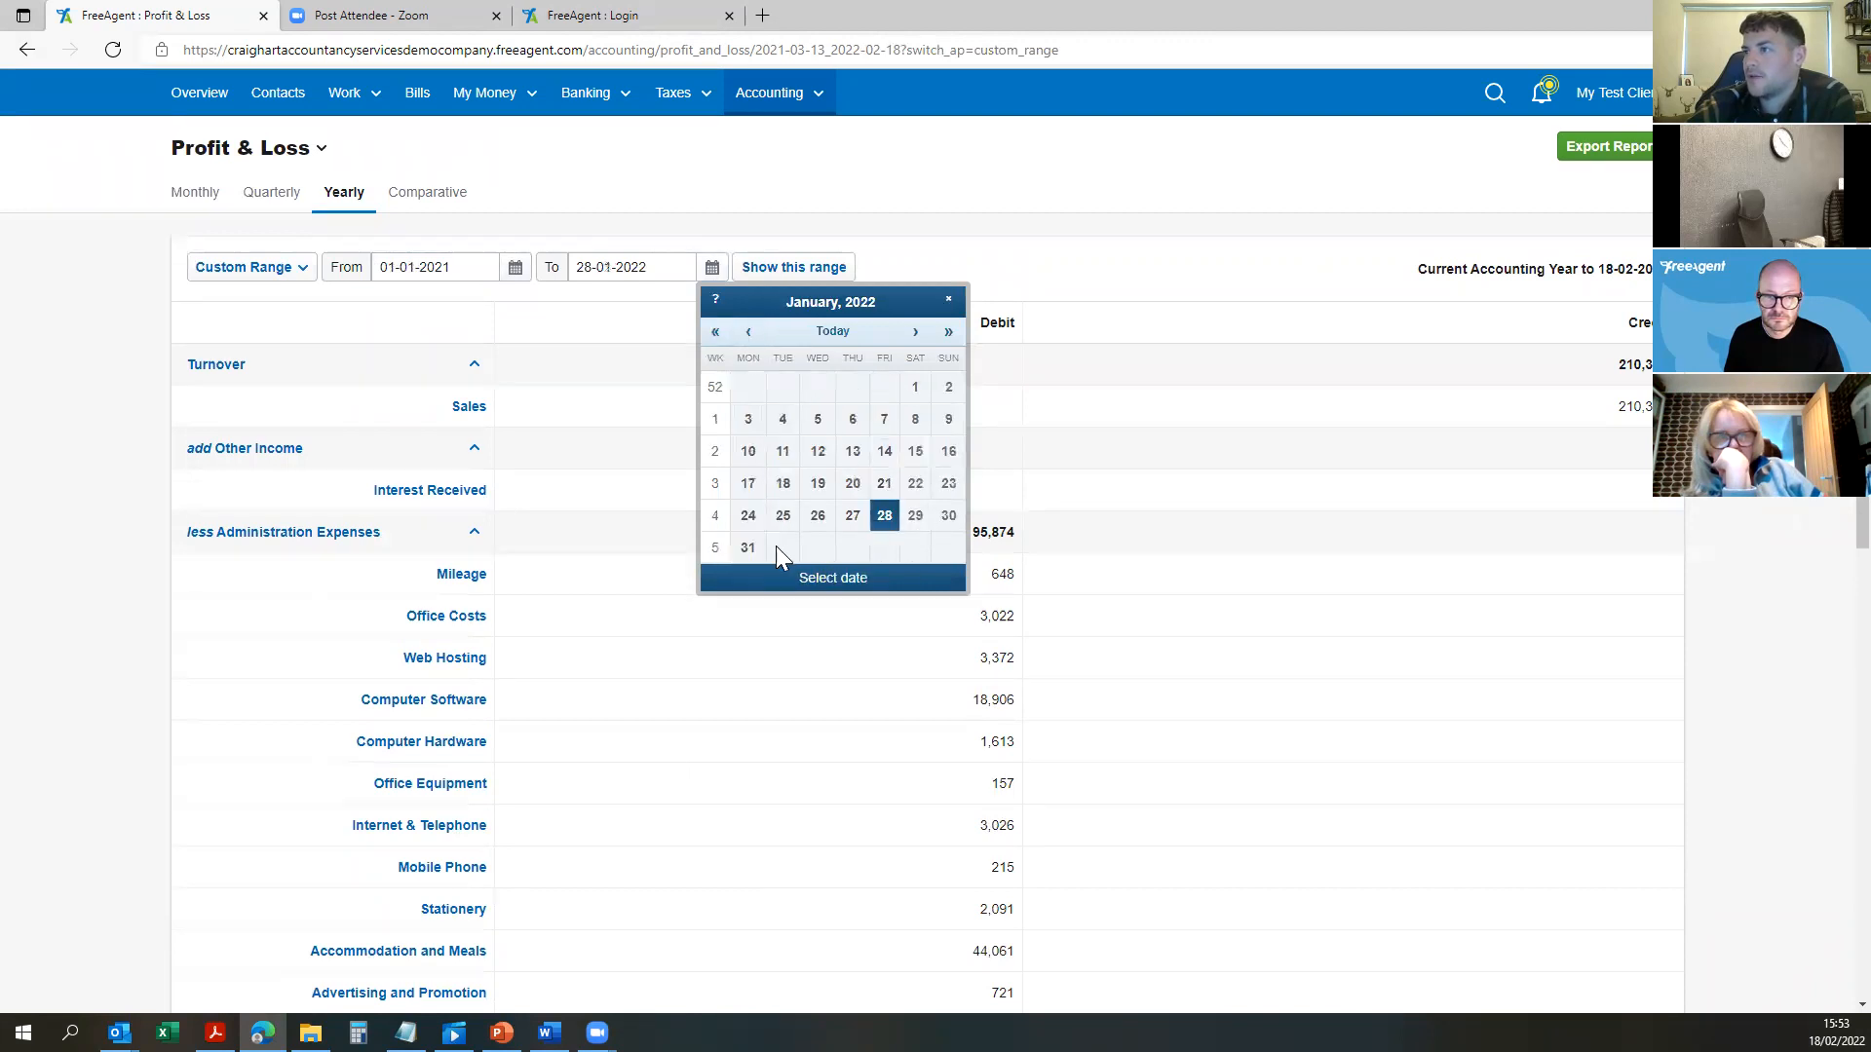
left_click(748, 548)
left_click(819, 270)
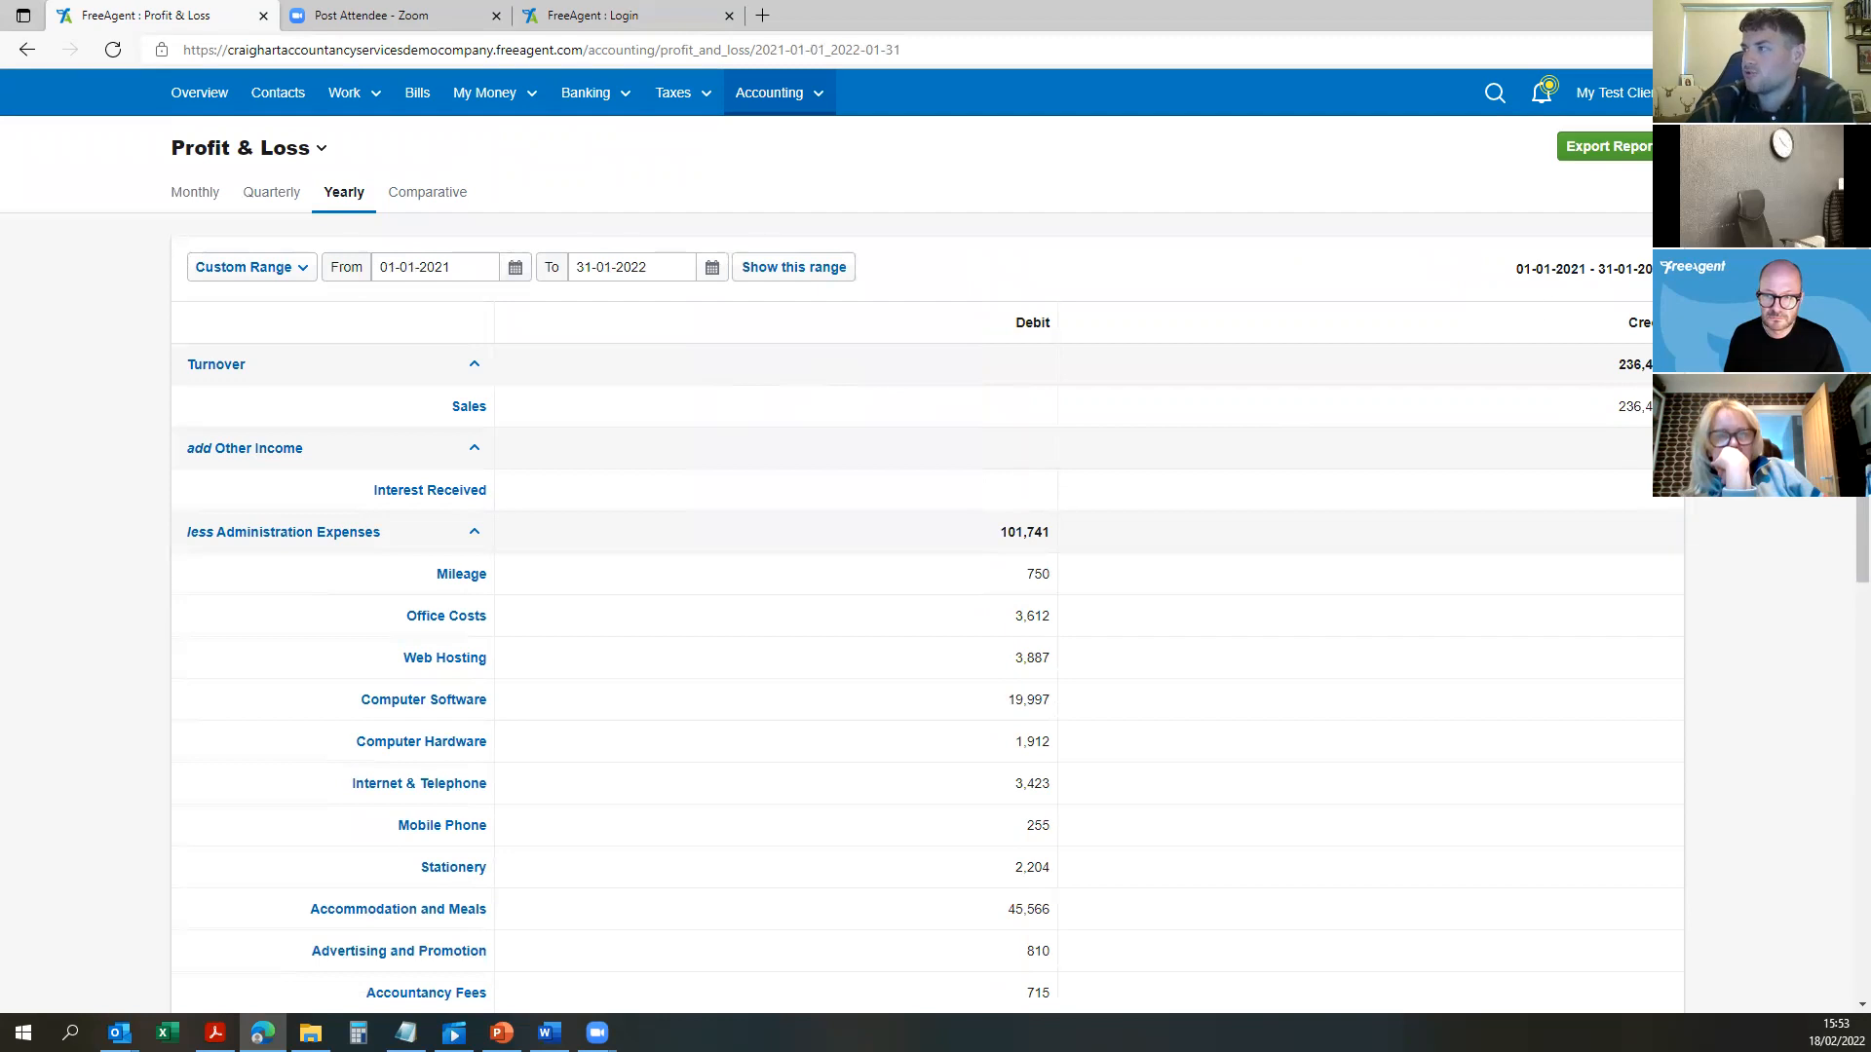
key("ctrl+a")
scroll(835, 517, "down", 5)
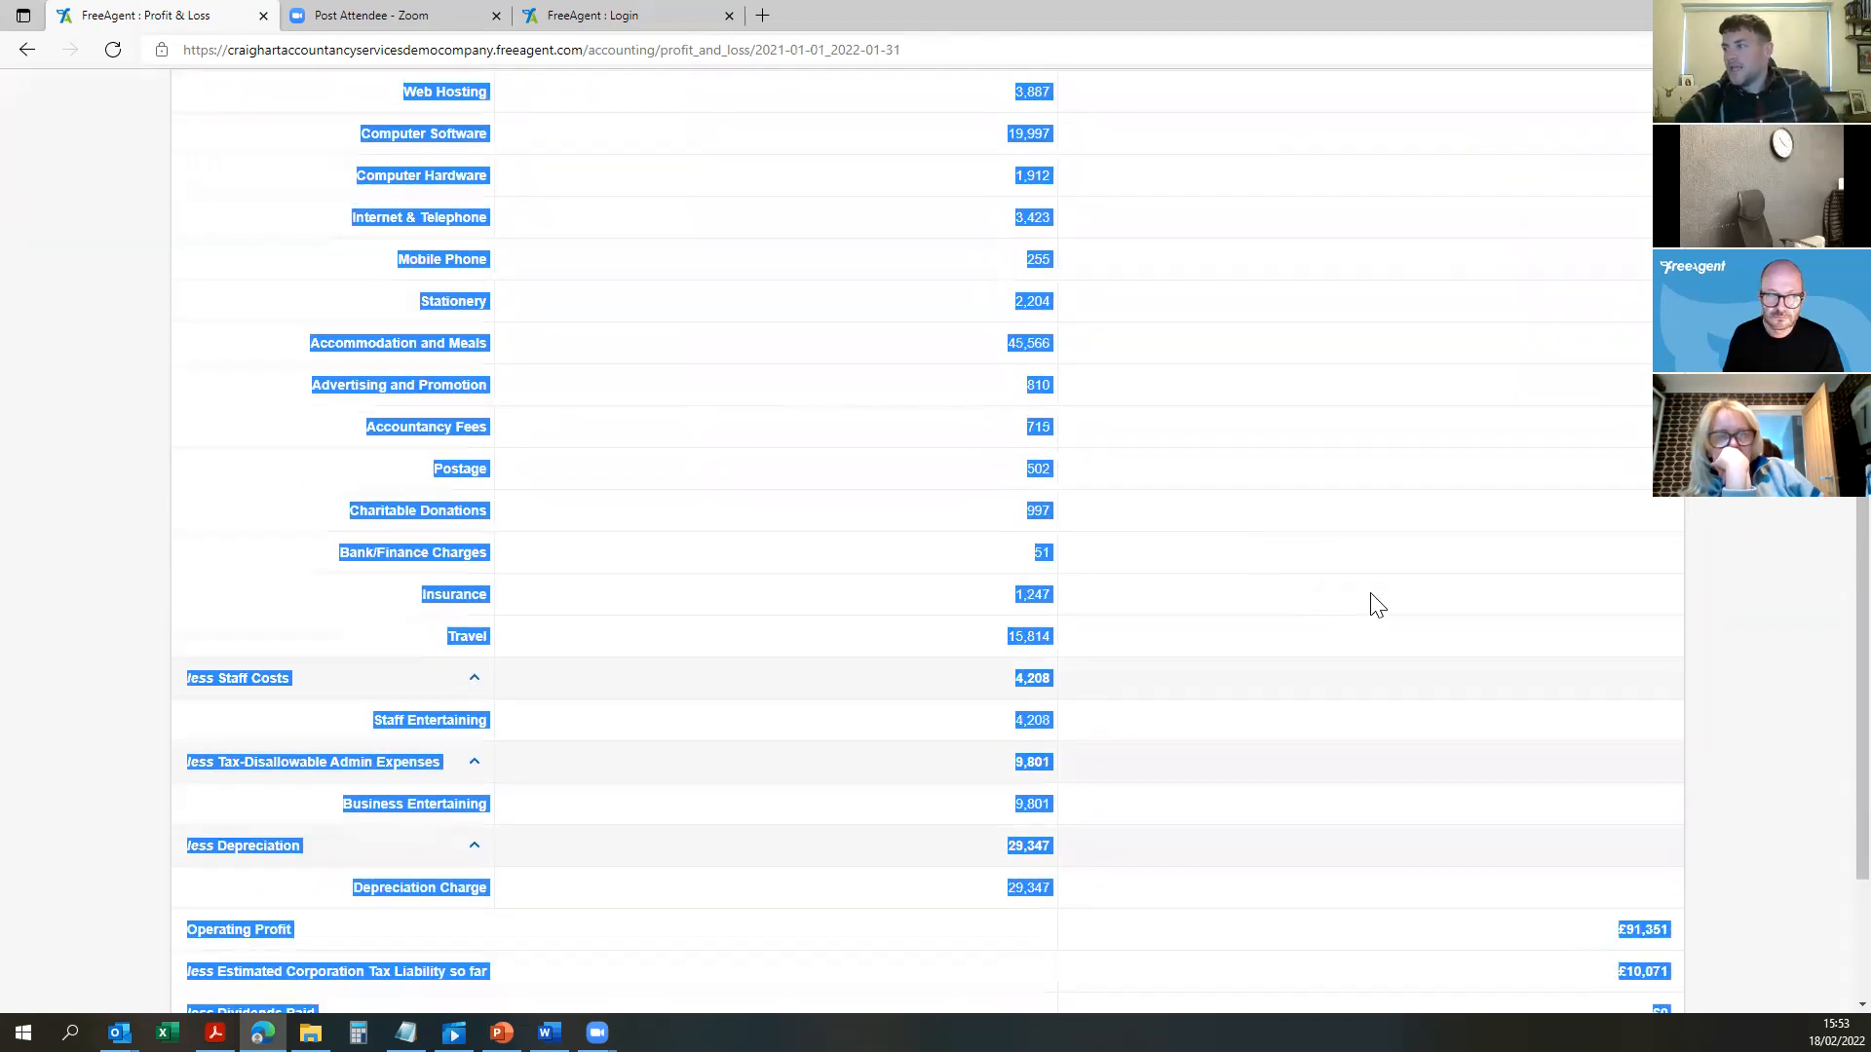
scroll(1376, 605, "down", 2)
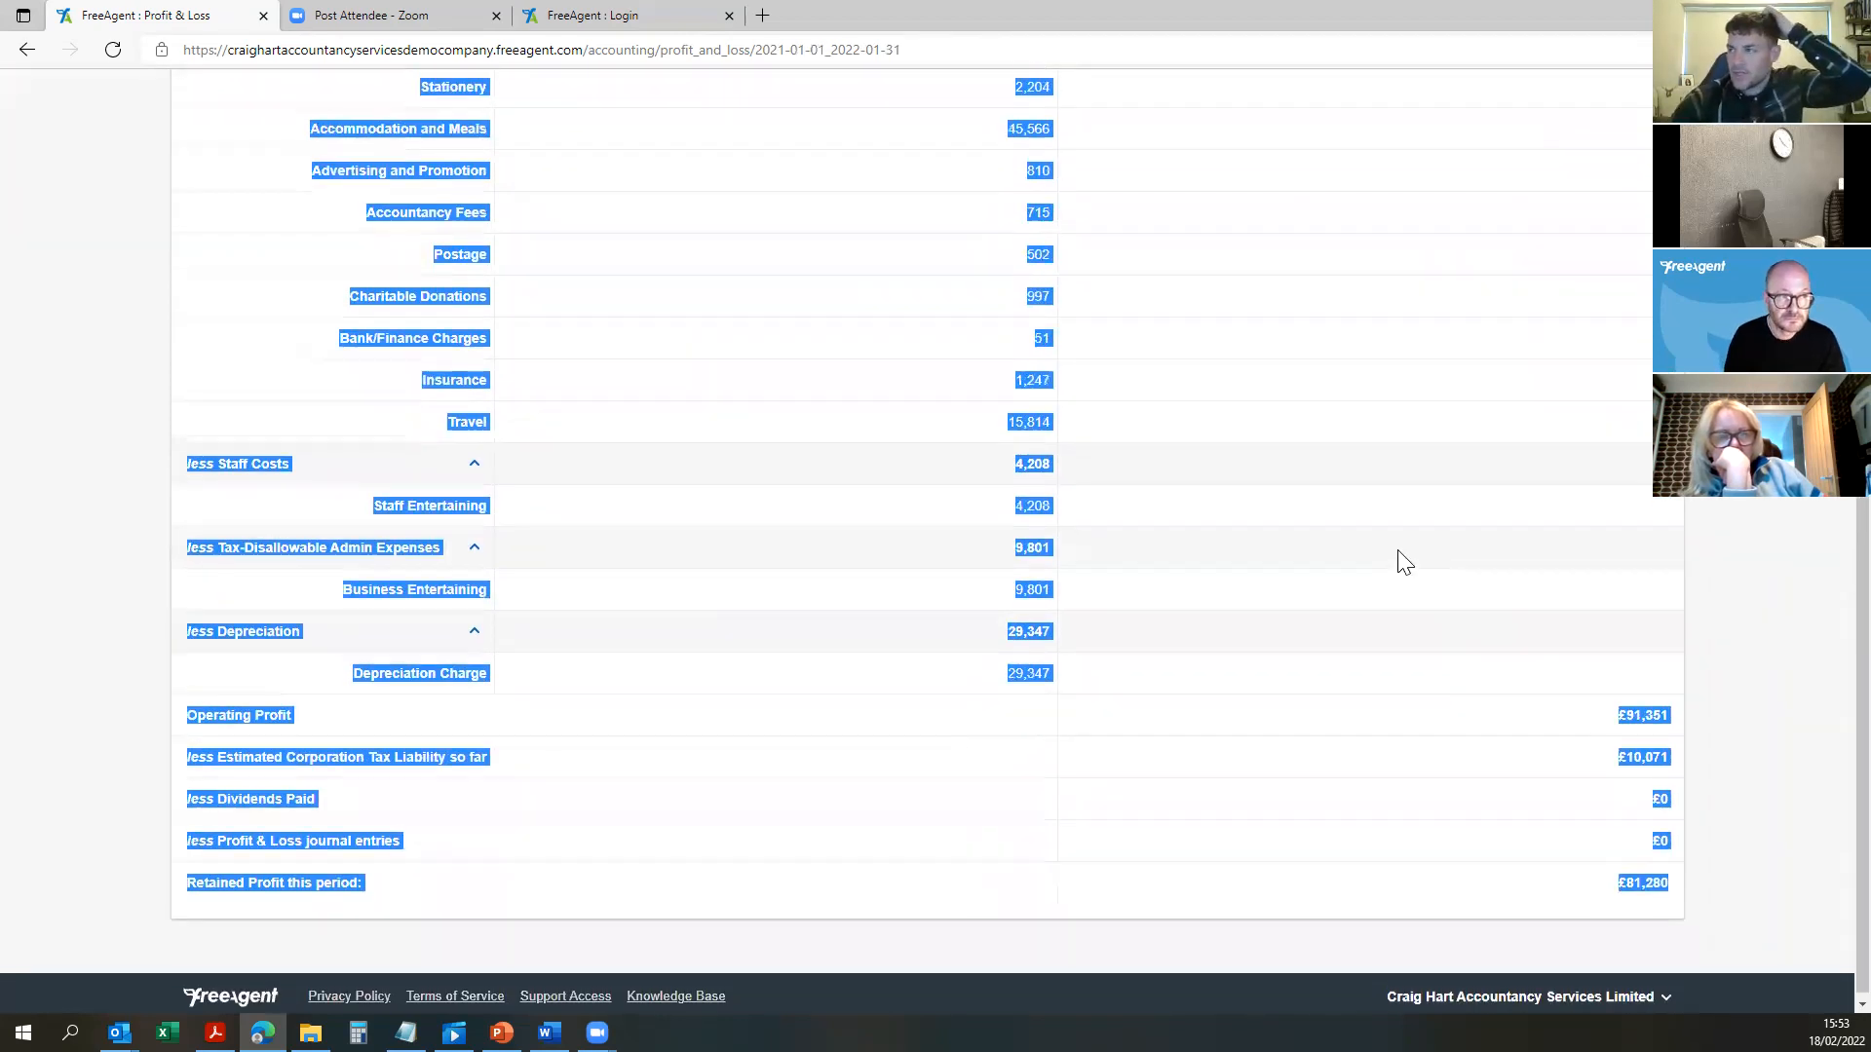
scroll(1364, 517, "up", 8)
Step: Switch the Profit & Loss to Monthly view and review monthly operating profit and turnover
left_click(395, 195)
left_click(195, 194)
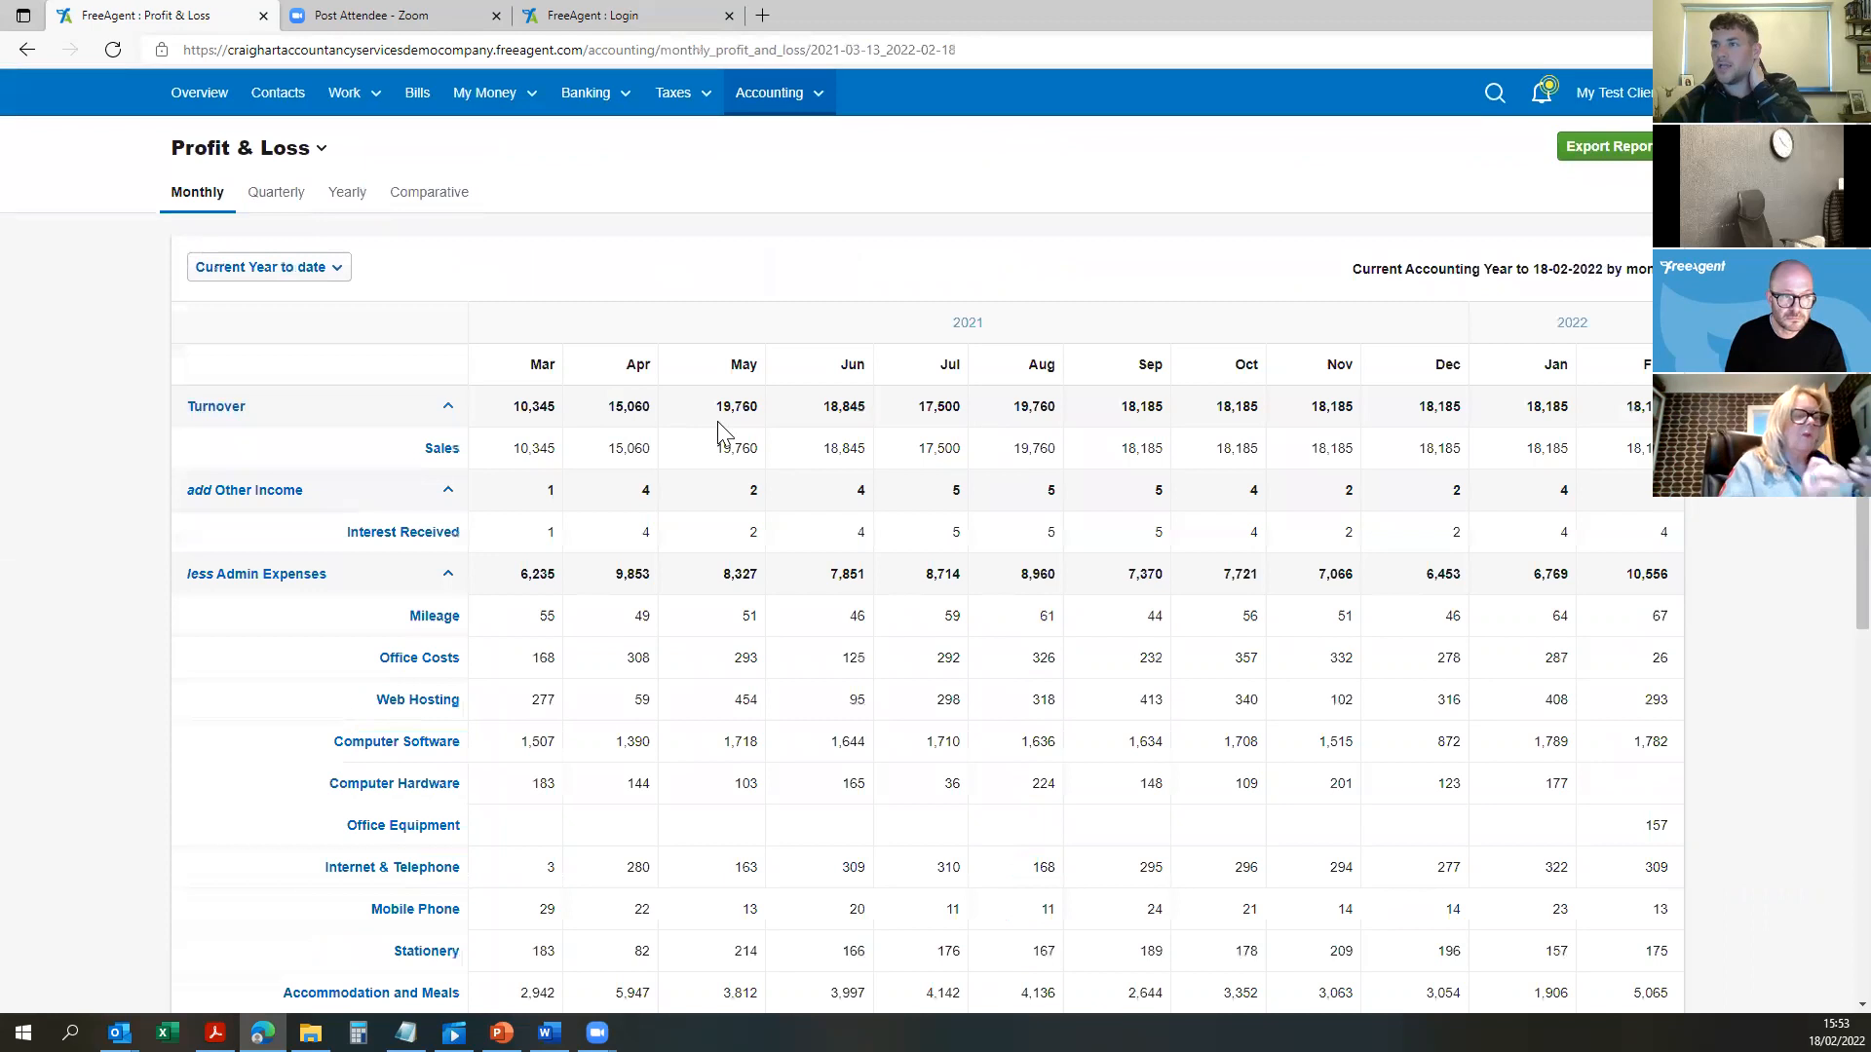
scroll(497, 405, "down", 2)
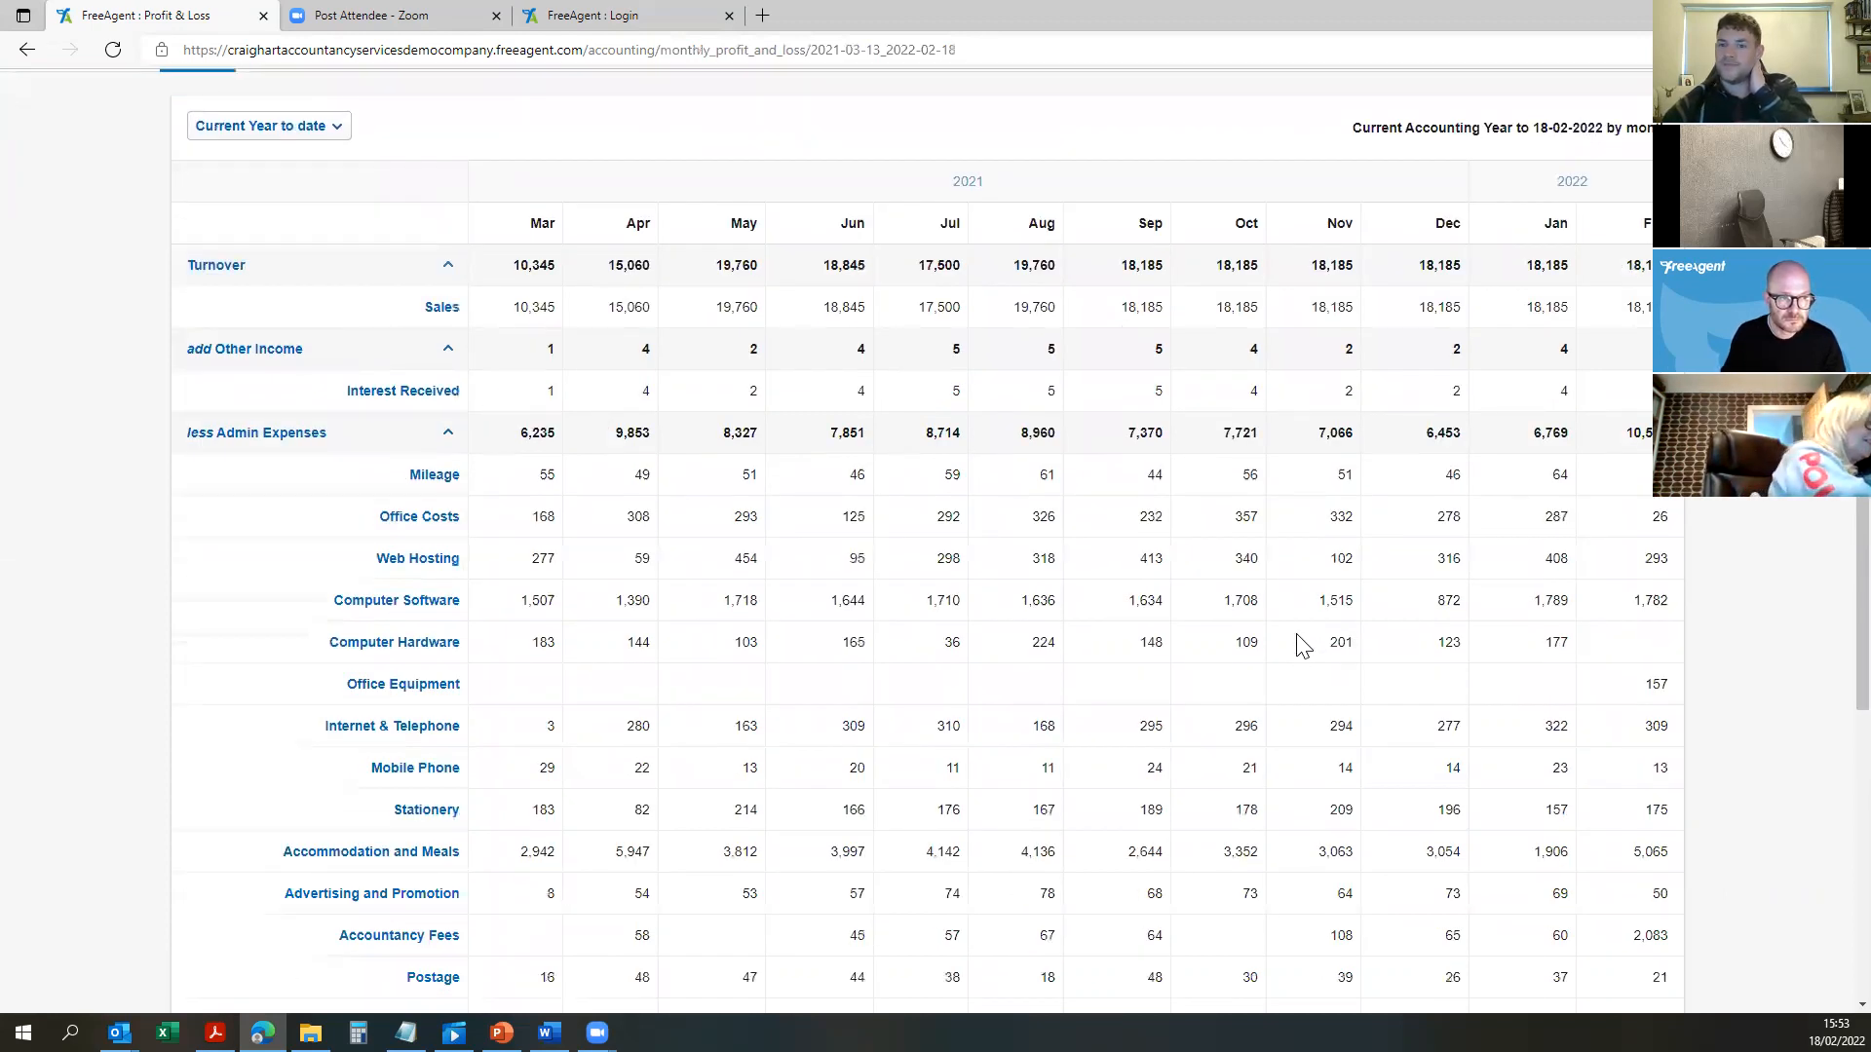
scroll(627, 200, "down", 6)
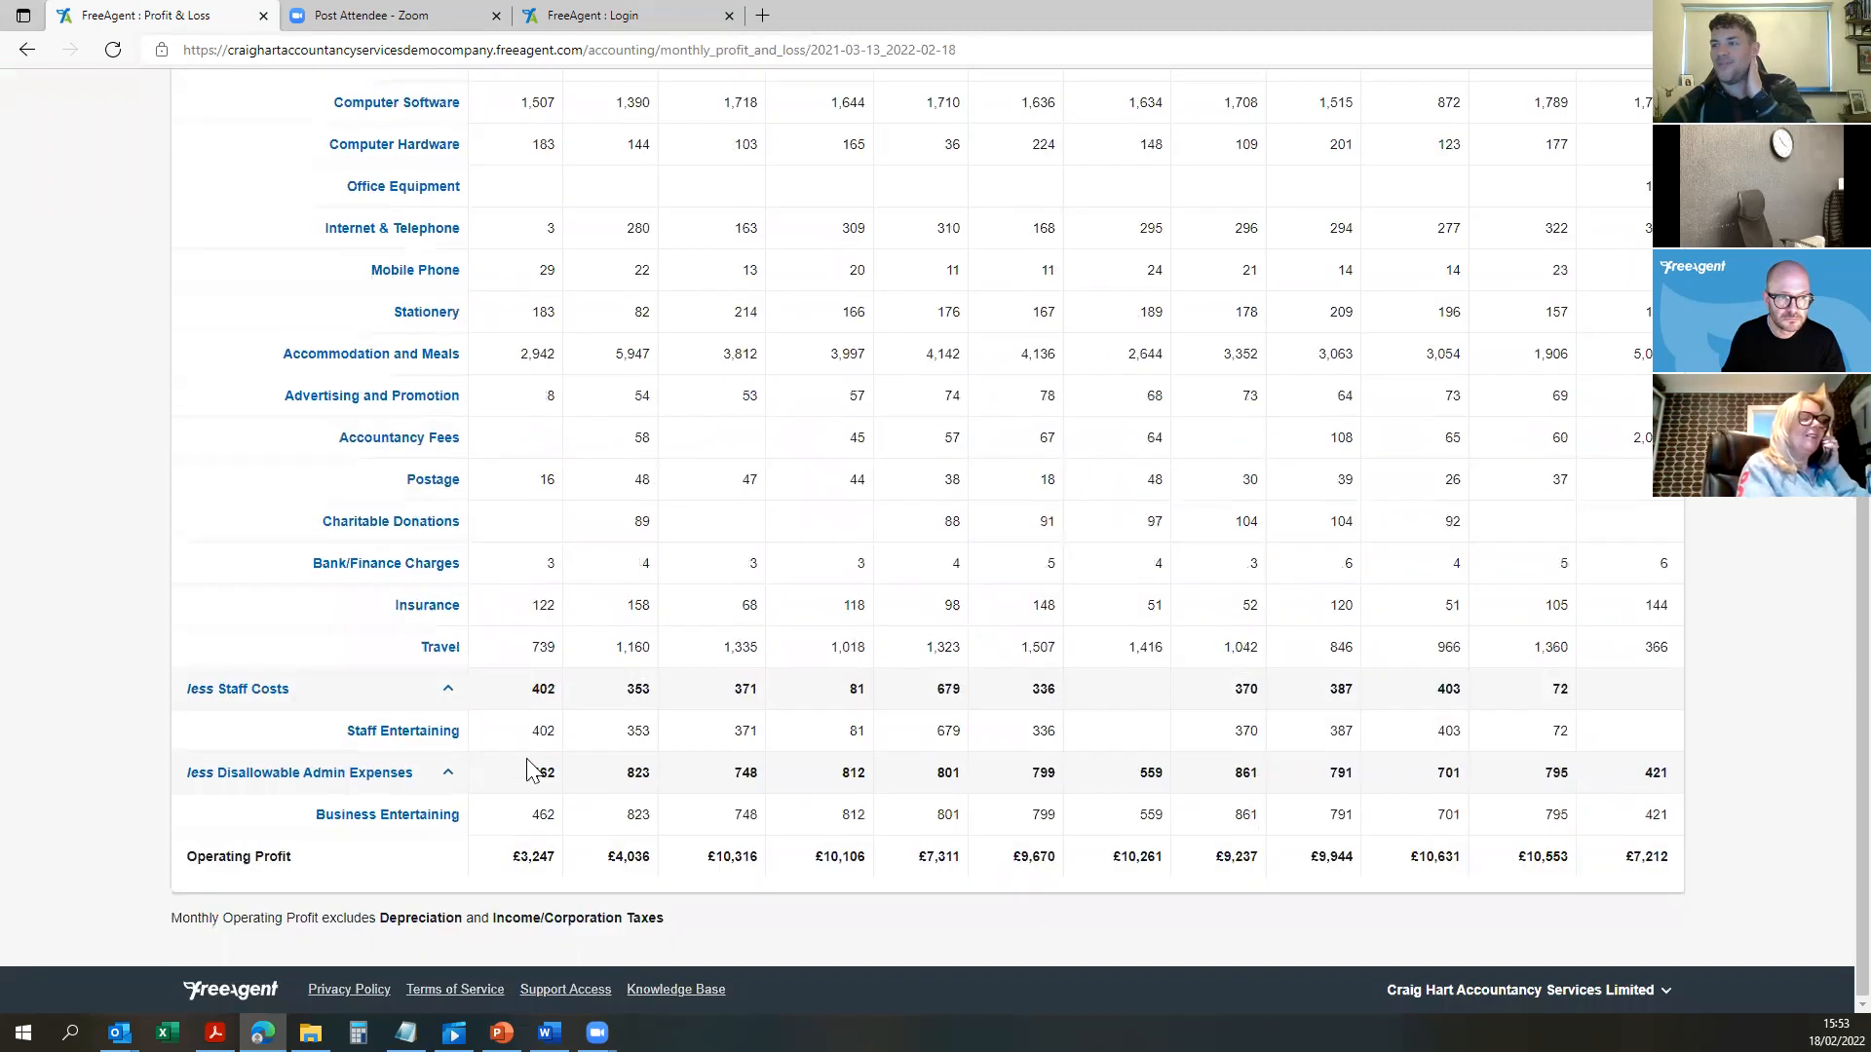
mouse_move(1689, 862)
left_mouse_down()
mouse_move(181, 870)
mouse_move(1380, 935)
mouse_move(1668, 876)
left_mouse_up()
left_click(410, 882)
left_click(1592, 690)
scroll(1103, 441, "up", 7)
left_click_drag(743, 409, 1442, 376)
left_click(1560, 417)
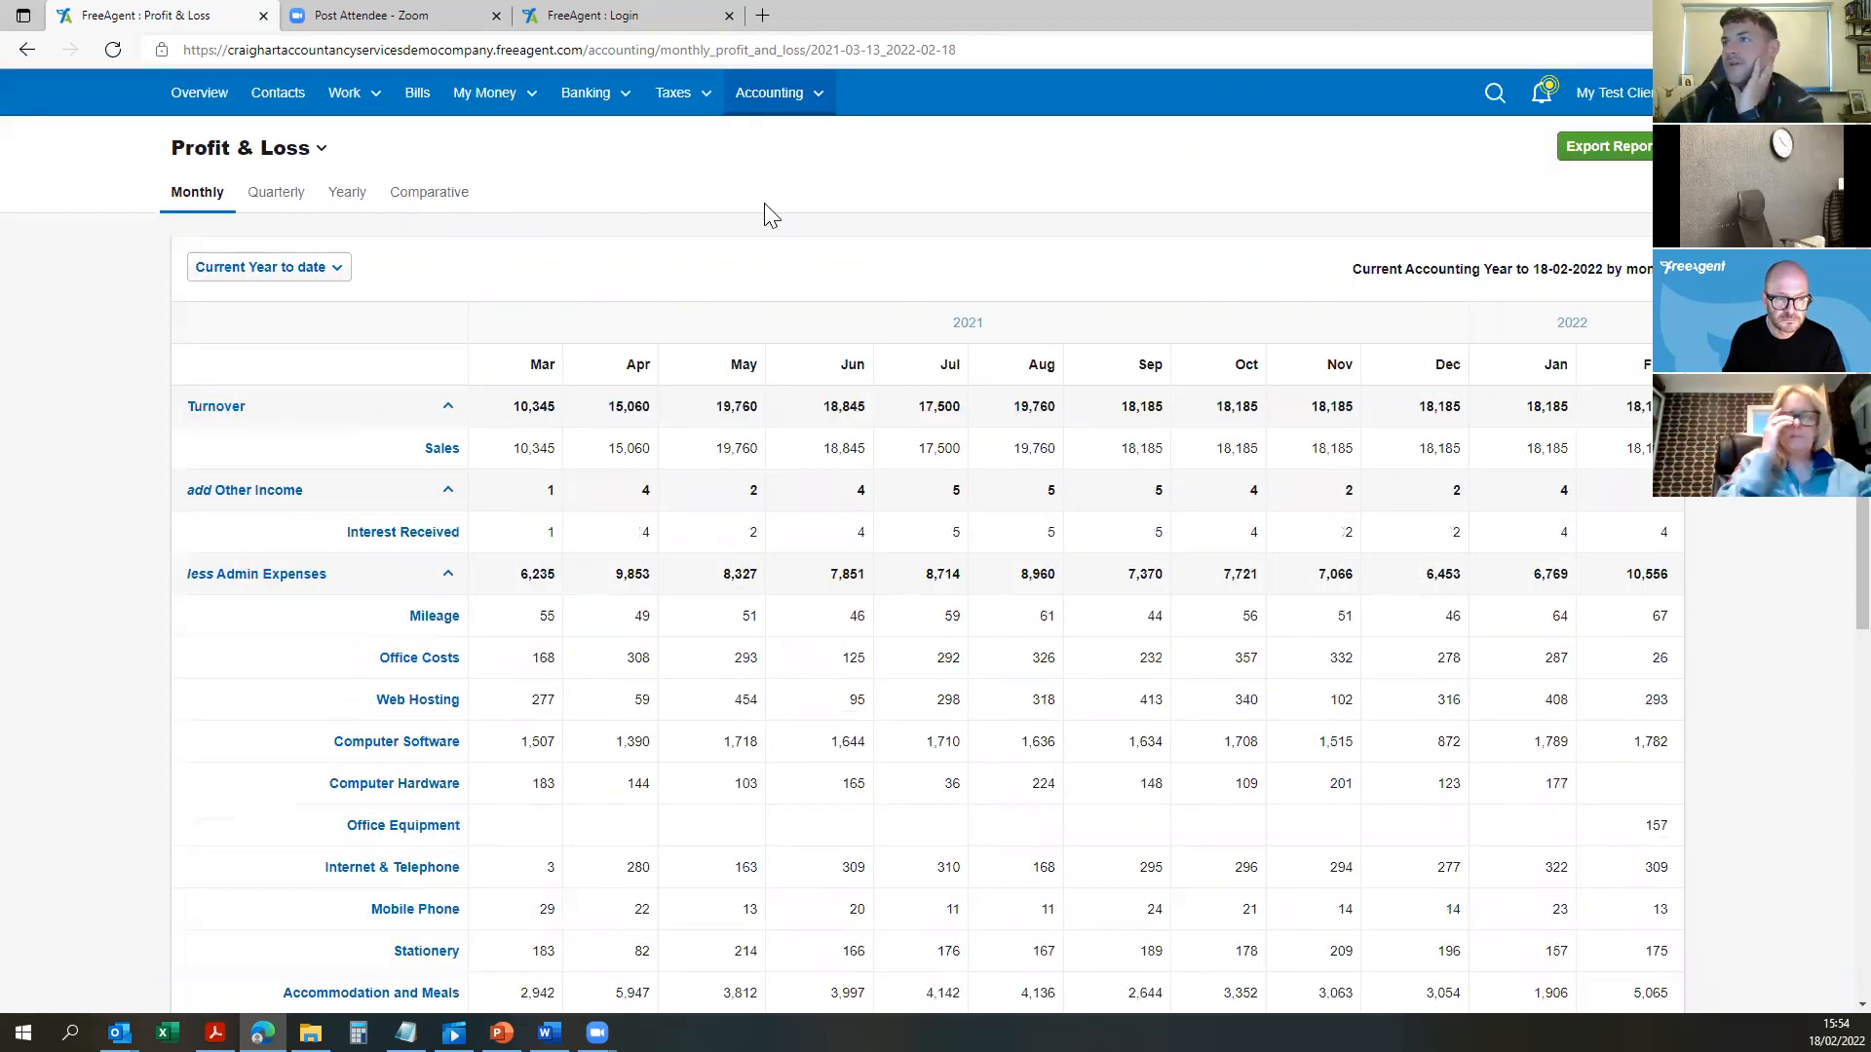
Step: Open the Aged Debtors report from the accounting reports list and check the total
mouse_move(779, 97)
left_click(776, 132)
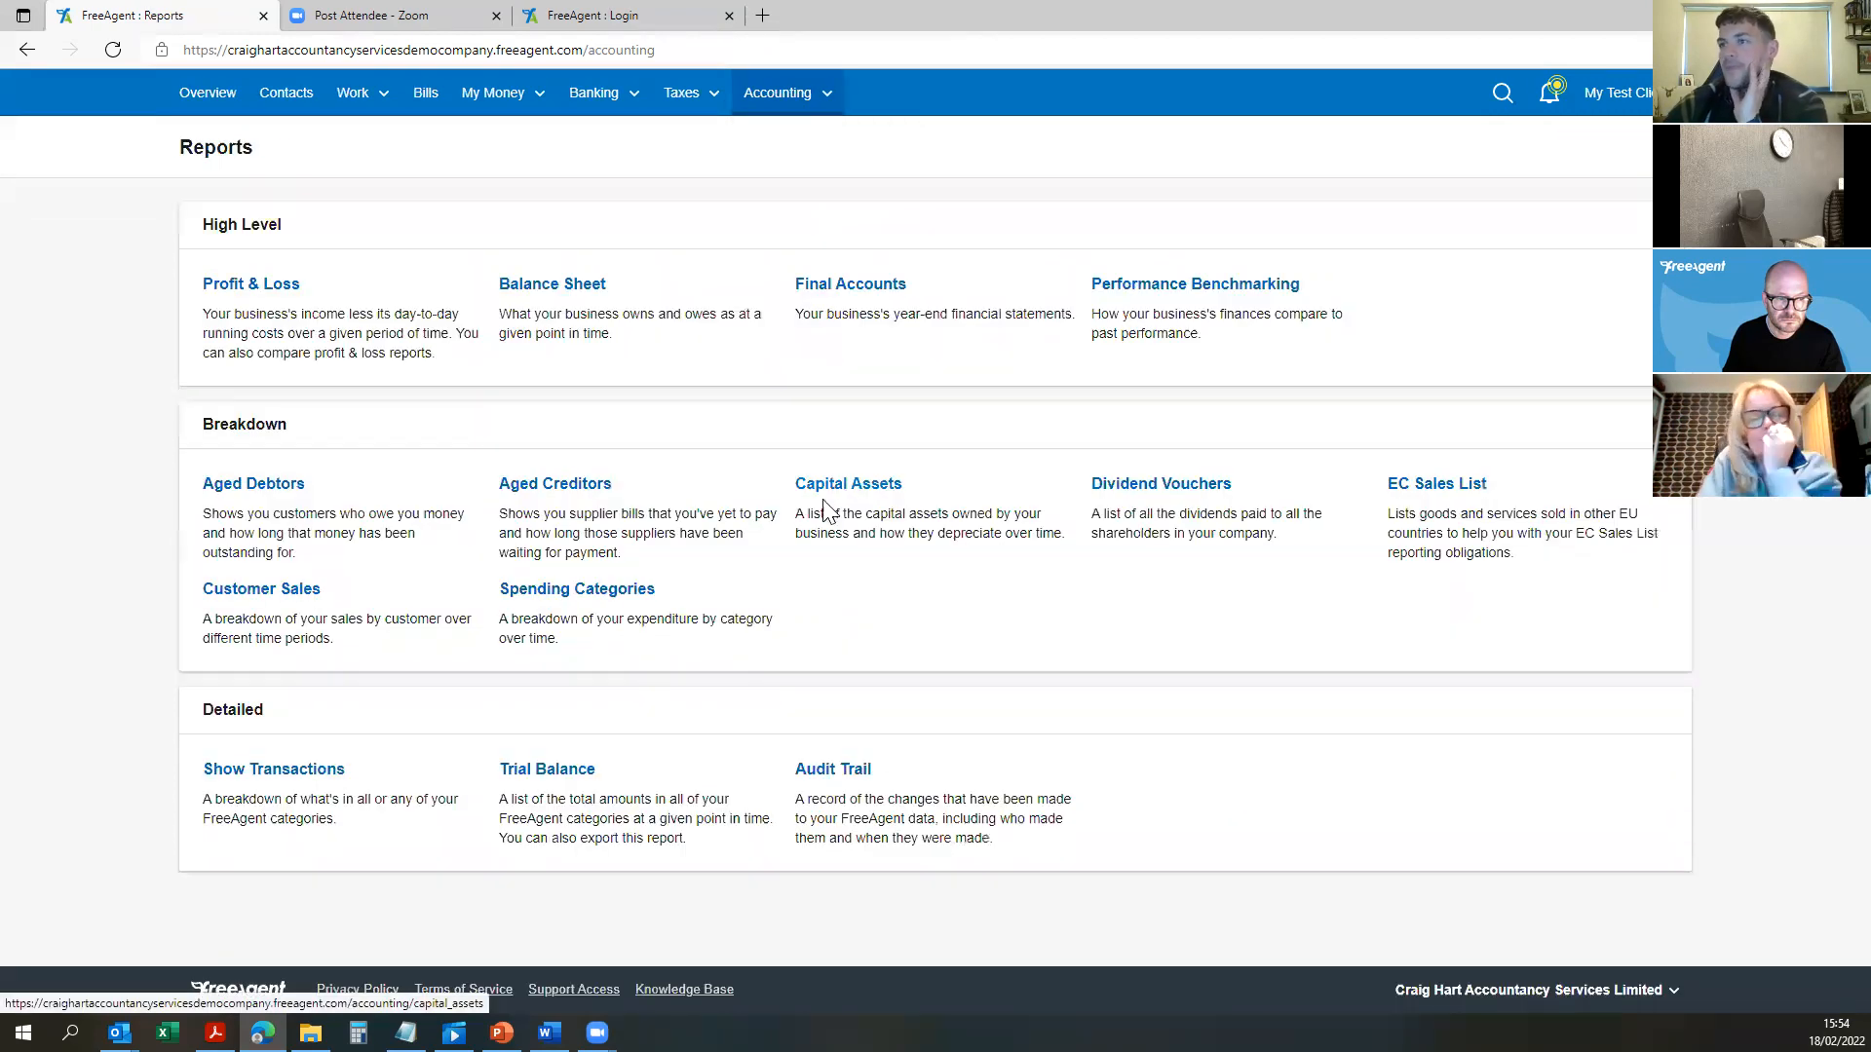
left_click(231, 486)
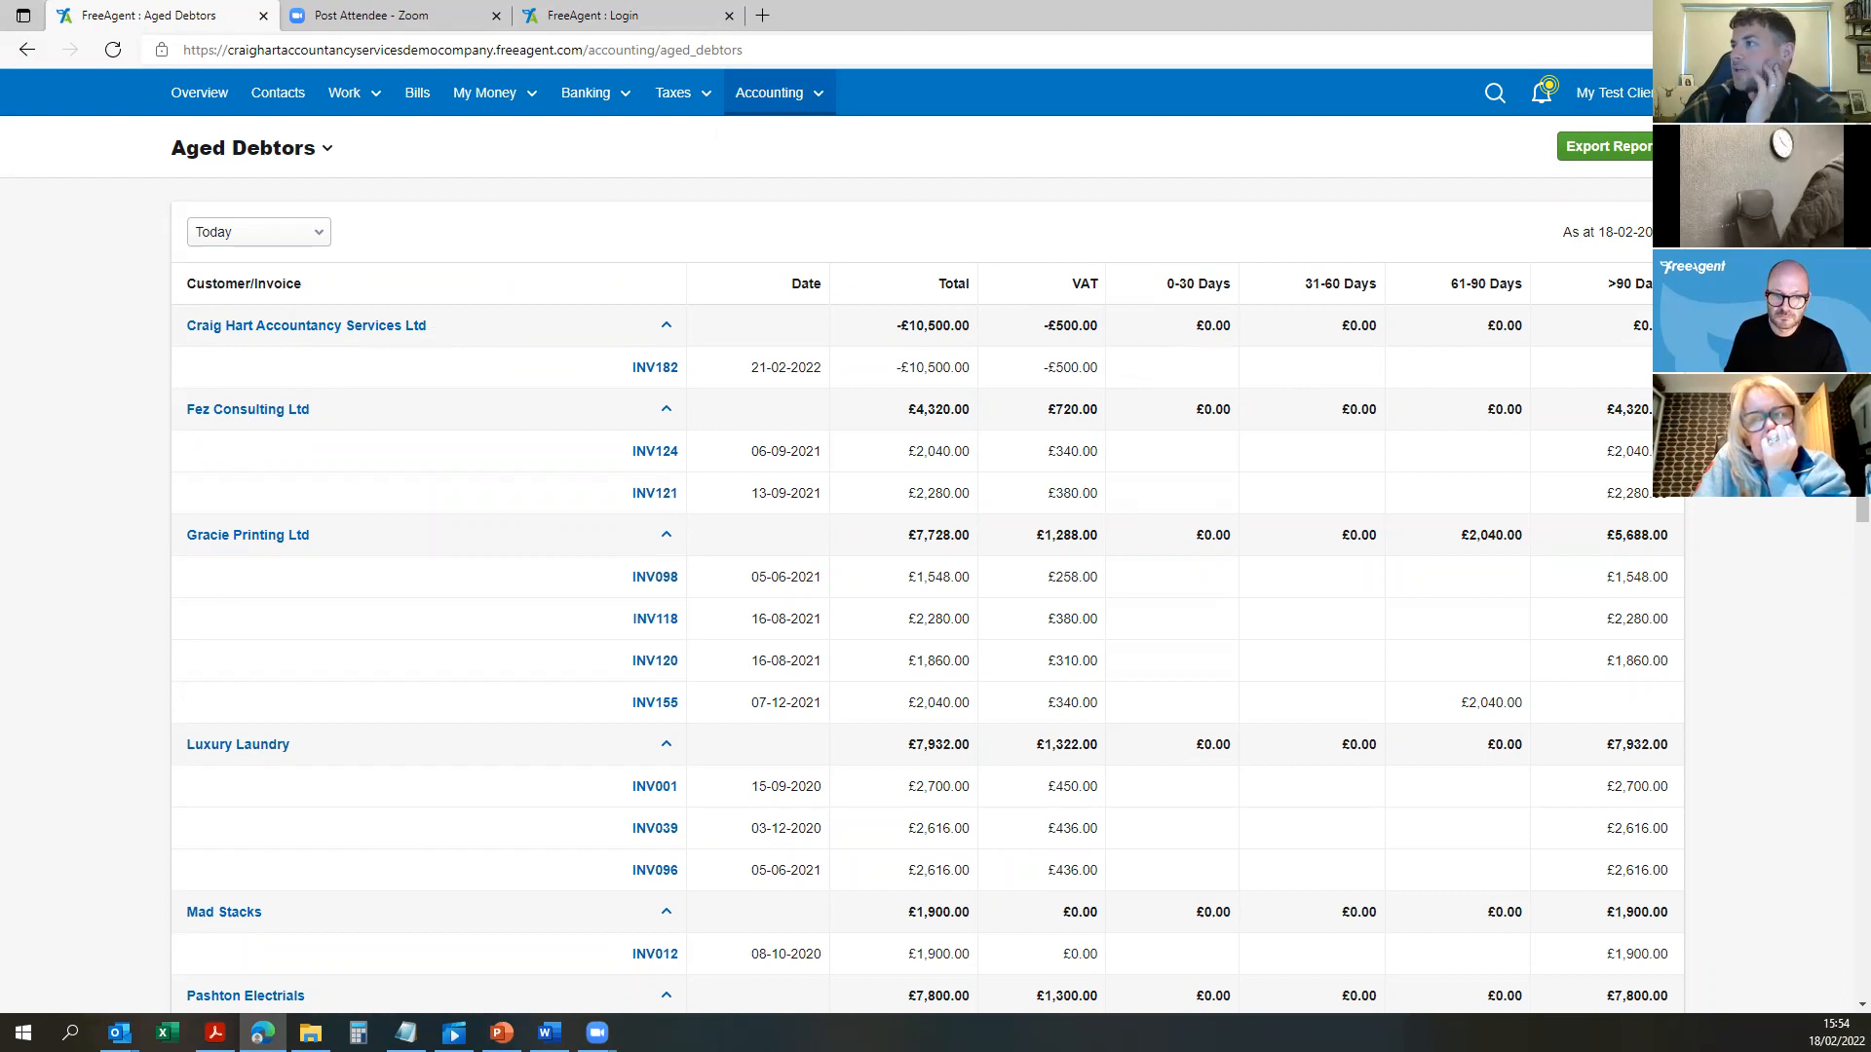
scroll(943, 446, "down", 3)
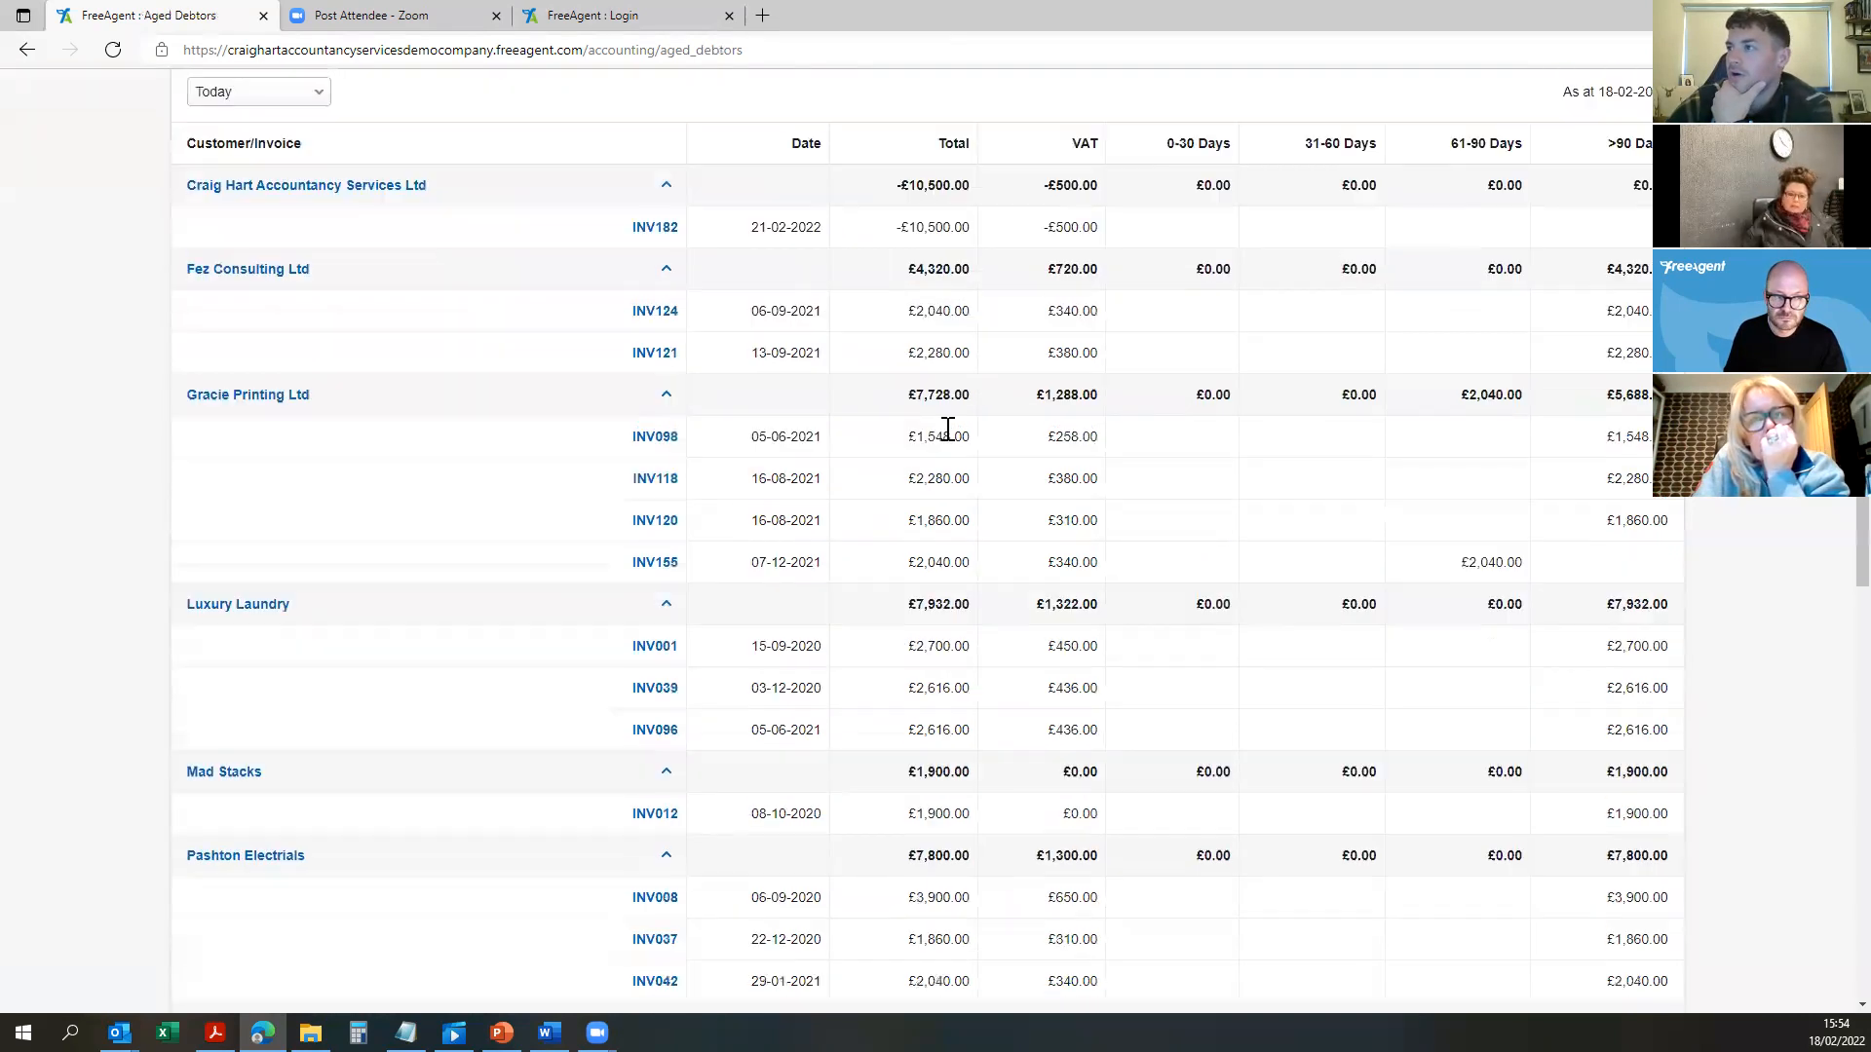
left_click_drag(903, 84, 943, 109)
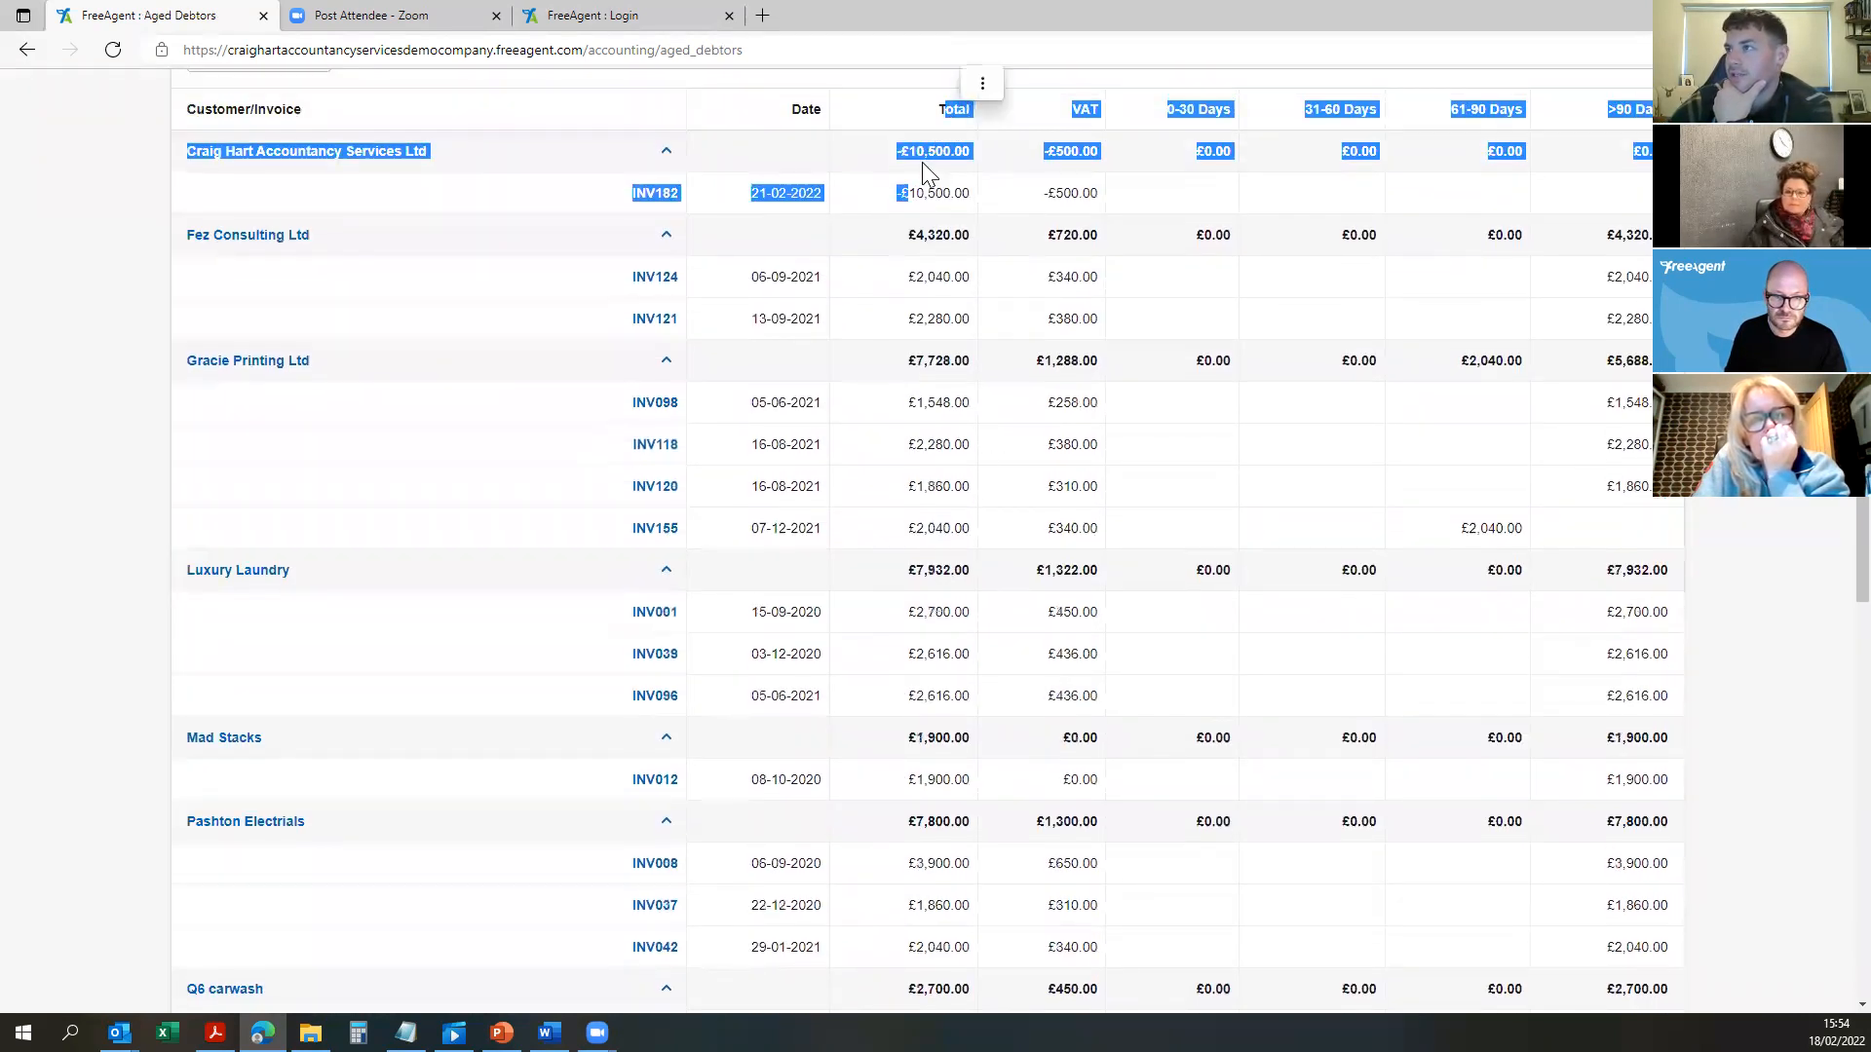
left_click(1077, 185)
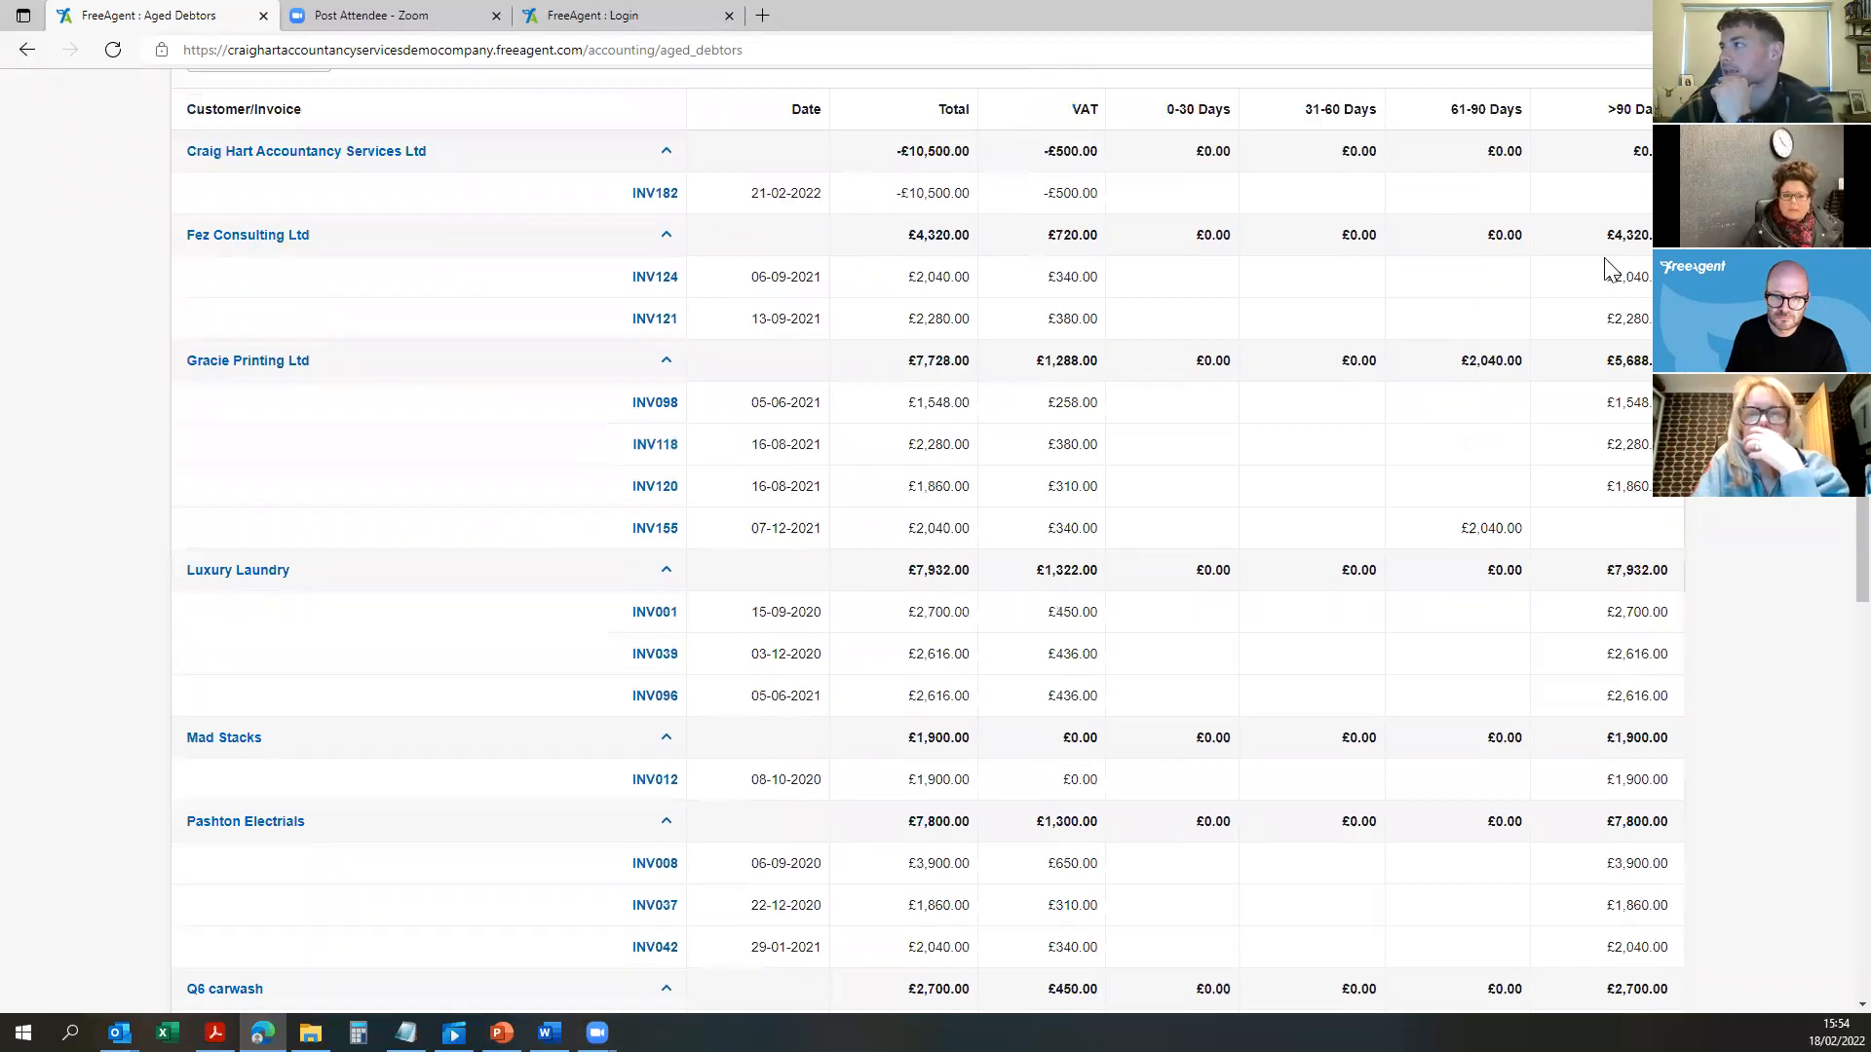
Step: Review the overdue invoices from INV098 to INV121 and INV177's £1,068.00 amount
left_click_drag(1670, 282, 1691, 297)
left_click(1644, 312)
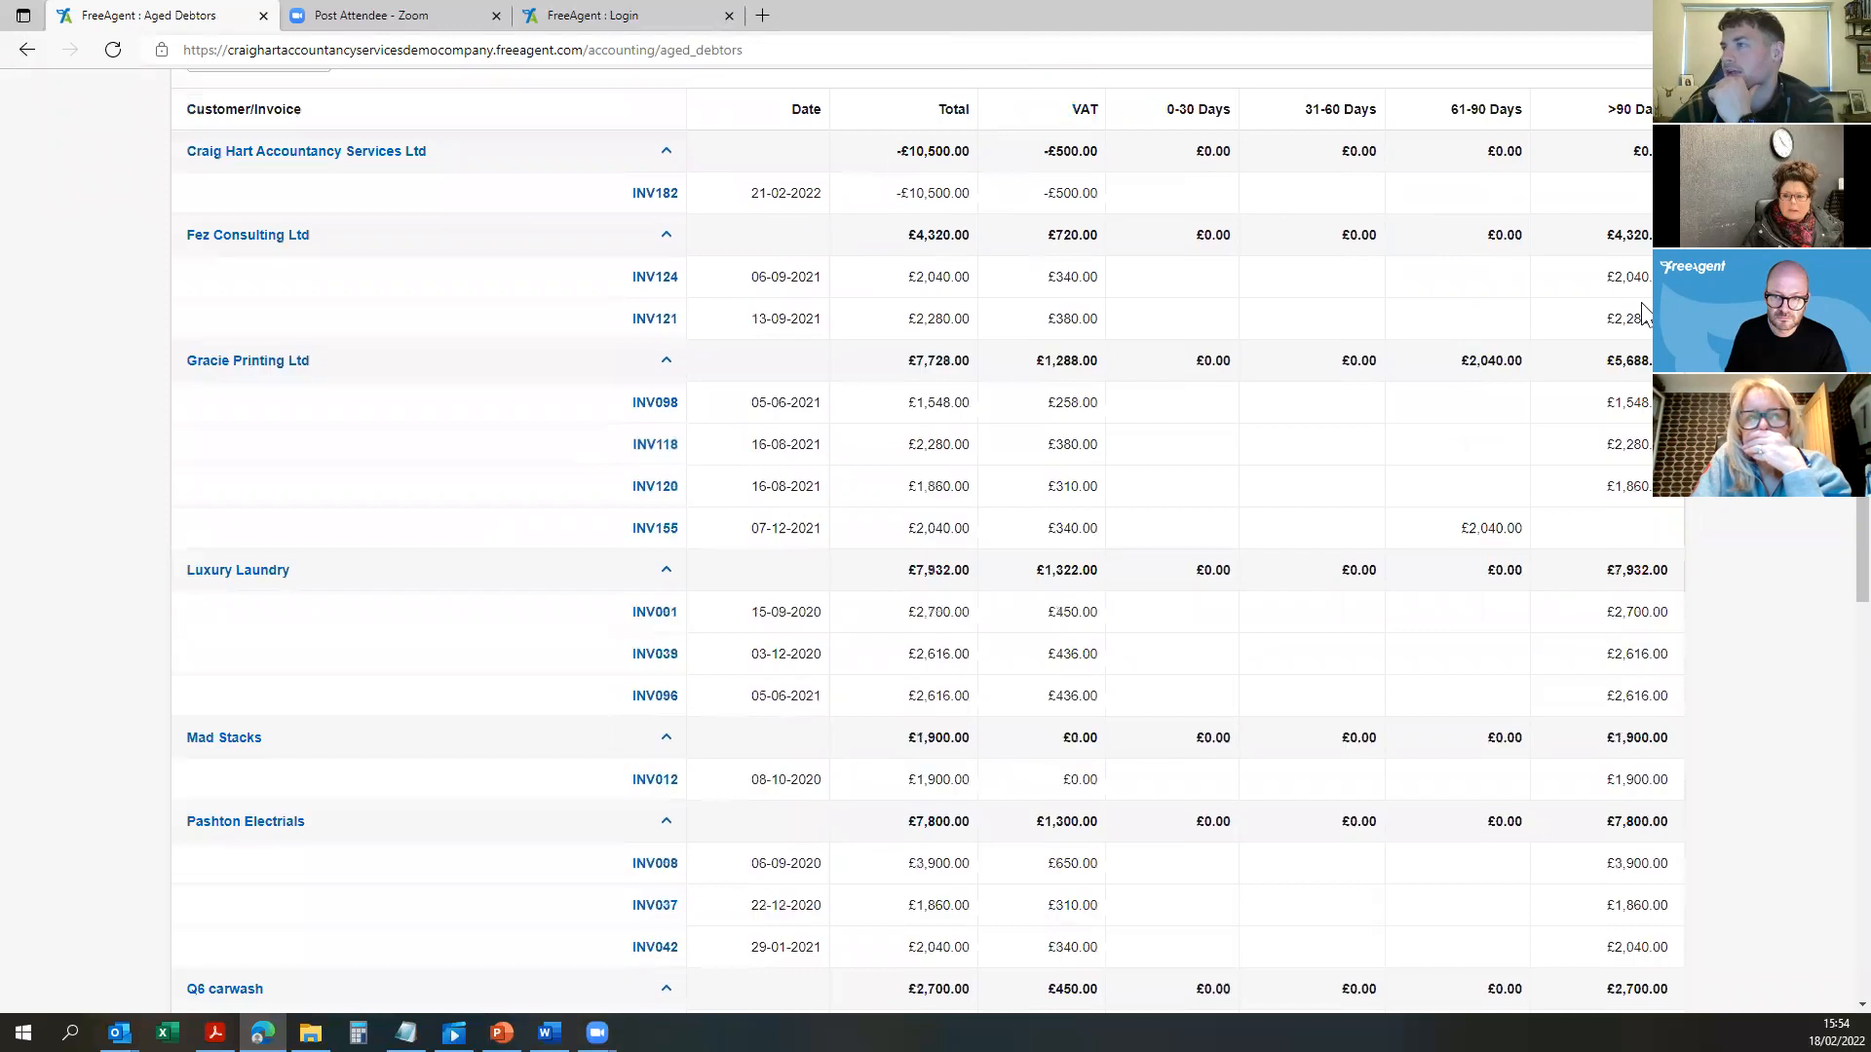
left_click_drag(1636, 375, 1646, 292)
left_click(1643, 362)
left_click_drag(1624, 392, 1657, 494)
left_click(1705, 556)
scroll(1585, 596, "down", 5)
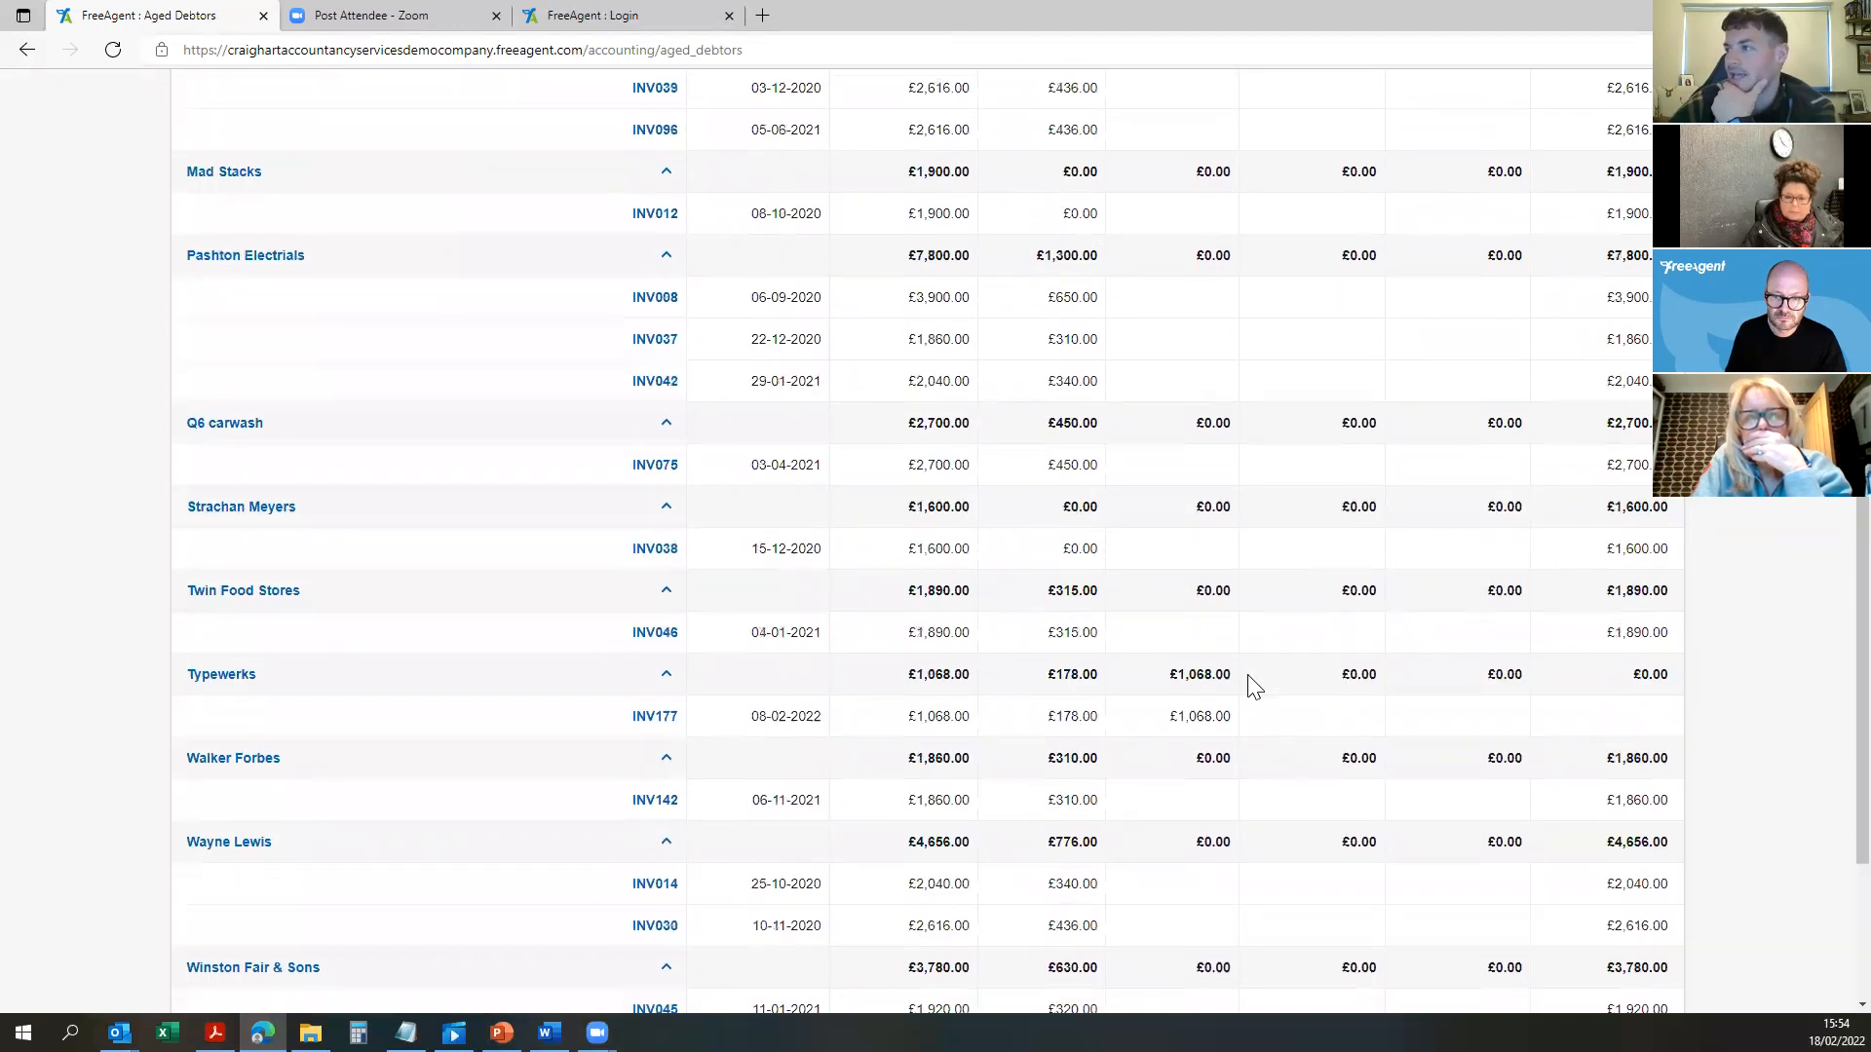
mouse_move(1224, 718)
left_mouse_down()
mouse_move(1194, 696)
mouse_move(1224, 719)
mouse_move(1196, 719)
left_mouse_up()
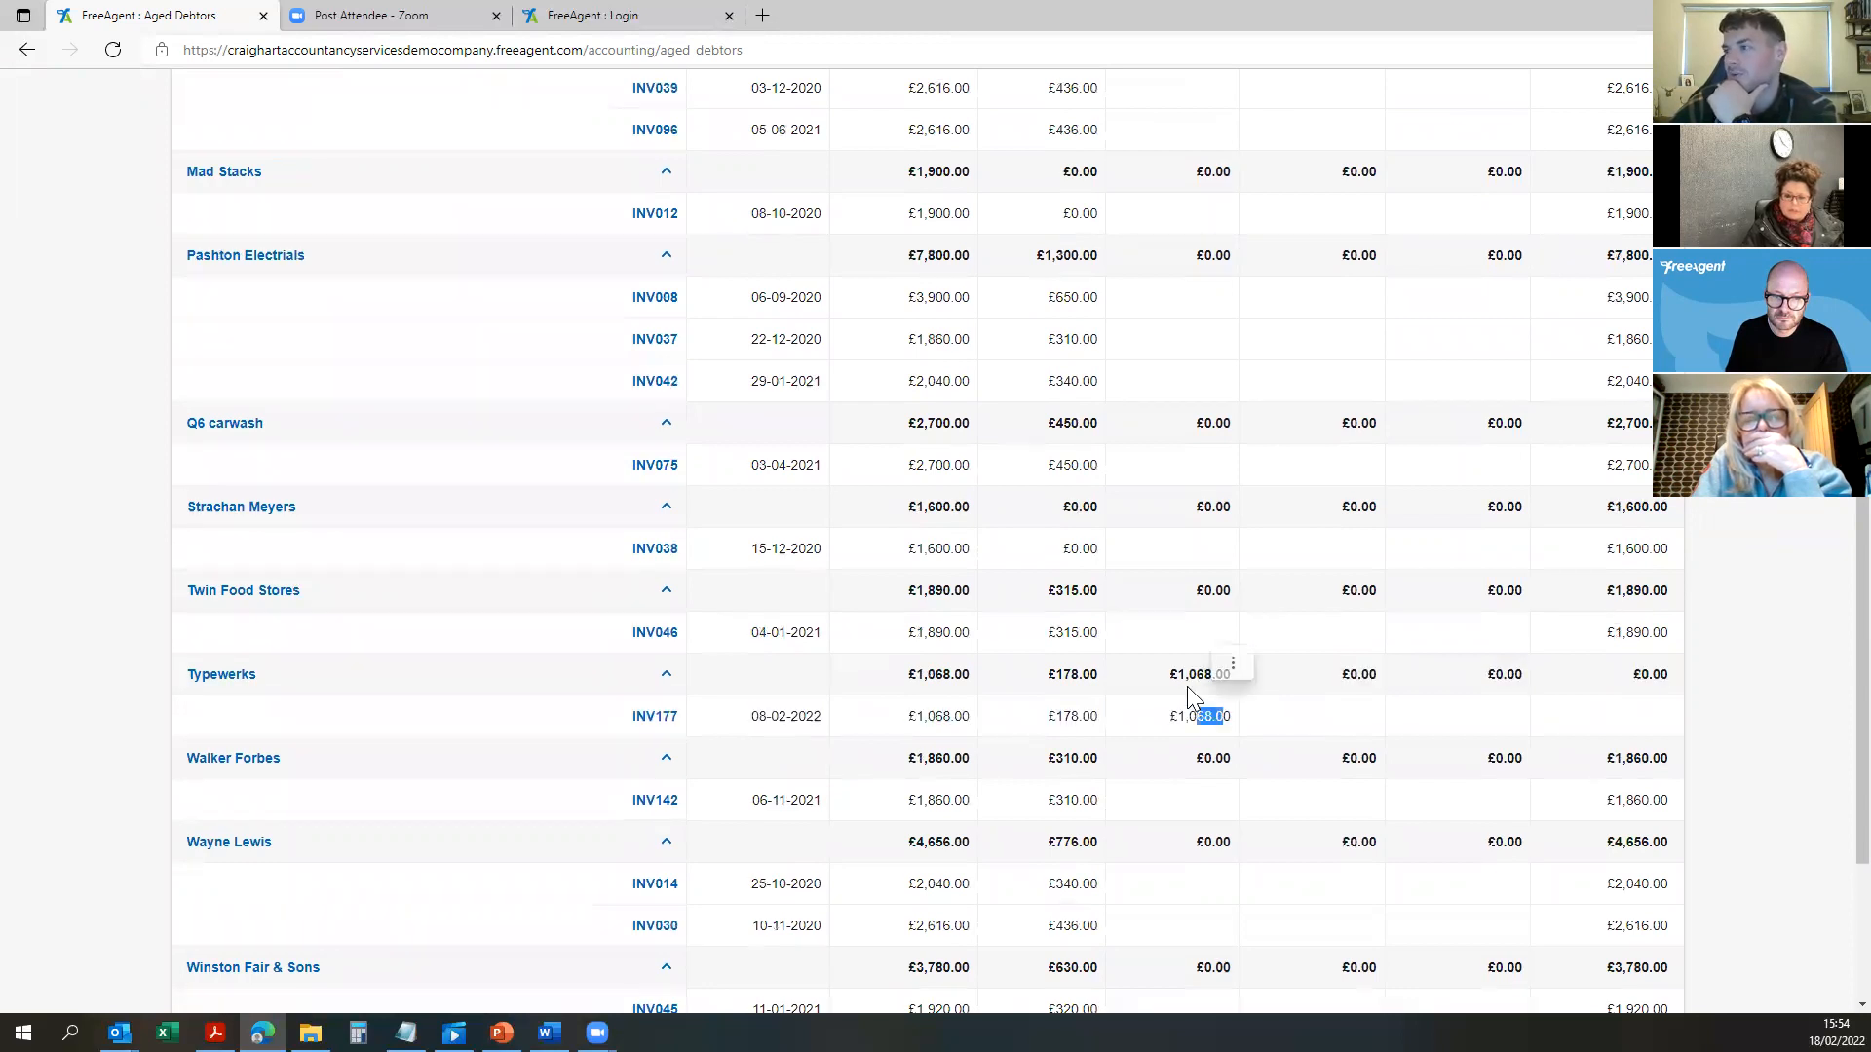
left_click(1208, 727)
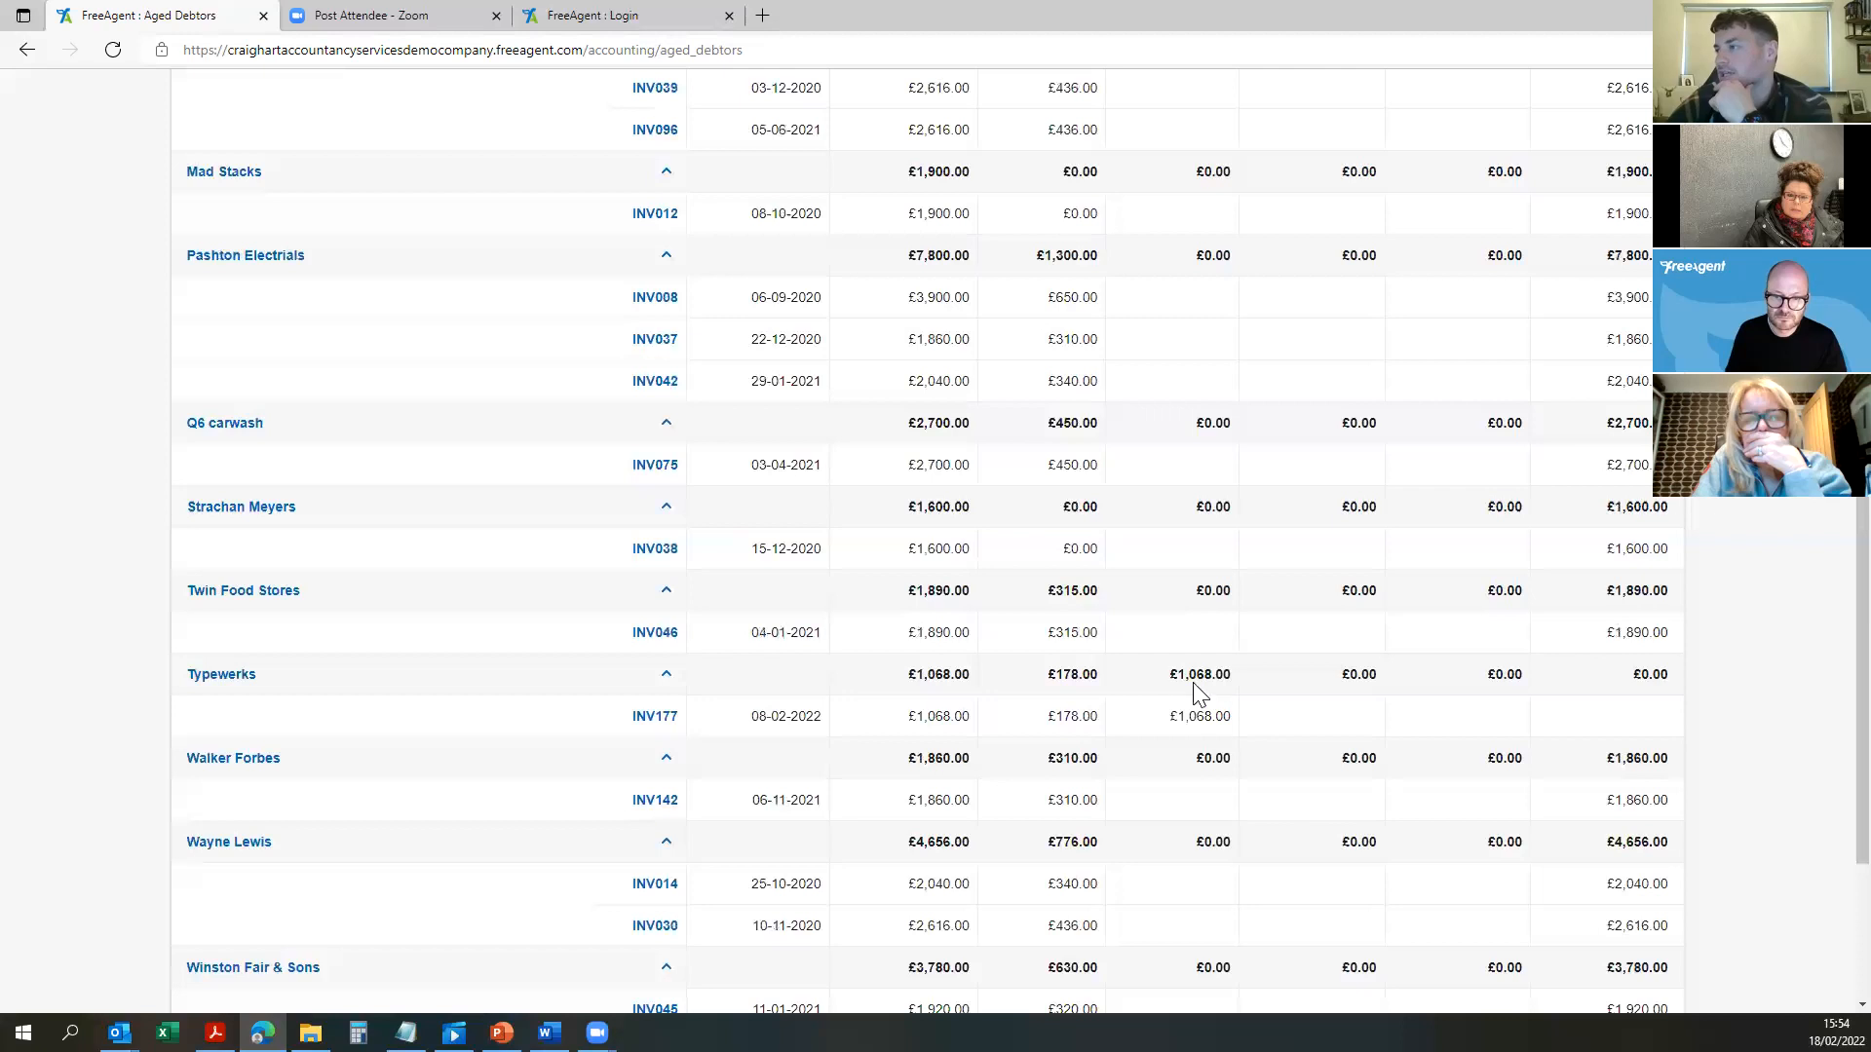
Step: Return to the Reports overview via the Accounting menu
scroll(1617, 823, "down", 3)
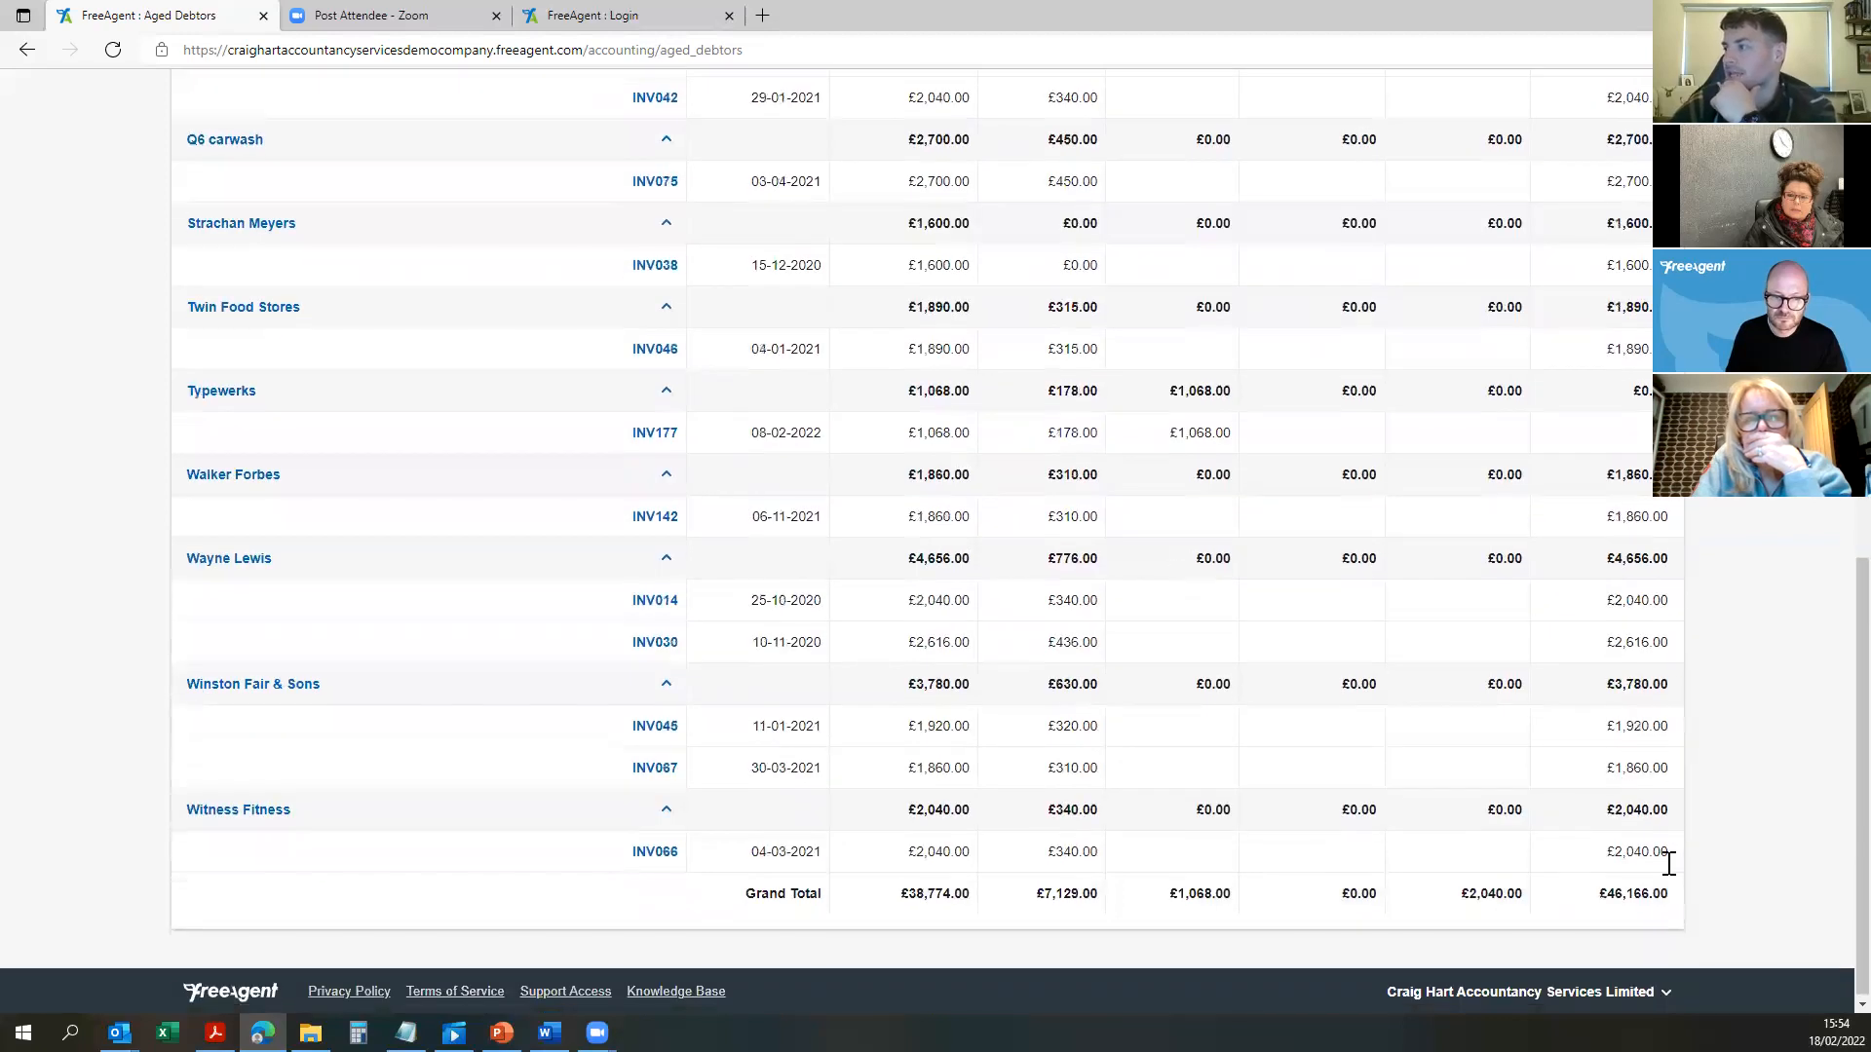
scroll(1598, 429, "up", 3)
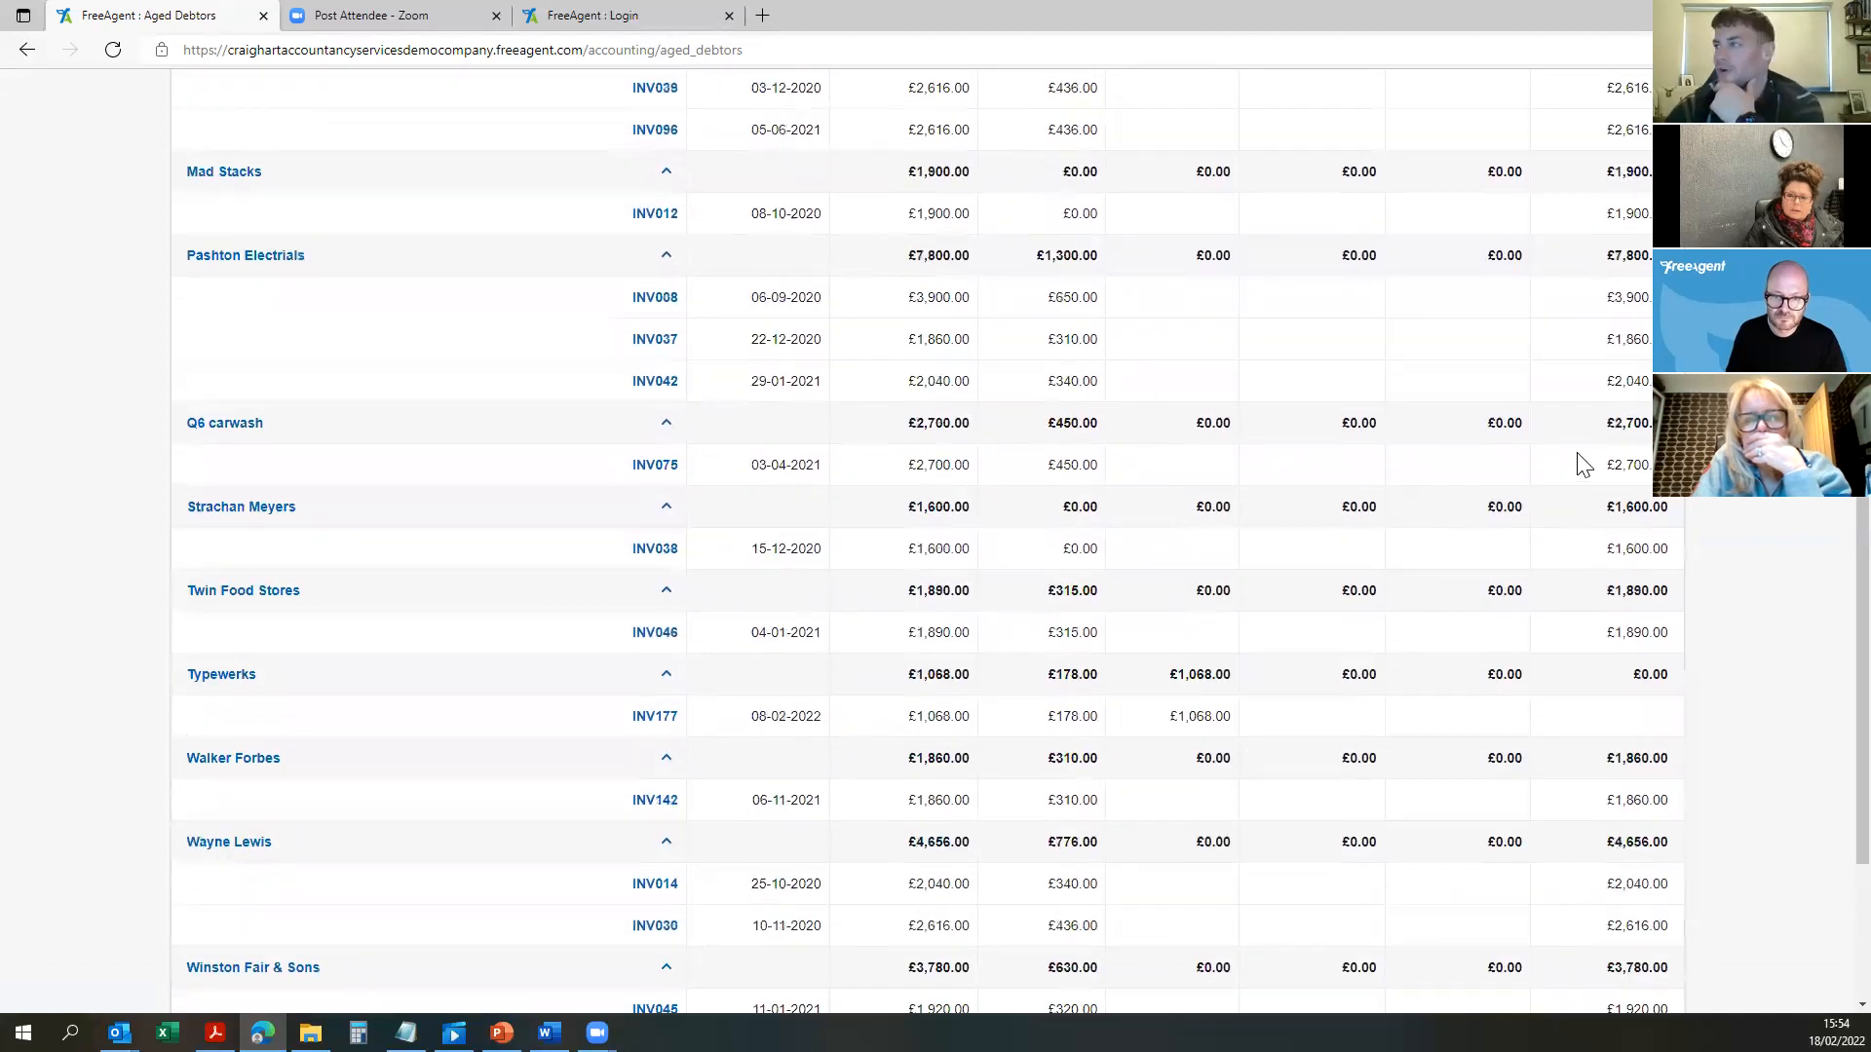
scroll(1581, 465, "up", 9)
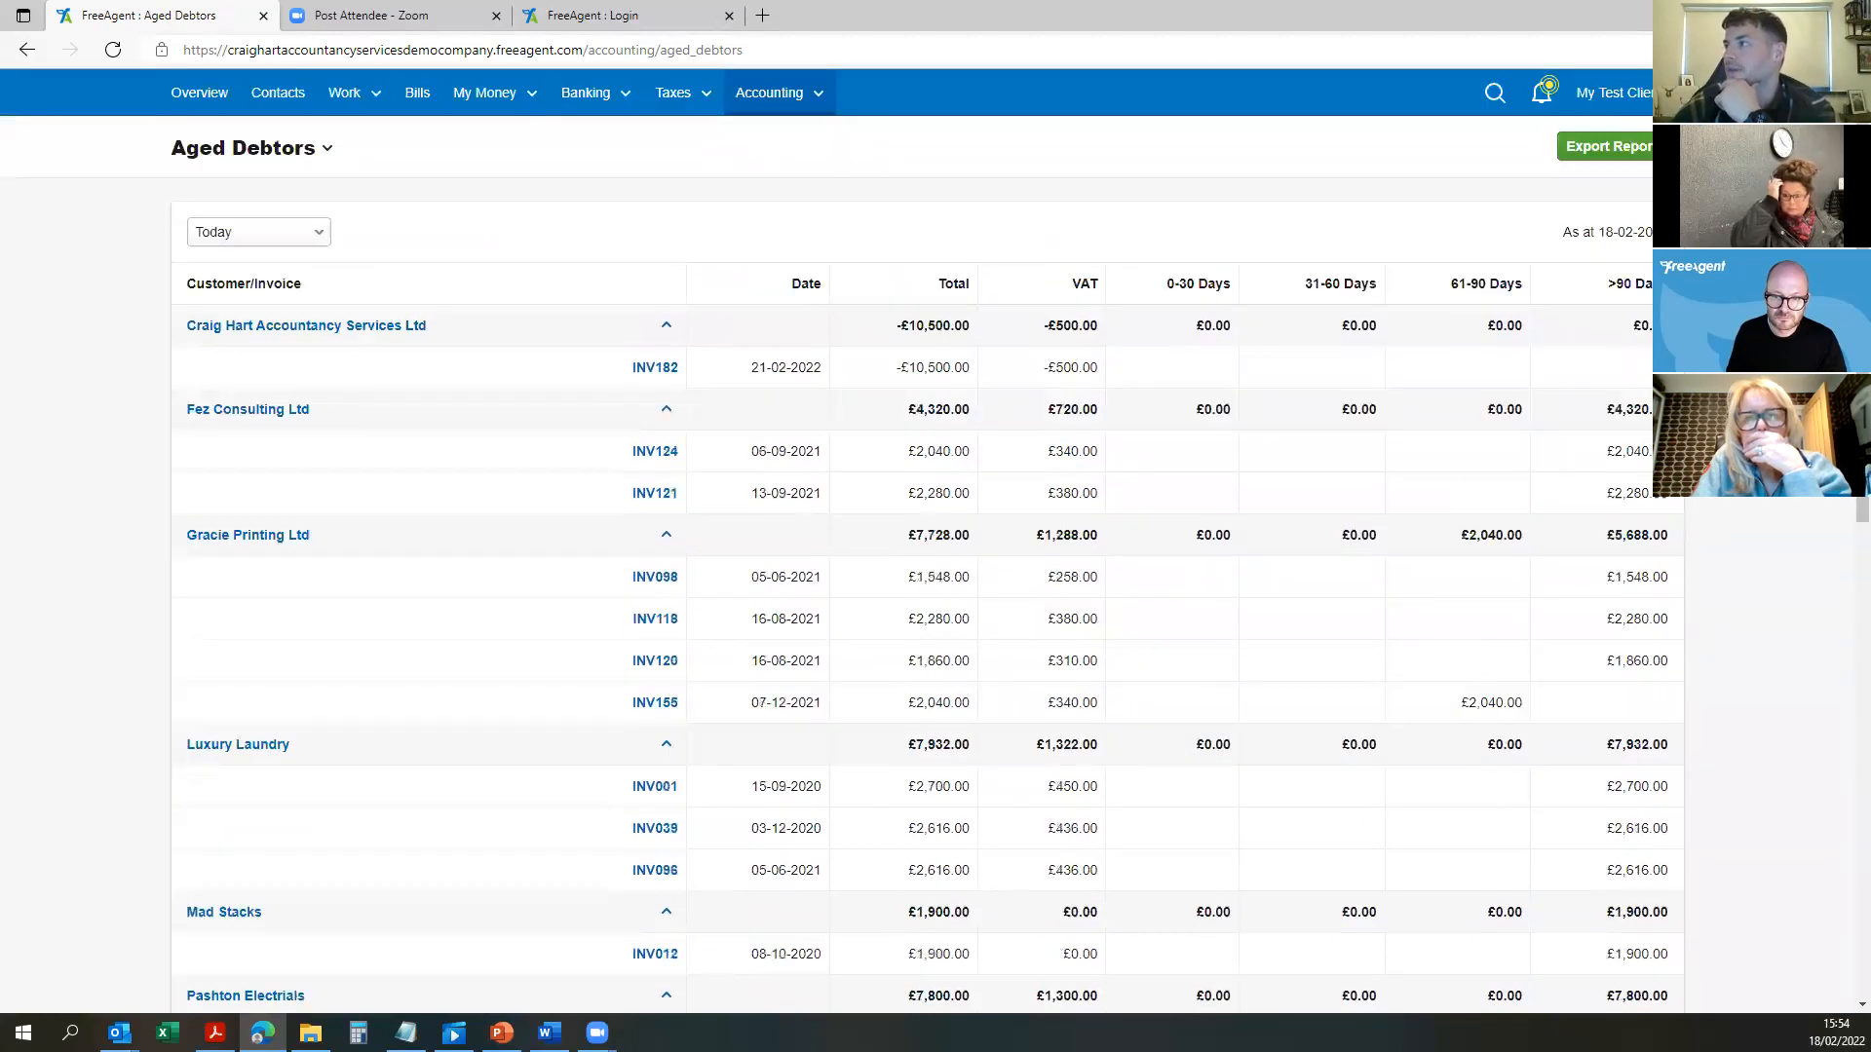
left_click(816, 95)
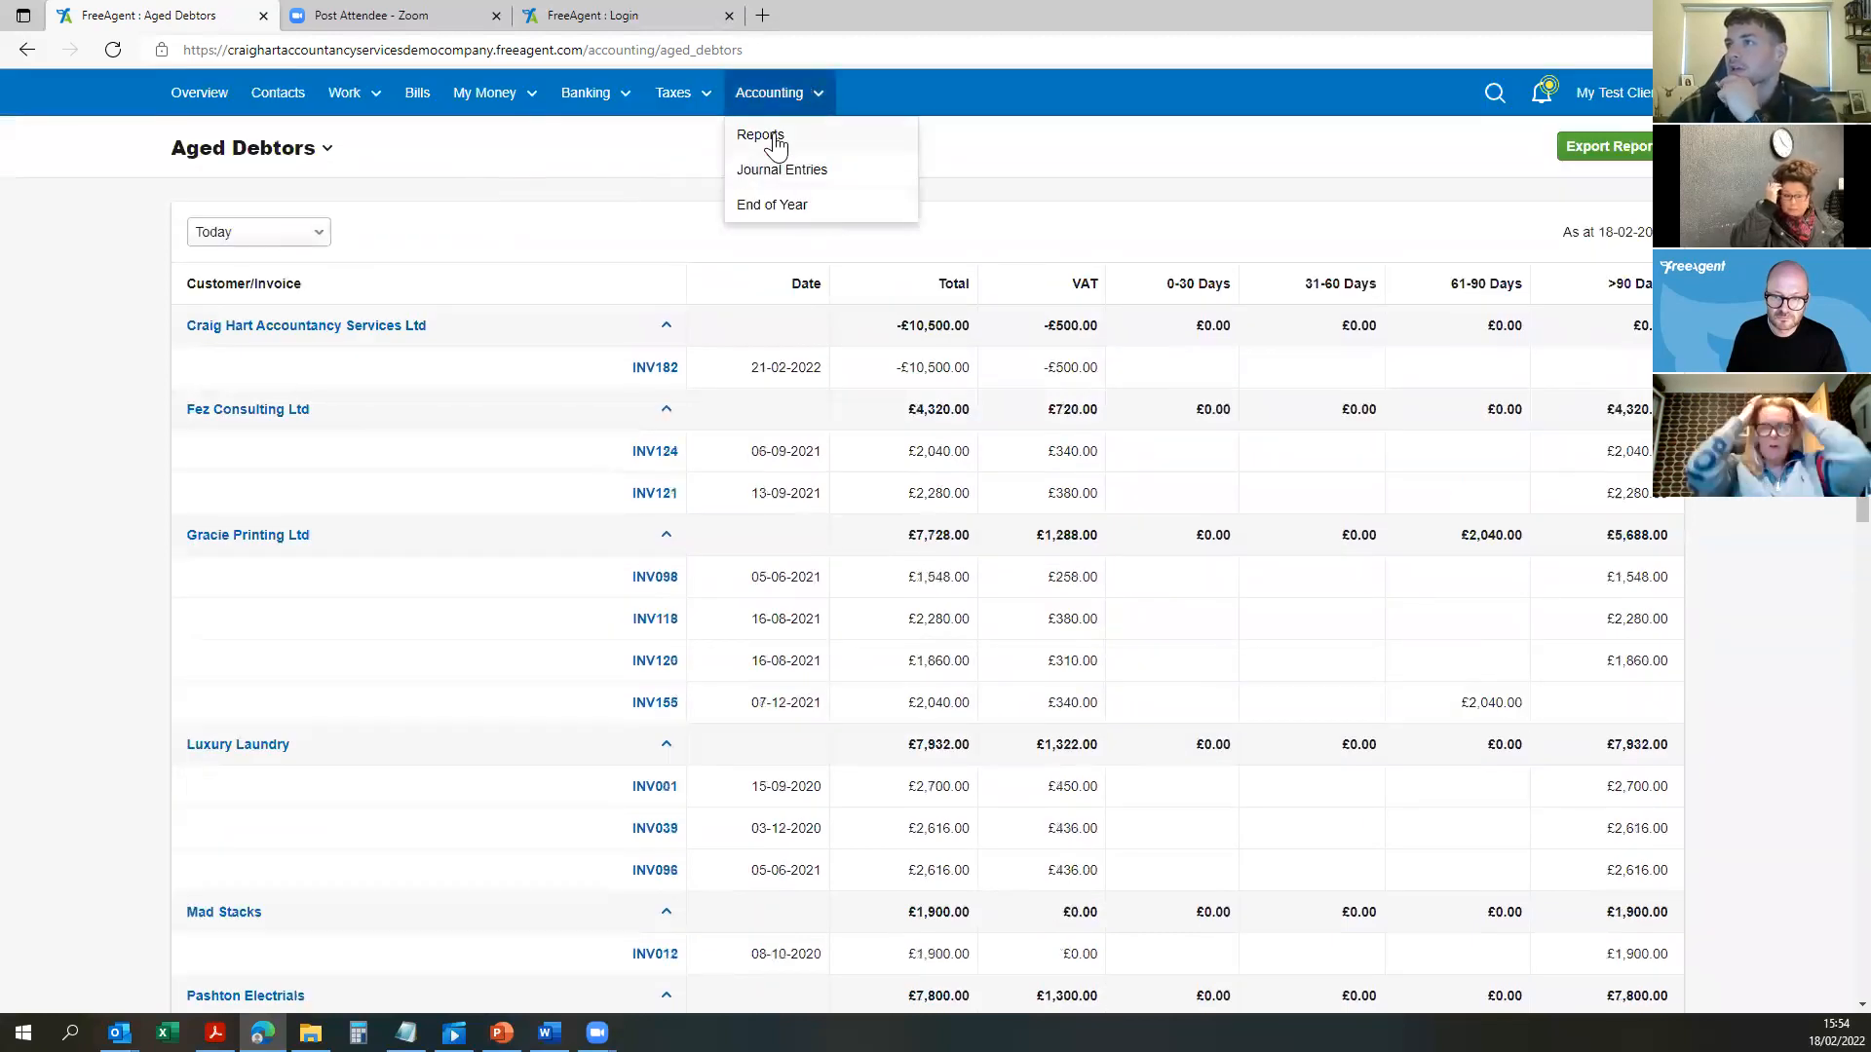
left_click(775, 145)
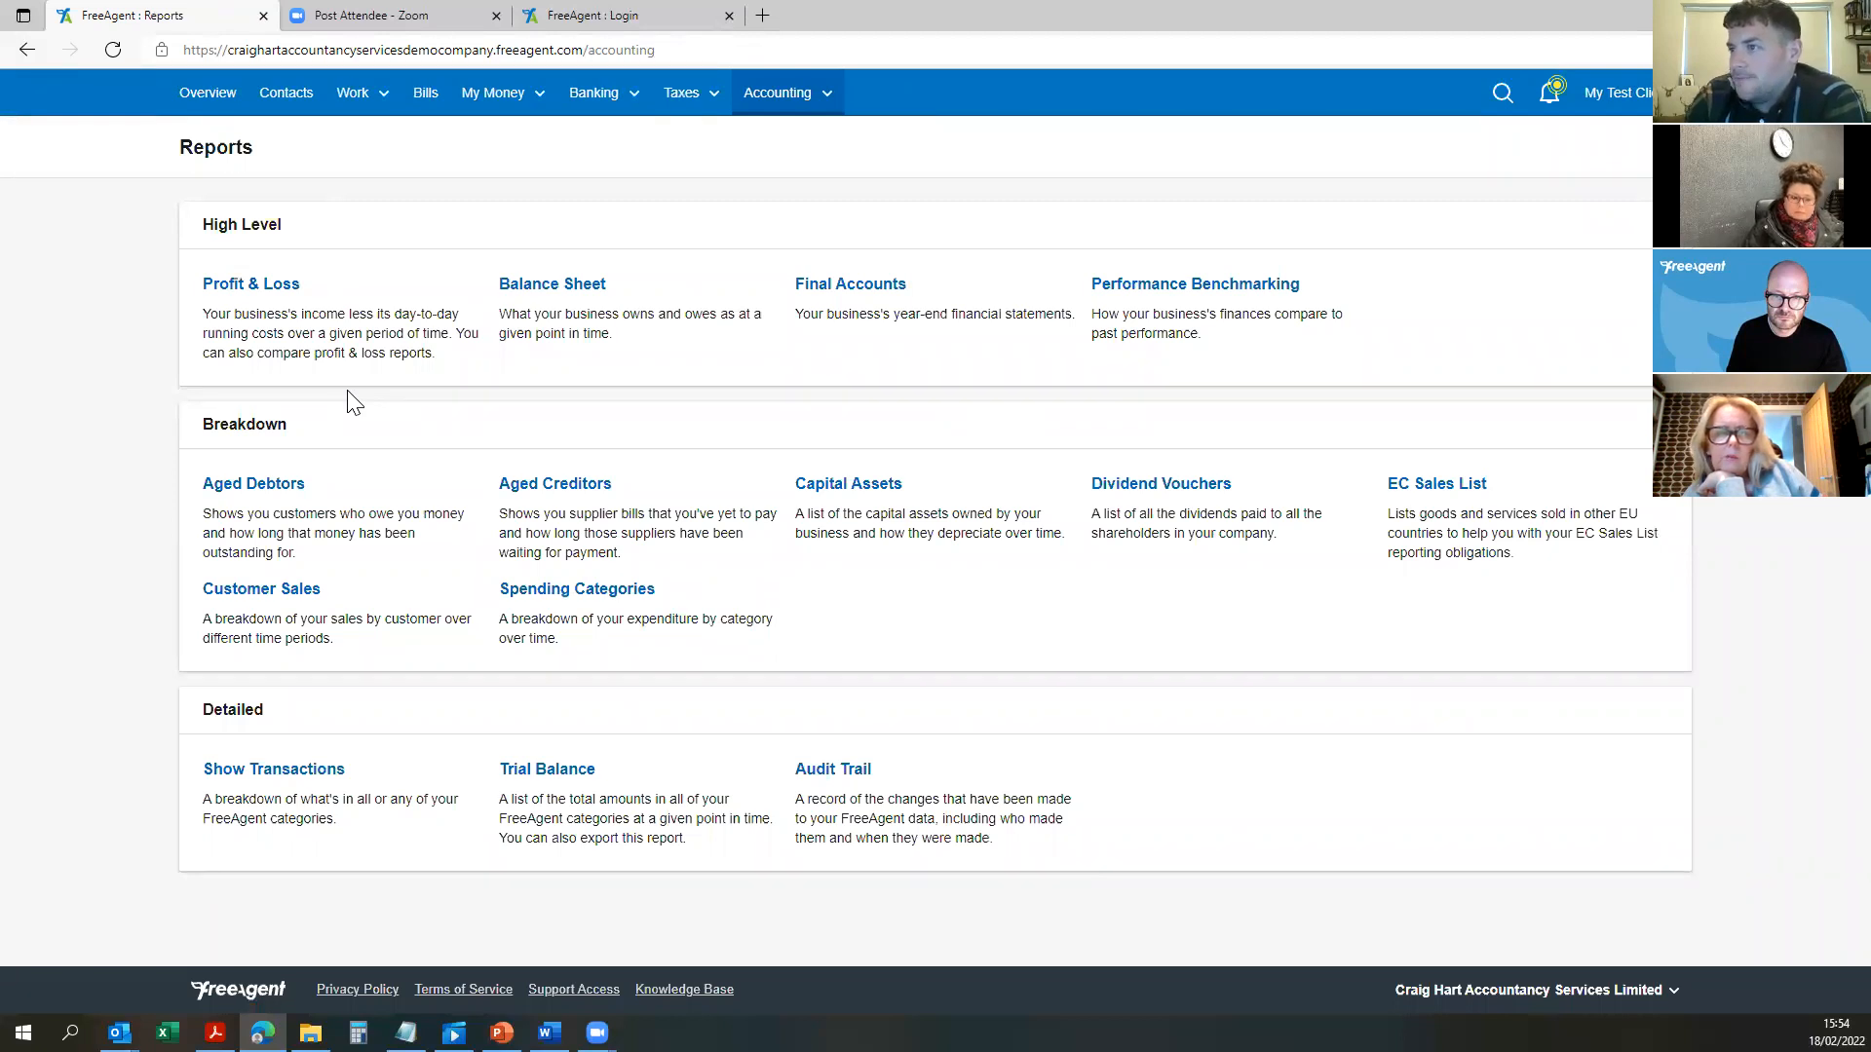
Step: Review the Spending Categories report and its Accommodation and Meals transactions, then return to Reports
left_click(563, 589)
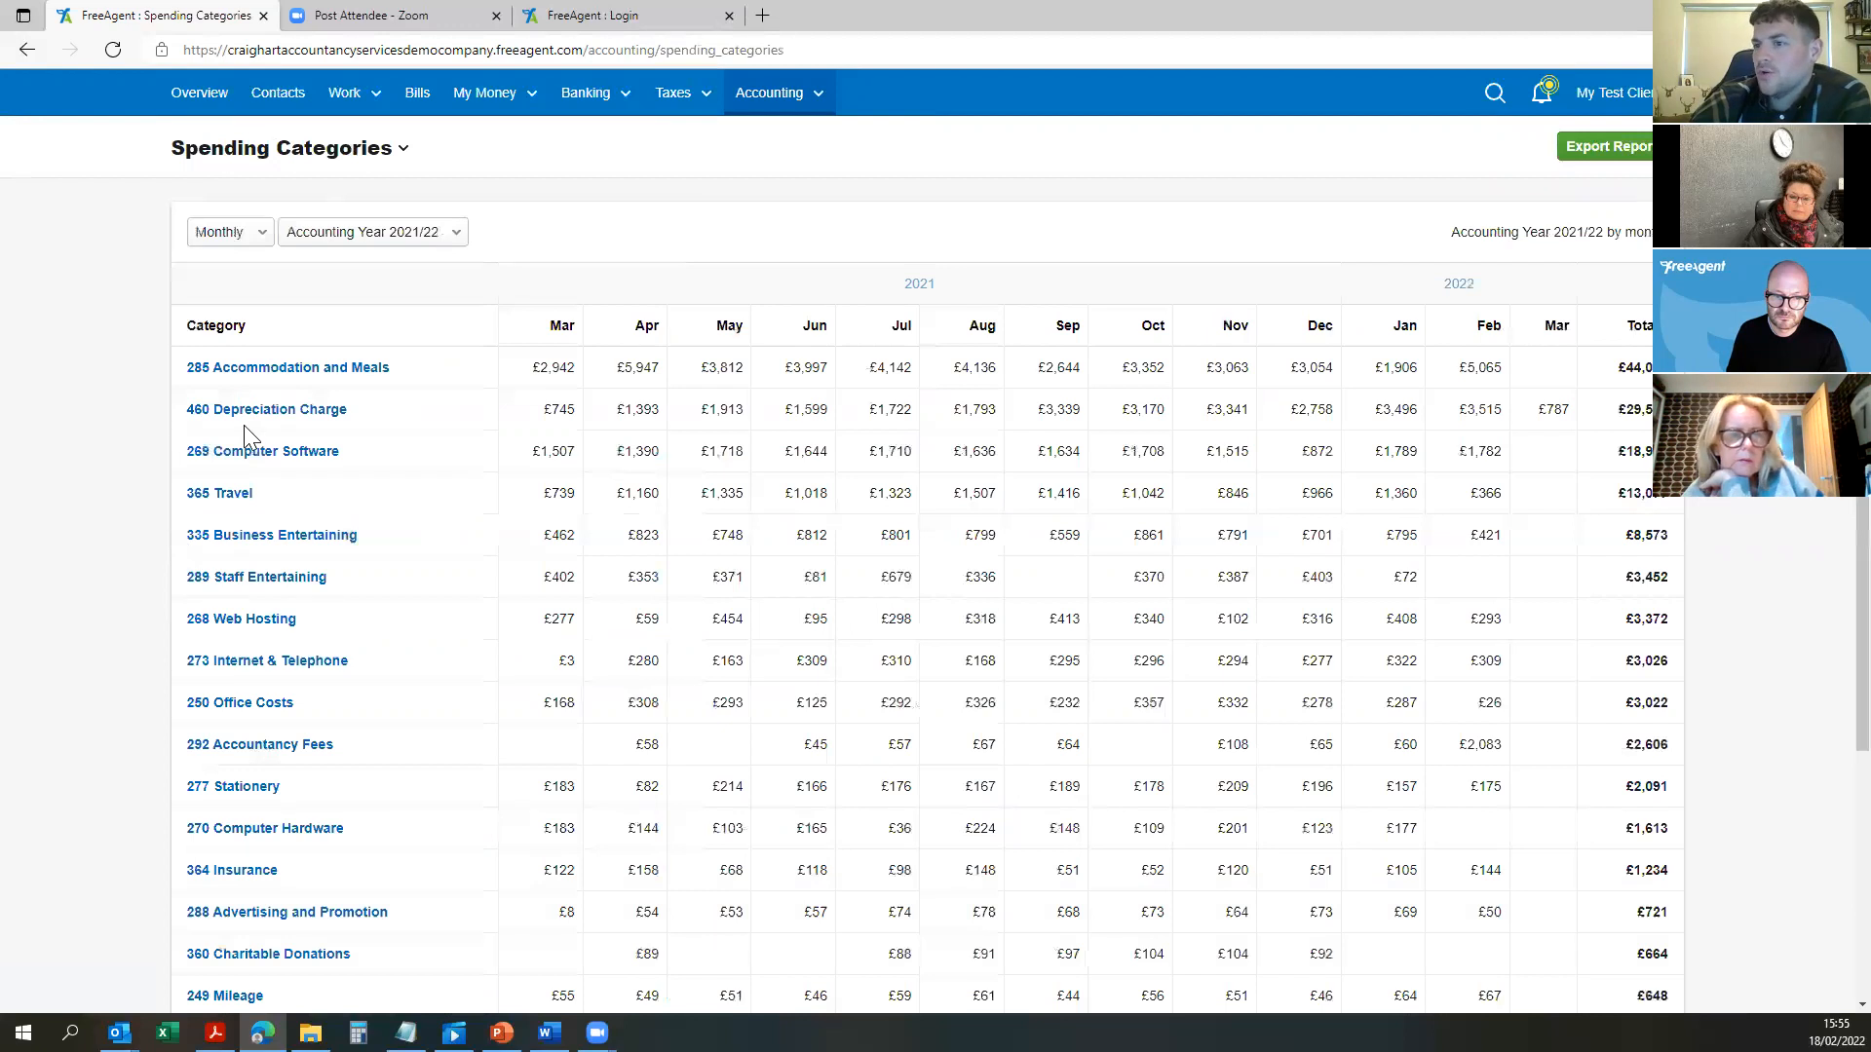
scroll(243, 425, "down", 3)
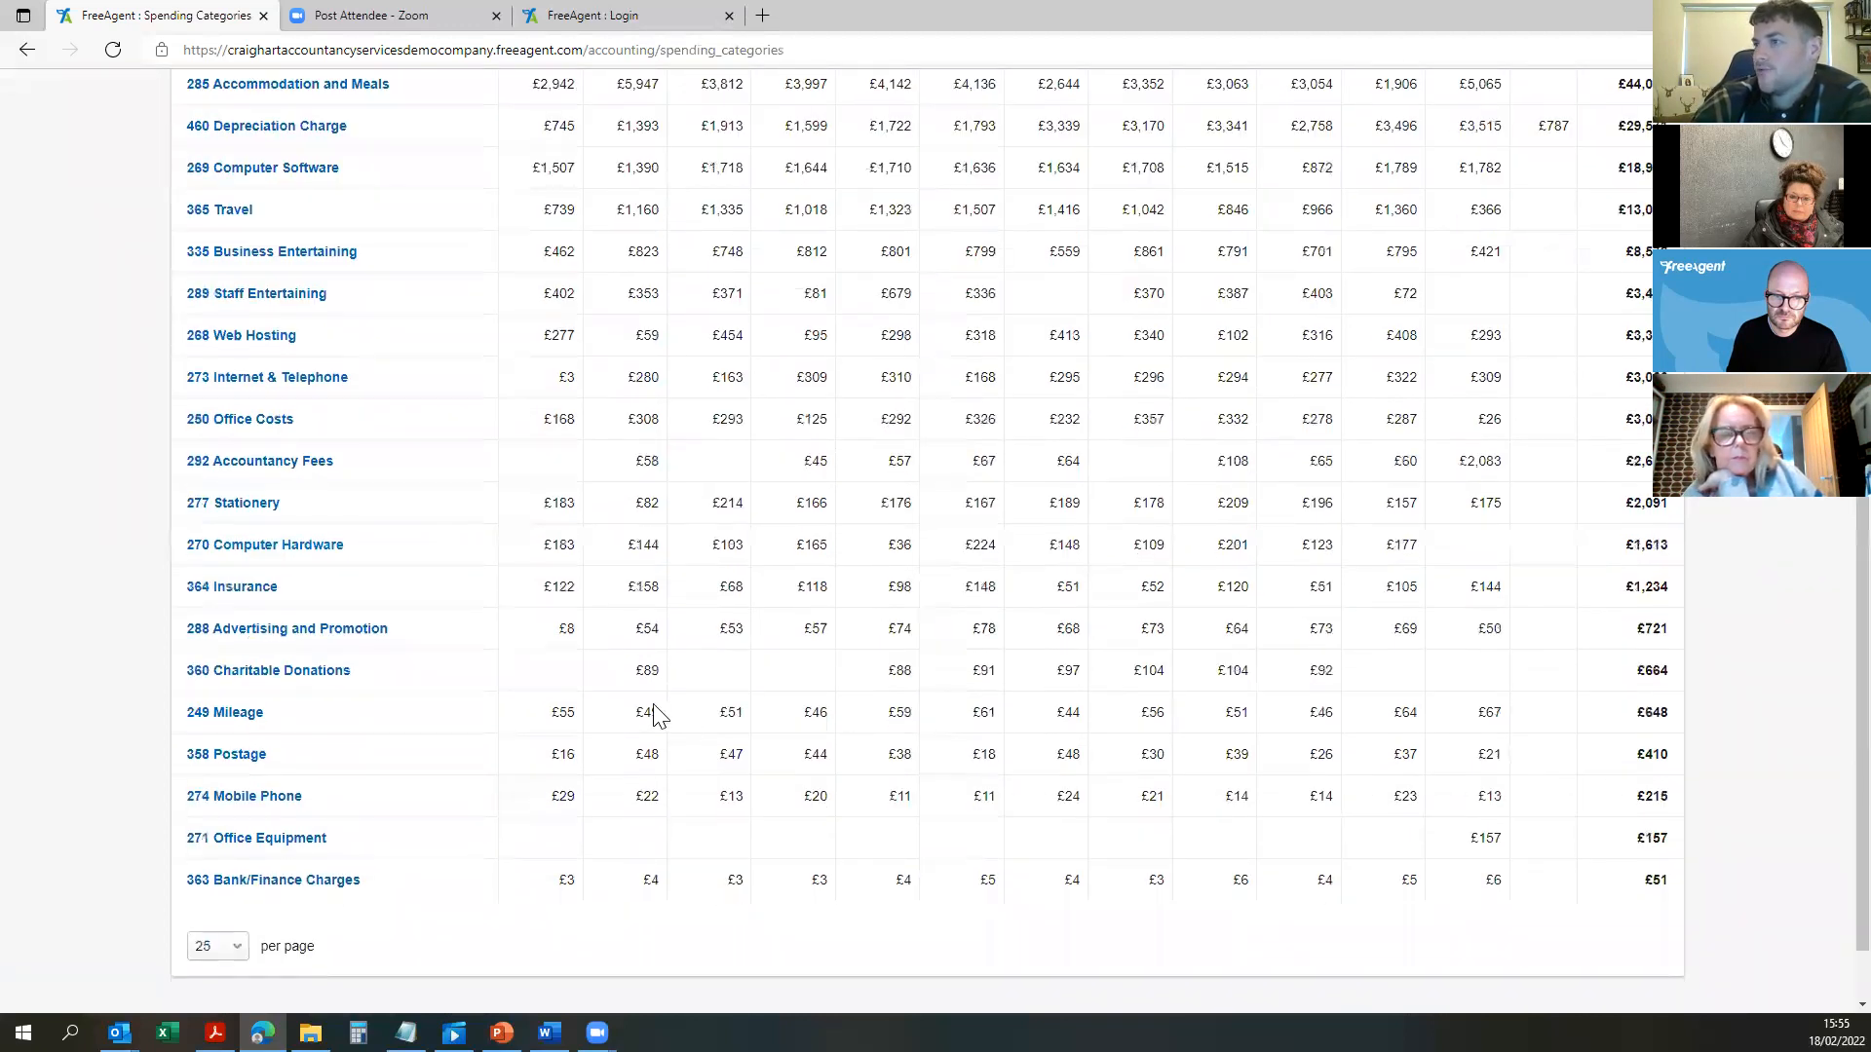
scroll(654, 716, "up", 3)
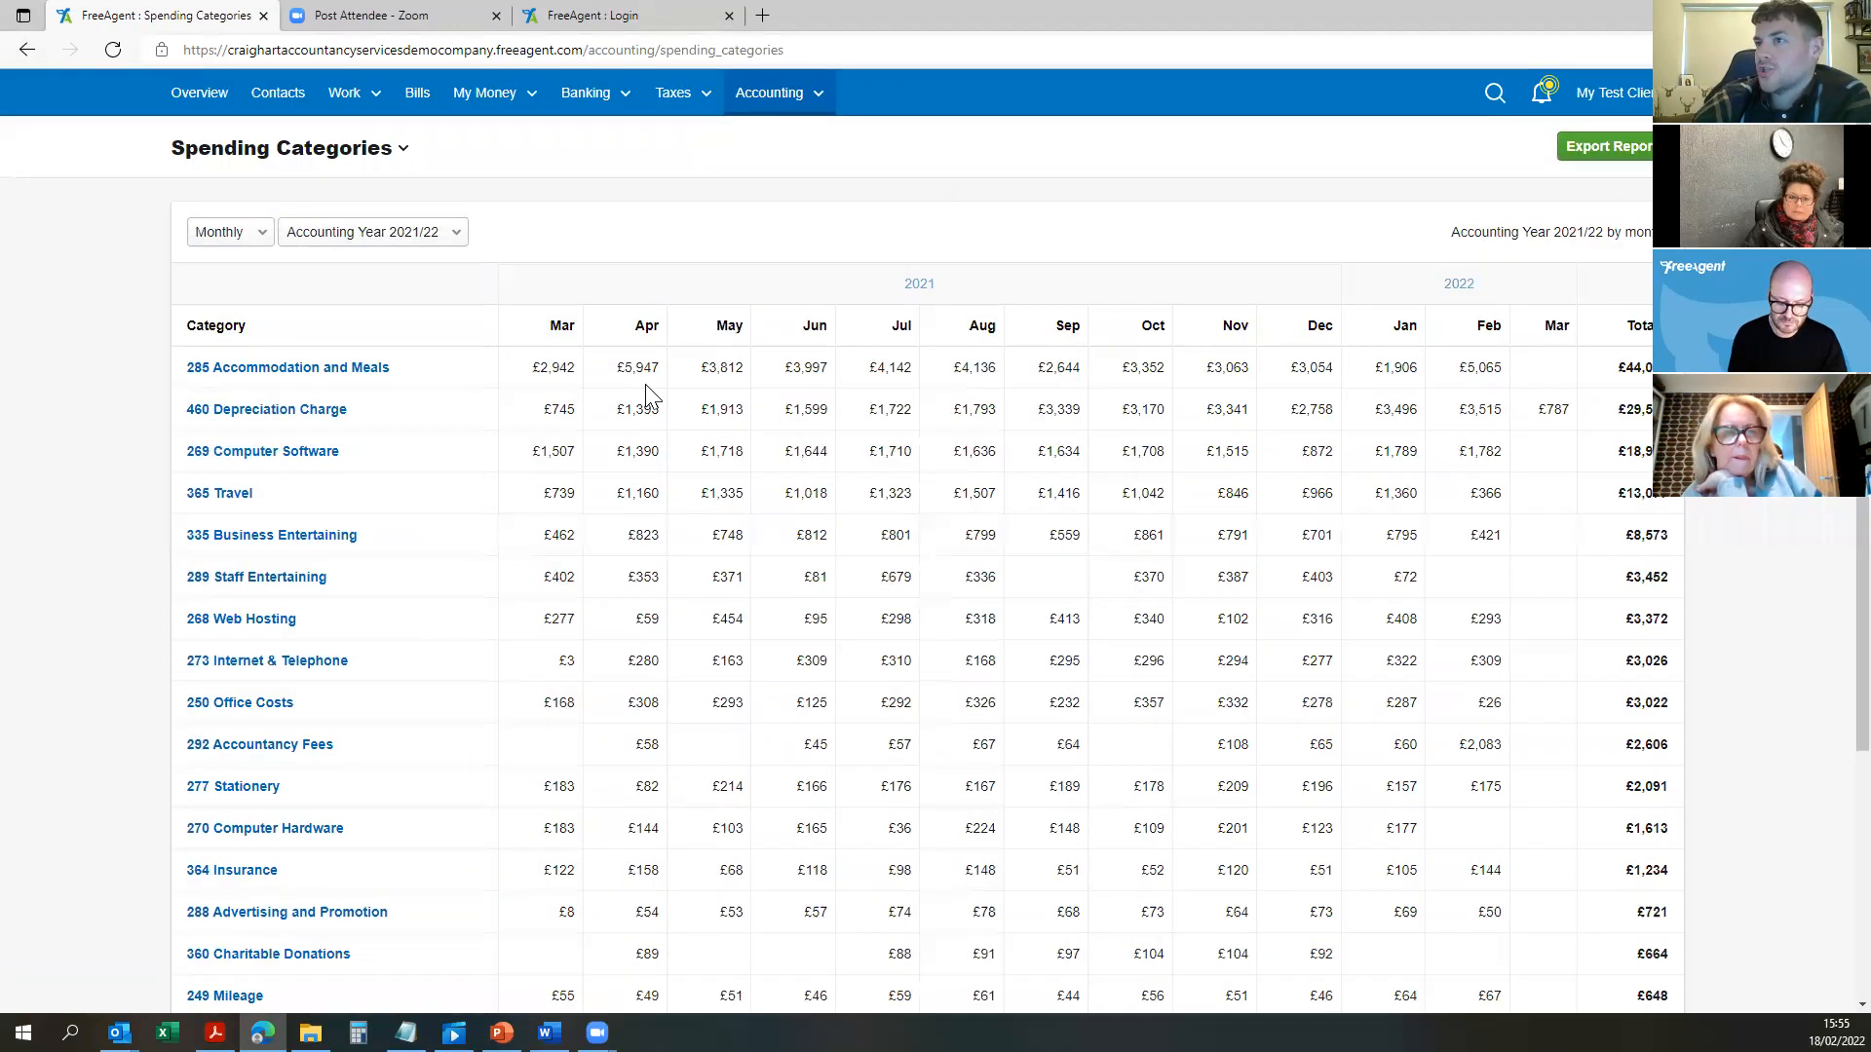
left_click(286, 377)
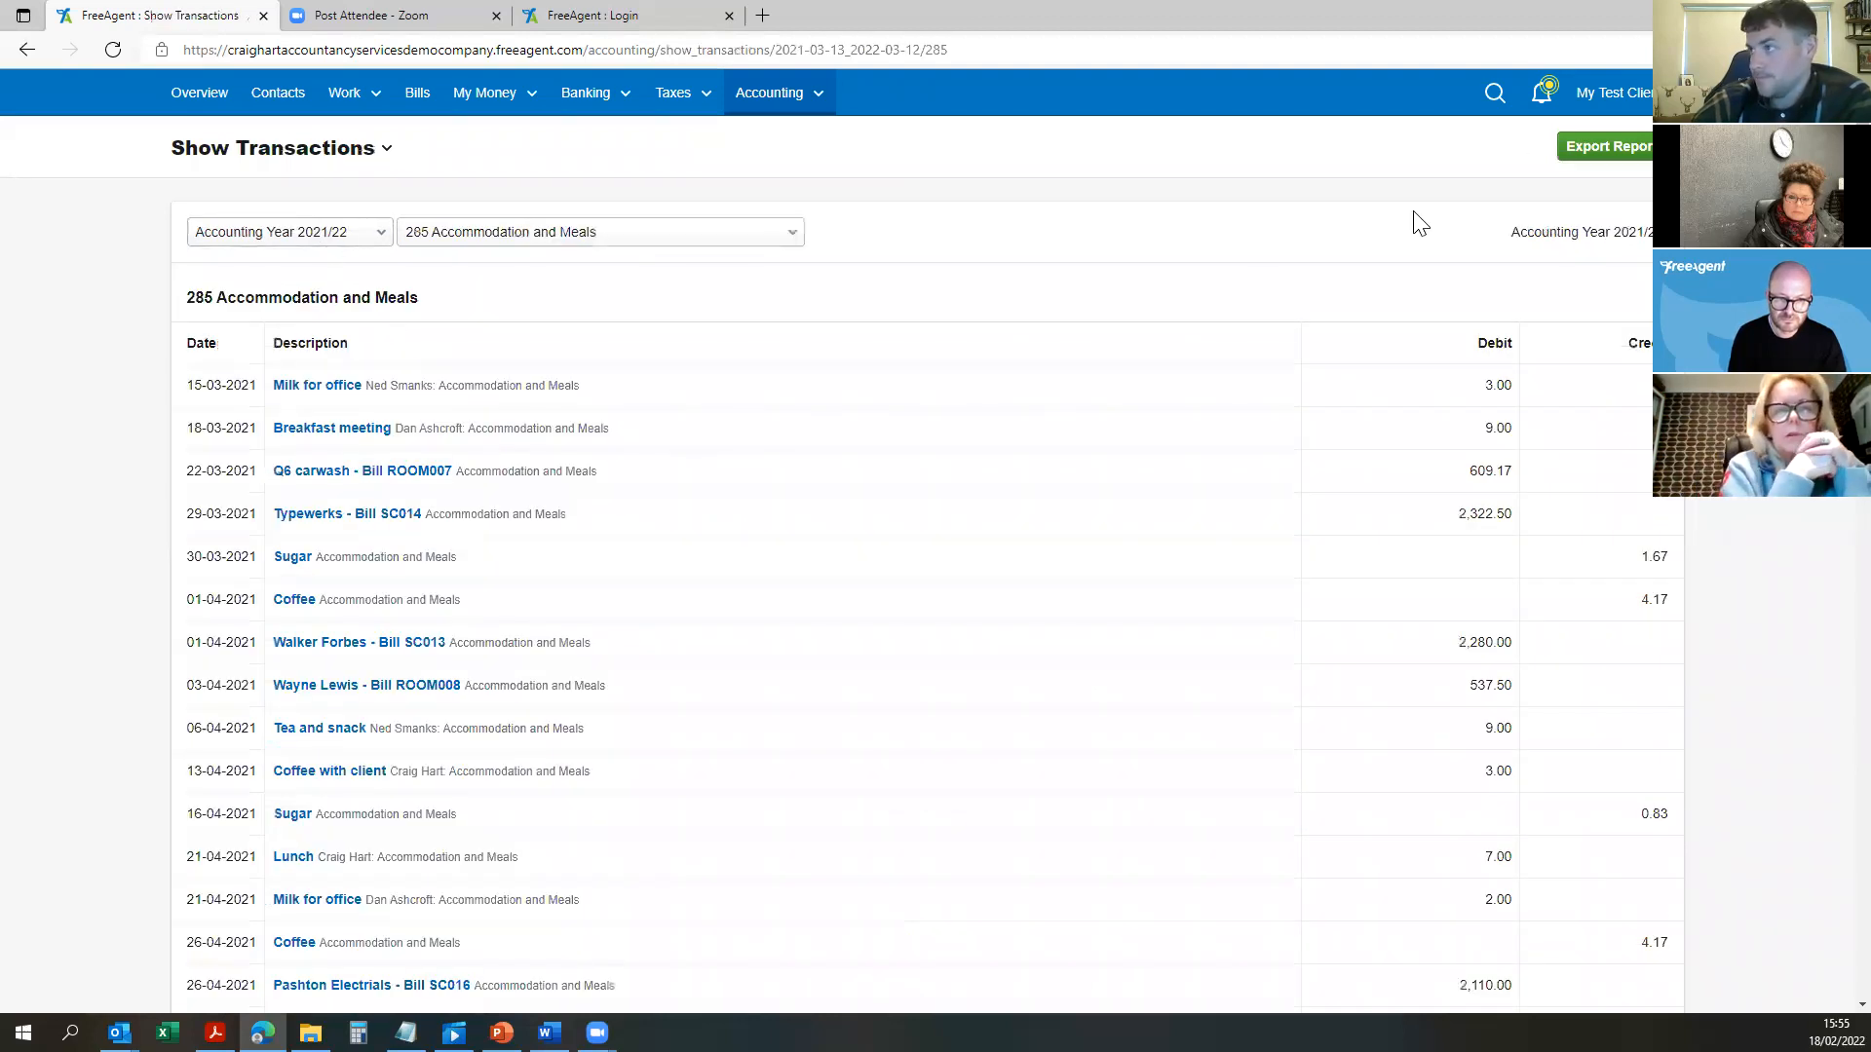
left_click(25, 49)
left_click(26, 50)
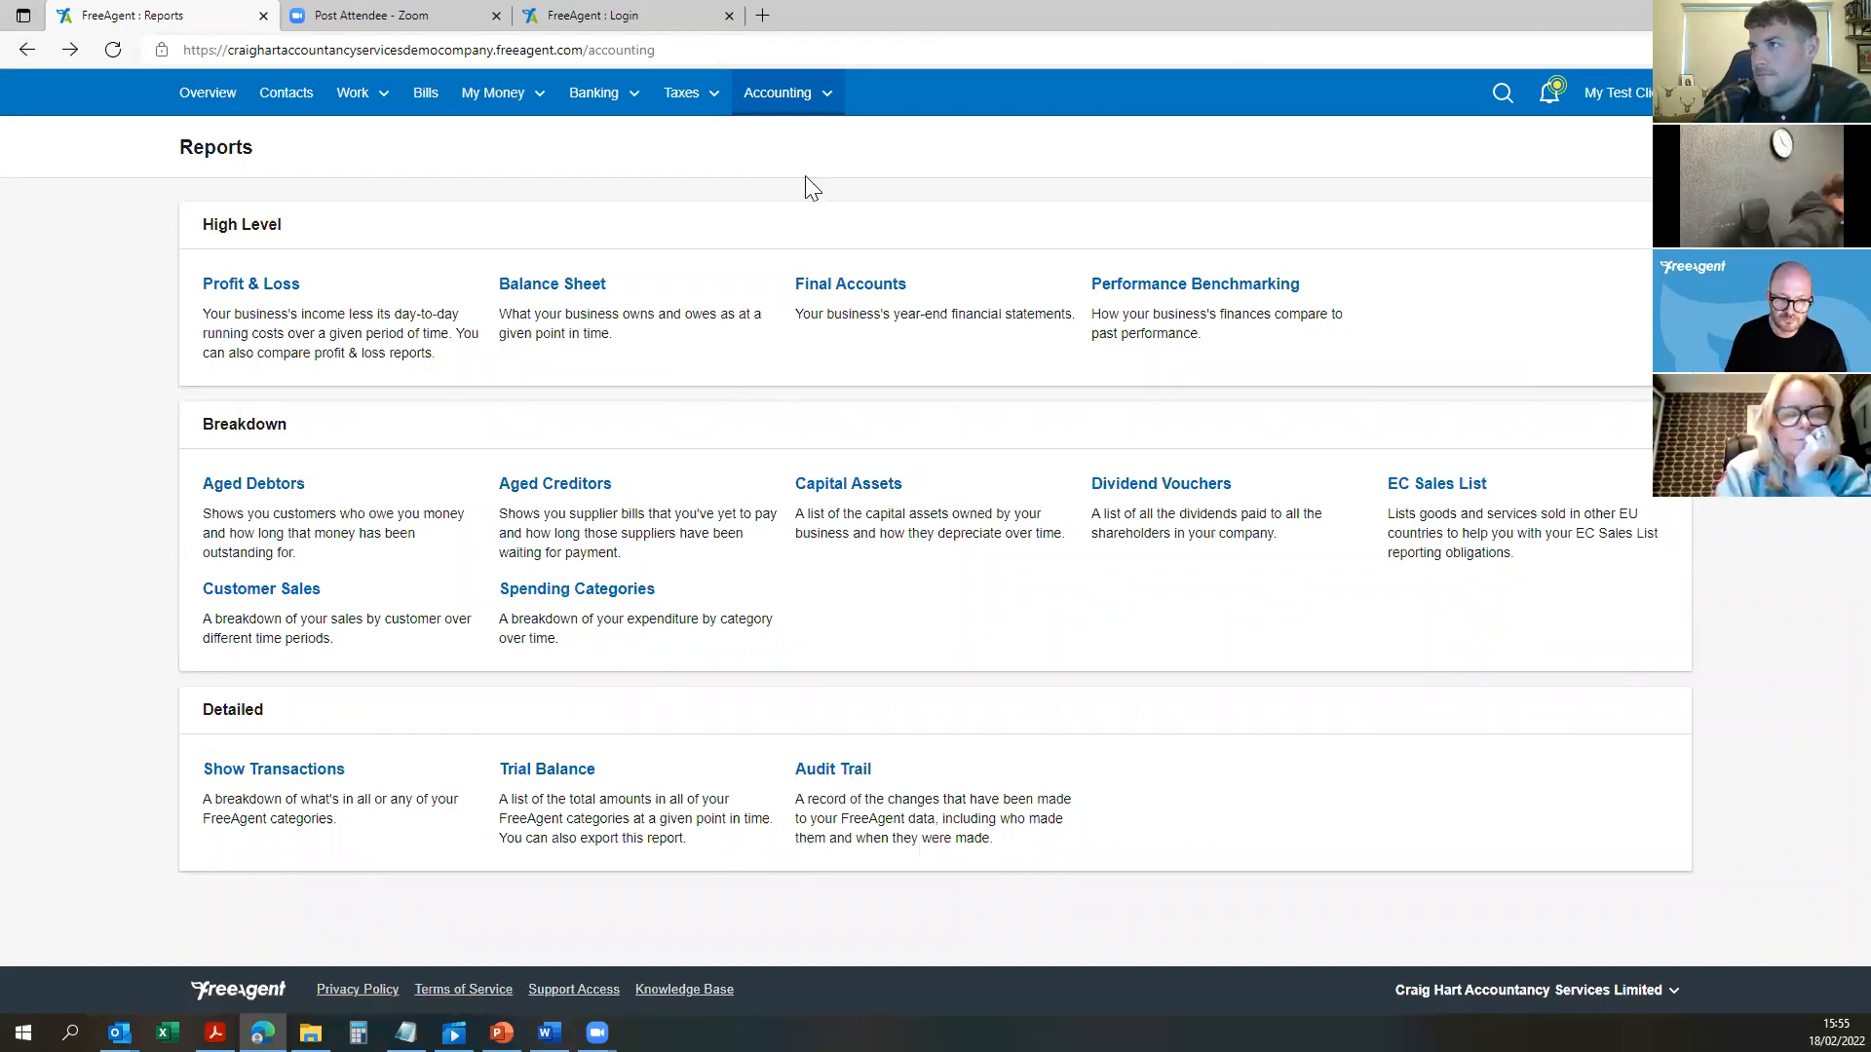
Step: Open the company Settings page from the My Test Client menu
left_click_drag(1349, 285, 1451, 230)
mouse_move(1597, 94)
left_click(1559, 171)
scroll(740, 726, "down", 2)
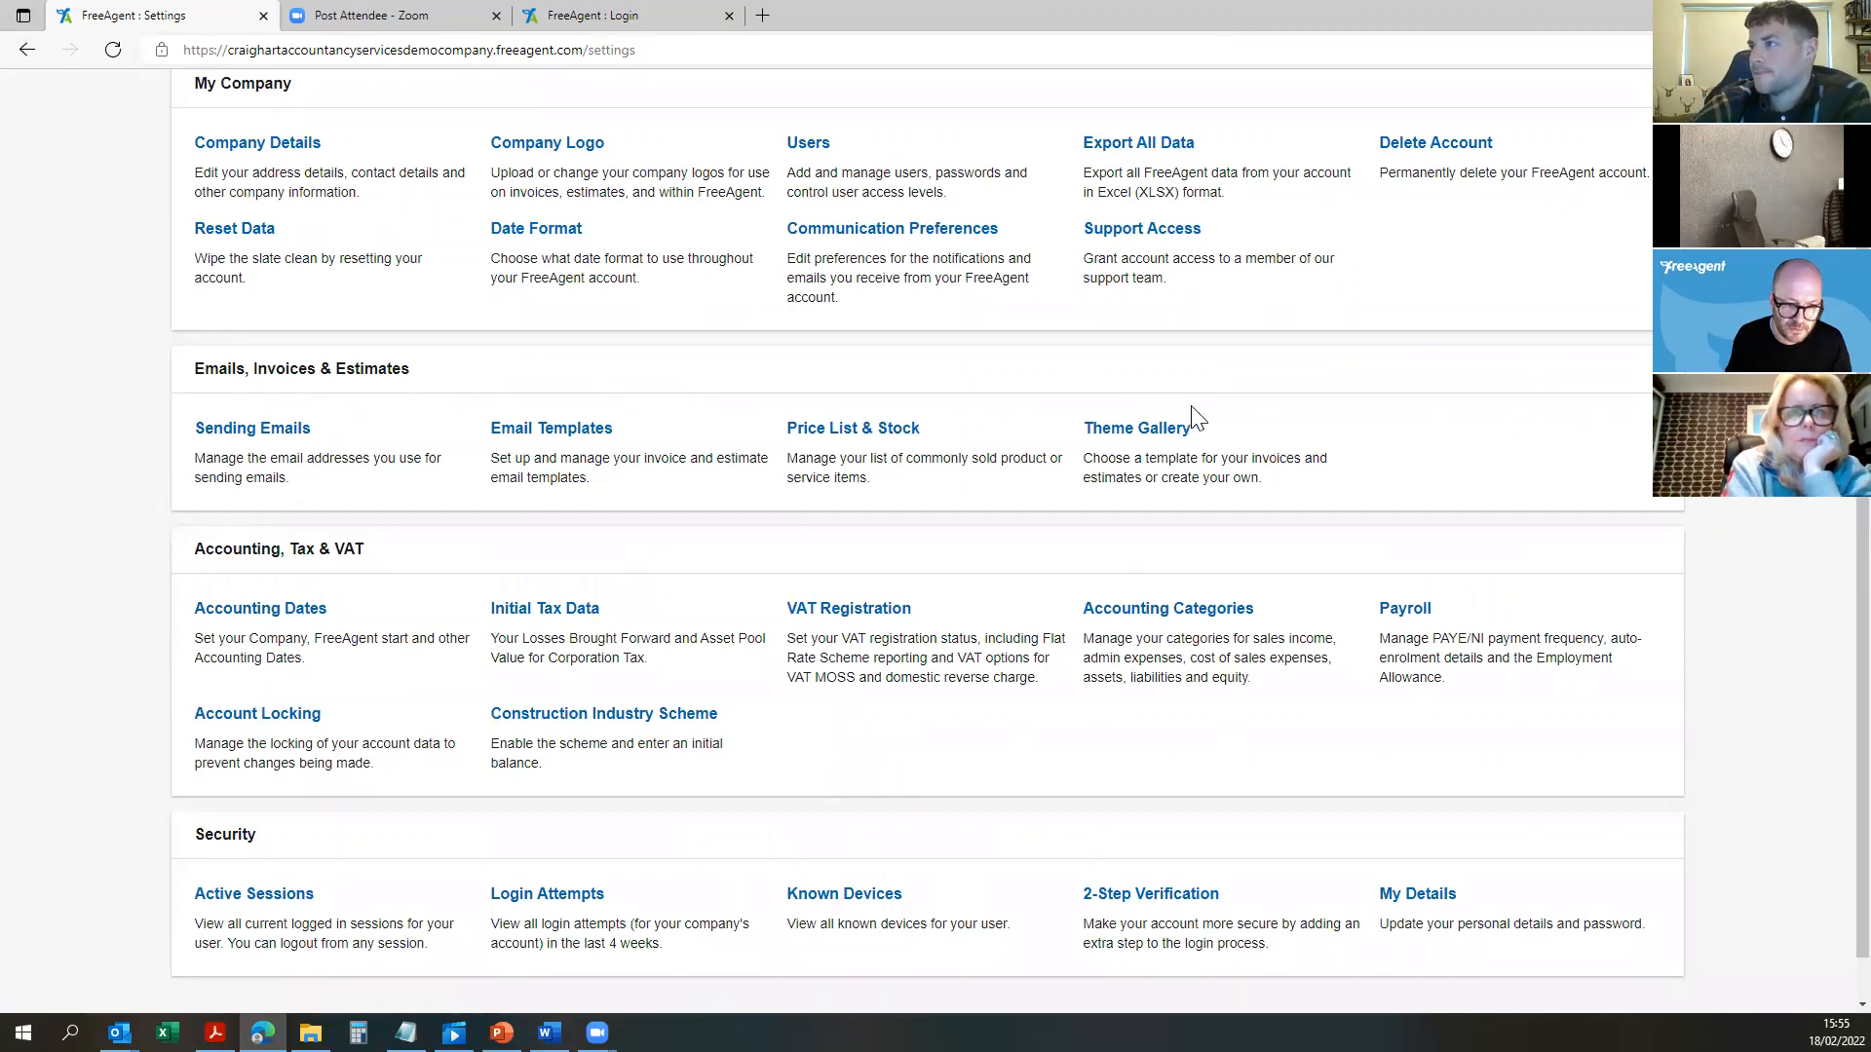
Step: Show the Admin Expenses tab of the Accounting Categories settings
left_click(1180, 614)
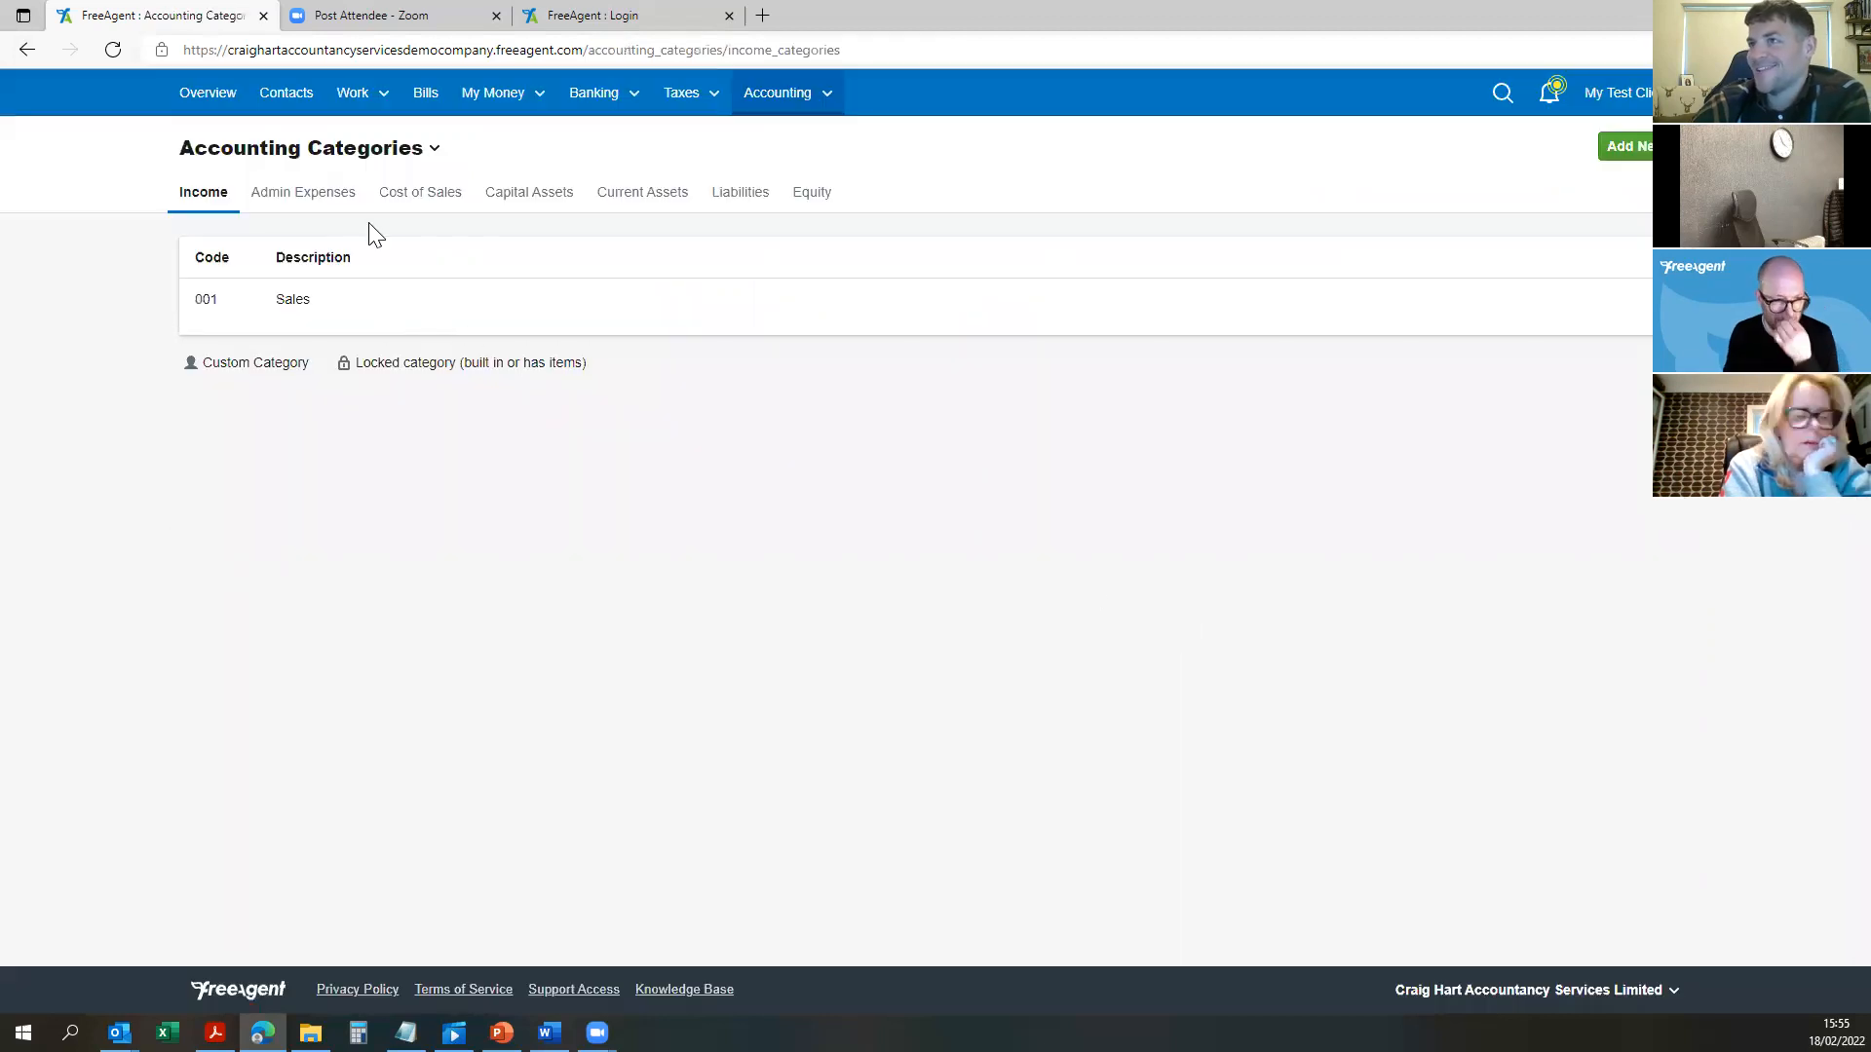
left_click(309, 197)
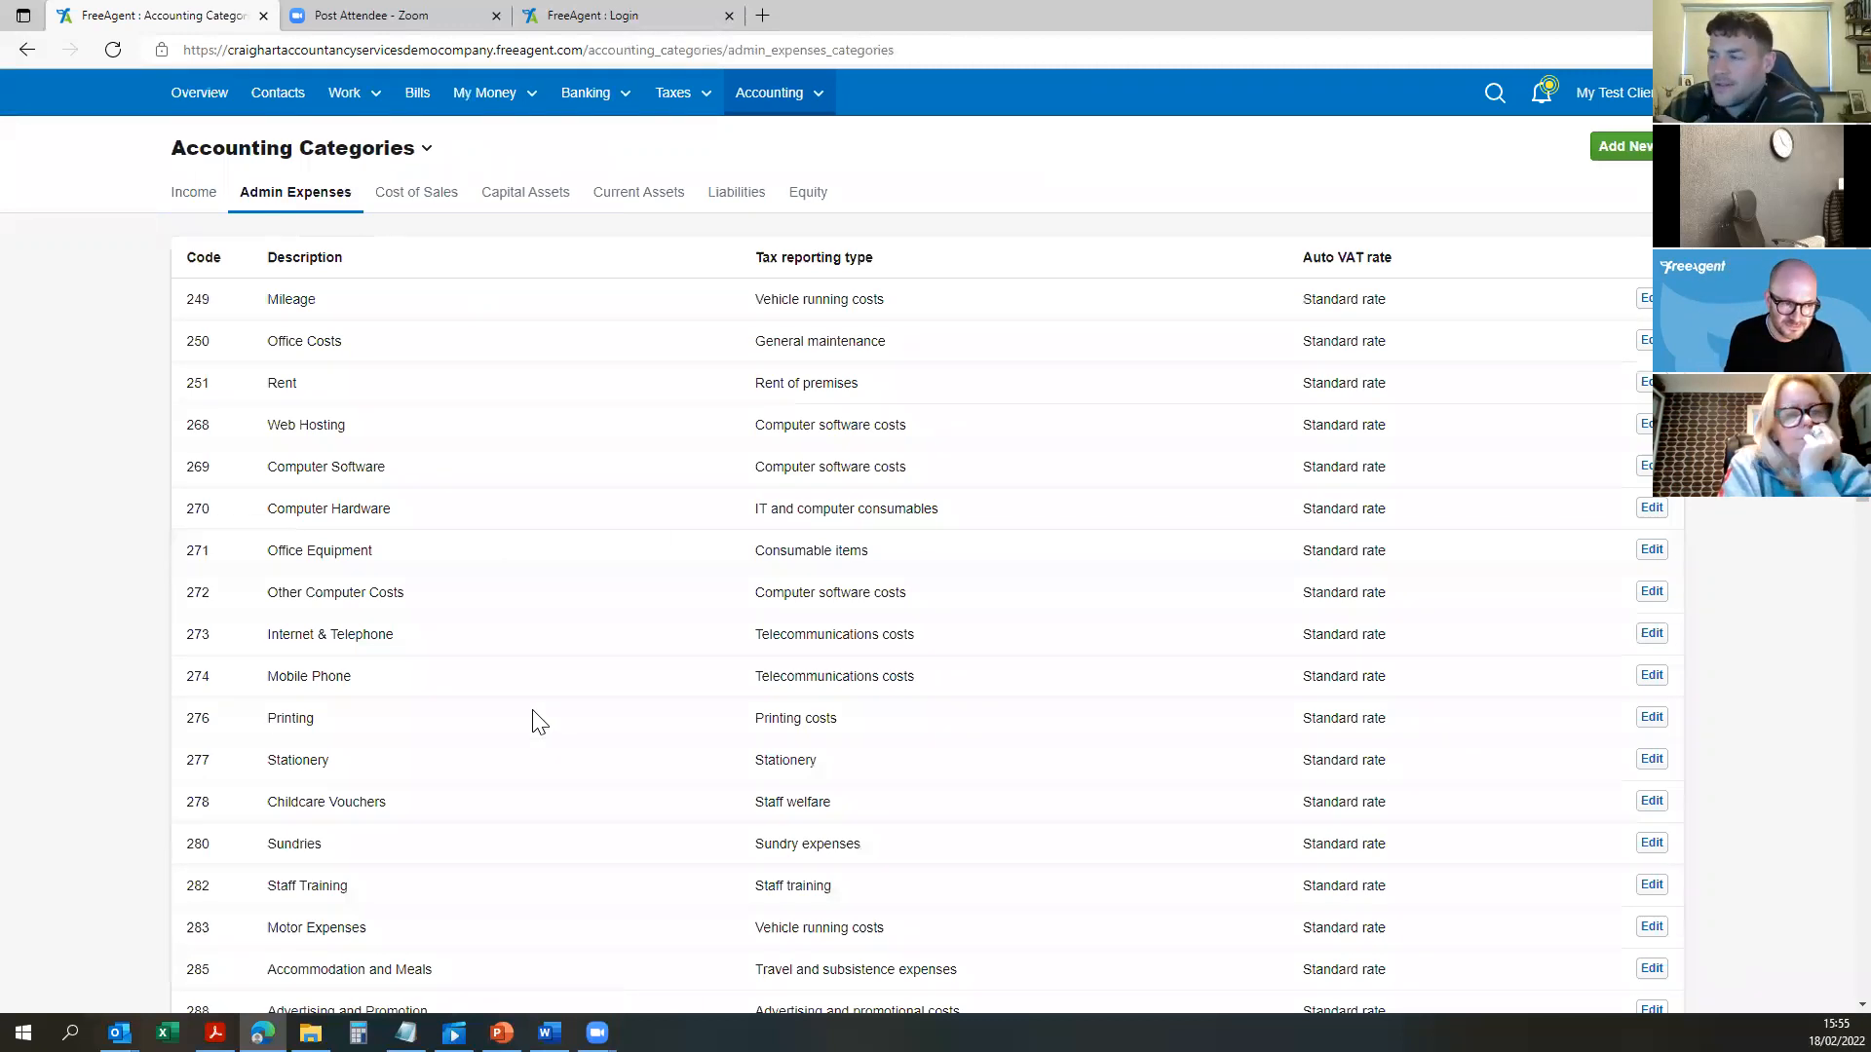
scroll(1069, 646, "down", 3)
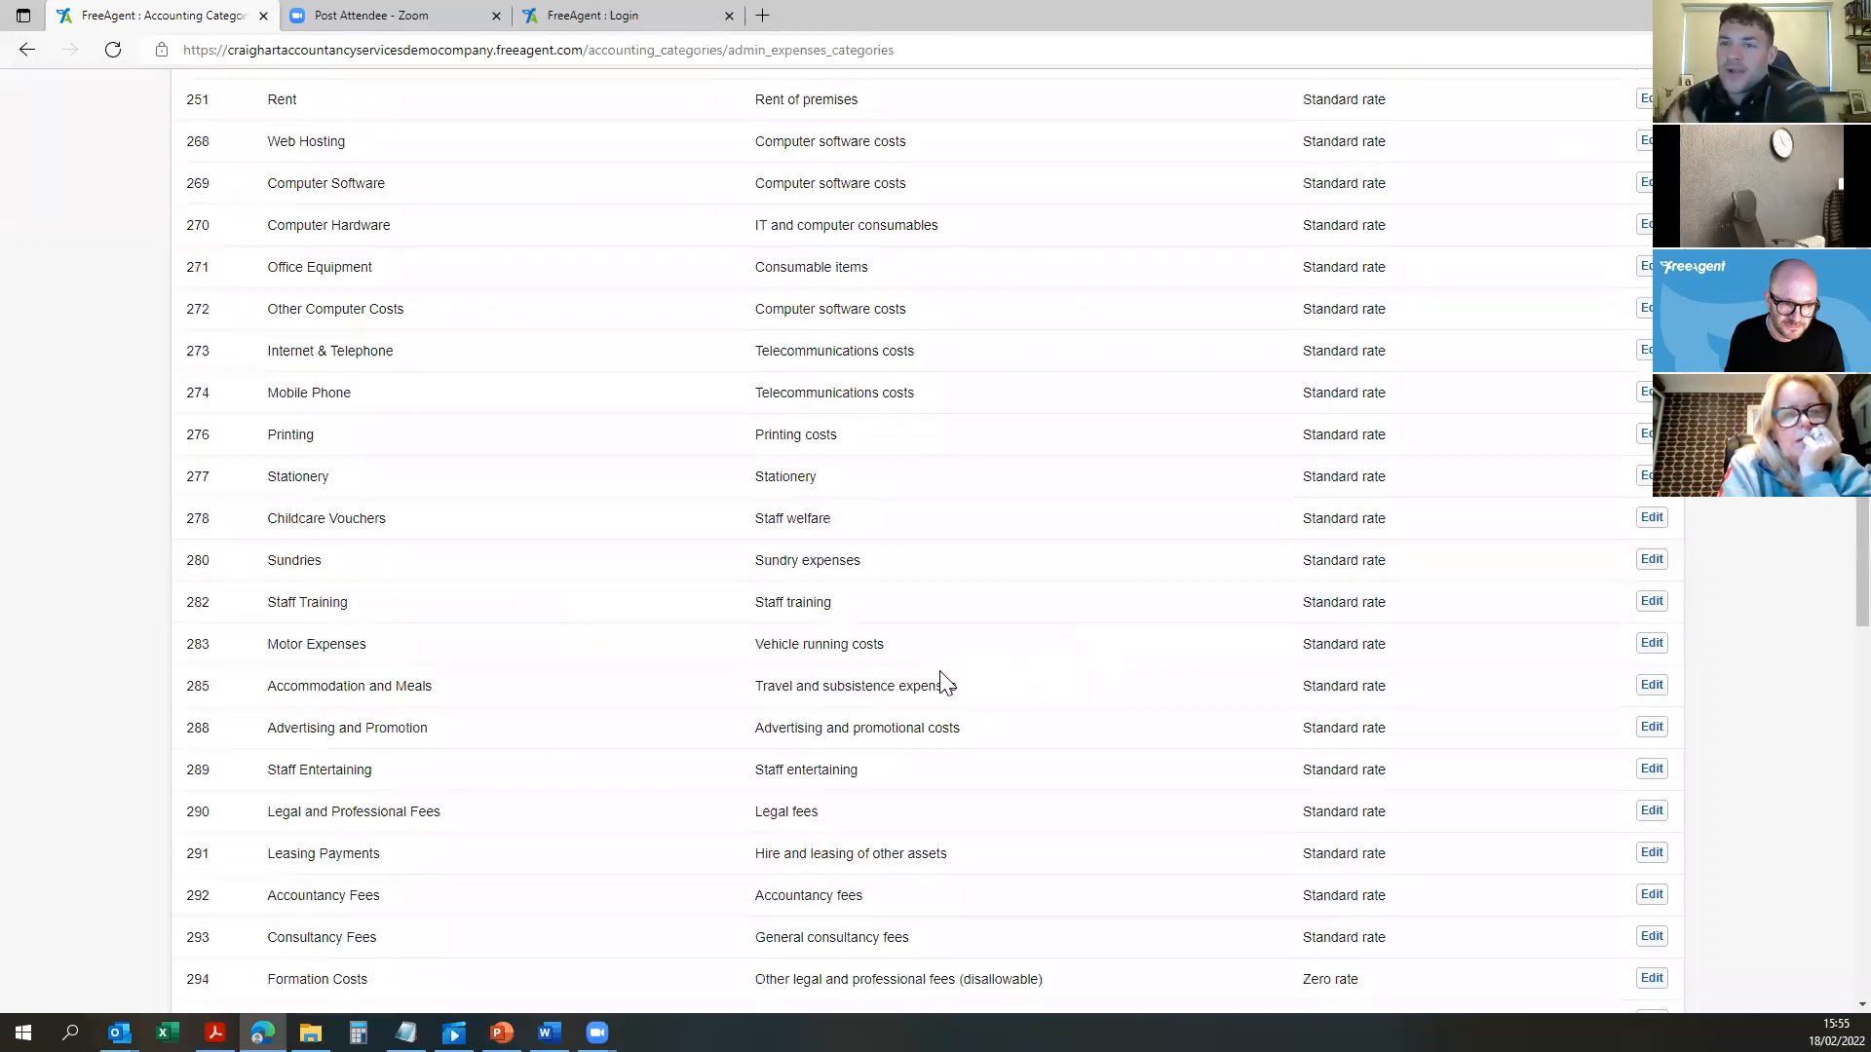
Step: Inspect the 282 Staff Training category's fields and cancel without changes
left_click(1653, 603)
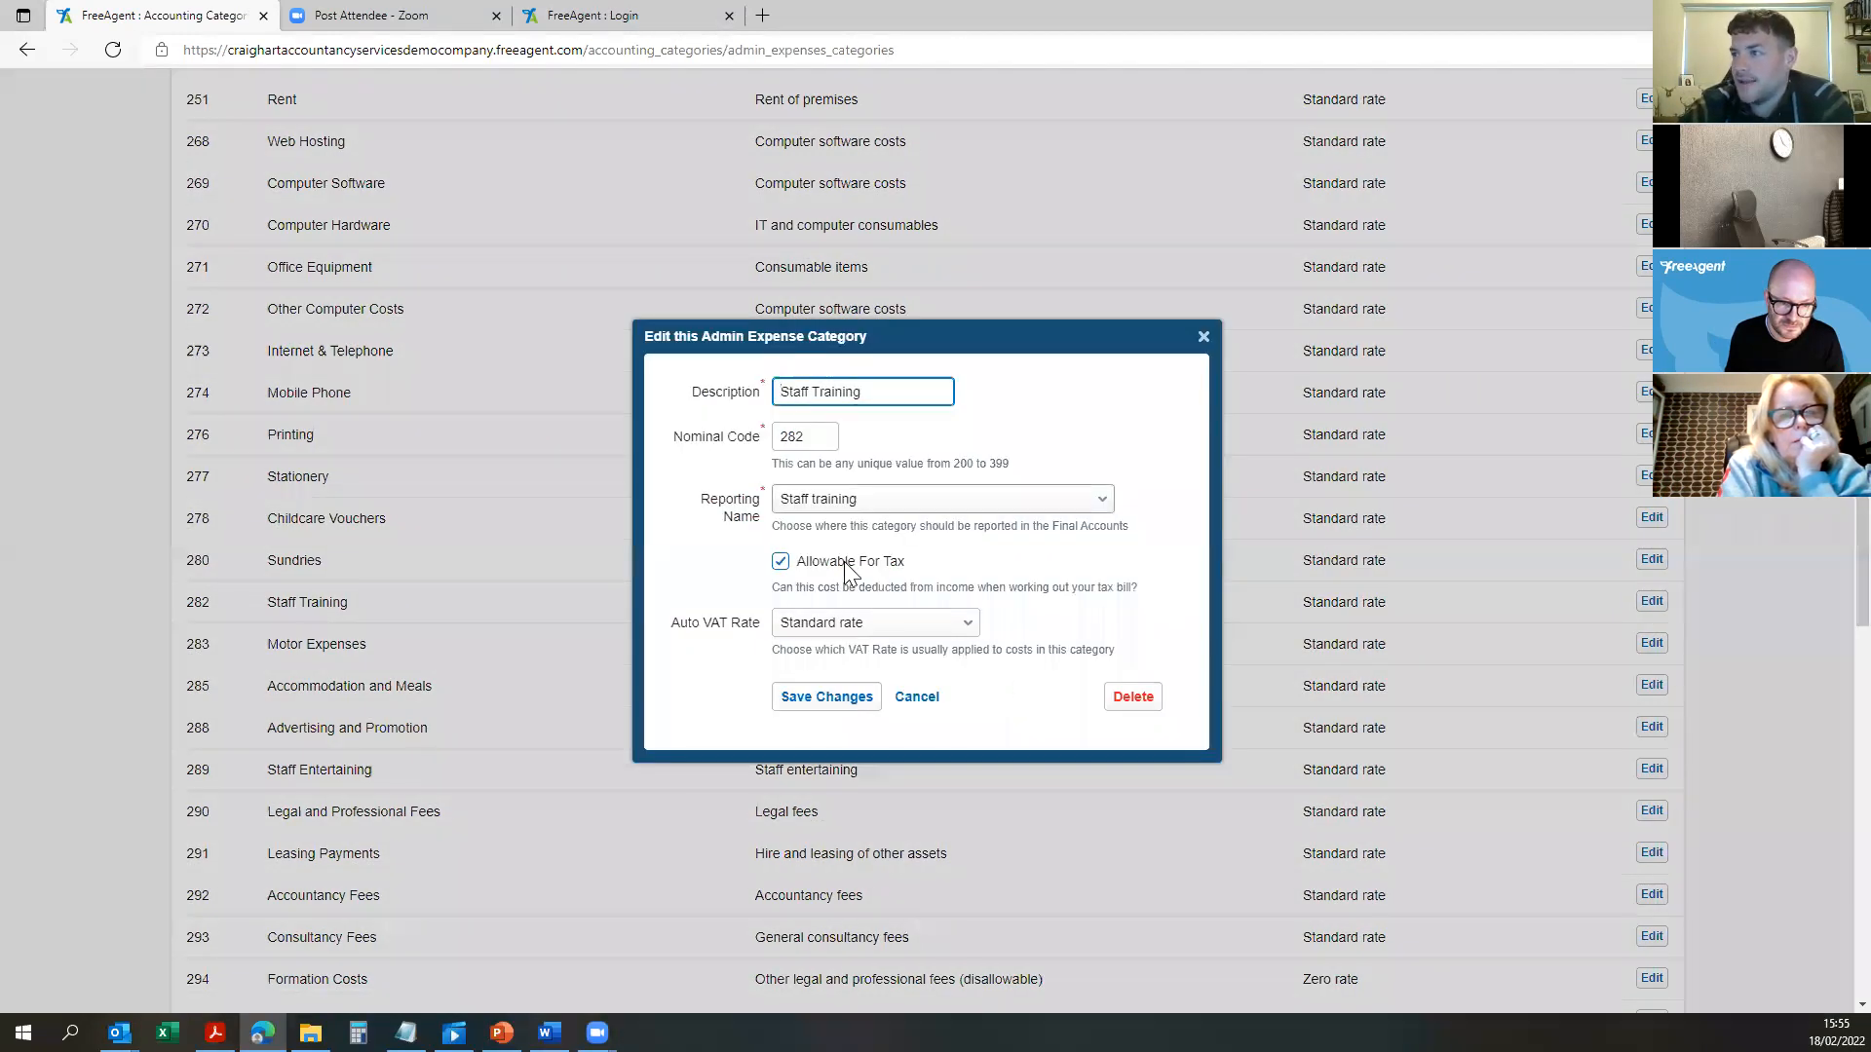
left_click_drag(862, 392, 740, 399)
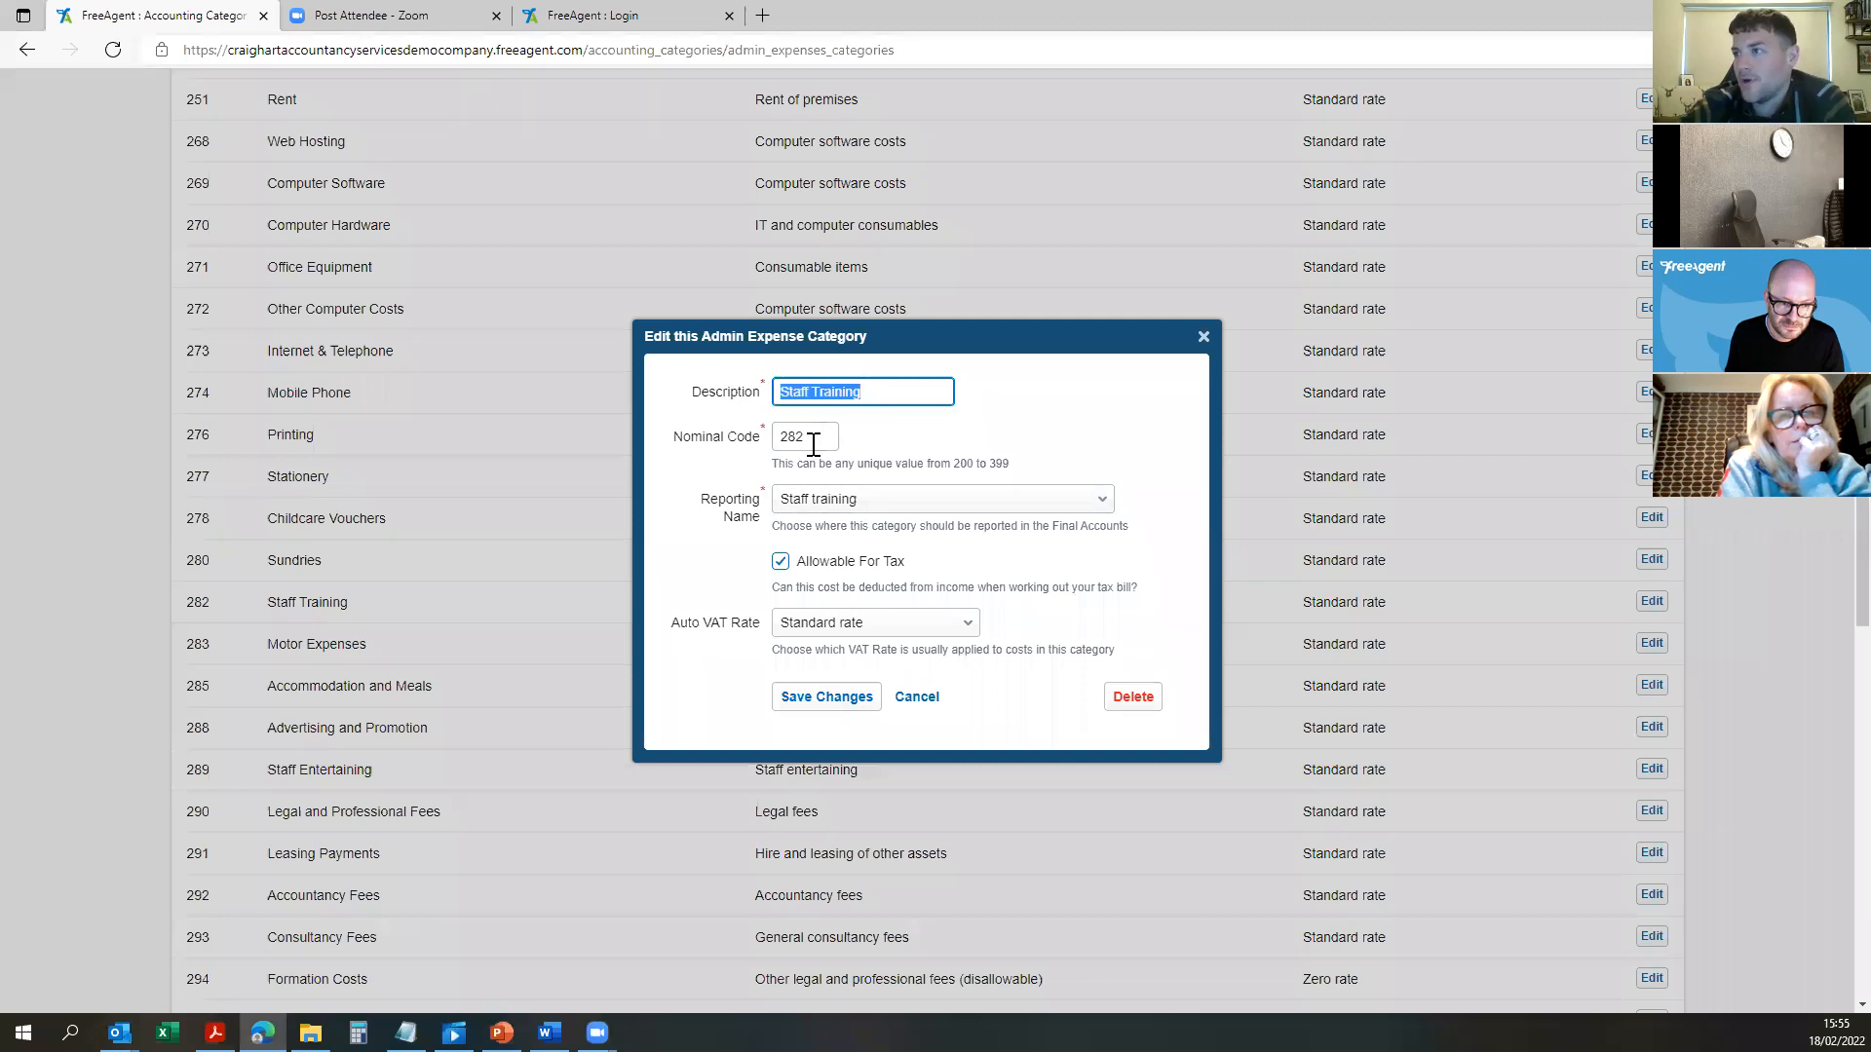
left_click(857, 497)
left_click(1060, 471)
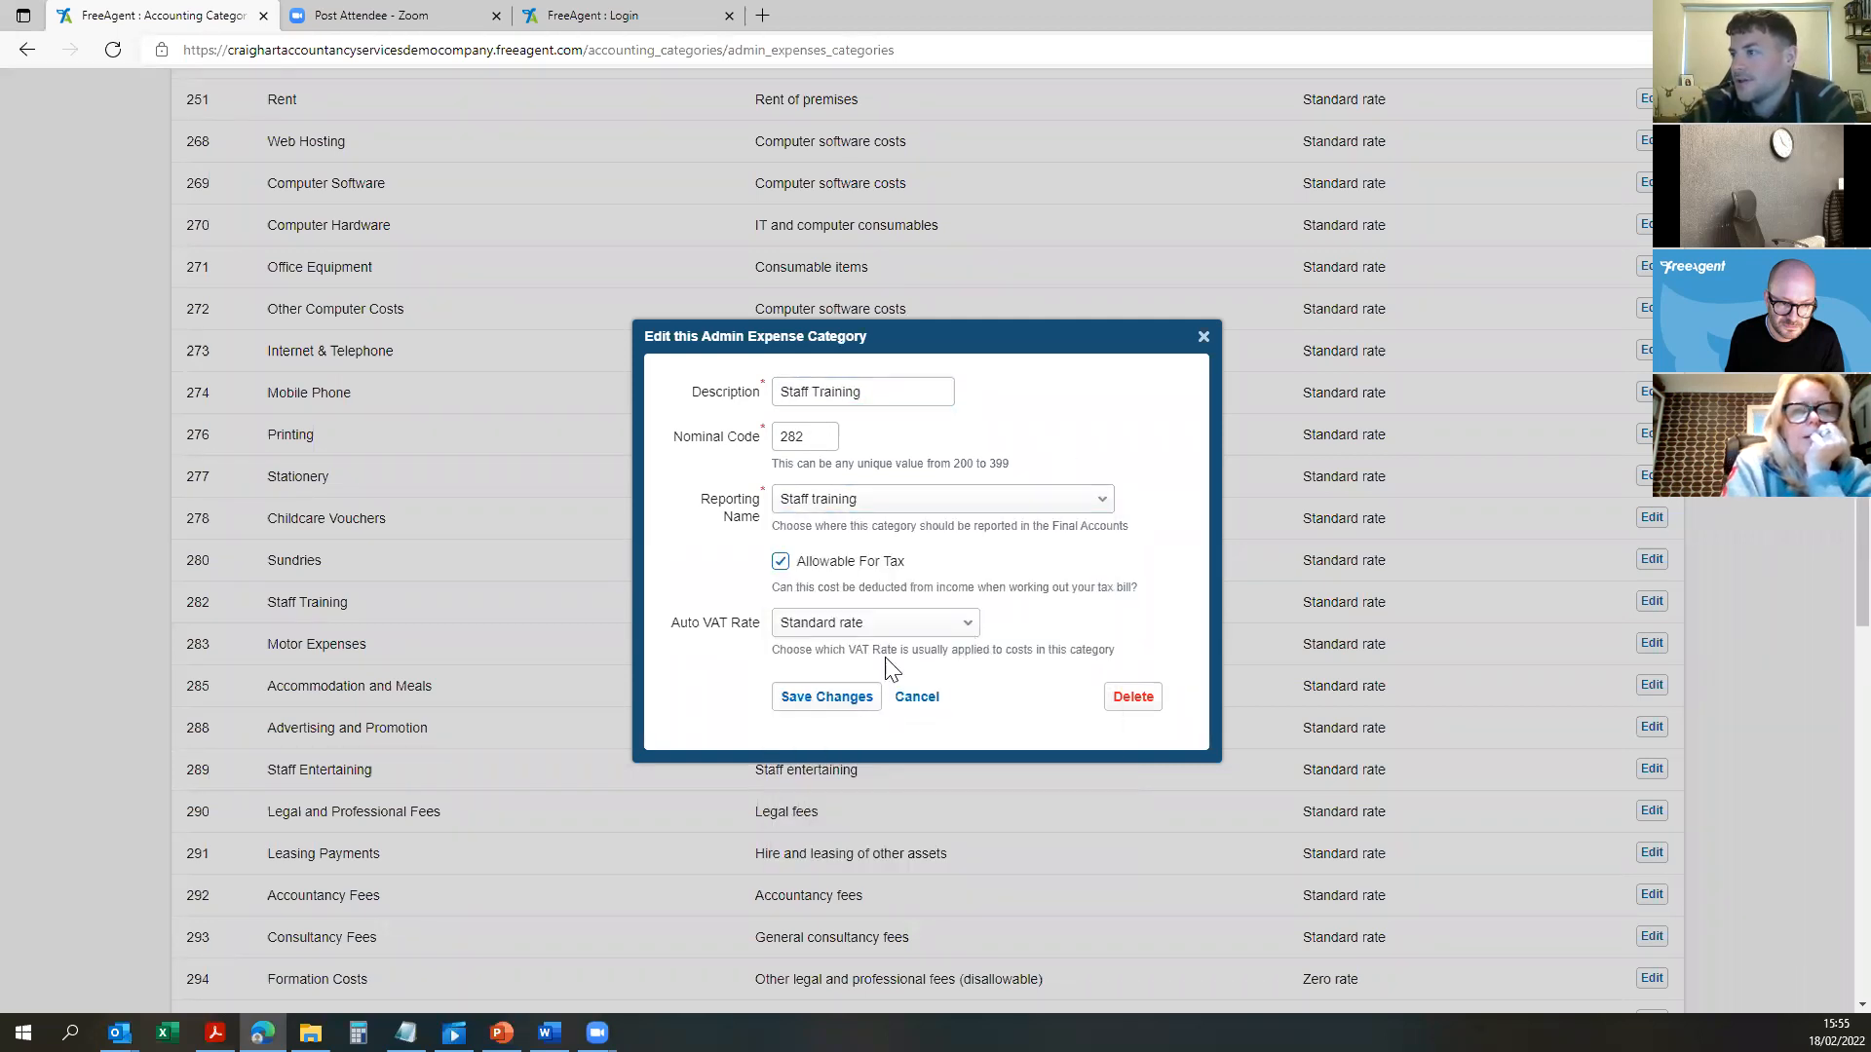
left_click(915, 694)
scroll(812, 289, "up", 3)
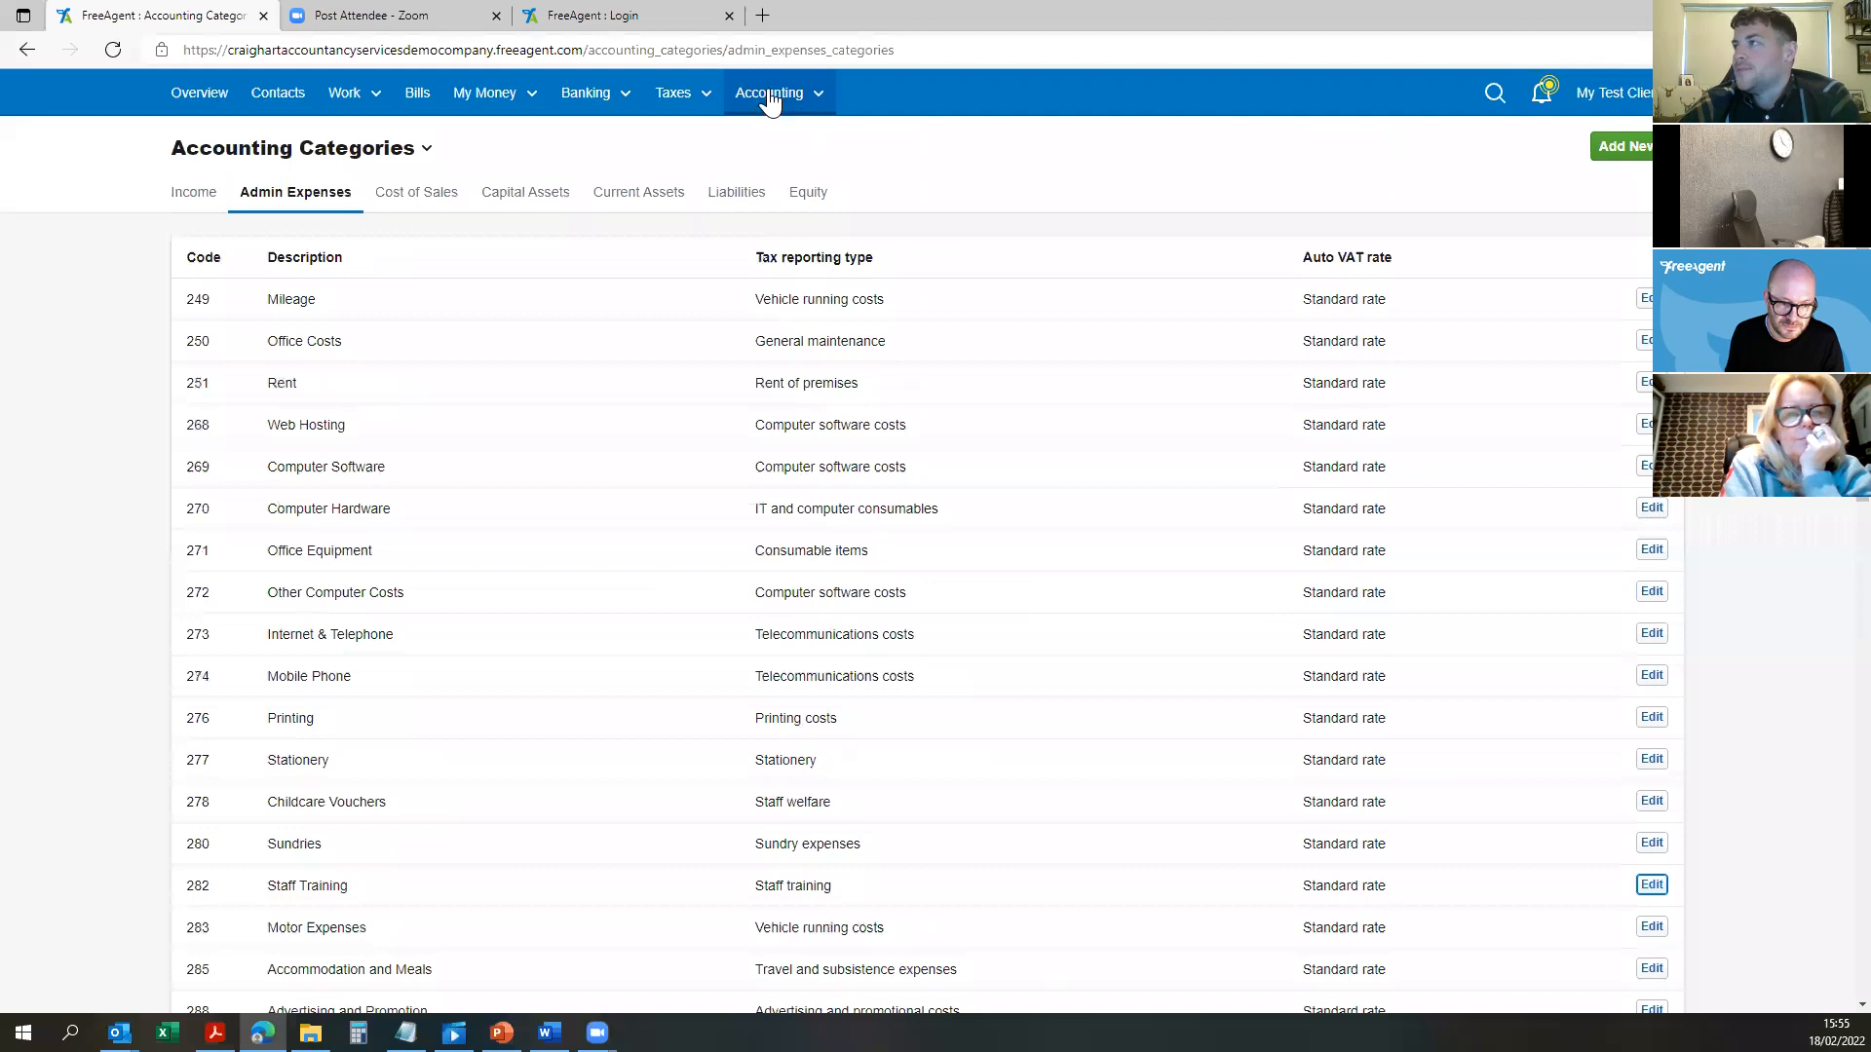
left_click(1530, 93)
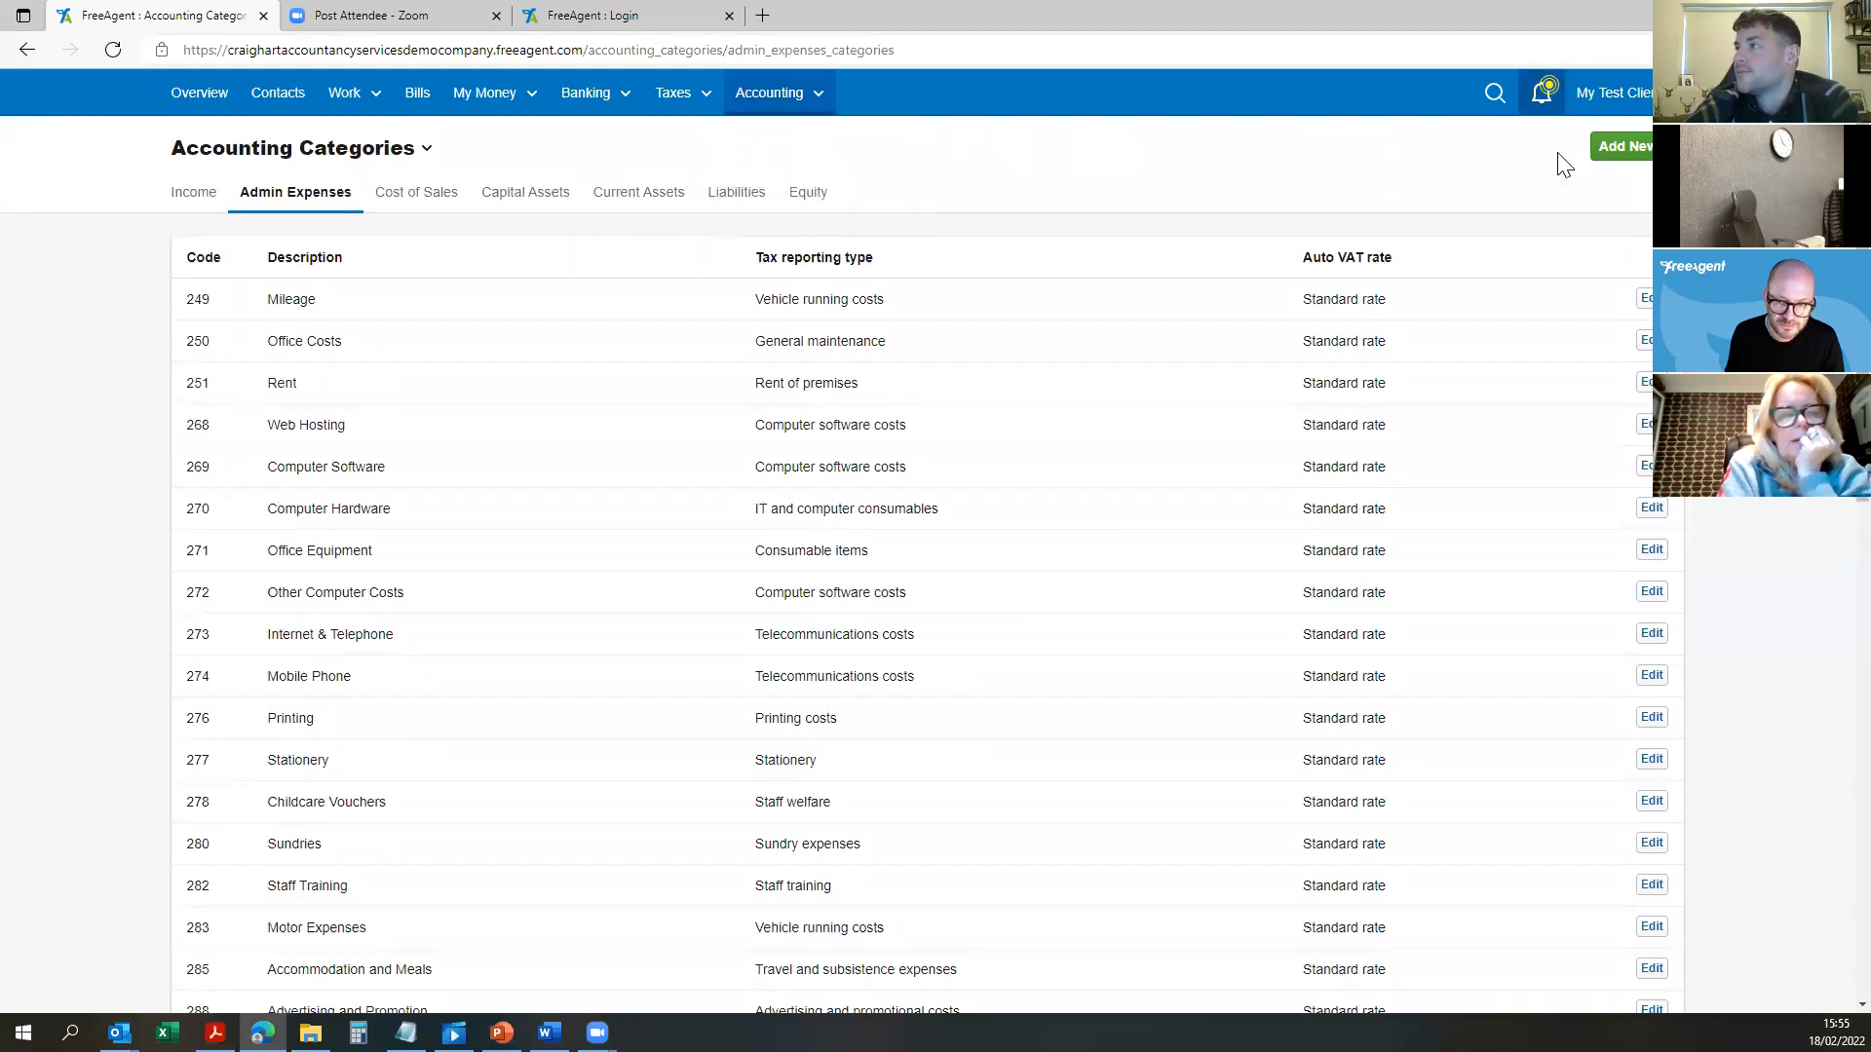
Step: Review the Business Current Account, Business Loan and Petty Cash to-dos, then open the 22 overdue invoices
left_click(1545, 95)
left_click(1547, 97)
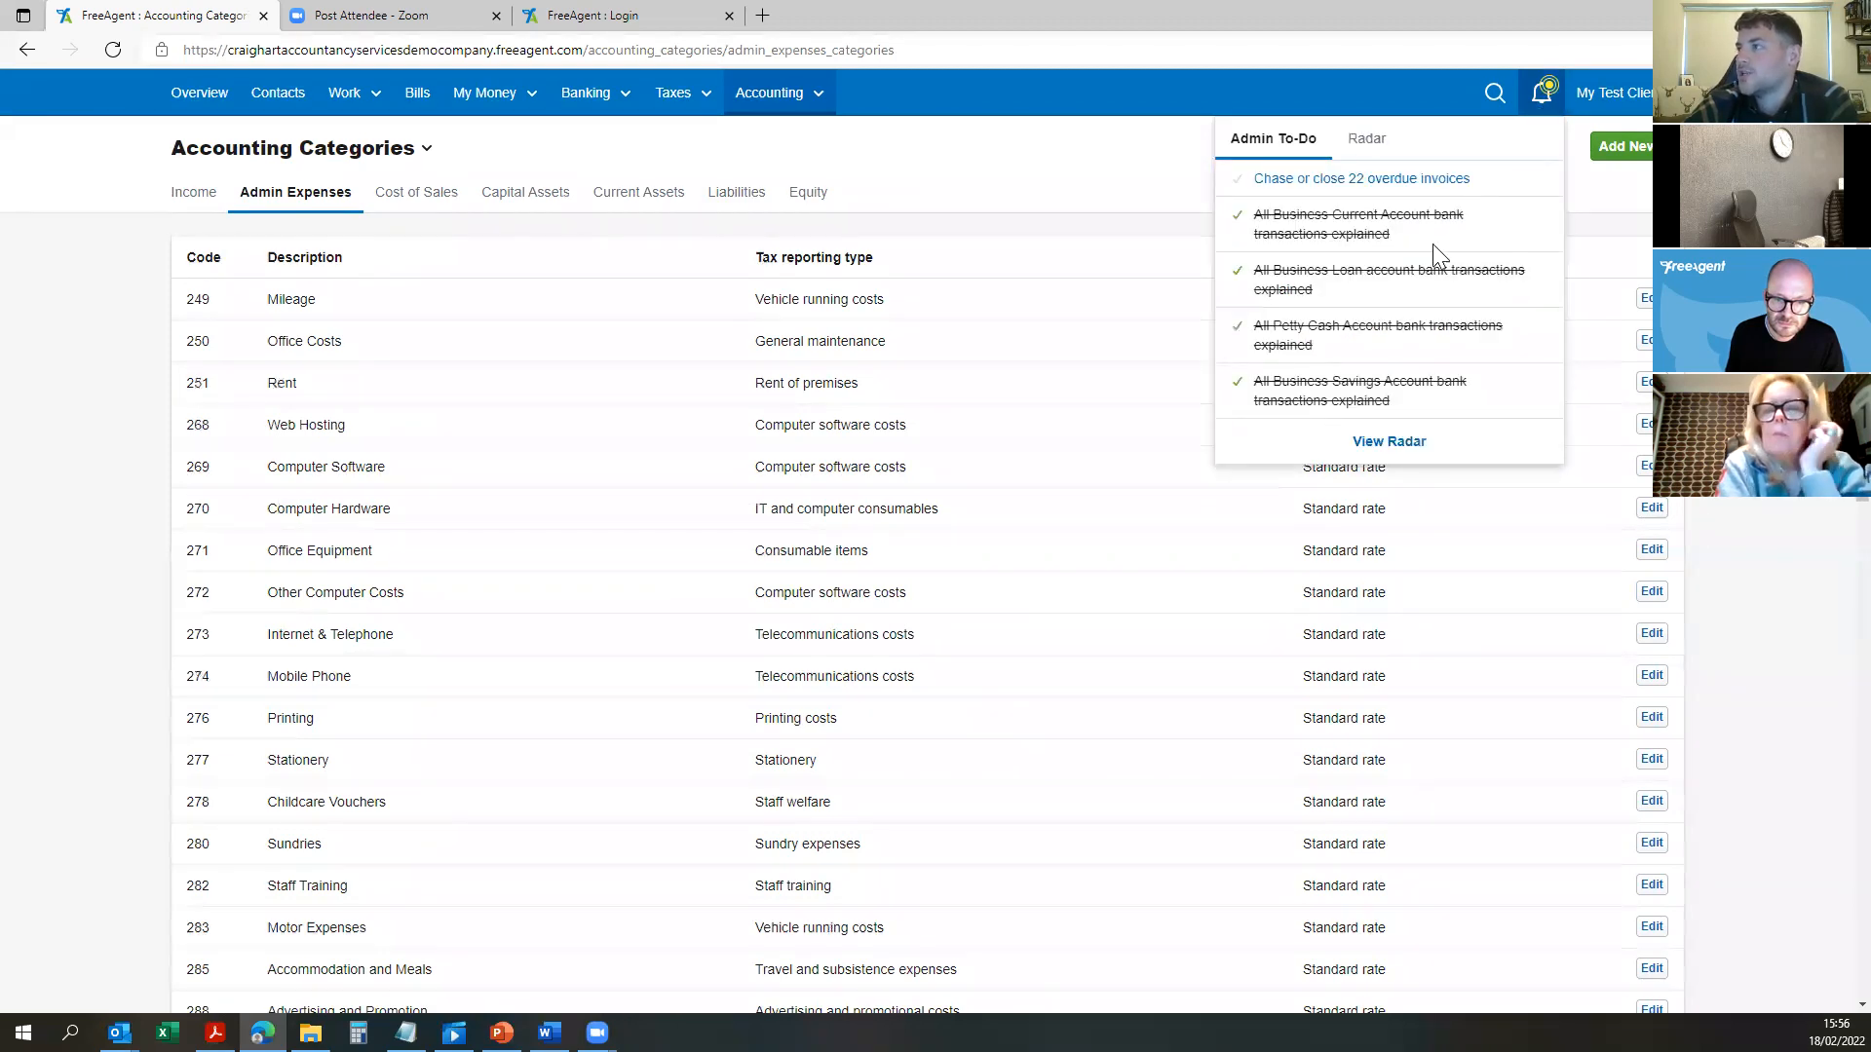
left_click_drag(1340, 356, 1236, 336)
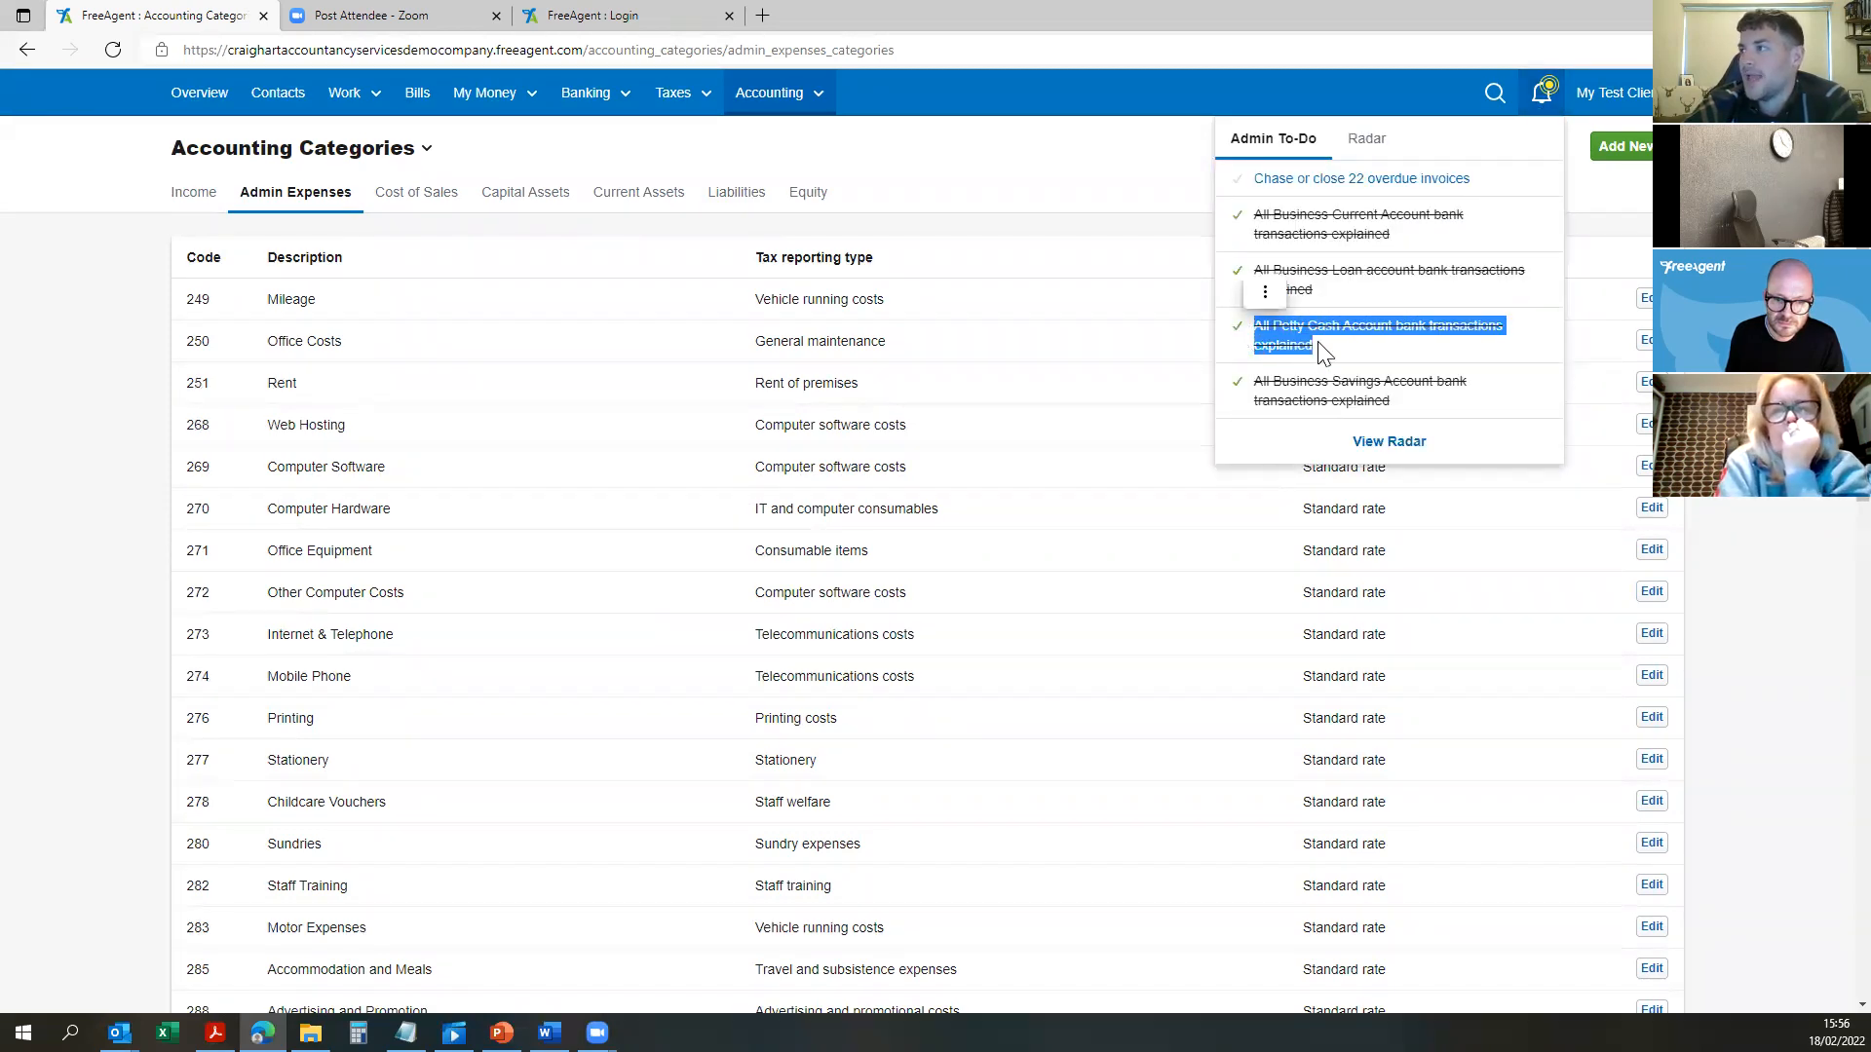
left_click(1335, 365)
left_click_drag(1345, 292, 1241, 267)
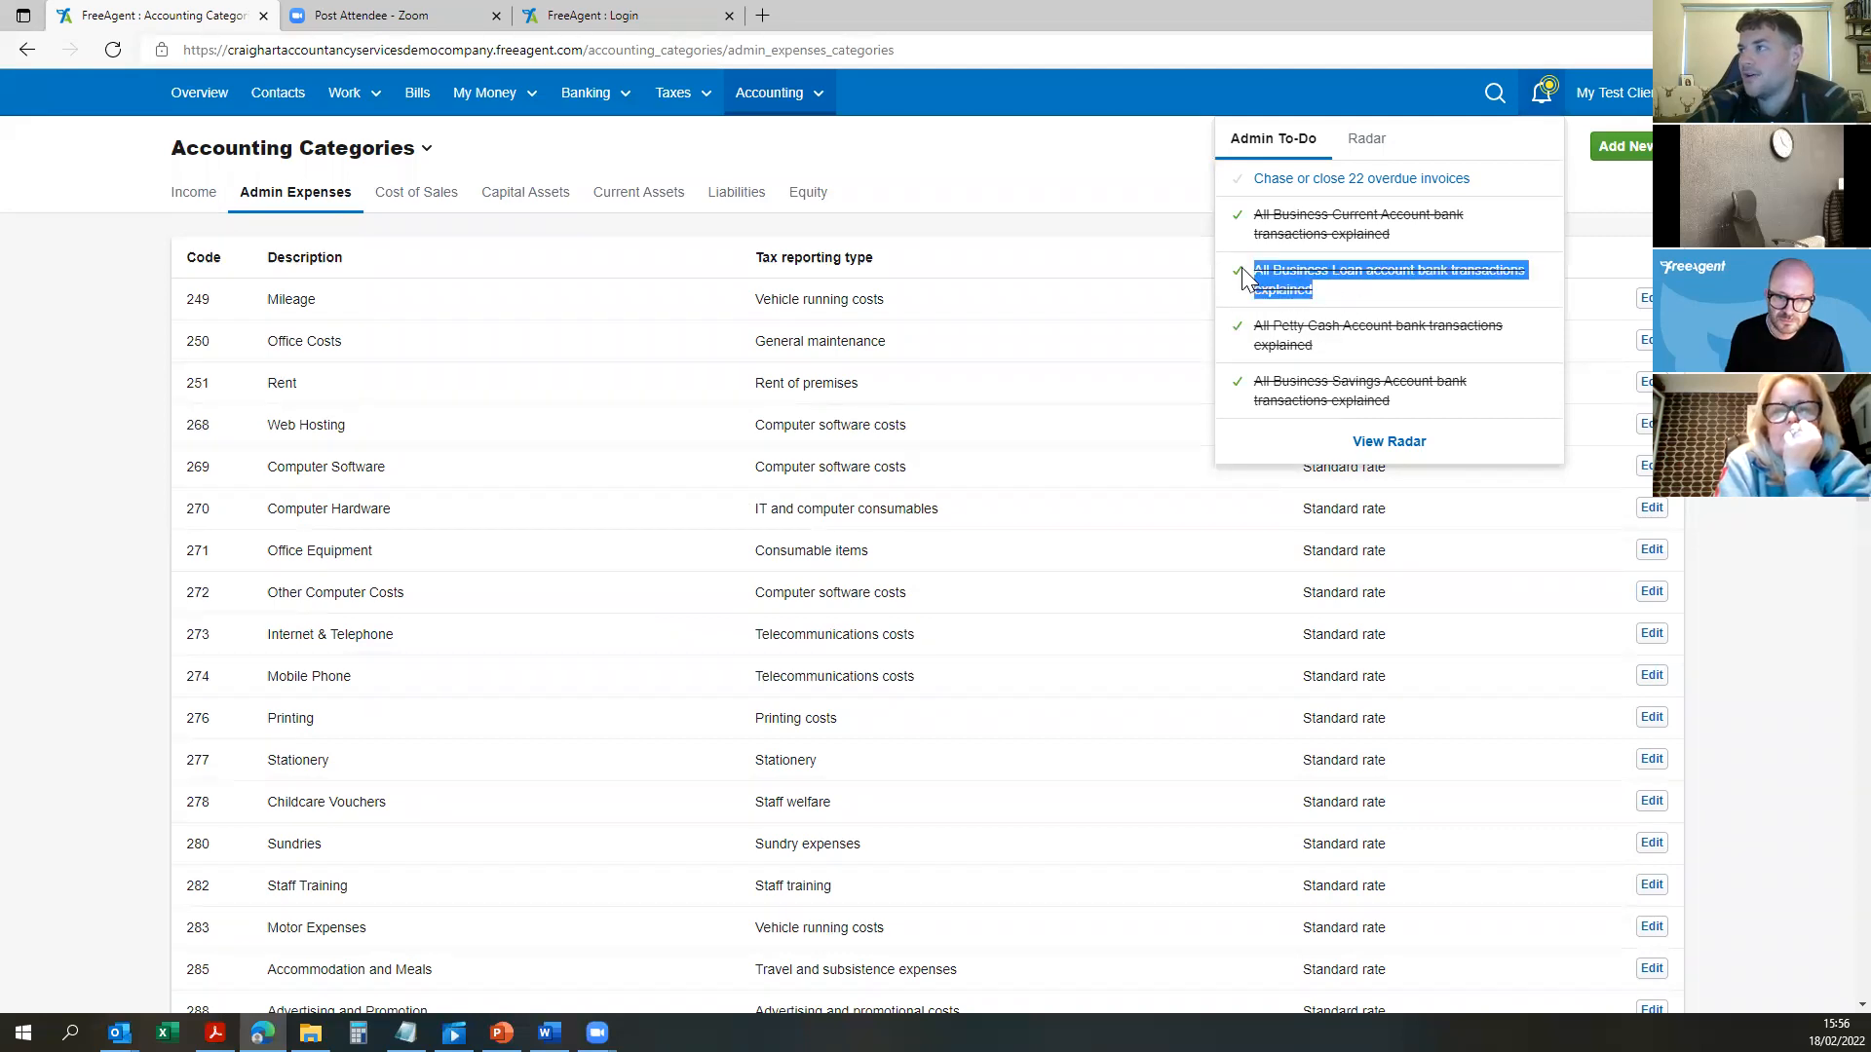
left_click(1241, 267)
left_click_drag(1392, 222, 1242, 220)
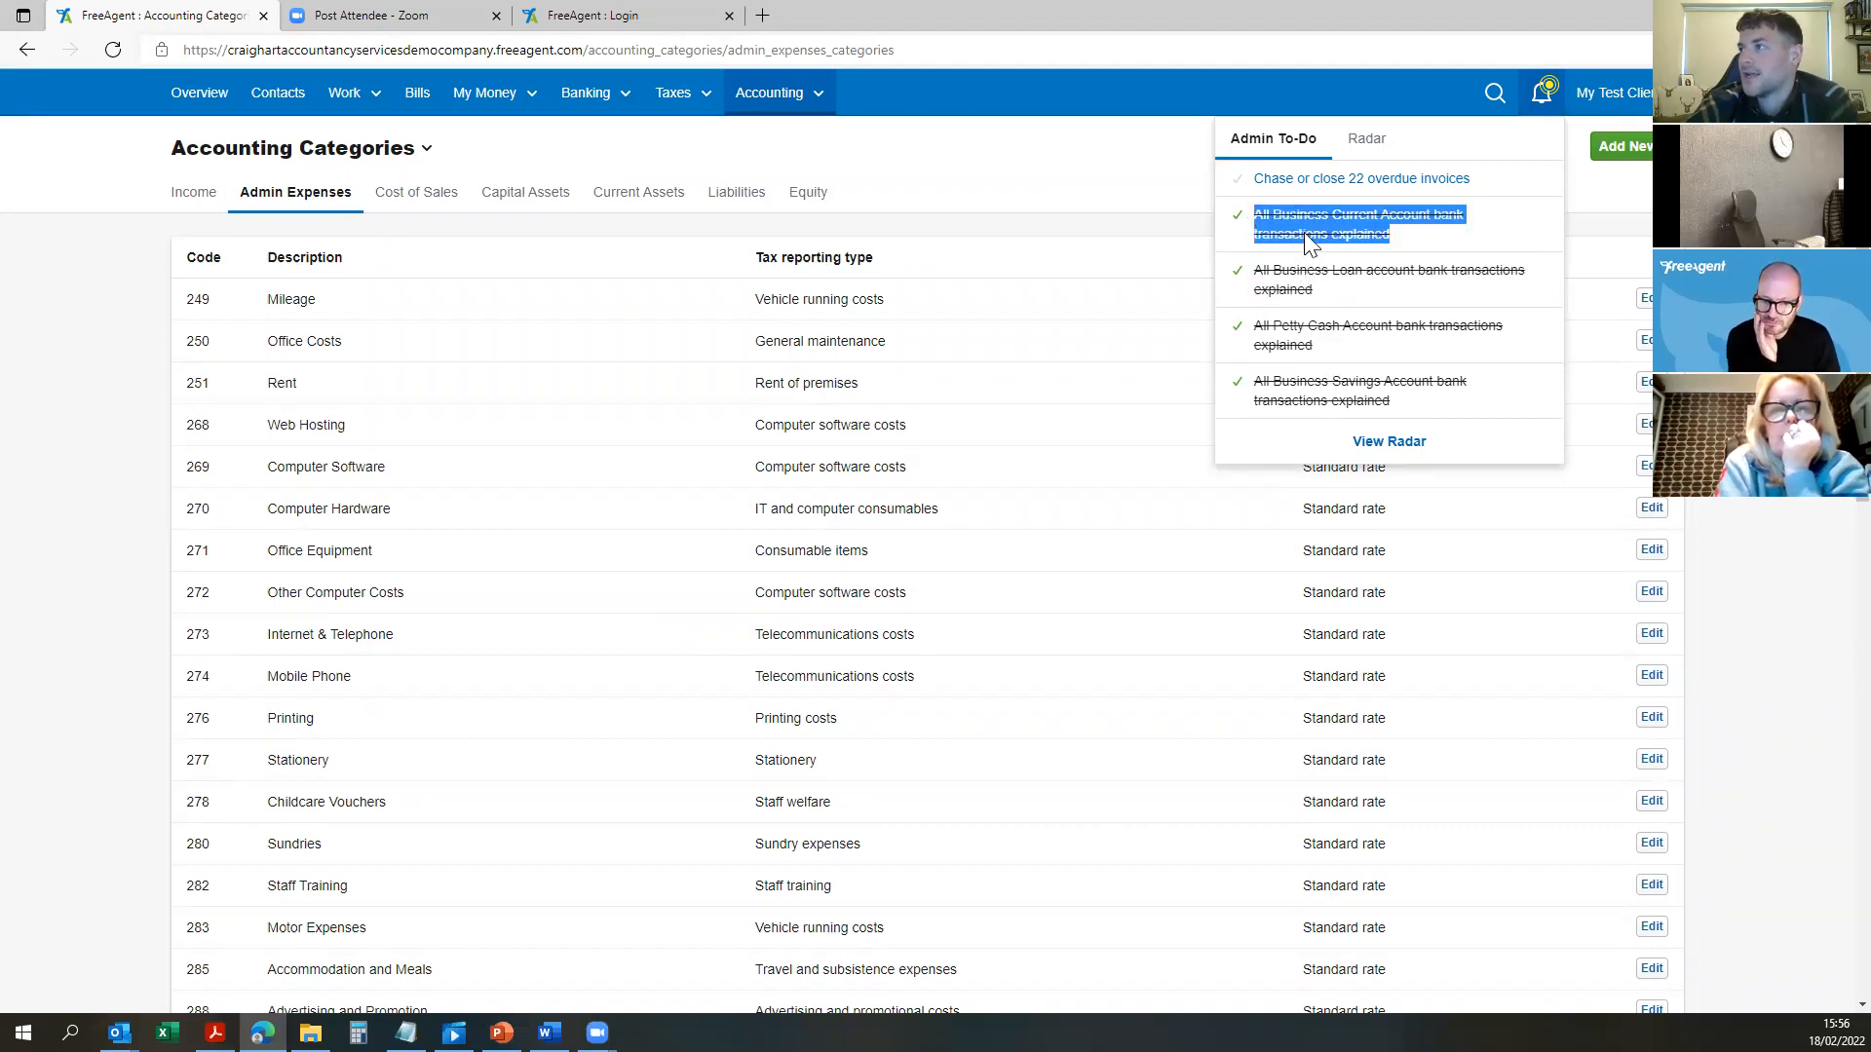
left_click(1424, 236)
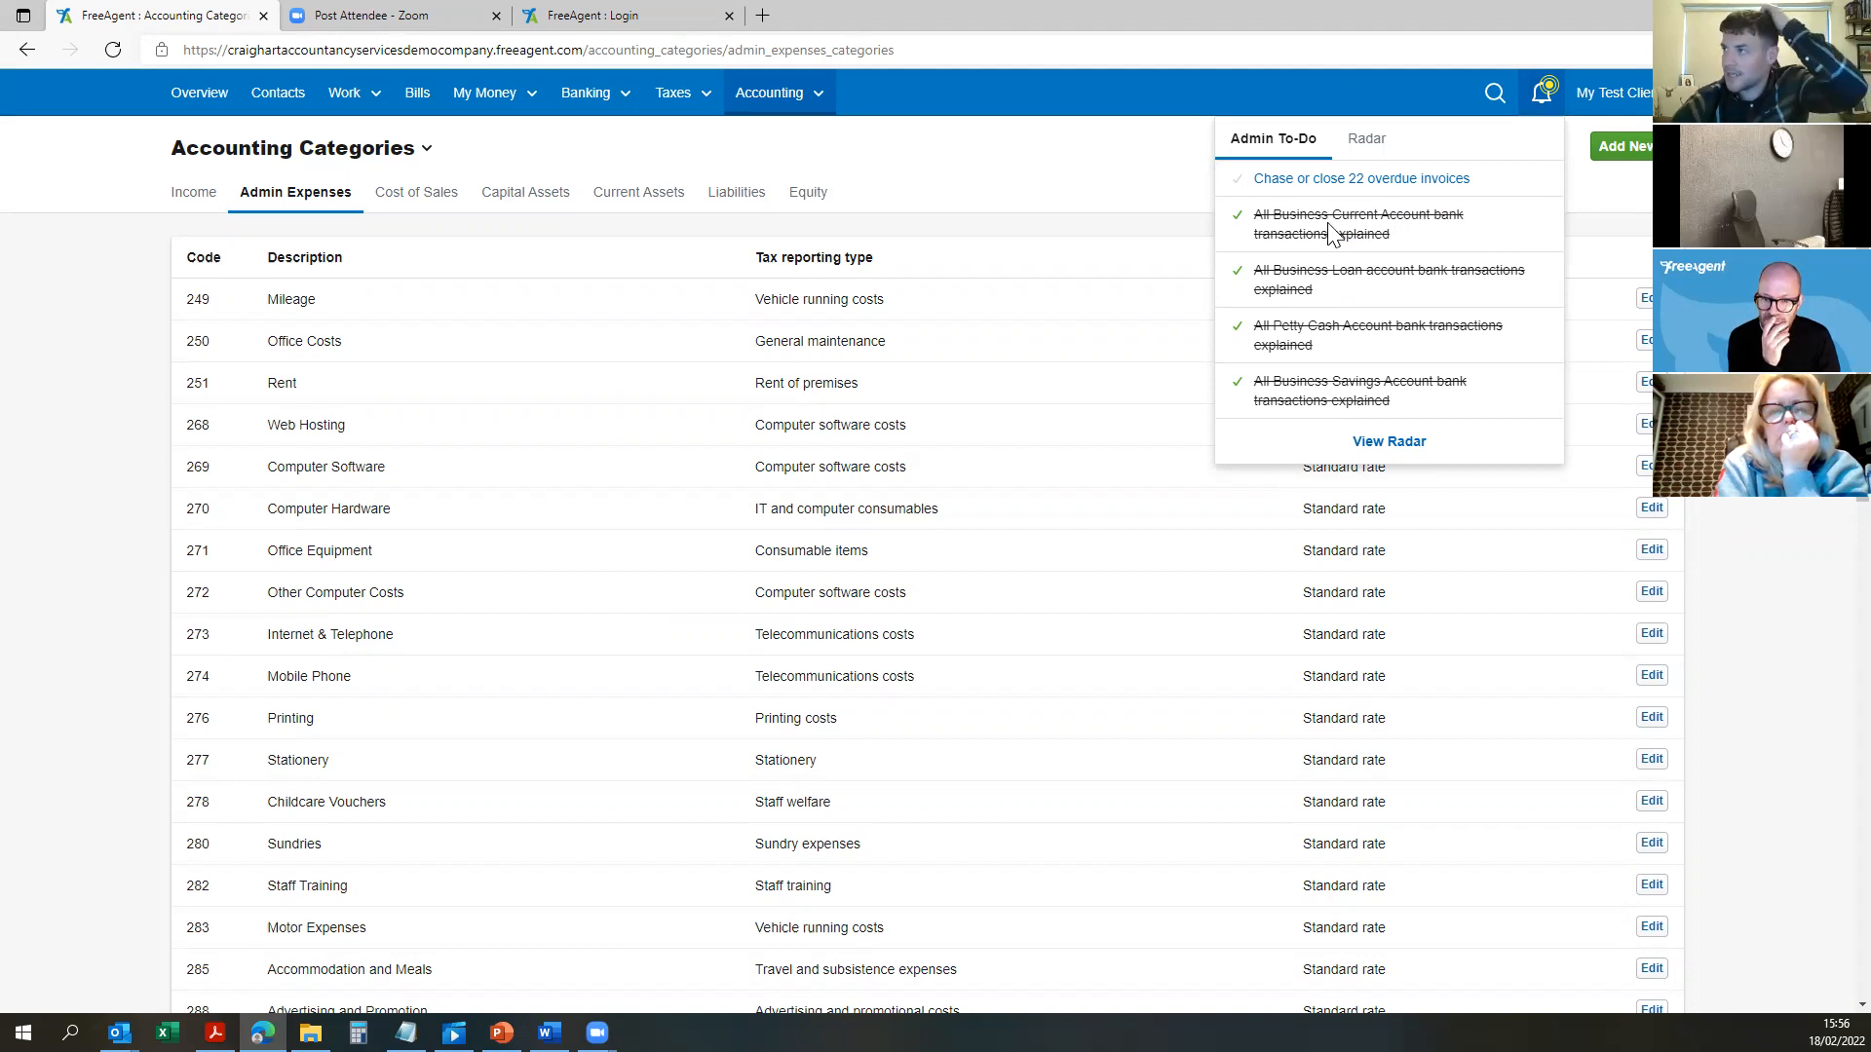
left_click(1349, 178)
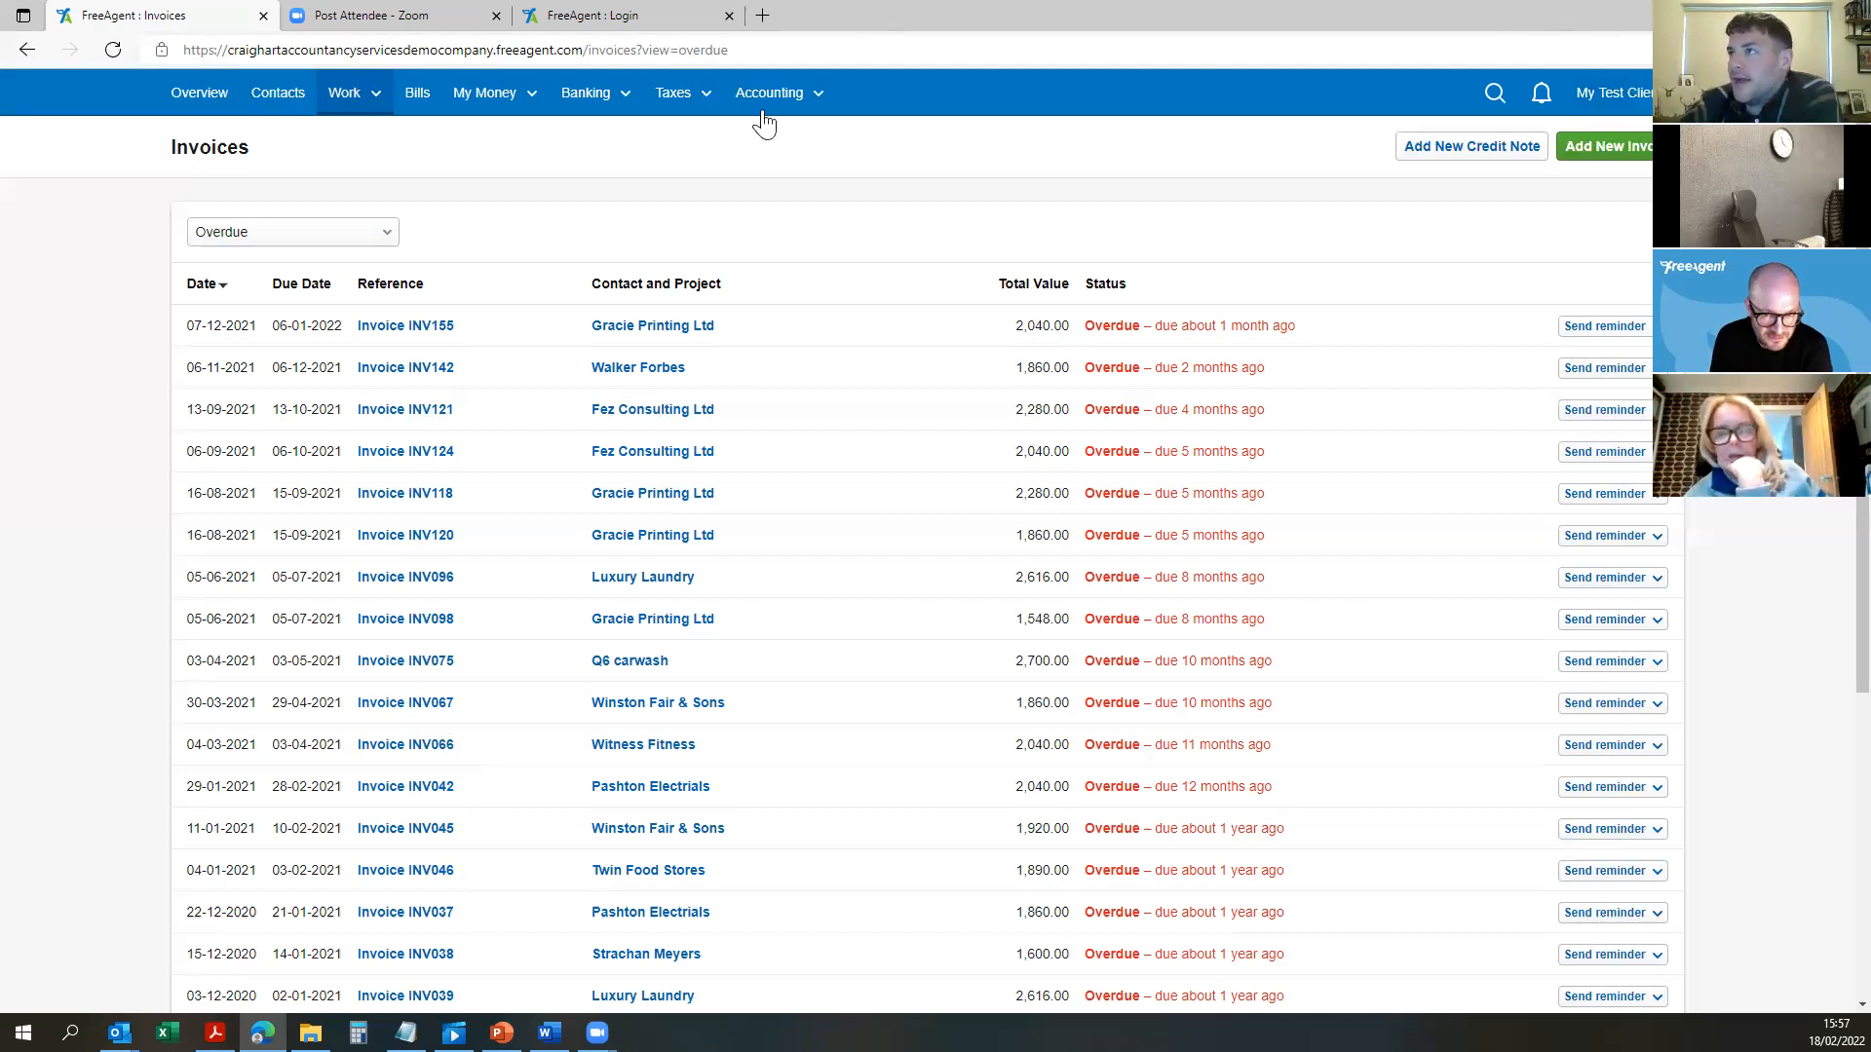
Step: Search 'free agent how do i enter an invoice' and open FreeAgent Support's 'How to create an invoice'
left_click(762, 16)
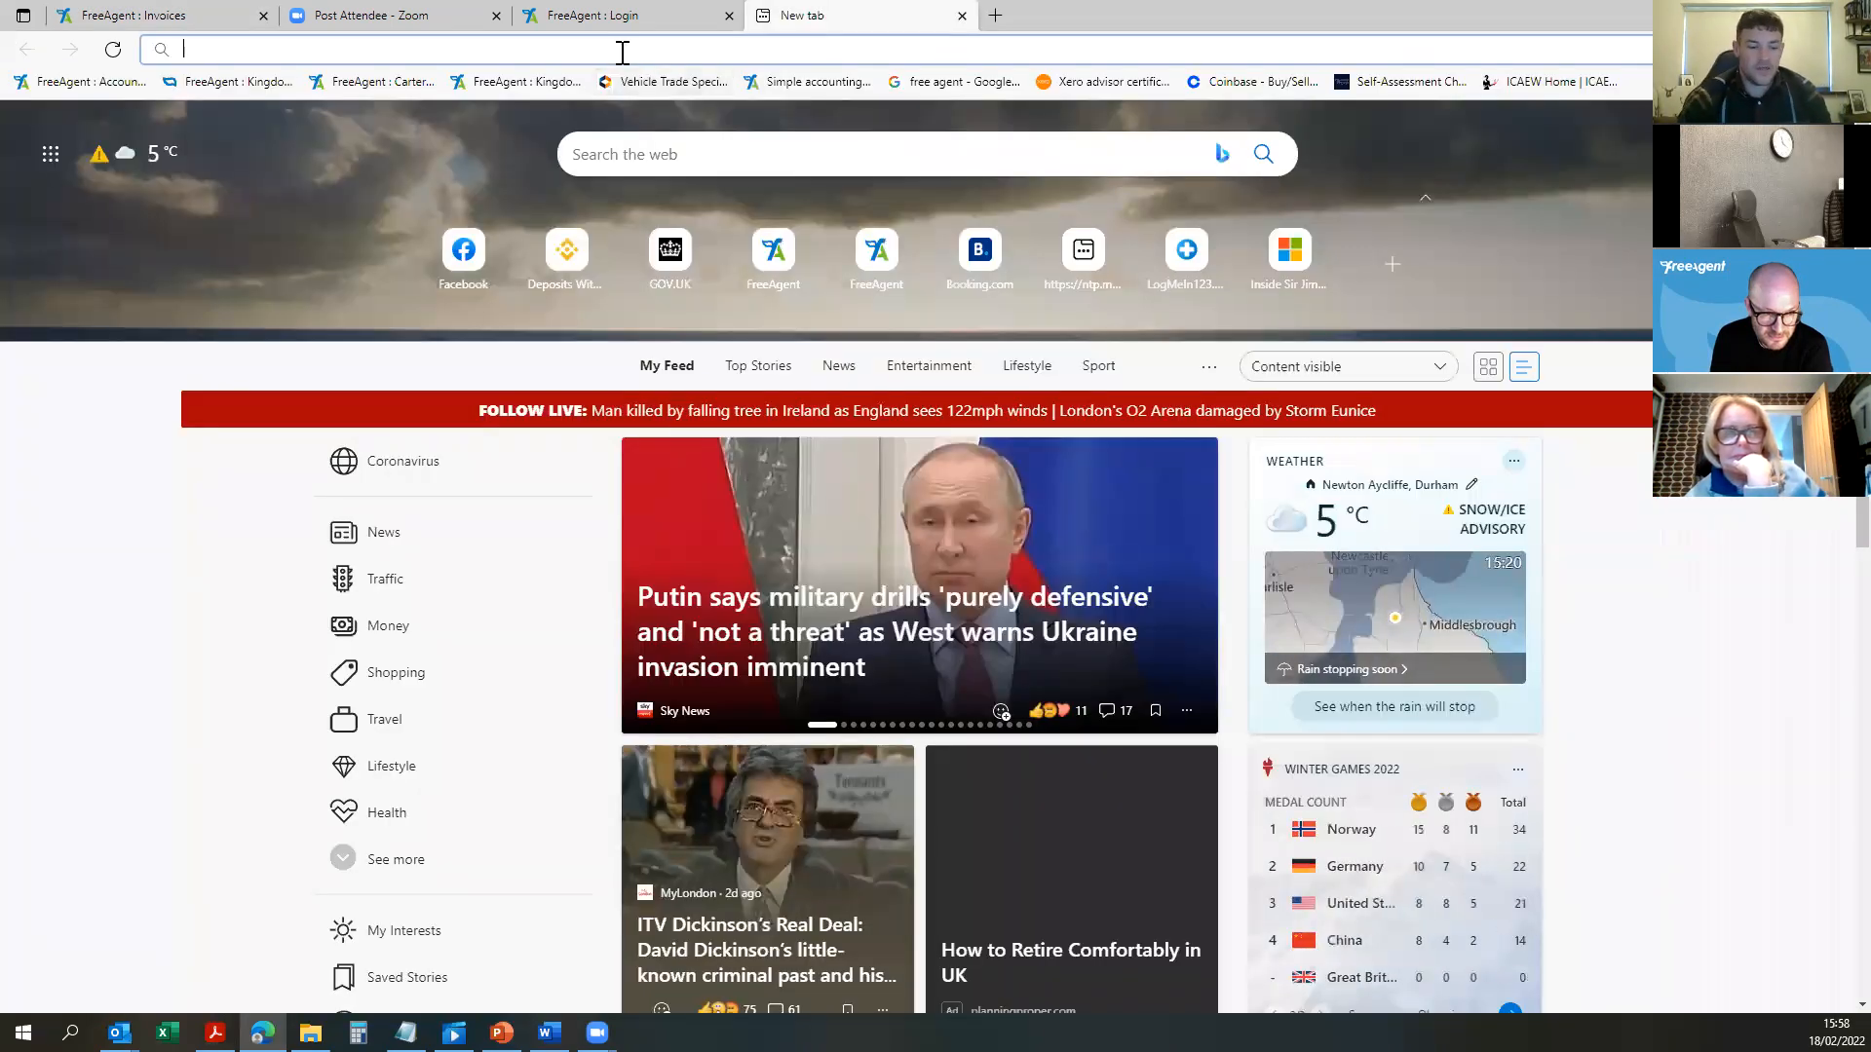
type("free agent how do ")
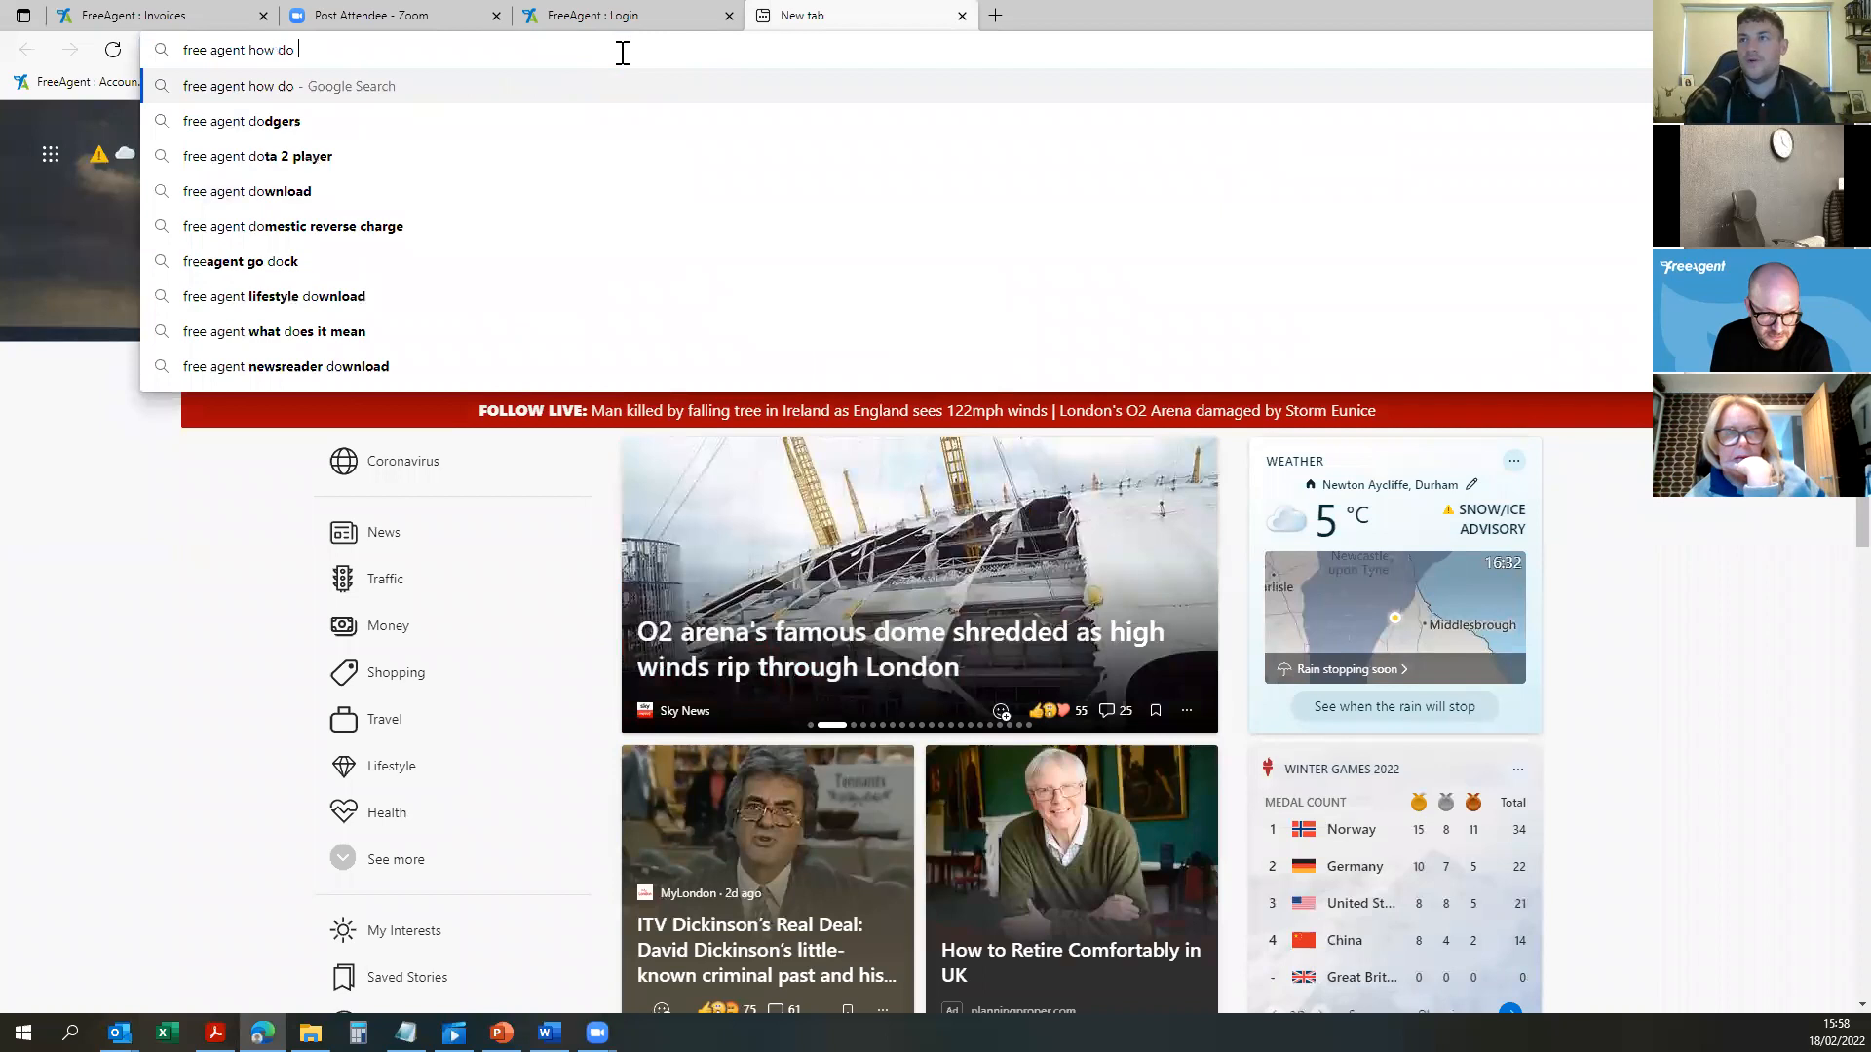
type("i enter an invo")
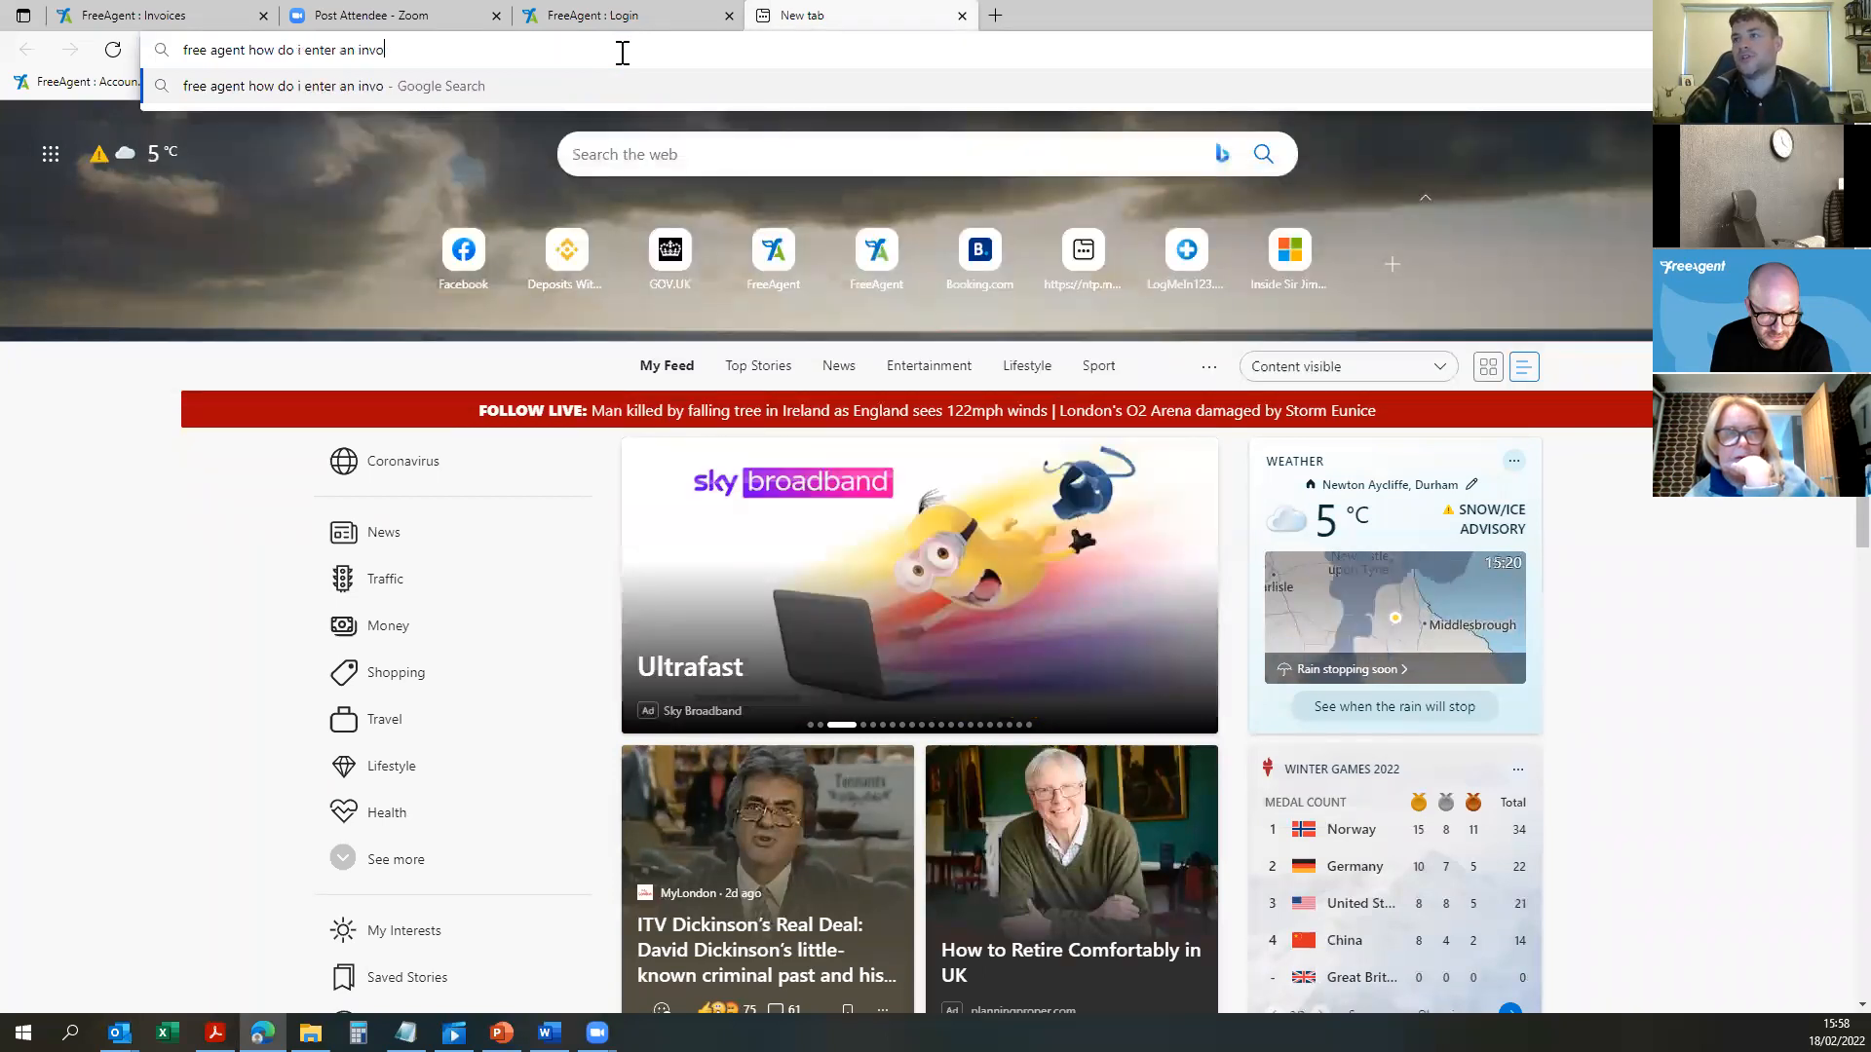
type("ice")
key("Return")
left_click(407, 268)
left_click(326, 411)
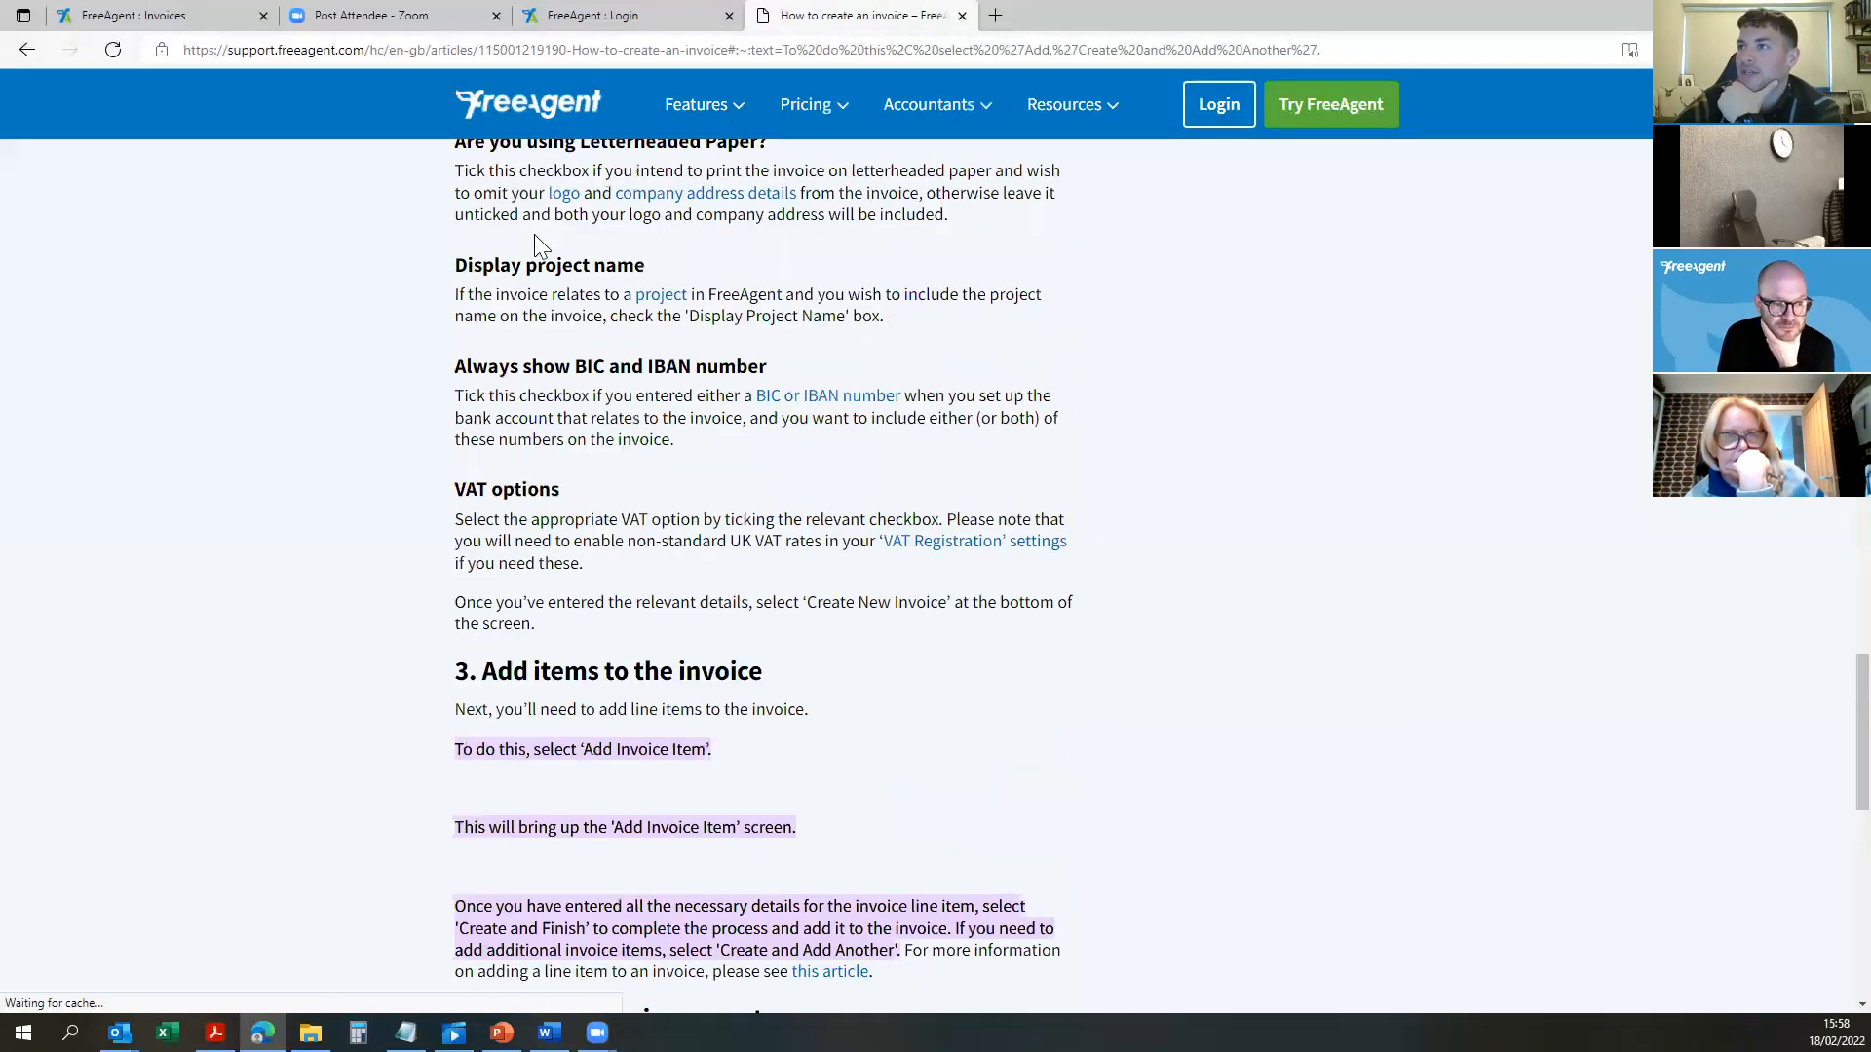
Step: Scroll through the 'How to create an invoice' article, then return to the FreeAgent Invoices tab with Ctrl+1
scroll(649, 530, "down", 7)
scroll(654, 618, "down", 2)
scroll(689, 624, "up", 15)
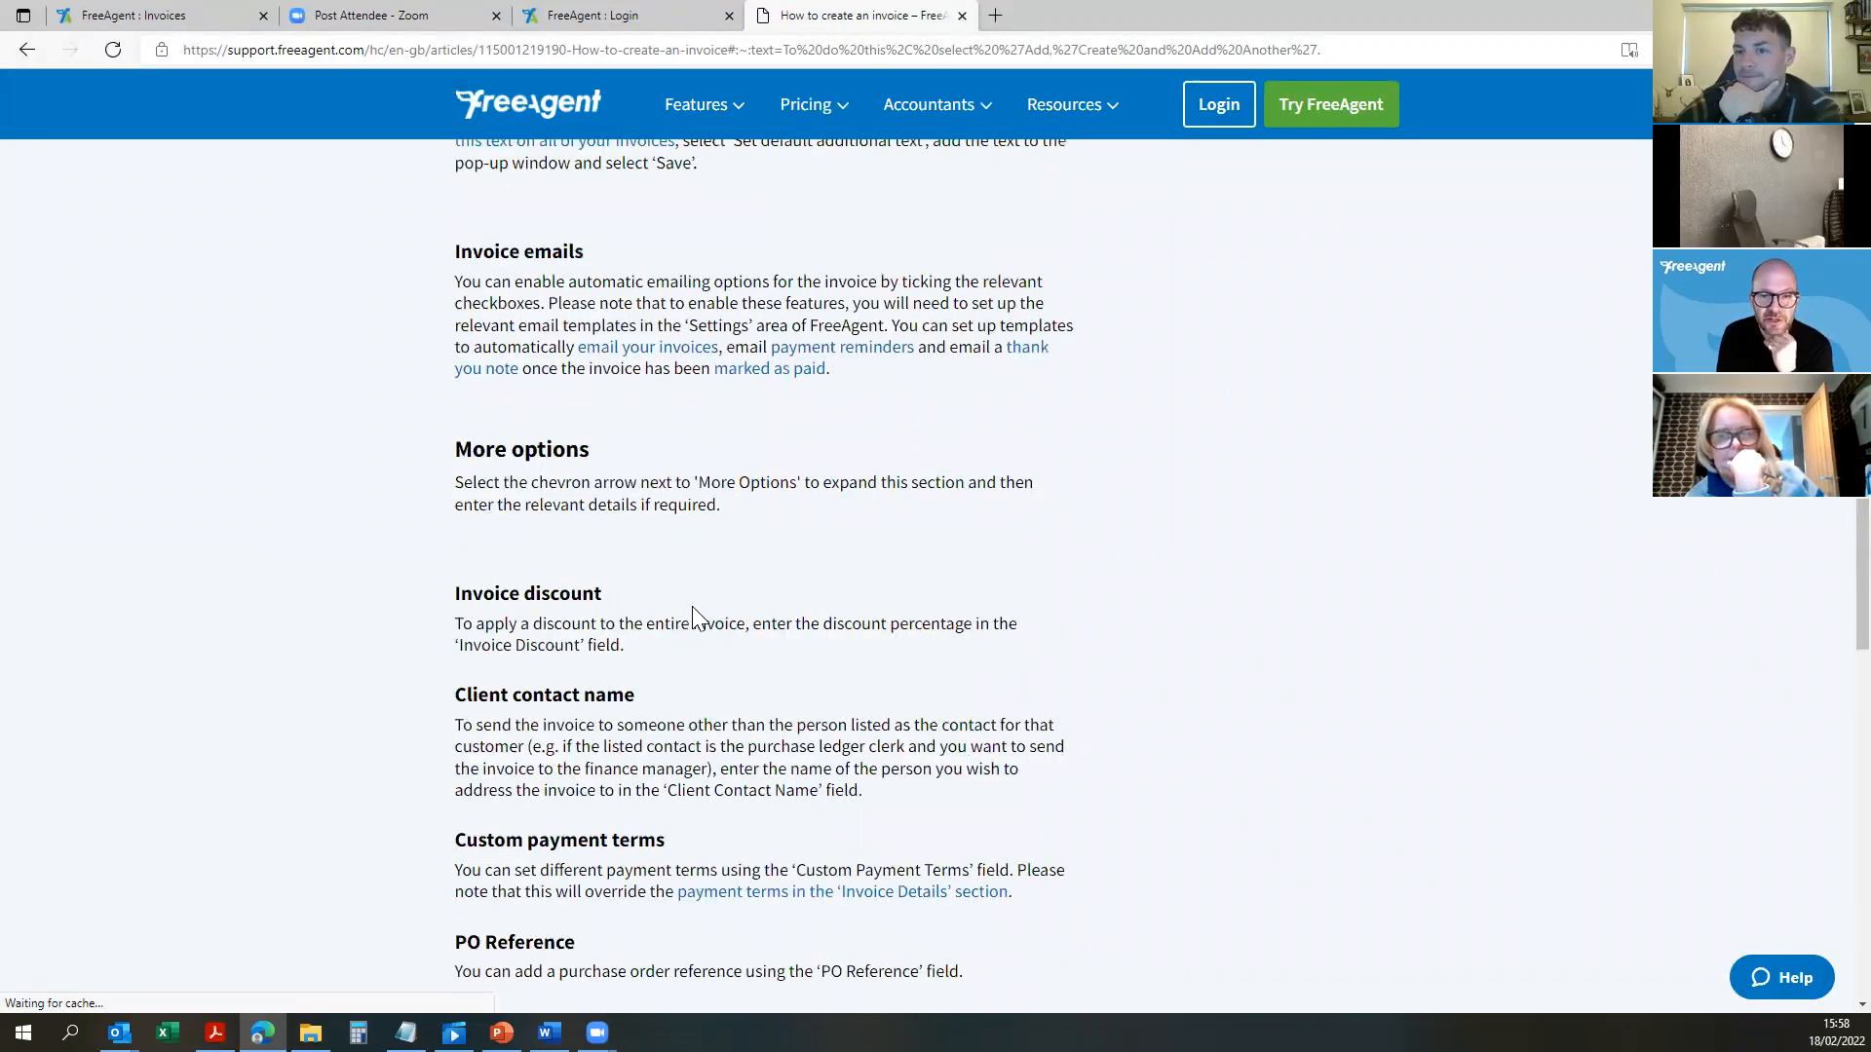
scroll(694, 614, "up", 12)
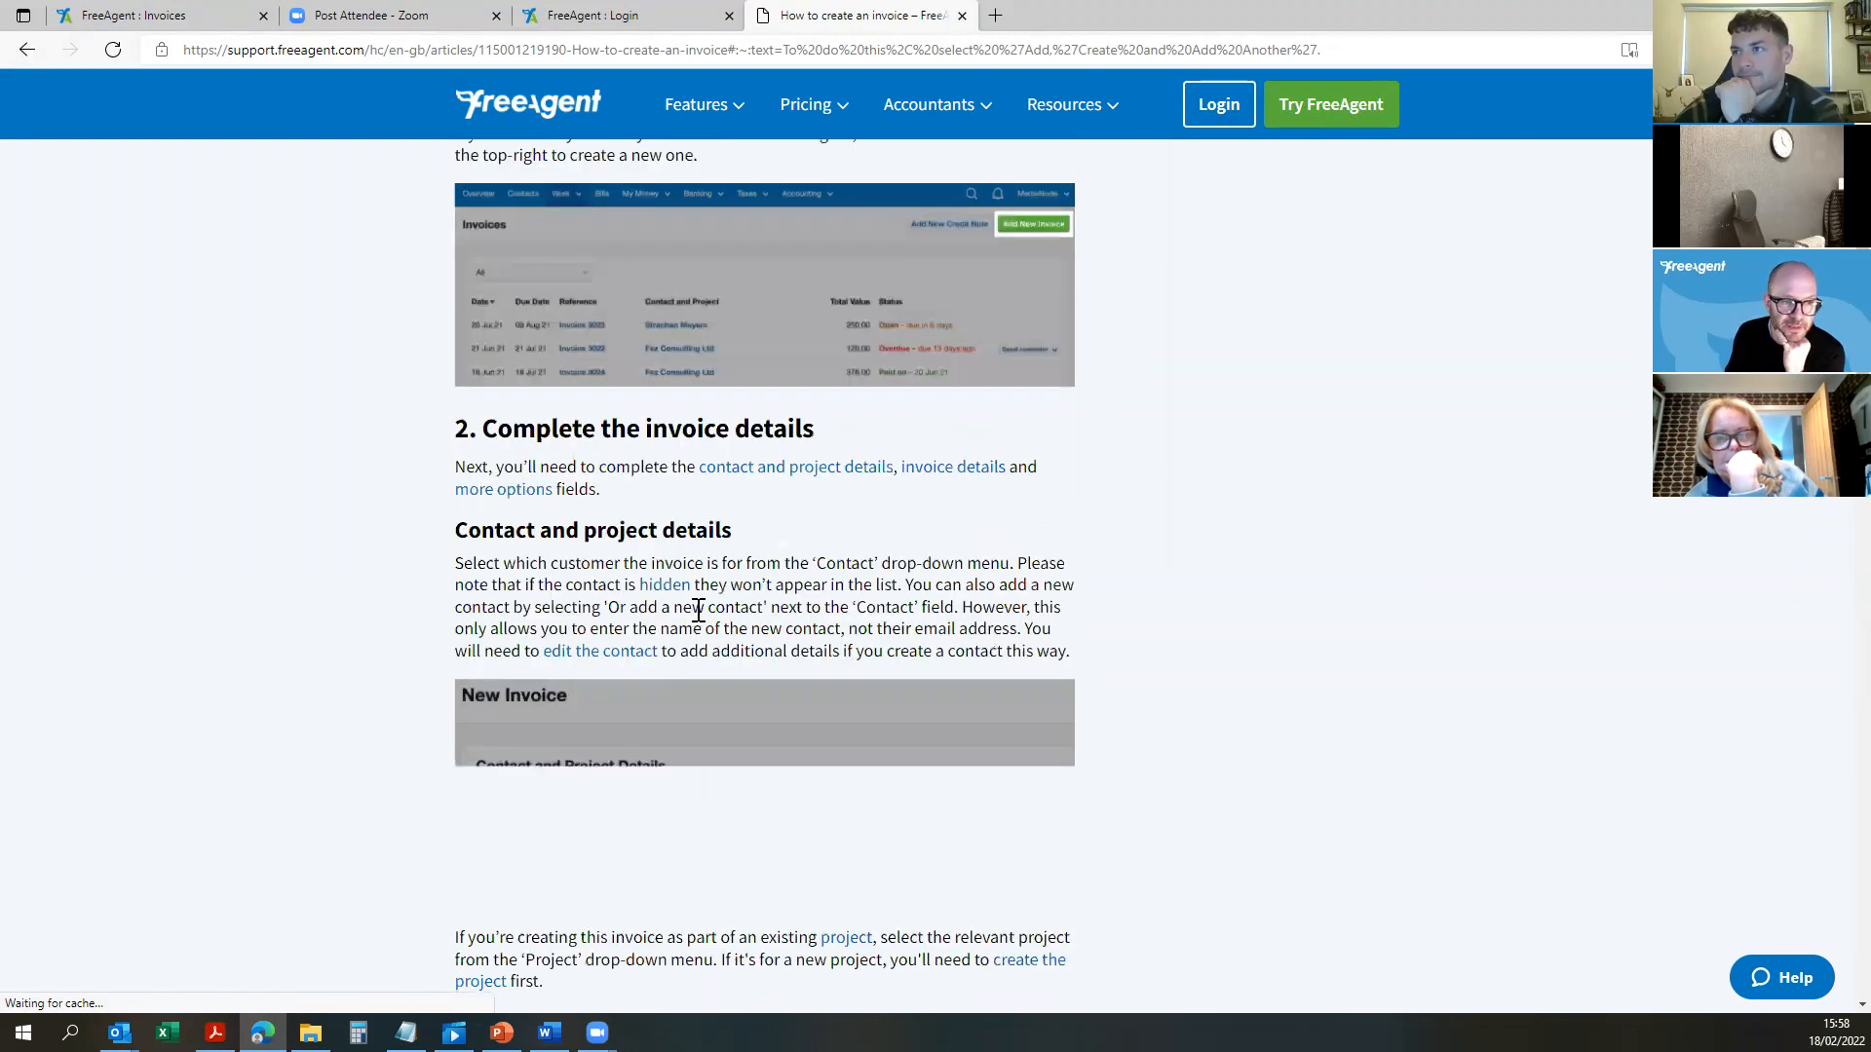
scroll(699, 610, "up", 3)
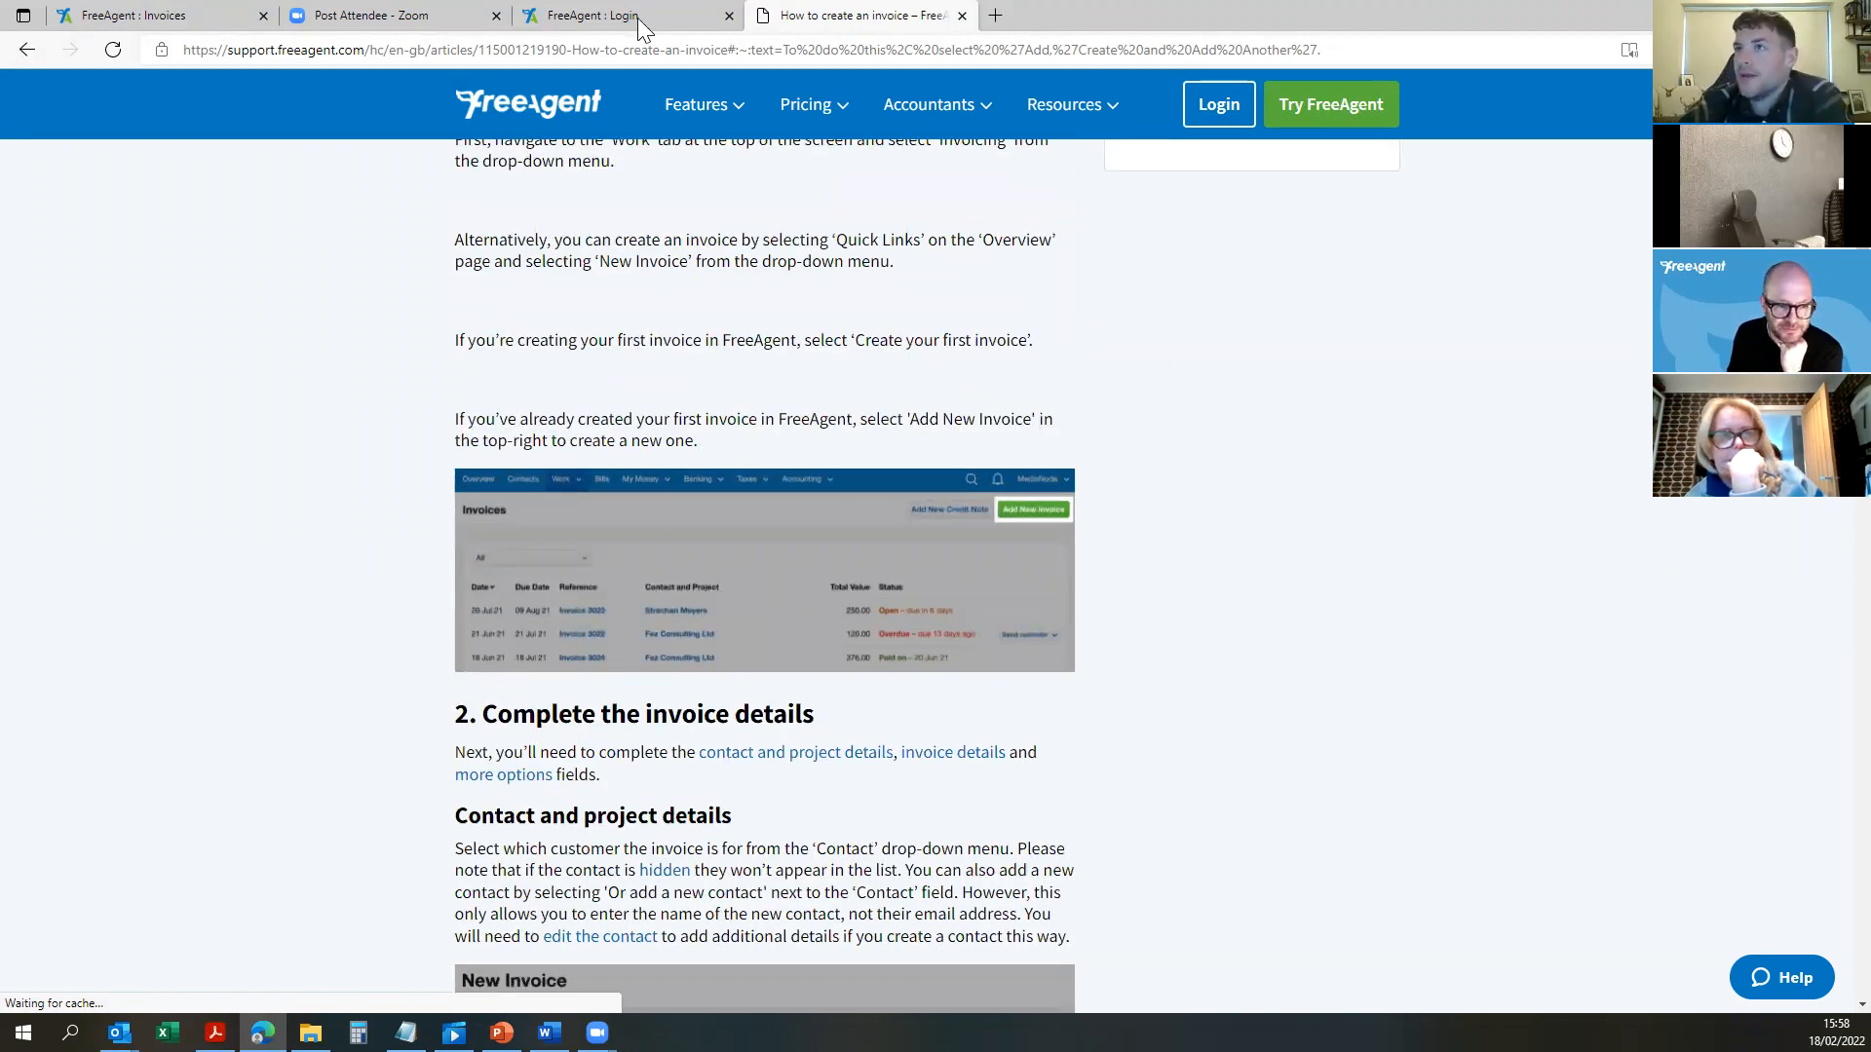
key("ctrl+1")
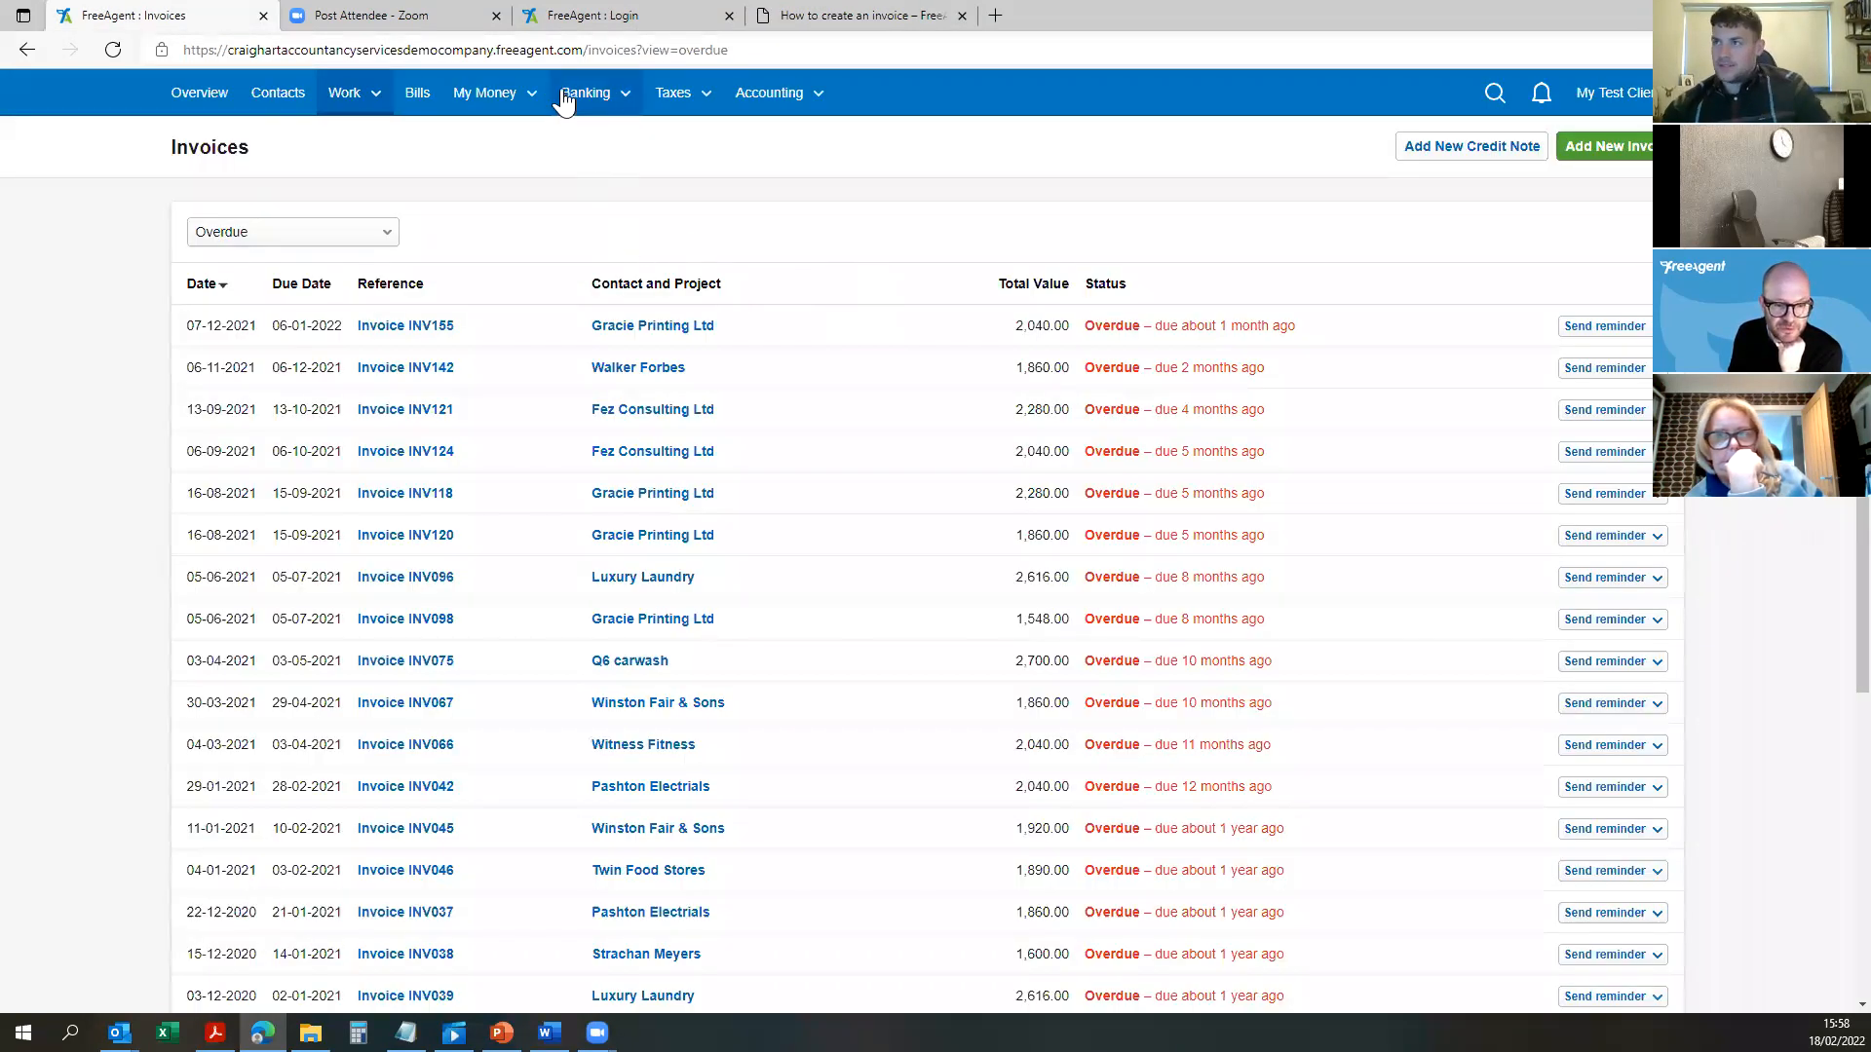
Step: Open the FreeAgent Knowledge Base home page in a new tab from the Invoices page footer
scroll(993, 634, "down", 5)
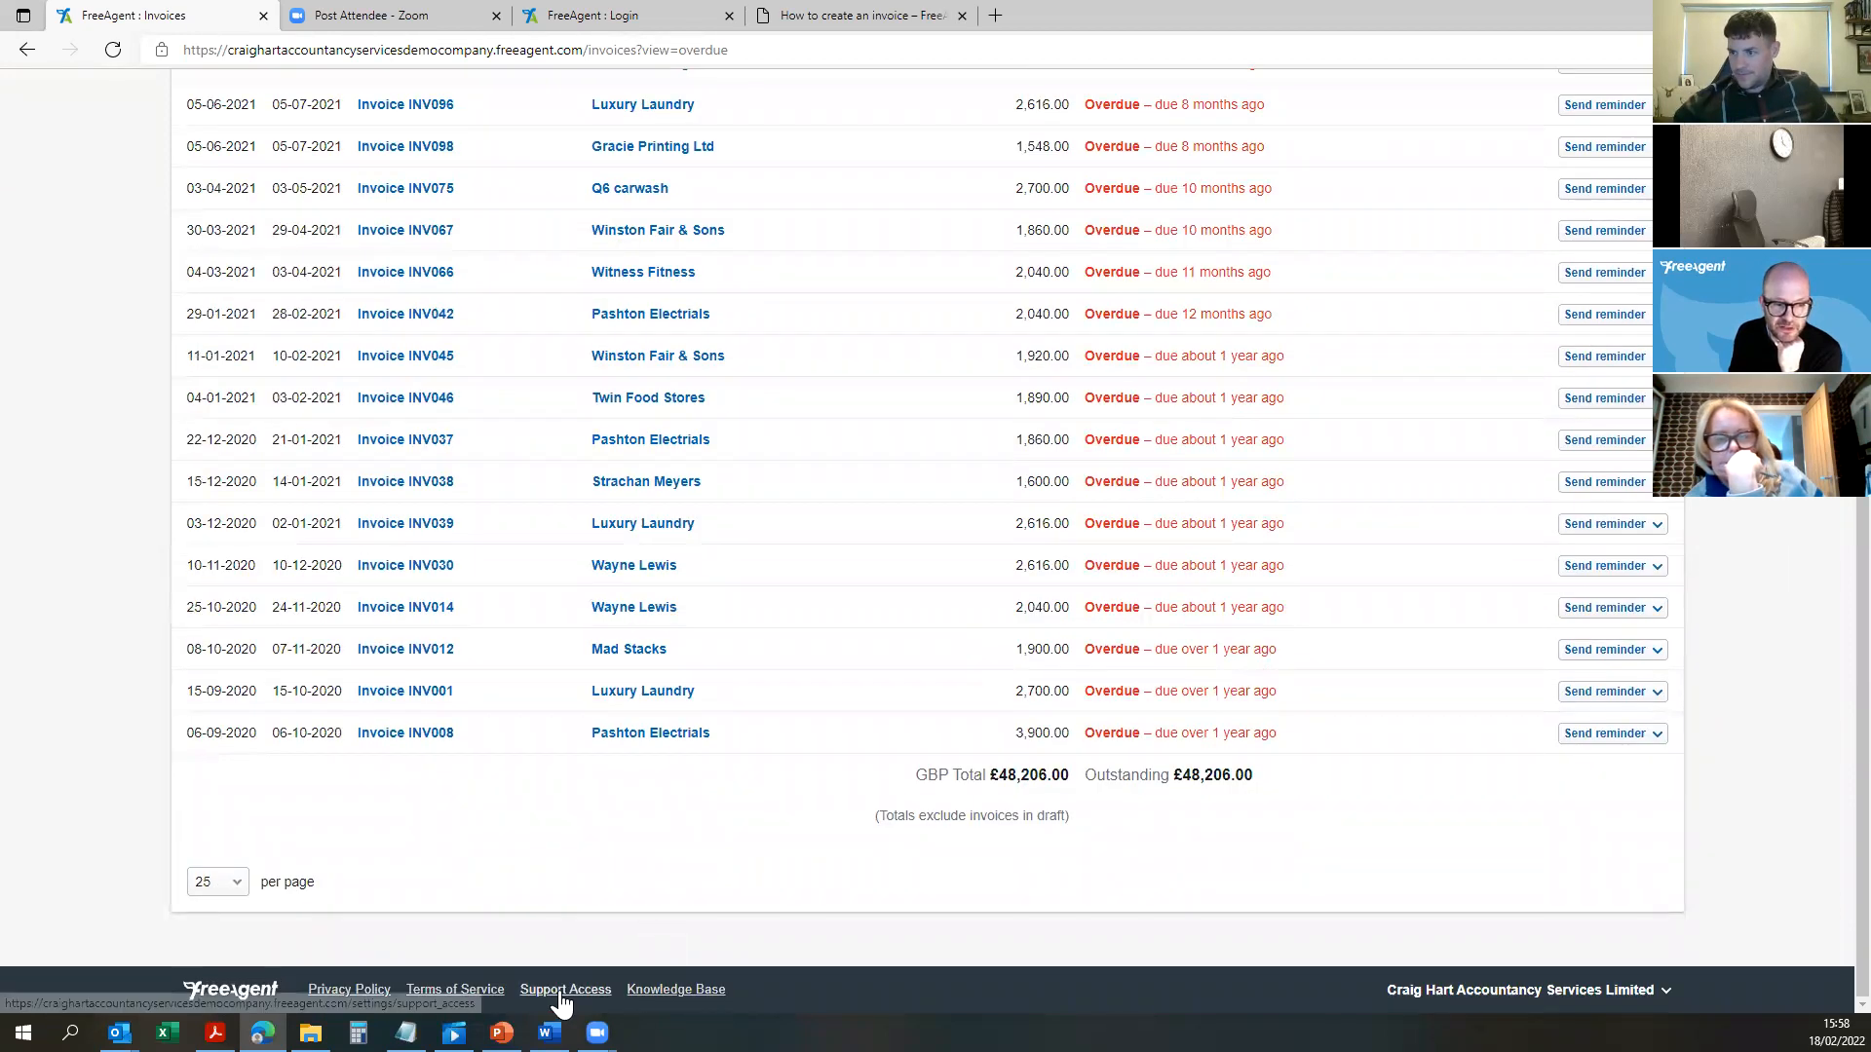
left_click(670, 989)
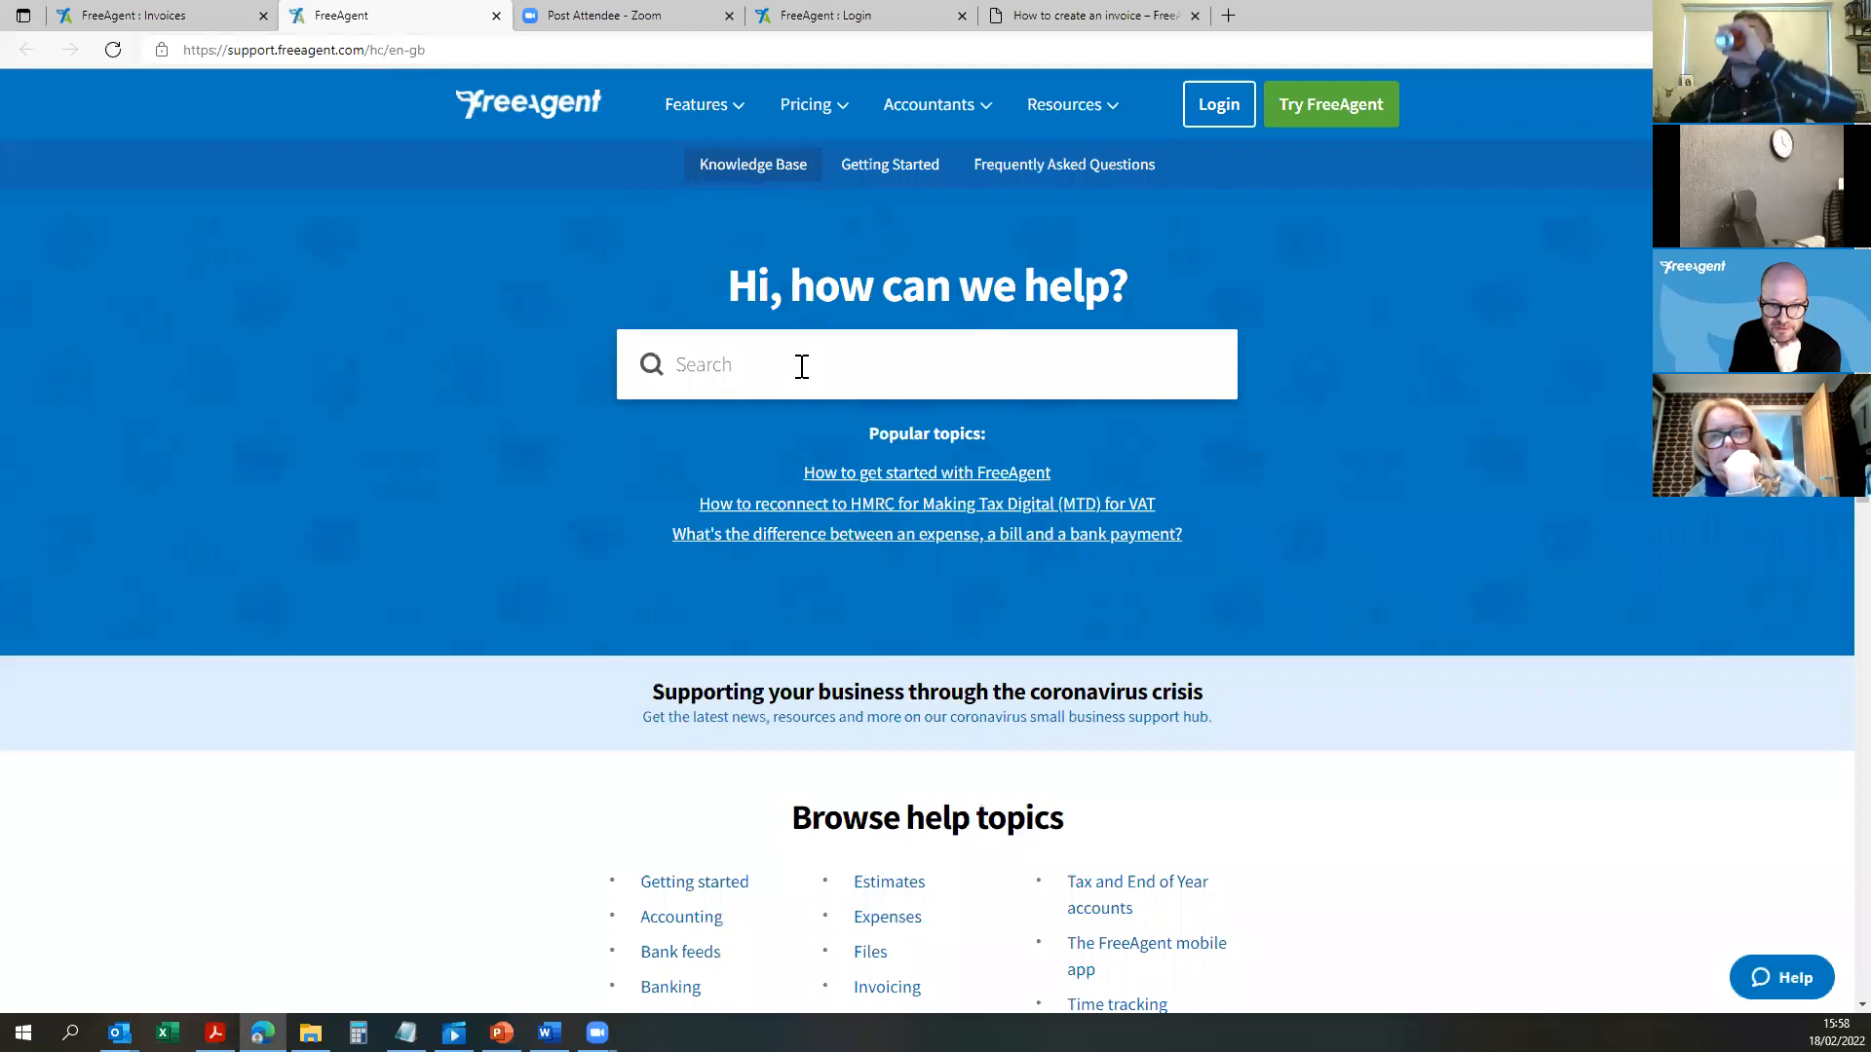
Step: Search the Knowledge Base for 'cis' and open the CIS domestic VAT reverse charge article for subcontractors
left_click(823, 362)
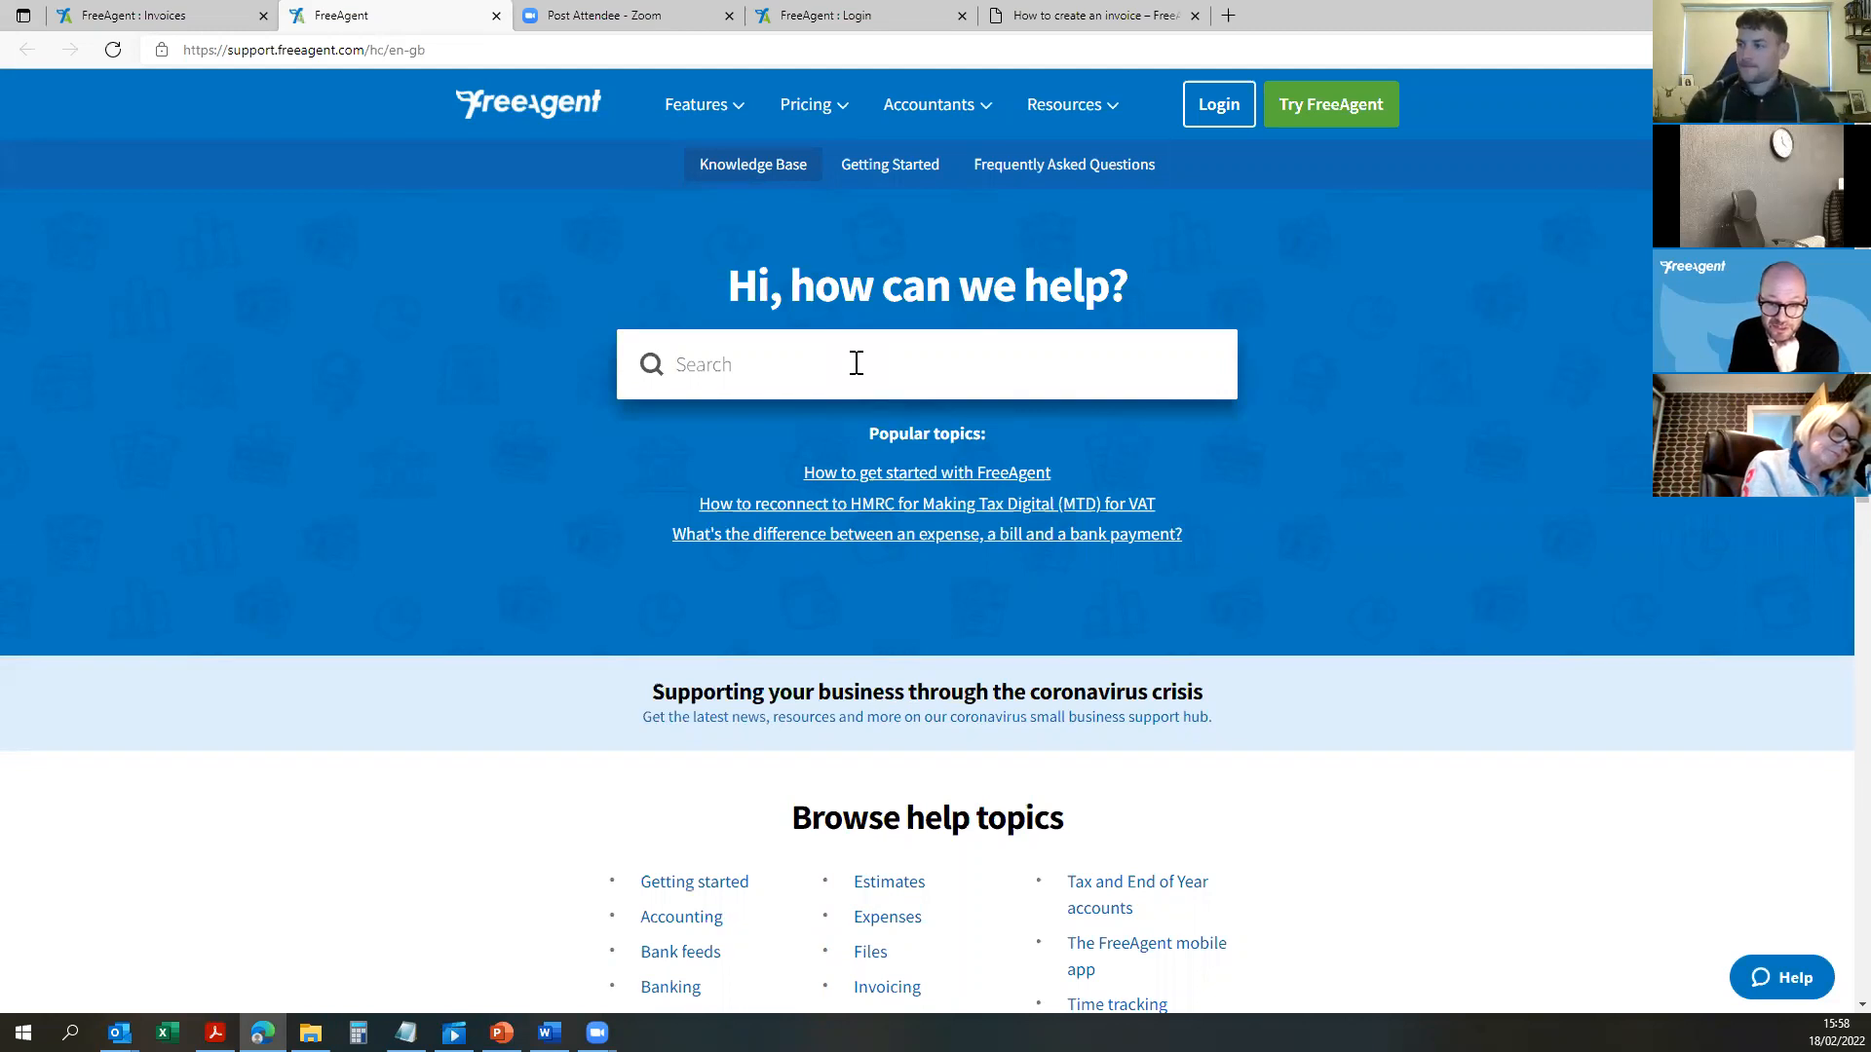
type("cis")
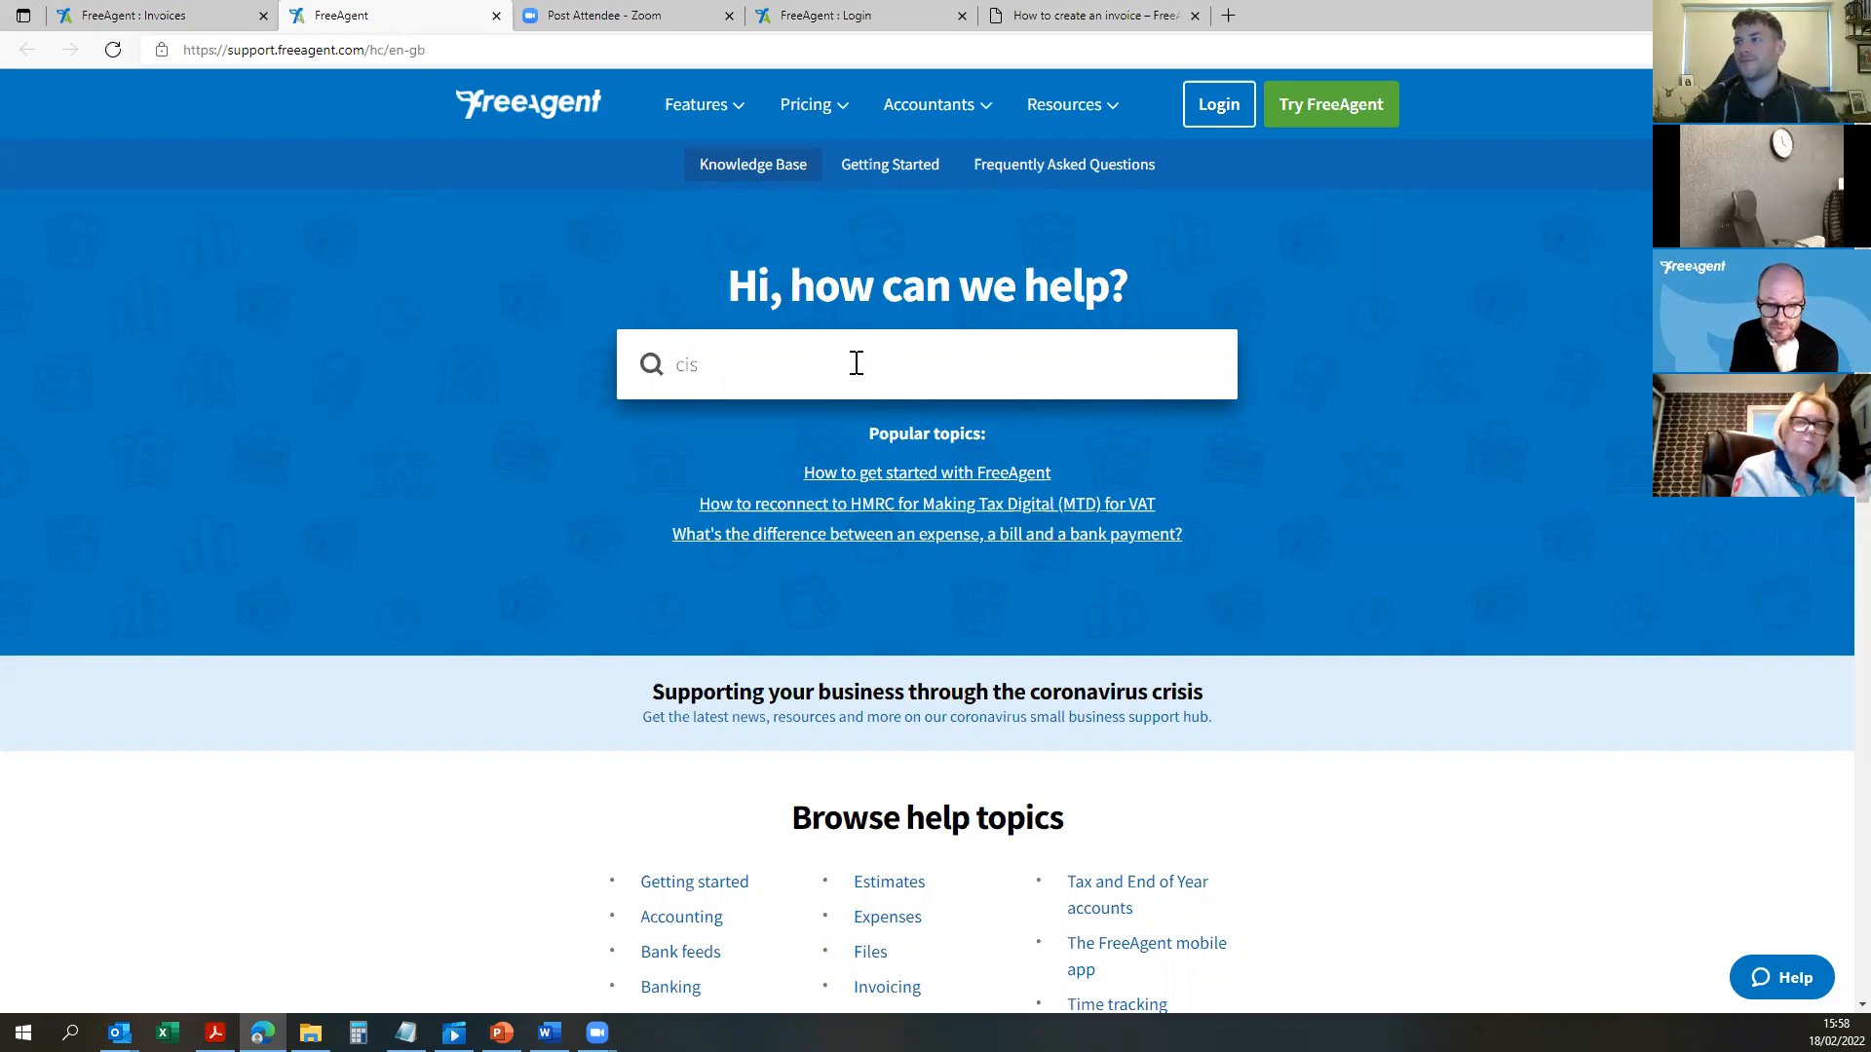
key("BackSpace")
key("BackSpace")
key("BackSpace")
type("cis")
key("Return")
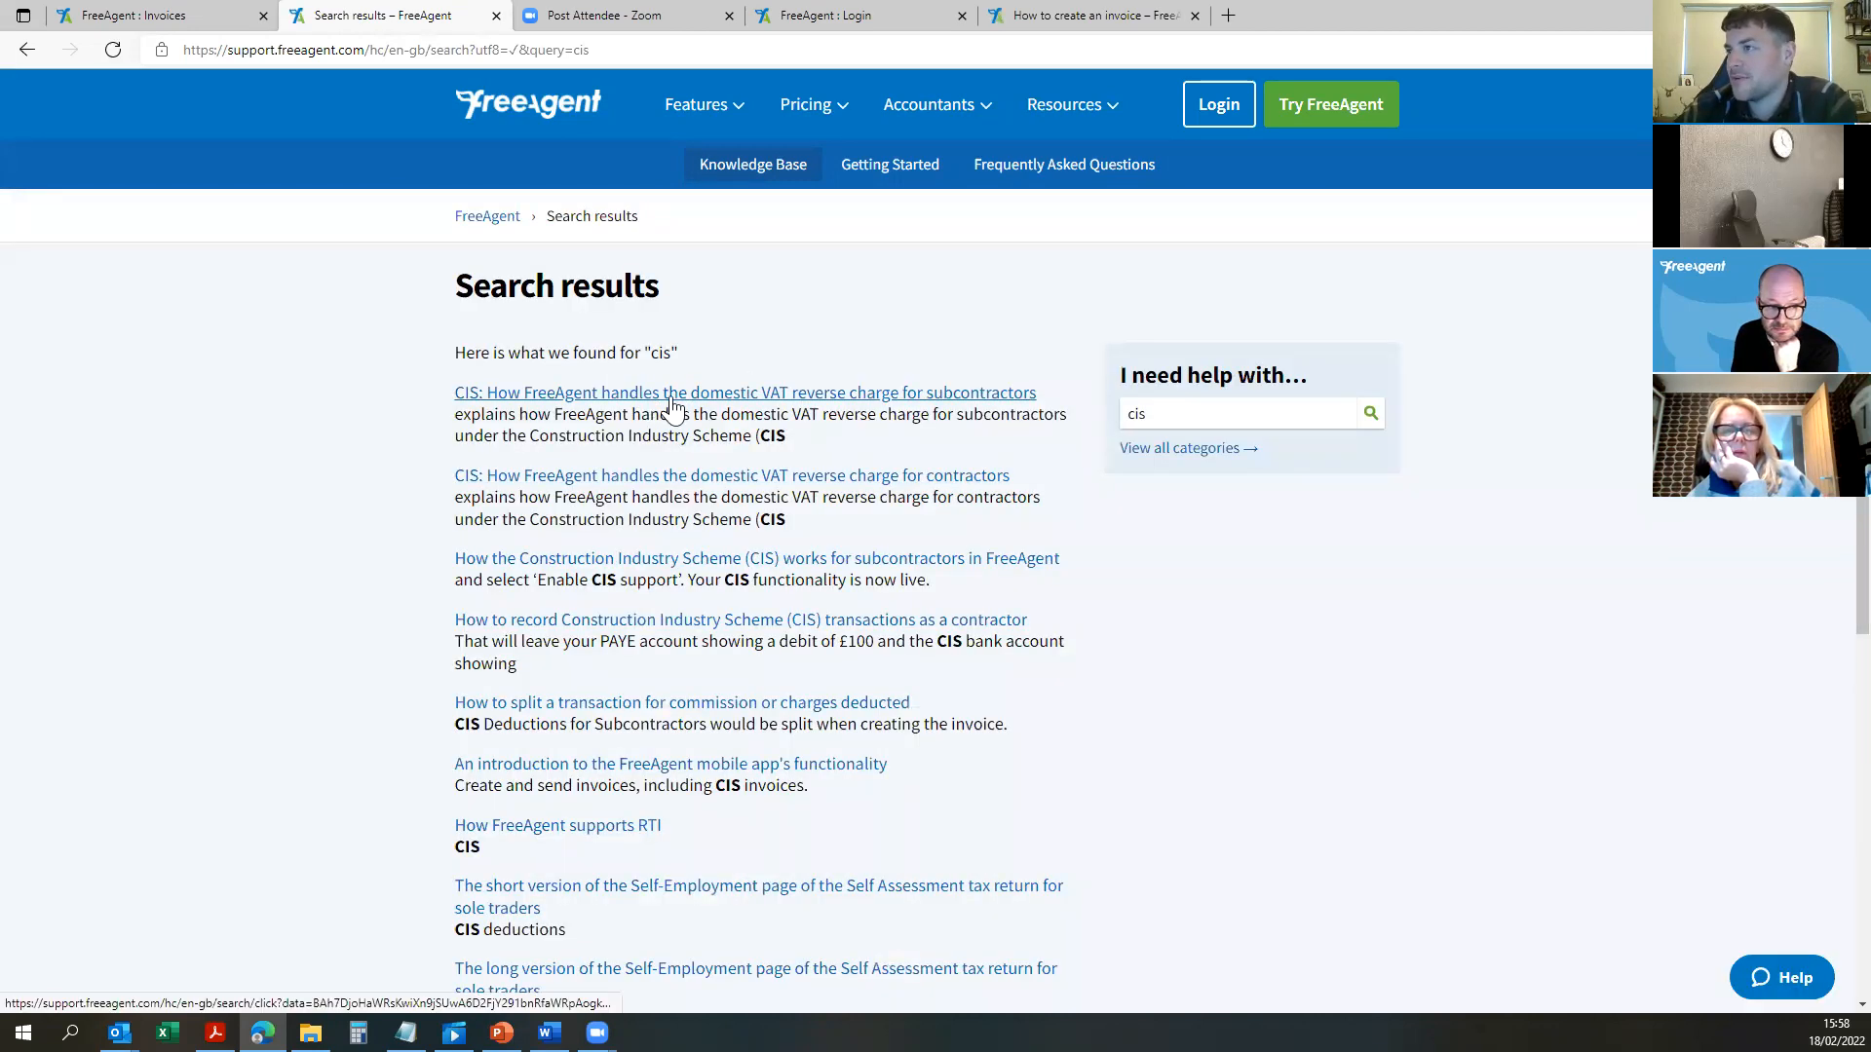
left_click(553, 394)
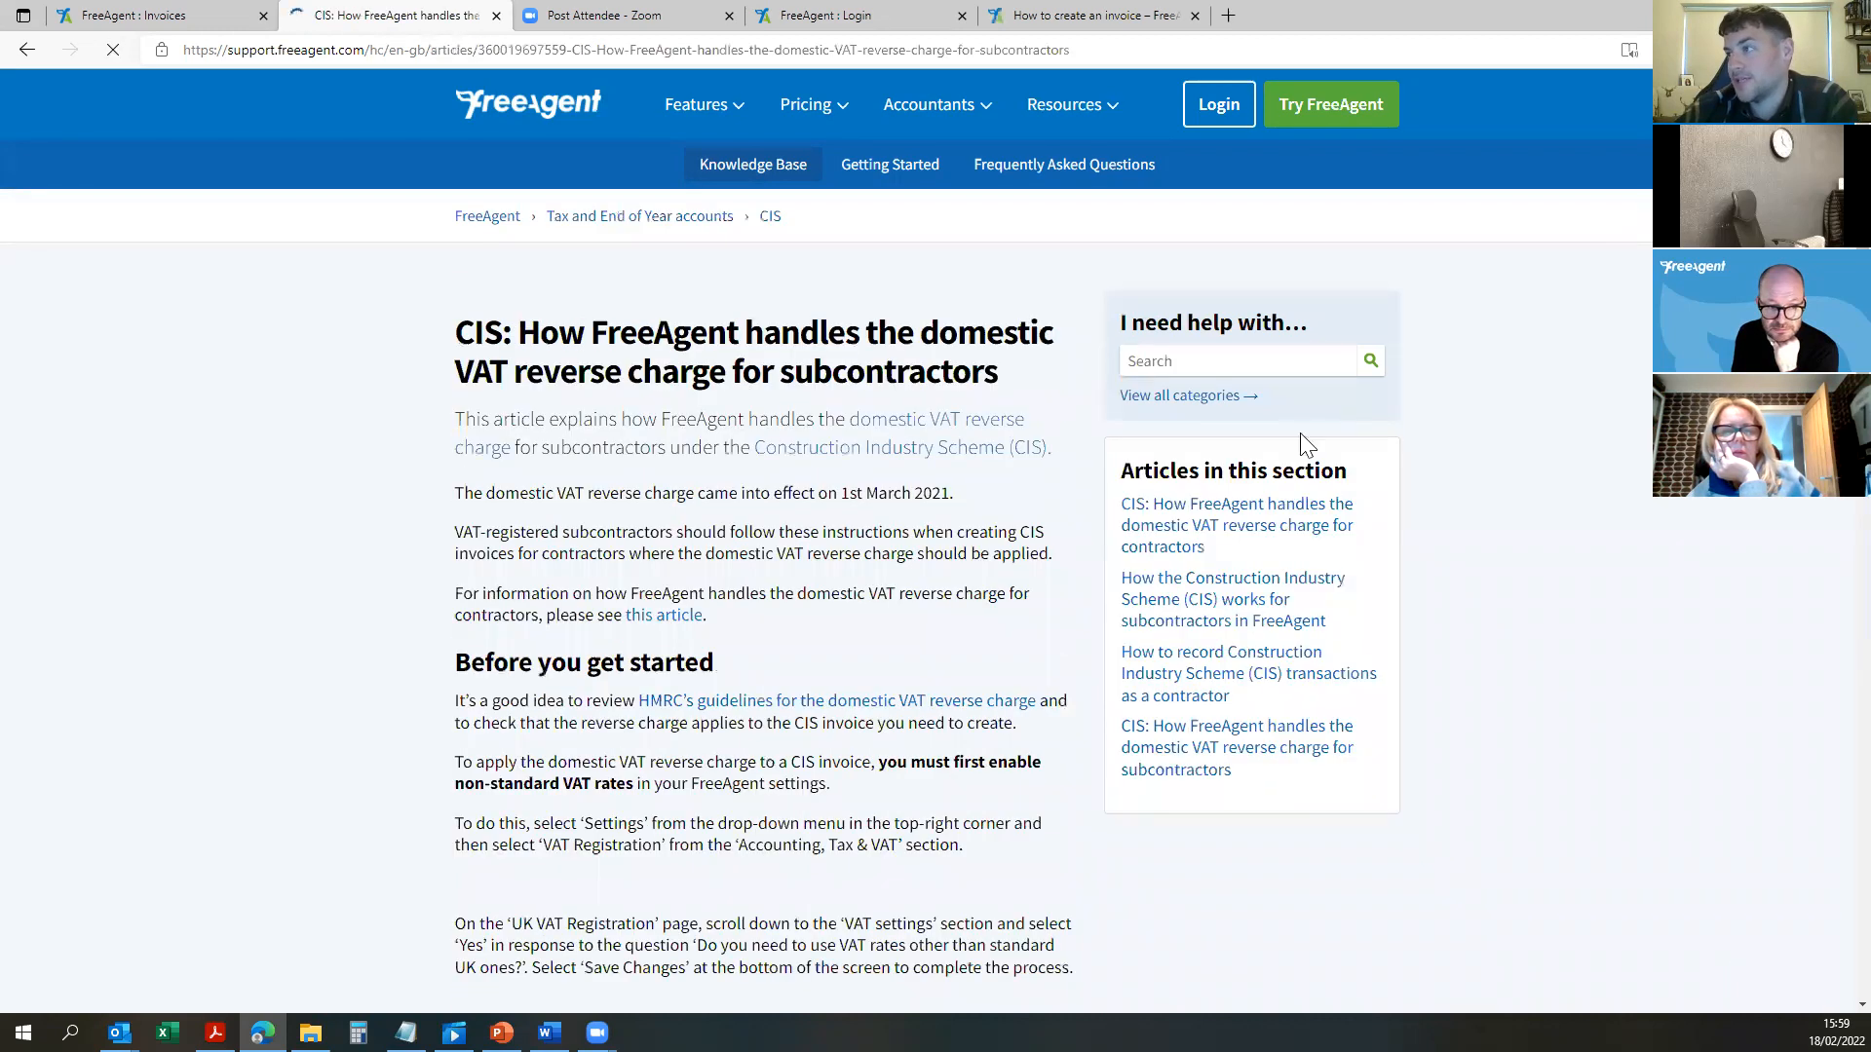
Step: Read through the CIS reverse charge article, then go back to the overdue invoices list (£48,206.00 outstanding)
scroll(748, 532, "down", 4)
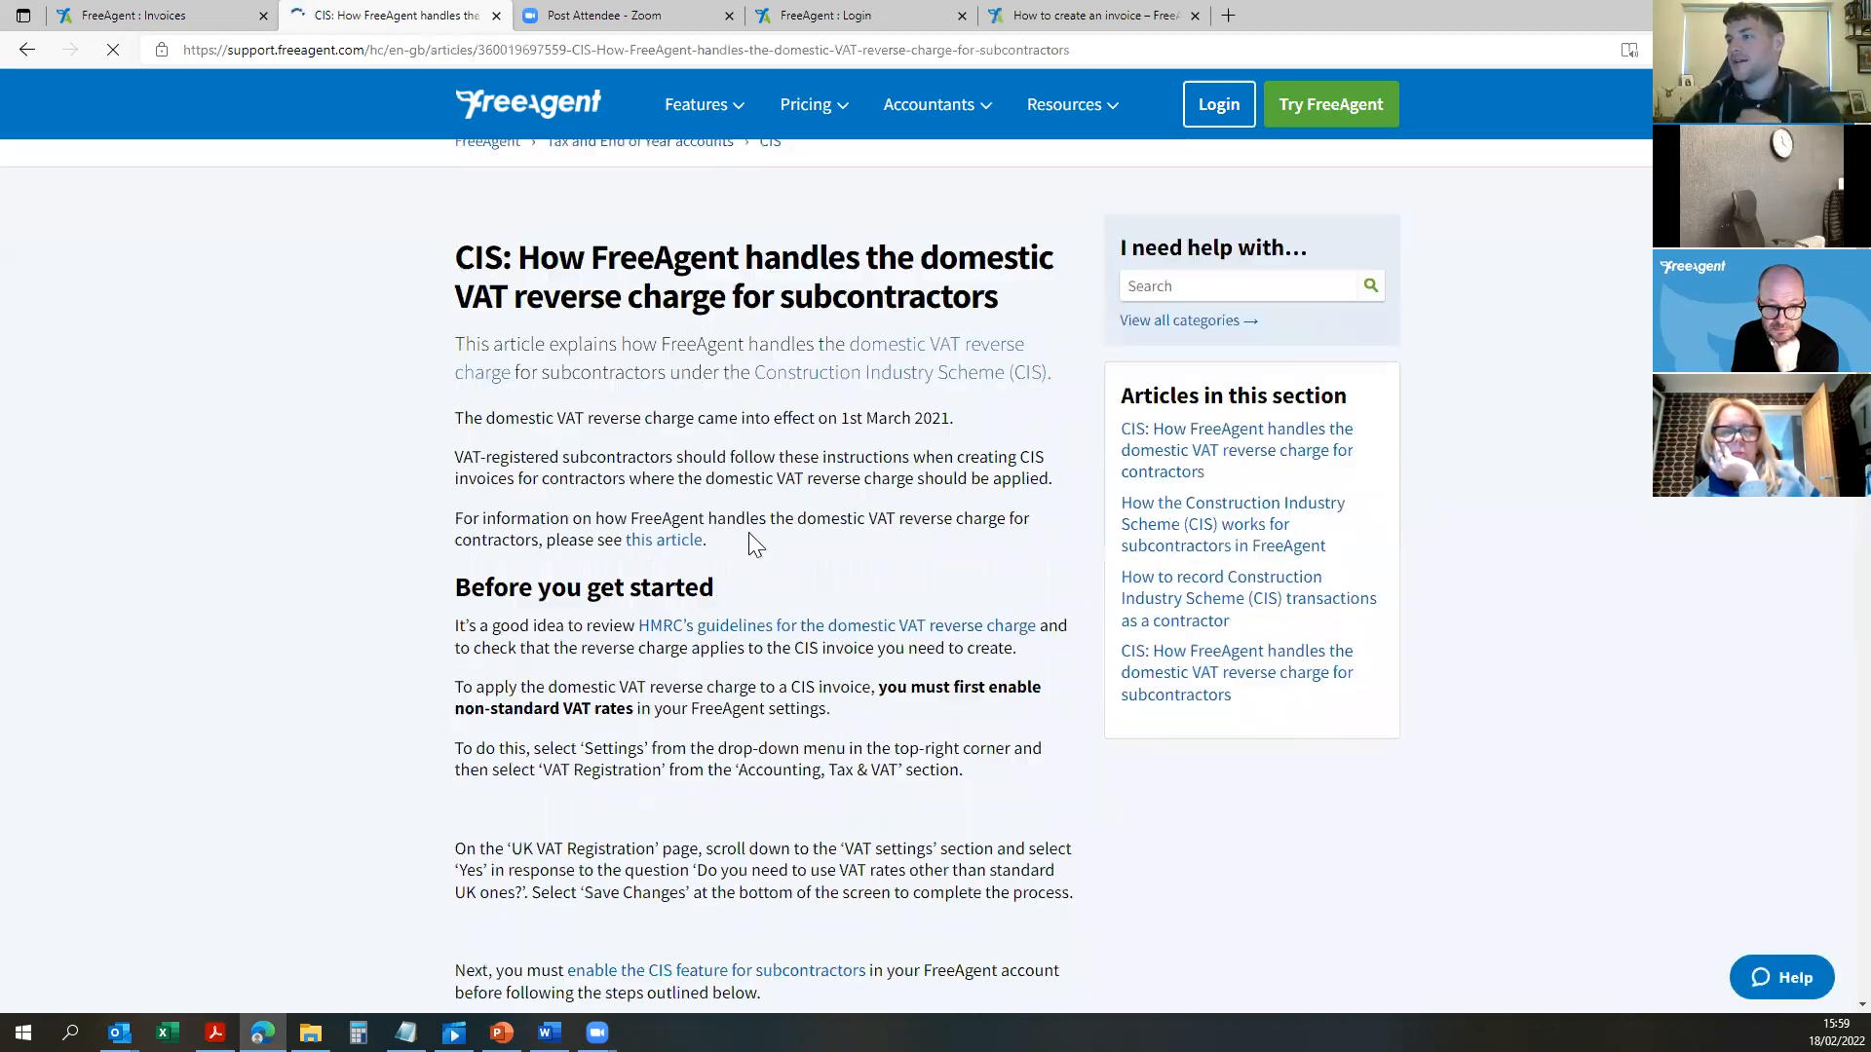
scroll(719, 567, "down", 3)
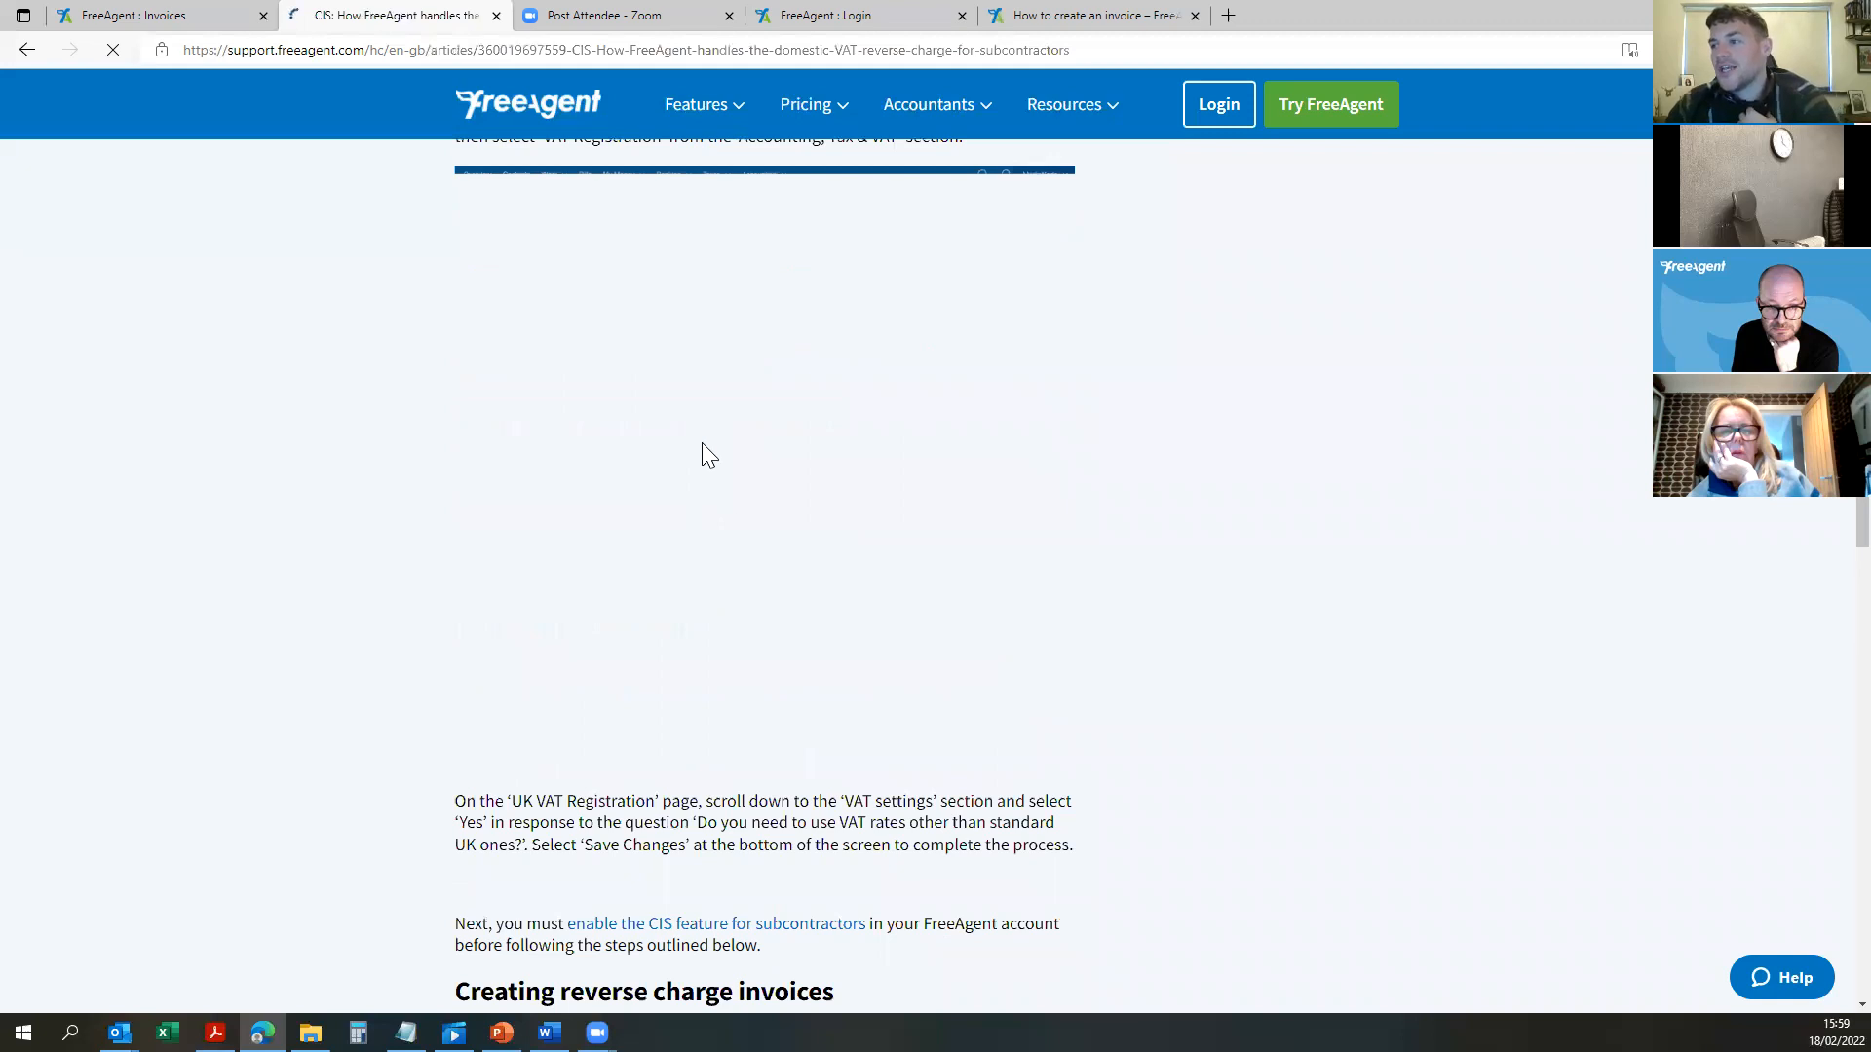
scroll(718, 440, "down", 3)
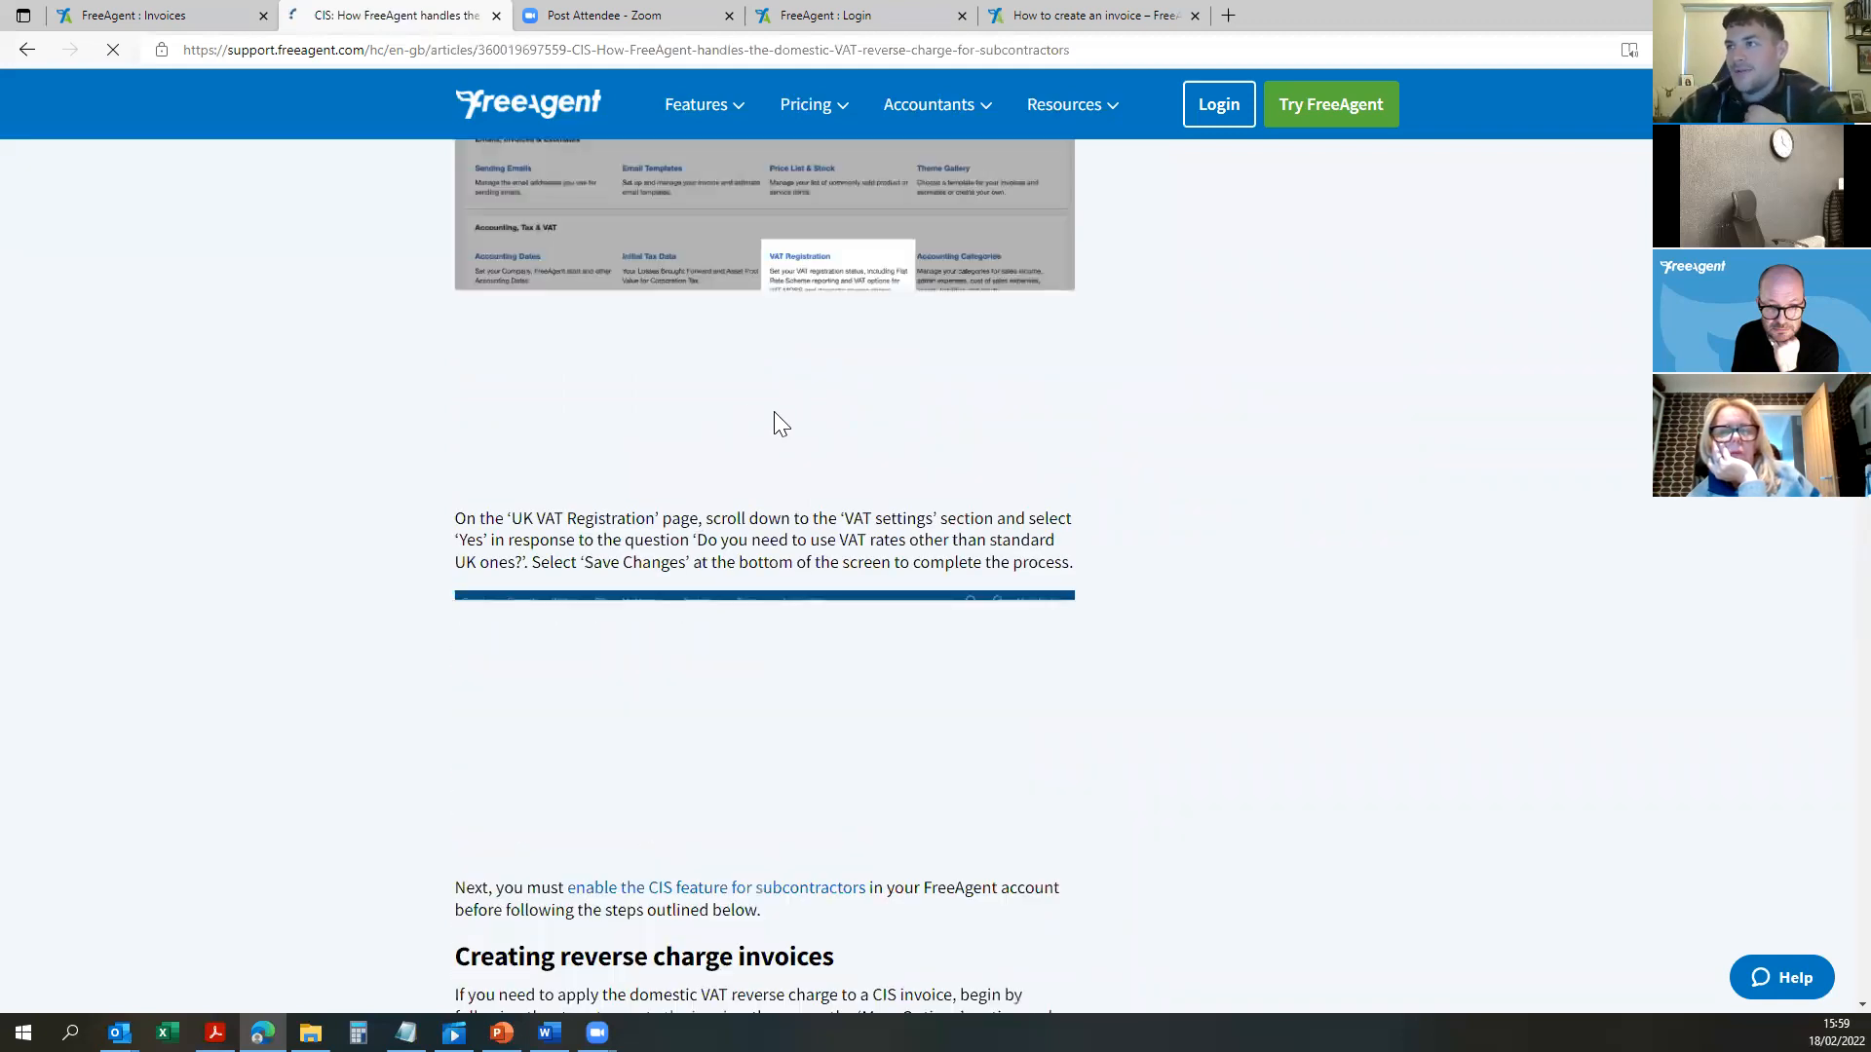
scroll(774, 411, "up", 5)
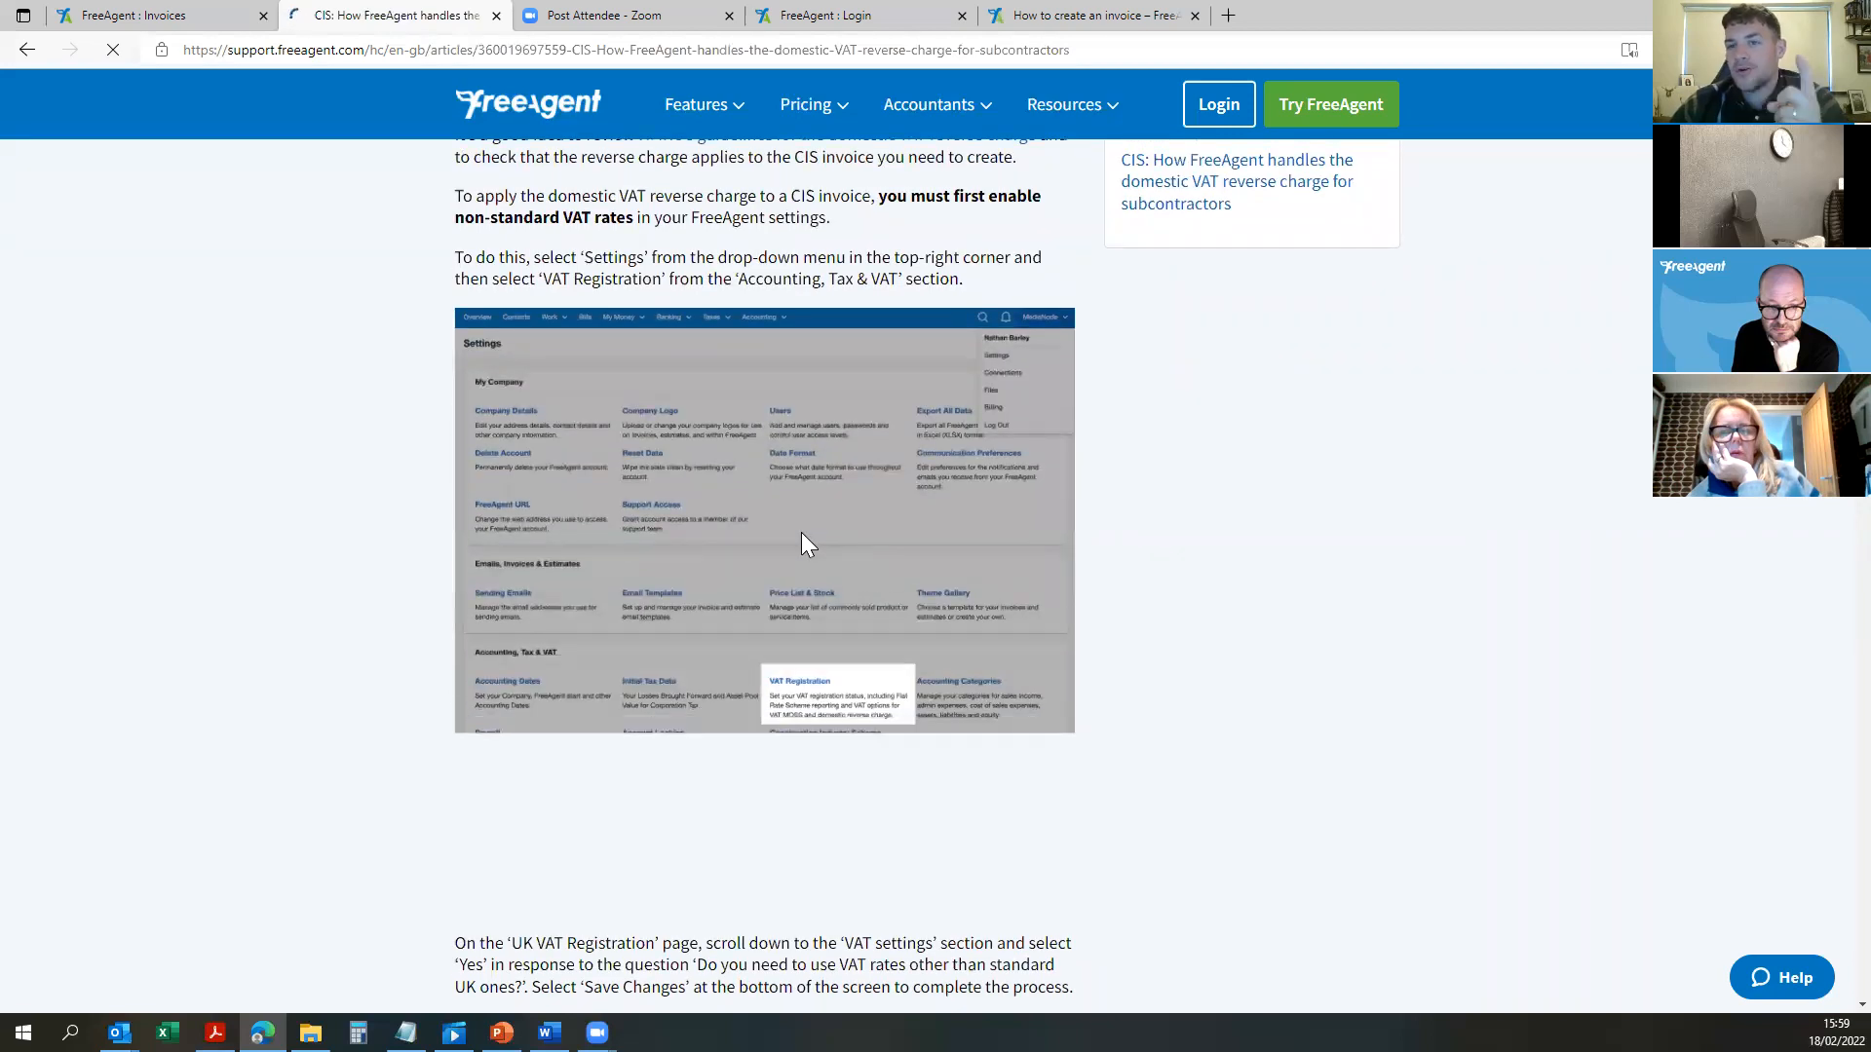
scroll(828, 366, "down", 12)
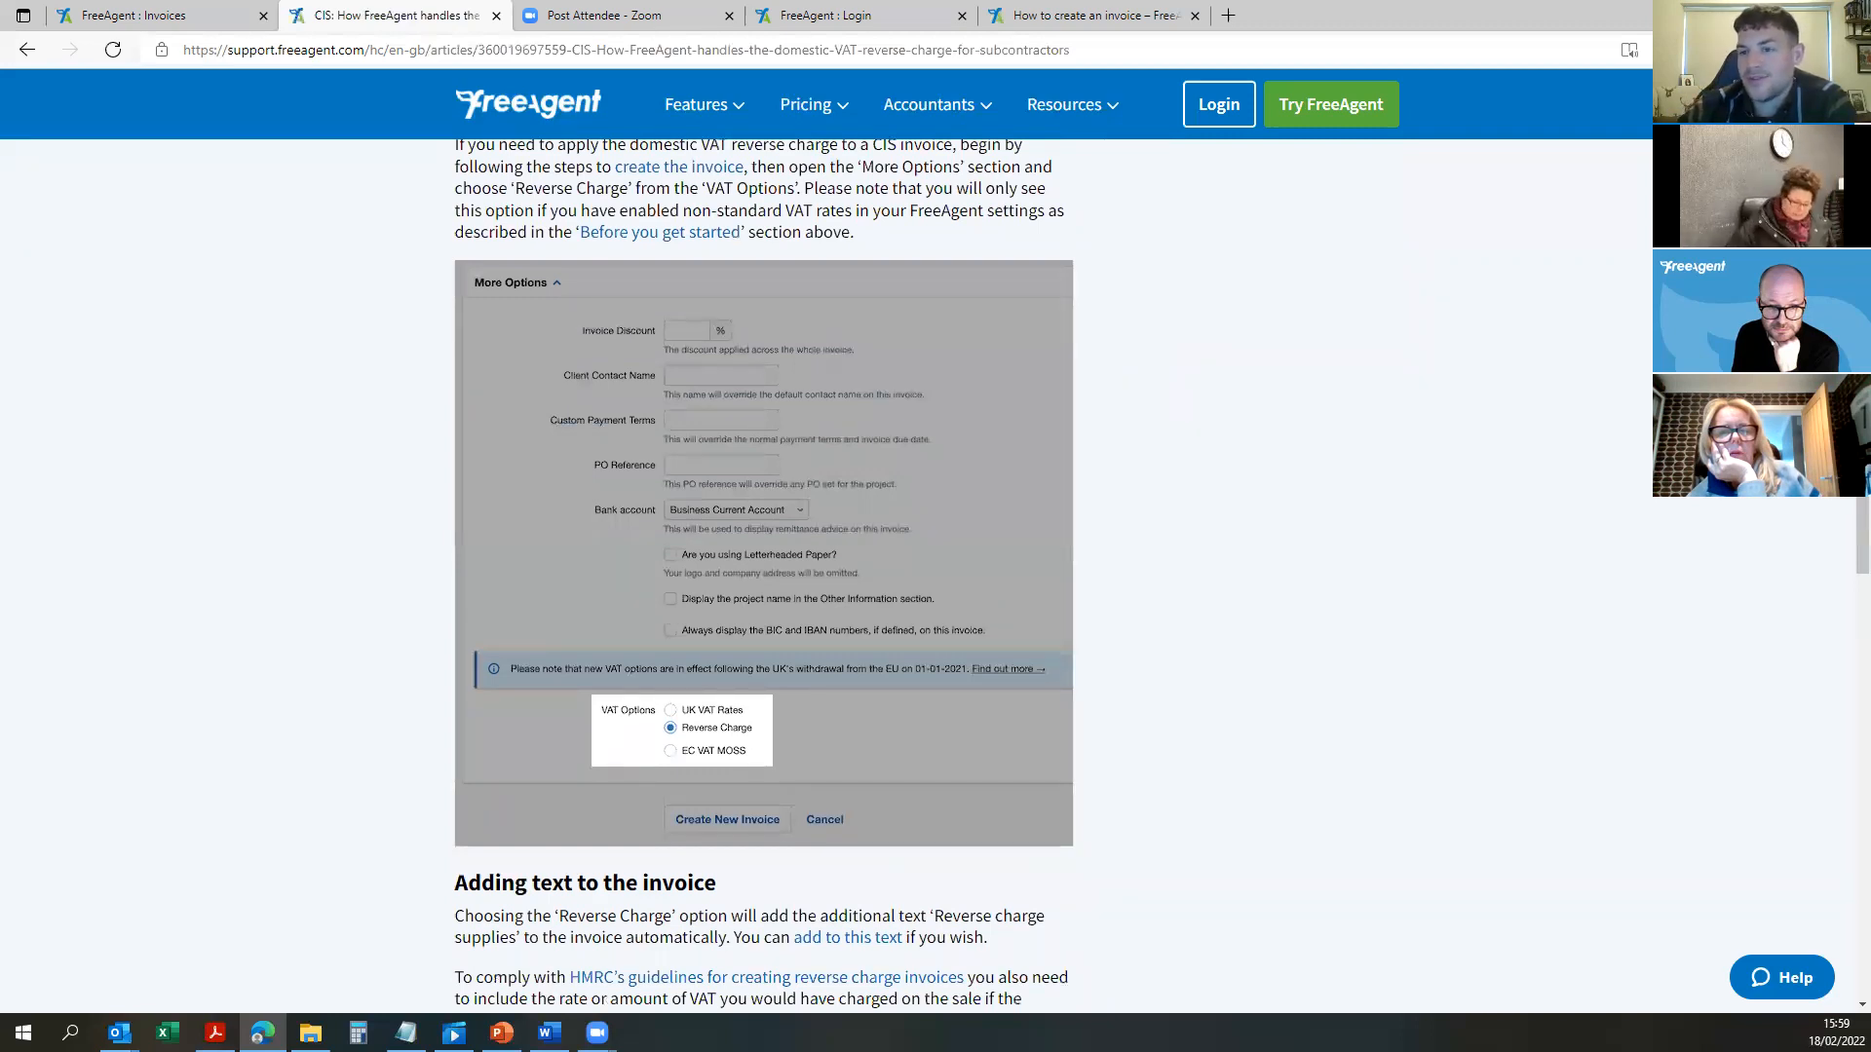
scroll(1193, 409, "down", 3)
scroll(1175, 382, "down", 16)
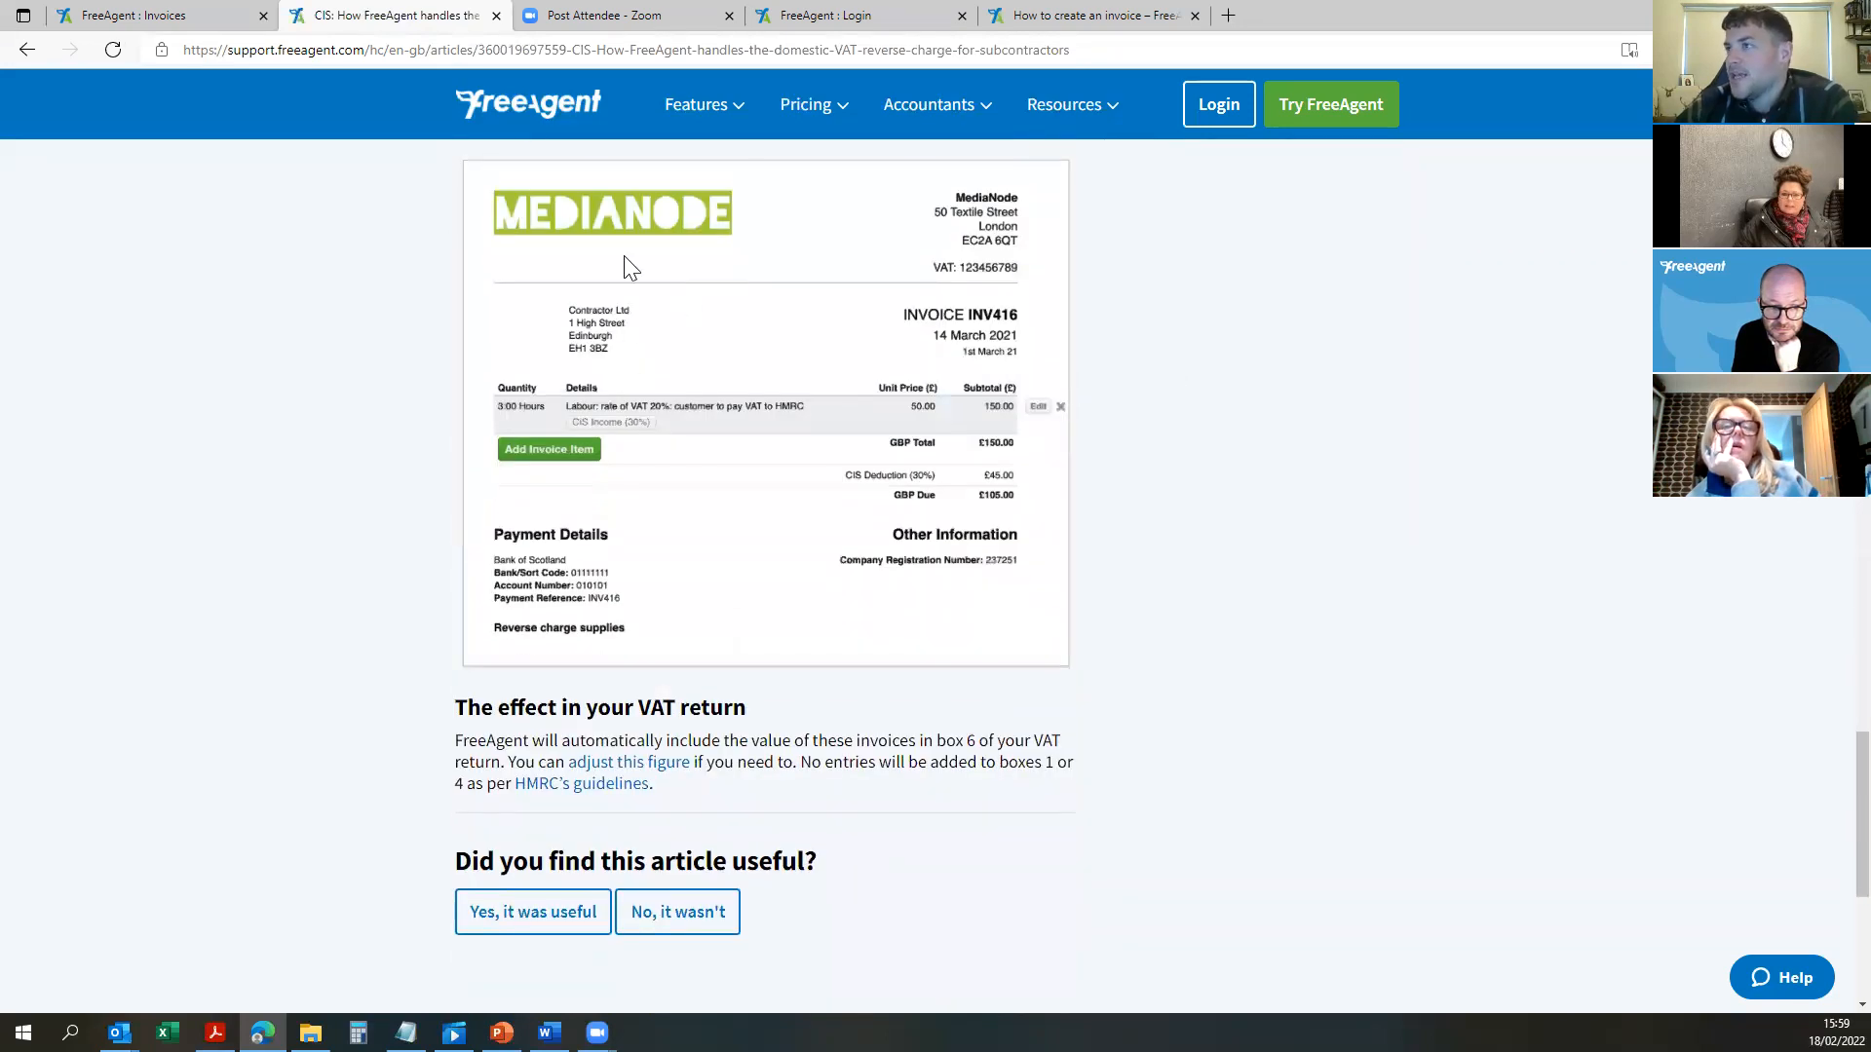
scroll(1086, 425, "up", 2)
scroll(1085, 425, "up", 20)
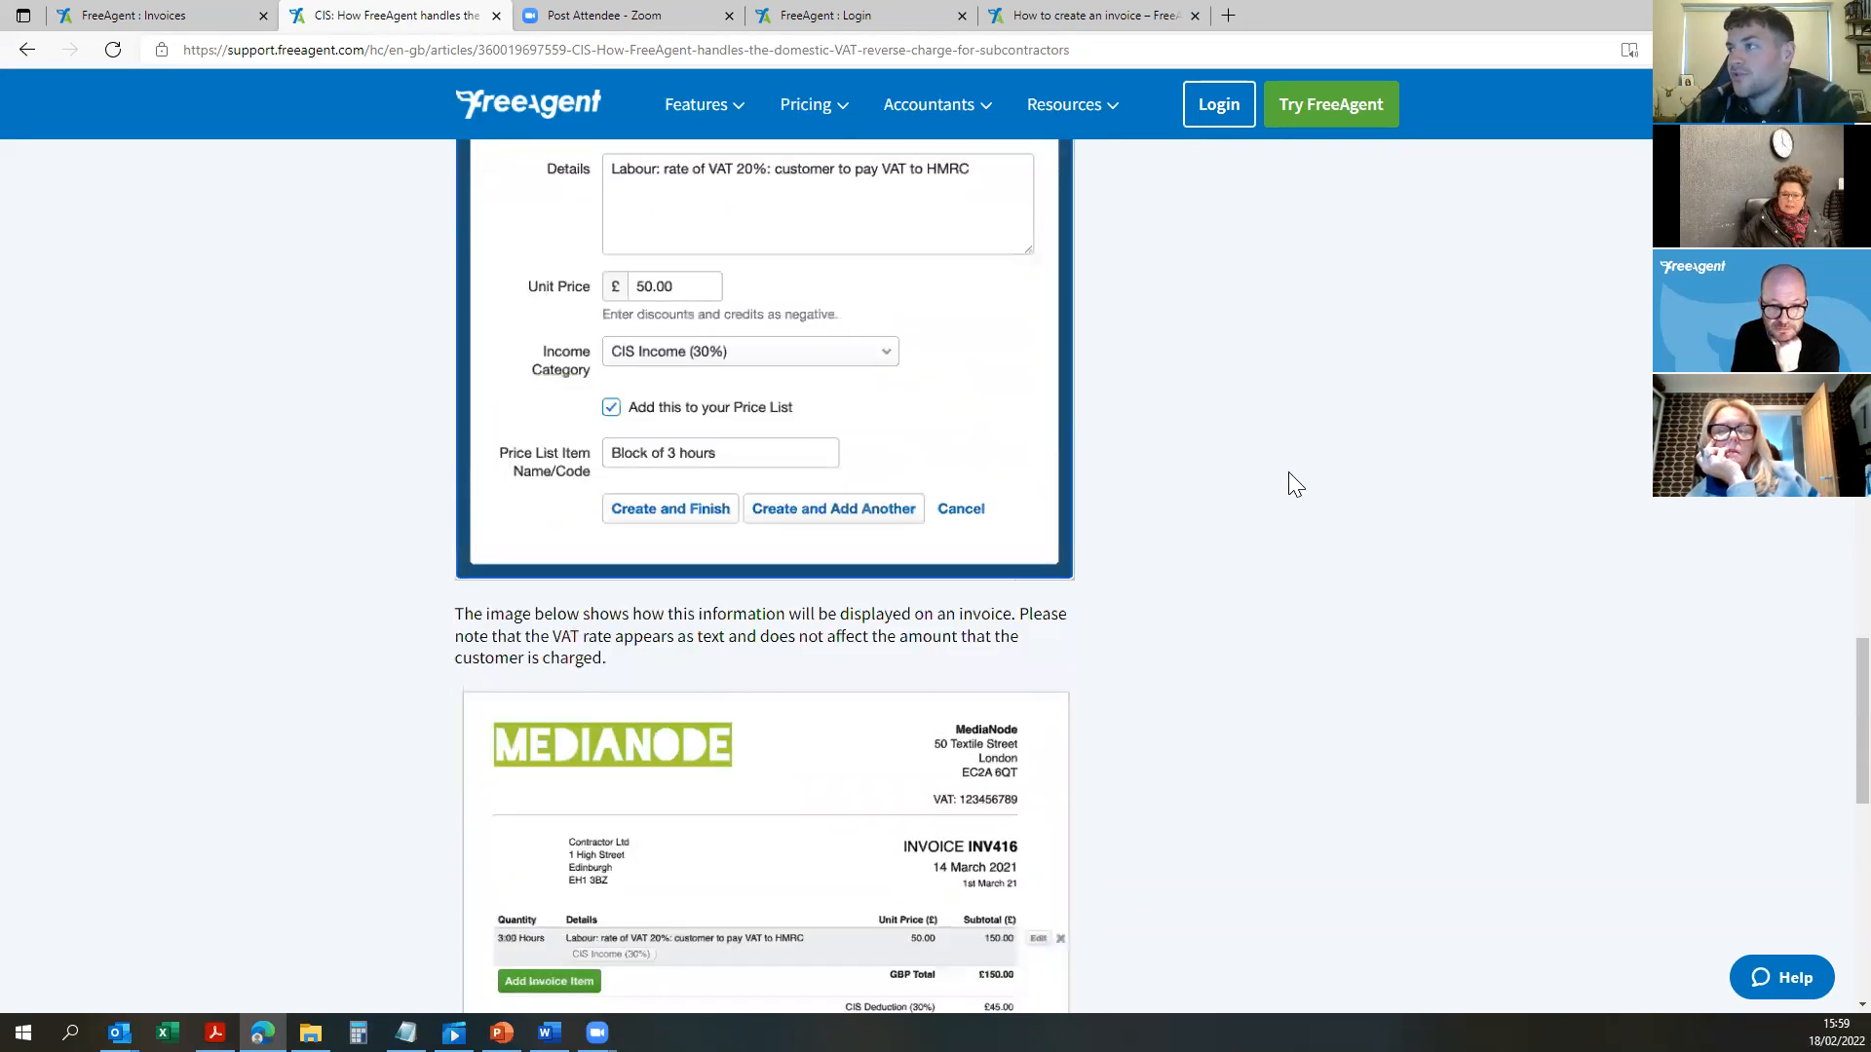
left_click_drag(1054, 370, 305, 334)
left_click(362, 421)
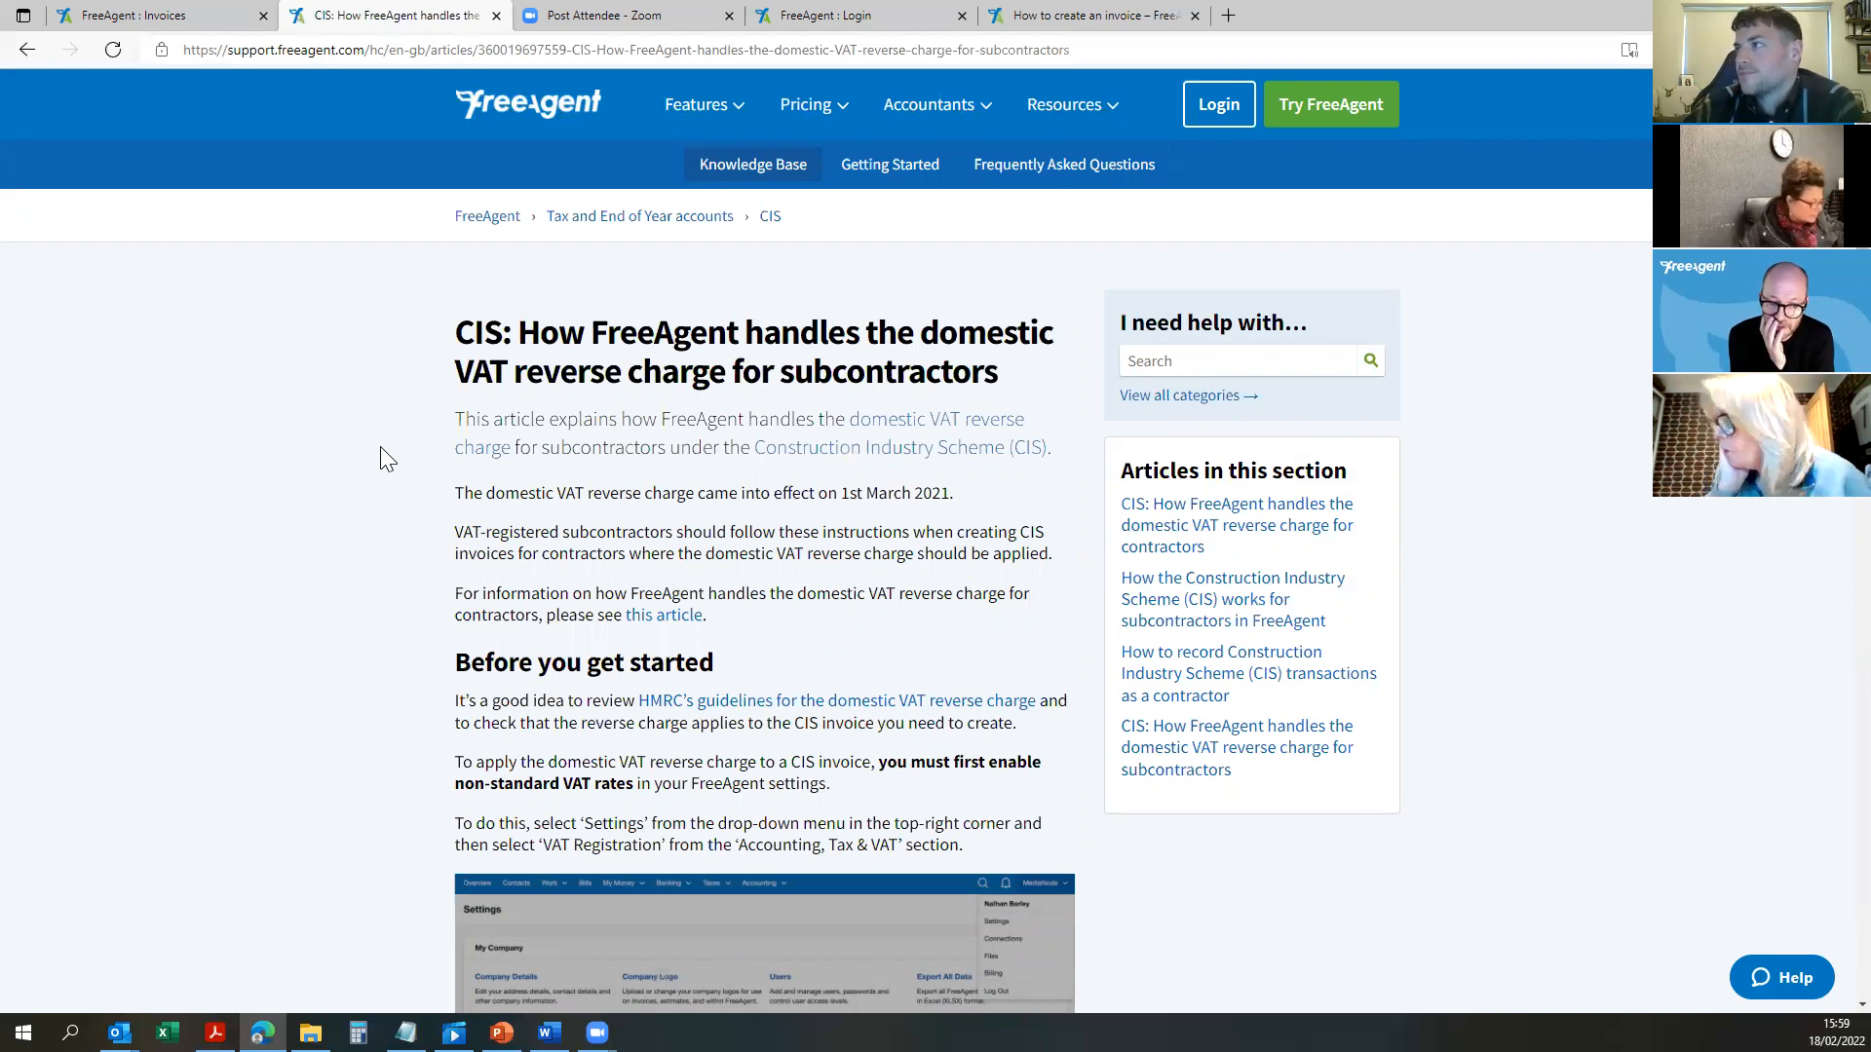
scroll(380, 446, "down", 20)
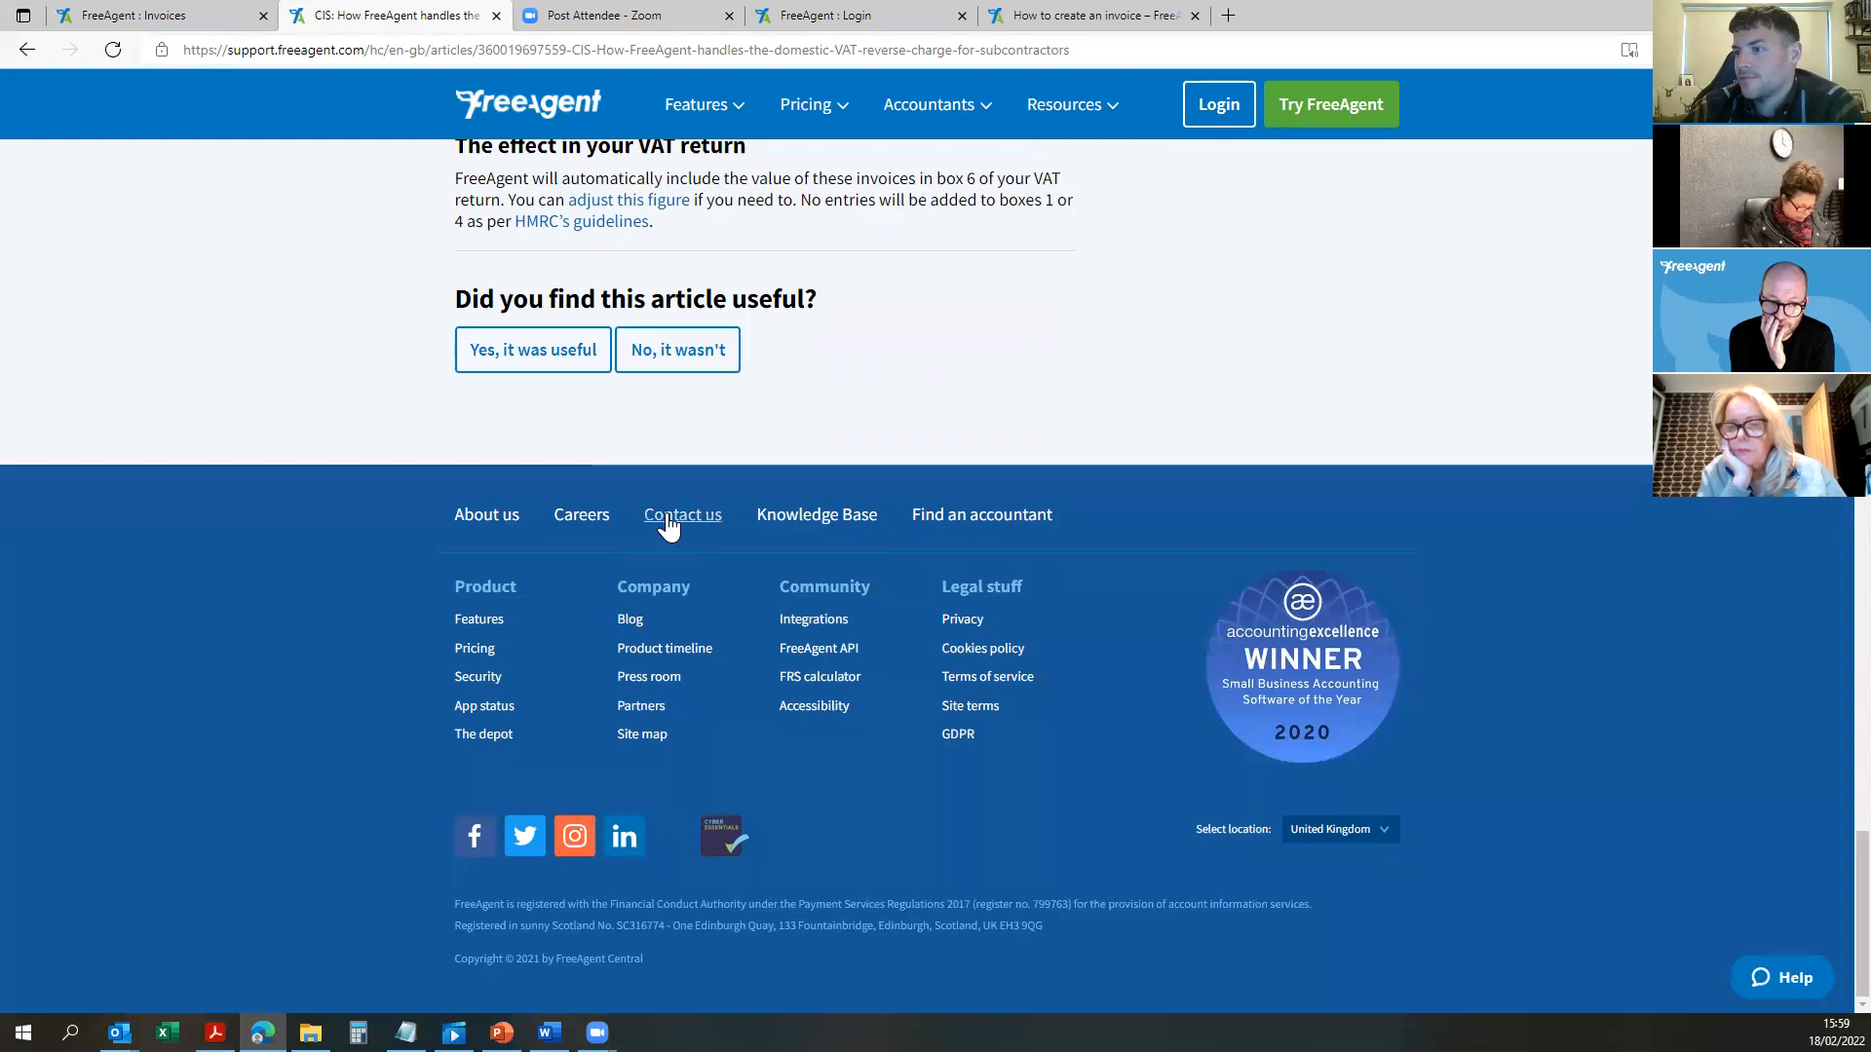
left_click(146, 15)
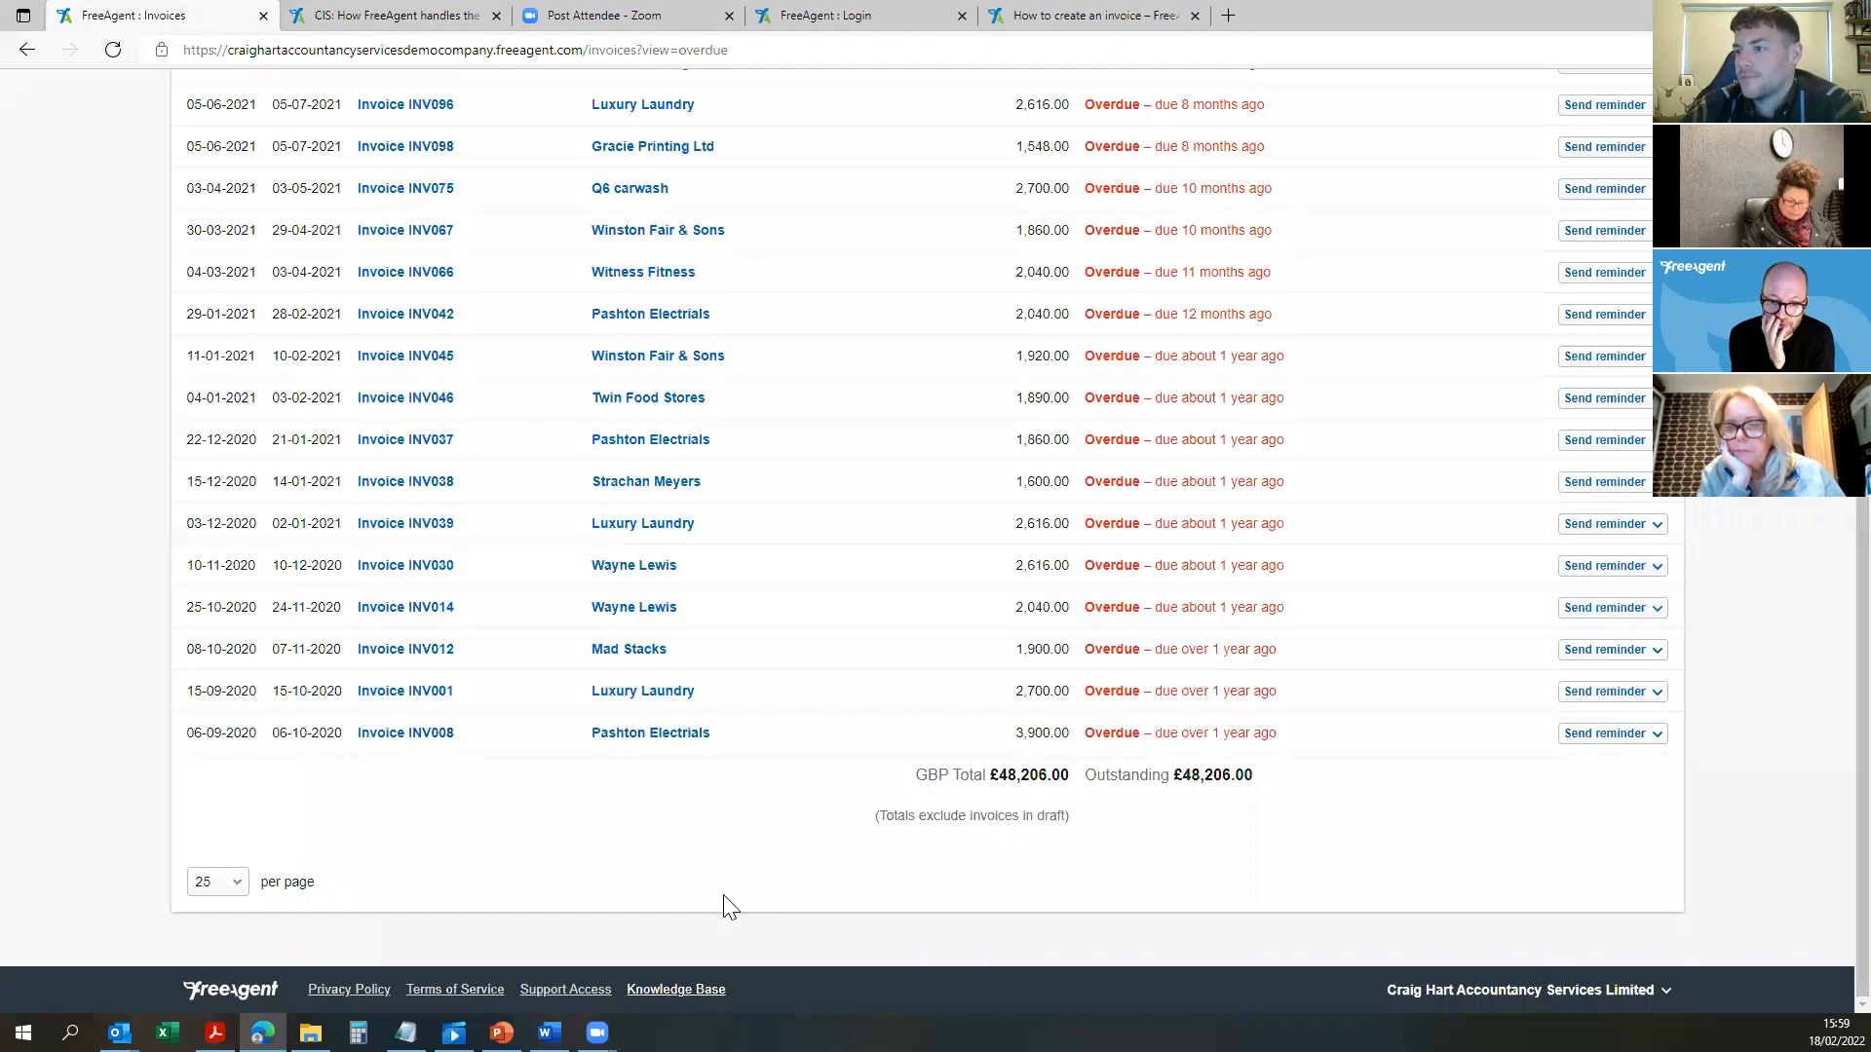
Step: View the Support Access settings, left inactive, then browse the Knowledge Base help home in another tab
left_click(565, 989)
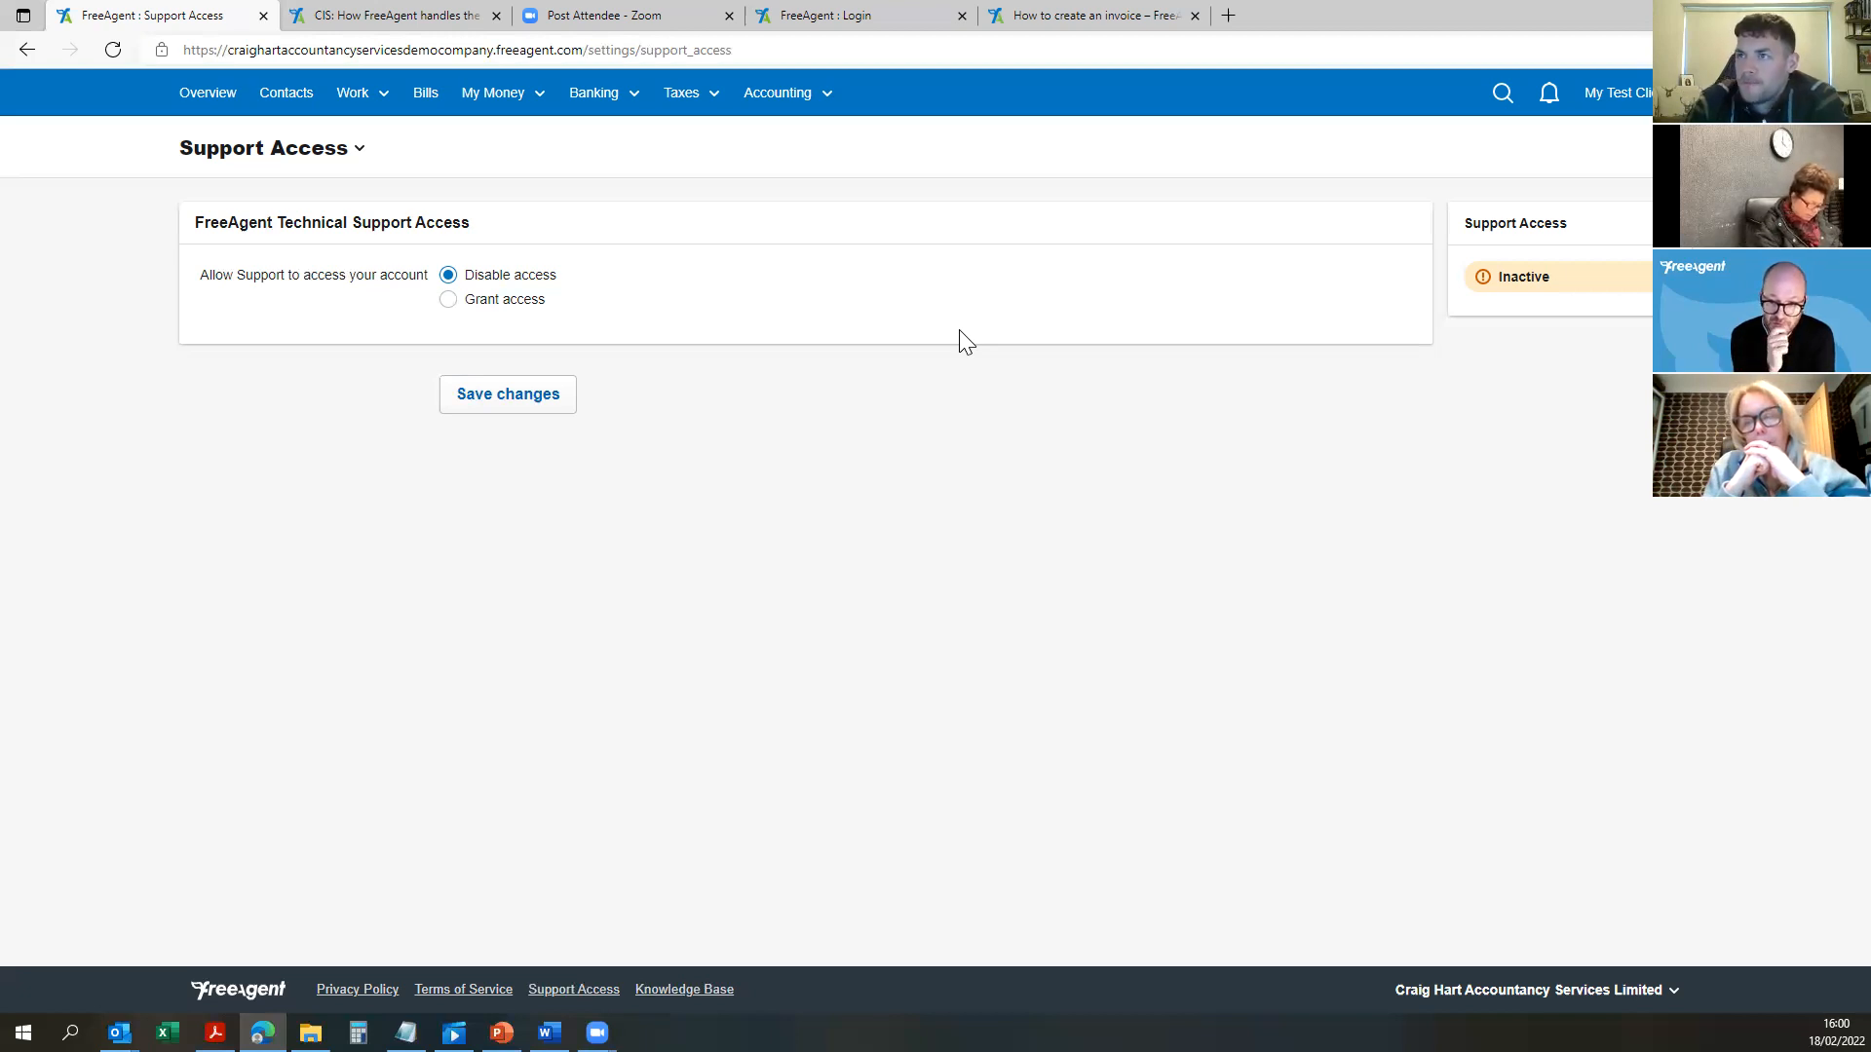
left_click(693, 990)
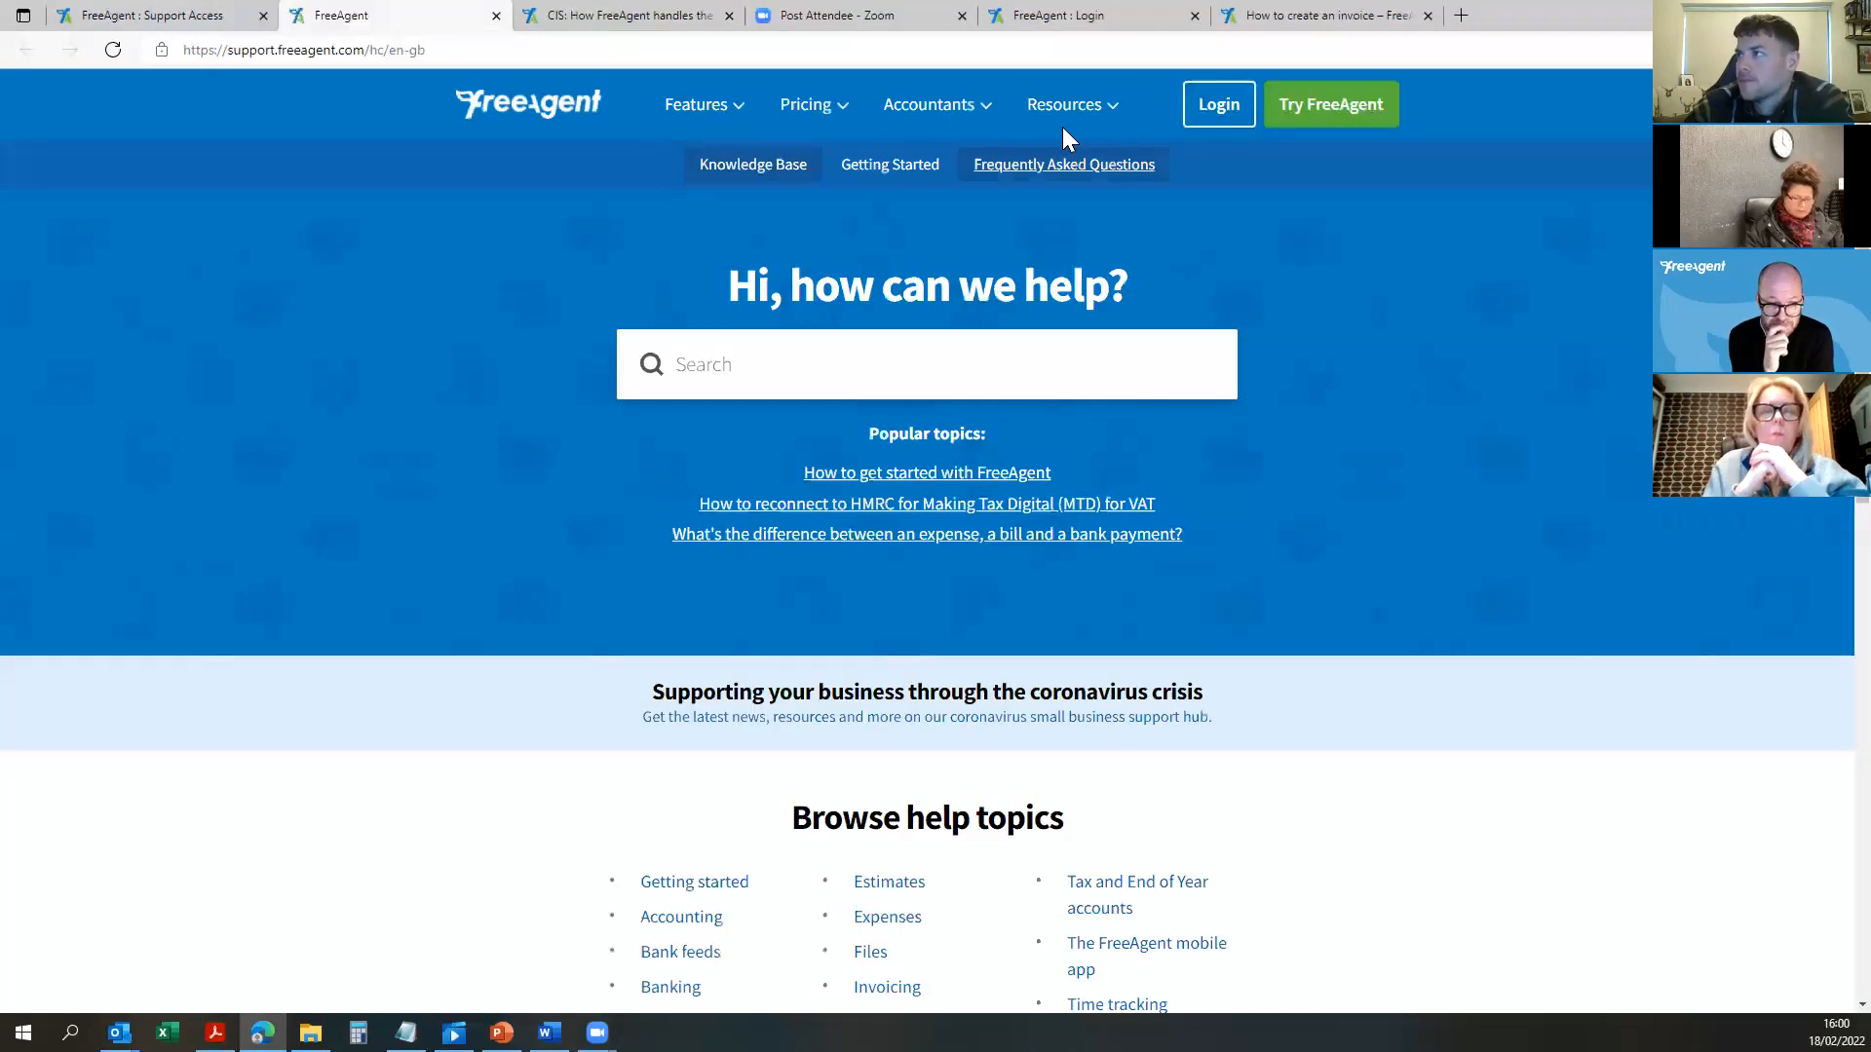
scroll(1191, 606, "down", 10)
scroll(1190, 606, "down", 2)
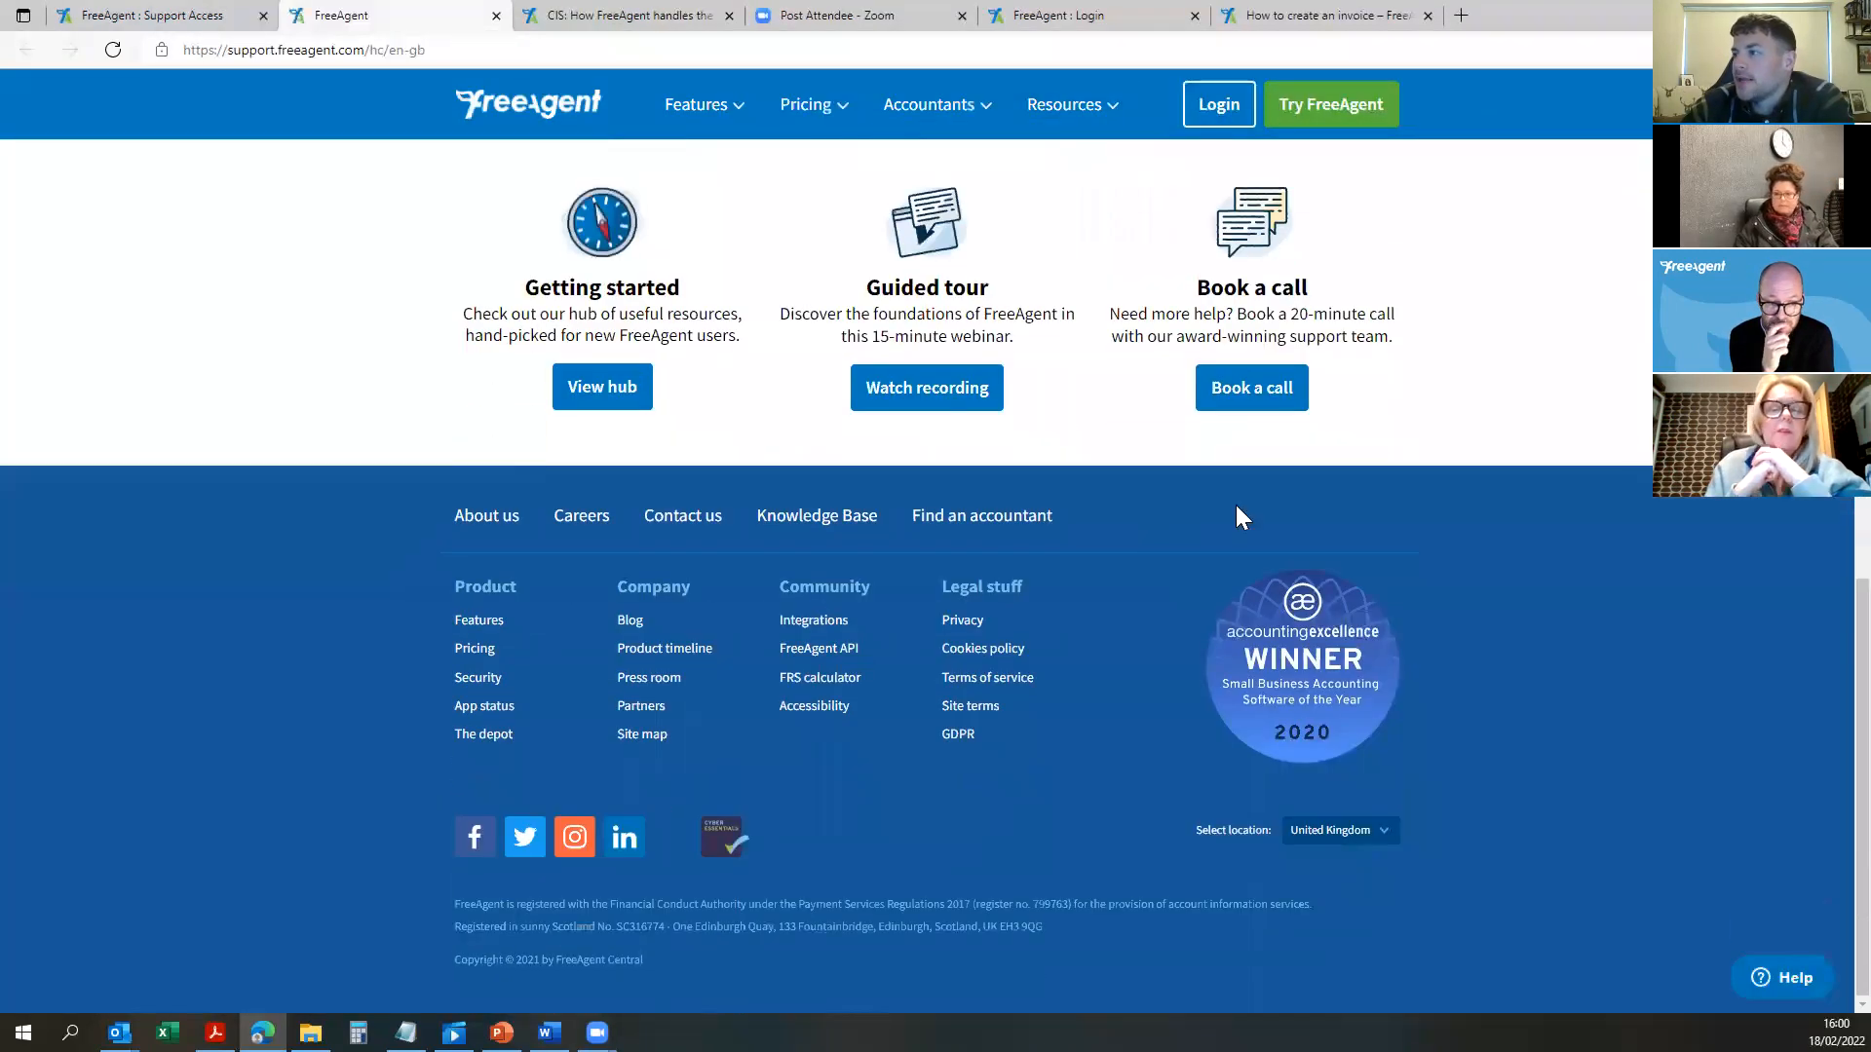